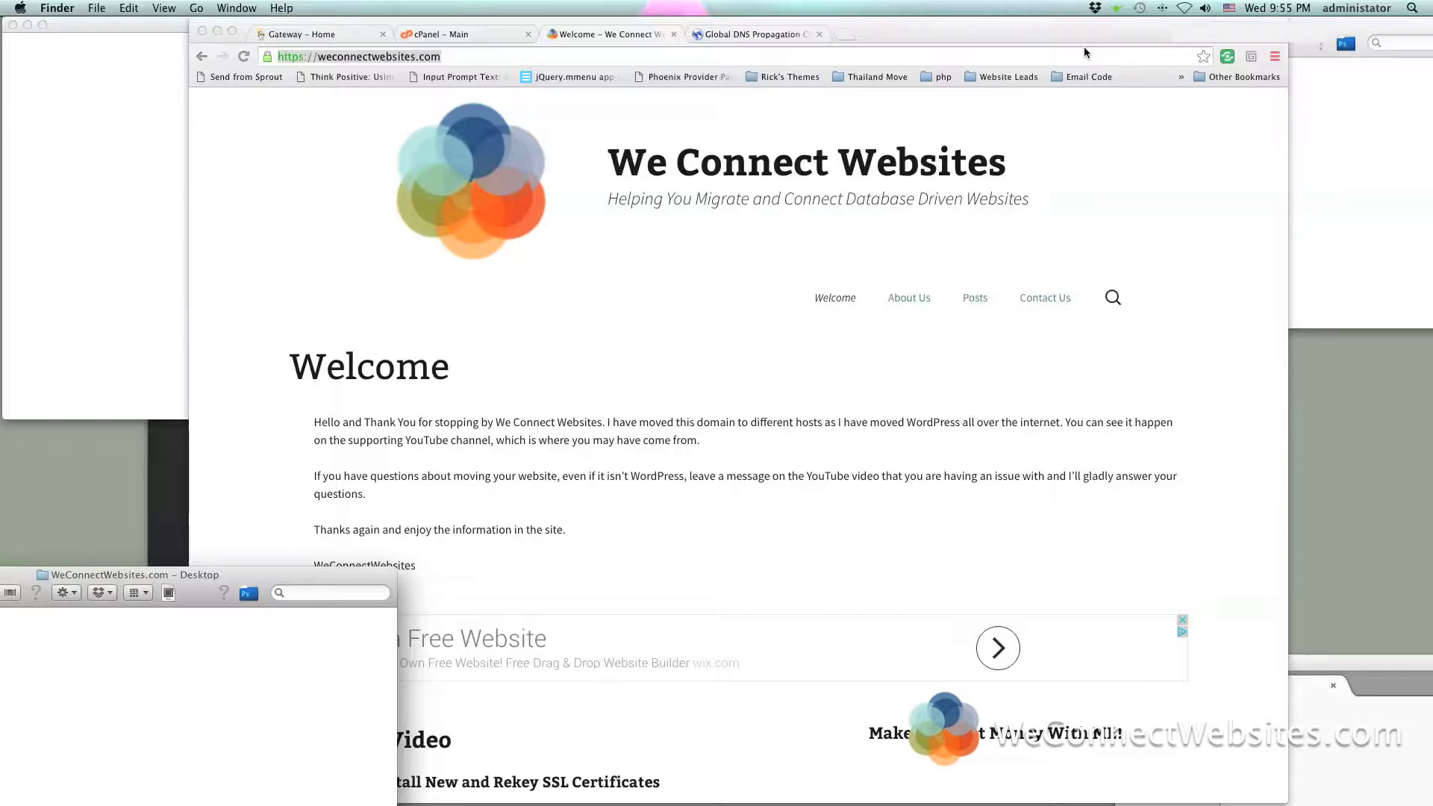
- Arrange the browser and FTP connection windows so both are visible
{"action": "left_click", "coordinate": [561, 372]}
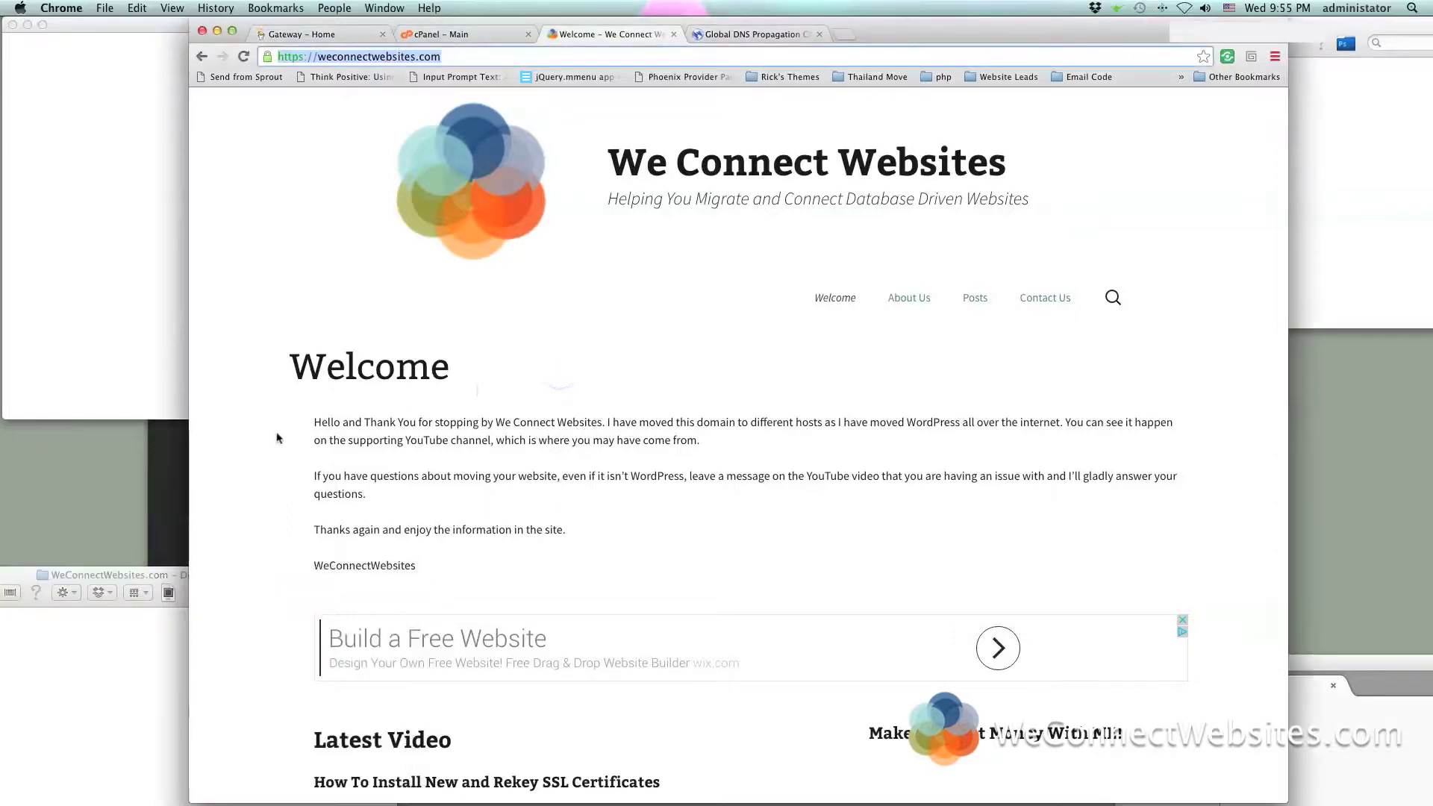
{"action": "left_click", "coordinate": [170, 457]}
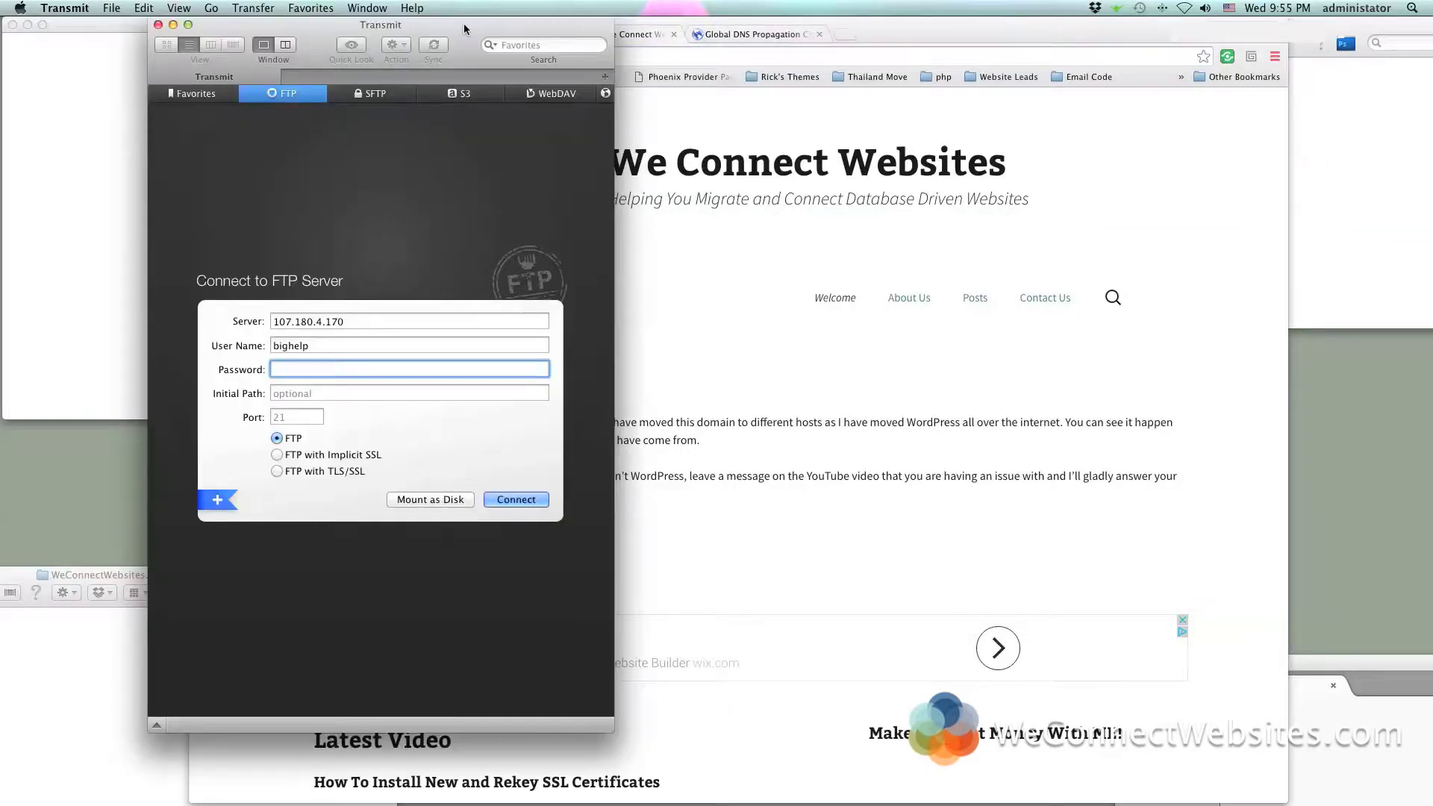
{"action": "left_click_drag", "start_coordinate": [463, 29], "coordinate": [386, 36]}
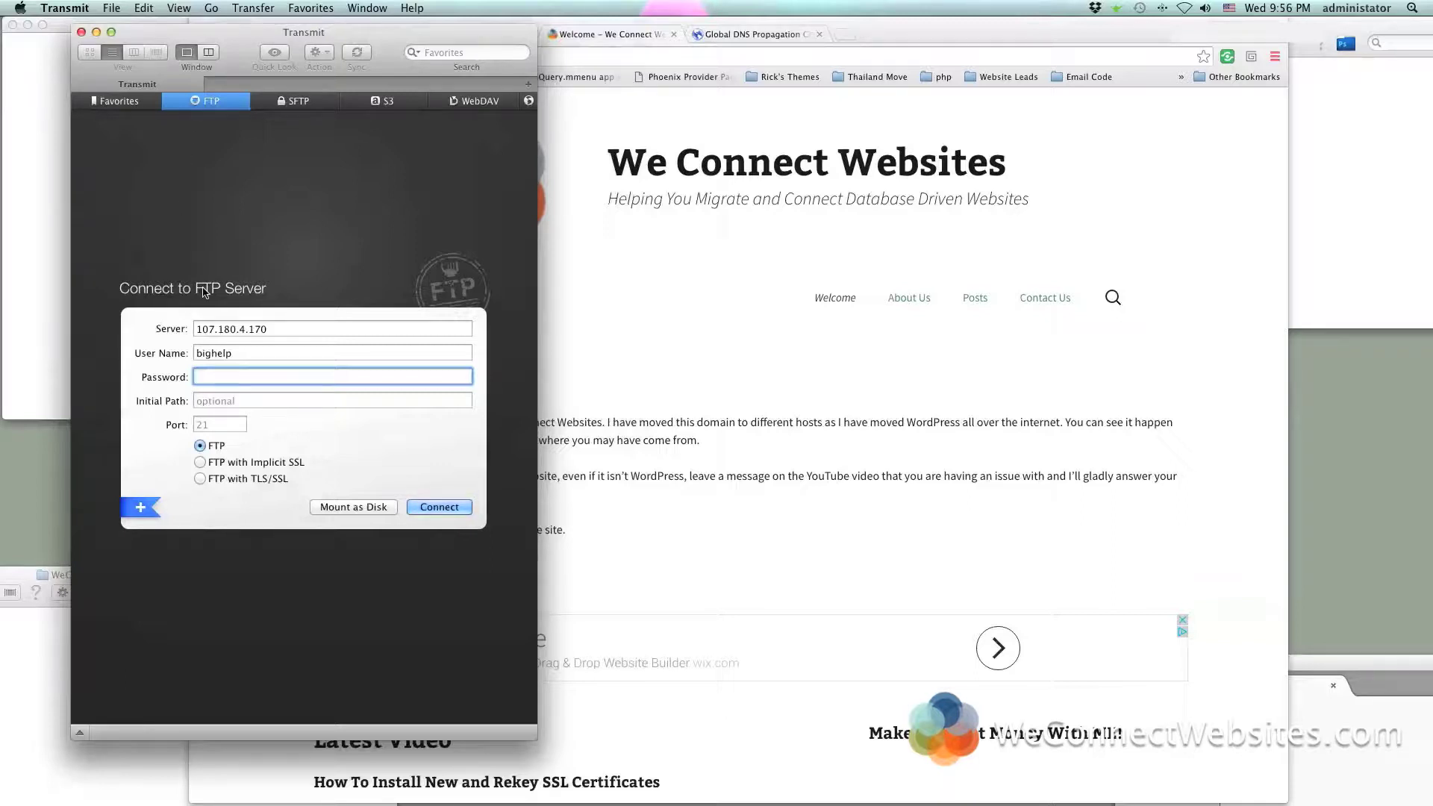
{"action": "left_click", "coordinate": [637, 307]}
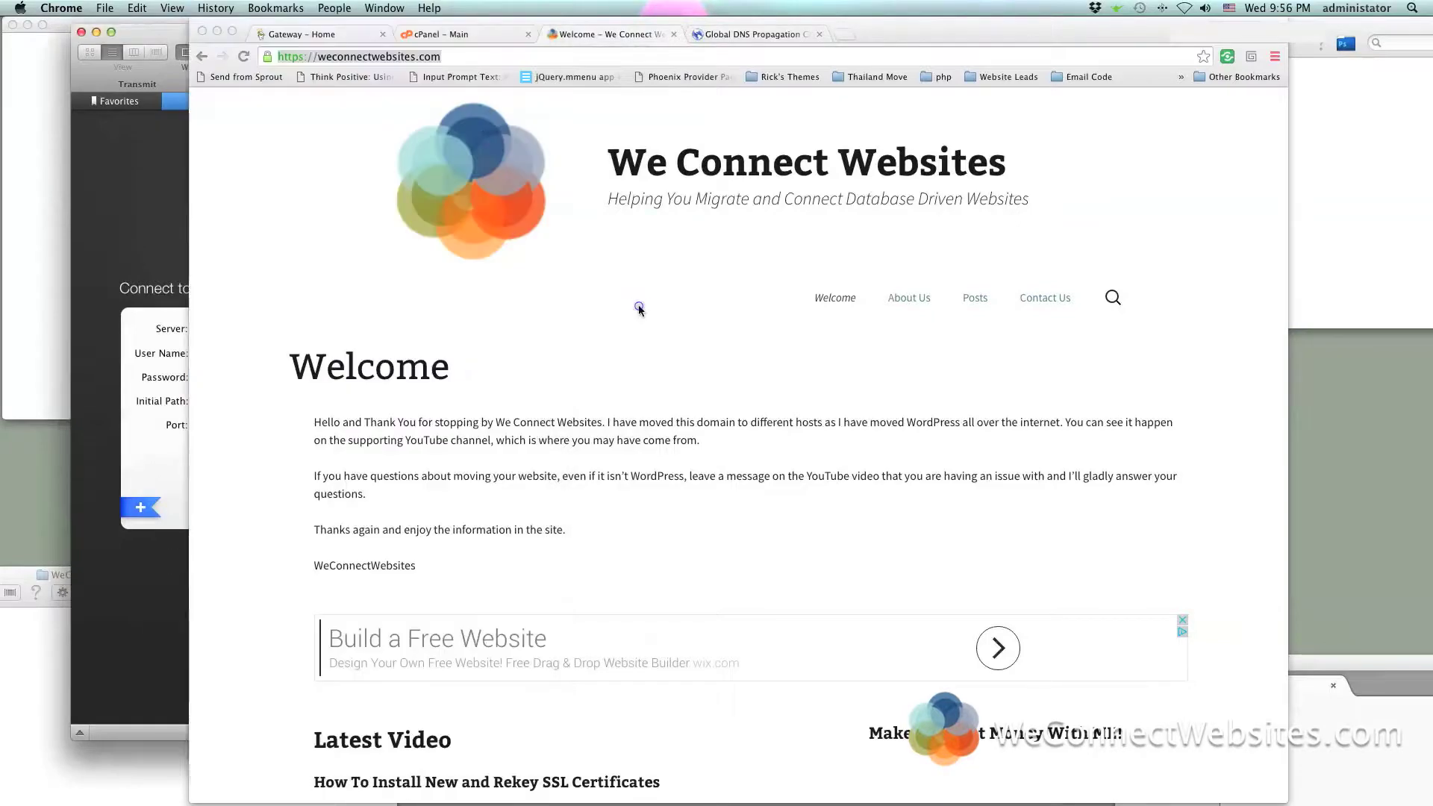
- Review the hosting accounts, highlighting weconnectwebsites.com and wordpressforoldpeople.com, then return to the cPanel dashboard
{"action": "left_click", "coordinate": [355, 35]}
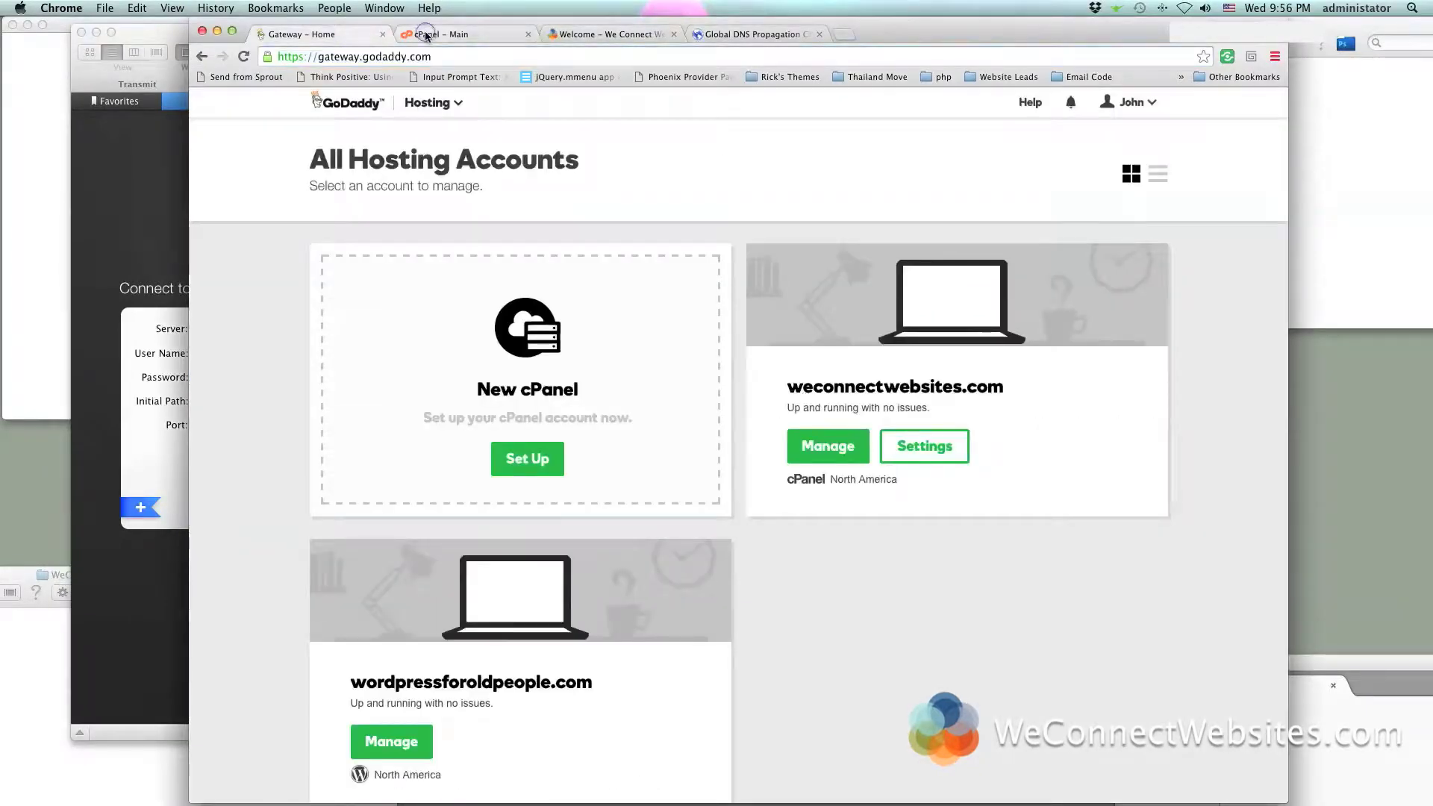
{"action": "left_click", "coordinate": [427, 35]}
{"action": "left_click", "coordinate": [332, 33]}
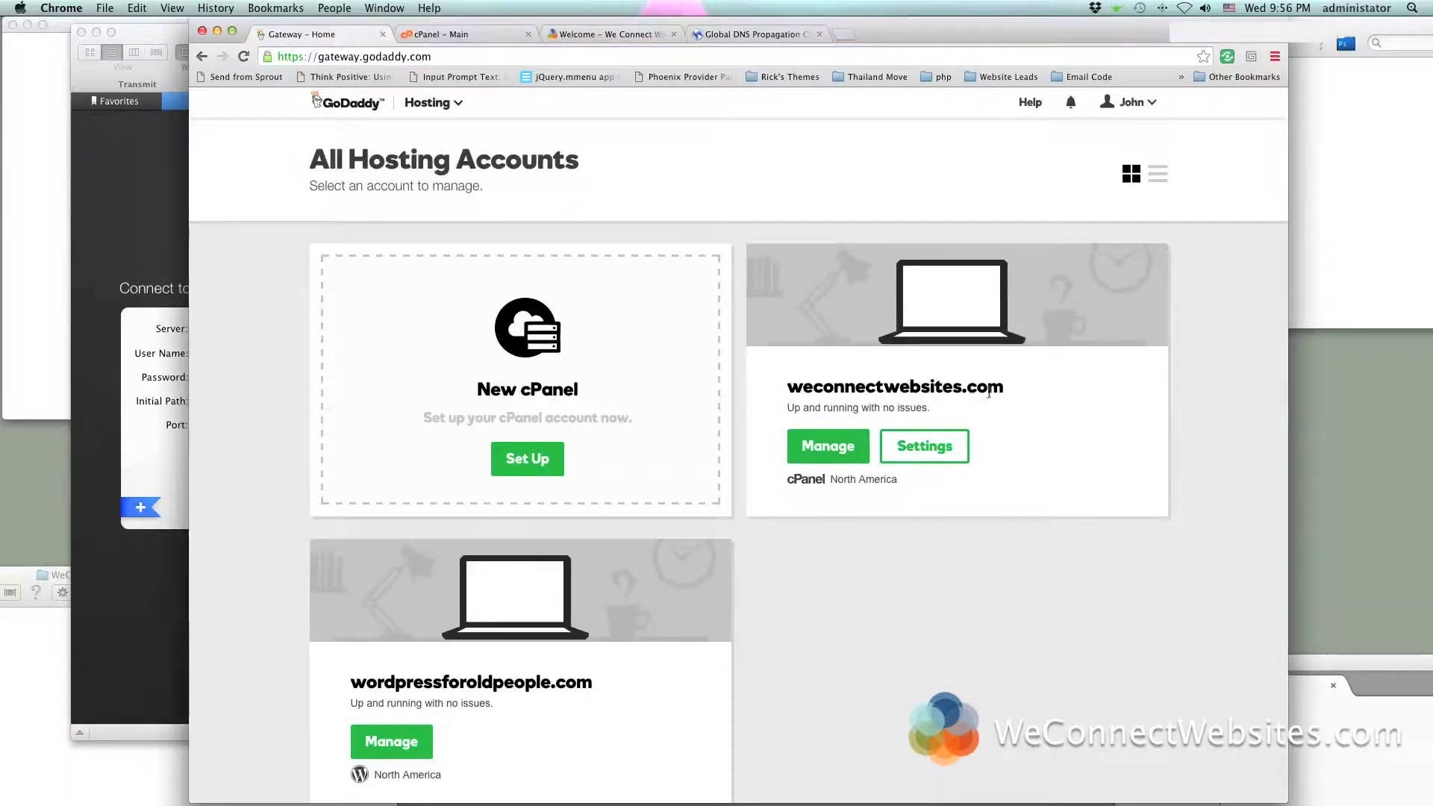
{"action": "left_click_drag", "start_coordinate": [1011, 394], "coordinate": [787, 380]}
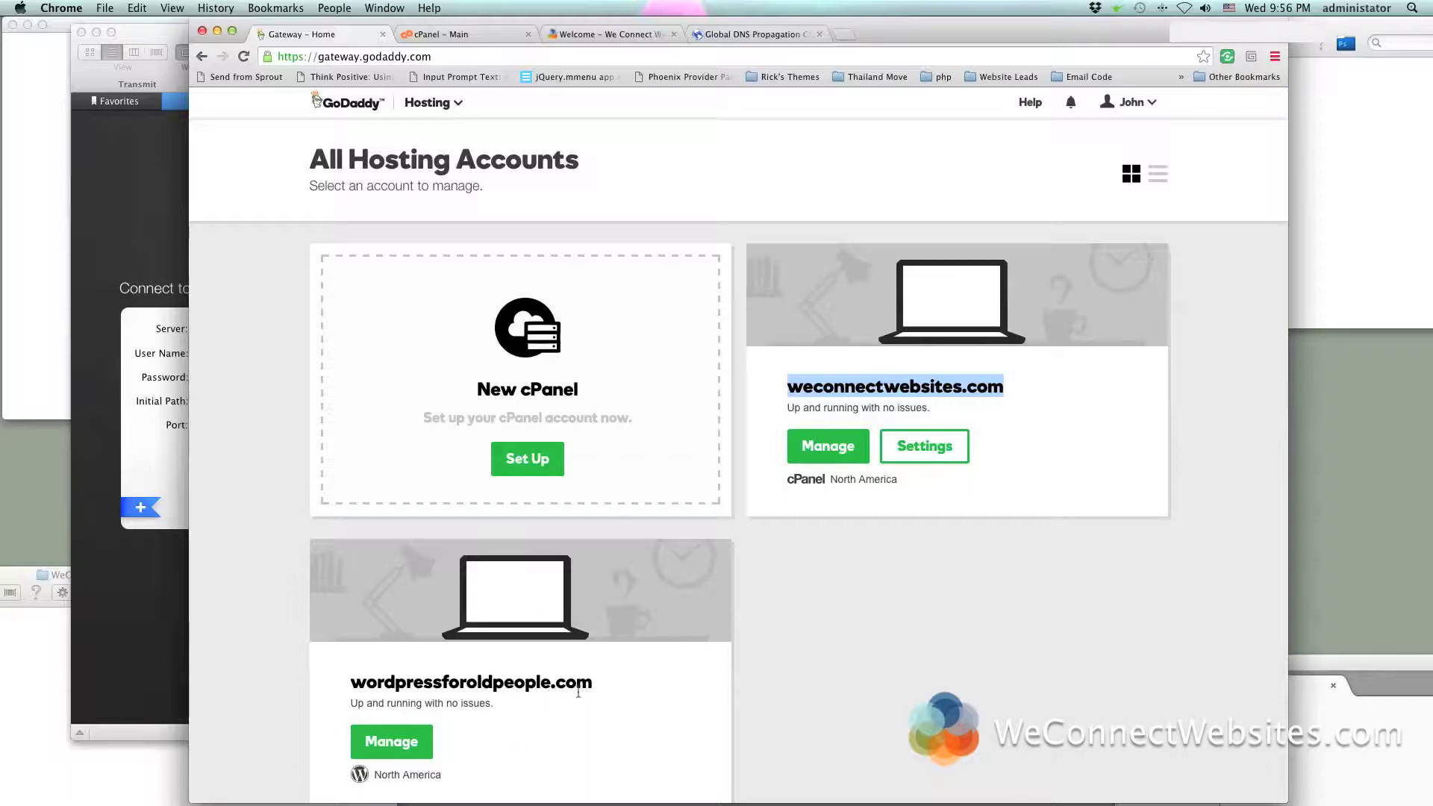
{"action": "left_click_drag", "start_coordinate": [595, 683], "coordinate": [394, 639]}
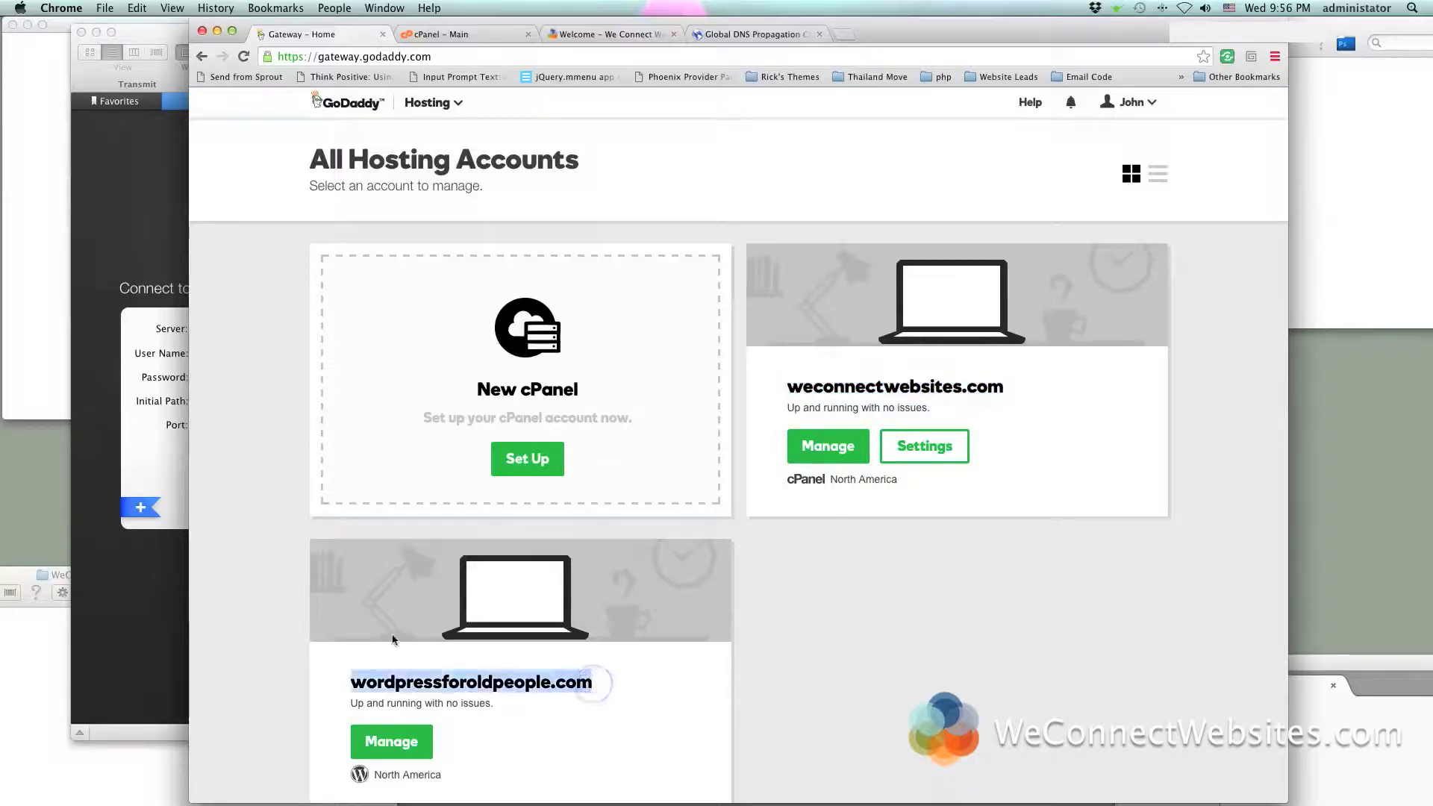
{"action": "left_click", "coordinate": [640, 687]}
{"action": "left_click", "coordinate": [602, 459]}
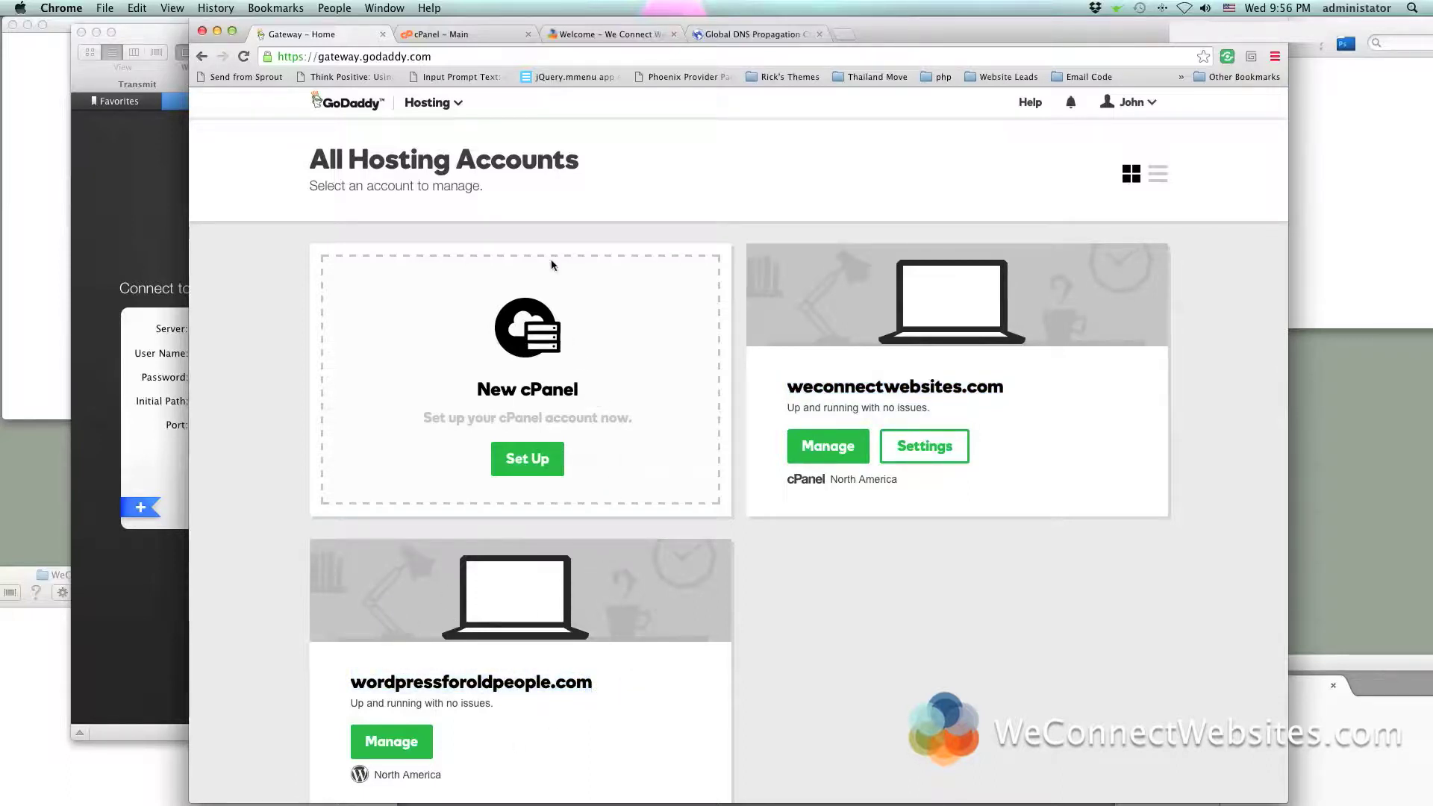
{"action": "left_click", "coordinate": [469, 34]}
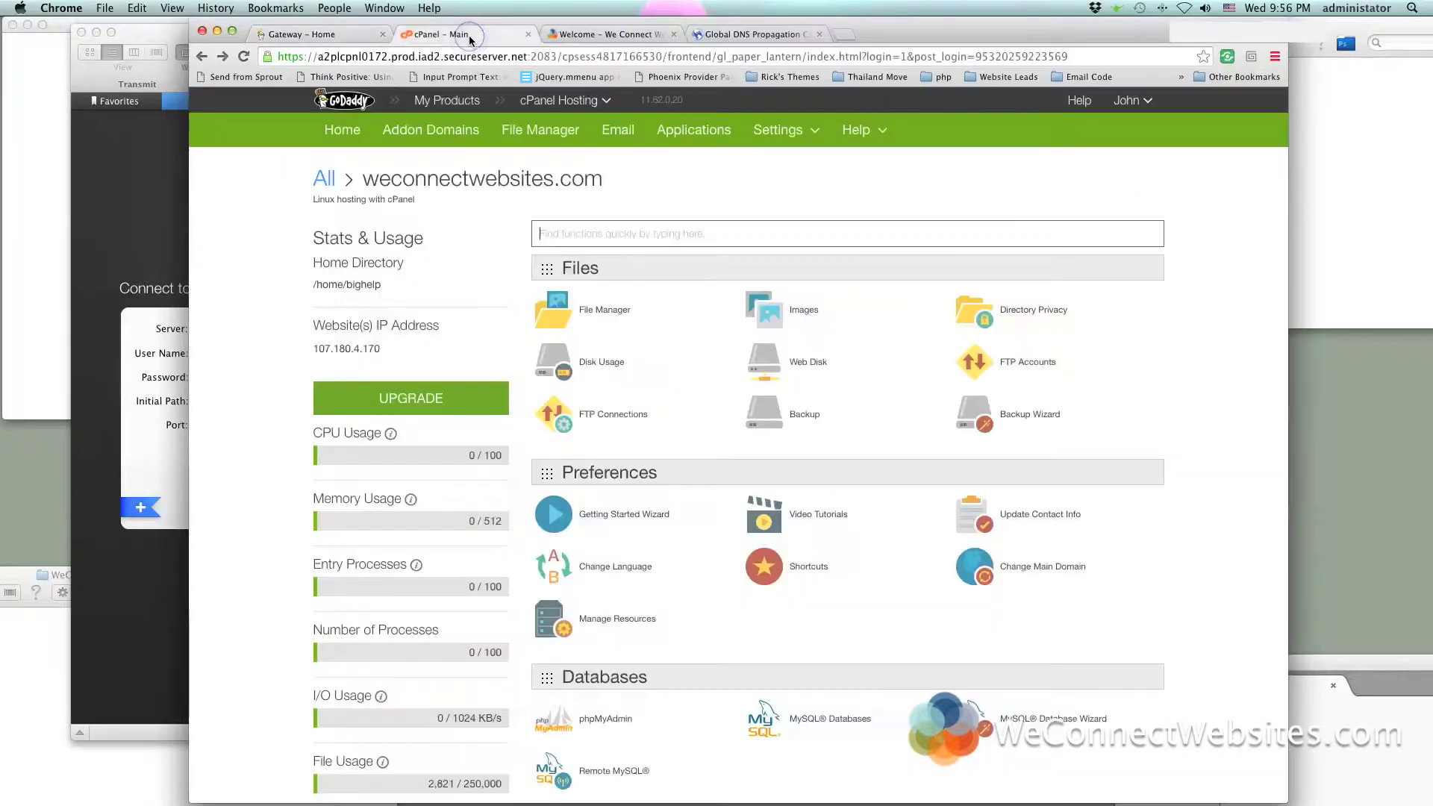
- Reopen weconnectwebsites.com's cPanel, move the browser right, and open its Change Main Domain settings
{"action": "left_click", "coordinate": [355, 33]}
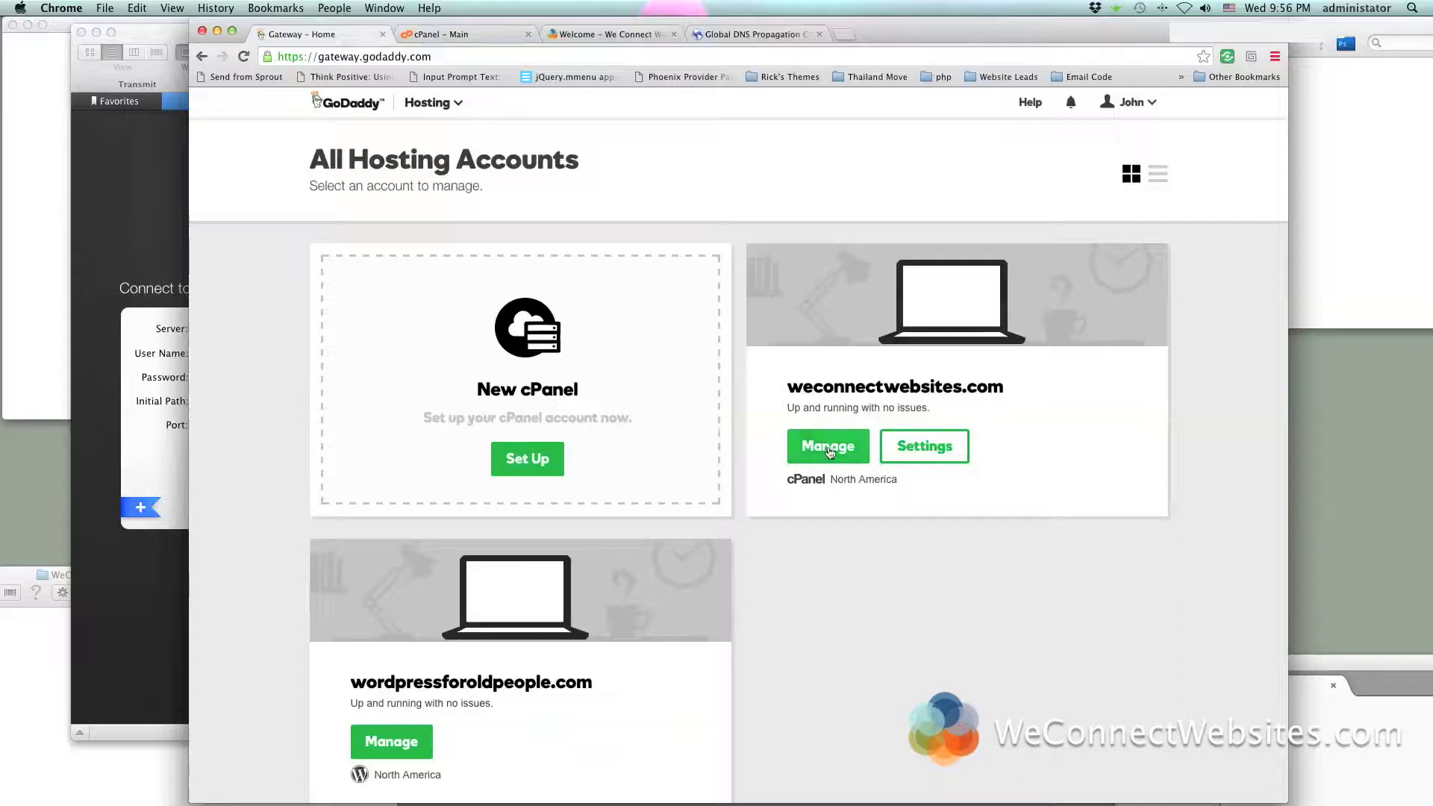
{"action": "left_click", "coordinate": [453, 35]}
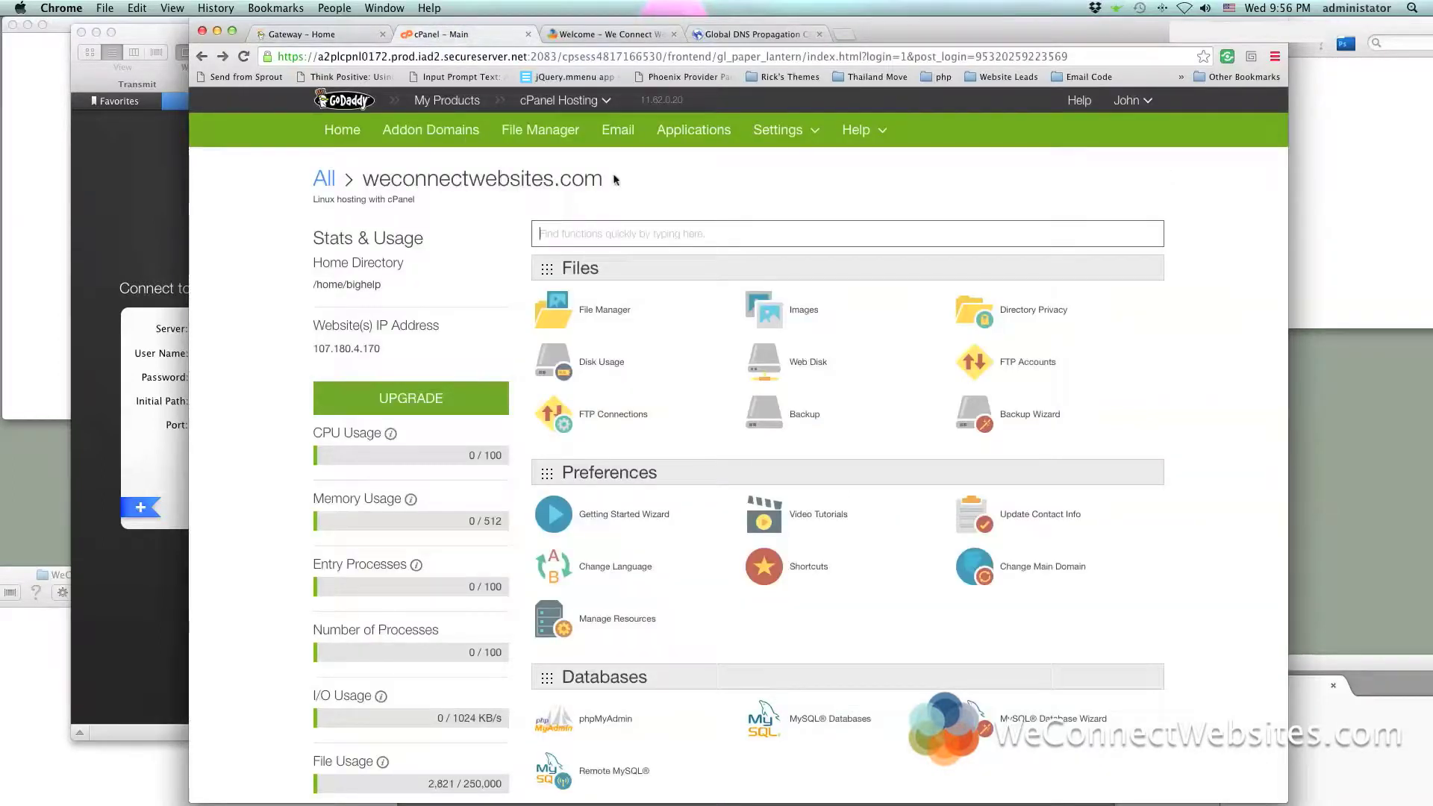
{"action": "left_click_drag", "start_coordinate": [597, 24], "coordinate": [662, 7]}
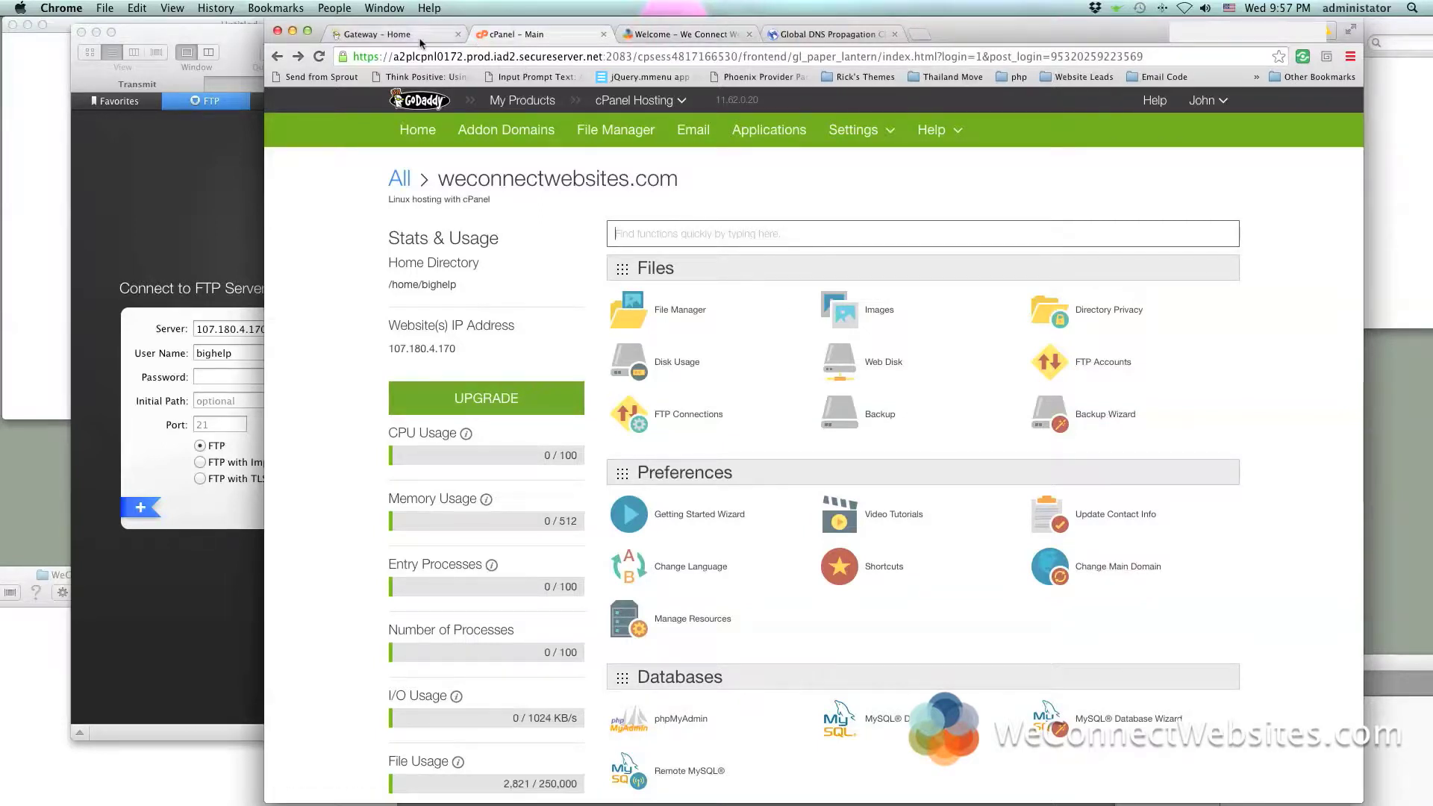
{"action": "left_click", "coordinate": [1106, 566]}
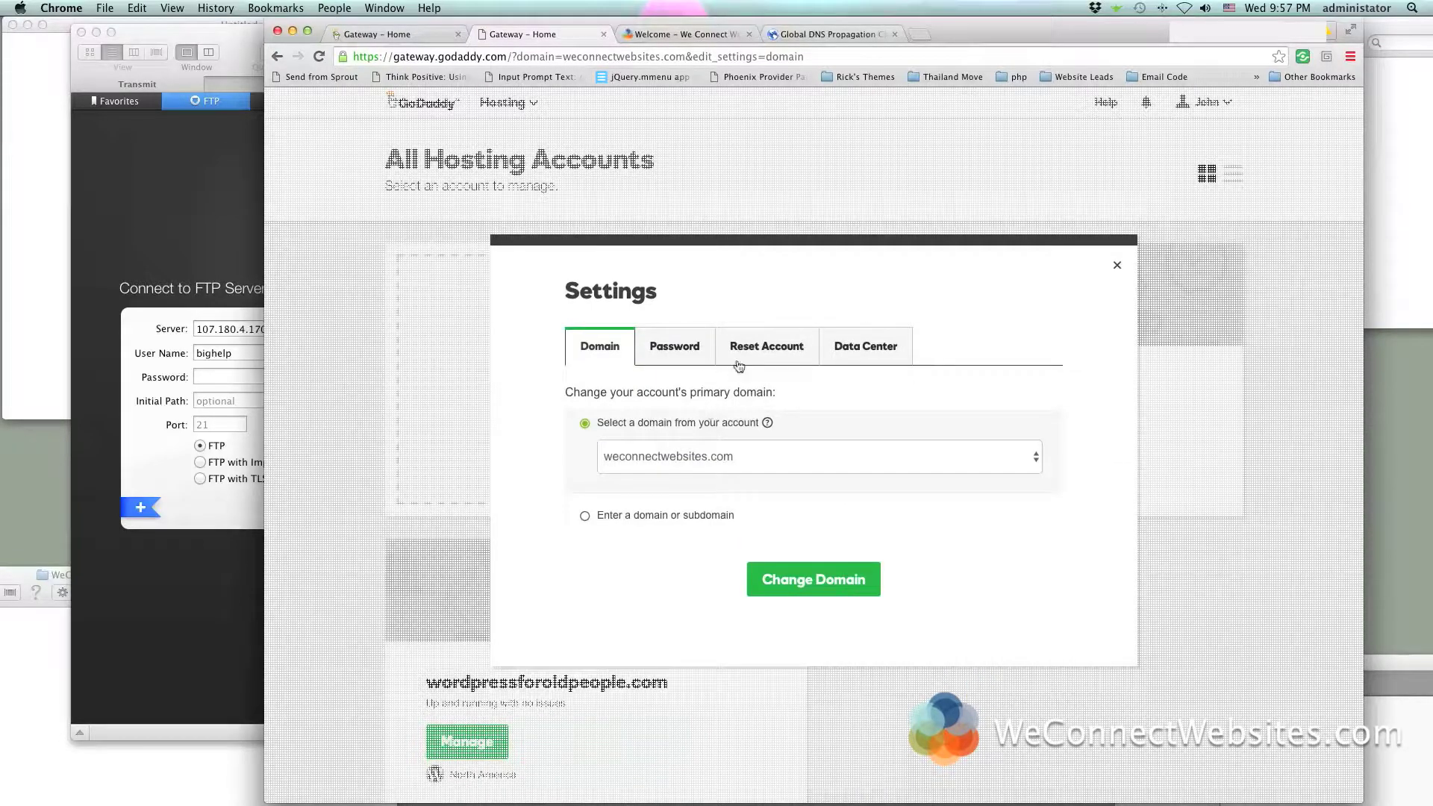
- Enter a new cPanel password on the Password tab and show it as plain text
{"action": "left_click", "coordinate": [686, 354]}
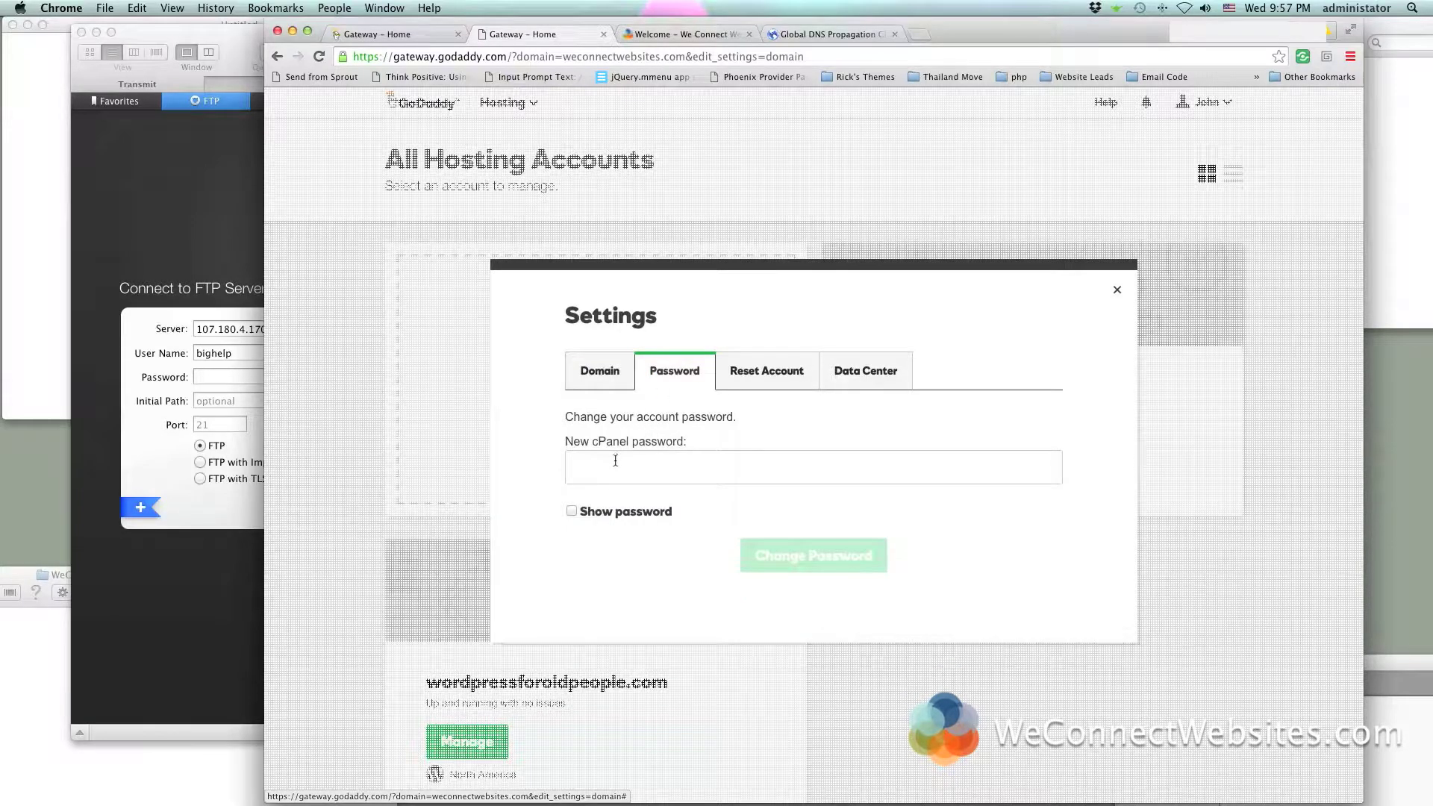
{"action": "left_click", "coordinate": [617, 463]}
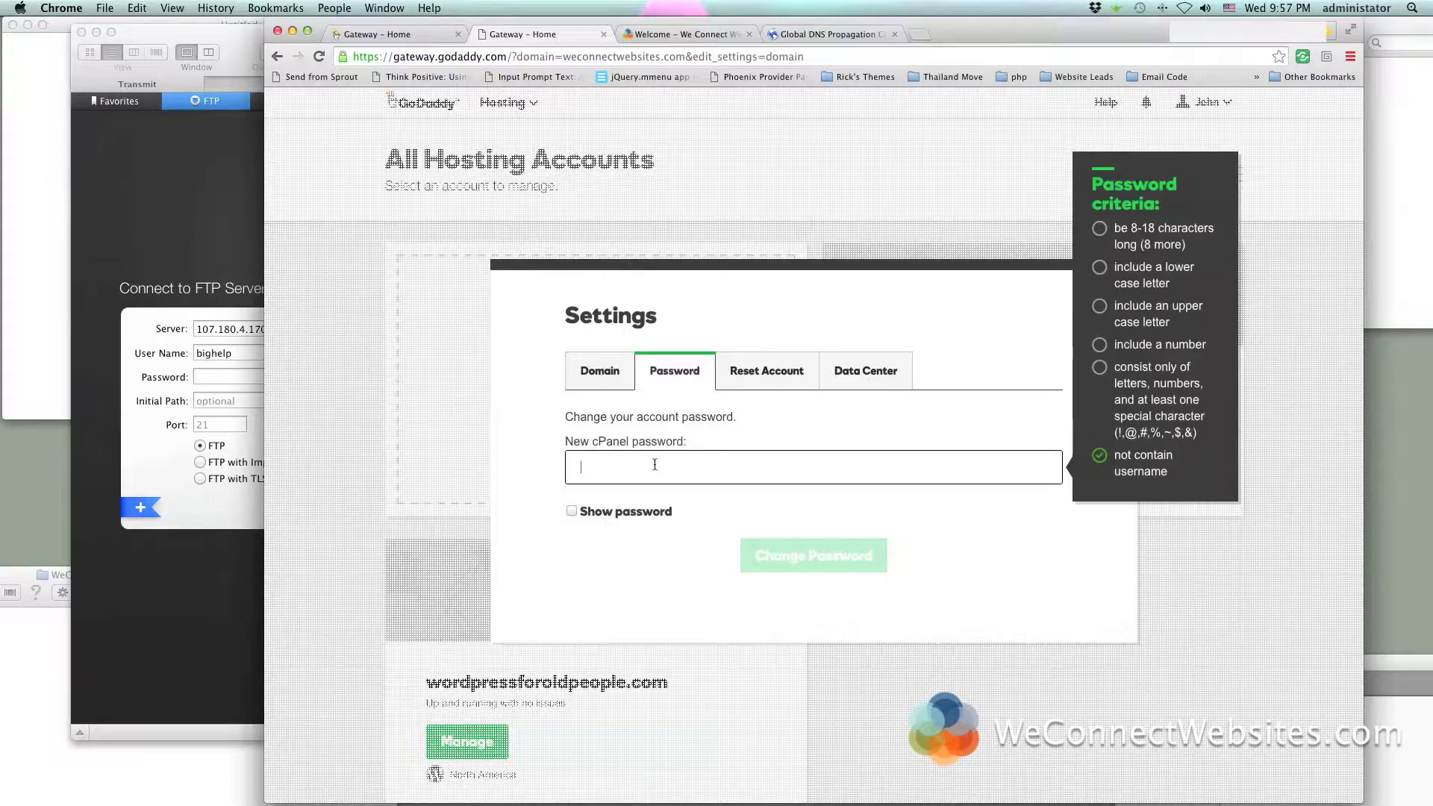
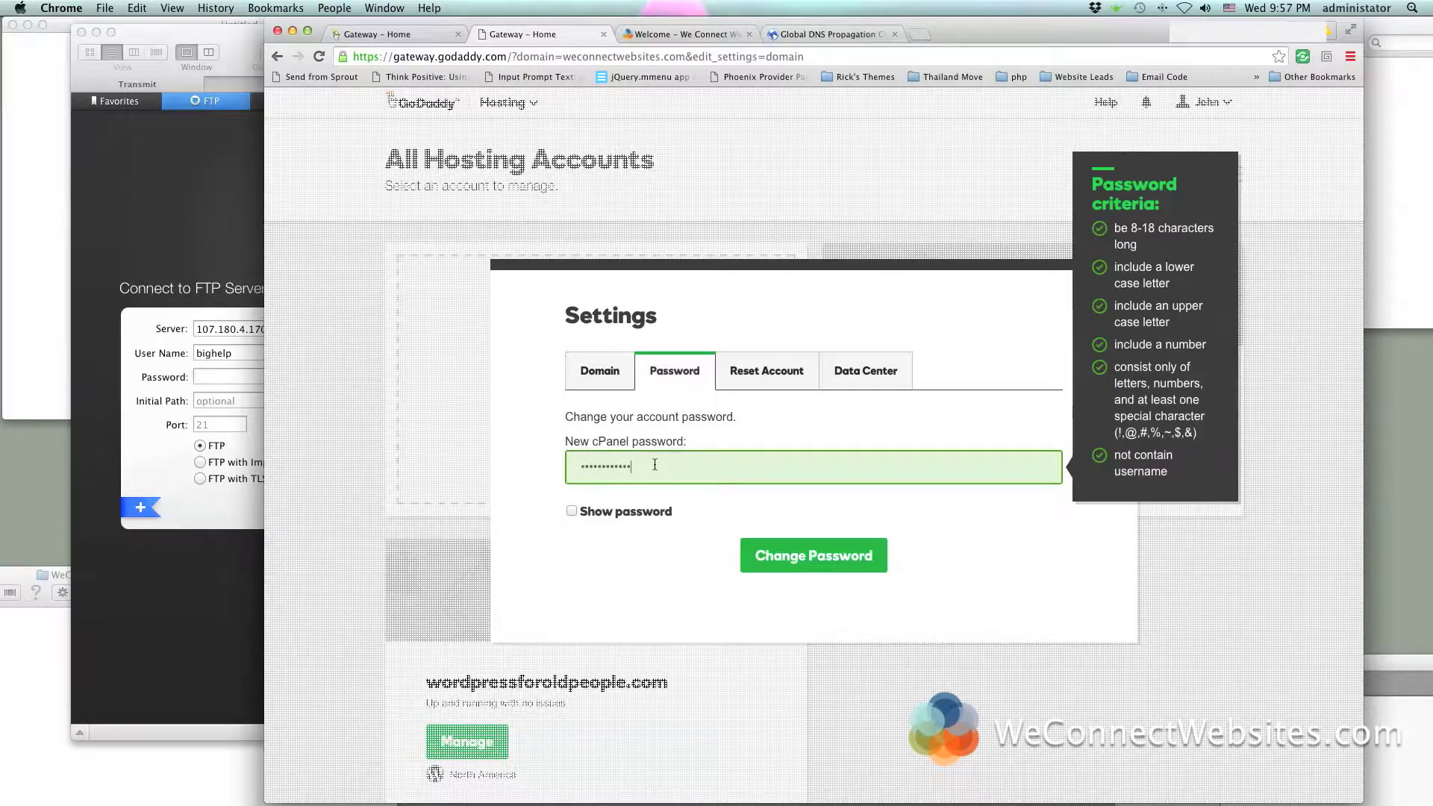
{"action": "left_click", "coordinate": [728, 457]}
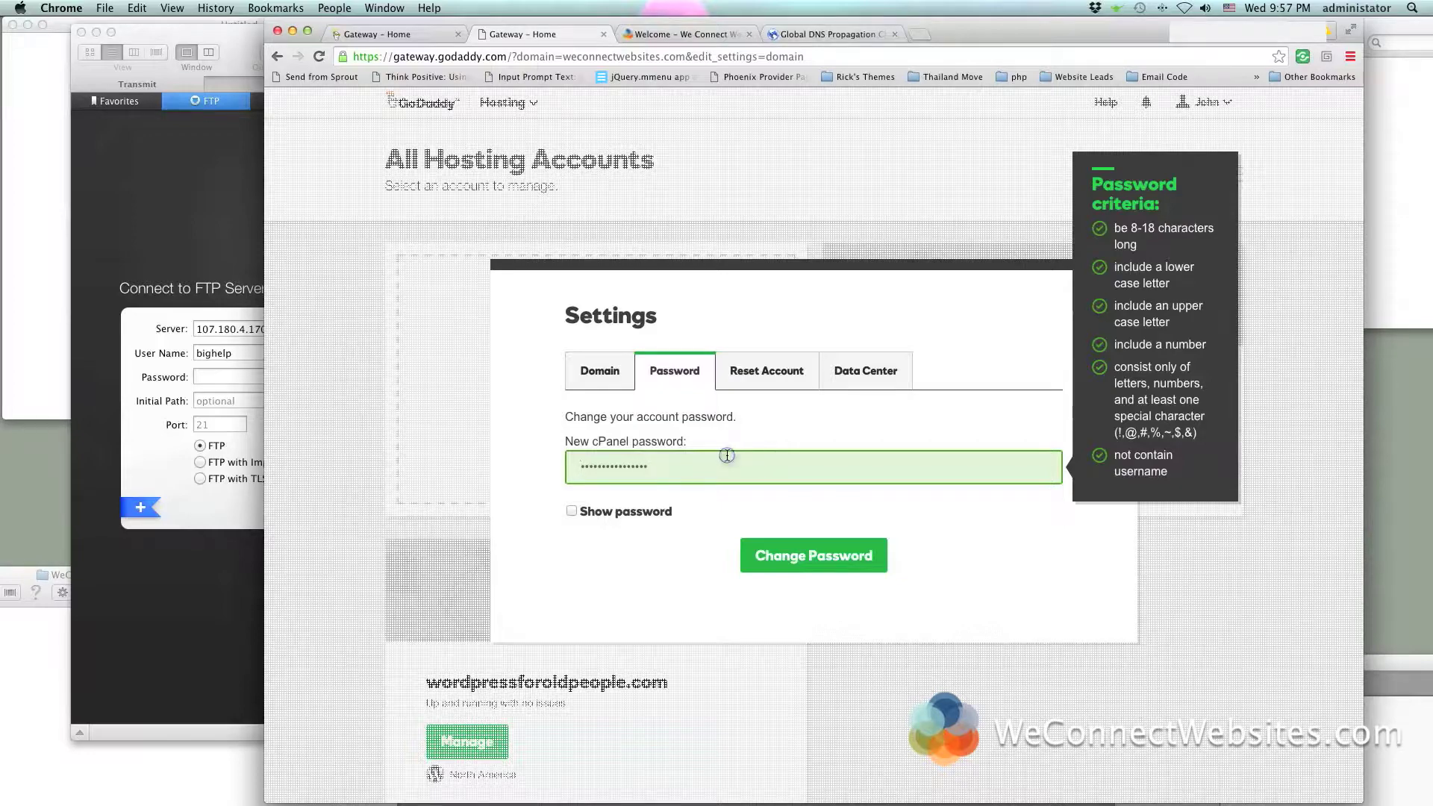
{"action": "left_click", "coordinate": [655, 467]}
{"action": "left_click", "coordinate": [571, 511]}
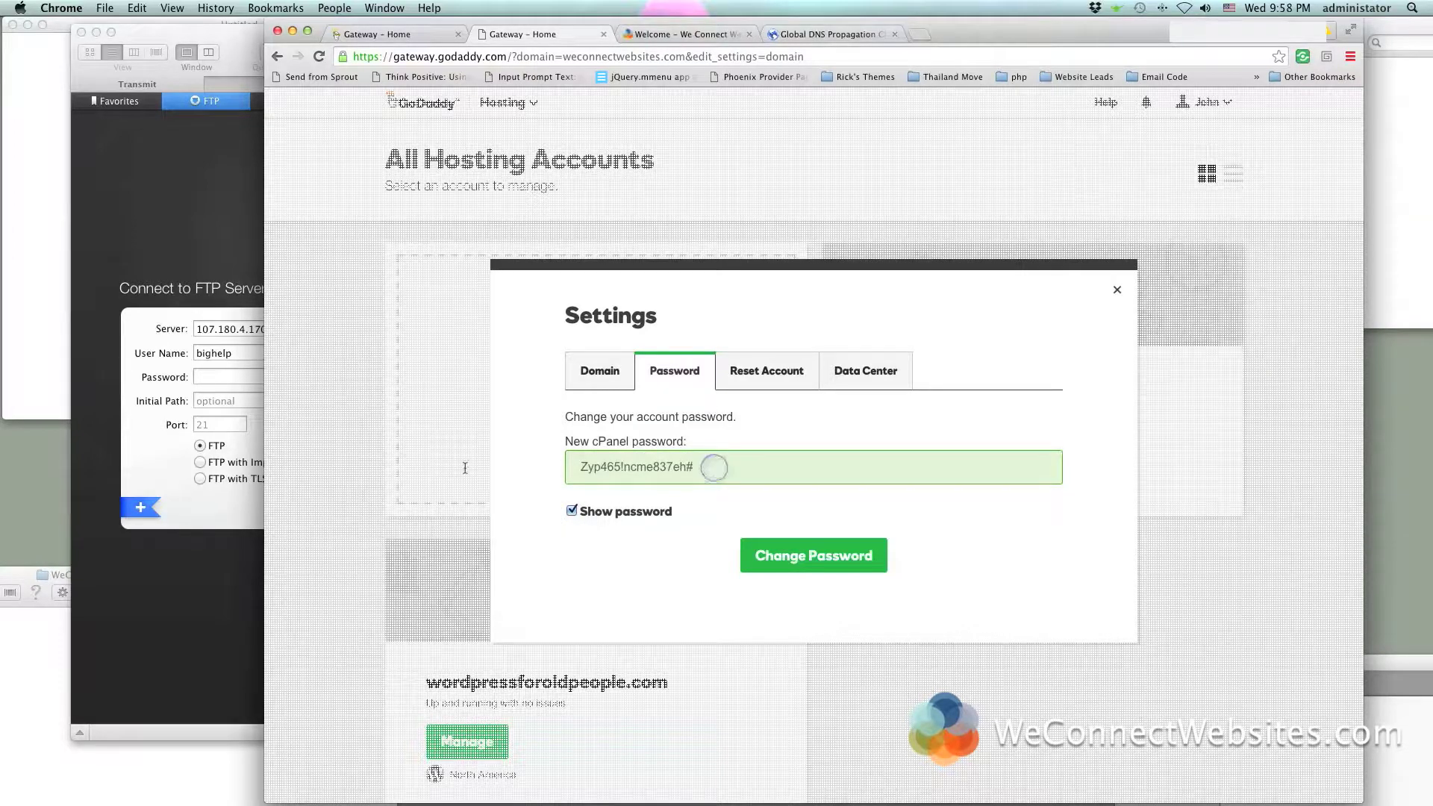
- Copy the new password into a TextEdit note and submit the password change
{"action": "left_click_drag", "start_coordinate": [707, 464], "coordinate": [485, 469]}
{"action": "key", "text": "super+c"}
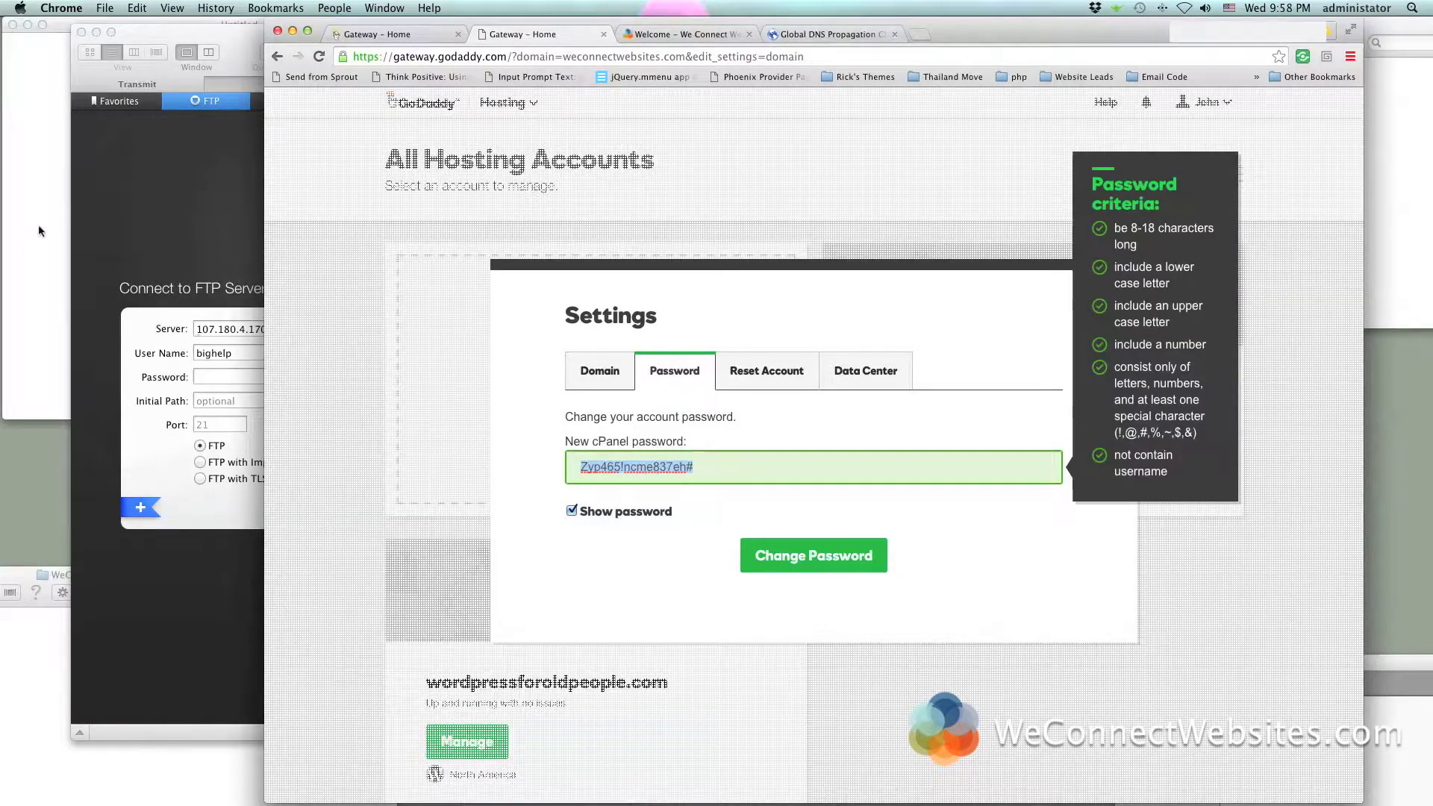
{"action": "left_click", "coordinate": [46, 205]}
{"action": "left_click", "coordinate": [70, 59]}
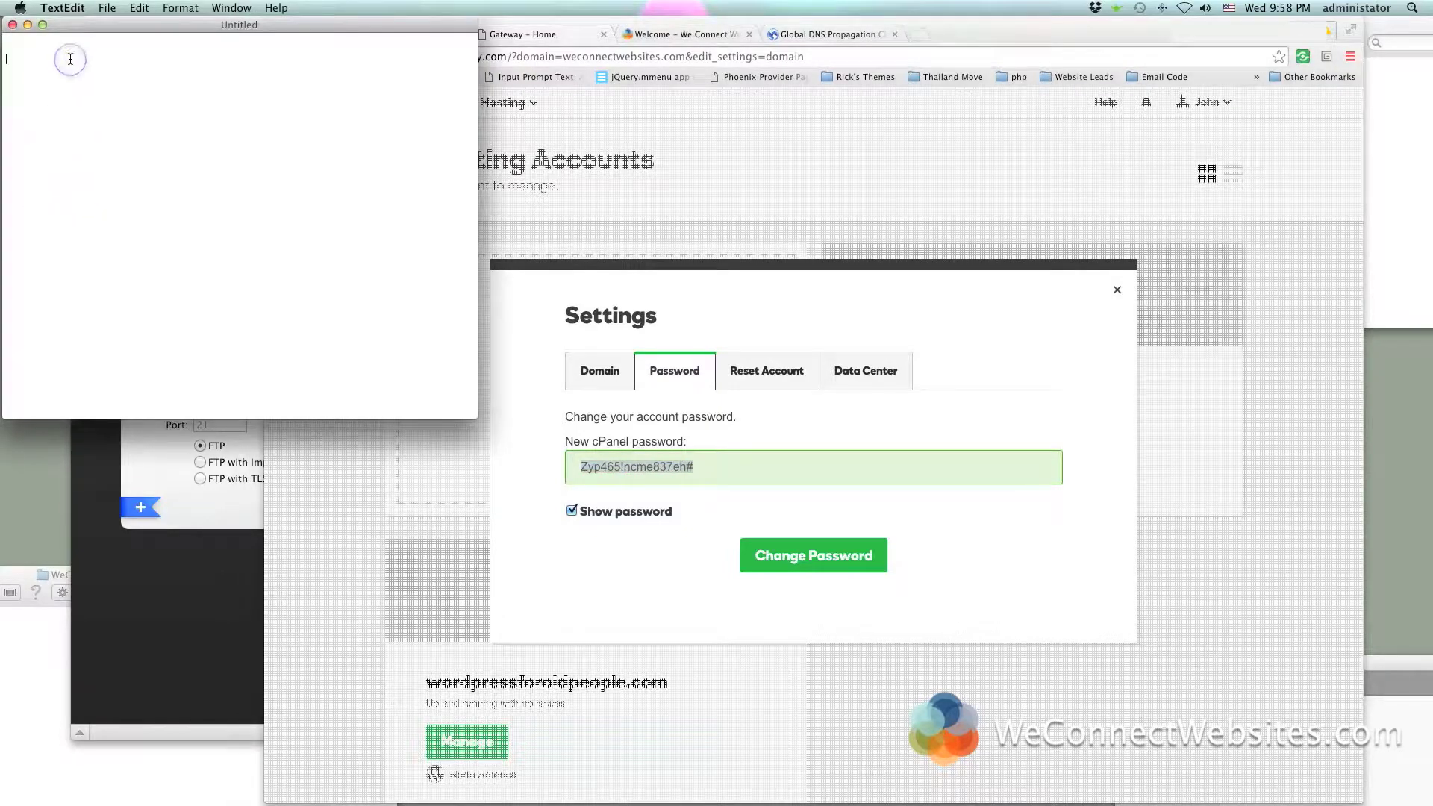
{"action": "key", "text": "super+v"}
{"action": "left_click", "coordinate": [853, 328]}
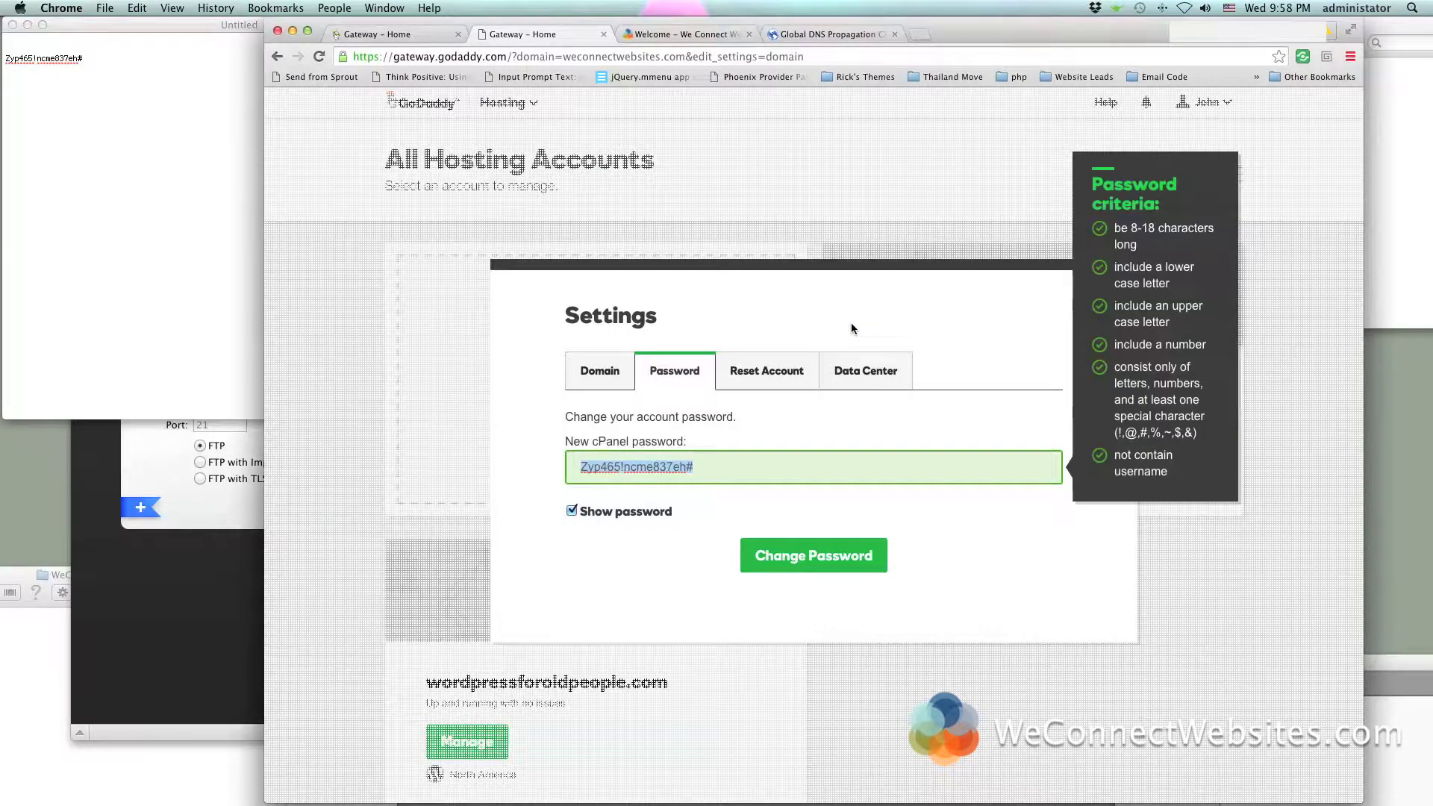
{"action": "left_click", "coordinate": [804, 556]}
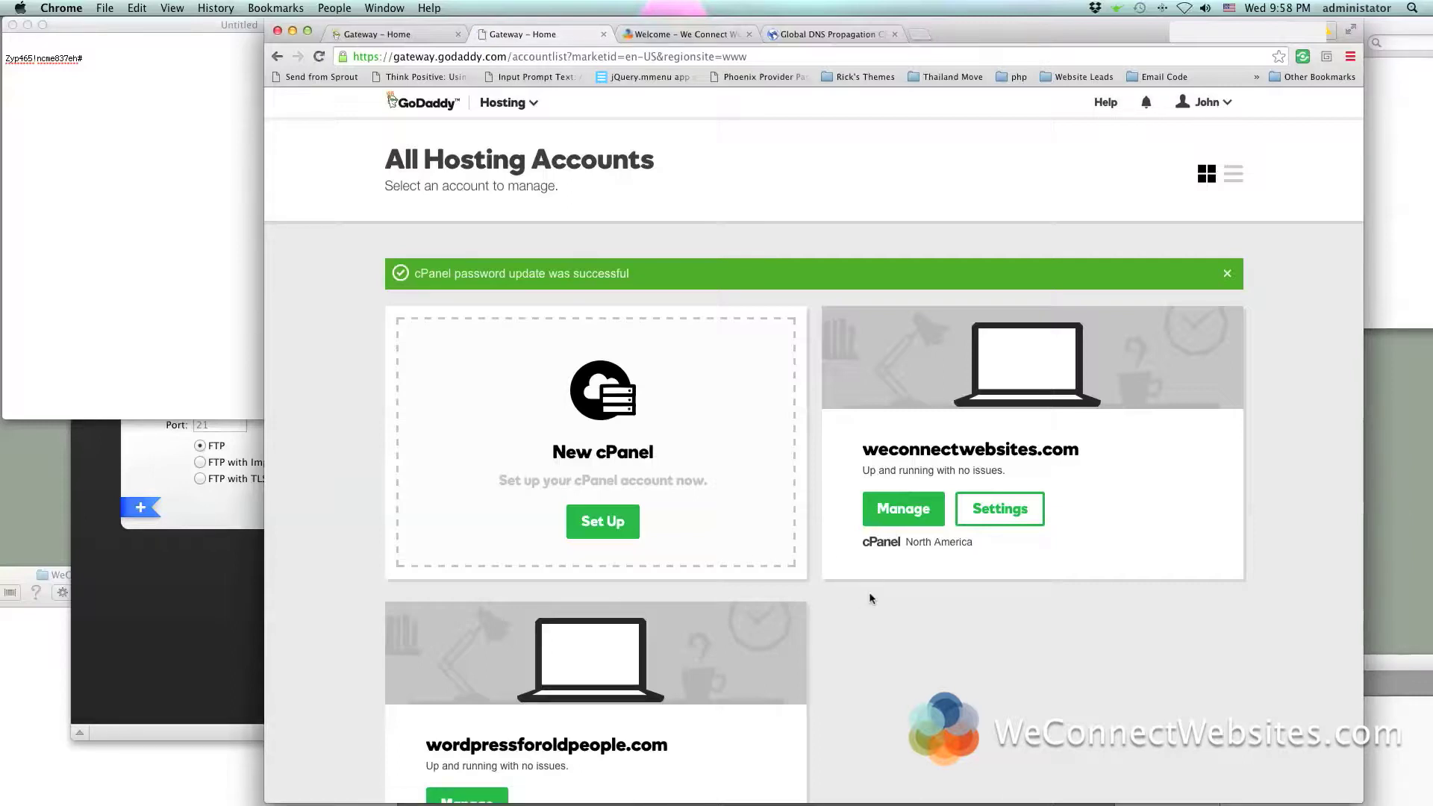
- Copy the site IP 107.180.4.170 from cPanel into the TextEdit note
{"action": "left_click", "coordinate": [912, 515]}
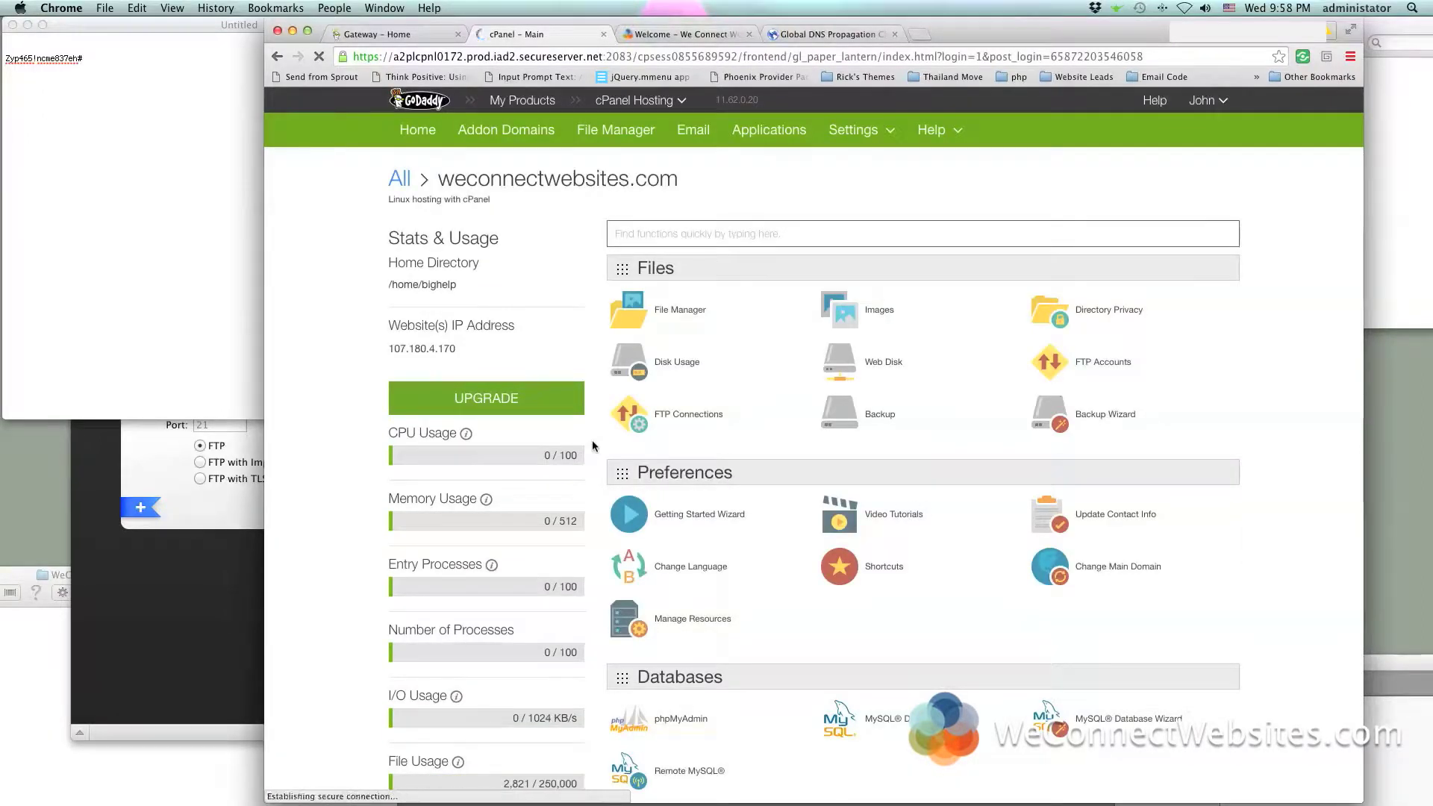
{"action": "left_click", "coordinate": [88, 101]}
{"action": "triple_click", "coordinate": [102, 58]}
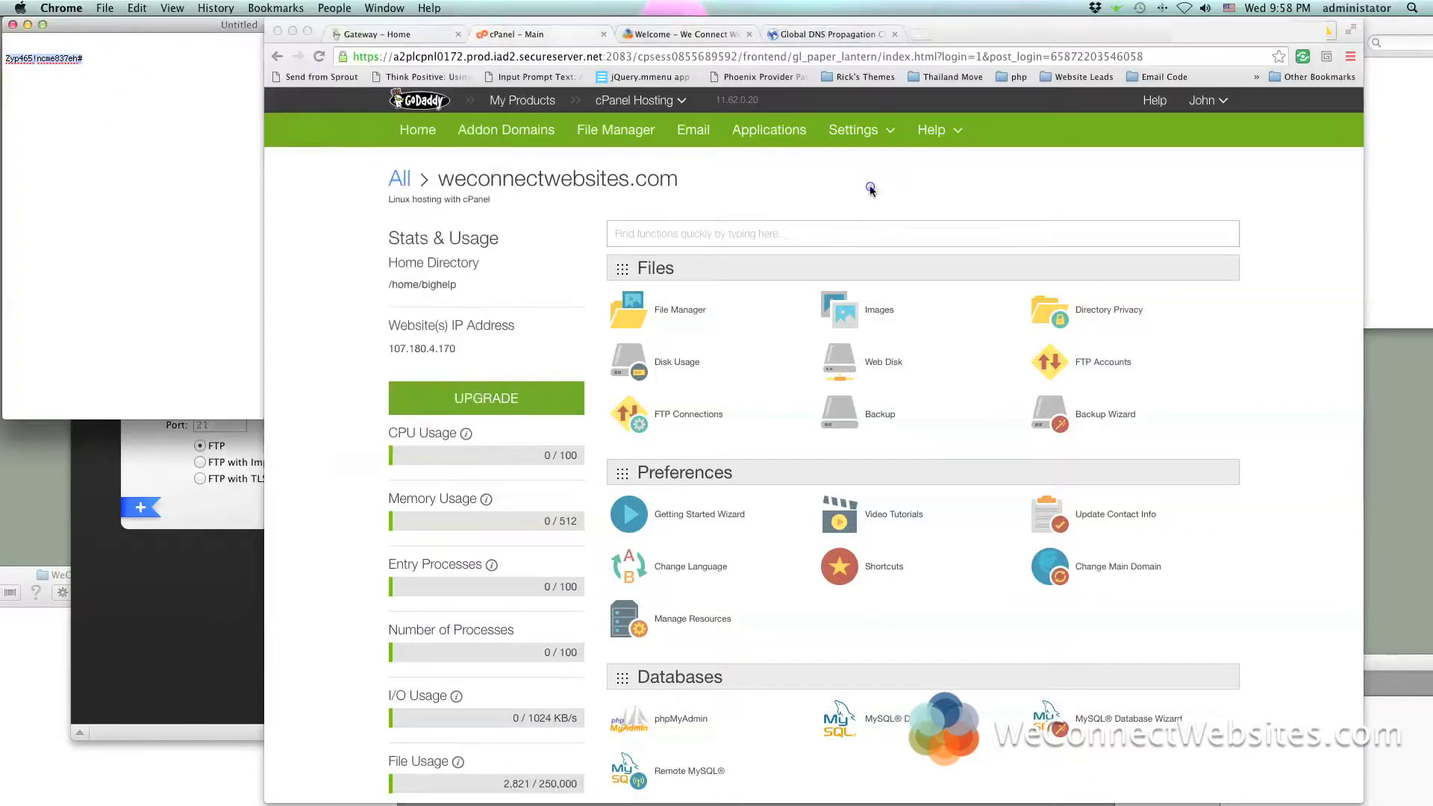
{"action": "left_click", "coordinate": [457, 348]}
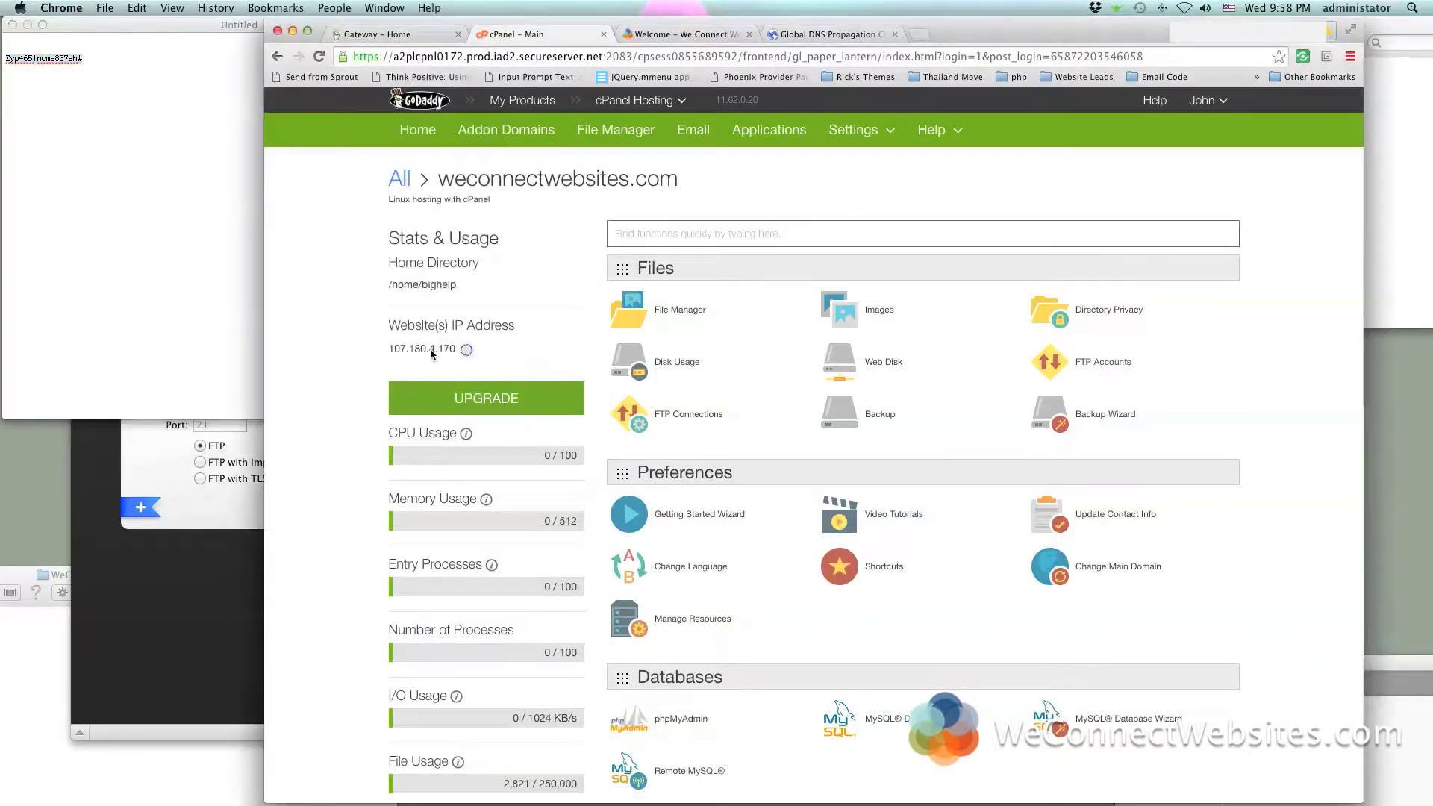
{"action": "double_click", "coordinate": [385, 349]}
{"action": "key", "text": "super+c"}
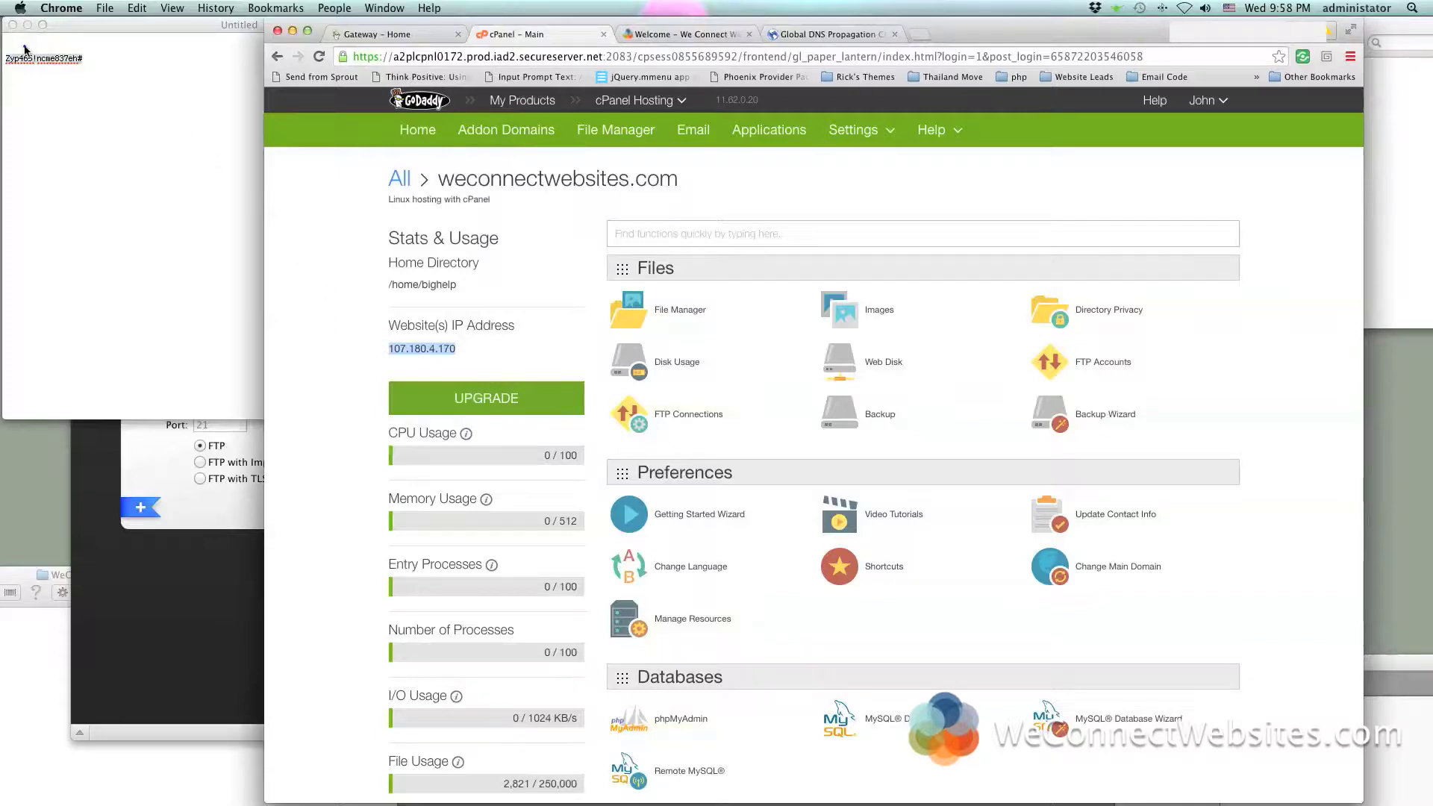
{"action": "left_click", "coordinate": [25, 50]}
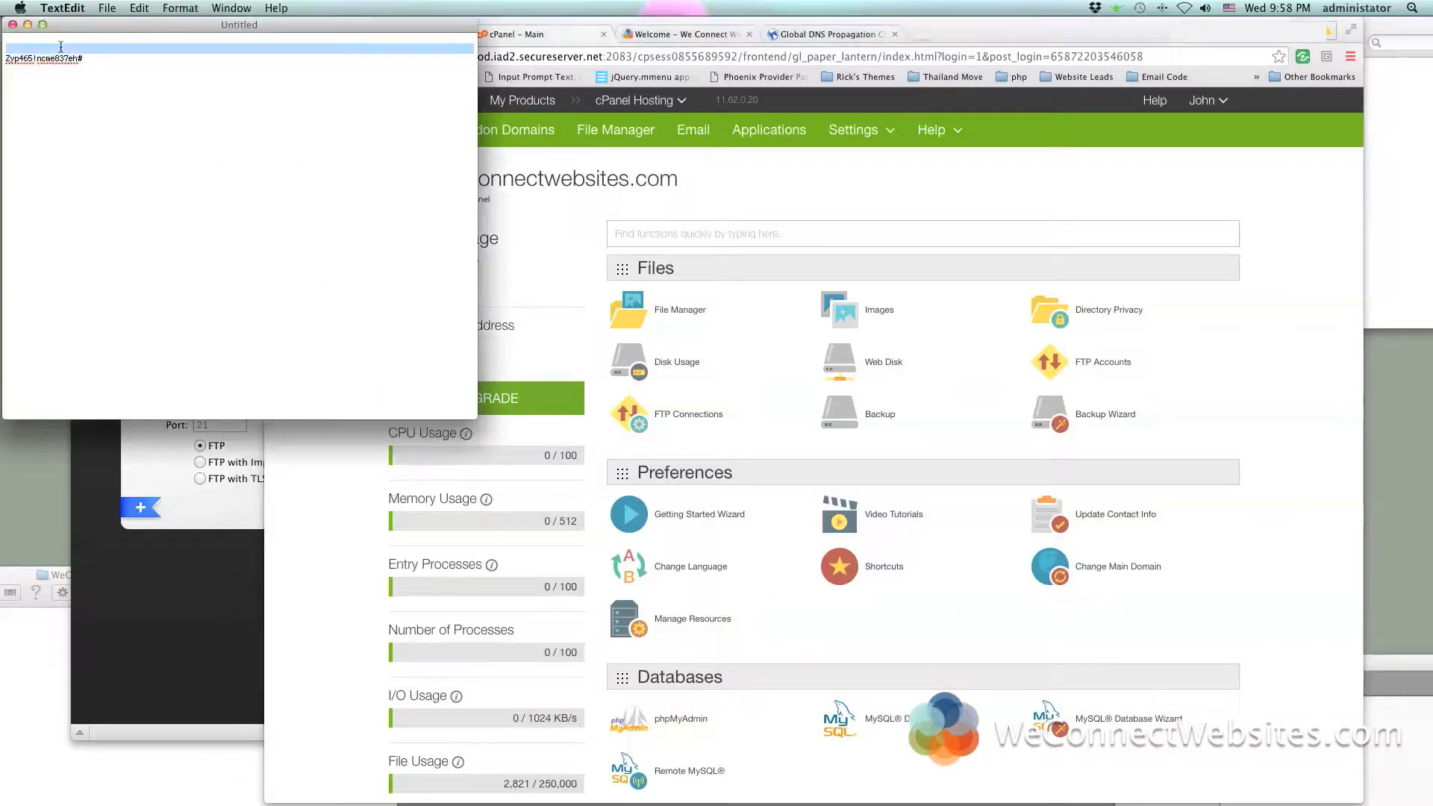
{"action": "key", "text": "super+v"}
{"action": "key", "text": "Return"}
{"action": "key", "text": "Return"}
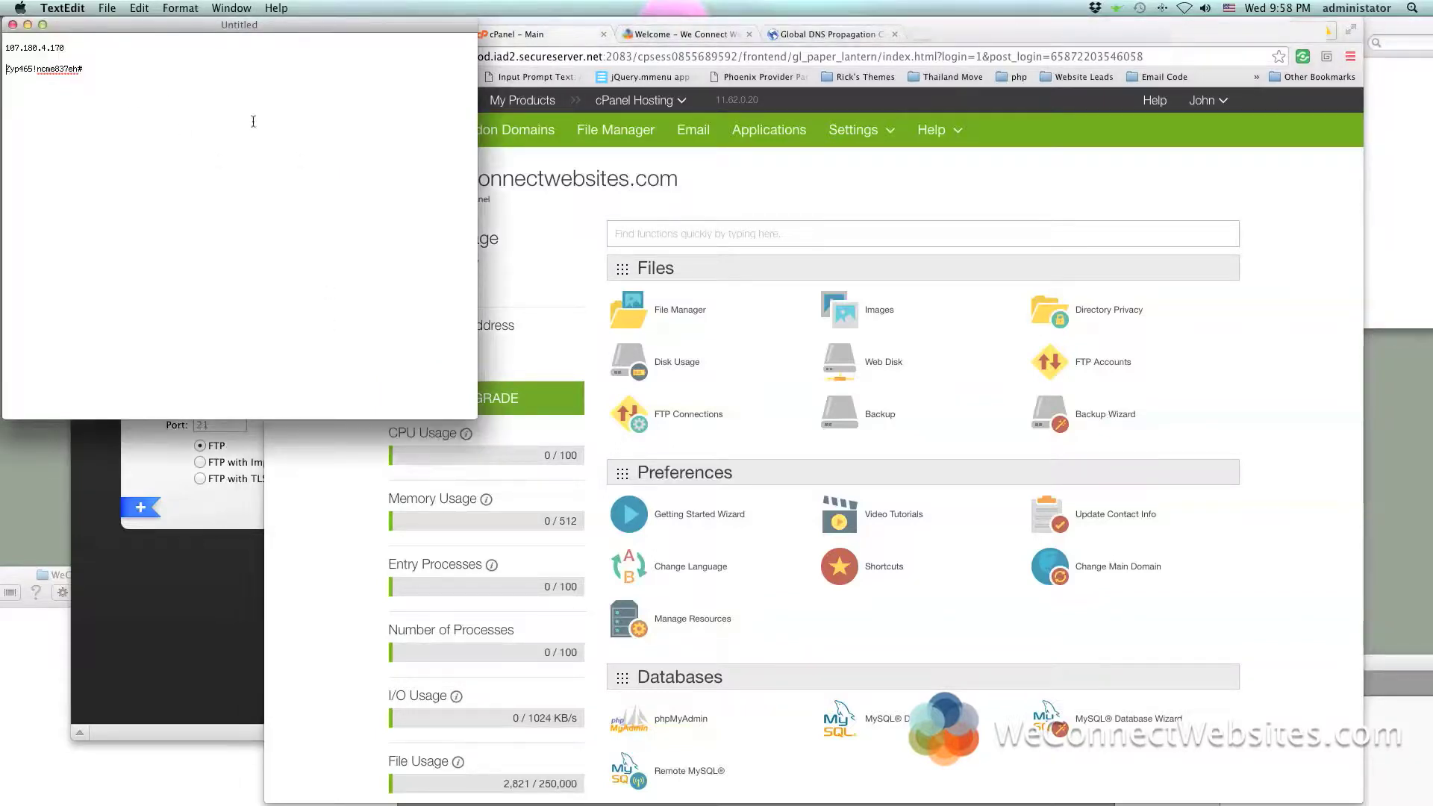
- Add the account user name from the Home Directory path to the note's next line
{"action": "left_click", "coordinate": [540, 264]}
{"action": "double_click", "coordinate": [435, 348]}
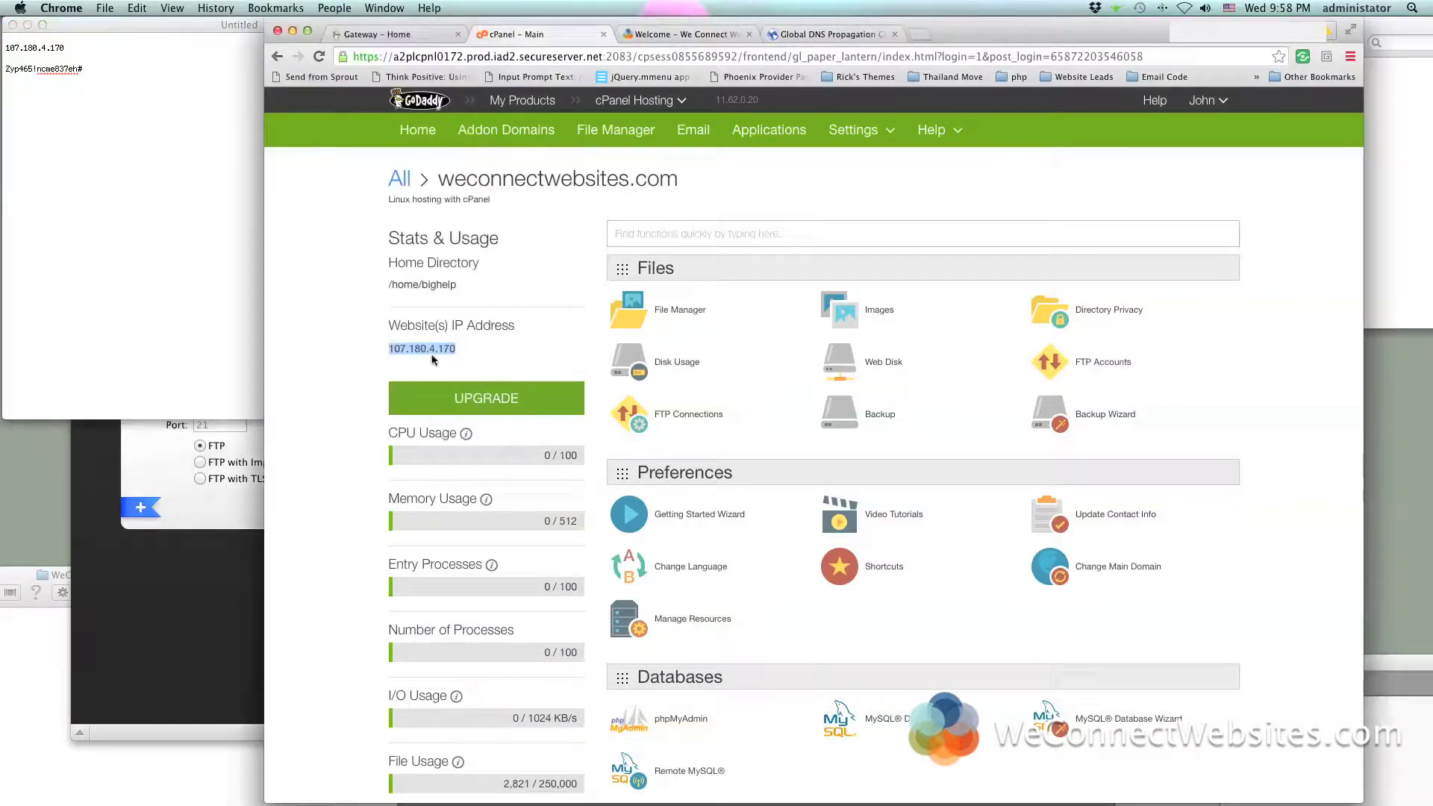
{"action": "double_click", "coordinate": [443, 284]}
{"action": "key", "text": "super+c"}
{"action": "double_click", "coordinate": [51, 58]}
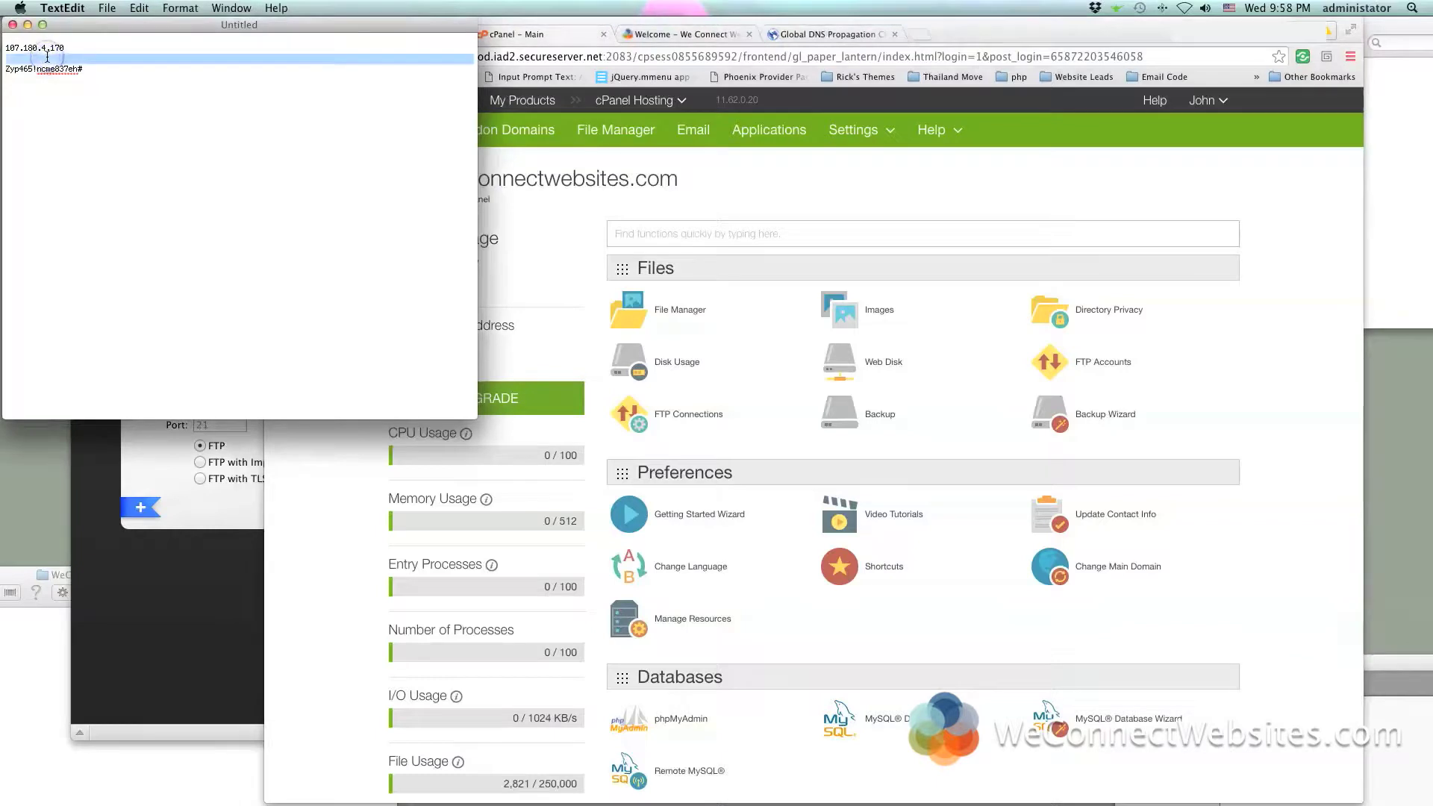
{"action": "left_click", "coordinate": [49, 57]}
{"action": "key", "text": "super+v"}
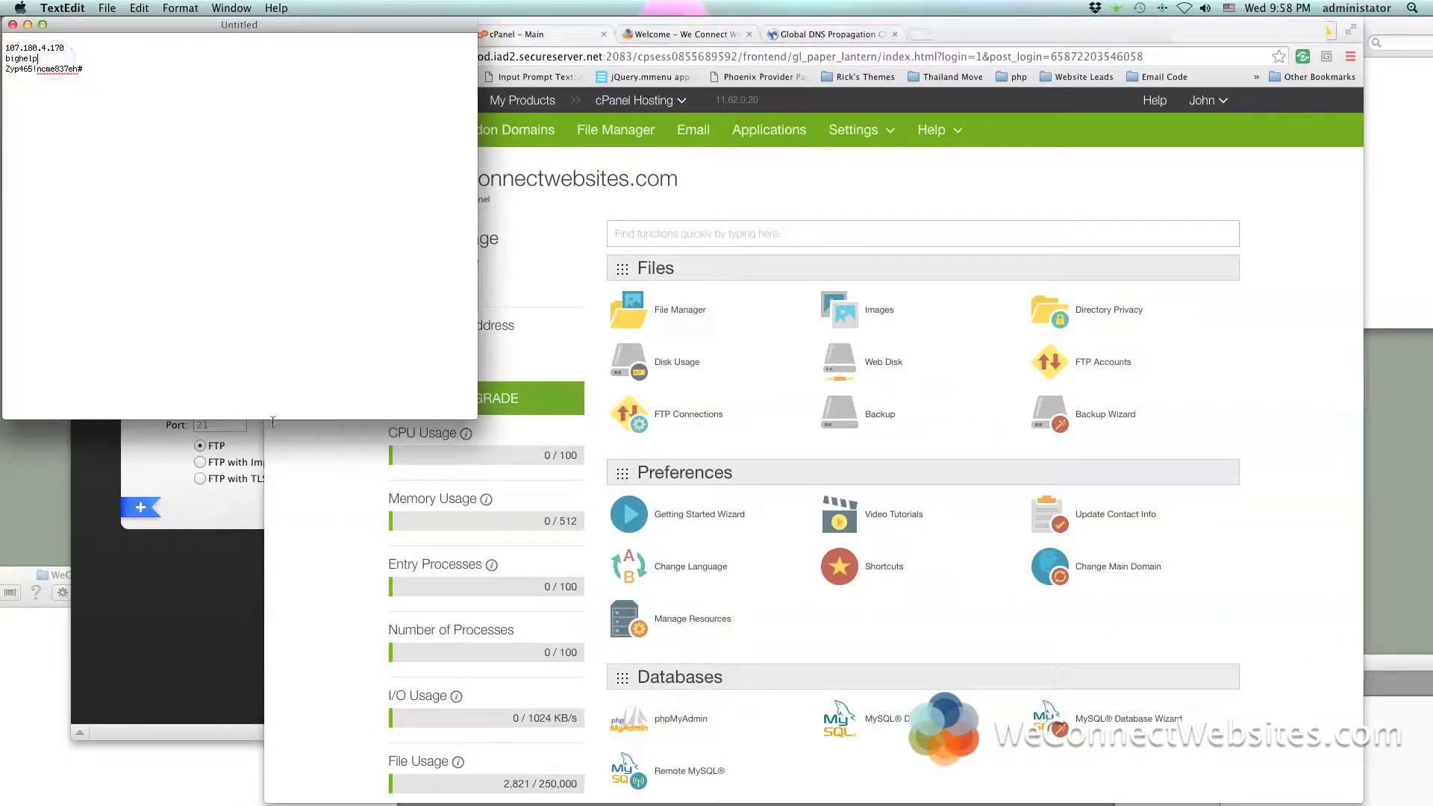
{"action": "left_click", "coordinate": [131, 478]}
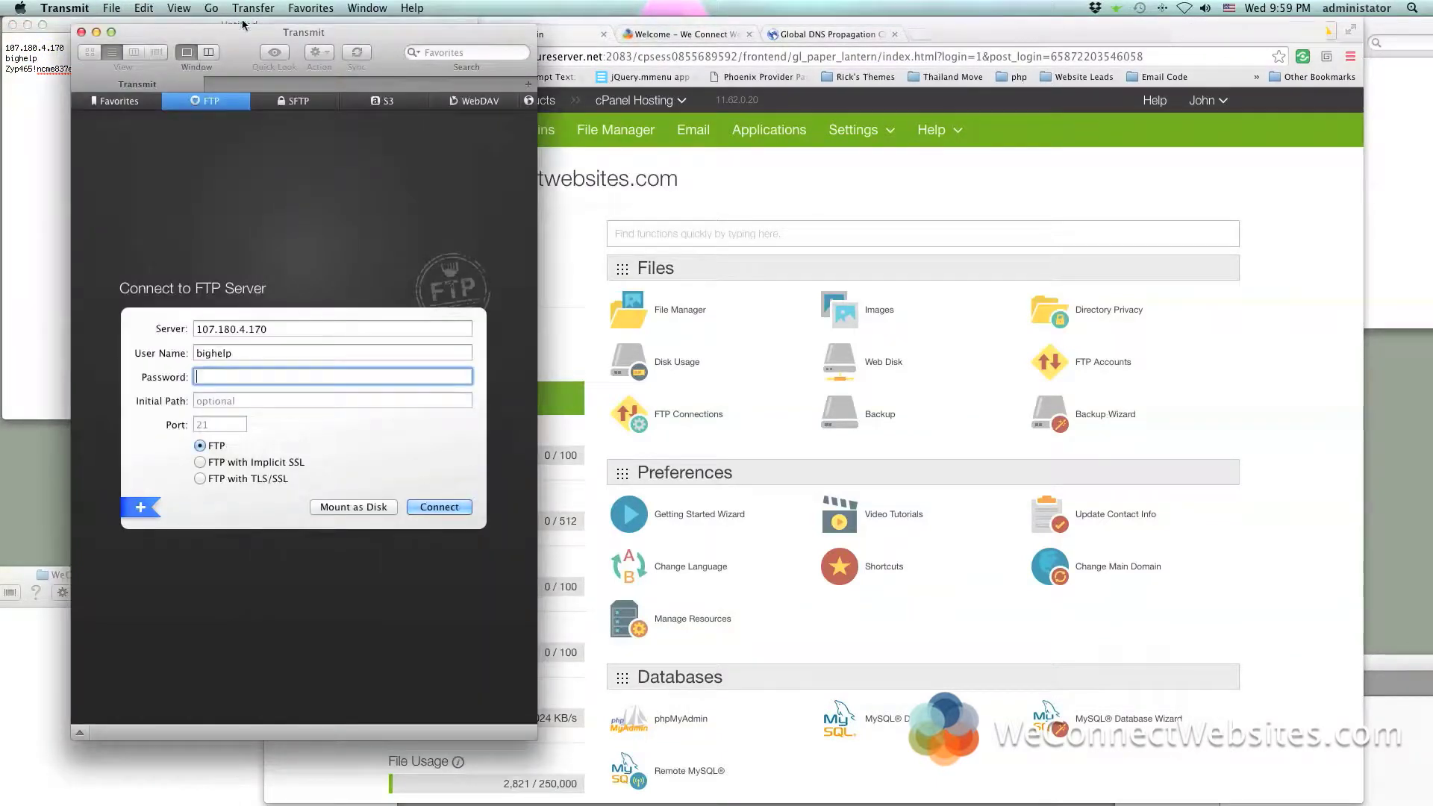
- Copy the password from the notes into Transmit's Password field and start connecting
{"action": "left_click_drag", "start_coordinate": [241, 32], "coordinate": [307, 24]}
{"action": "left_click", "coordinate": [66, 46]}
{"action": "left_click_drag", "start_coordinate": [66, 47], "coordinate": [6, 47]}
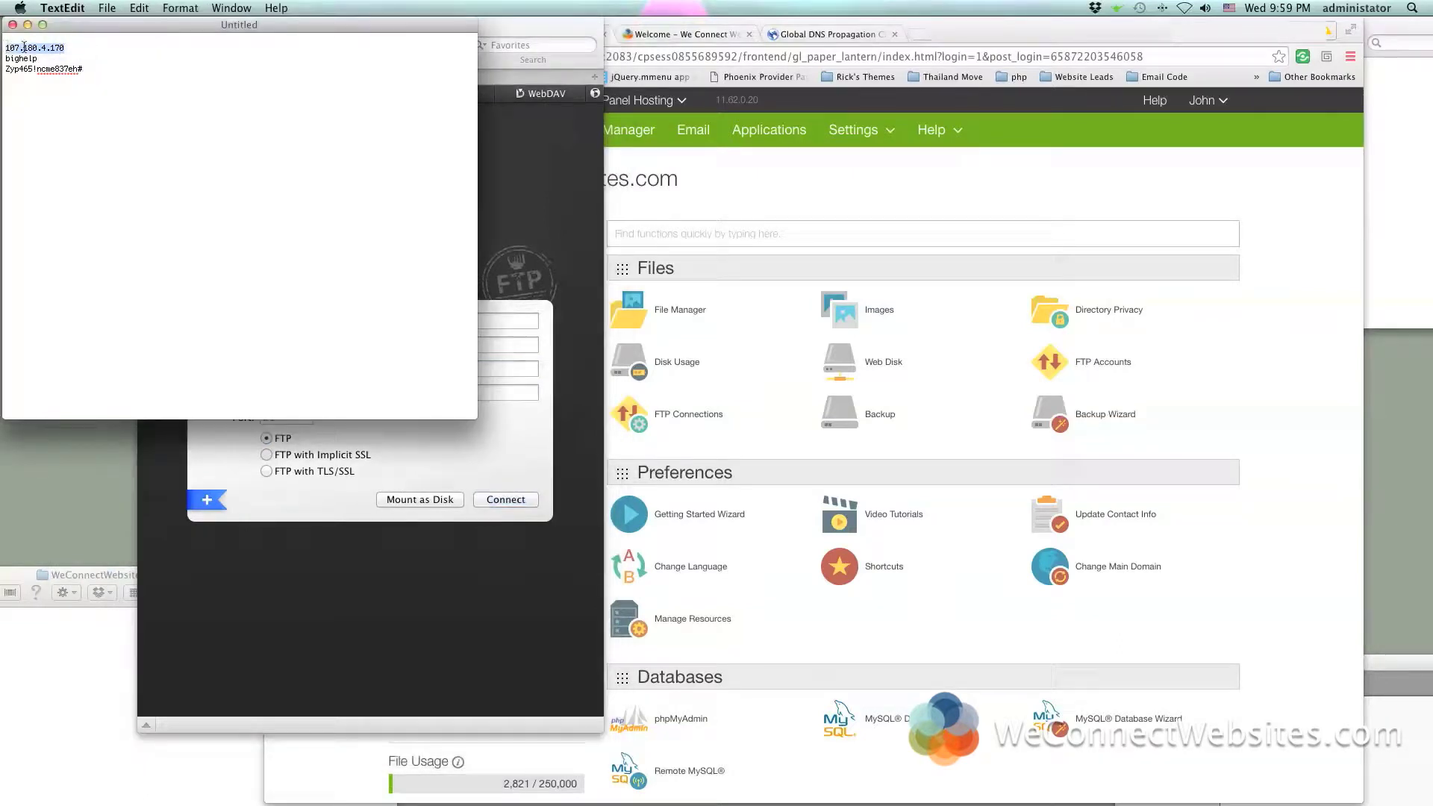
{"action": "left_click", "coordinate": [545, 238]}
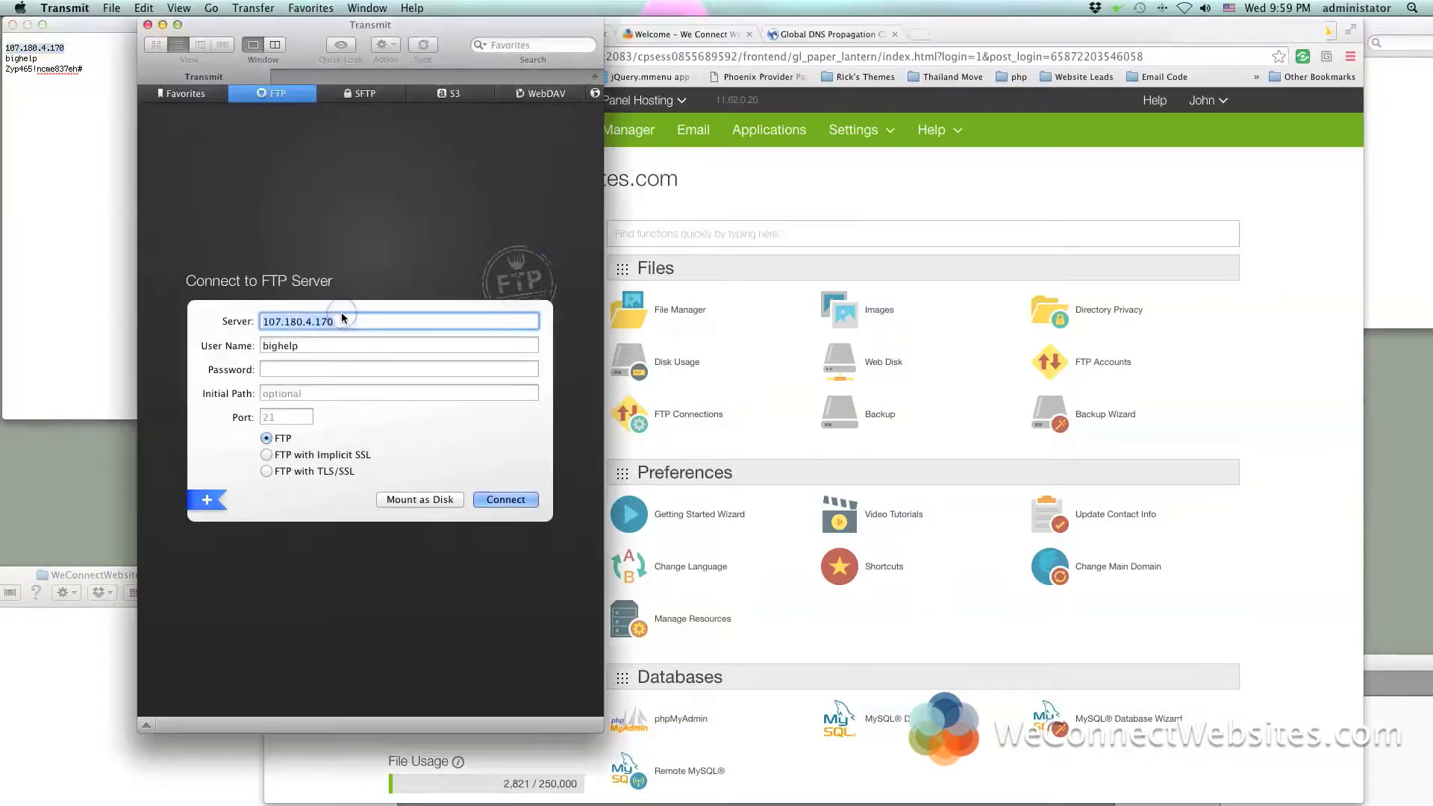
{"action": "left_click", "coordinate": [292, 345]}
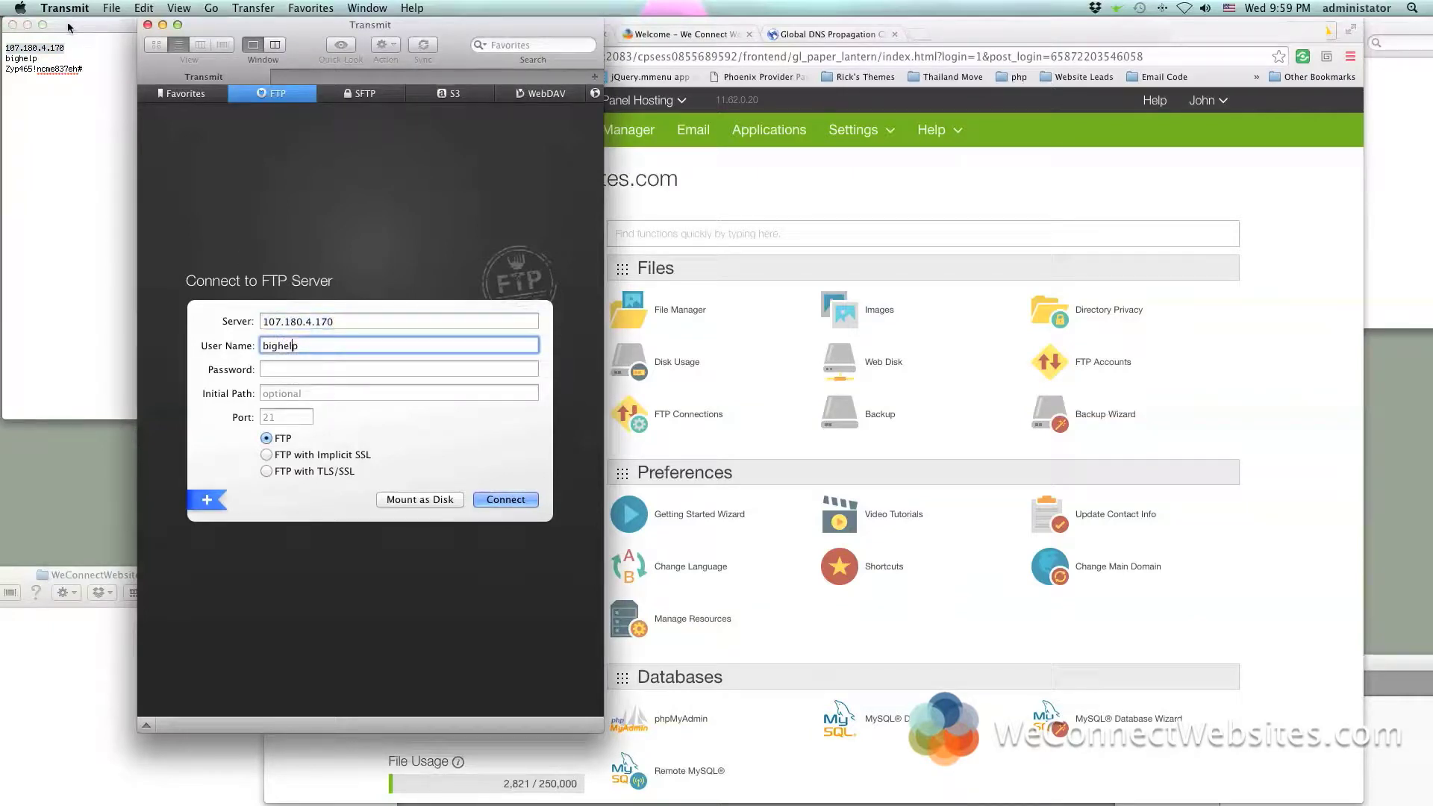
{"action": "left_click", "coordinate": [33, 54]}
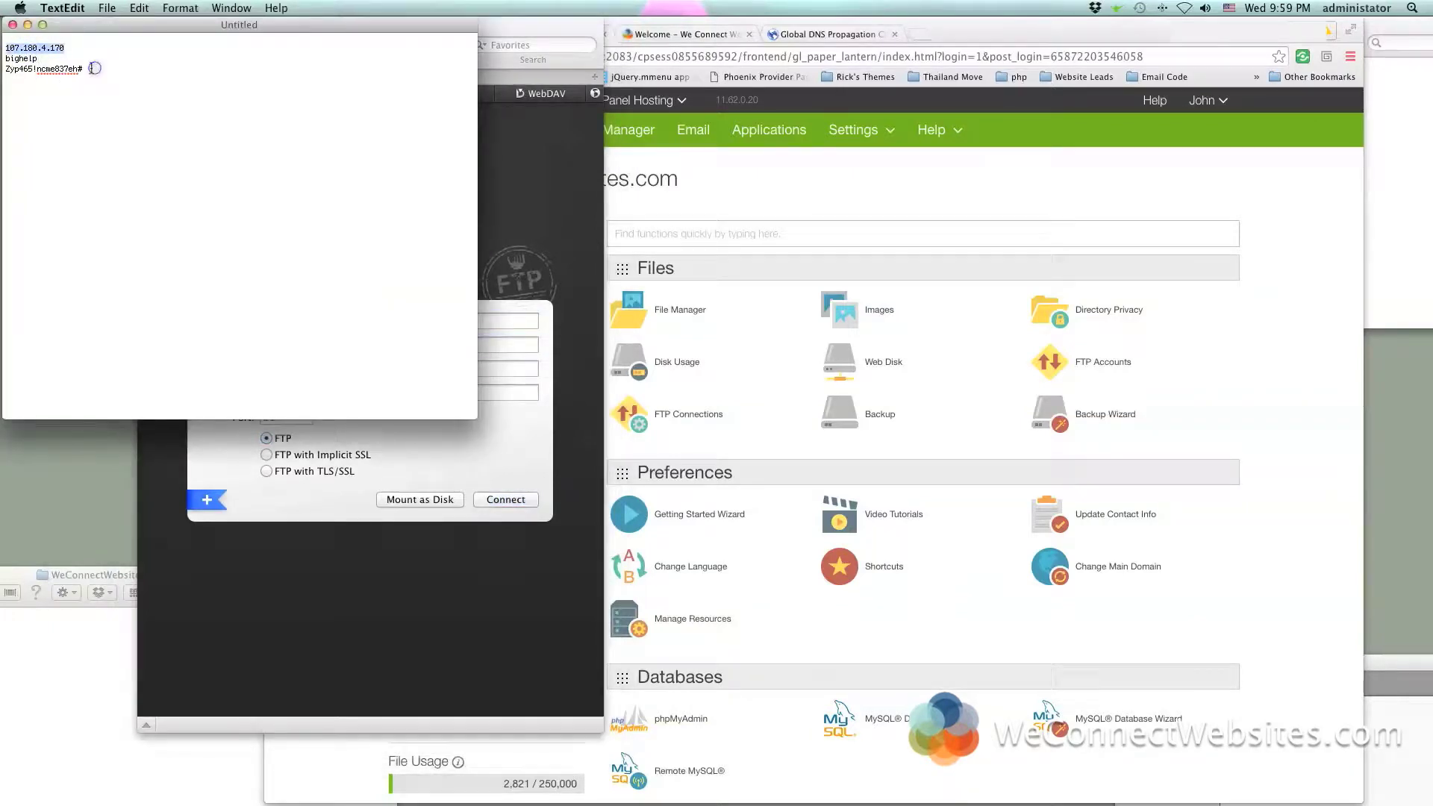
{"action": "left_click_drag", "start_coordinate": [83, 69], "coordinate": [7, 67]}
{"action": "key", "text": "super+c"}
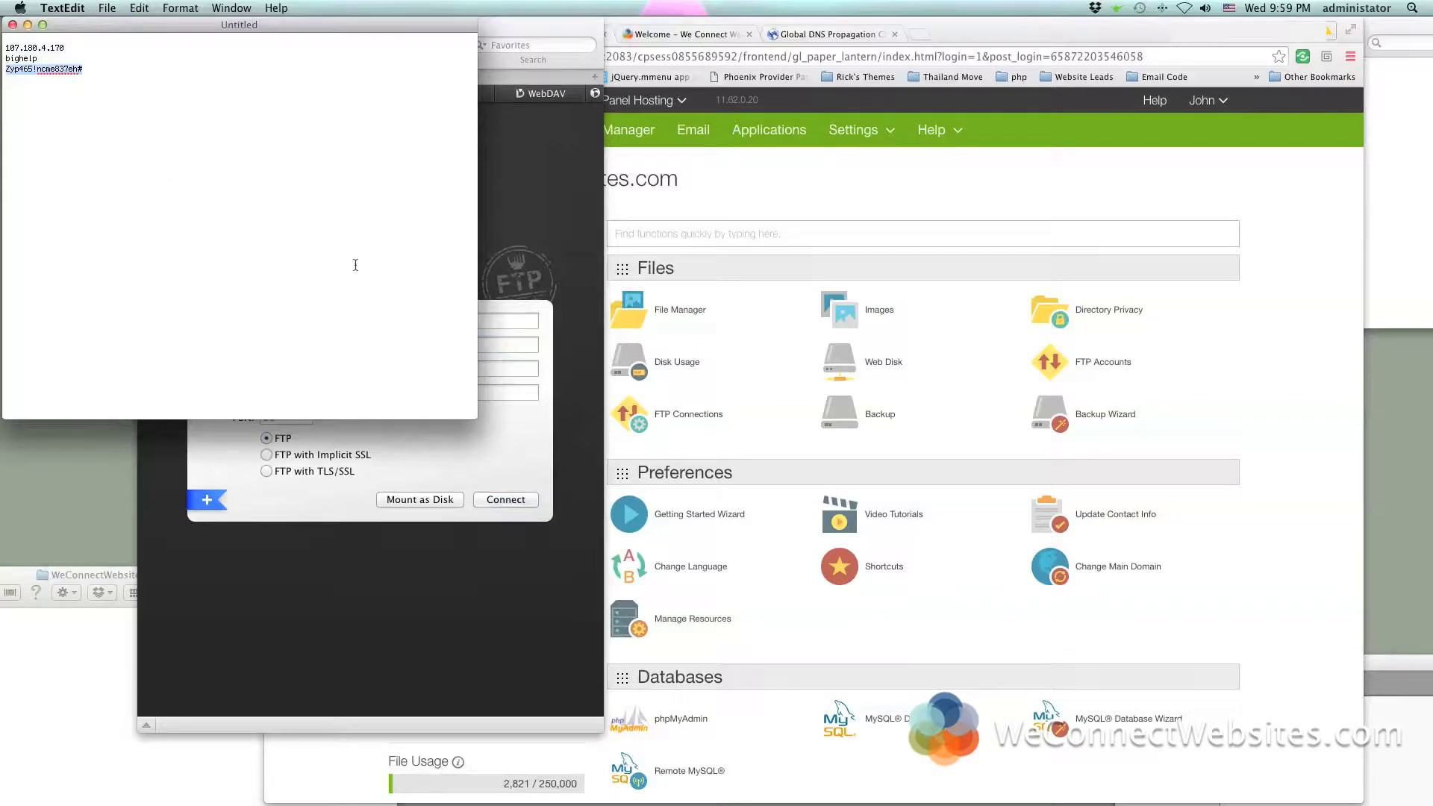
{"action": "left_click", "coordinate": [530, 277]}
{"action": "left_click", "coordinate": [279, 367]}
{"action": "key", "text": "super+v"}
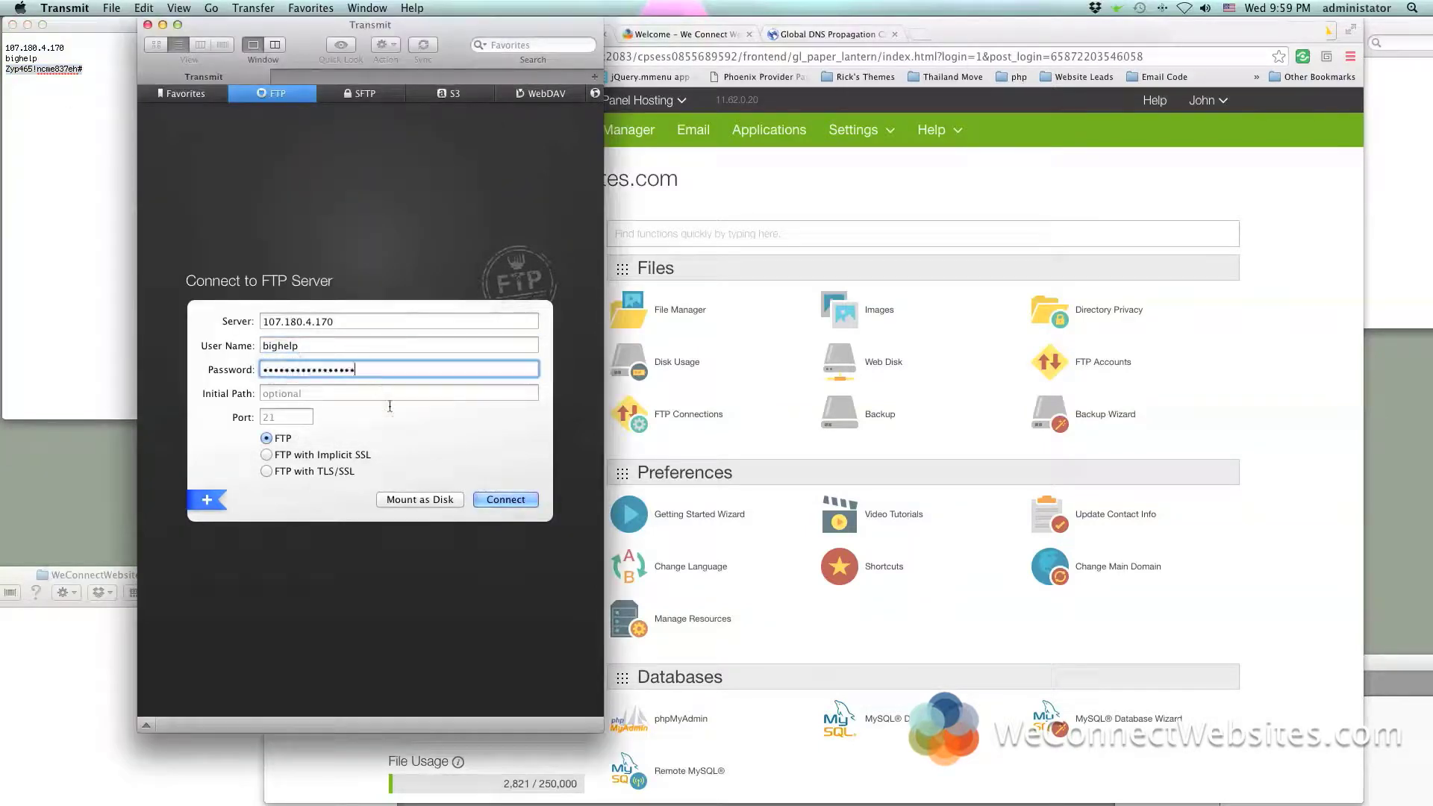
{"action": "key", "text": "Return"}
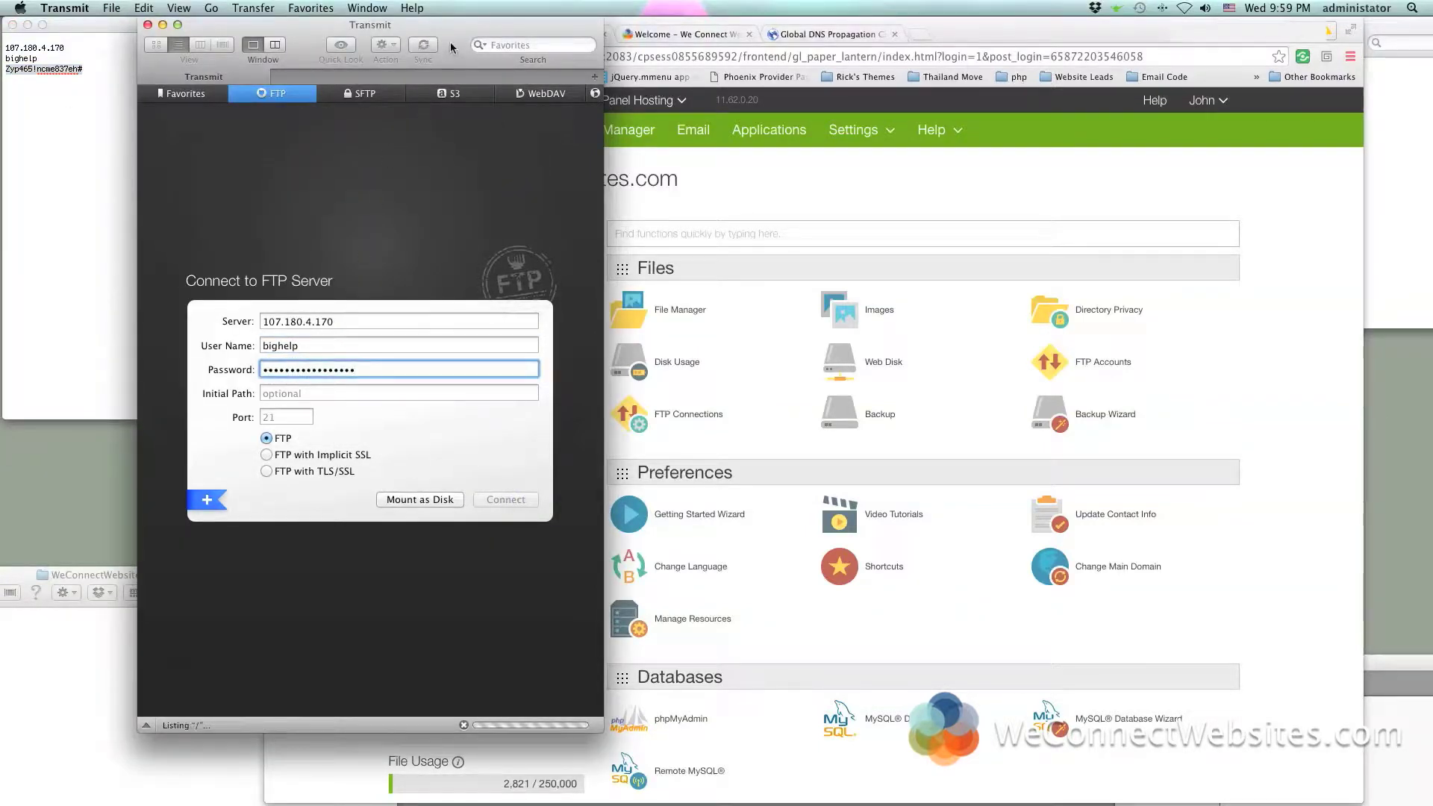
- Inspect the FTP form's server and password fields, the saved favorites, and the app menus
{"action": "left_click_drag", "start_coordinate": [450, 35], "coordinate": [414, 34]}
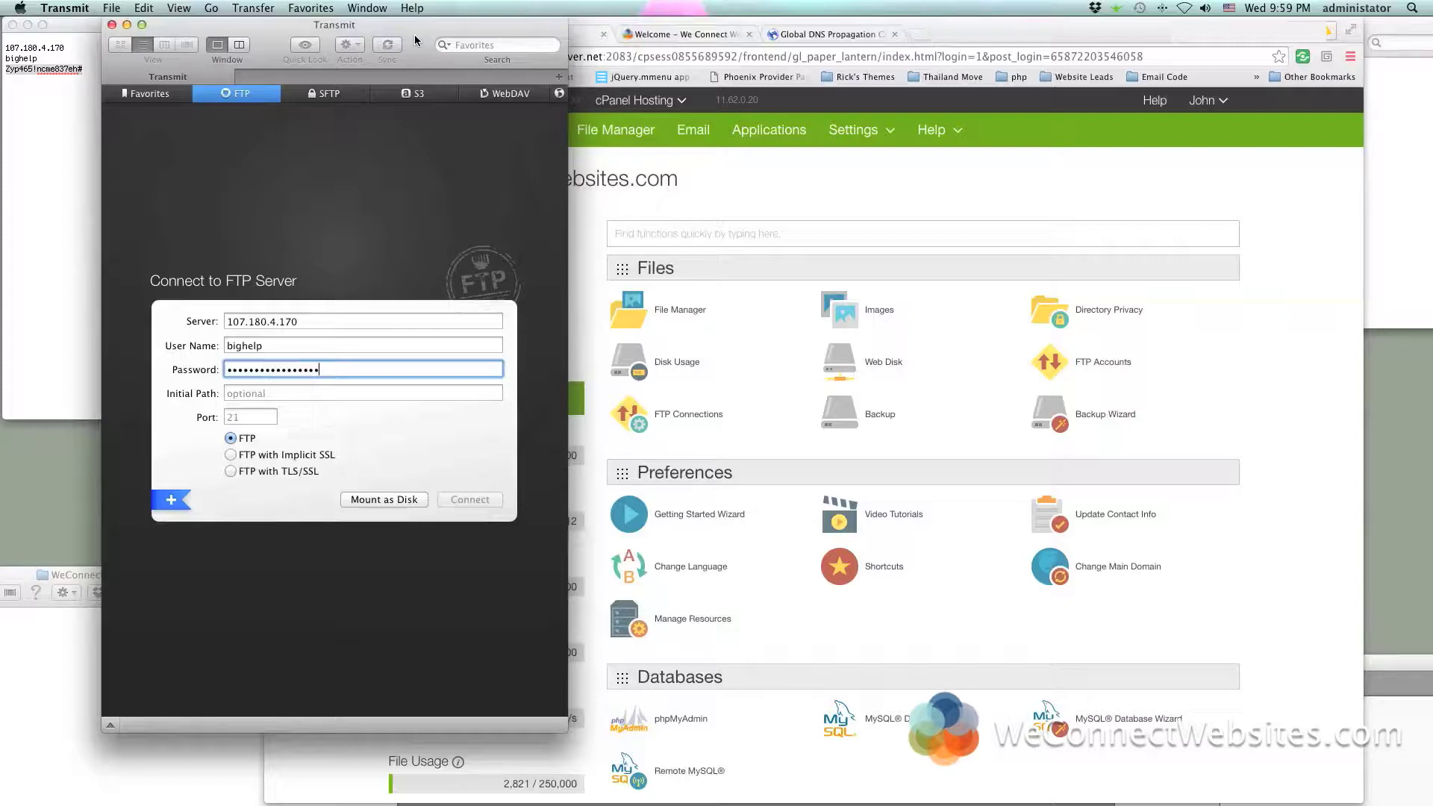
{"action": "left_click_drag", "start_coordinate": [415, 30], "coordinate": [397, 30]}
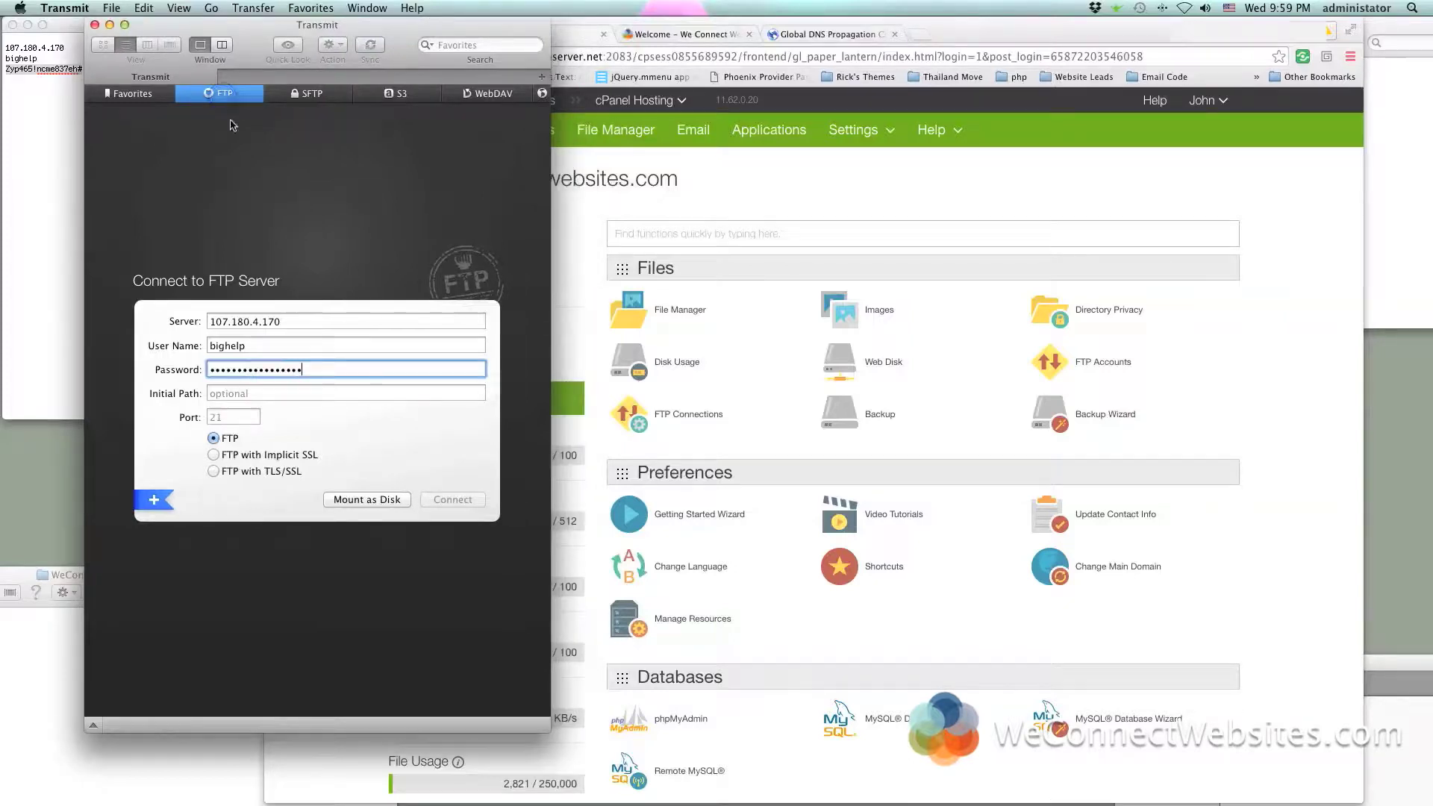
{"action": "double_click", "coordinate": [291, 320]}
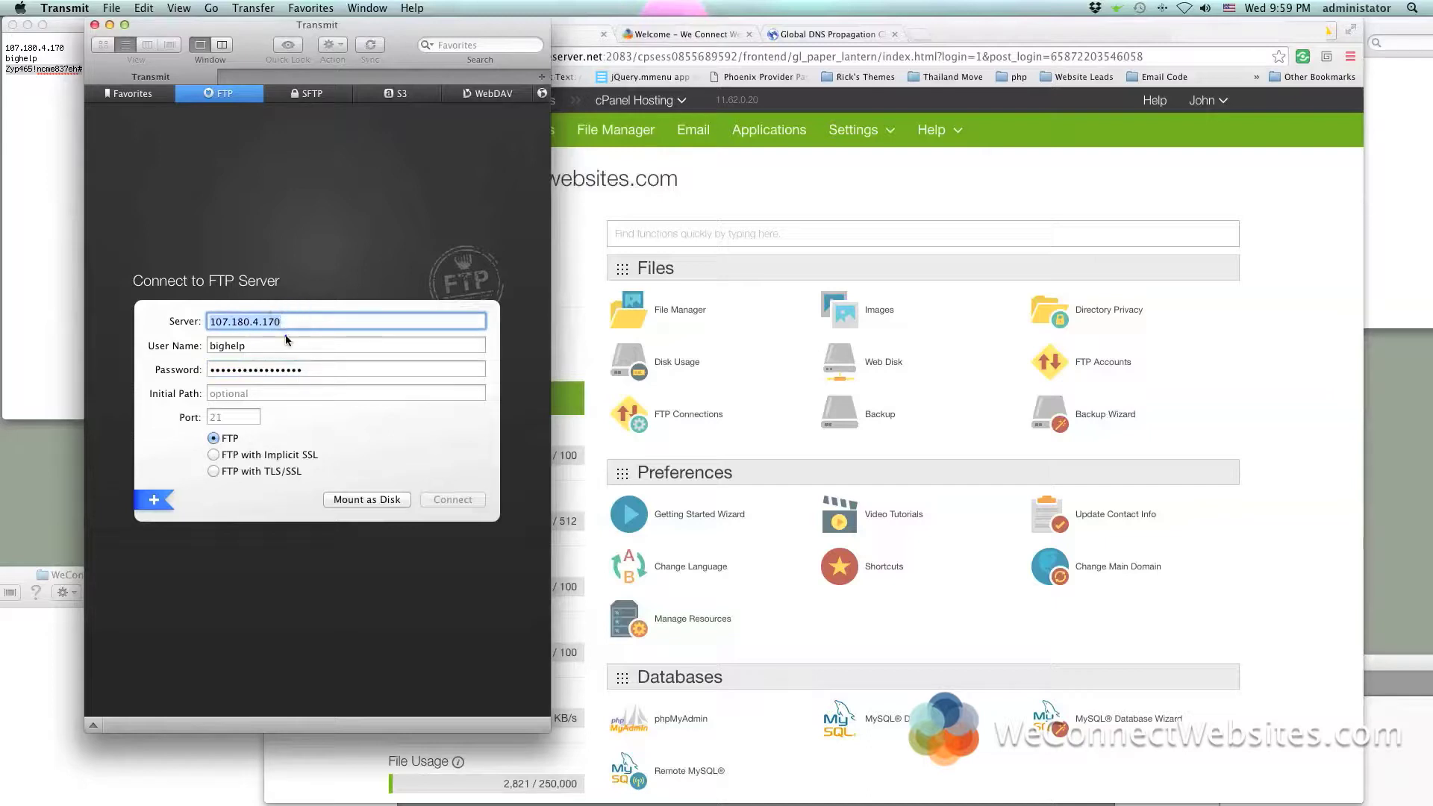
{"action": "left_click", "coordinate": [313, 365]}
{"action": "left_click", "coordinate": [133, 93]}
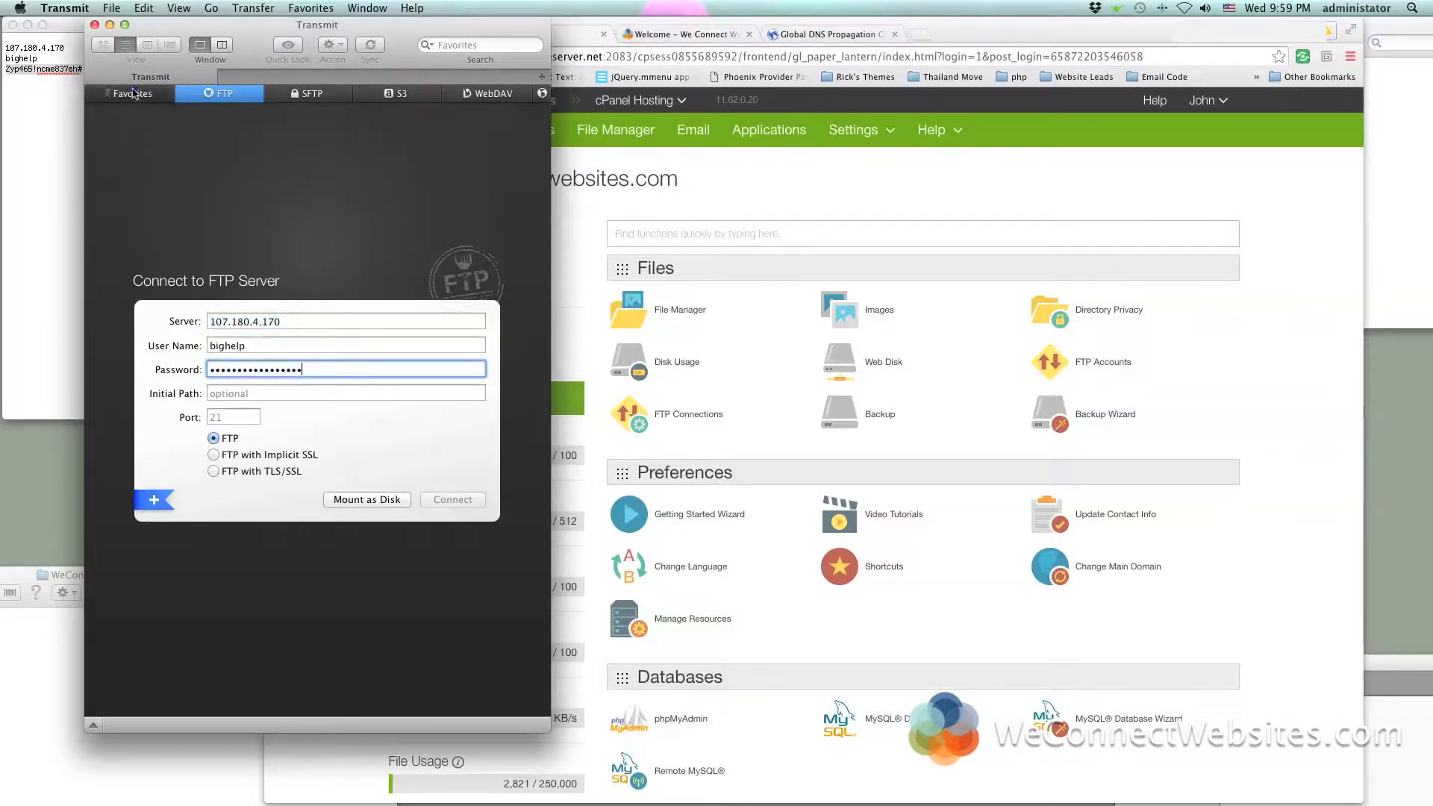
{"action": "left_click", "coordinate": [195, 96]}
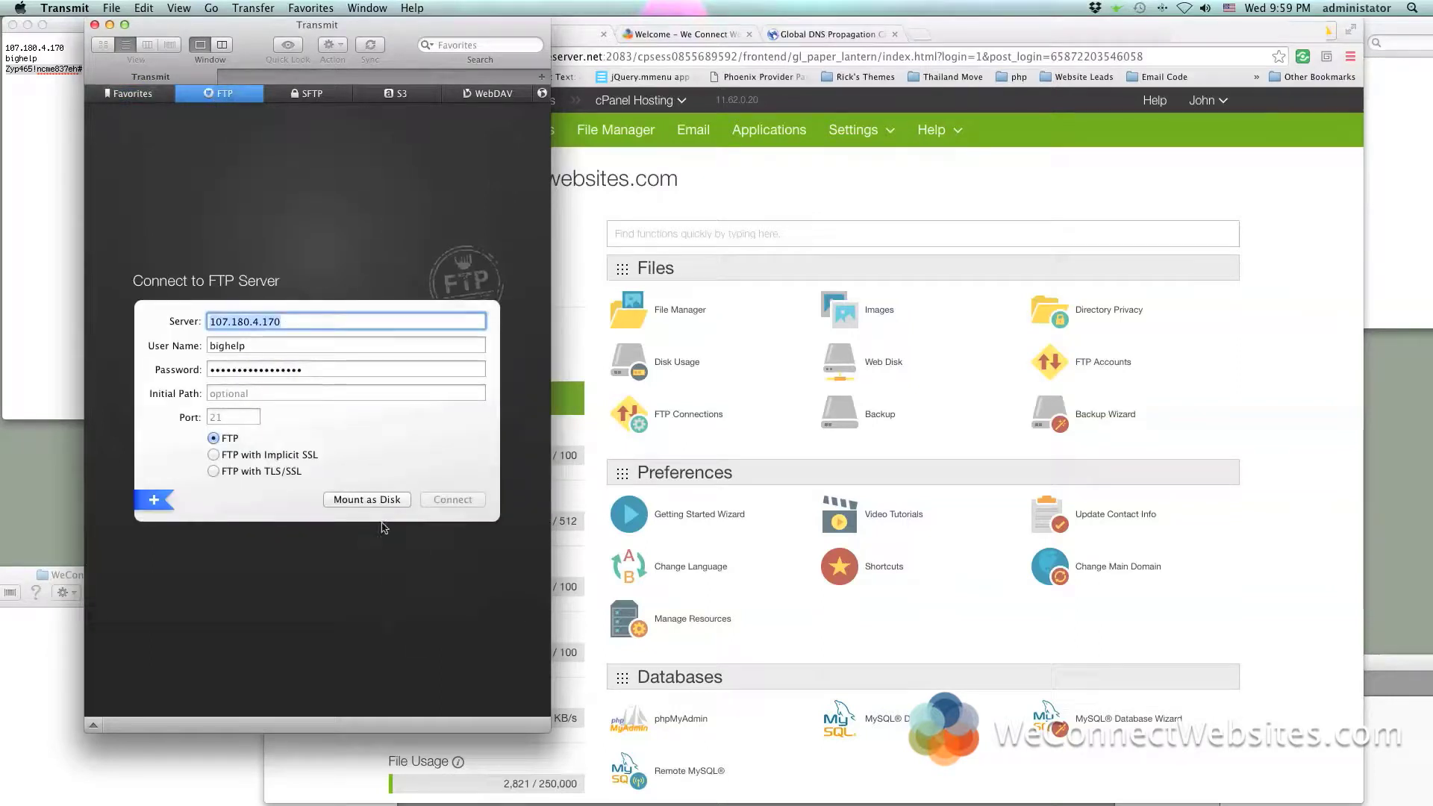
{"action": "left_click", "coordinate": [315, 365]}
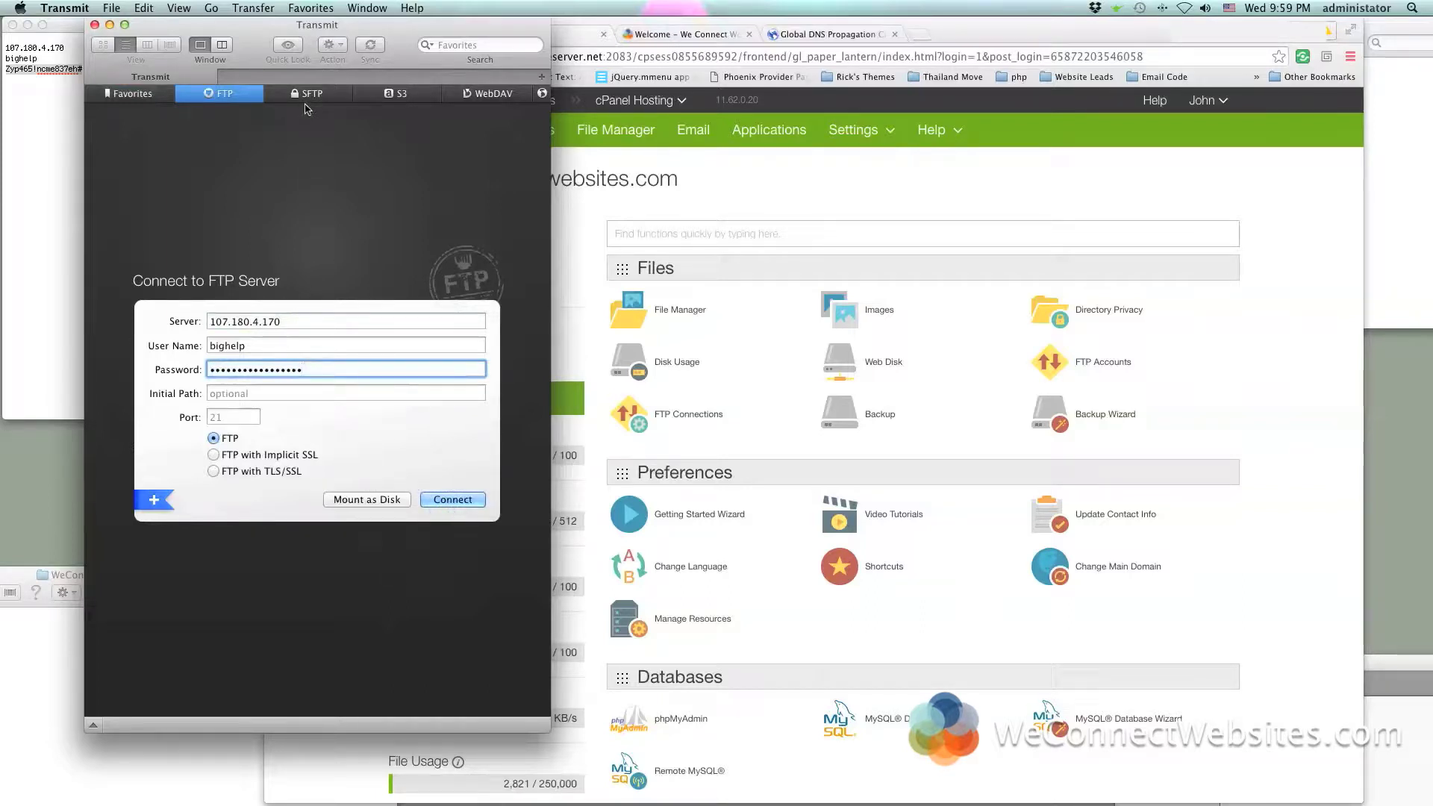
{"action": "left_click", "coordinate": [136, 6]}
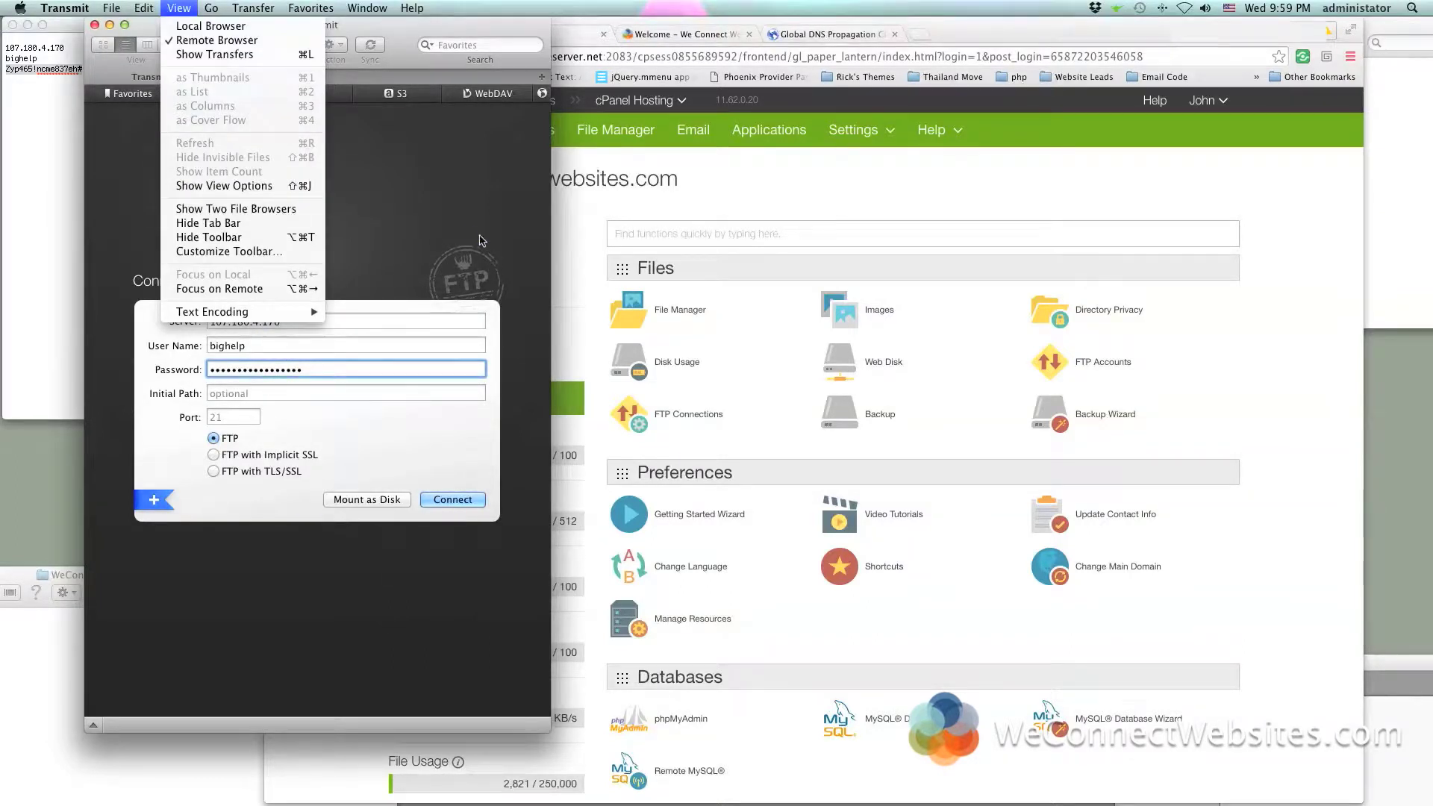
{"action": "left_click", "coordinate": [468, 229]}
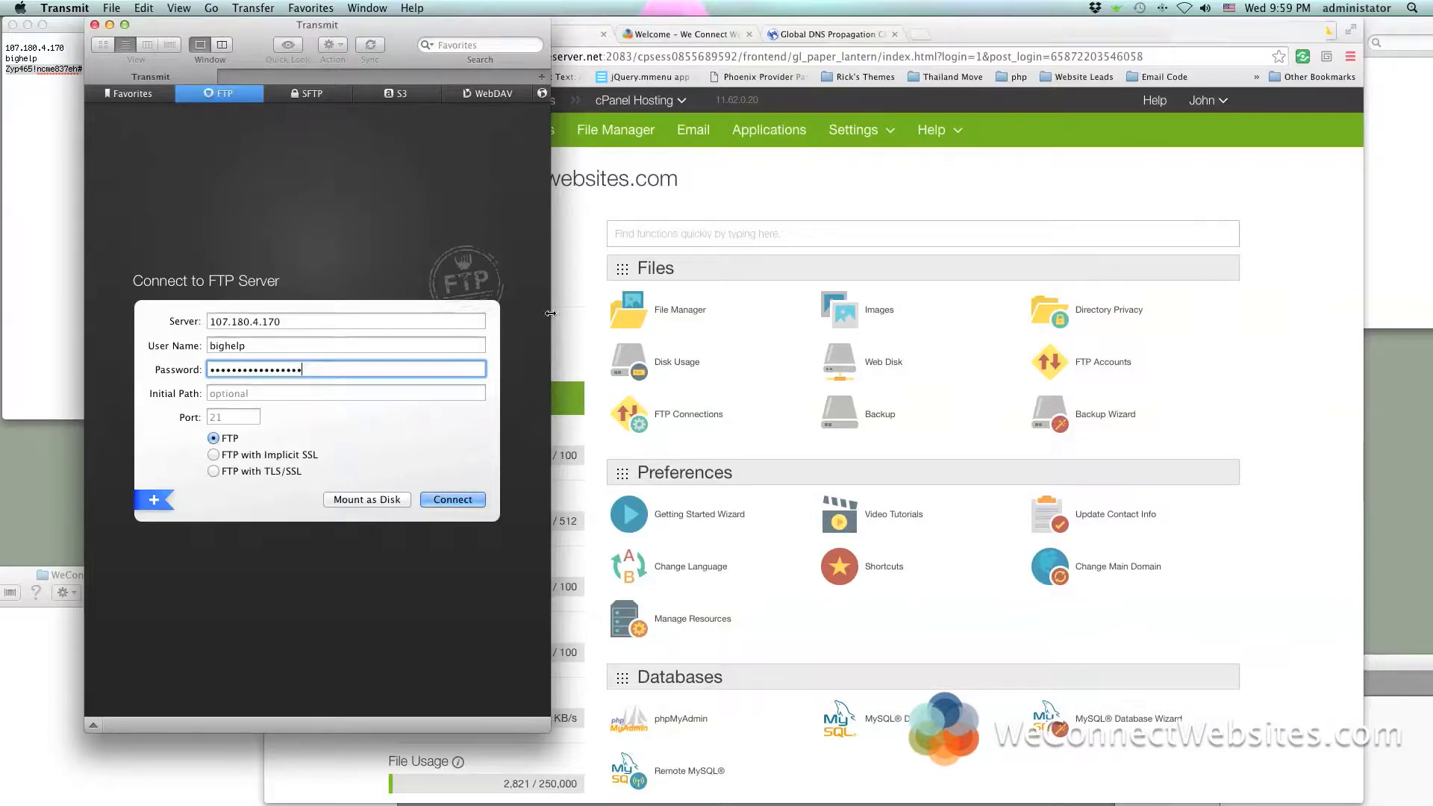
- Recheck the IP address and copy the account user name from cPanel's home directory
{"action": "left_click", "coordinate": [597, 221]}
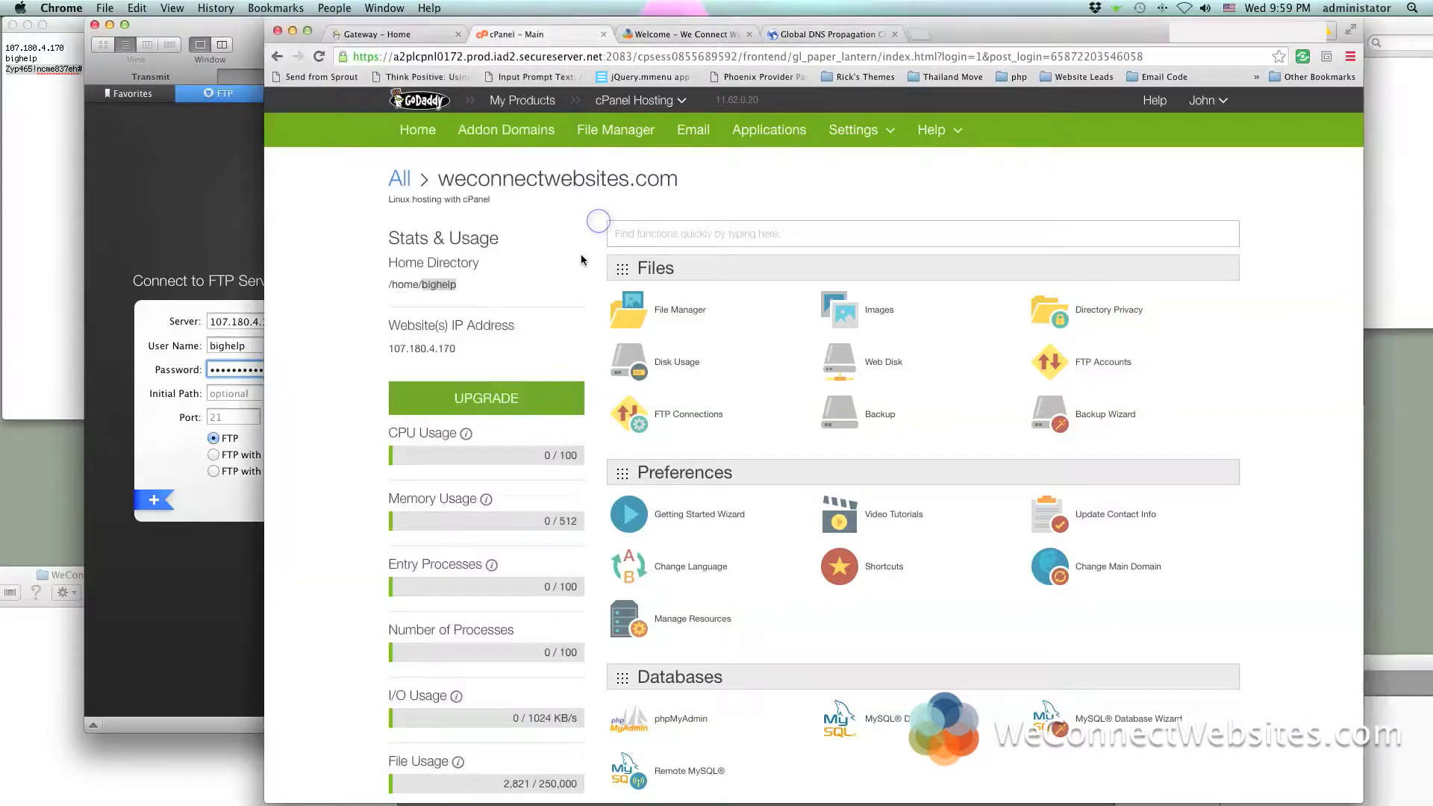
{"action": "double_click", "coordinate": [457, 349]}
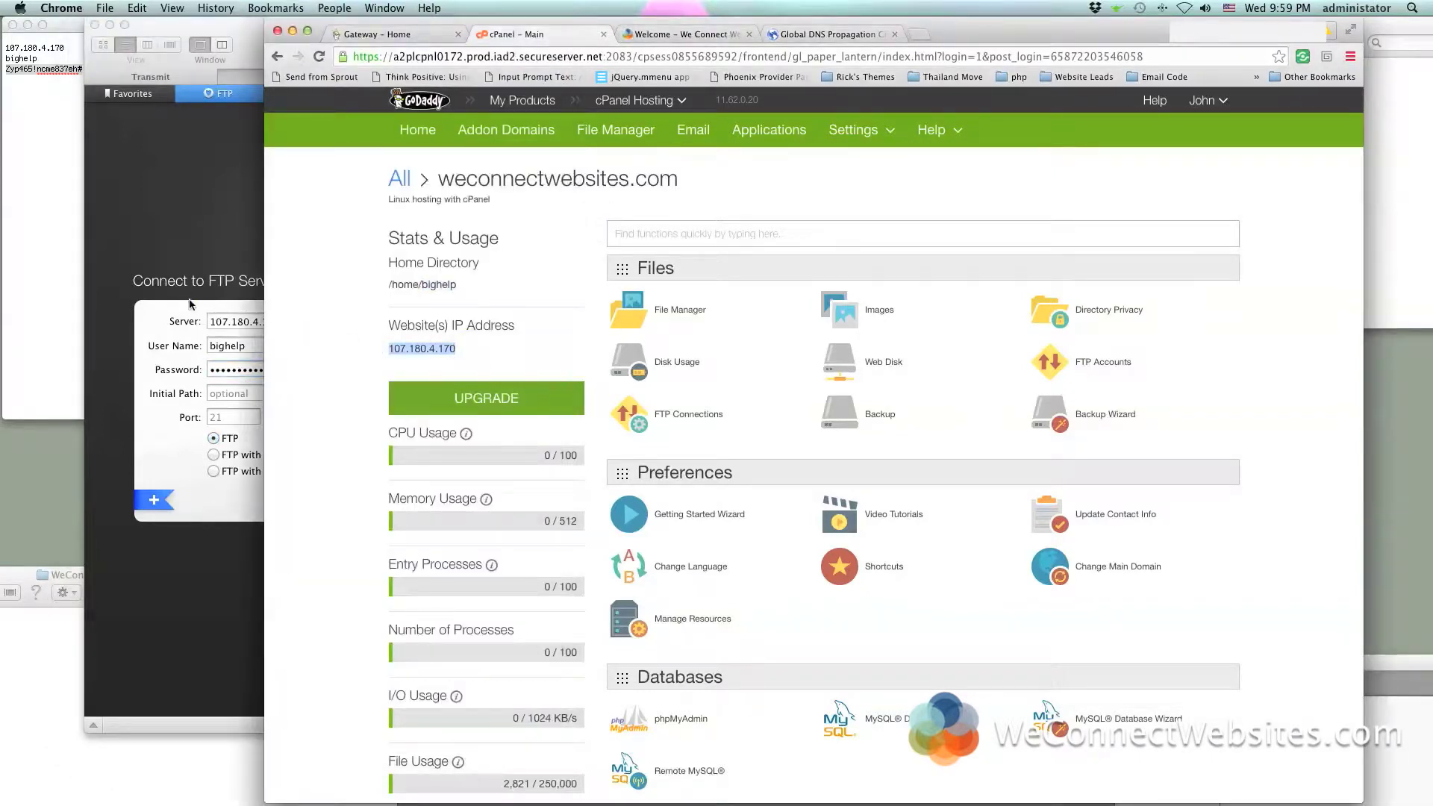
{"action": "left_click", "coordinate": [190, 305]}
{"action": "left_click", "coordinate": [283, 322]}
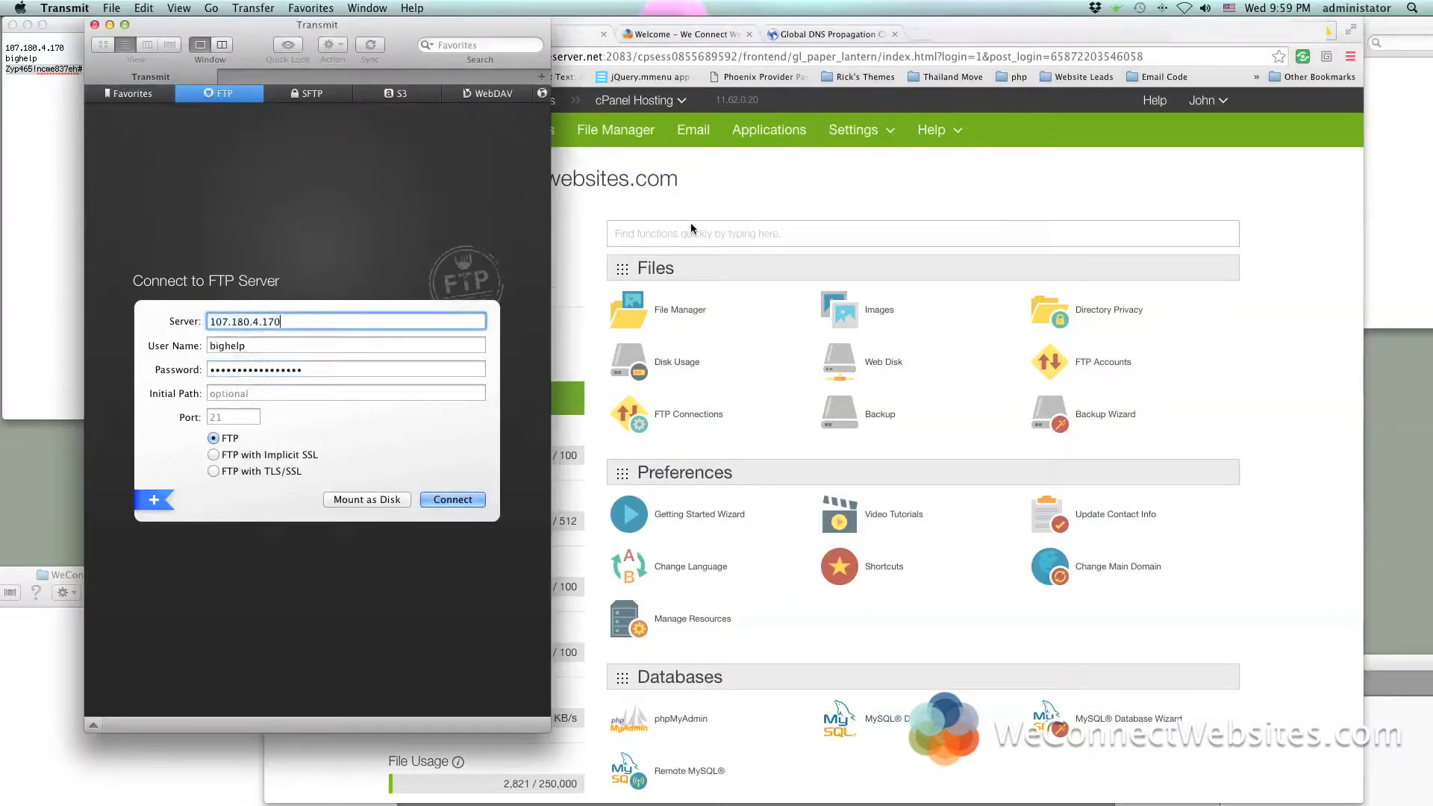
{"action": "left_click", "coordinate": [731, 221]}
{"action": "left_click", "coordinate": [436, 284]}
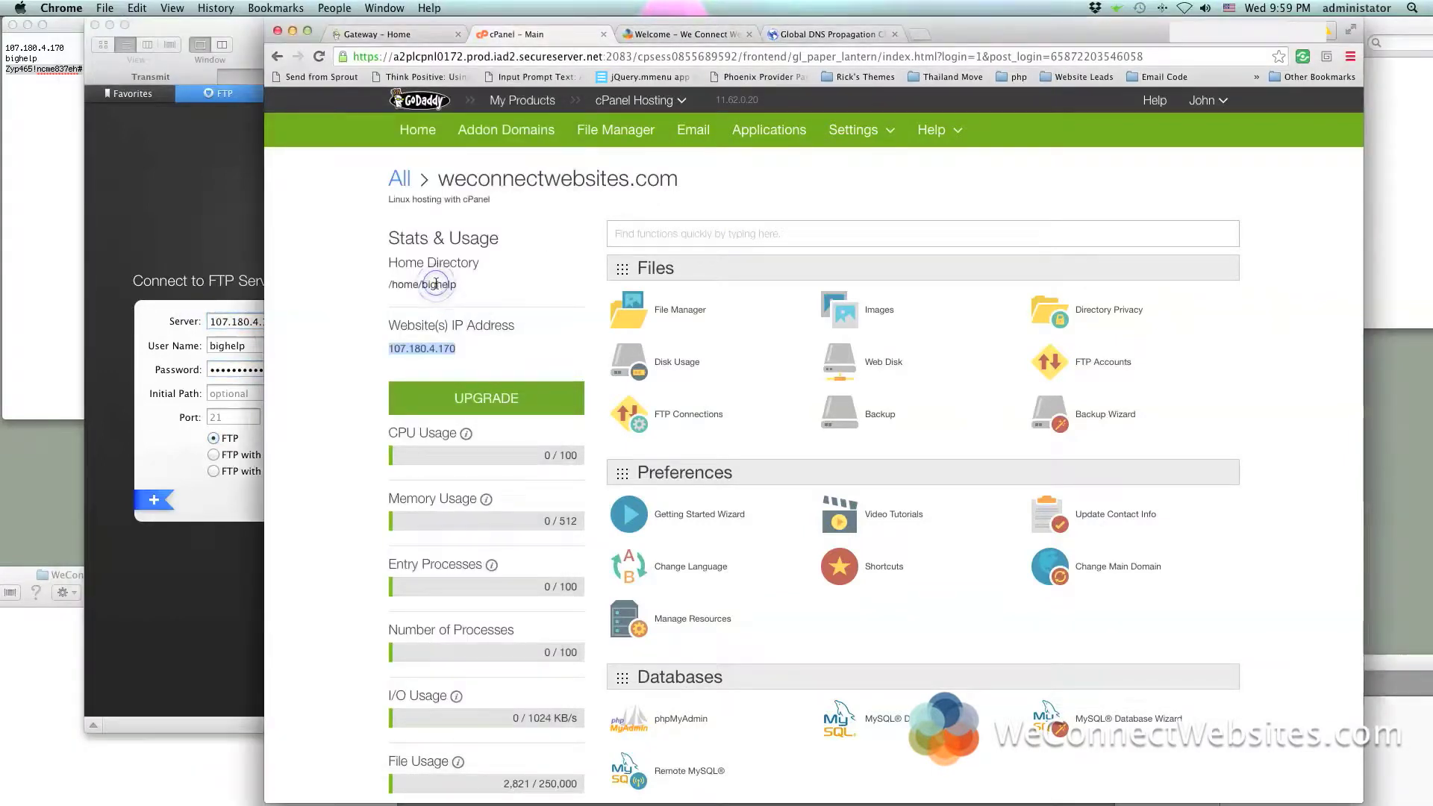
{"action": "double_click", "coordinate": [436, 284]}
{"action": "key", "text": "super+c"}
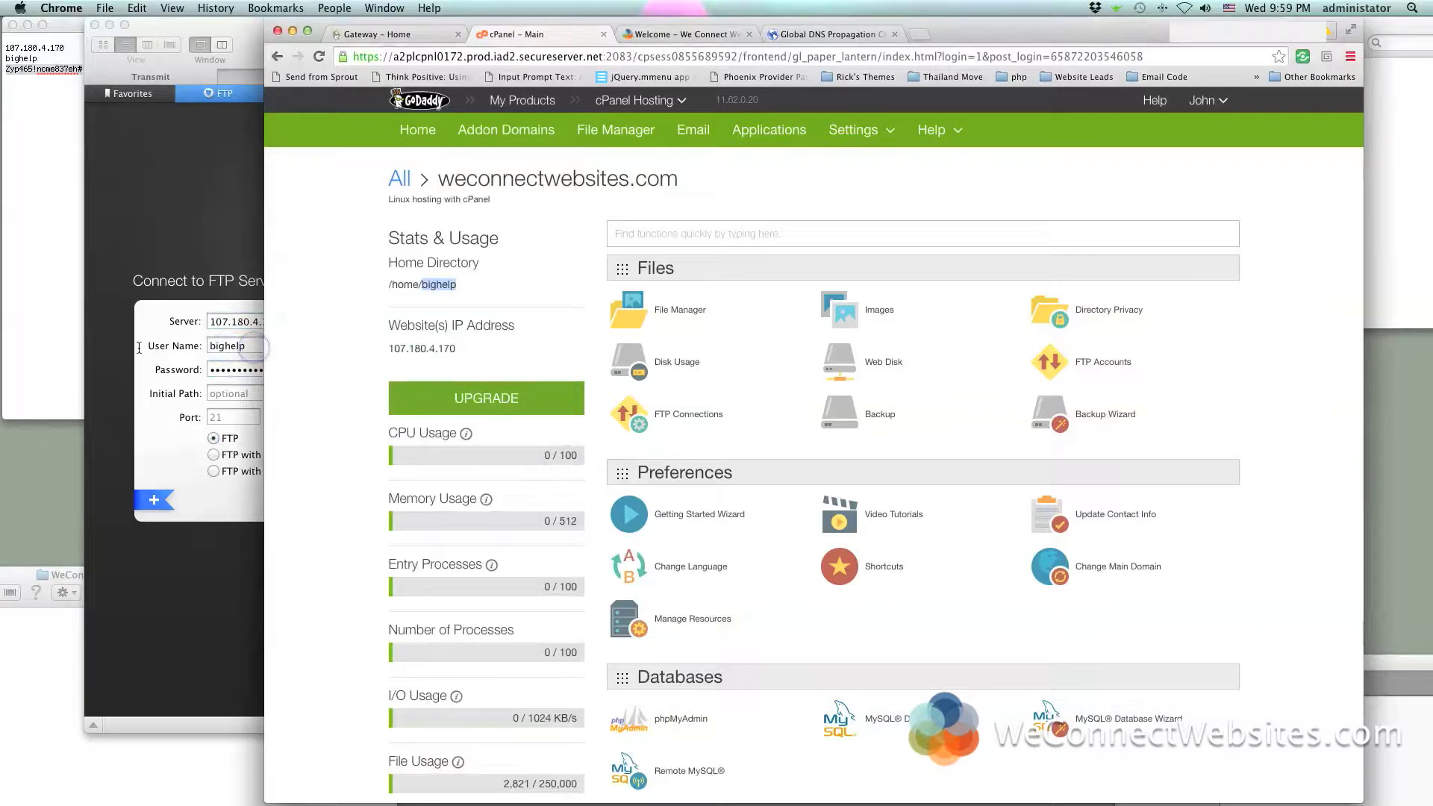
{"action": "left_click", "coordinate": [250, 347]}
- Replace the FTP form's password with the one from the notes and connect
{"action": "left_click", "coordinate": [38, 120]}
{"action": "left_click", "coordinate": [80, 79]}
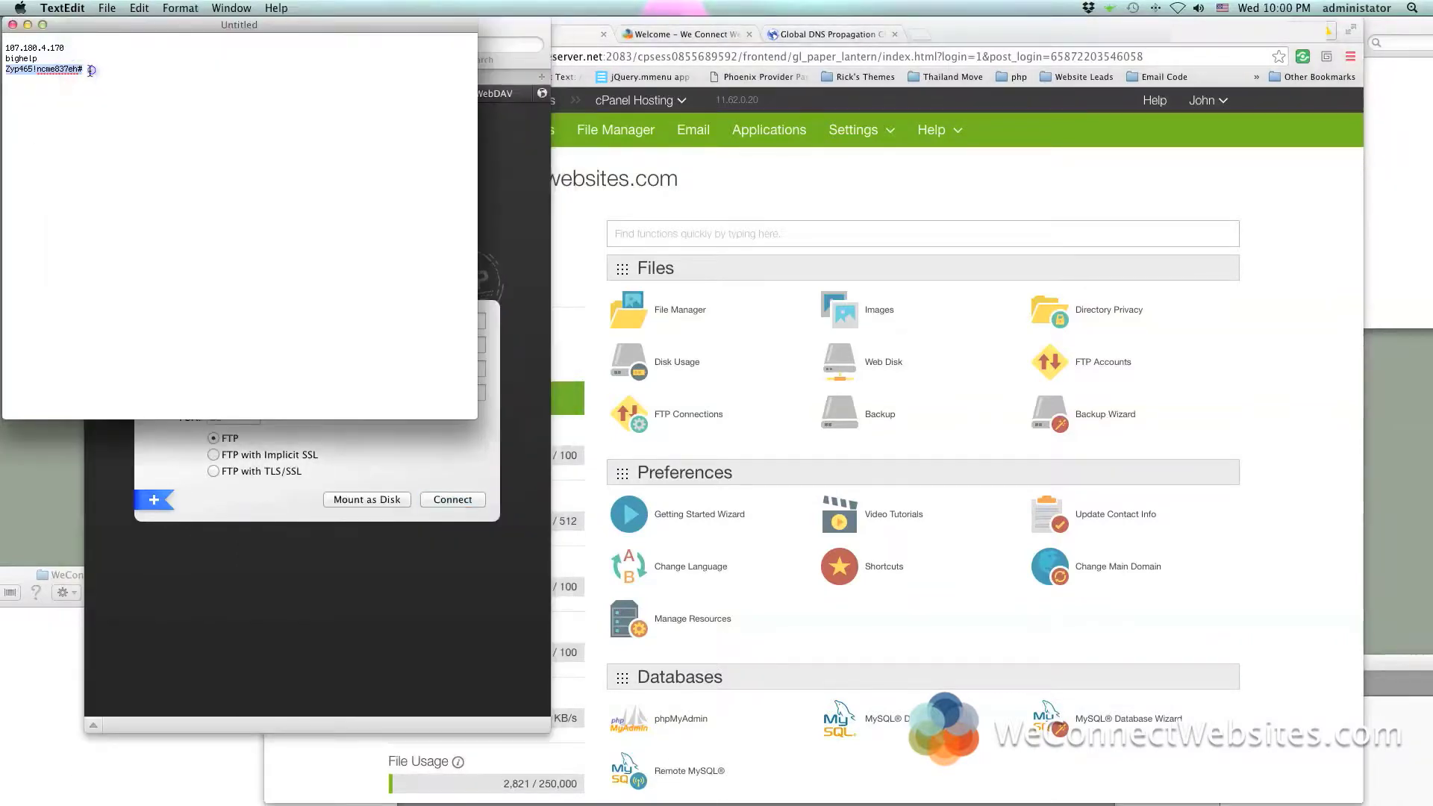
{"action": "left_click_drag", "start_coordinate": [92, 70], "coordinate": [6, 69]}
{"action": "left_click", "coordinate": [179, 475]}
{"action": "left_click", "coordinate": [799, 200]}
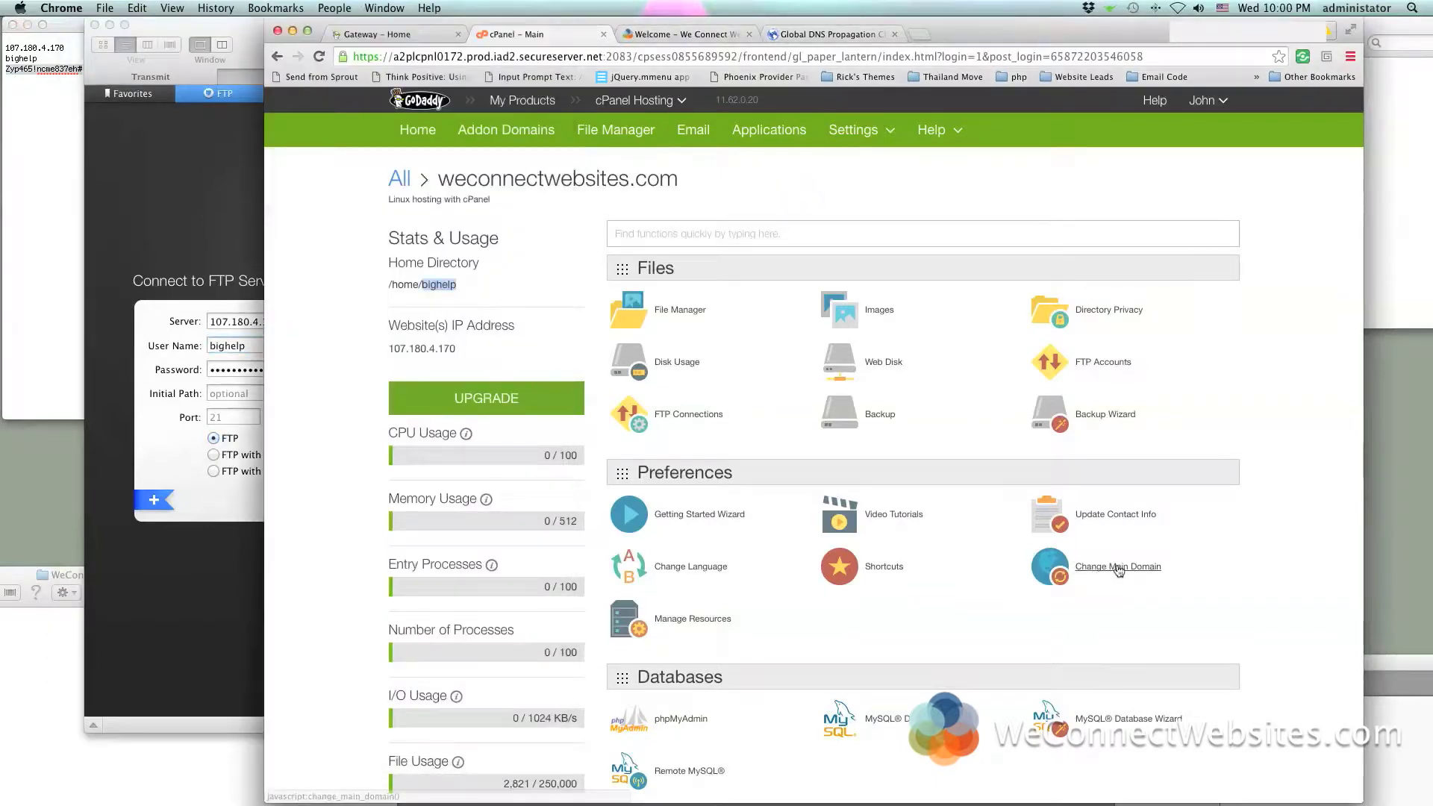
{"action": "left_click", "coordinate": [204, 357]}
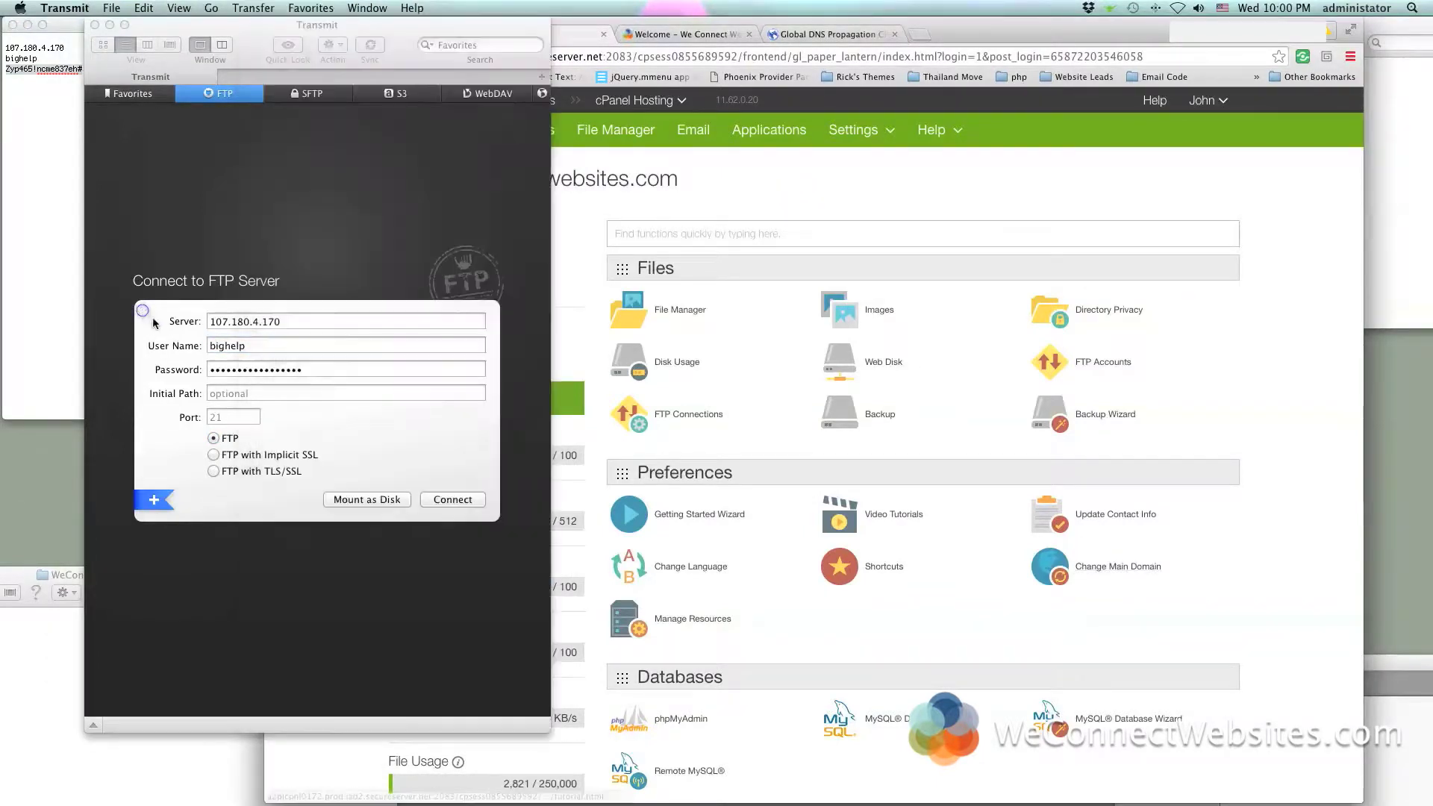
{"action": "double_click", "coordinate": [317, 365]}
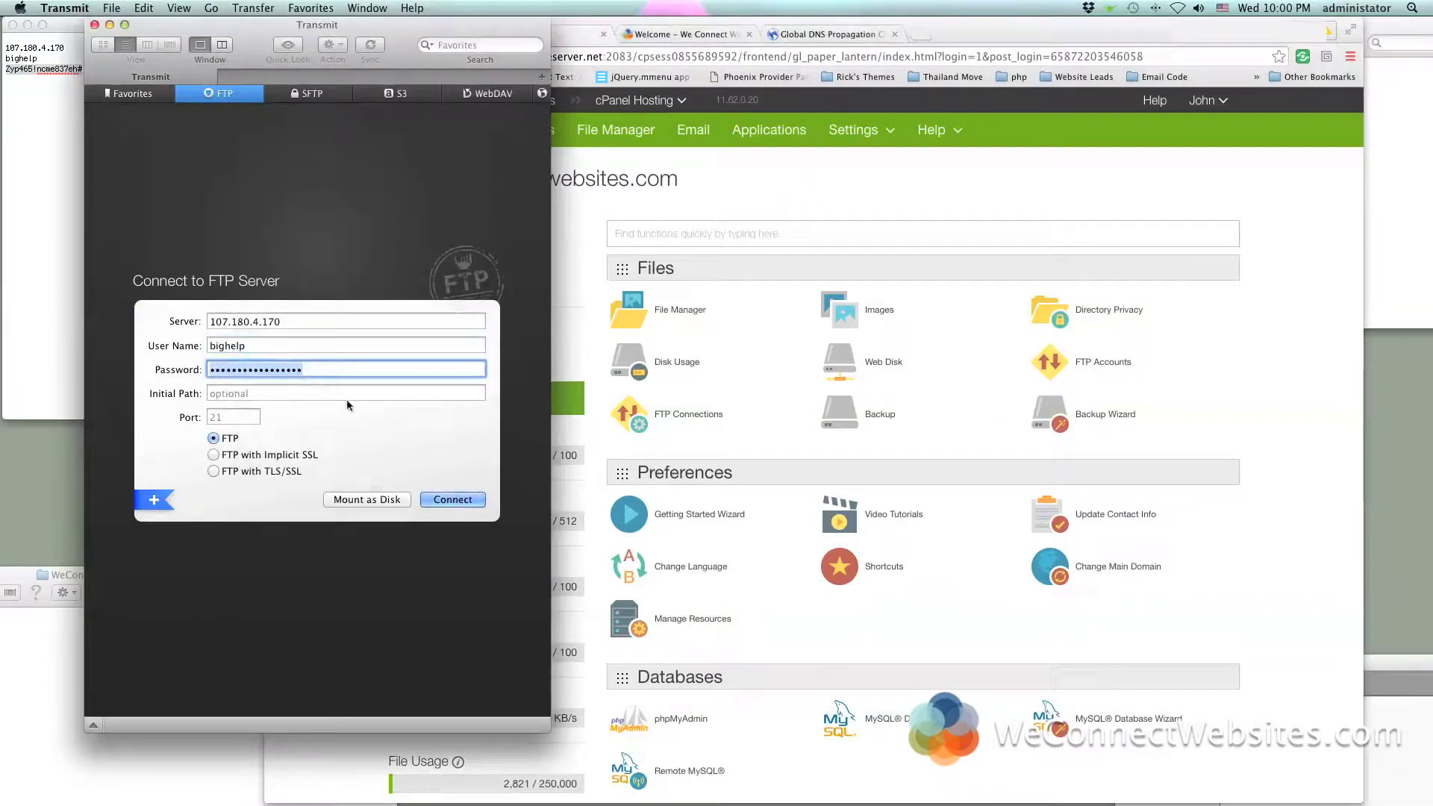
{"action": "key", "text": "super+v"}
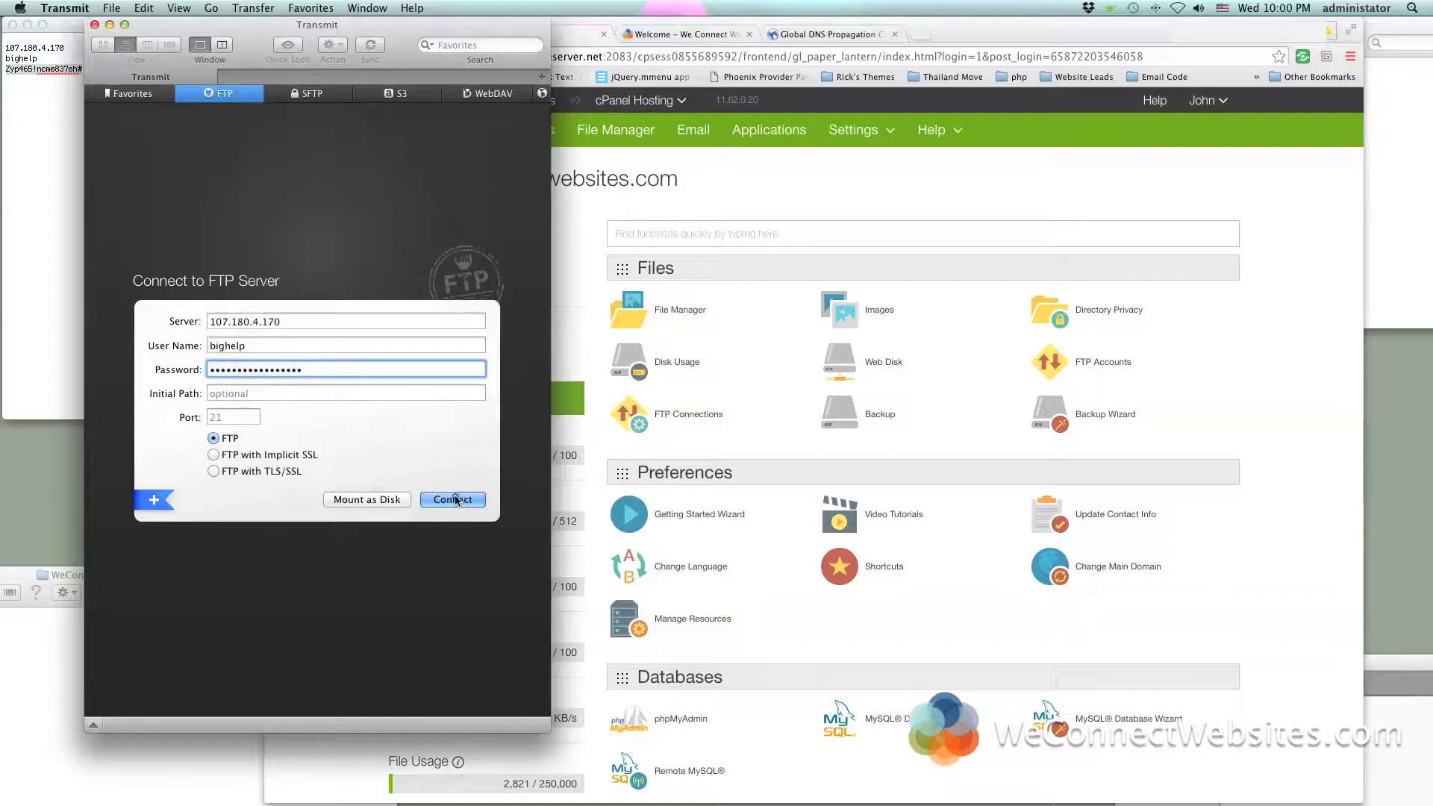
{"action": "left_click", "coordinate": [455, 500]}
- Return to cPanel and open the main domain settings
{"action": "left_click", "coordinate": [778, 193]}
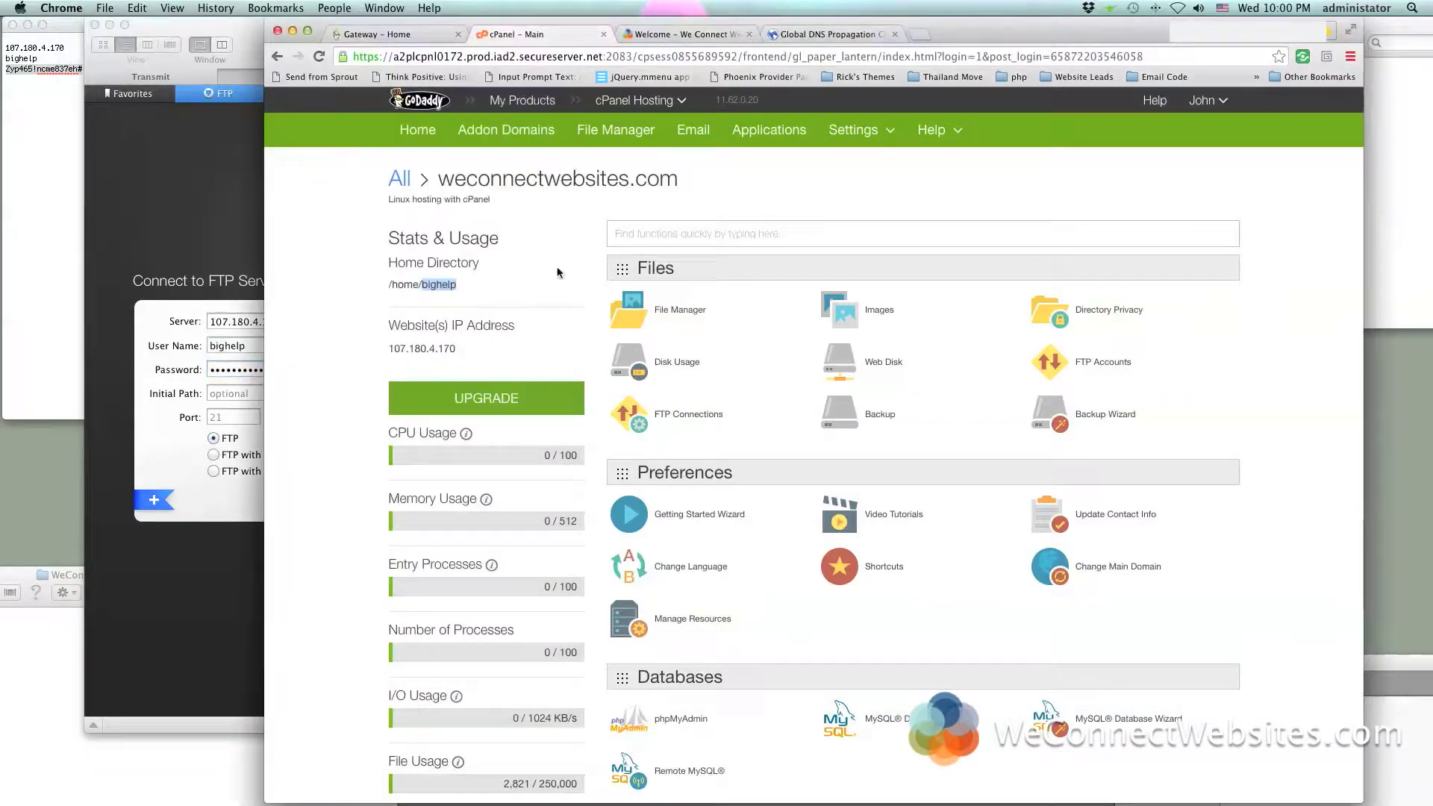
{"action": "left_click", "coordinate": [565, 278]}
{"action": "left_click", "coordinate": [1097, 569]}
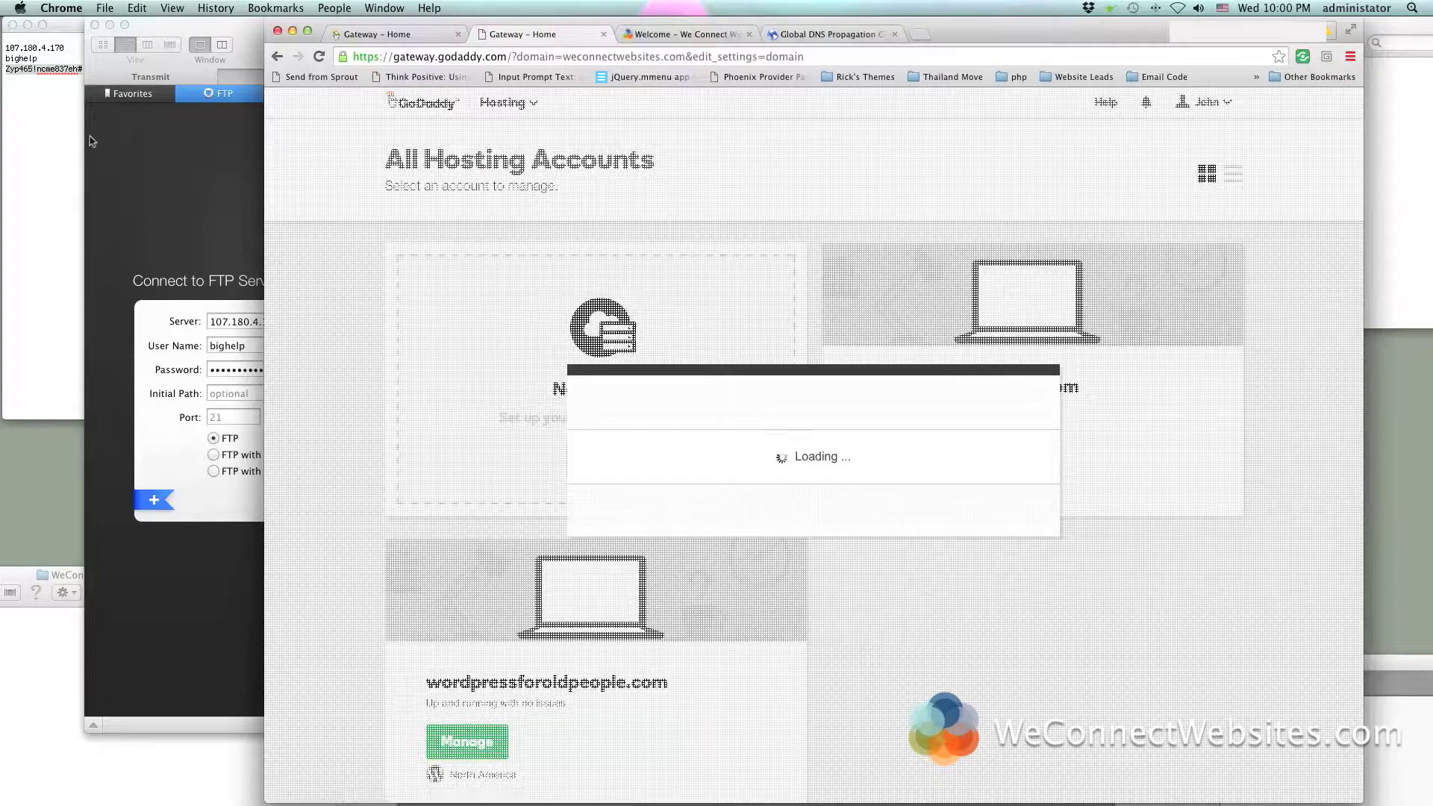
- Move the FTP window aside and select the saved password line in the notes
{"action": "left_click", "coordinate": [147, 153]}
{"action": "left_click", "coordinate": [113, 8]}
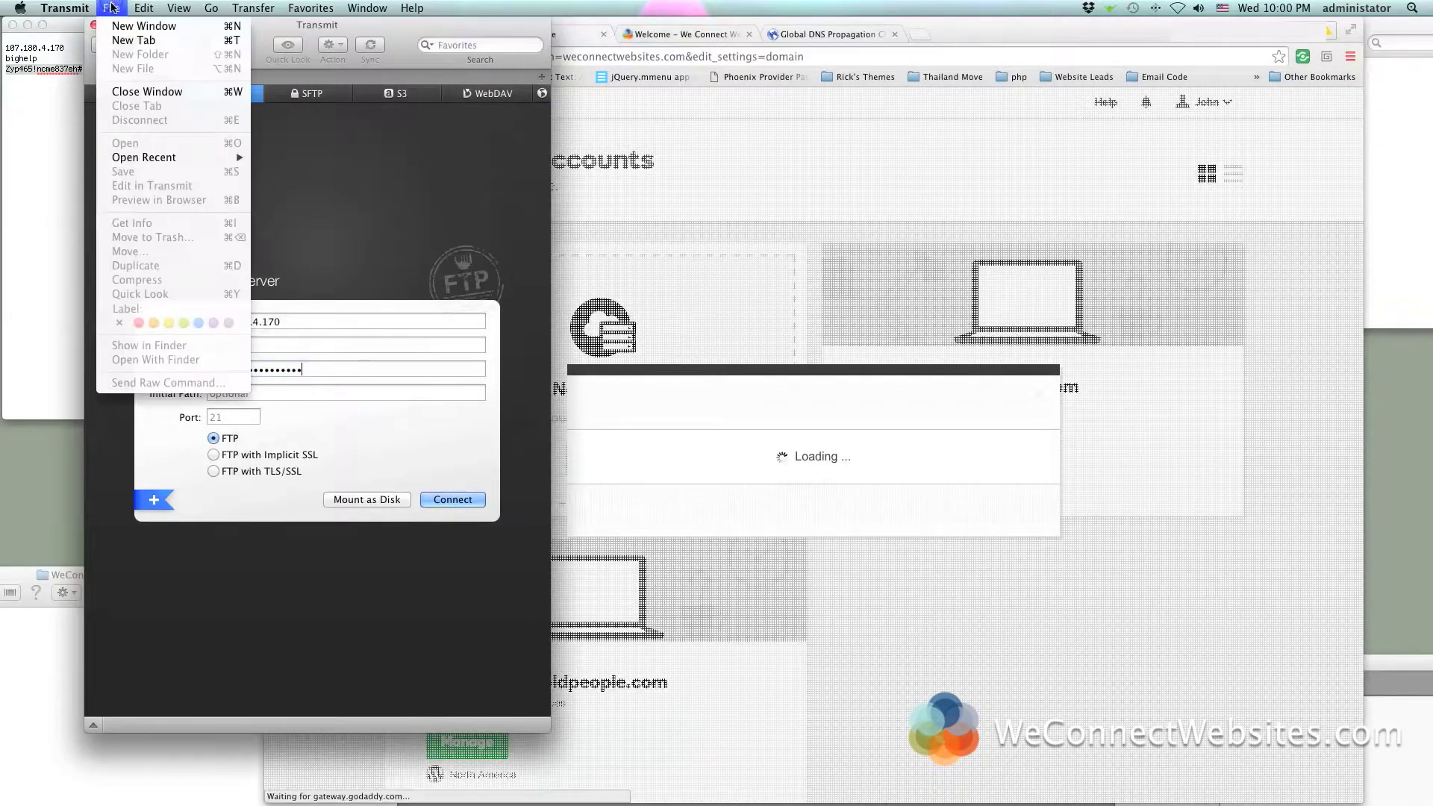
{"action": "left_click", "coordinate": [118, 27]}
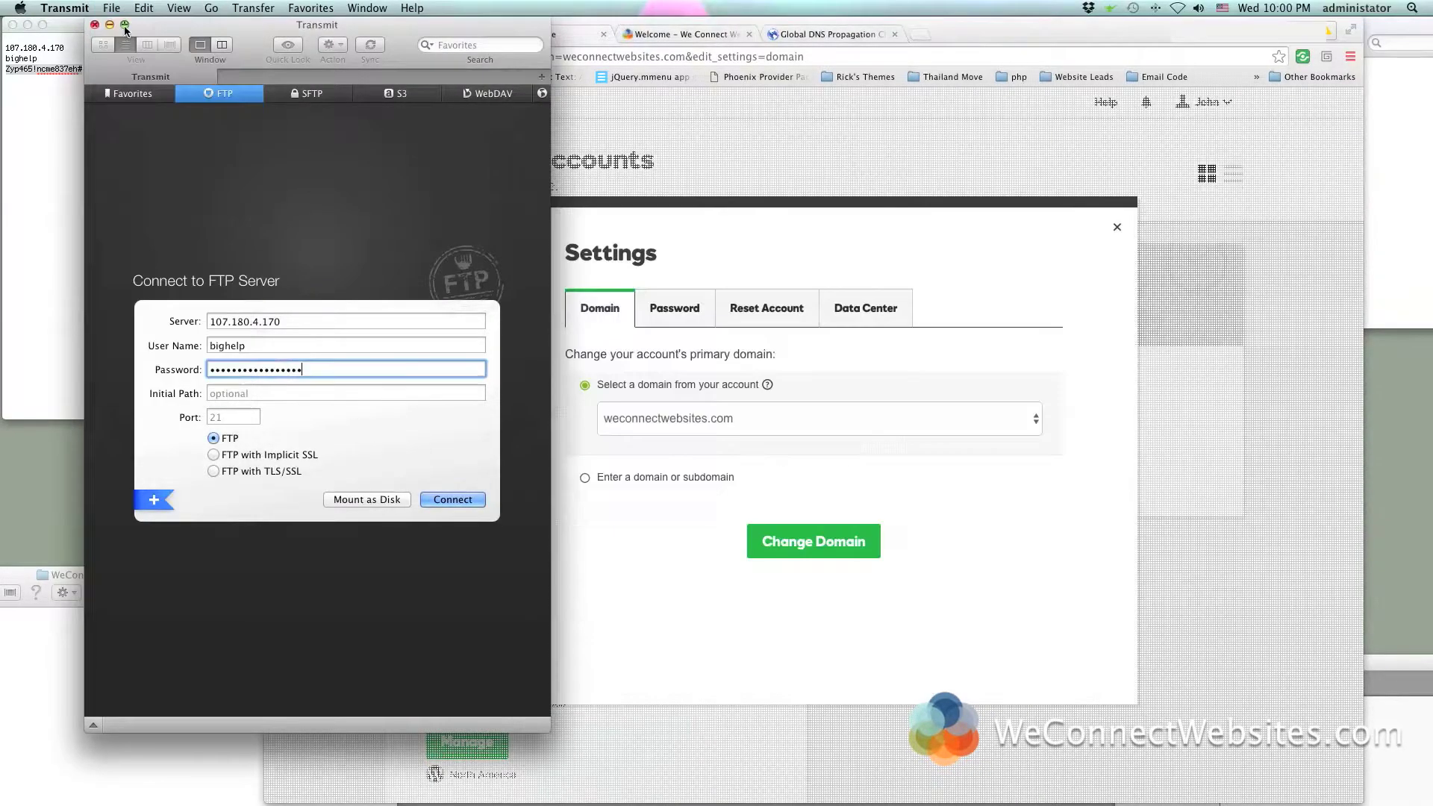
{"action": "left_click_drag", "start_coordinate": [159, 27], "coordinate": [226, 245]}
{"action": "left_click", "coordinate": [120, 97]}
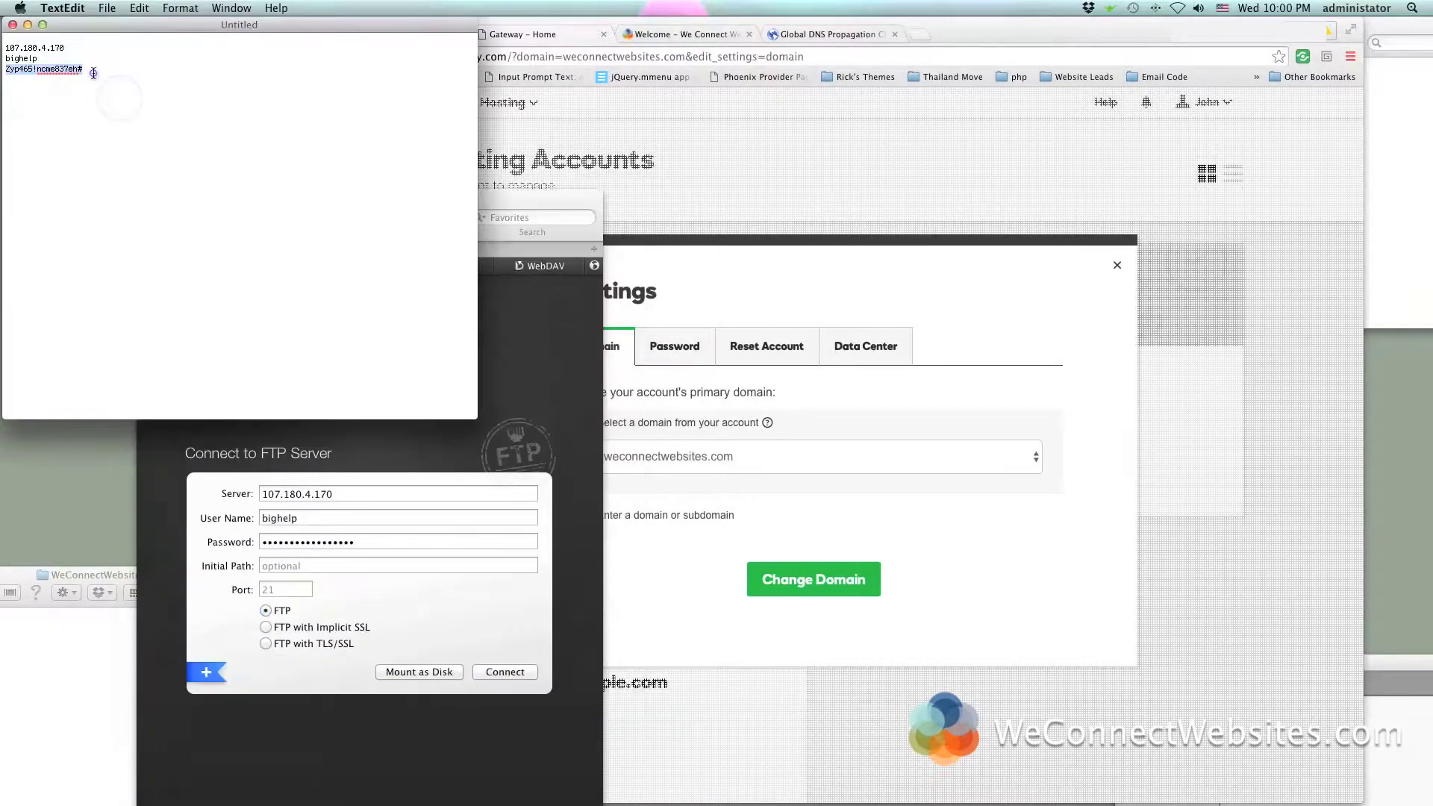
{"action": "left_click_drag", "start_coordinate": [94, 72], "coordinate": [58, 81]}
{"action": "triple_click", "coordinate": [58, 81]}
- Paste the noted password as the new cPanel password, verify it, and submit
{"action": "left_click", "coordinate": [705, 349]}
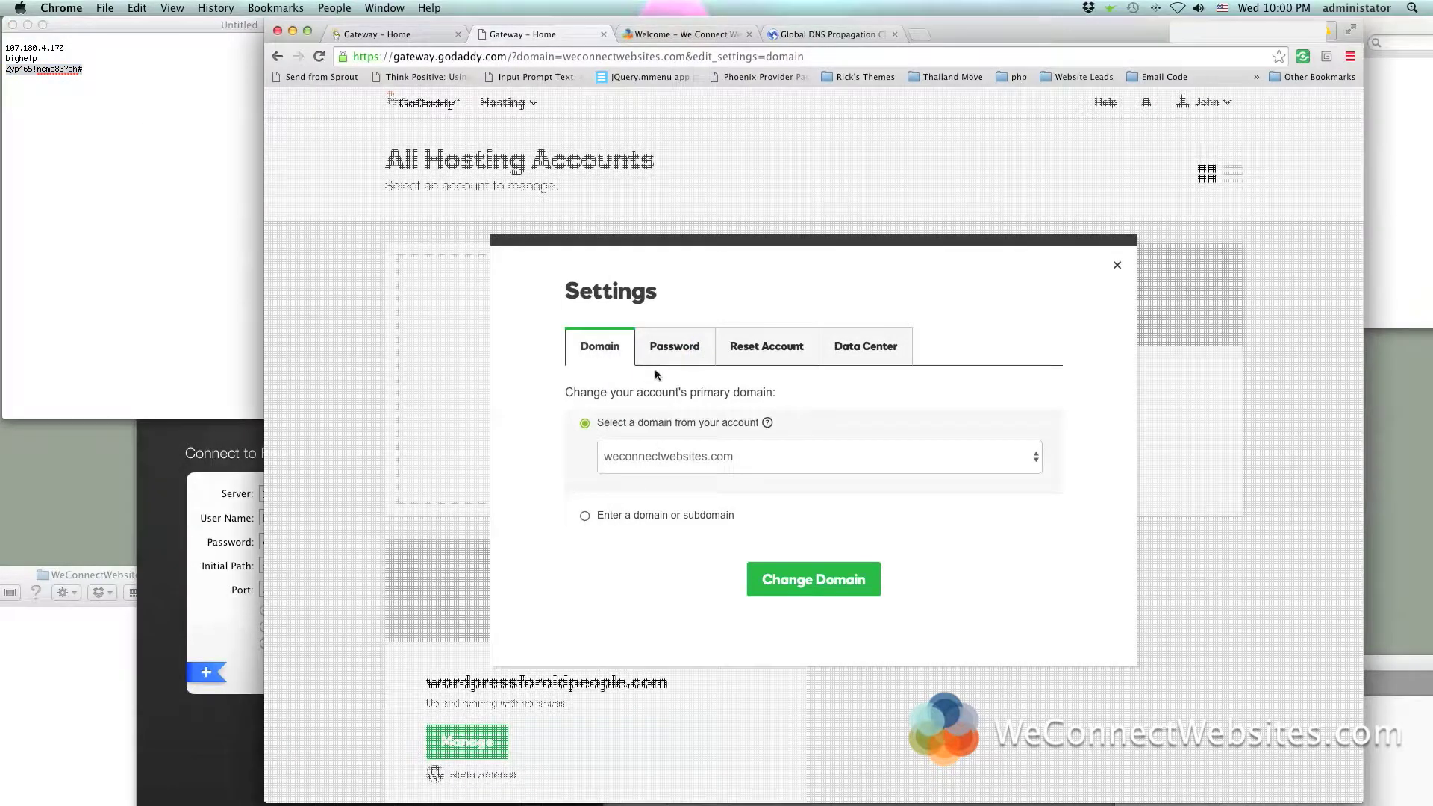
{"action": "left_click", "coordinate": [669, 353]}
{"action": "left_click", "coordinate": [621, 469]}
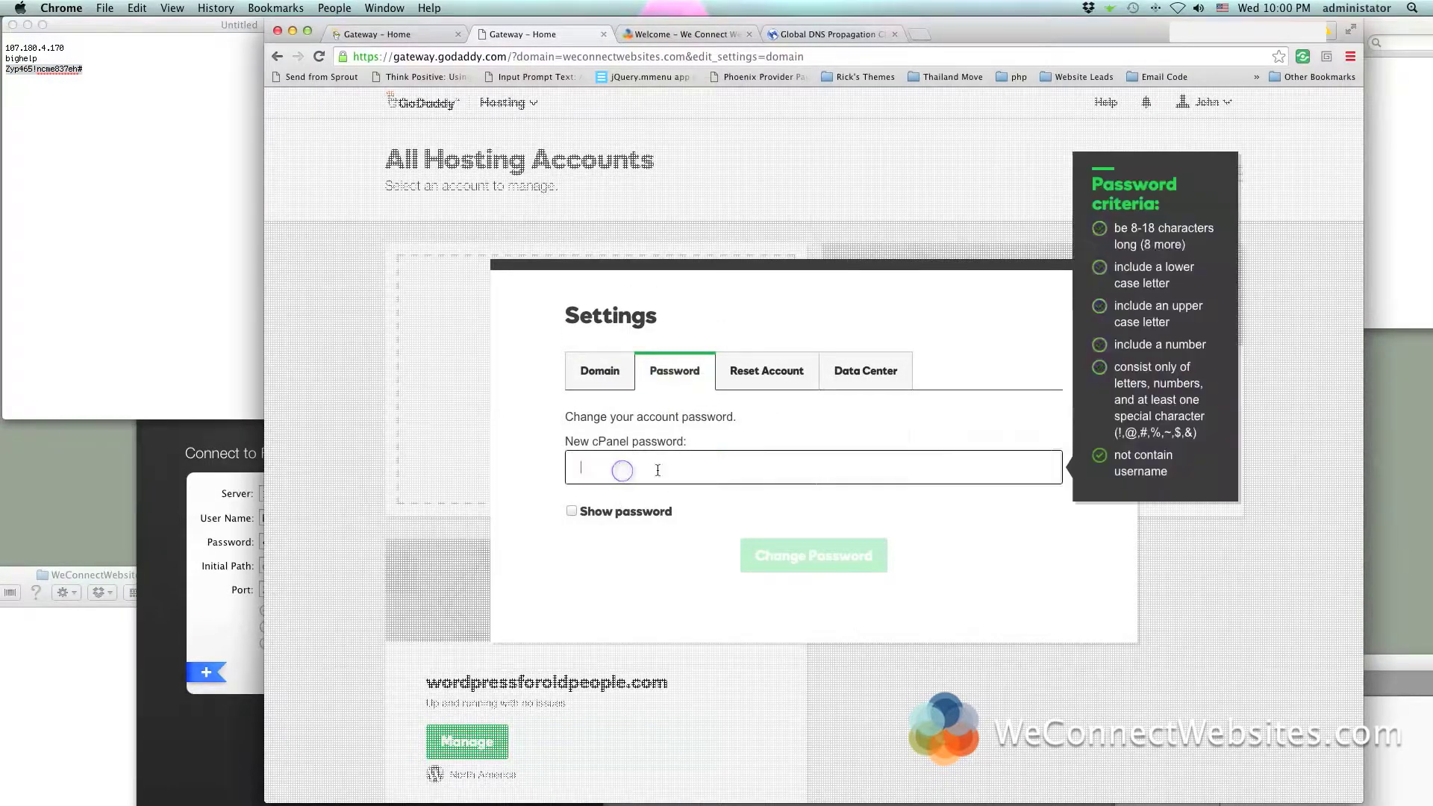
{"action": "key", "text": "super+v"}
{"action": "left_click", "coordinate": [573, 512]}
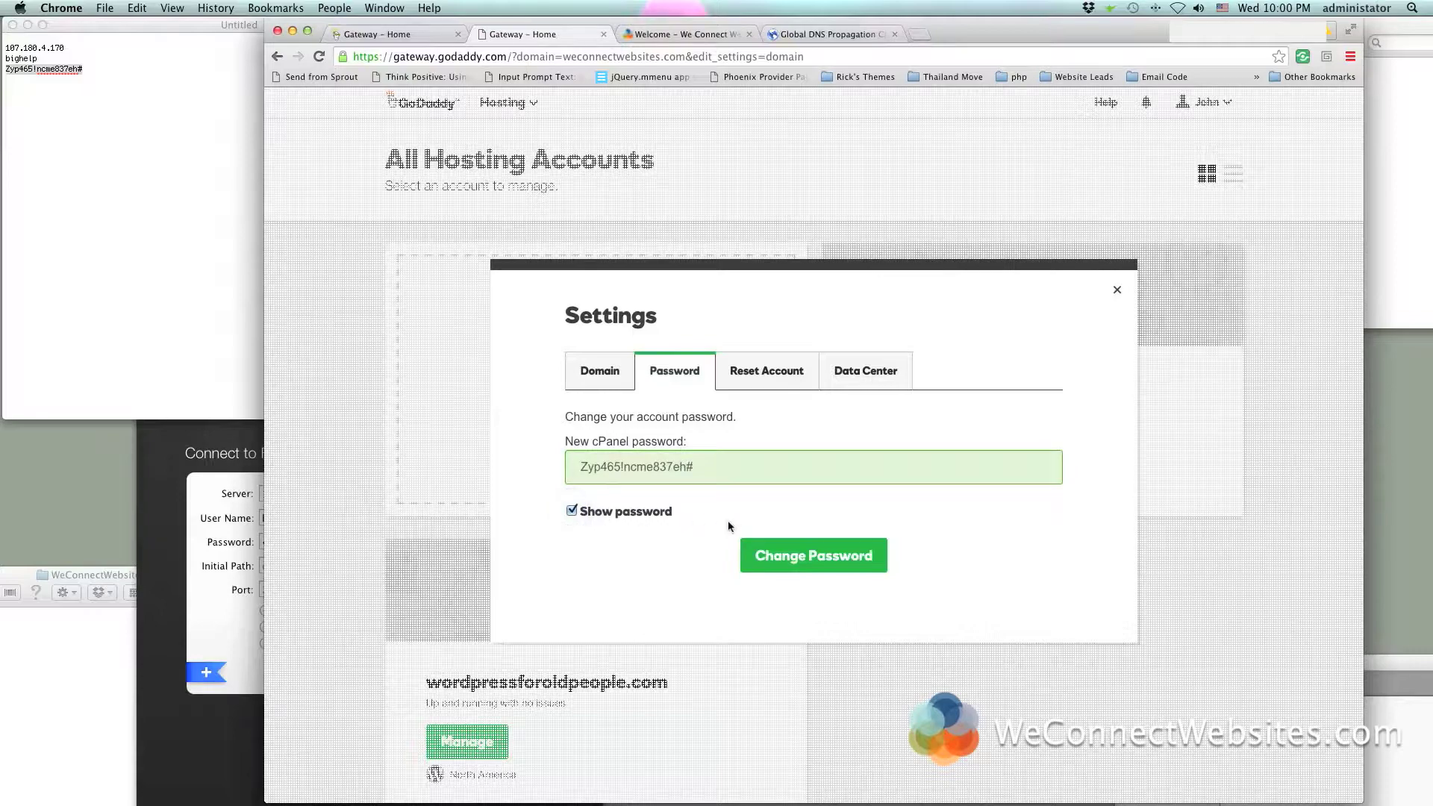
{"action": "left_click", "coordinate": [573, 512]}
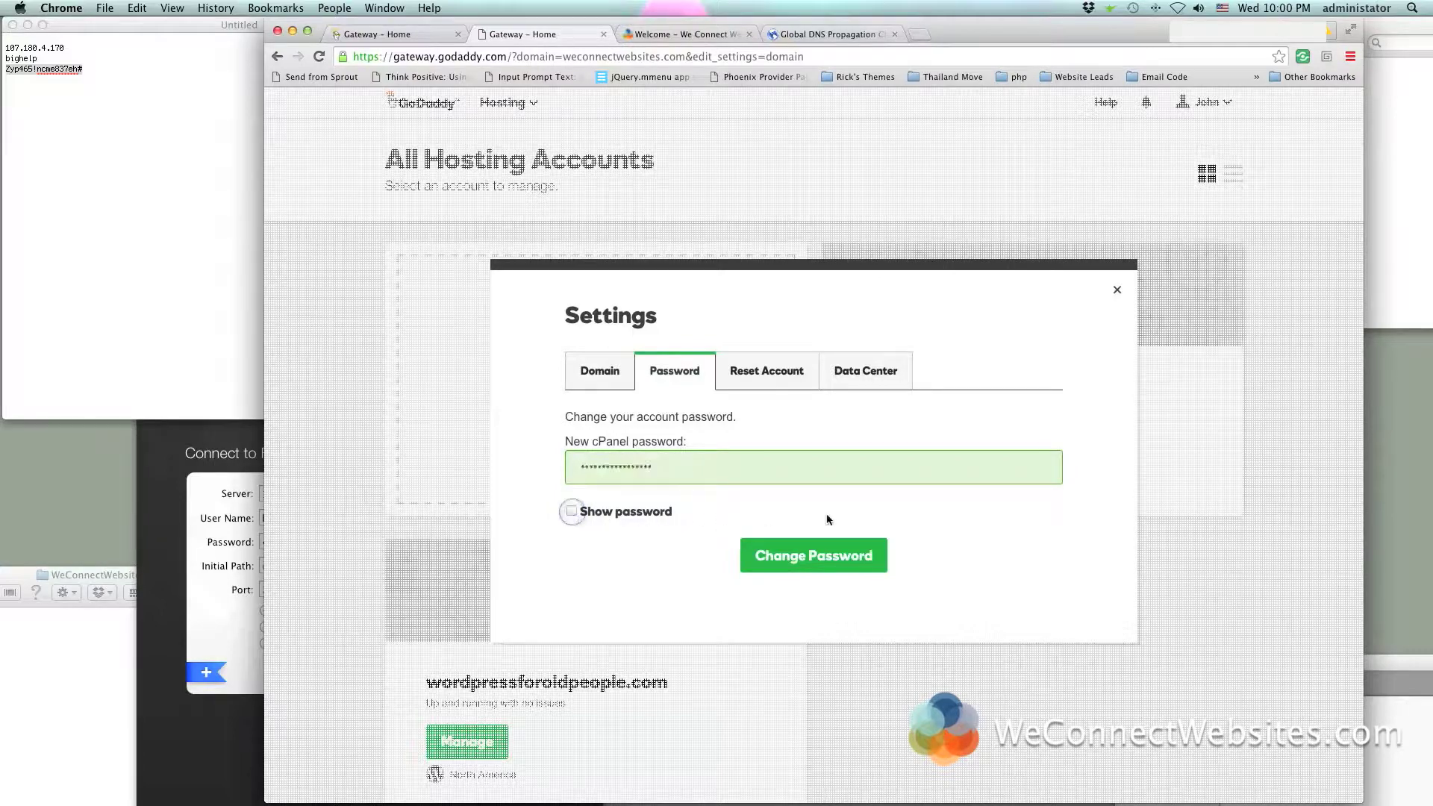
{"action": "left_click", "coordinate": [812, 553]}
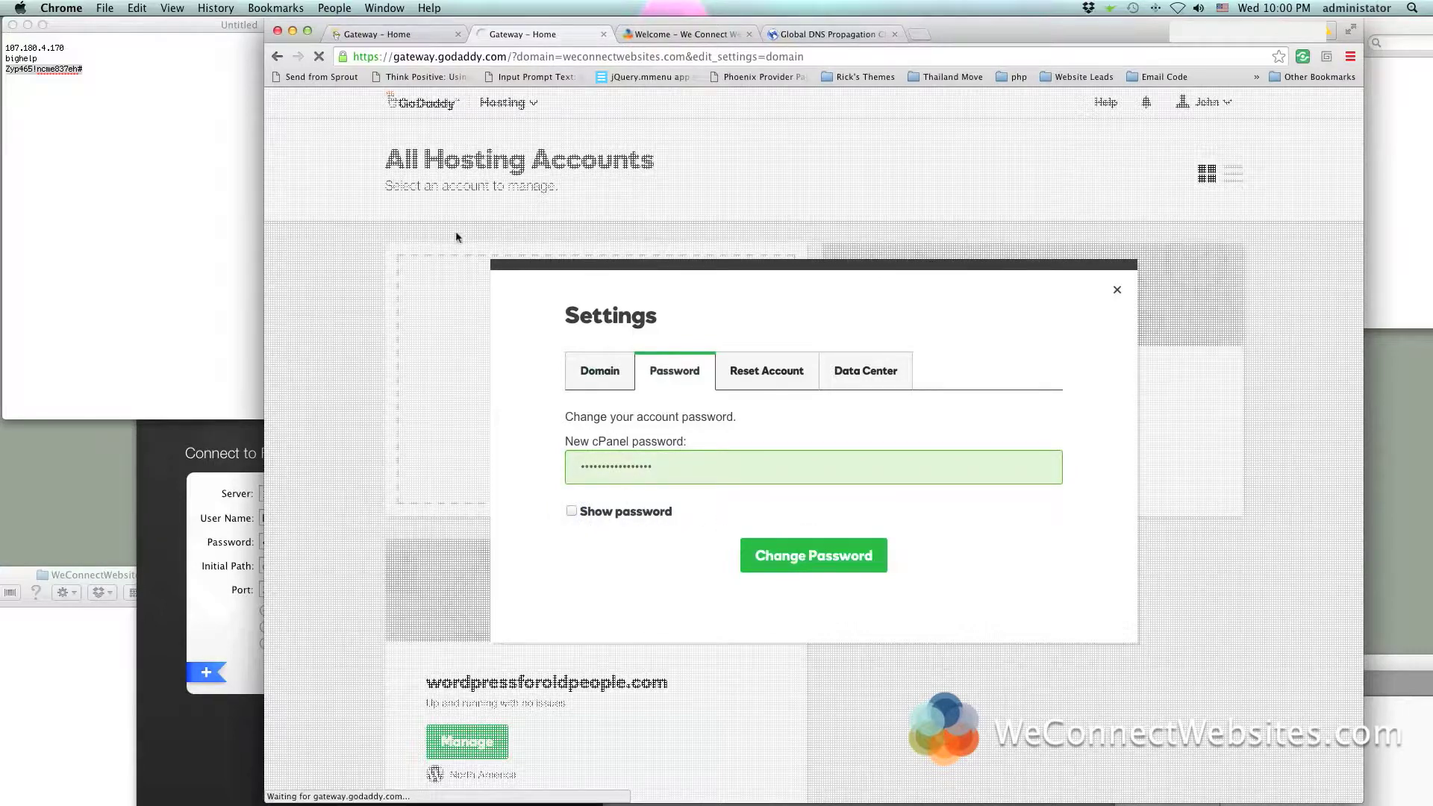
- Move the Transmit window toward the top left and open its menu bar
{"action": "left_click", "coordinate": [143, 475]}
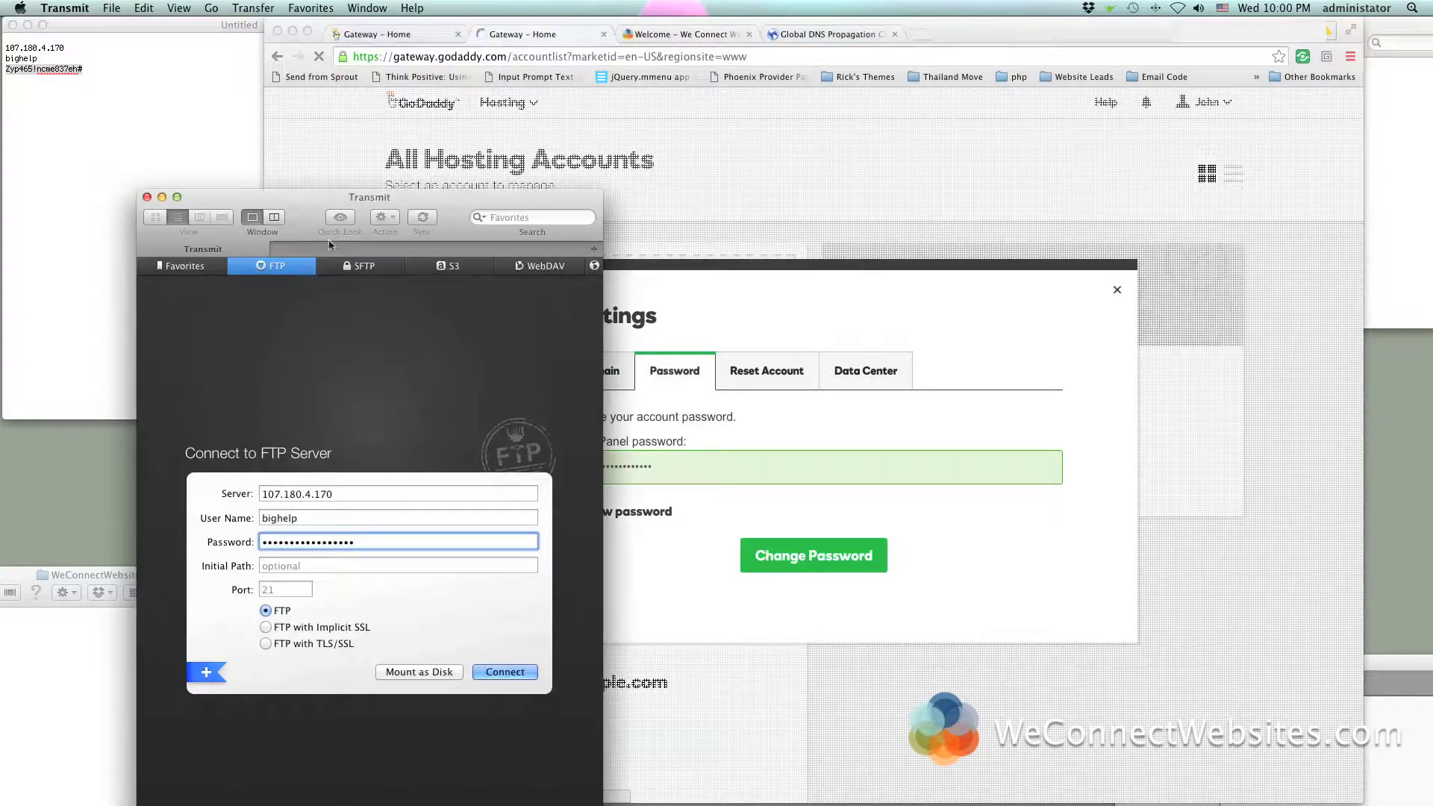
{"action": "left_click_drag", "start_coordinate": [313, 215], "coordinate": [258, 43]}
{"action": "left_click", "coordinate": [179, 7]}
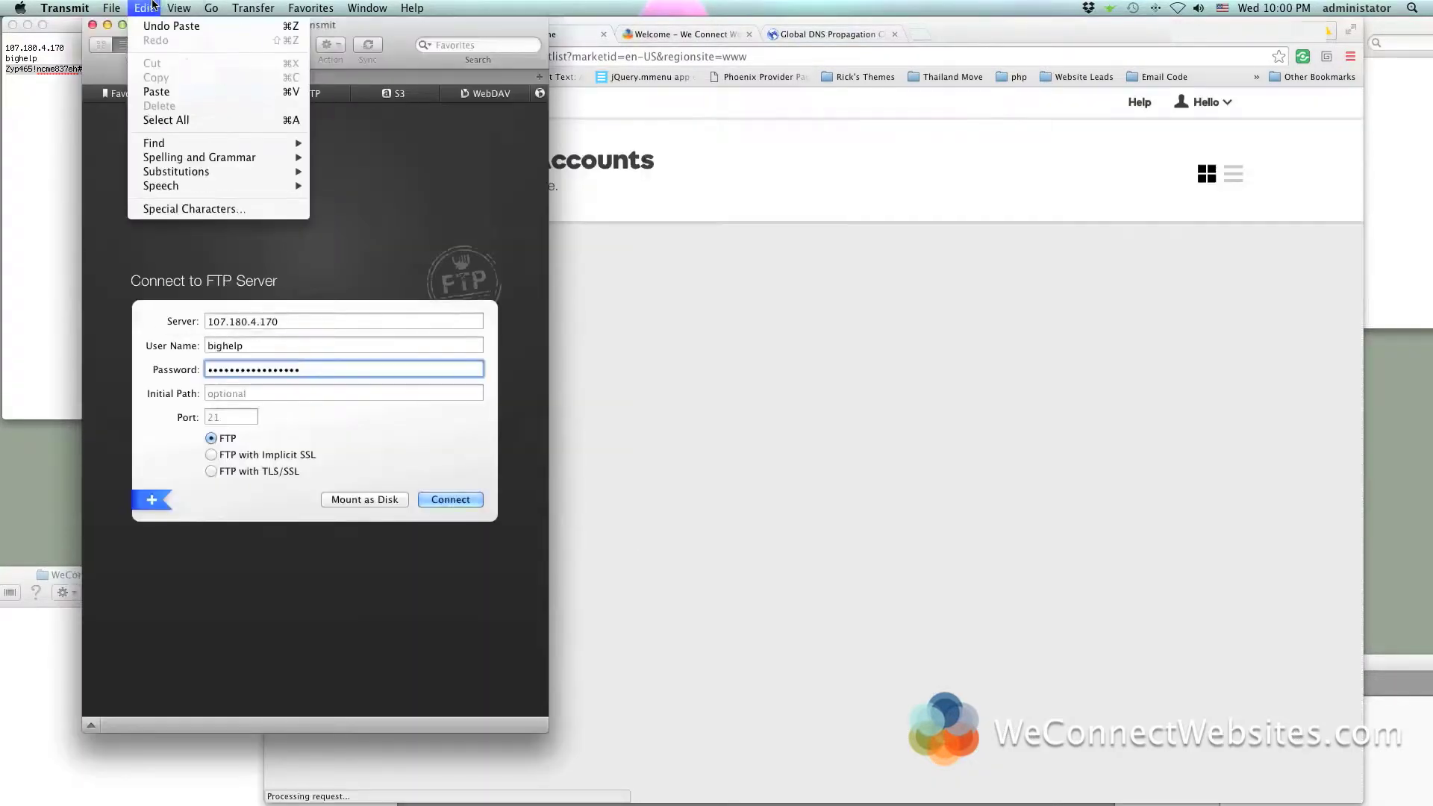
{"action": "mouse_move", "coordinate": [112, 7]}
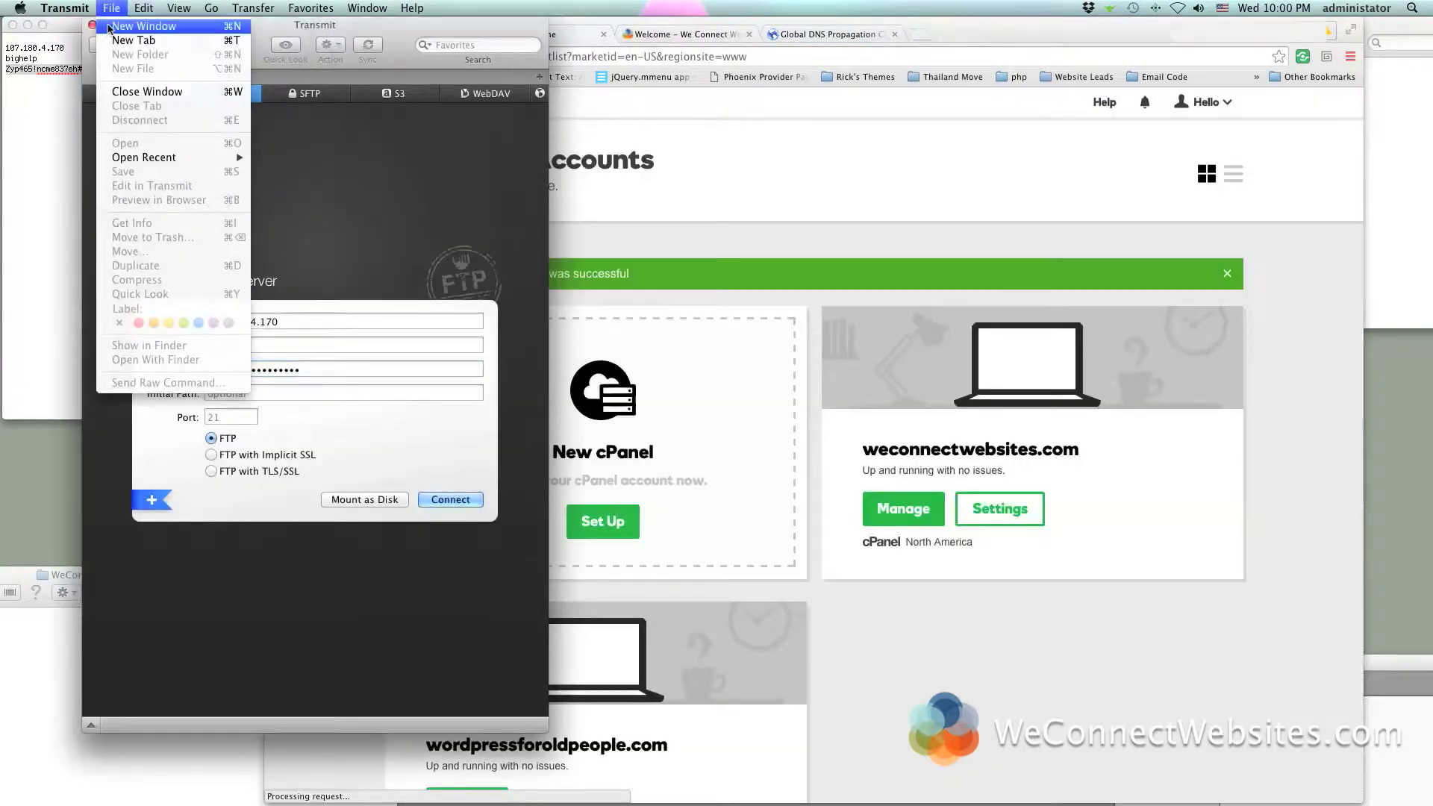
- Close the old Transmit window and try opening a new connection window
{"action": "left_click", "coordinate": [93, 27]}
{"action": "left_click", "coordinate": [92, 26]}
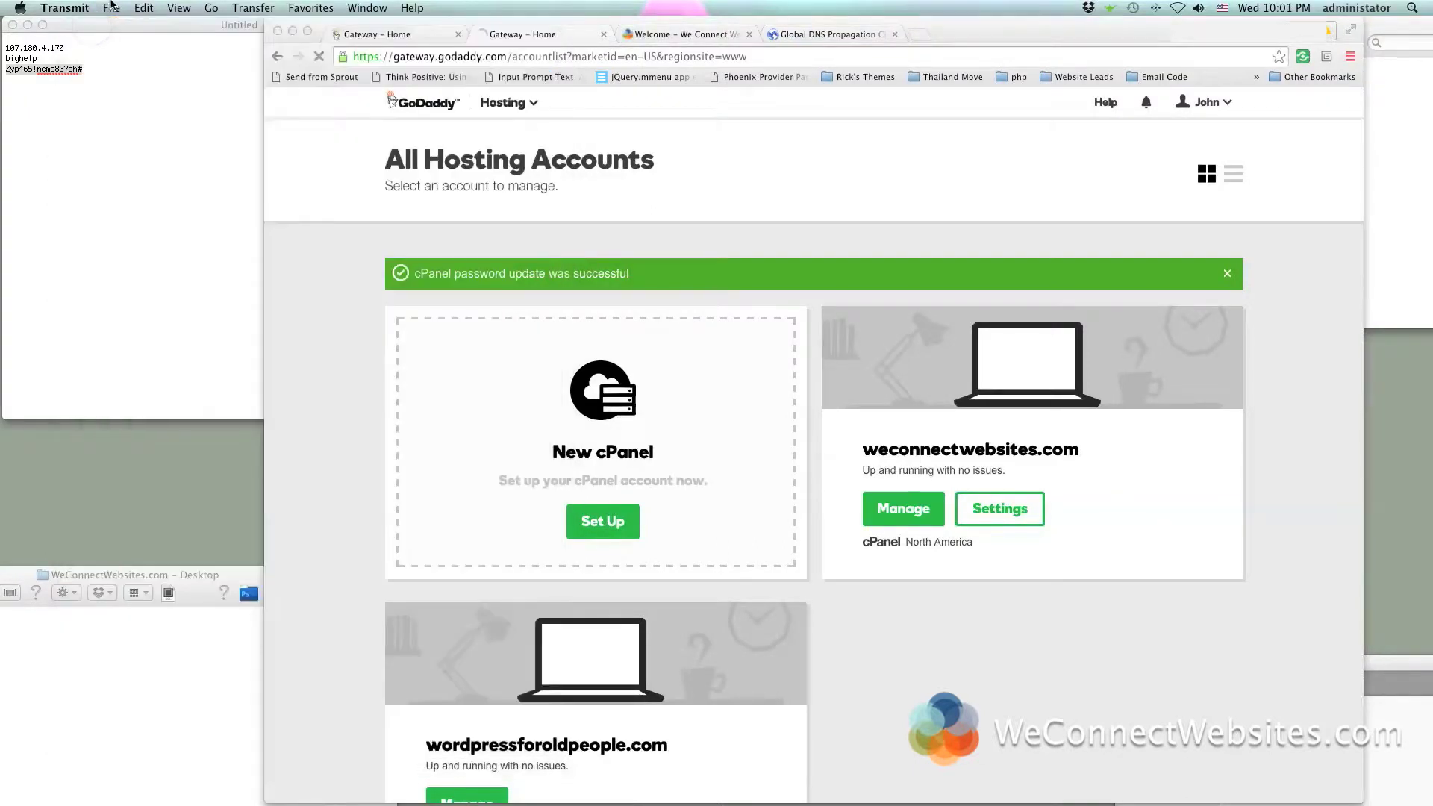
{"action": "left_click", "coordinate": [111, 7]}
{"action": "left_click", "coordinate": [108, 33]}
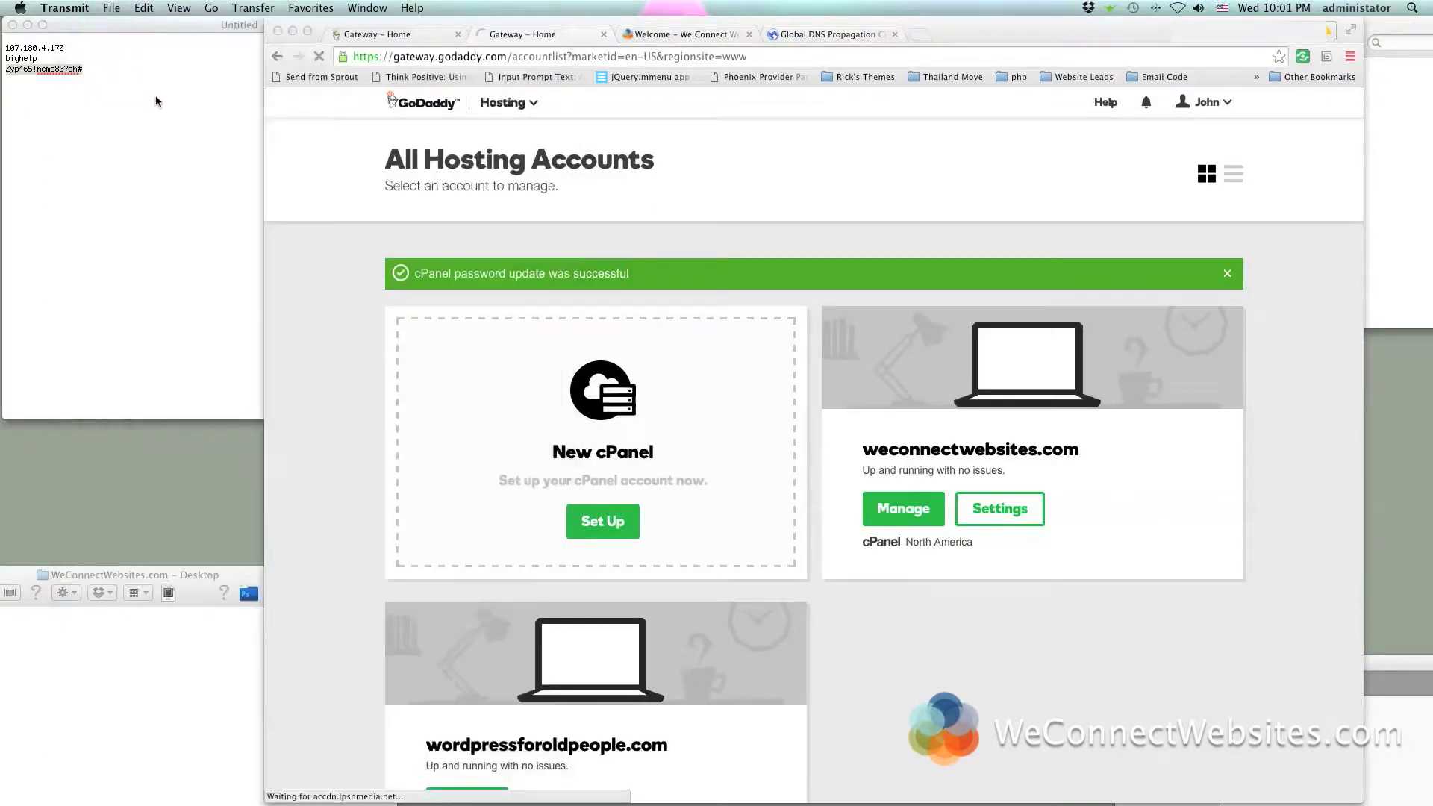
{"action": "left_click", "coordinate": [111, 8]}
{"action": "left_click", "coordinate": [163, 27]}
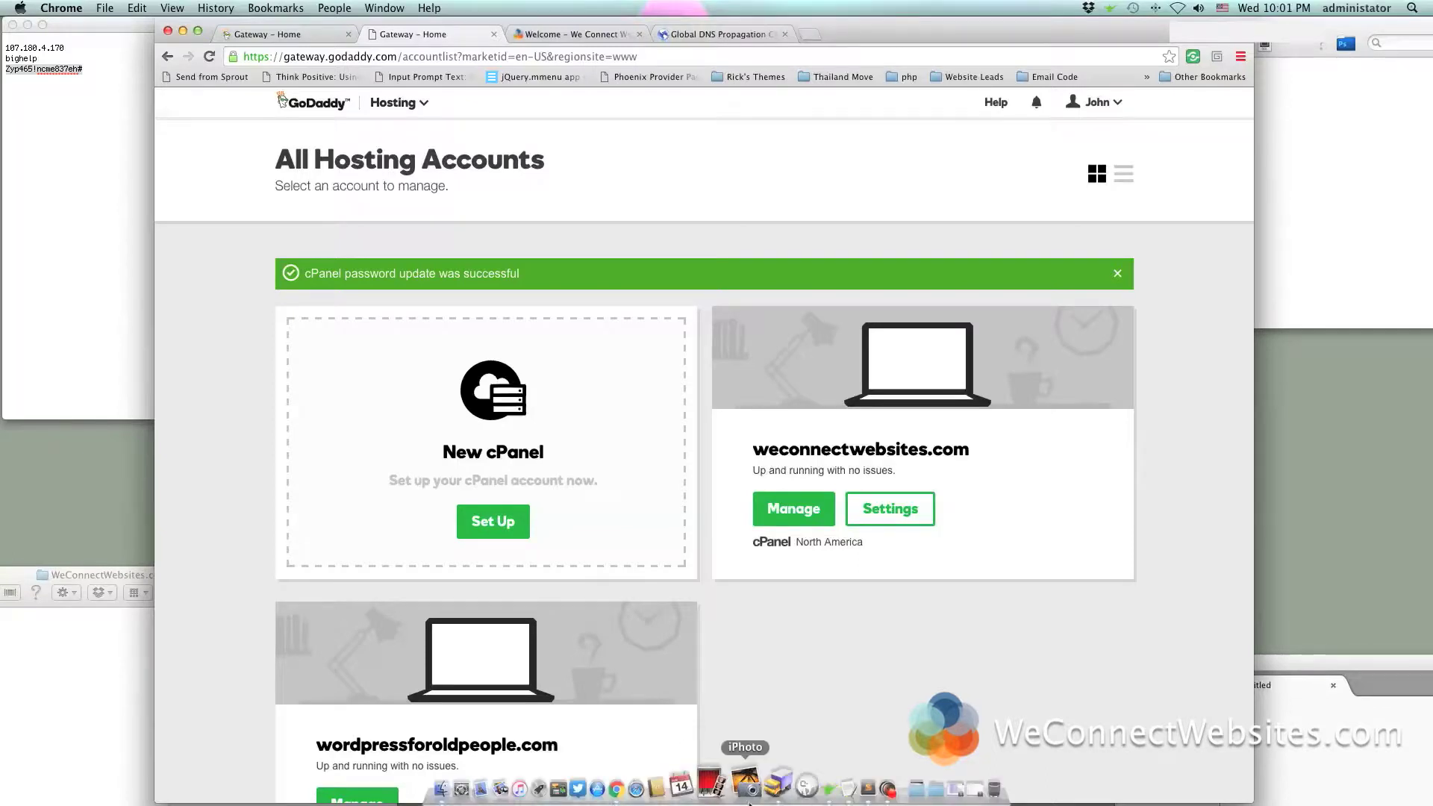
- Quit Transmit from its Dock menu and relaunch it
{"action": "left_click", "coordinate": [767, 797]}
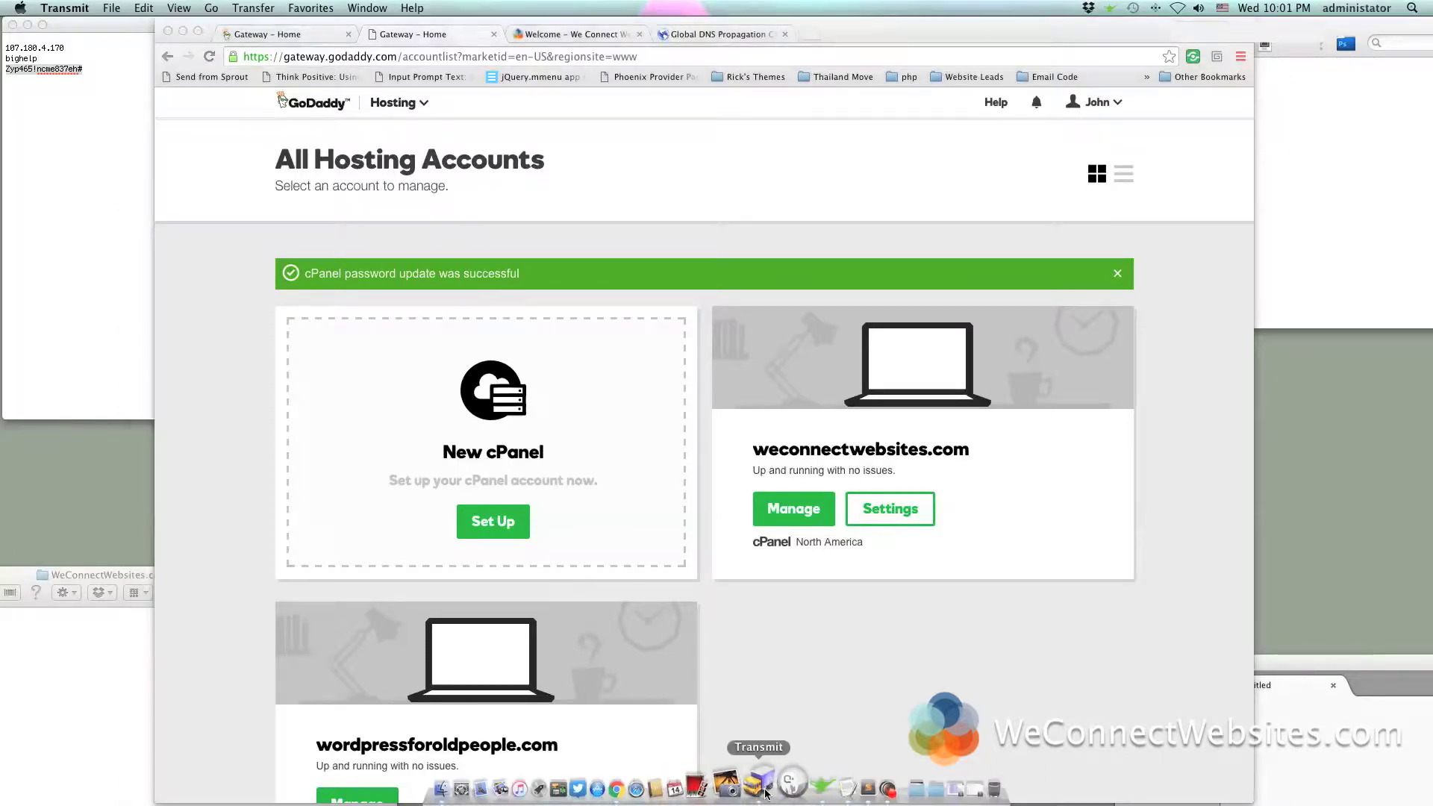
{"action": "left_click", "coordinate": [765, 793]}
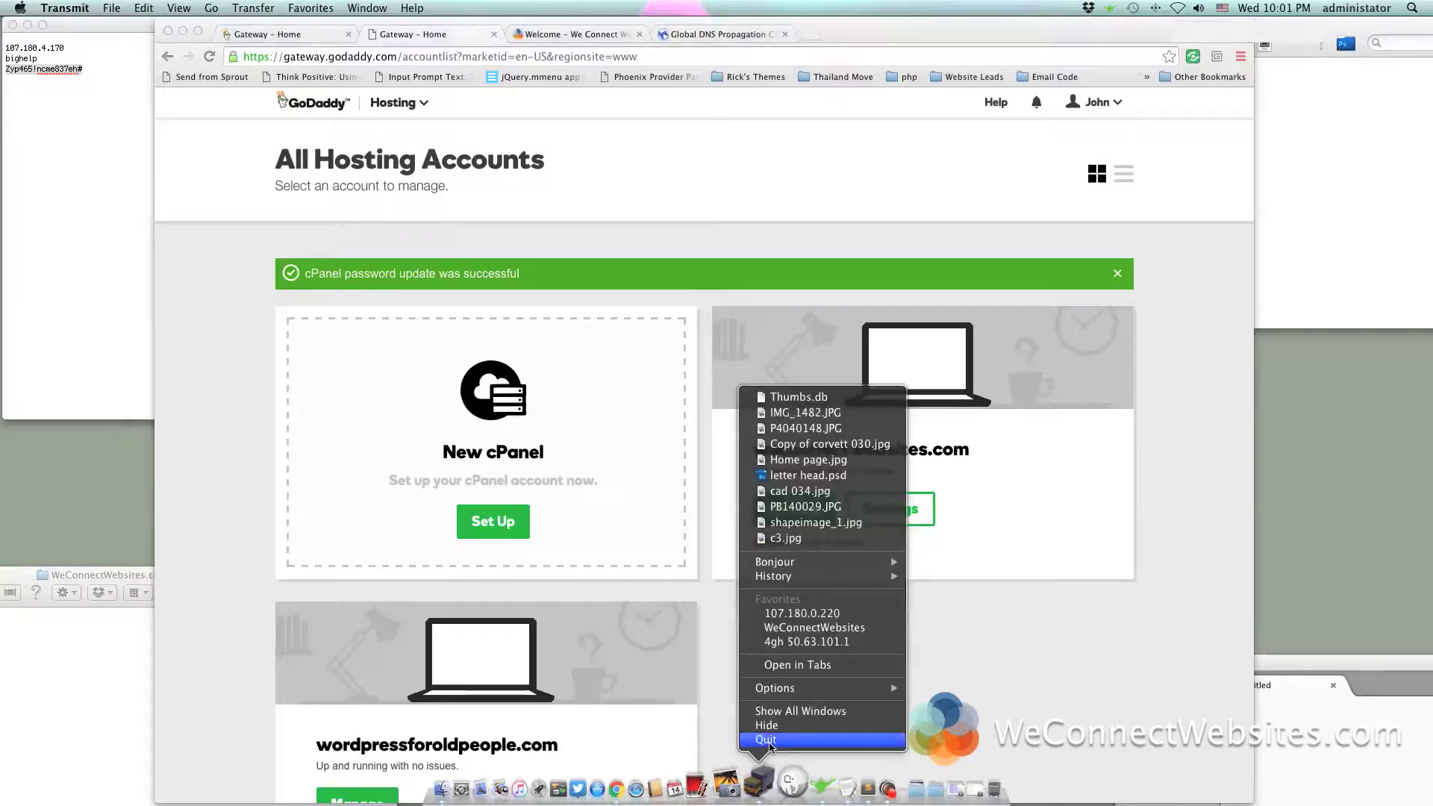
{"action": "left_click", "coordinate": [769, 740]}
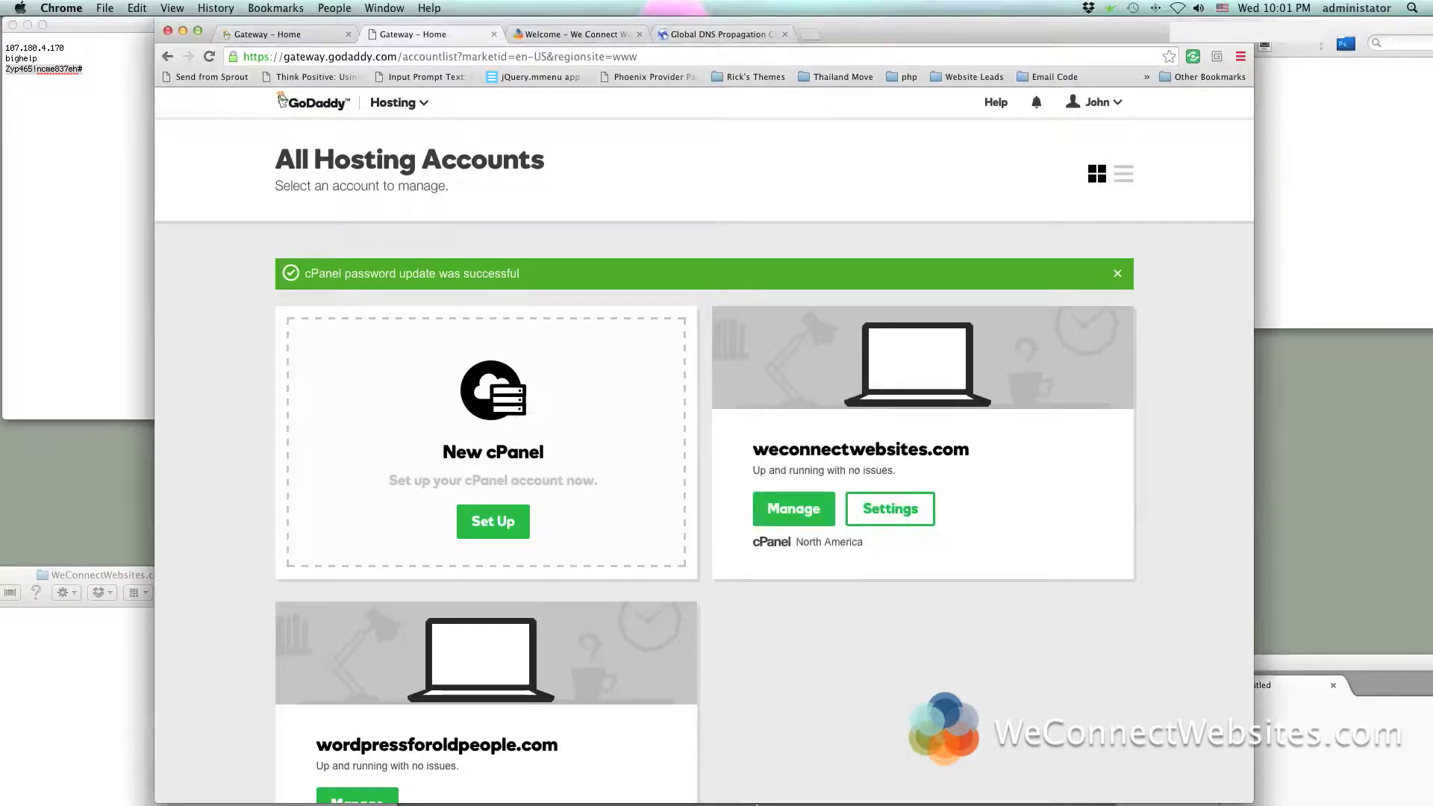
{"action": "mouse_move", "coordinate": [754, 799]}
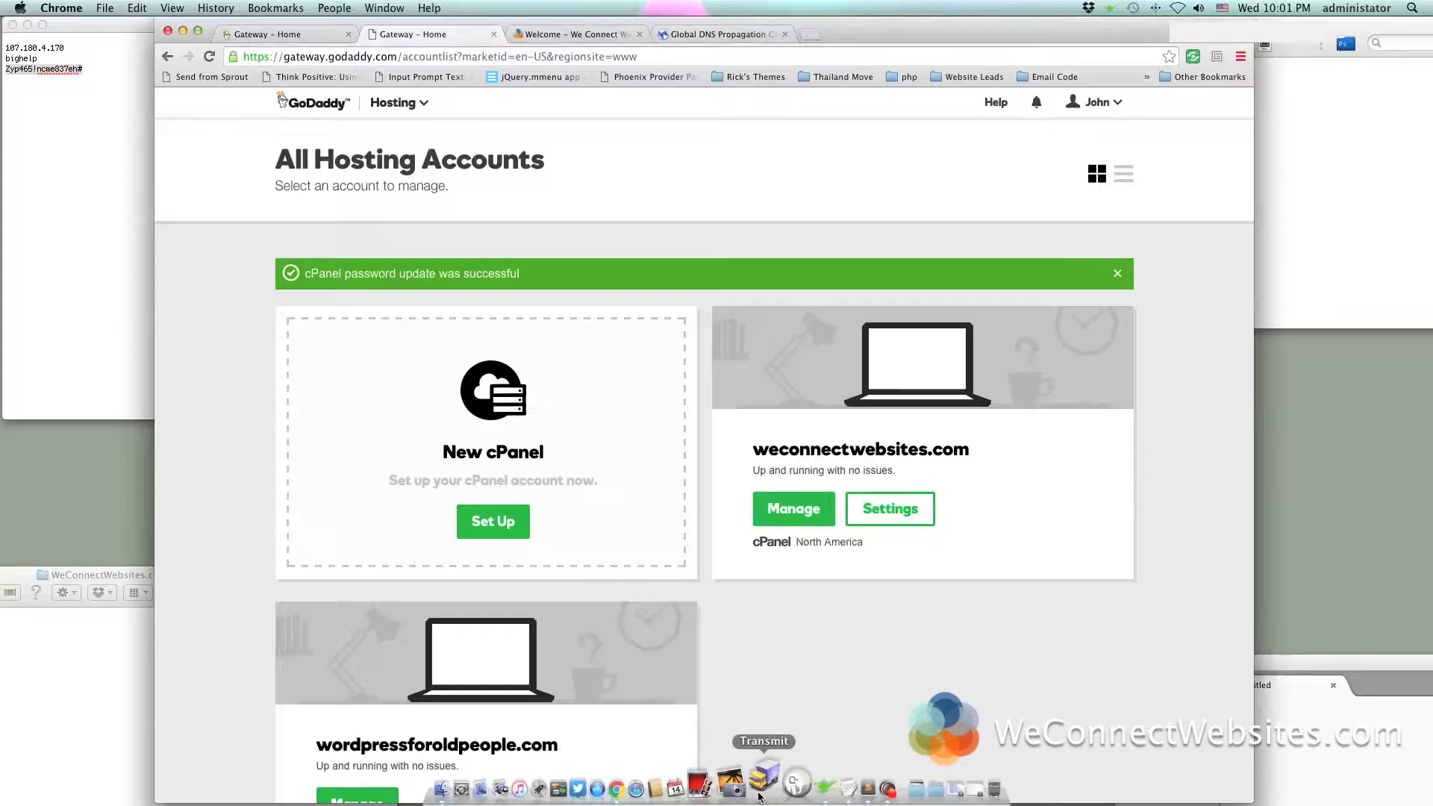
{"action": "left_click", "coordinate": [763, 782]}
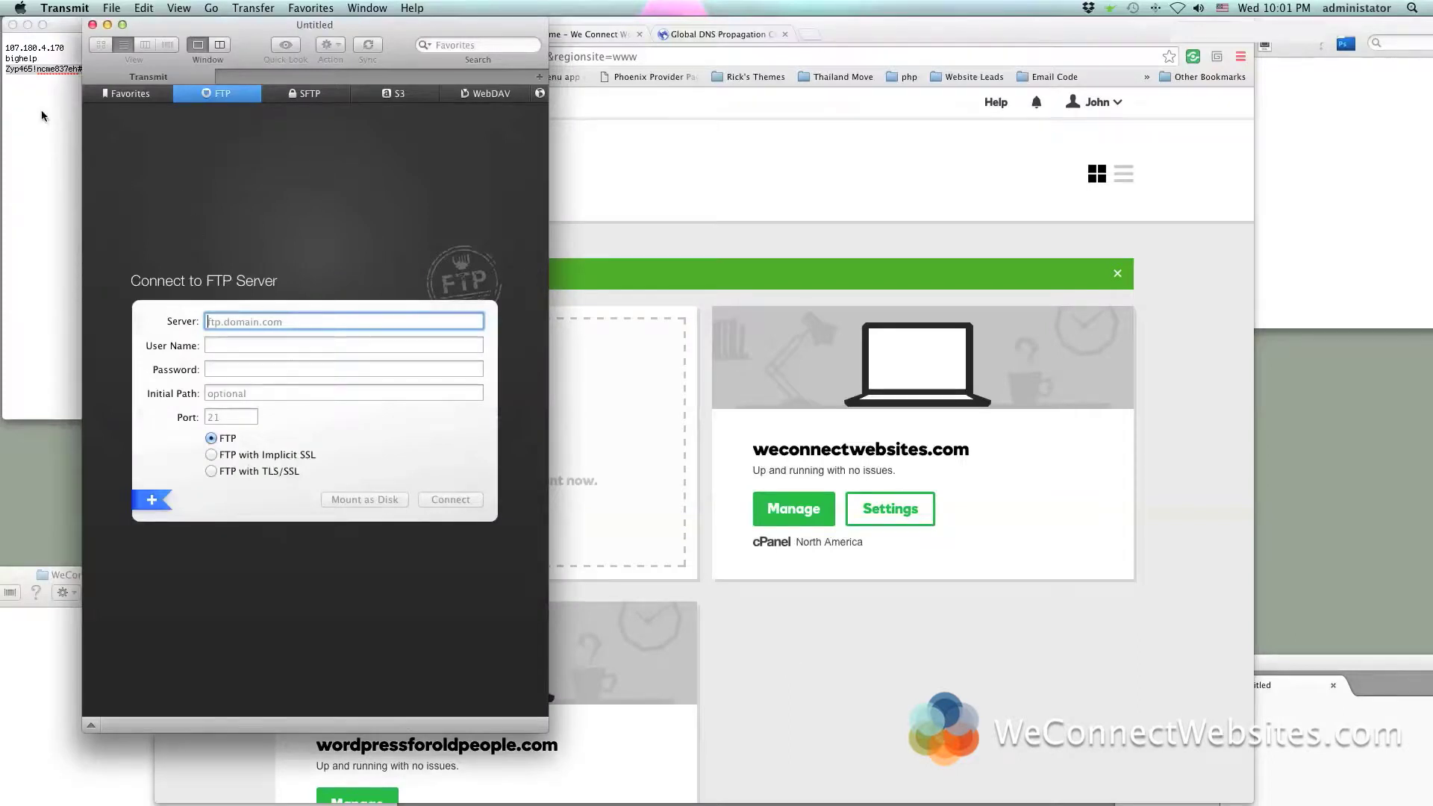
- Paste the new password and account user name into the FTP form and choose implicit SSL
{"action": "left_click", "coordinate": [42, 116]}
{"action": "left_click", "coordinate": [336, 513]}
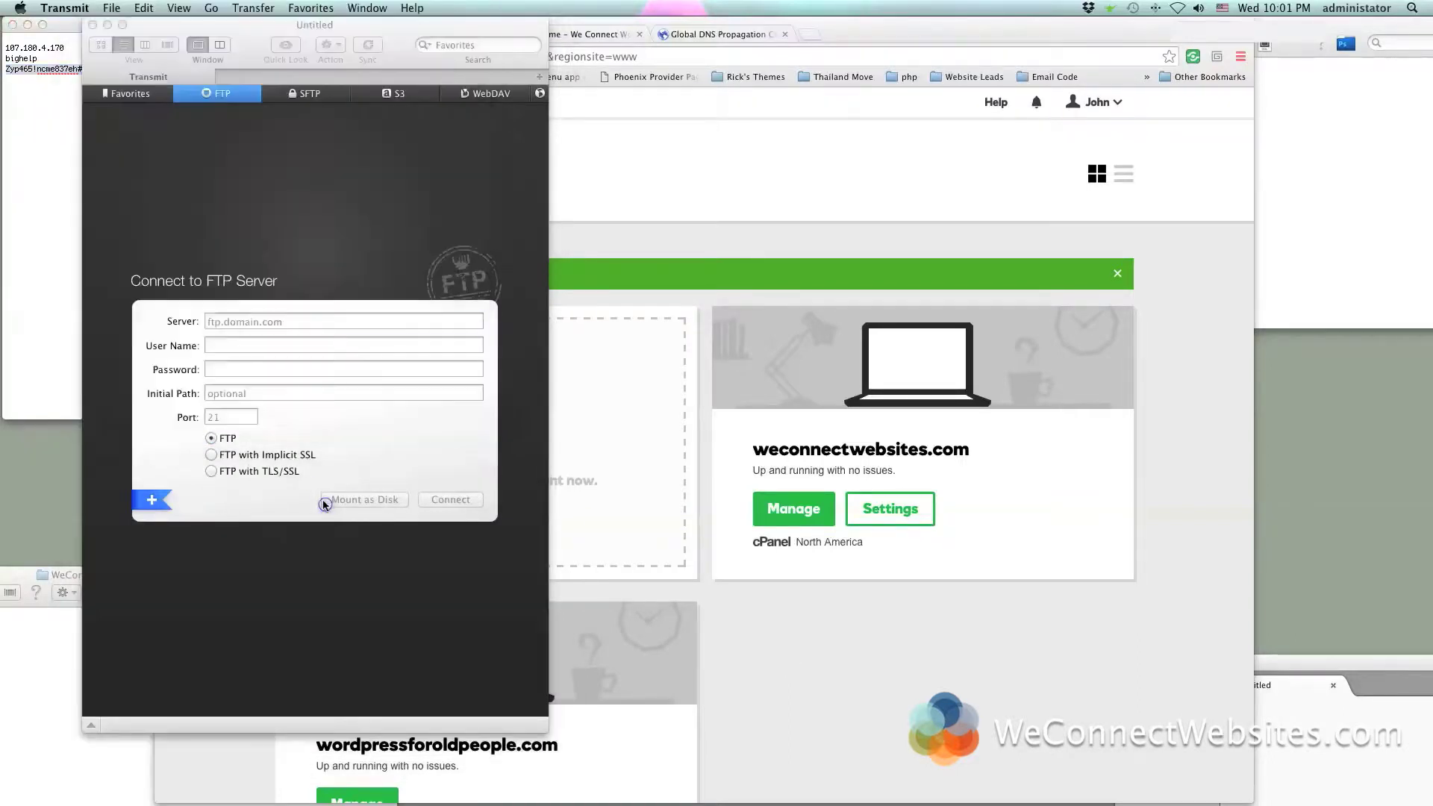
{"action": "left_click", "coordinate": [268, 369]}
{"action": "key", "text": "super+v"}
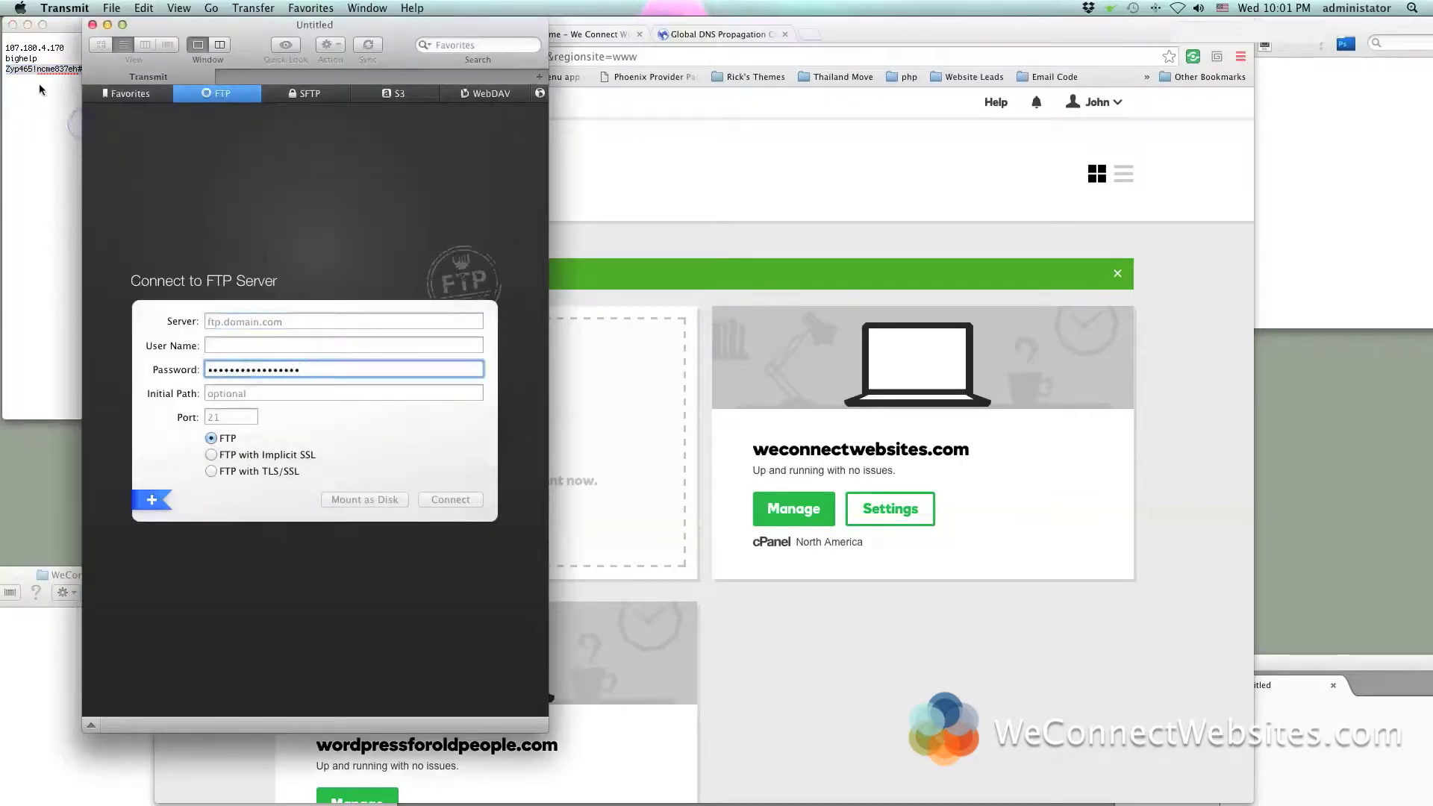
{"action": "left_click", "coordinate": [25, 60]}
{"action": "double_click", "coordinate": [25, 59]}
{"action": "key", "text": "super+c"}
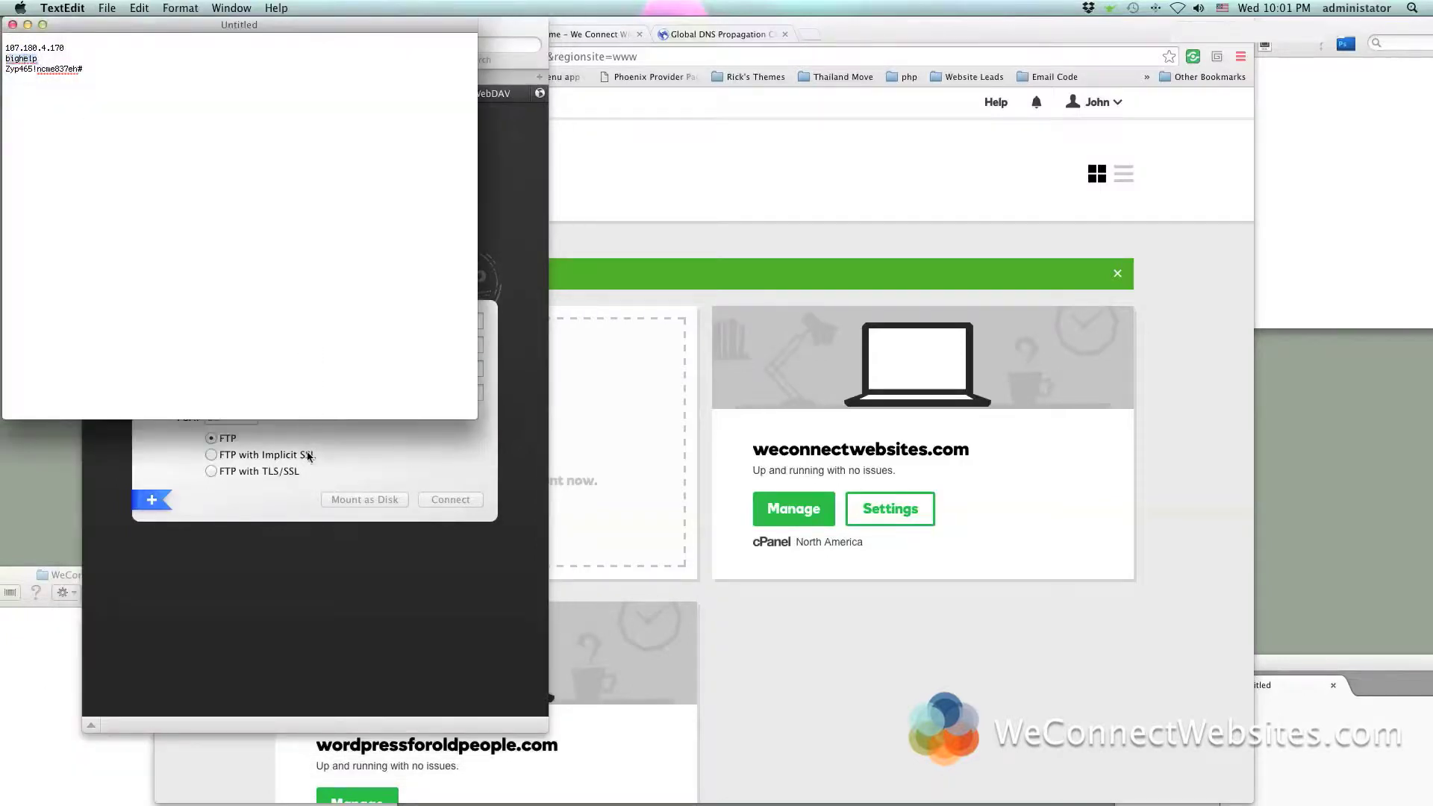
{"action": "left_click", "coordinate": [307, 454]}
{"action": "left_click", "coordinate": [231, 346]}
{"action": "key", "text": "super+v"}
- Enter server 107.180.4.170, connect, and dismiss the connection-refused alert
{"action": "left_click", "coordinate": [60, 78]}
{"action": "left_click_drag", "start_coordinate": [67, 47], "coordinate": [14, 45]}
{"action": "left_click", "coordinate": [491, 269]}
{"action": "left_click", "coordinate": [258, 321]}
{"action": "key", "text": "super+v"}
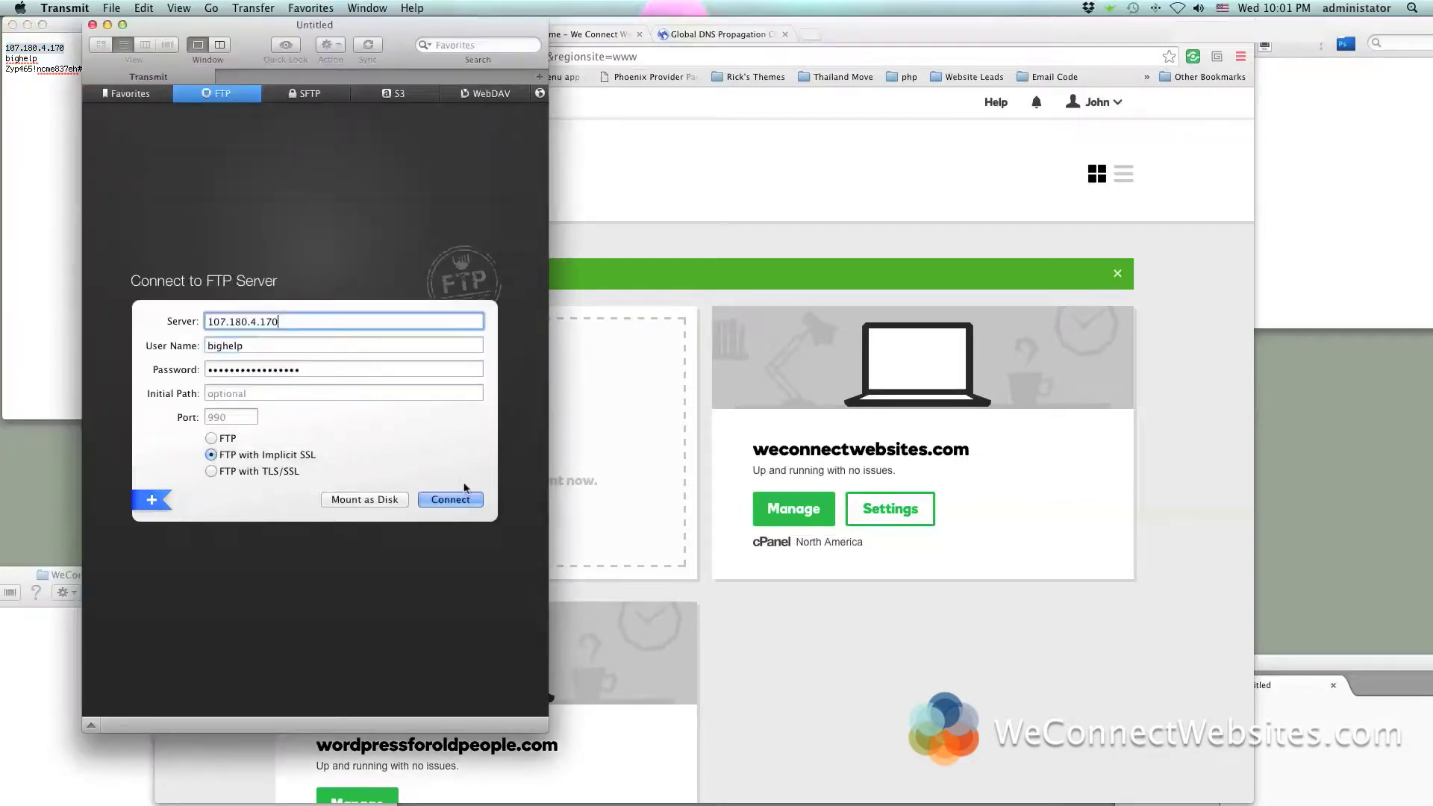
{"action": "left_click", "coordinate": [451, 499]}
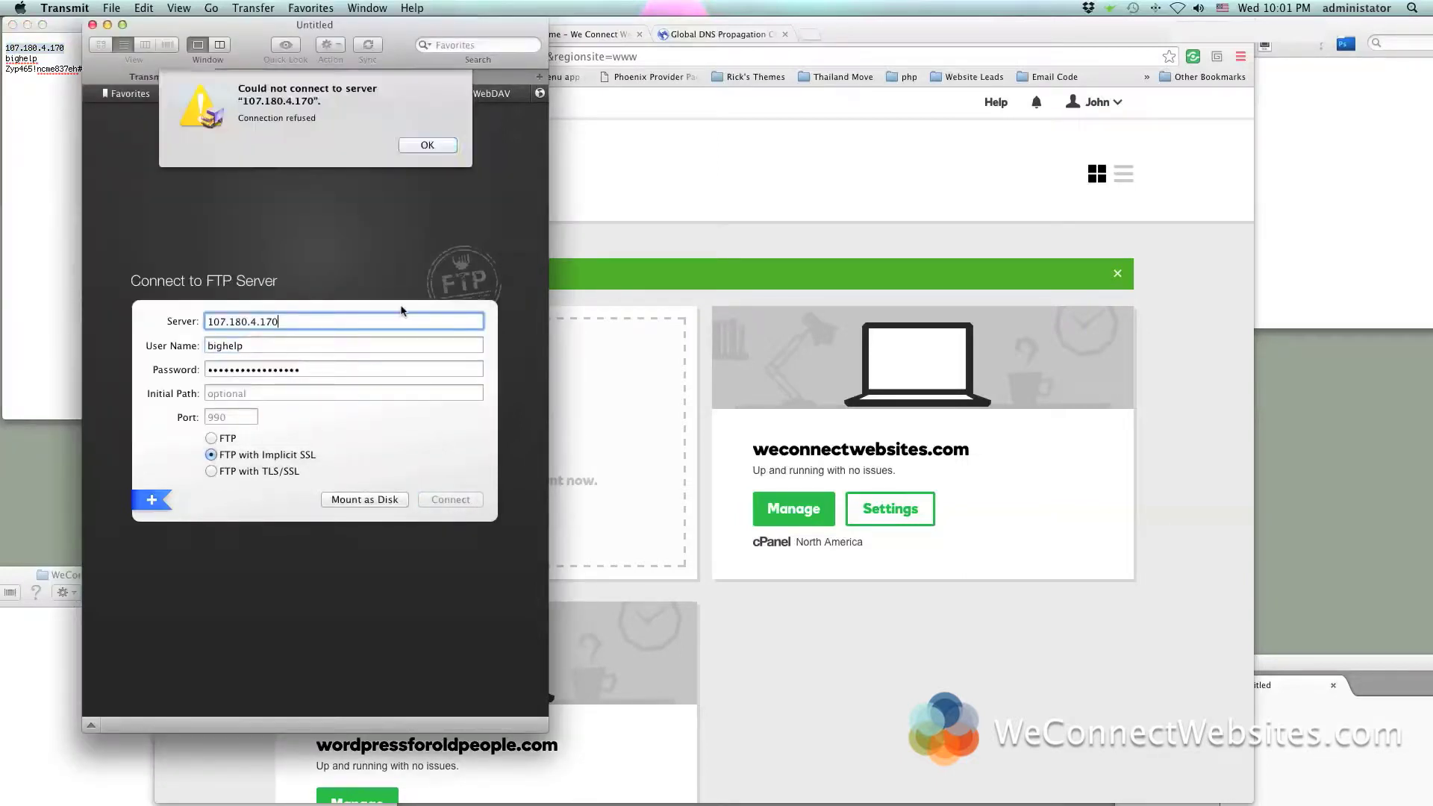
{"action": "left_click", "coordinate": [423, 146]}
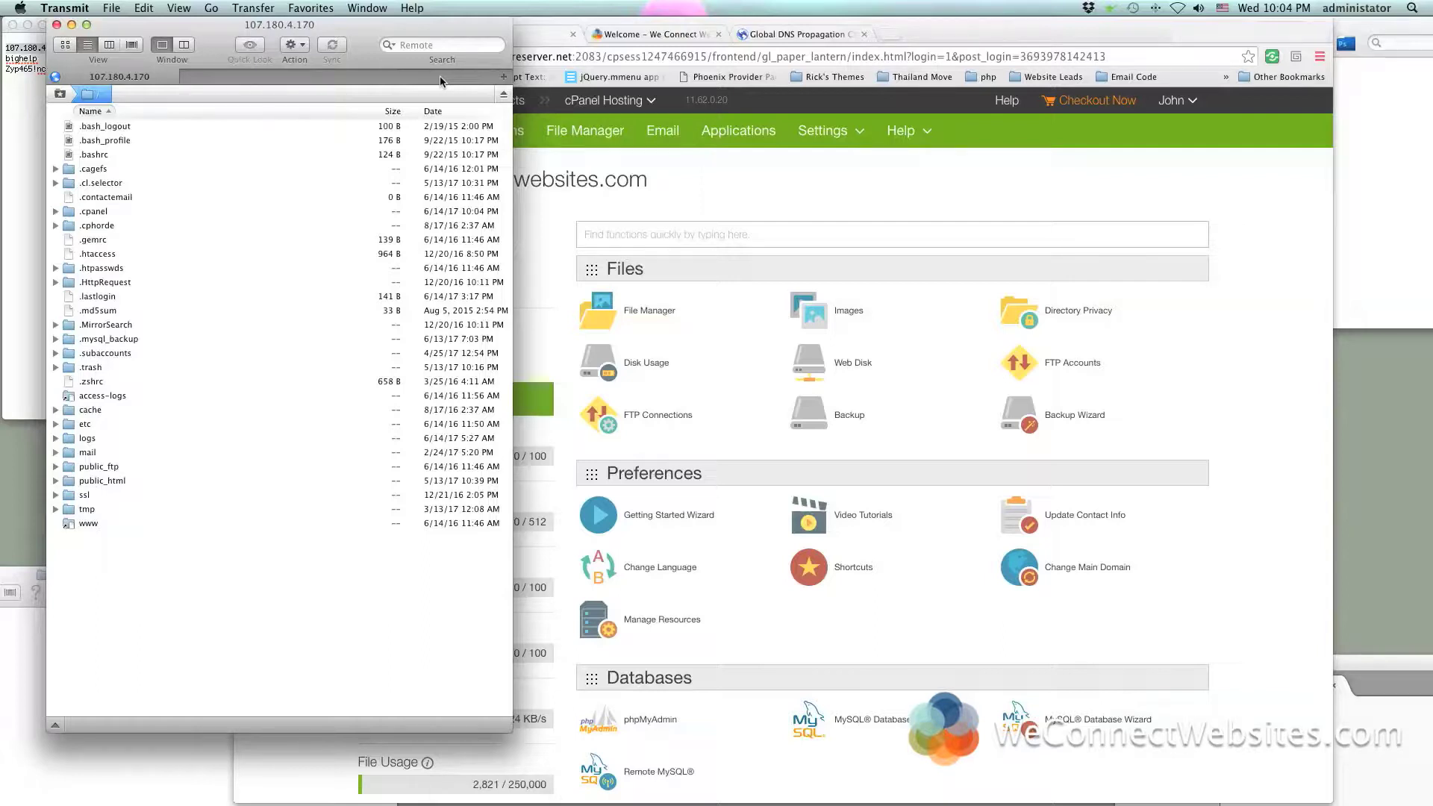
- Shift the Transmit window right and bring its remote file listing forward
{"action": "scroll", "coordinate": [135, 447], "scroll_direction": "down", "scroll_amount": 1}
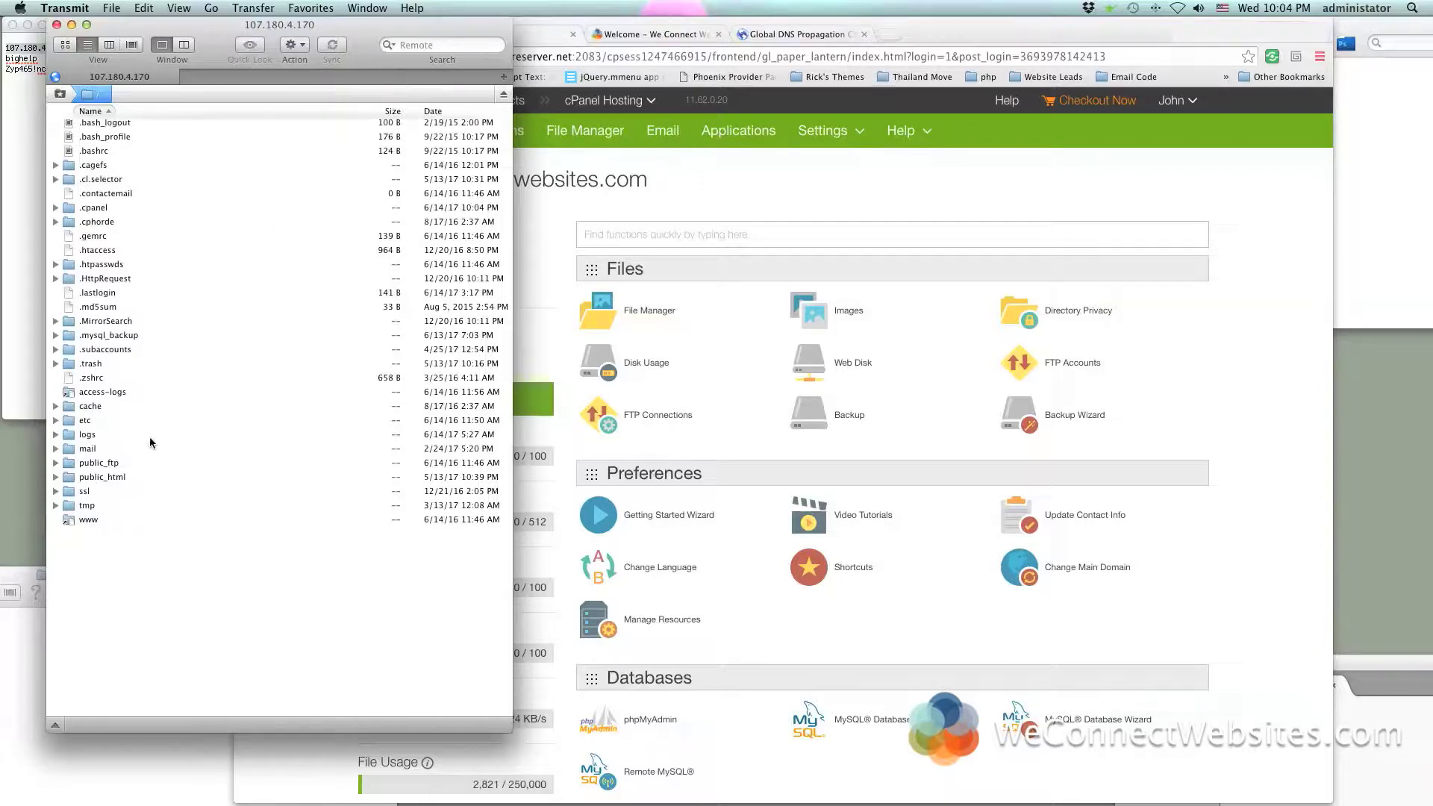
{"action": "left_click_drag", "start_coordinate": [255, 17], "coordinate": [304, 20]}
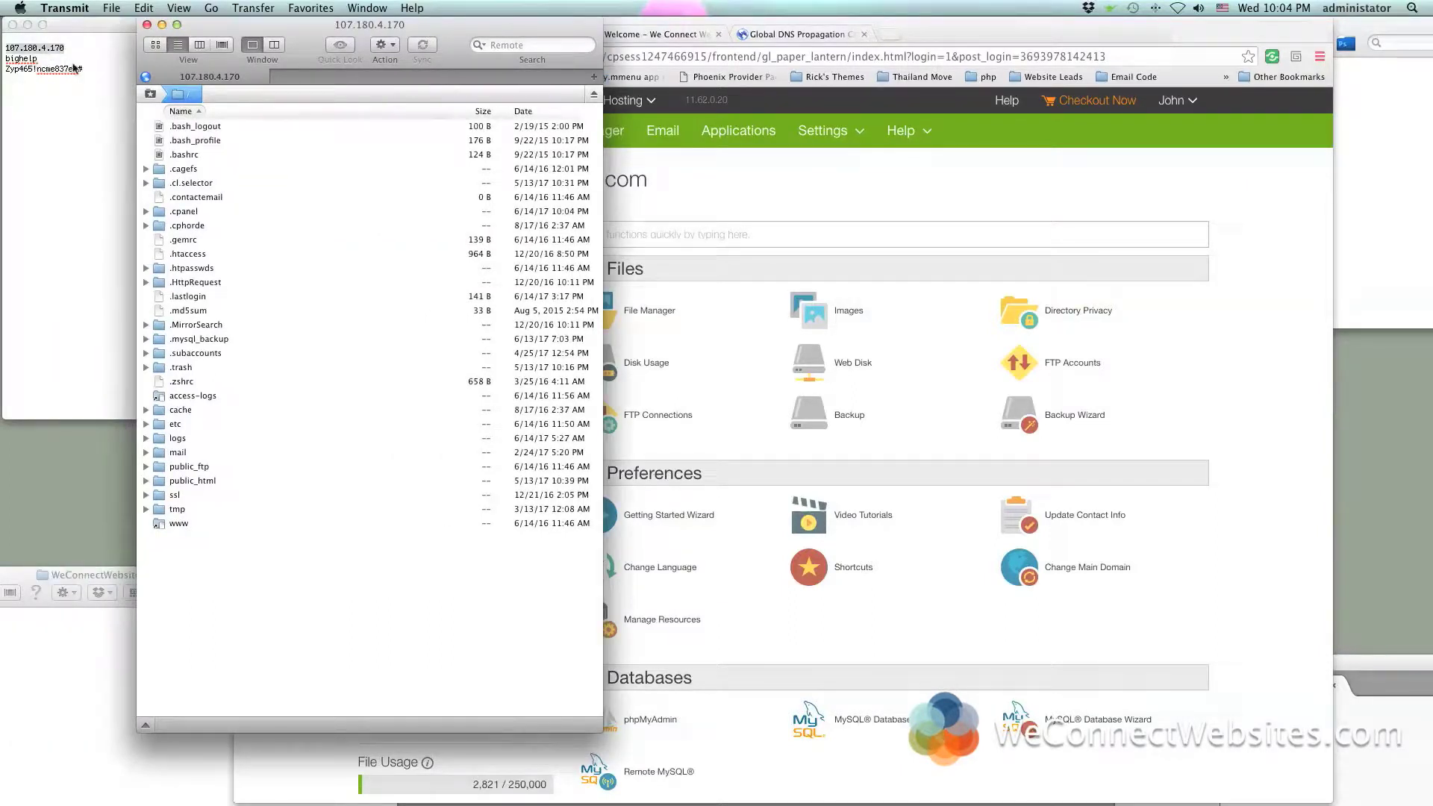
{"action": "left_click", "coordinate": [38, 54]}
{"action": "left_click", "coordinate": [31, 67]}
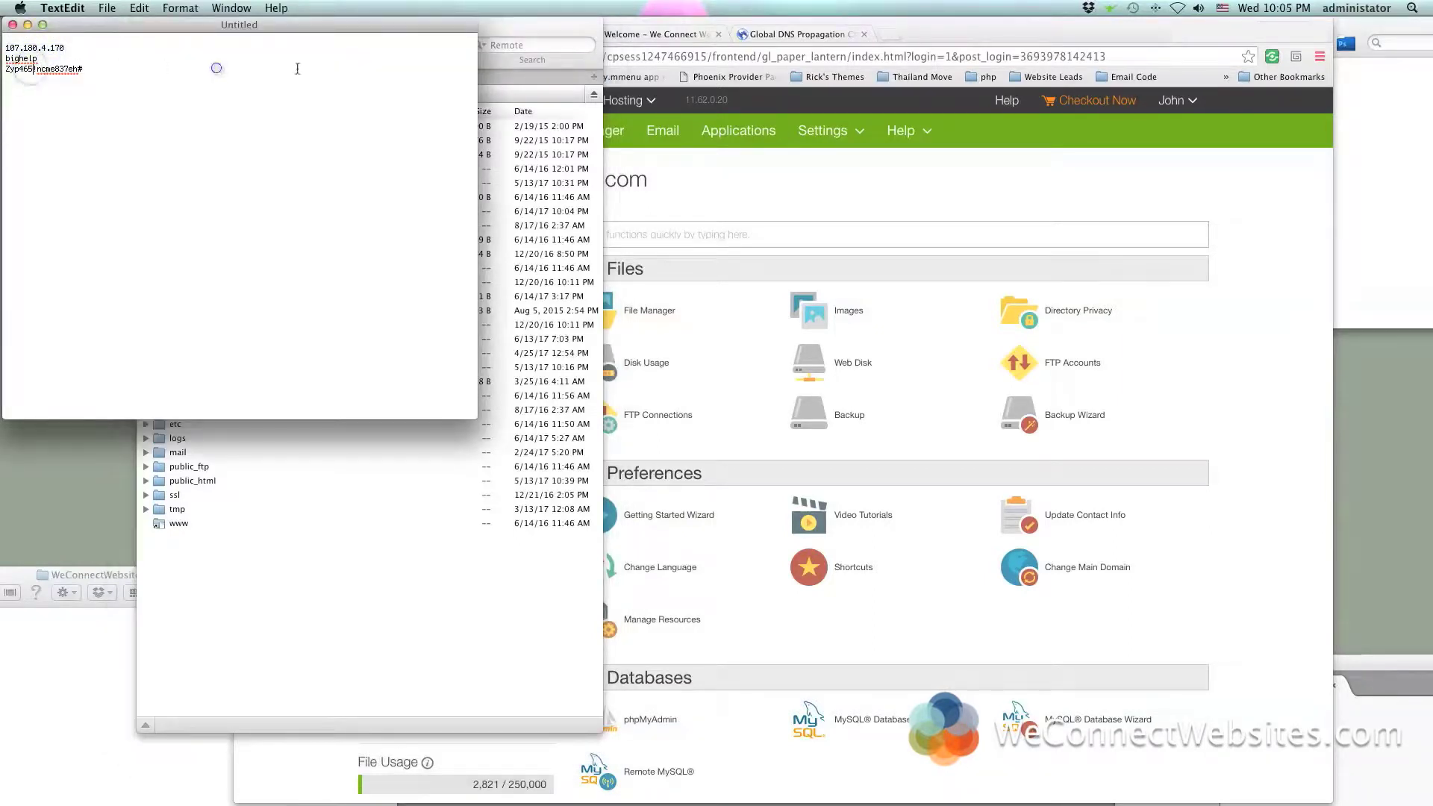
{"action": "left_click", "coordinate": [192, 520]}
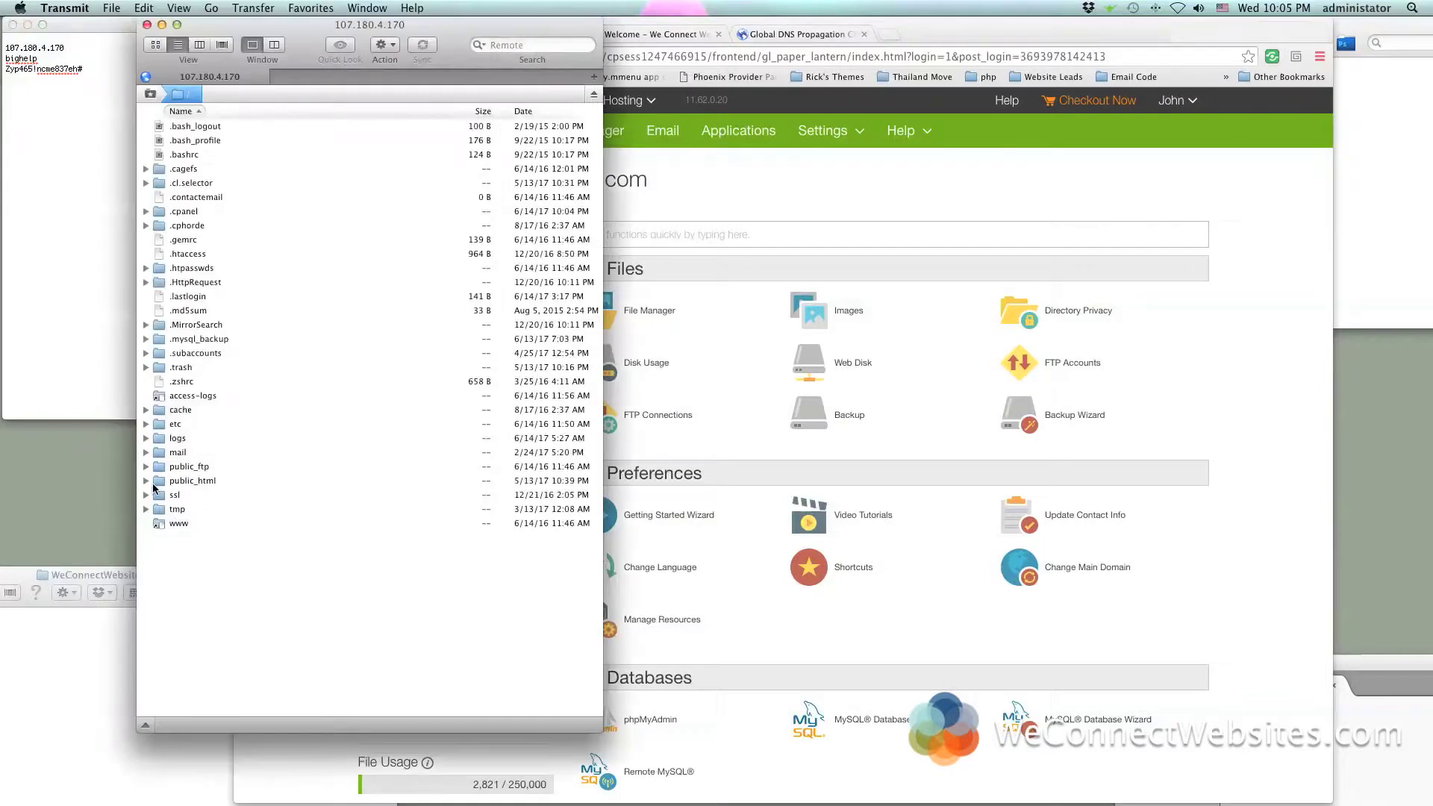
- Expand public_html and open the remote wp-config.php in Sublime Text 2
{"action": "left_click", "coordinate": [147, 482]}
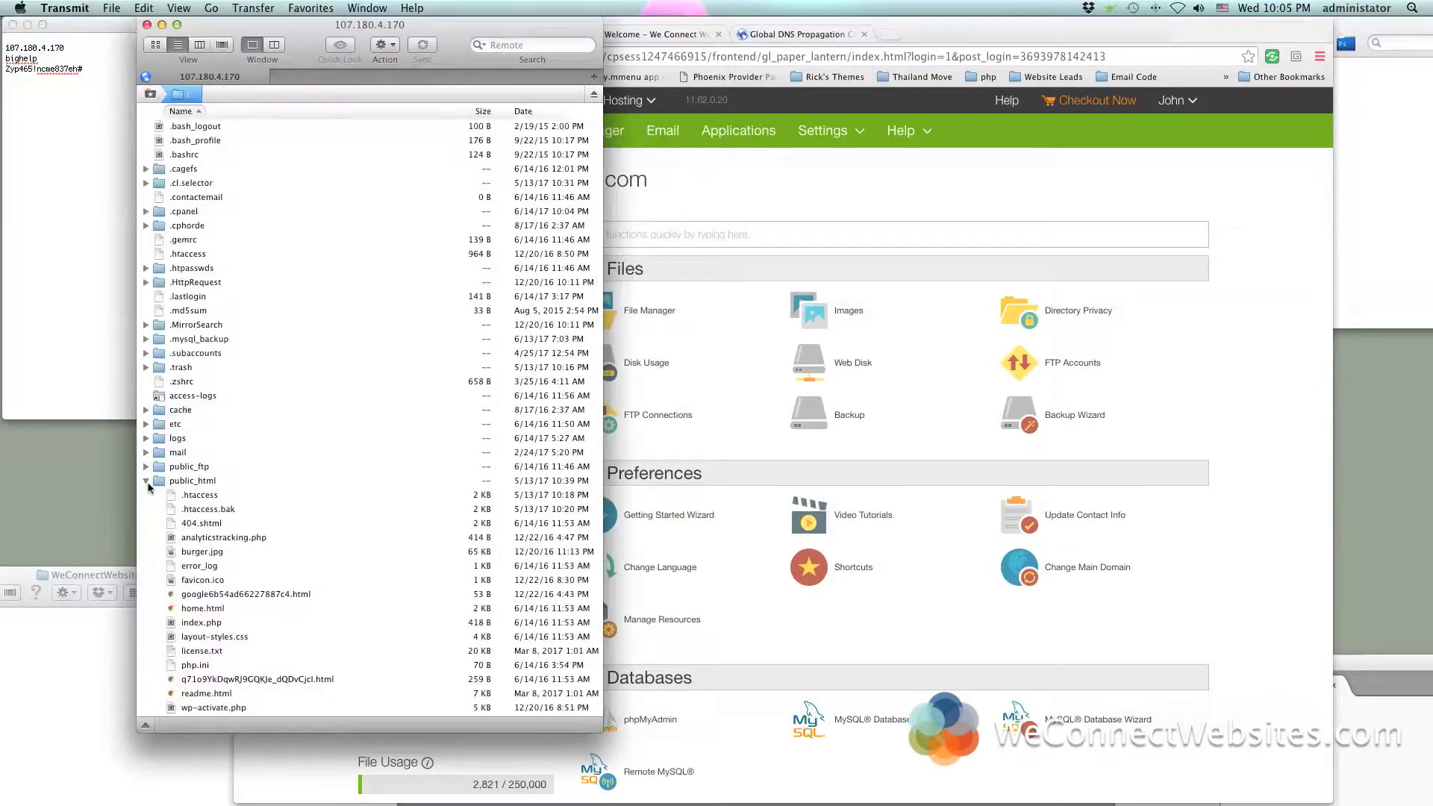
{"action": "left_click", "coordinate": [146, 483]}
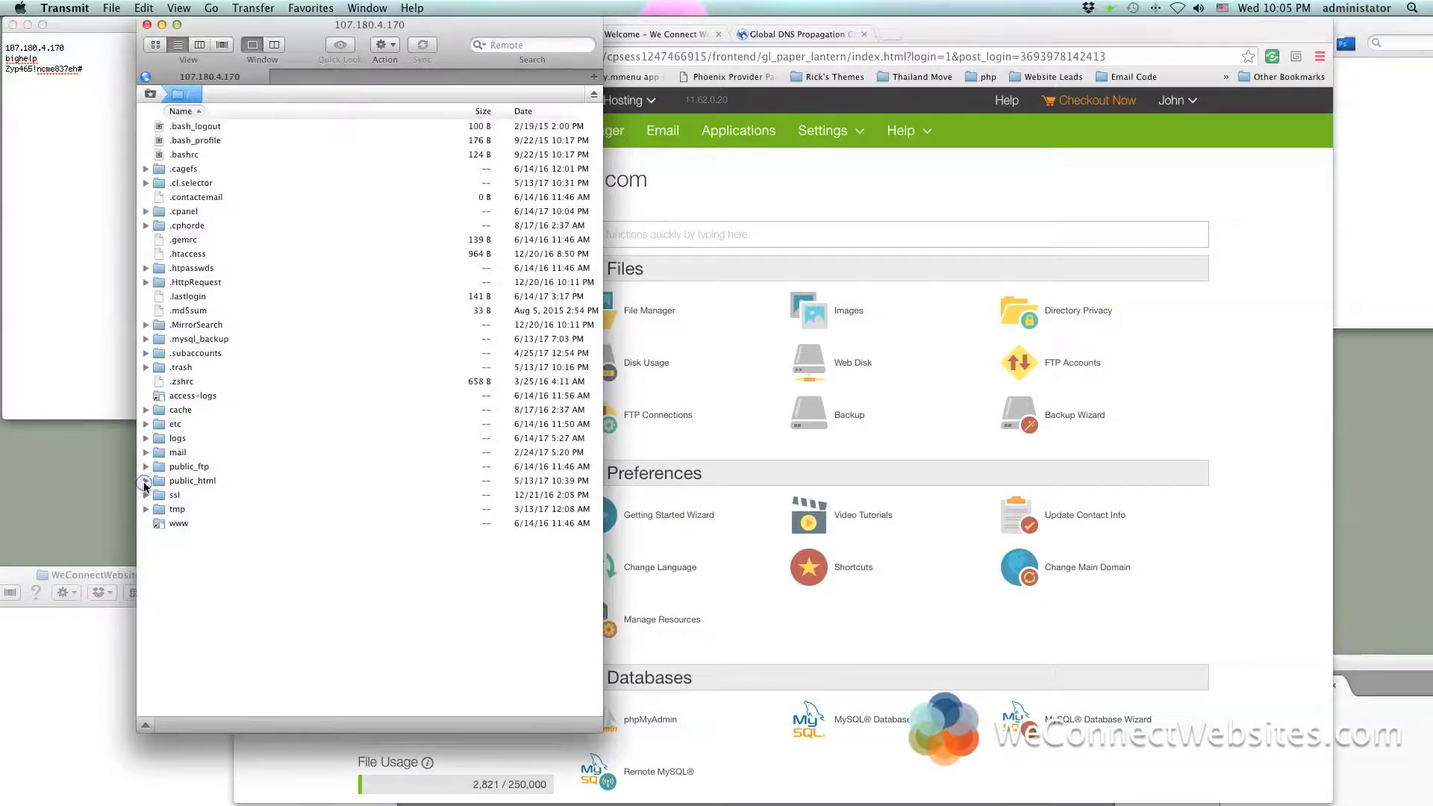
{"action": "left_click", "coordinate": [146, 482]}
{"action": "scroll", "coordinate": [191, 575], "scroll_direction": "down", "scroll_amount": 3}
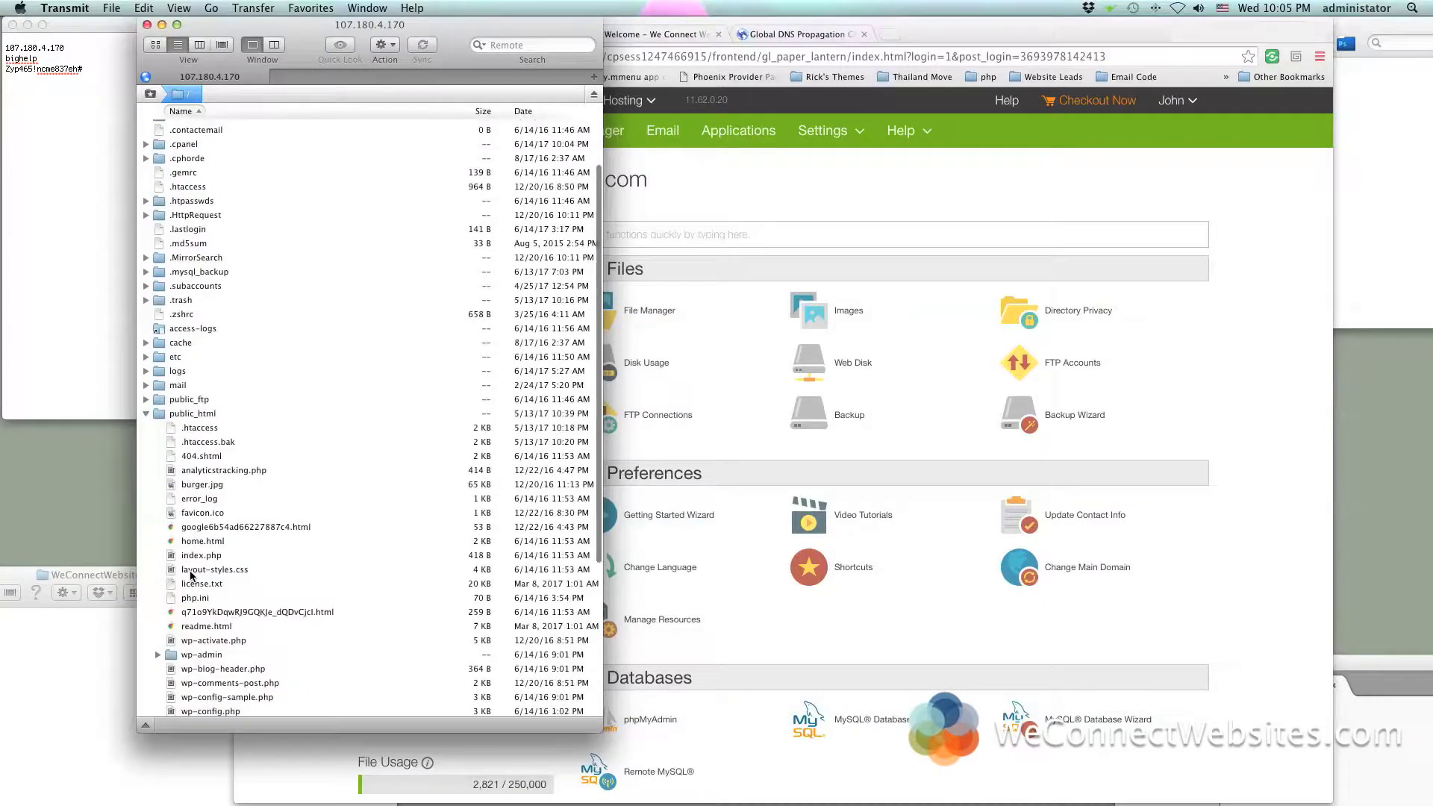
{"action": "scroll", "coordinate": [192, 575], "scroll_direction": "down", "scroll_amount": 1}
{"action": "scroll", "coordinate": [191, 577], "scroll_direction": "down", "scroll_amount": 5}
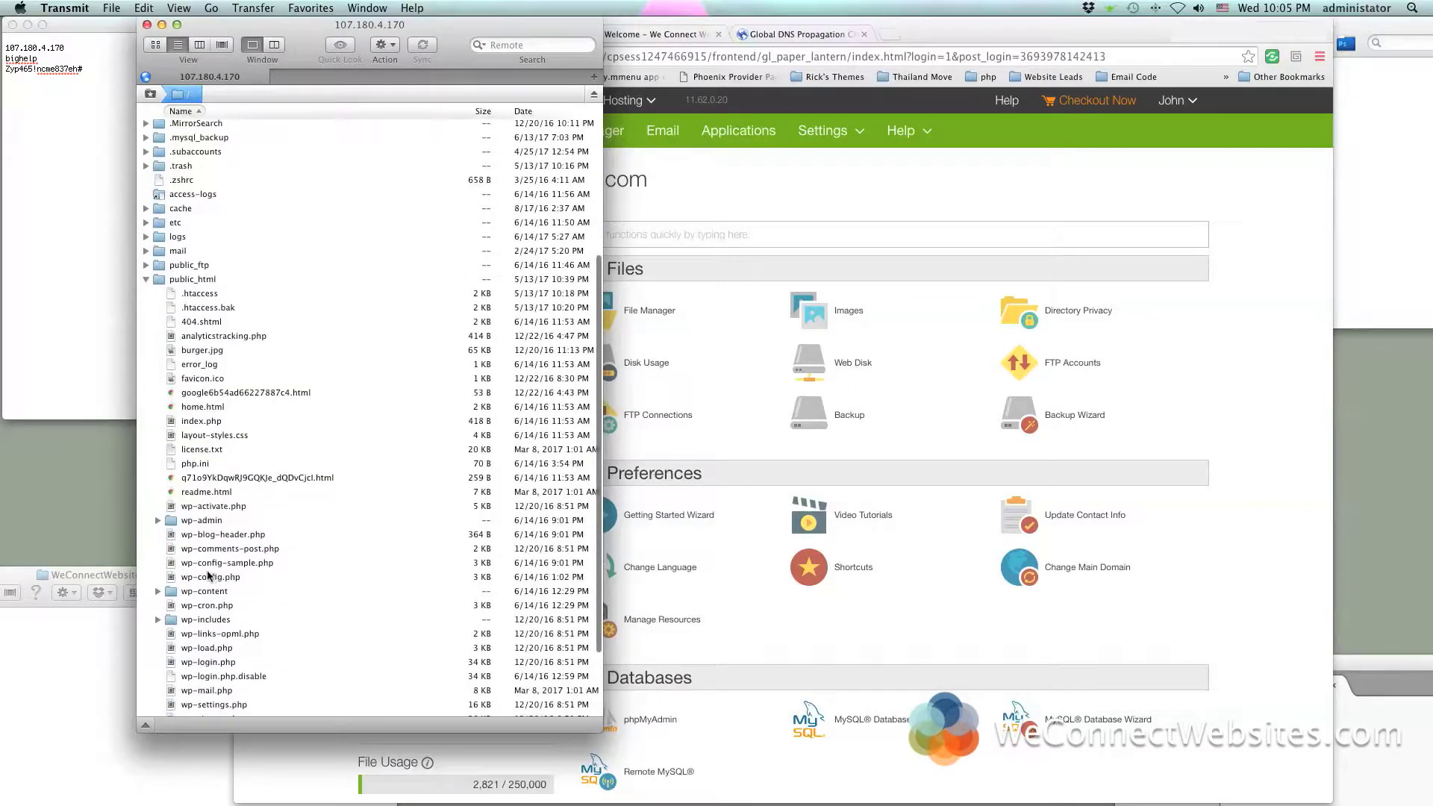
{"action": "left_click", "coordinate": [209, 575]}
{"action": "right_click", "coordinate": [203, 571]}
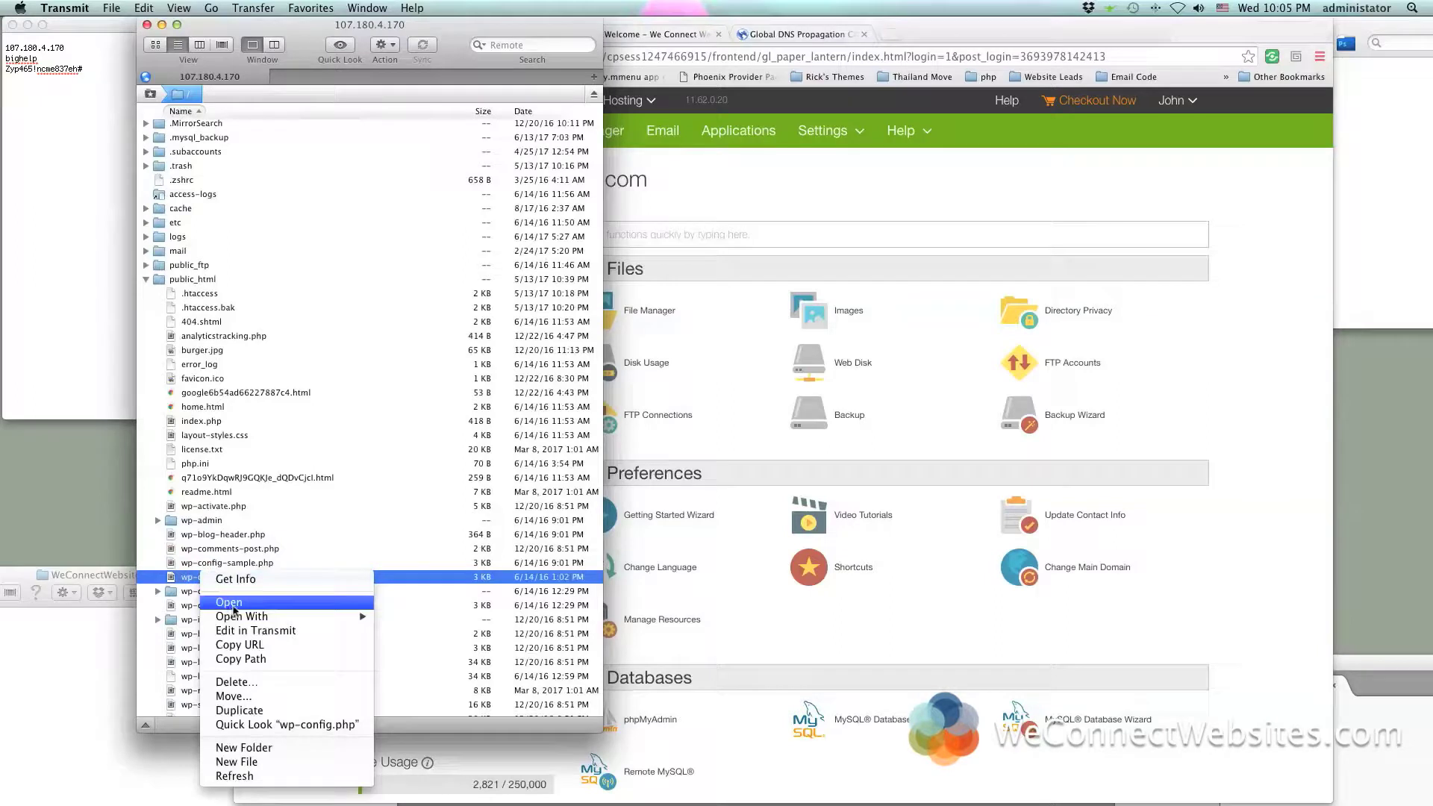
{"action": "left_click", "coordinate": [299, 601]}
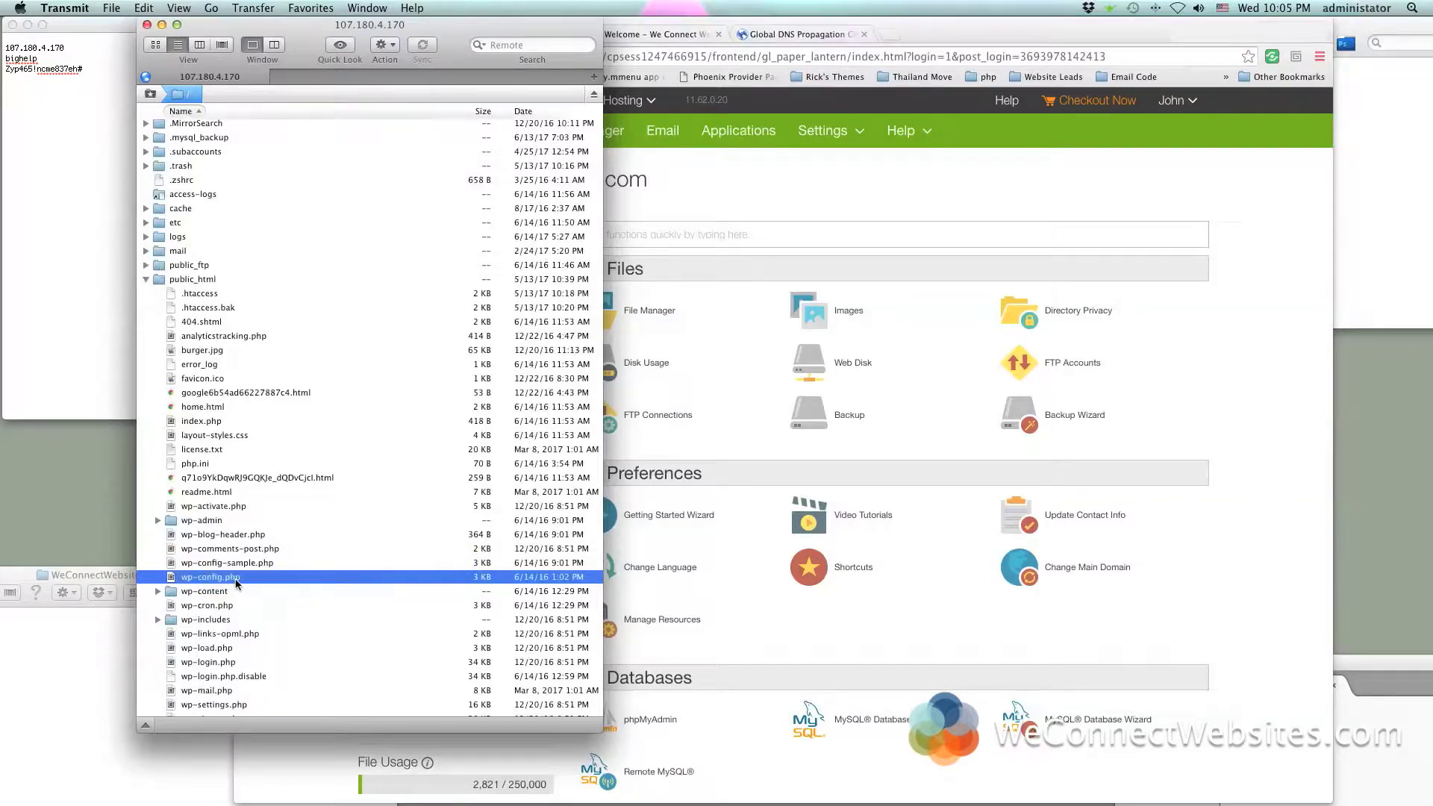
{"action": "right_click", "coordinate": [236, 585]}
{"action": "left_click", "coordinate": [269, 614]}
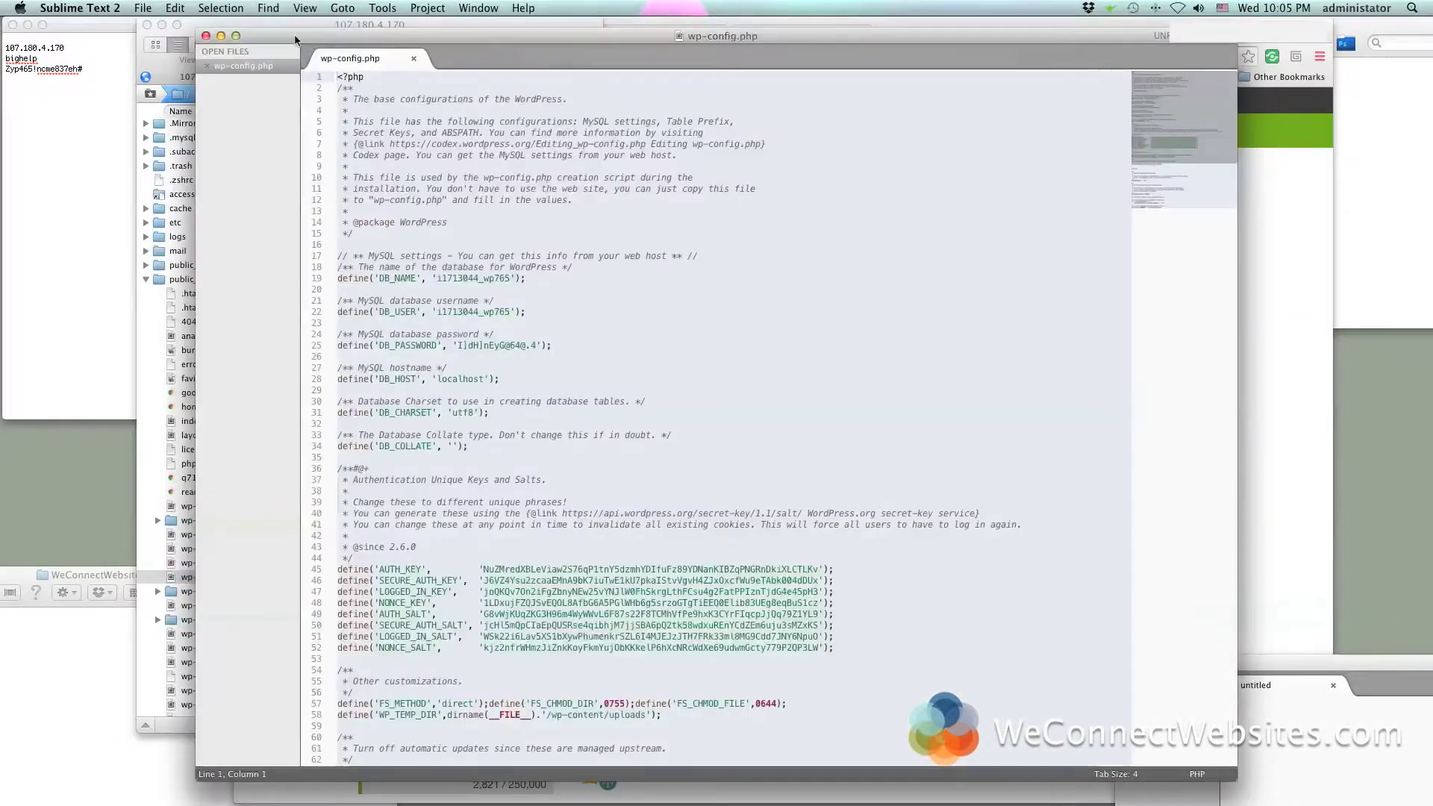
- Move the Sublime Text 2 wp-config.php window to the right edge and bring cPanel forward
{"action": "left_click_drag", "start_coordinate": [302, 62], "coordinate": [960, 76]}
{"action": "scroll", "coordinate": [1025, 246], "scroll_direction": "down", "scroll_amount": 10}
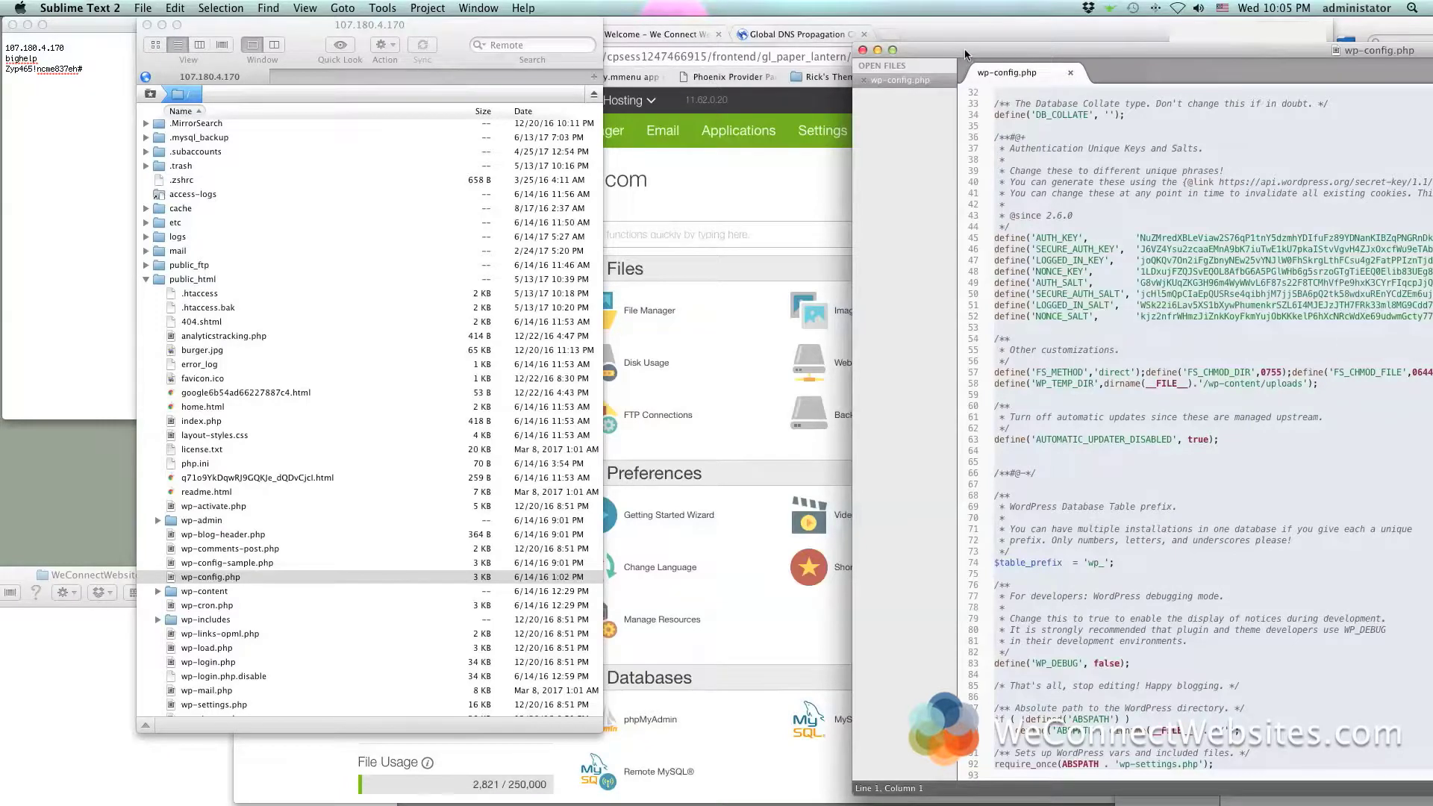
{"action": "left_click_drag", "start_coordinate": [965, 54], "coordinate": [1323, 296]}
{"action": "left_click", "coordinate": [1217, 189]}
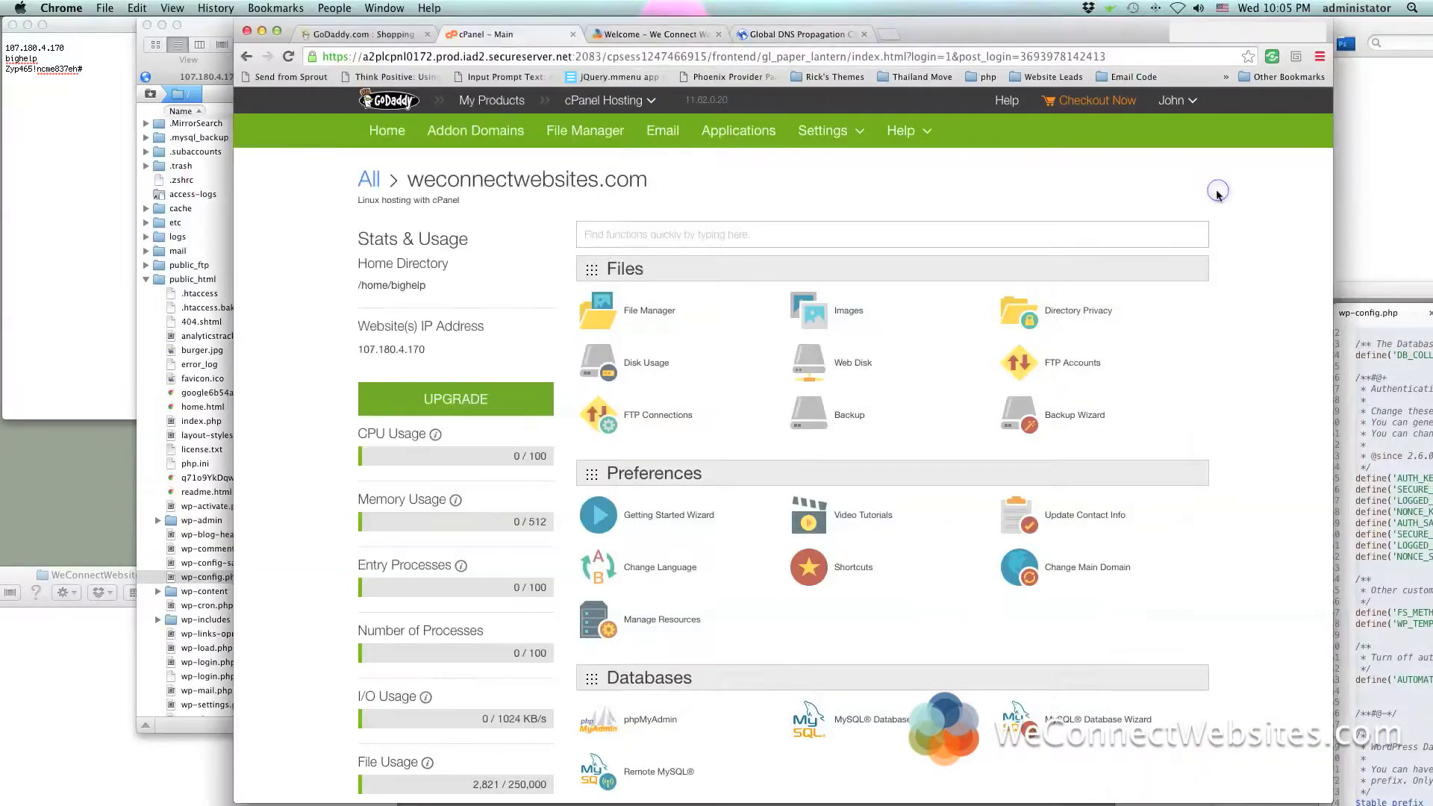
- Collapse public_html in Transmit and download it into the local WeConnectWebsites.com Desktop folder
{"action": "left_click", "coordinate": [132, 335]}
{"action": "left_click", "coordinate": [158, 442]}
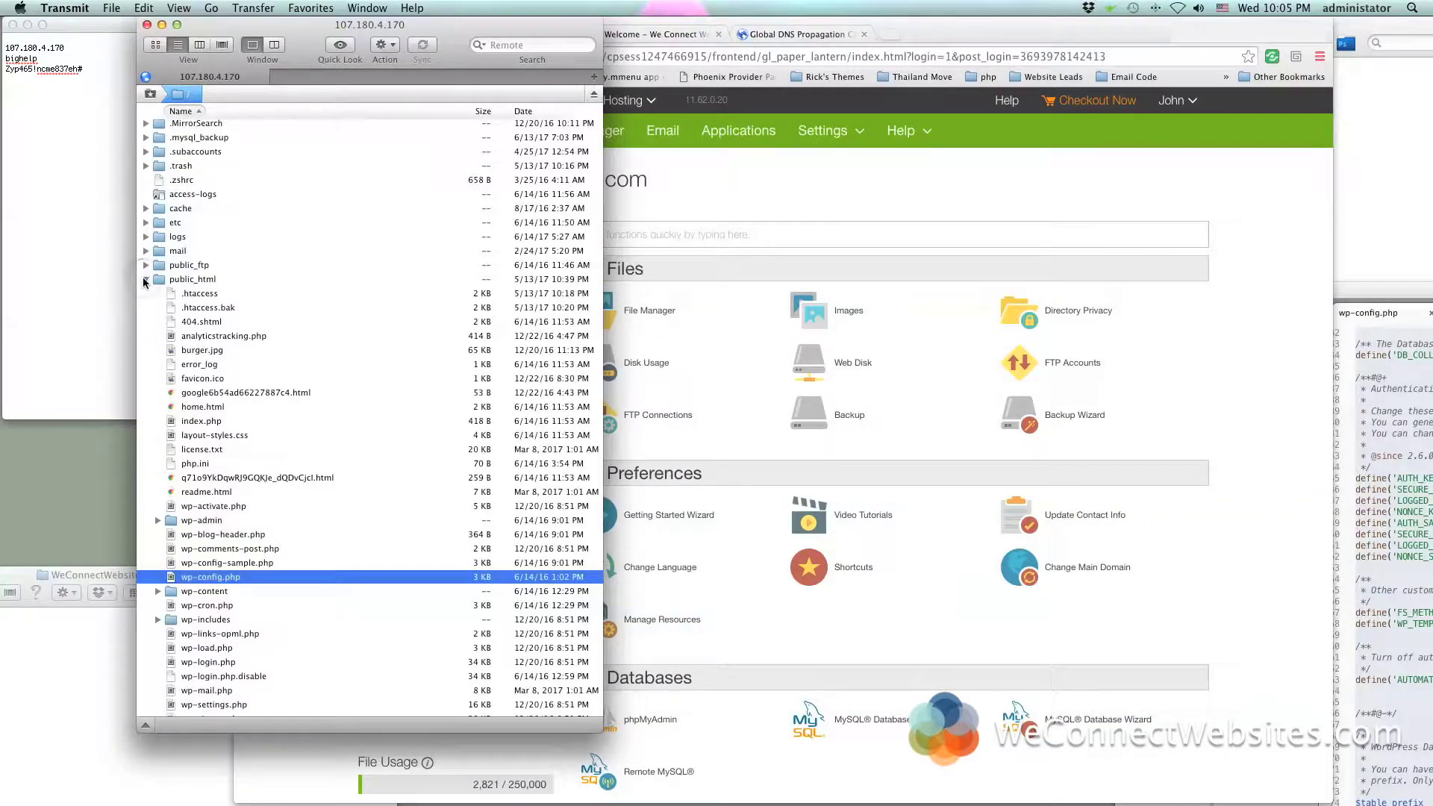
{"action": "left_click", "coordinate": [144, 280]}
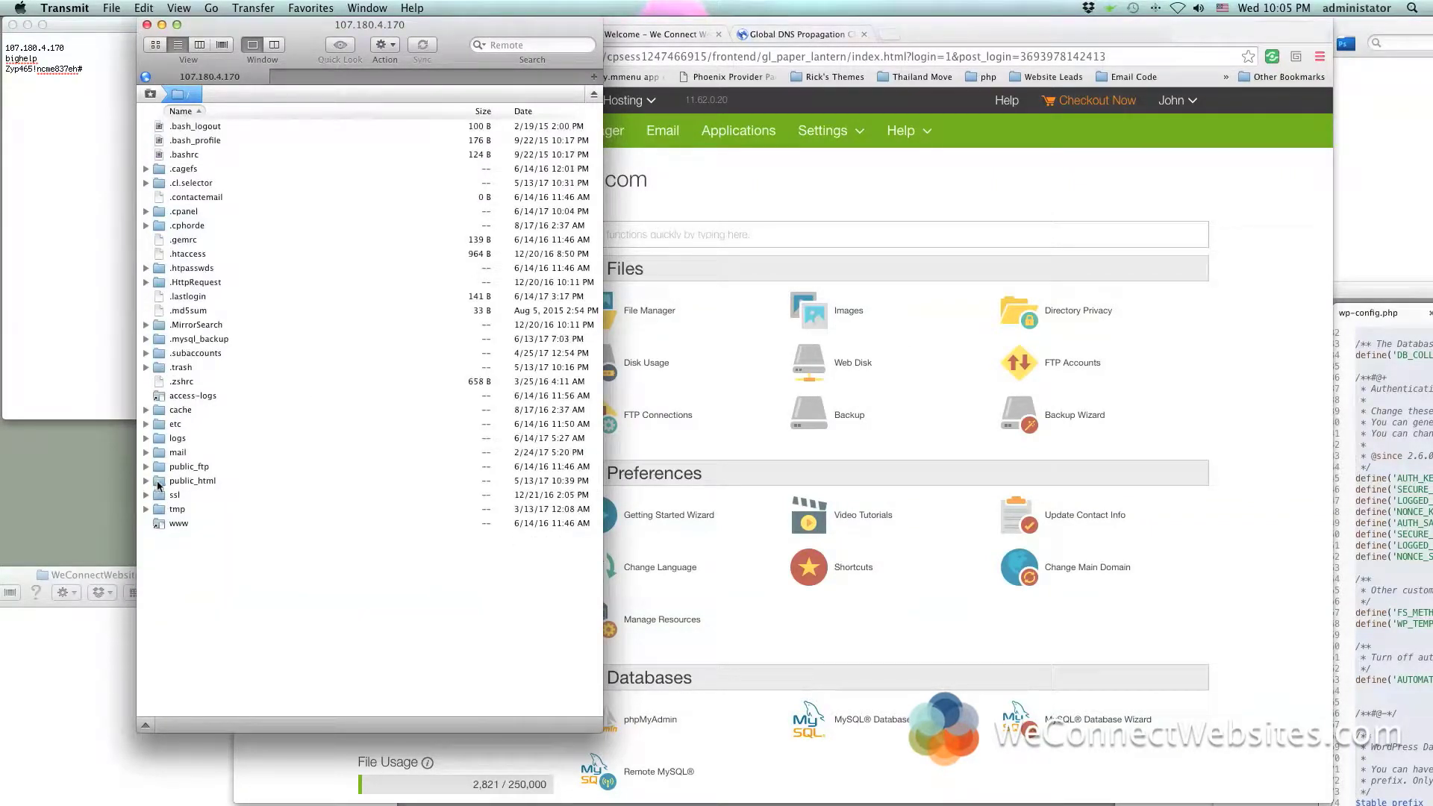
{"action": "left_click_drag", "start_coordinate": [158, 486], "coordinate": [97, 562]}
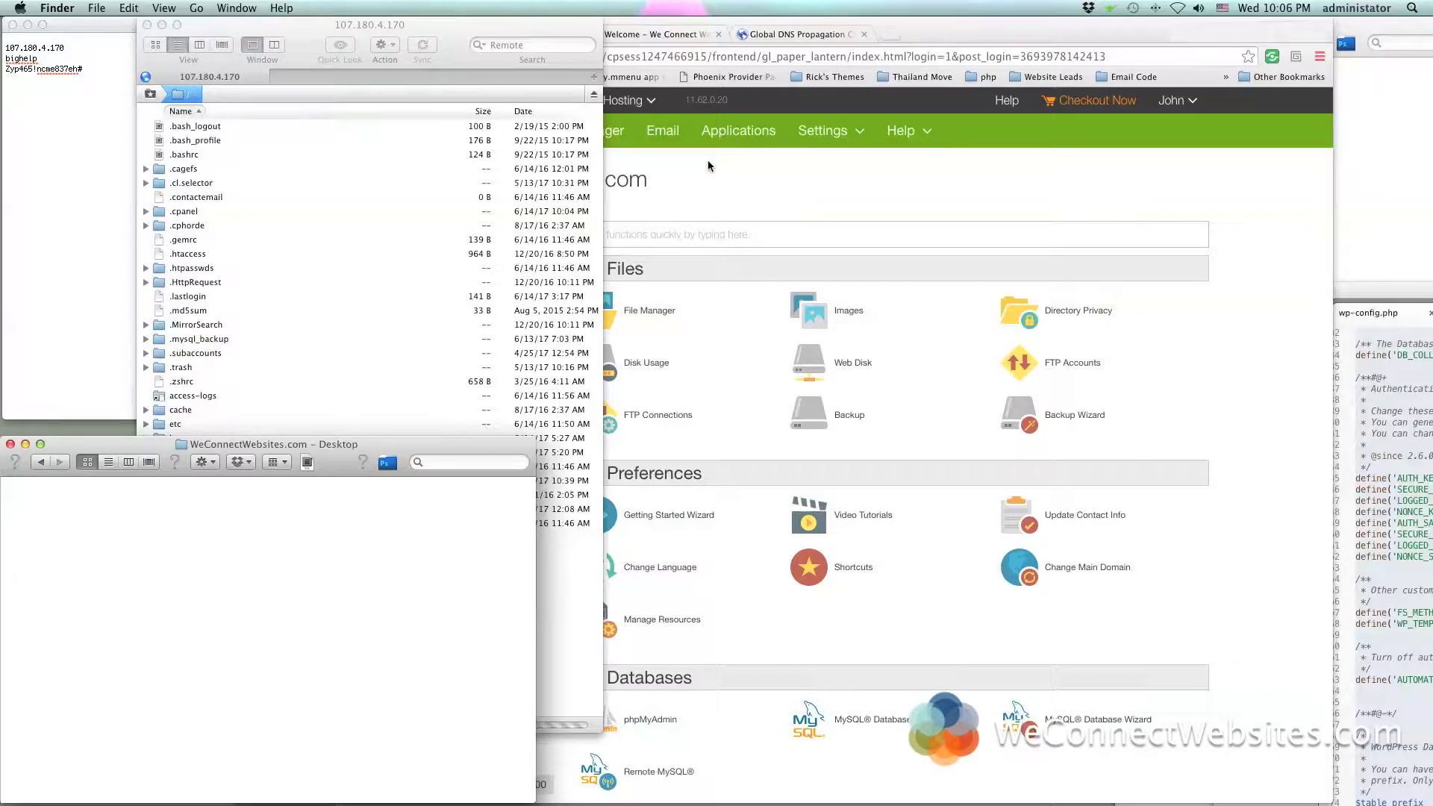
- From the cPanel Databases section, launch phpMyAdmin to list the i1713044_wp765 database
{"action": "left_click", "coordinate": [776, 203]}
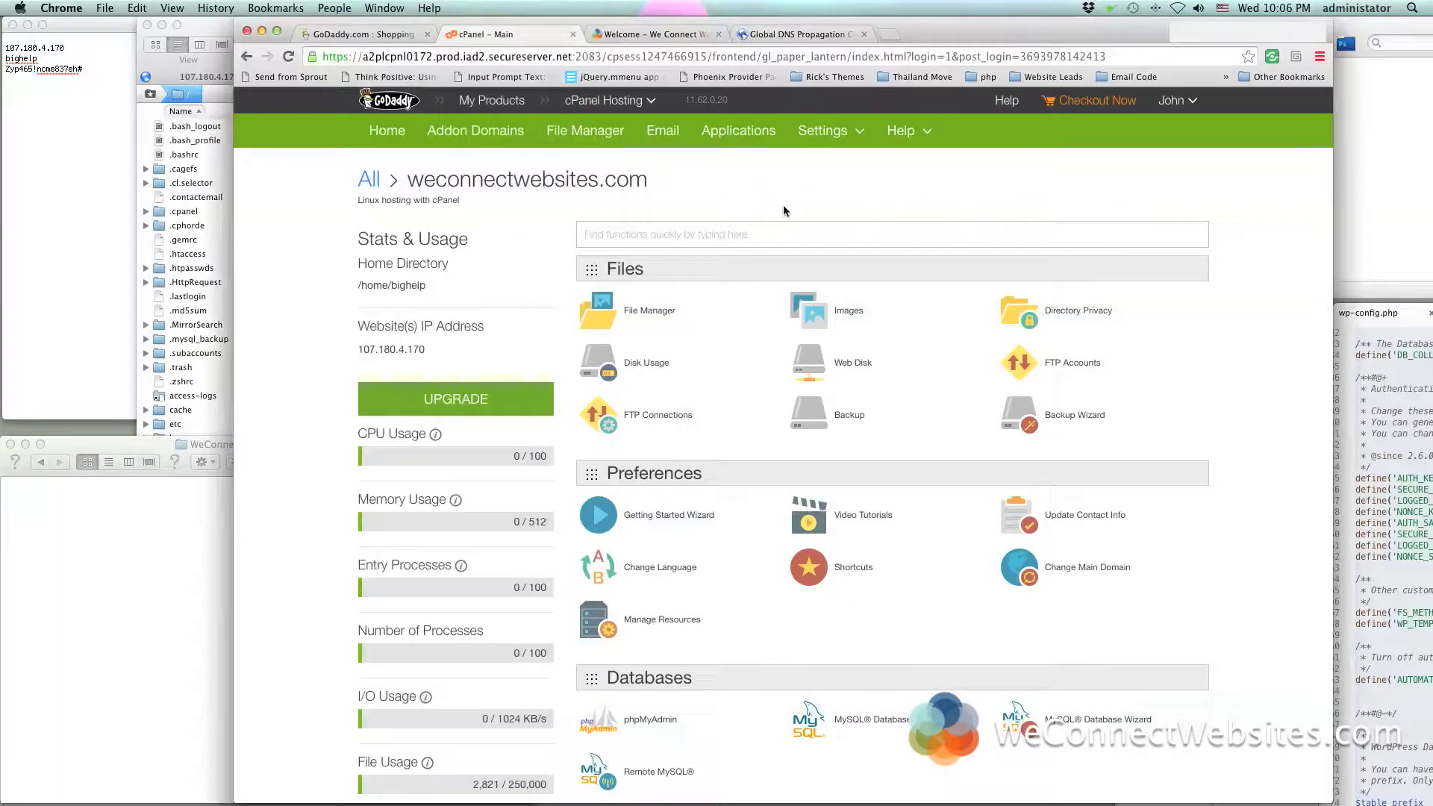
{"action": "scroll", "coordinate": [737, 500], "scroll_direction": "down", "scroll_amount": 2}
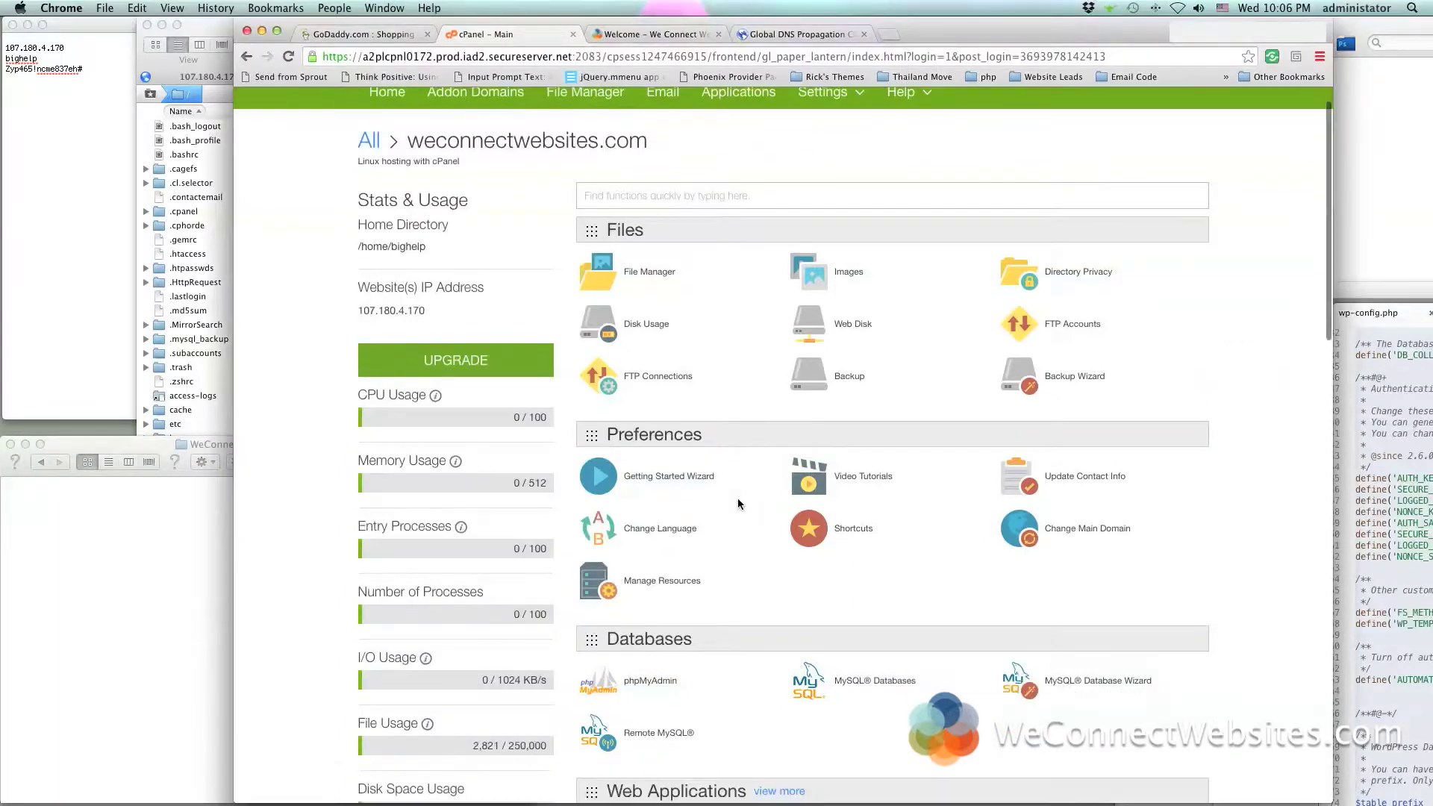
{"action": "scroll", "coordinate": [738, 500], "scroll_direction": "down", "scroll_amount": 5}
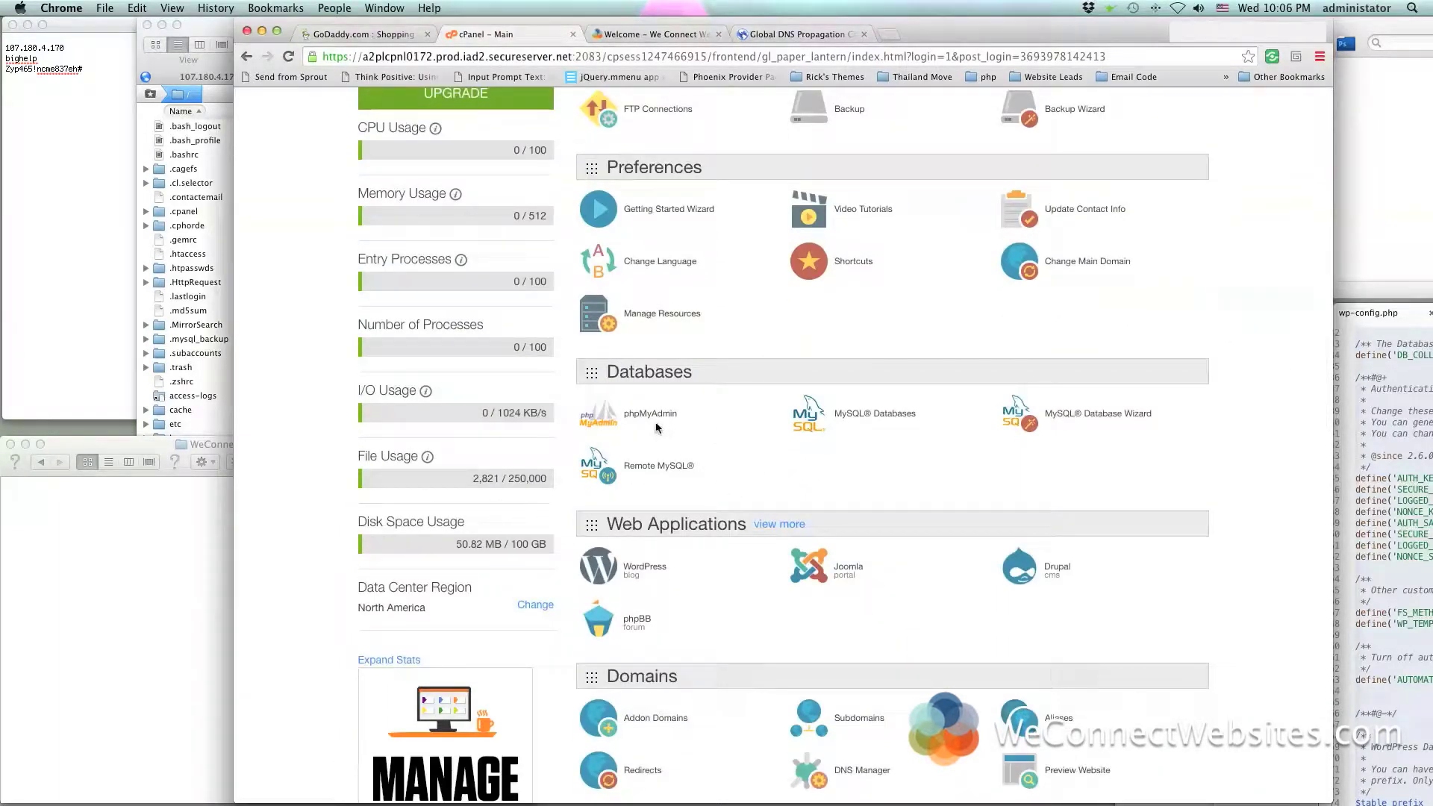
{"action": "scroll", "coordinate": [655, 425], "scroll_direction": "up", "scroll_amount": 2}
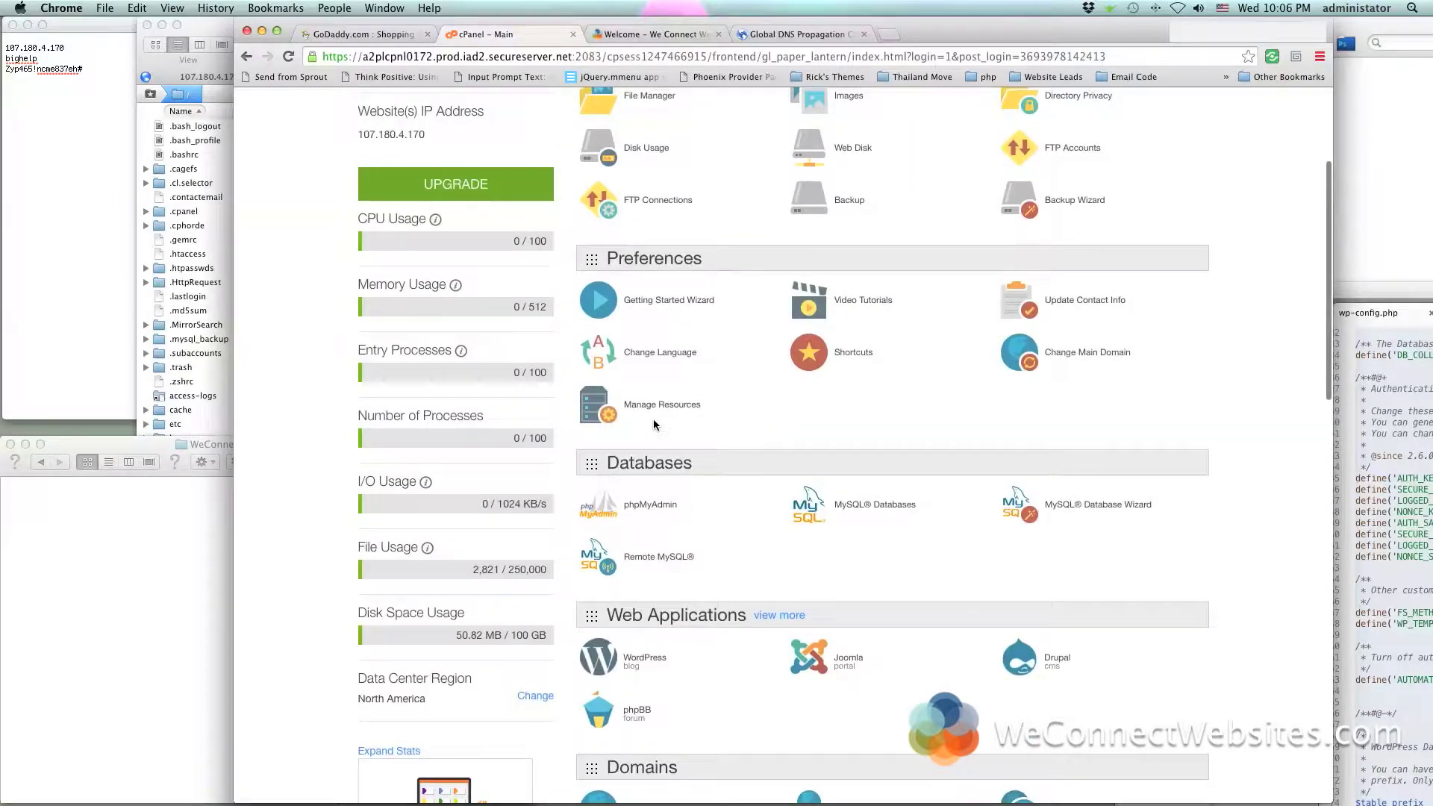
{"action": "left_click", "coordinate": [207, 30]}
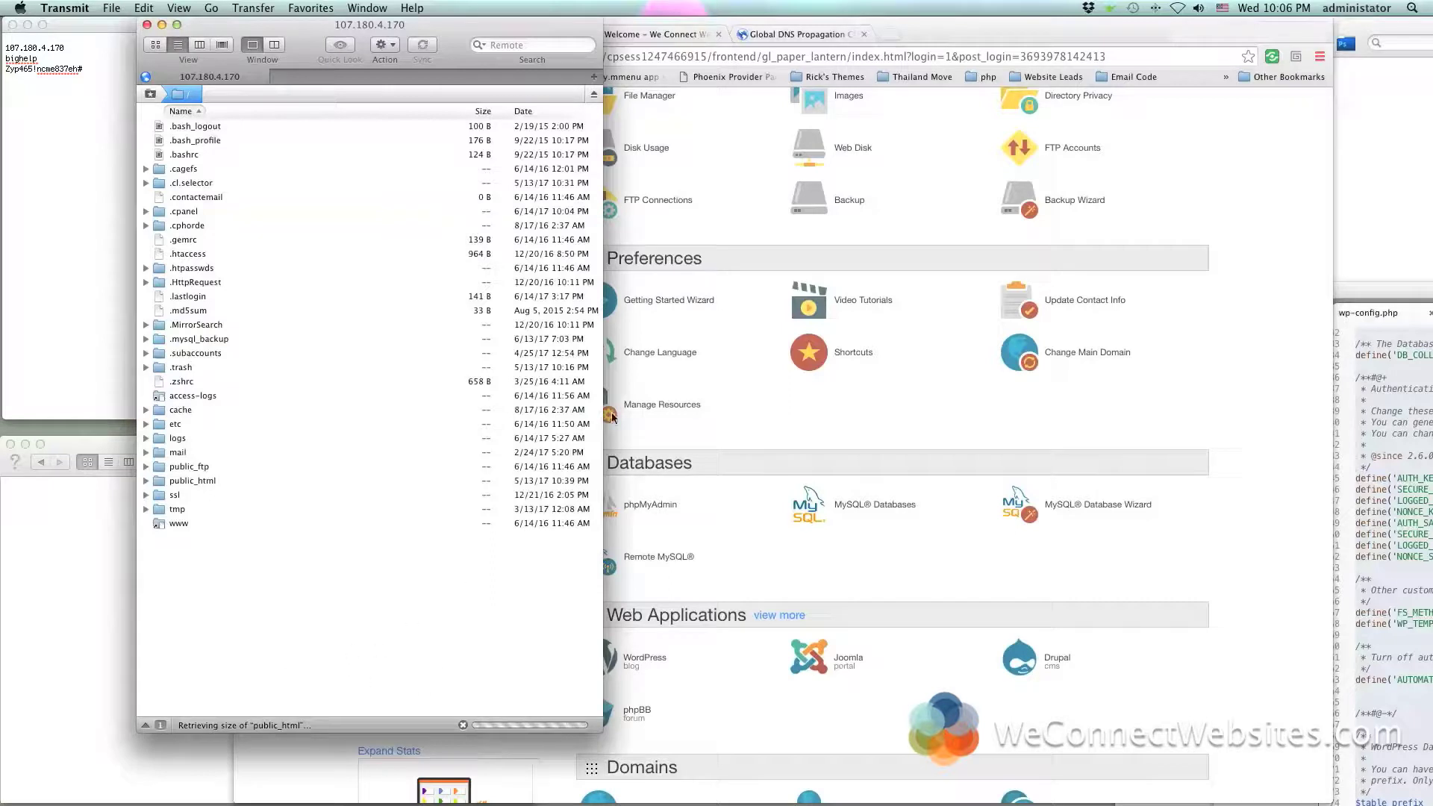
{"action": "left_click", "coordinate": [1175, 404]}
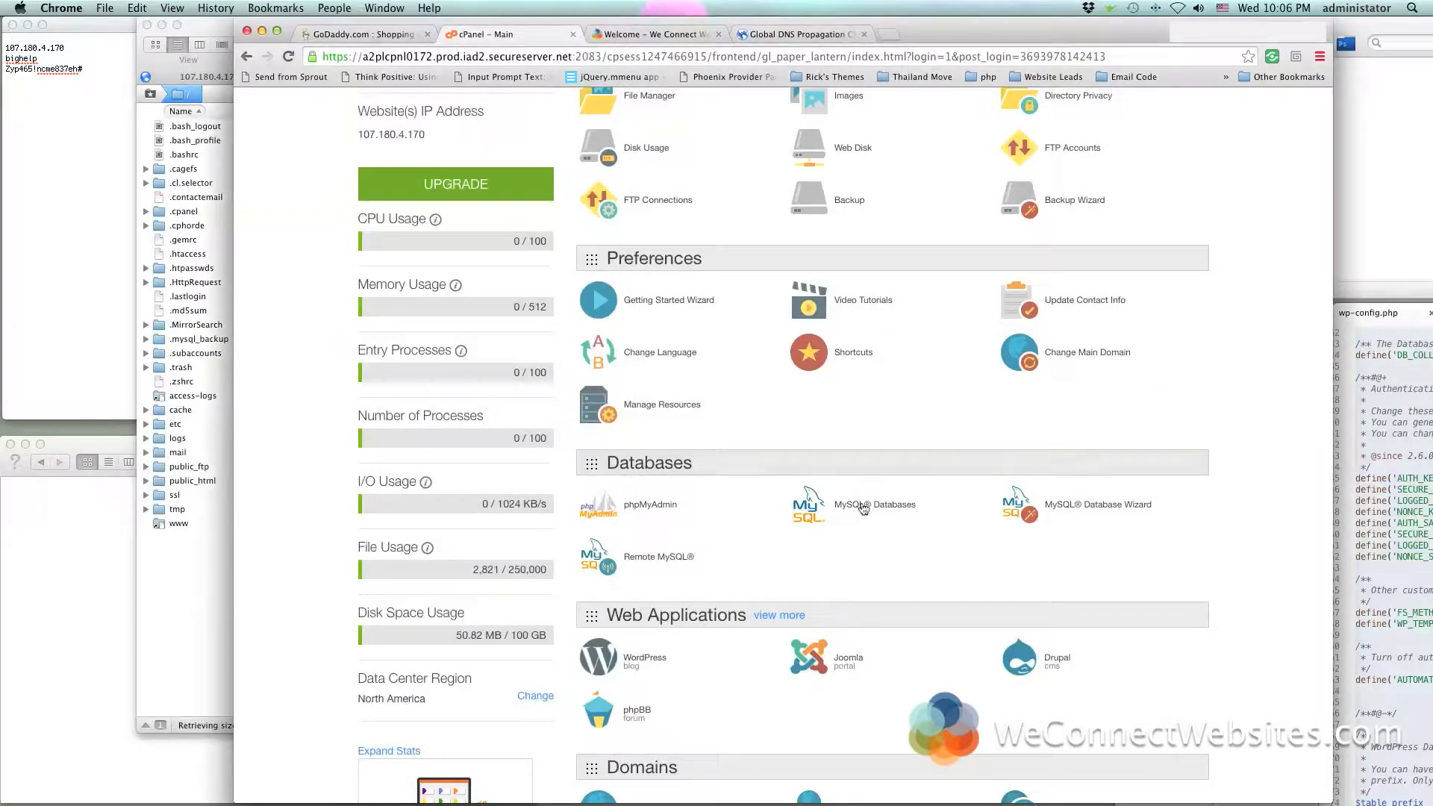
{"action": "left_click", "coordinate": [665, 506]}
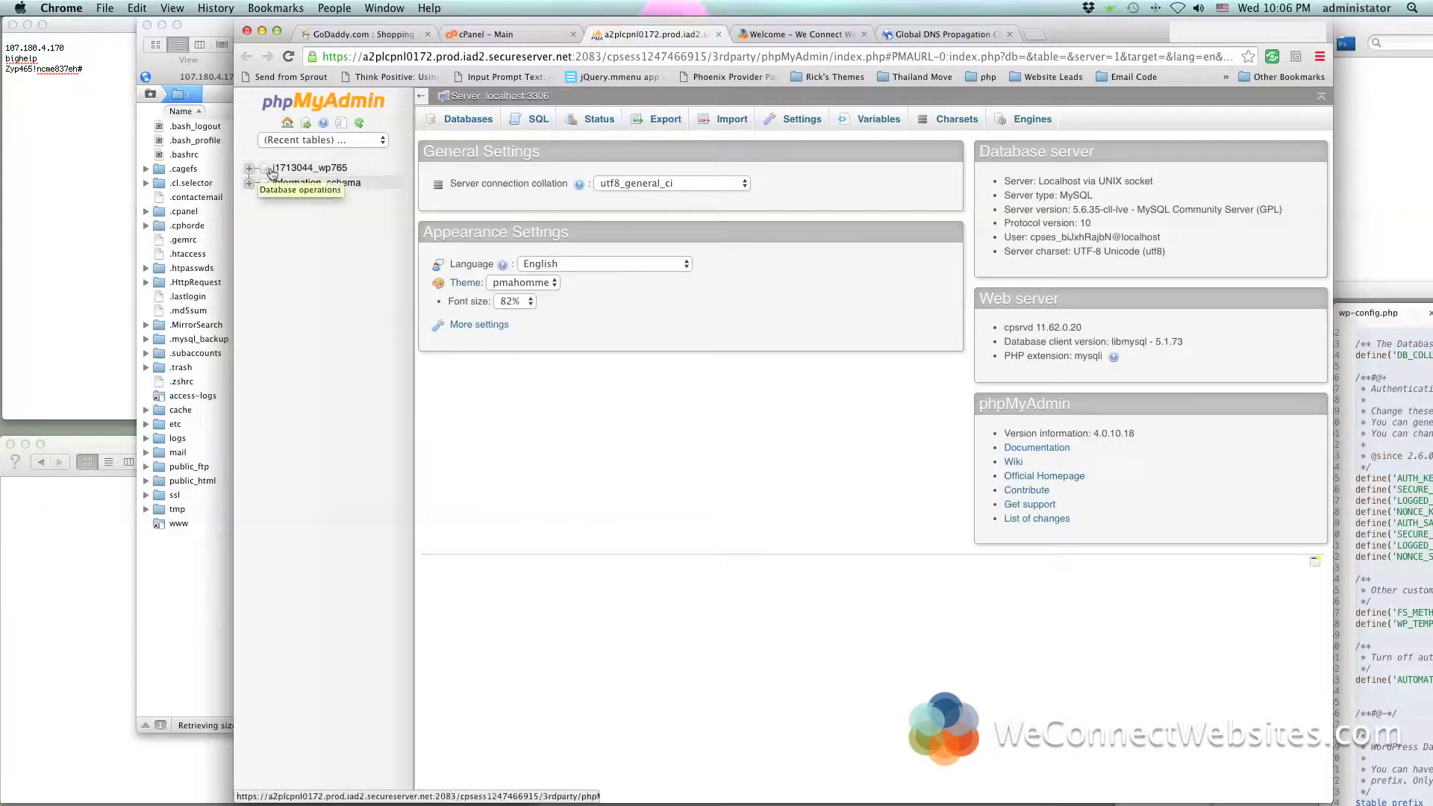
- Select all 12 tables of i1713044_wp765 and export them as i1713044_wp765.sql
{"action": "left_click", "coordinate": [271, 171]}
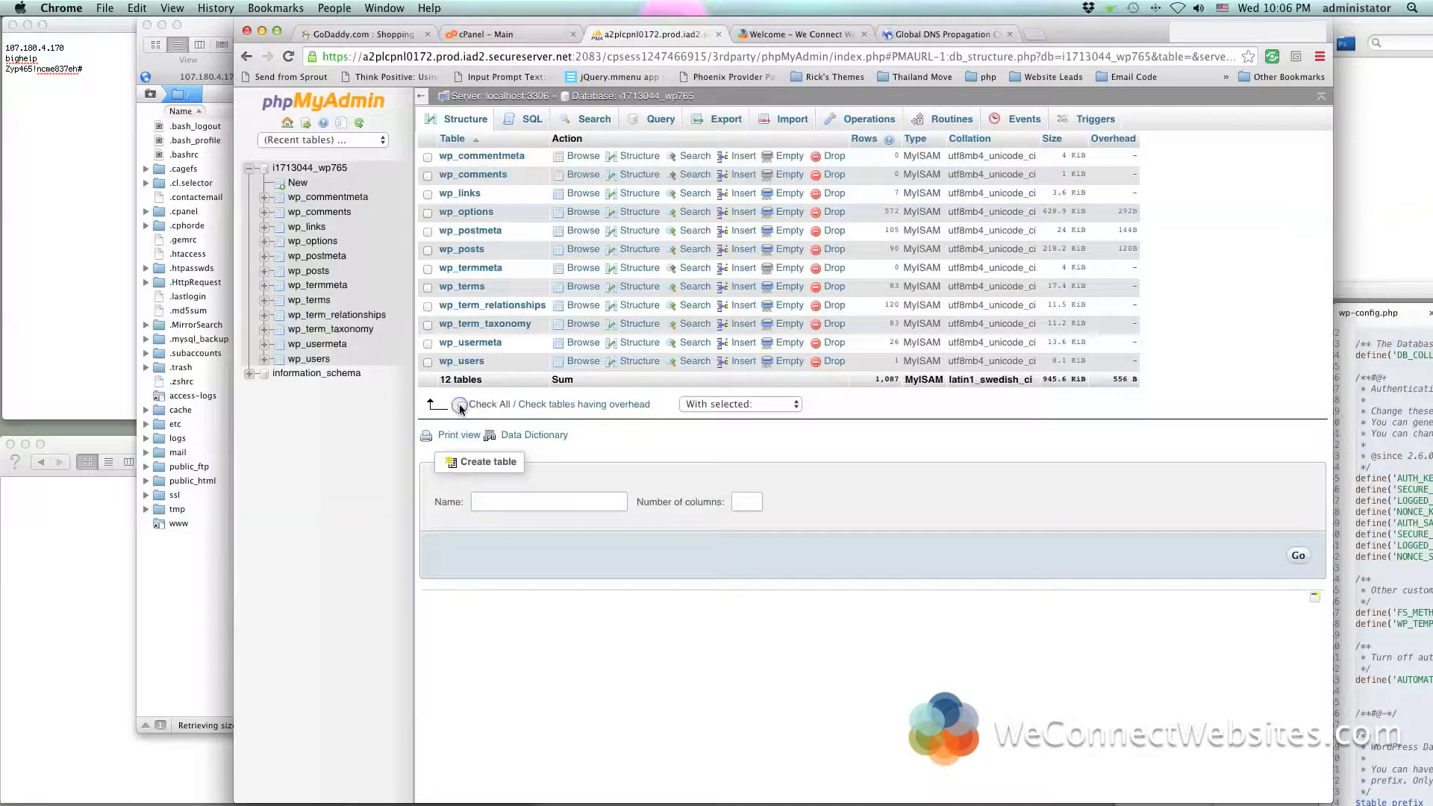
{"action": "left_click", "coordinate": [460, 404]}
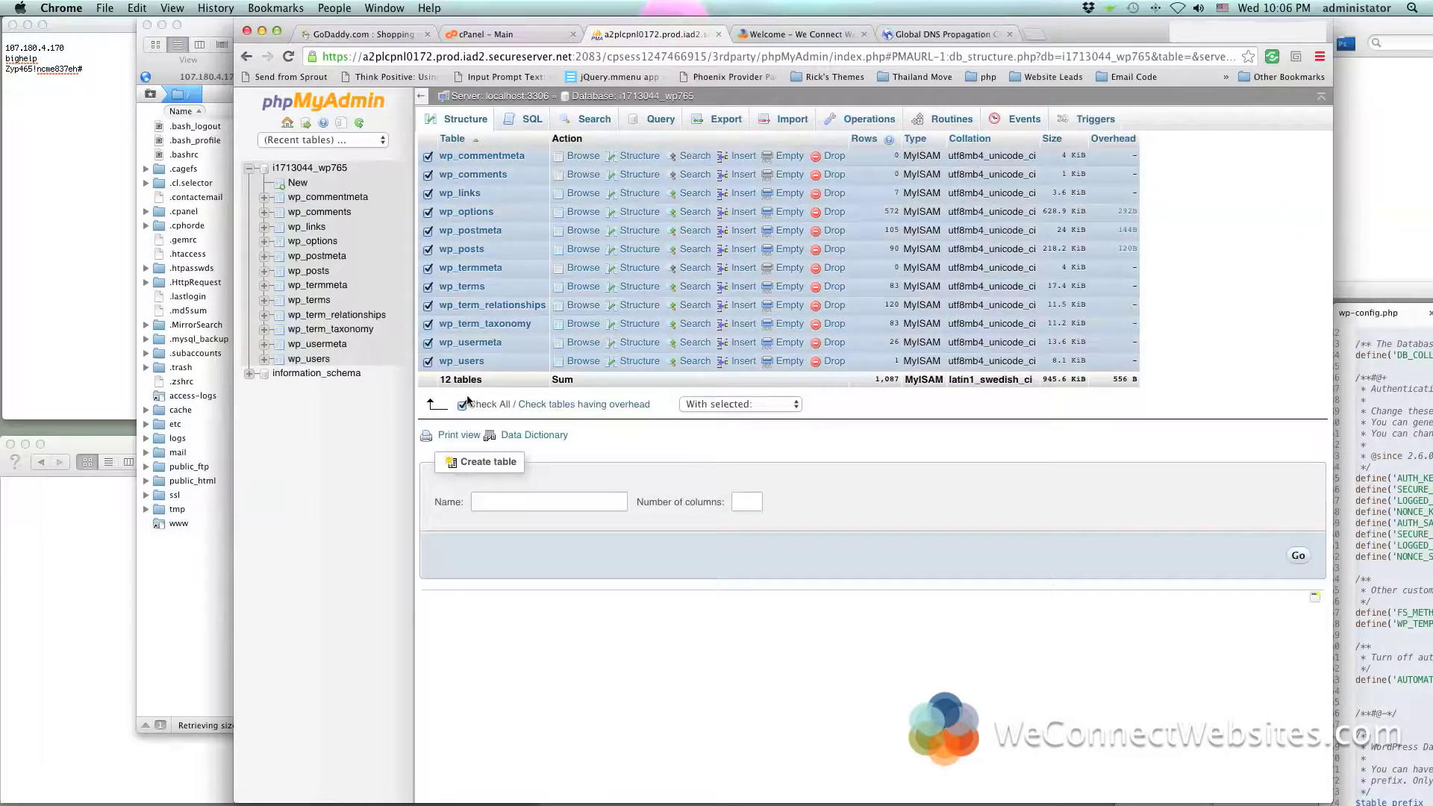
{"action": "left_click", "coordinate": [314, 169]}
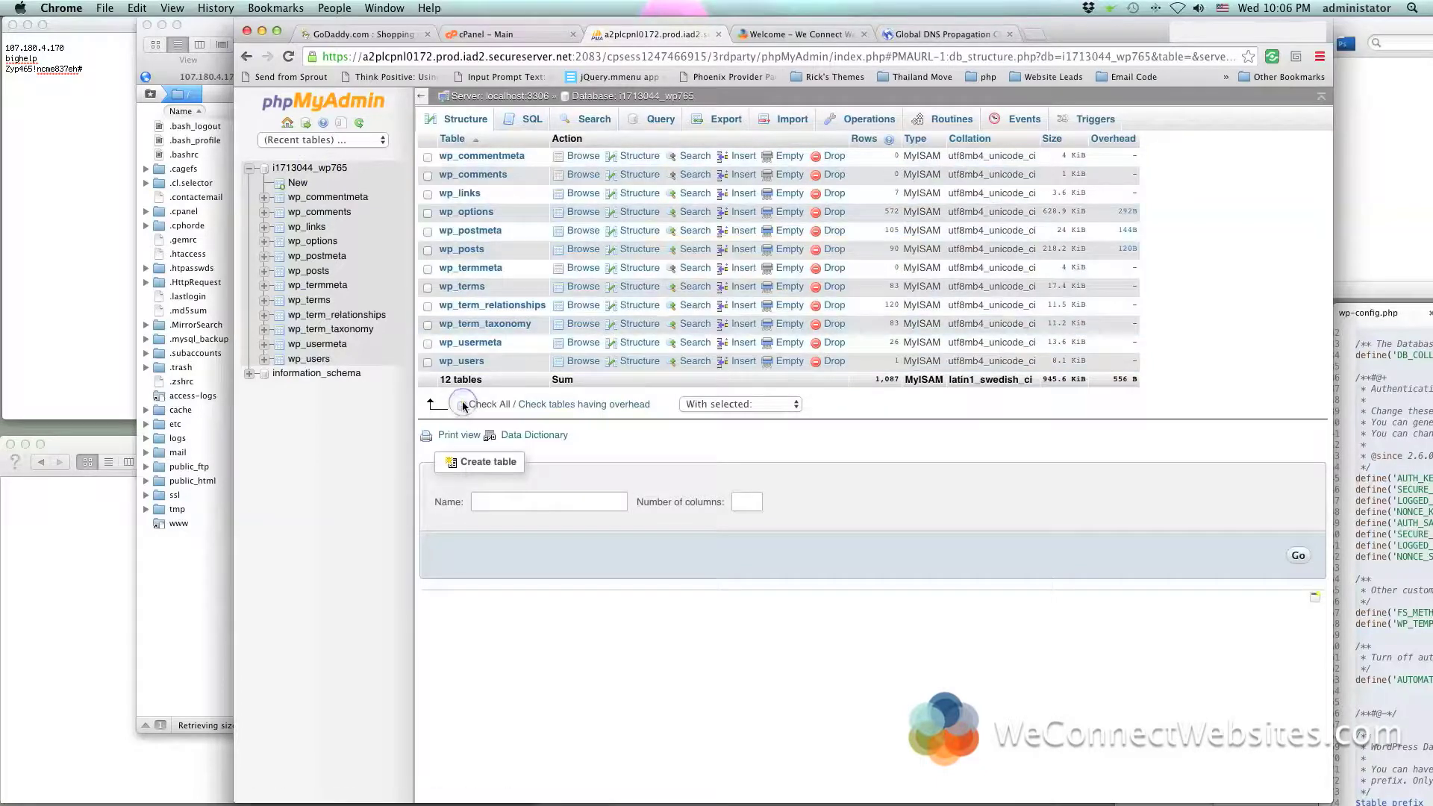
{"action": "left_click", "coordinate": [462, 405]}
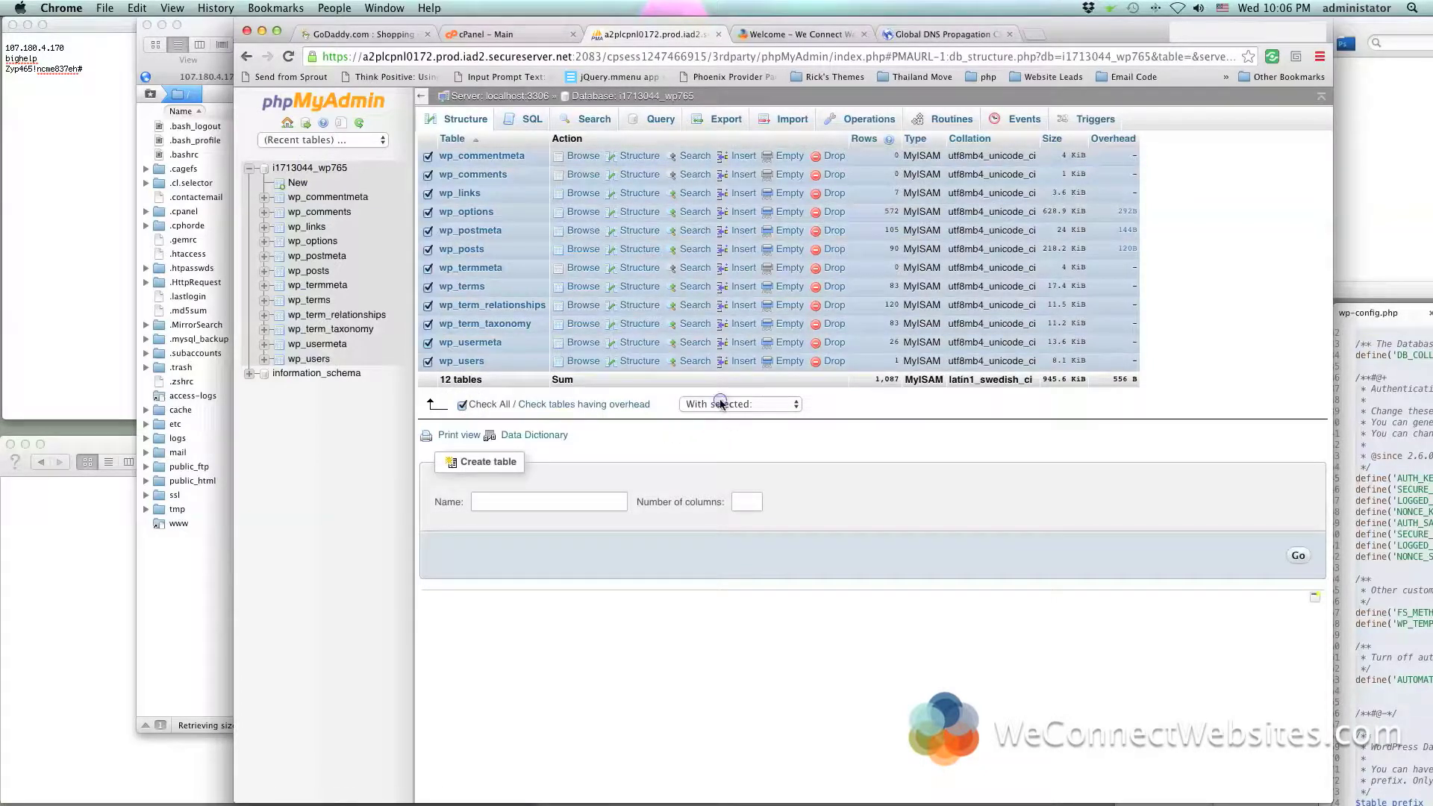
{"action": "left_click", "coordinate": [721, 404]}
{"action": "left_click", "coordinate": [713, 420]}
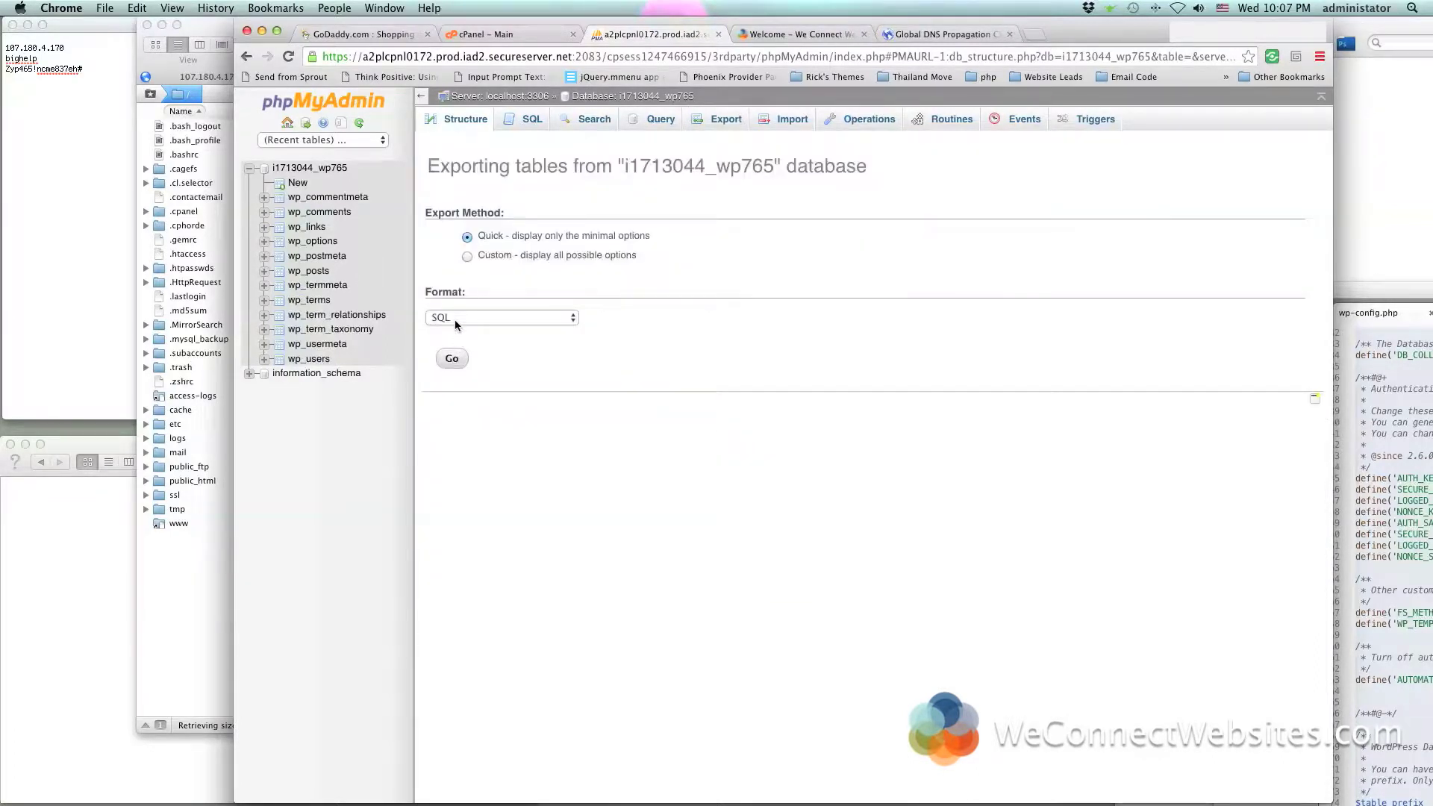
{"action": "left_click", "coordinate": [454, 358]}
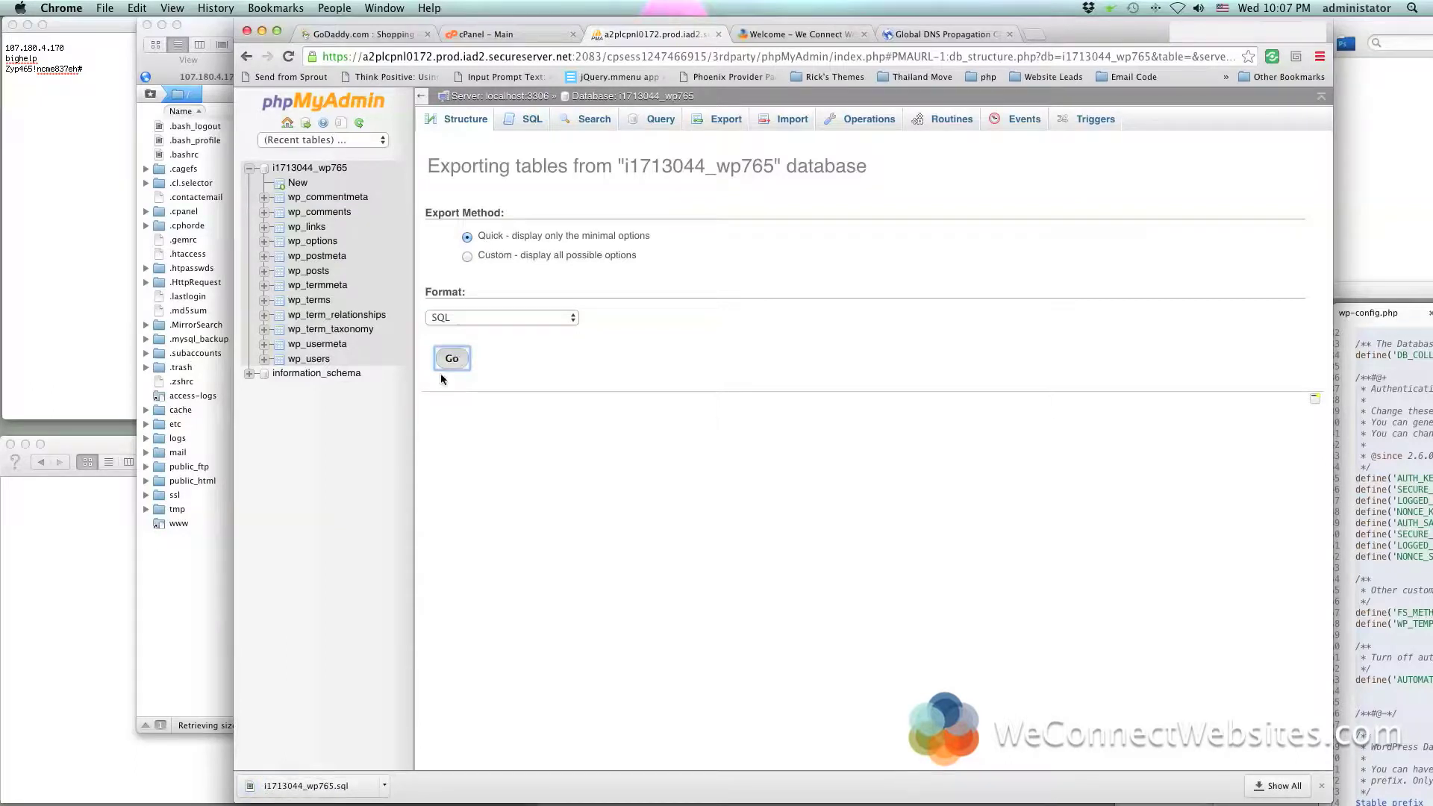
- Verify the downloaded i1713044_wp765.sql, dismiss the download bar, and close the phpMyAdmin tab
{"action": "left_click", "coordinate": [1393, 139]}
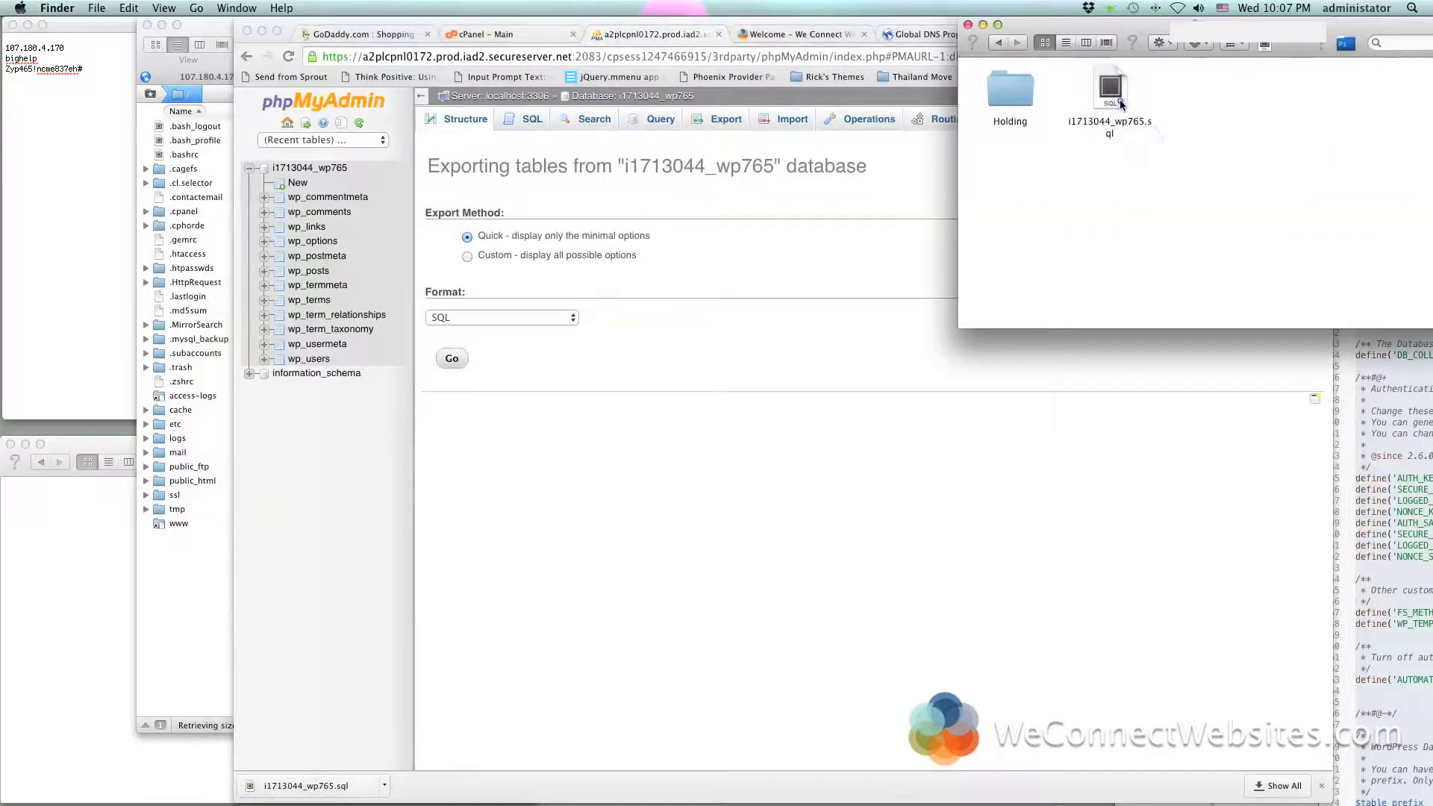
{"action": "left_click", "coordinate": [1264, 127]}
{"action": "left_click", "coordinate": [715, 289]}
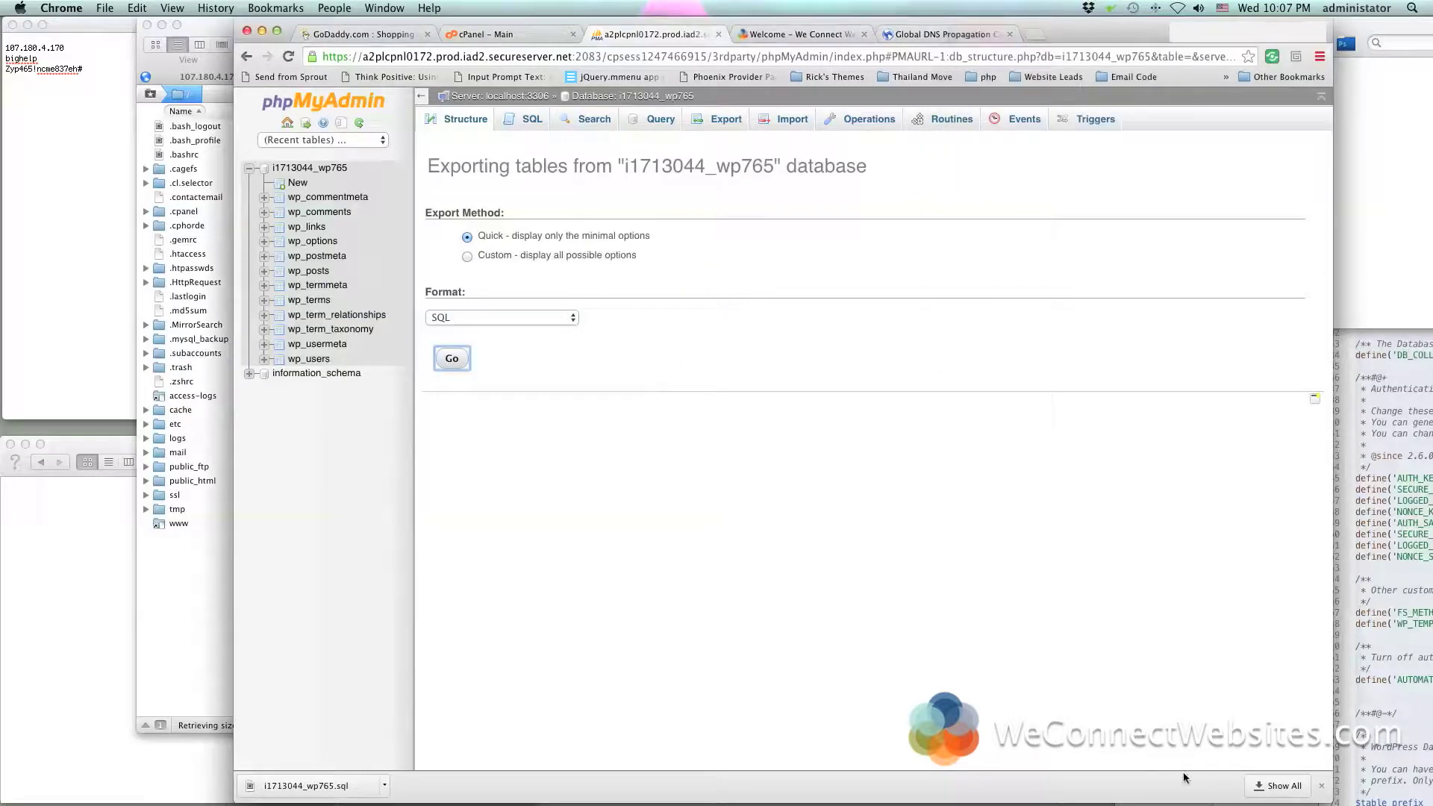
{"action": "left_click", "coordinate": [1319, 786]}
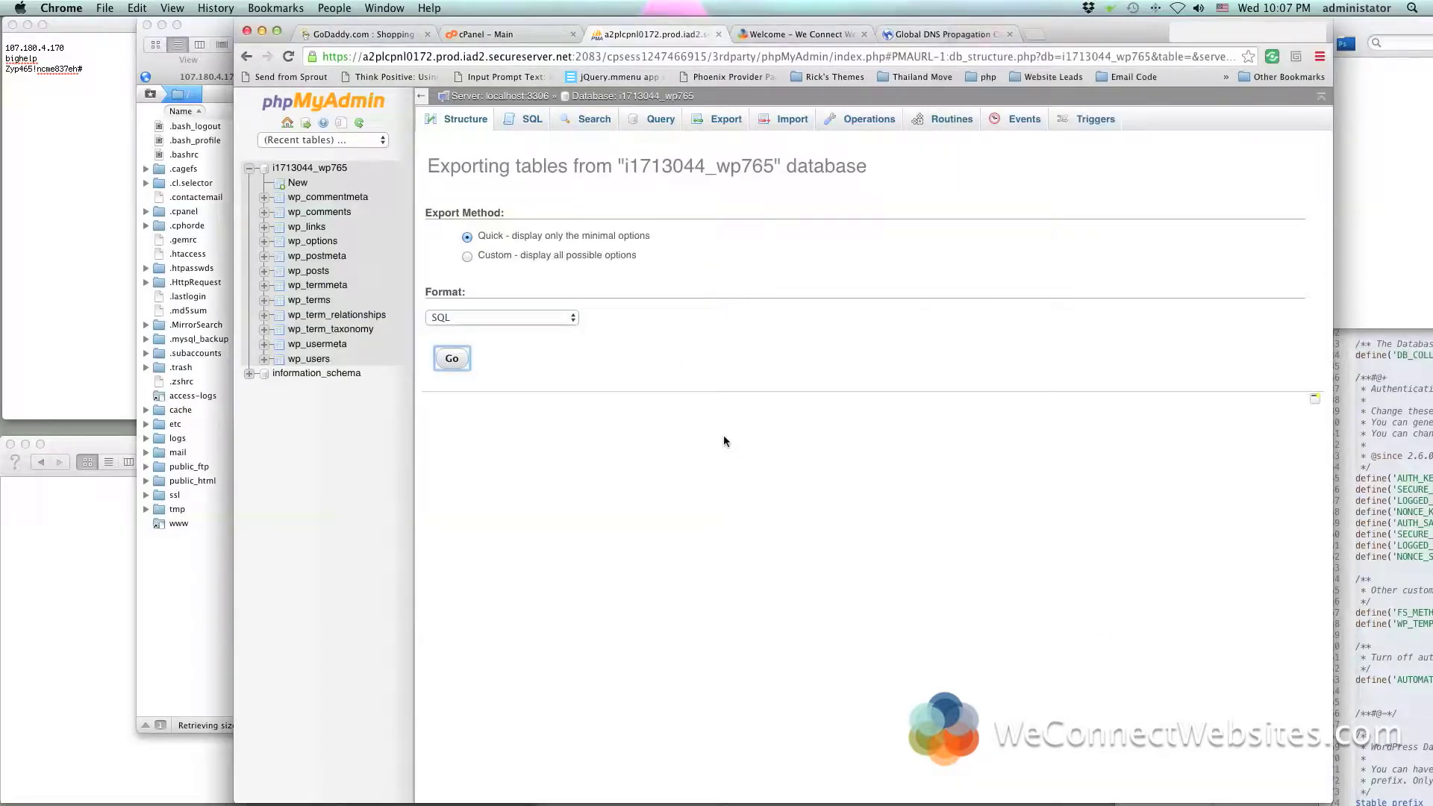
{"action": "left_click", "coordinate": [670, 343]}
{"action": "left_click", "coordinate": [720, 35]}
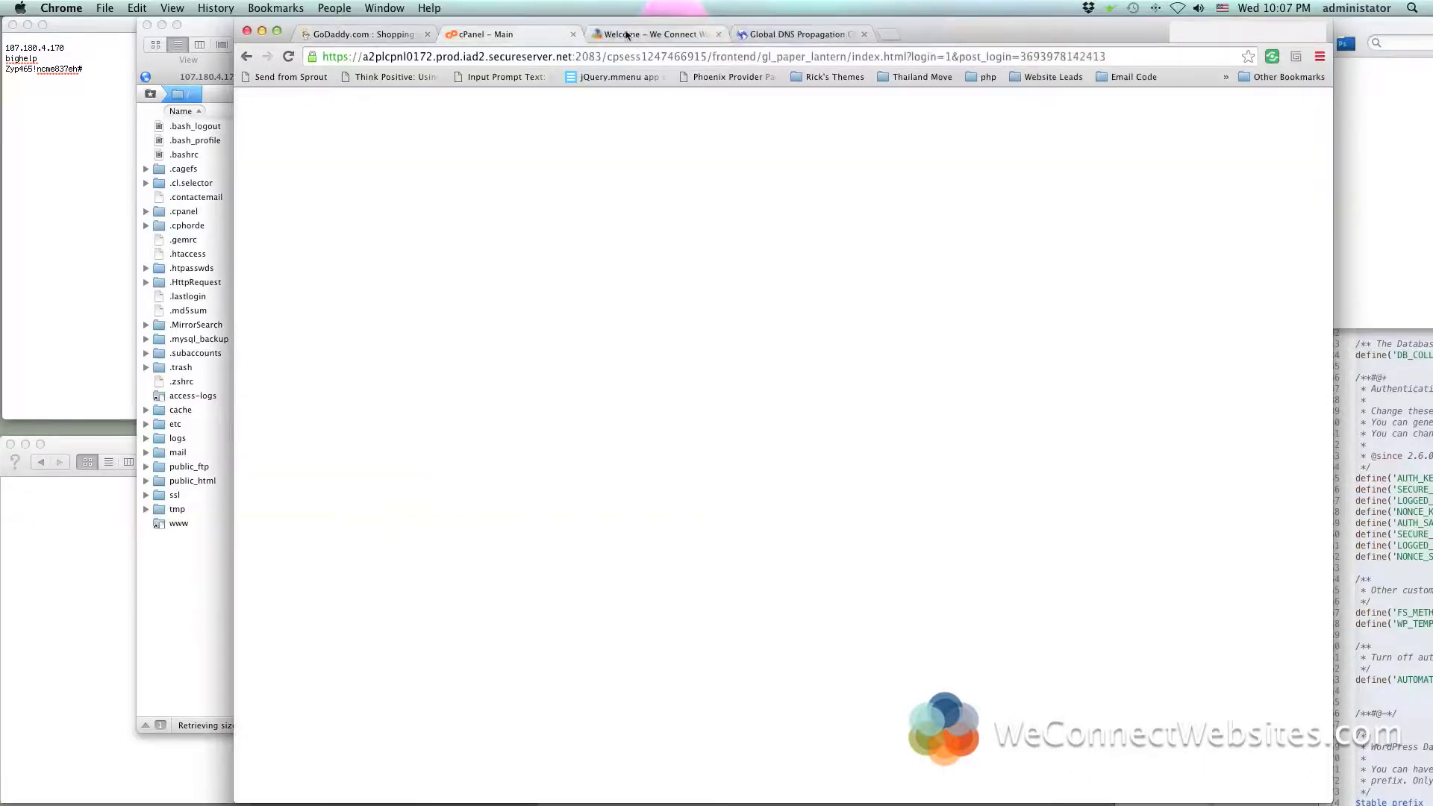
- Glance at the live site, shift the Transmit window left, and return to the cPanel home page
{"action": "left_click", "coordinate": [639, 35]}
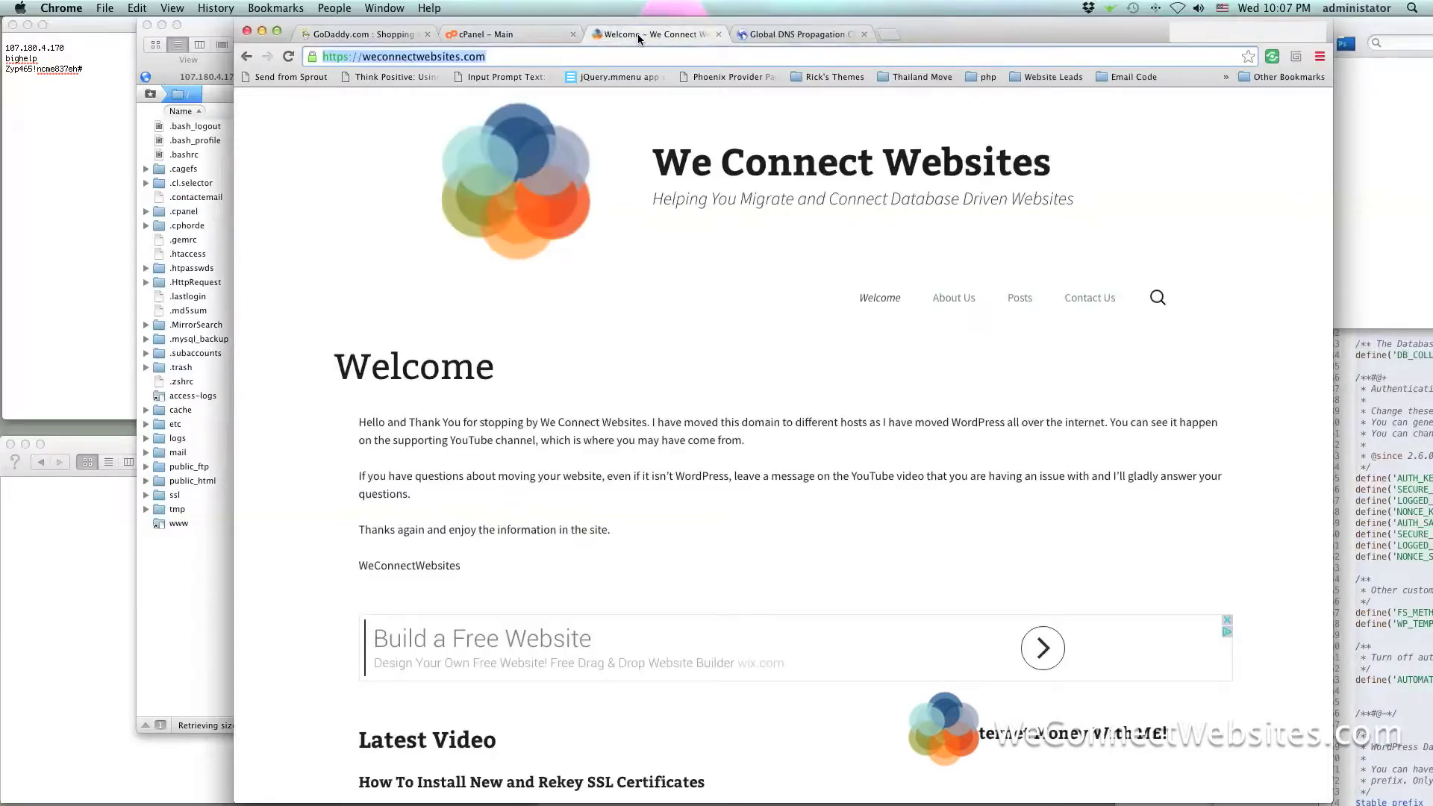
{"action": "left_click", "coordinate": [520, 34]}
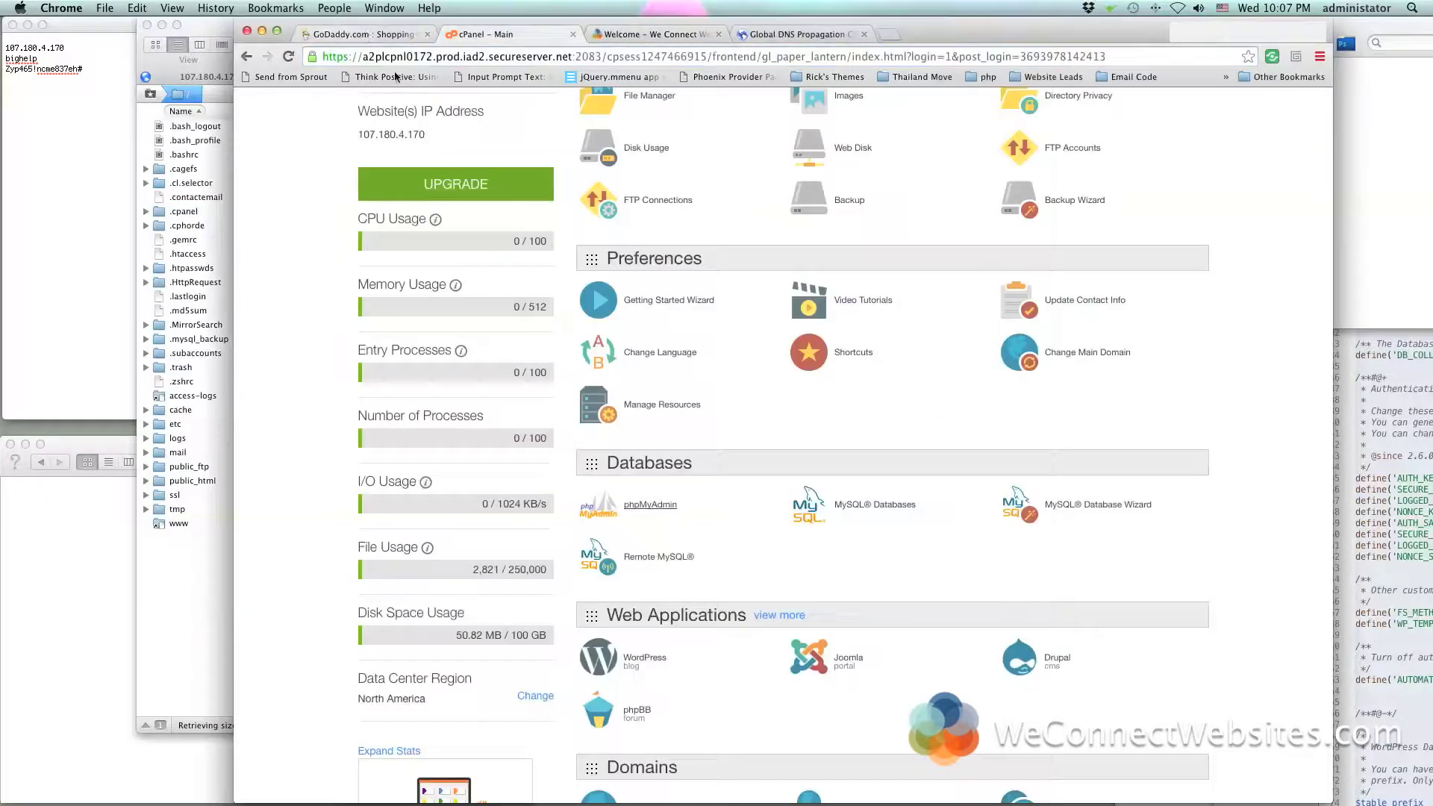
{"action": "left_click", "coordinate": [171, 651]}
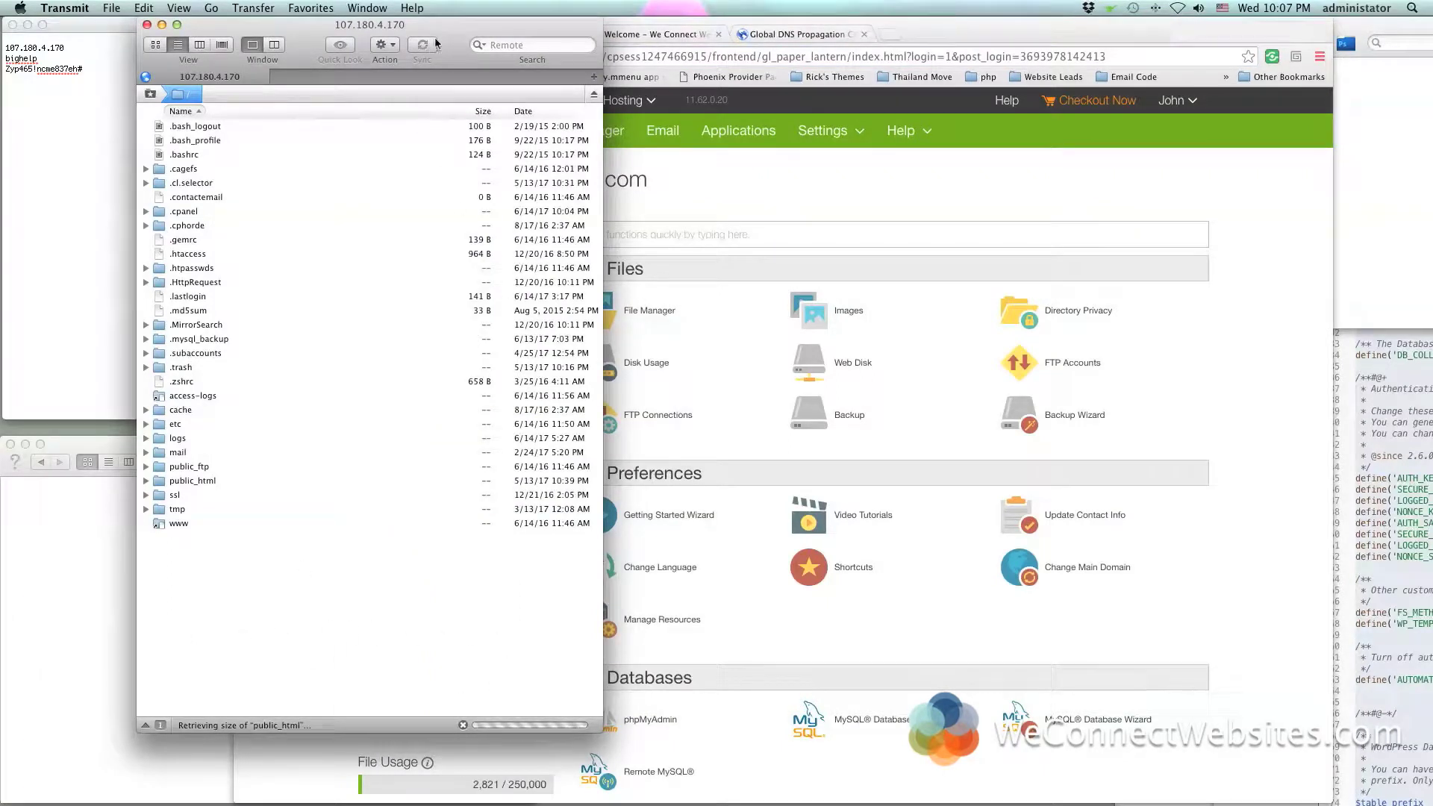
{"action": "left_click", "coordinate": [466, 25]}
{"action": "left_click_drag", "start_coordinate": [446, 30], "coordinate": [402, 30]}
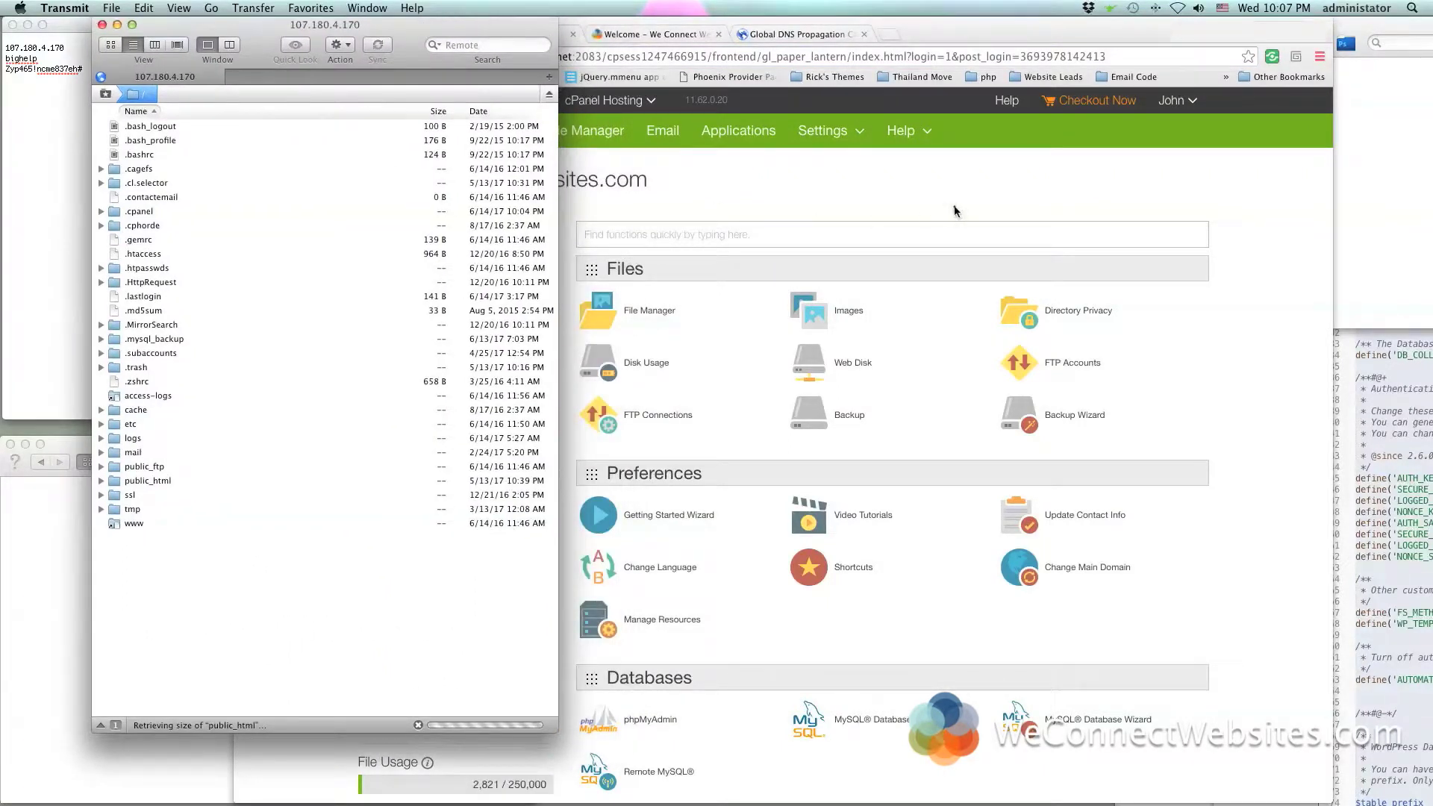
{"action": "left_click", "coordinate": [953, 211]}
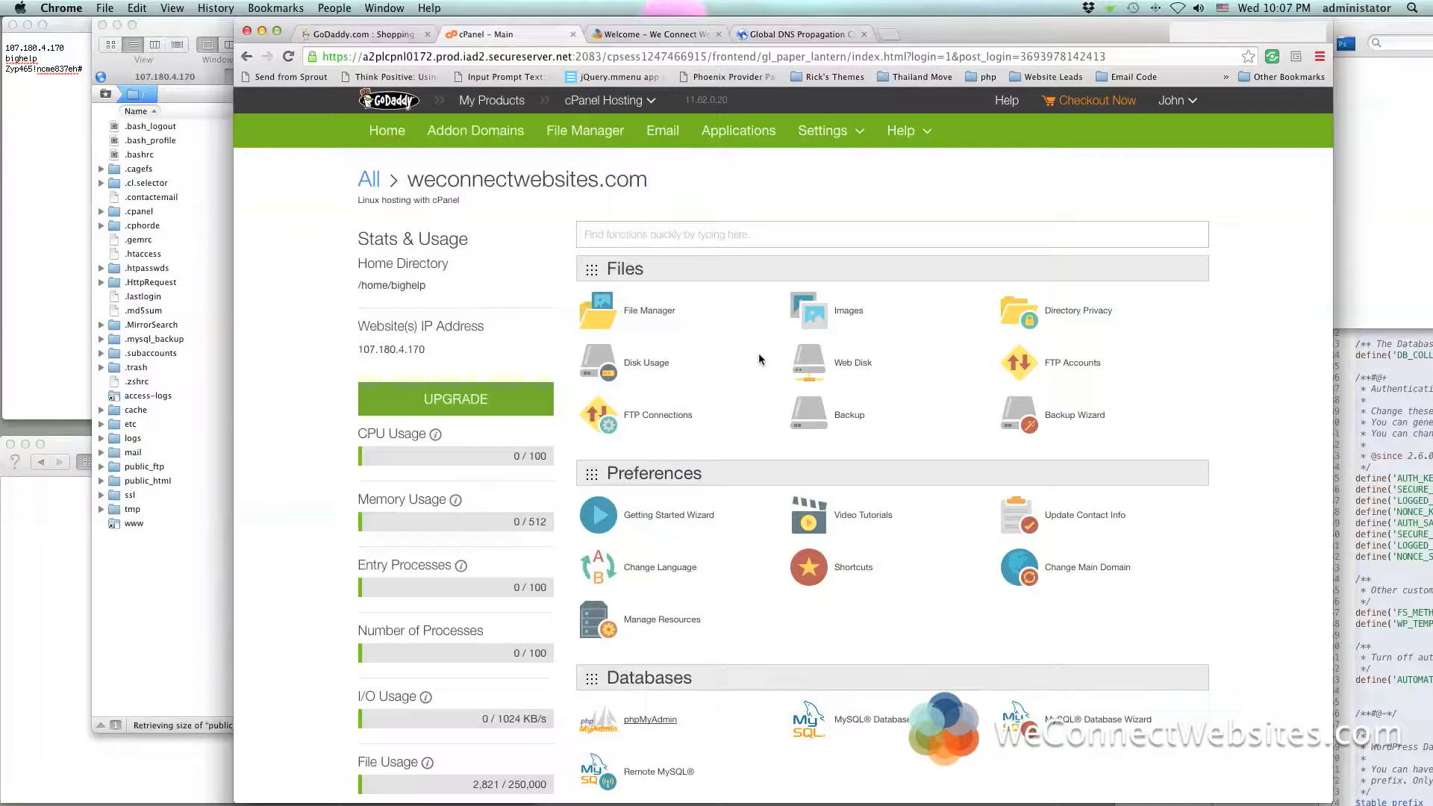
{"action": "scroll", "coordinate": [760, 360], "scroll_direction": "down", "scroll_amount": 1}
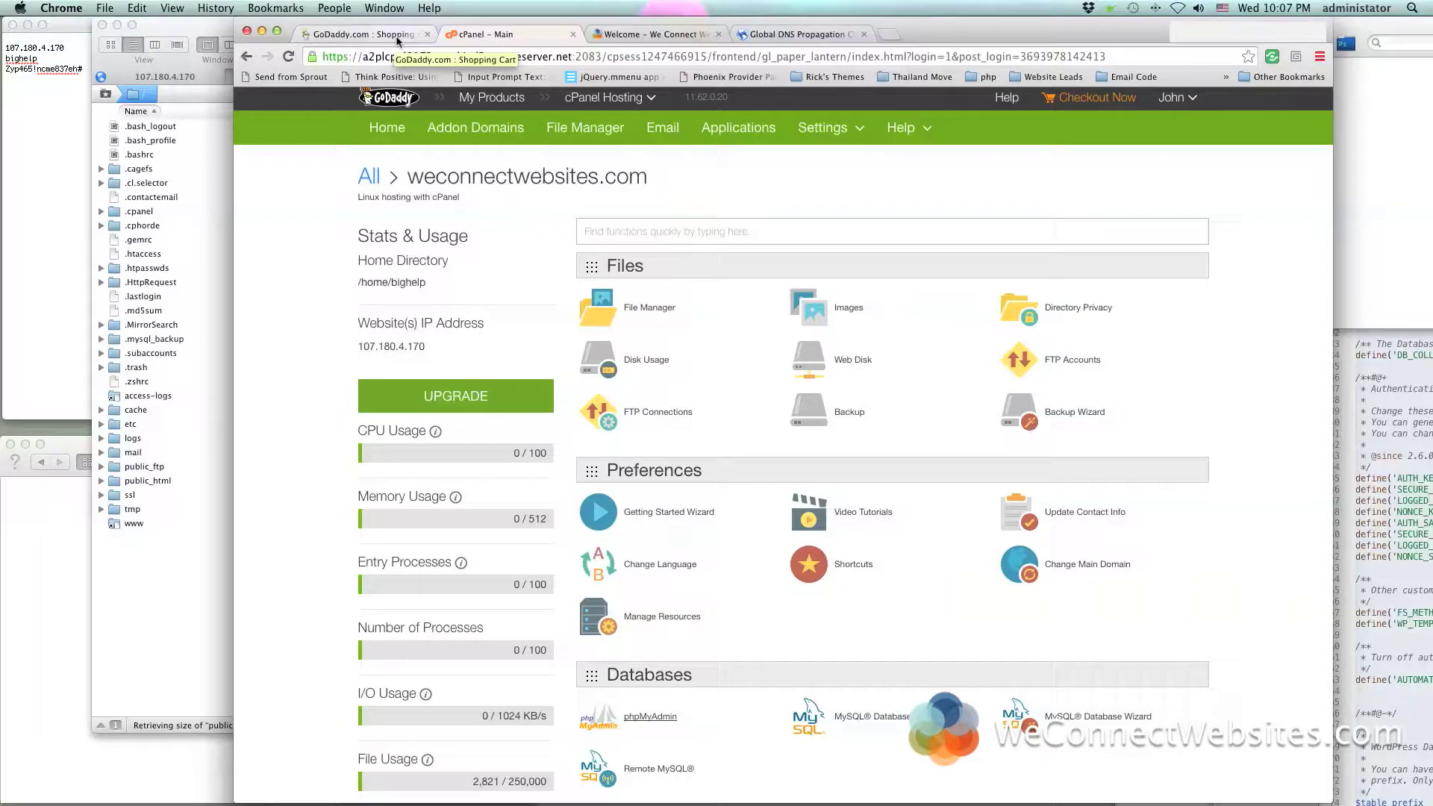
- Change the hosting account's primary domain to old.weconnectwebsites.com
{"action": "left_click", "coordinate": [1075, 571]}
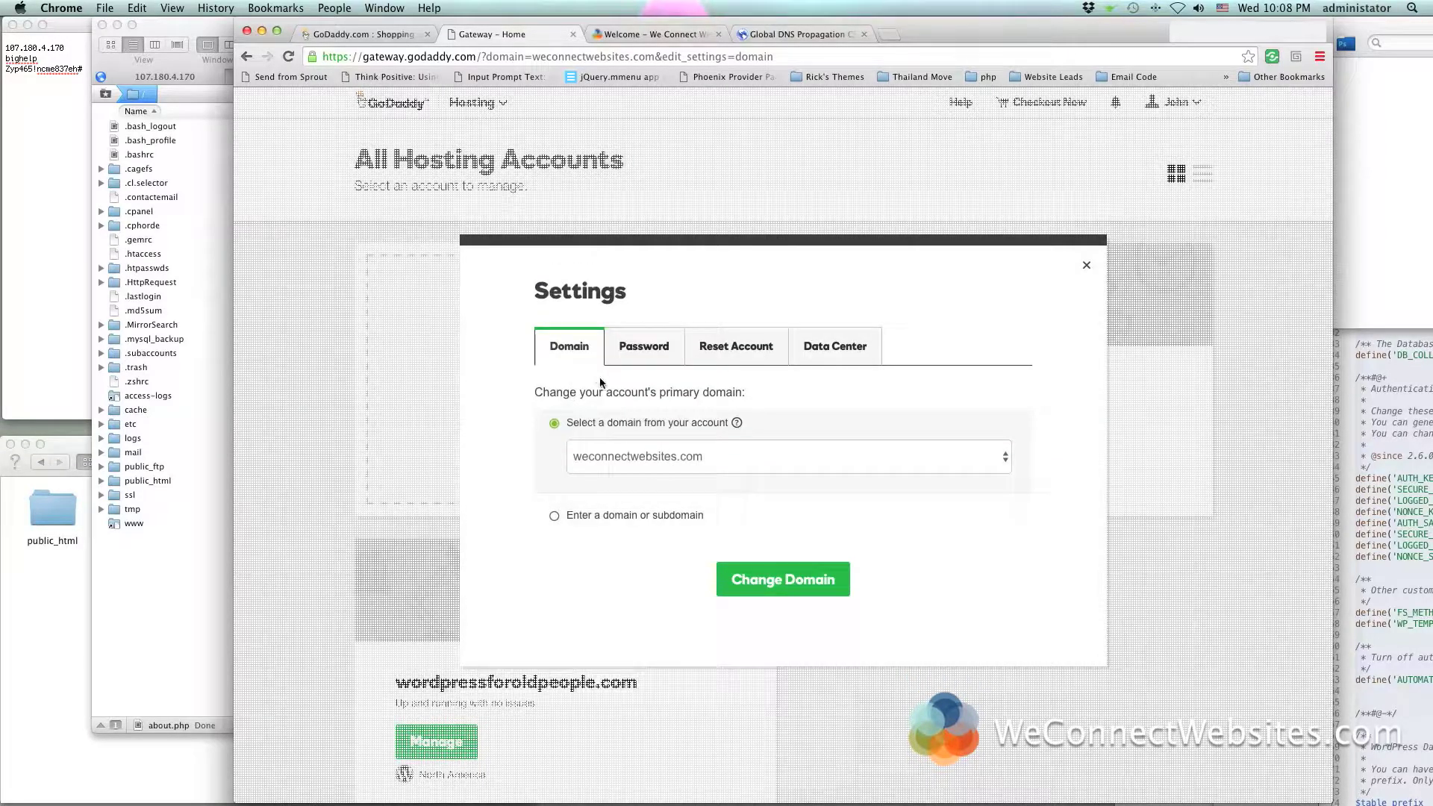
{"action": "left_click", "coordinate": [556, 517]}
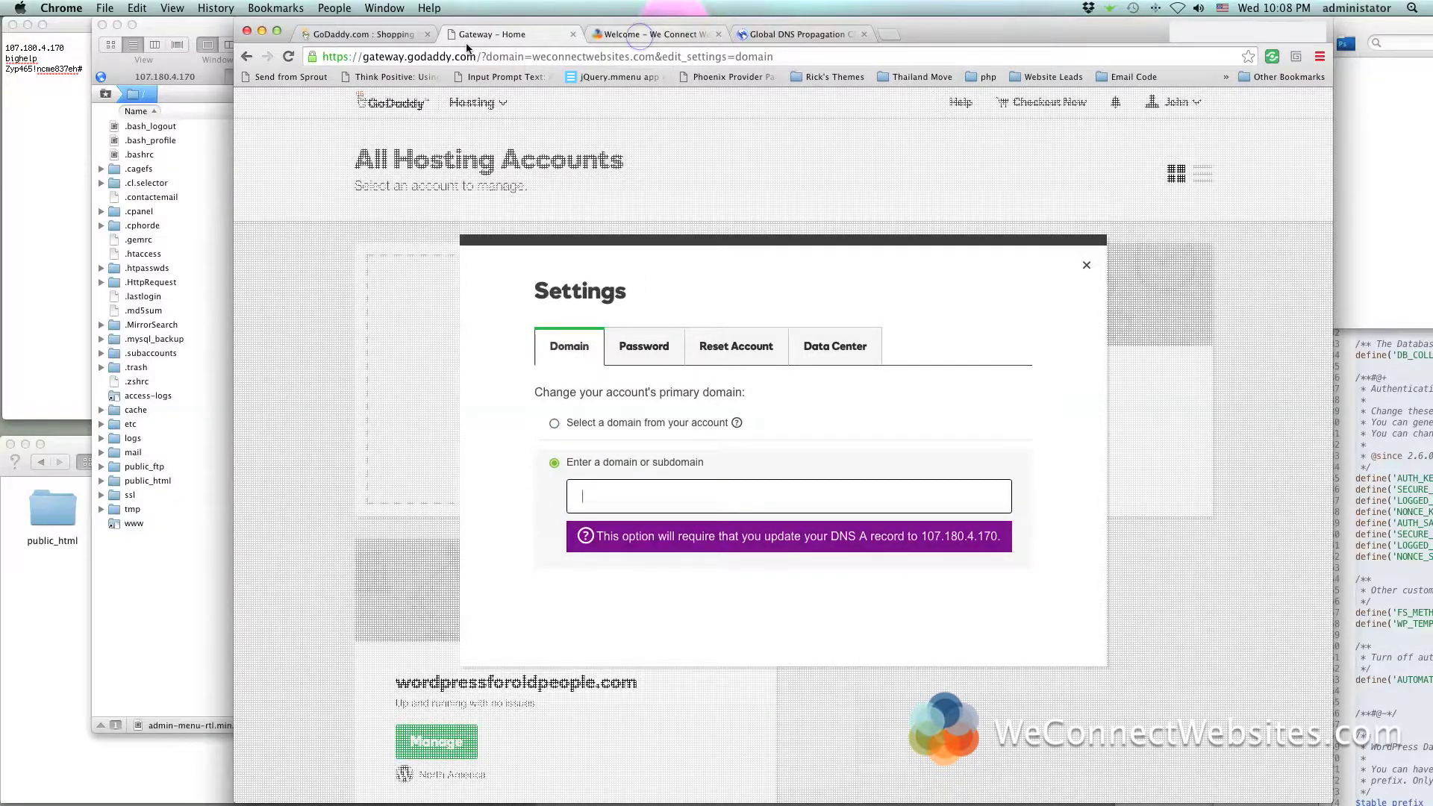
{"action": "left_click", "coordinate": [640, 34]}
{"action": "left_click_drag", "start_coordinate": [486, 56], "coordinate": [368, 53]}
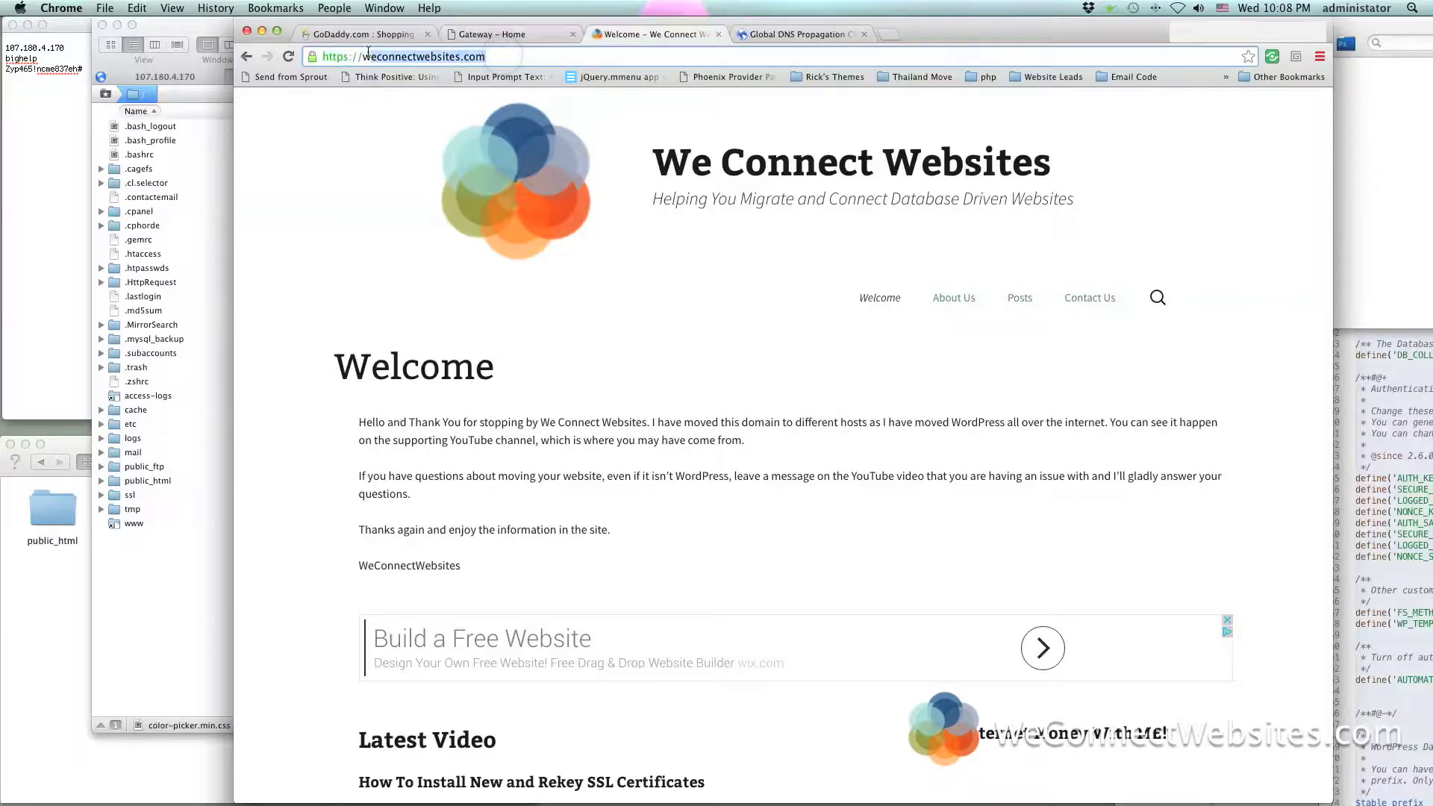
{"action": "left_click", "coordinate": [492, 34]}
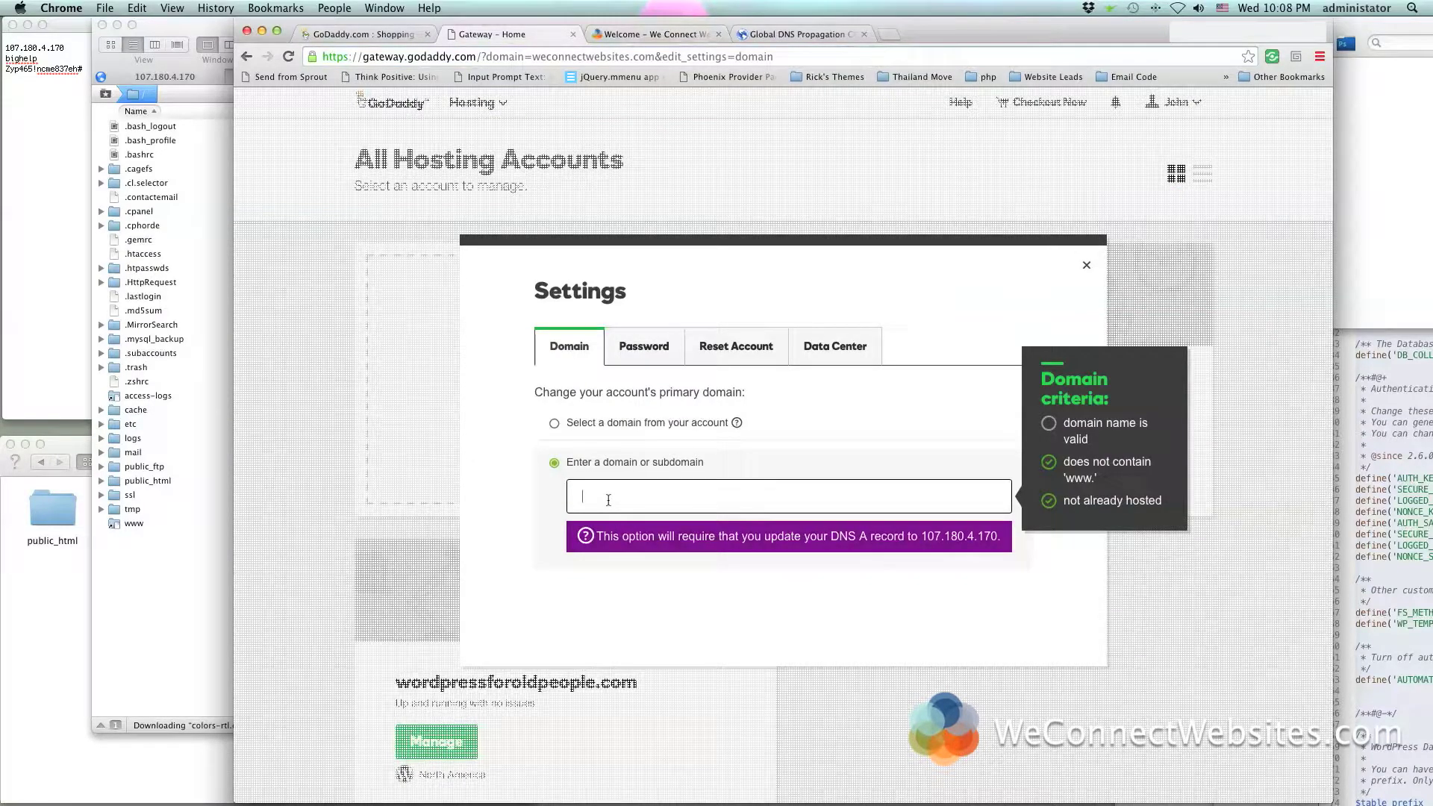
{"action": "type", "text": "old"}
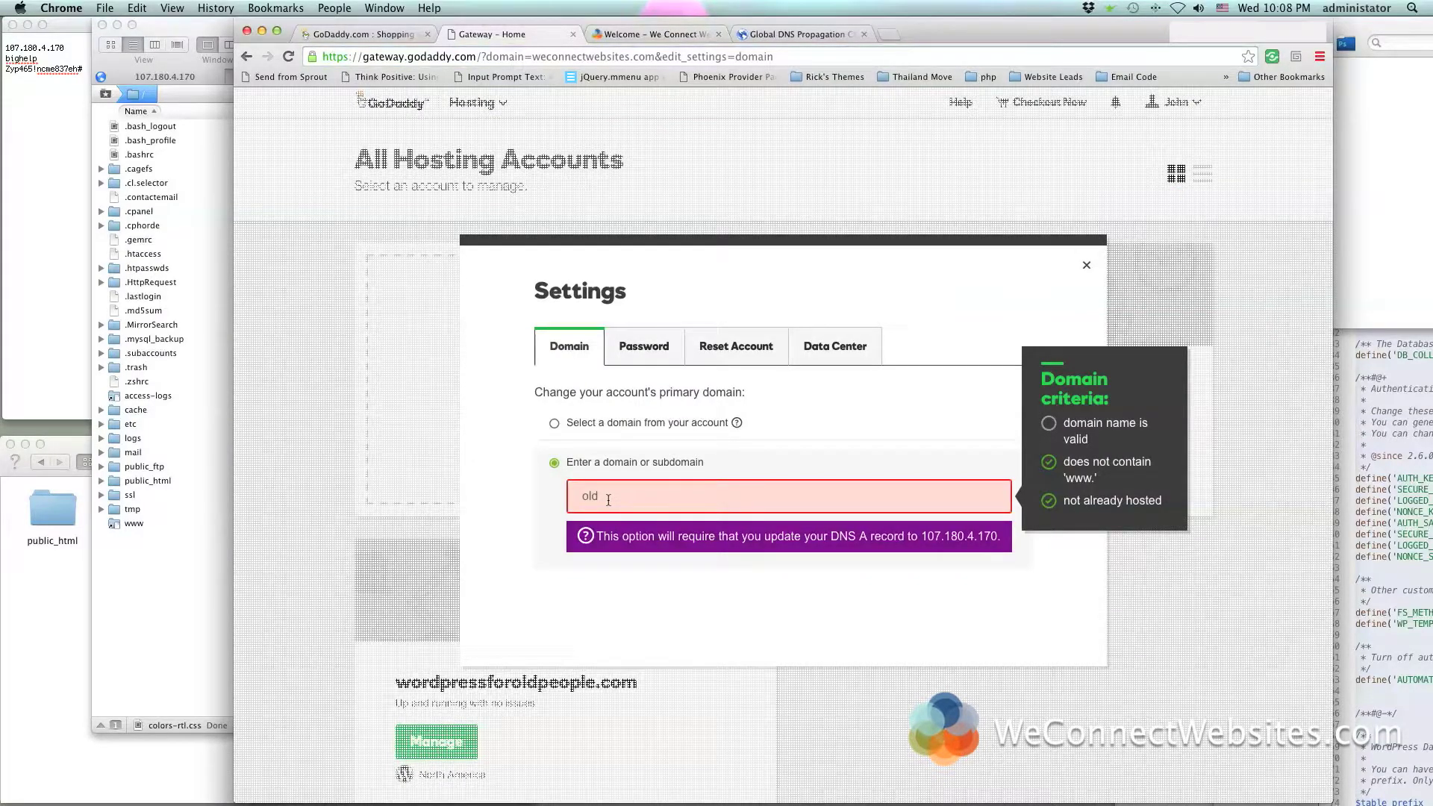
{"action": "type", "text": ".weconnectwebsites.com"}
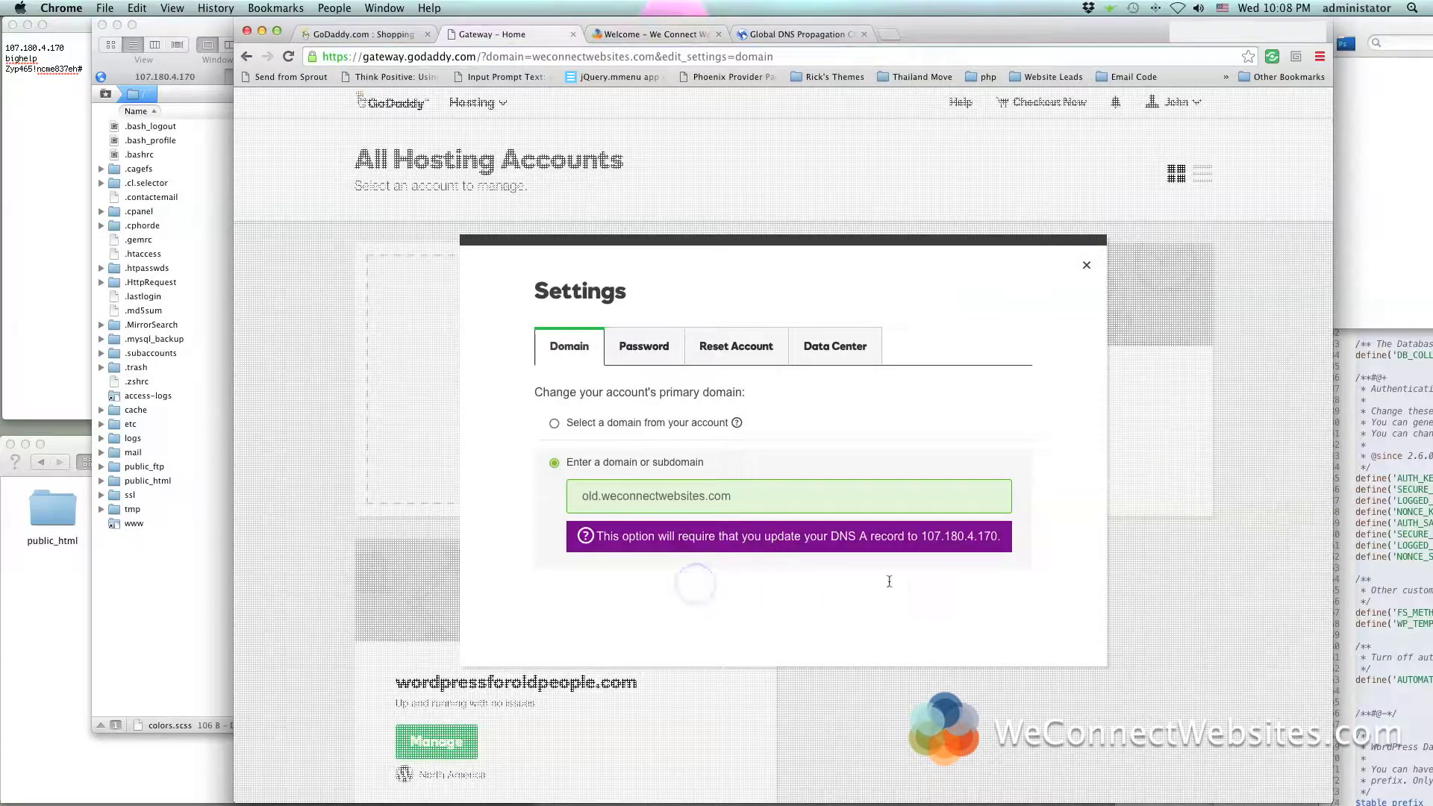
{"action": "scroll", "coordinate": [796, 595], "scroll_direction": "down", "scroll_amount": 1}
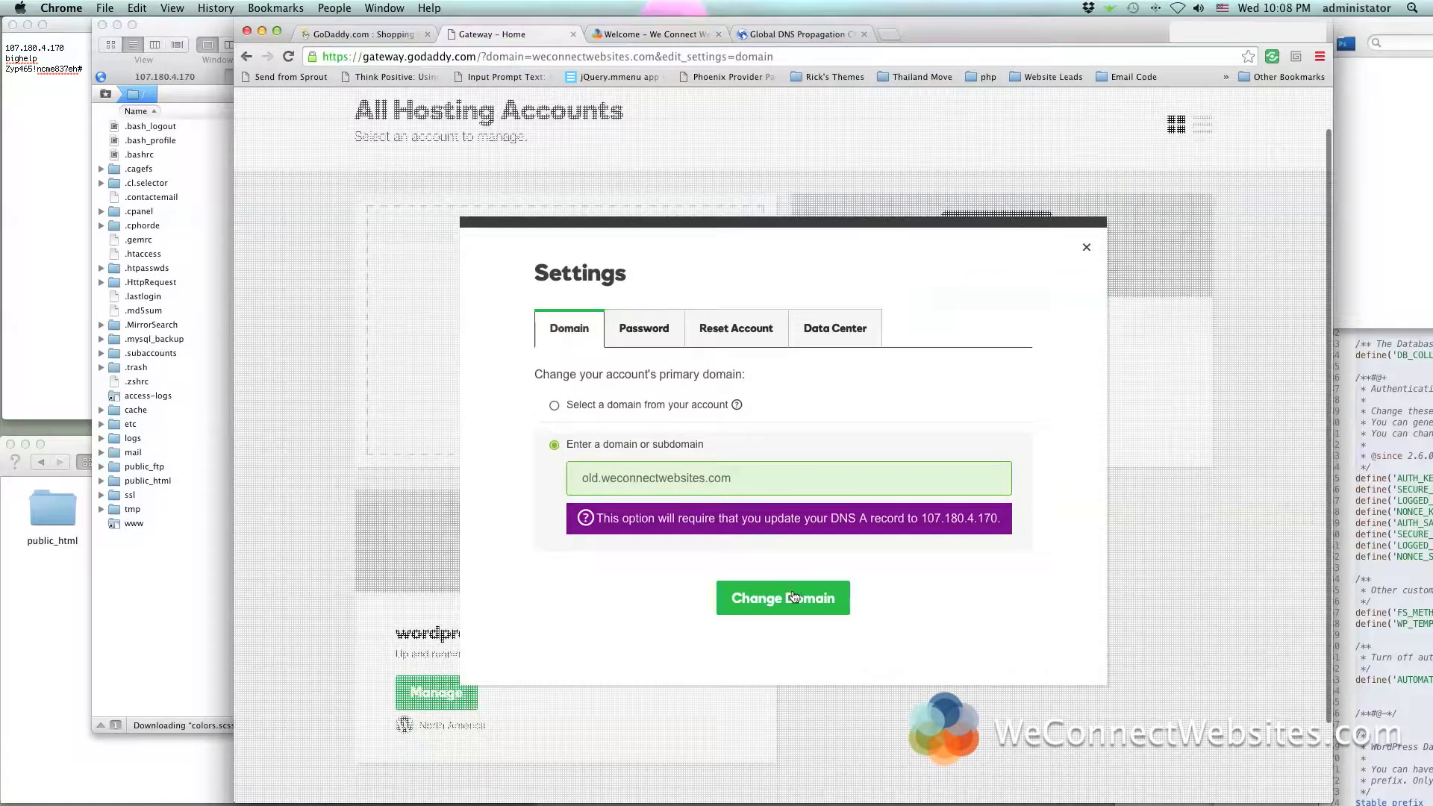
{"action": "left_click", "coordinate": [784, 598]}
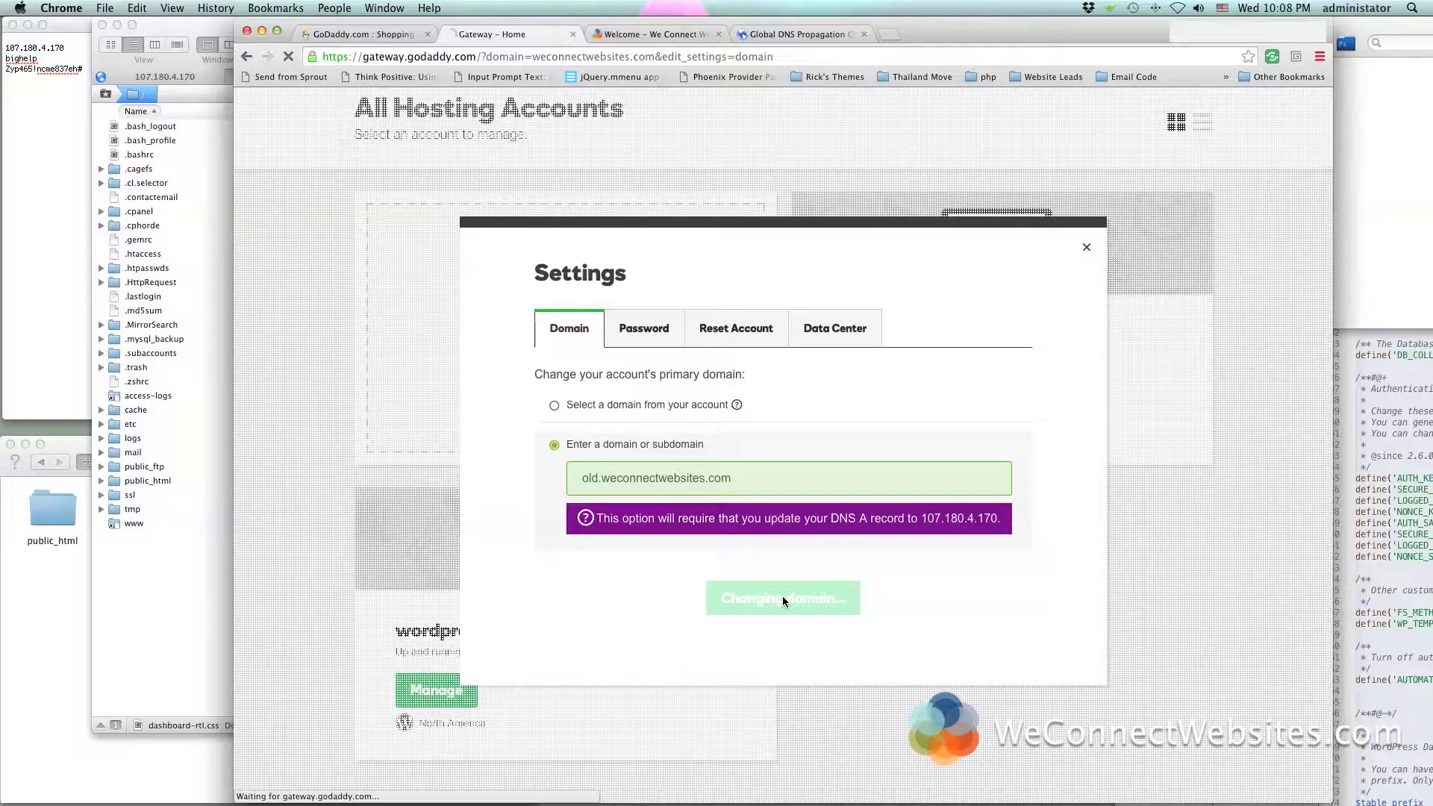
{"action": "left_click", "coordinate": [61, 48]}
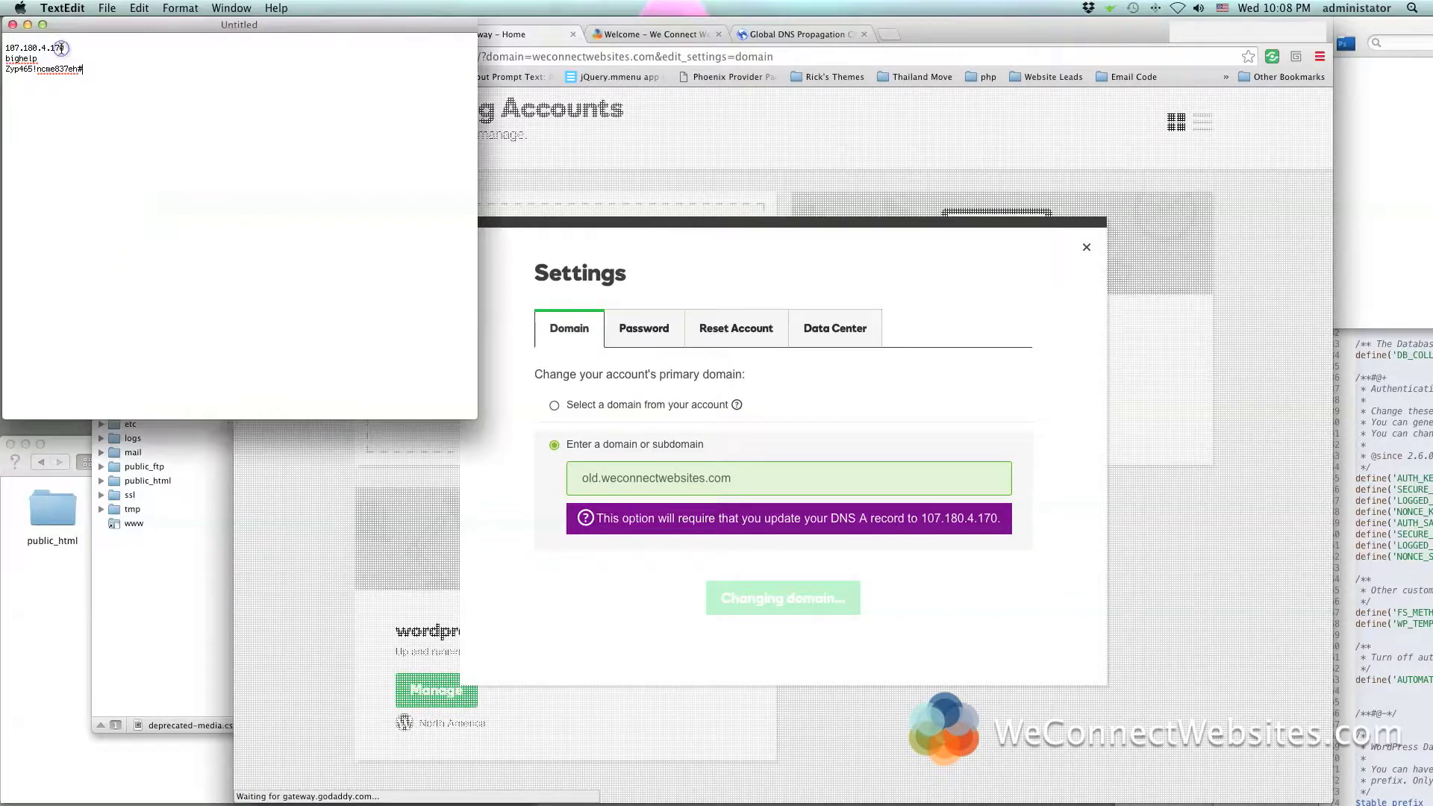
- Select the server IP 107.180.4.170 in the notes, then bring Transmit and the Desktop folder forward
{"action": "left_click_drag", "start_coordinate": [63, 48], "coordinate": [8, 48]}
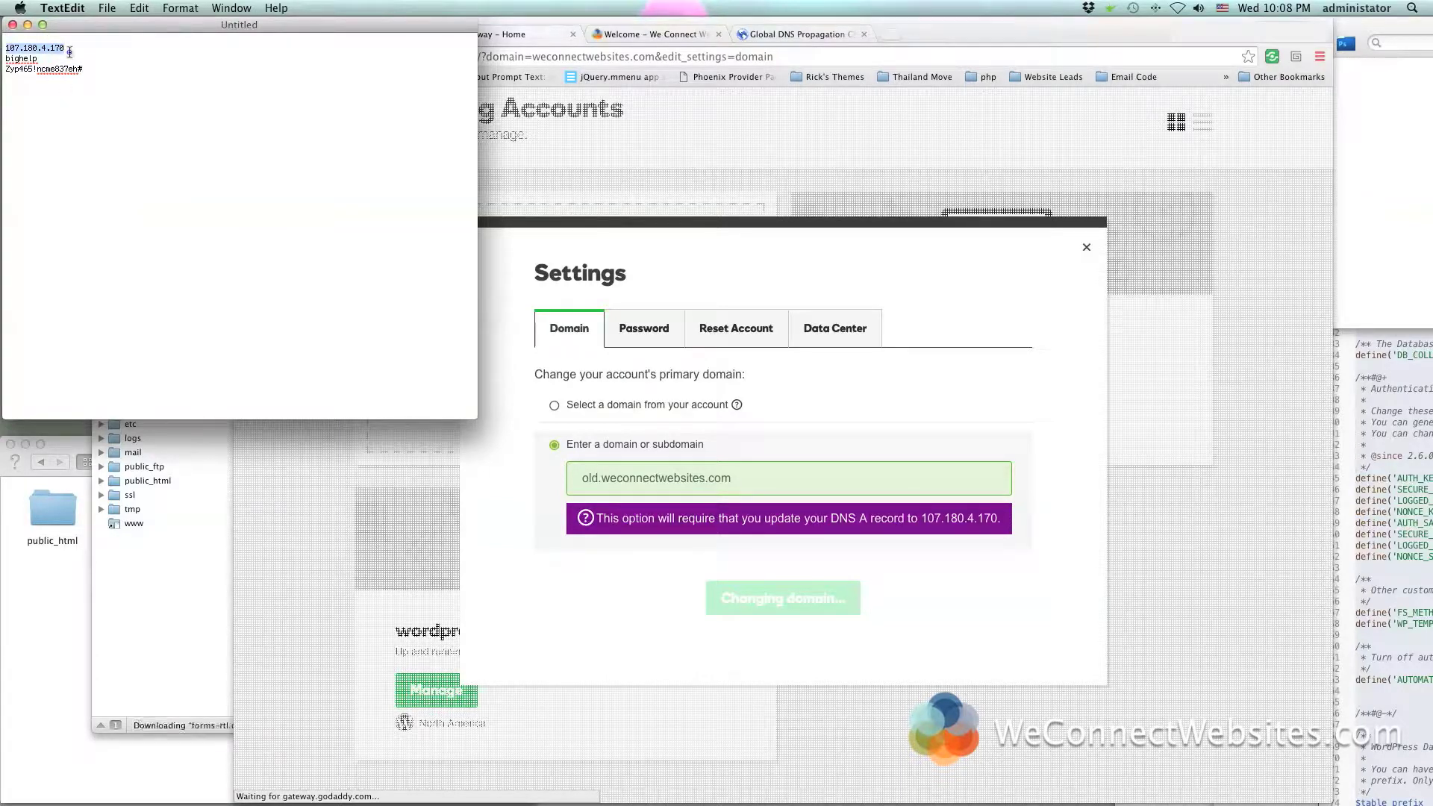
{"action": "left_click", "coordinate": [152, 579]}
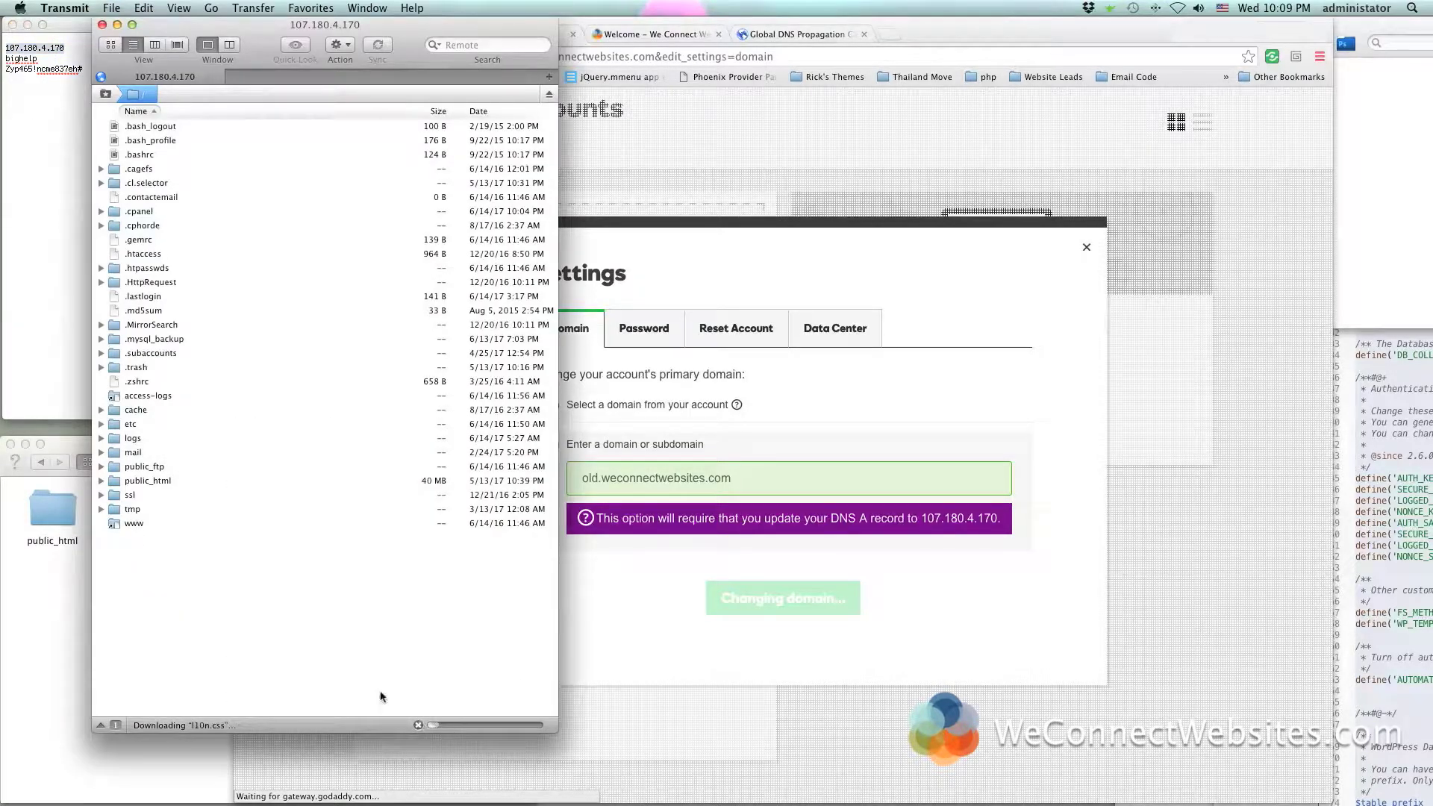
{"action": "left_click", "coordinate": [51, 507]}
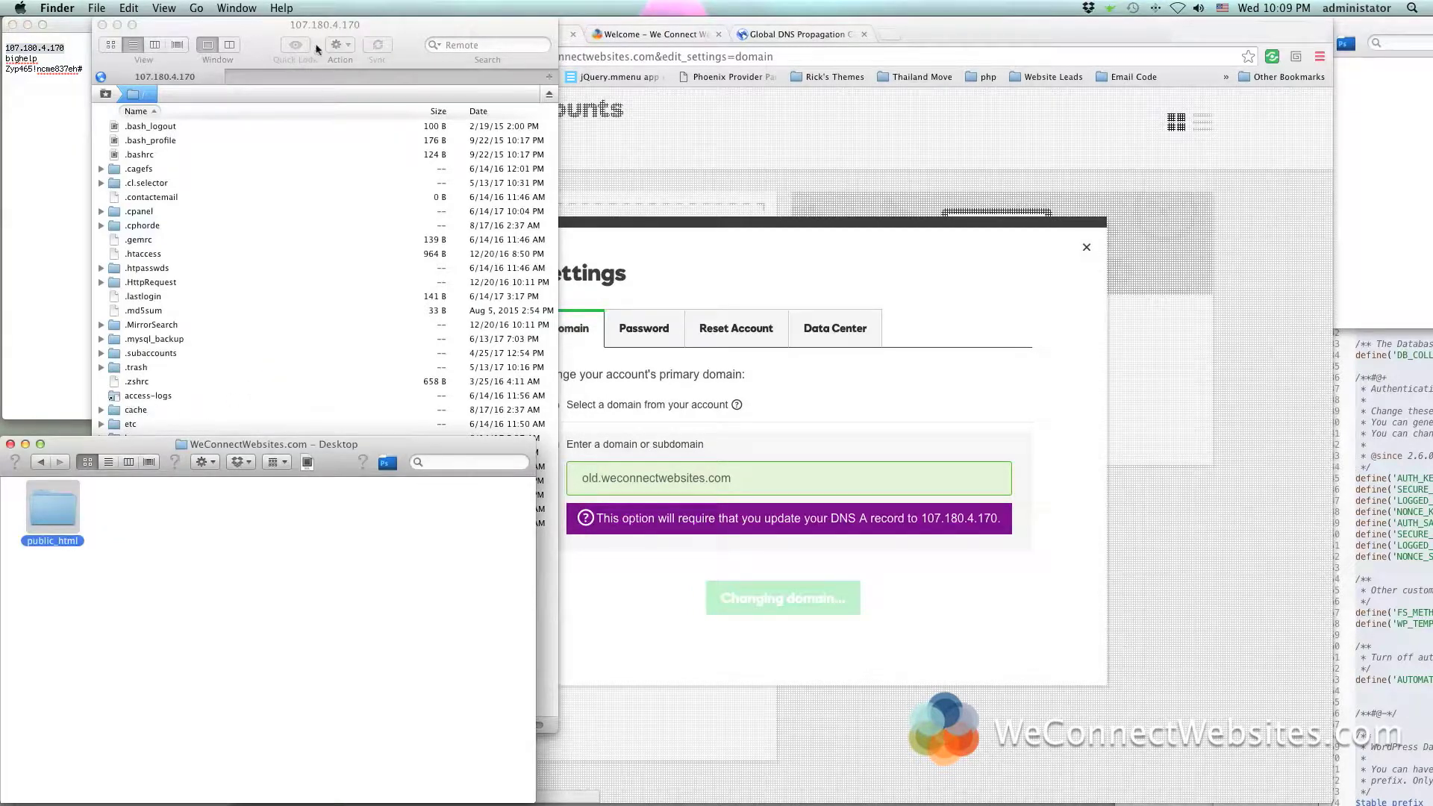
- Switch back to Chrome to confirm the account now reads old.weconnectwebsites.com
{"action": "left_click", "coordinate": [259, 33]}
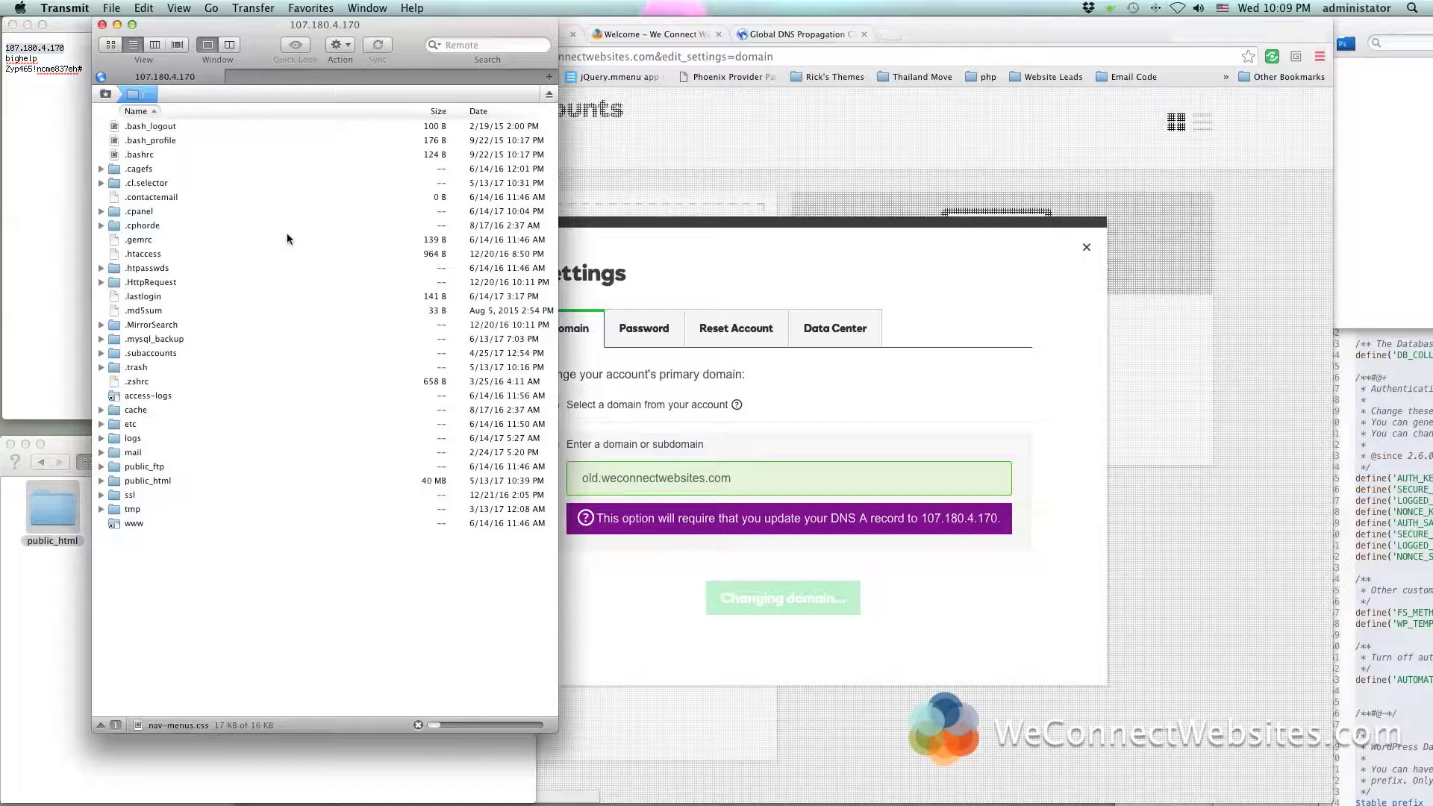
{"action": "left_click", "coordinate": [1073, 280]}
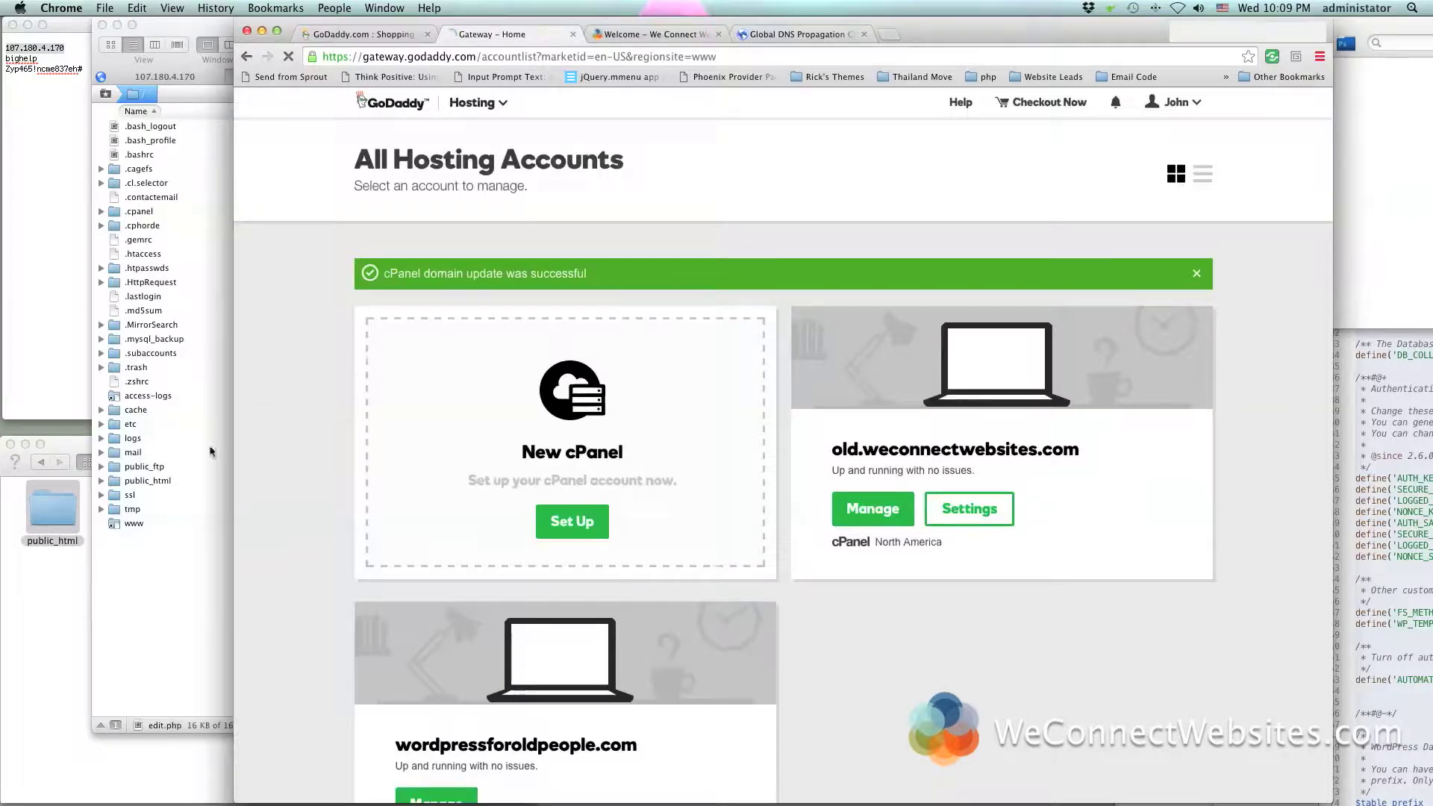
- Start a new cPanel setup with domain weconnectwebsites.com and the North America data center
{"action": "left_click", "coordinate": [170, 543]}
{"action": "left_click", "coordinate": [732, 291]}
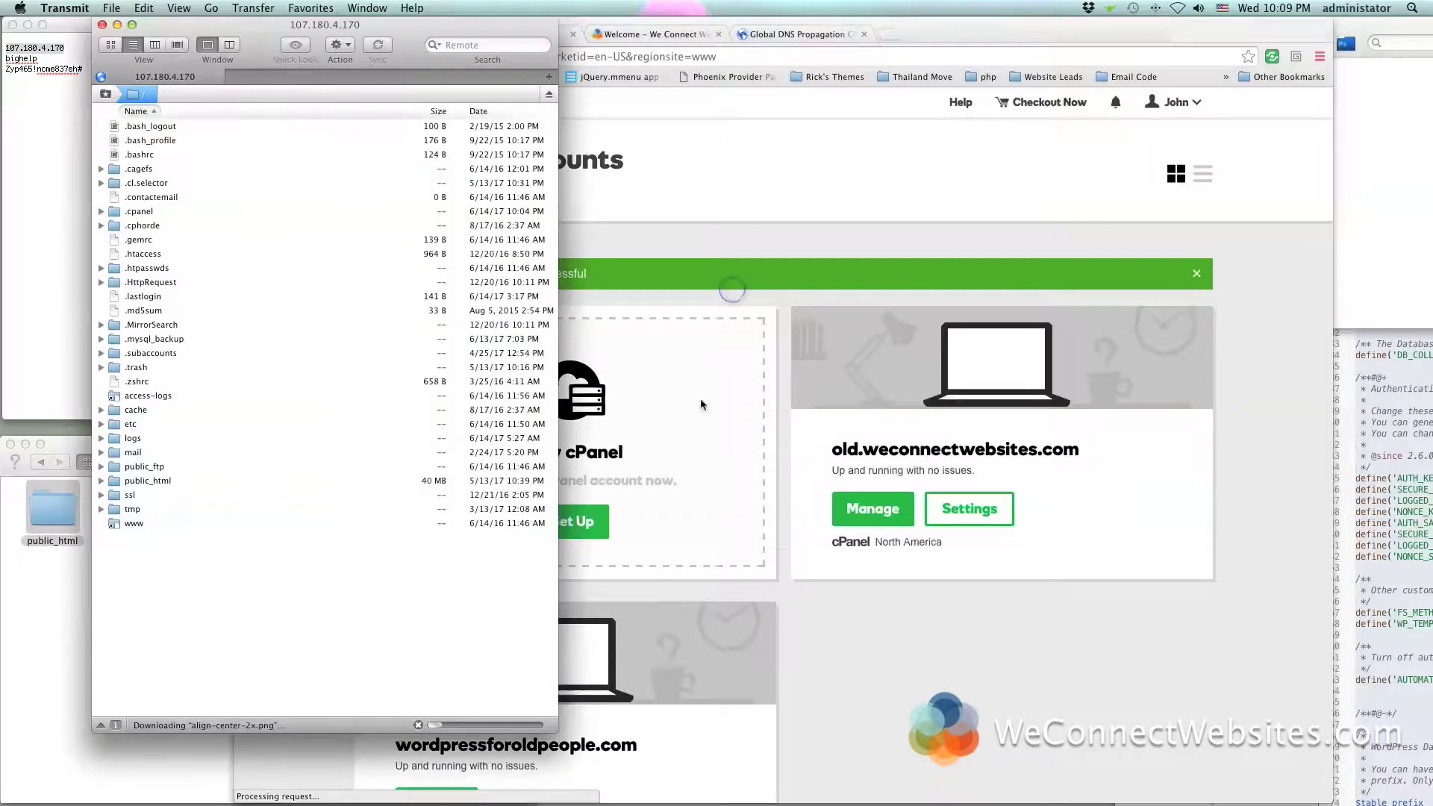
{"action": "left_click", "coordinate": [573, 520]}
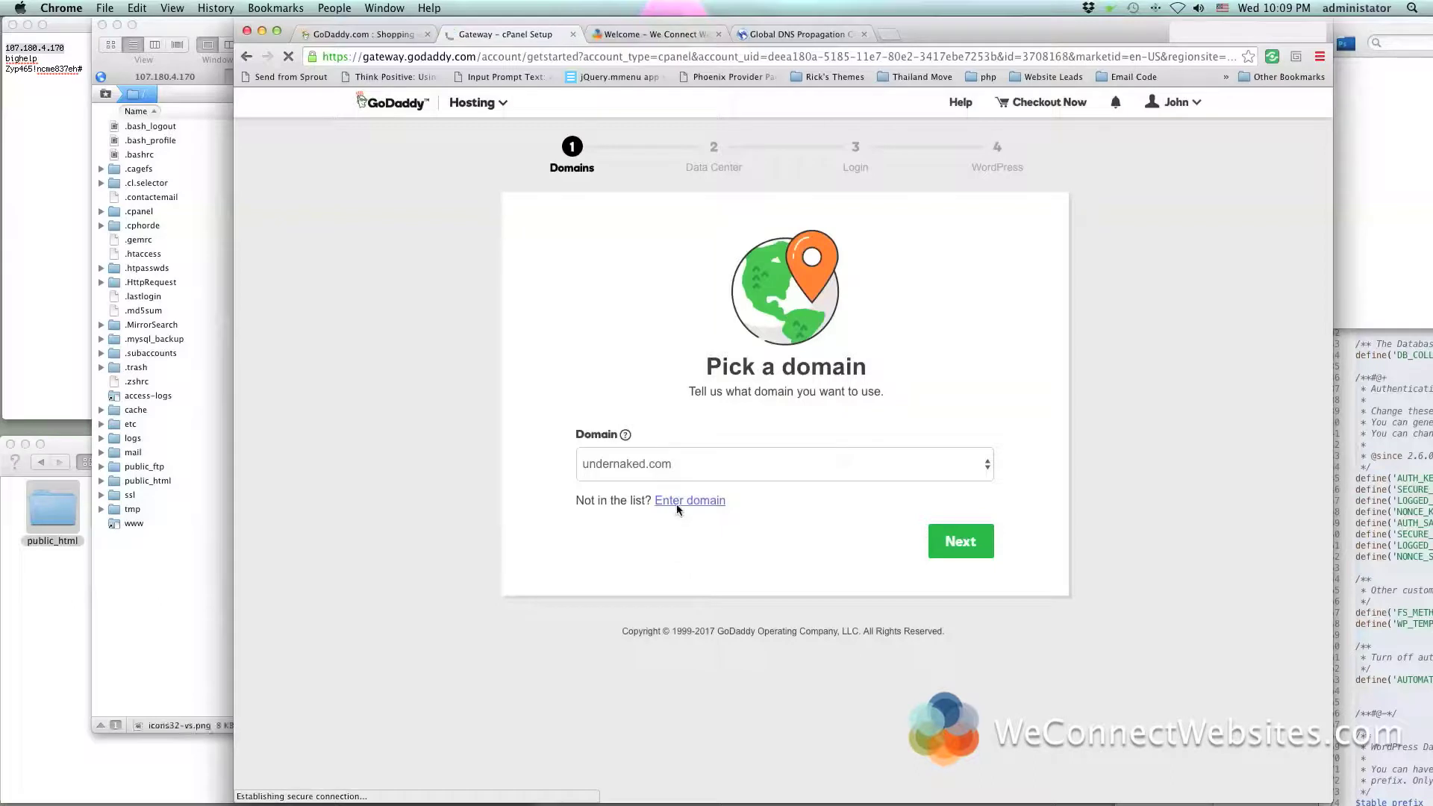
{"action": "left_click", "coordinate": [660, 469]}
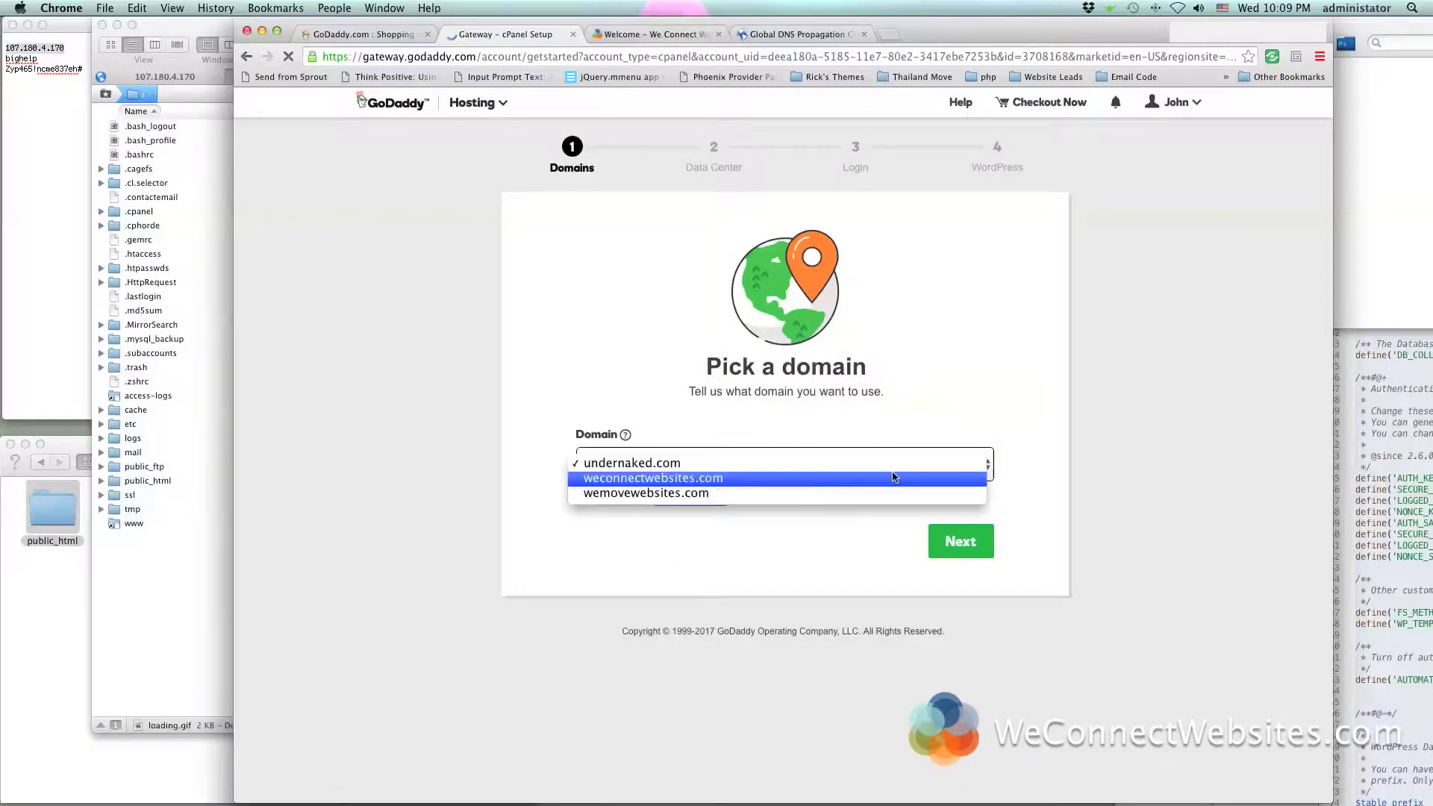
{"action": "left_click", "coordinate": [759, 483]}
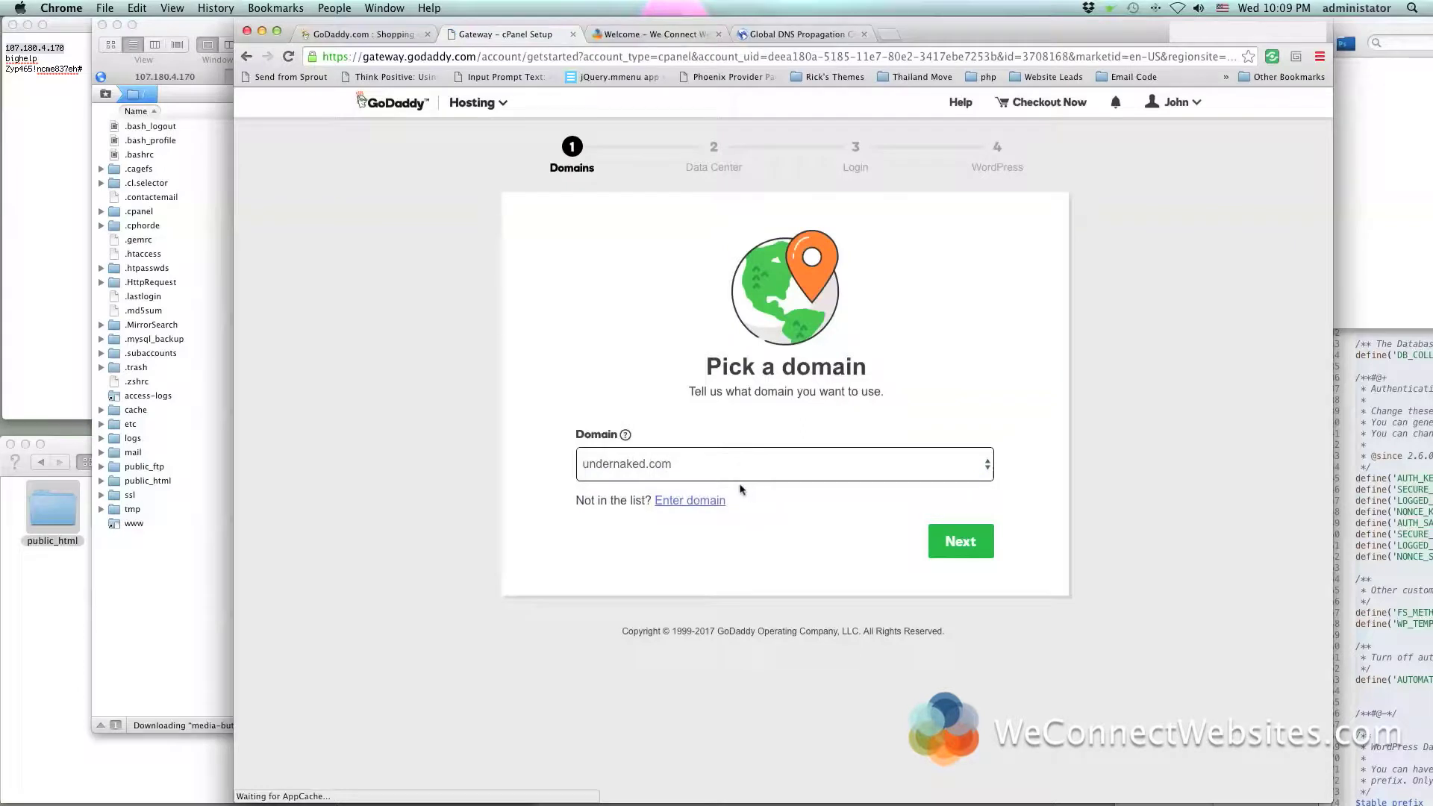
{"action": "left_click", "coordinate": [690, 501]}
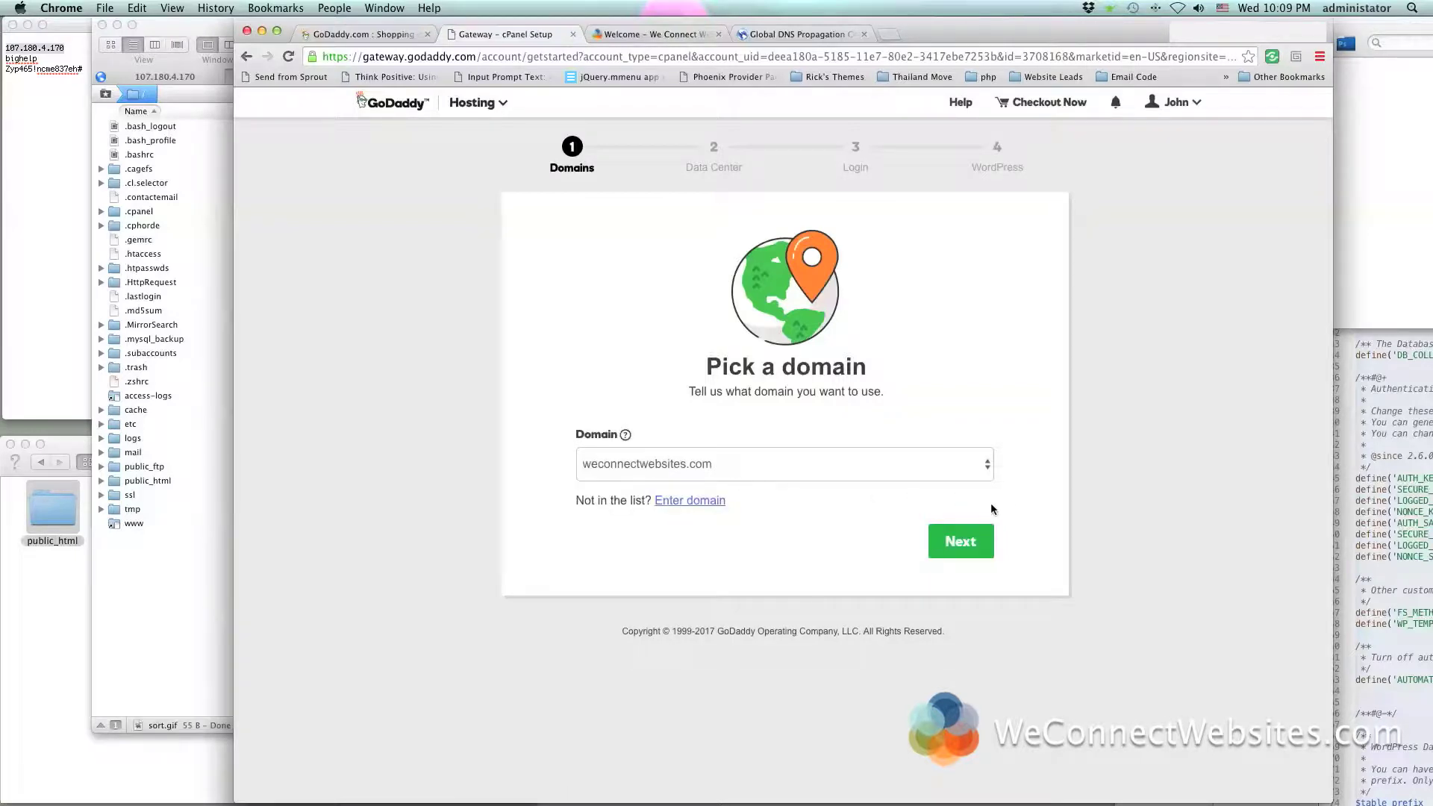
{"action": "left_click", "coordinate": [968, 553]}
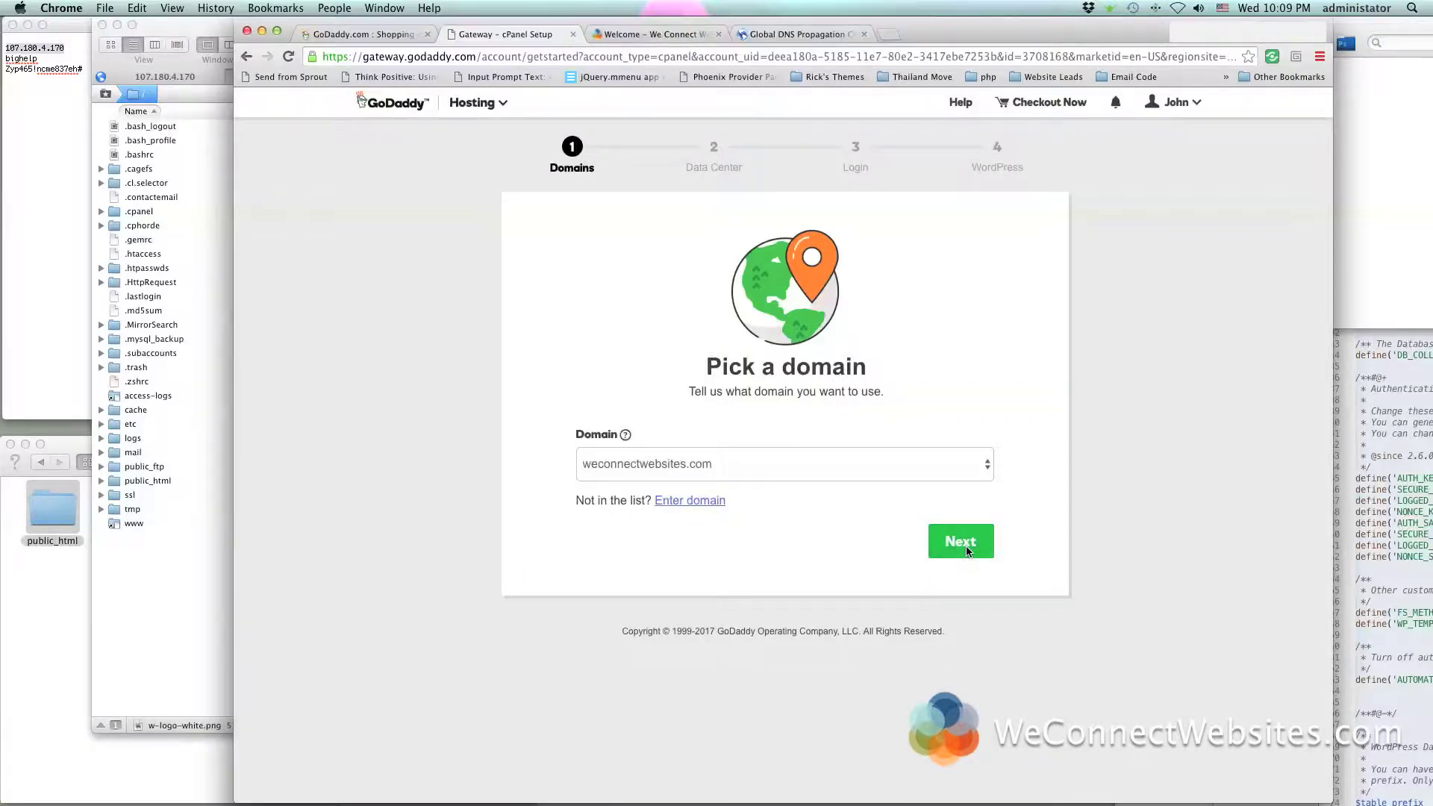
{"action": "left_click", "coordinate": [668, 498]}
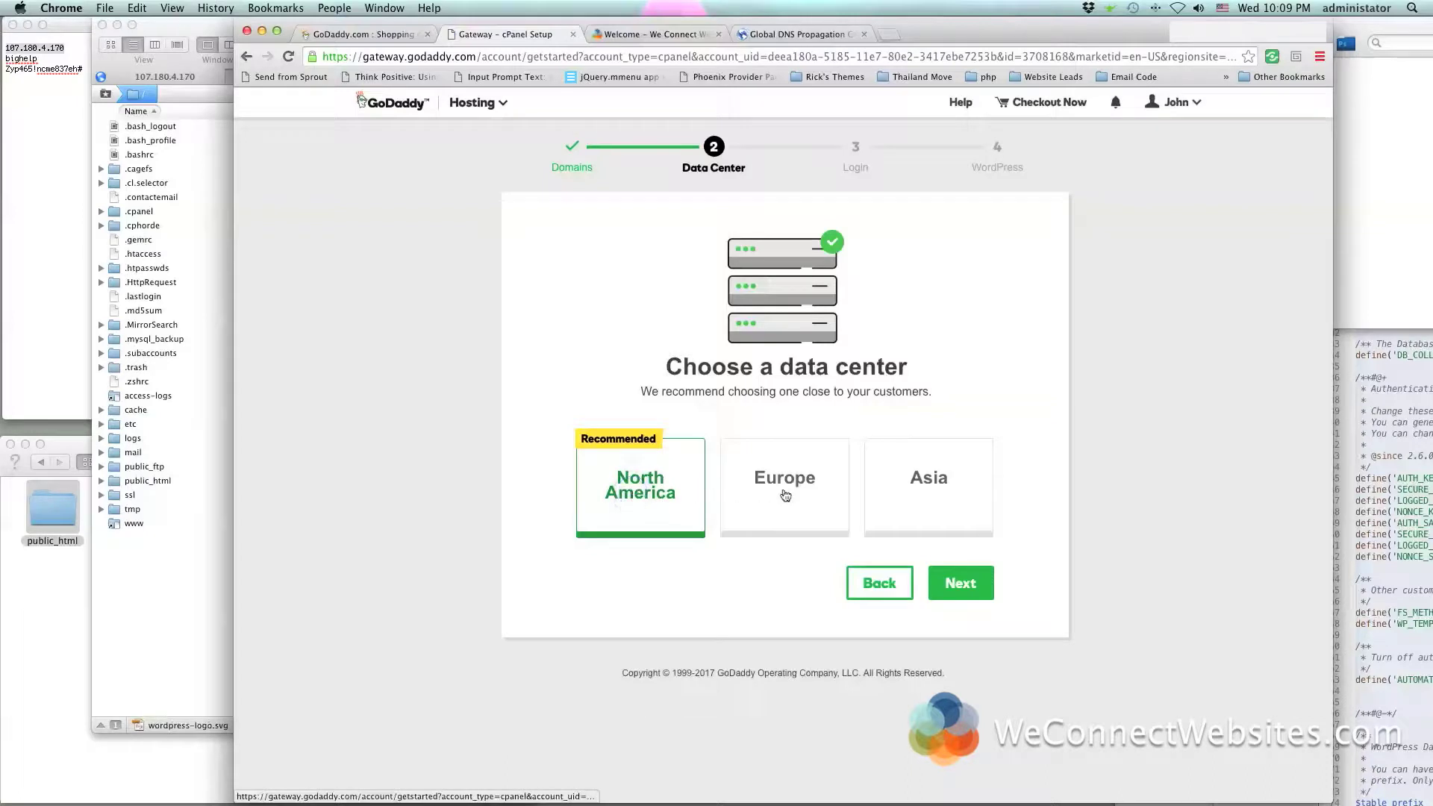
{"action": "left_click", "coordinate": [953, 585]}
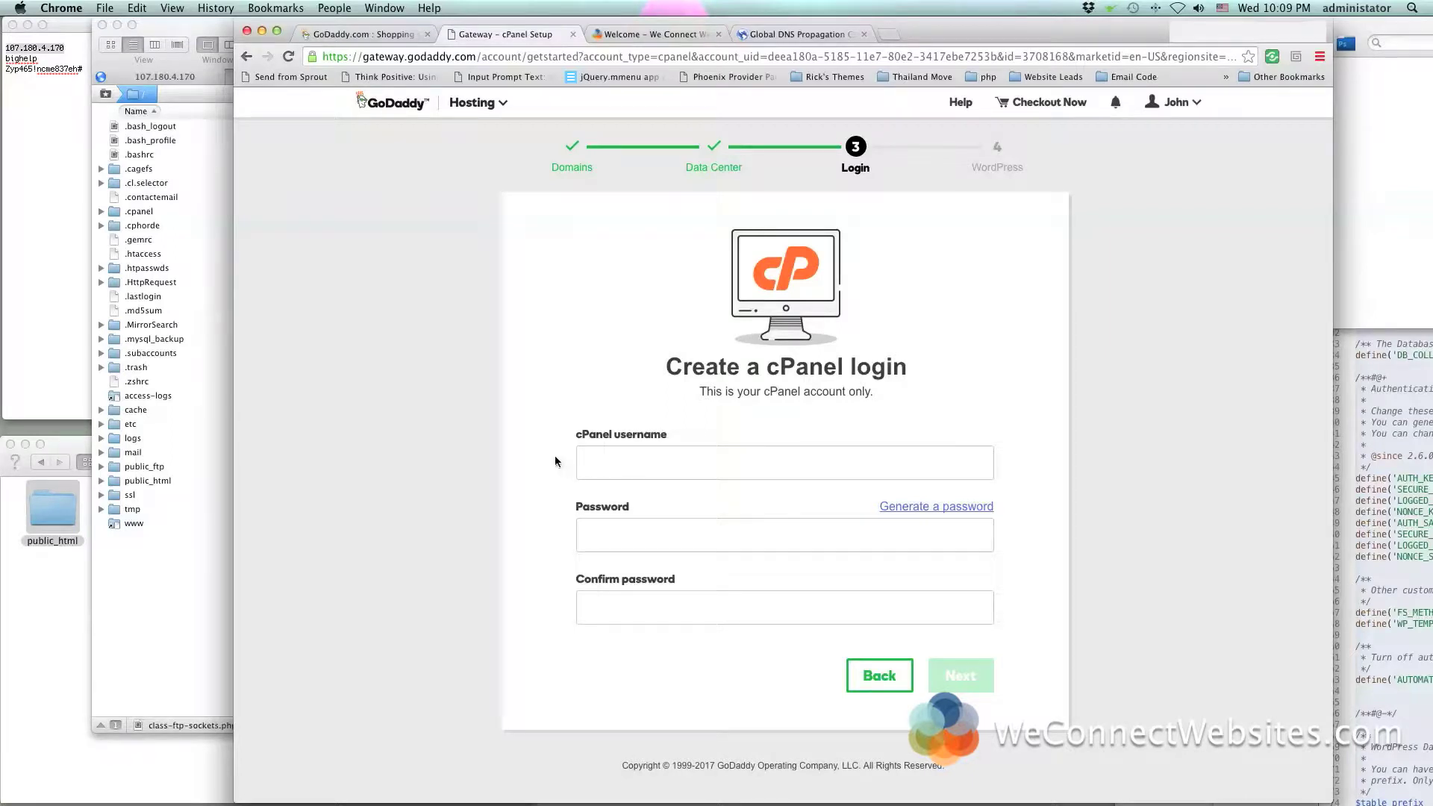
- Draft a cPanel username on a new line in the notes and paste it into the login's username field
{"action": "left_click", "coordinate": [49, 179]}
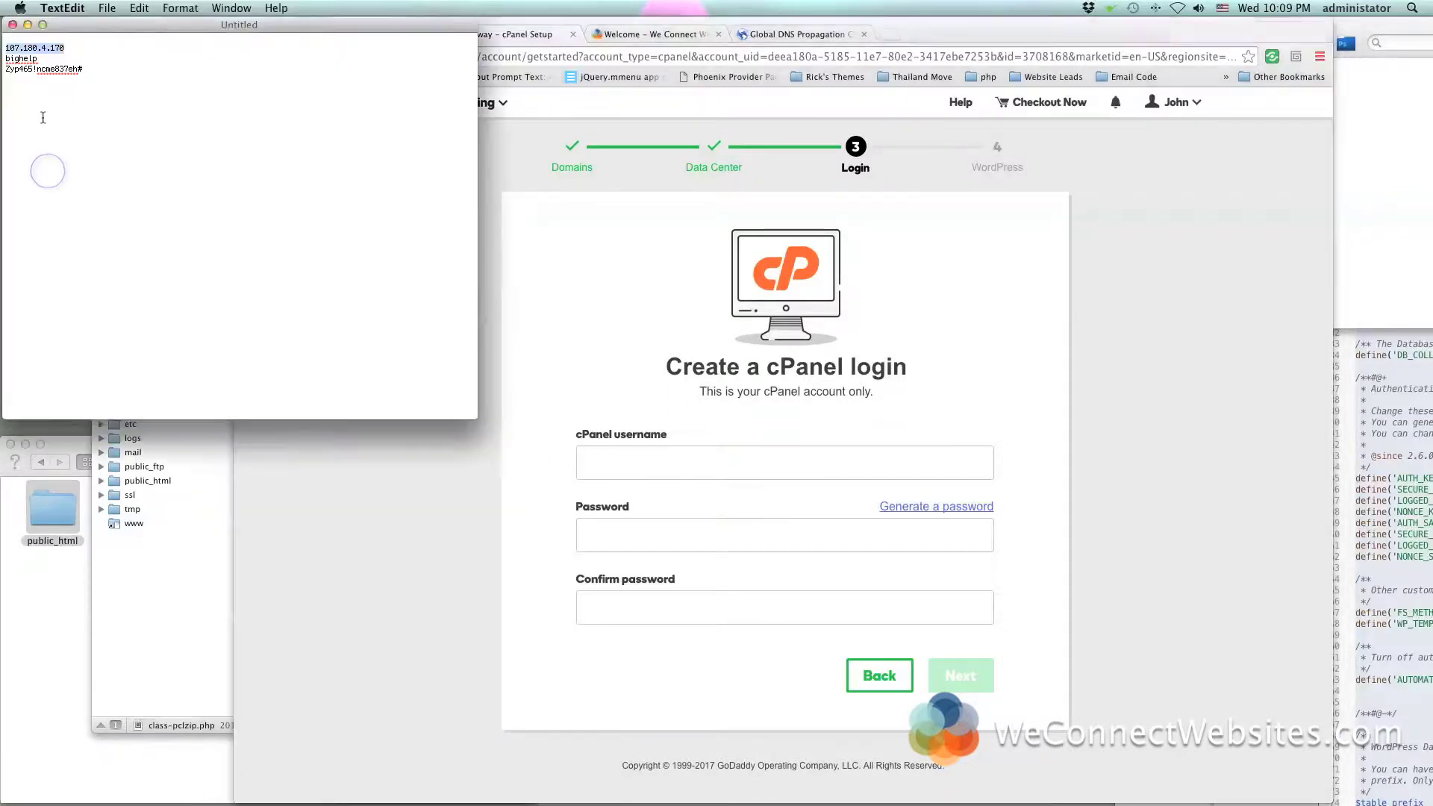
{"action": "left_click", "coordinate": [95, 69]}
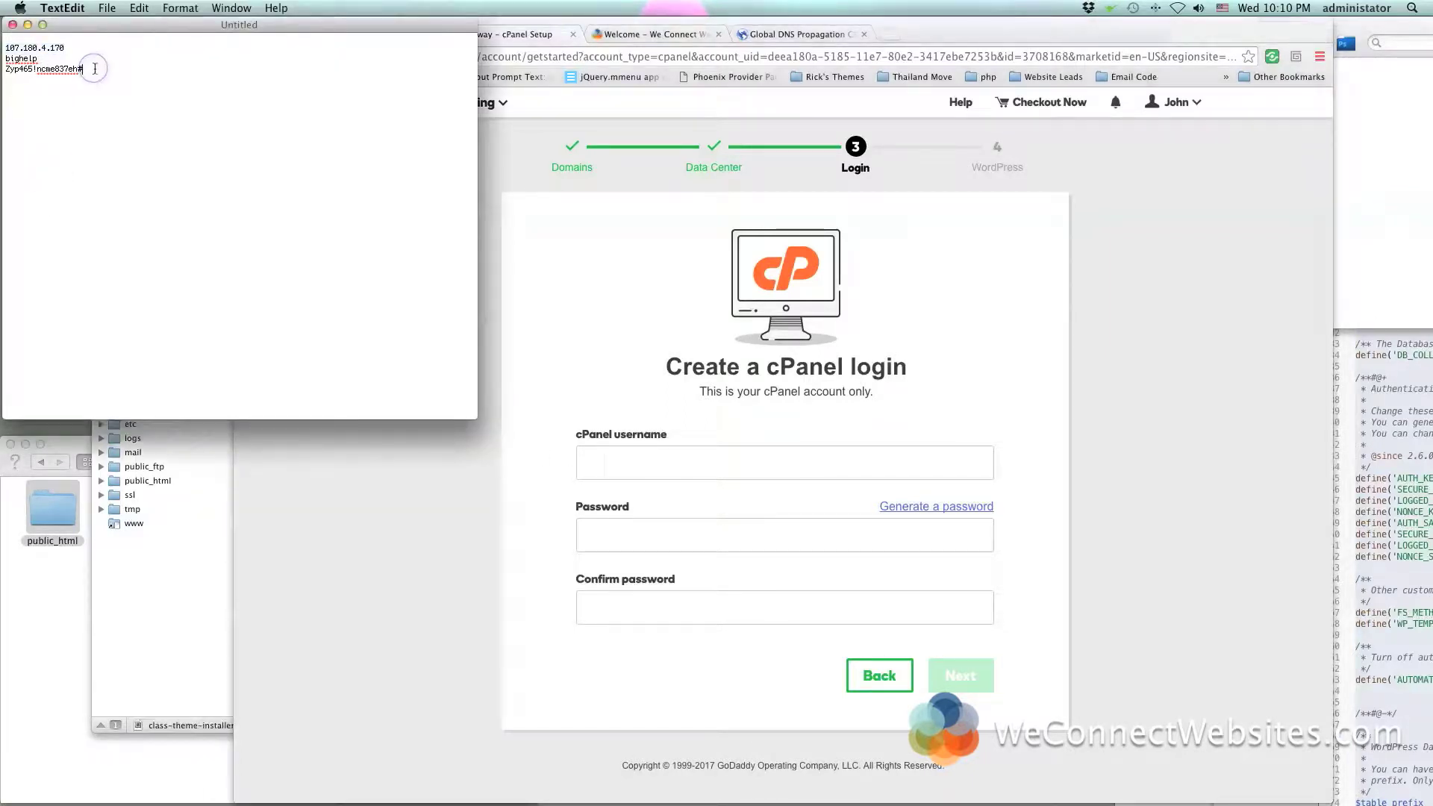
{"action": "key", "text": "Return"}
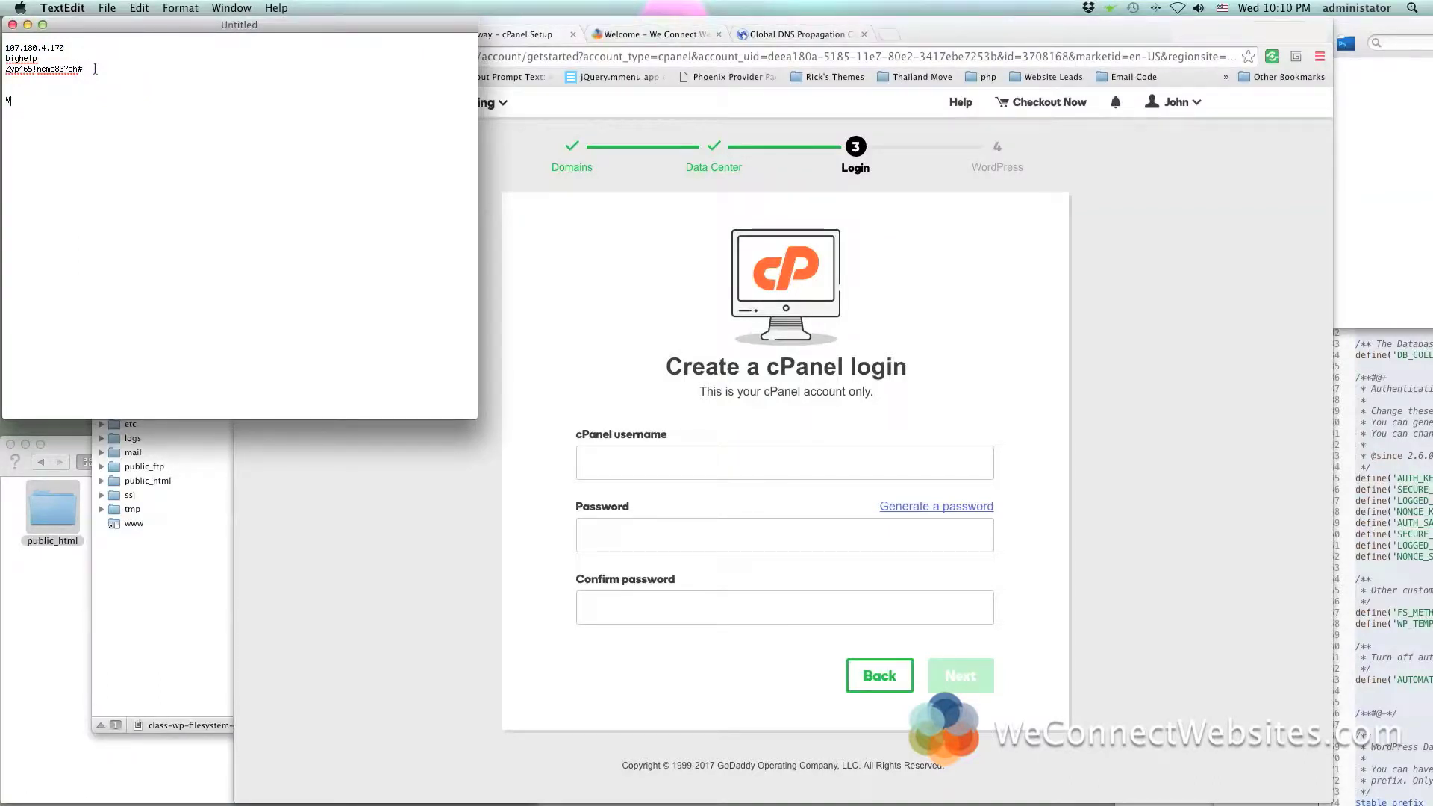
{"action": "type", "text": "WeConnec"}
{"action": "key", "text": "BackSpace"}
{"action": "key", "text": "BackSpace"}
{"action": "key", "text": "BackSpace"}
{"action": "key", "text": "BackSpace"}
{"action": "key", "text": "BackSpace"}
{"action": "key", "text": "BackSpace"}
{"action": "key", "text": "BackSpace"}
{"action": "type", "text": "weconnev9"}
{"action": "double_click", "coordinate": [49, 103]}
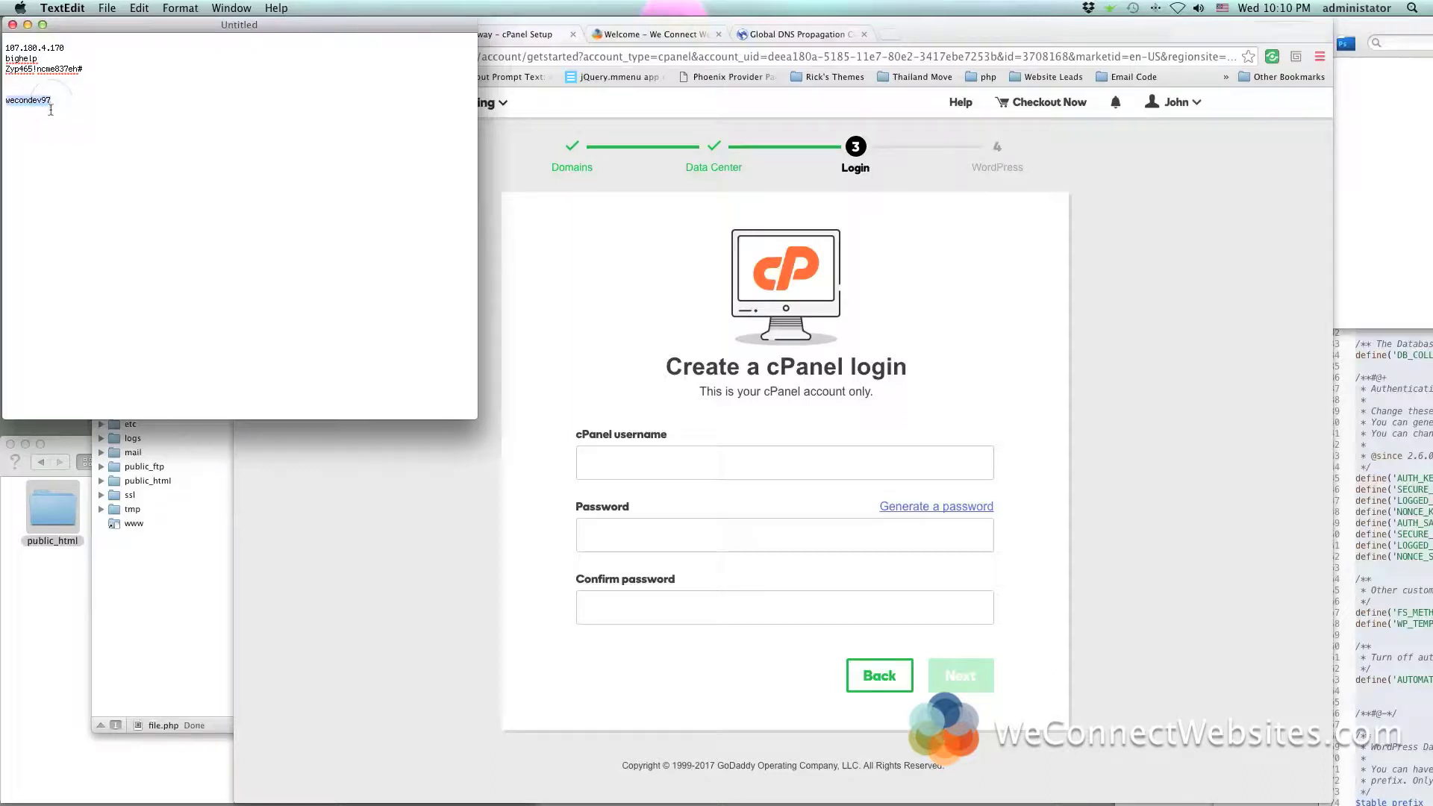
{"action": "key", "text": "super+c"}
{"action": "left_click", "coordinate": [605, 460]}
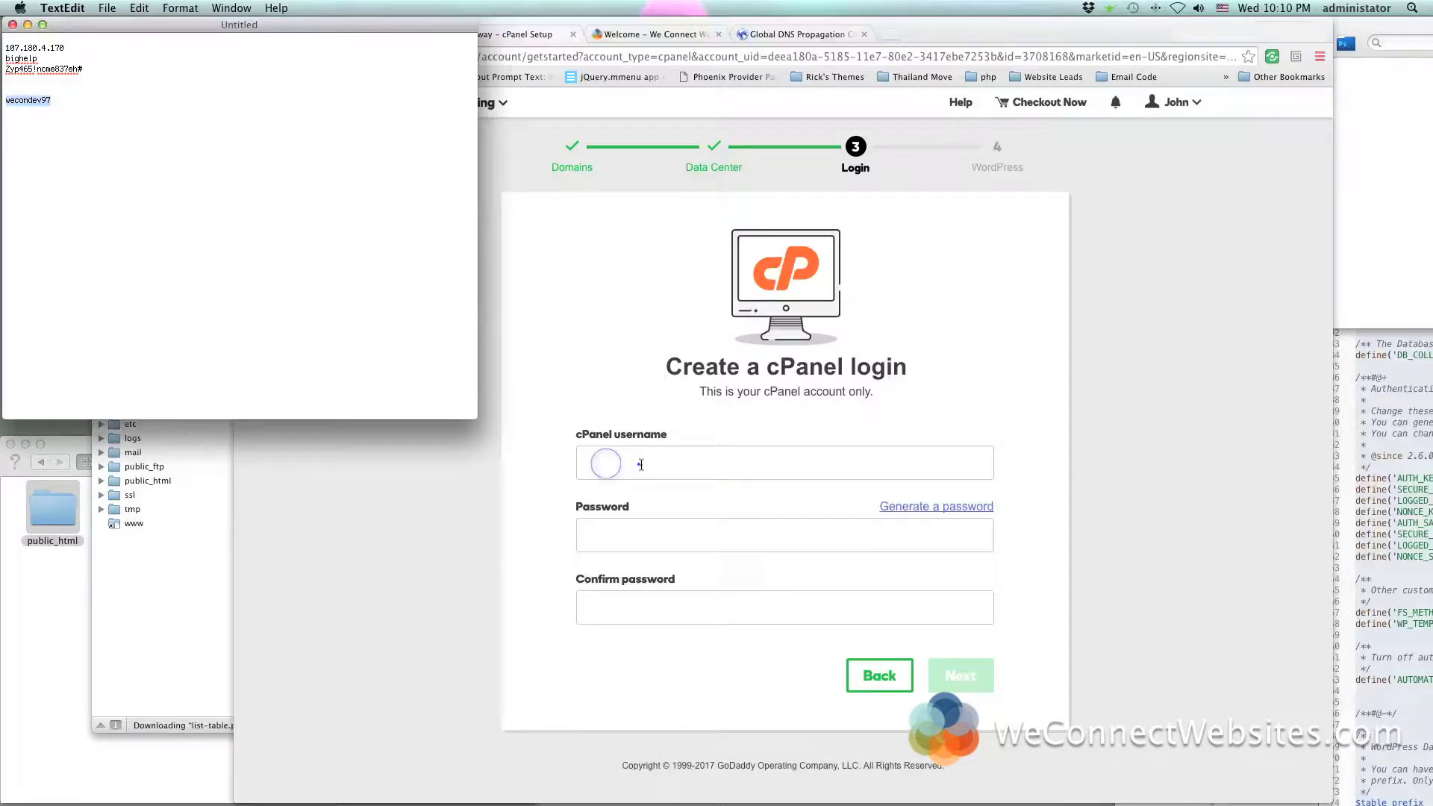
{"action": "key", "text": "super+v"}
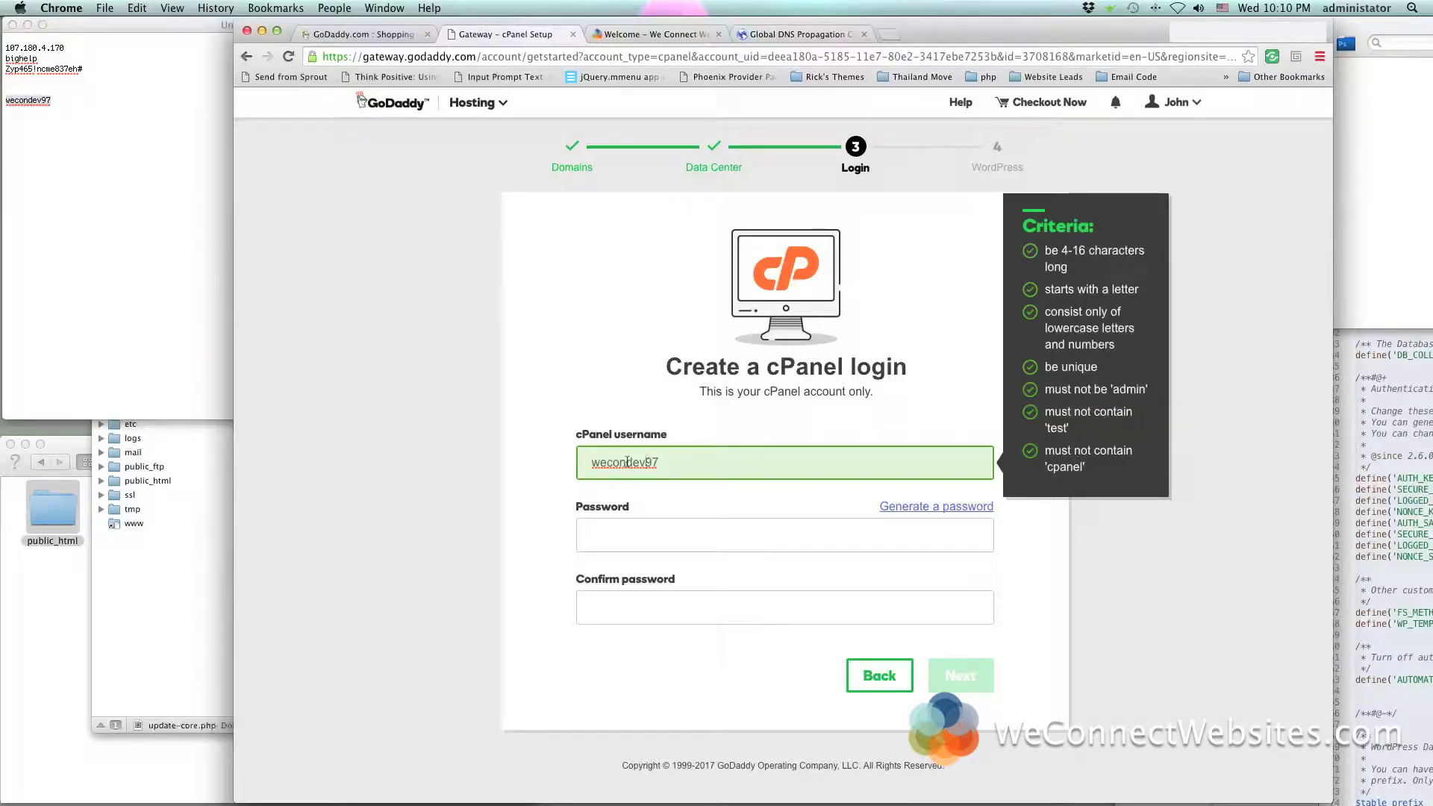
- Insert the digits 19 into the cPanel username until it validates, then replace the notes' username line with it
{"action": "double_click", "coordinate": [626, 462]}
{"action": "left_click", "coordinate": [677, 459]}
{"action": "left_click", "coordinate": [641, 462]}
{"action": "type", "text": "19"}
{"action": "left_click", "coordinate": [701, 466]}
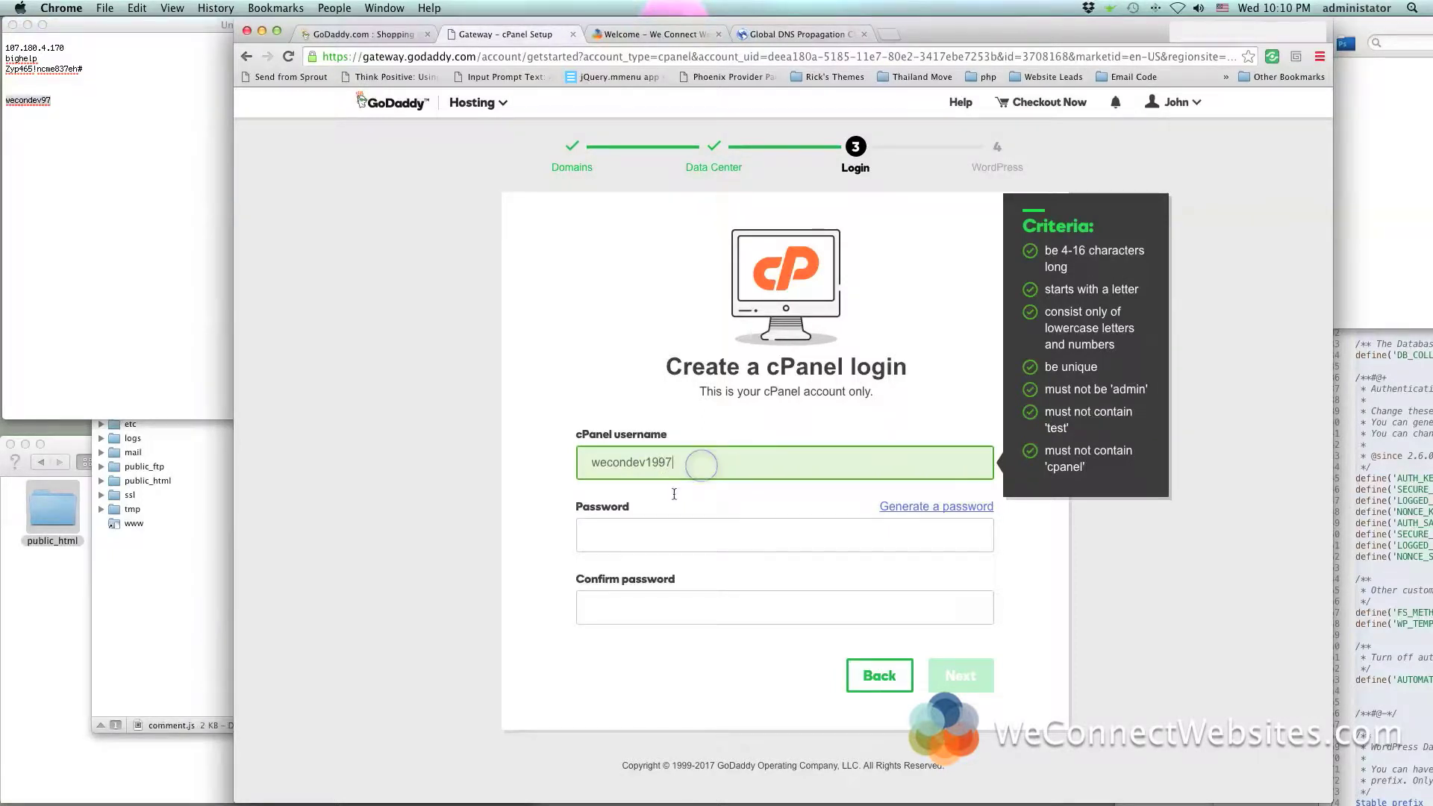
{"action": "left_click", "coordinate": [673, 508]}
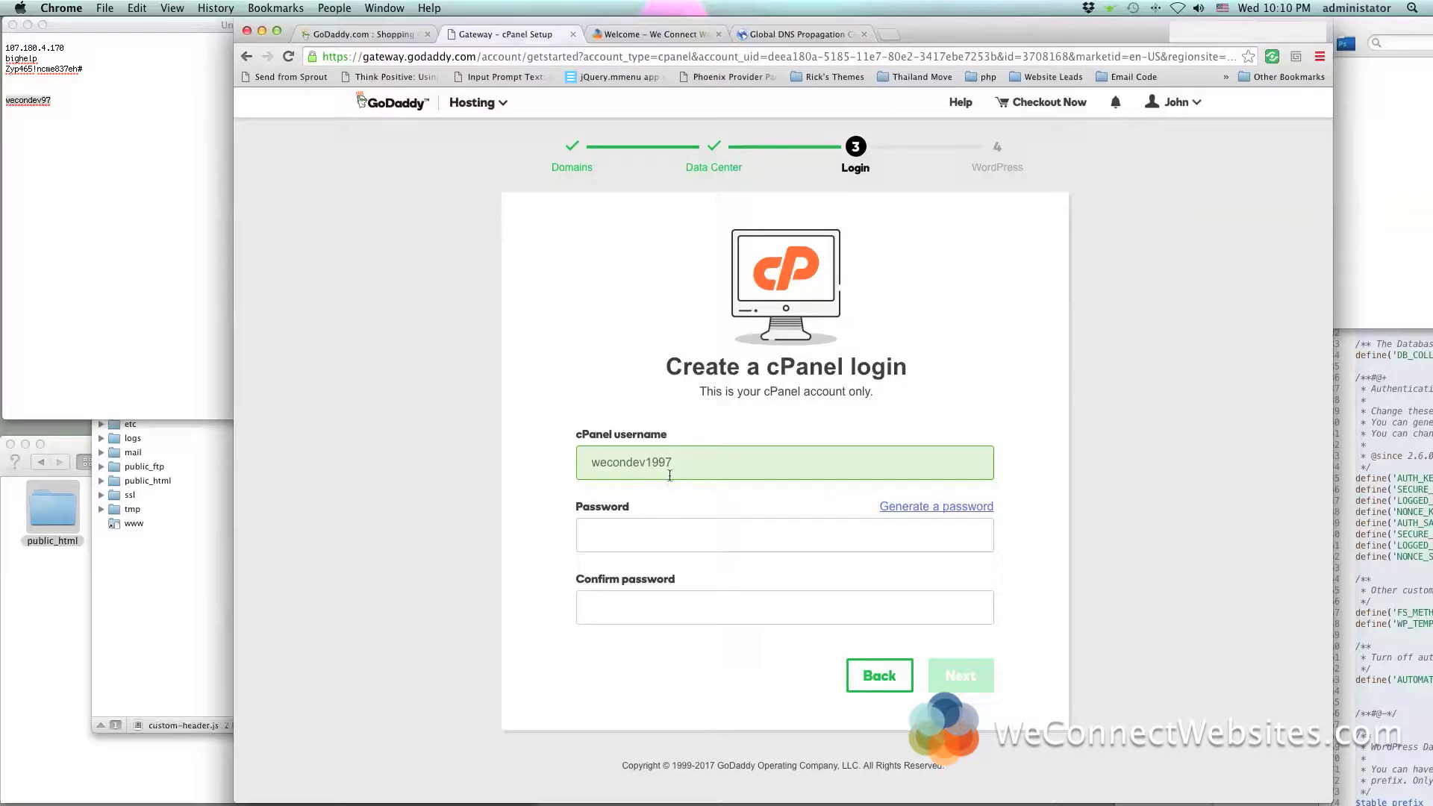
{"action": "left_click_drag", "start_coordinate": [678, 463], "coordinate": [537, 463]}
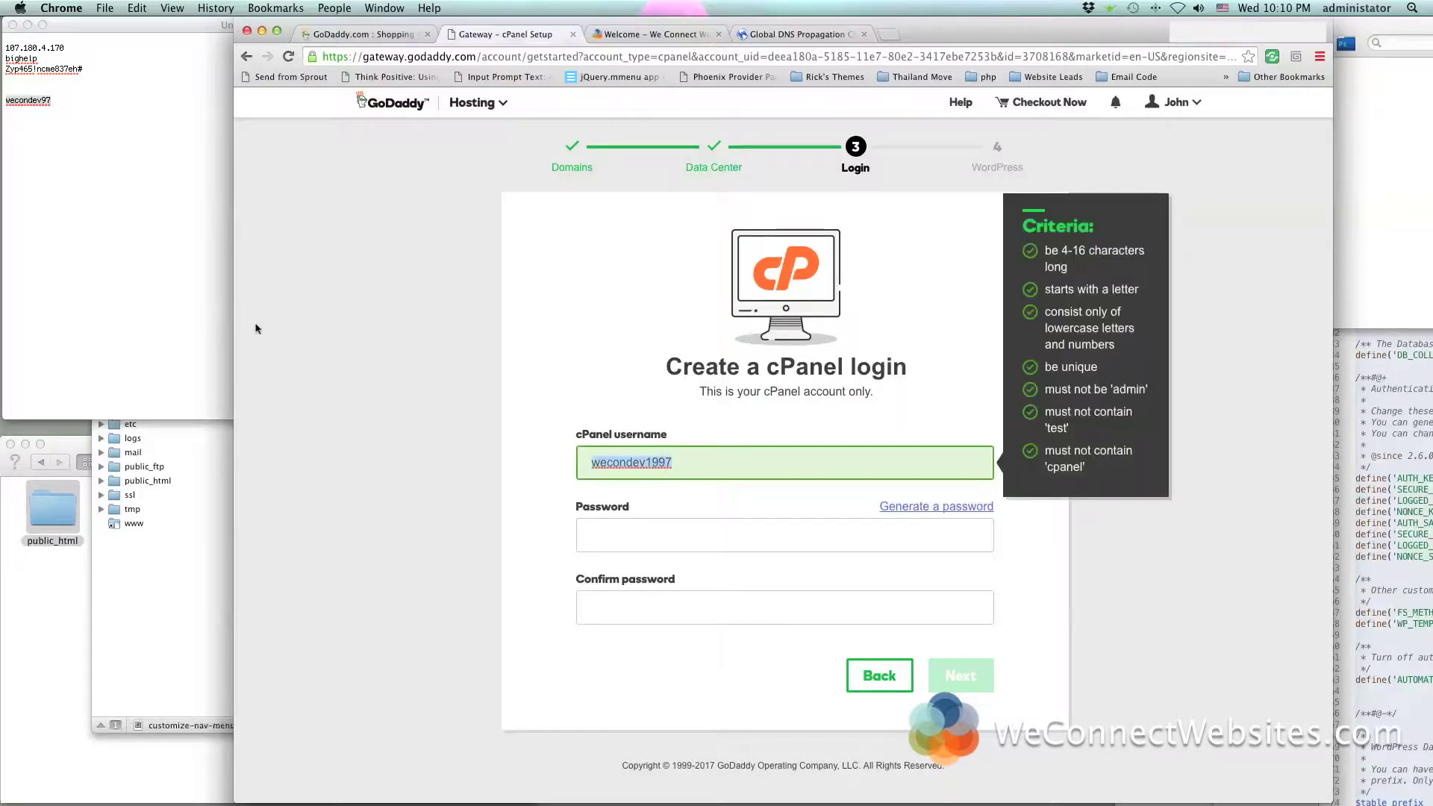
{"action": "left_click", "coordinate": [55, 103]}
{"action": "triple_click", "coordinate": [55, 103]}
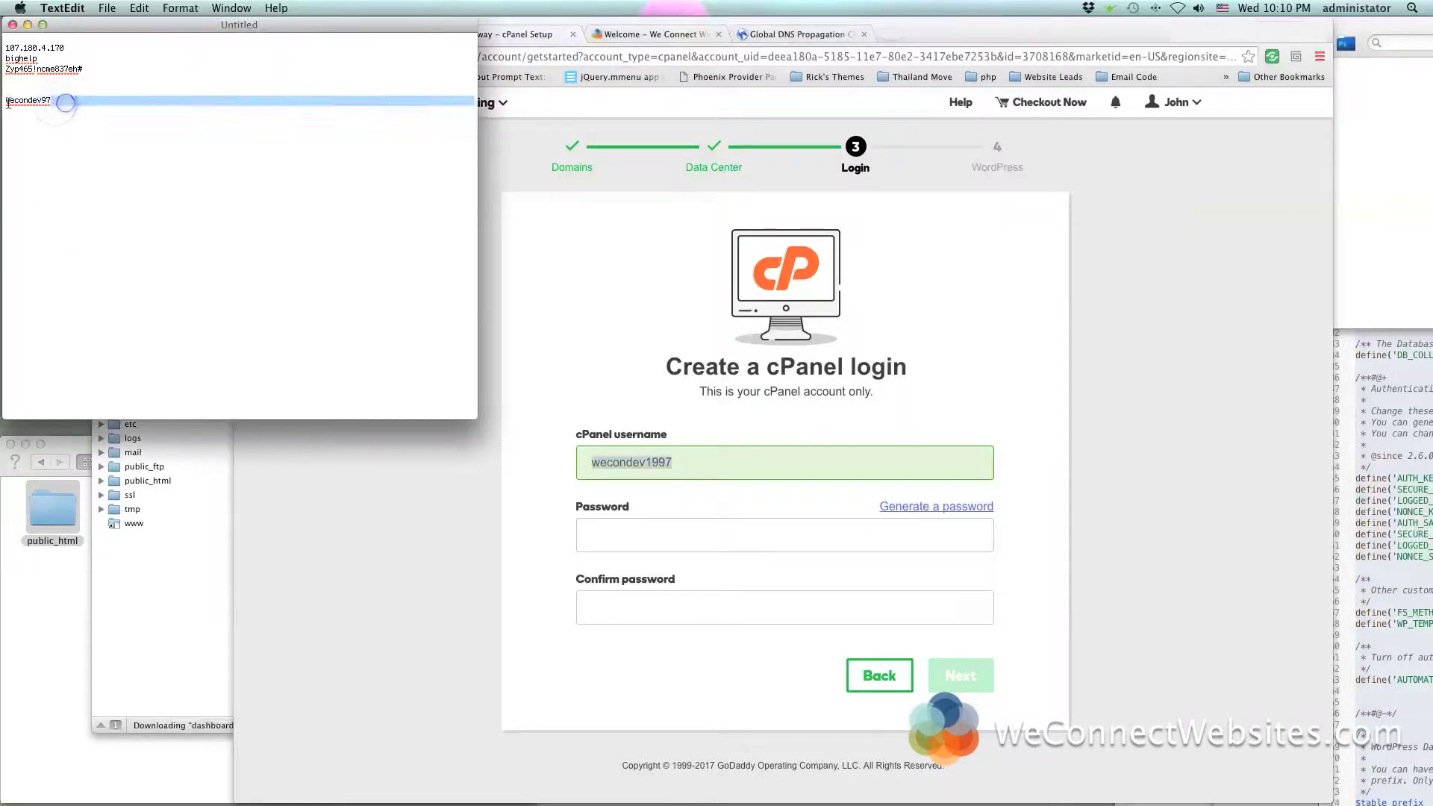
{"action": "key", "text": "super+v"}
- Generate a strong password for the new cPanel login, reveal it and select it
{"action": "left_click", "coordinate": [531, 314]}
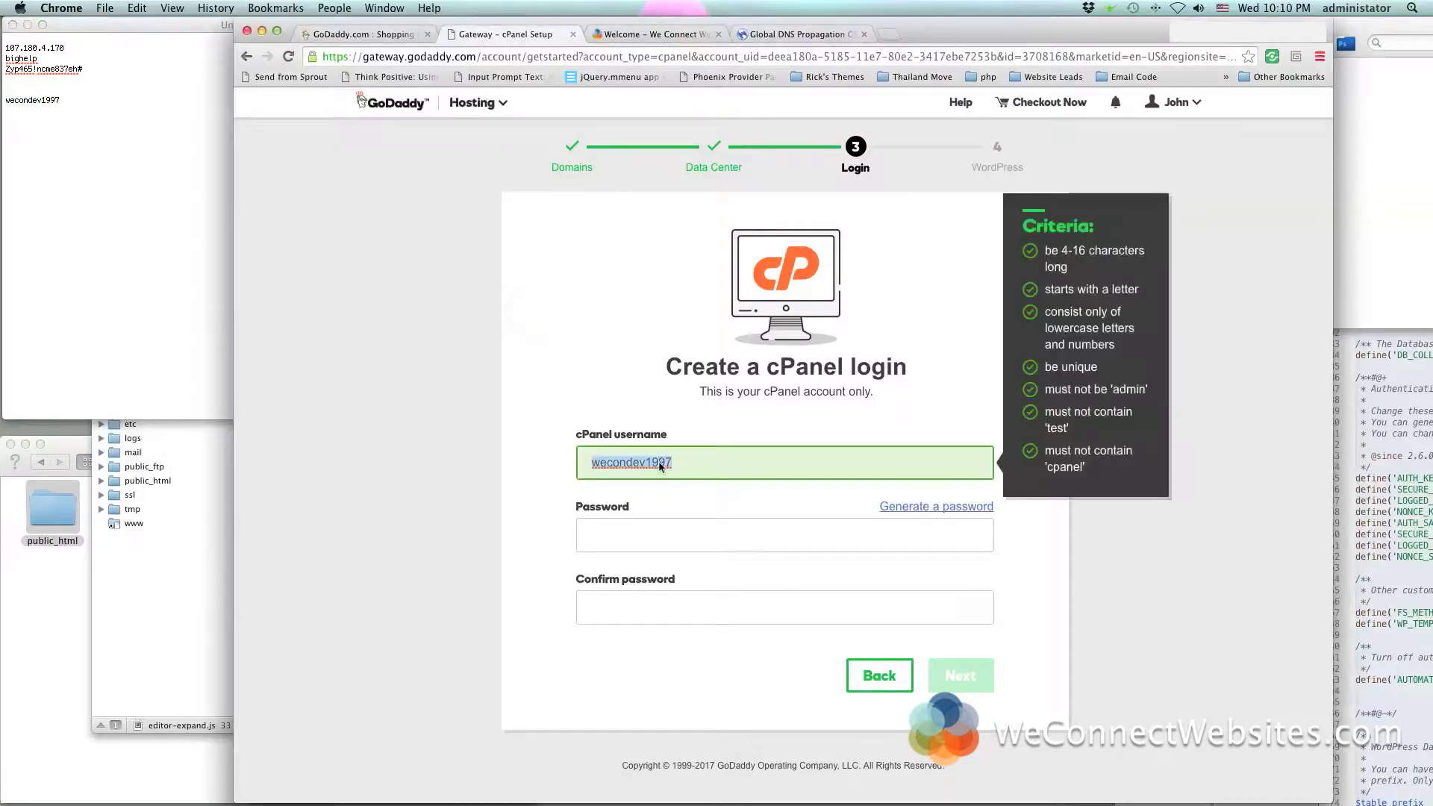
{"action": "left_click", "coordinate": [629, 535]}
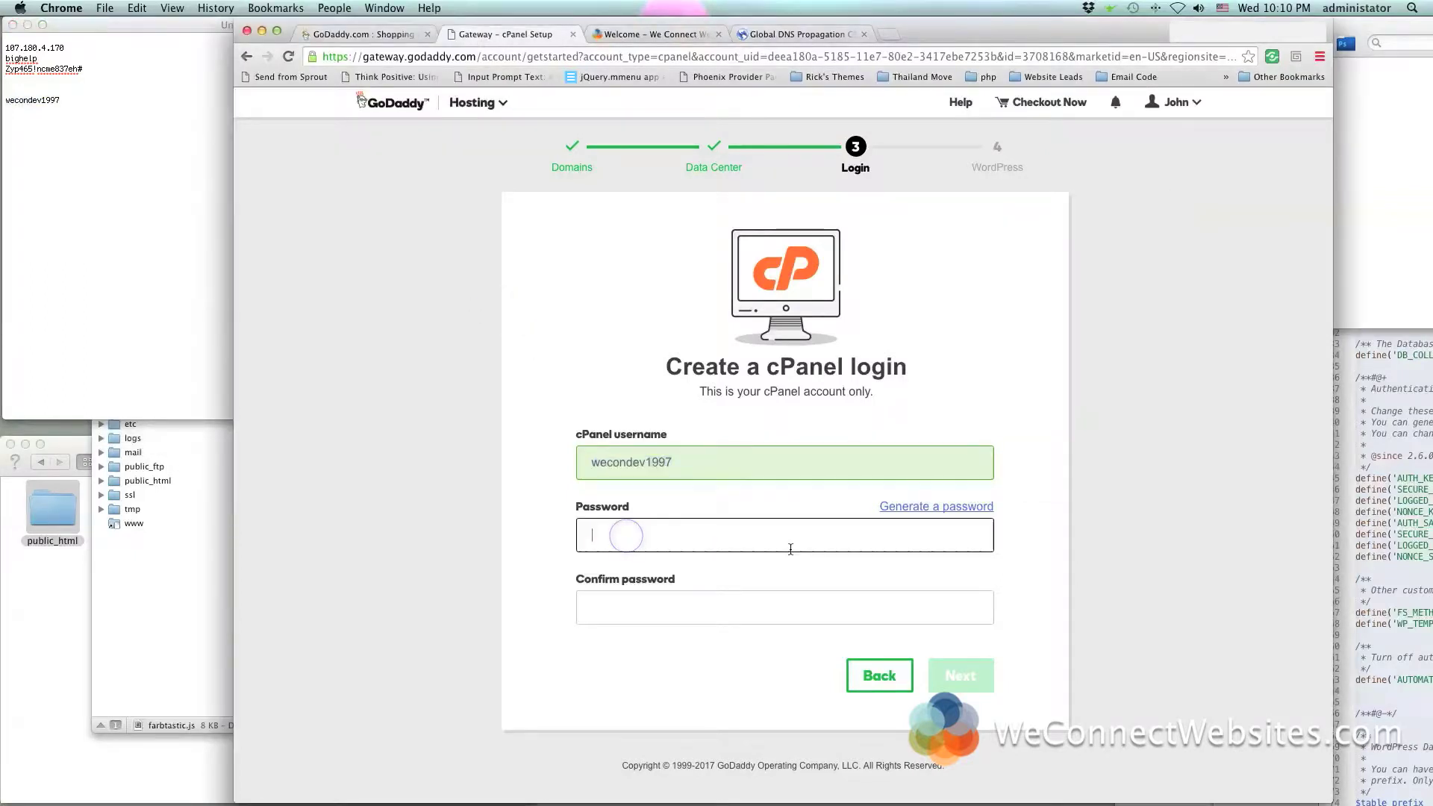
{"action": "left_click", "coordinate": [907, 508]}
{"action": "left_click", "coordinate": [945, 535]}
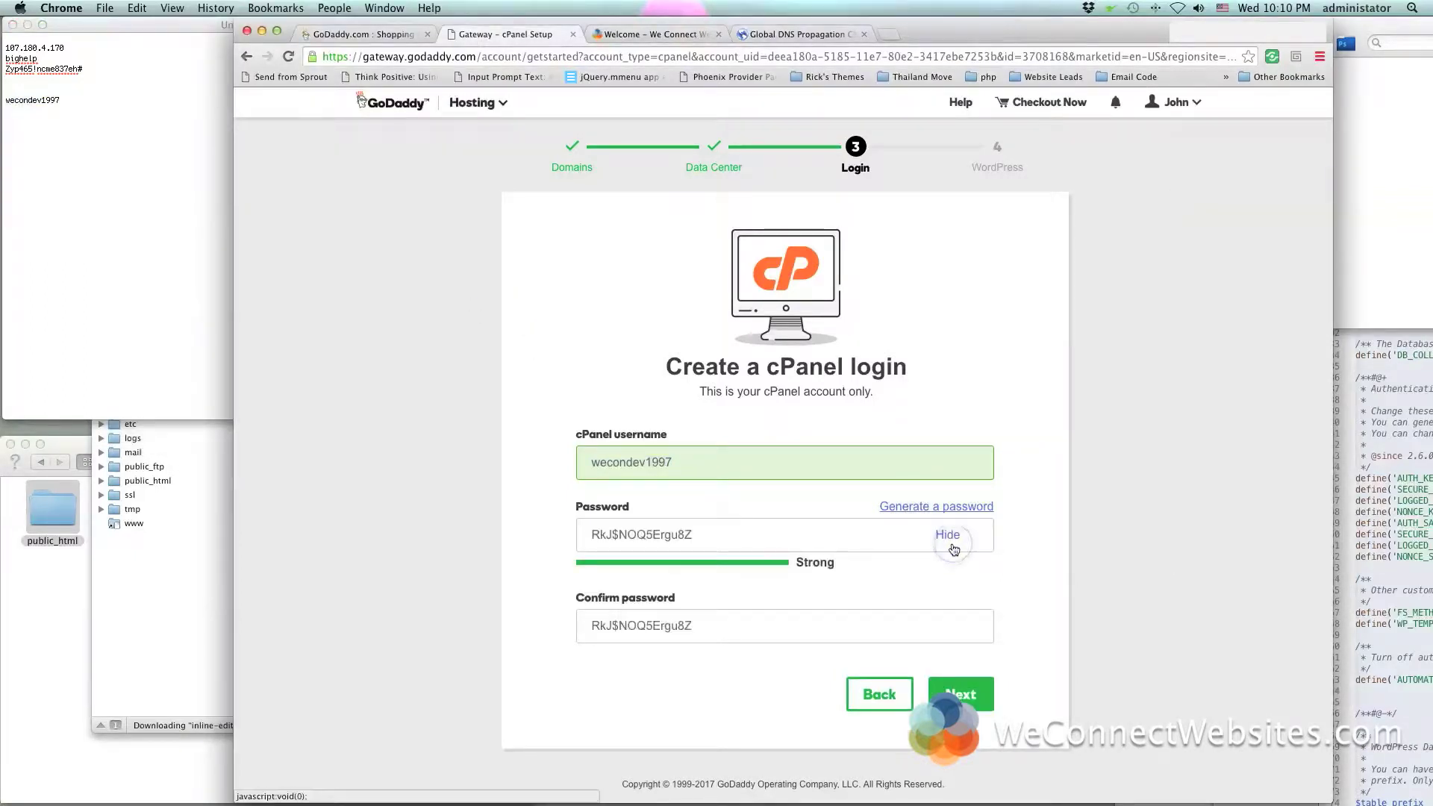
{"action": "left_click_drag", "start_coordinate": [704, 533], "coordinate": [585, 530]}
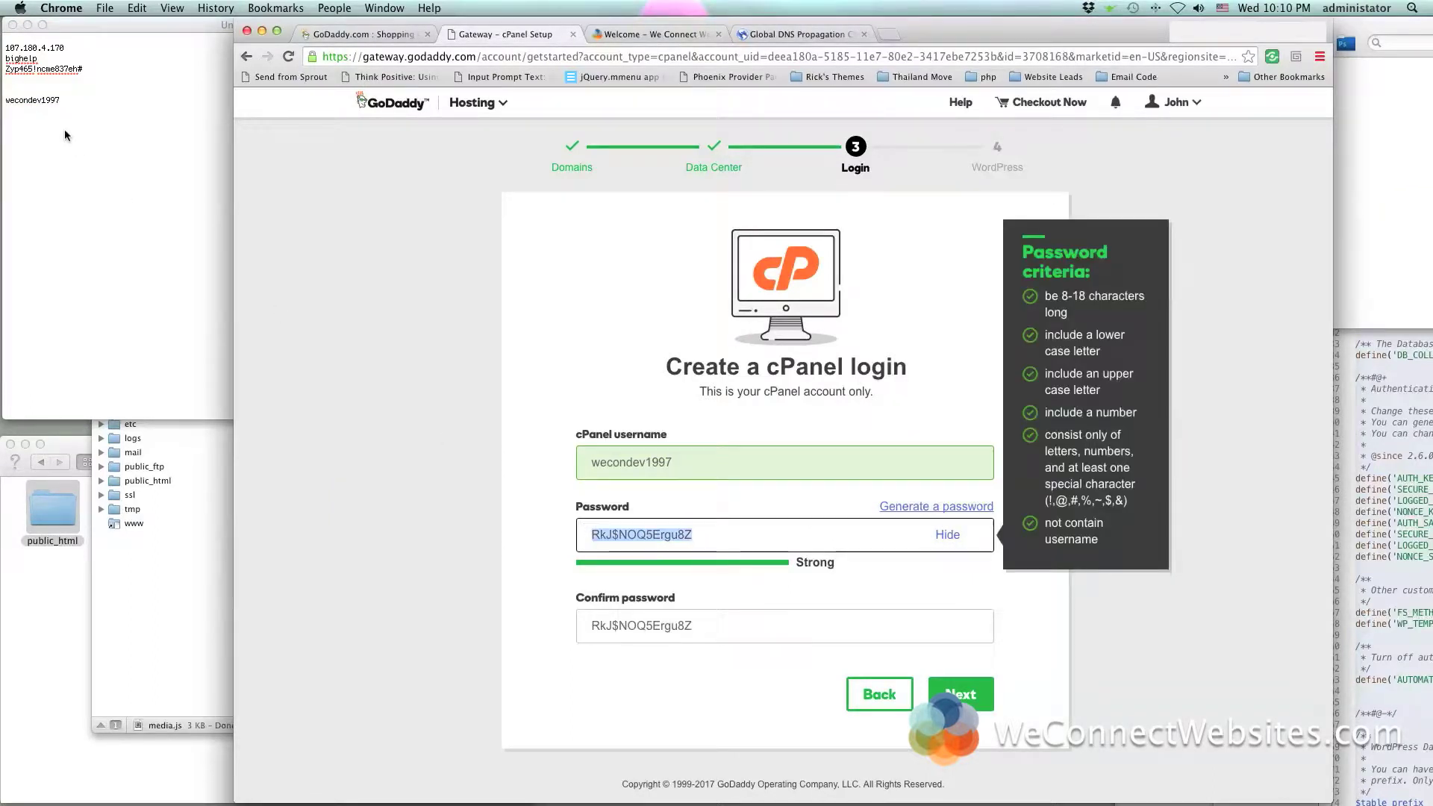
- Add the password under the username in the notes, headed by an asterisk NEW HOSTING DETAILS banner
{"action": "left_click", "coordinate": [56, 112]}
{"action": "key", "text": "Return"}
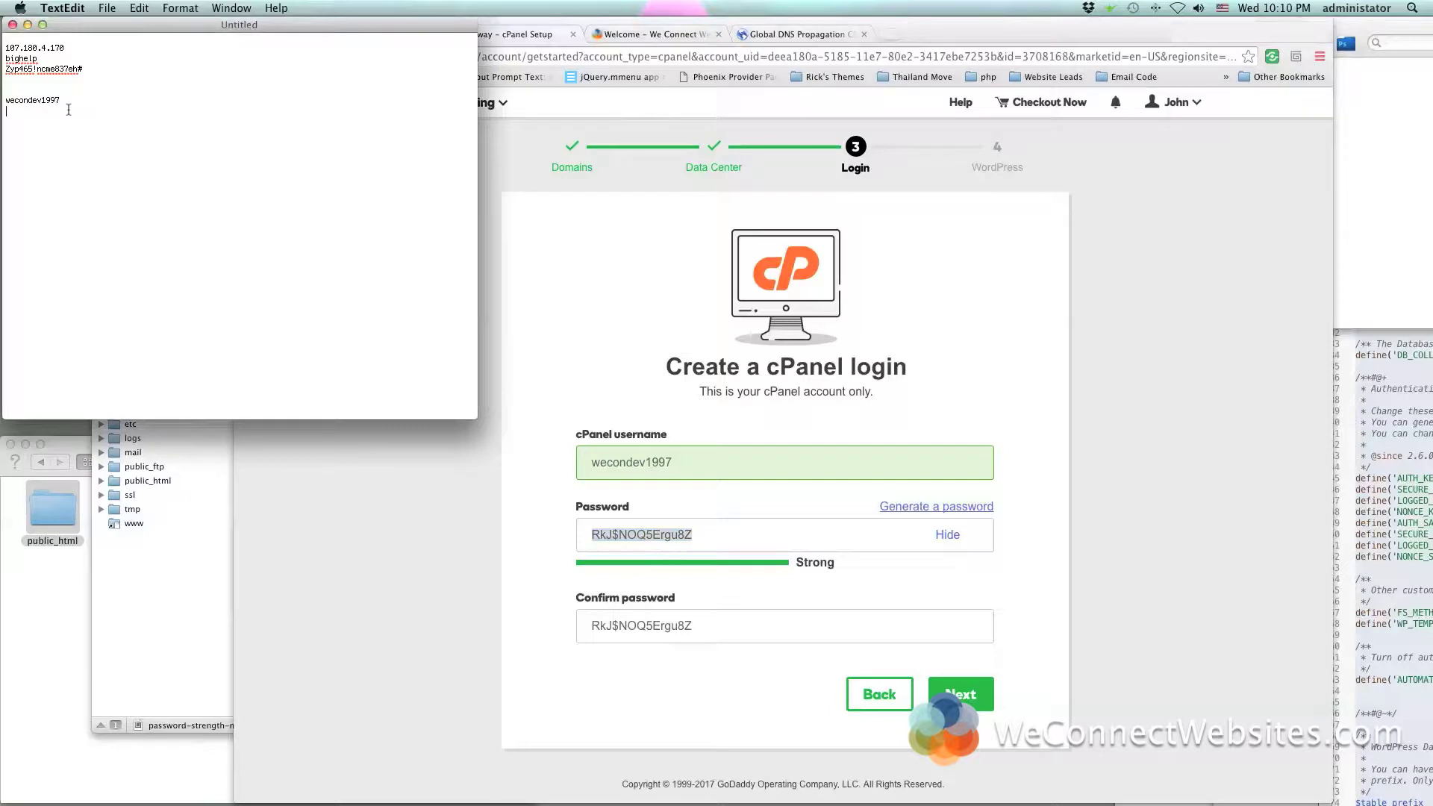
{"action": "key", "text": "super+v"}
{"action": "left_click", "coordinate": [25, 89]}
{"action": "key", "text": "Return"}
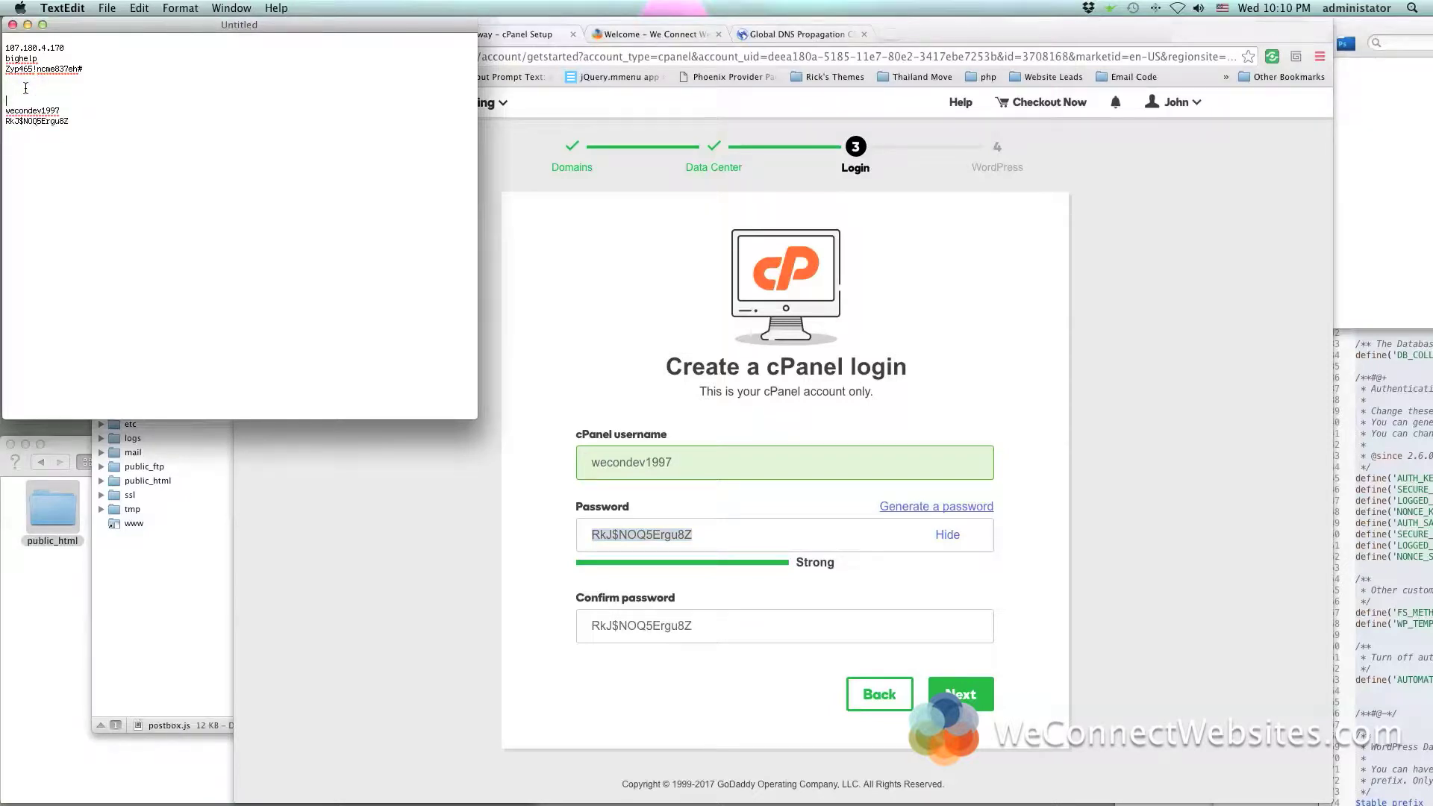
{"action": "key", "text": "Return"}
{"action": "key", "text": "Return"}
{"action": "key", "text": "Return"}
{"action": "key", "text": "Return"}
{"action": "key", "text": "Return"}
{"action": "type", "text": "****************"}
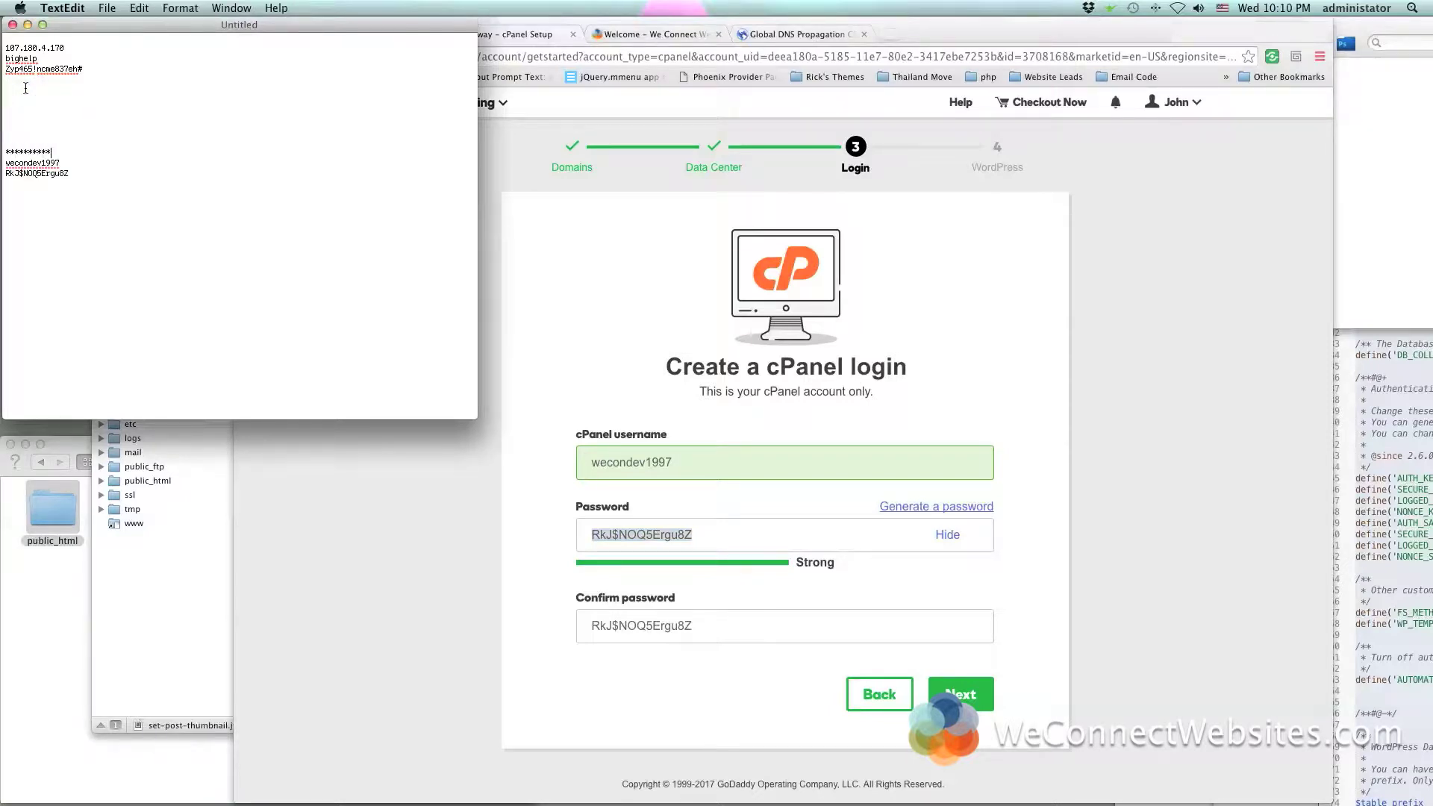
{"action": "type", "text": "******************"}
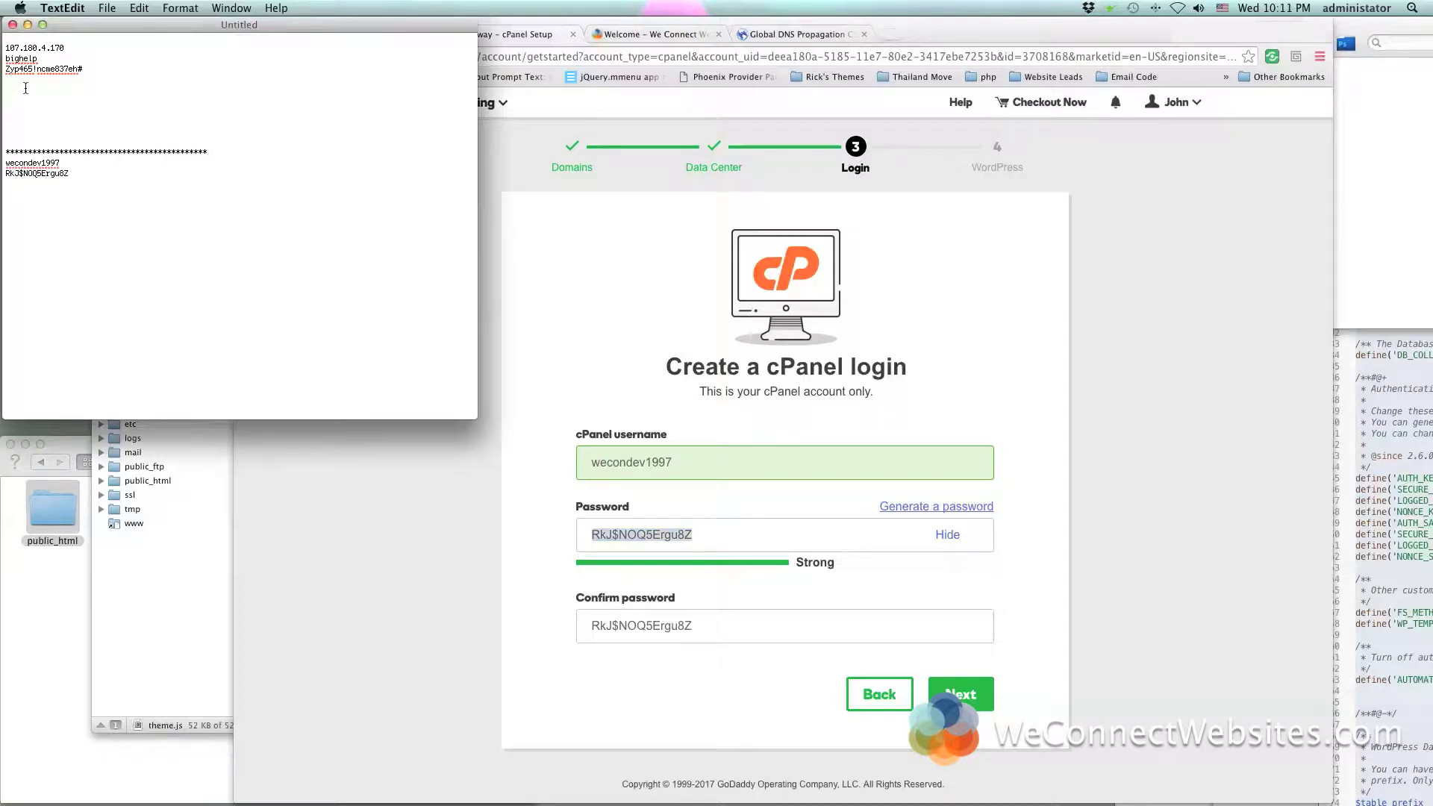
{"action": "type", "text": " NEW HOSTING DETAILS "}
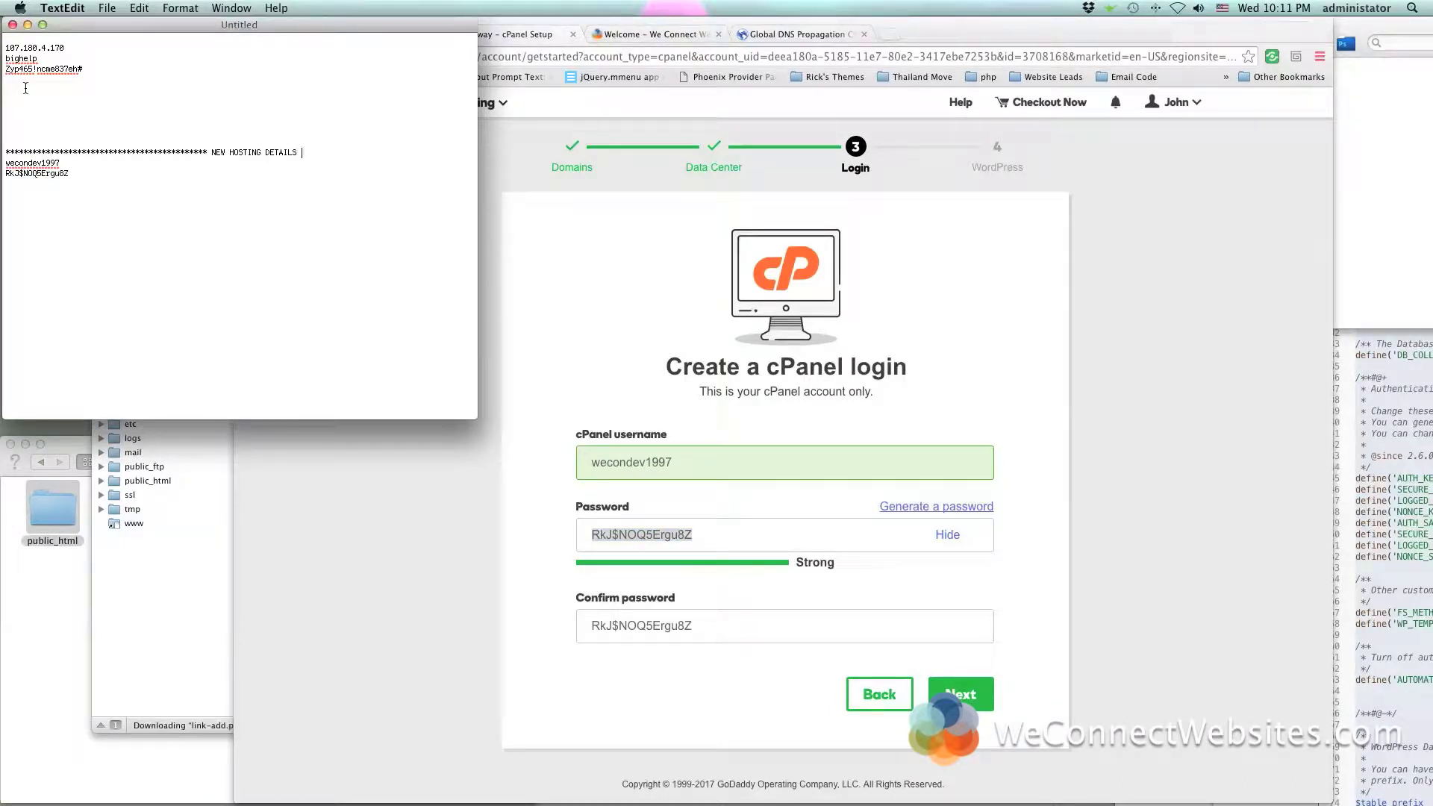
{"action": "type", "text": "*************************"}
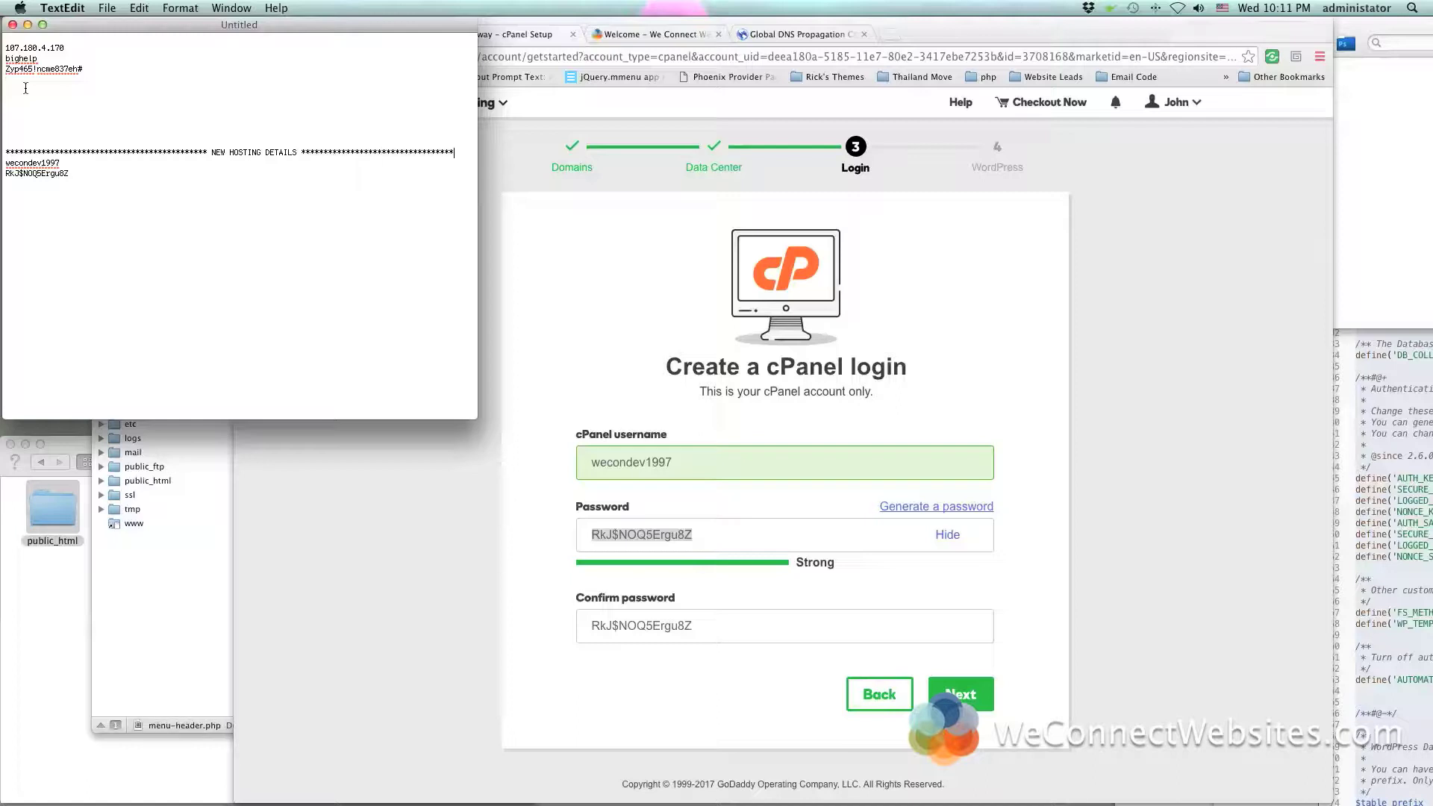
{"action": "triple_click", "coordinate": [106, 185]}
{"action": "left_click", "coordinate": [919, 343]}
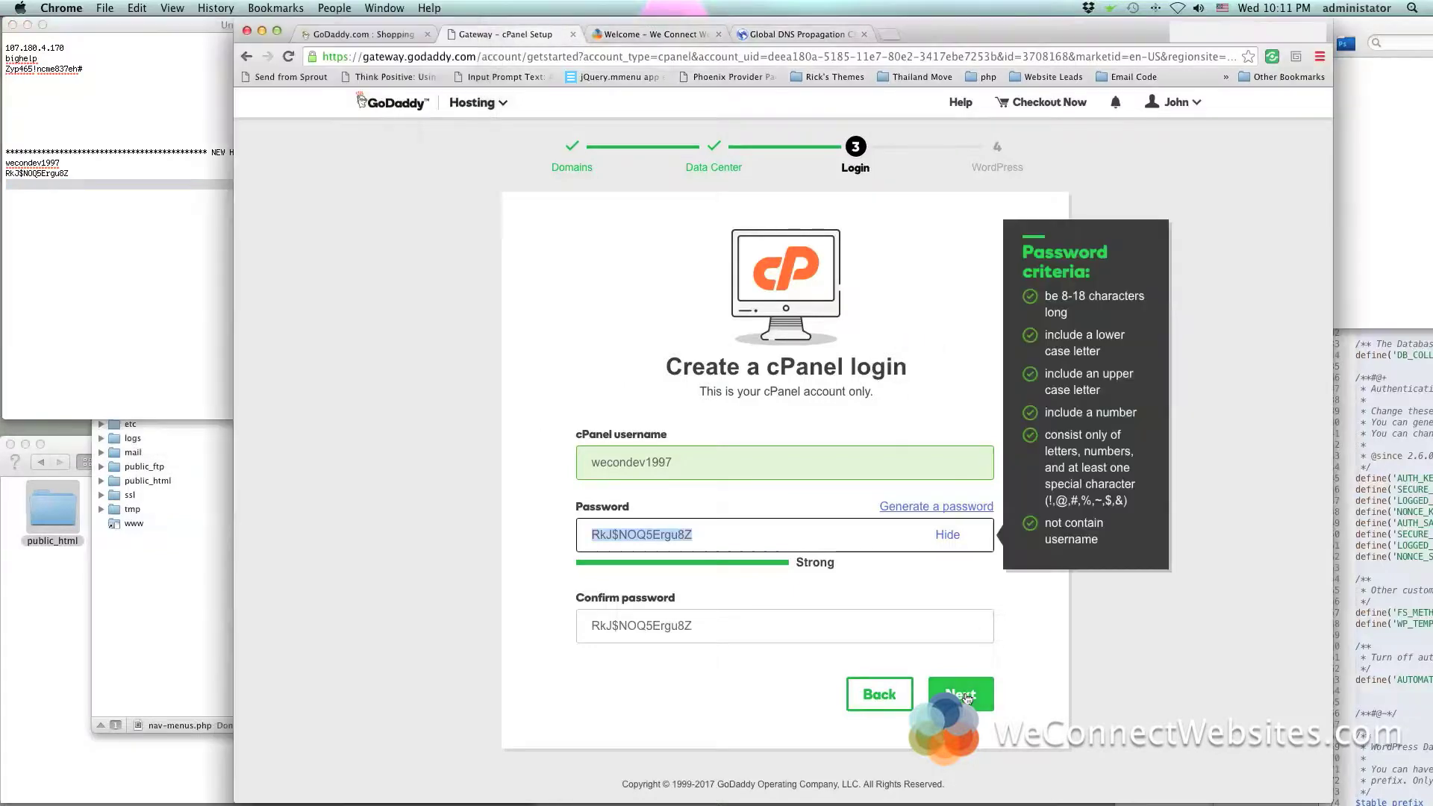
- Continue past the login step, choose 'No, not now' for WordPress, and finish the cPanel setup
{"action": "left_click", "coordinate": [959, 695]}
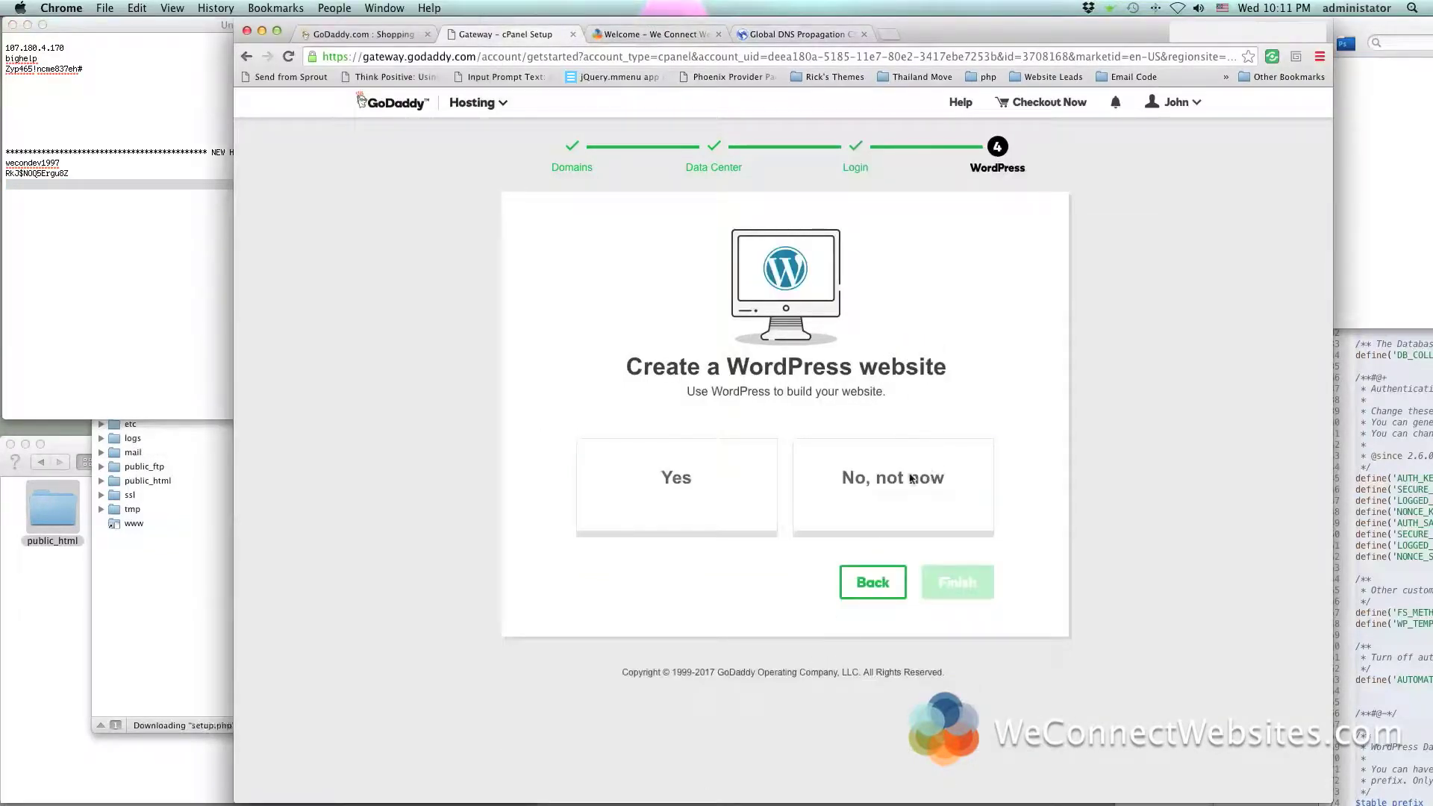
{"action": "left_click", "coordinate": [887, 504]}
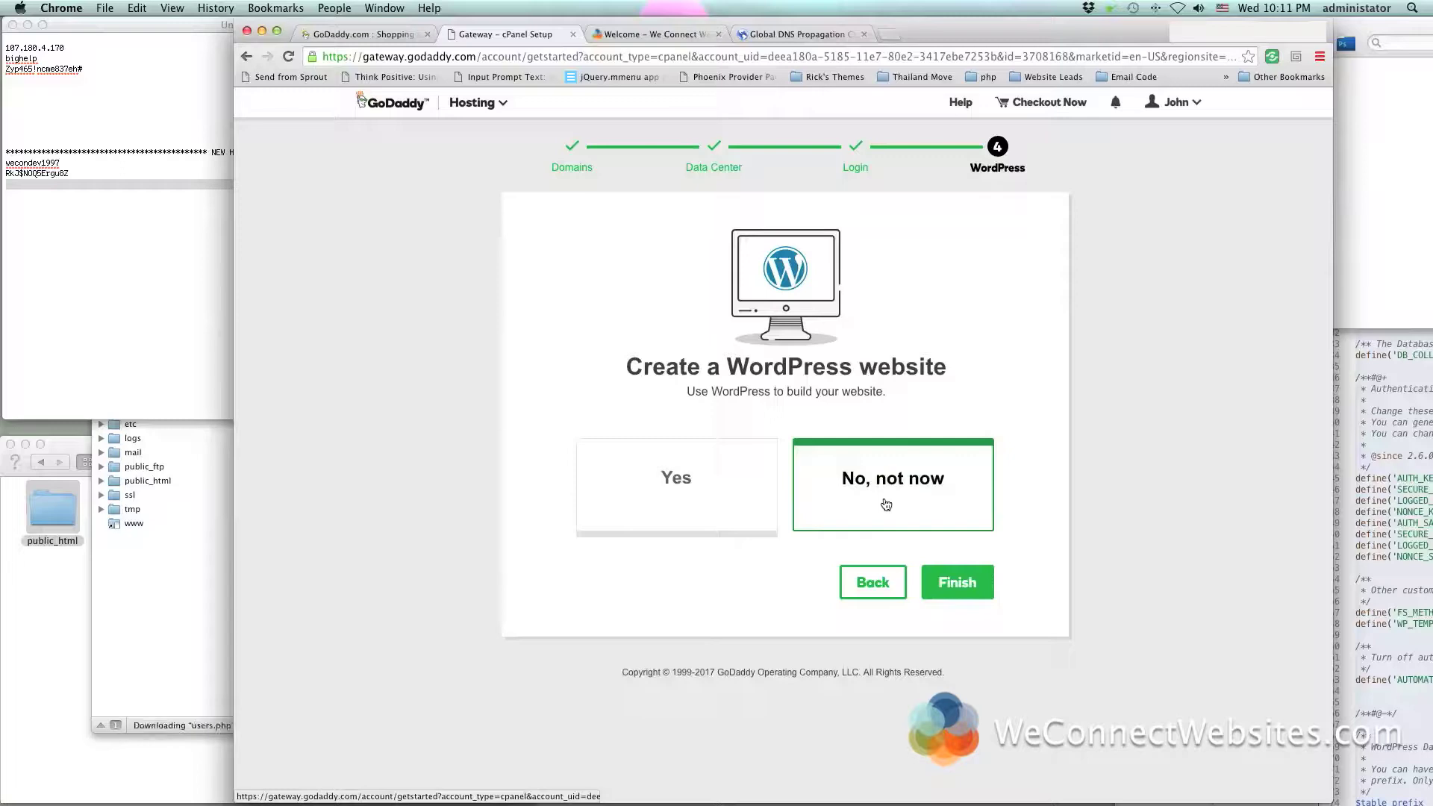
{"action": "left_click", "coordinate": [950, 582]}
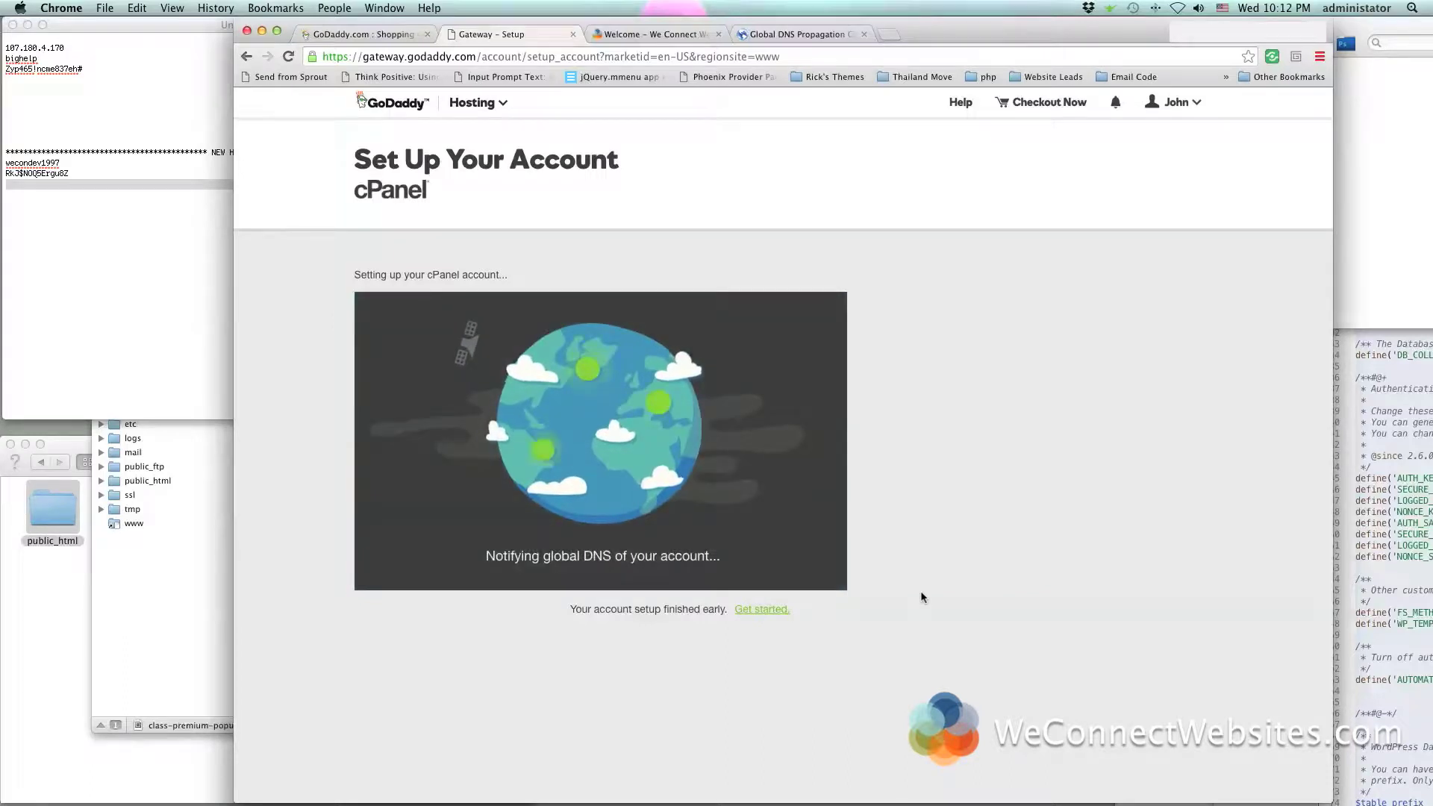
- Open the new weconnectwebsites.com cPanel dashboard from the Get started link
{"action": "left_click", "coordinate": [769, 610]}
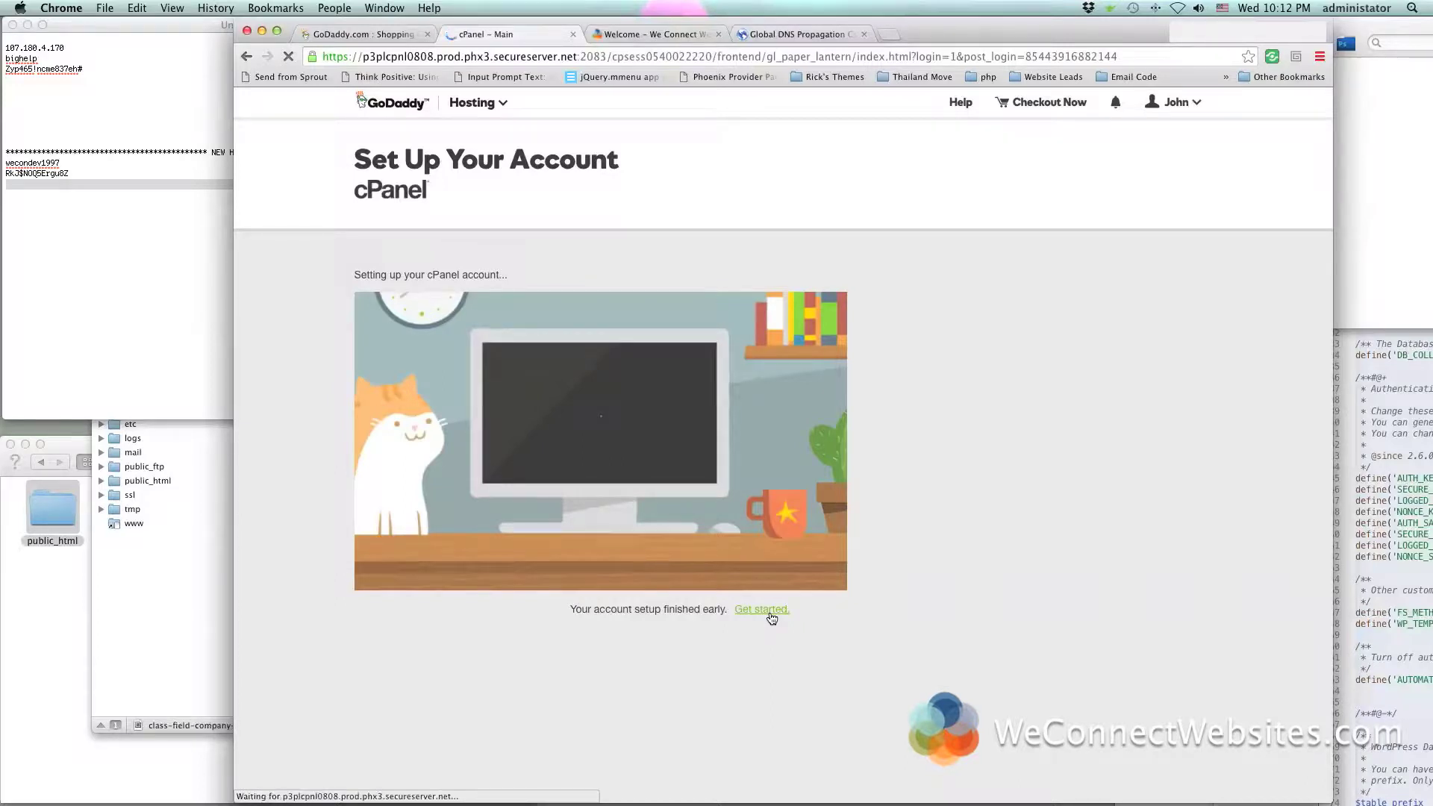
{"action": "left_click", "coordinate": [772, 618]}
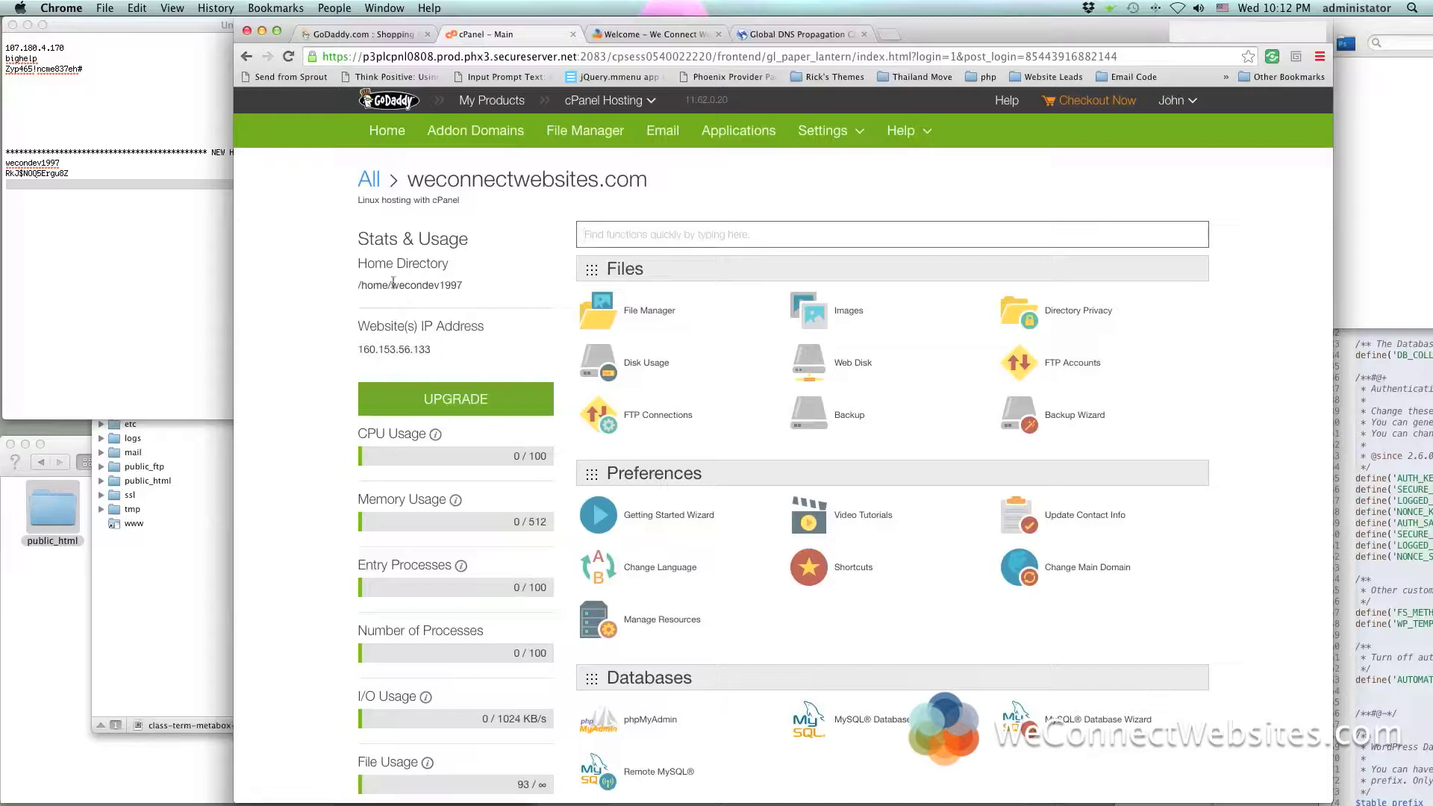
- Copy the website IP 160.153.56.133 into the notes above the username
{"action": "double_click", "coordinate": [433, 284]}
{"action": "left_click", "coordinate": [433, 352]}
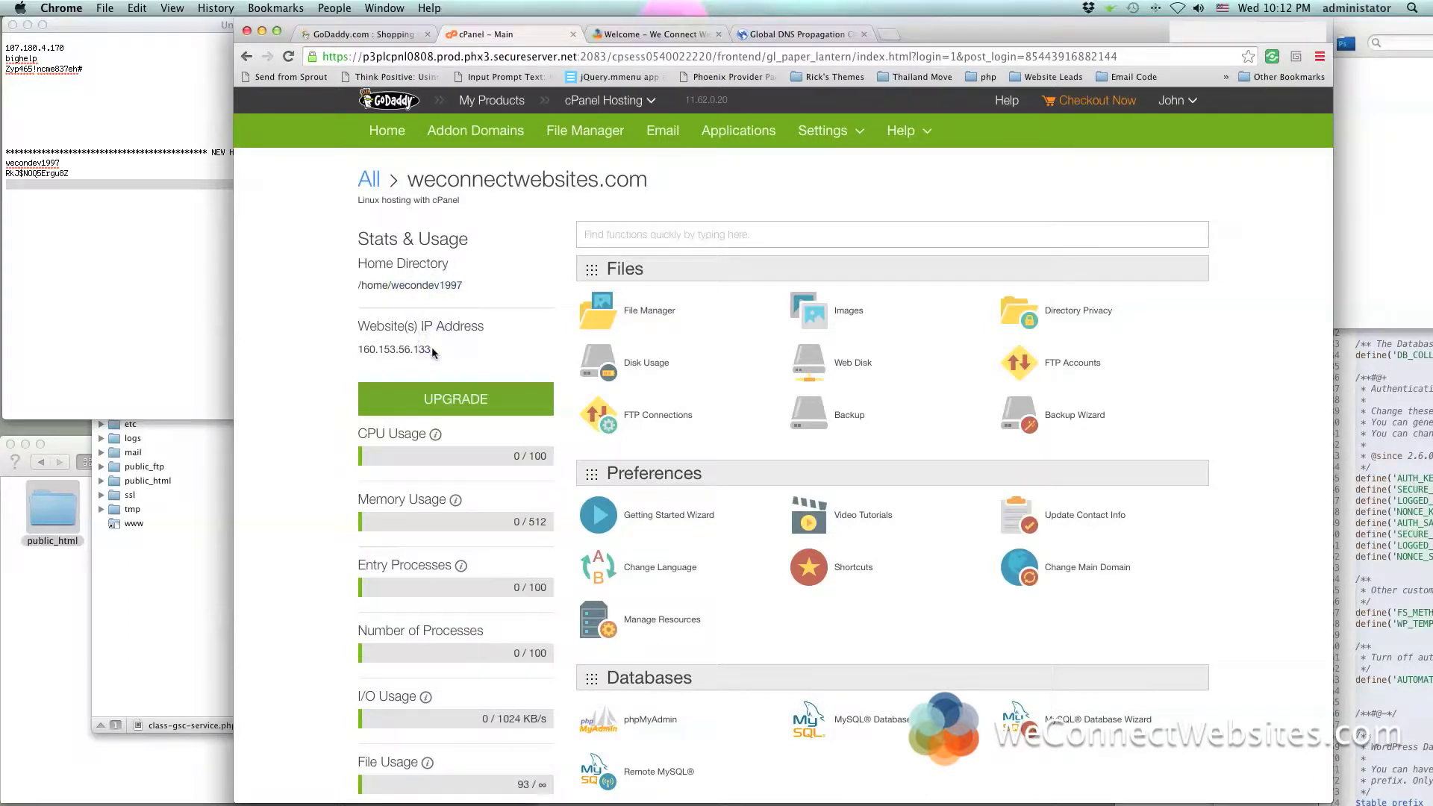
{"action": "double_click", "coordinate": [371, 348]}
{"action": "key", "text": "super+c"}
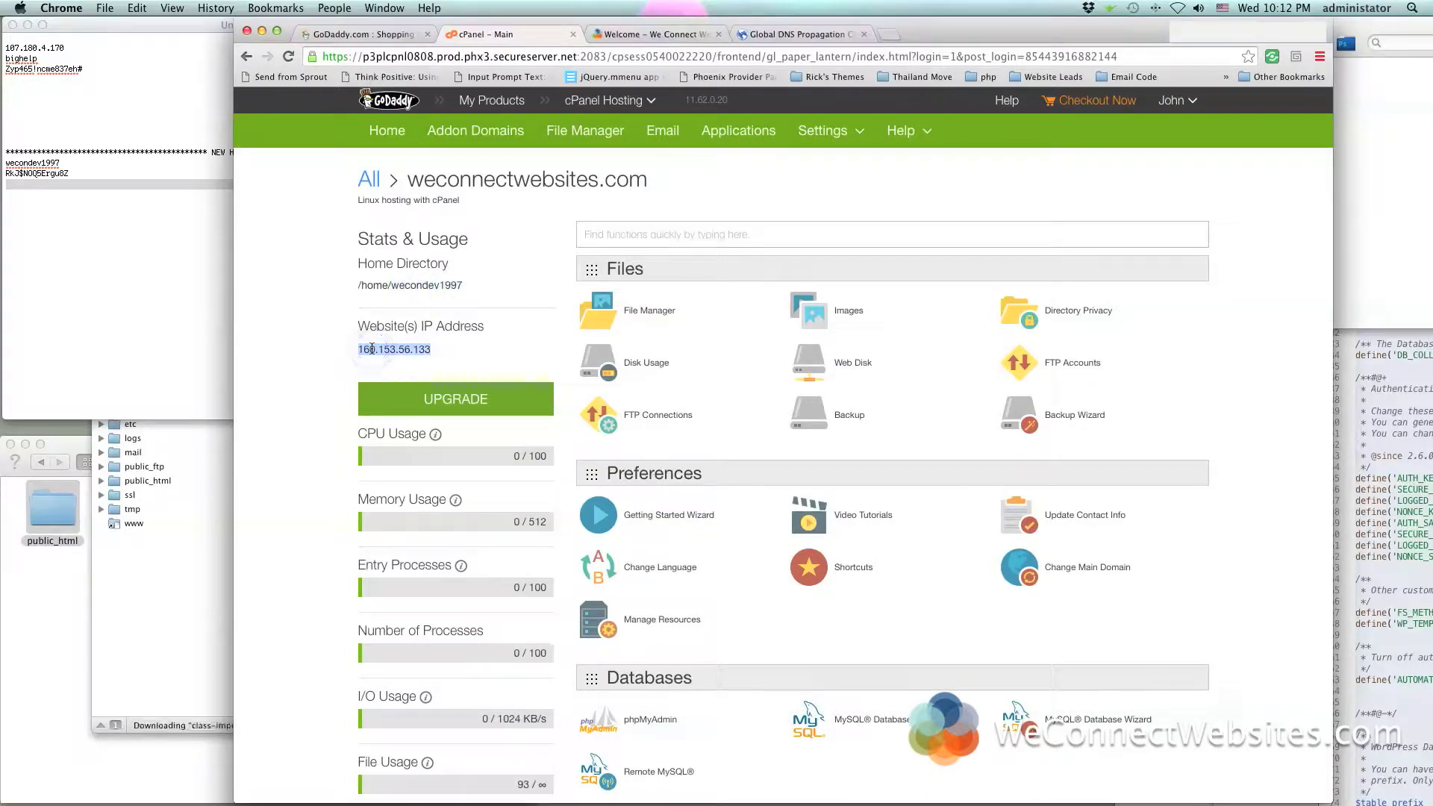
{"action": "left_click", "coordinate": [35, 103]}
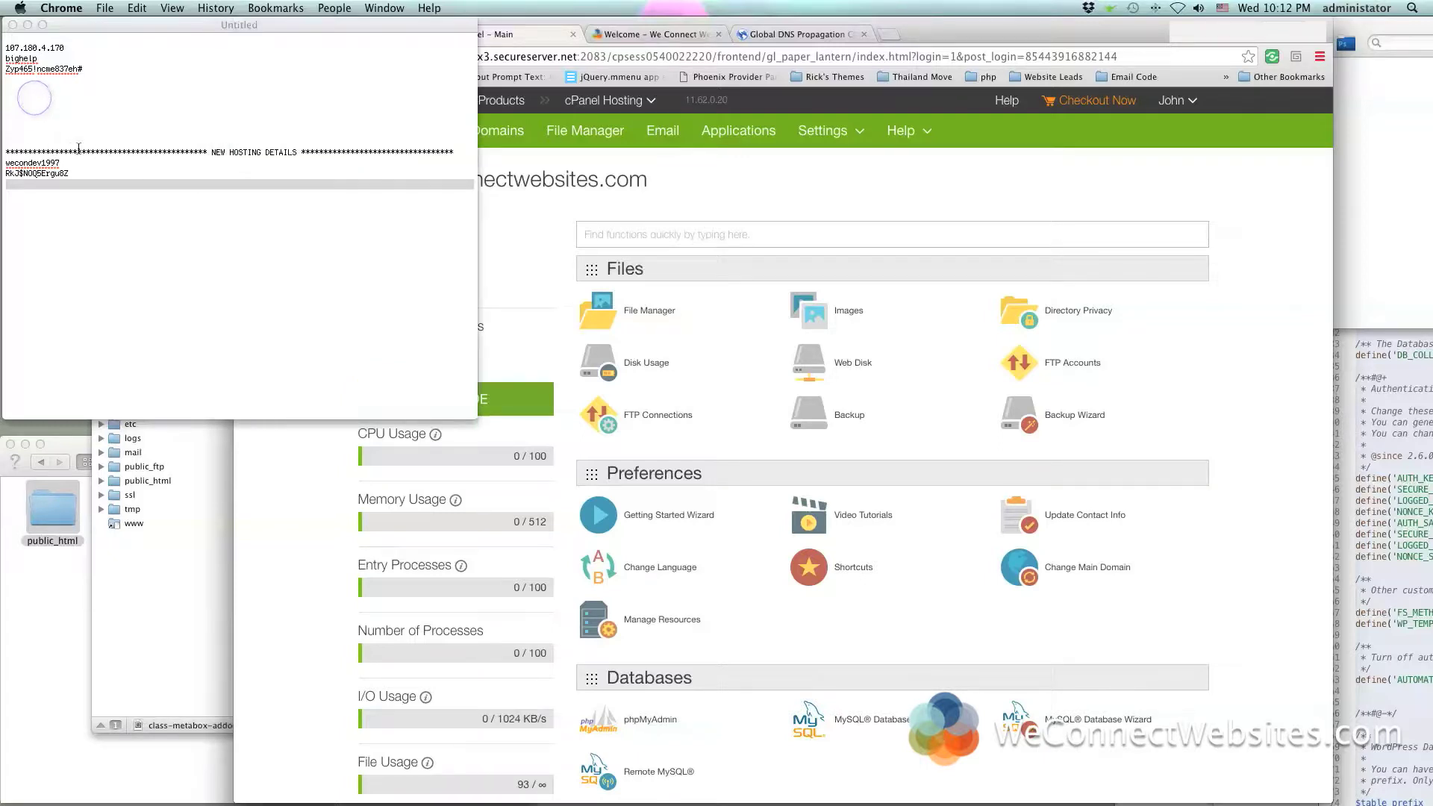
{"action": "left_click", "coordinate": [7, 162]}
{"action": "key", "text": "Return"}
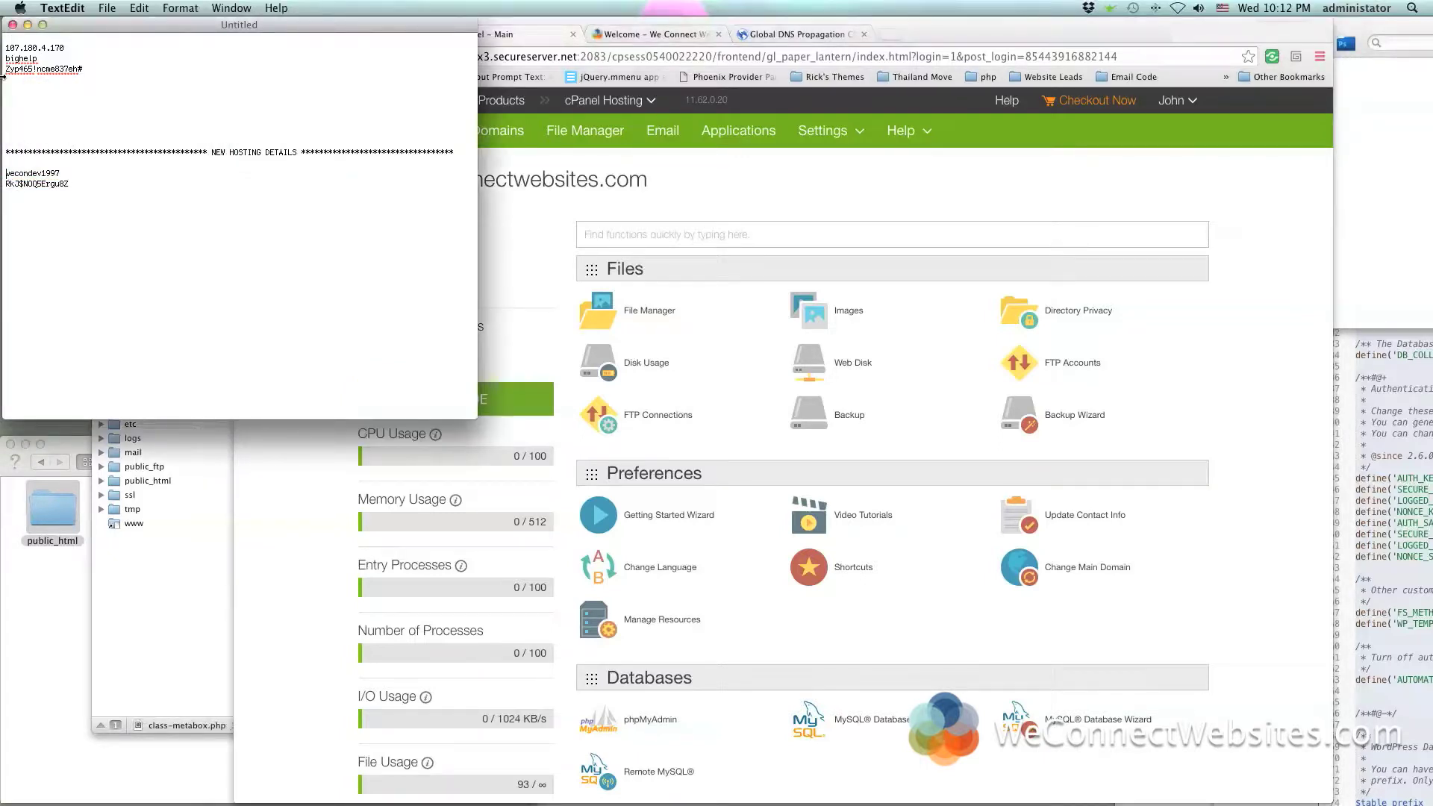
{"action": "key", "text": "Return"}
{"action": "key", "text": "Return"}
{"action": "key", "text": "super+v"}
{"action": "left_click", "coordinate": [191, 229]}
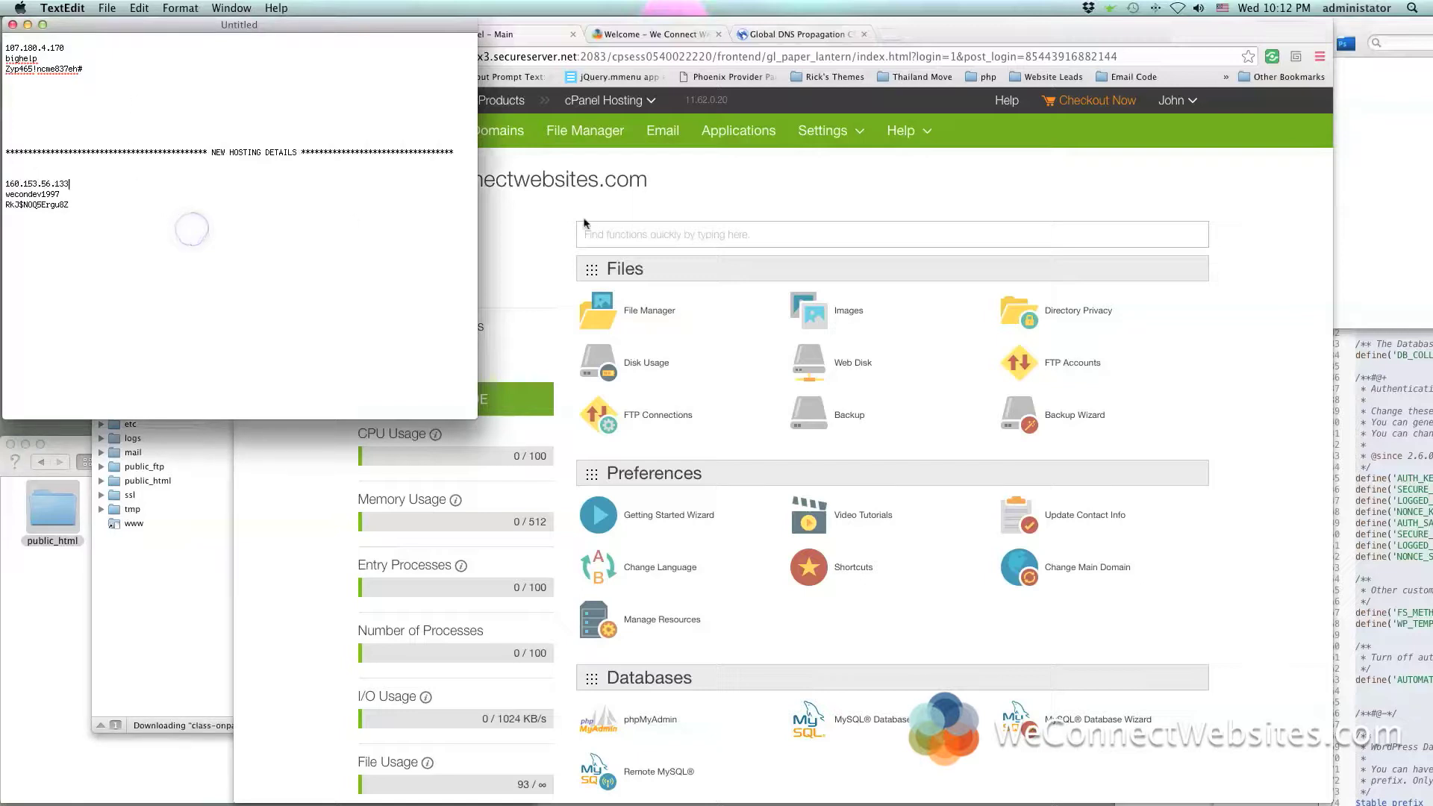
- Open the MySQL Databases page from cPanel's Databases section
{"action": "left_click", "coordinate": [370, 490]}
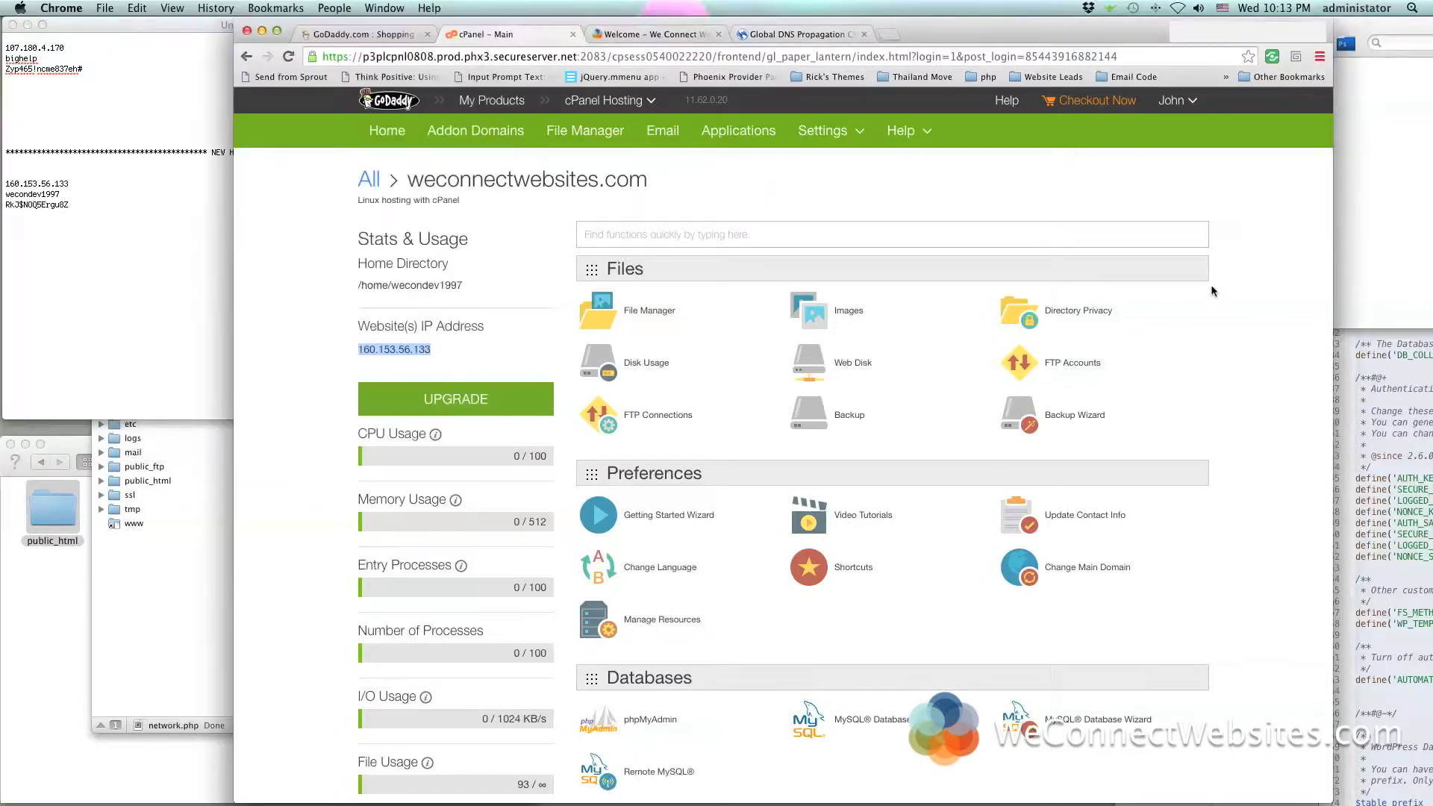
{"action": "left_click", "coordinate": [1389, 134]}
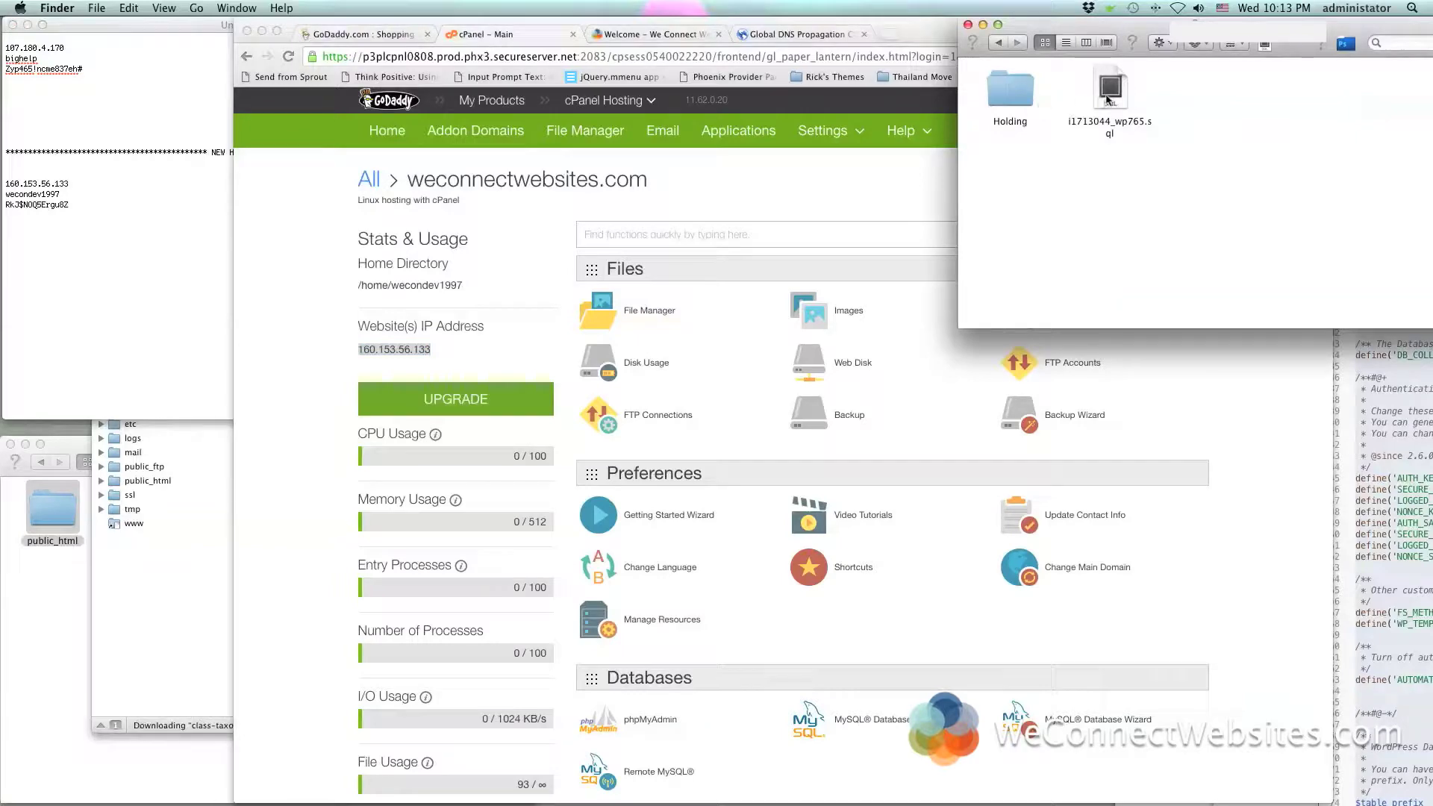
{"action": "left_click", "coordinate": [876, 185]}
{"action": "scroll", "coordinate": [684, 598], "scroll_direction": "down", "scroll_amount": 5}
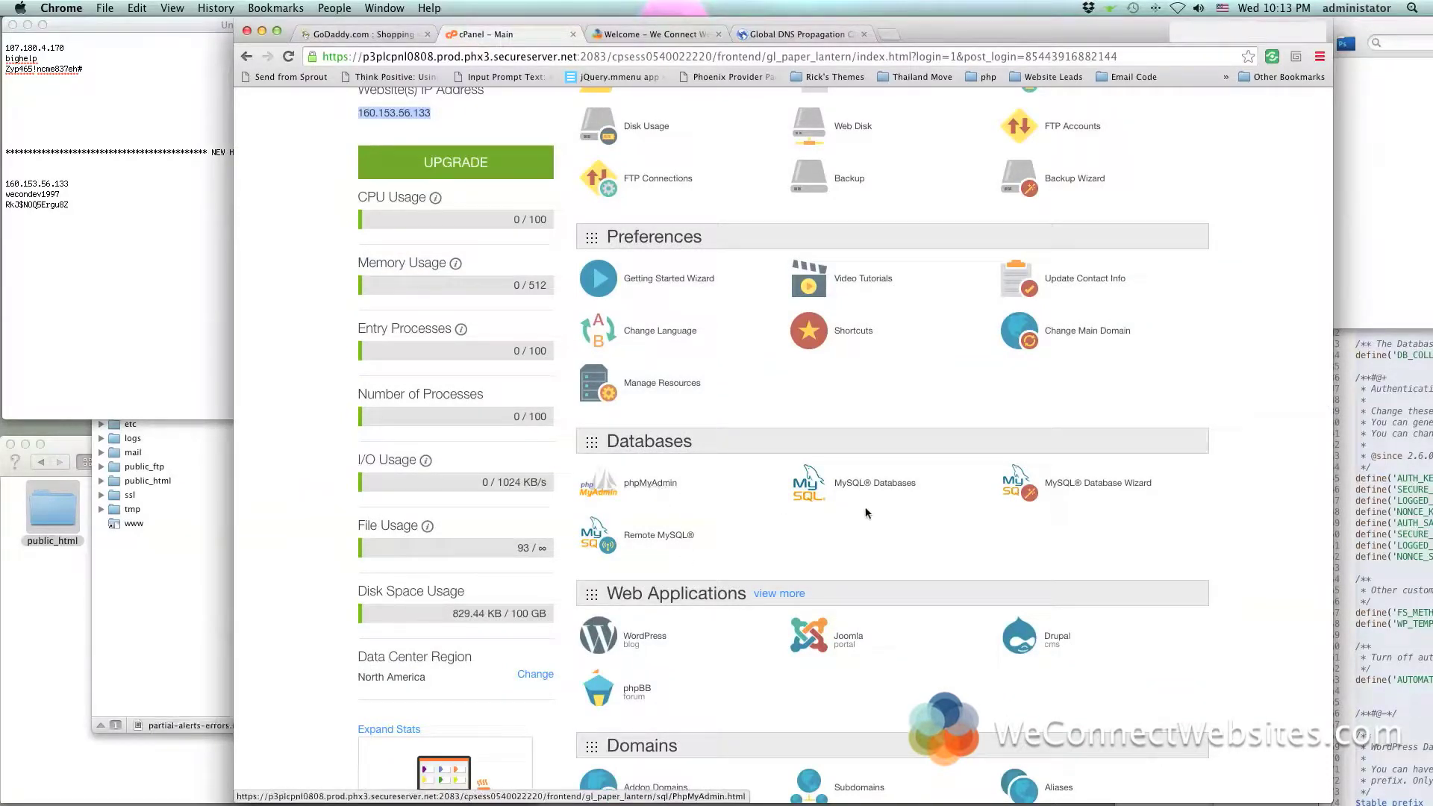
{"action": "scroll", "coordinate": [873, 485], "scroll_direction": "up", "scroll_amount": 5}
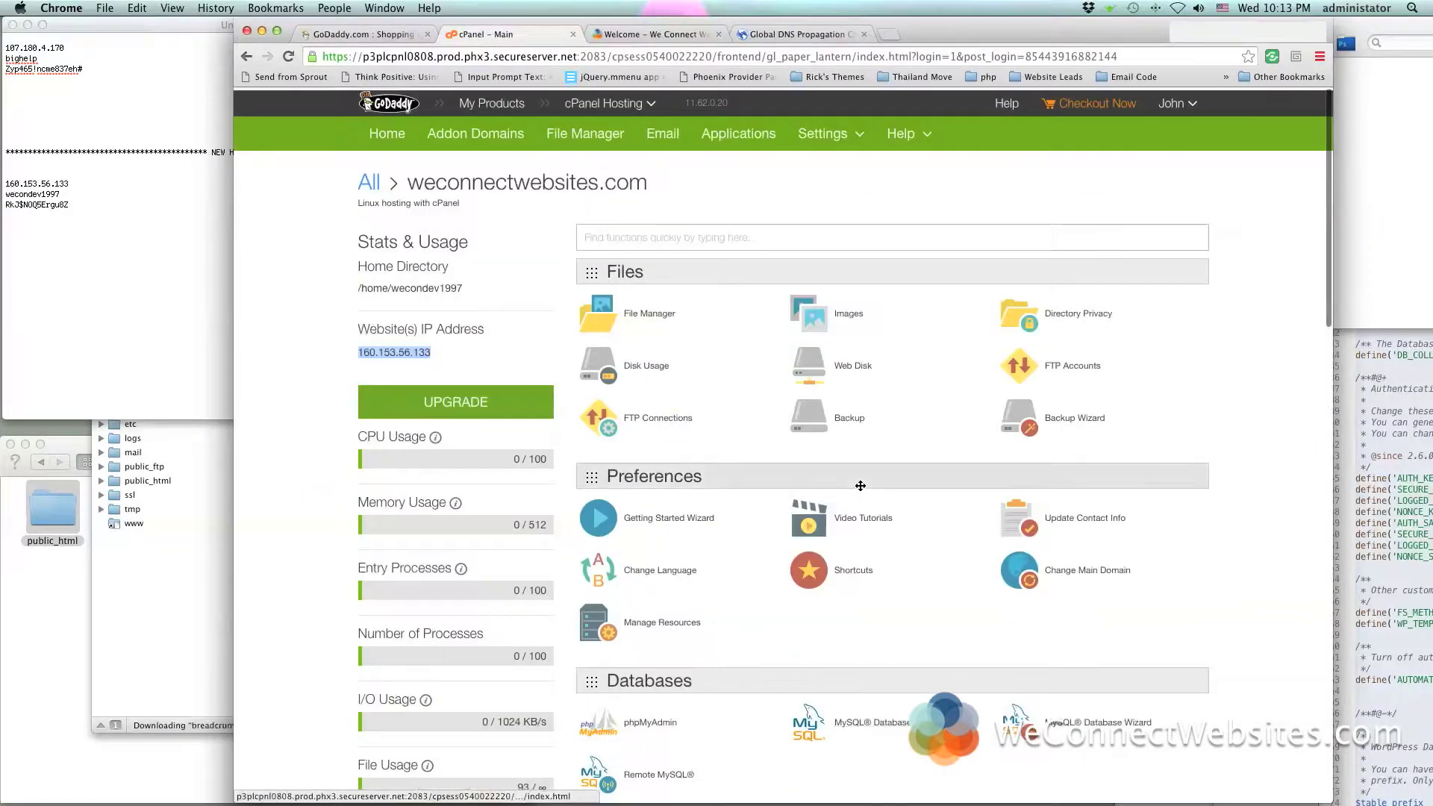
{"action": "scroll", "coordinate": [860, 486], "scroll_direction": "down", "scroll_amount": 4}
{"action": "scroll", "coordinate": [860, 486], "scroll_direction": "up", "scroll_amount": 3}
{"action": "scroll", "coordinate": [860, 486], "scroll_direction": "down", "scroll_amount": 4}
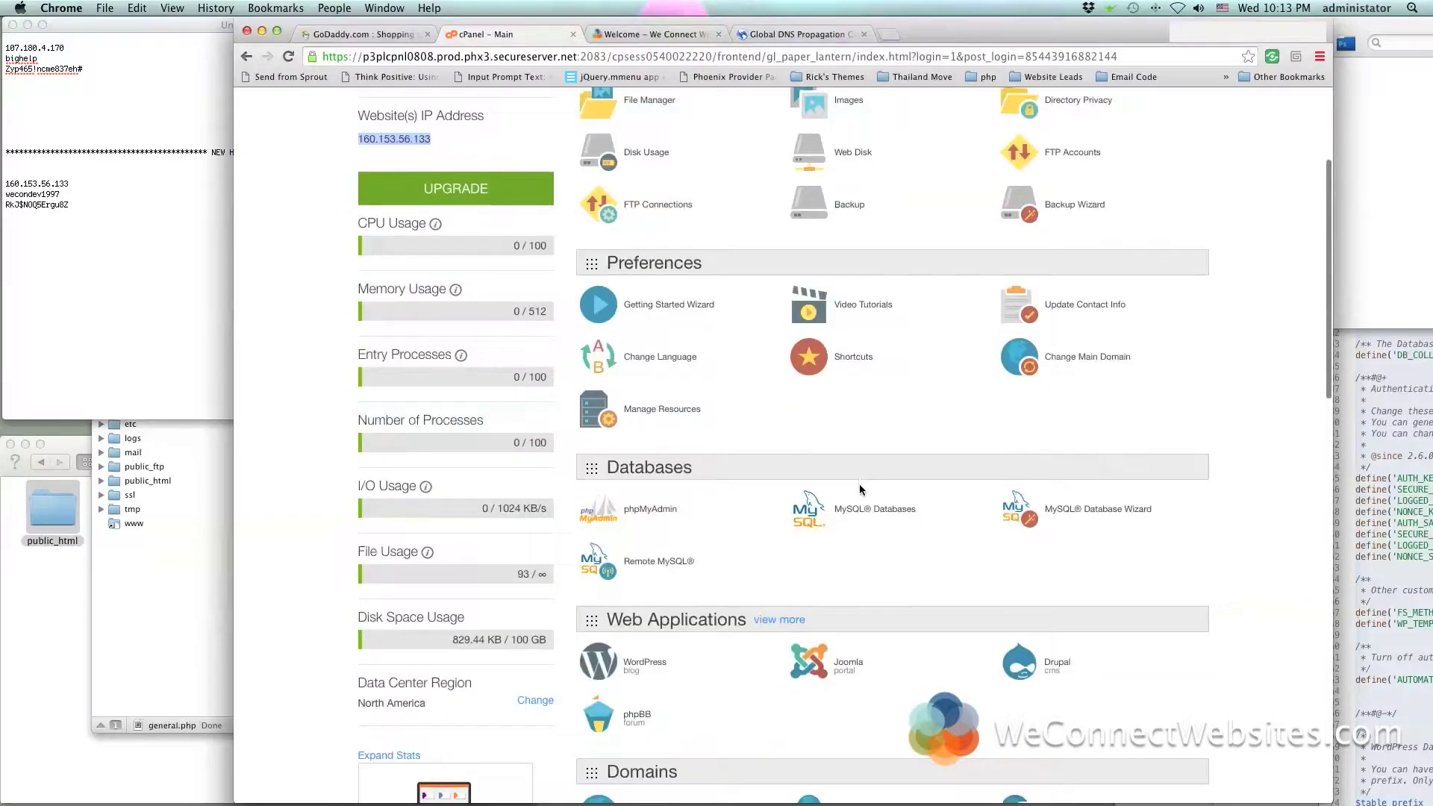
{"action": "left_click", "coordinate": [862, 514]}
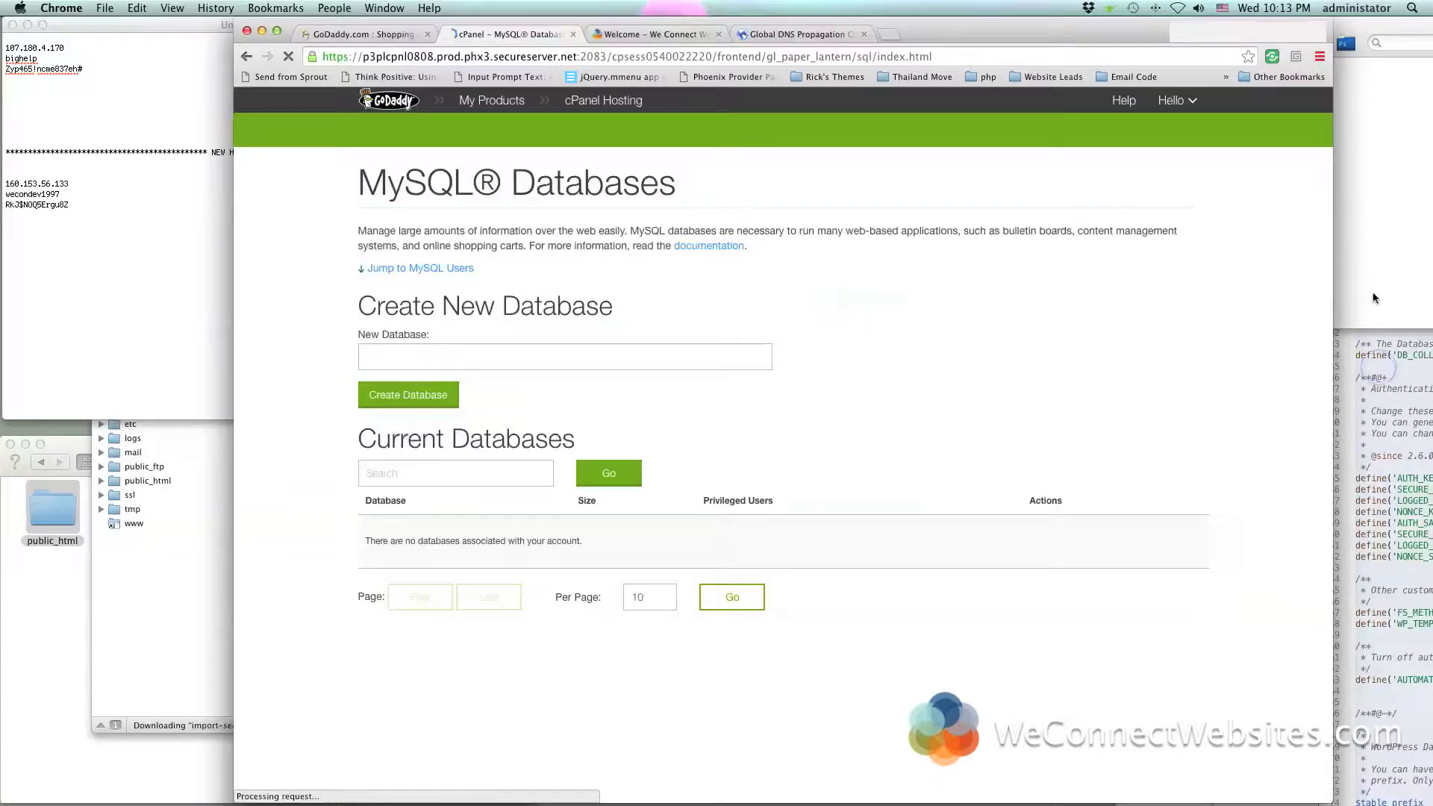
{"action": "left_click_drag", "start_coordinate": [1375, 293], "coordinate": [1300, 285]}
{"action": "left_click_drag", "start_coordinate": [925, 126], "coordinate": [907, 46]}
{"action": "scroll", "coordinate": [1152, 399], "scroll_direction": "up", "scroll_amount": 10}
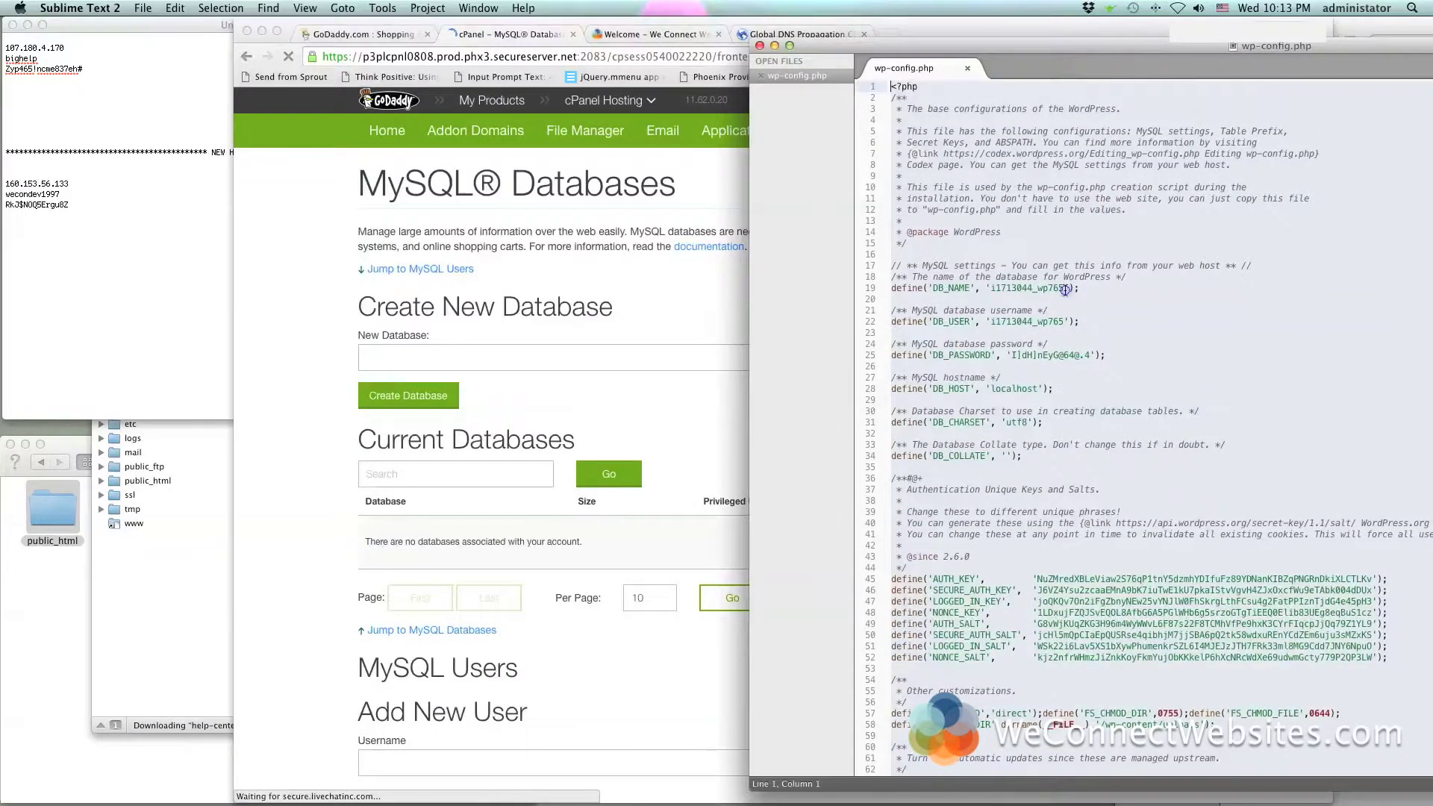
{"action": "left_click_drag", "start_coordinate": [1065, 288], "coordinate": [987, 288]}
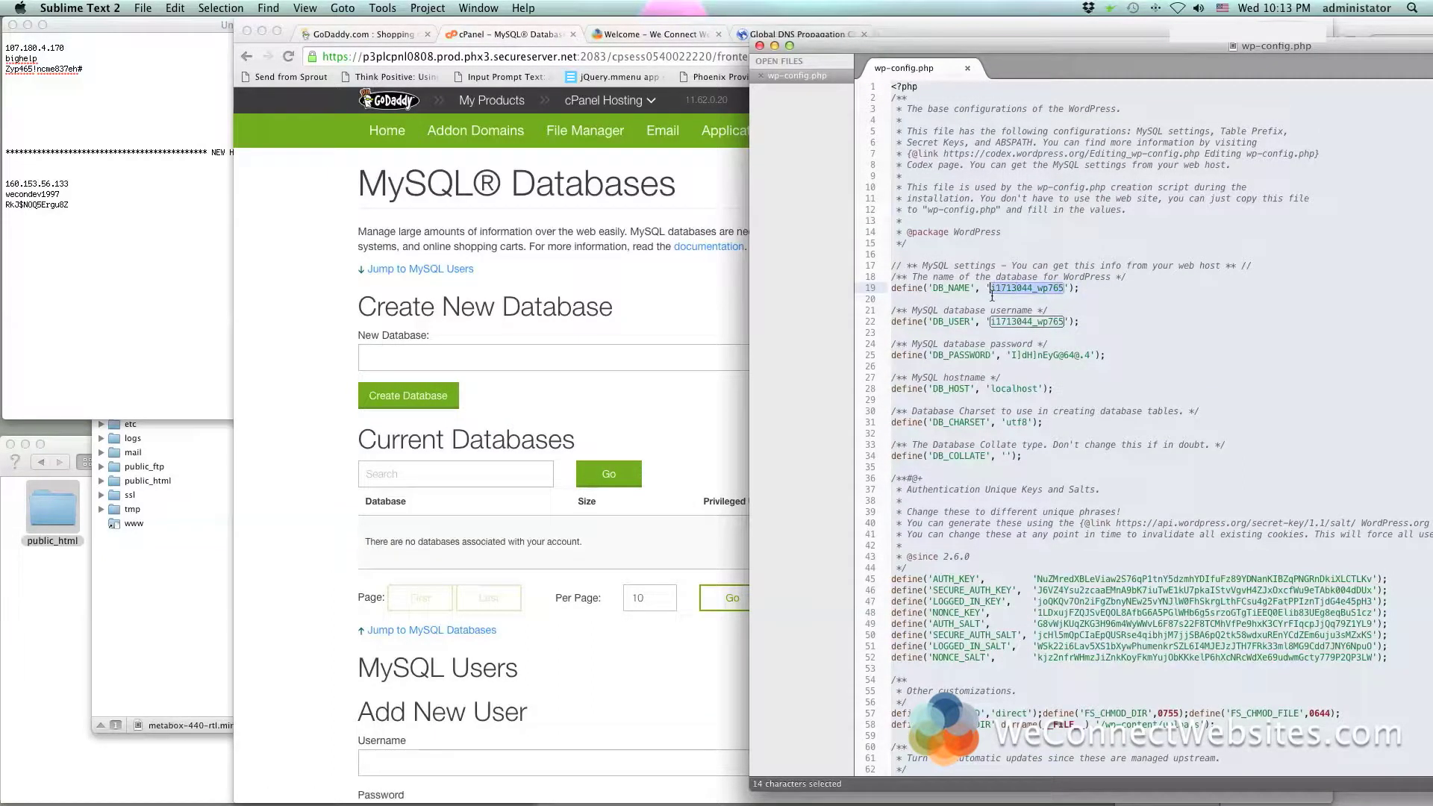
{"action": "key", "text": "super+c"}
{"action": "left_click", "coordinate": [463, 348]}
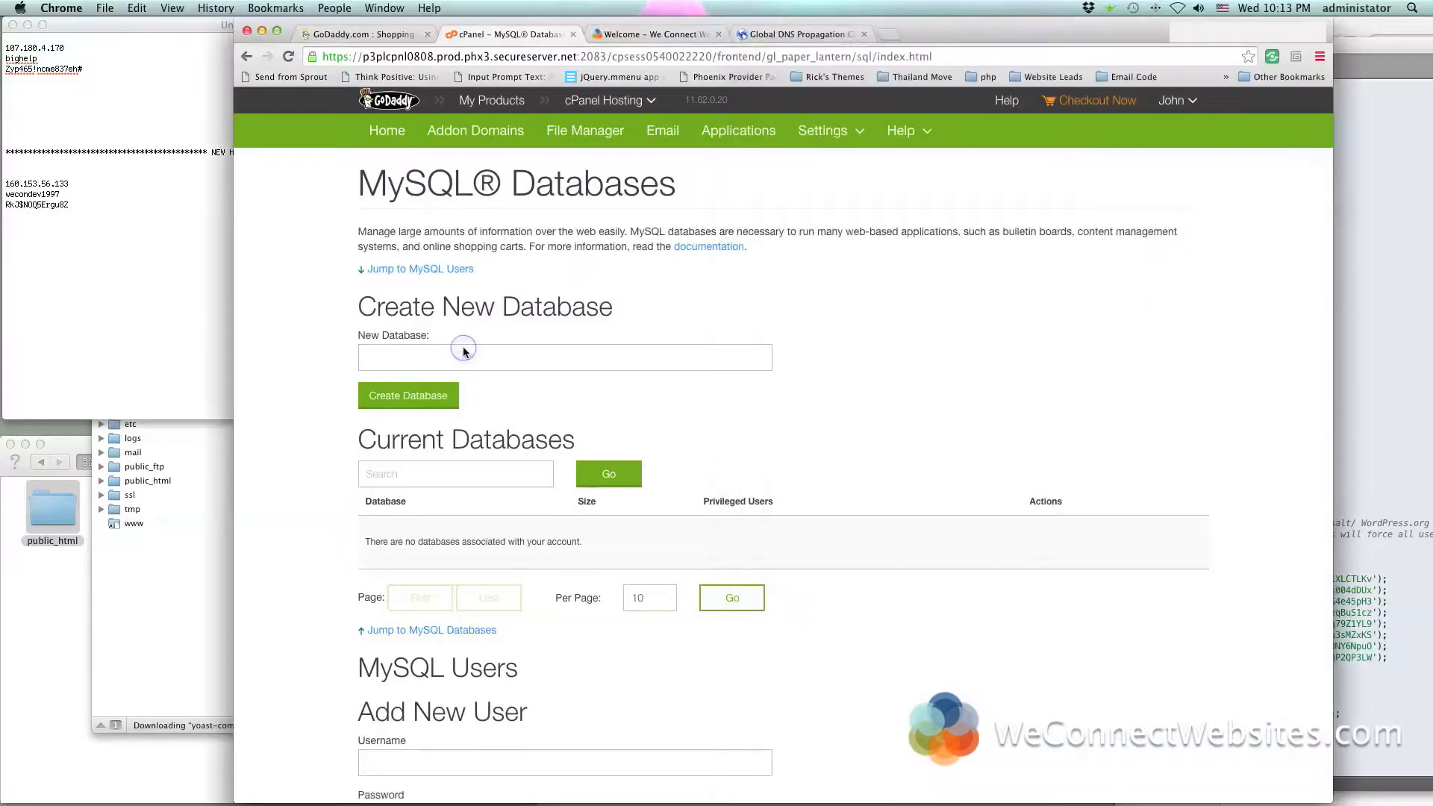
{"action": "key", "text": "super+v"}
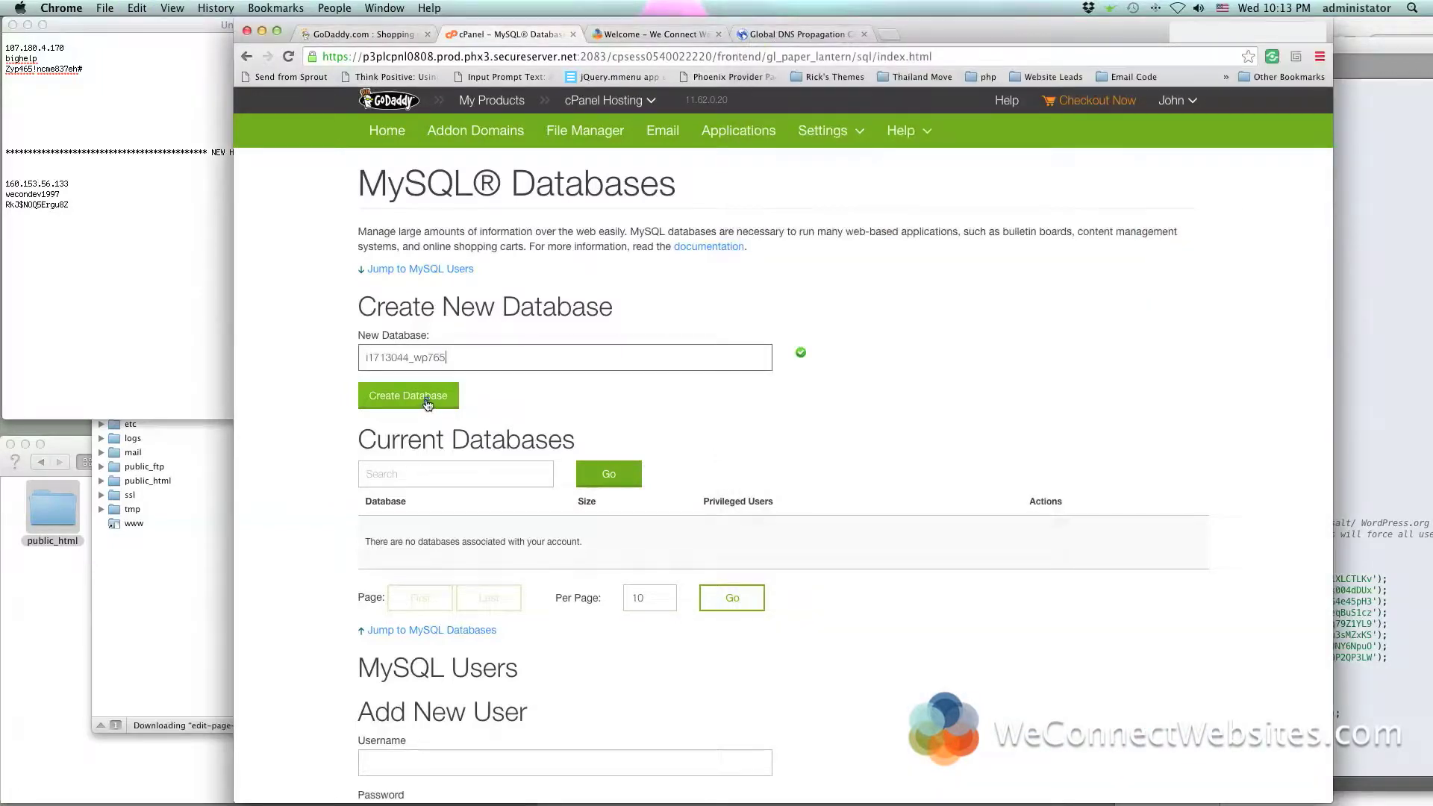
{"action": "left_click", "coordinate": [429, 403]}
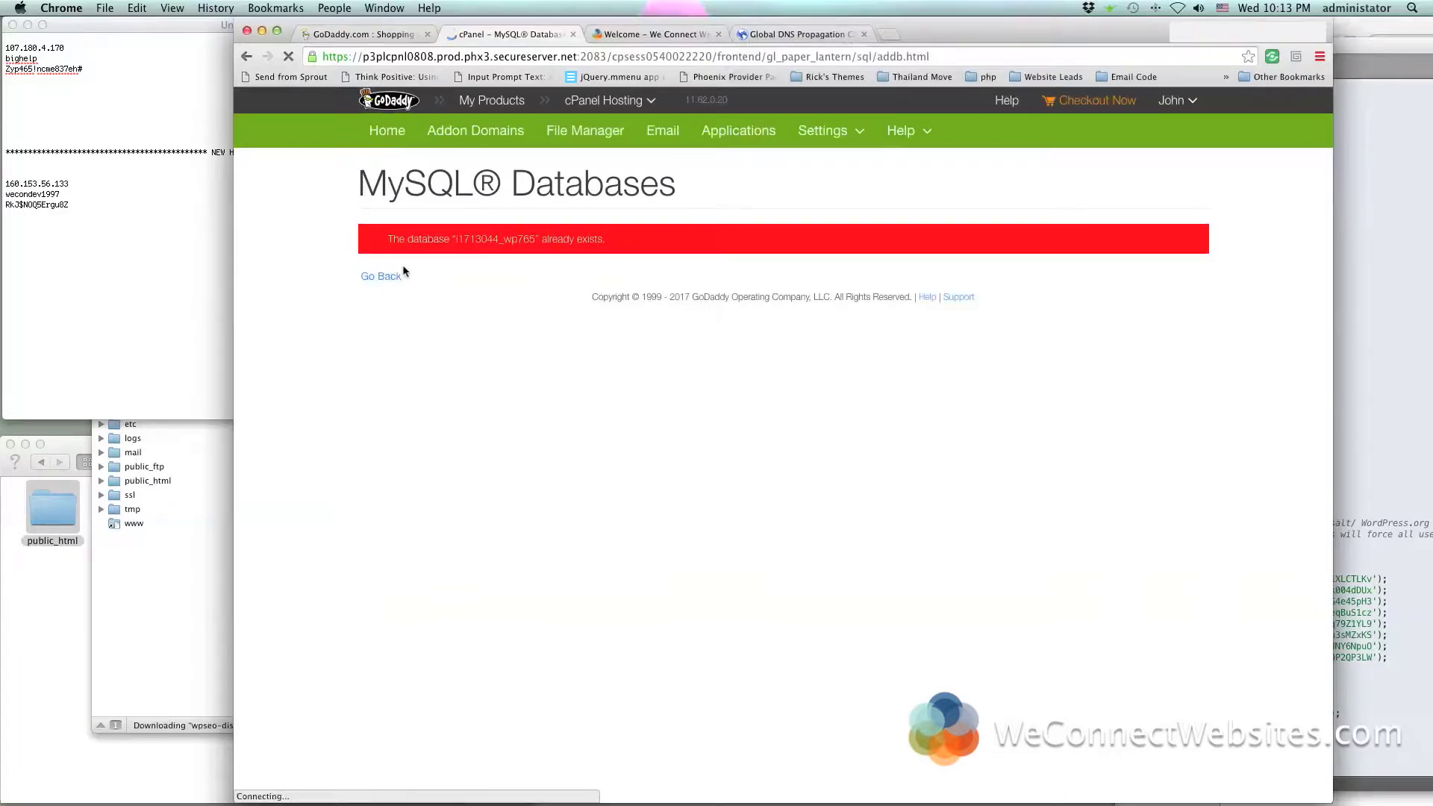
{"action": "left_click", "coordinate": [385, 277]}
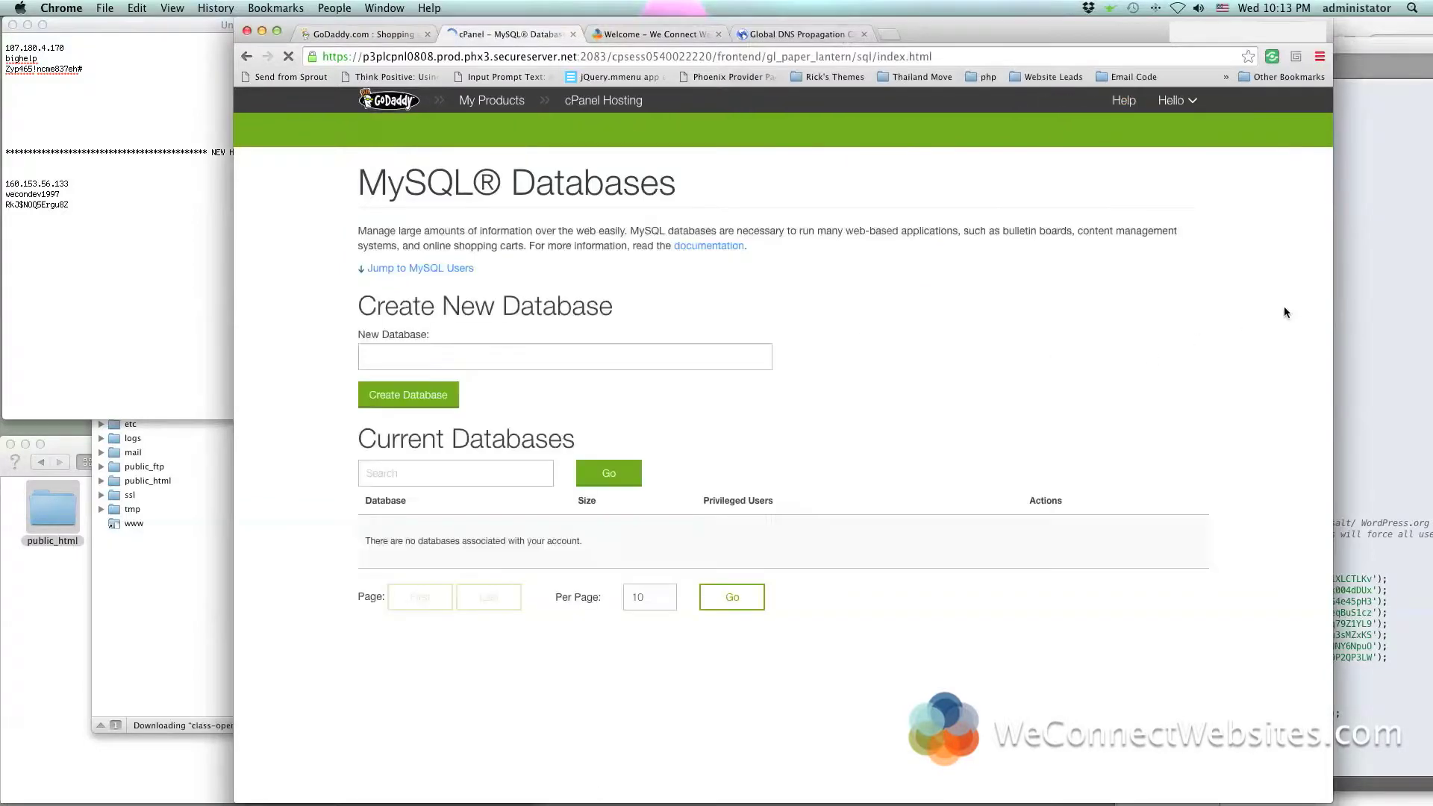
{"action": "left_click", "coordinate": [1350, 270]}
- Change DB_NAME in wp-config.php to i1713044_weConDB5792, replacing the wp765 ending
{"action": "left_click_drag", "start_coordinate": [1141, 42], "coordinate": [1106, 63]}
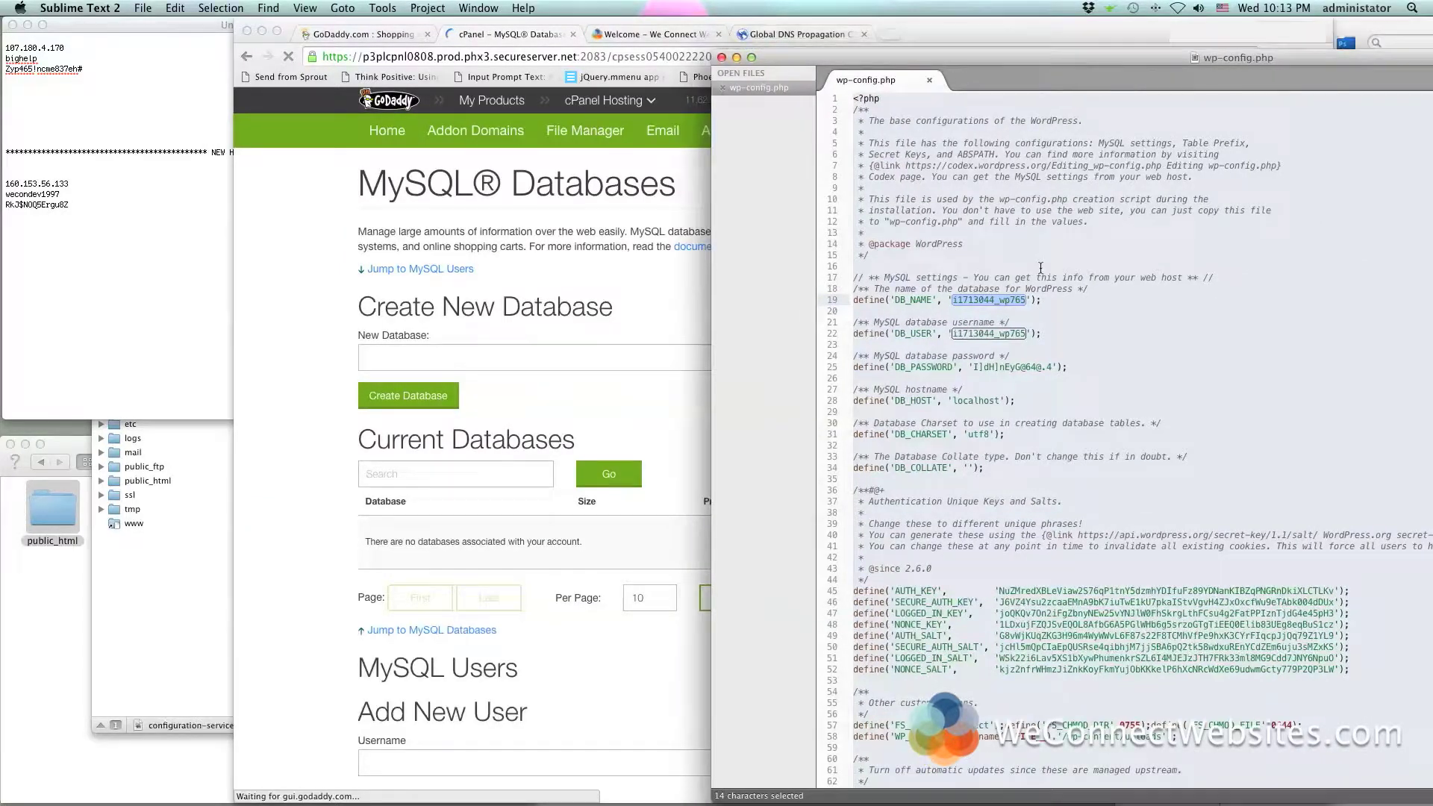
{"action": "left_click", "coordinate": [1010, 299]}
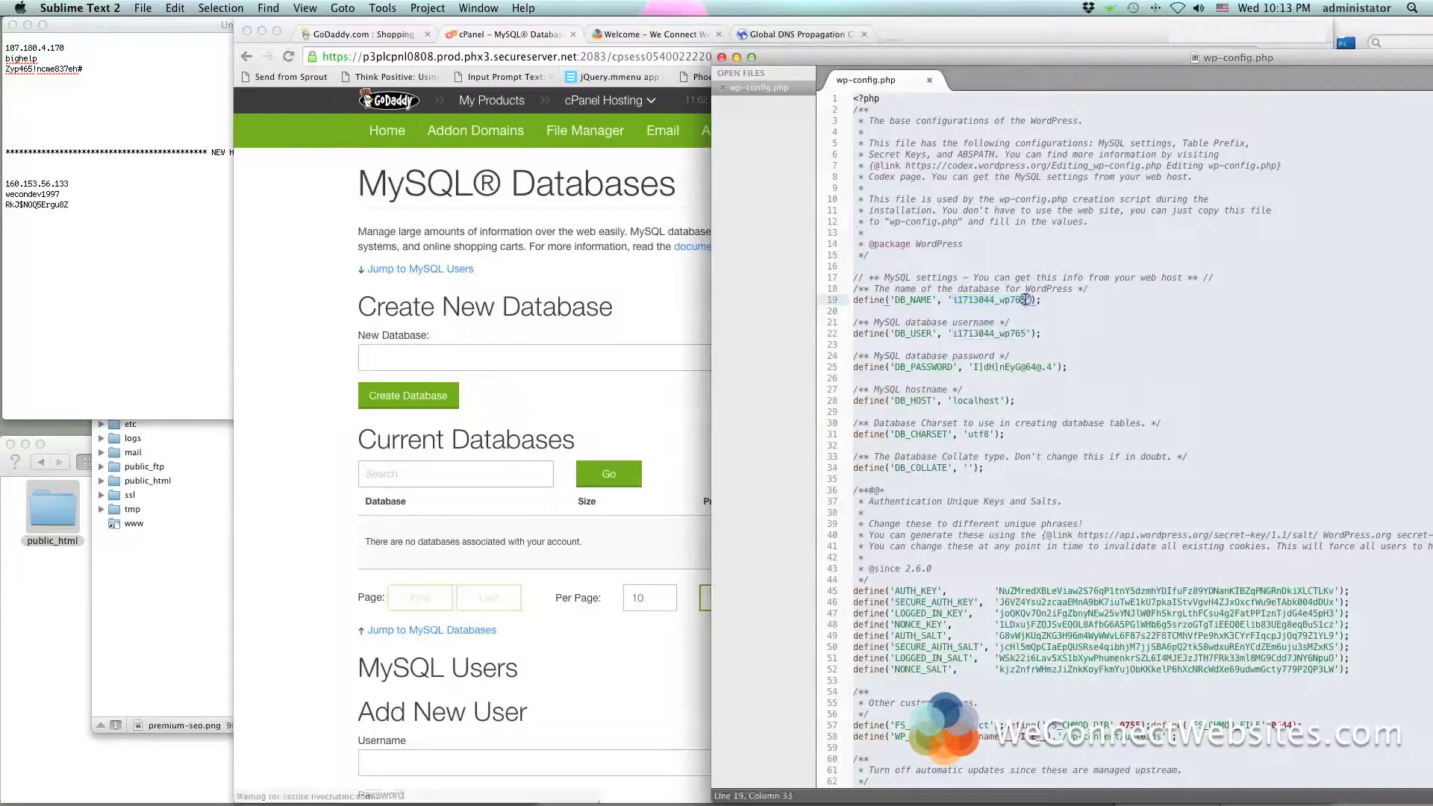
{"action": "left_click_drag", "start_coordinate": [1028, 300], "coordinate": [1000, 300]}
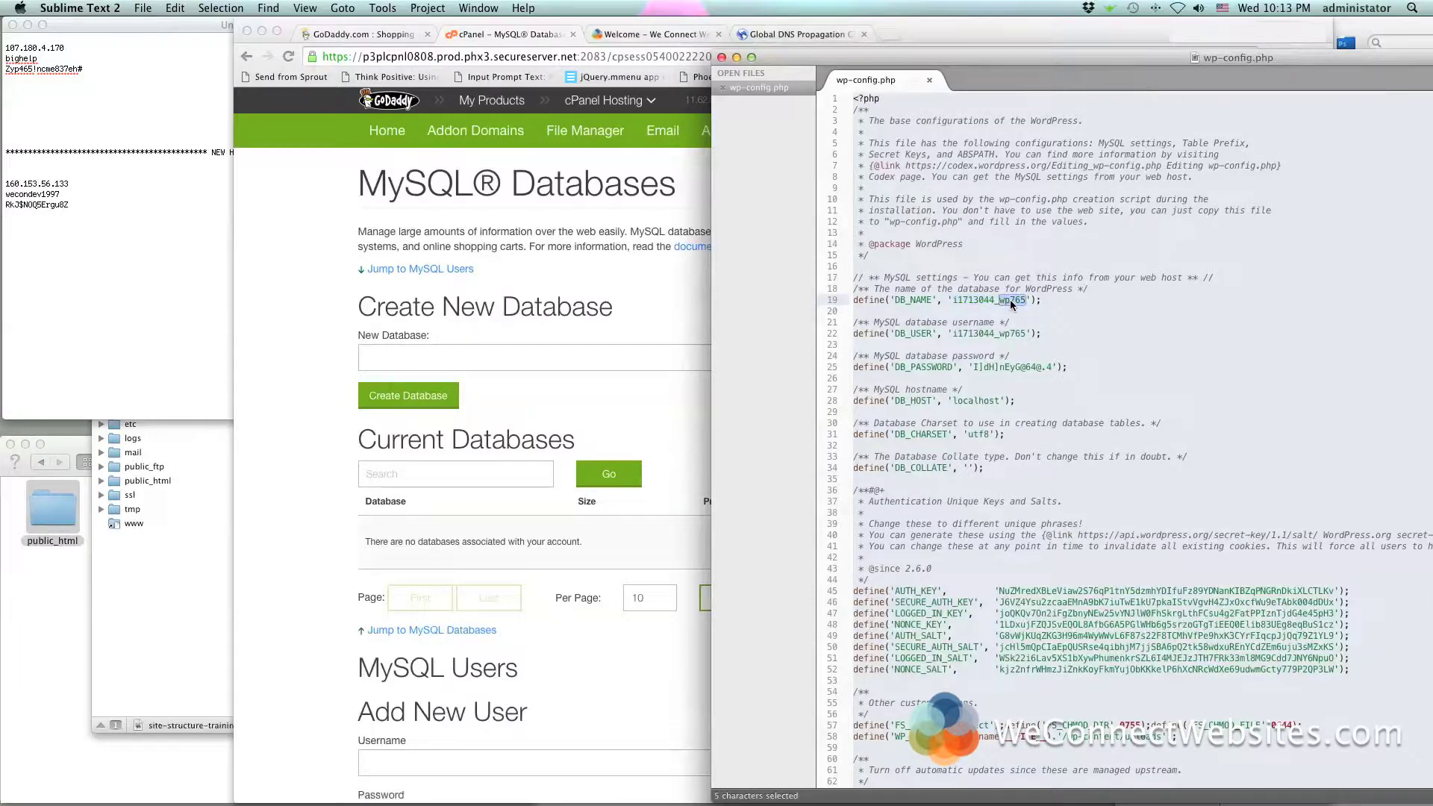
{"action": "type", "text": "we"}
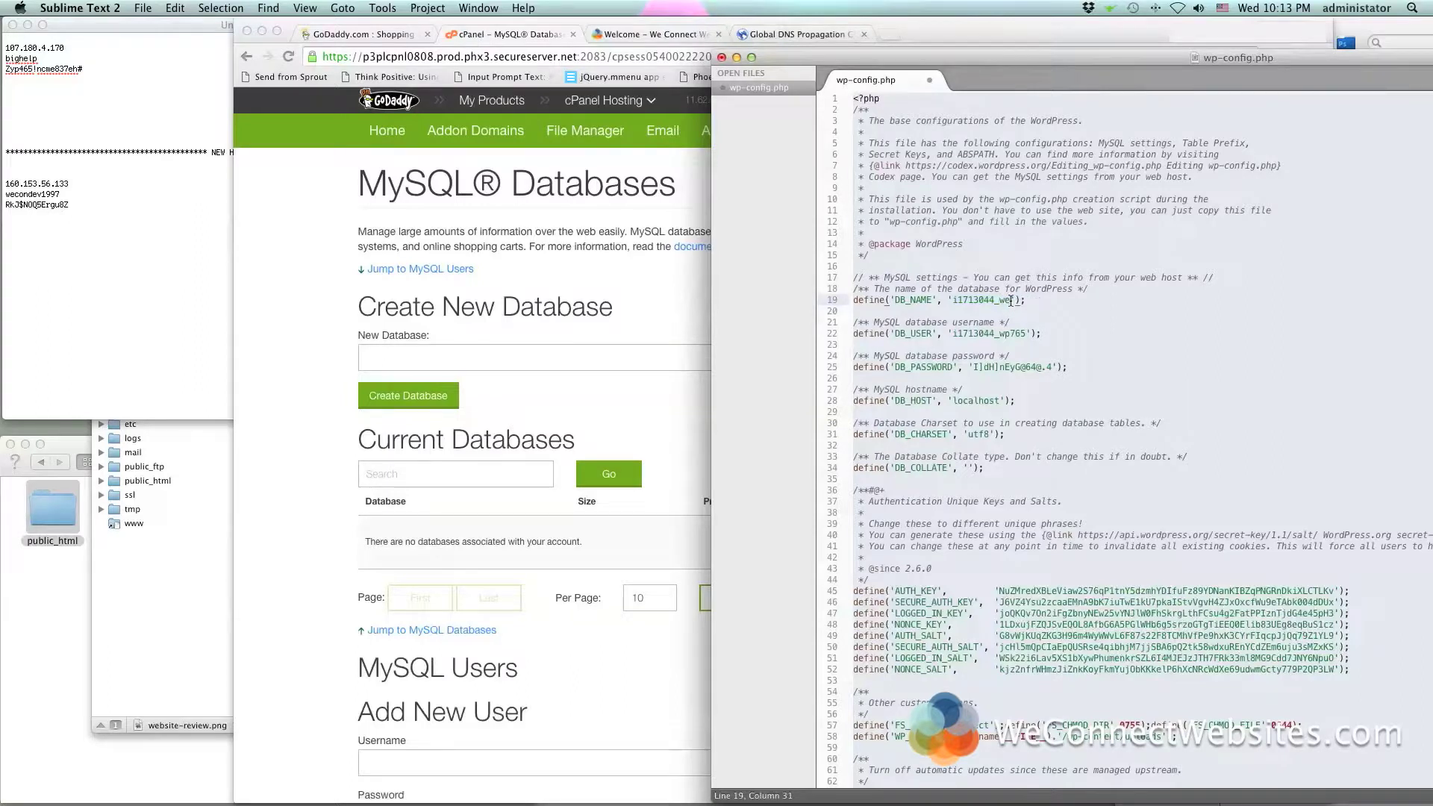
{"action": "type", "text": "con"}
{"action": "type", "text": "d"}
{"action": "type", "text": "S7"}
{"action": "type", "text": "92"}
- Copy the database name into cPanel's New Database field
{"action": "double_click", "coordinate": [953, 302]}
{"action": "key", "text": "super+c"}
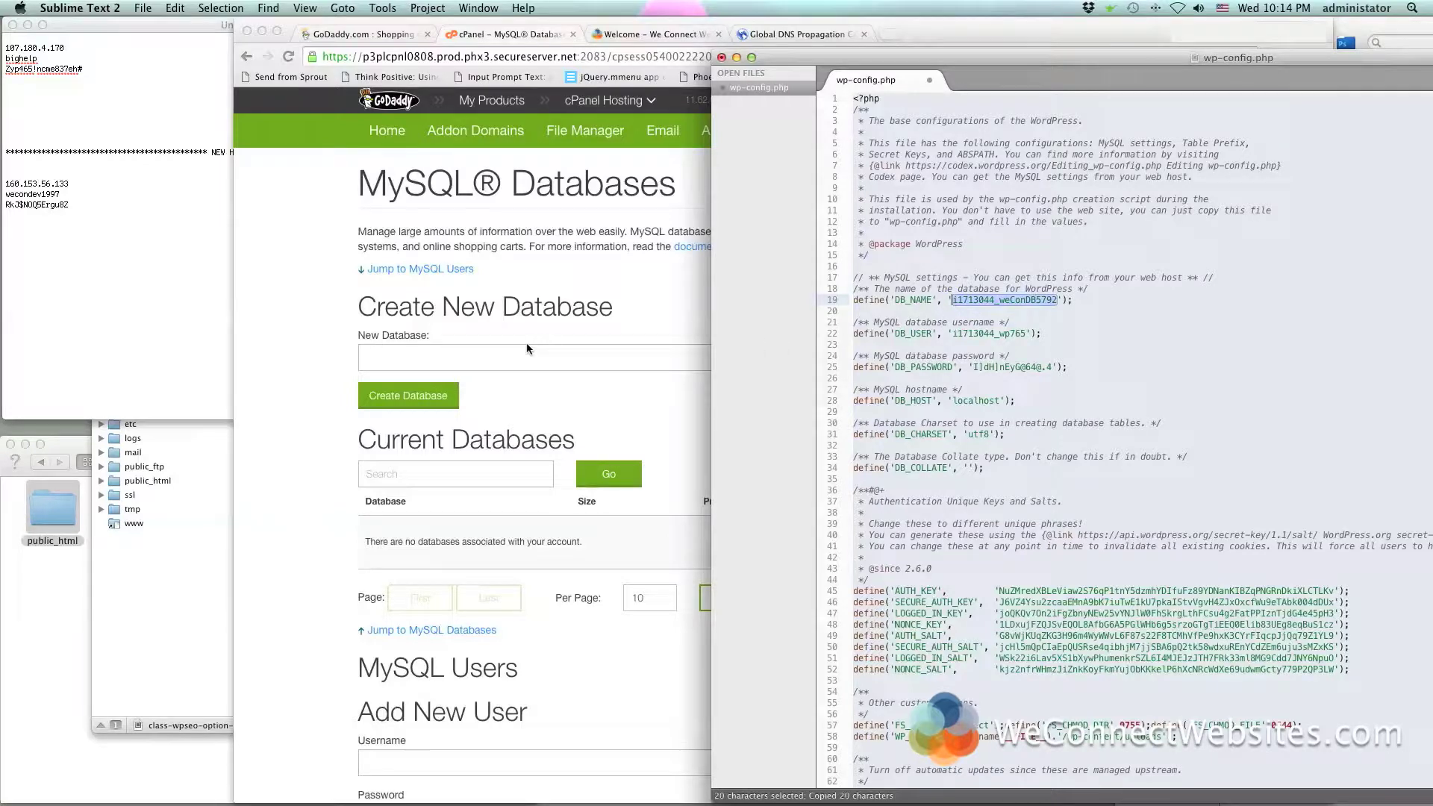
{"action": "left_click", "coordinate": [527, 351]}
{"action": "key", "text": "super+v"}
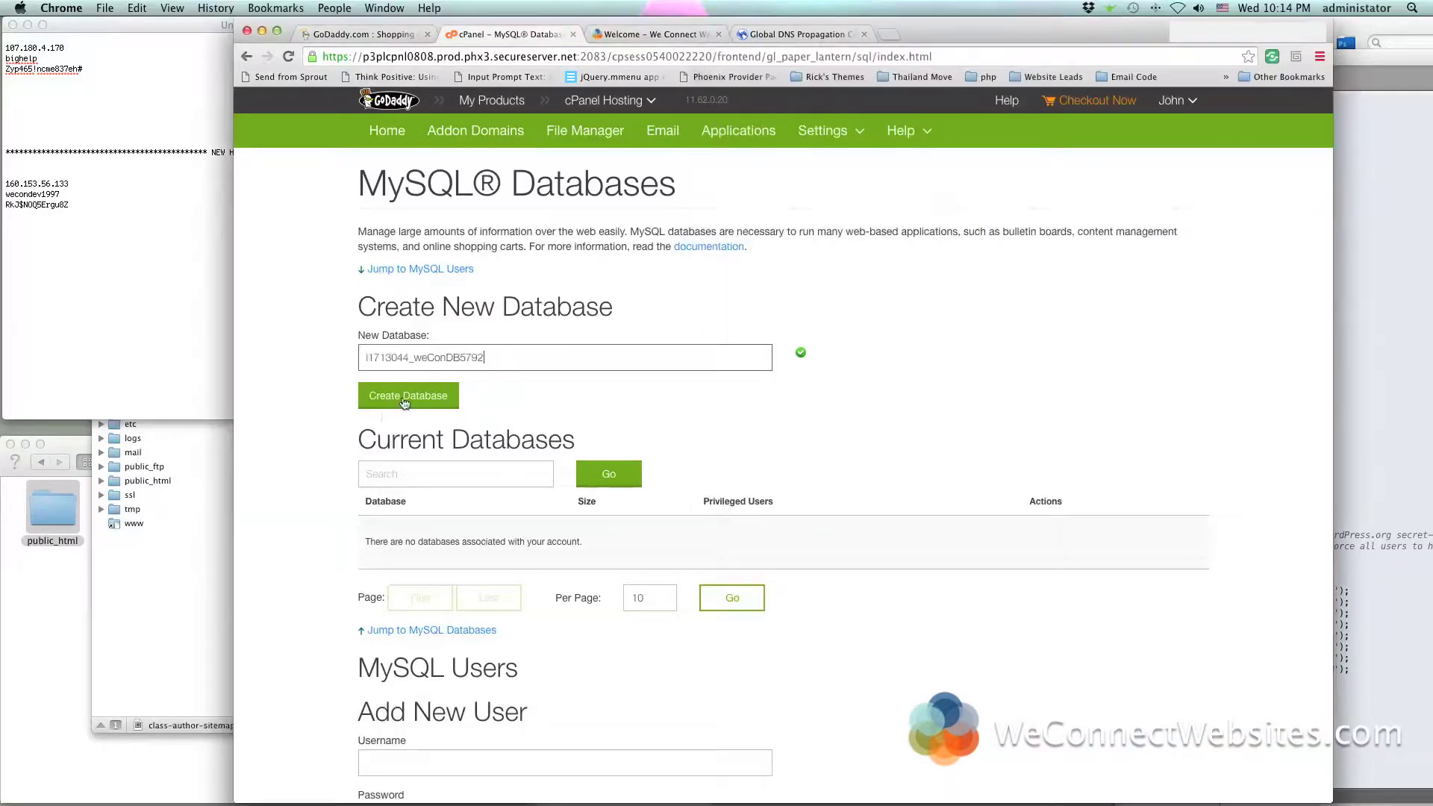
- Create the database and confirm it appears under Current Databases
{"action": "left_click", "coordinate": [405, 401]}
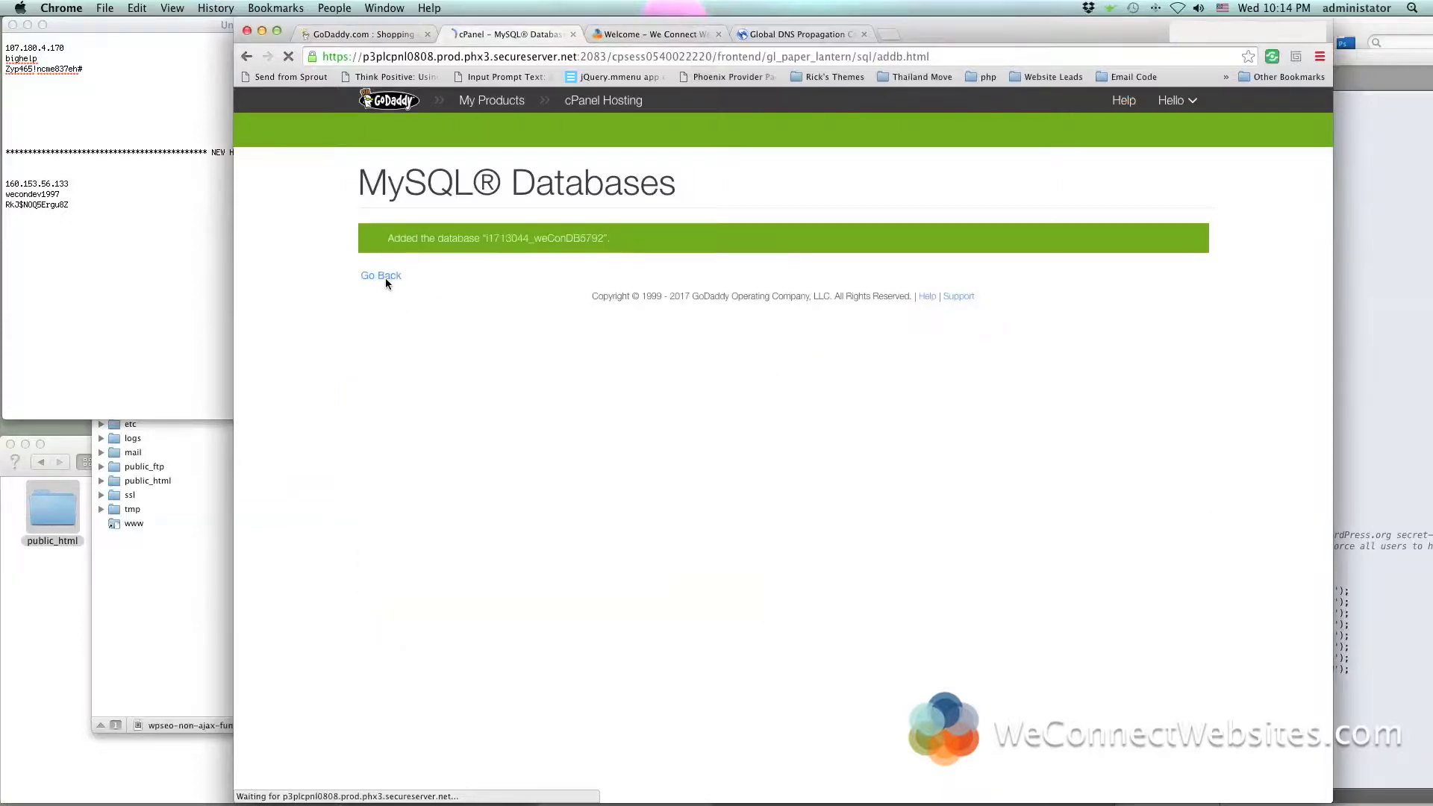
{"action": "left_click", "coordinate": [383, 276]}
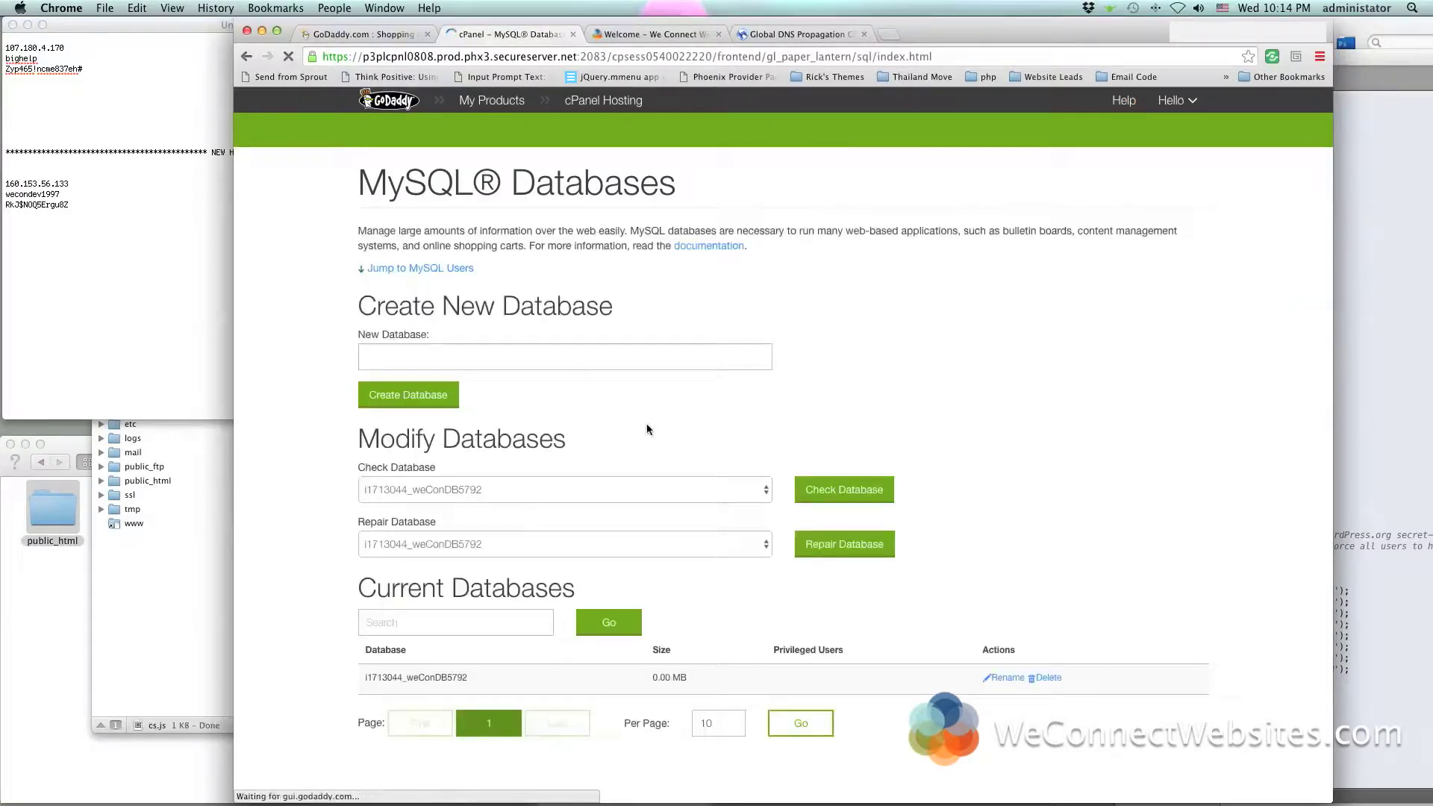
{"action": "scroll", "coordinate": [950, 460], "scroll_direction": "down", "scroll_amount": 5}
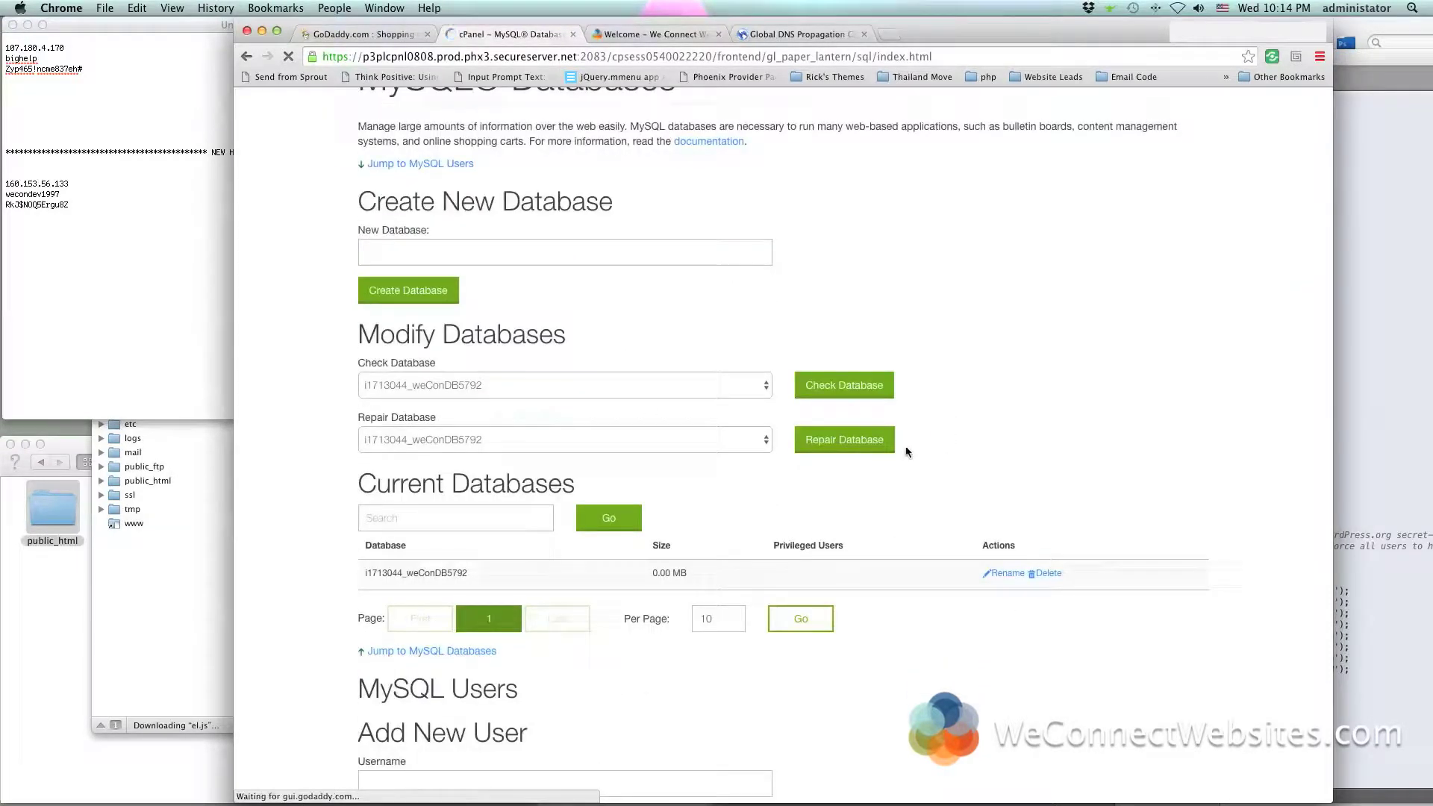
{"action": "scroll", "coordinate": [641, 494], "scroll_direction": "down", "scroll_amount": 3}
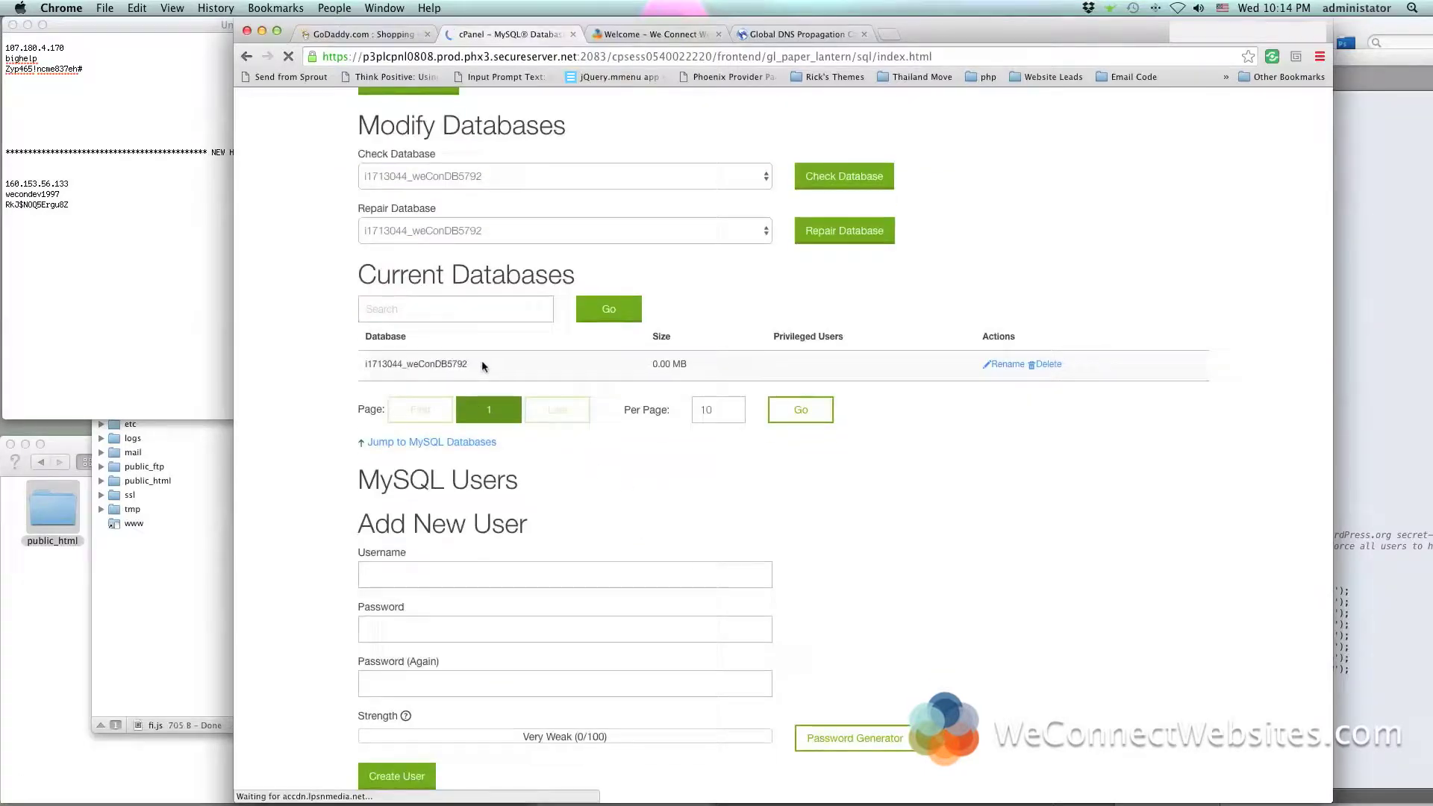
{"action": "left_click_drag", "start_coordinate": [481, 359], "coordinate": [574, 354]}
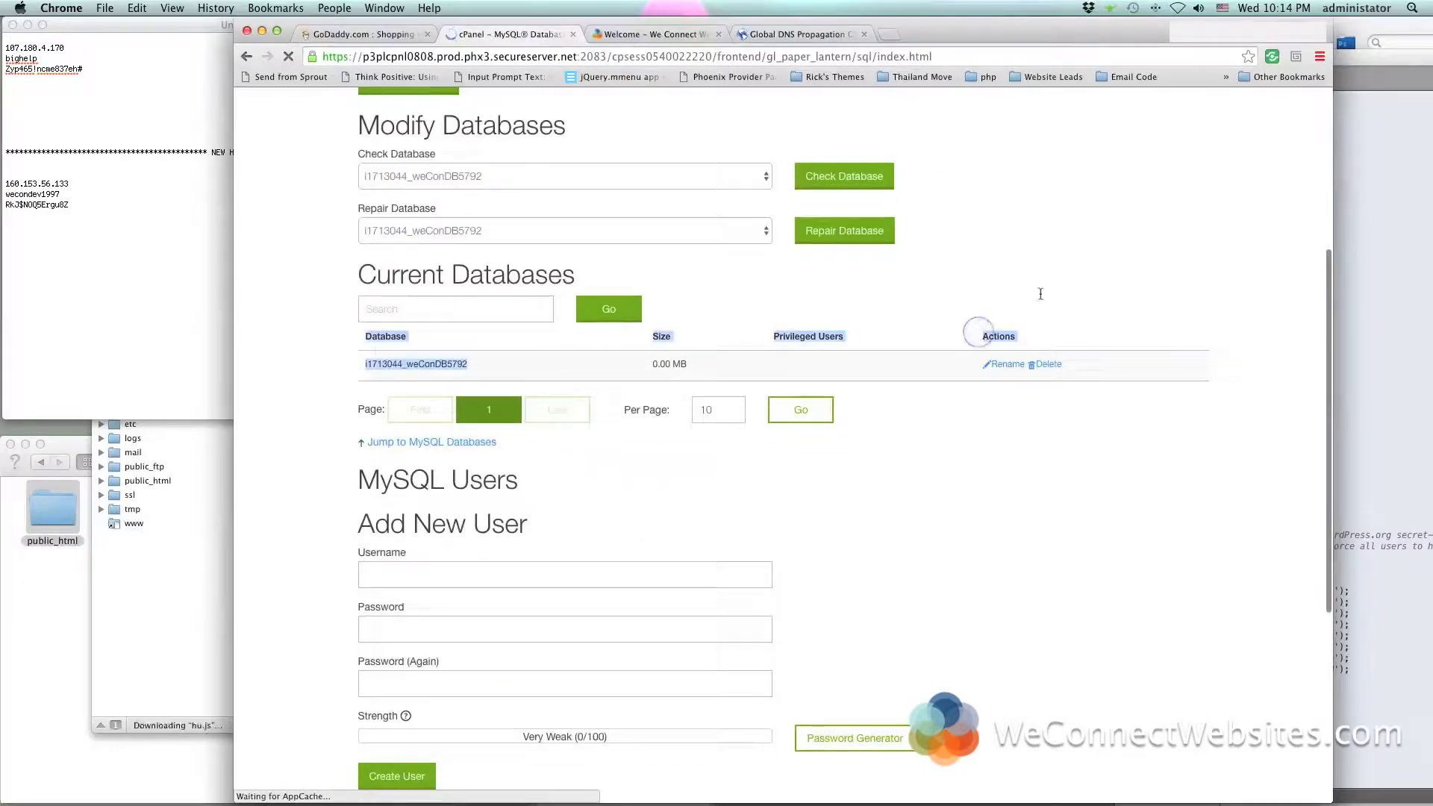
- Check the config file, Transmit download and desktop folder, then find cPanel's Add New User section
{"action": "left_click", "coordinate": [1418, 278]}
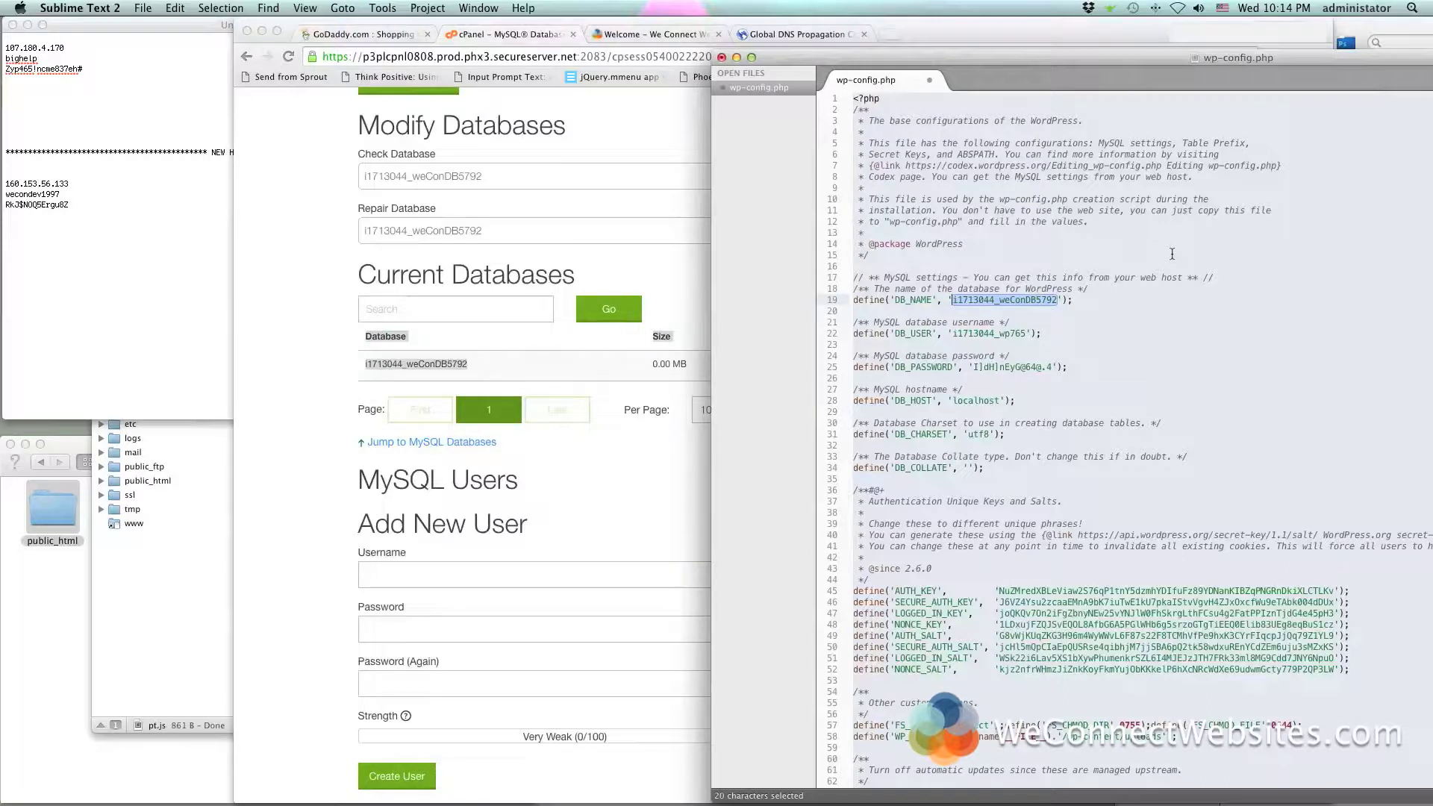
{"action": "left_click", "coordinate": [1136, 336]}
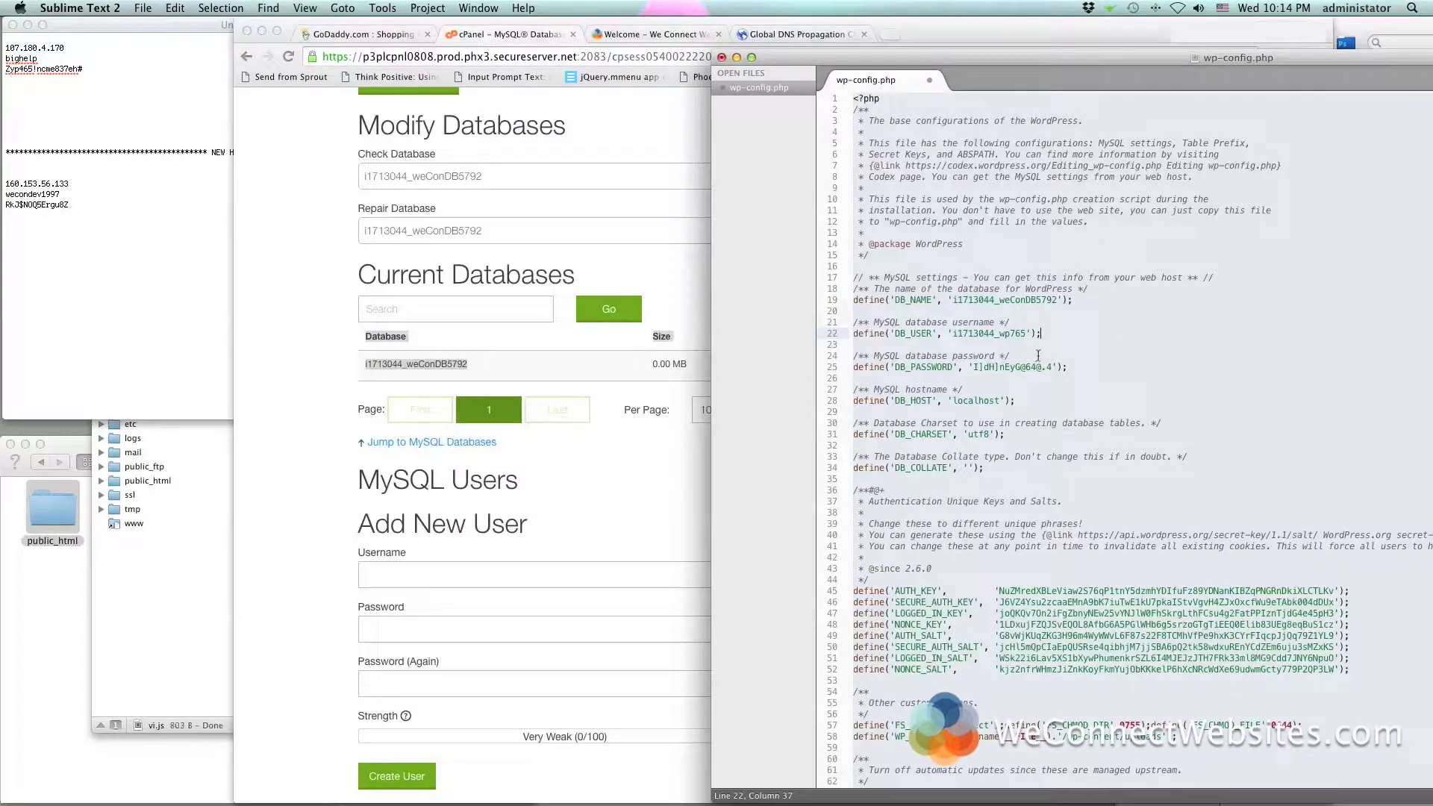
{"action": "left_click", "coordinate": [155, 578]}
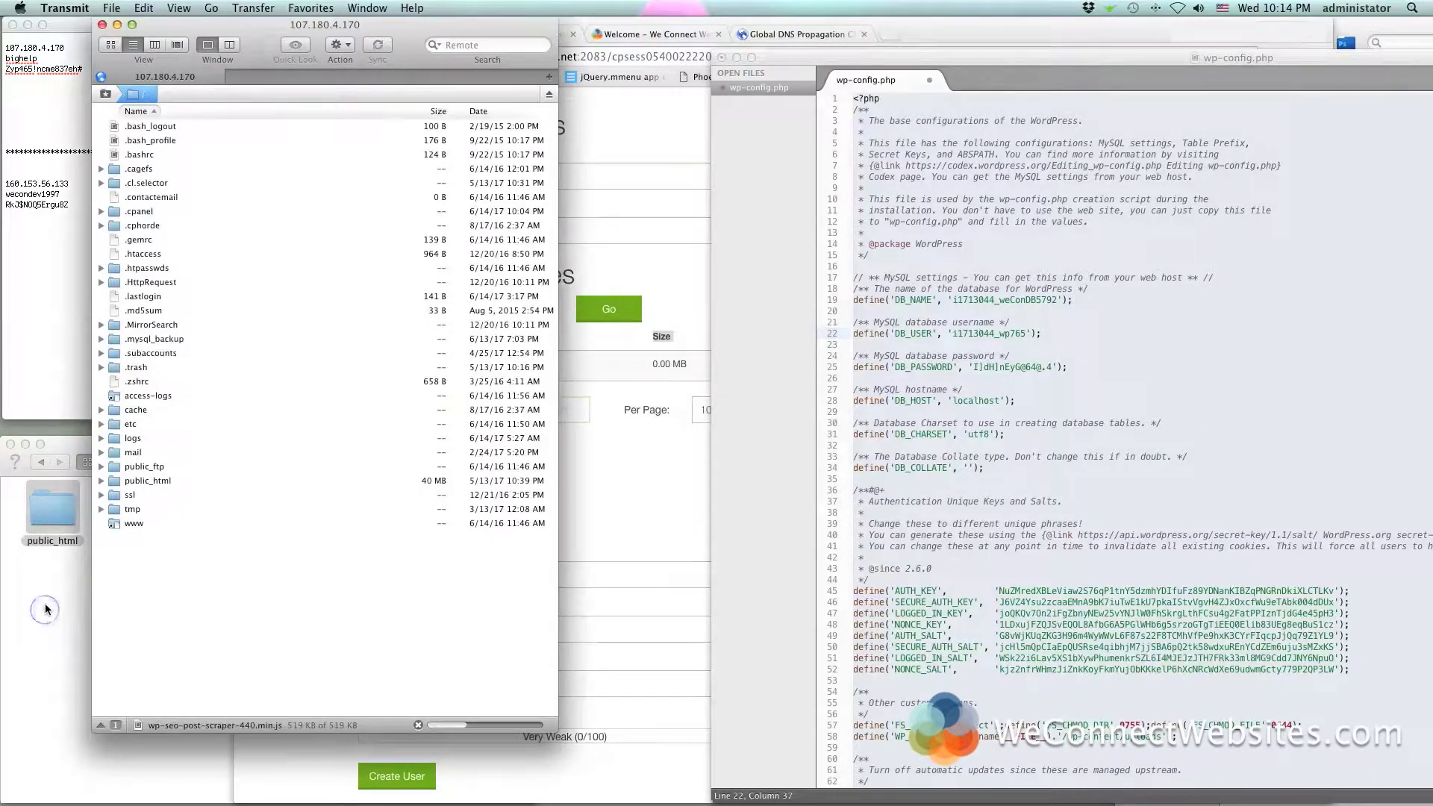
{"action": "left_click", "coordinate": [46, 518]}
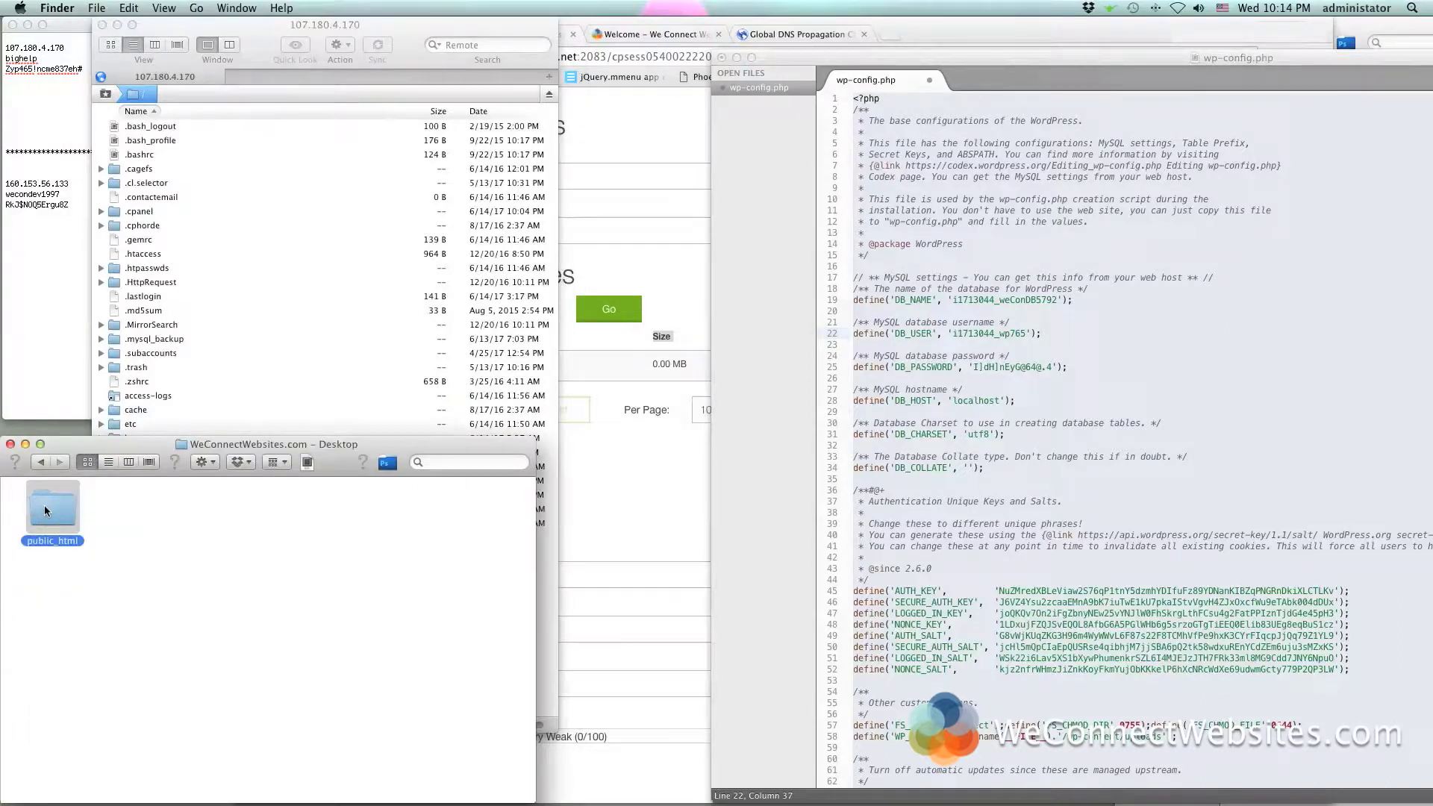
{"action": "left_click", "coordinate": [392, 64]}
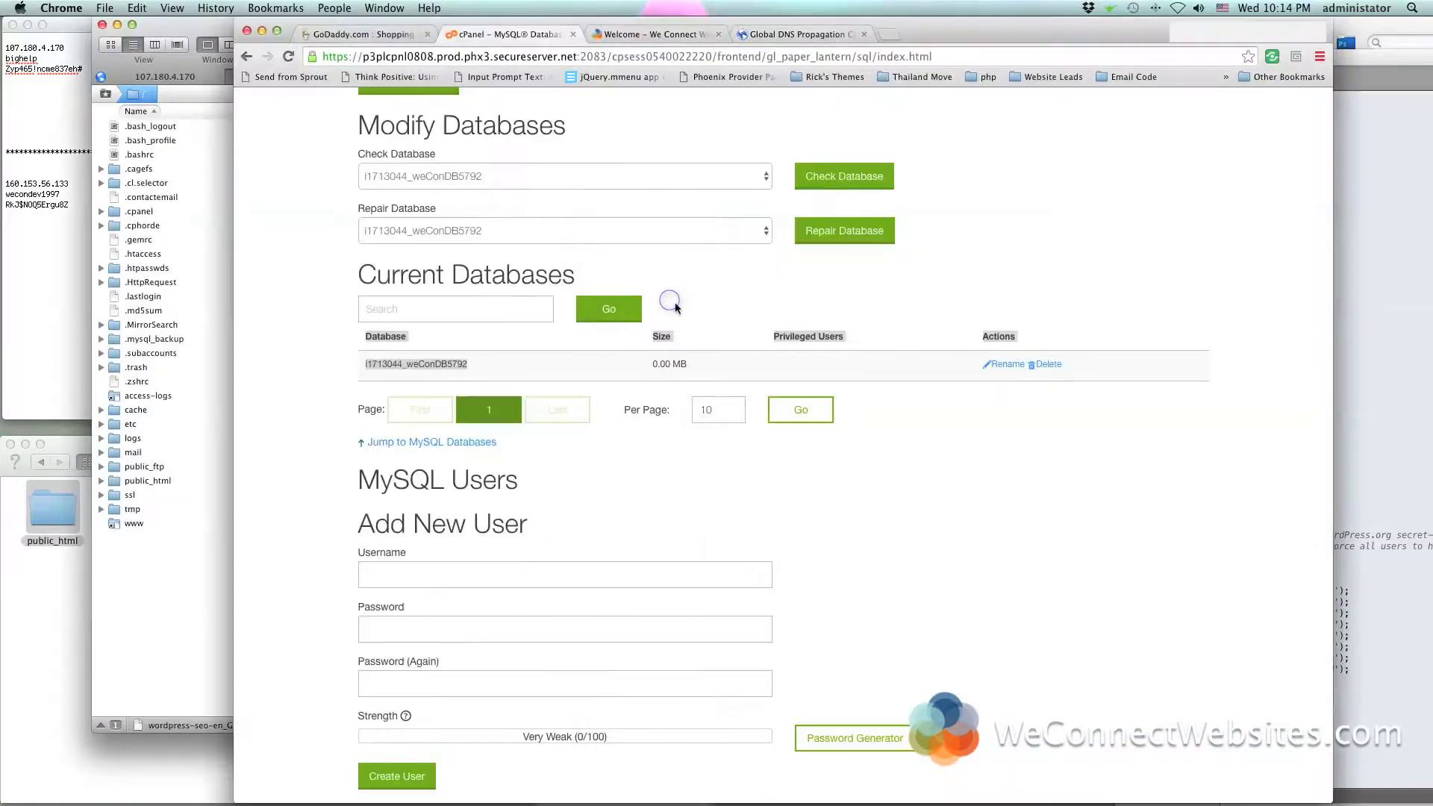
{"action": "left_click", "coordinate": [669, 297]}
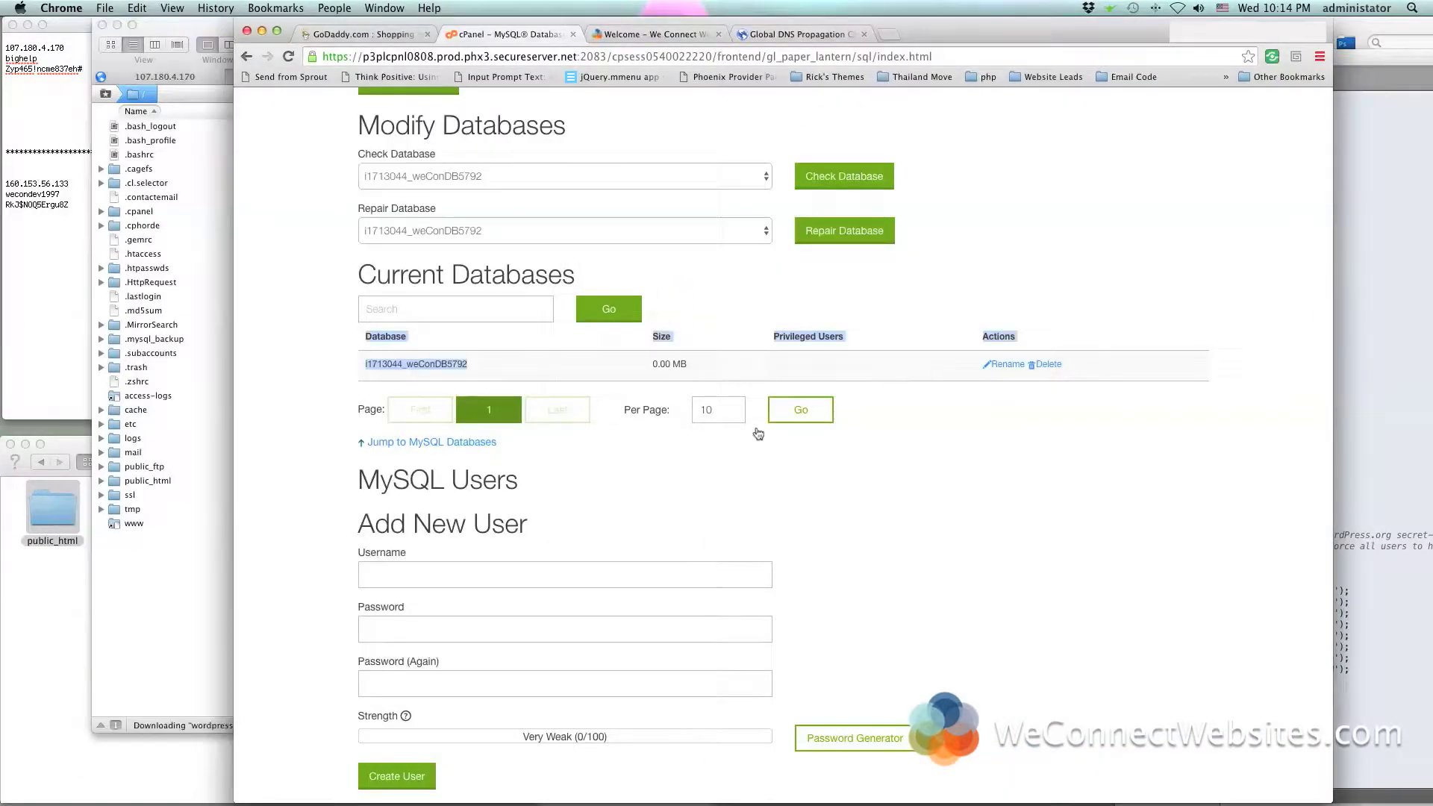
{"action": "scroll", "coordinate": [439, 553], "scroll_direction": "down", "scroll_amount": 4}
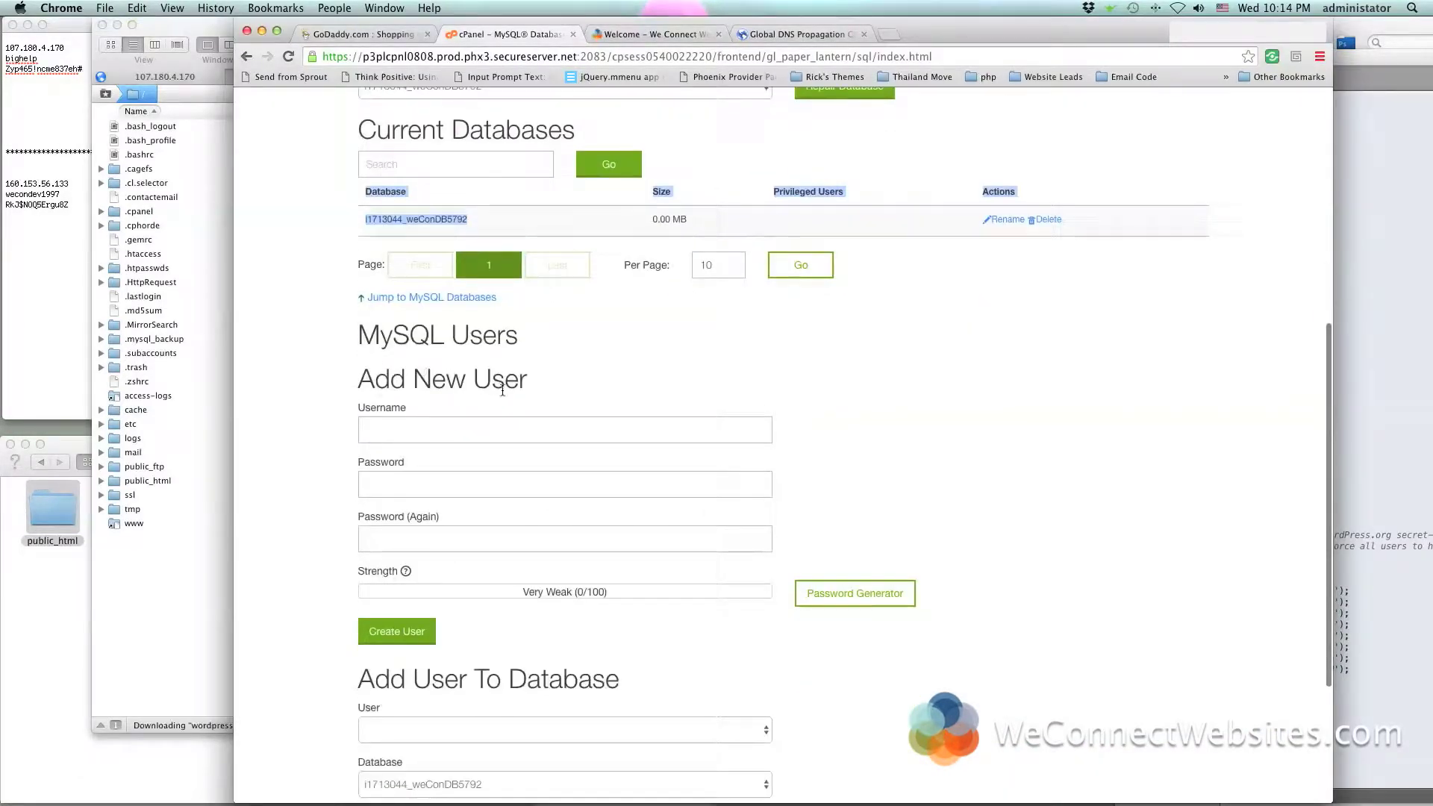
{"action": "left_click", "coordinate": [530, 375]}
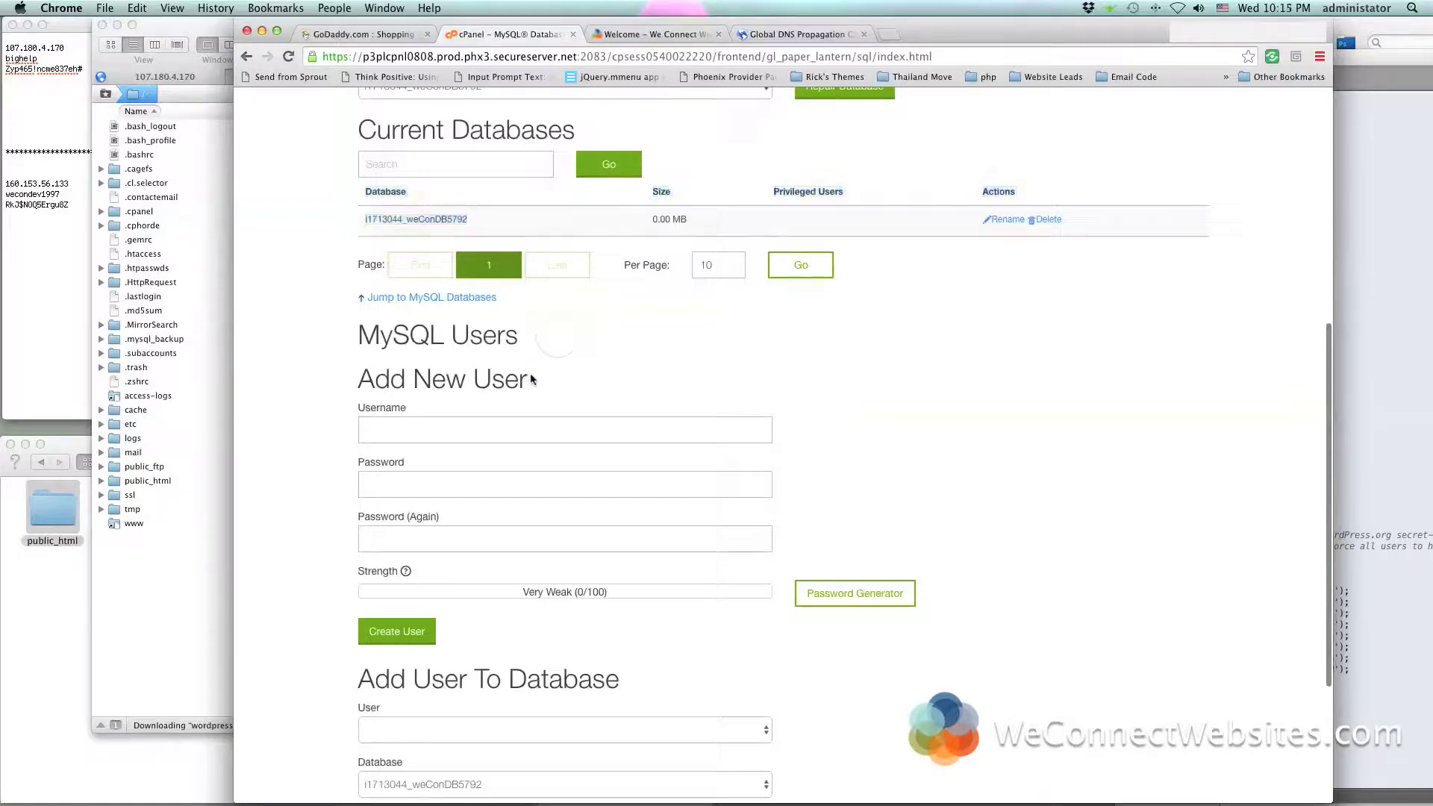
{"action": "left_click_drag", "start_coordinate": [409, 333], "coordinate": [380, 334]}
{"action": "left_click", "coordinate": [1402, 267]}
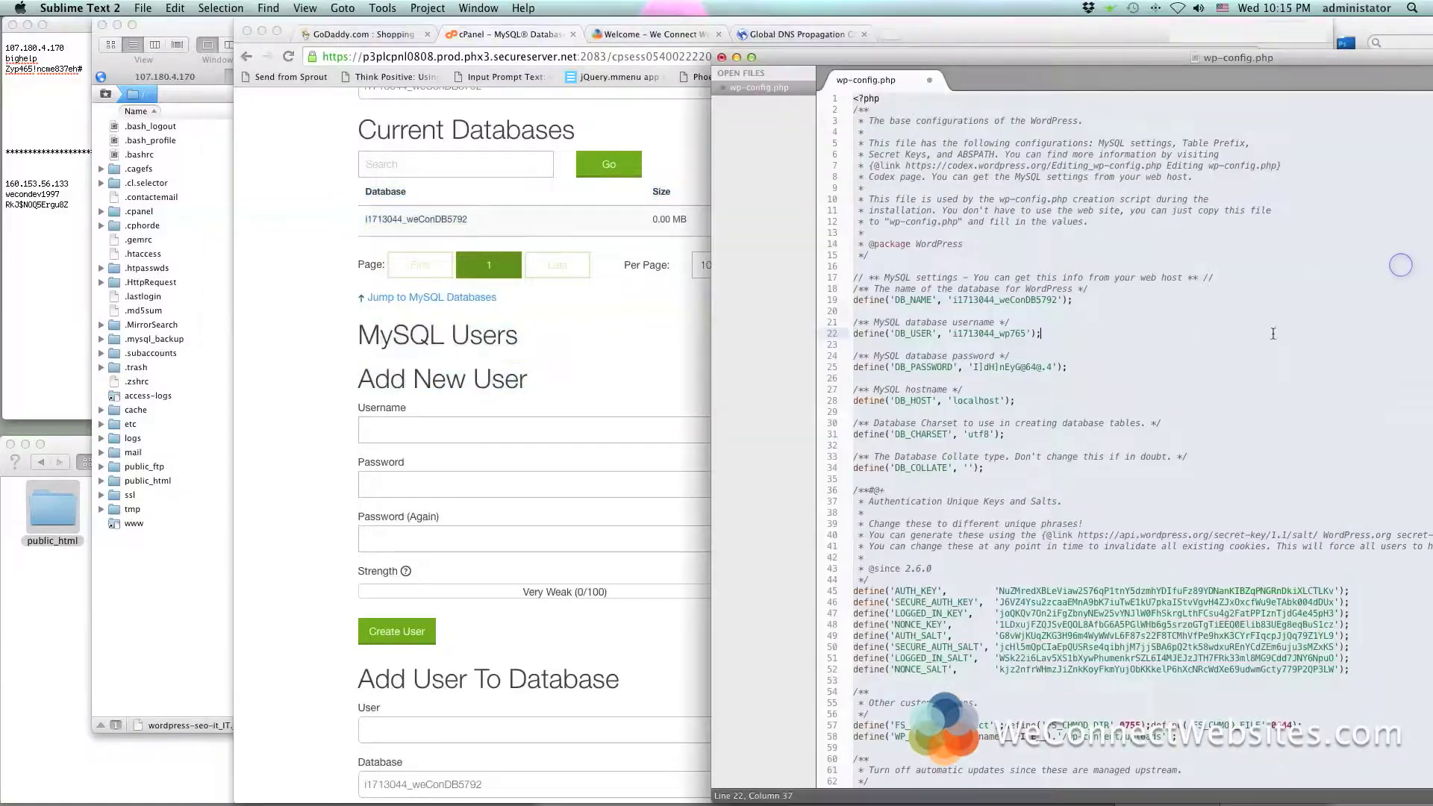
- Replace the wp765 ending of DB_USER with a new username ending and copy the value
{"action": "left_click", "coordinate": [1024, 334]}
{"action": "left_click", "coordinate": [1000, 334], "text": "shift"}
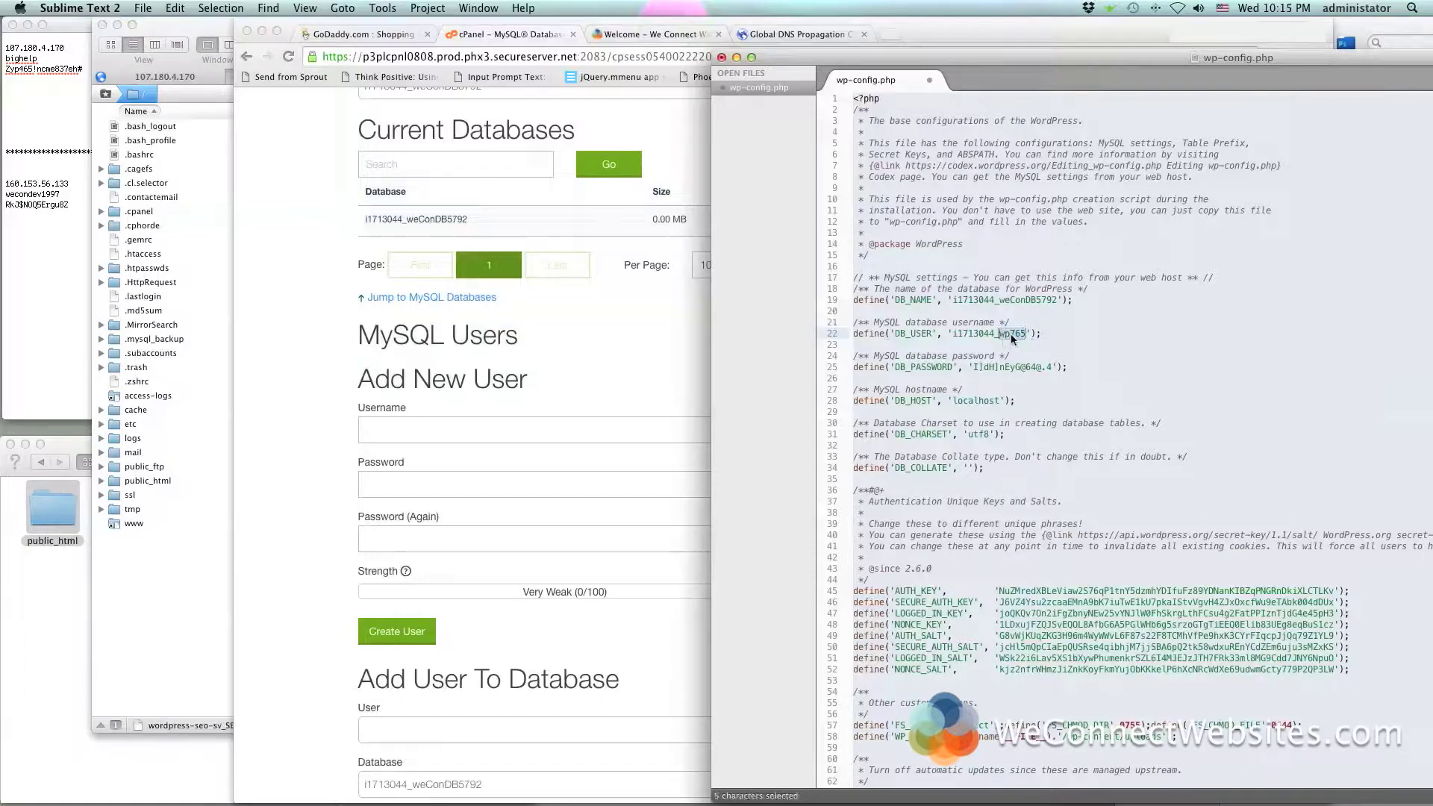
{"action": "type", "text": "w"}
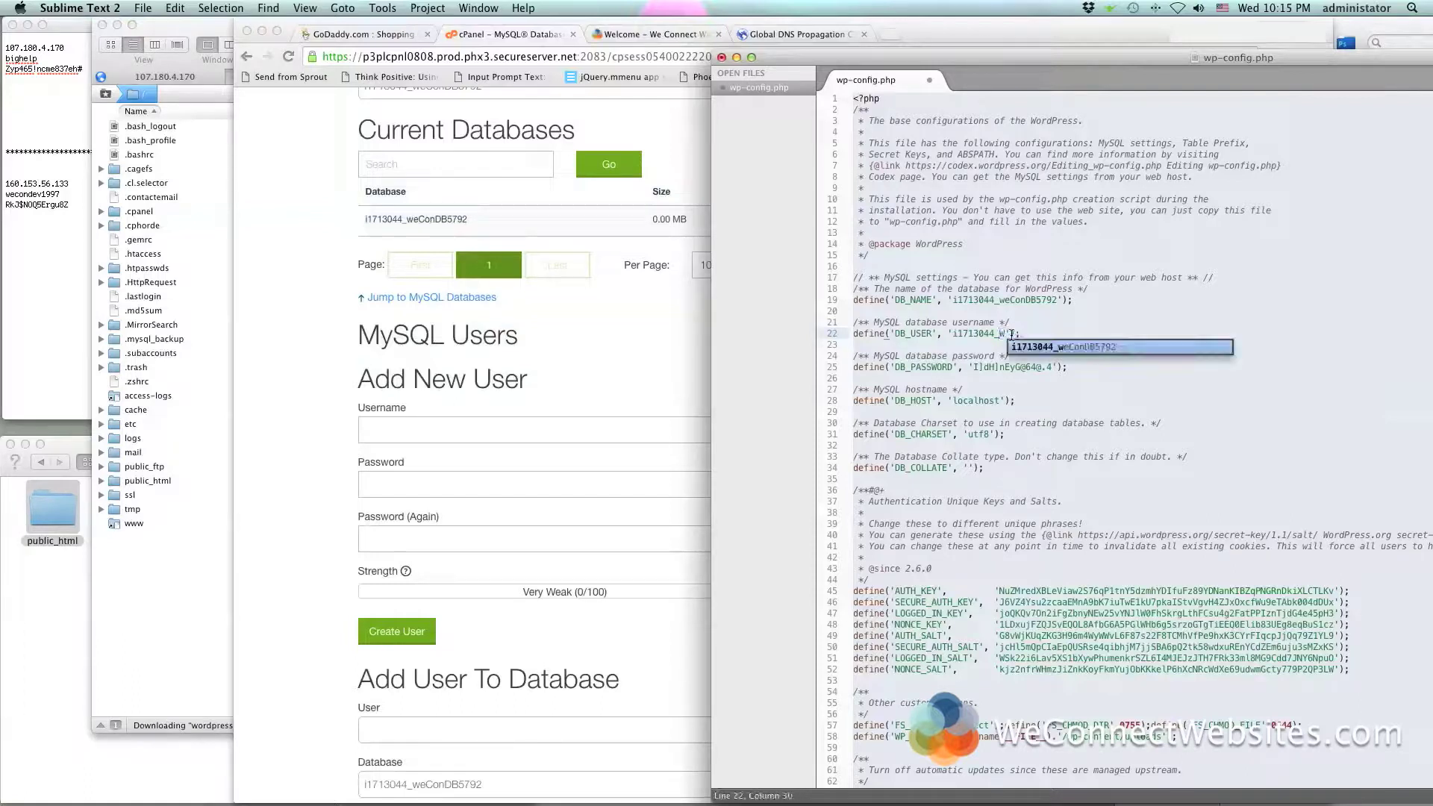
{"action": "type", "text": "C"}
{"action": "key", "text": "Escape"}
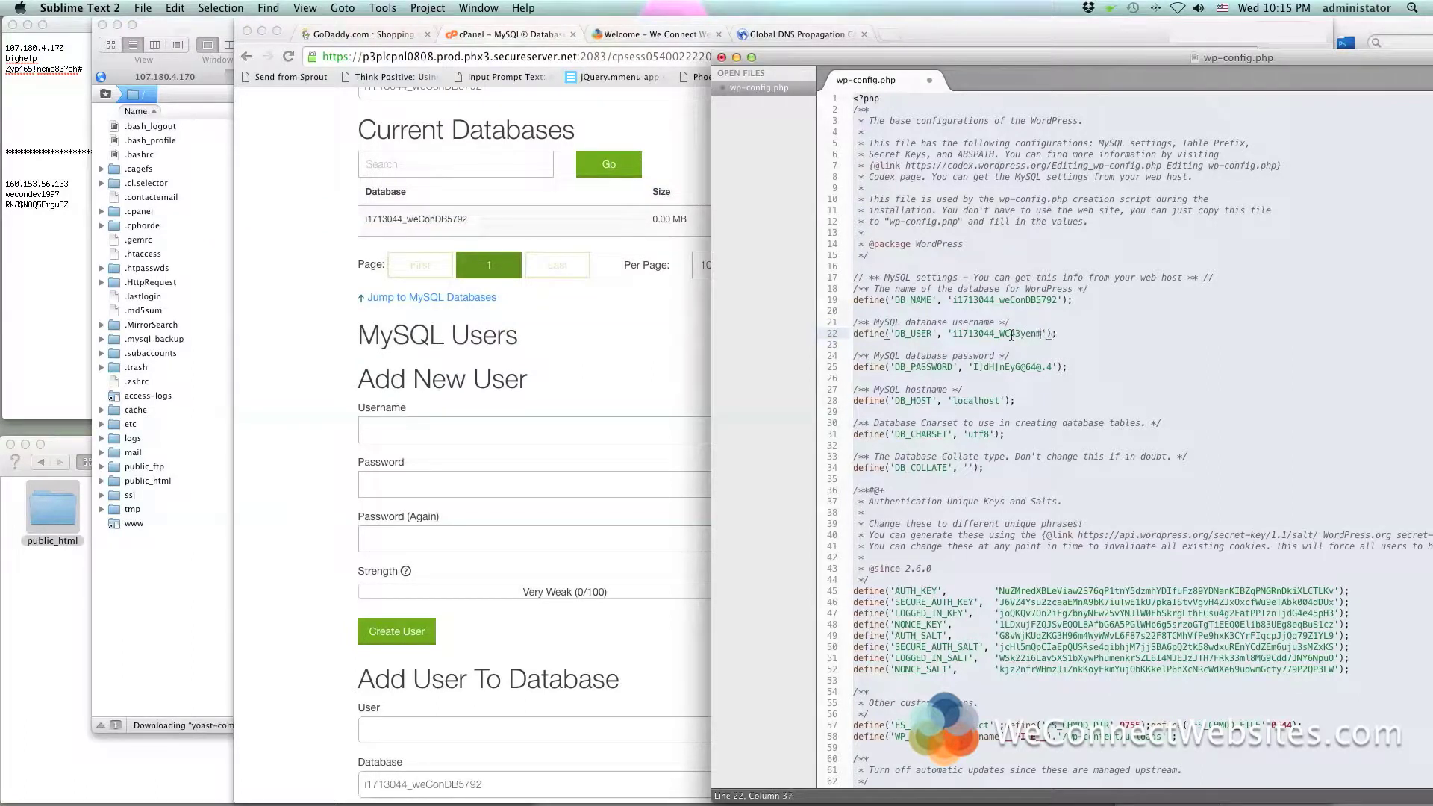
{"action": "type", "text": "po"}
{"action": "left_click", "coordinate": [954, 334], "text": "shift"}
{"action": "key", "text": "super+c"}
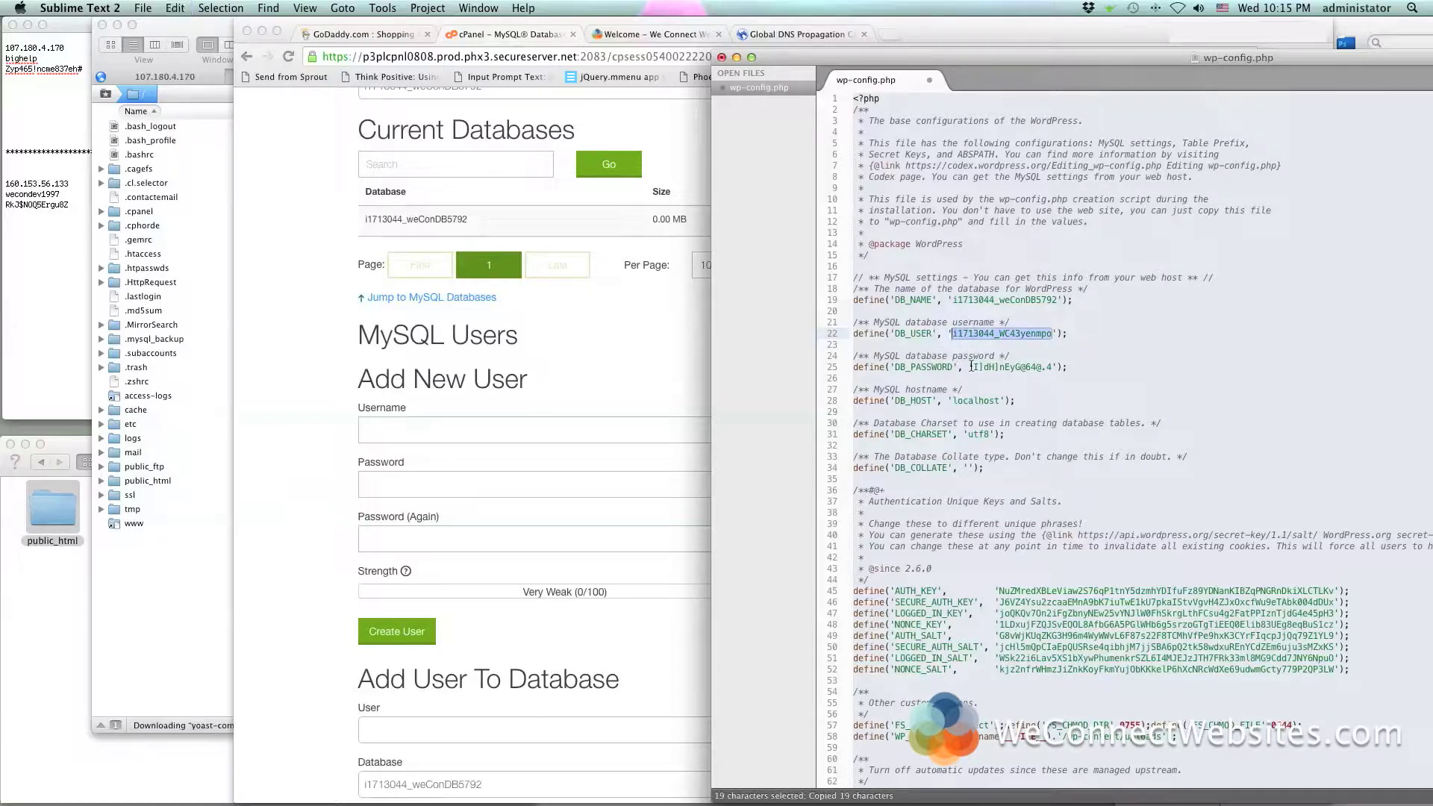
{"action": "left_click", "coordinate": [471, 427]}
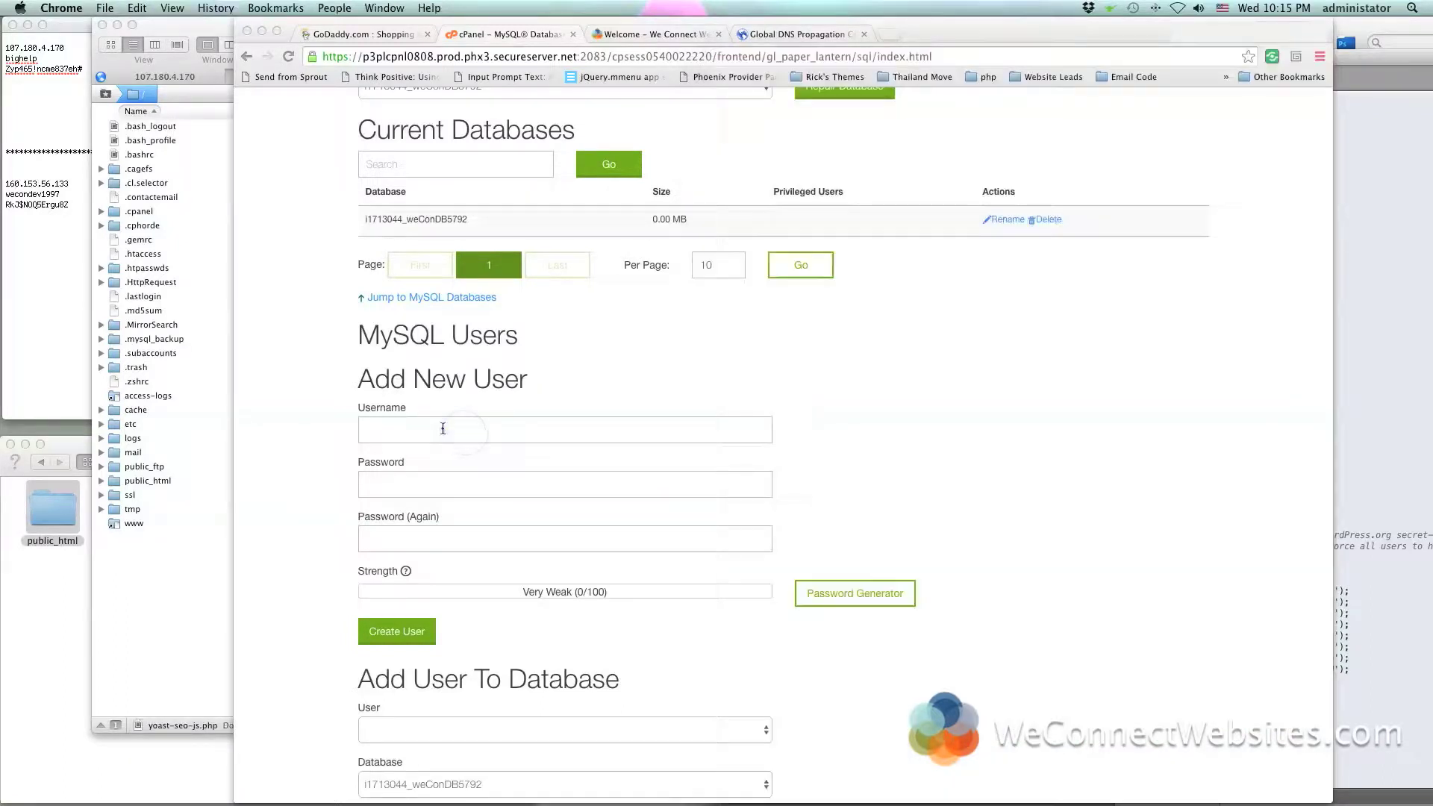
- Paste the DB_USER name into the new user's Username field, skipping the password generator
{"action": "left_click", "coordinate": [443, 428]}
{"action": "key", "text": "super+v"}
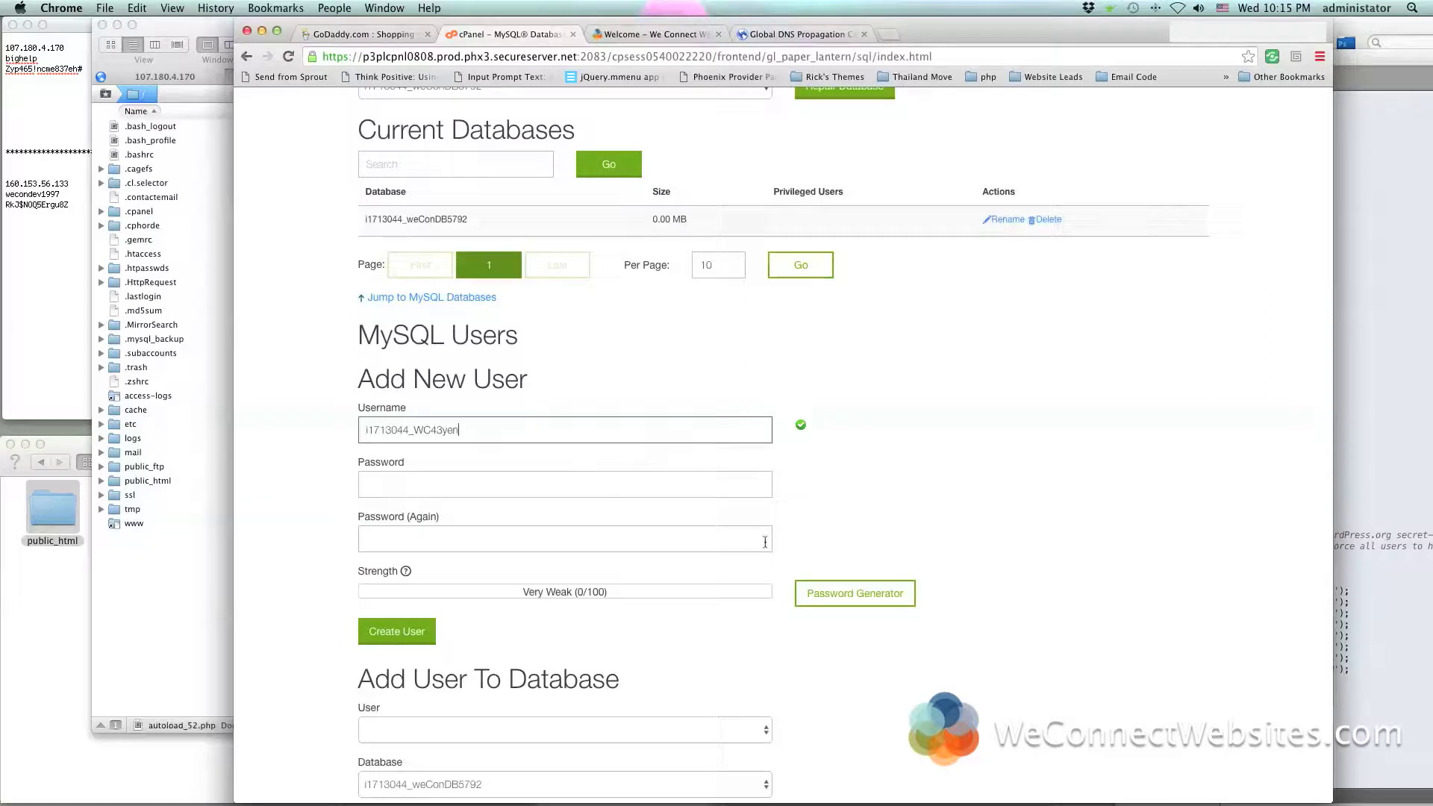
{"action": "left_click", "coordinate": [848, 598]}
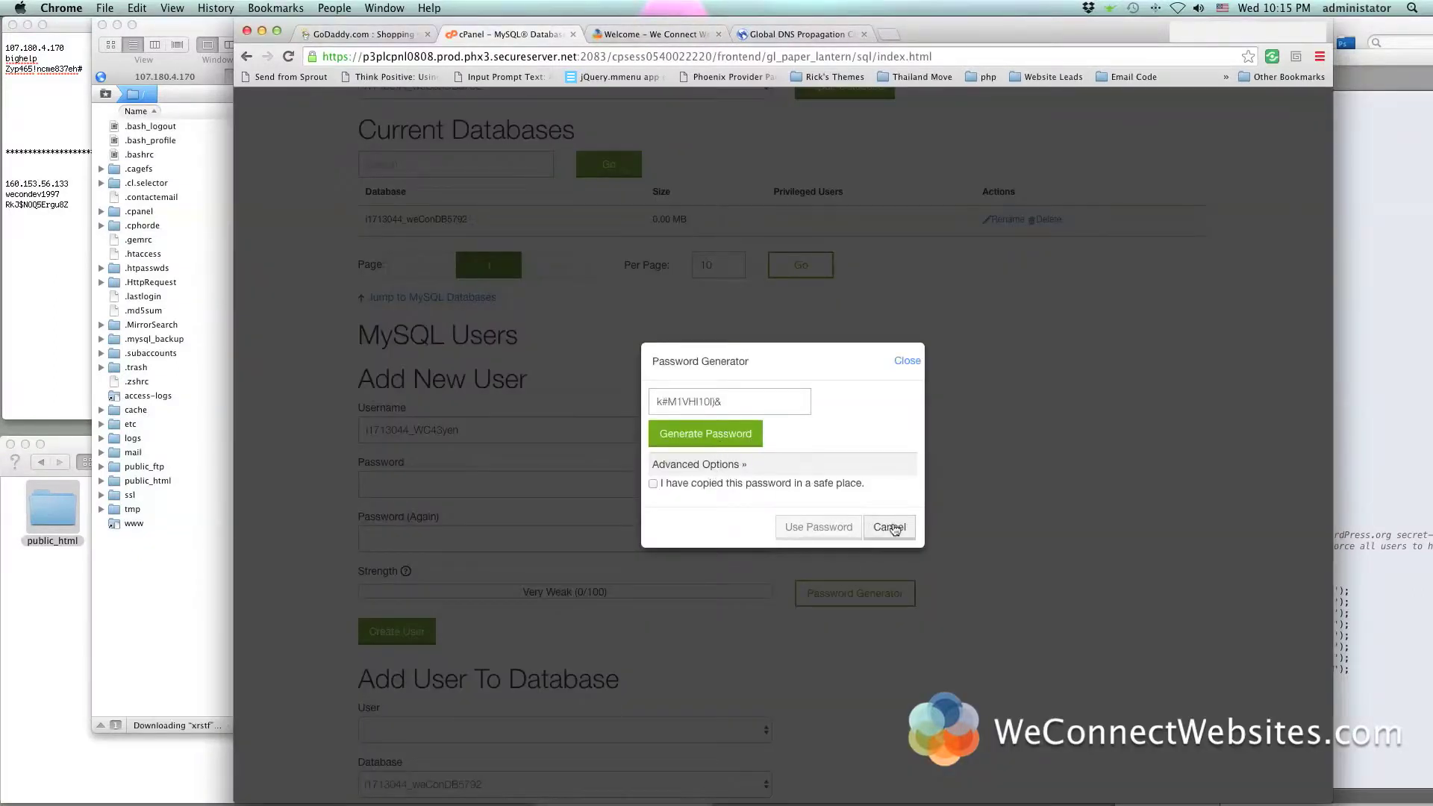
{"action": "left_click", "coordinate": [890, 527]}
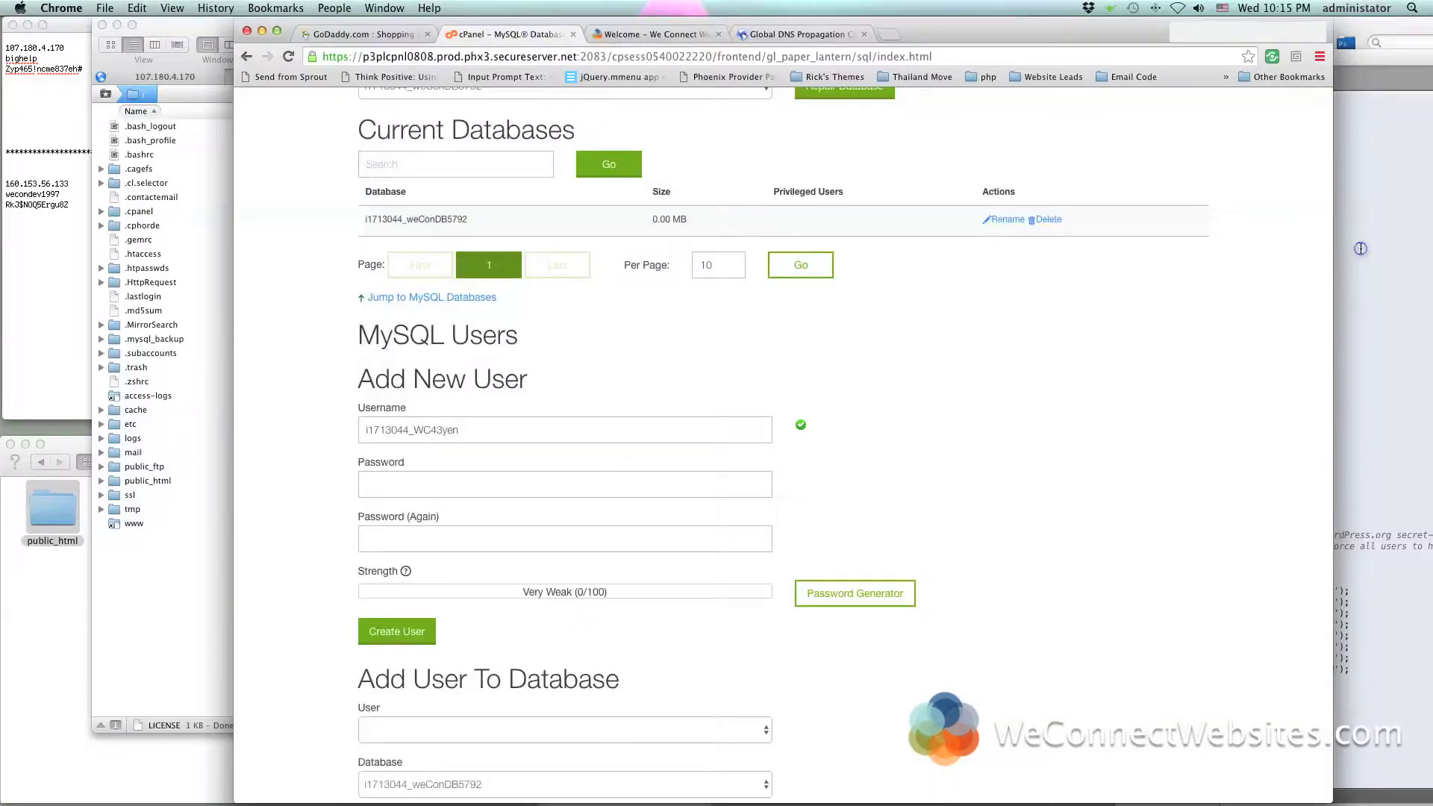
- Copy DB_PASSWORD from wp-config.php into both password fields and create the MySQL user
{"action": "left_click", "coordinate": [1361, 249]}
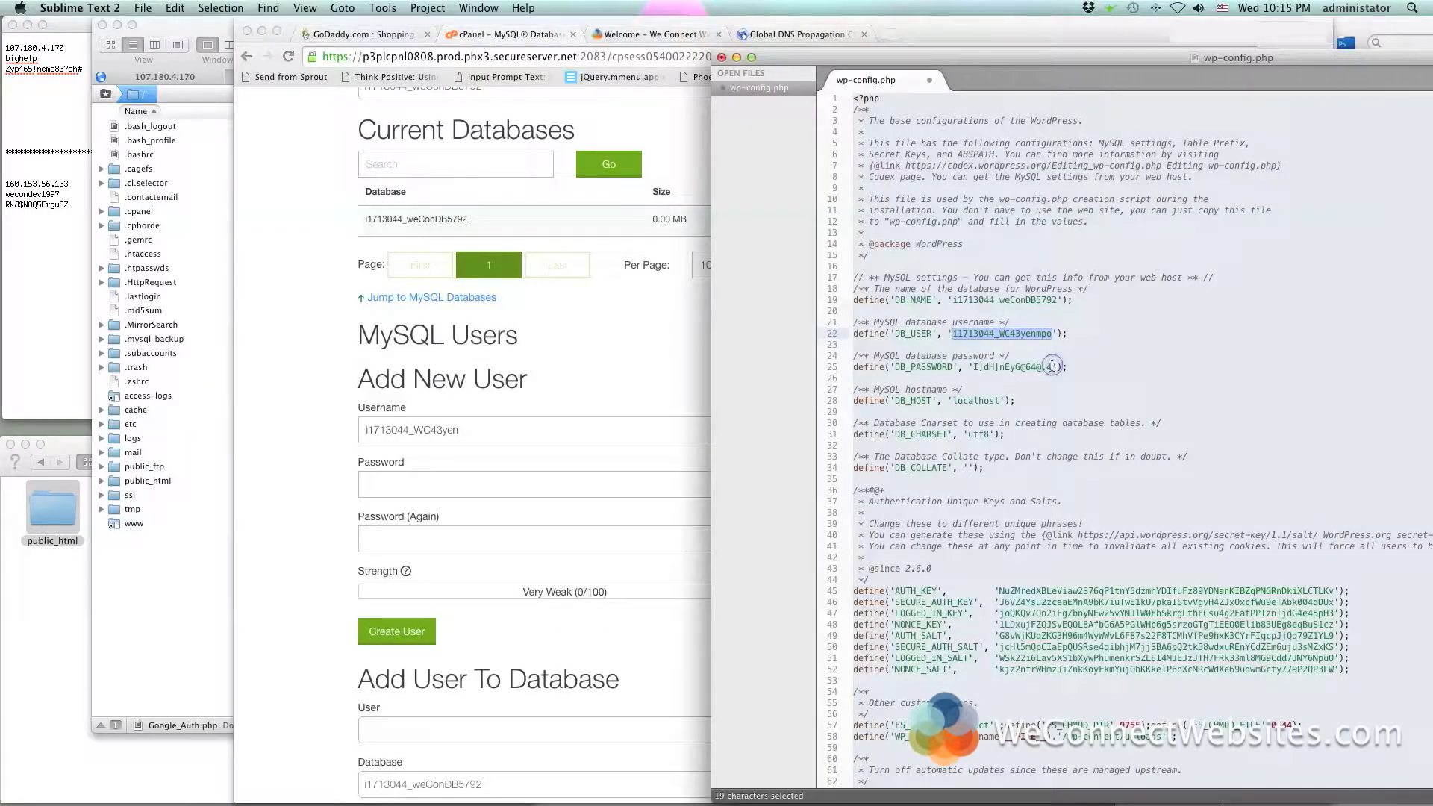
{"action": "left_click_drag", "start_coordinate": [1053, 368], "coordinate": [974, 369]}
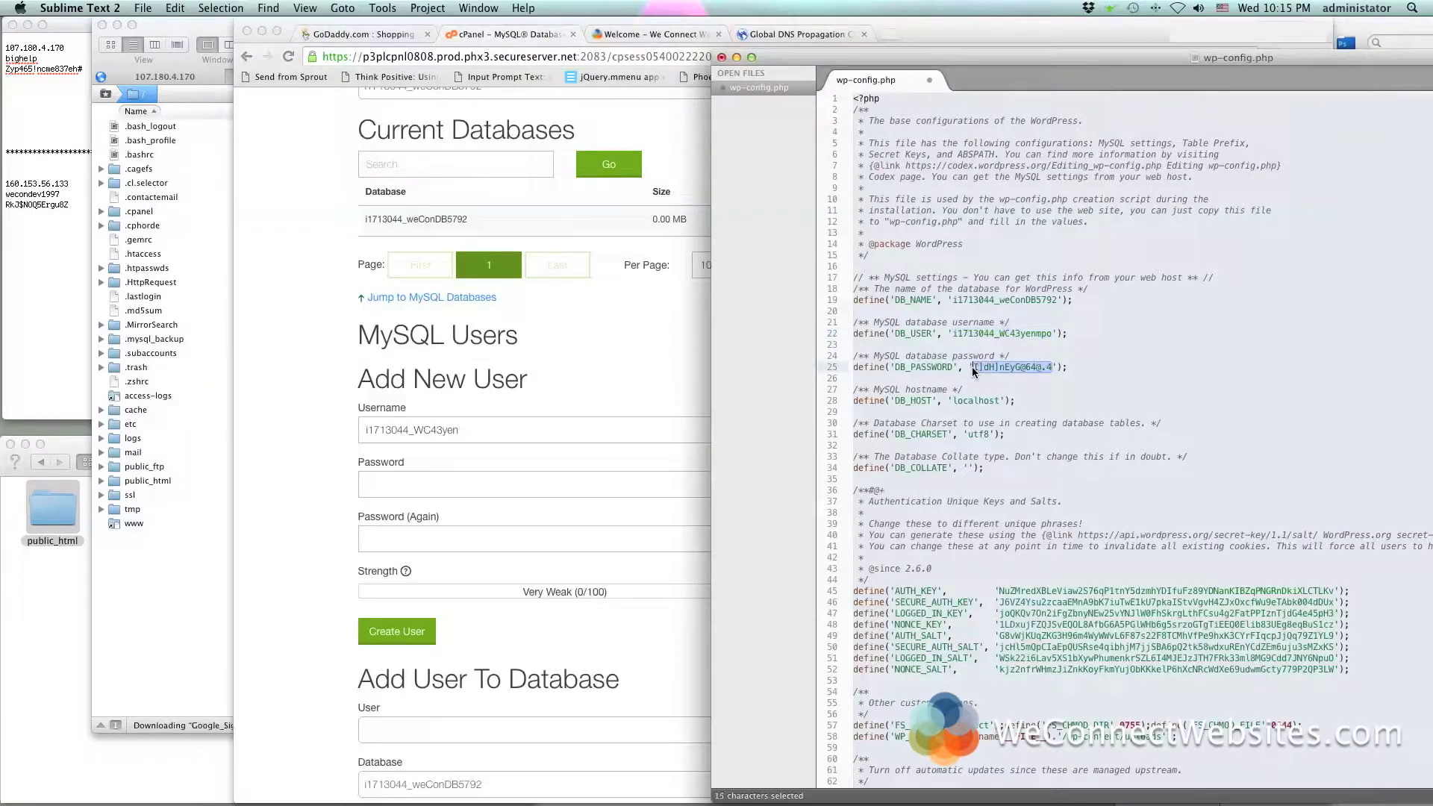
{"action": "key", "text": "super+c"}
{"action": "left_click", "coordinate": [377, 501]}
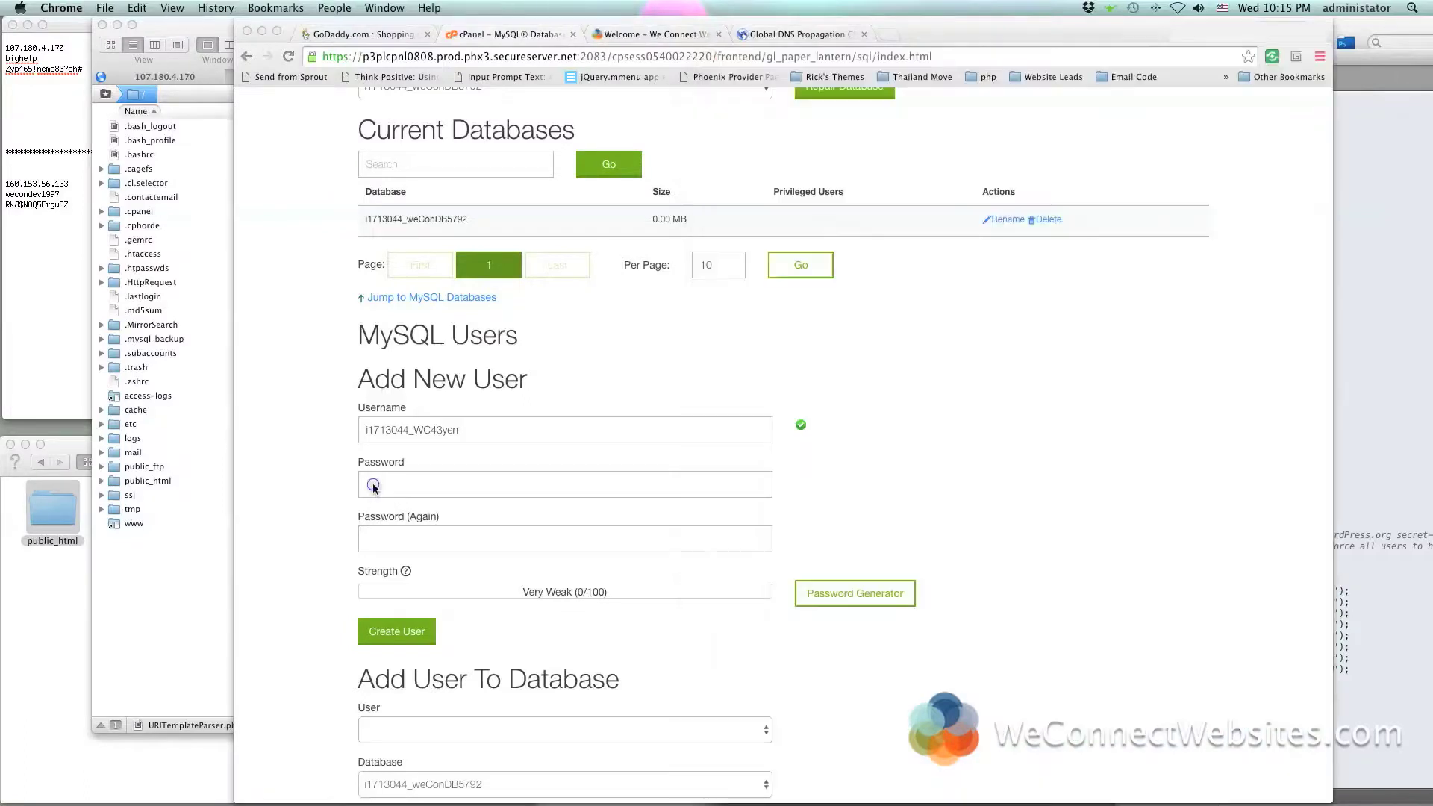
{"action": "left_click", "coordinate": [406, 483]}
{"action": "key", "text": "super+v"}
{"action": "left_click", "coordinate": [396, 542]}
{"action": "key", "text": "super+v"}
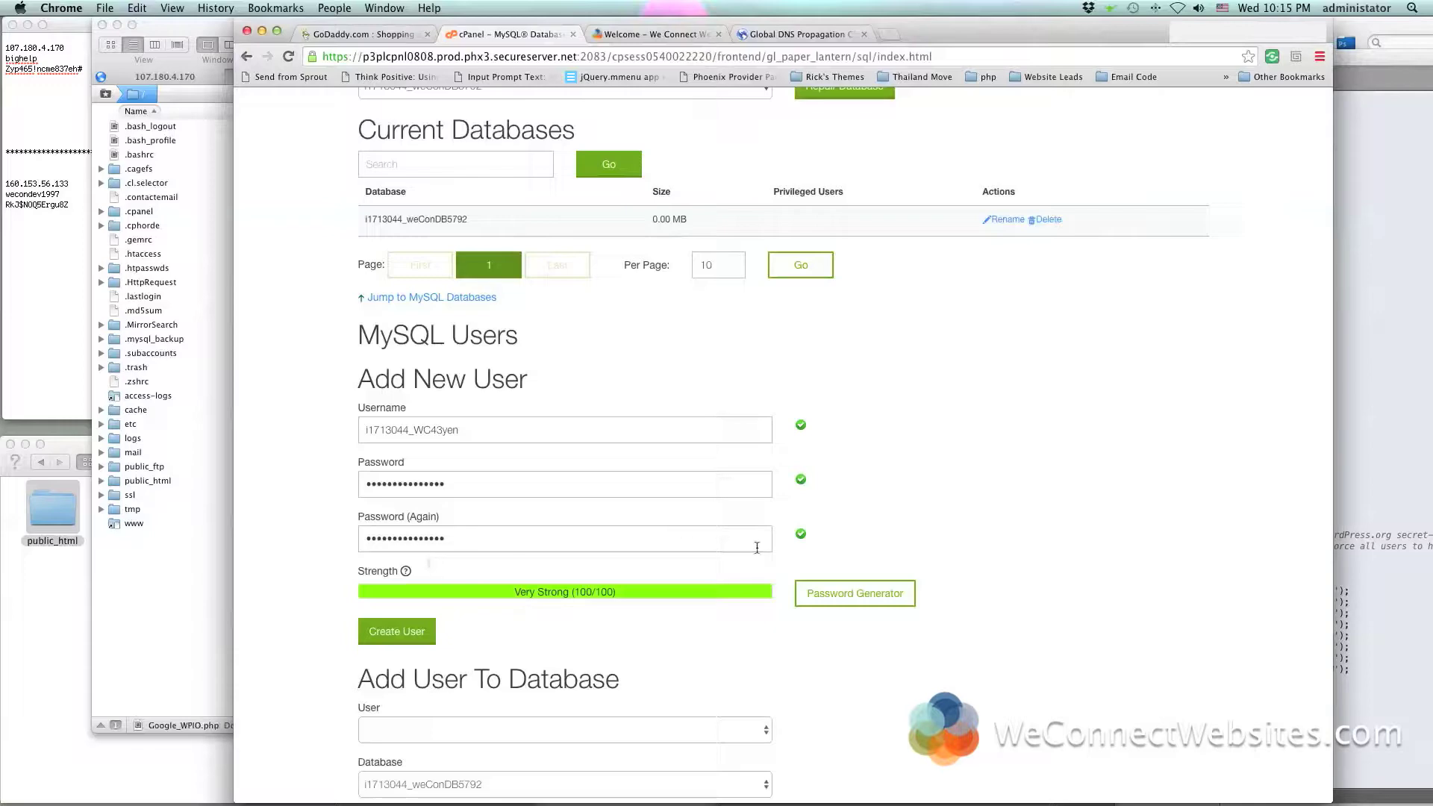
{"action": "left_click", "coordinate": [1378, 362]}
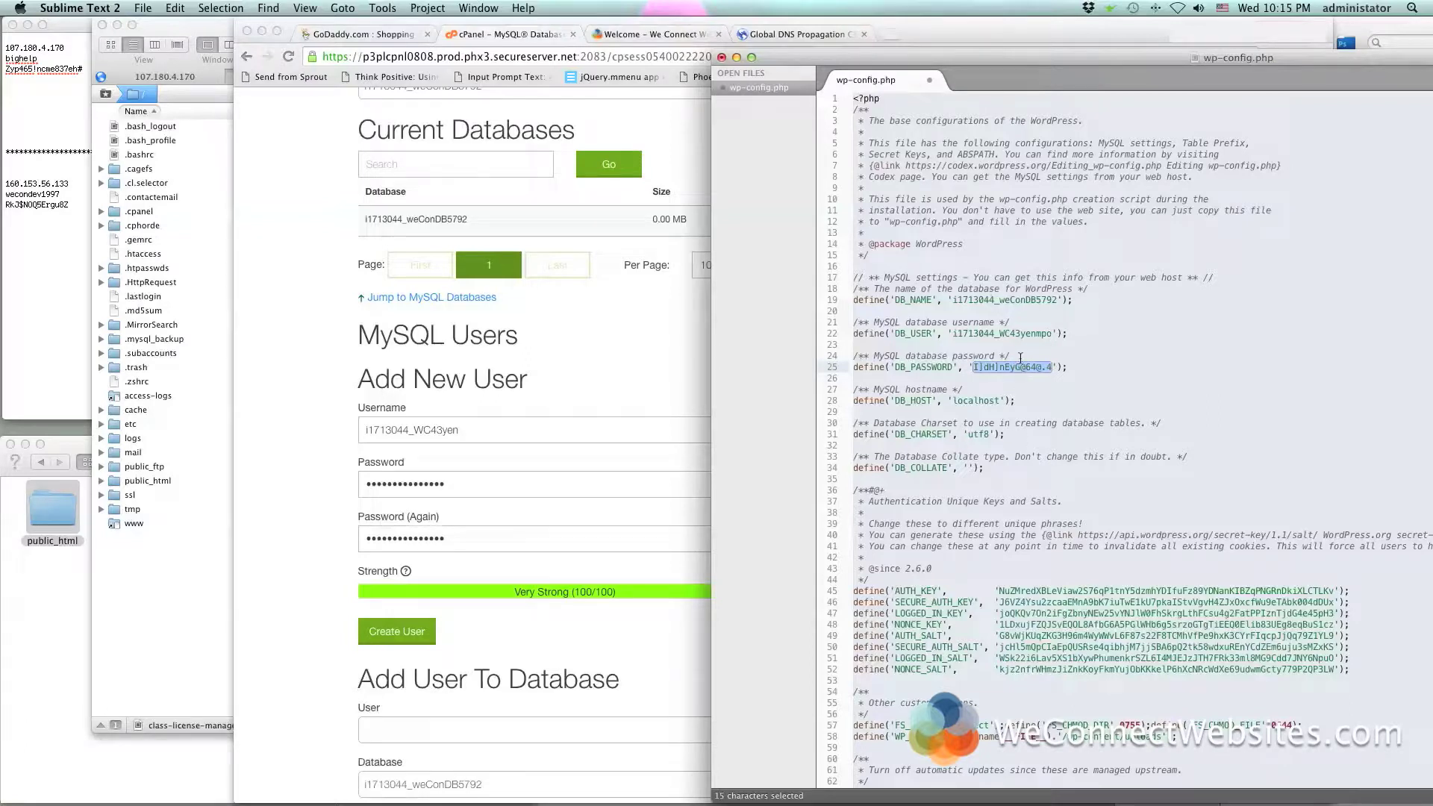
{"action": "left_click", "coordinate": [609, 597]}
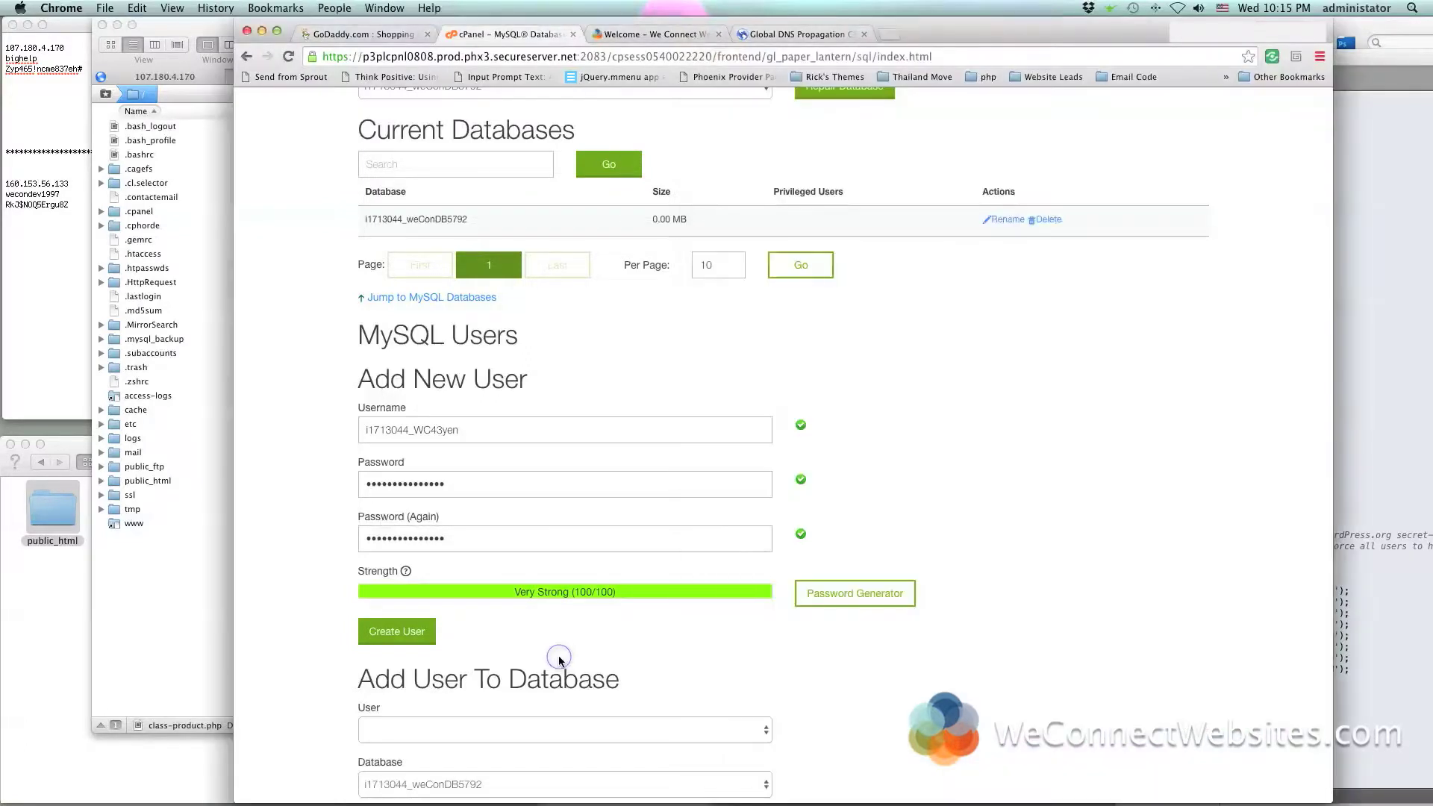
{"action": "left_click", "coordinate": [388, 636]}
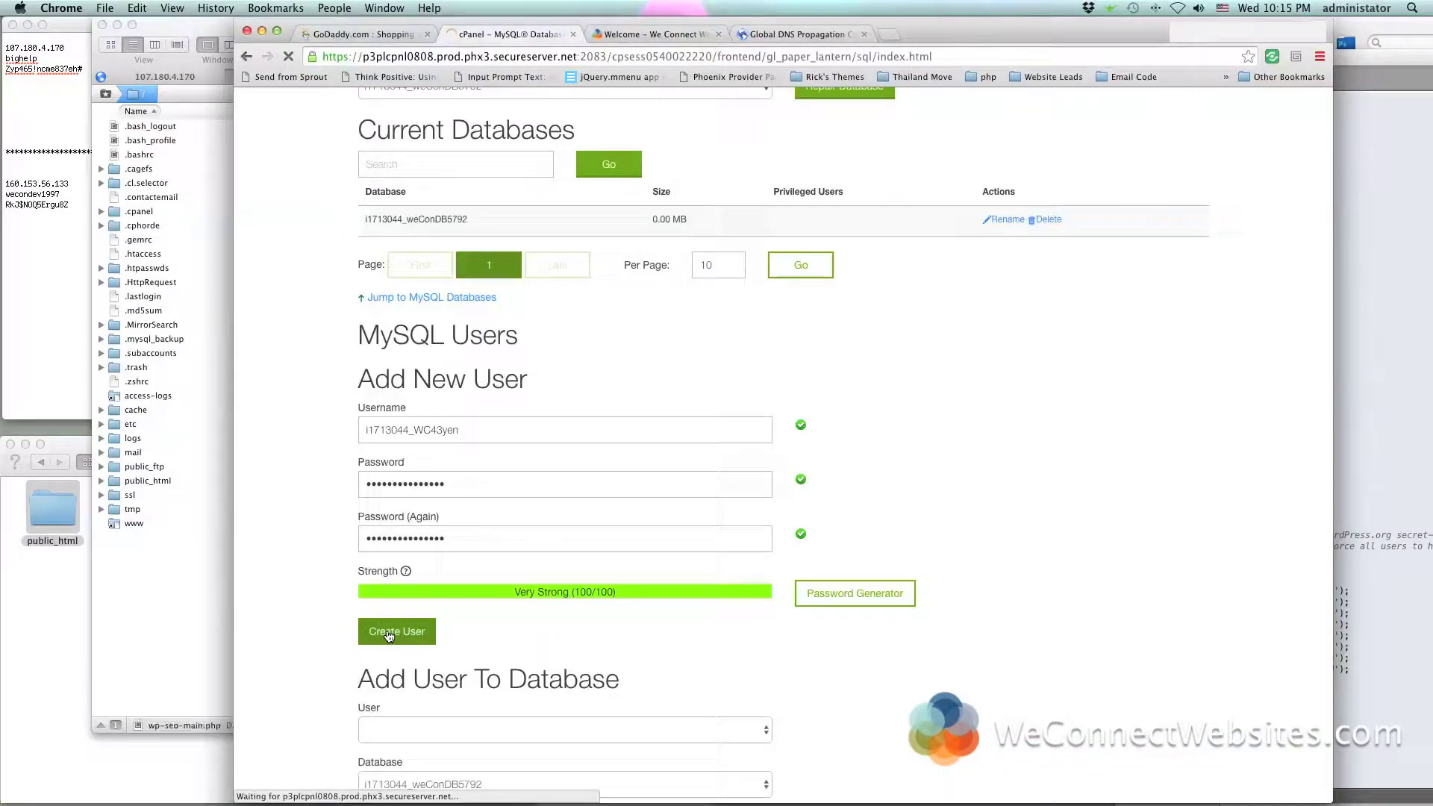
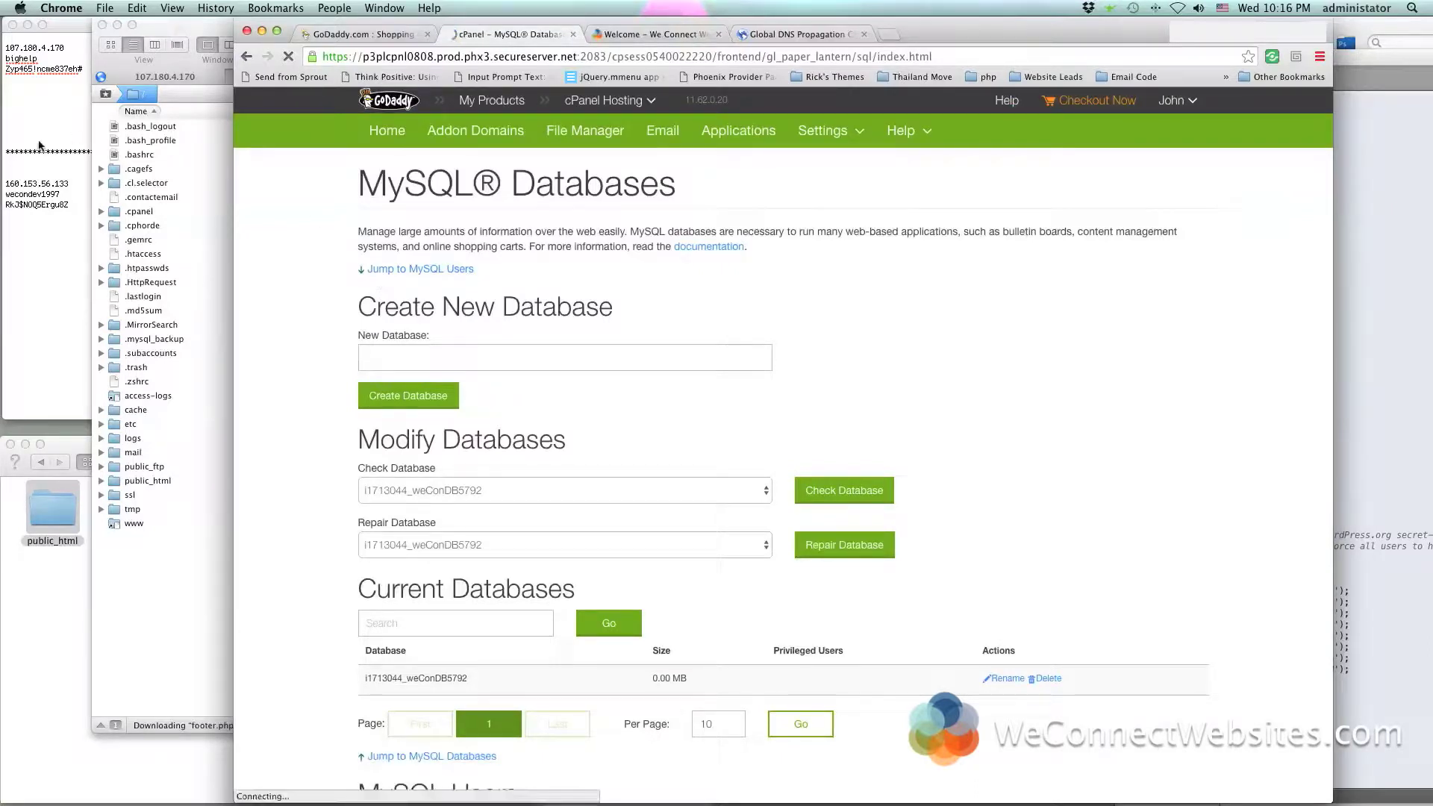
- Return to the cPanel MySQL Databases page and scroll to the Add User To Database section
{"action": "left_click", "coordinate": [29, 236]}
{"action": "triple_click", "coordinate": [29, 236]}
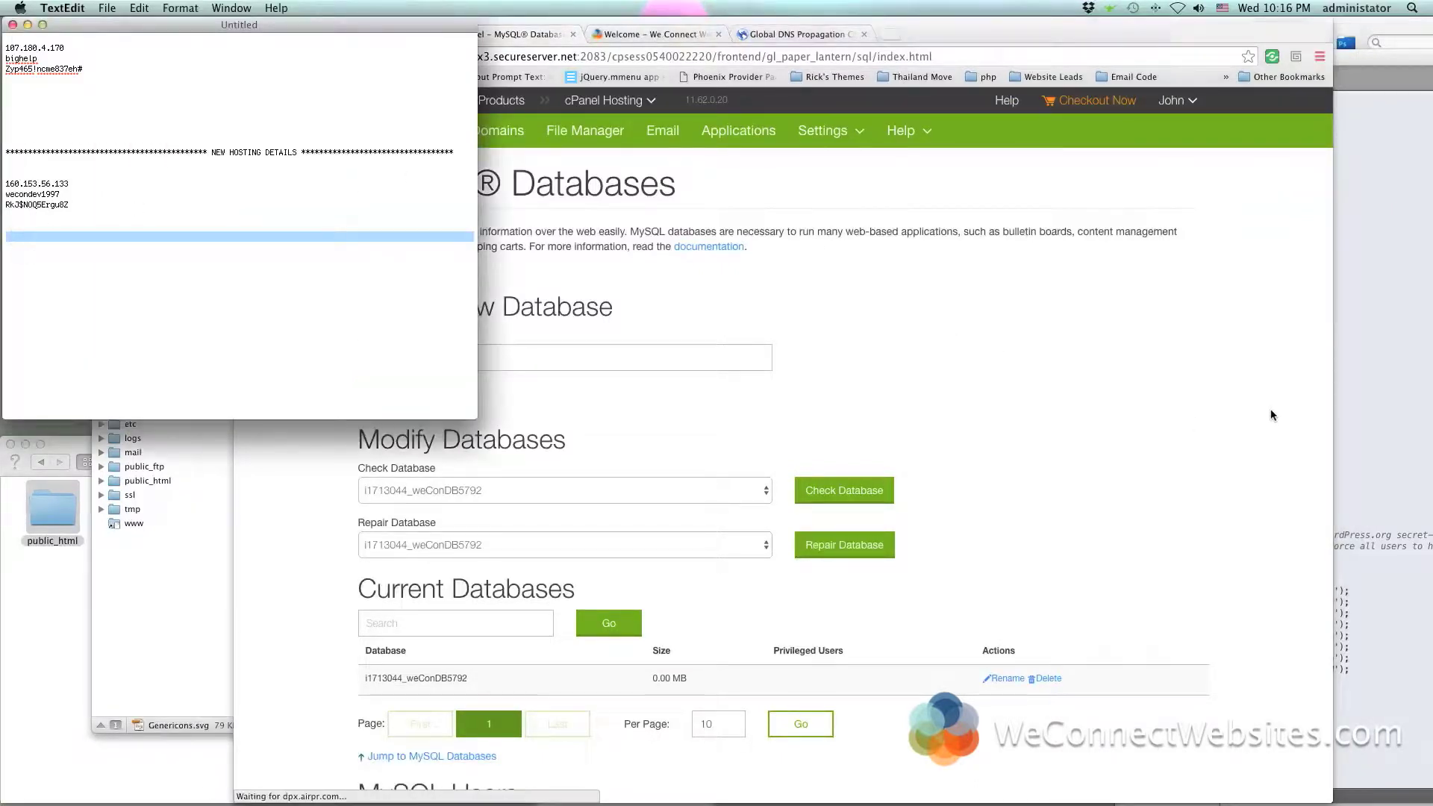
{"action": "left_click", "coordinate": [1376, 381]}
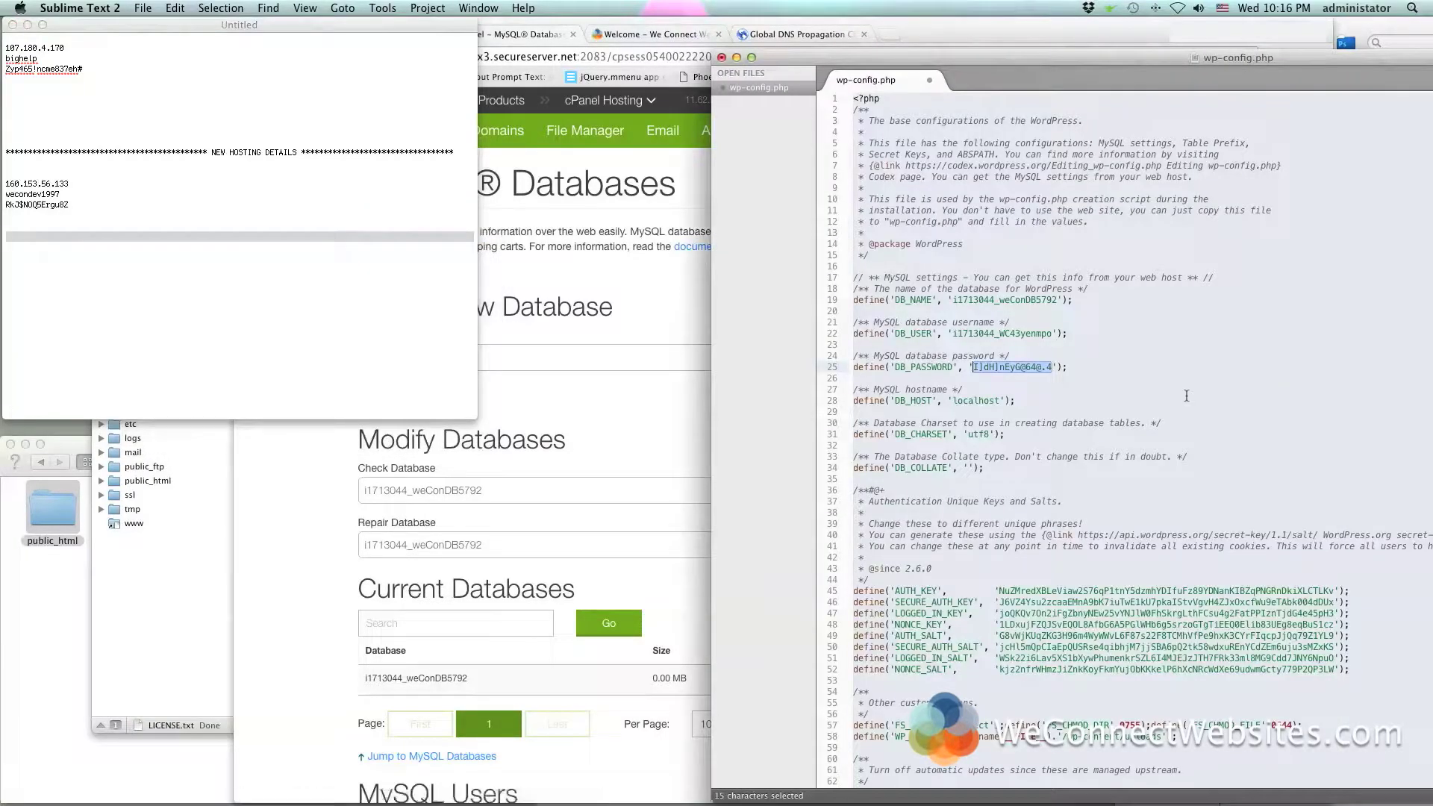
{"action": "left_click", "coordinate": [504, 501]}
{"action": "scroll", "coordinate": [567, 508], "scroll_direction": "down", "scroll_amount": 1}
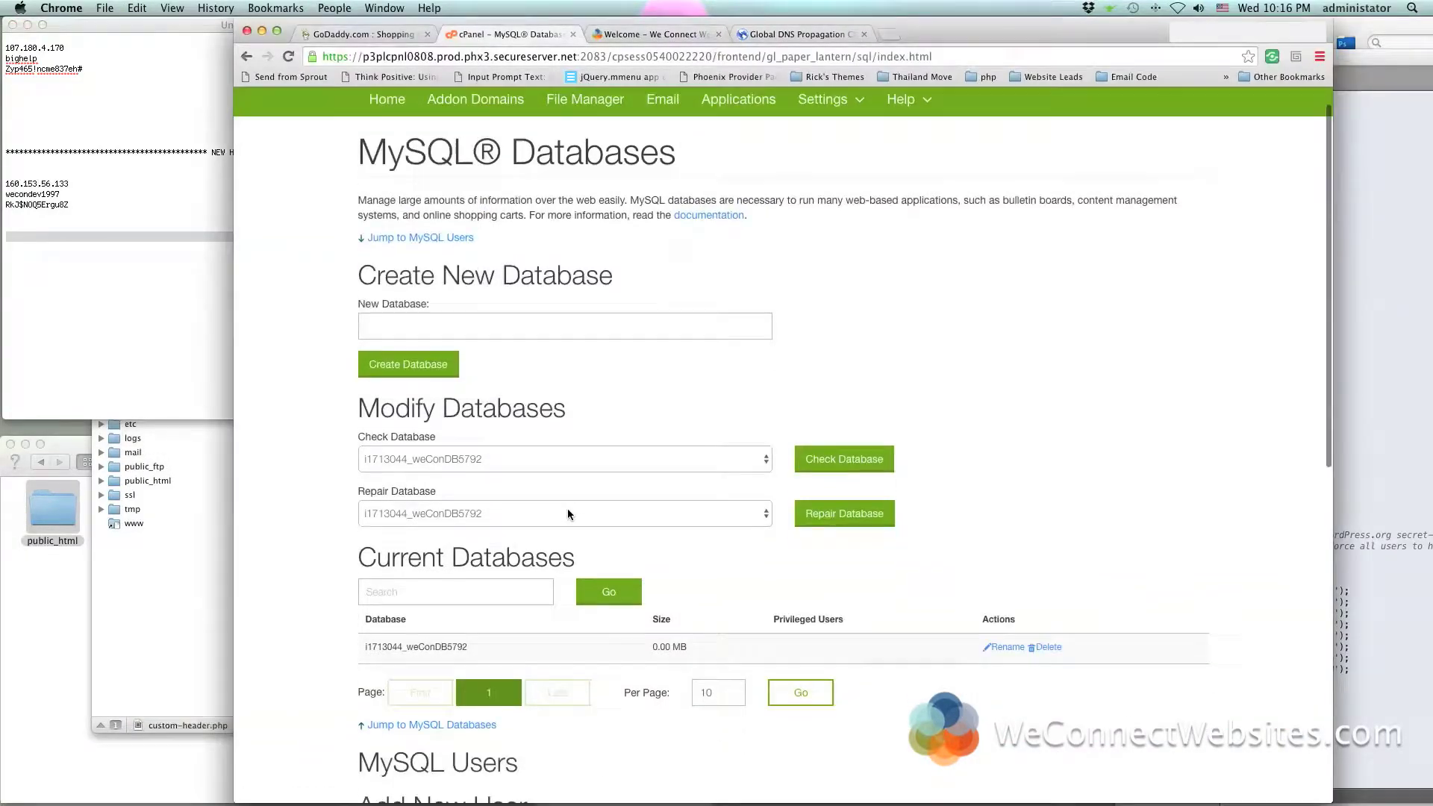
{"action": "scroll", "coordinate": [710, 496], "scroll_direction": "down", "scroll_amount": 5}
{"action": "scroll", "coordinate": [710, 496], "scroll_direction": "down", "scroll_amount": 4}
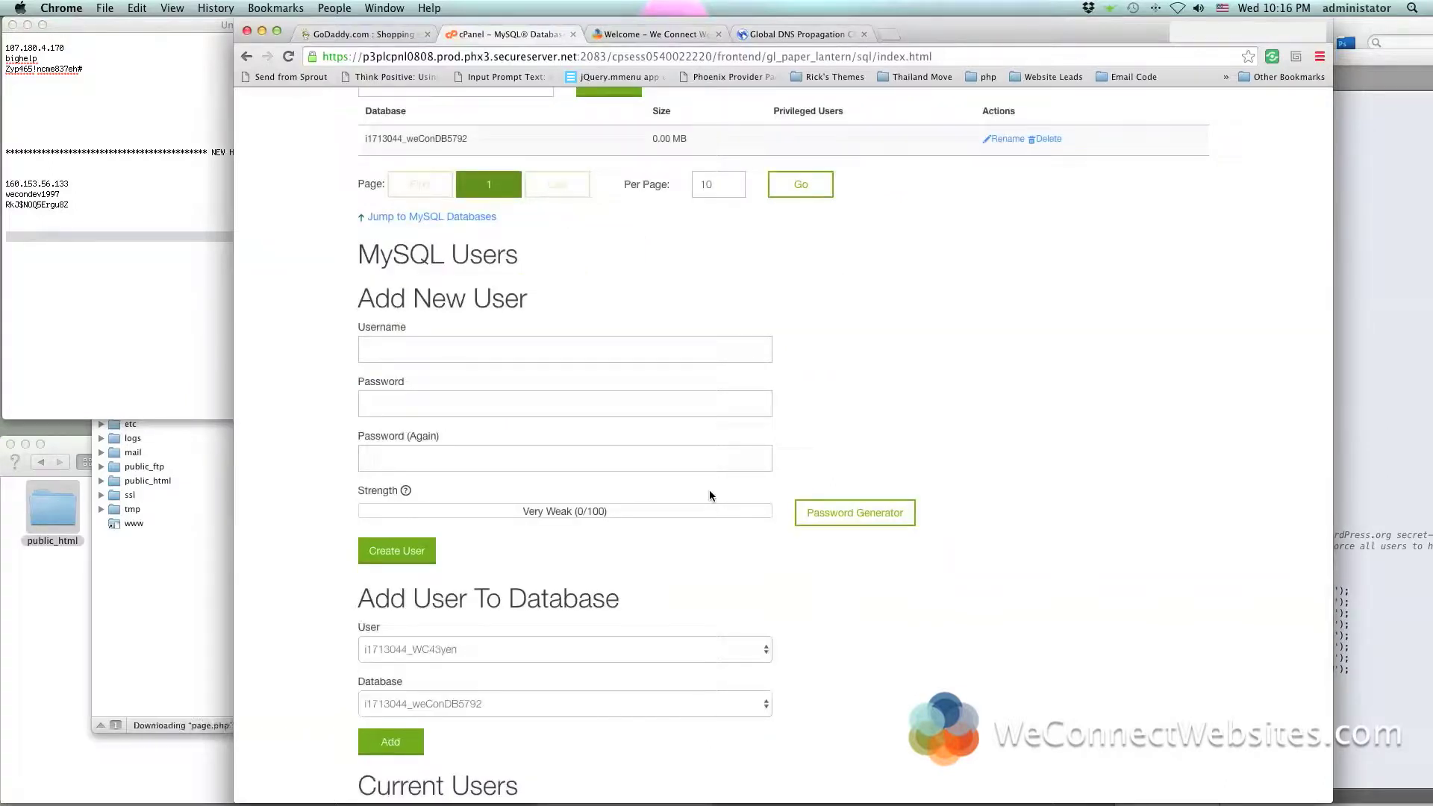
{"action": "scroll", "coordinate": [709, 496], "scroll_direction": "down", "scroll_amount": 4}
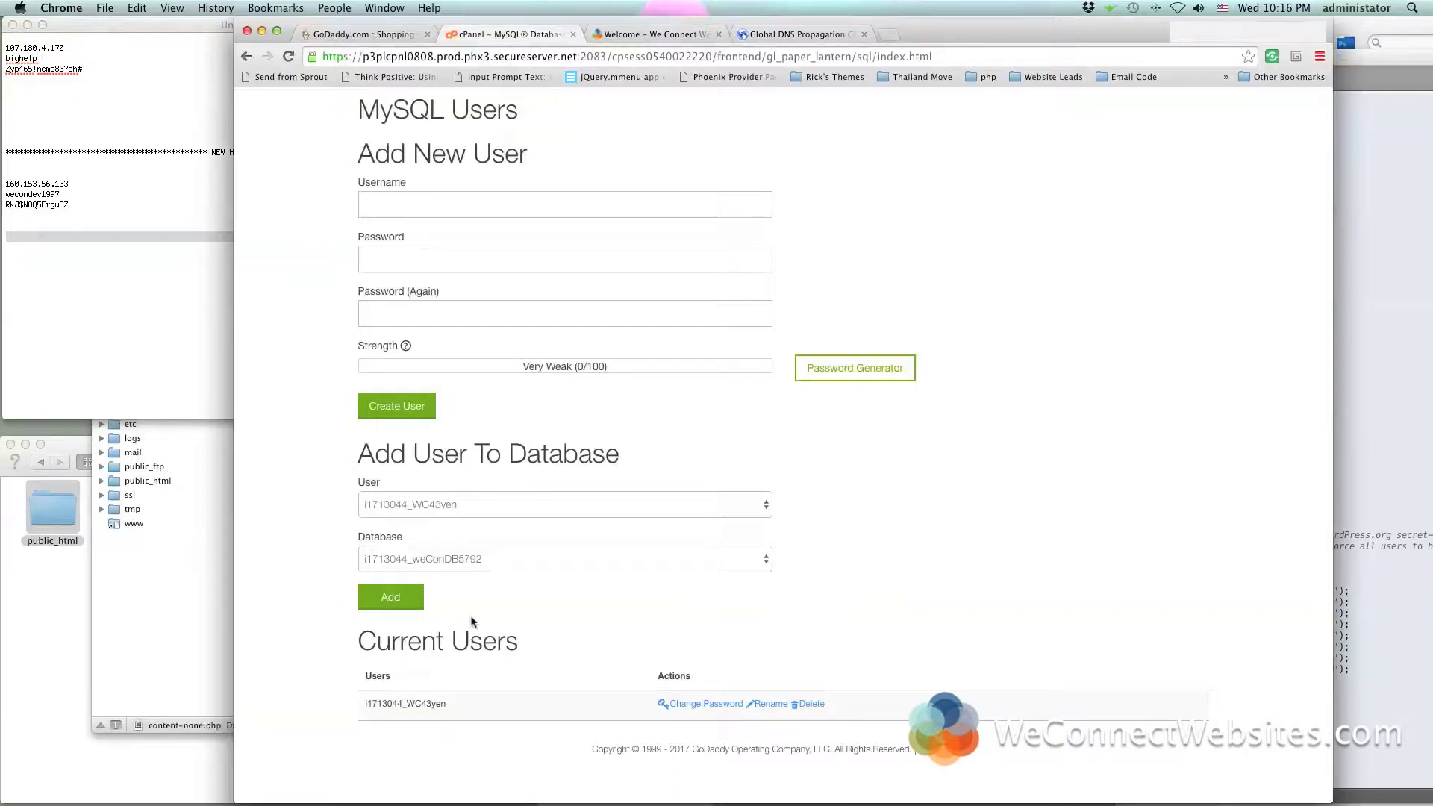
{"action": "left_click", "coordinate": [150, 250]}
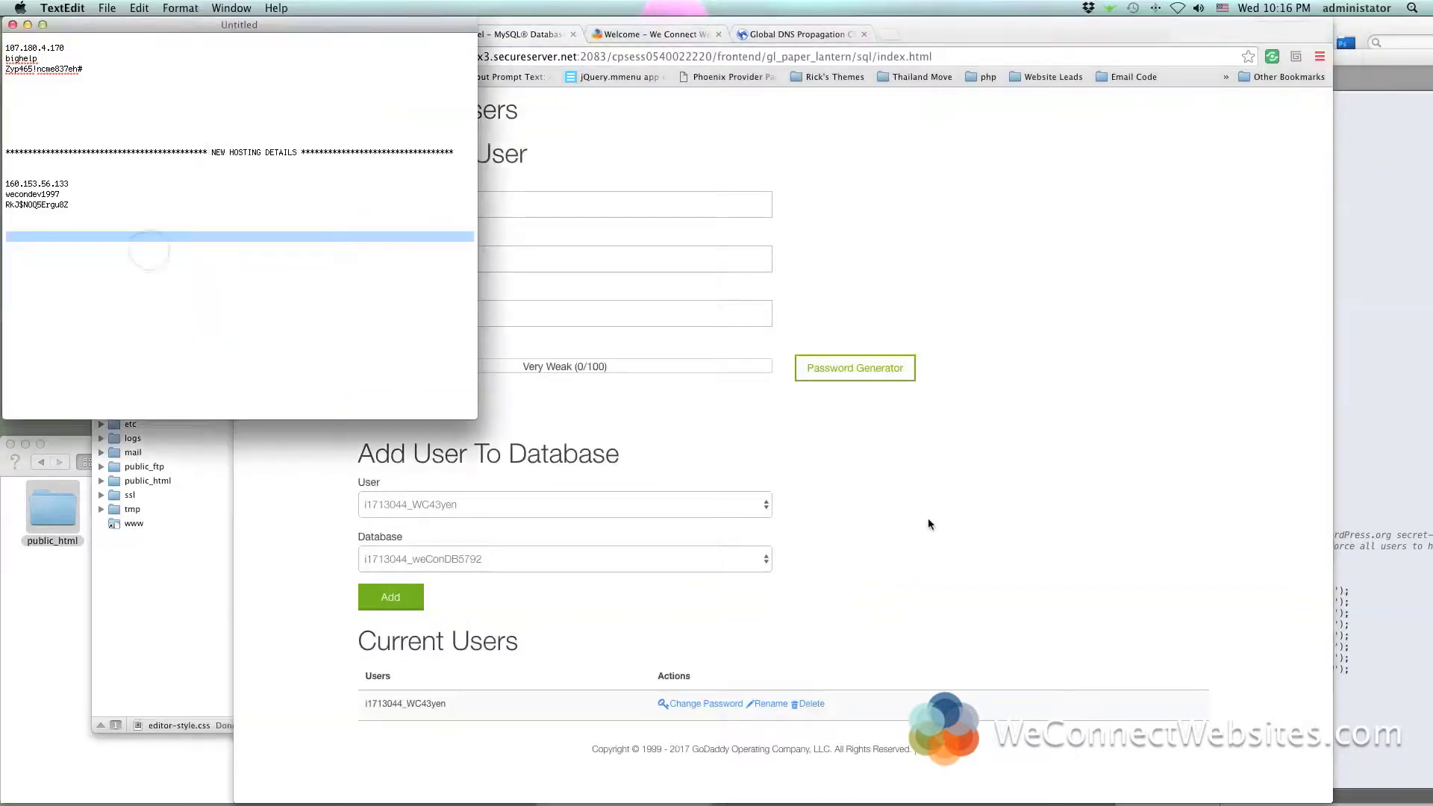
{"action": "left_click", "coordinate": [932, 519]}
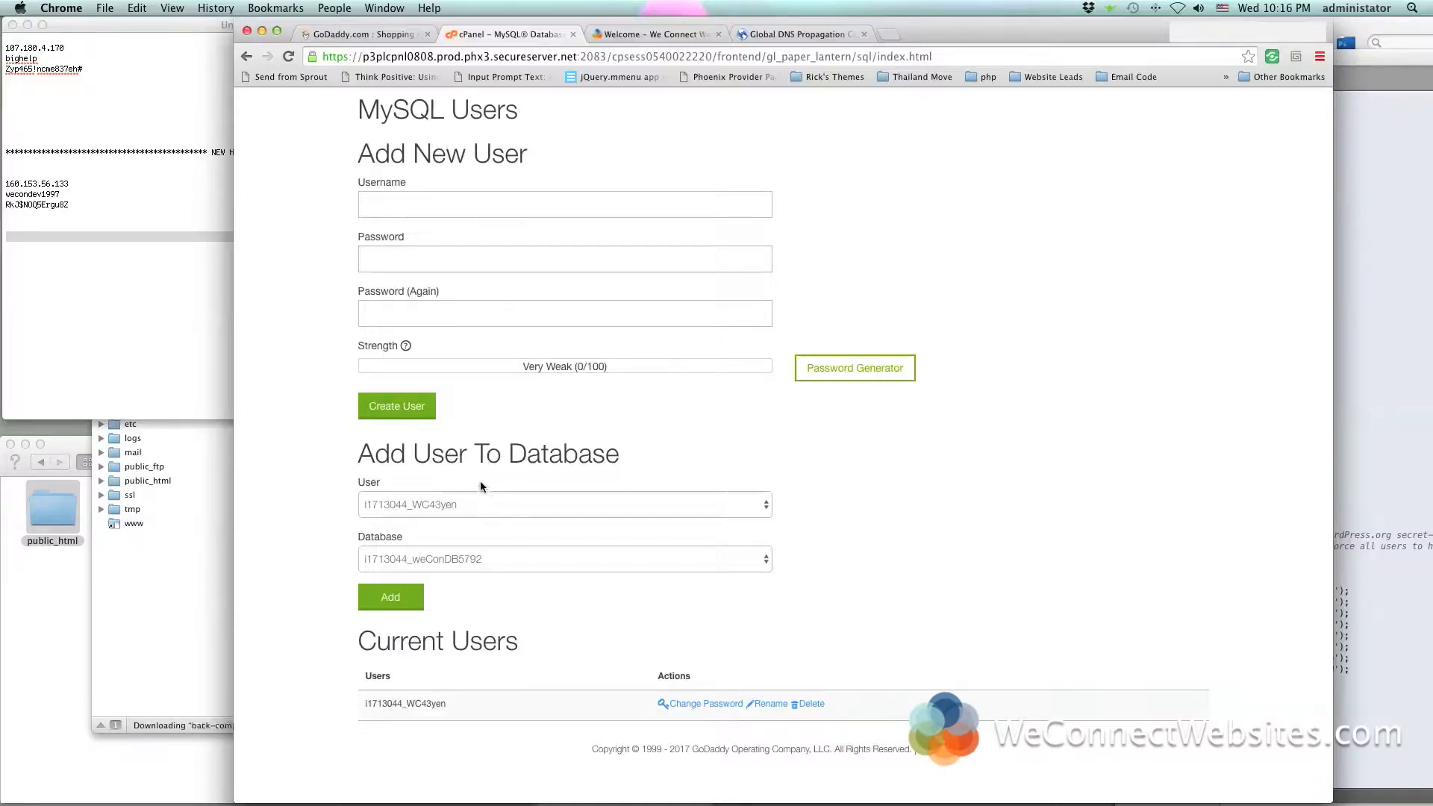
{"action": "left_click_drag", "start_coordinate": [624, 457], "coordinate": [352, 460]}
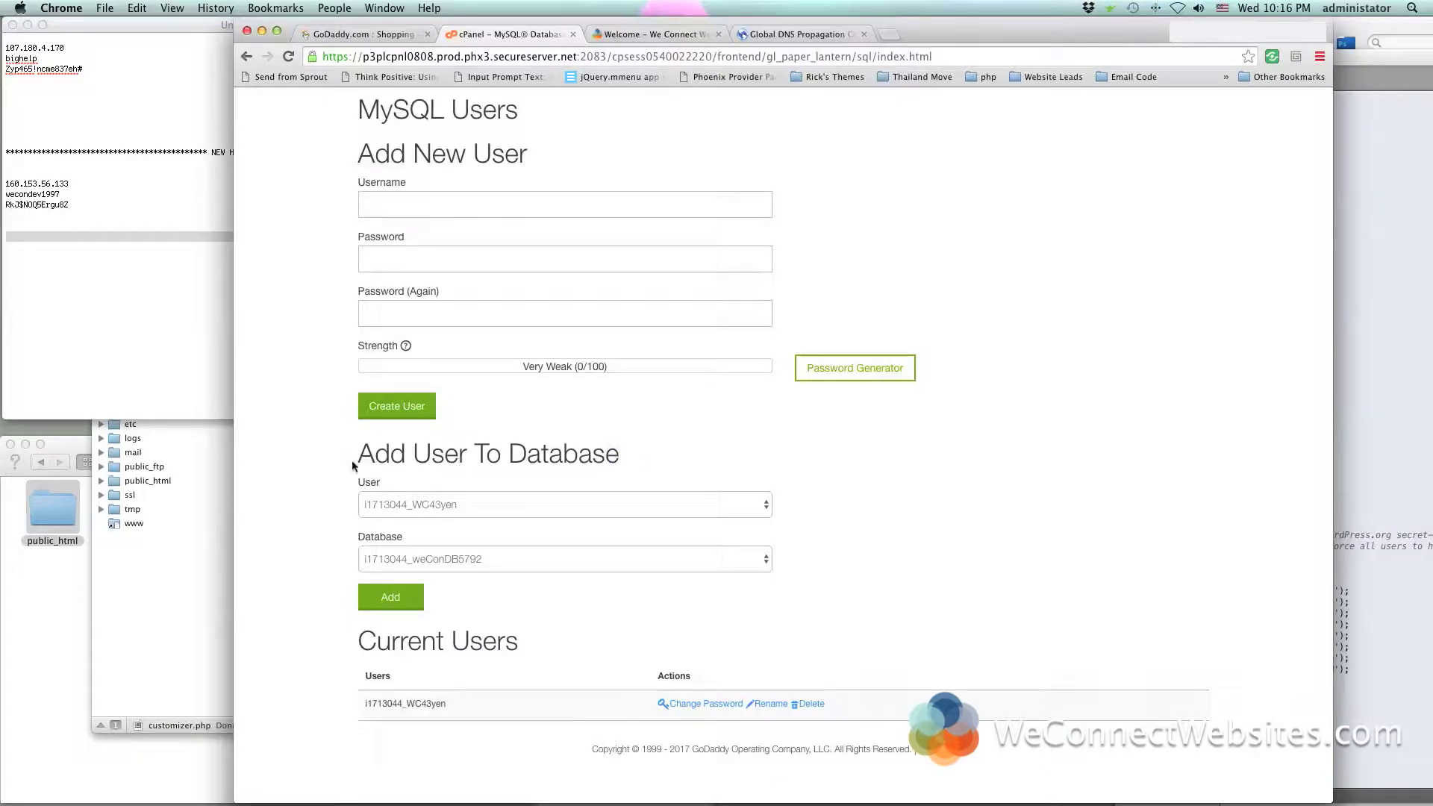
- Add the new user to the site's database with ALL PRIVILEGES and return to the overview
{"action": "left_click", "coordinate": [394, 598]}
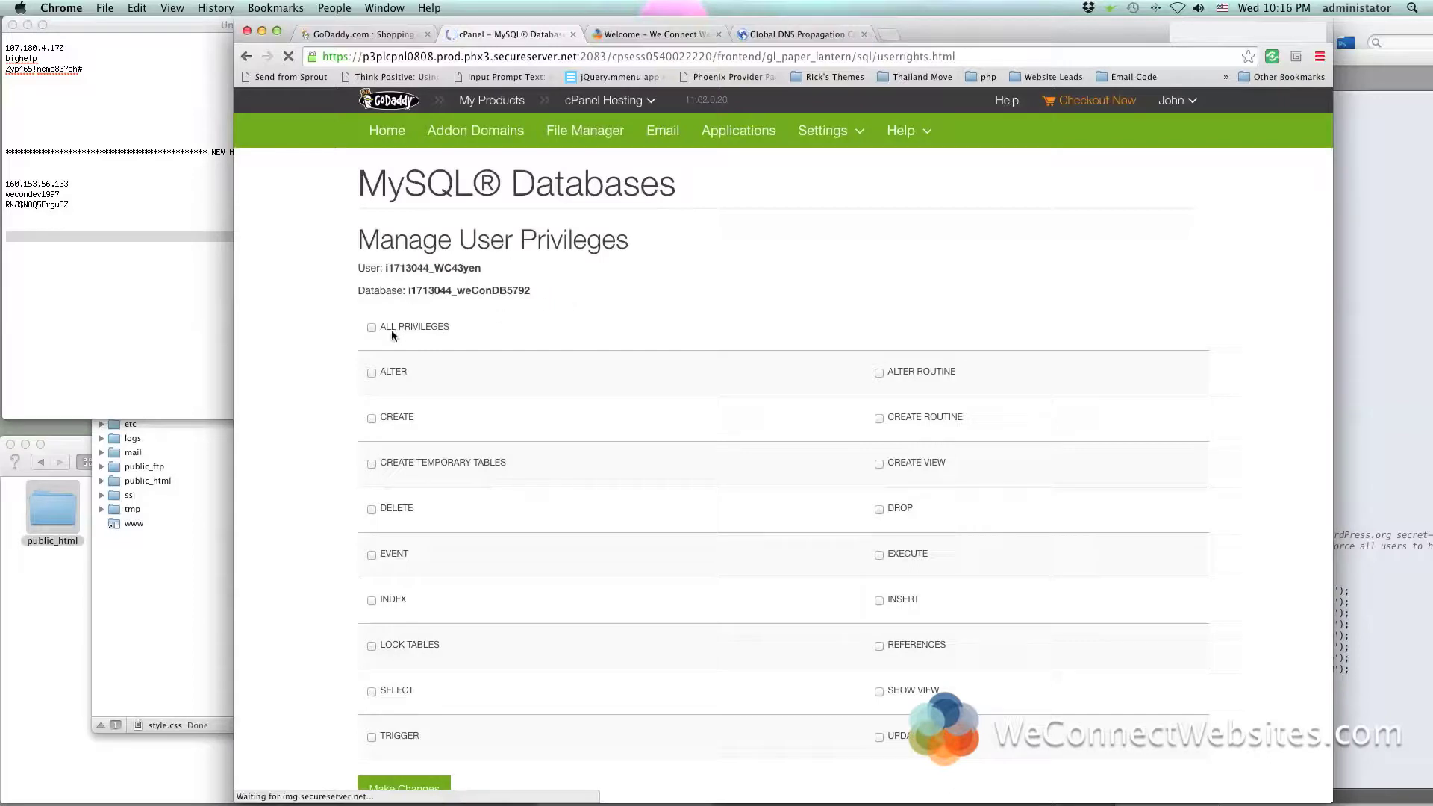
{"action": "left_click", "coordinate": [371, 327]}
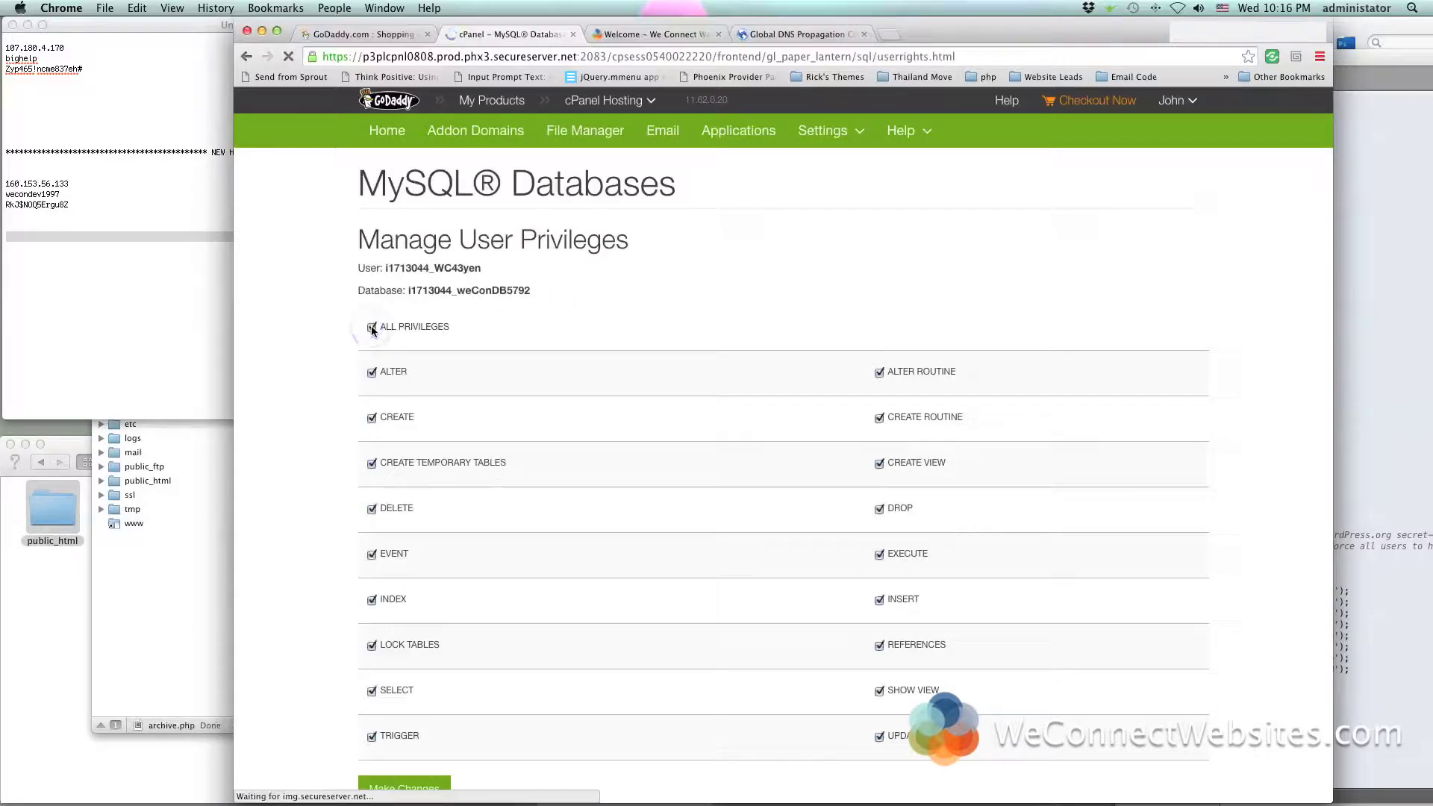
{"action": "scroll", "coordinate": [576, 393], "scroll_direction": "down", "scroll_amount": 3}
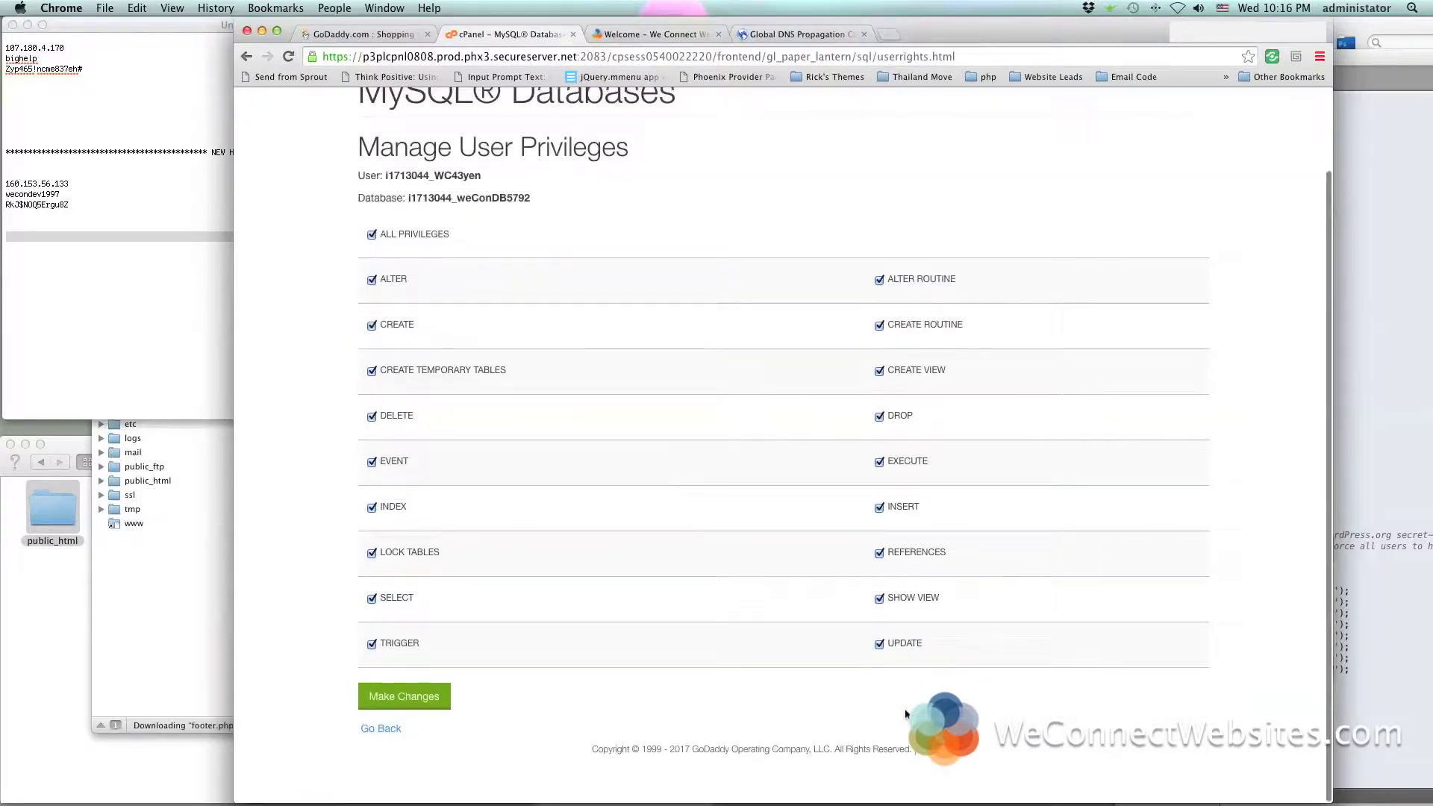
{"action": "left_click", "coordinate": [408, 702]}
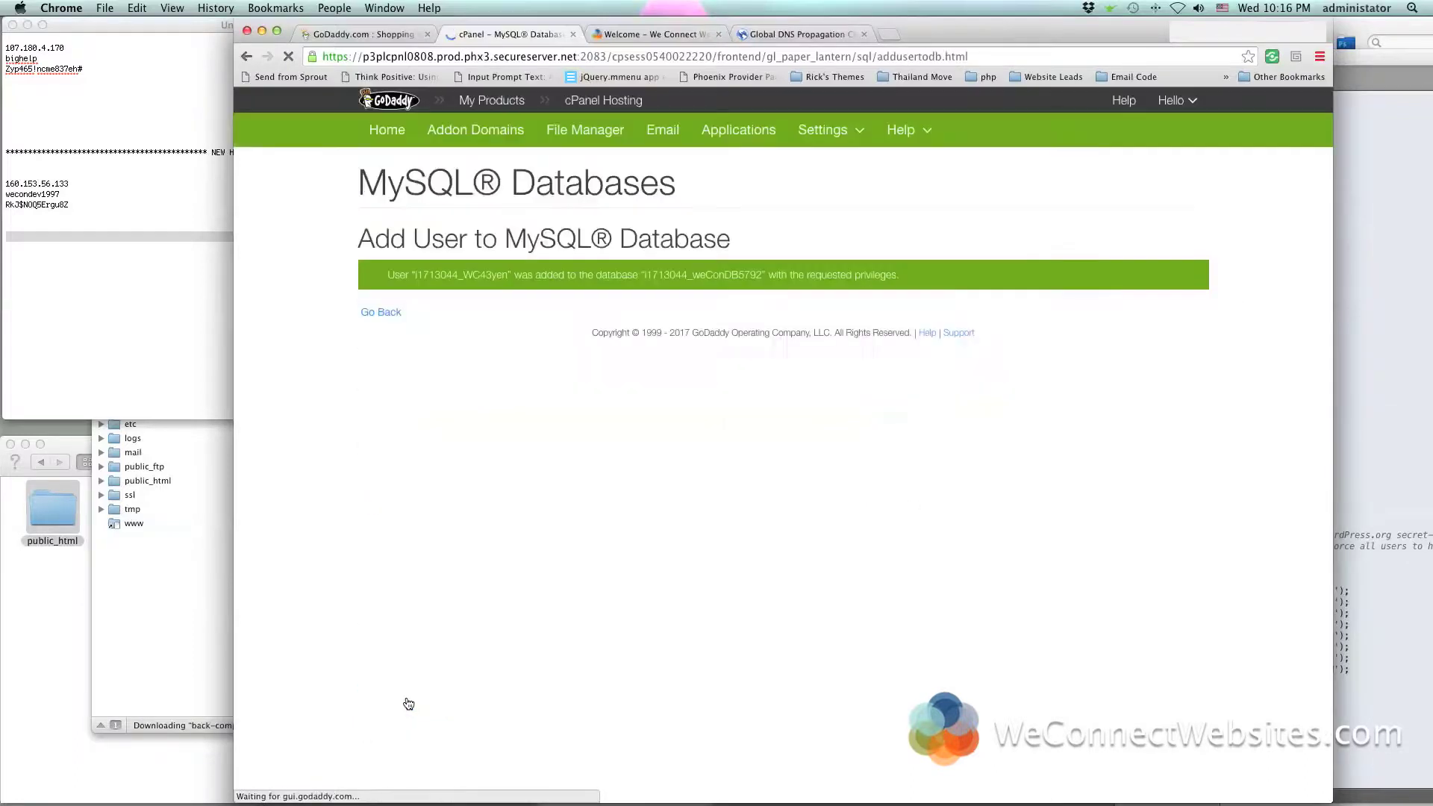
{"action": "left_click", "coordinate": [382, 314]}
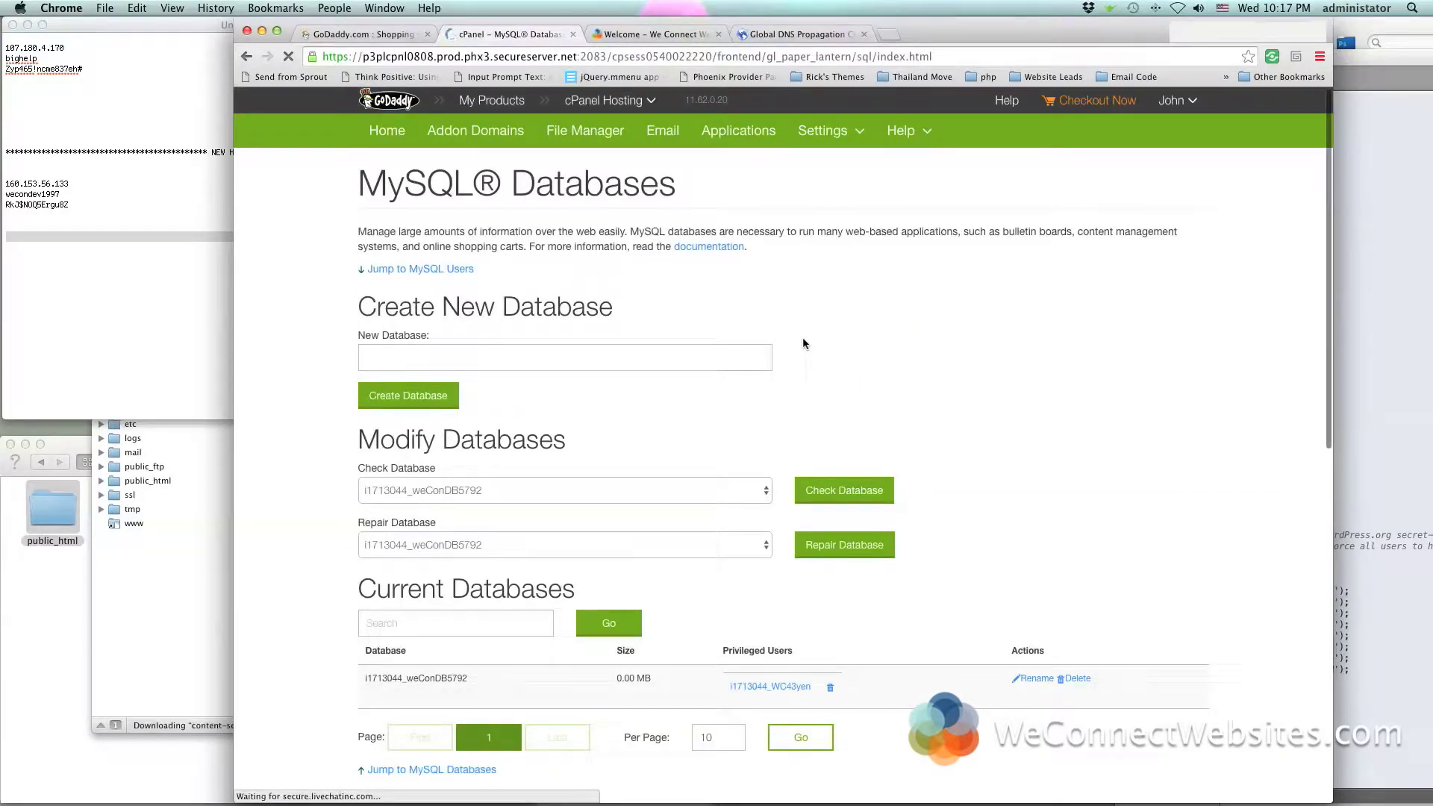
{"action": "triple_click", "coordinate": [620, 304]}
{"action": "scroll", "coordinate": [523, 441], "scroll_direction": "down", "scroll_amount": 5}
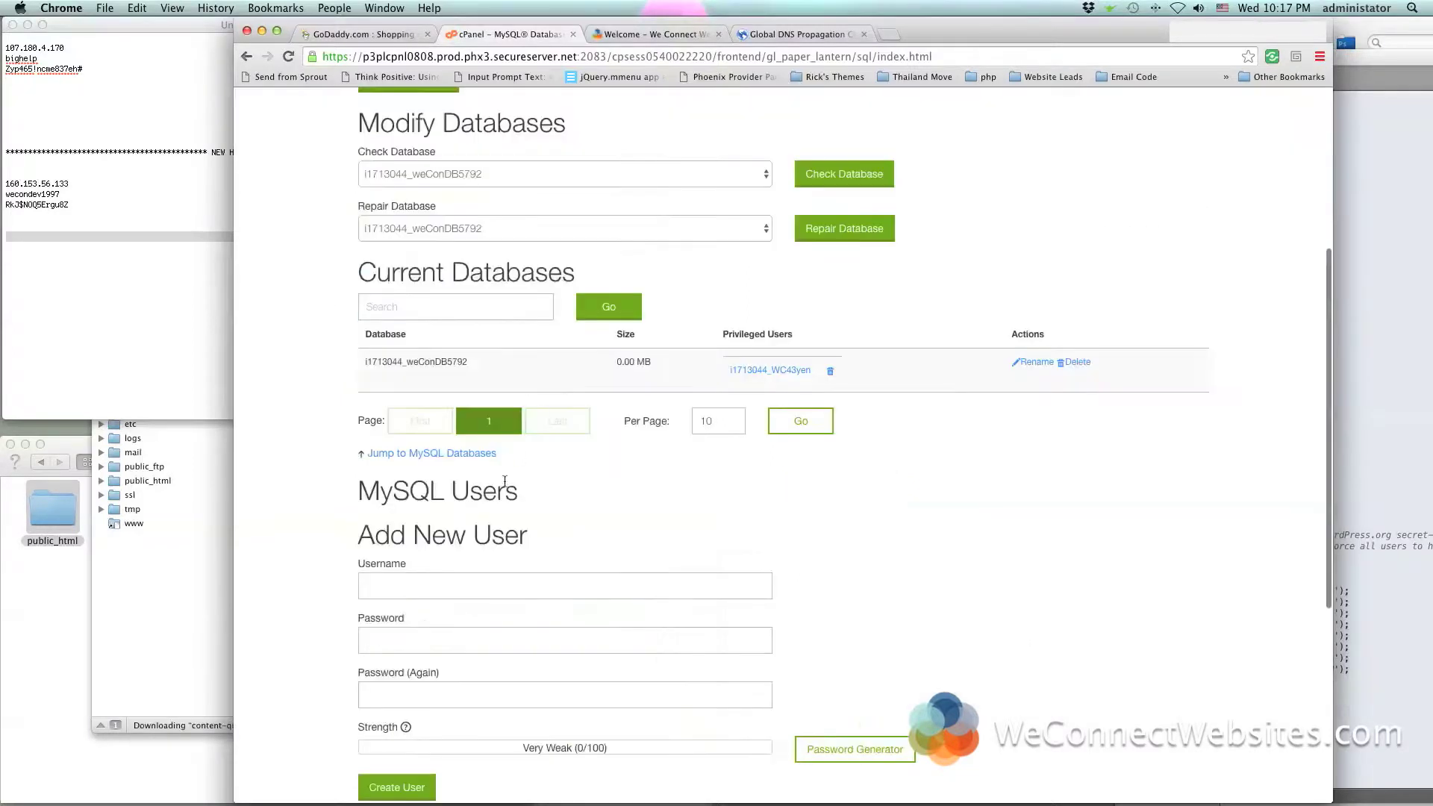
{"action": "left_click_drag", "start_coordinate": [569, 122], "coordinate": [415, 123]}
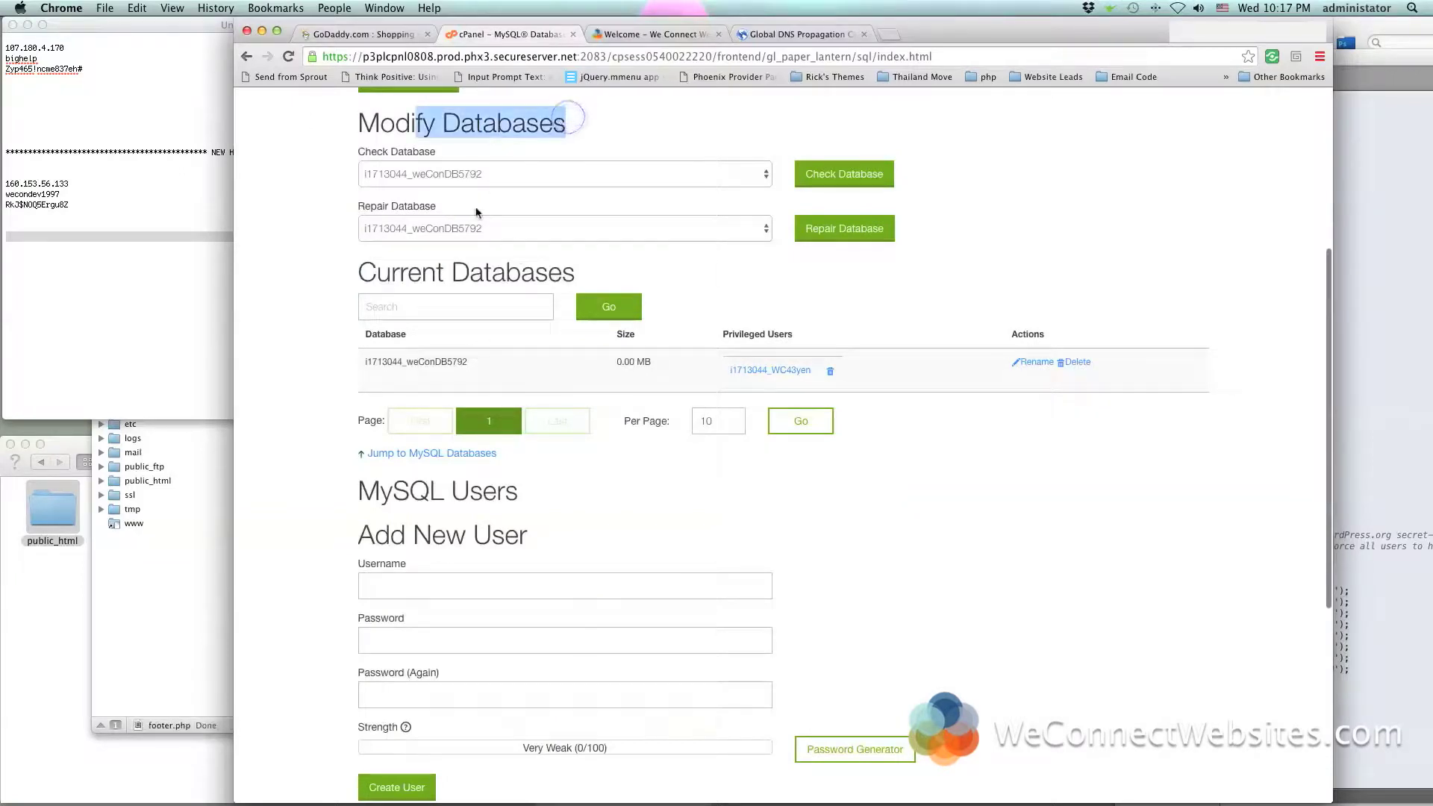
{"action": "left_click_drag", "start_coordinate": [582, 275], "coordinate": [485, 273]}
{"action": "left_click_drag", "start_coordinate": [522, 537], "coordinate": [338, 454]}
{"action": "scroll", "coordinate": [487, 514], "scroll_direction": "down", "scroll_amount": 4}
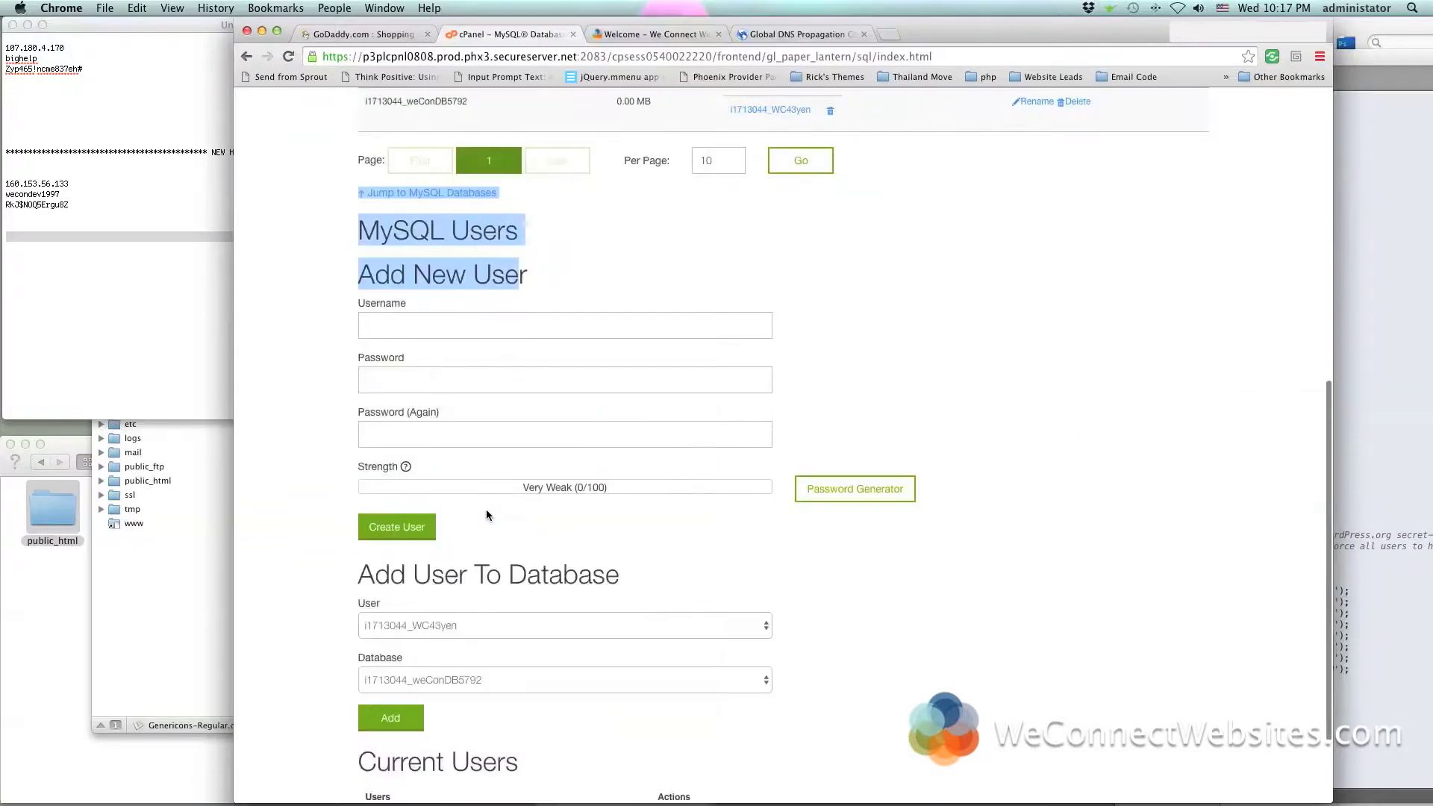
{"action": "scroll", "coordinate": [564, 487], "scroll_direction": "down", "scroll_amount": 2}
{"action": "left_click_drag", "start_coordinate": [645, 464], "coordinate": [328, 453]}
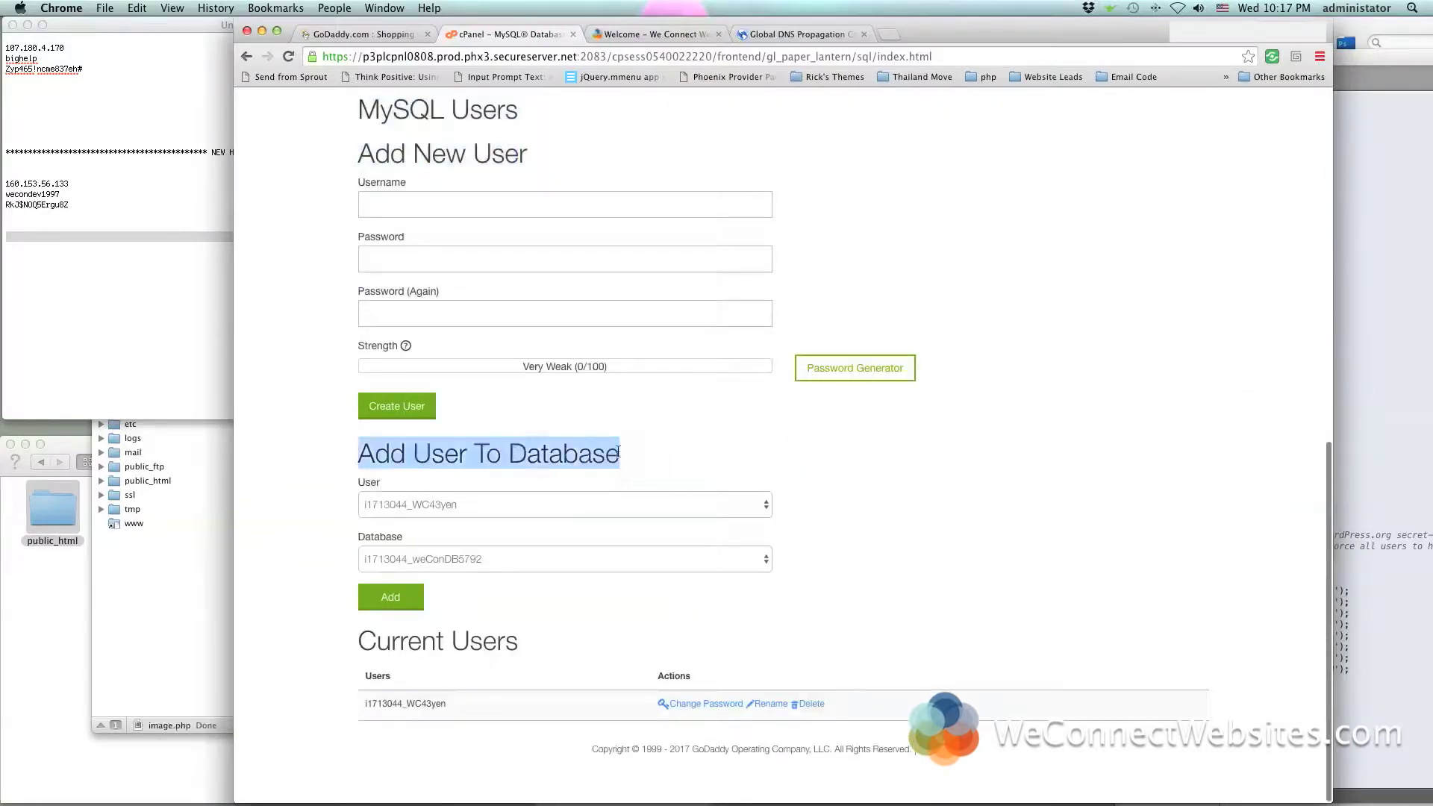
{"action": "left_click", "coordinate": [714, 454]}
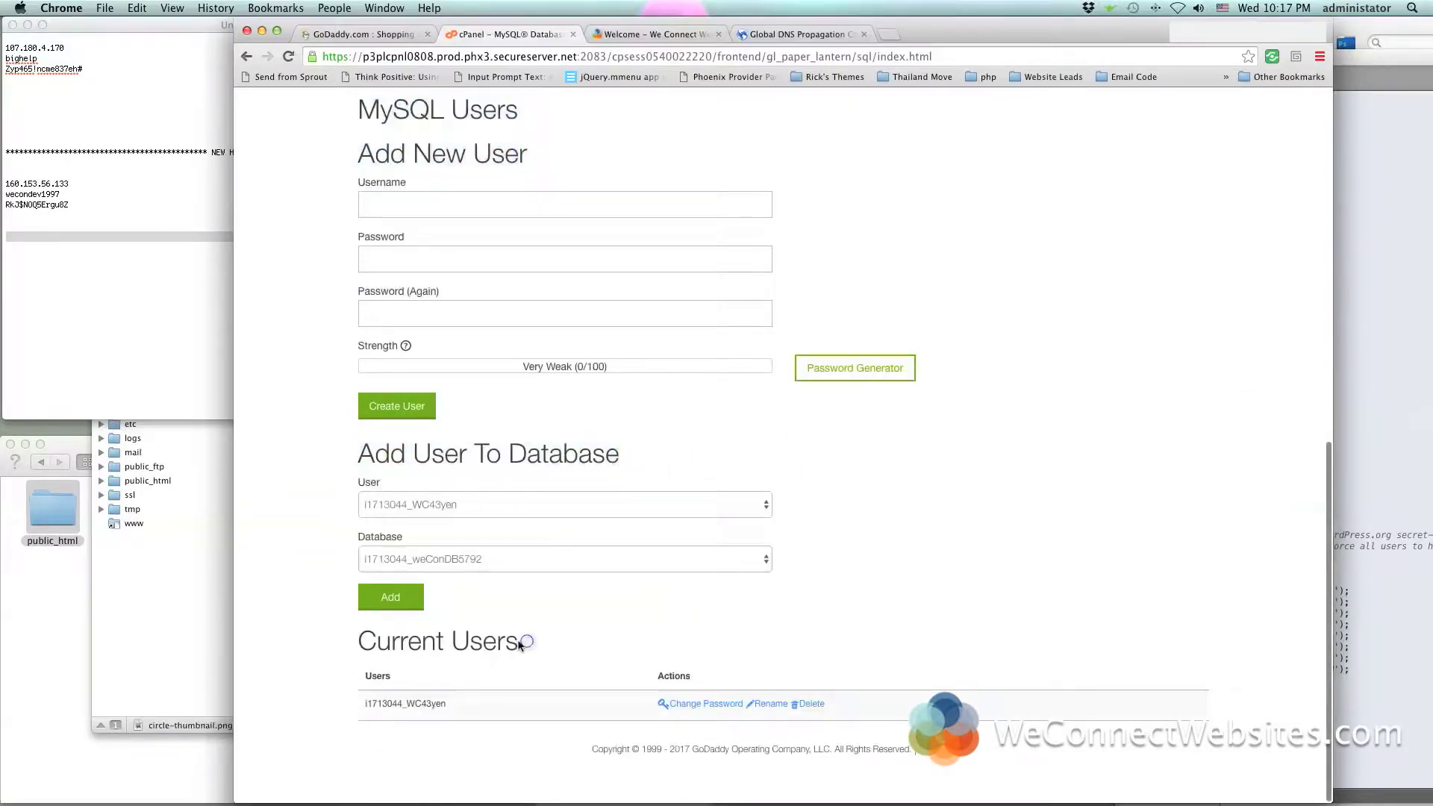
{"action": "left_click_drag", "start_coordinate": [520, 643], "coordinate": [358, 639]}
{"action": "left_click", "coordinate": [472, 703]}
{"action": "double_click", "coordinate": [391, 701]}
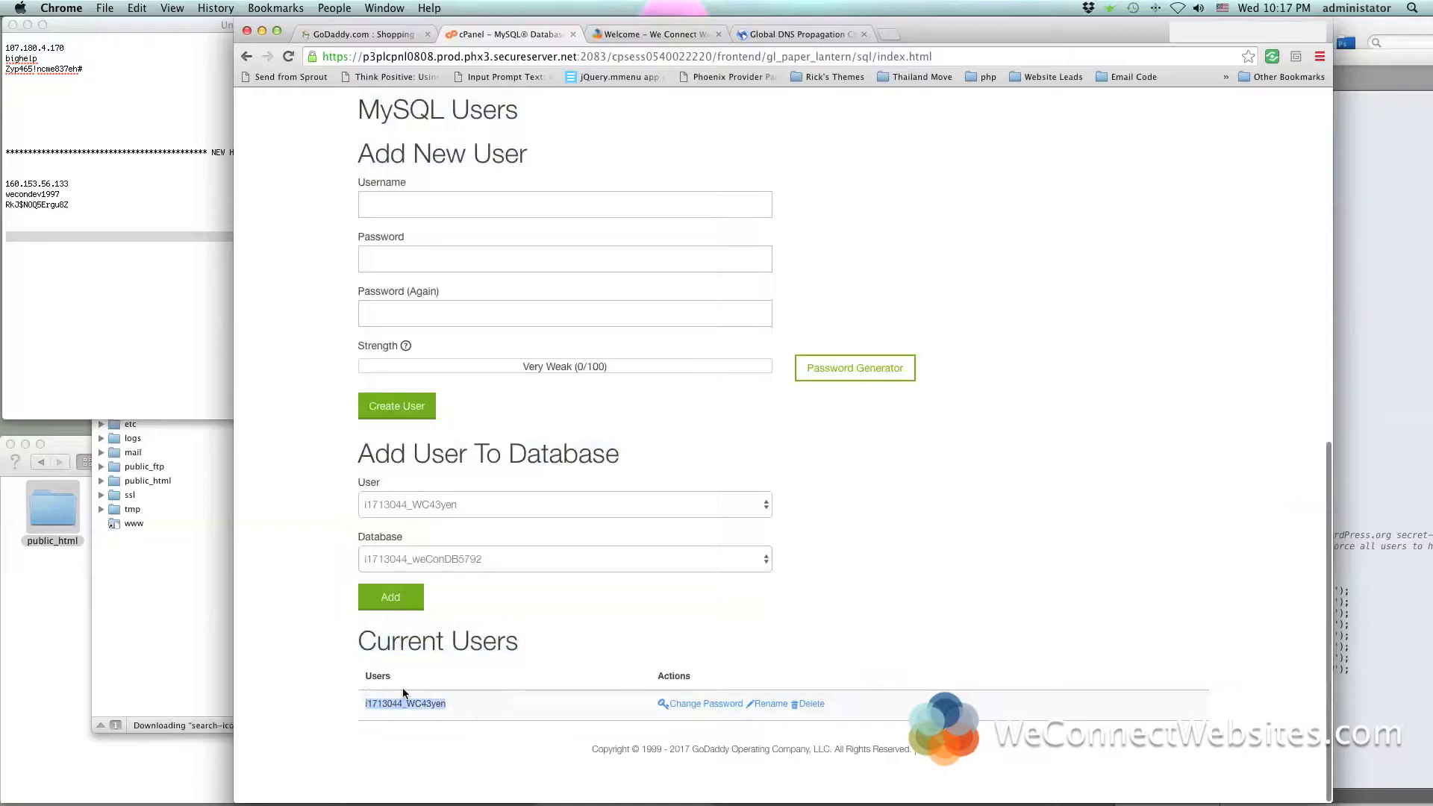
{"action": "left_click", "coordinate": [661, 616]}
{"action": "scroll", "coordinate": [660, 616], "scroll_direction": "up", "scroll_amount": 2}
{"action": "scroll", "coordinate": [660, 616], "scroll_direction": "up", "scroll_amount": 2}
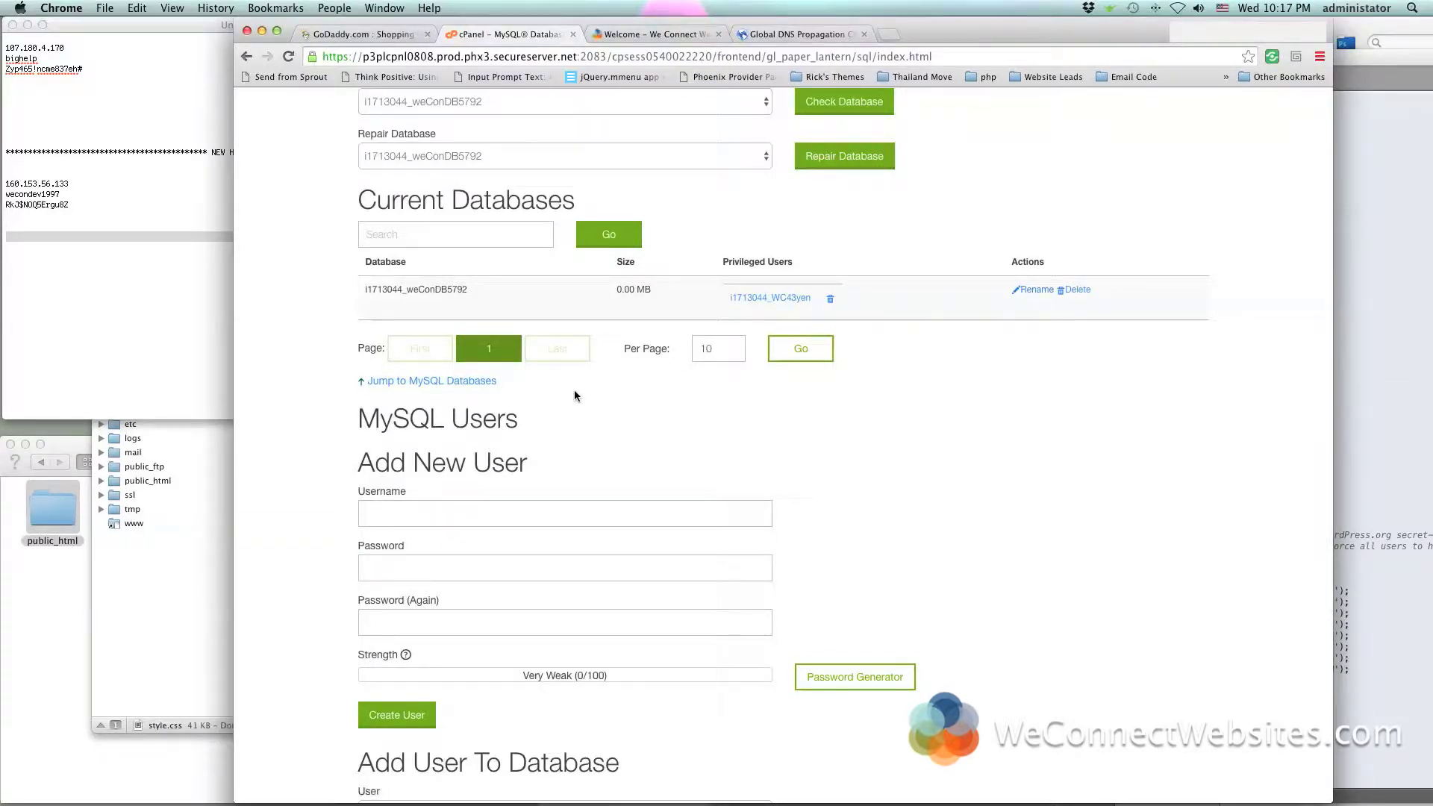
{"action": "scroll", "coordinate": [575, 396], "scroll_direction": "down", "scroll_amount": 5}
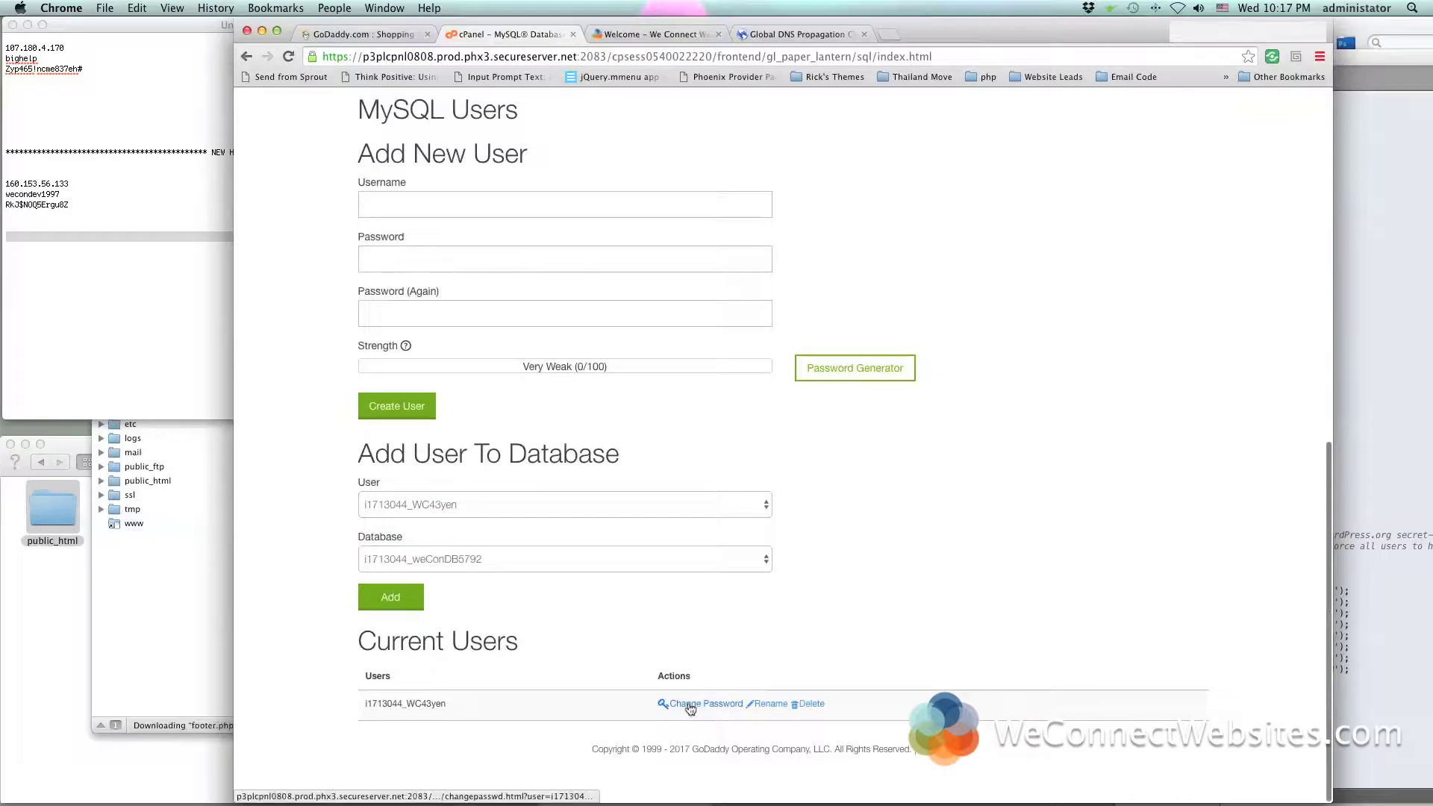
{"action": "left_click", "coordinate": [1426, 370]}
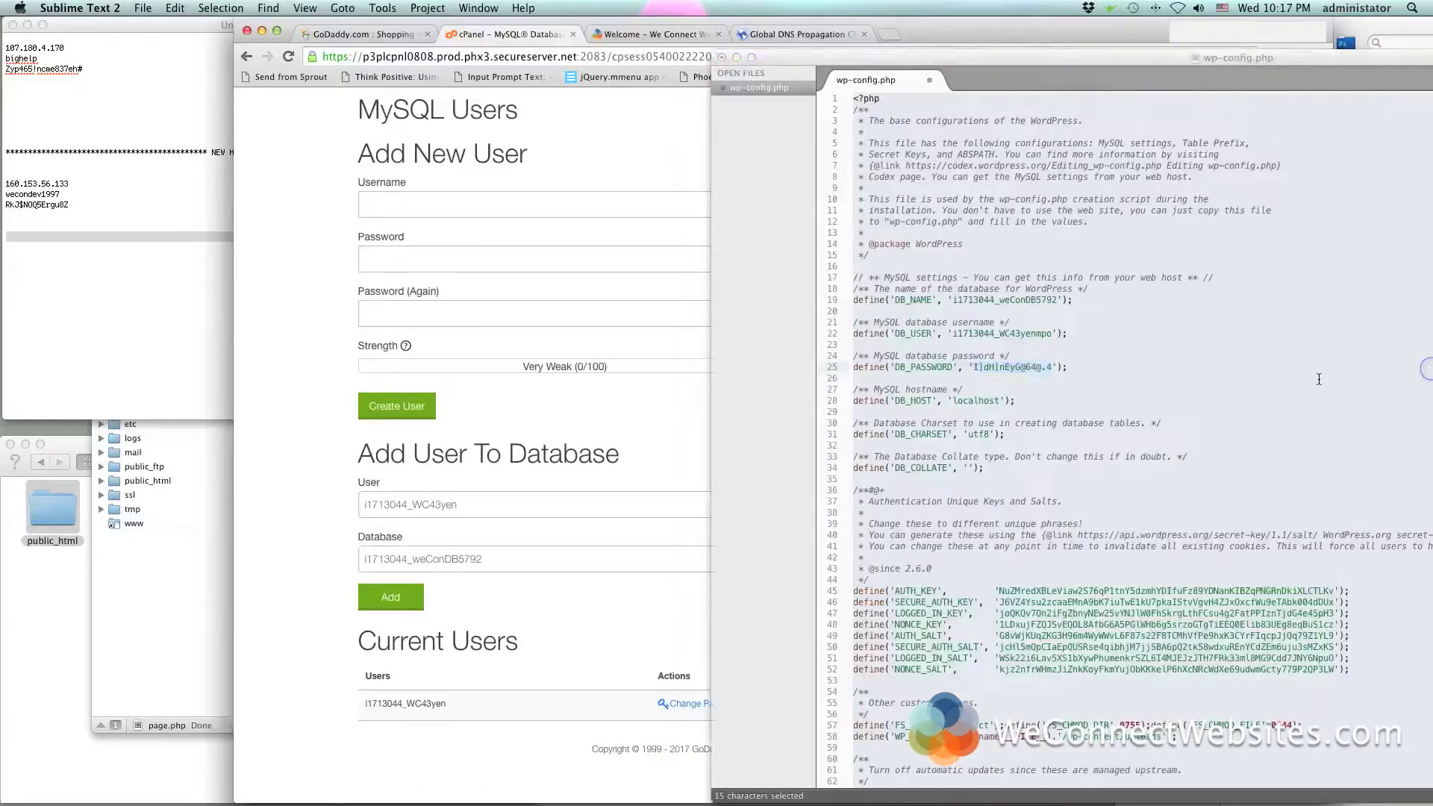
{"action": "left_click_drag", "start_coordinate": [1000, 368], "coordinate": [1021, 367]}
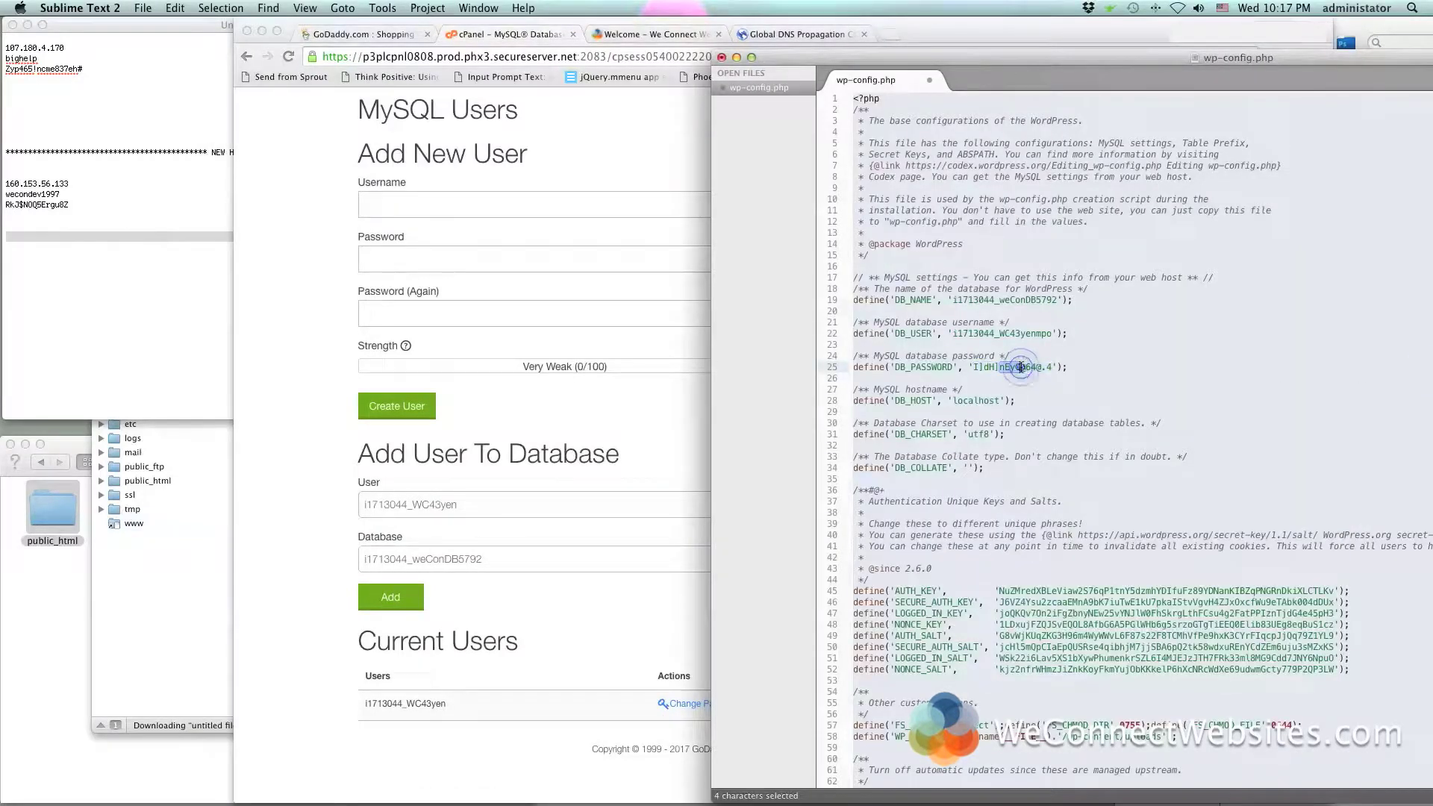
{"action": "left_click", "coordinate": [1017, 367]}
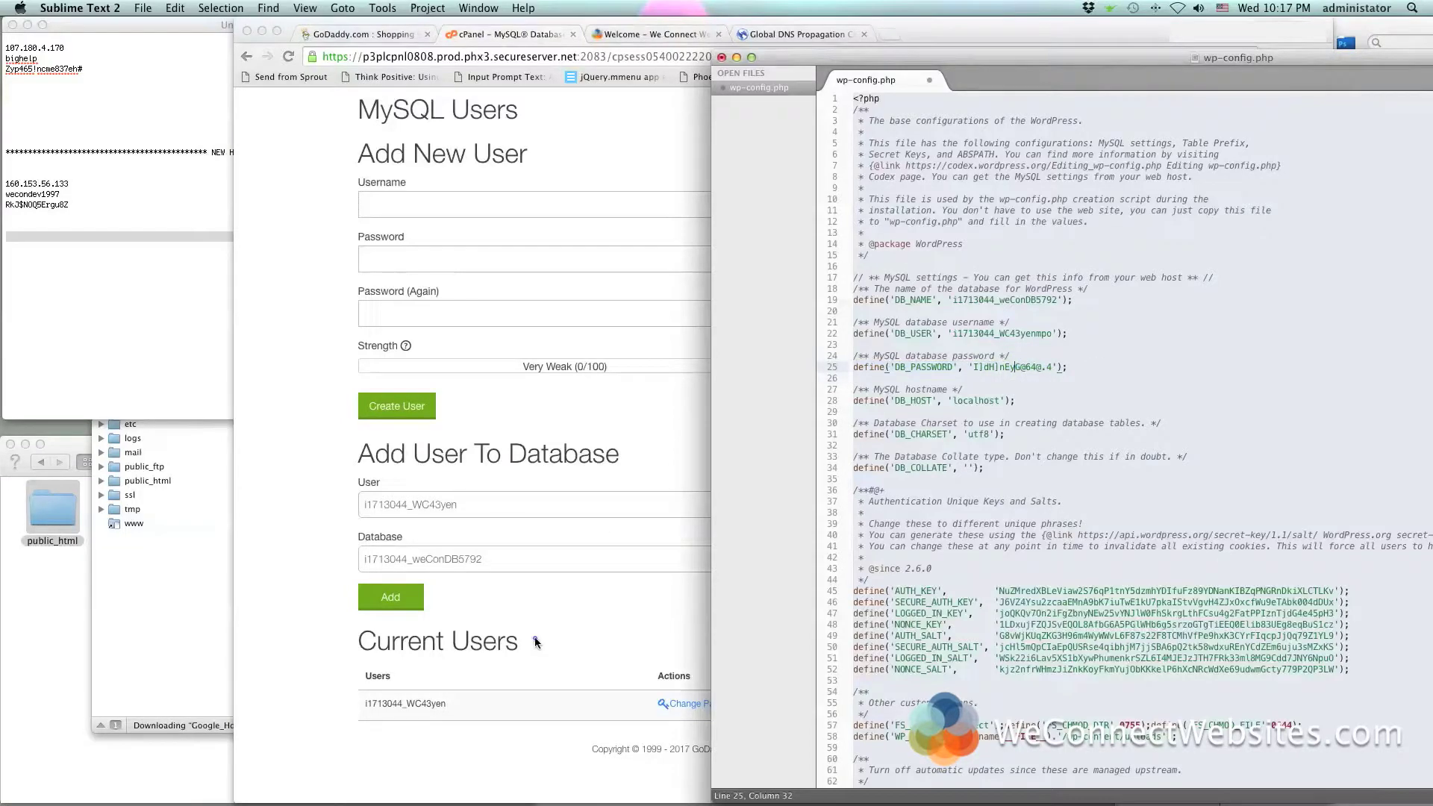
{"action": "left_click", "coordinate": [536, 642]}
{"action": "left_click", "coordinate": [675, 704]}
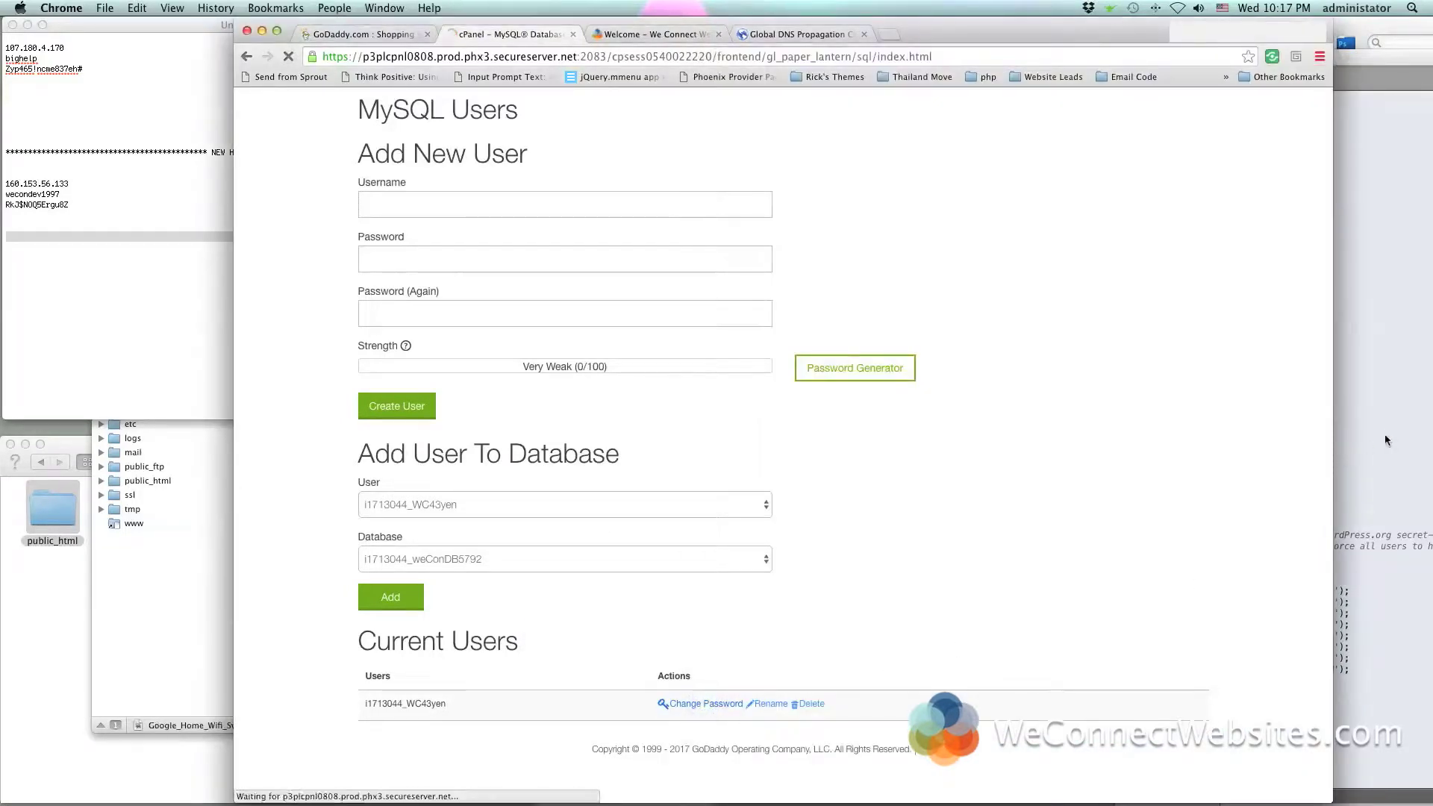
{"action": "left_click", "coordinate": [1386, 439]}
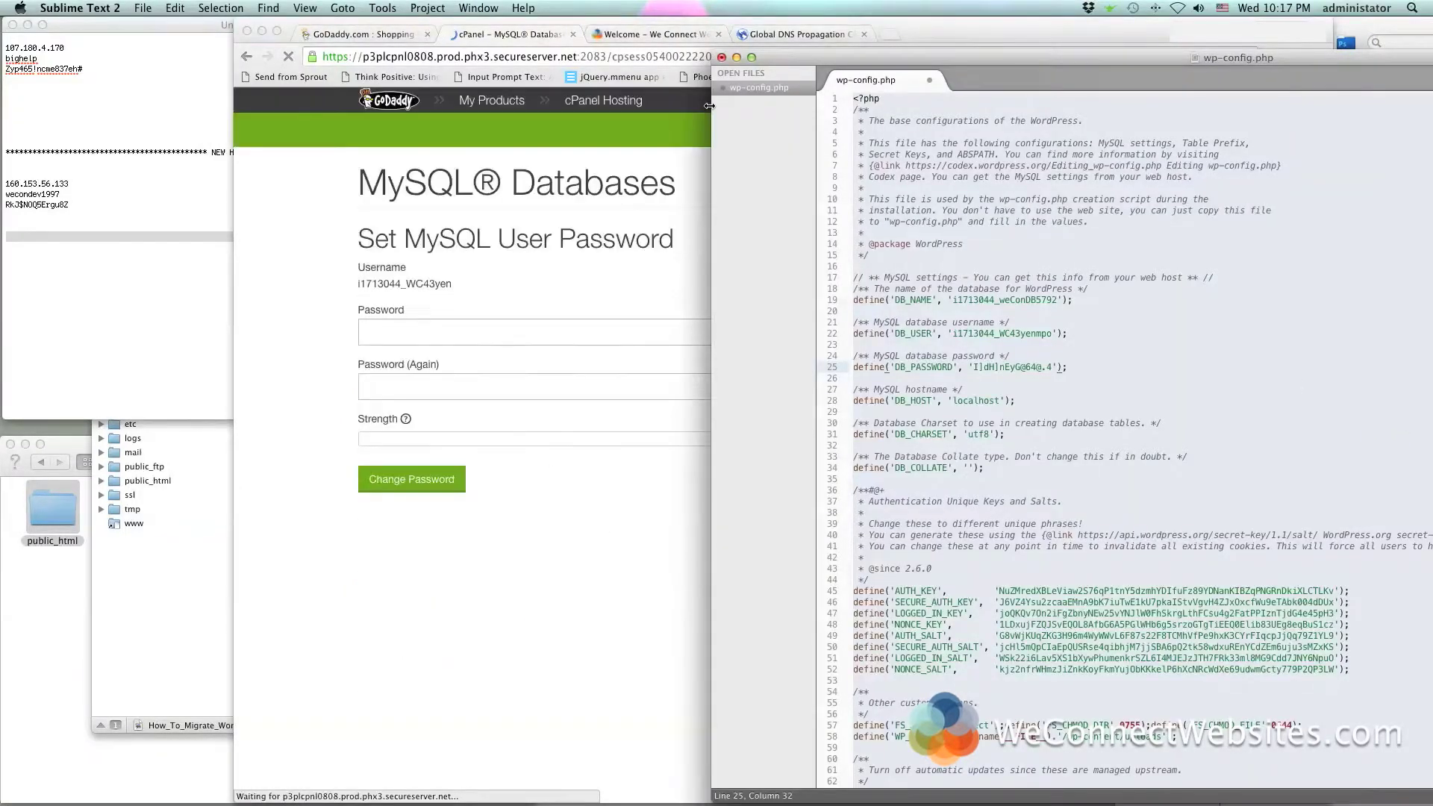
{"action": "left_click", "coordinate": [483, 271]}
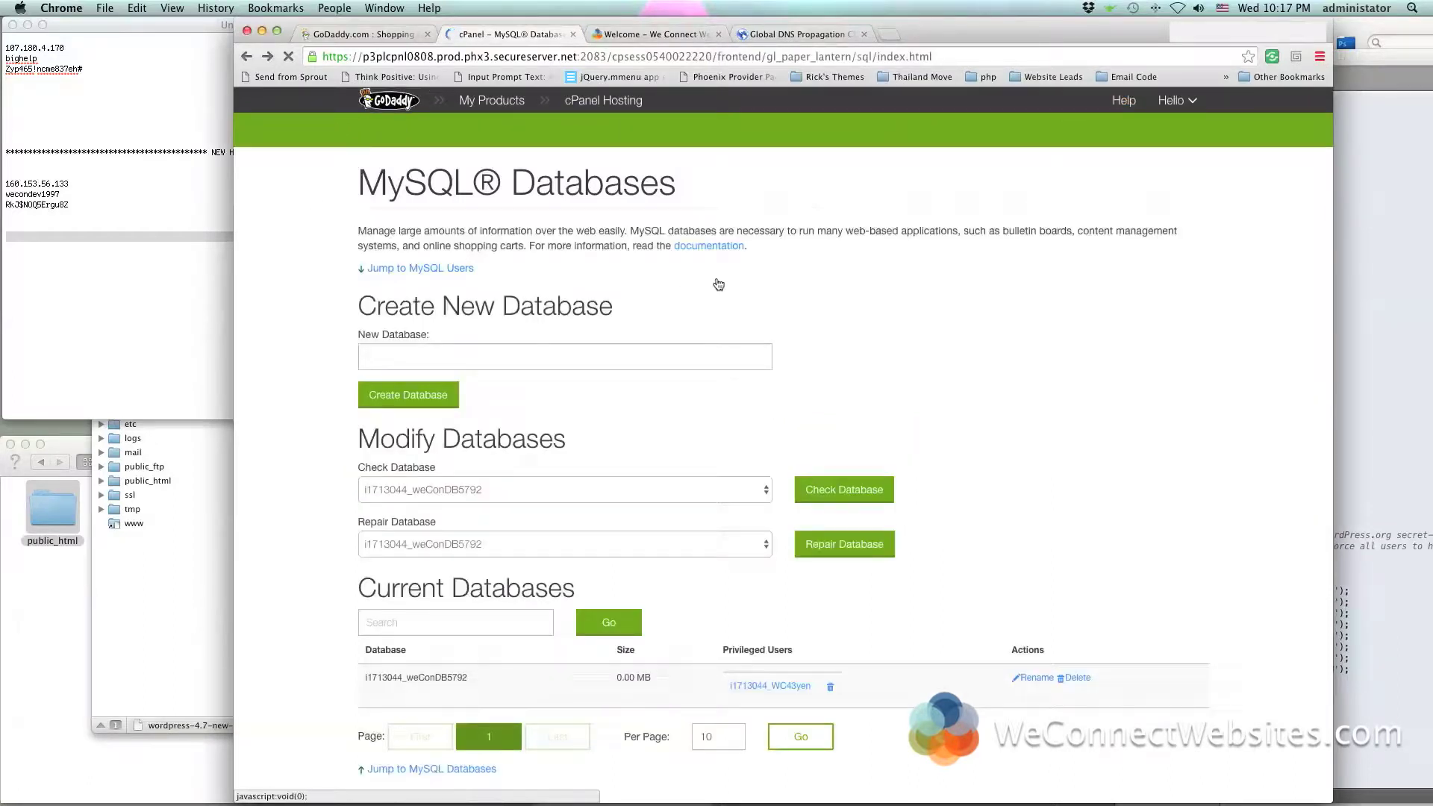
{"action": "key", "text": "super+Left"}
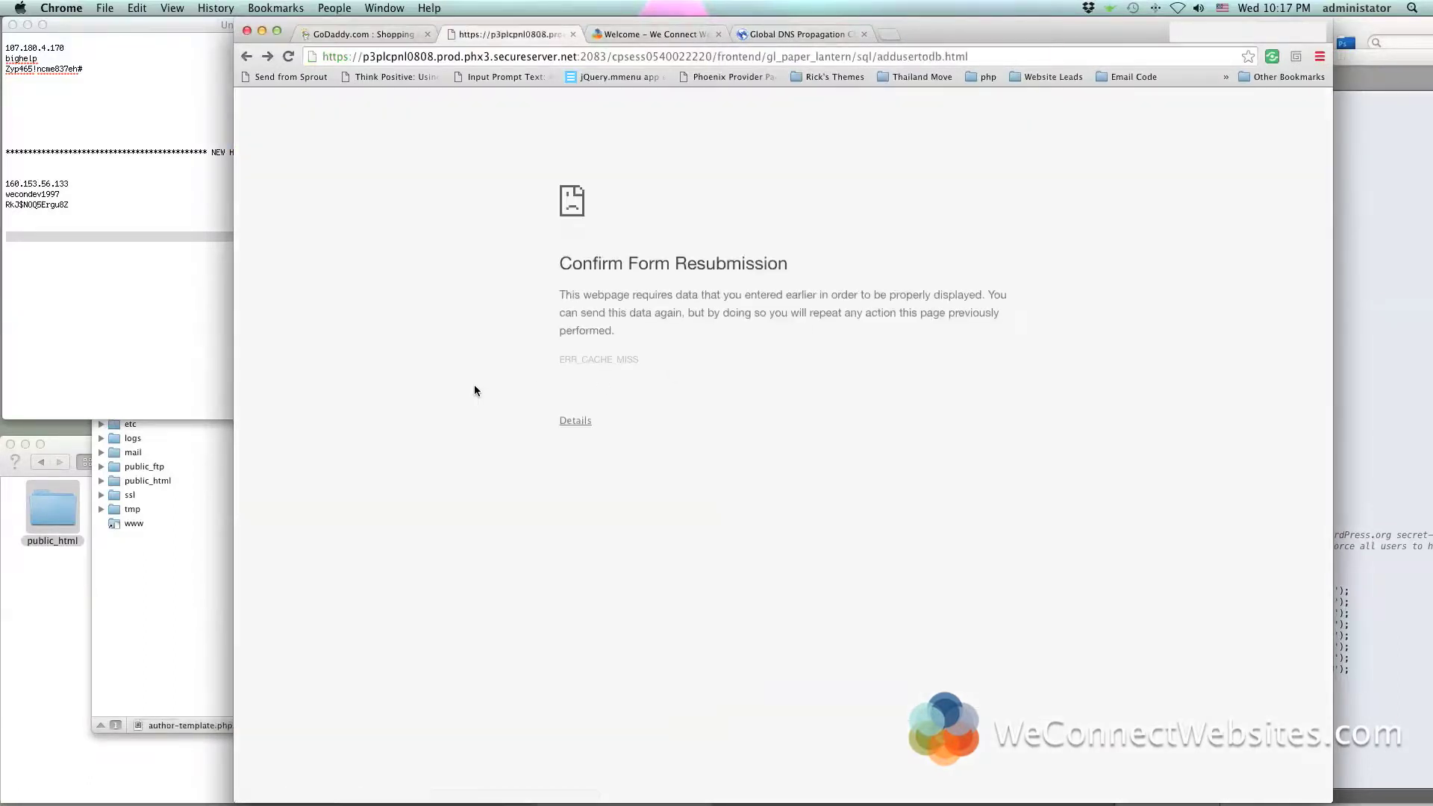
{"action": "key", "text": "super+Right"}
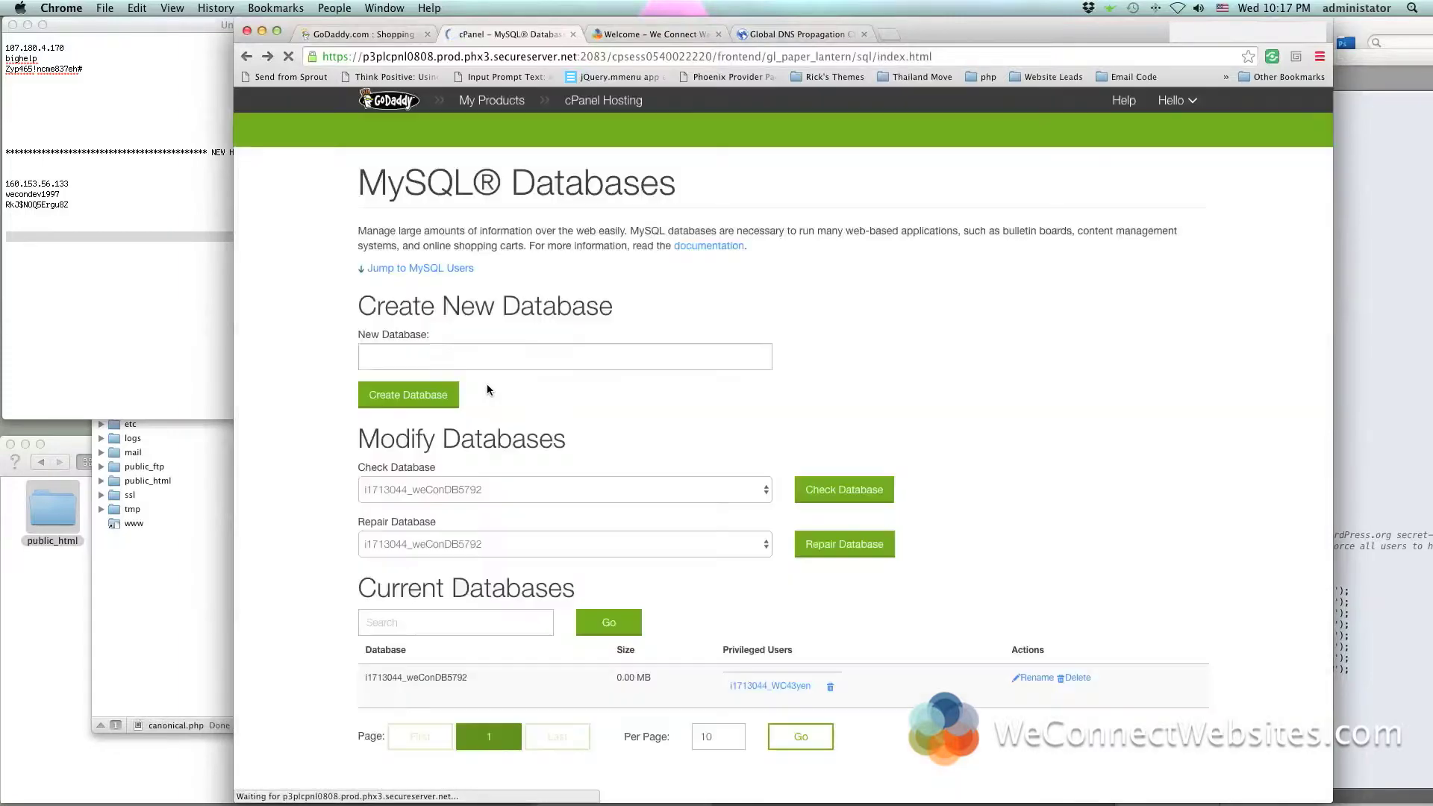
{"action": "scroll", "coordinate": [362, 140], "scroll_direction": "down", "scroll_amount": 9}
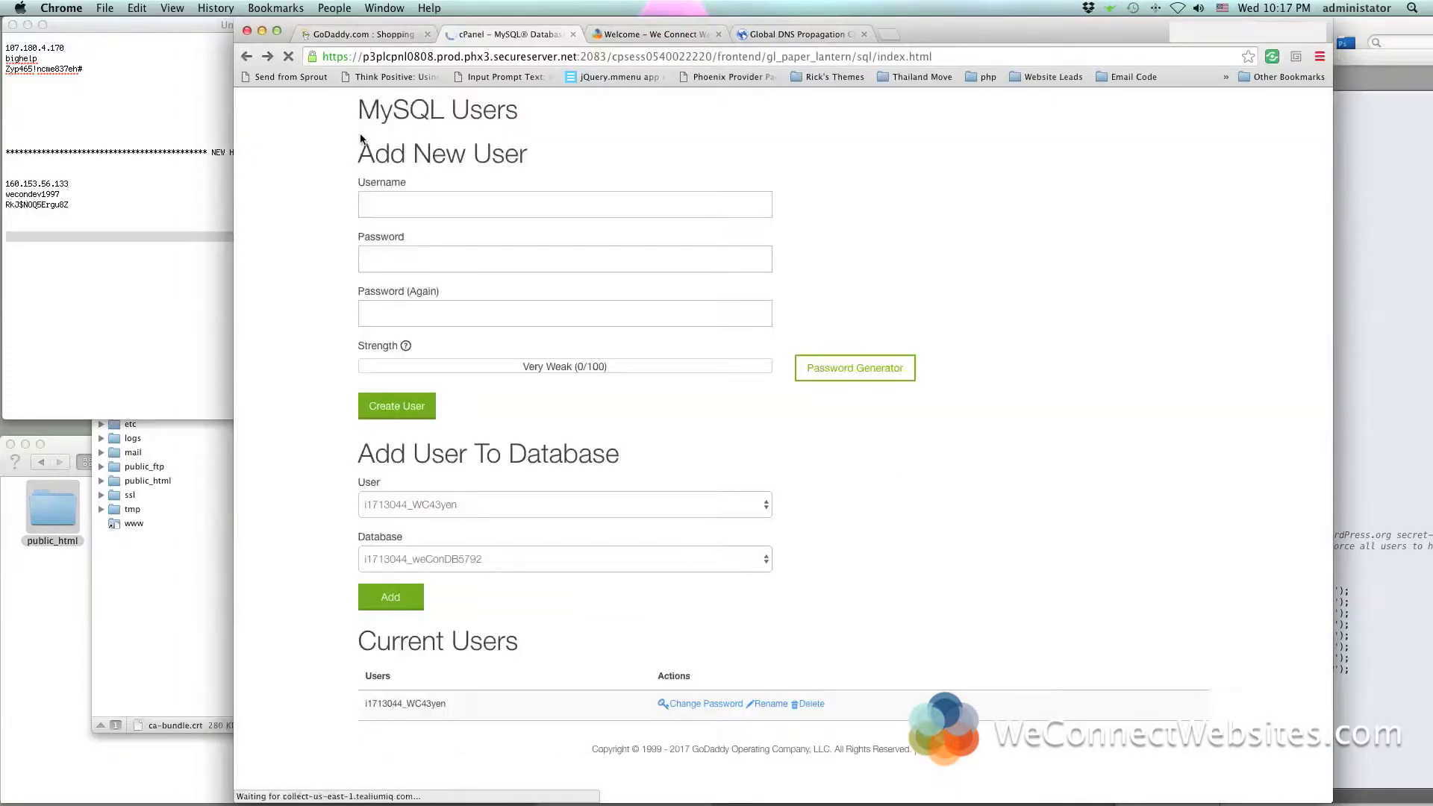
{"action": "scroll", "coordinate": [361, 140], "scroll_direction": "up", "scroll_amount": 8}
{"action": "scroll", "coordinate": [361, 141], "scroll_direction": "up", "scroll_amount": 1}
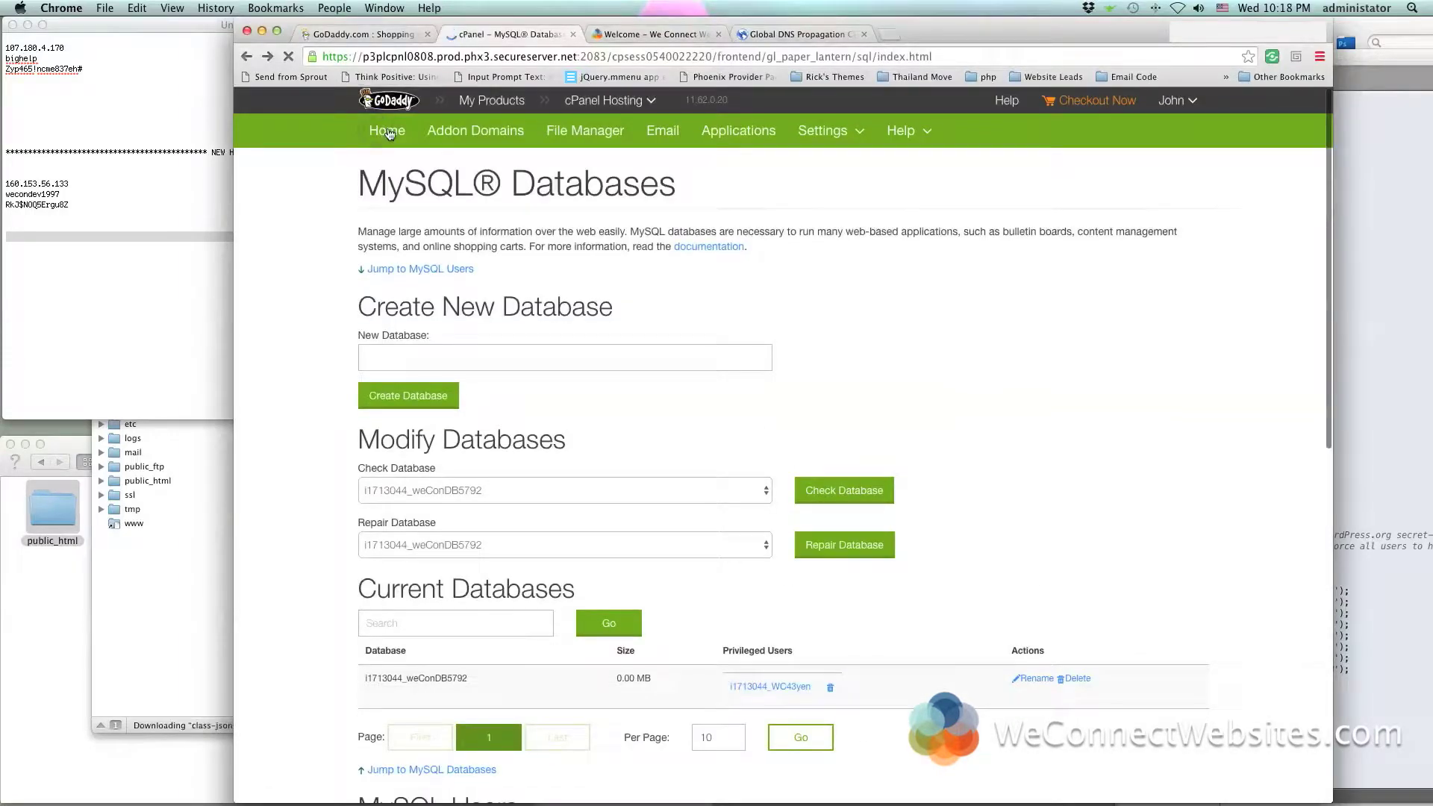
- Go back to the cPanel home page and launch phpMyAdmin from the Databases section
{"action": "left_click", "coordinate": [388, 133]}
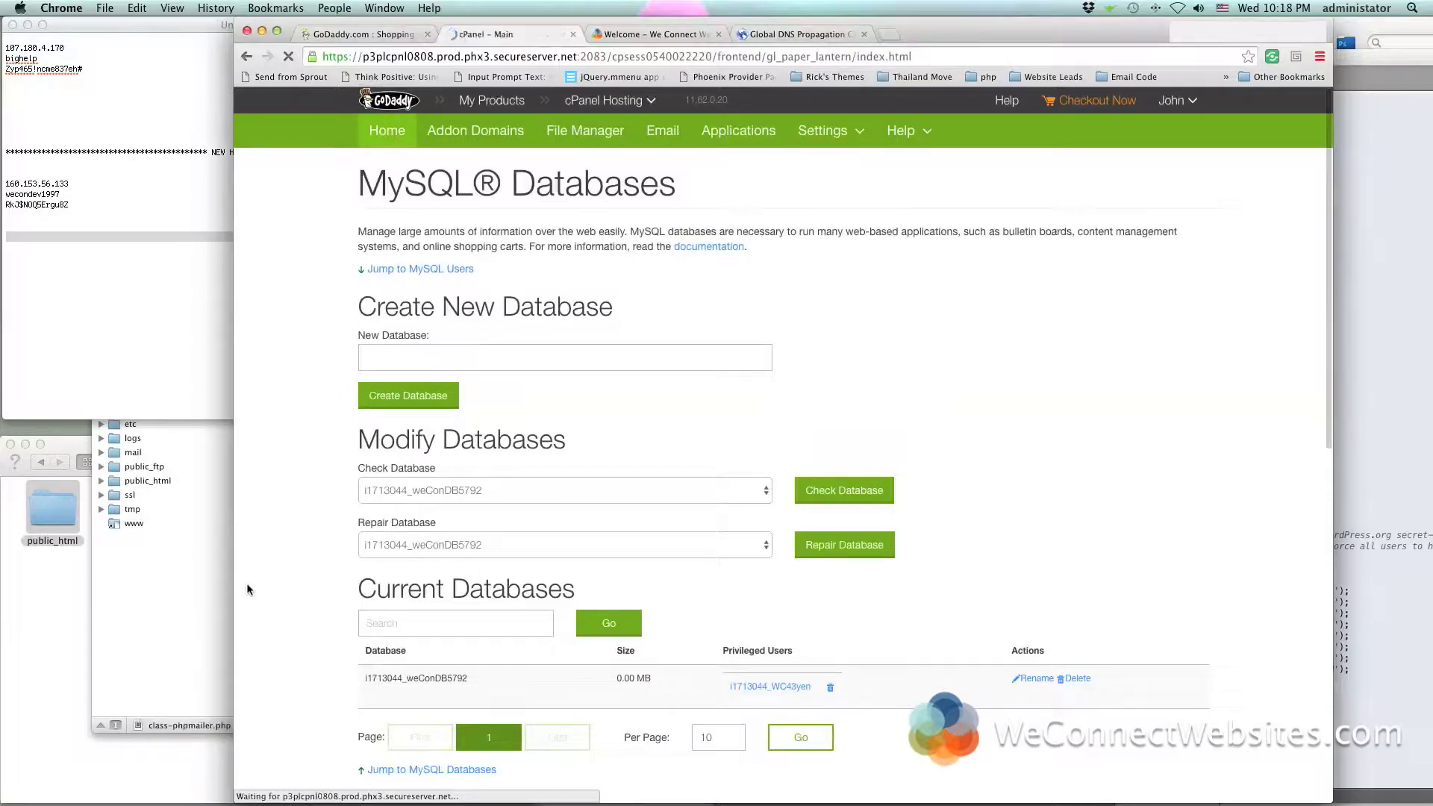
{"action": "left_click", "coordinate": [165, 581]}
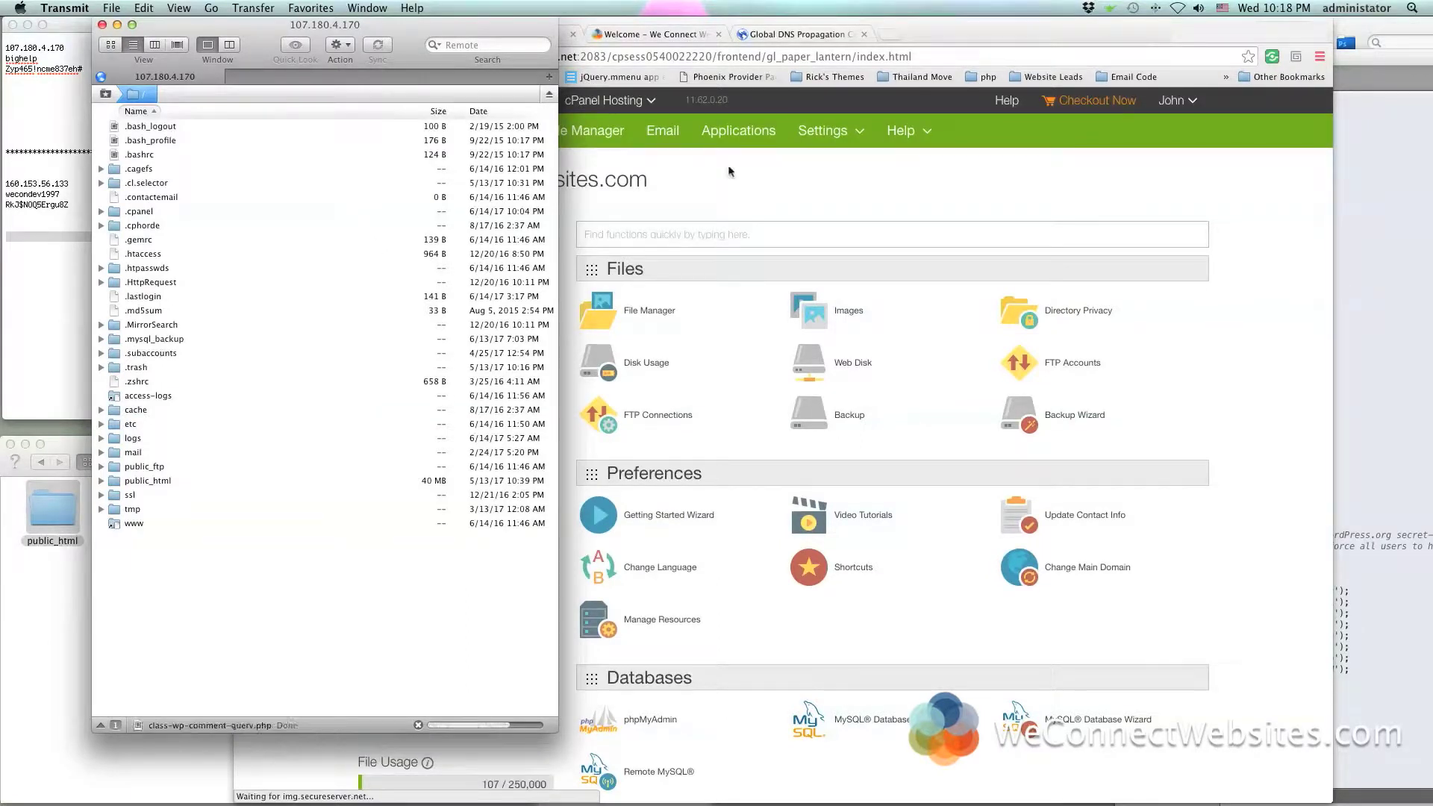
{"action": "left_click", "coordinate": [806, 179]}
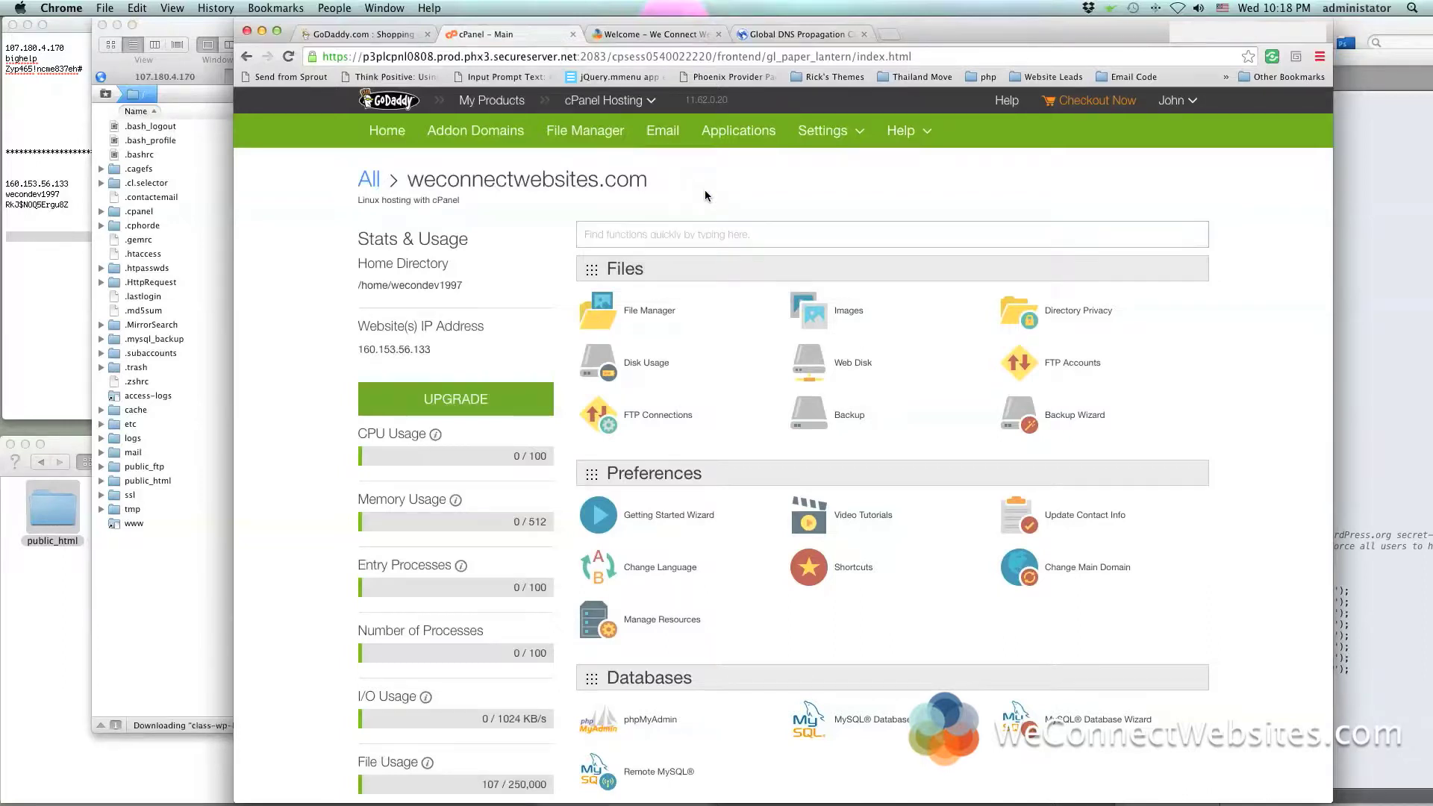
{"action": "scroll", "coordinate": [781, 531], "scroll_direction": "down", "scroll_amount": 3}
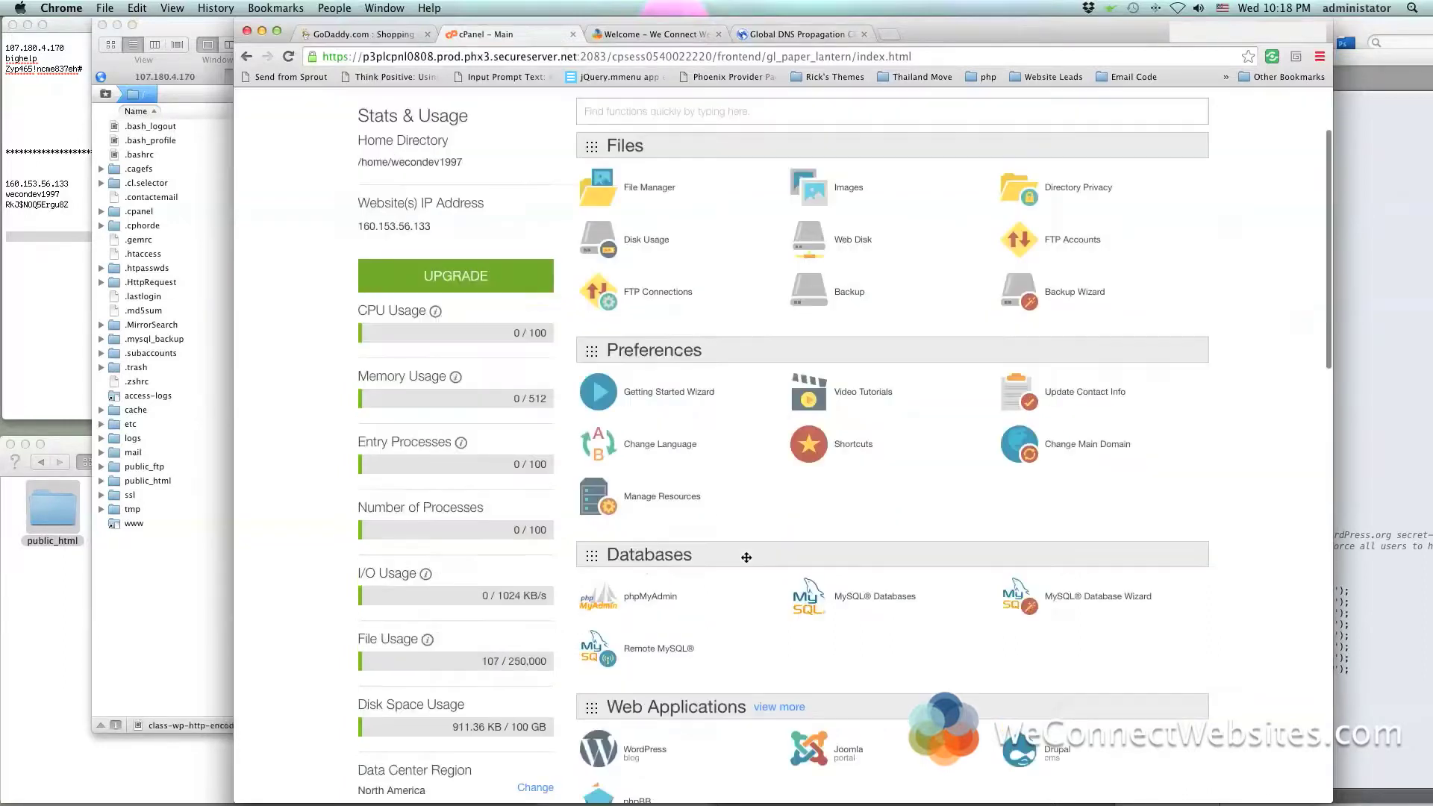
{"action": "left_click", "coordinate": [643, 596]}
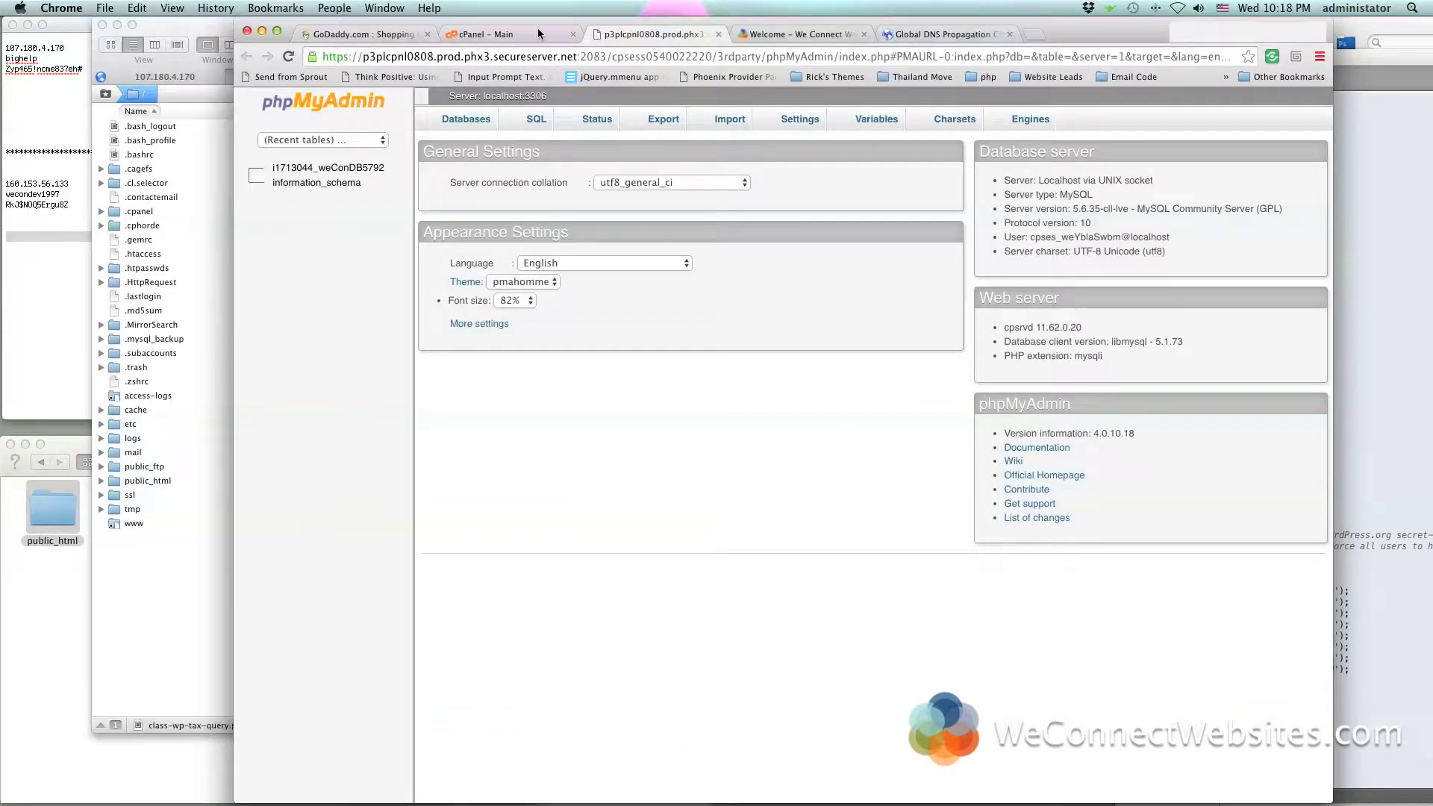
- Relaunch phpMyAdmin, select database i1713044_weConDB5792 and go to its Import page
{"action": "left_click", "coordinate": [537, 35]}
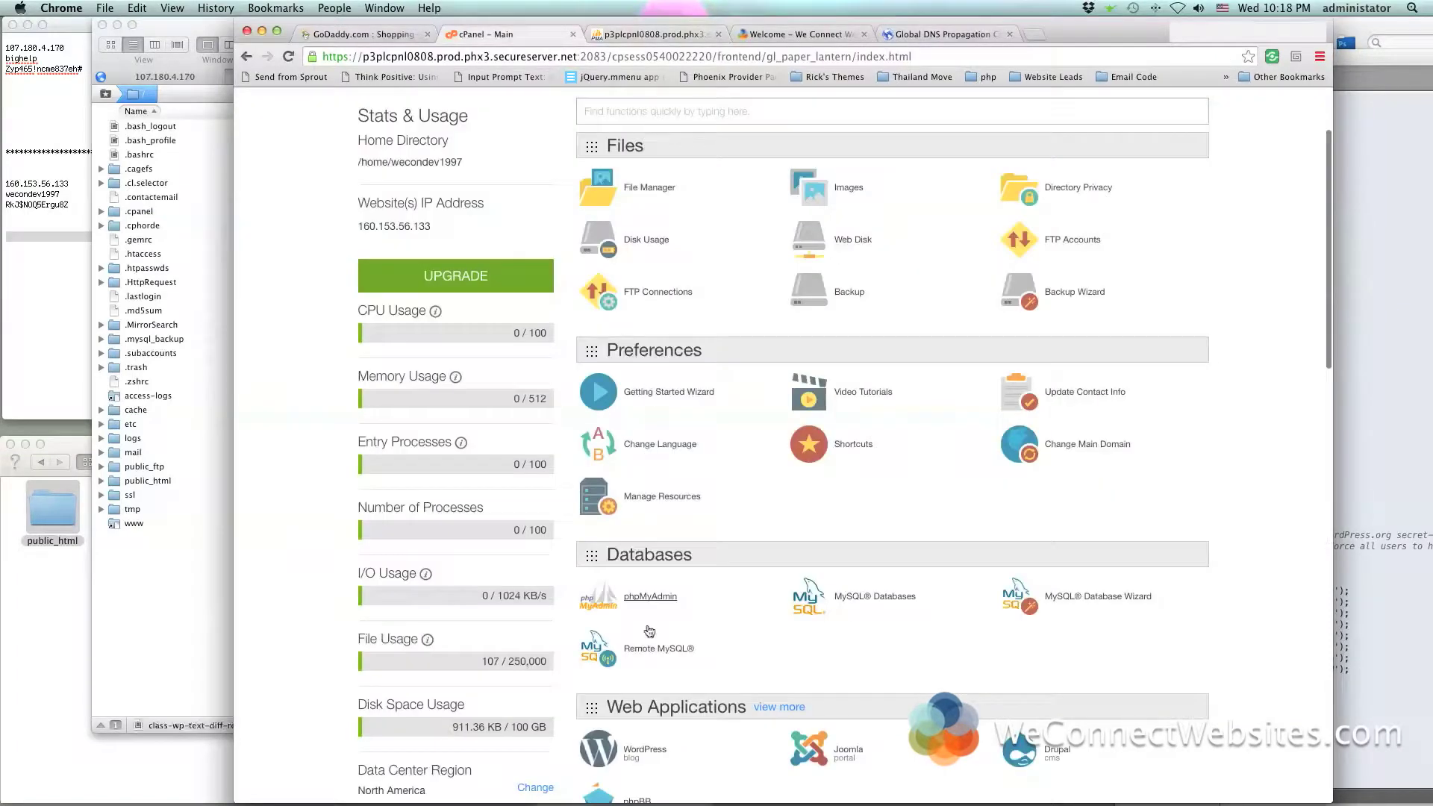
{"action": "left_click", "coordinate": [710, 602]}
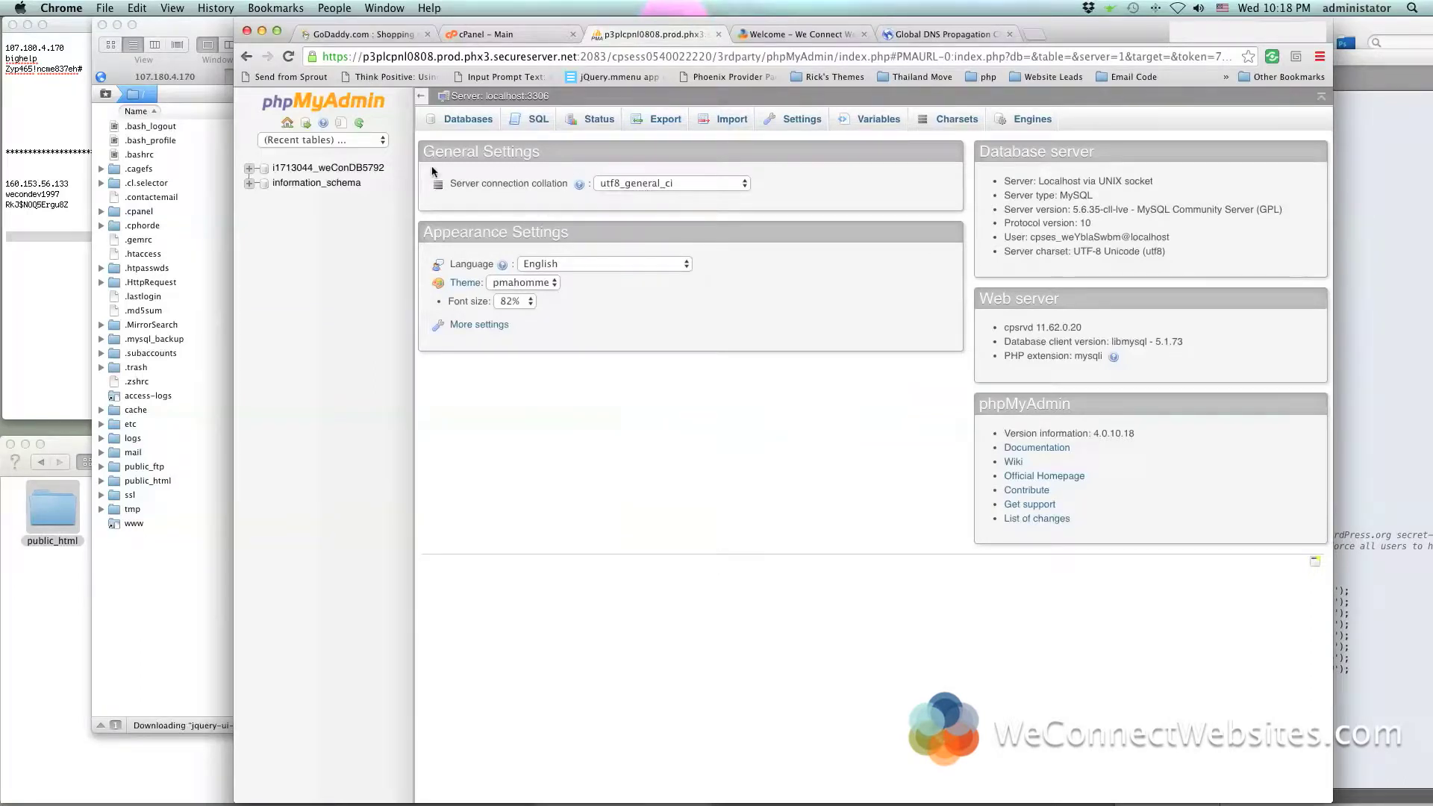
{"action": "left_click", "coordinate": [336, 169]}
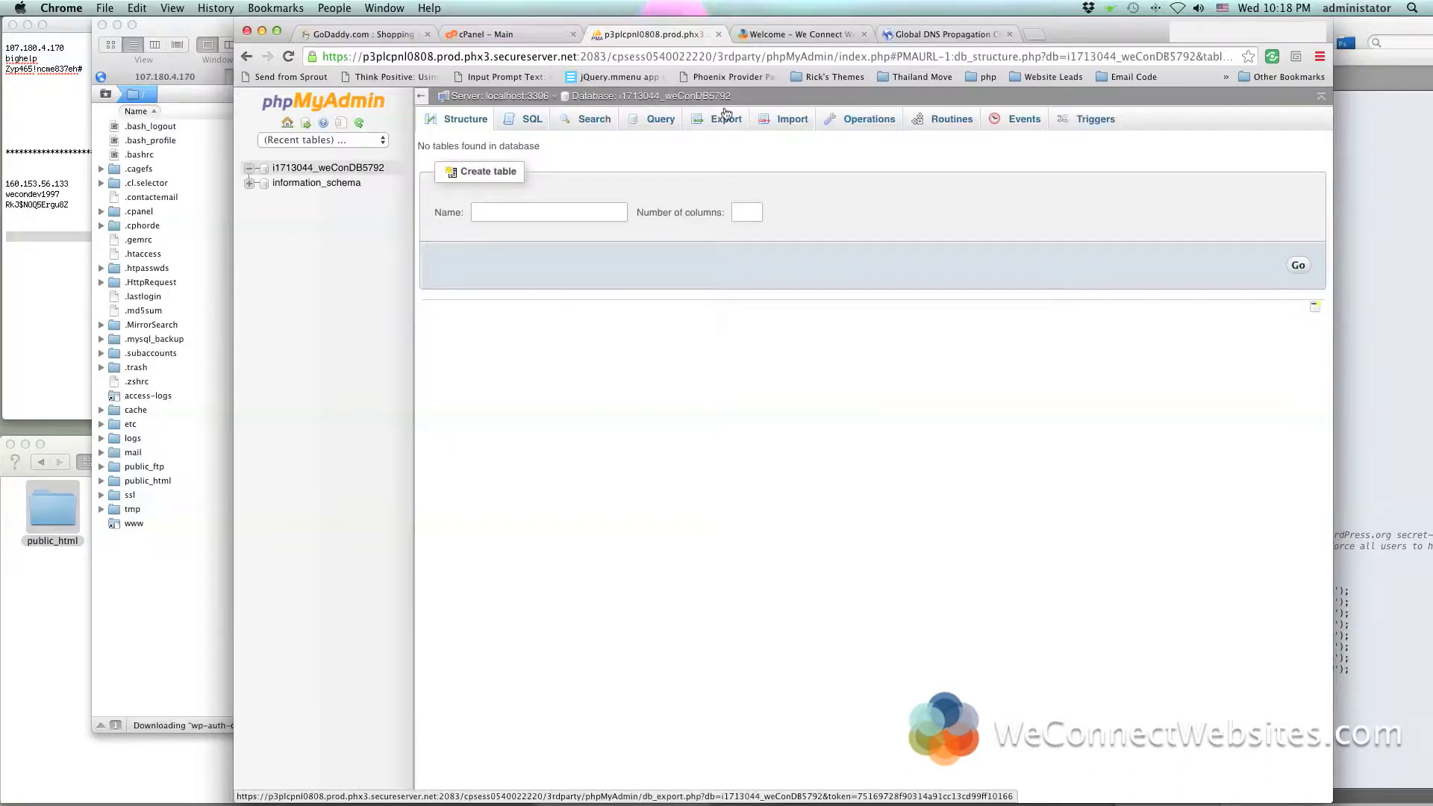
{"action": "left_click", "coordinate": [340, 167]}
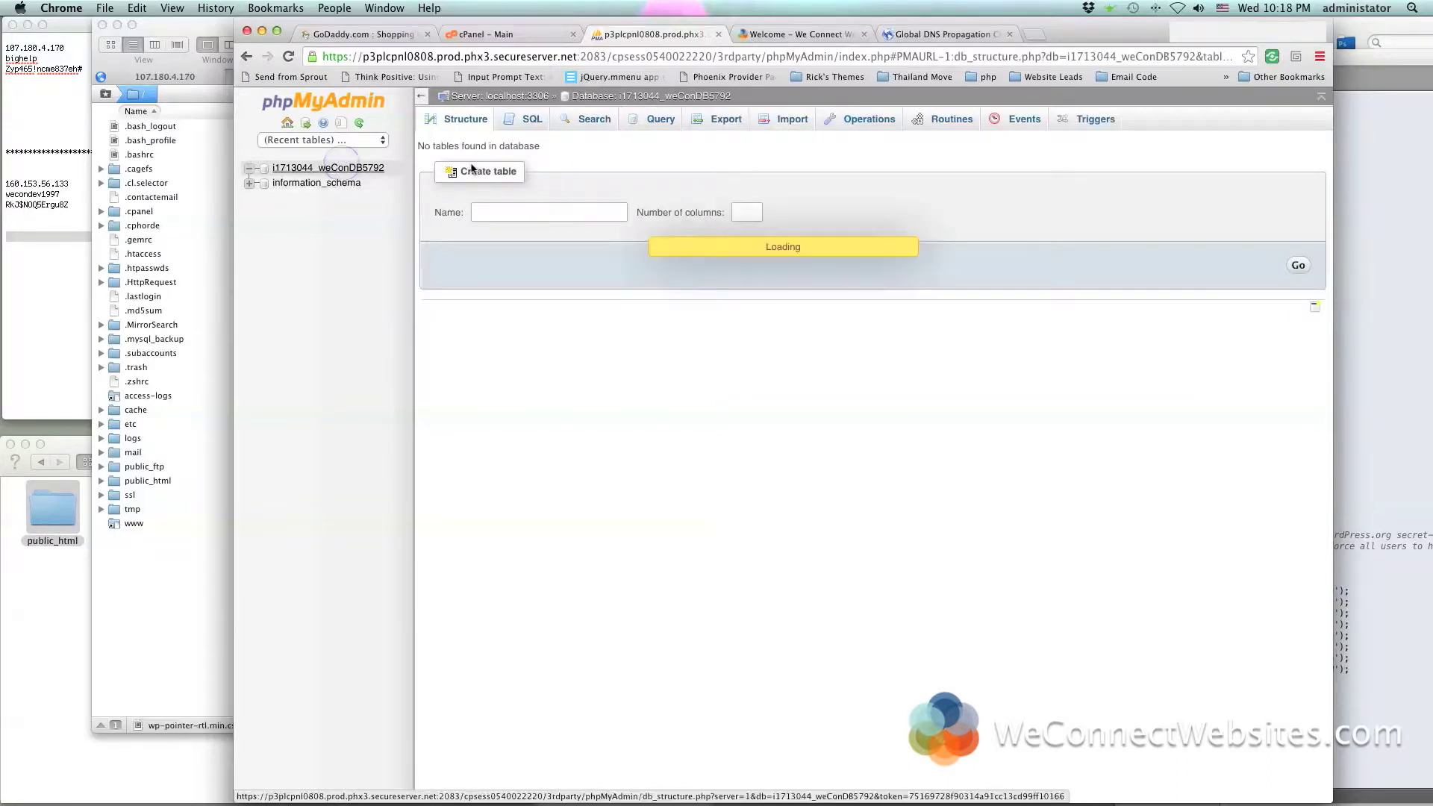
{"action": "left_click", "coordinate": [787, 122]}
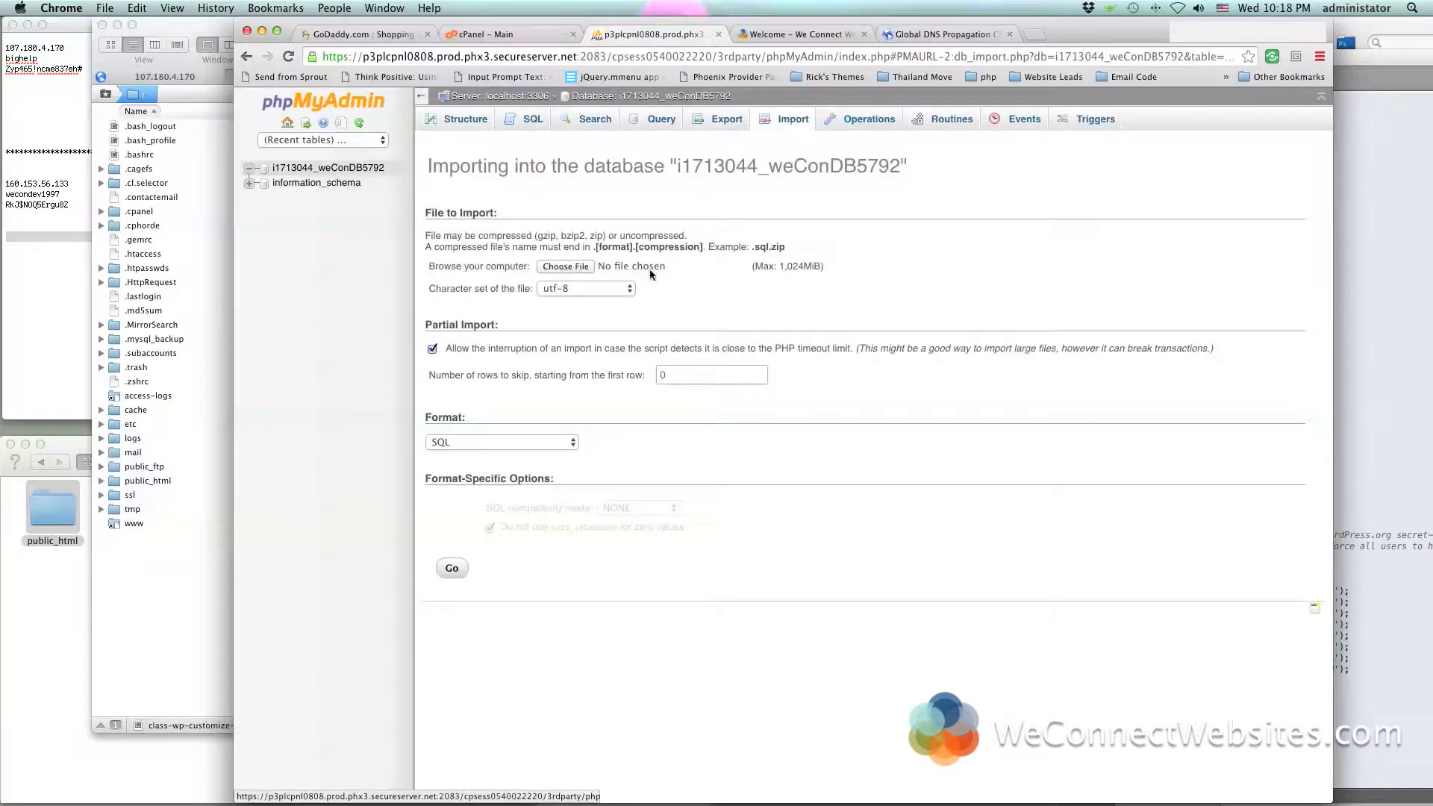
- Attach i1713044_wp765.sql from Finder as the import file and run the import
{"action": "left_click", "coordinate": [1358, 28]}
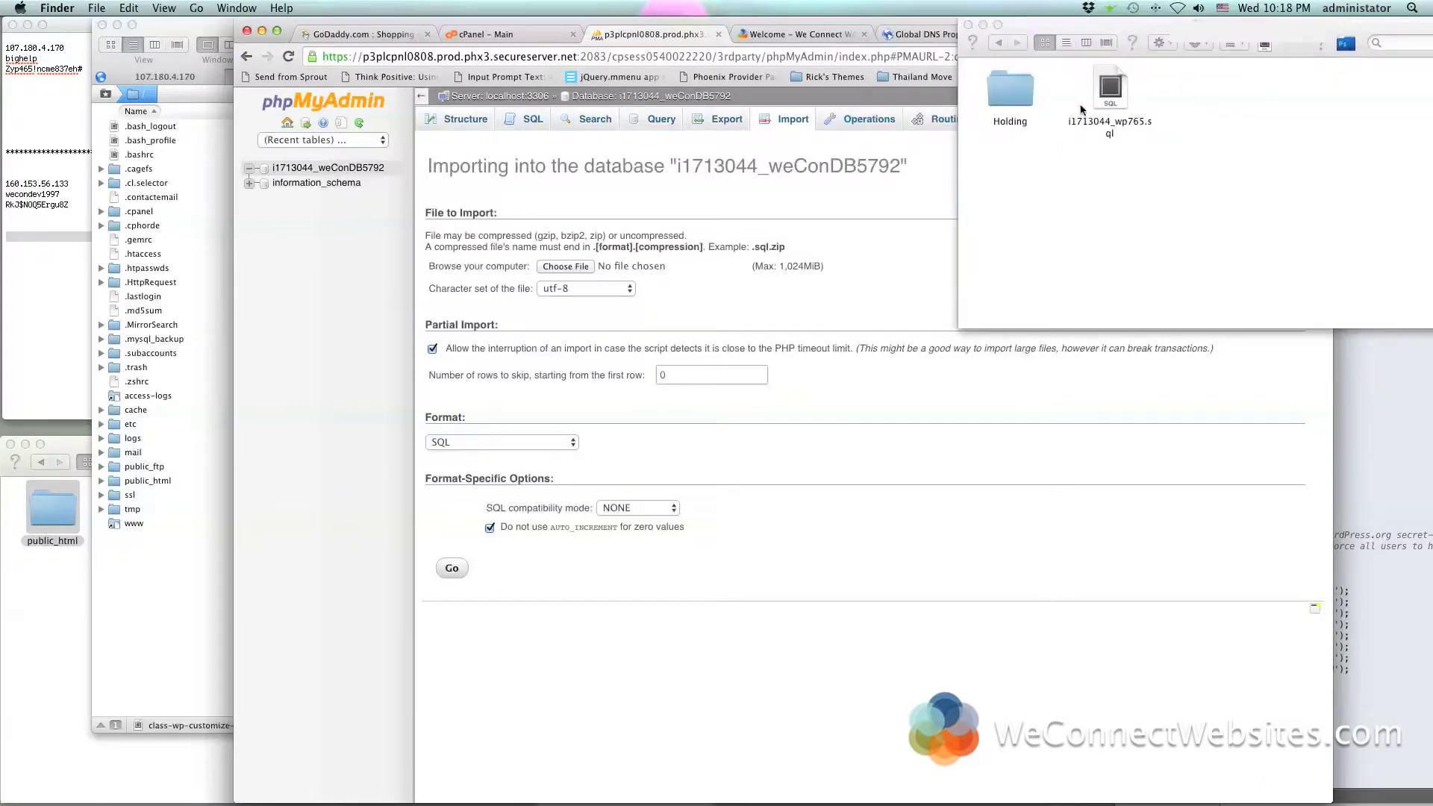
{"action": "left_click", "coordinate": [1164, 118]}
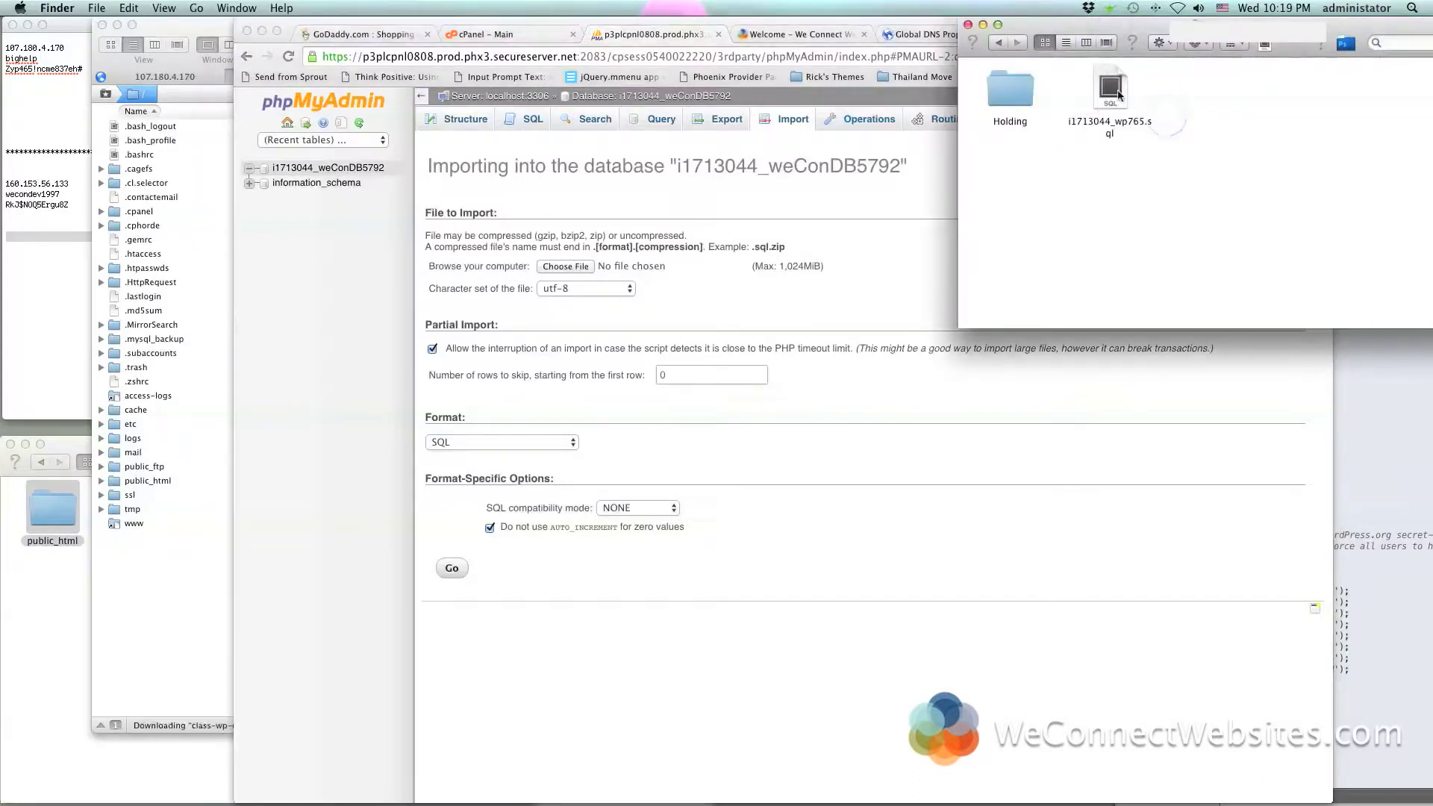
{"action": "left_click_drag", "start_coordinate": [1119, 95], "coordinate": [569, 267]}
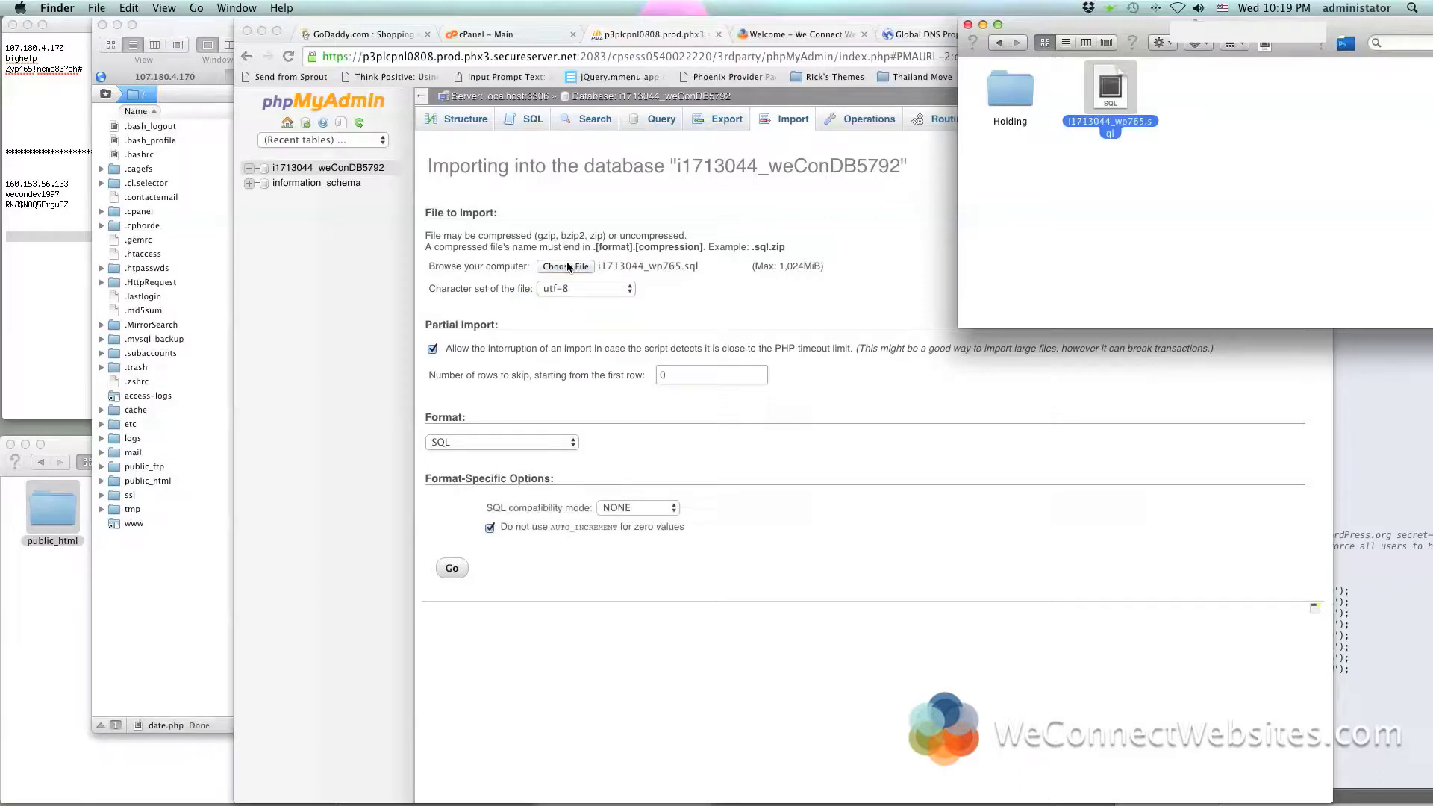
{"action": "left_click", "coordinate": [448, 570]}
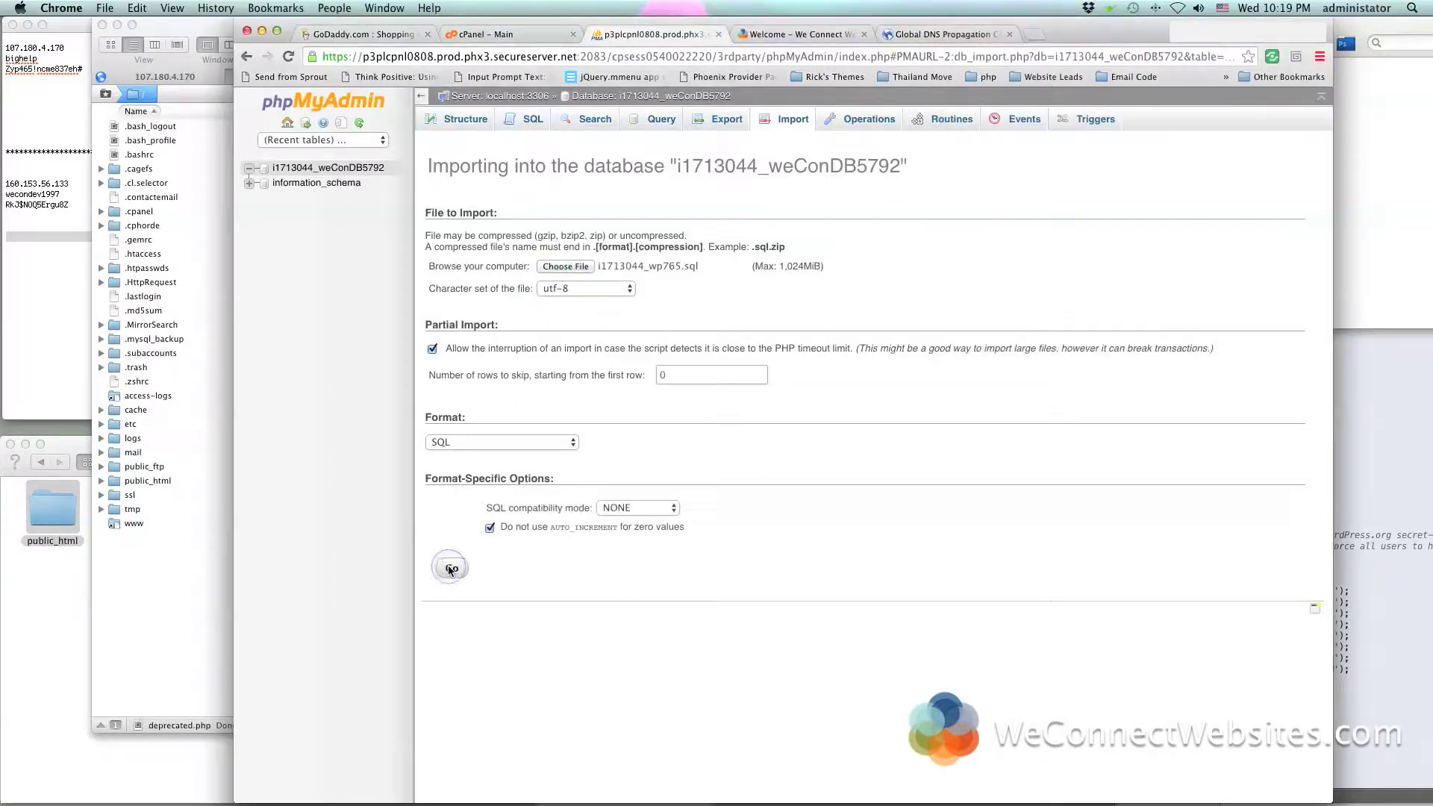
{"action": "left_click", "coordinate": [450, 571]}
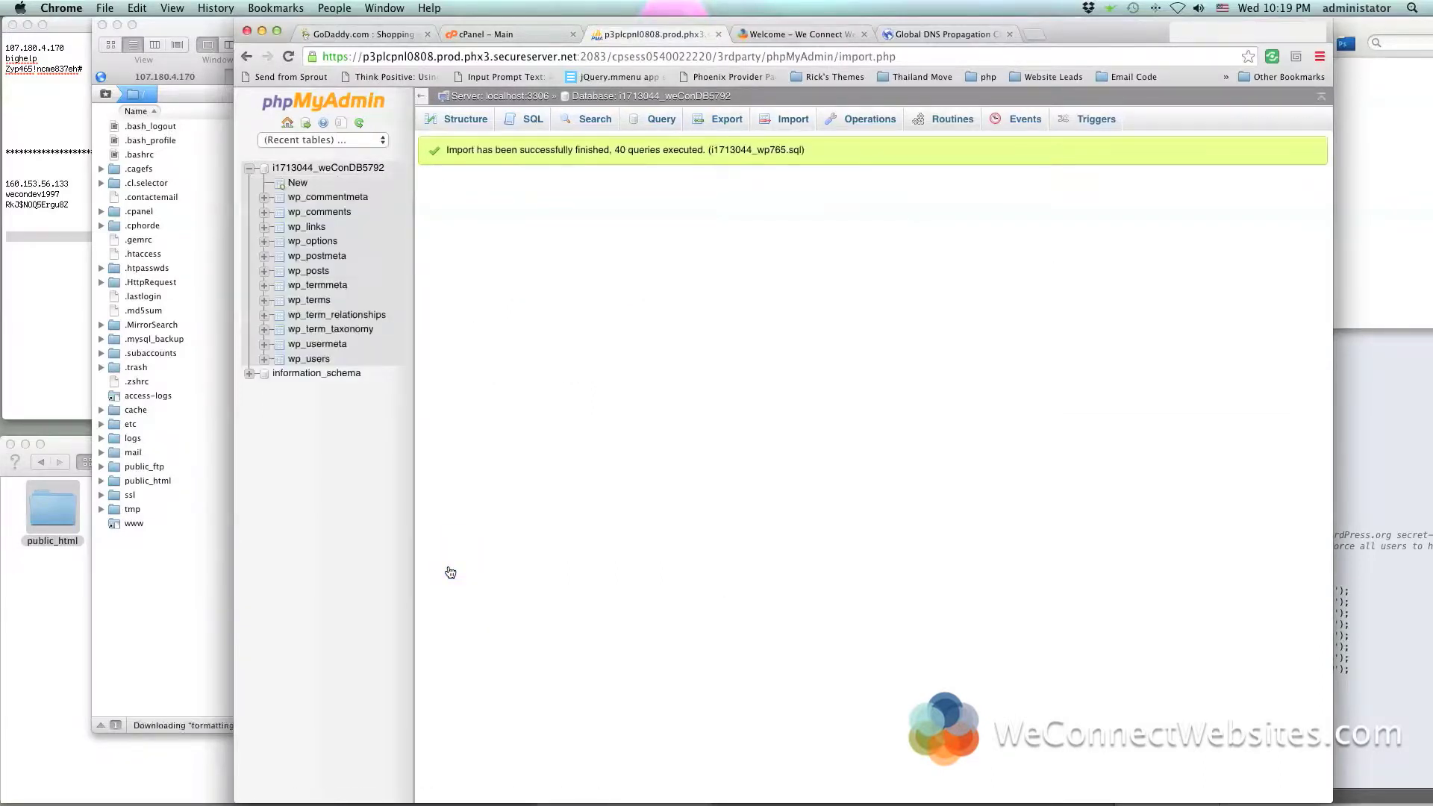
- Check the success message confirming i1713044_wp765.sql imported with 40 queries
{"action": "left_click", "coordinate": [249, 168]}
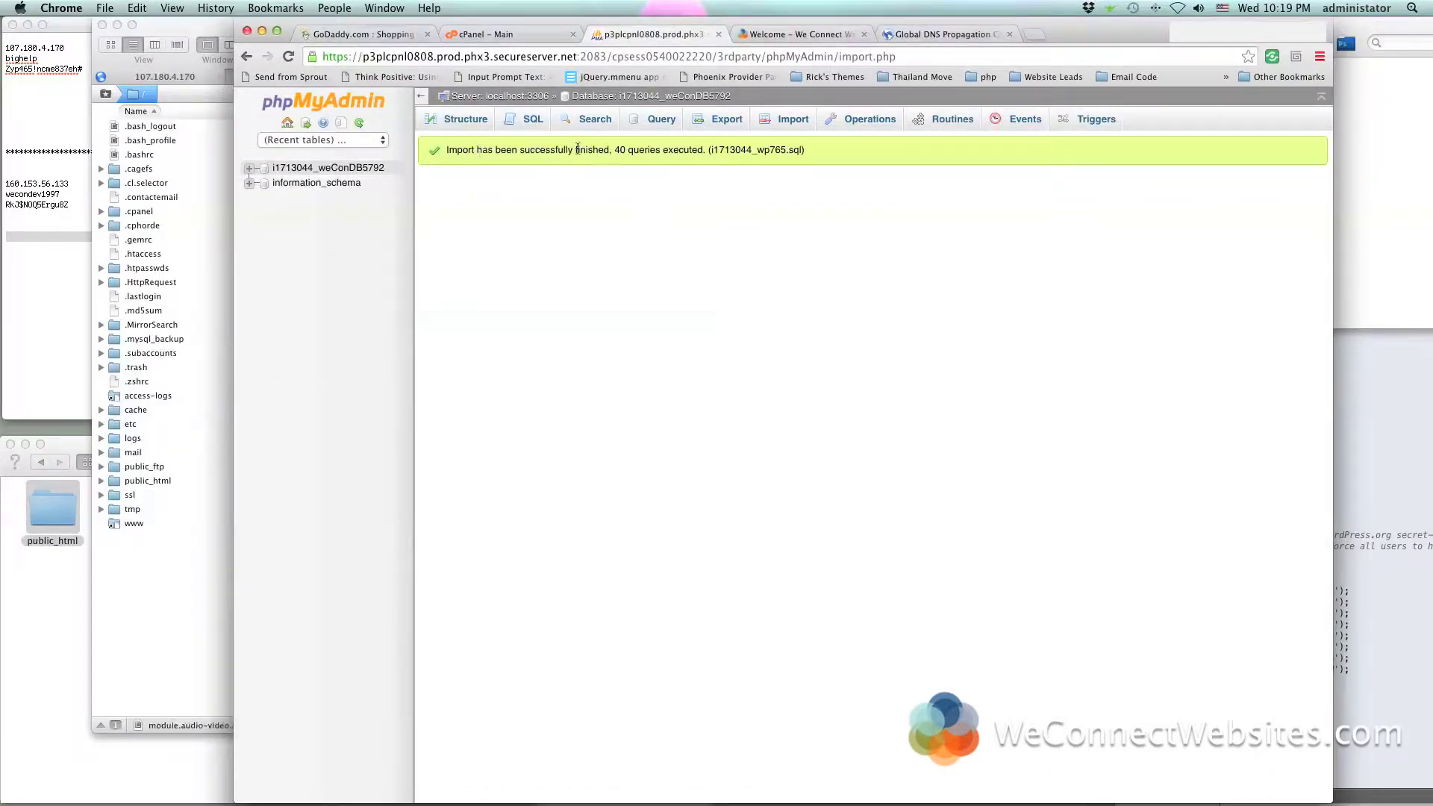
{"action": "left_click_drag", "start_coordinate": [823, 150], "coordinate": [457, 145]}
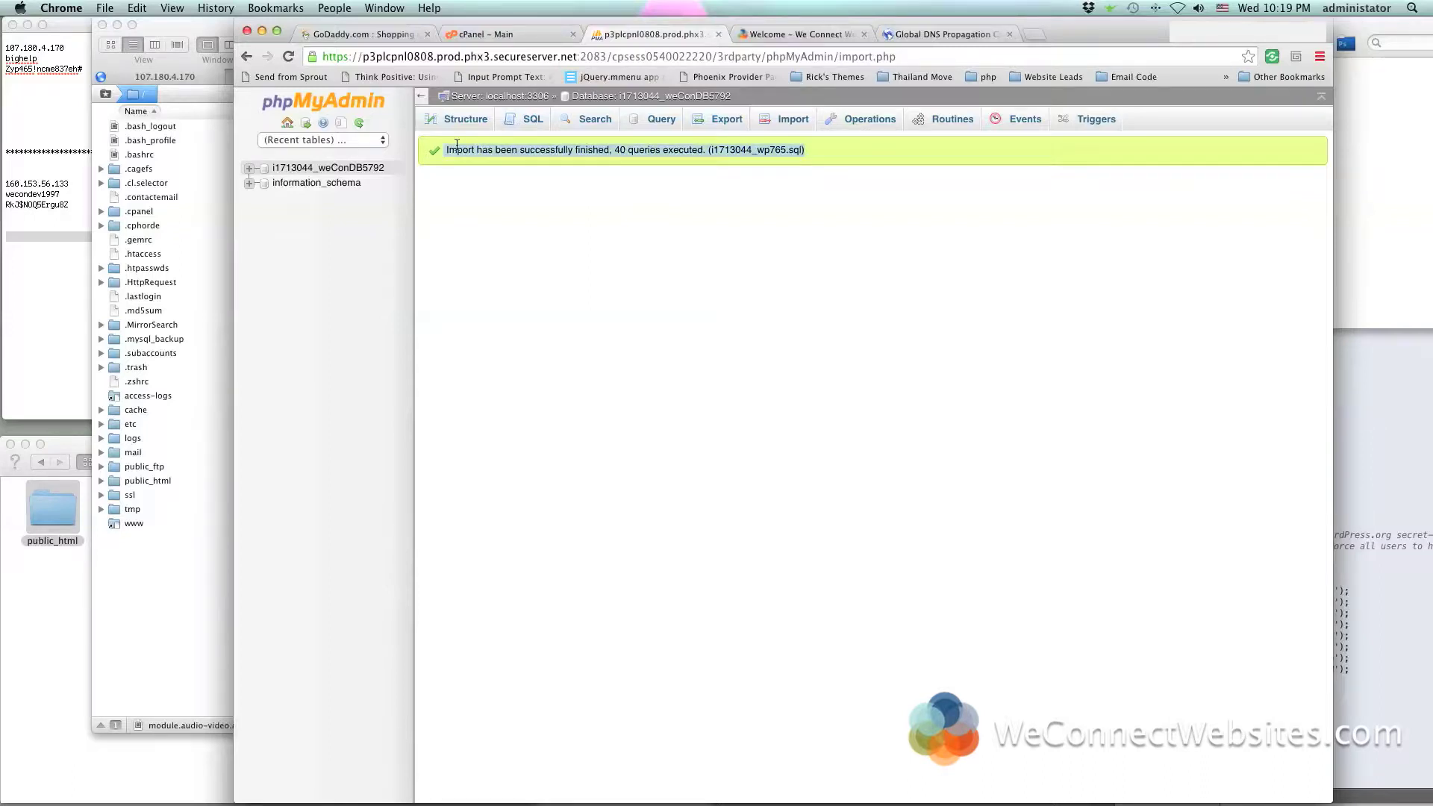
{"action": "double_click", "coordinate": [734, 152]}
{"action": "left_click", "coordinate": [734, 153]}
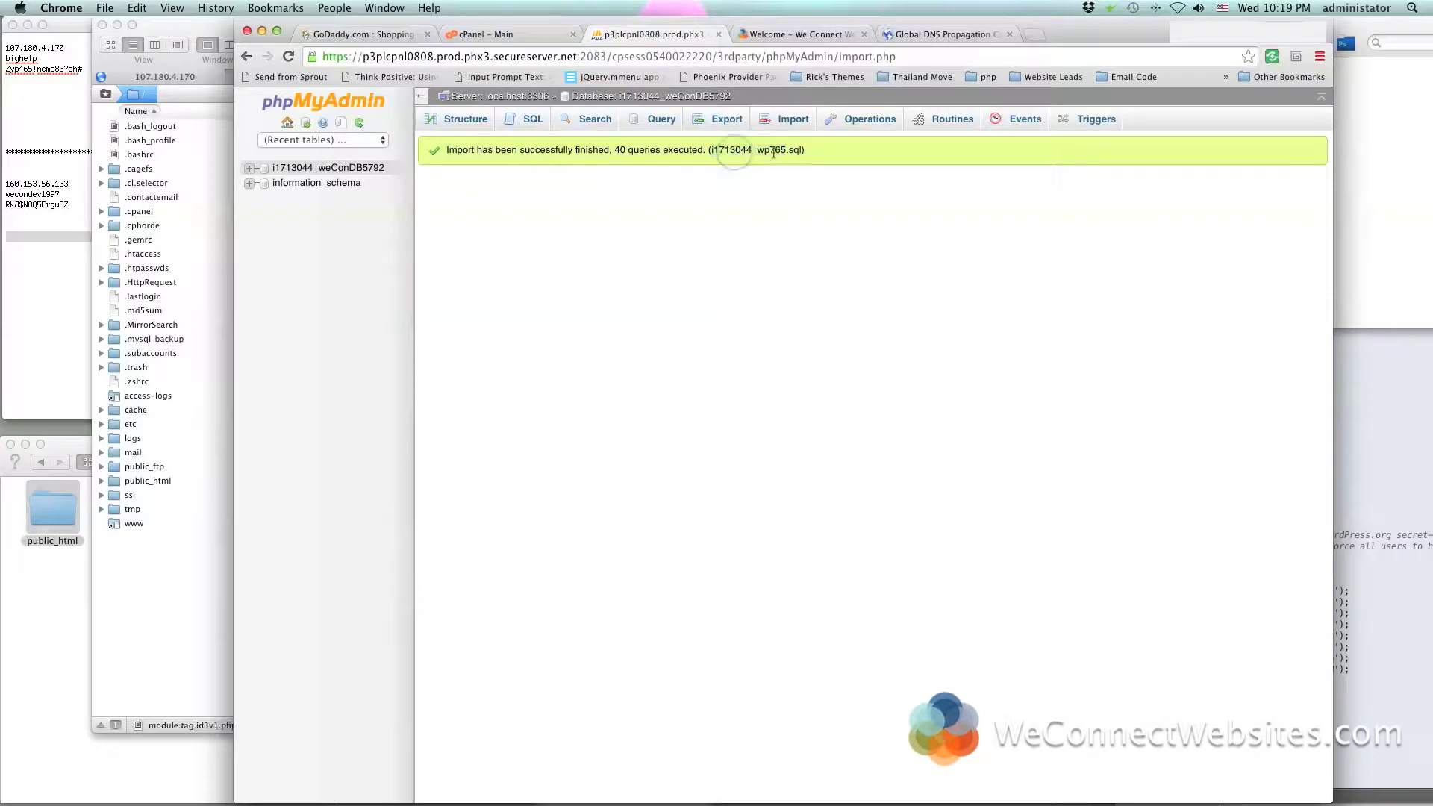
{"action": "left_click_drag", "start_coordinate": [802, 151], "coordinate": [723, 147]}
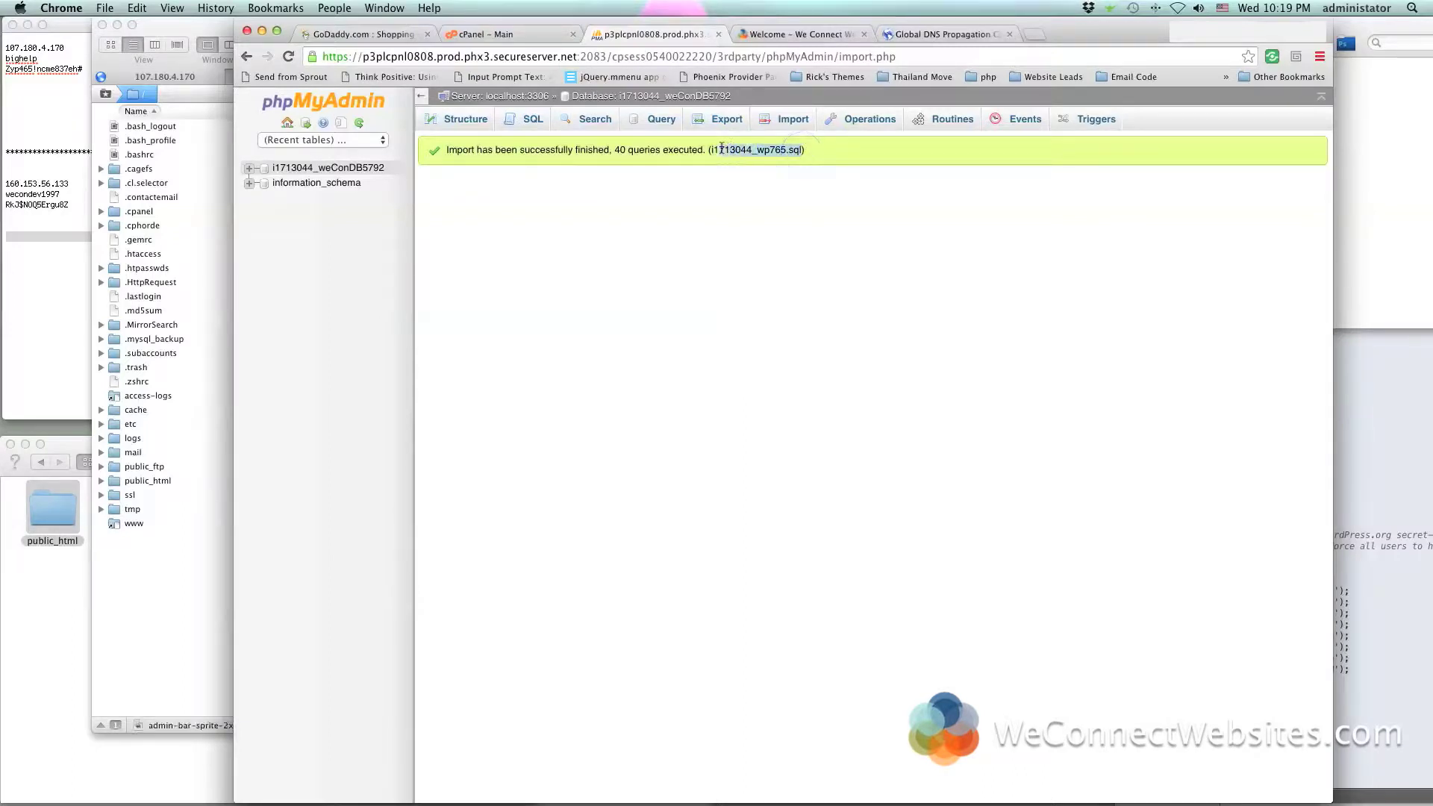
{"action": "left_click", "coordinate": [842, 148]}
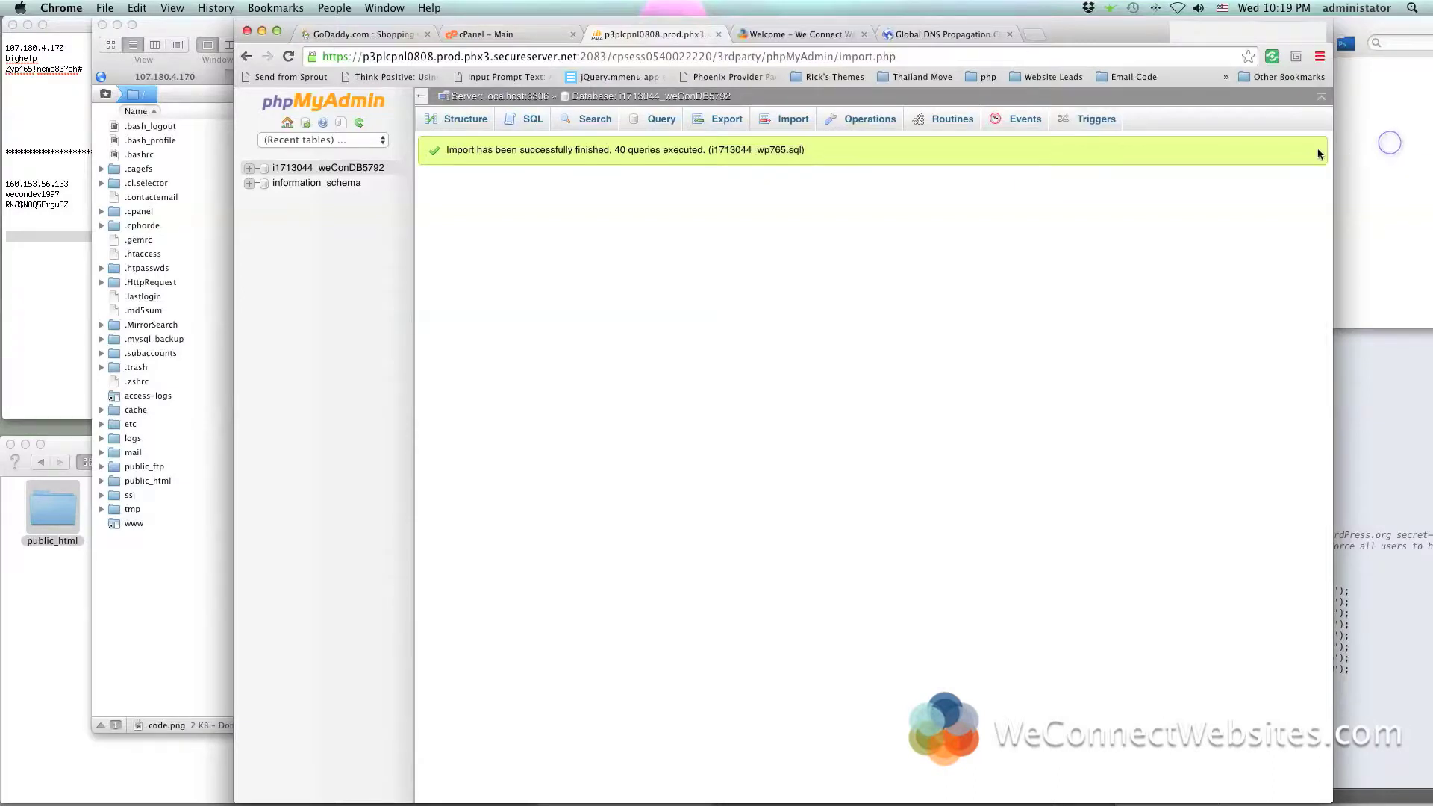
{"action": "left_click", "coordinate": [1389, 146]}
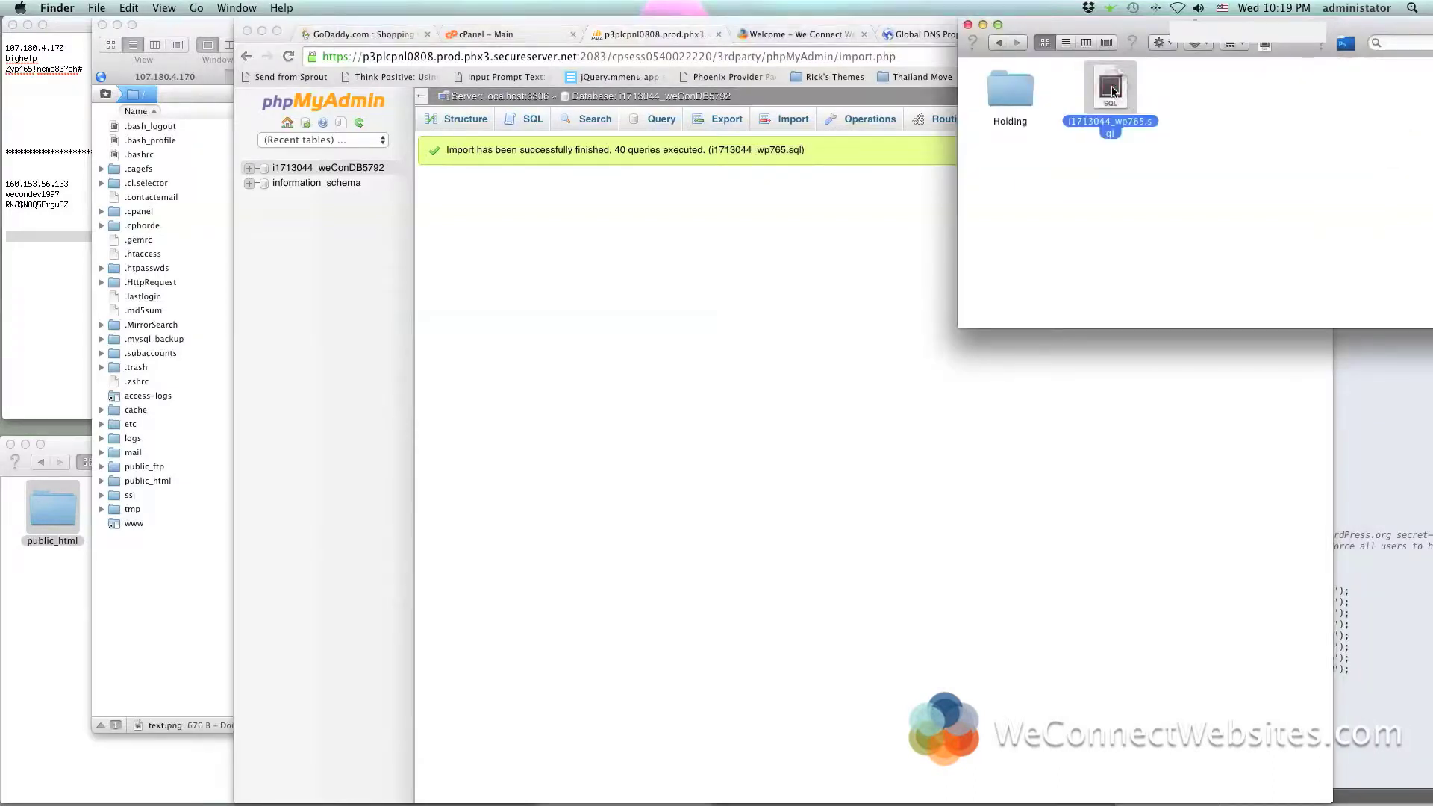
- Open i1713044_wp765.sql in Sublime Text
{"action": "right_click", "coordinate": [1114, 87]}
{"action": "mouse_move", "coordinate": [1151, 113]}
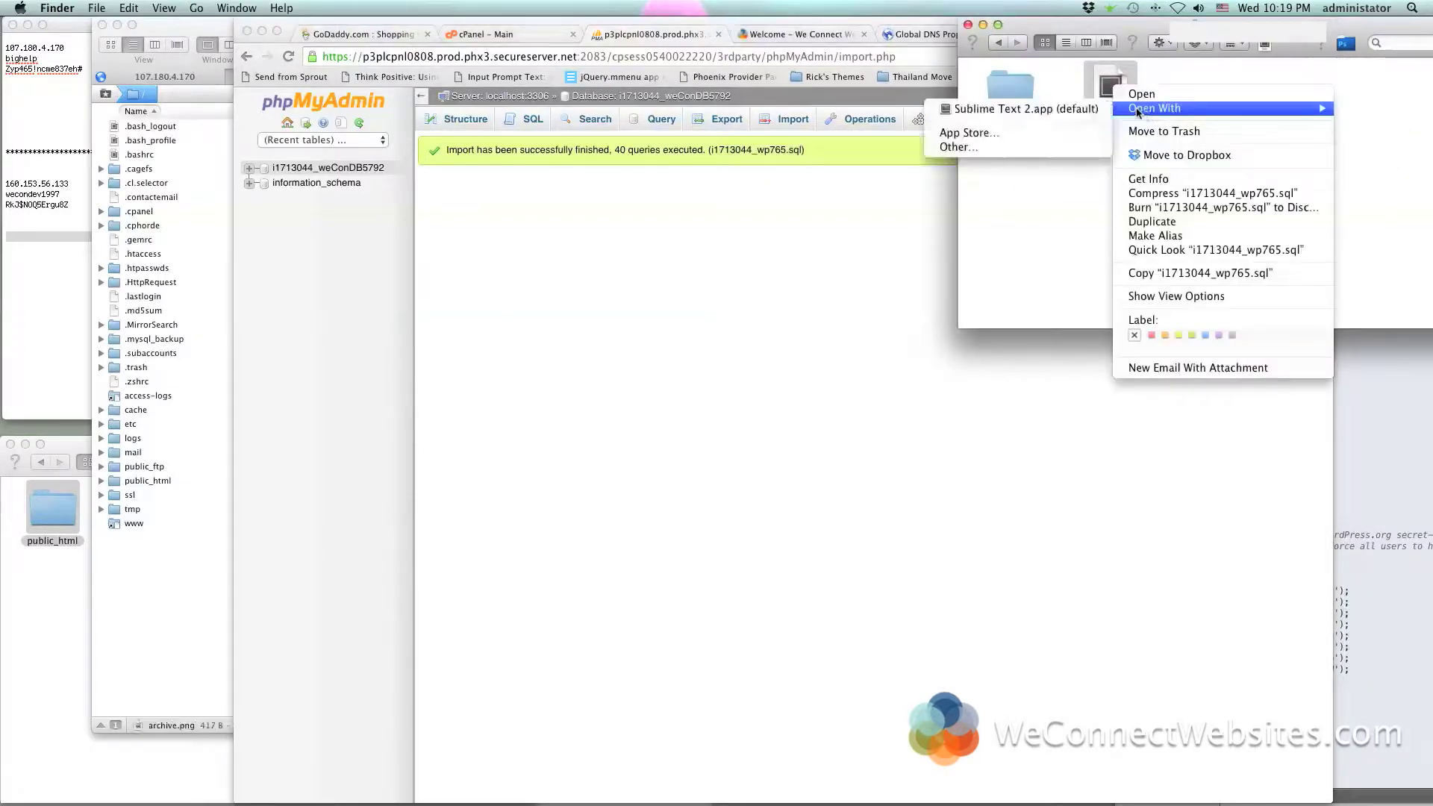
{"action": "left_click", "coordinate": [1071, 110]}
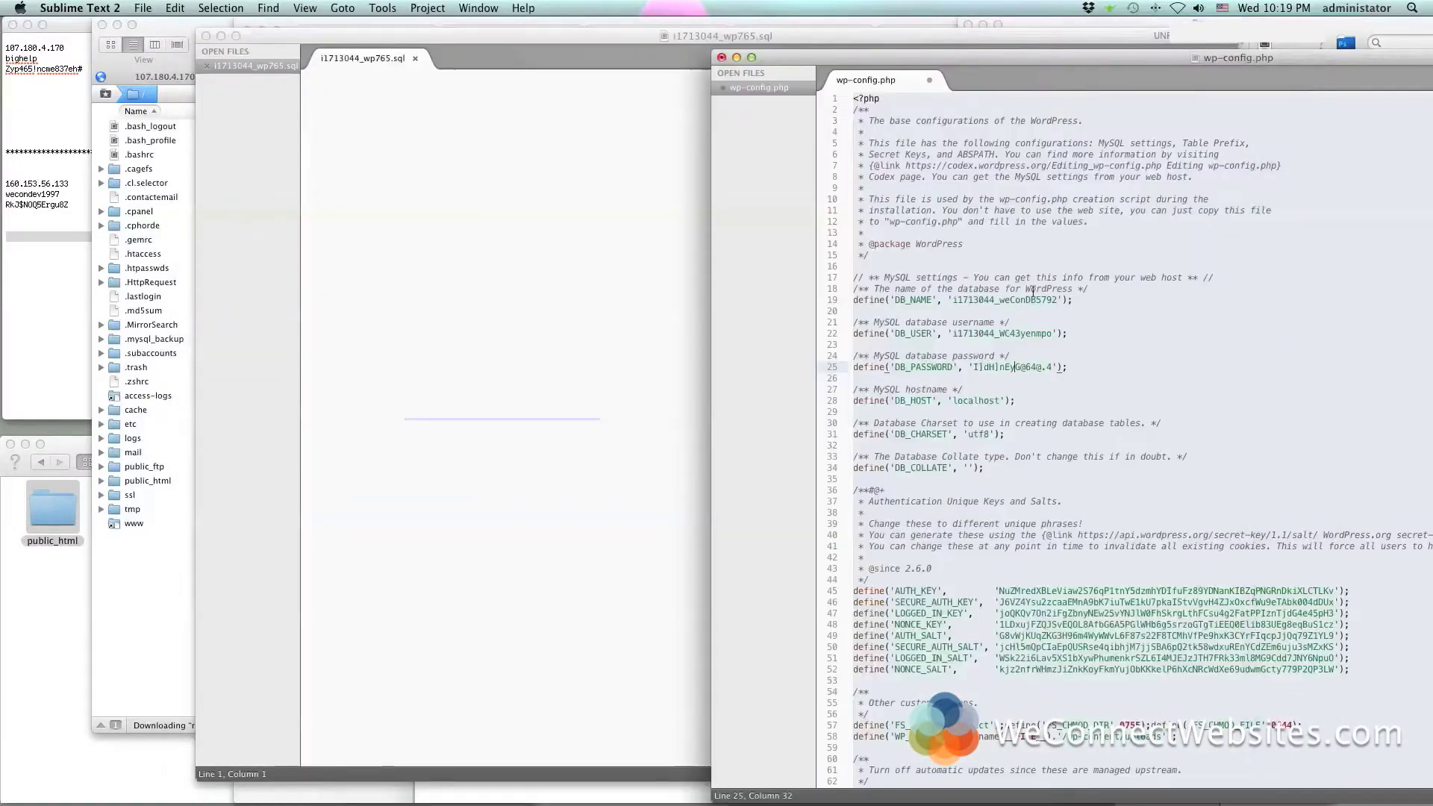
- Copy the DB_NAME value i1713044_weConDB5792 from wp-config.php and bring the SQL dump window forward
{"action": "left_click", "coordinate": [1040, 300]}
{"action": "double_click", "coordinate": [1041, 299]}
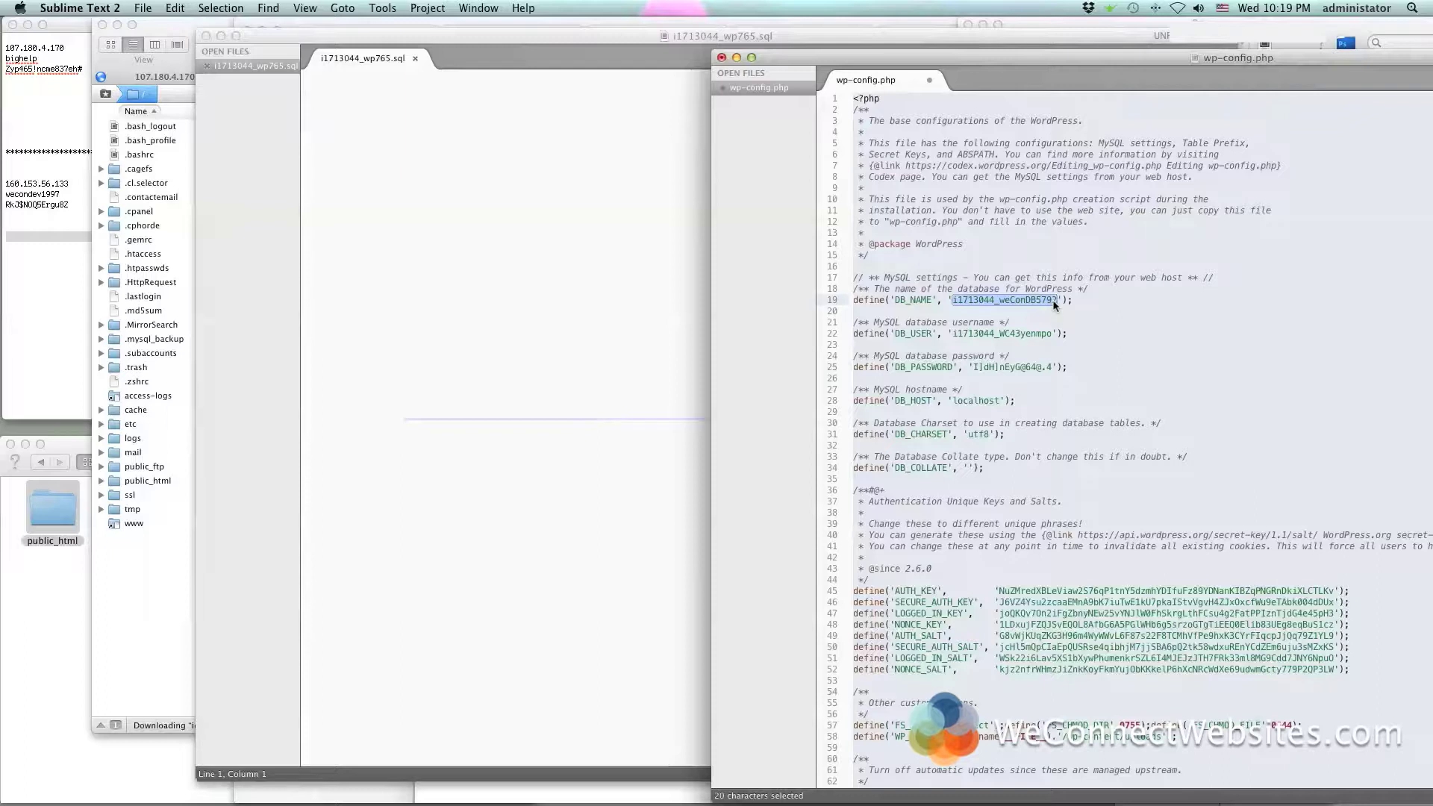
{"action": "key", "text": "super+c"}
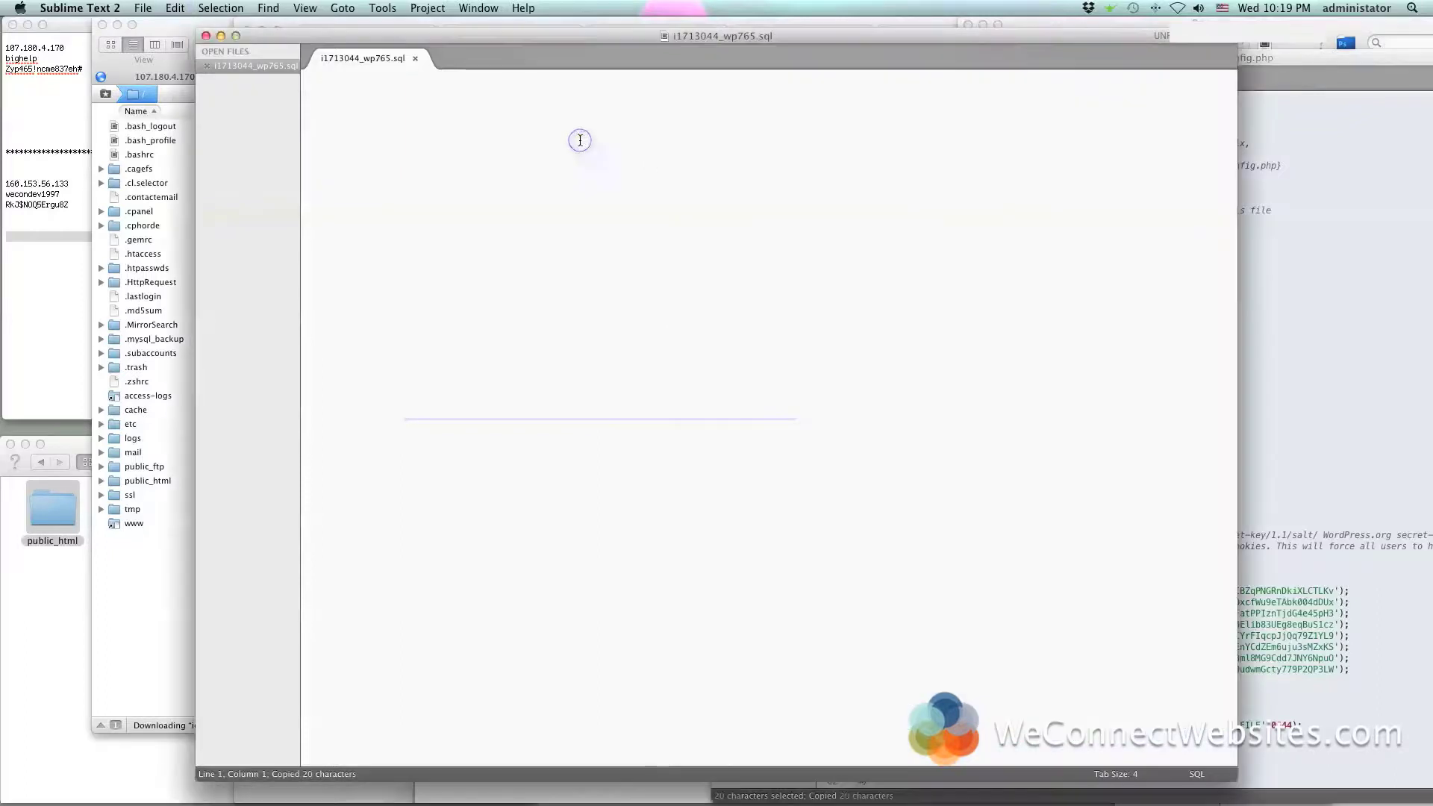
{"action": "left_click", "coordinate": [581, 142]}
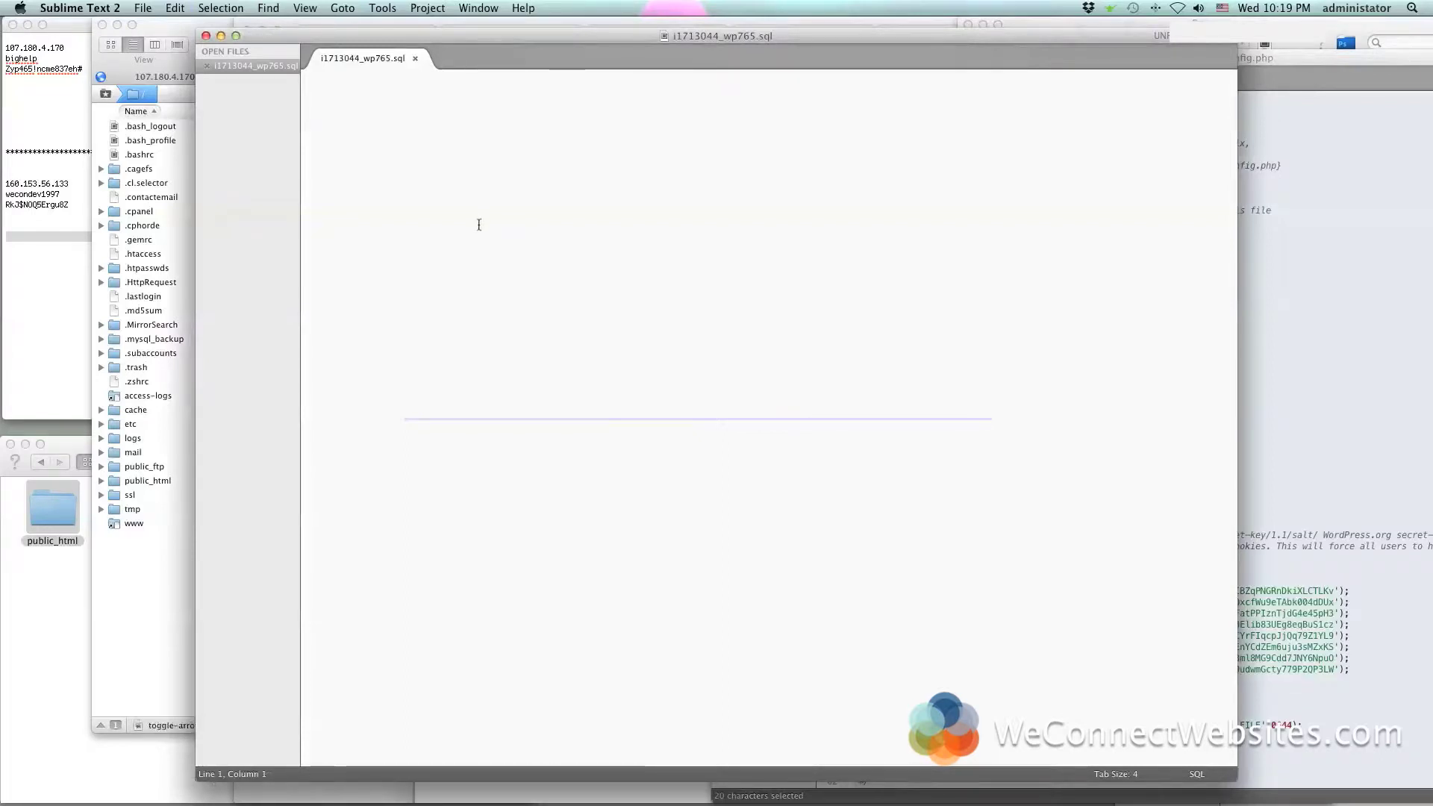
{"action": "left_click_drag", "start_coordinate": [805, 35], "coordinate": [811, 376]}
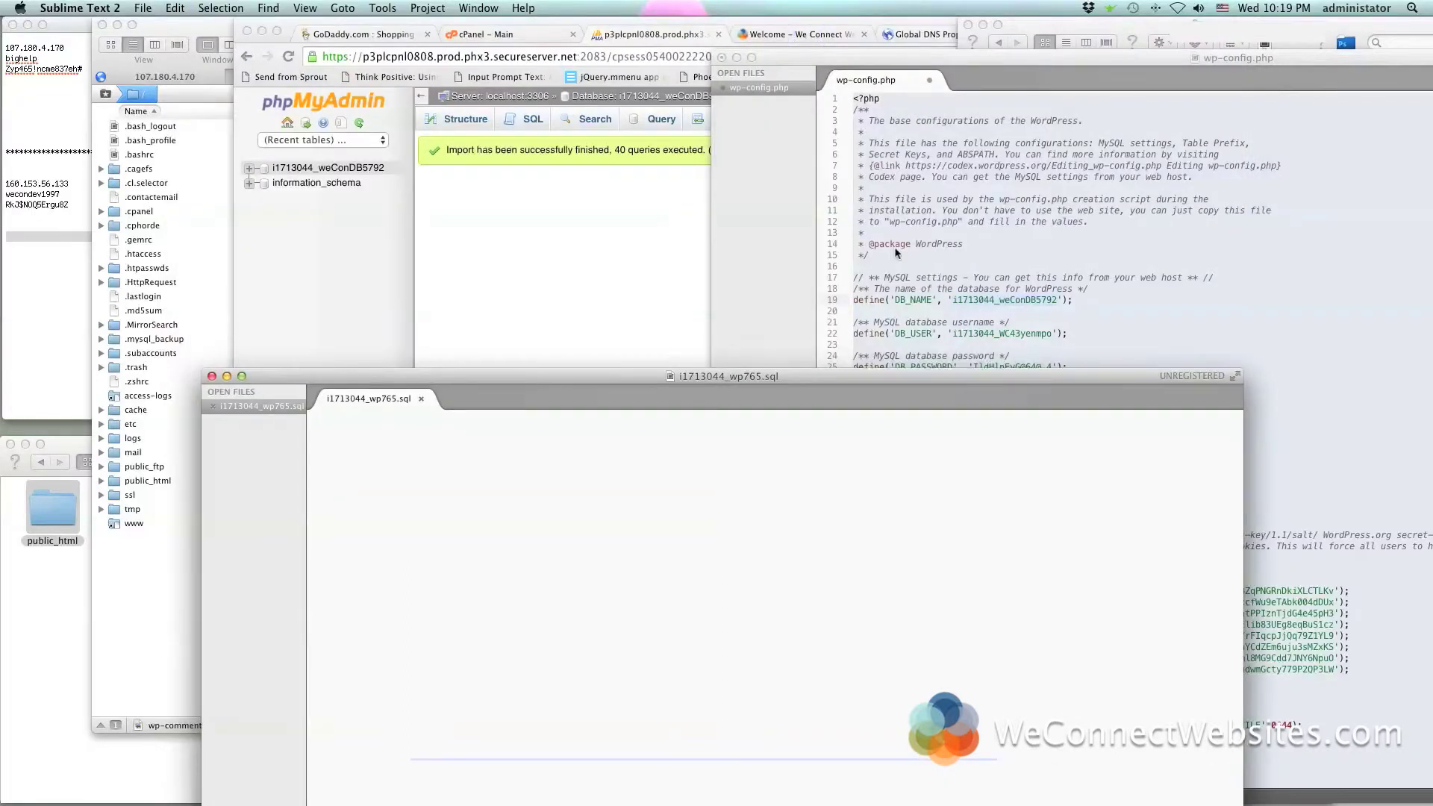
{"action": "left_click", "coordinate": [1073, 20]}
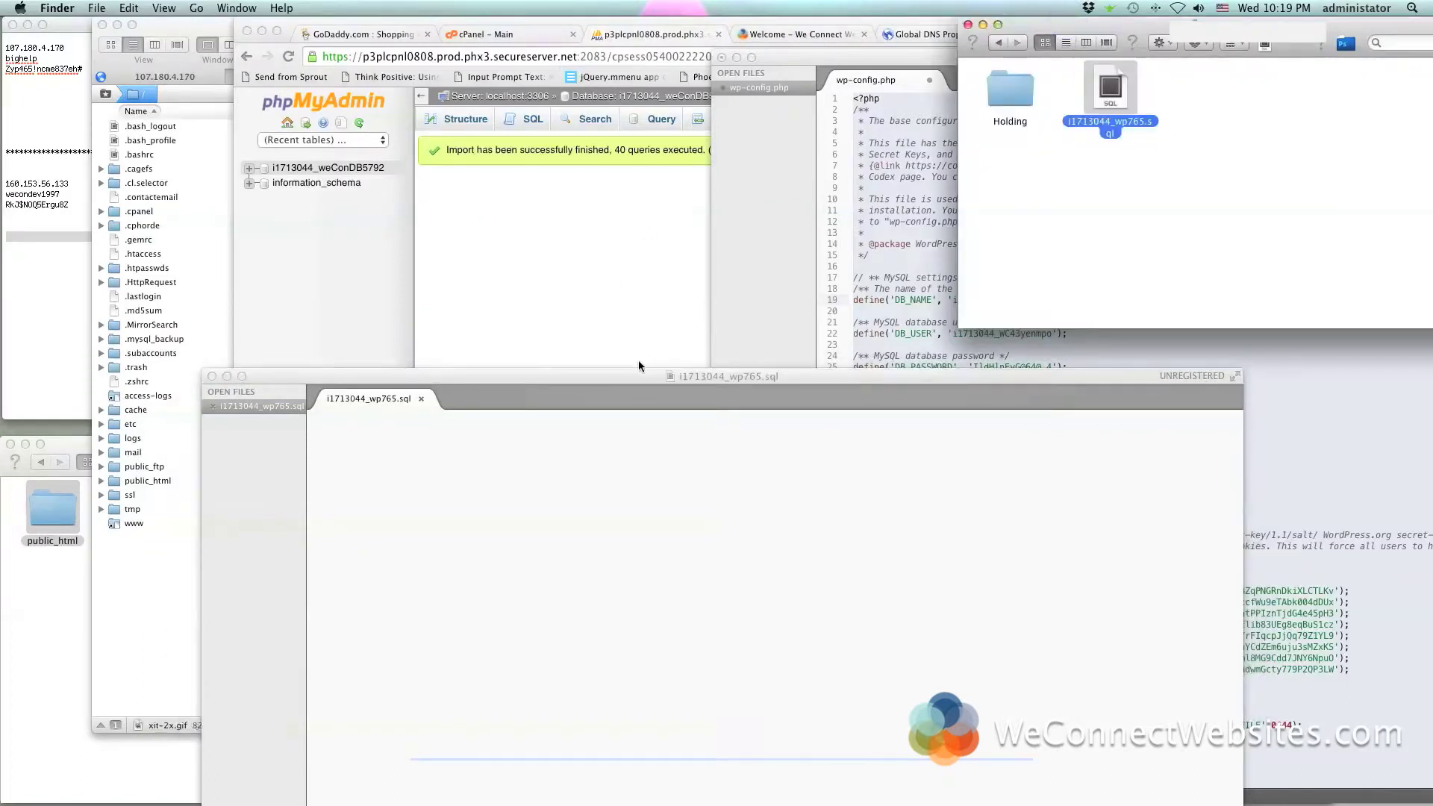
{"action": "left_click_drag", "start_coordinate": [627, 378], "coordinate": [636, 48]}
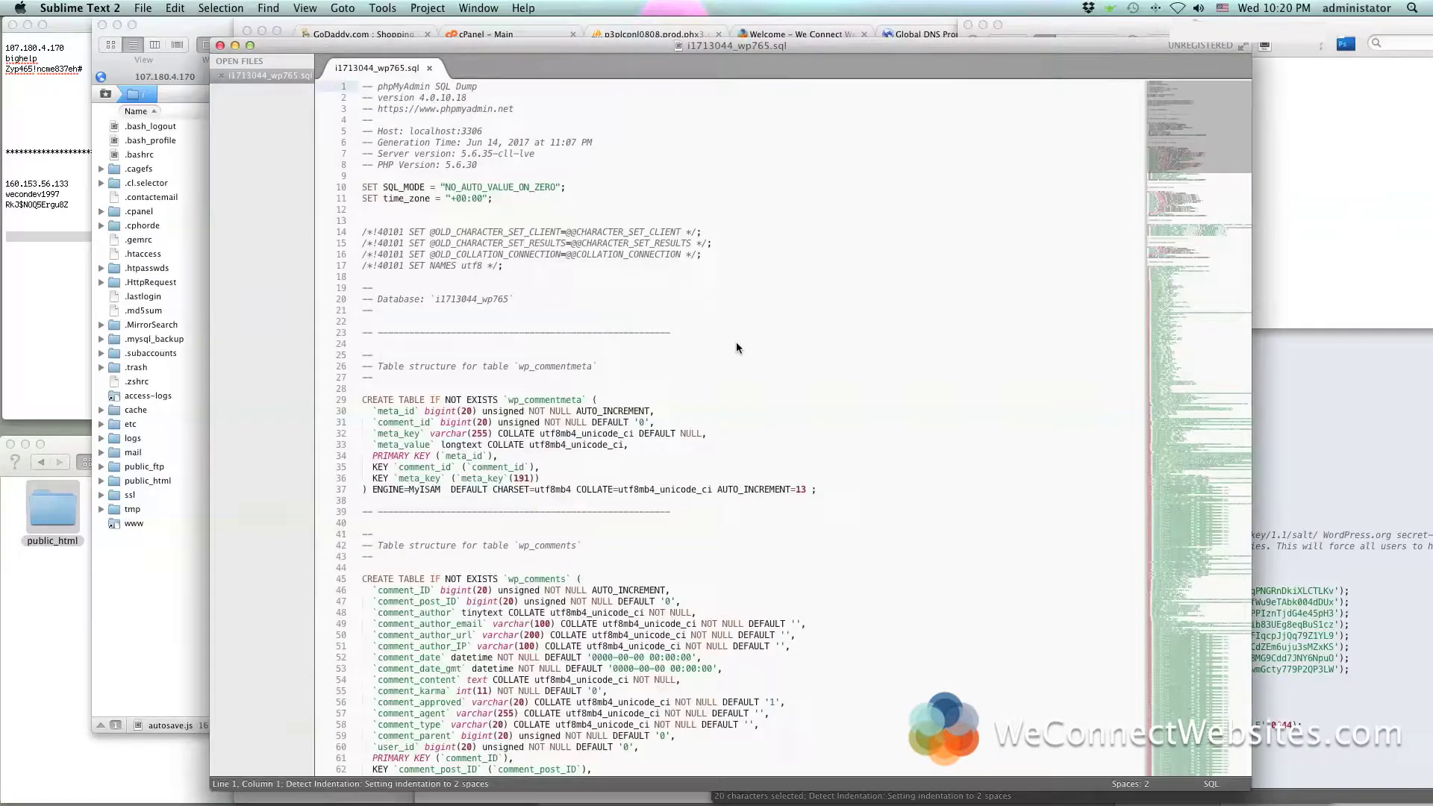
- Replace i1713044_wp765 with i1713044_weConDB5792 on line 20 of the dump and save the file
{"action": "double_click", "coordinate": [491, 300]}
{"action": "left_click", "coordinate": [482, 299]}
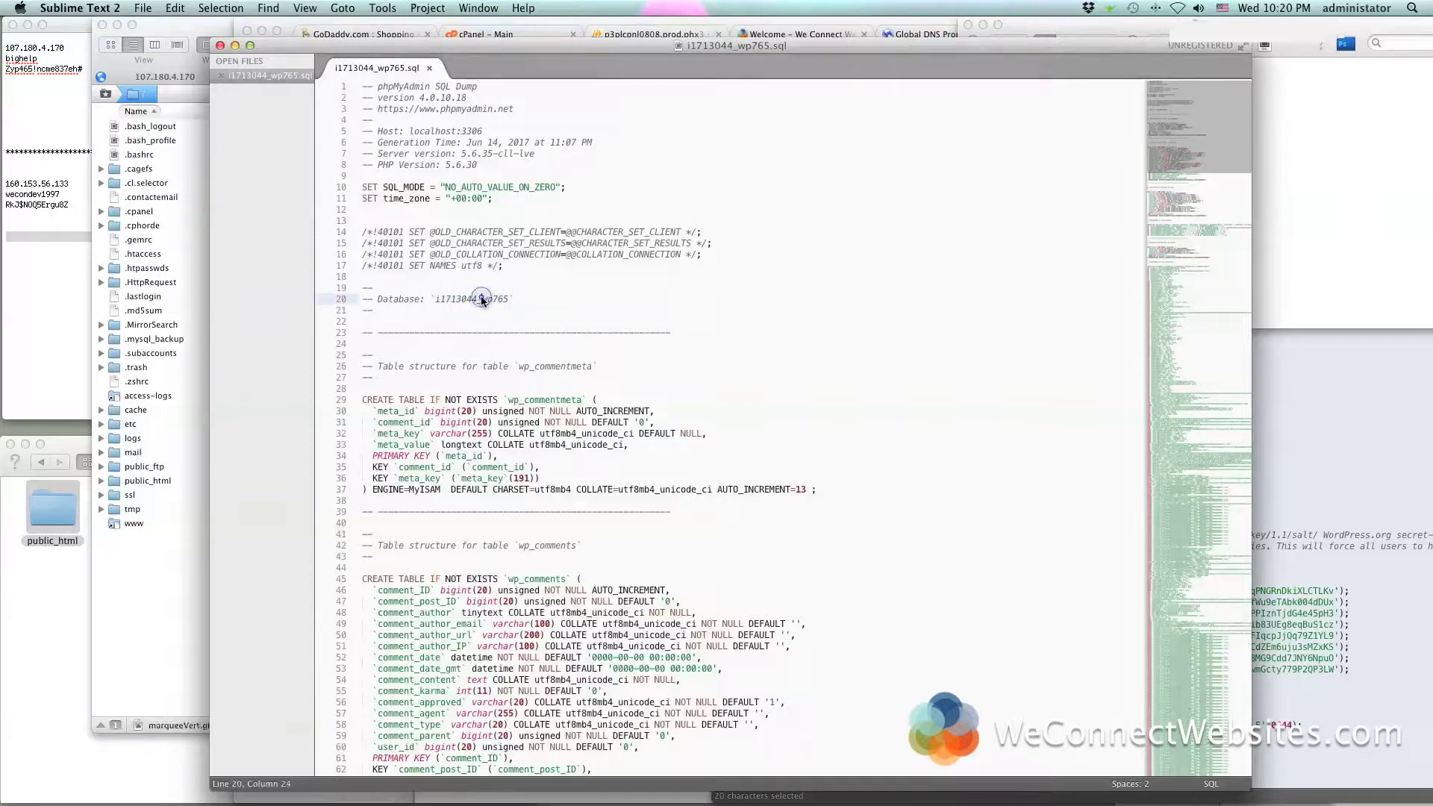
{"action": "double_click", "coordinate": [480, 300]}
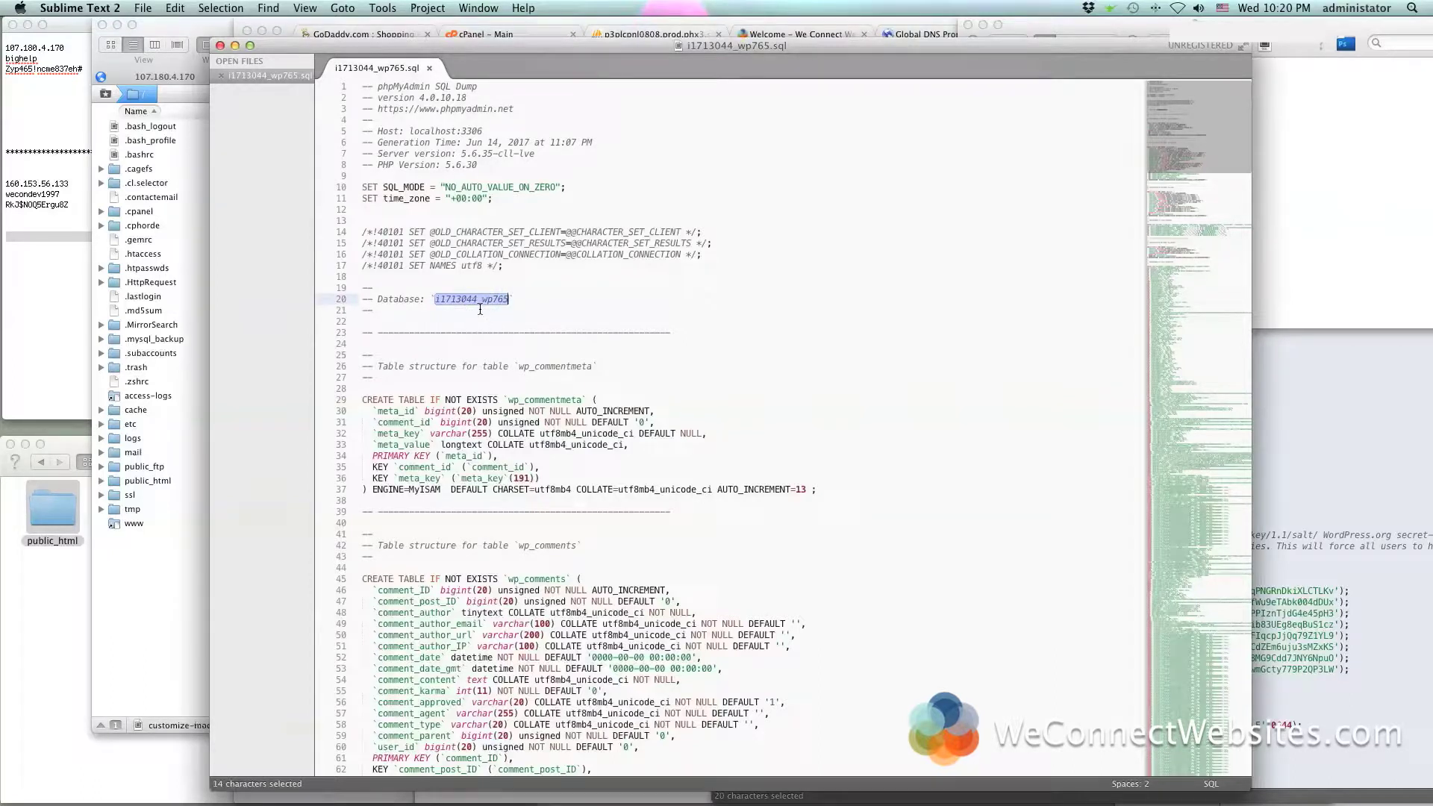
{"action": "key", "text": "super+v"}
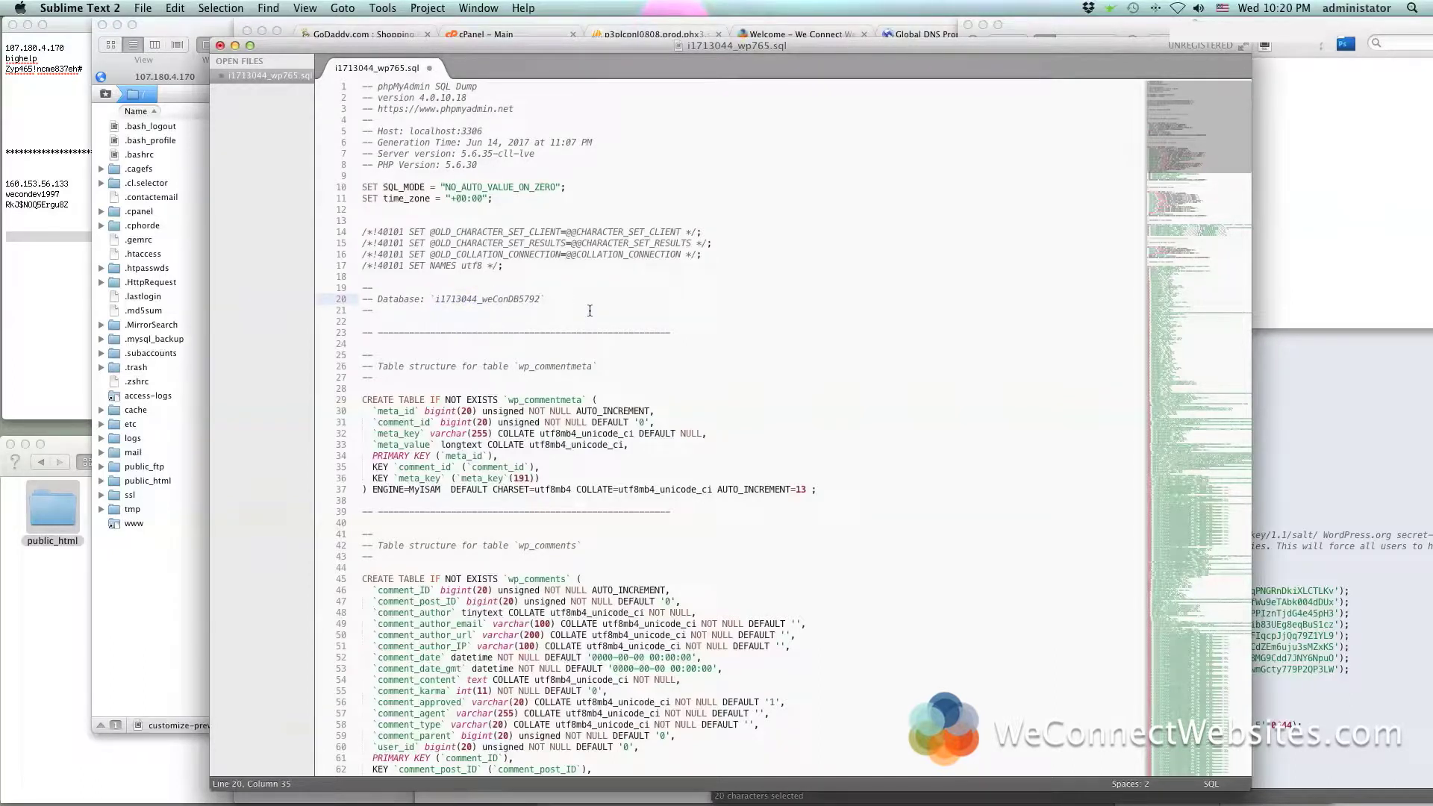
{"action": "double_click", "coordinate": [527, 300]}
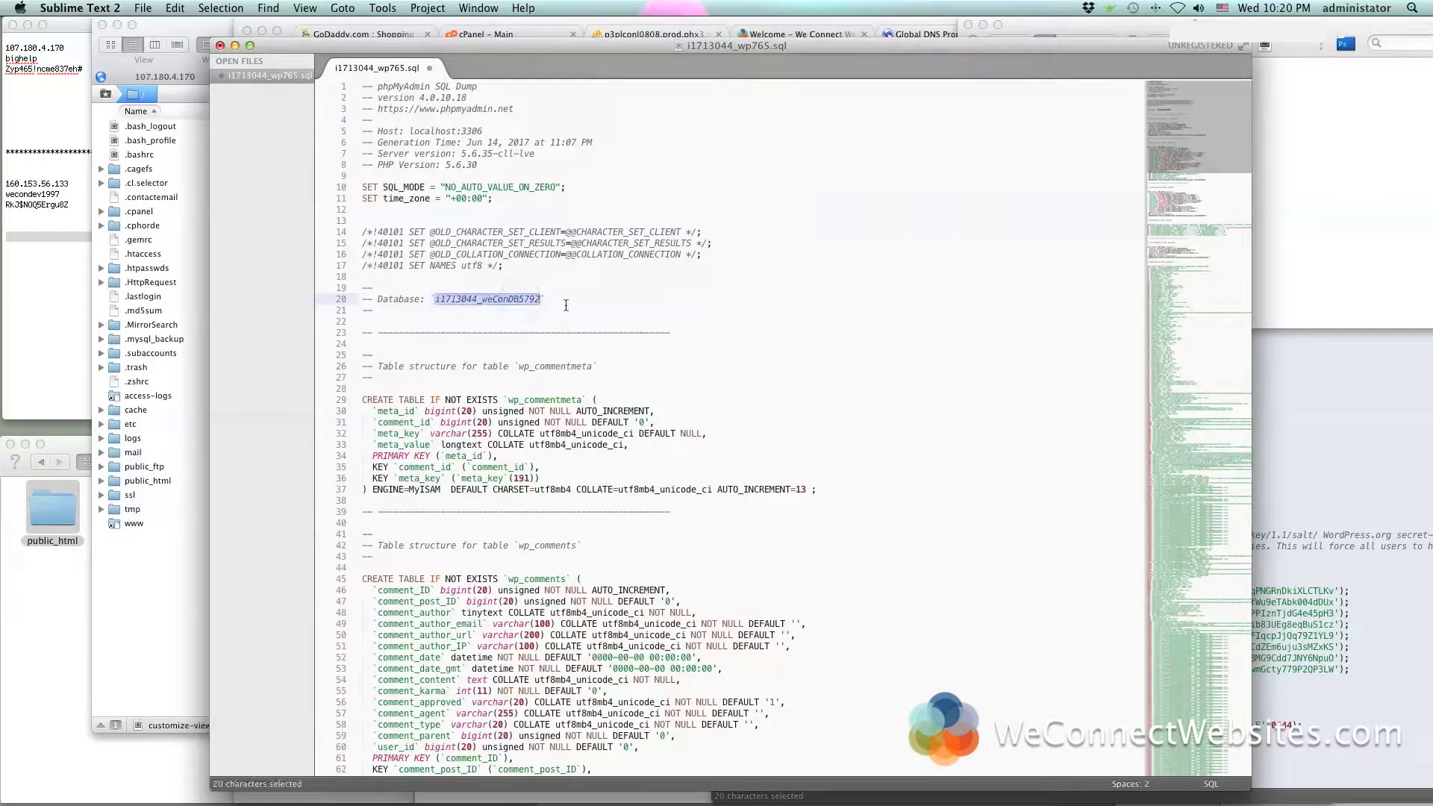
{"action": "left_click", "coordinate": [565, 300]}
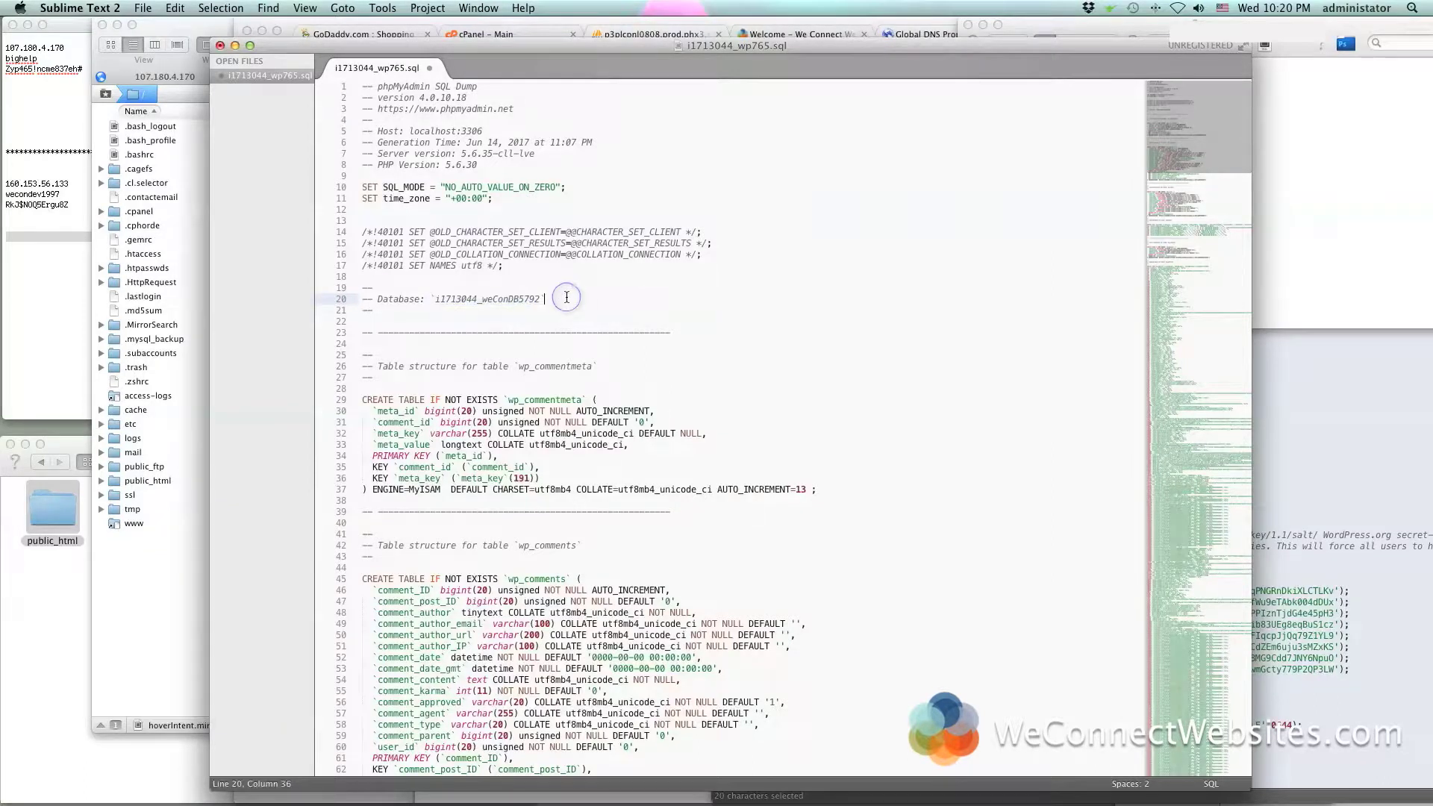
{"action": "scroll", "coordinate": [567, 298], "scroll_direction": "down", "scroll_amount": 15}
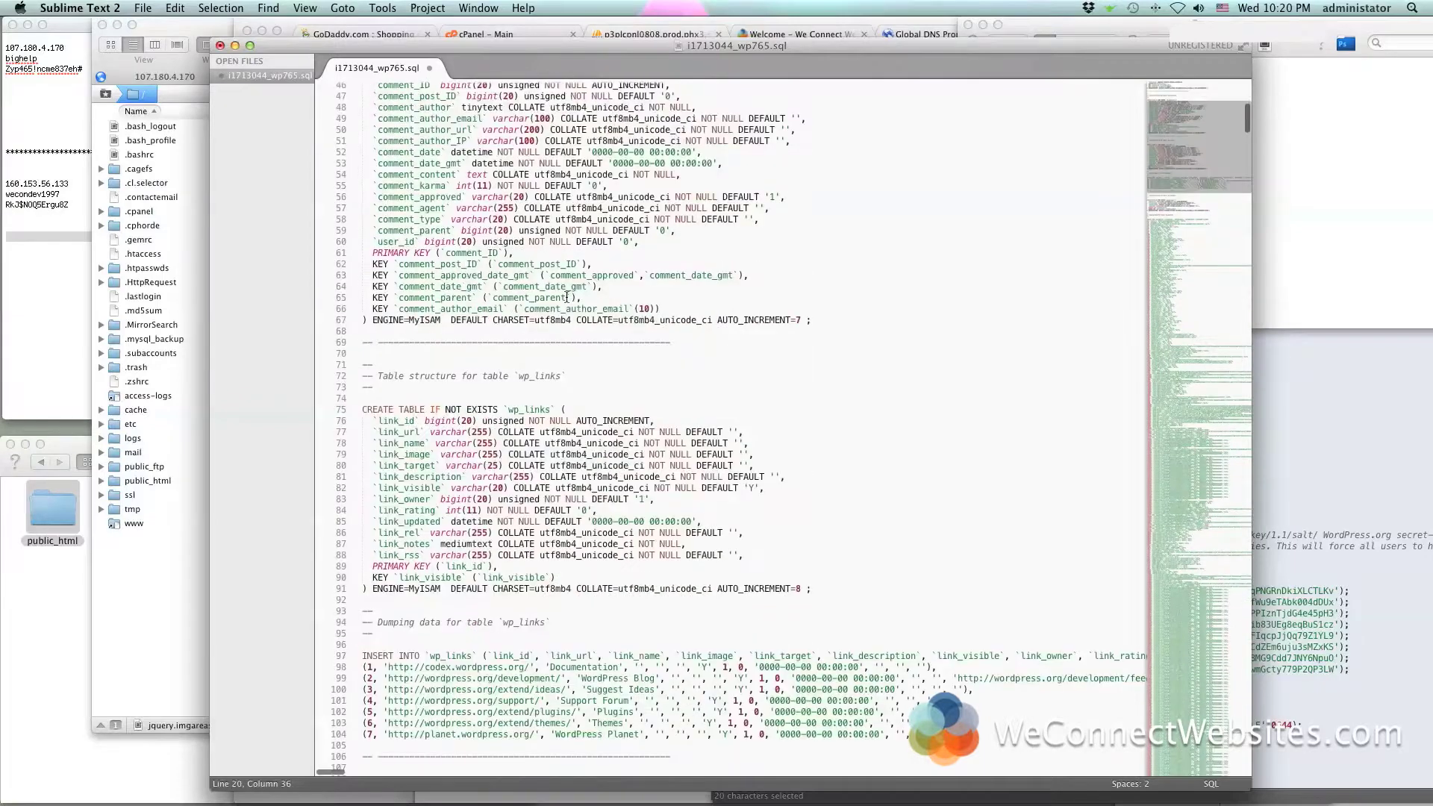
{"action": "scroll", "coordinate": [567, 298], "scroll_direction": "down", "scroll_amount": 6}
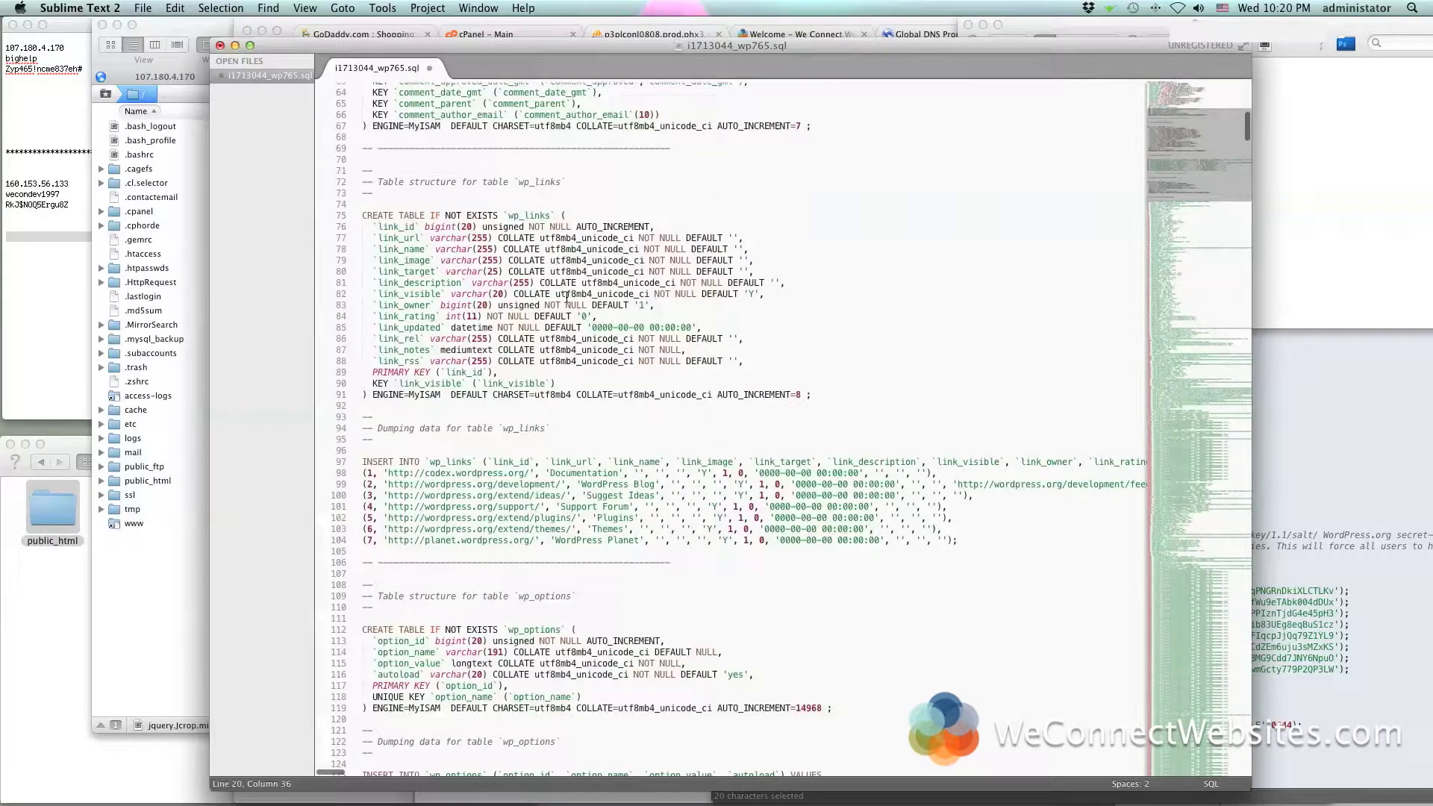
{"action": "scroll", "coordinate": [566, 297], "scroll_direction": "up", "scroll_amount": 20}
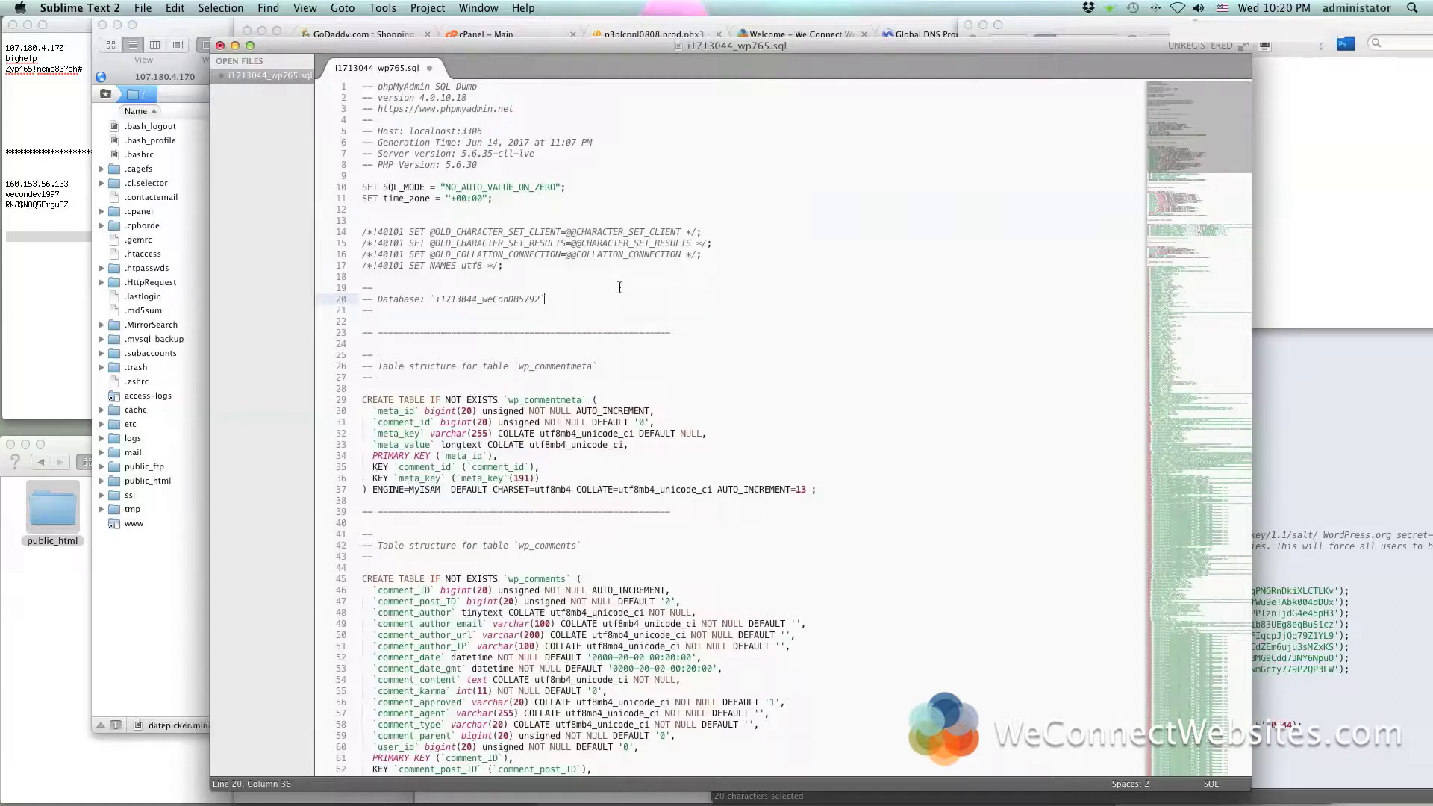
{"action": "key", "text": "super+s"}
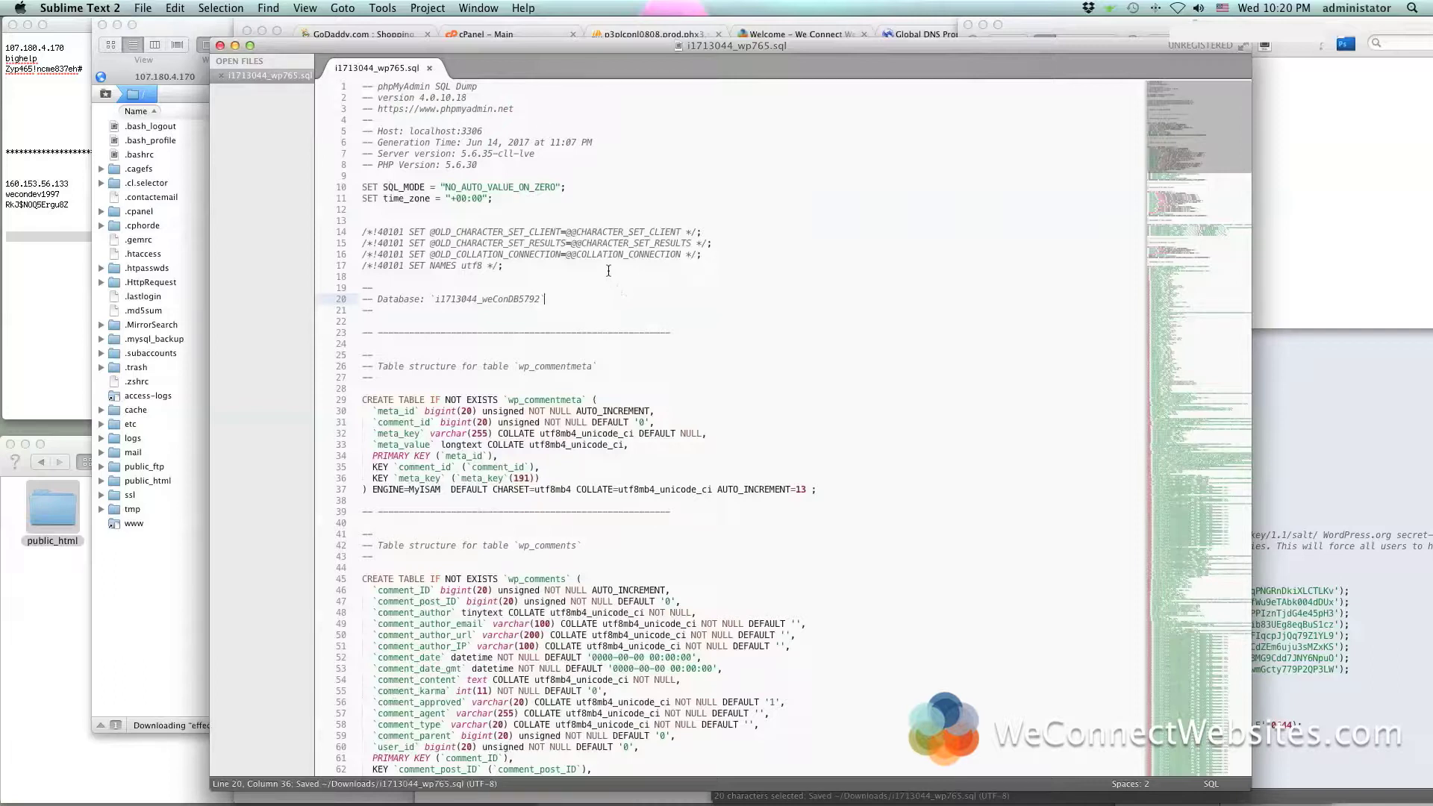
{"action": "left_click", "coordinate": [1075, 30]}
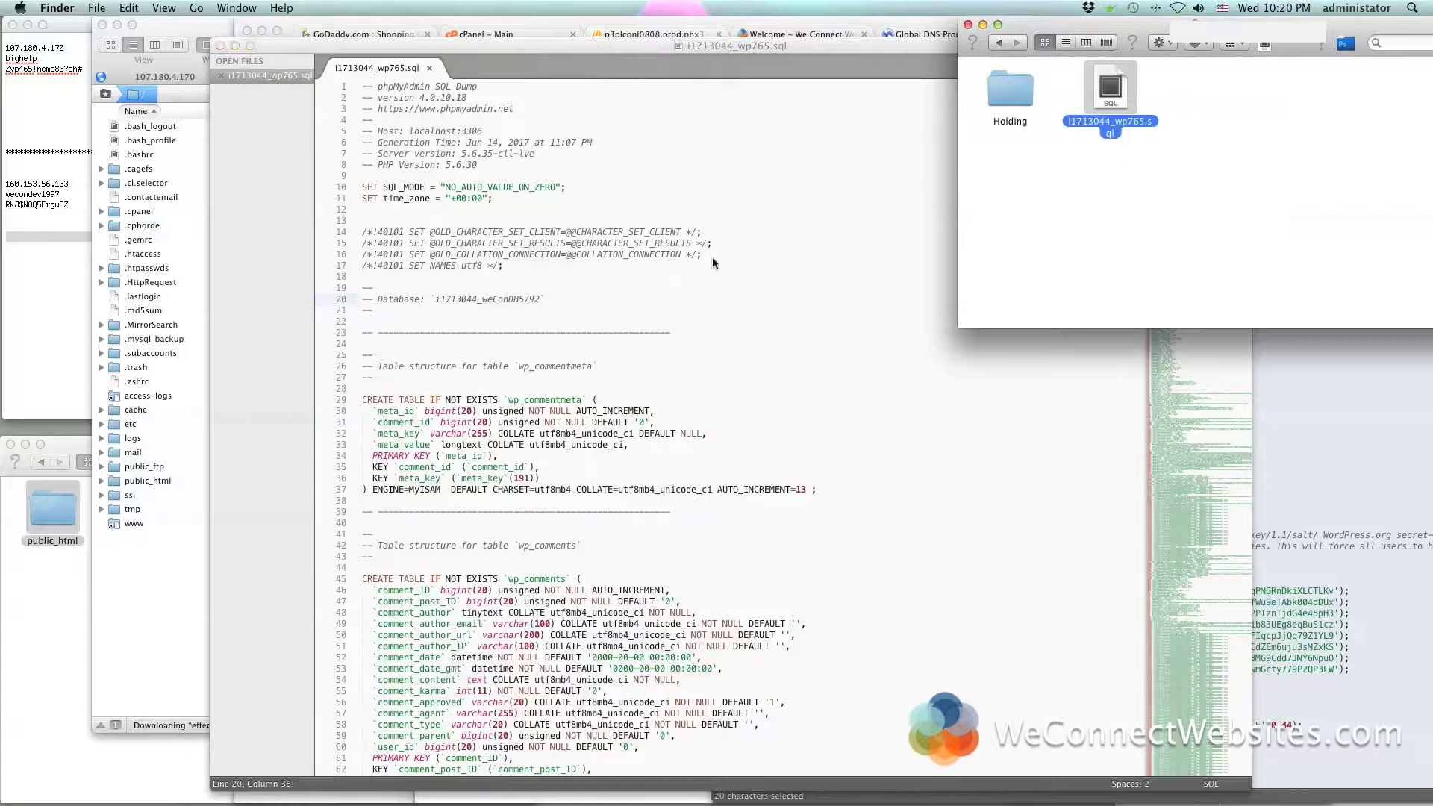
- Close the dump, rename the file to i1713044_weConDB5792.sql, and reopen that database in phpMyAdmin
{"action": "left_click", "coordinate": [219, 46]}
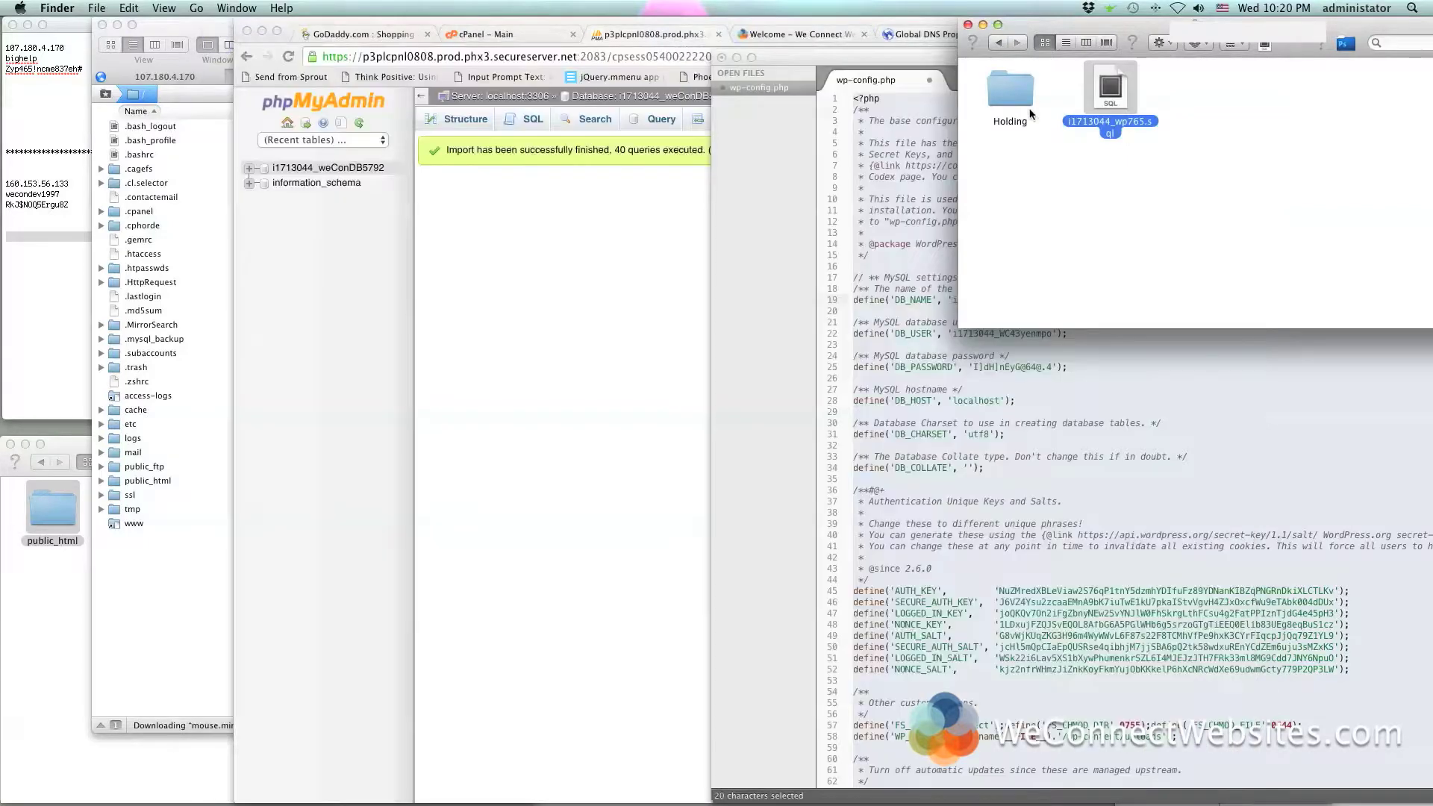
{"action": "left_click", "coordinate": [1091, 122]}
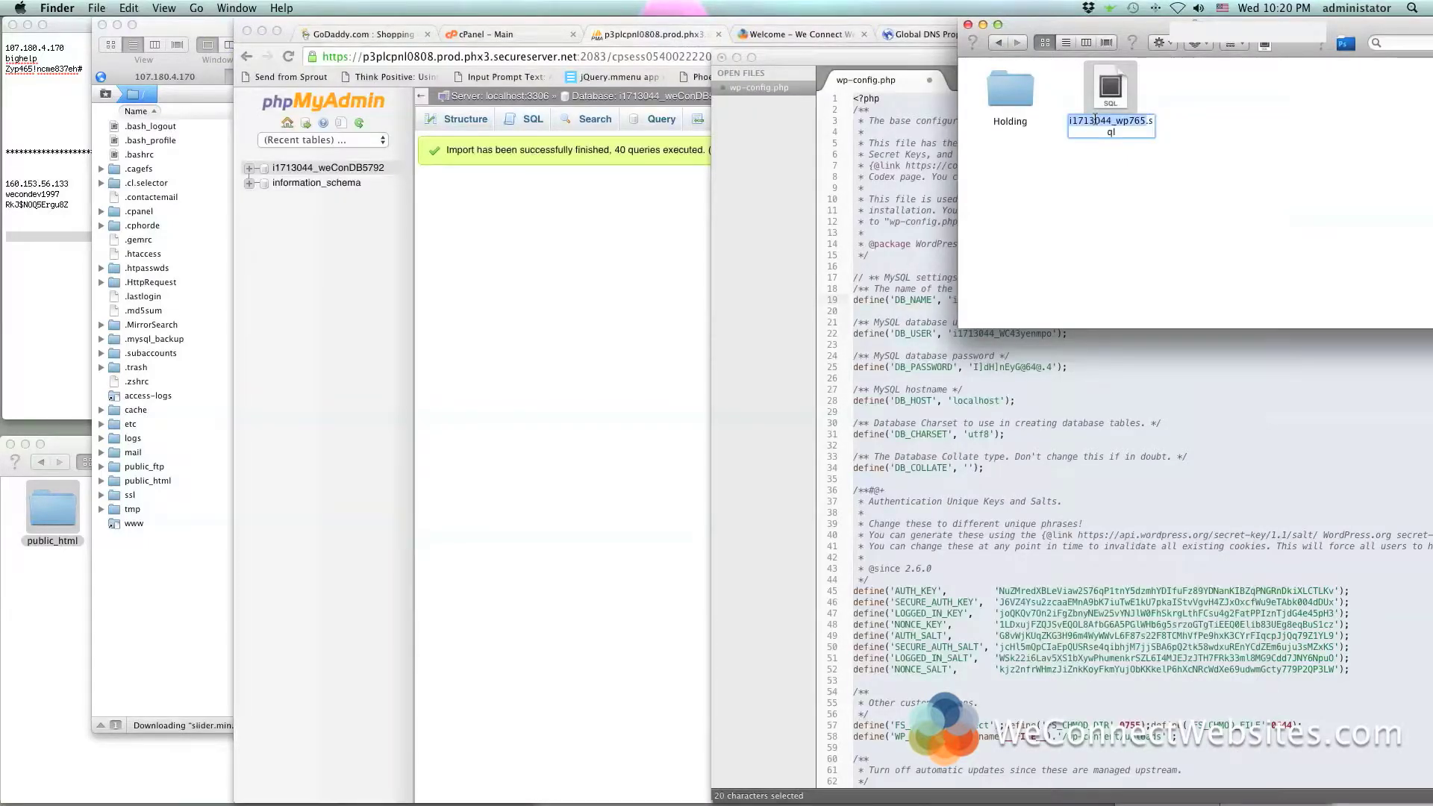
{"action": "key", "text": "super+v"}
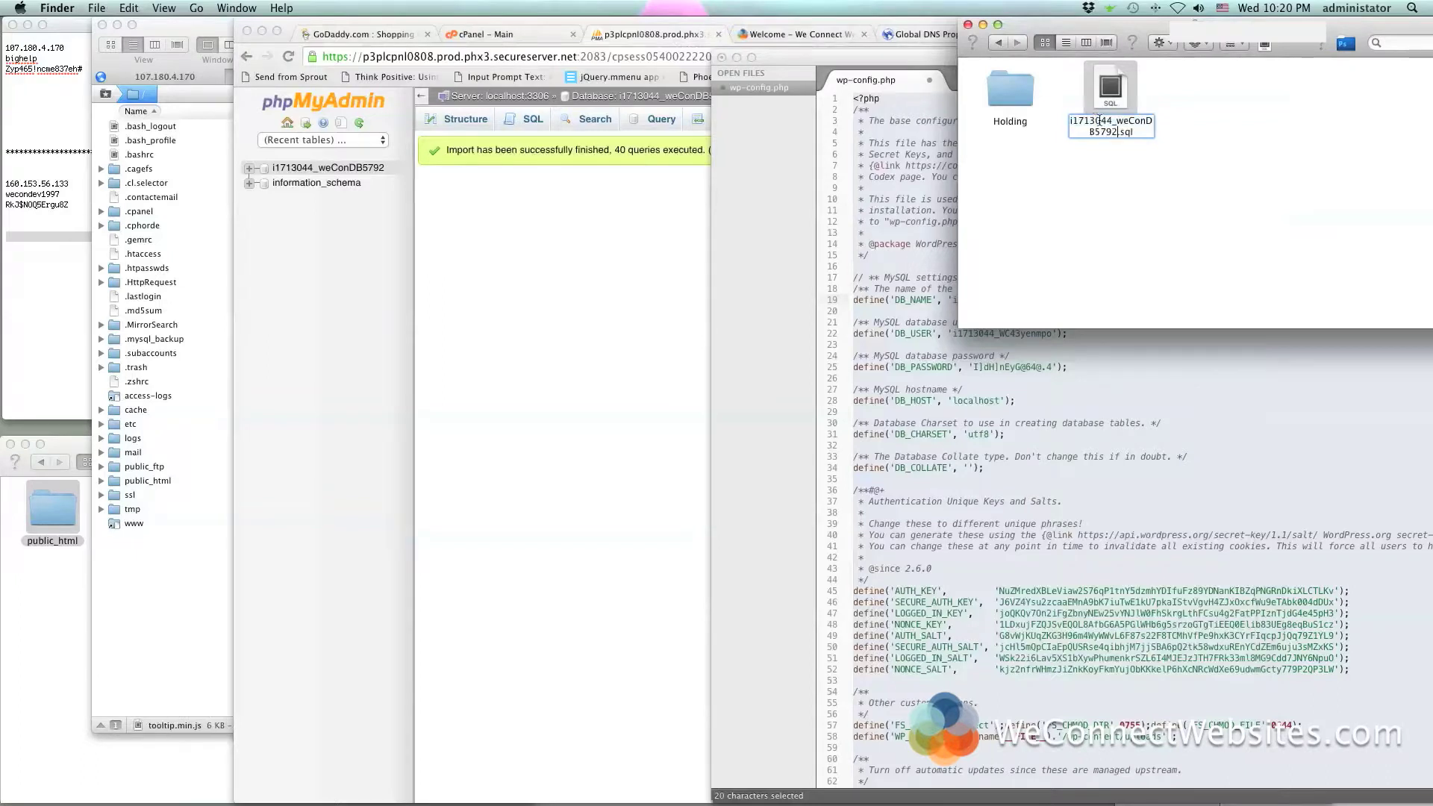
{"action": "key", "text": "Return"}
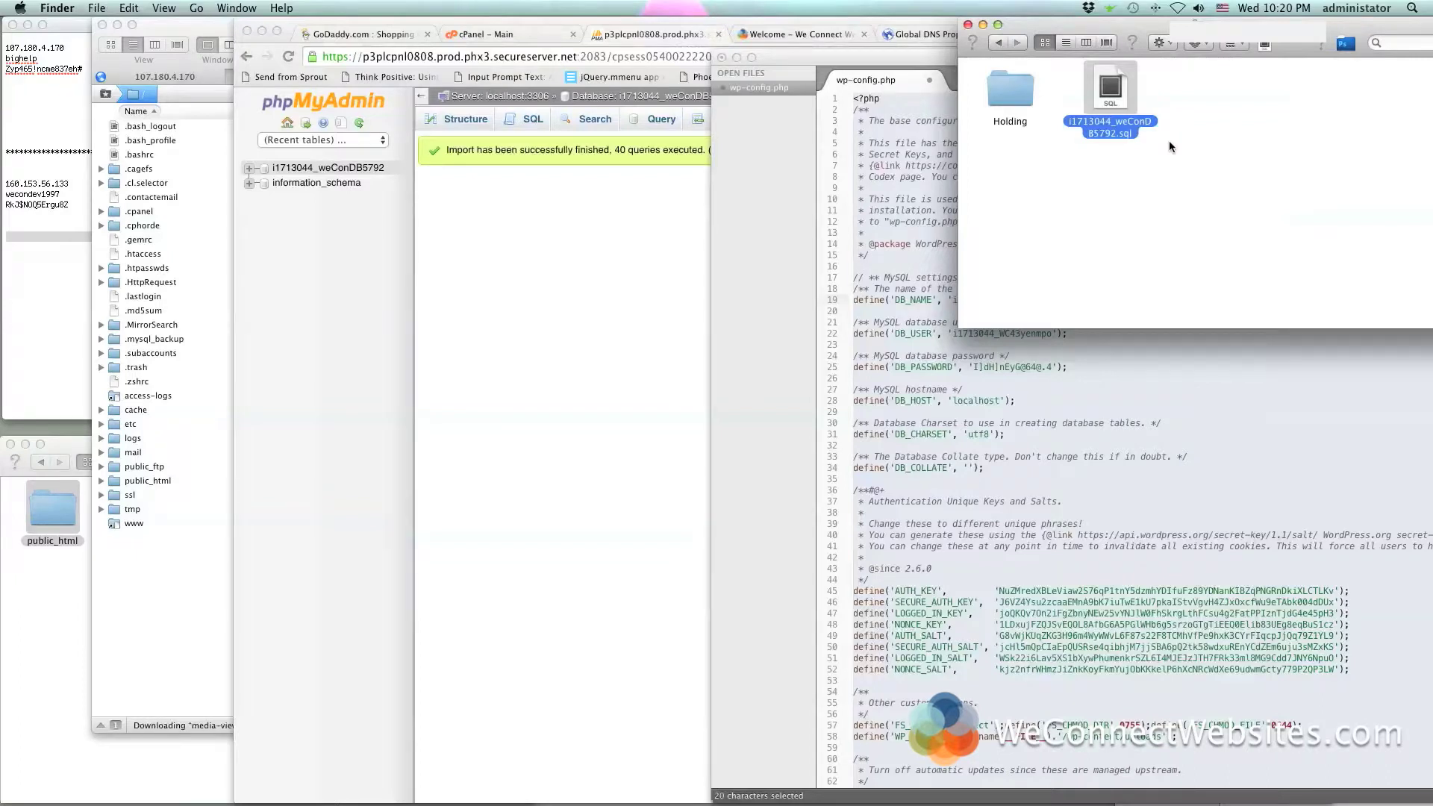
{"action": "left_click", "coordinate": [329, 169]}
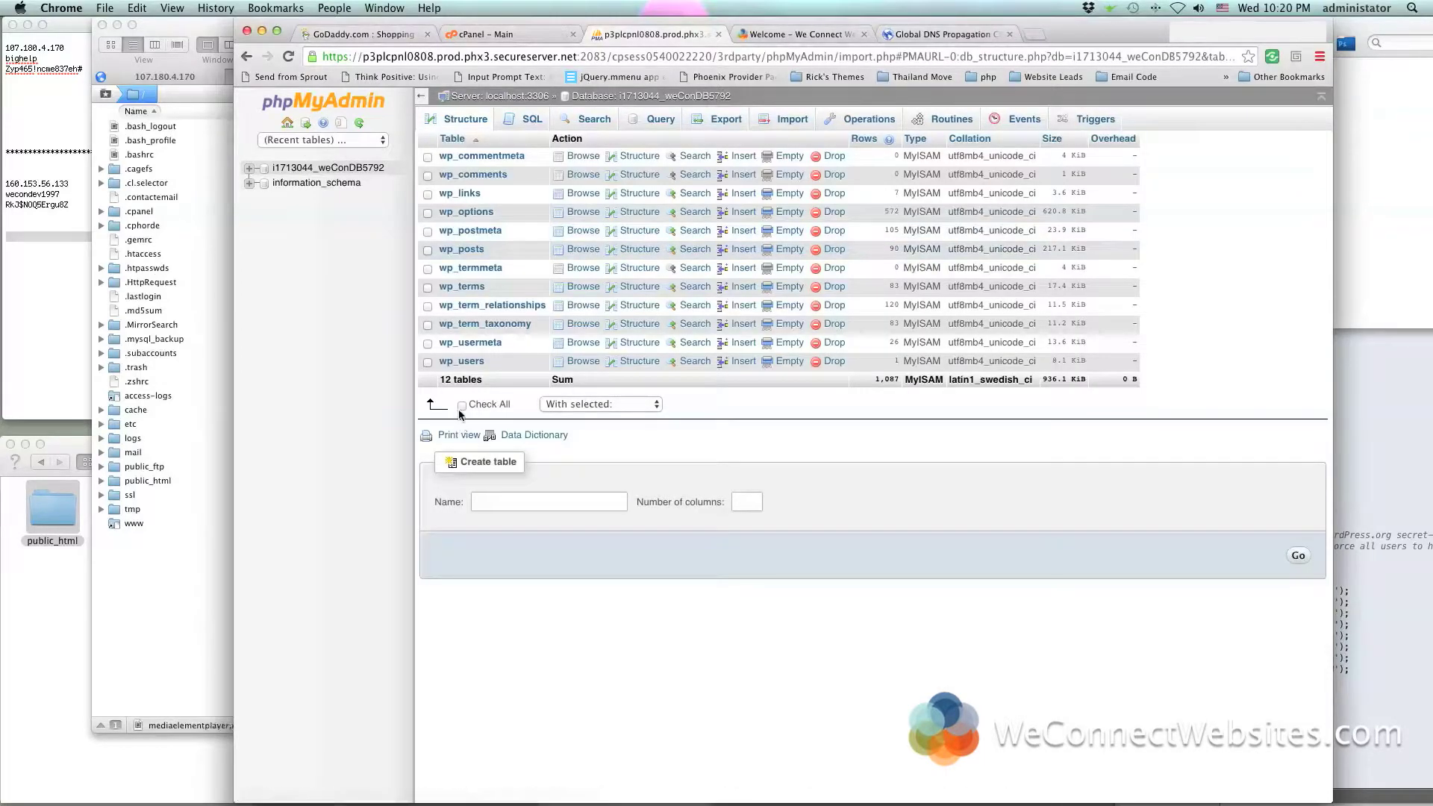
- Select all 12 wp_ tables in i1713044_weConDB5792, drop them, and reload the empty database
{"action": "left_click", "coordinate": [462, 406]}
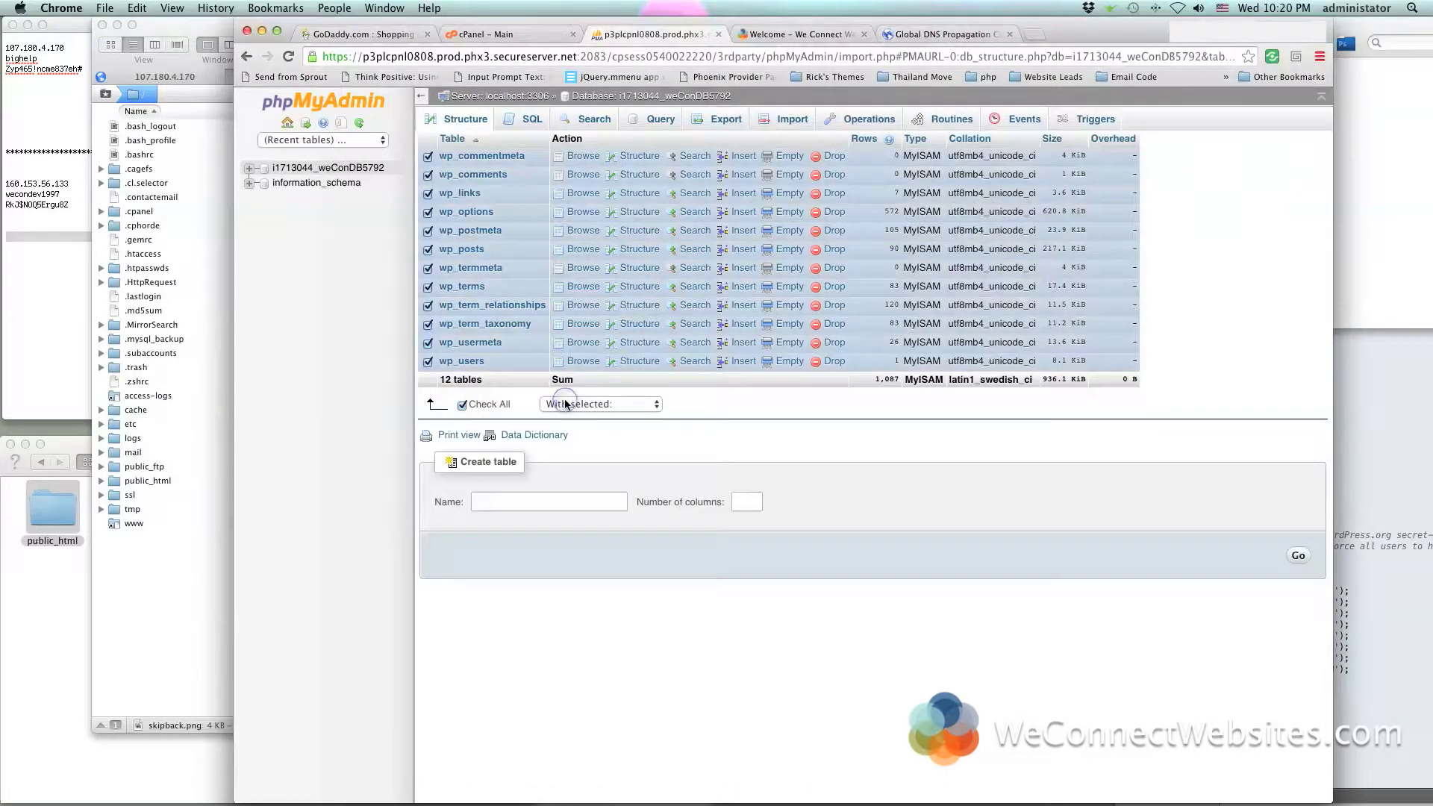
{"action": "left_click", "coordinate": [565, 404]}
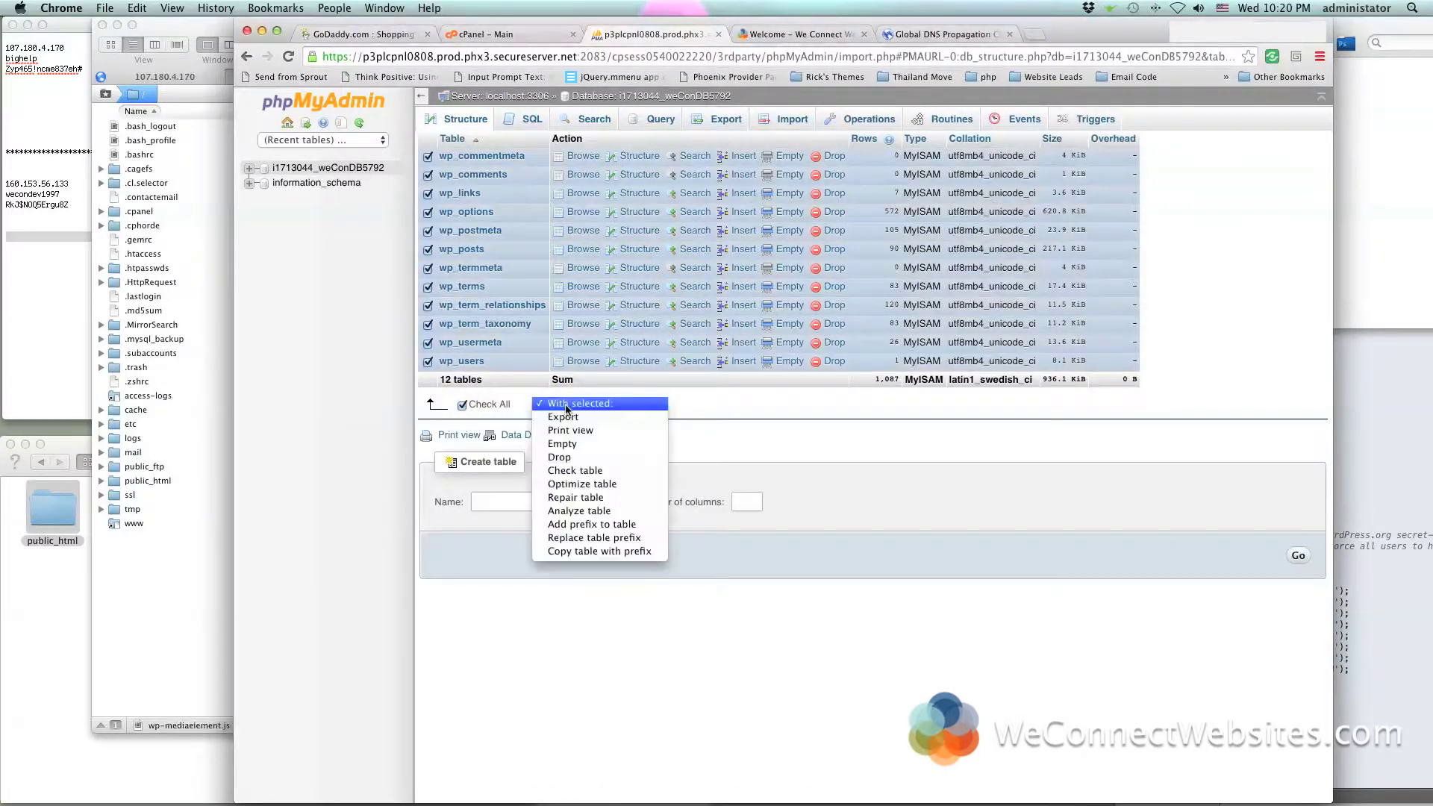
{"action": "left_click", "coordinate": [573, 457]}
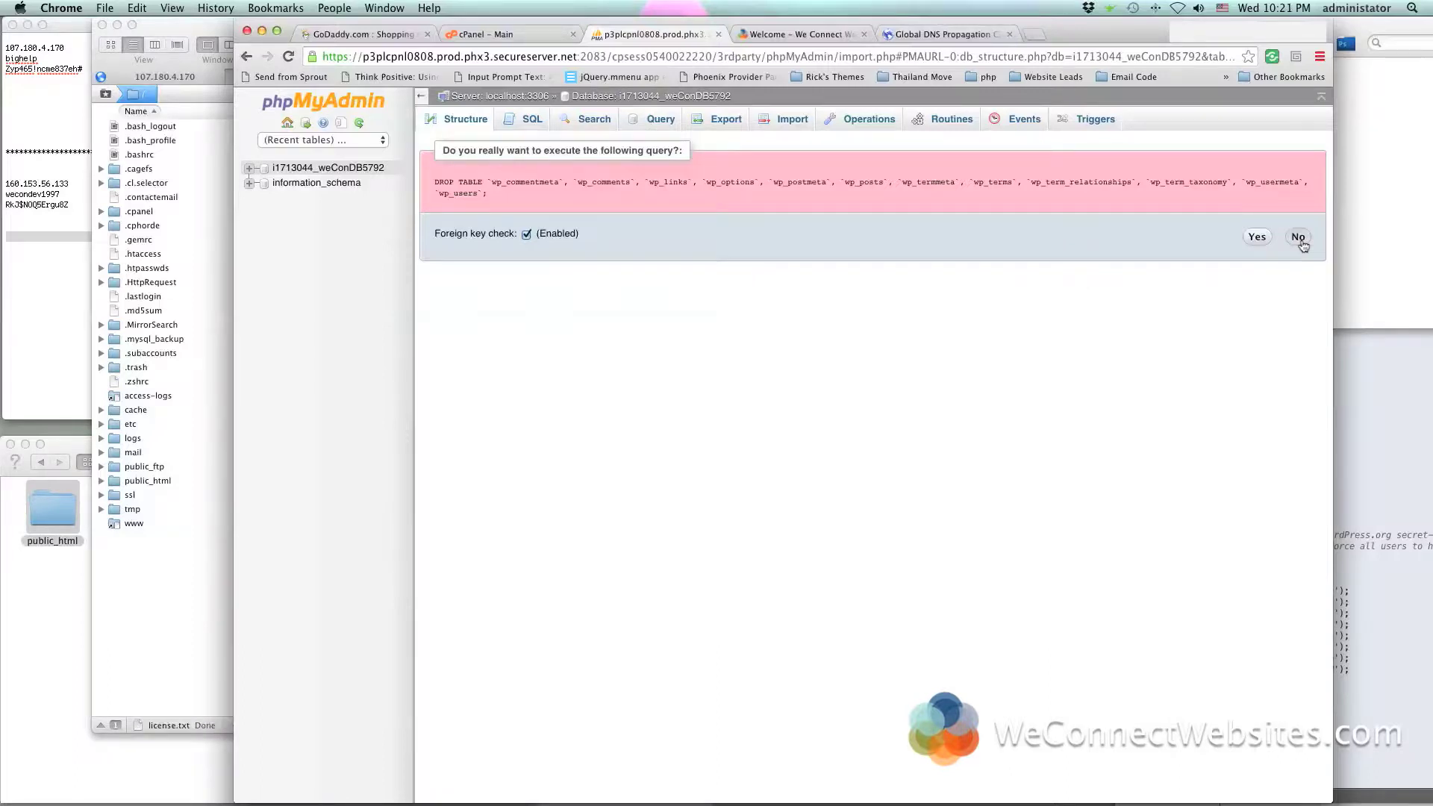
{"action": "left_click", "coordinate": [1258, 237]}
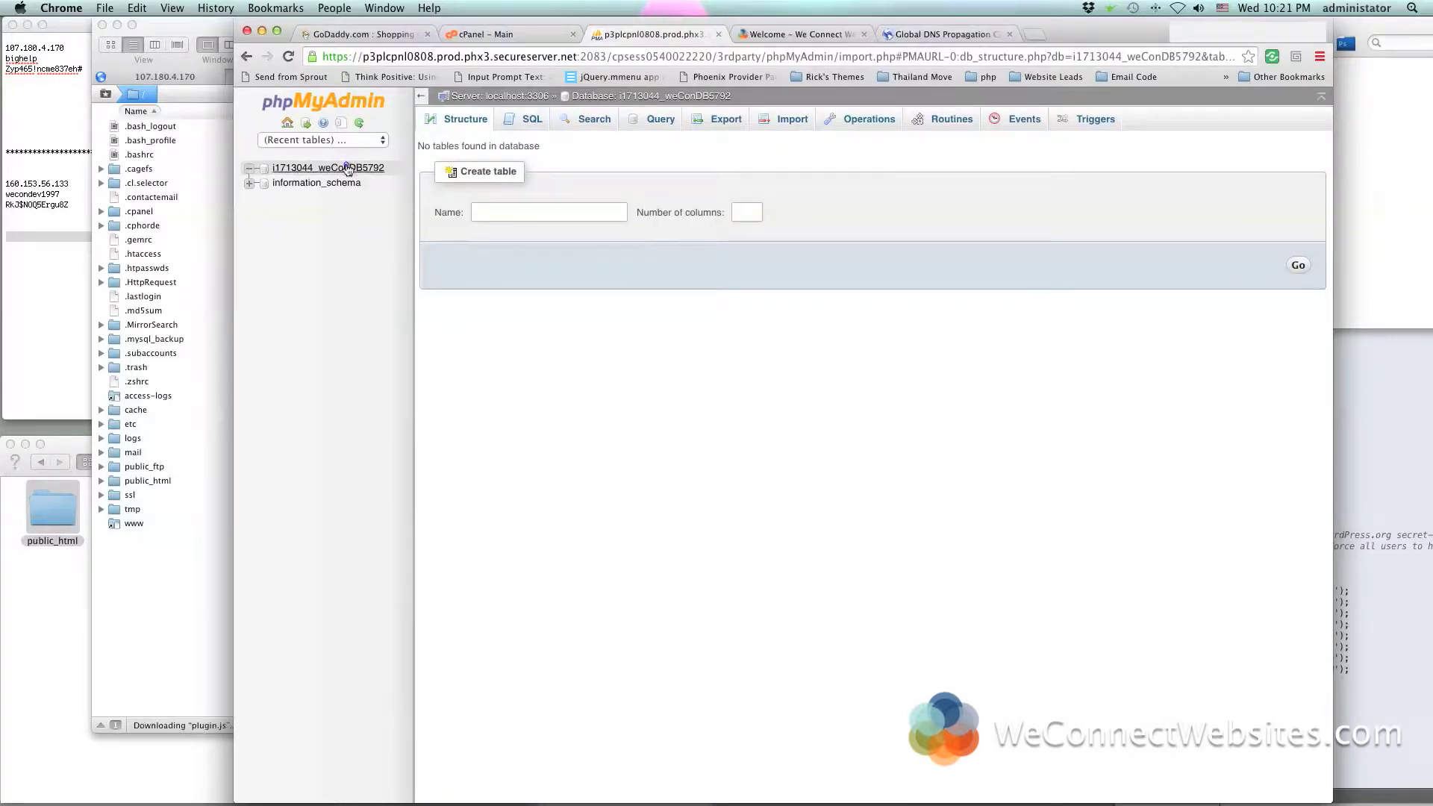
{"action": "left_click", "coordinate": [321, 167]}
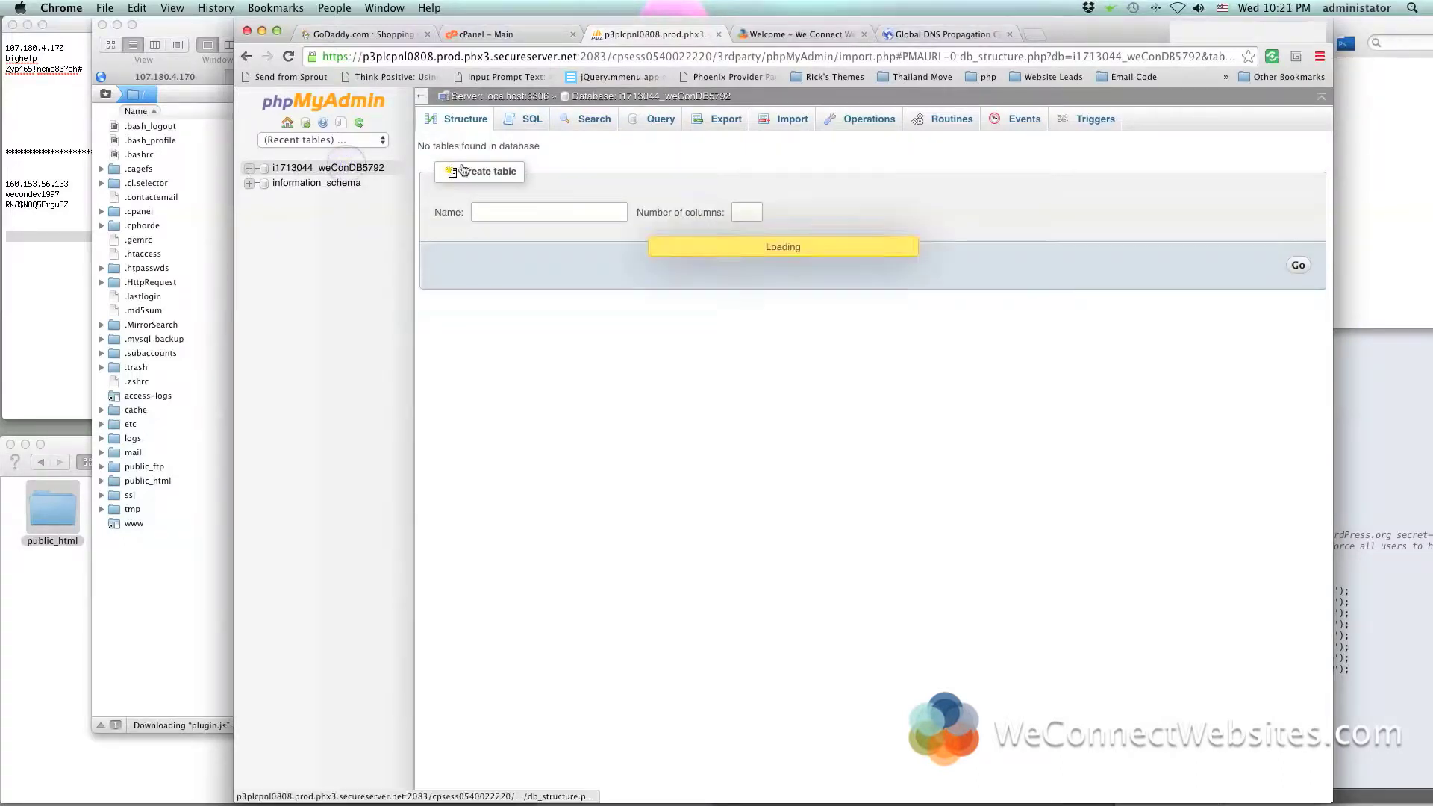
- Import i1713044_weConDB5792.sql from Finder into the emptied database
{"action": "left_click", "coordinate": [791, 121]}
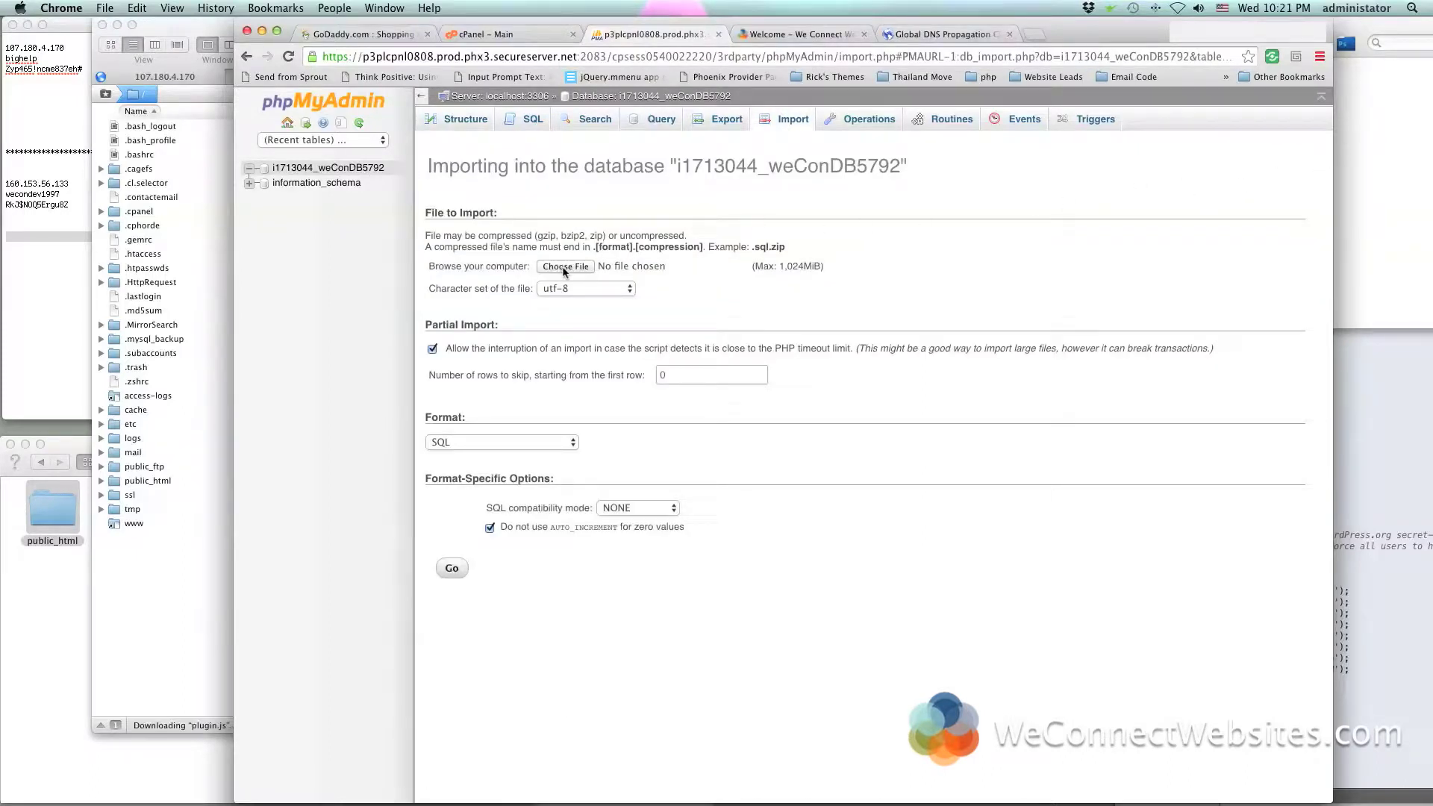
{"action": "left_click", "coordinate": [1112, 91]}
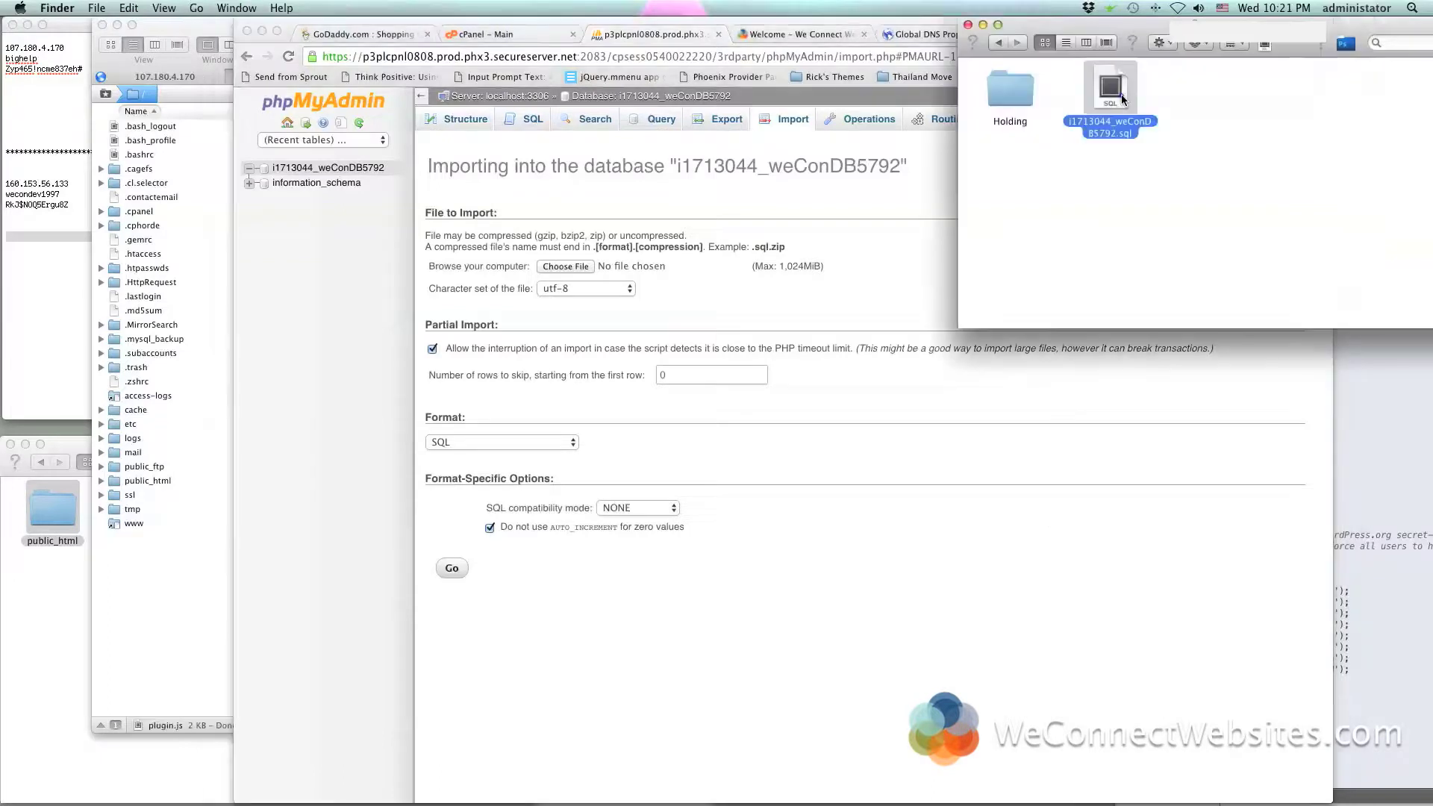
{"action": "left_click_drag", "start_coordinate": [1112, 91], "coordinate": [588, 267]}
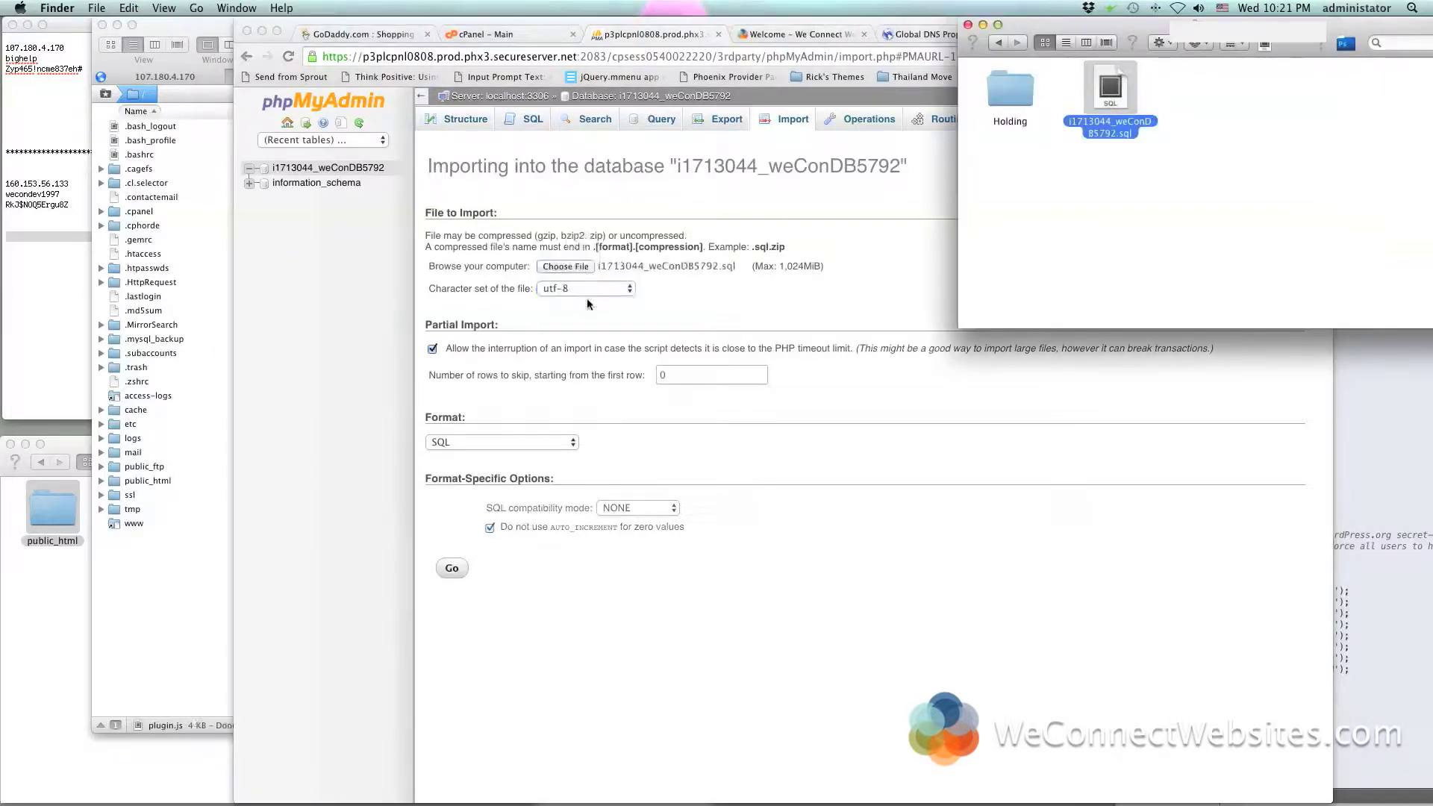
{"action": "left_click", "coordinate": [455, 570]}
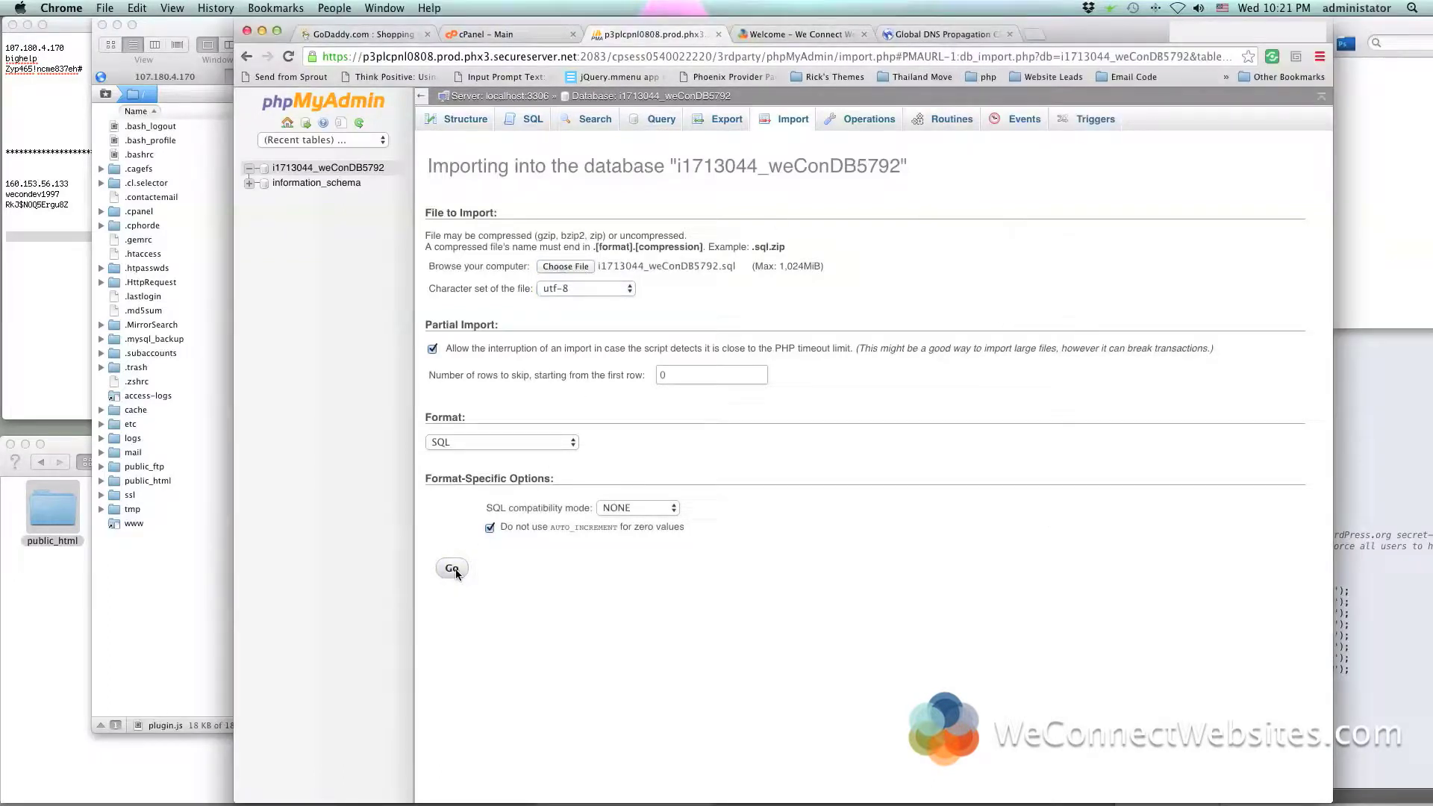
{"action": "left_click", "coordinate": [455, 570]}
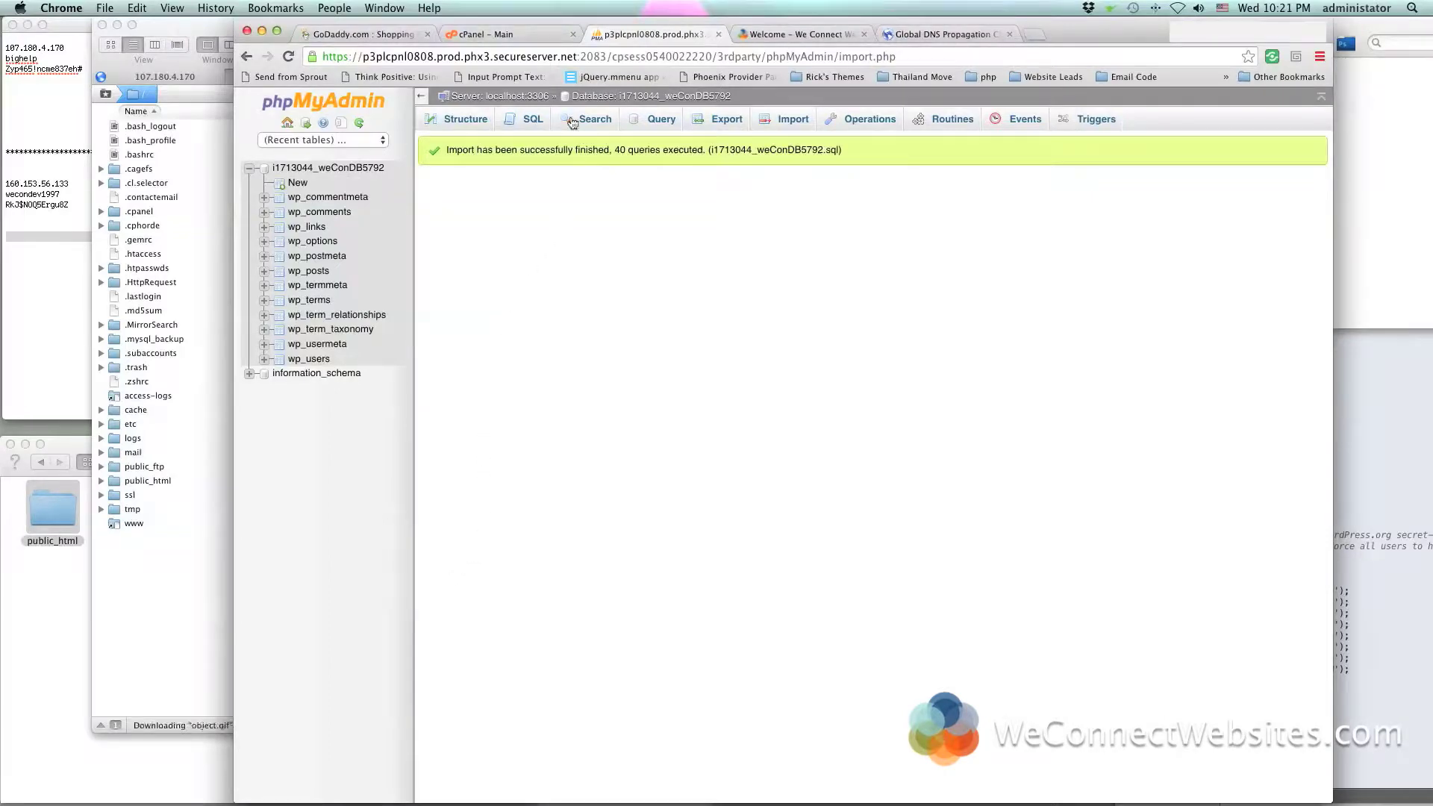
- Return to the cPanel main dashboard, scroll down to Security, and launch SSL/TLS
{"action": "left_click", "coordinate": [530, 34]}
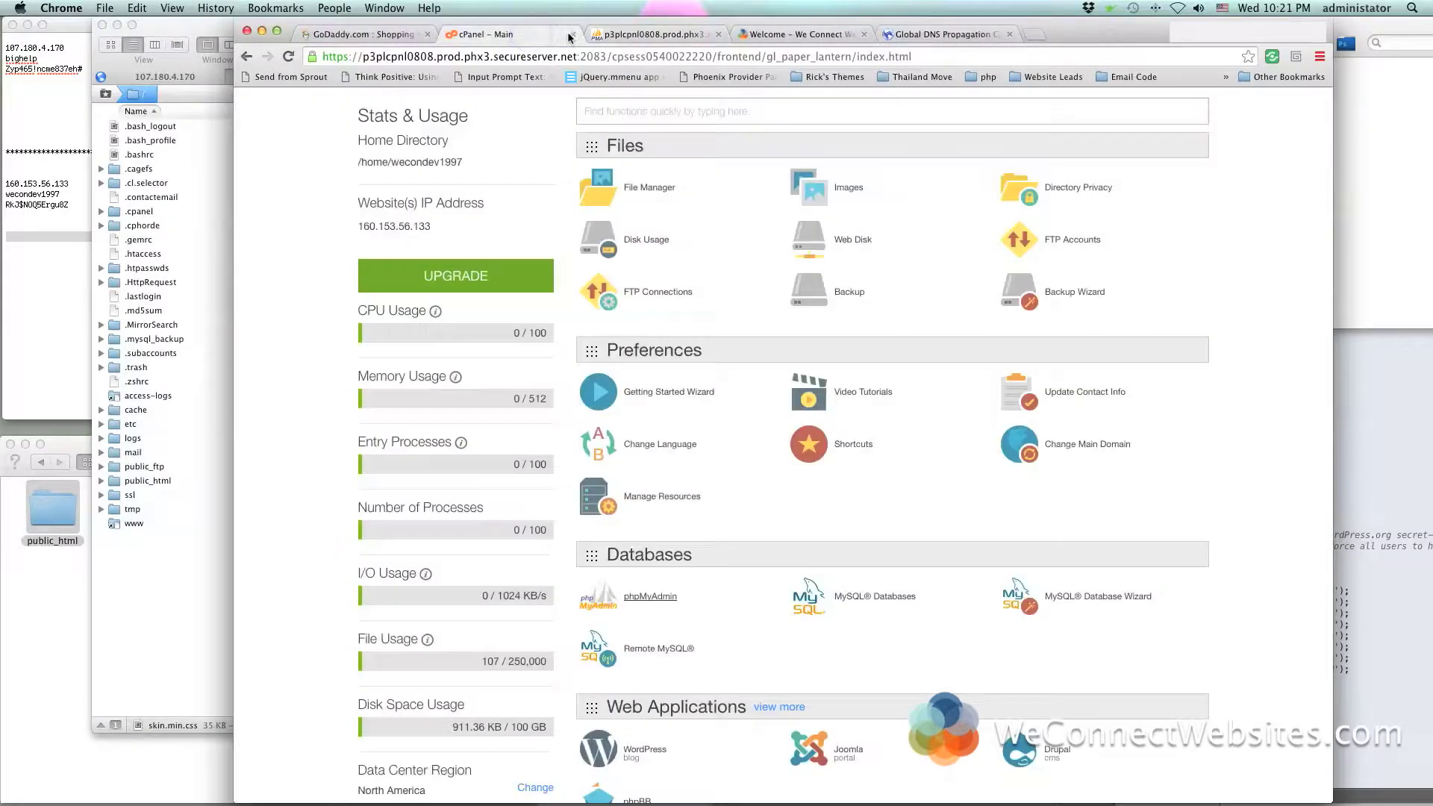
{"action": "left_click", "coordinate": [628, 37]}
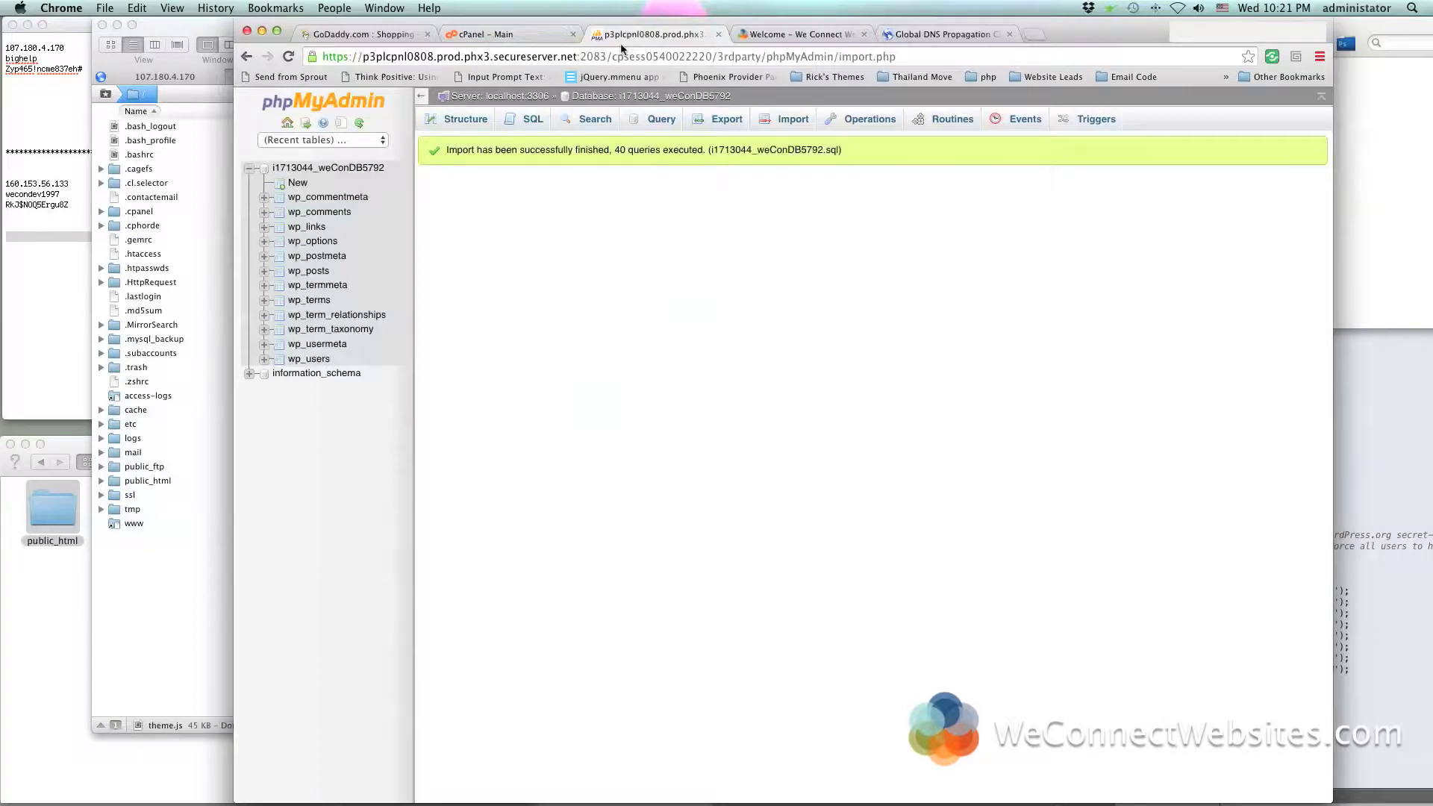
{"action": "left_click", "coordinate": [608, 182]}
{"action": "left_click", "coordinate": [527, 35]}
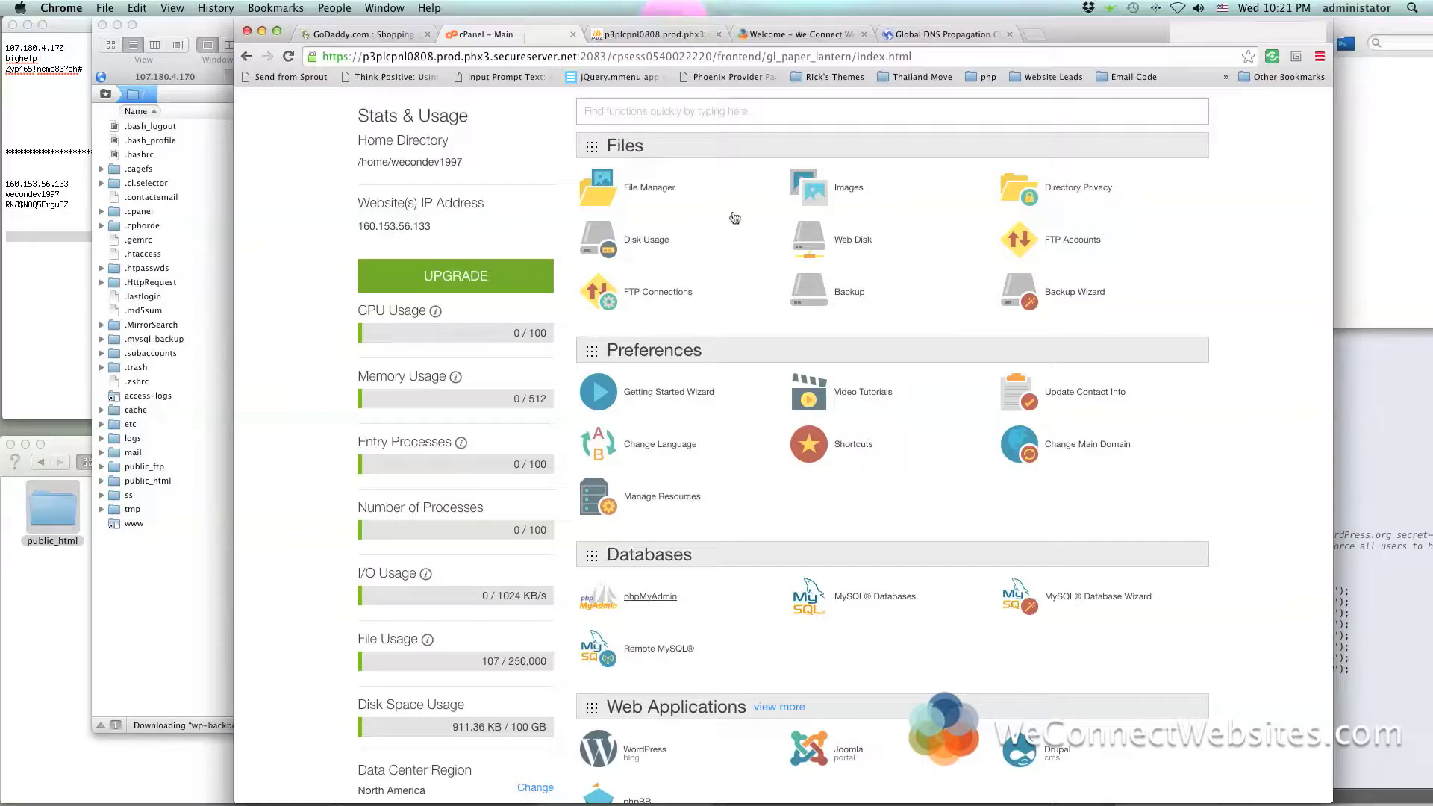
{"action": "scroll", "coordinate": [1189, 453], "scroll_direction": "down", "scroll_amount": 10}
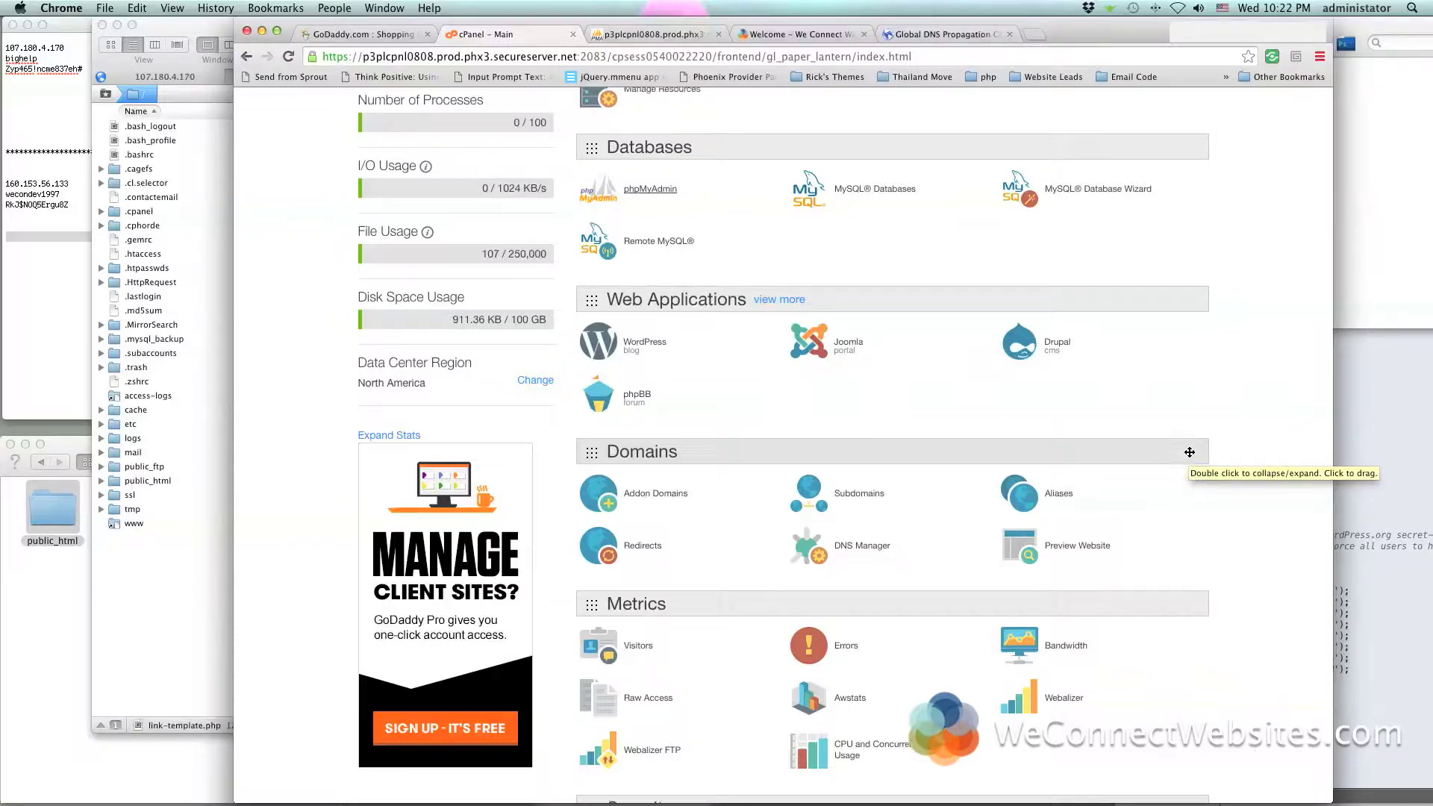
{"action": "scroll", "coordinate": [1189, 453], "scroll_direction": "down", "scroll_amount": 5}
{"action": "scroll", "coordinate": [1189, 452], "scroll_direction": "down", "scroll_amount": 4}
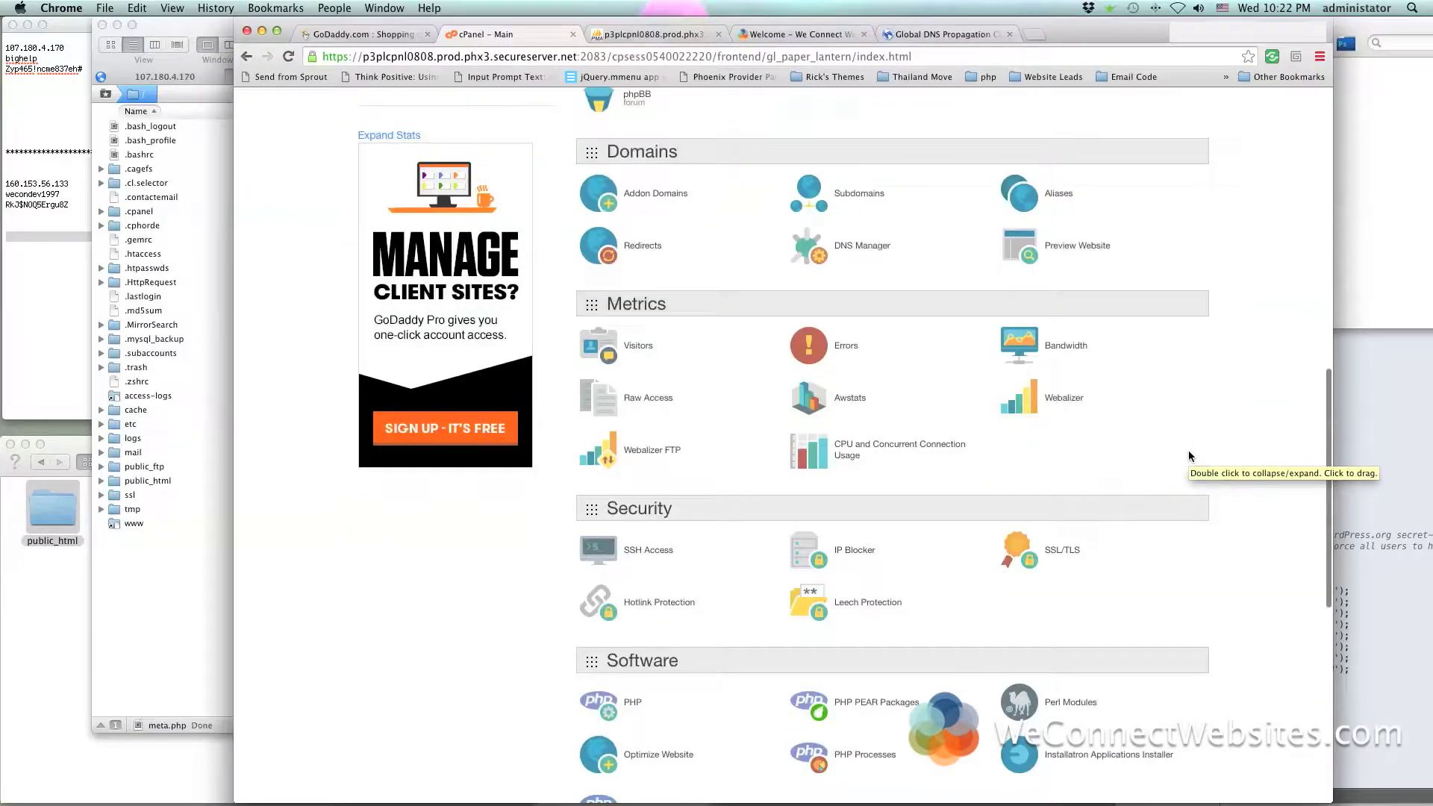
{"action": "left_click", "coordinate": [117, 651]}
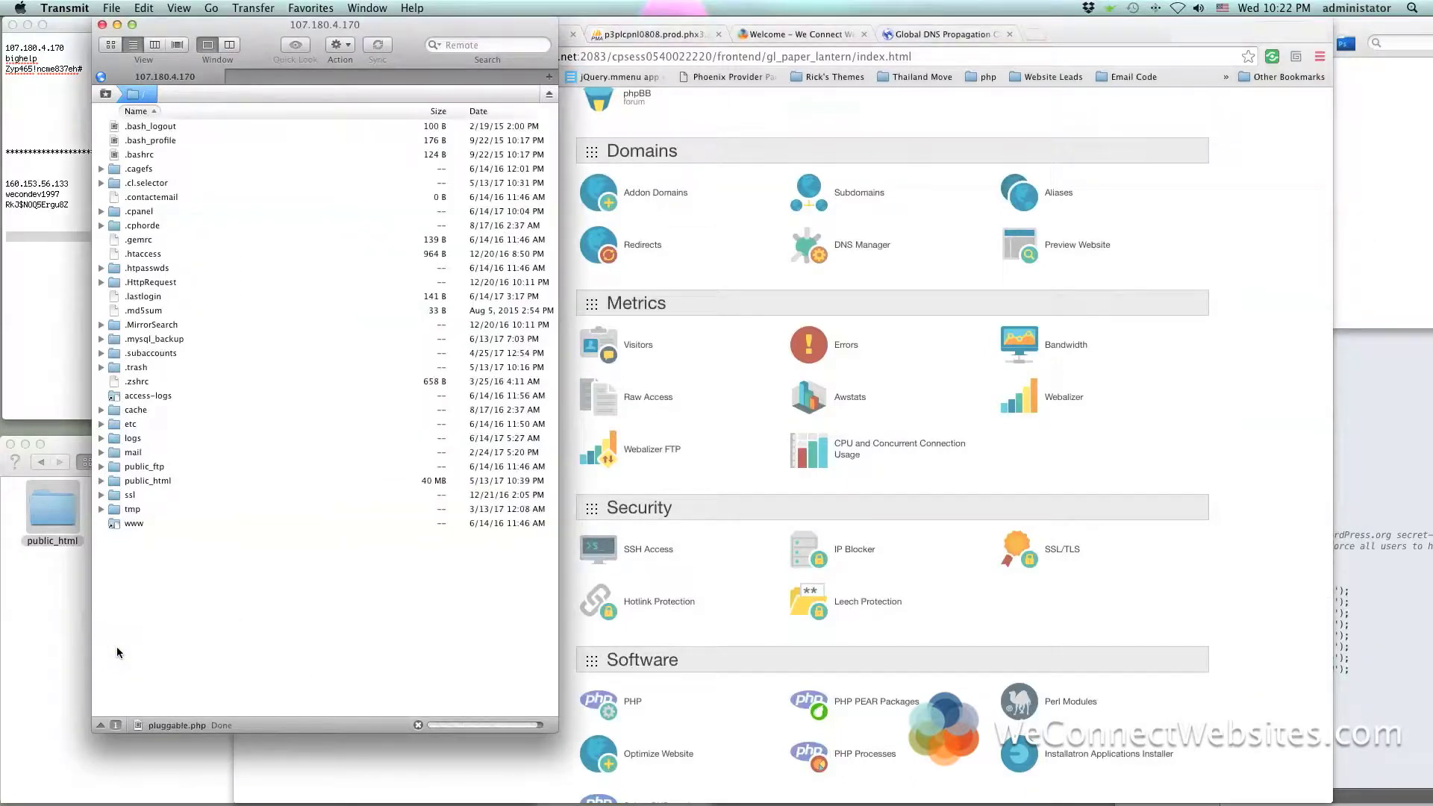
{"action": "left_click", "coordinate": [1239, 382]}
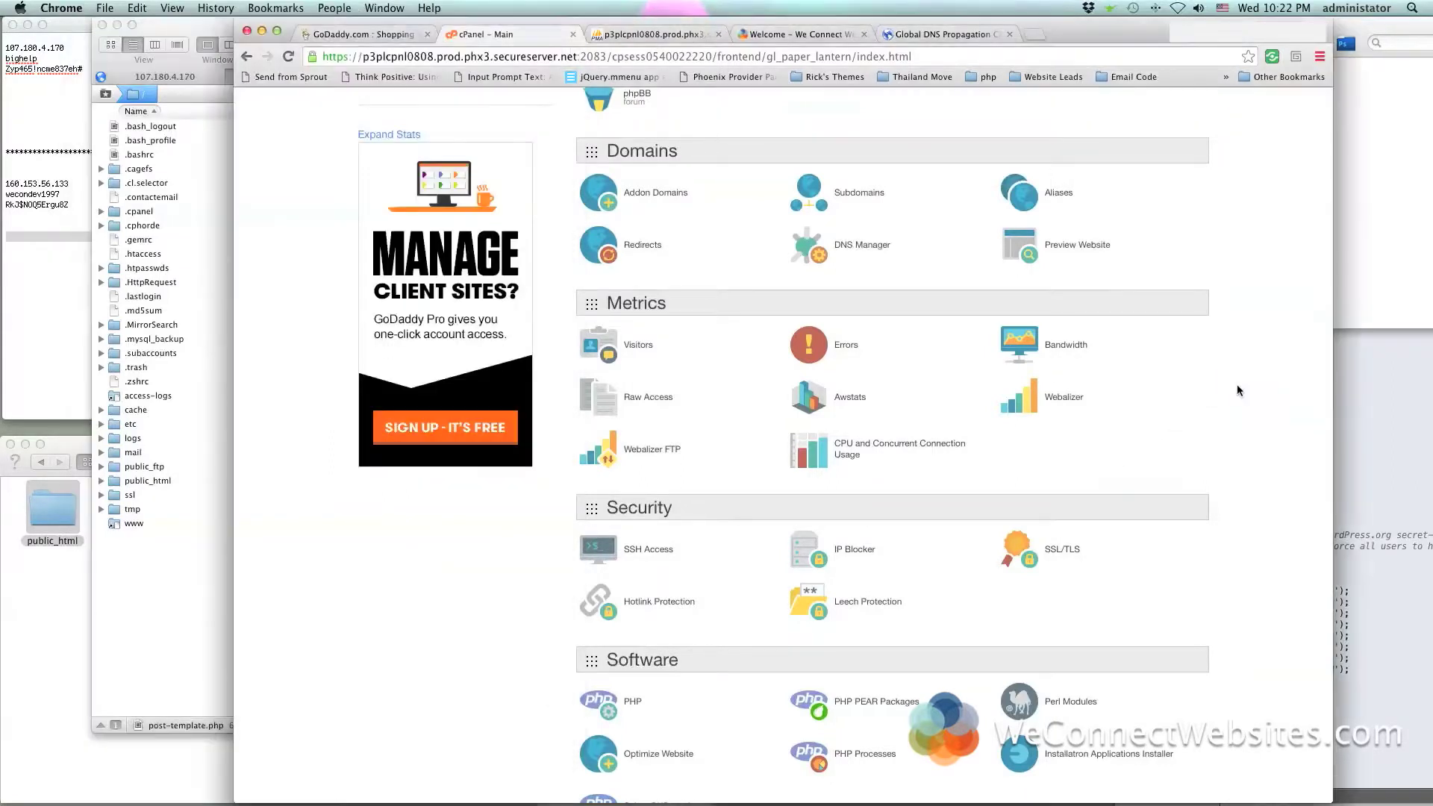
{"action": "left_click", "coordinate": [1064, 553]}
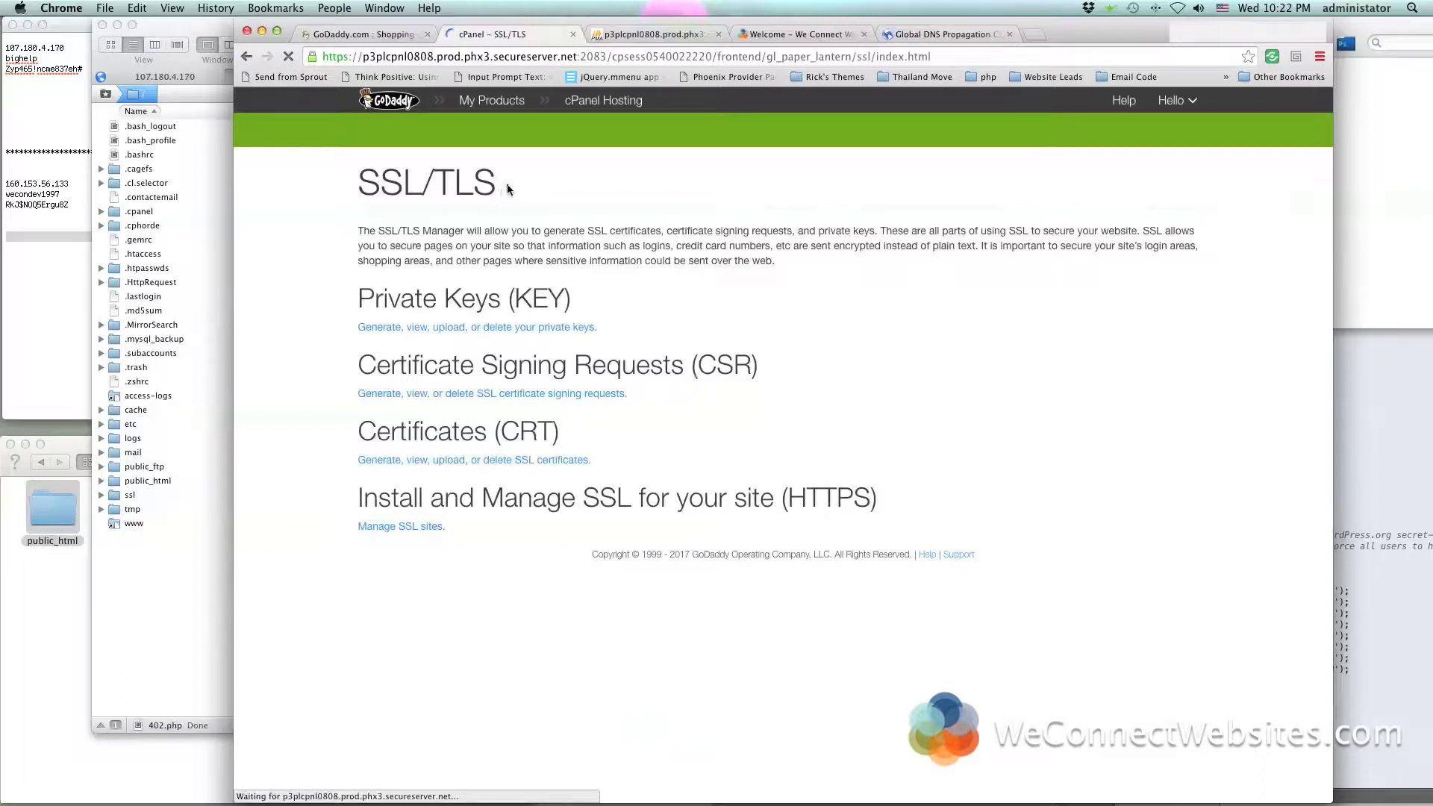
- Open cPanel's Private Keys management page
{"action": "left_click_drag", "start_coordinate": [473, 183], "coordinate": [526, 183]}
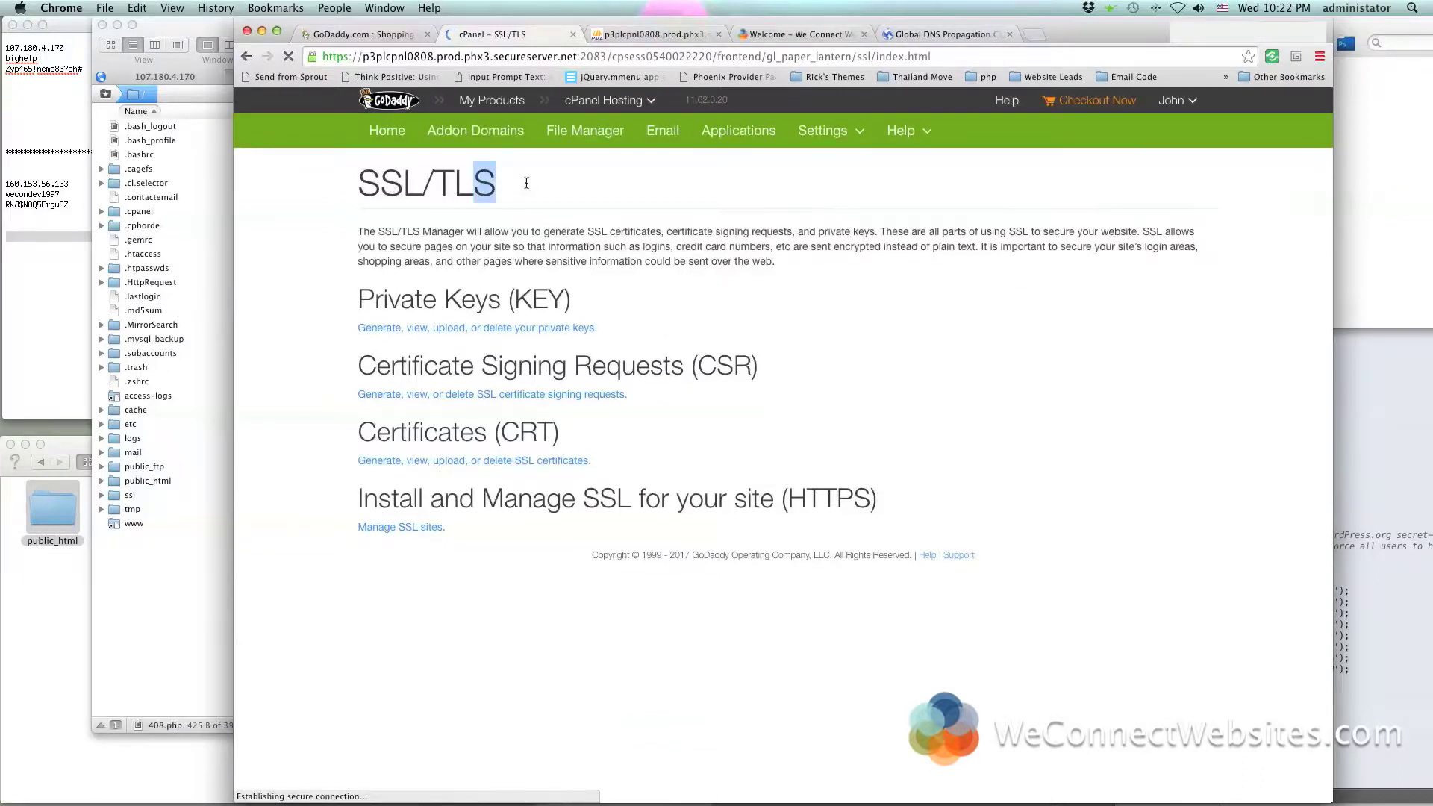
{"action": "left_click", "coordinate": [458, 334]}
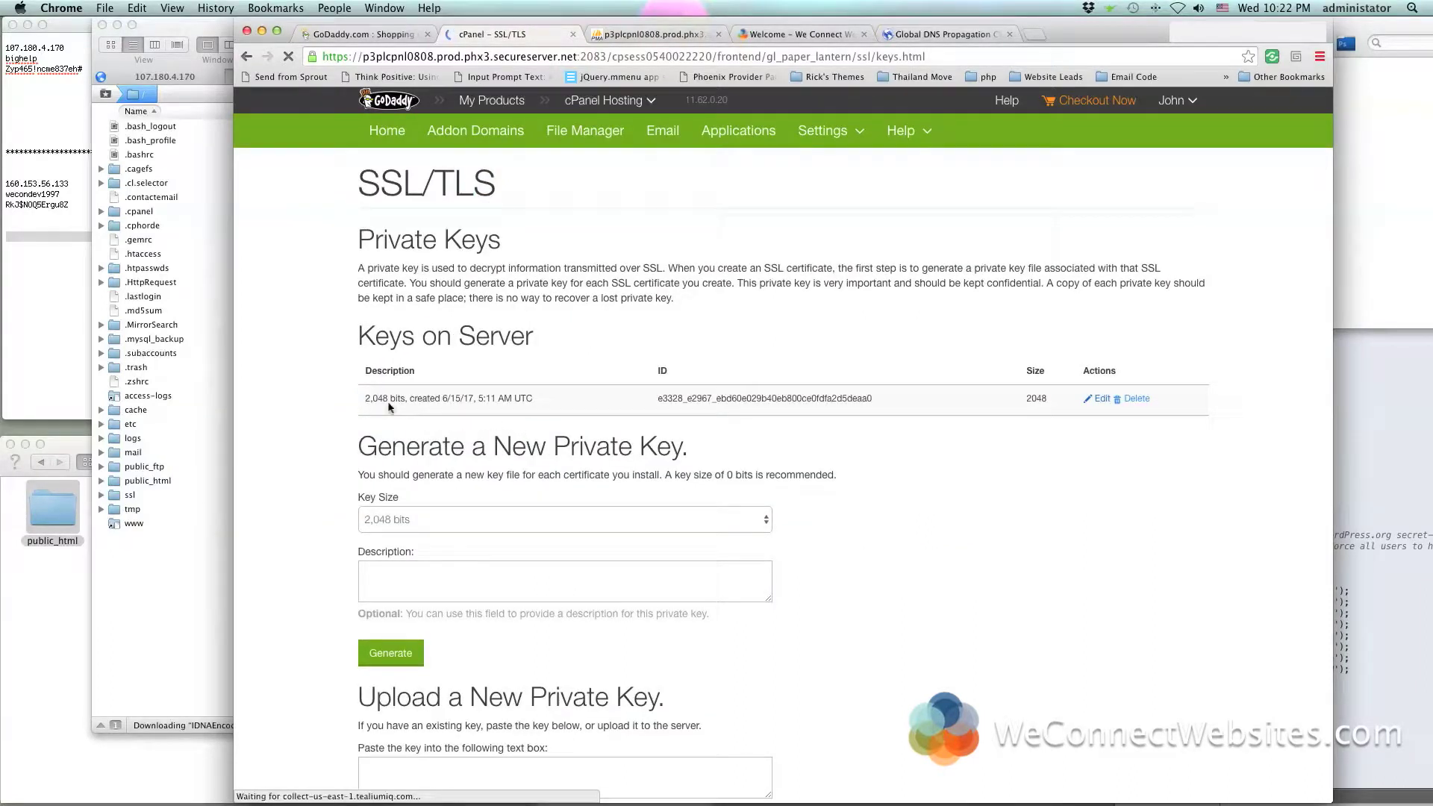
{"action": "left_click_drag", "start_coordinate": [369, 398], "coordinate": [845, 416]}
{"action": "left_click", "coordinate": [861, 432]}
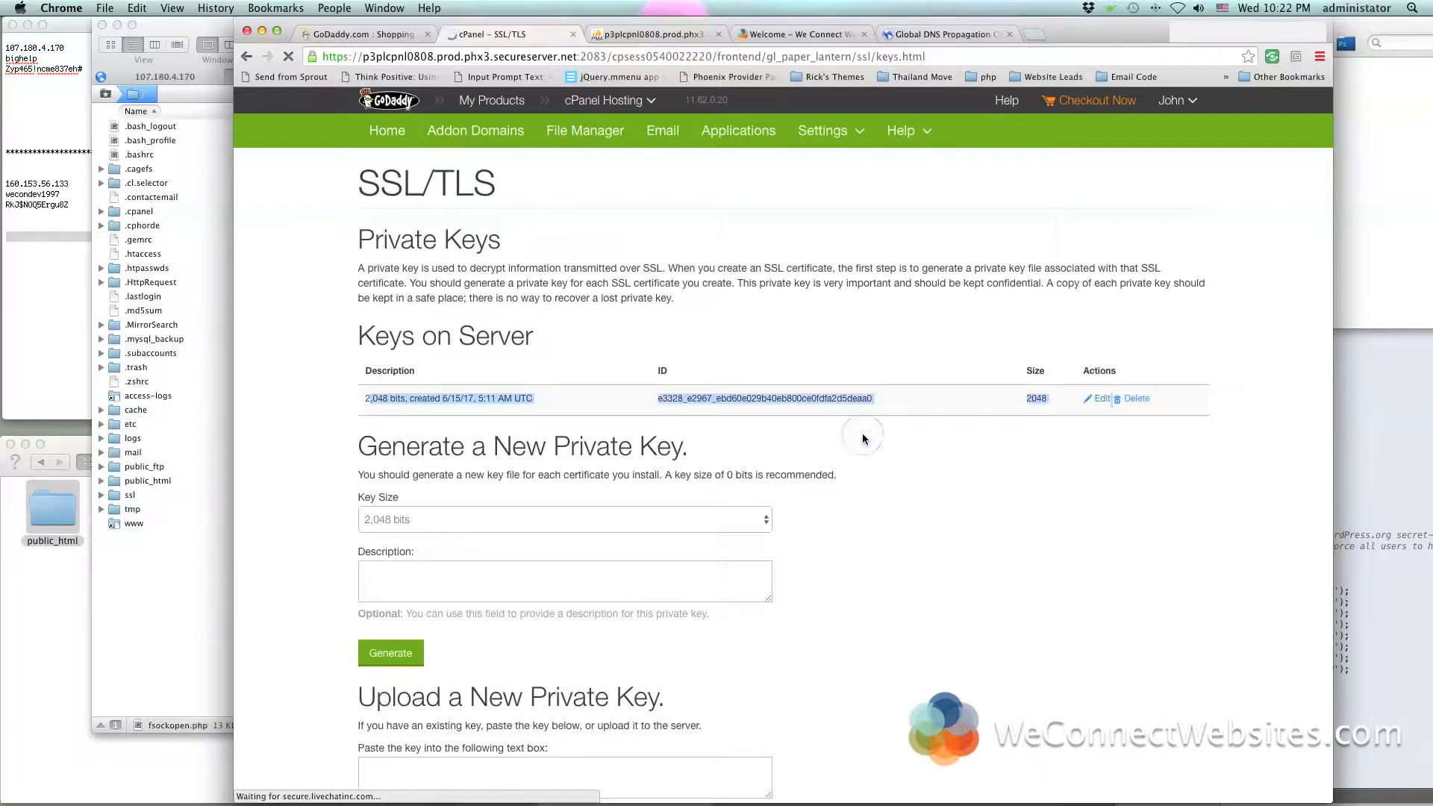
{"action": "left_click", "coordinate": [832, 435]}
{"action": "left_click", "coordinate": [742, 356]}
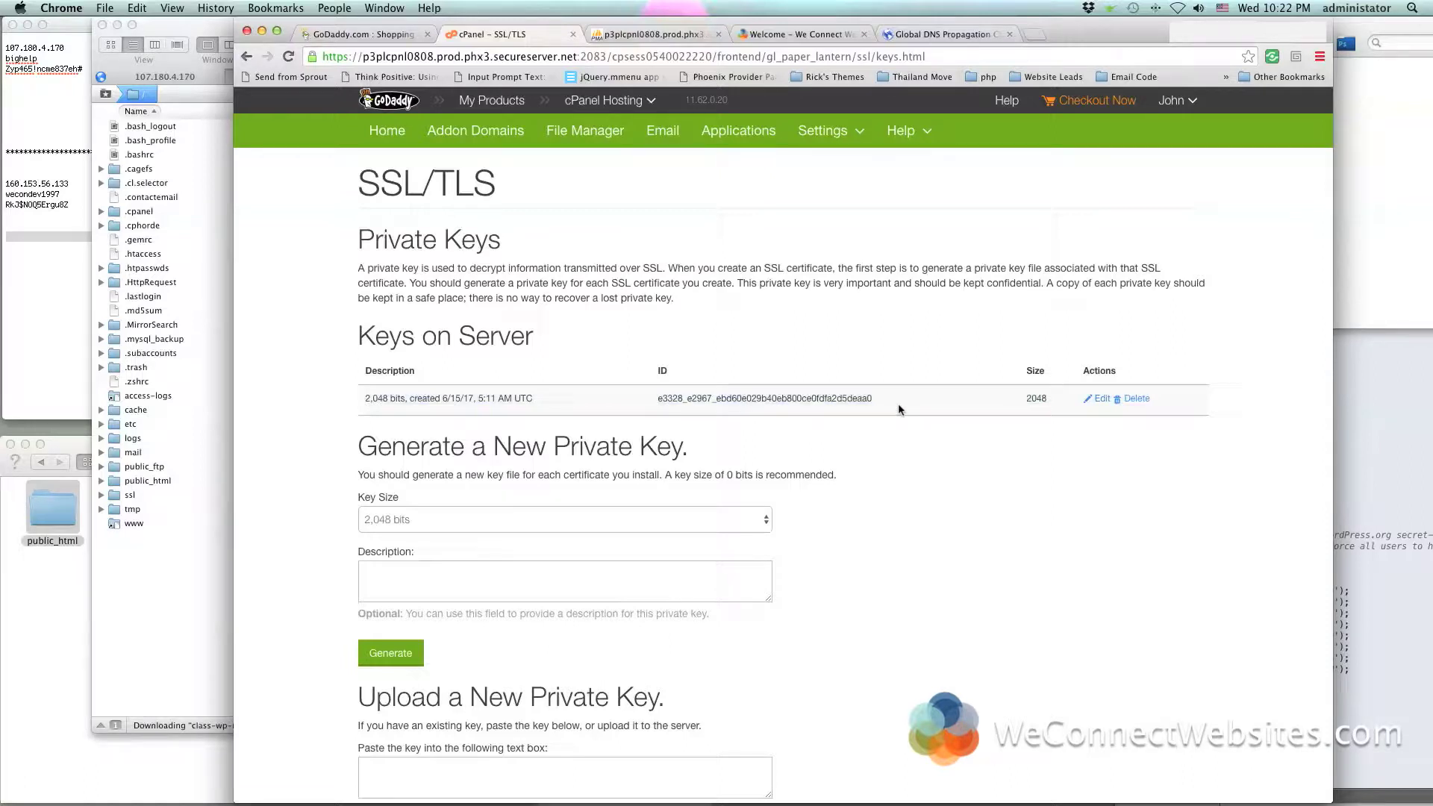
- Enter 'WeConnectWebsites Encryption' as the new private key's description and select it
{"action": "left_click", "coordinate": [455, 585]}
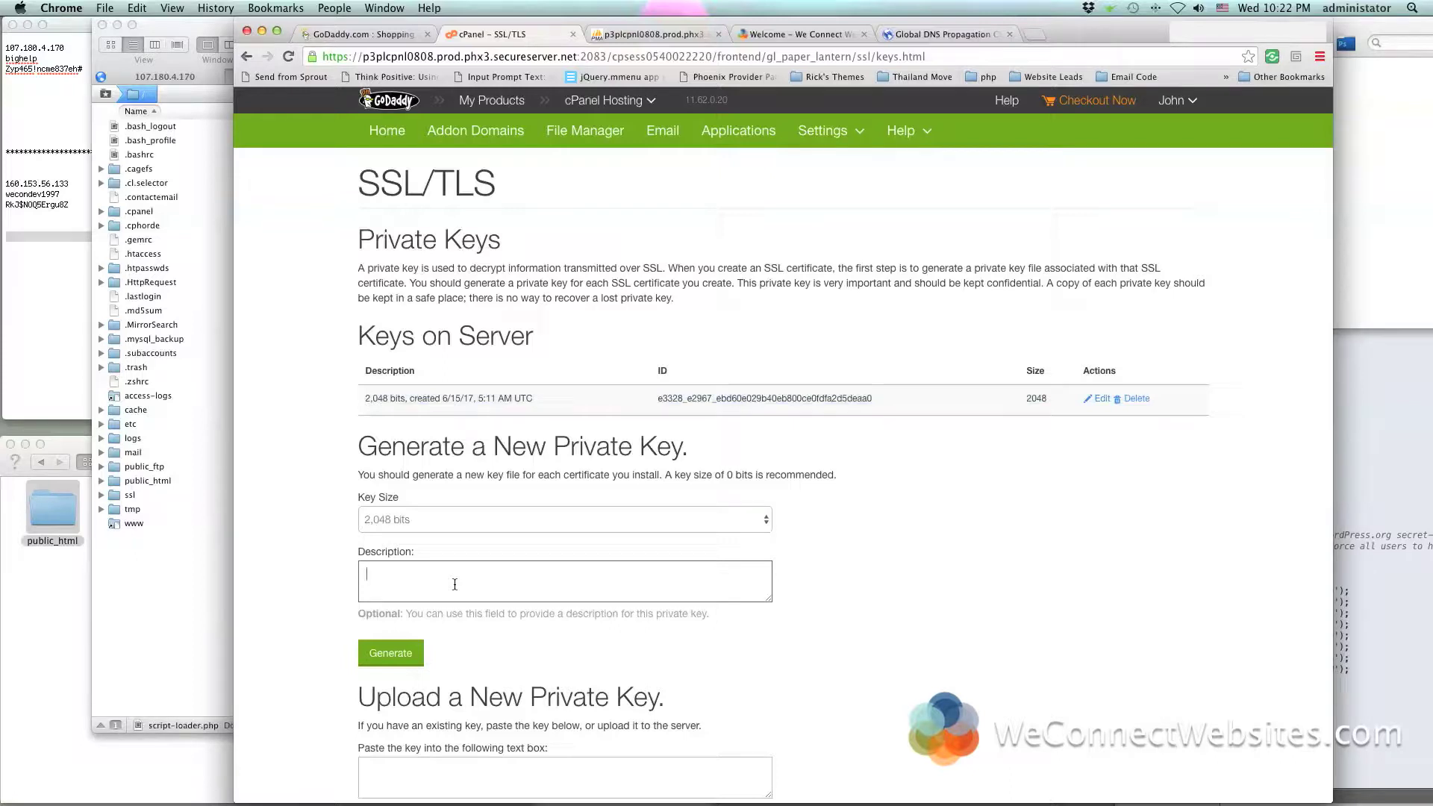
{"action": "type", "text": "WeConnectWebsites"}
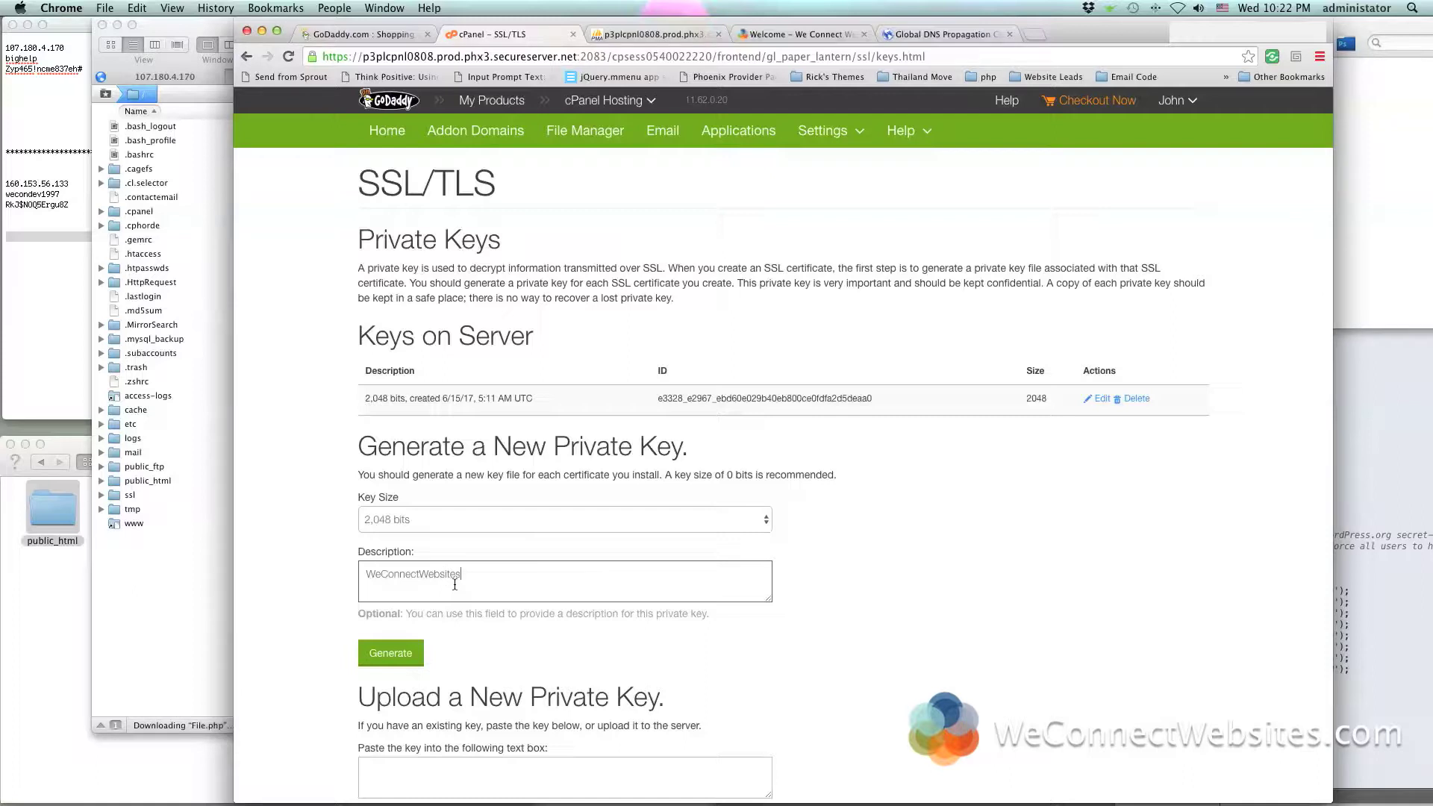
{"action": "type", "text": " E"}
{"action": "type", "text": "ncyl"}
{"action": "key", "text": "BackSpace"}
{"action": "key", "text": "BackSpace"}
{"action": "type", "text": "ryption"}
{"action": "triple_click", "coordinate": [455, 585]}
{"action": "key", "text": "super+c"}
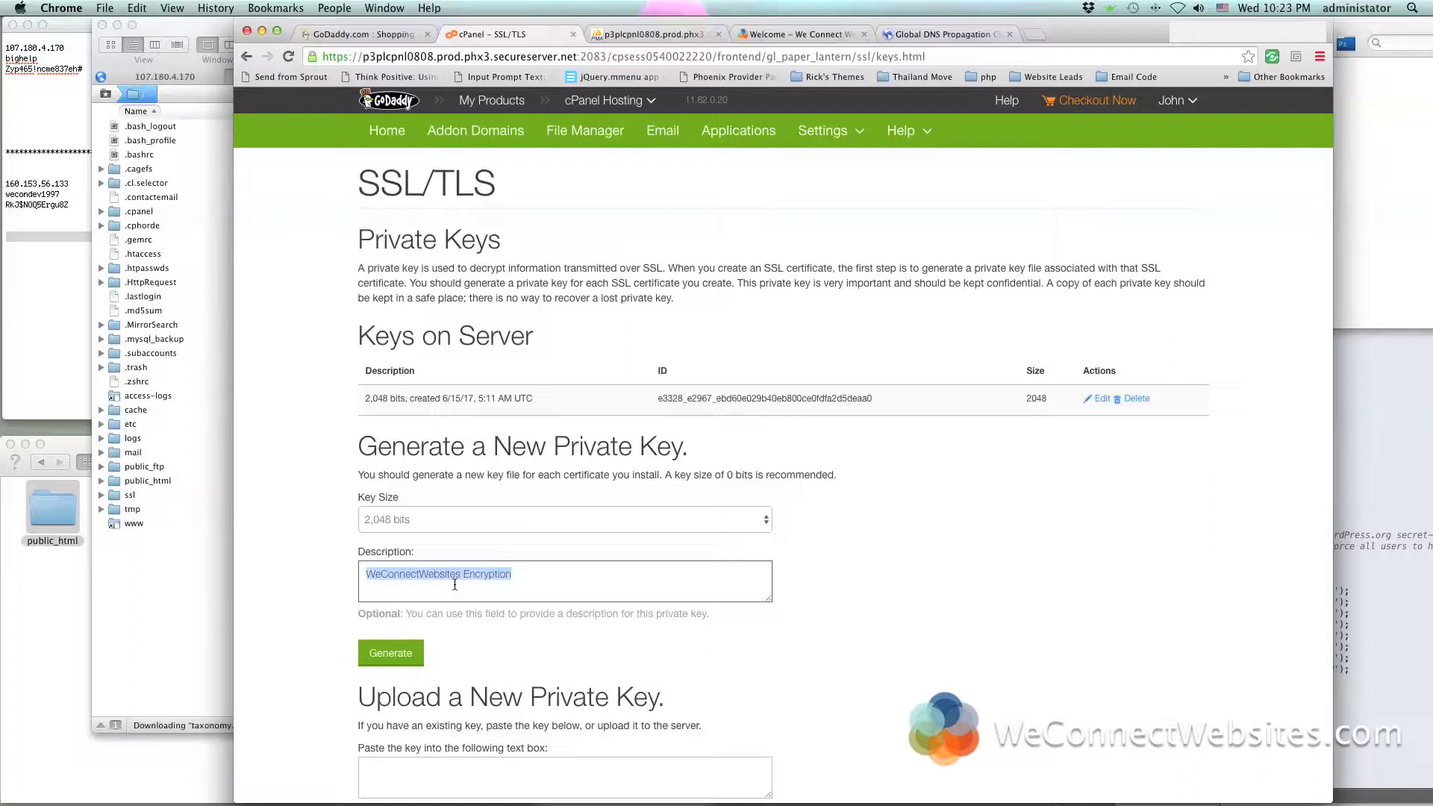
{"action": "left_click", "coordinate": [65, 299]}
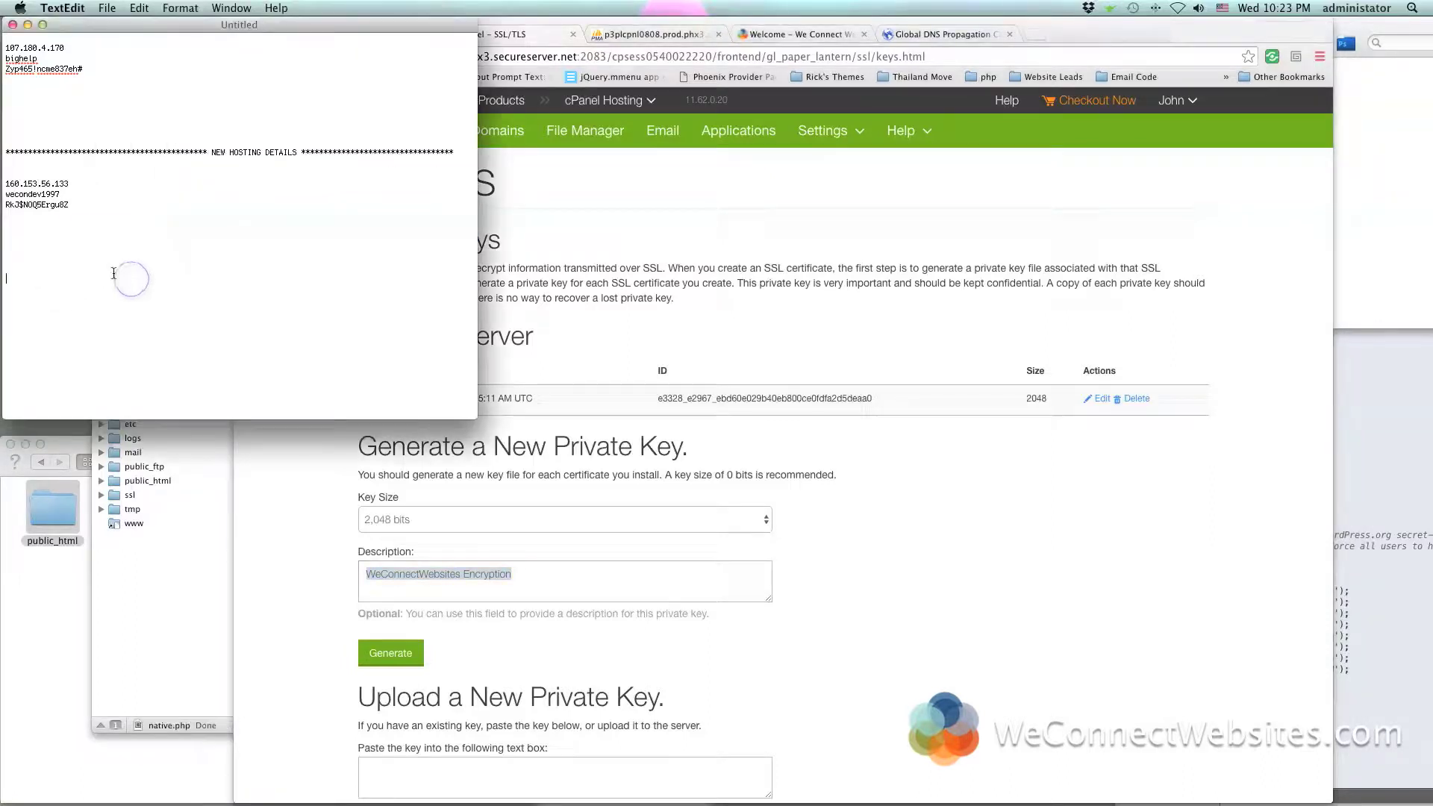
- Paste the key description into the notes above a new SSL STUFF divider line
{"action": "key", "text": "super+v"}
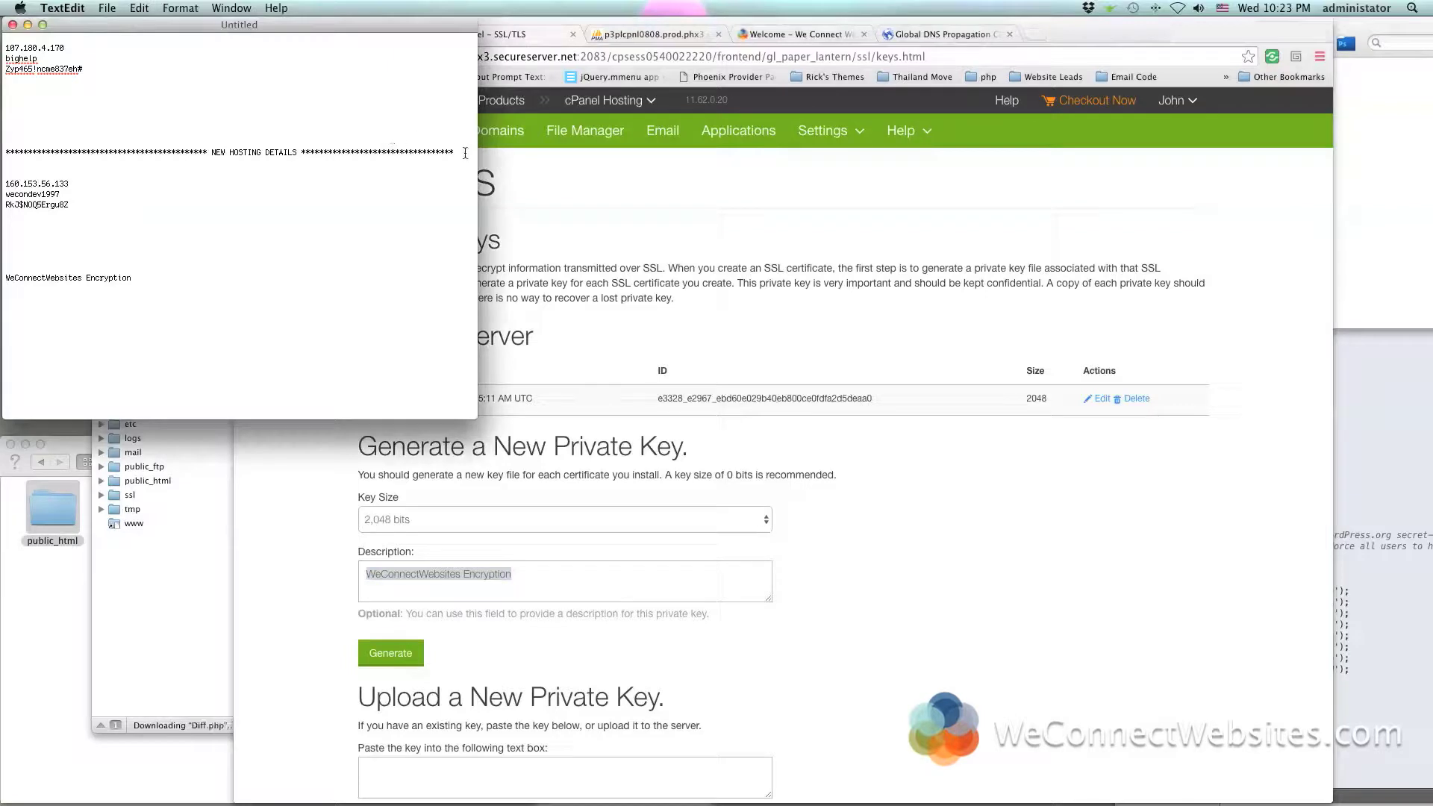
{"action": "left_click_drag", "start_coordinate": [466, 153], "coordinate": [8, 146]}
{"action": "key", "text": "super+c"}
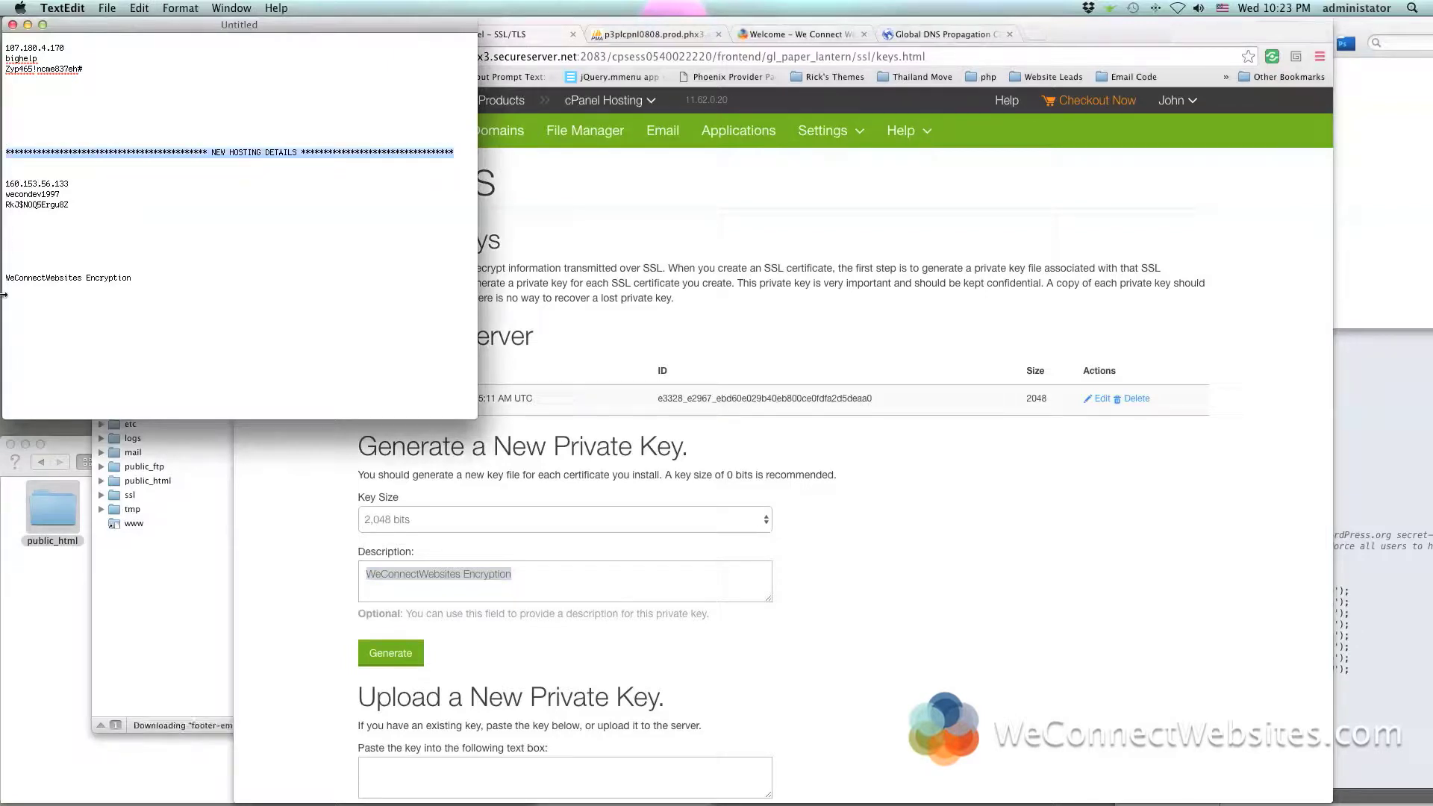
{"action": "left_click", "coordinate": [24, 256]}
{"action": "key", "text": "super+v"}
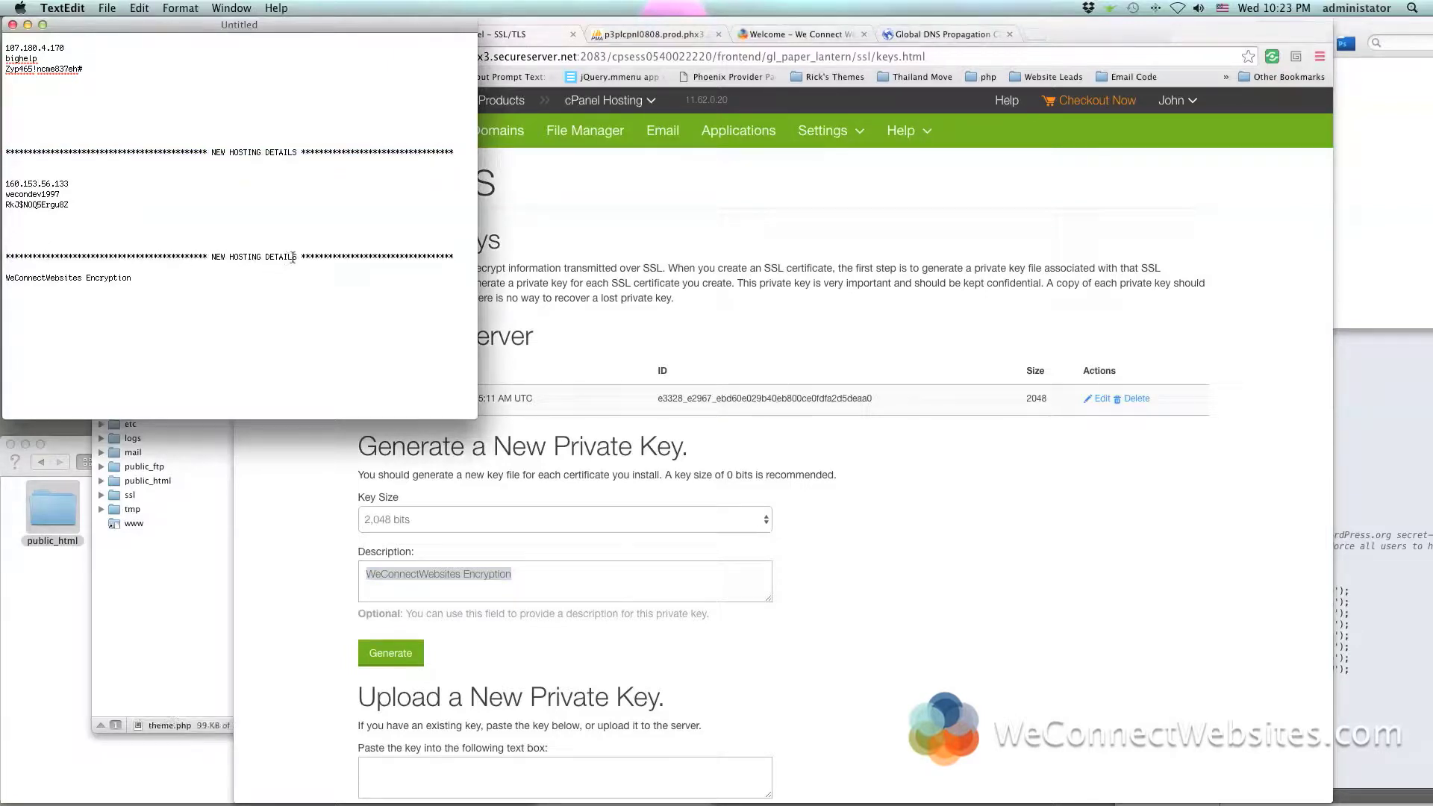
{"action": "left_click_drag", "start_coordinate": [297, 257], "coordinate": [212, 255]}
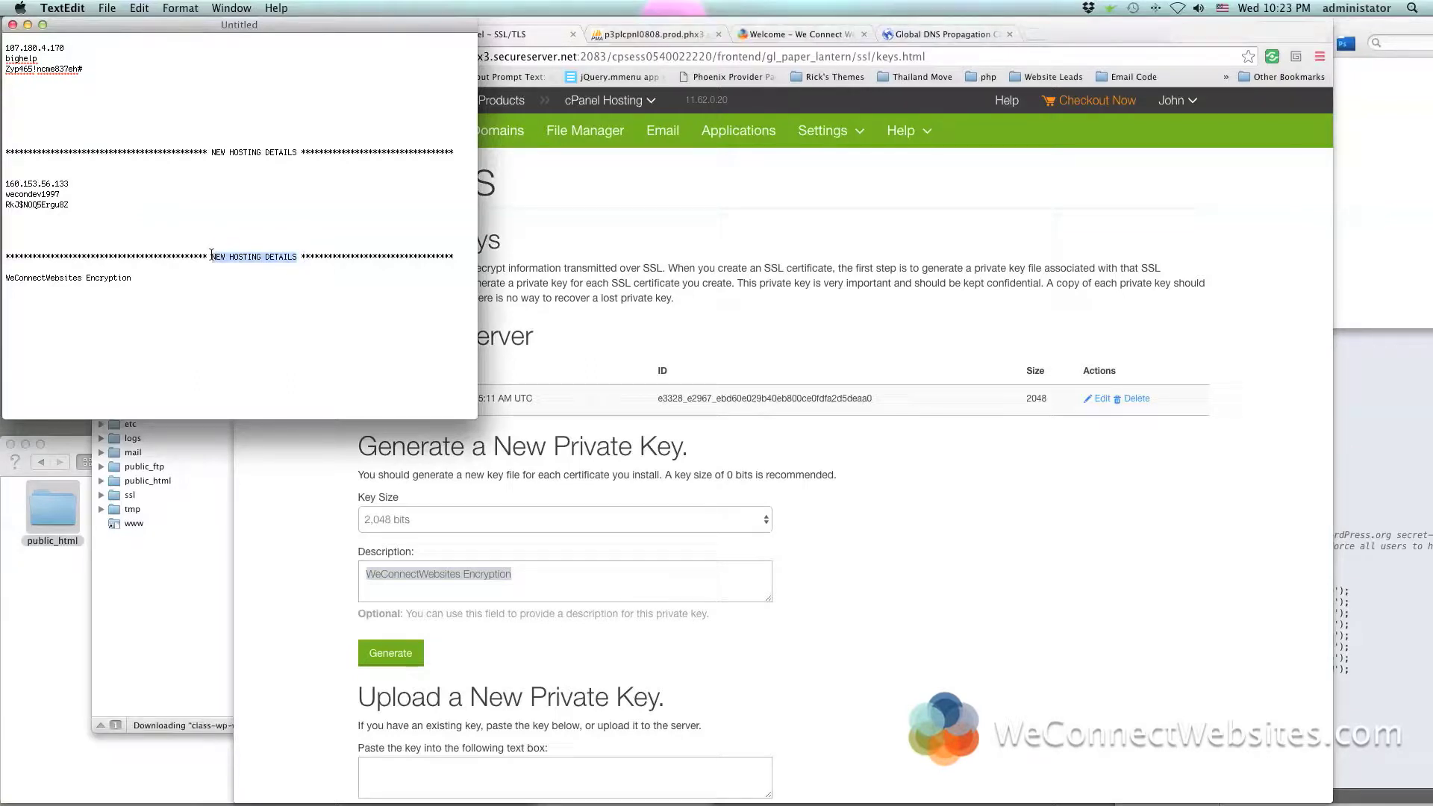
{"action": "type", "text": "SSL "}
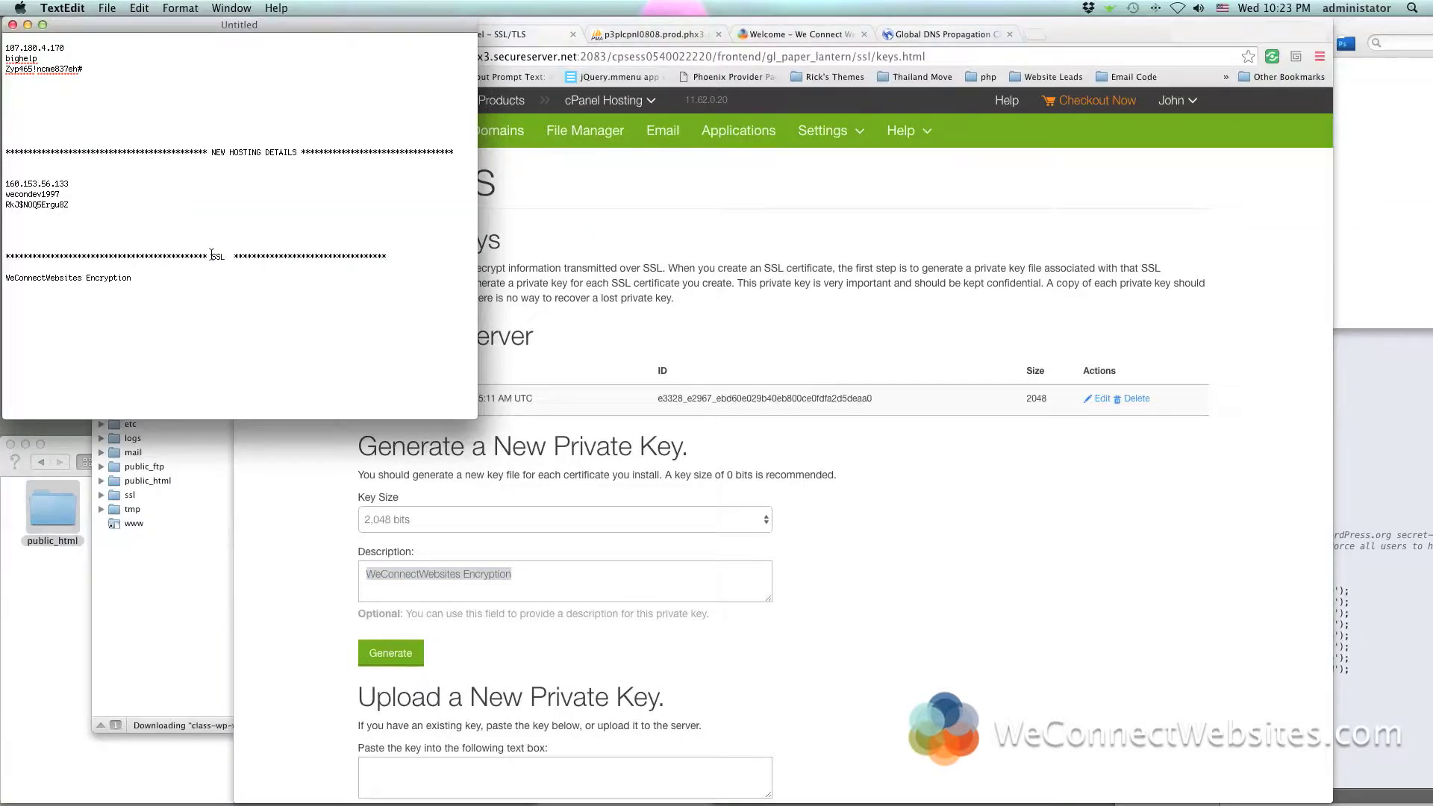
{"action": "type", "text": "STUFF"}
- Copy the 'Private Key' heading from cPanel and paste it above the description in the notes
{"action": "left_click", "coordinate": [800, 357]}
{"action": "left_click", "coordinate": [397, 553]}
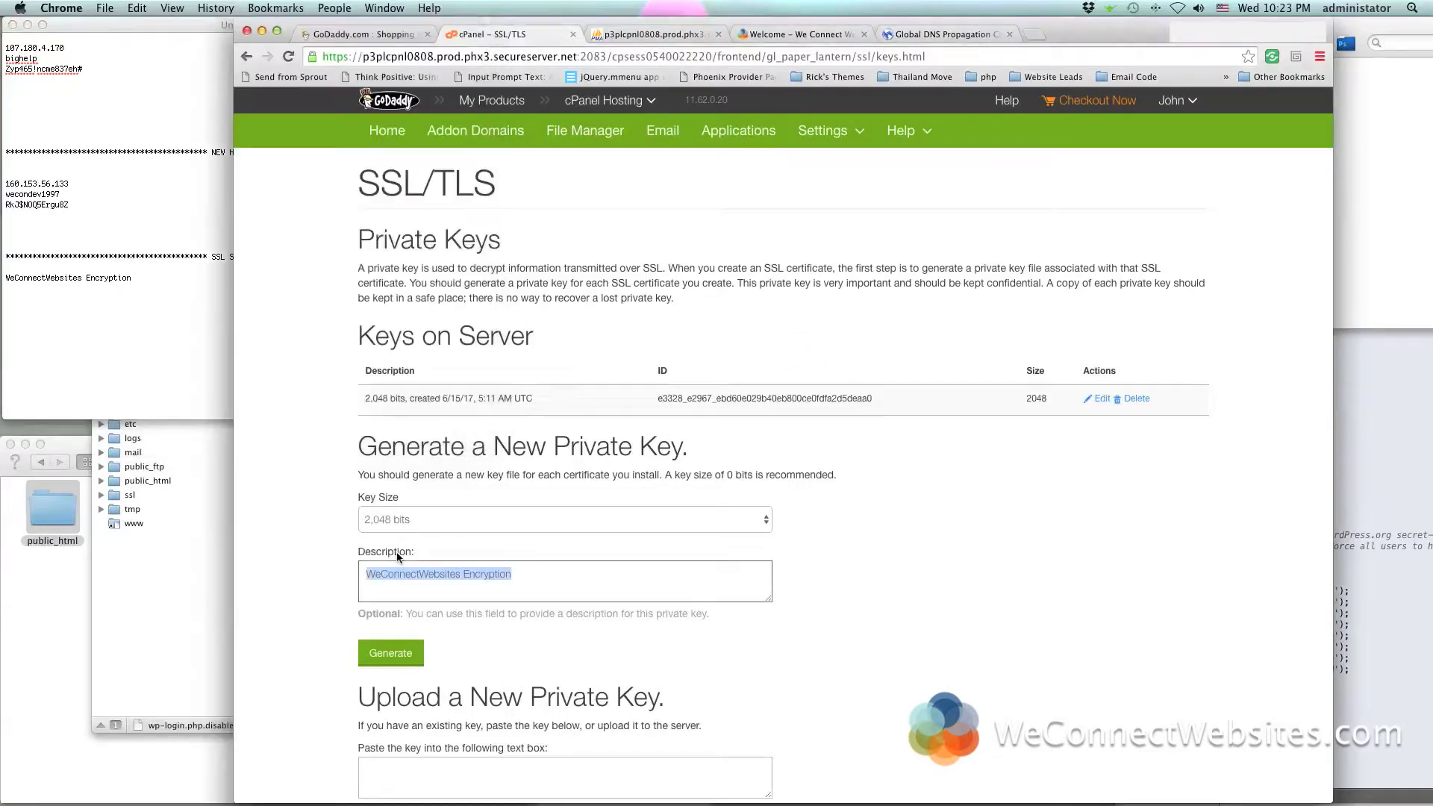
{"action": "left_click", "coordinate": [684, 449]}
{"action": "left_click_drag", "start_coordinate": [685, 448], "coordinate": [553, 447]}
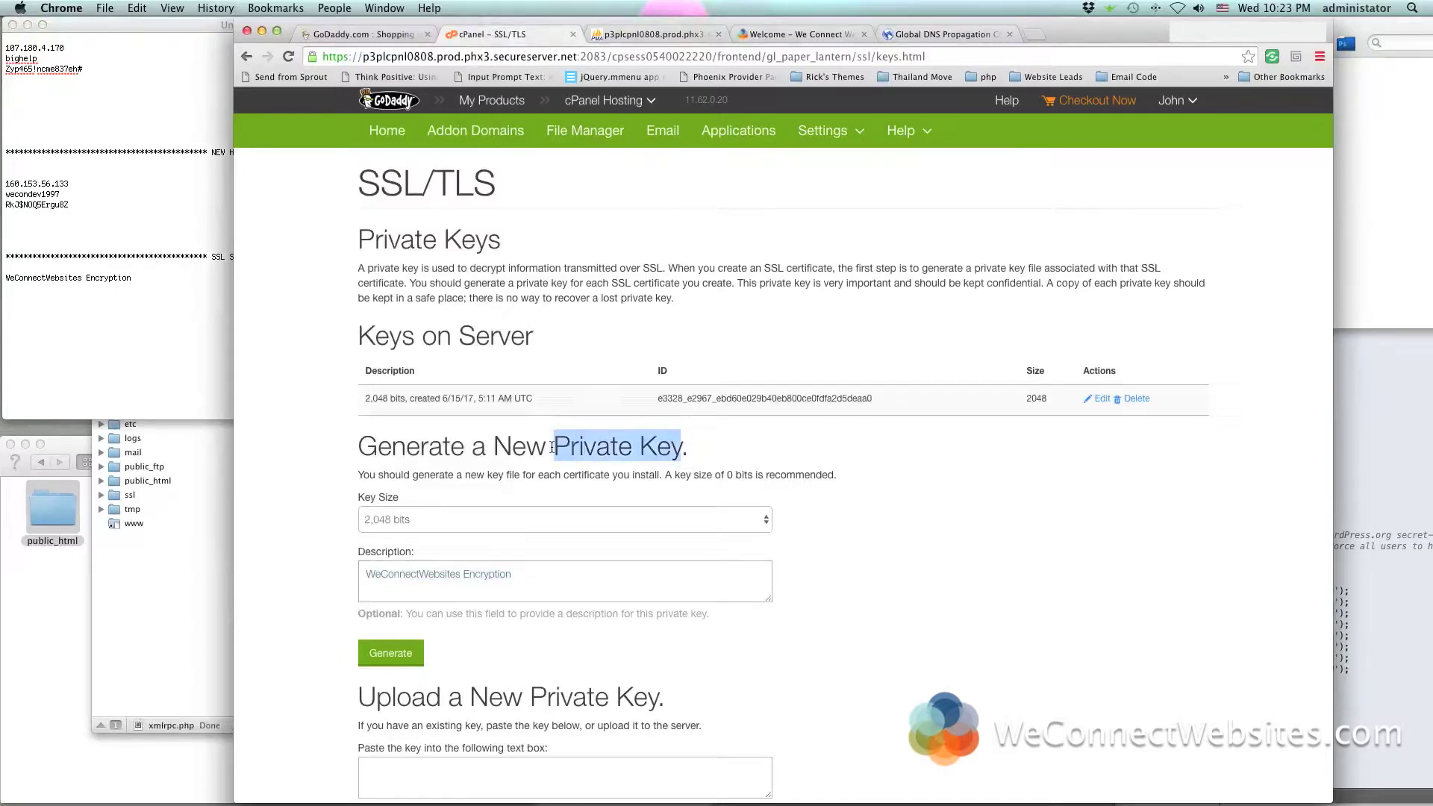
{"action": "triple_click", "coordinate": [87, 266]}
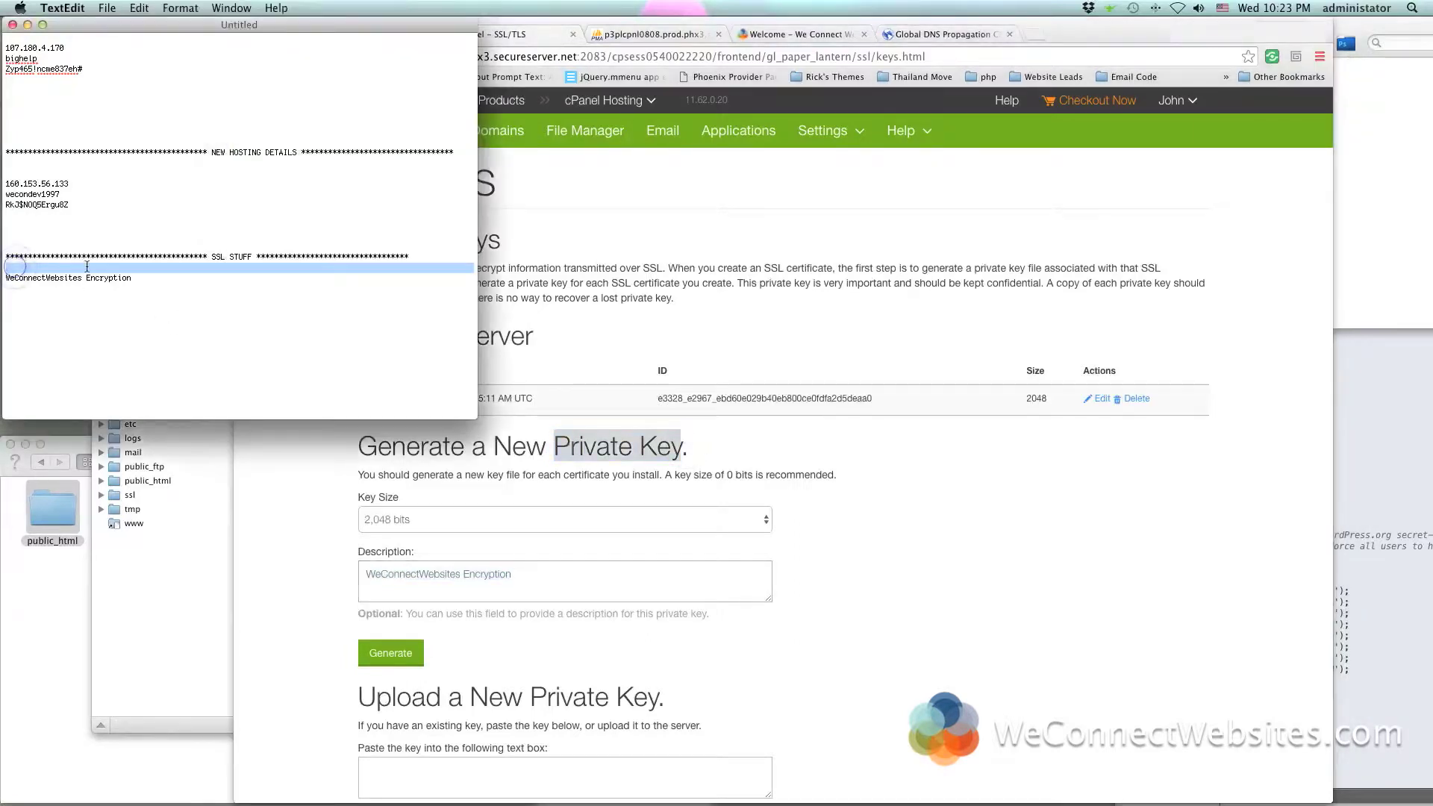
{"action": "left_click", "coordinate": [87, 267]}
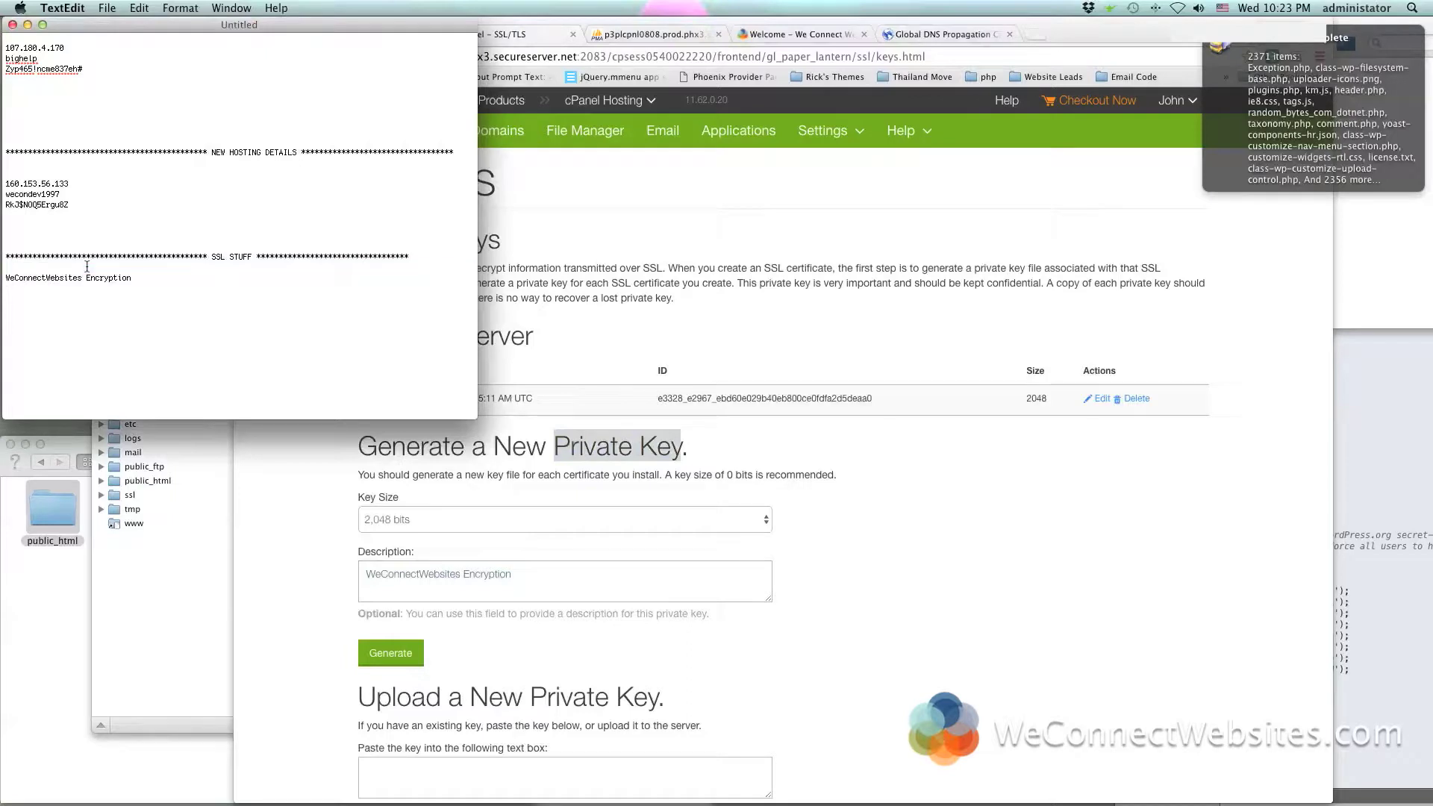
{"action": "key", "text": "super+v"}
{"action": "left_click", "coordinate": [125, 344]}
{"action": "left_click", "coordinate": [155, 498]}
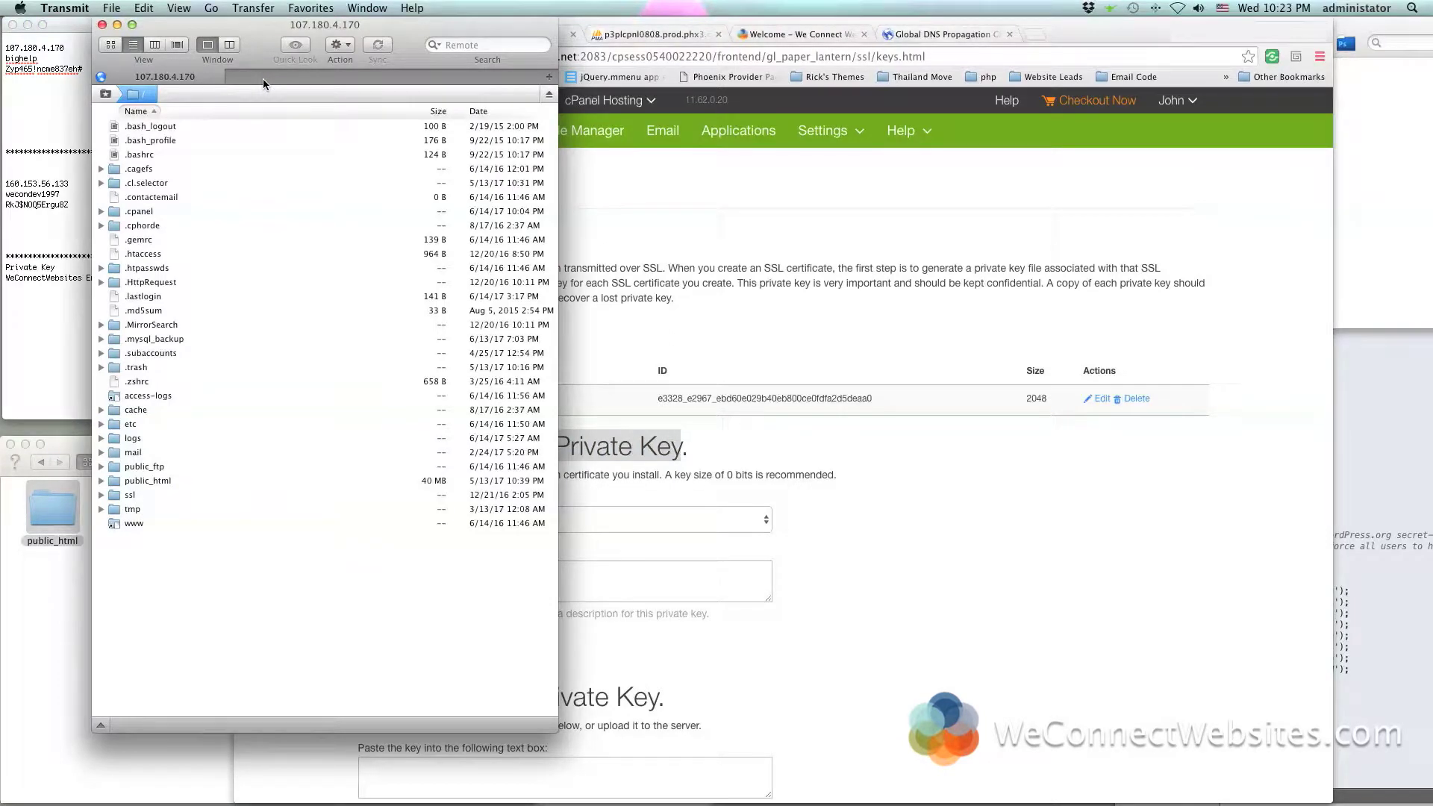
- Start a new Transmit connection with server 160.153.56.133 copied from the notes
{"action": "key", "text": "super+t"}
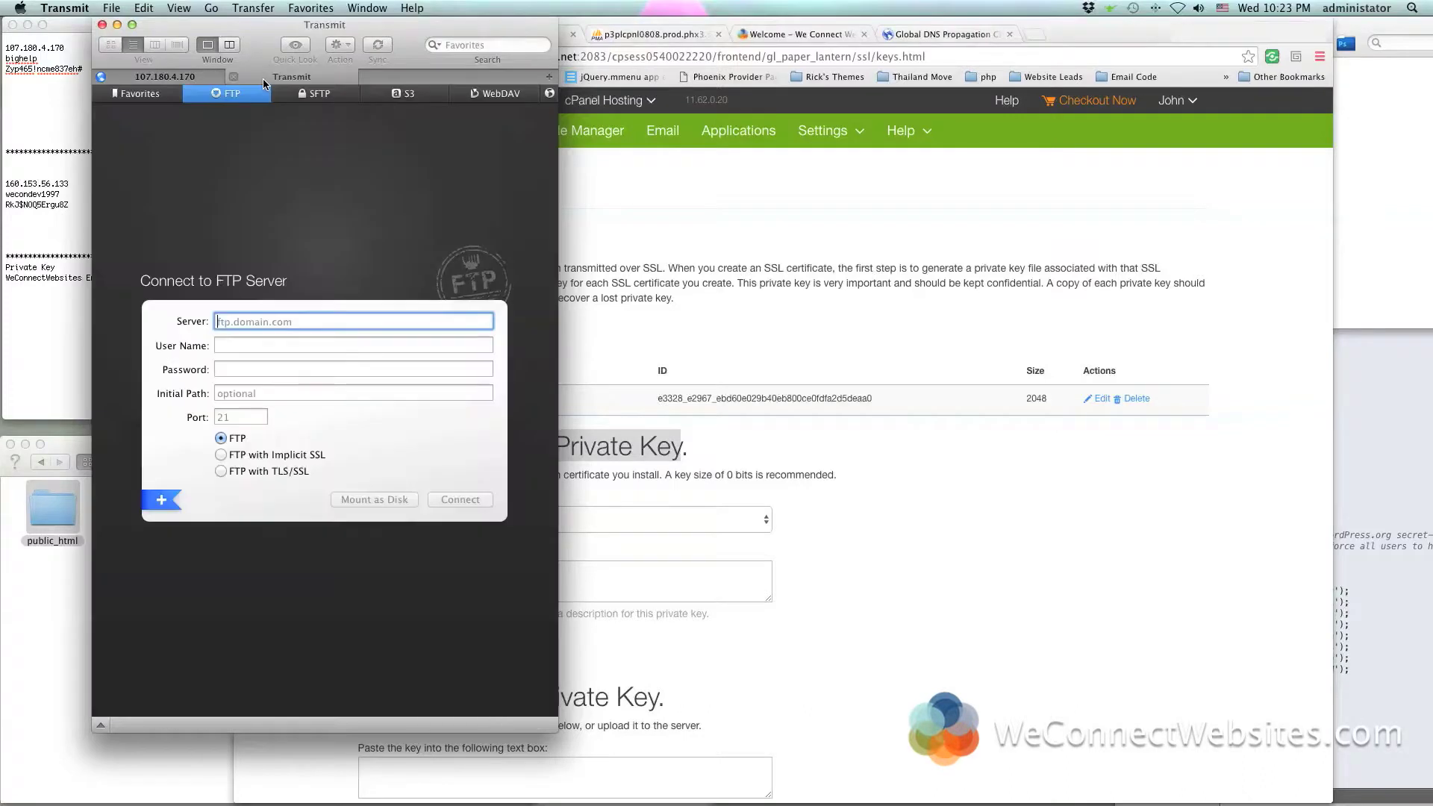
{"action": "left_click", "coordinate": [69, 203]}
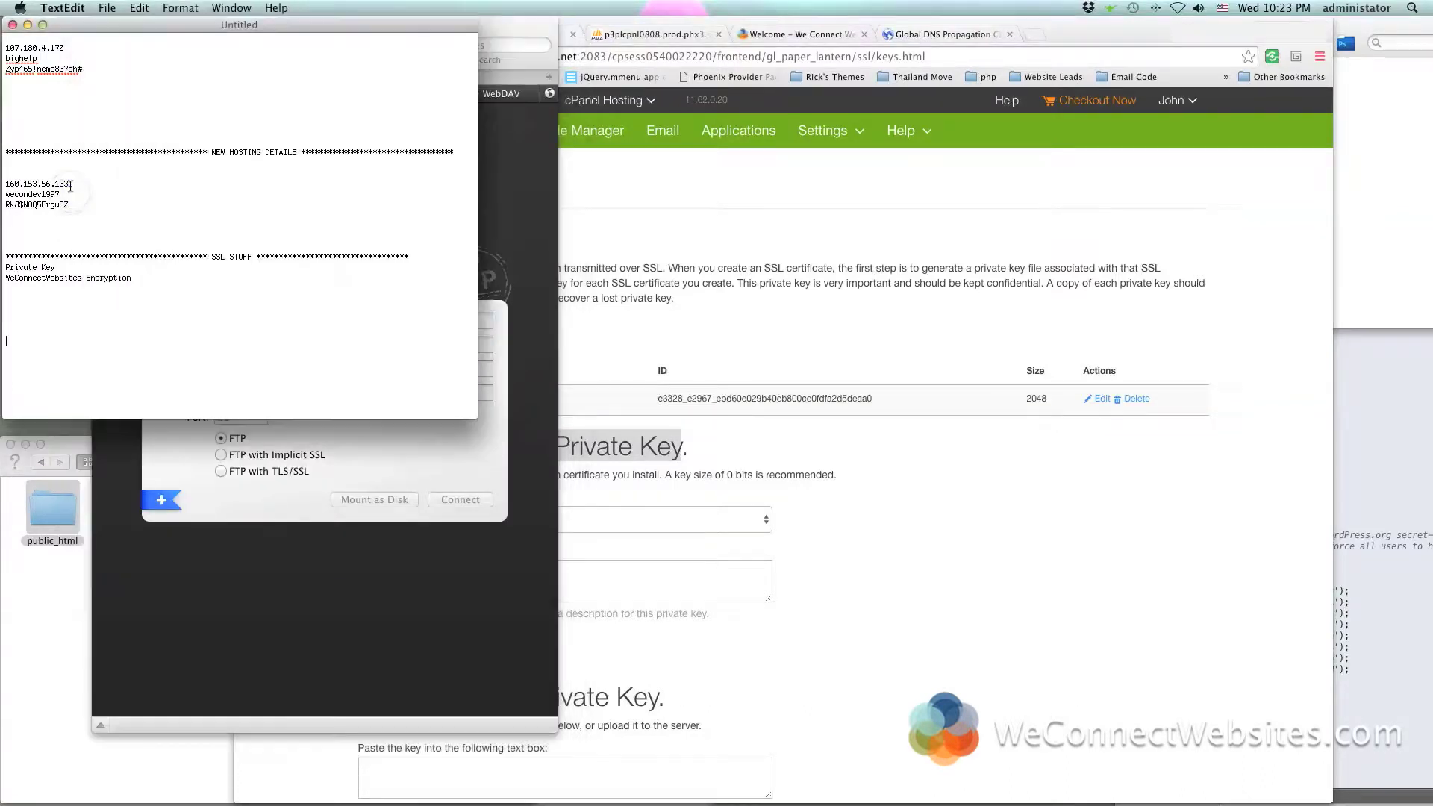
{"action": "left_click_drag", "start_coordinate": [69, 184], "coordinate": [7, 185]}
{"action": "key", "text": "super+c"}
{"action": "key", "text": "super+Tab"}
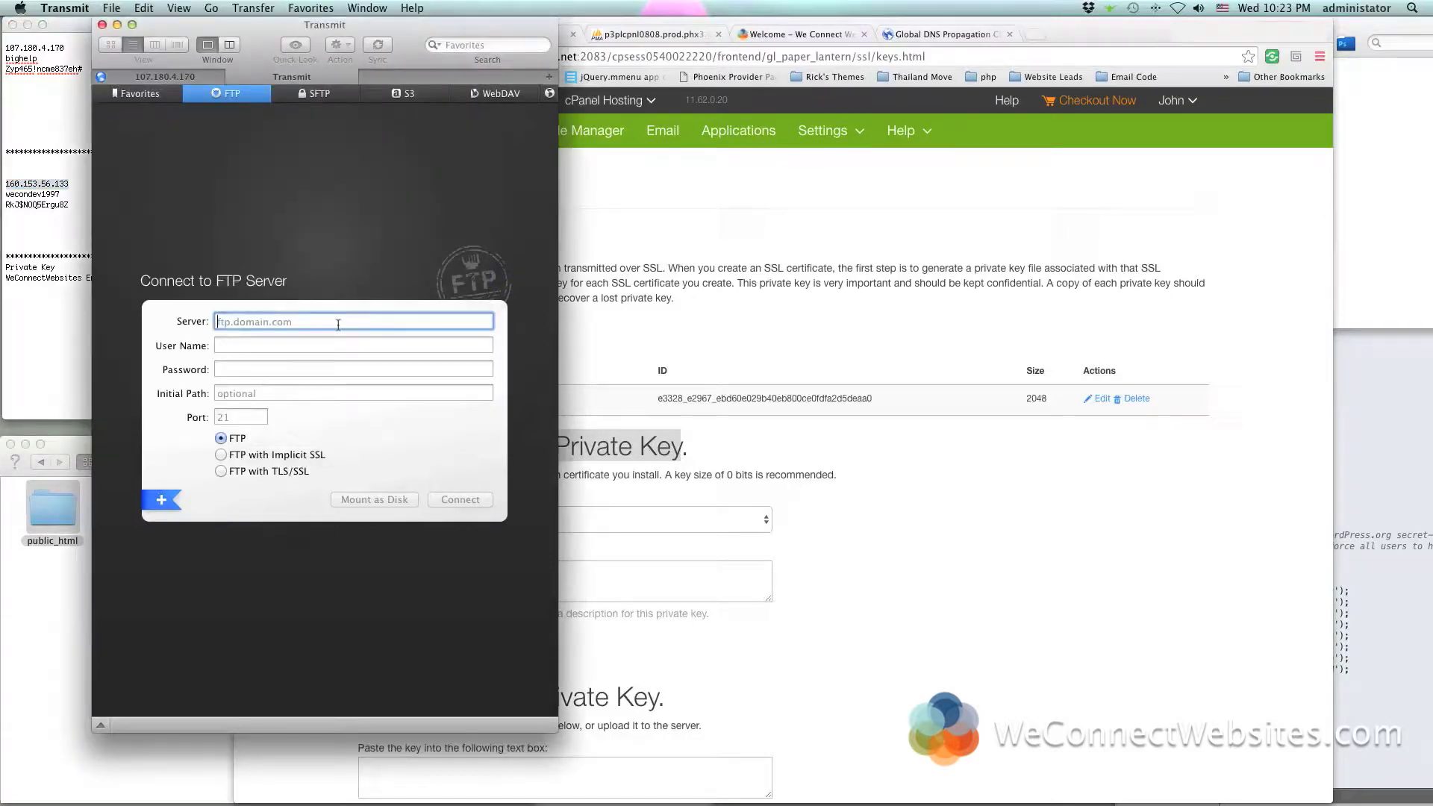
{"action": "key", "text": "super+v"}
- Fill in the new hosting user name from the notes
{"action": "left_click", "coordinate": [44, 224]}
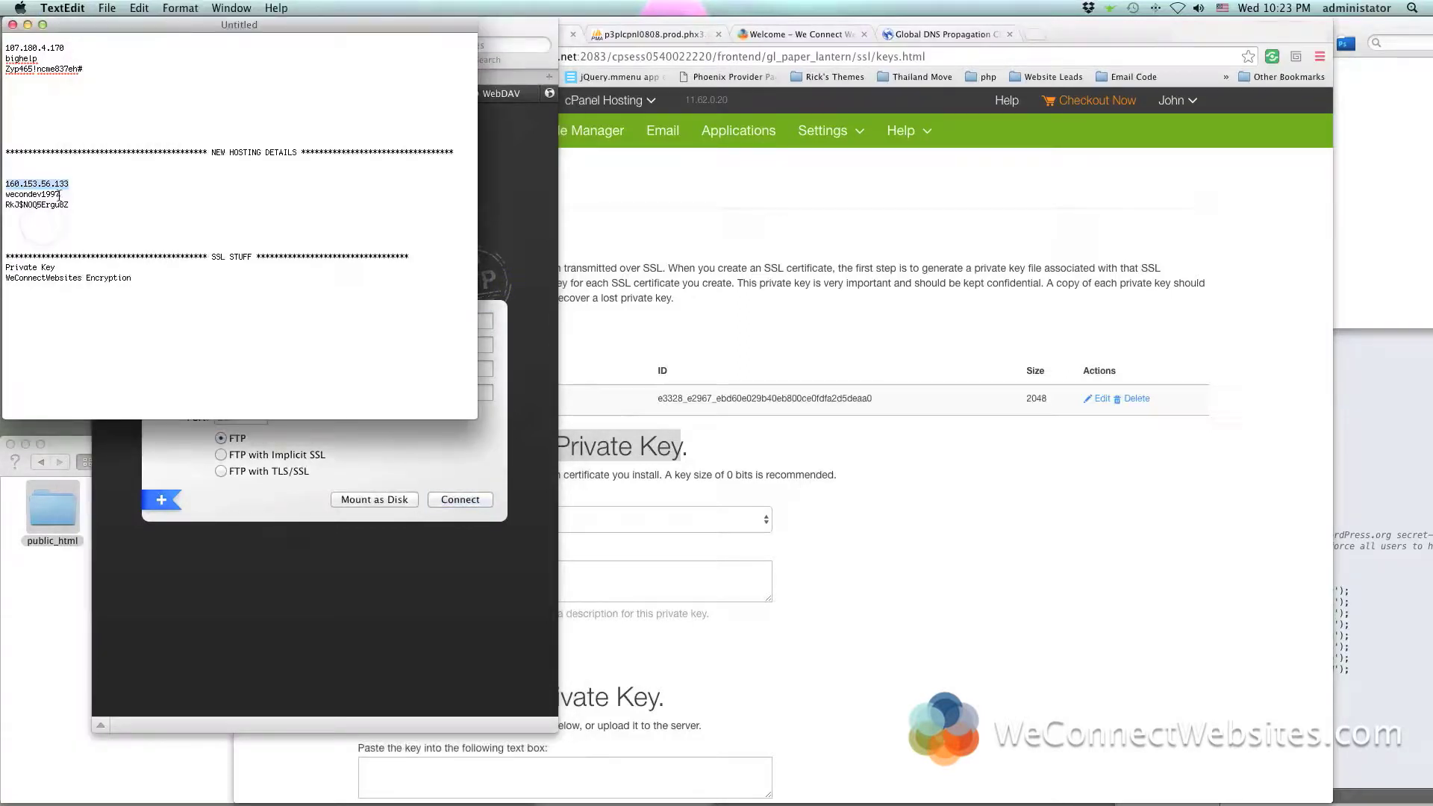
{"action": "left_click_drag", "start_coordinate": [4, 194], "coordinate": [60, 195]}
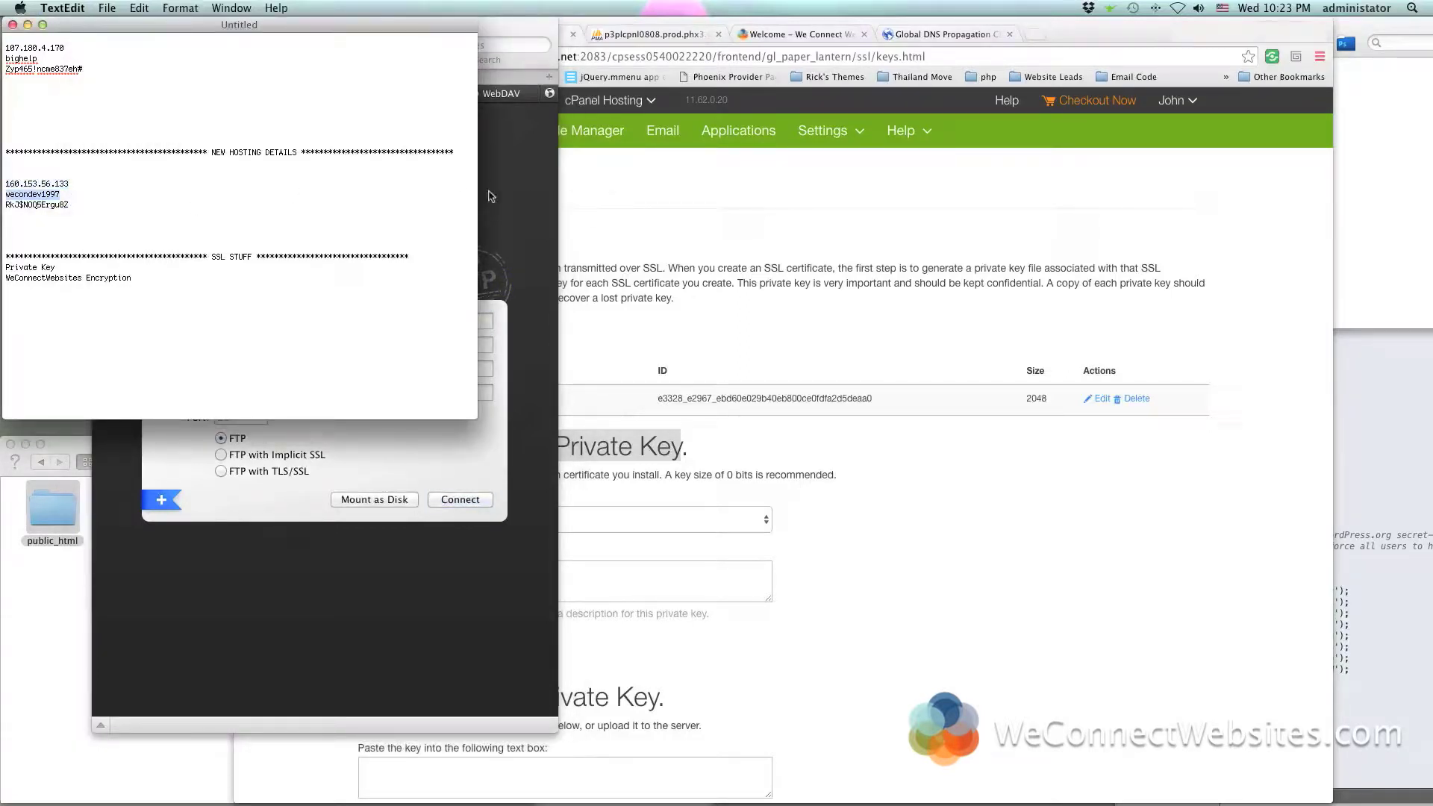
{"action": "left_click", "coordinate": [108, 8]}
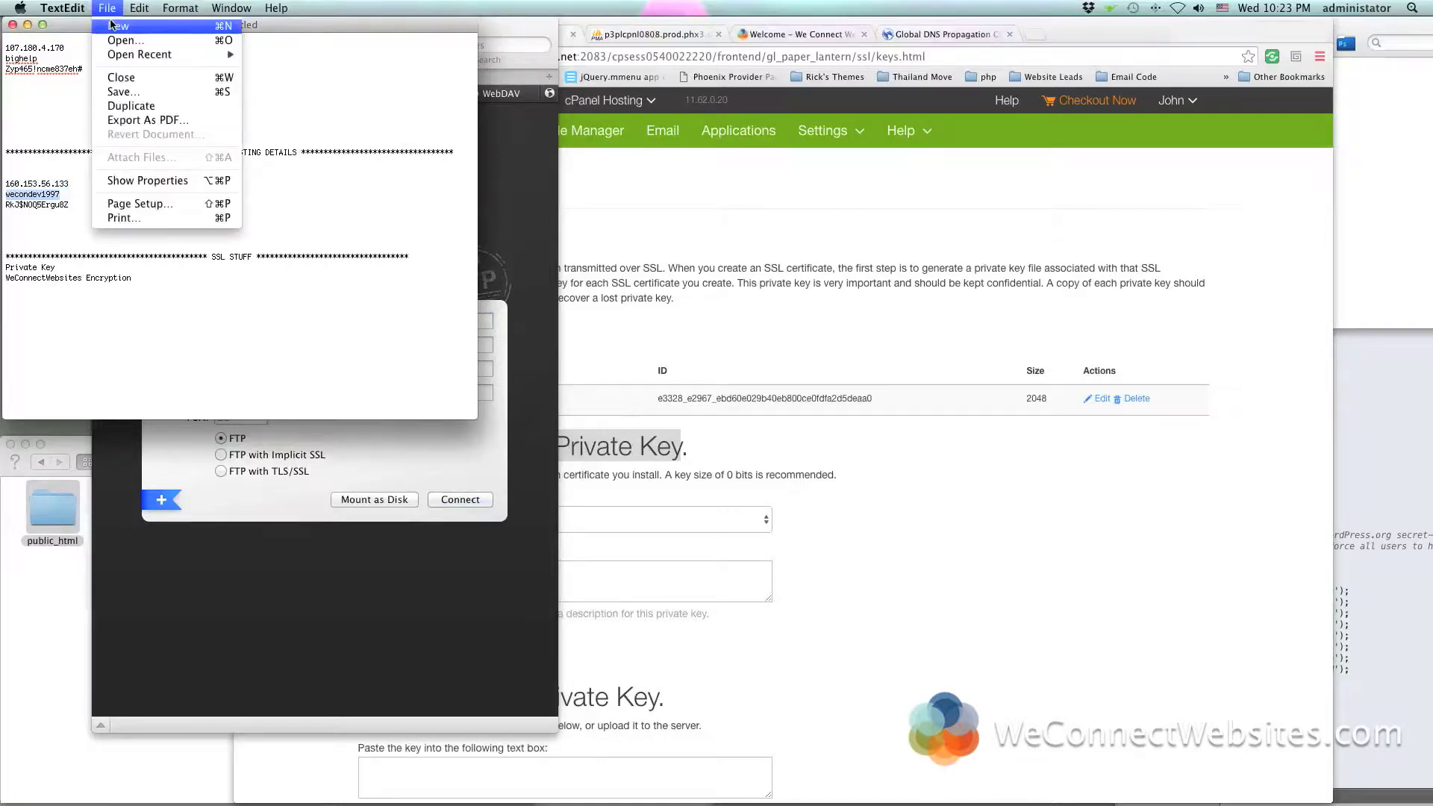
{"action": "left_click", "coordinate": [521, 187]}
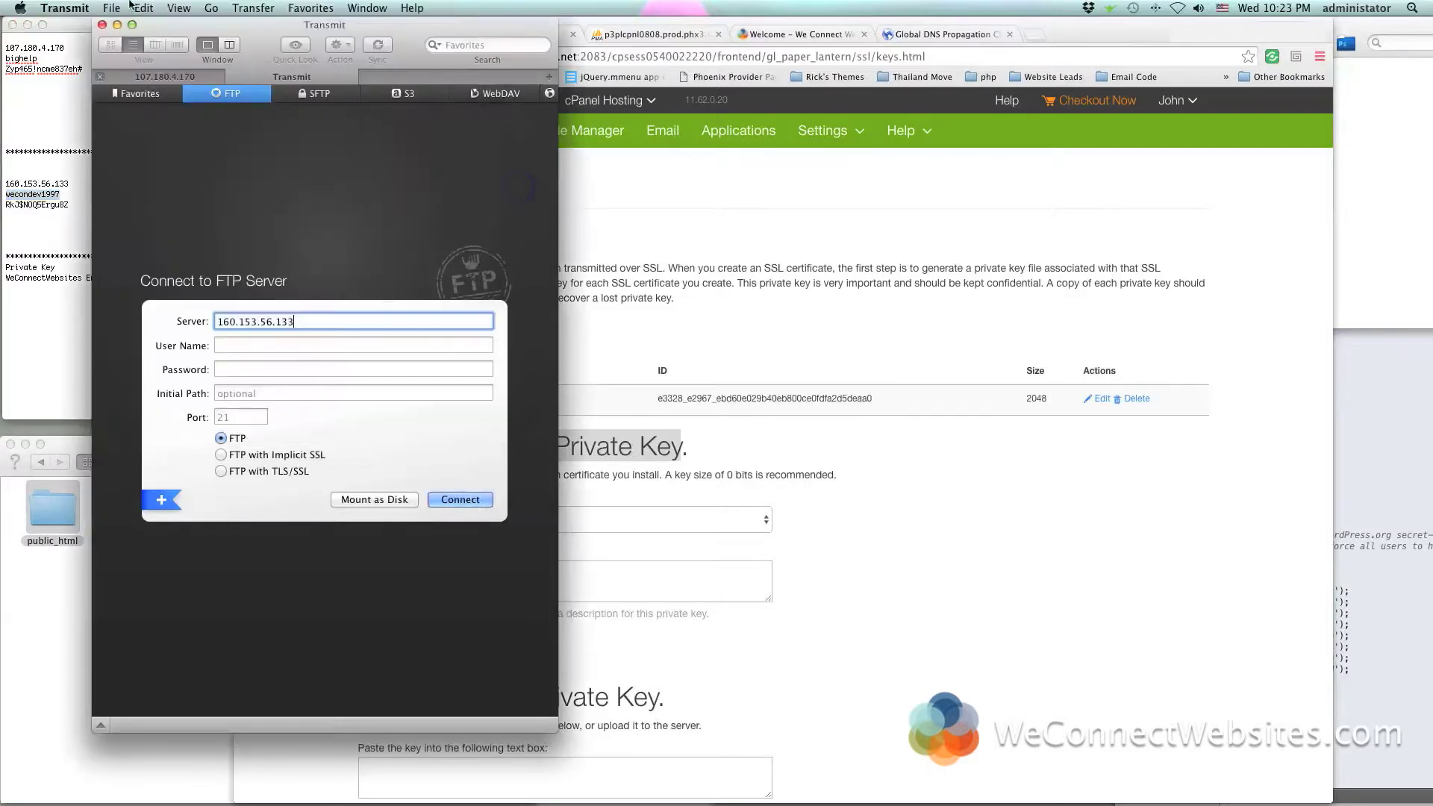
{"action": "left_click", "coordinate": [112, 8]}
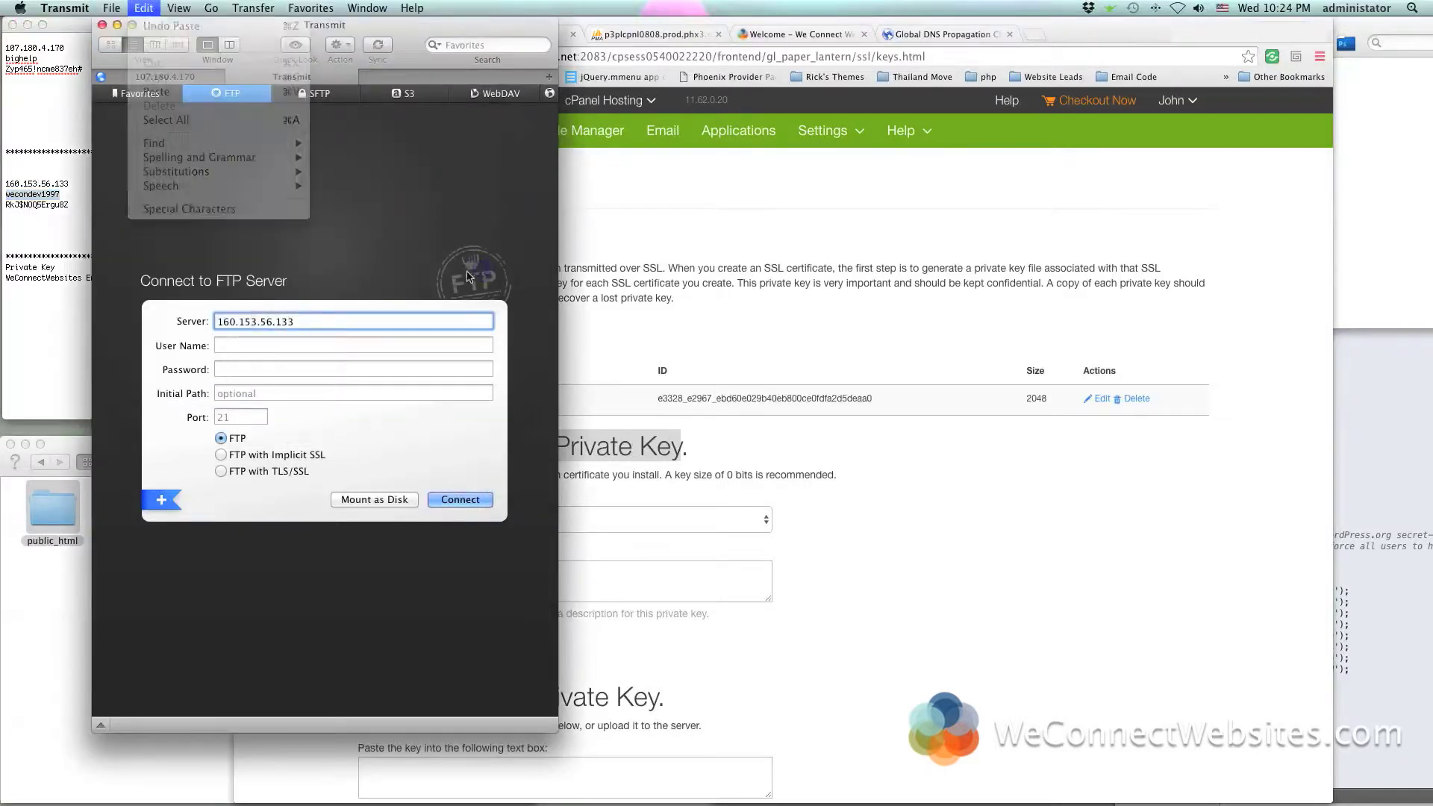
{"action": "left_click", "coordinate": [250, 344]}
{"action": "key", "text": "super+v"}
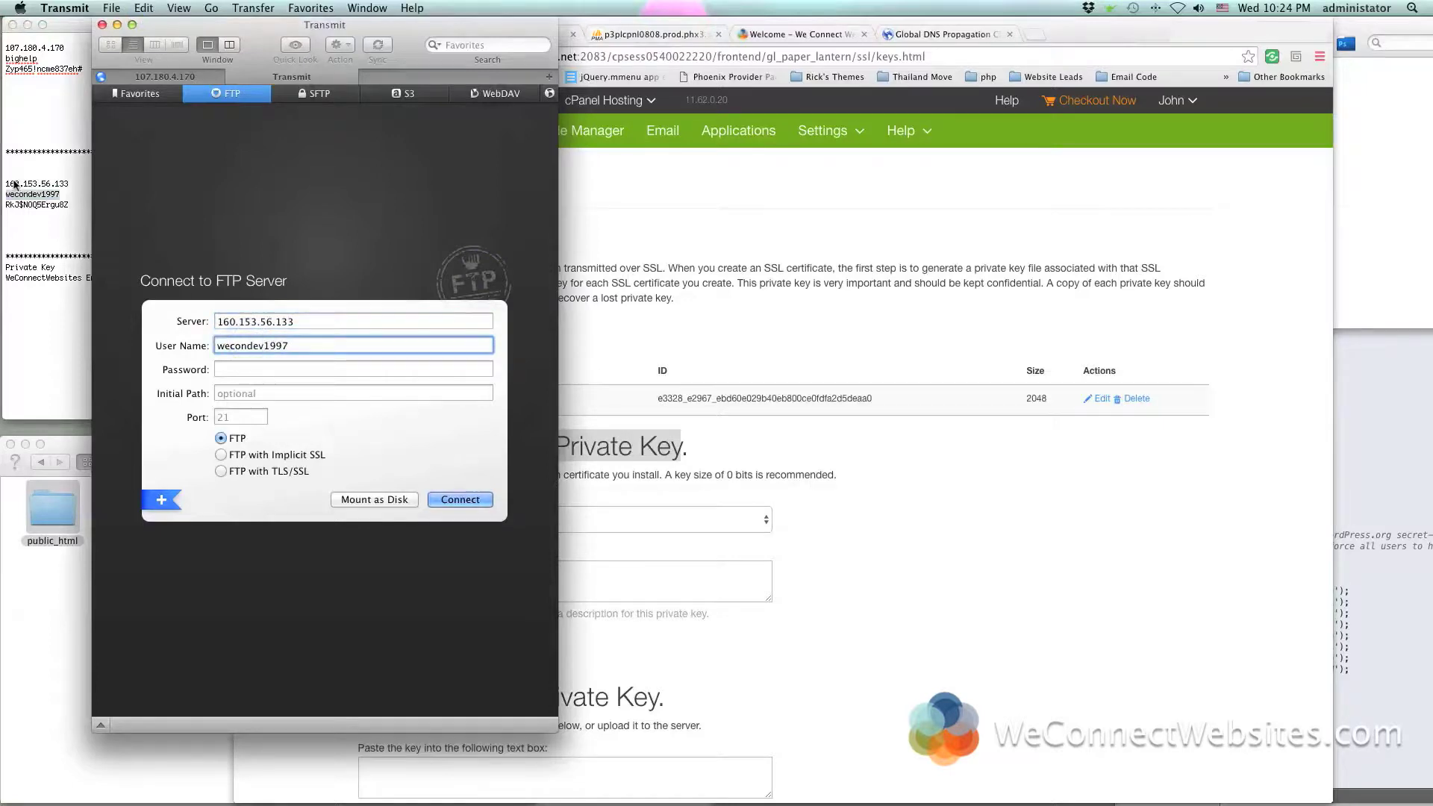
- Paste the hosting password, check the entered fields, and connect by FTP
{"action": "left_click", "coordinate": [15, 185]}
{"action": "left_click", "coordinate": [73, 207]}
{"action": "left_click_drag", "start_coordinate": [73, 207], "coordinate": [6, 206]}
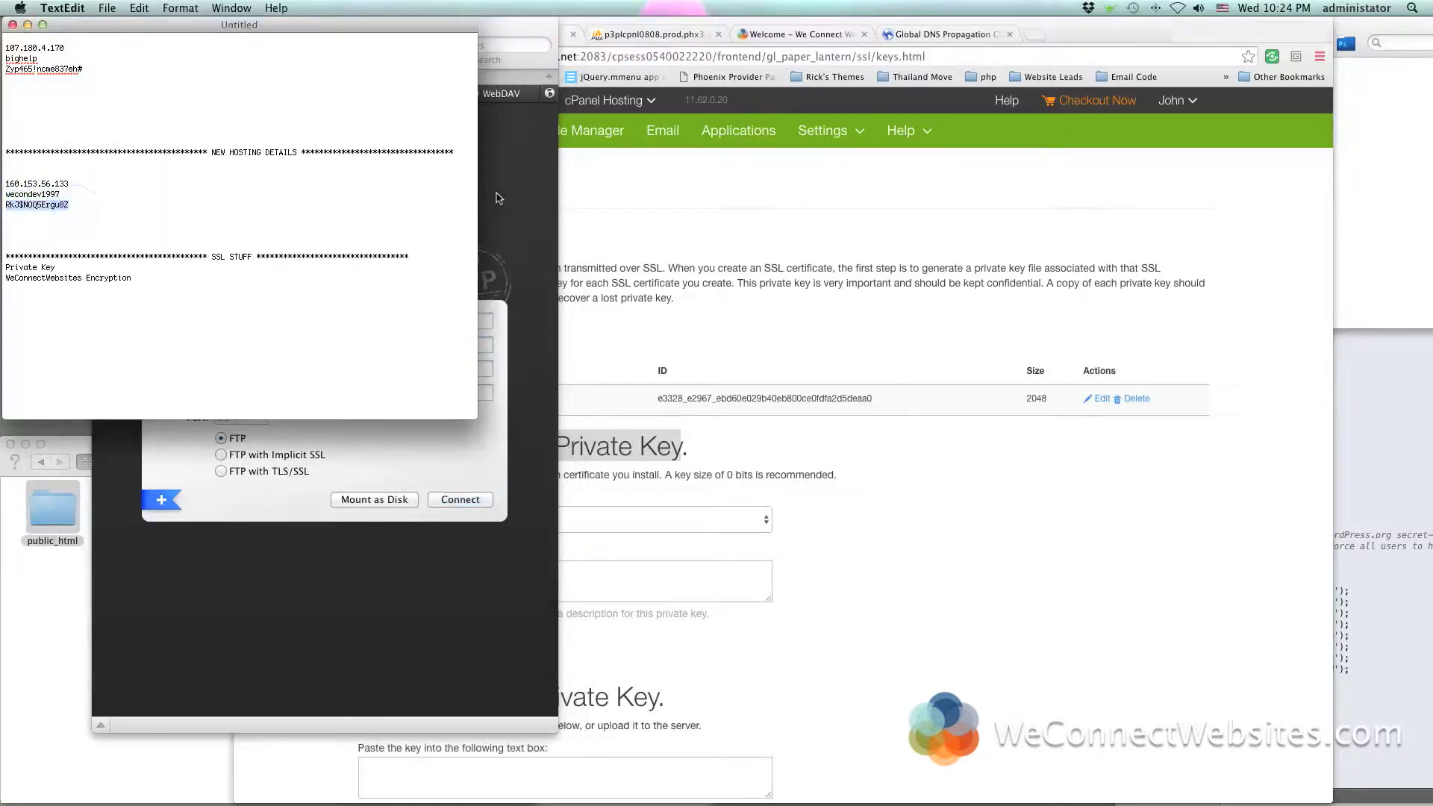
{"action": "left_click", "coordinate": [350, 378]}
{"action": "left_click", "coordinate": [238, 367]}
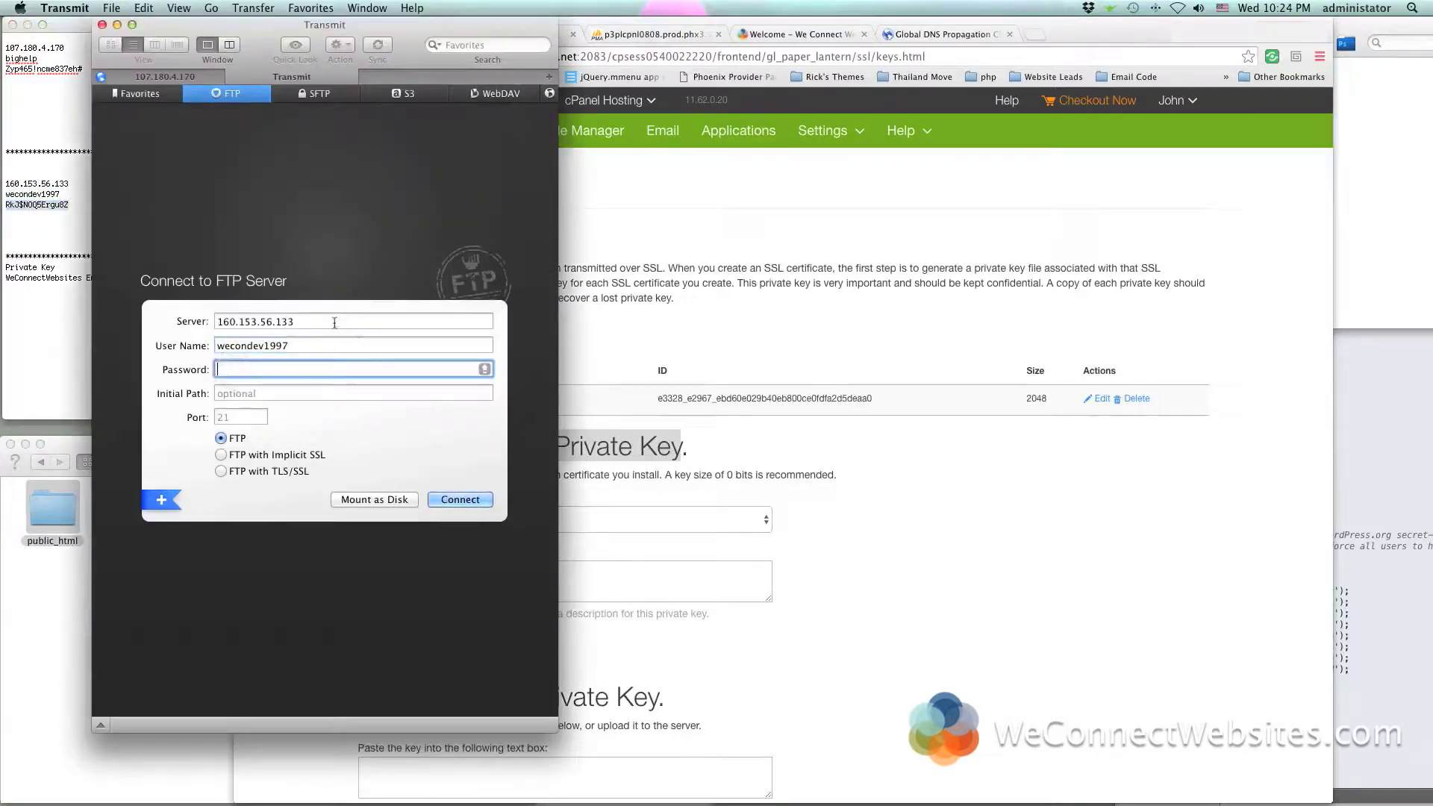
{"action": "key", "text": "super+v"}
{"action": "left_click_drag", "start_coordinate": [302, 324], "coordinate": [182, 331]}
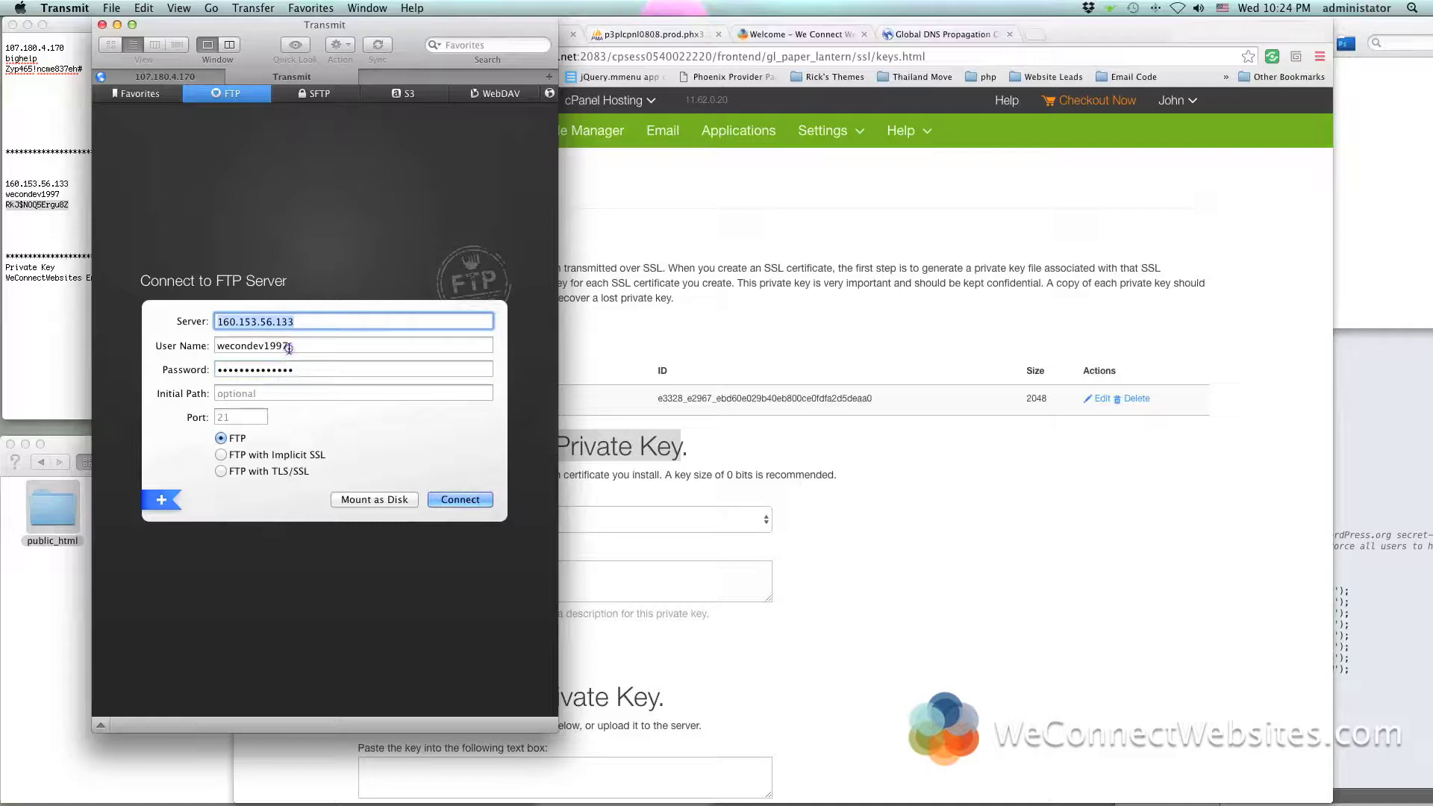
{"action": "left_click_drag", "start_coordinate": [289, 348], "coordinate": [214, 348]}
{"action": "left_click_drag", "start_coordinate": [314, 368], "coordinate": [210, 360]}
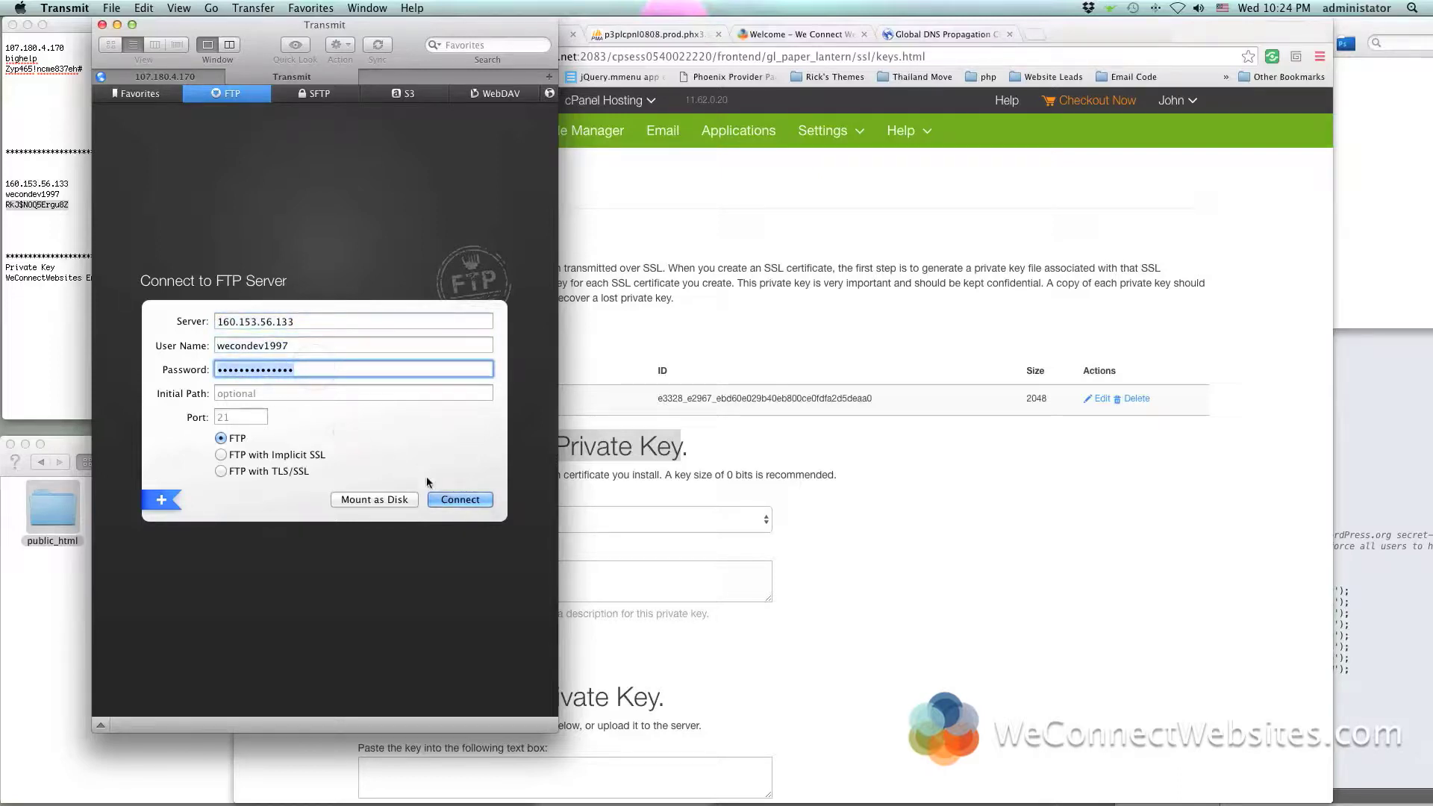
{"action": "left_click", "coordinate": [448, 499]}
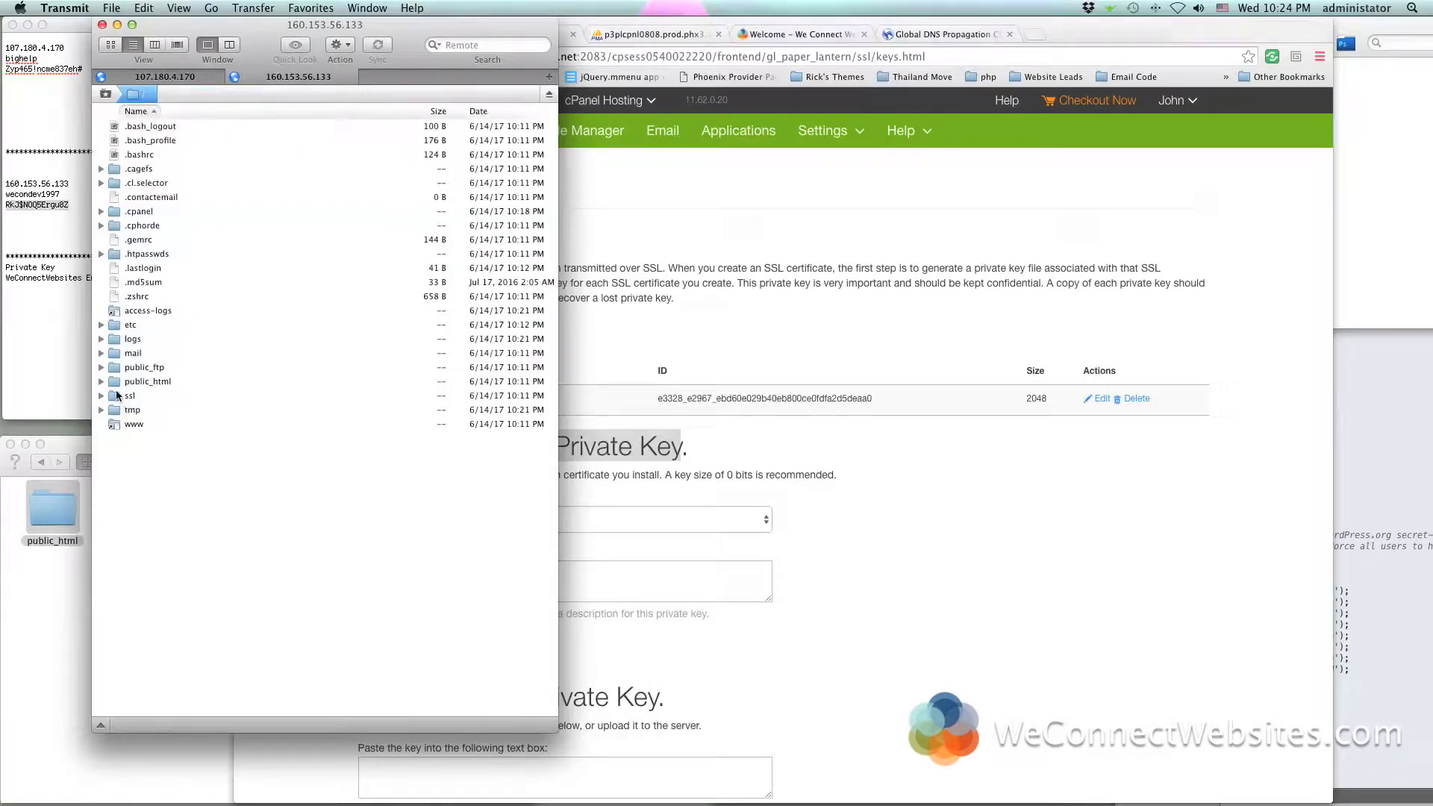
- Upload all files from the local public_html folder into the server's public_html folder
{"action": "left_click", "coordinate": [102, 382]}
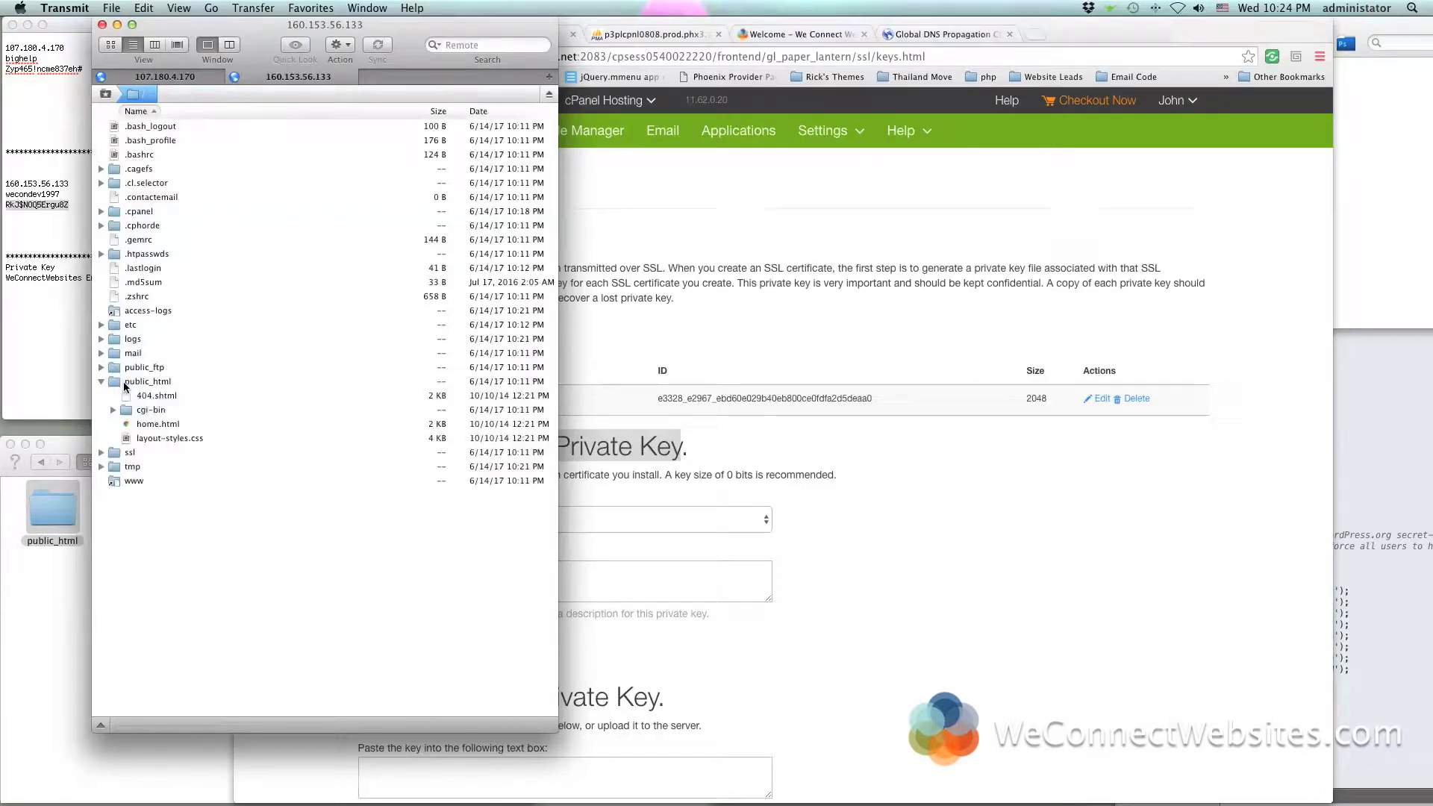
{"action": "left_click", "coordinate": [37, 522]}
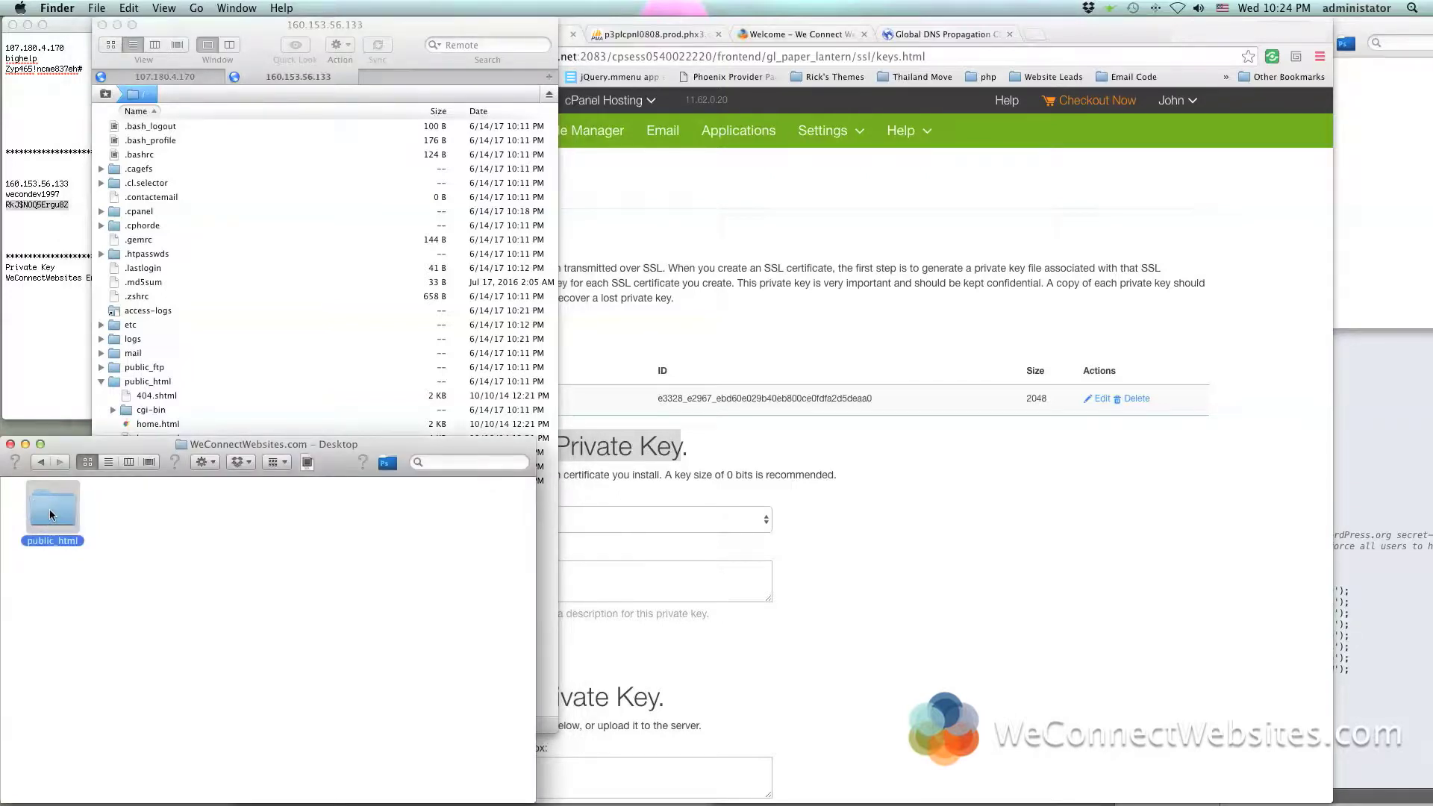
{"action": "double_click", "coordinate": [50, 509]}
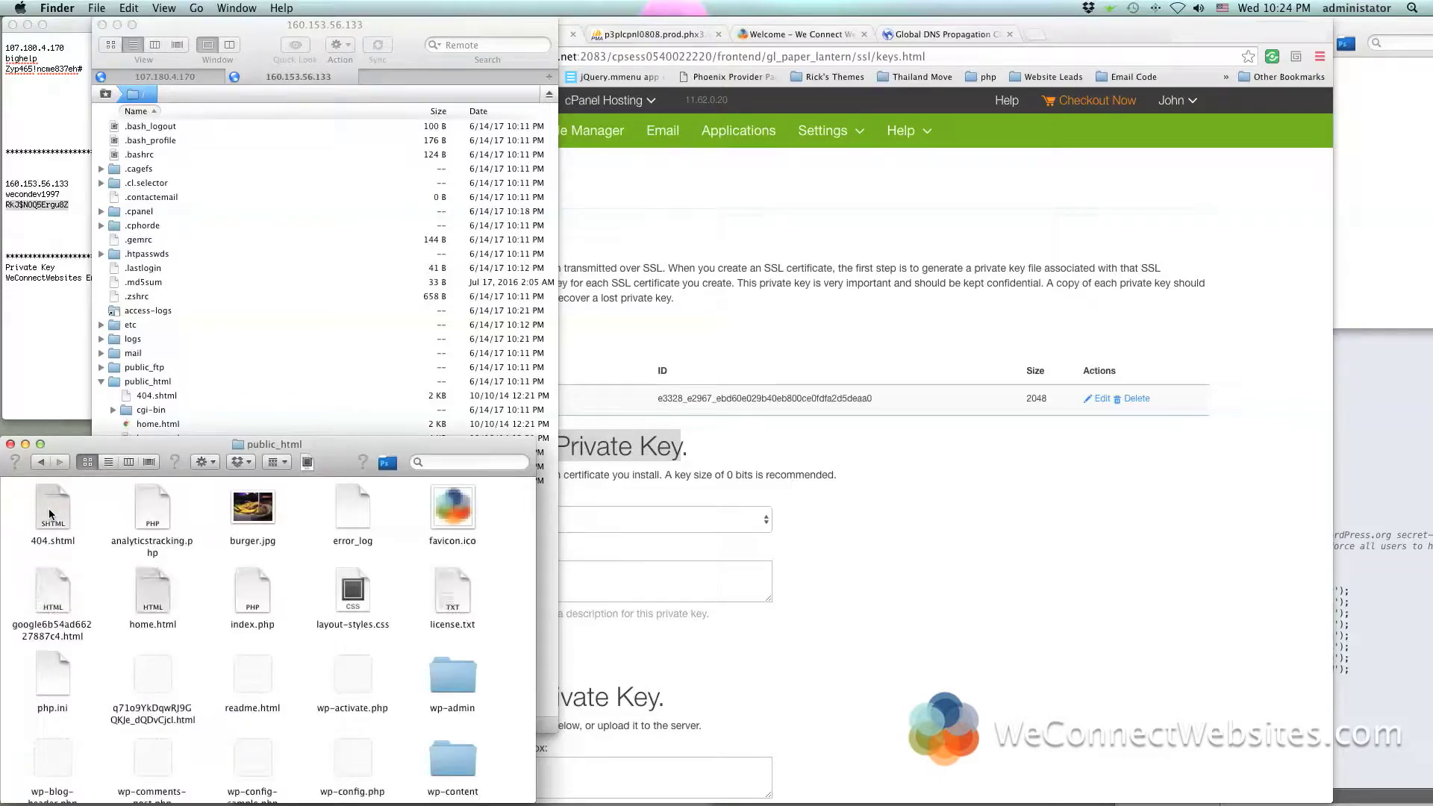
{"action": "key", "text": "super+a"}
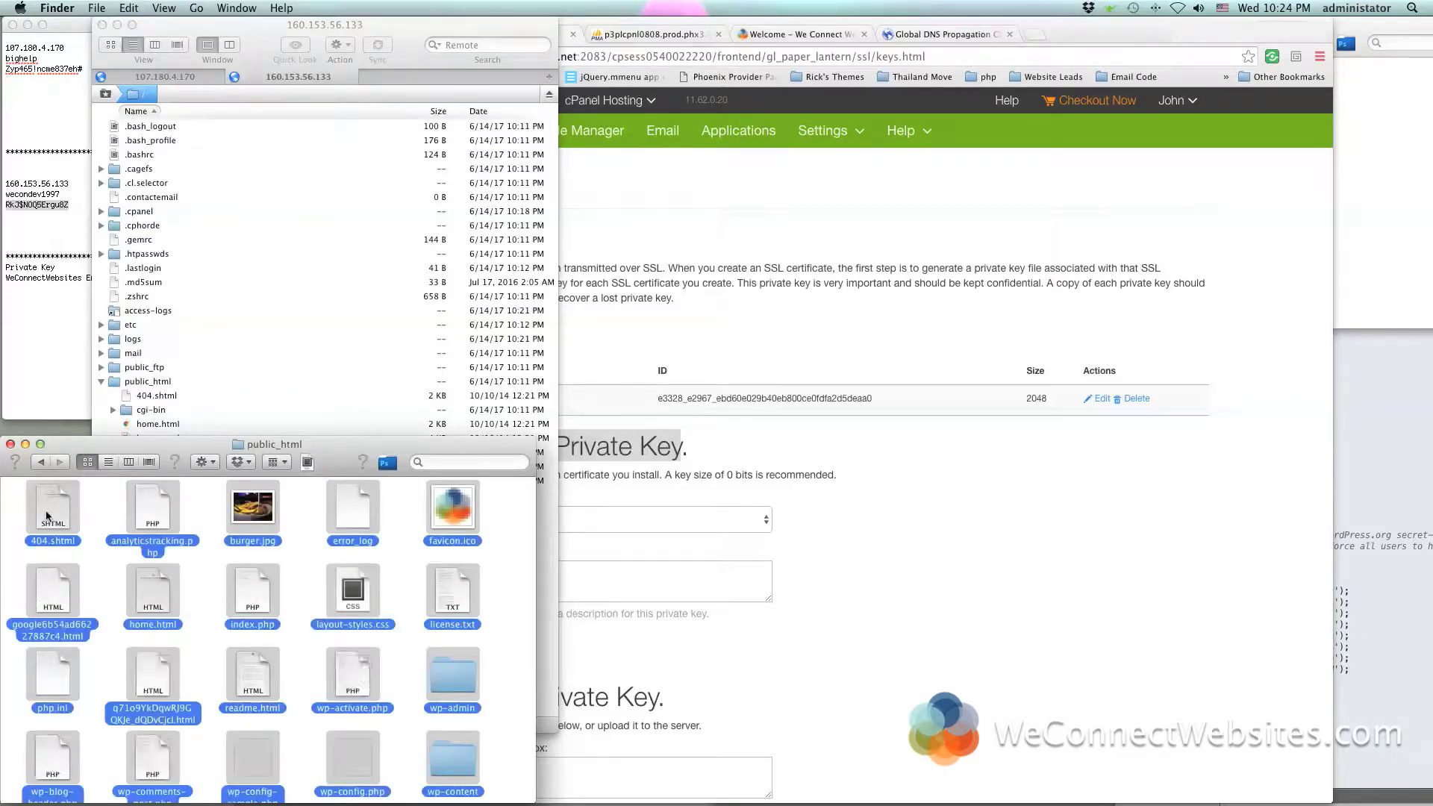
{"action": "left_click_drag", "start_coordinate": [49, 502], "coordinate": [138, 386]}
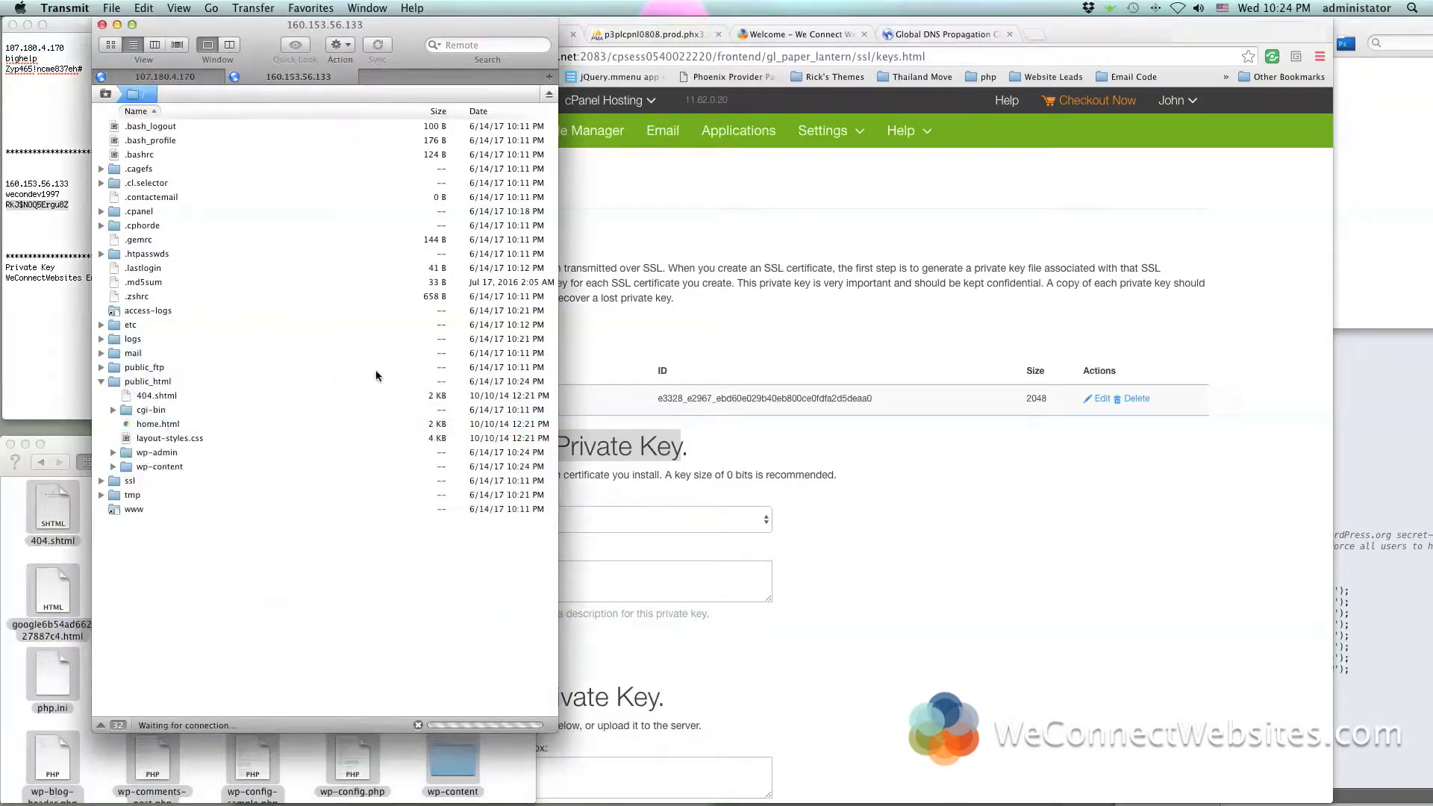
- Add .com so the private key description reads 'WeConnectWebsites.com Encryption'
{"action": "left_click", "coordinate": [727, 229]}
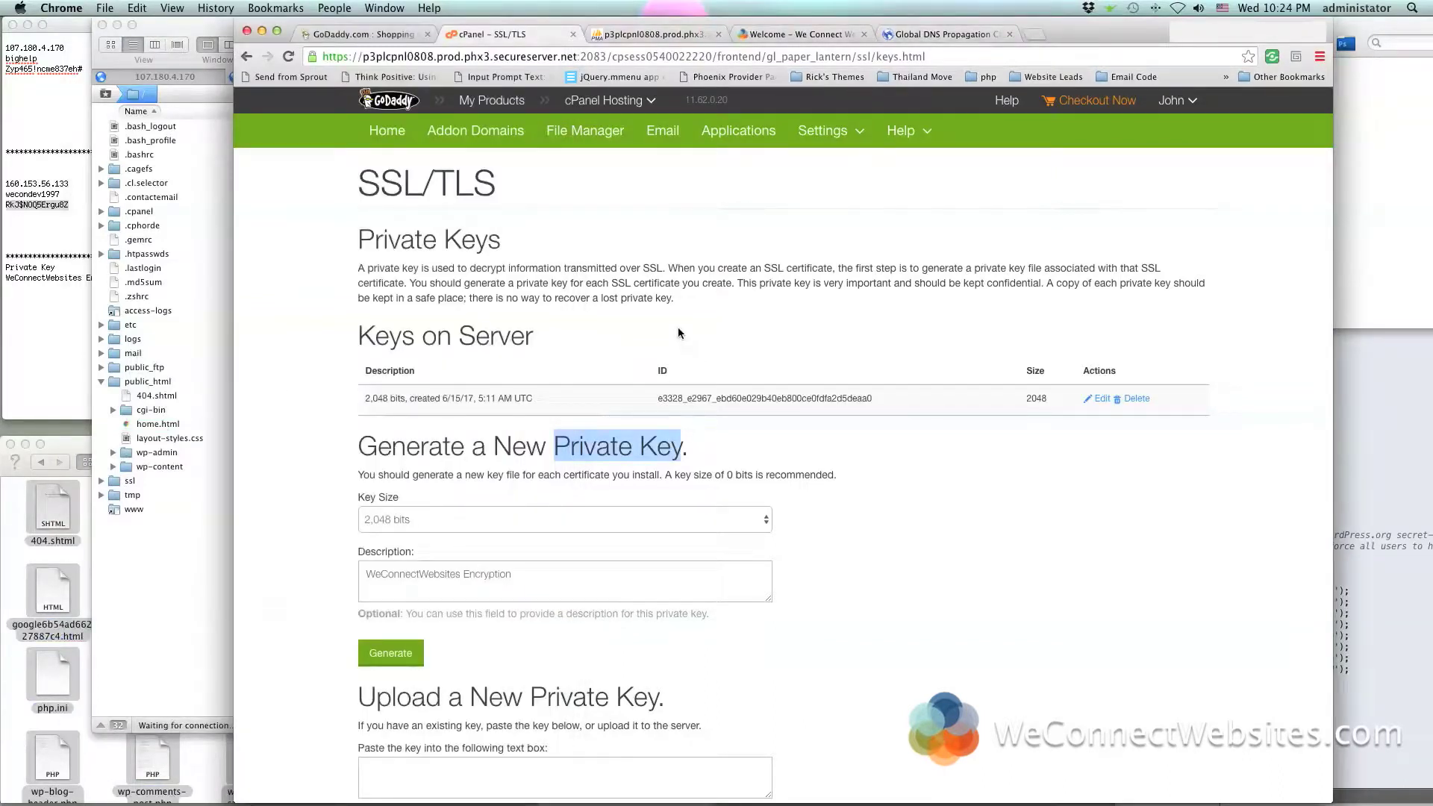
{"action": "left_click", "coordinate": [819, 506]}
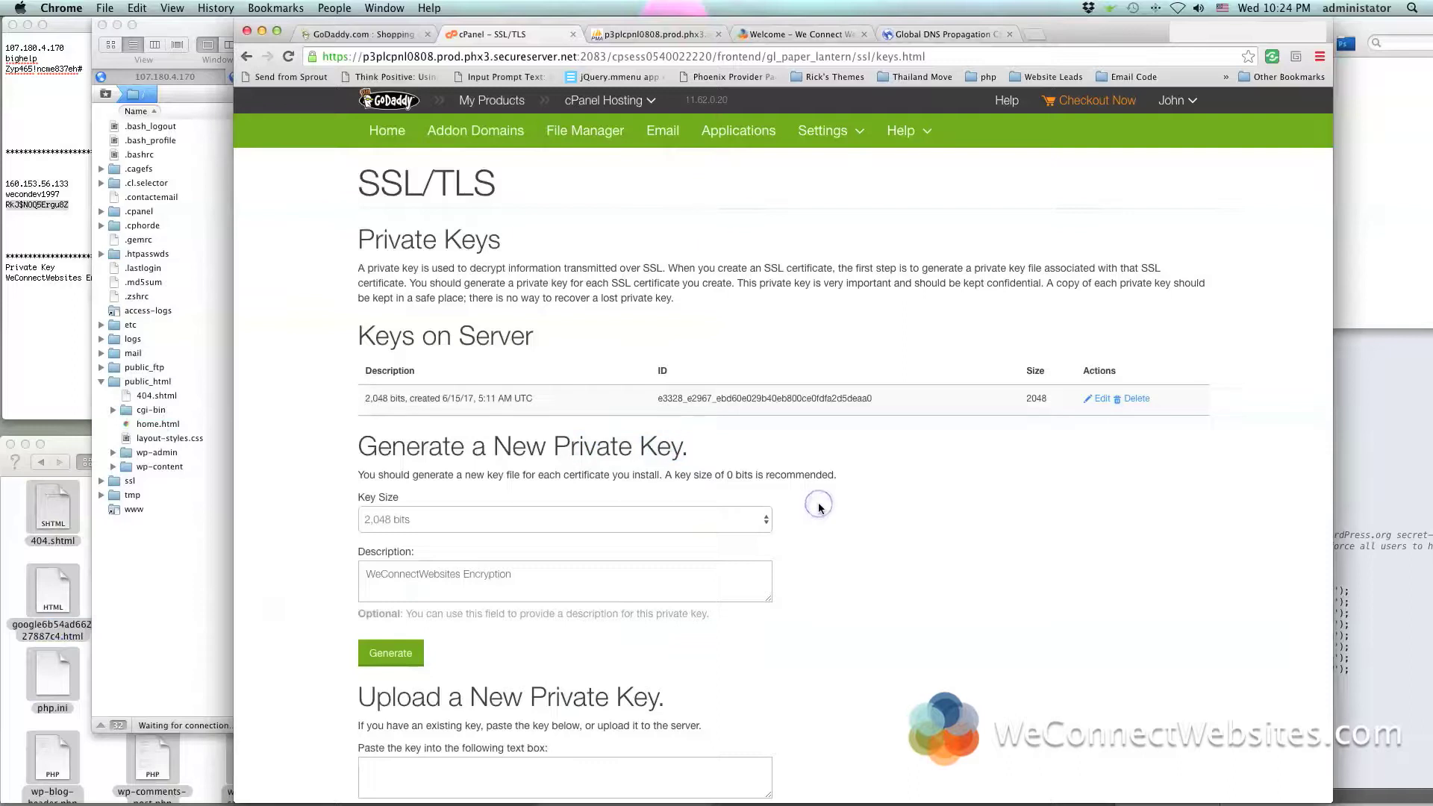
{"action": "scroll", "coordinate": [819, 507], "scroll_direction": "down", "scroll_amount": 1}
{"action": "scroll", "coordinate": [818, 503], "scroll_direction": "down", "scroll_amount": 3}
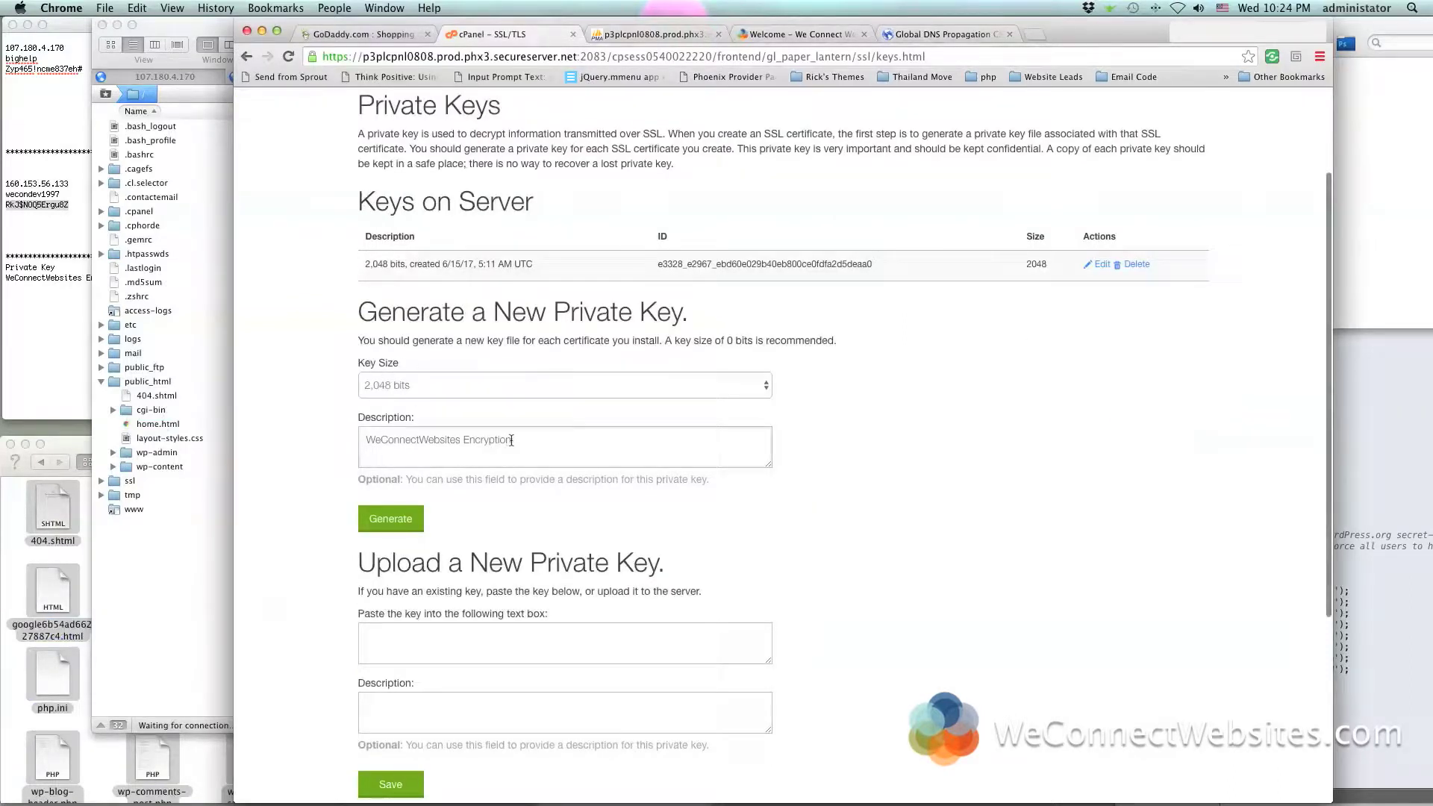
{"action": "left_click_drag", "start_coordinate": [515, 440], "coordinate": [361, 432]}
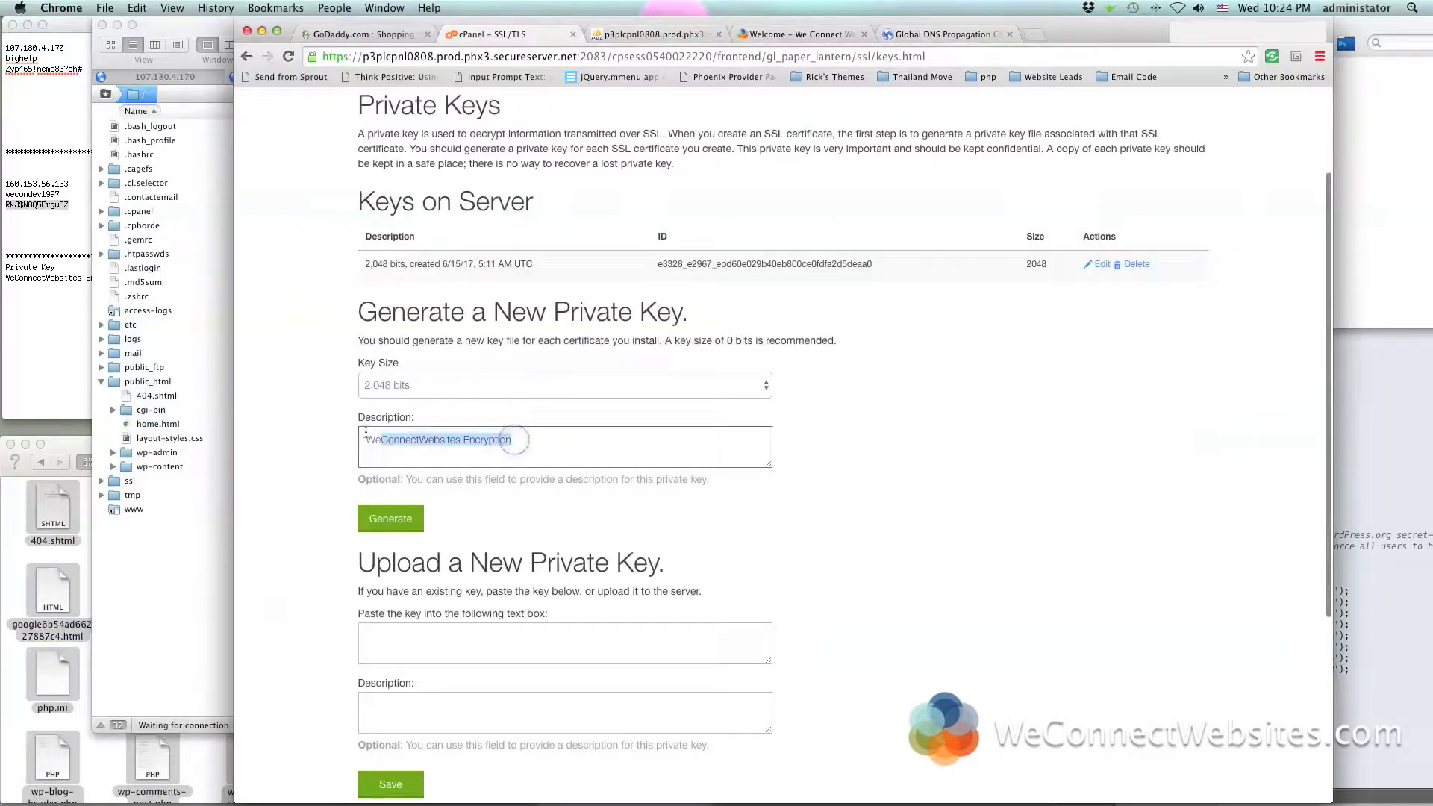
{"action": "left_click", "coordinate": [462, 440]}
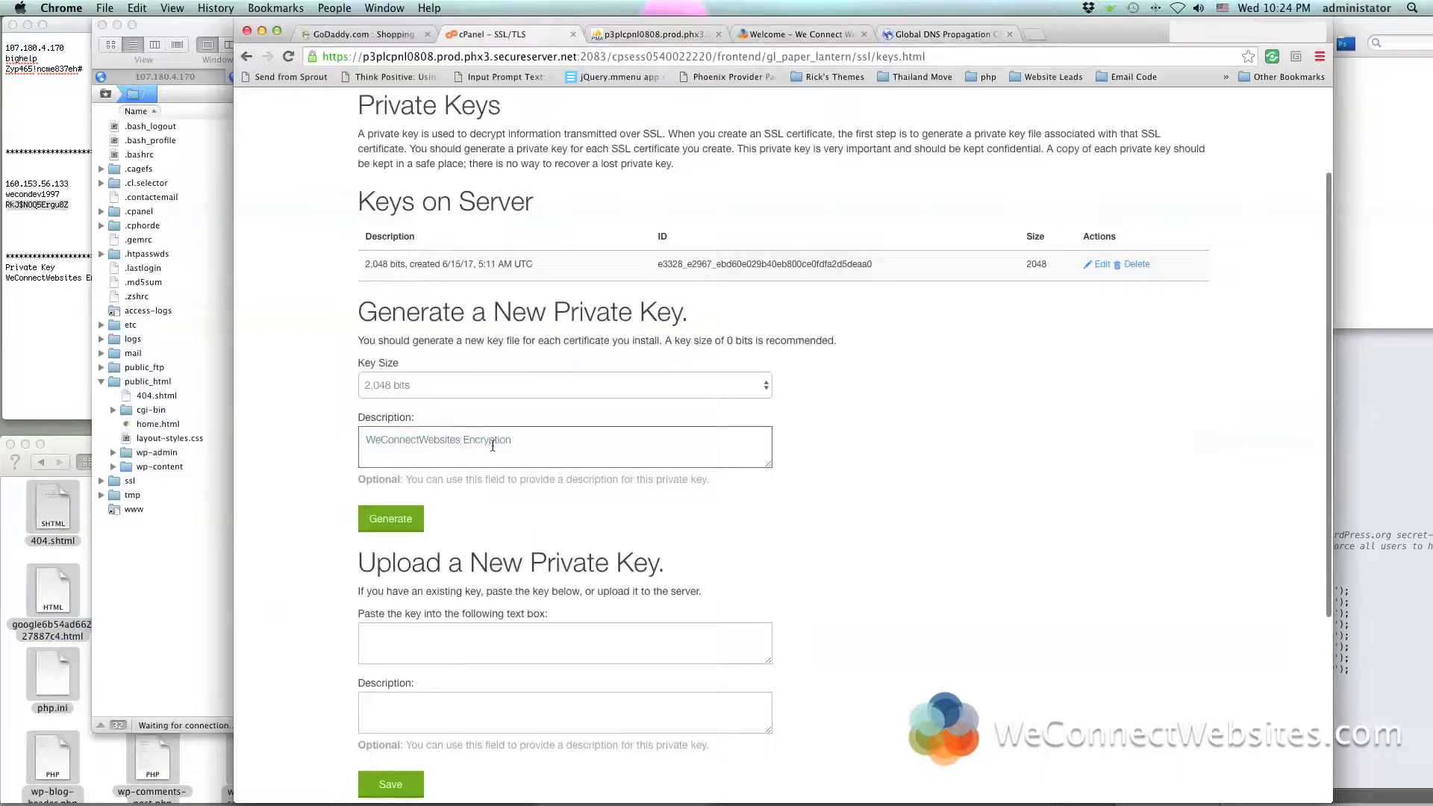
{"action": "type", "text": ".com"}
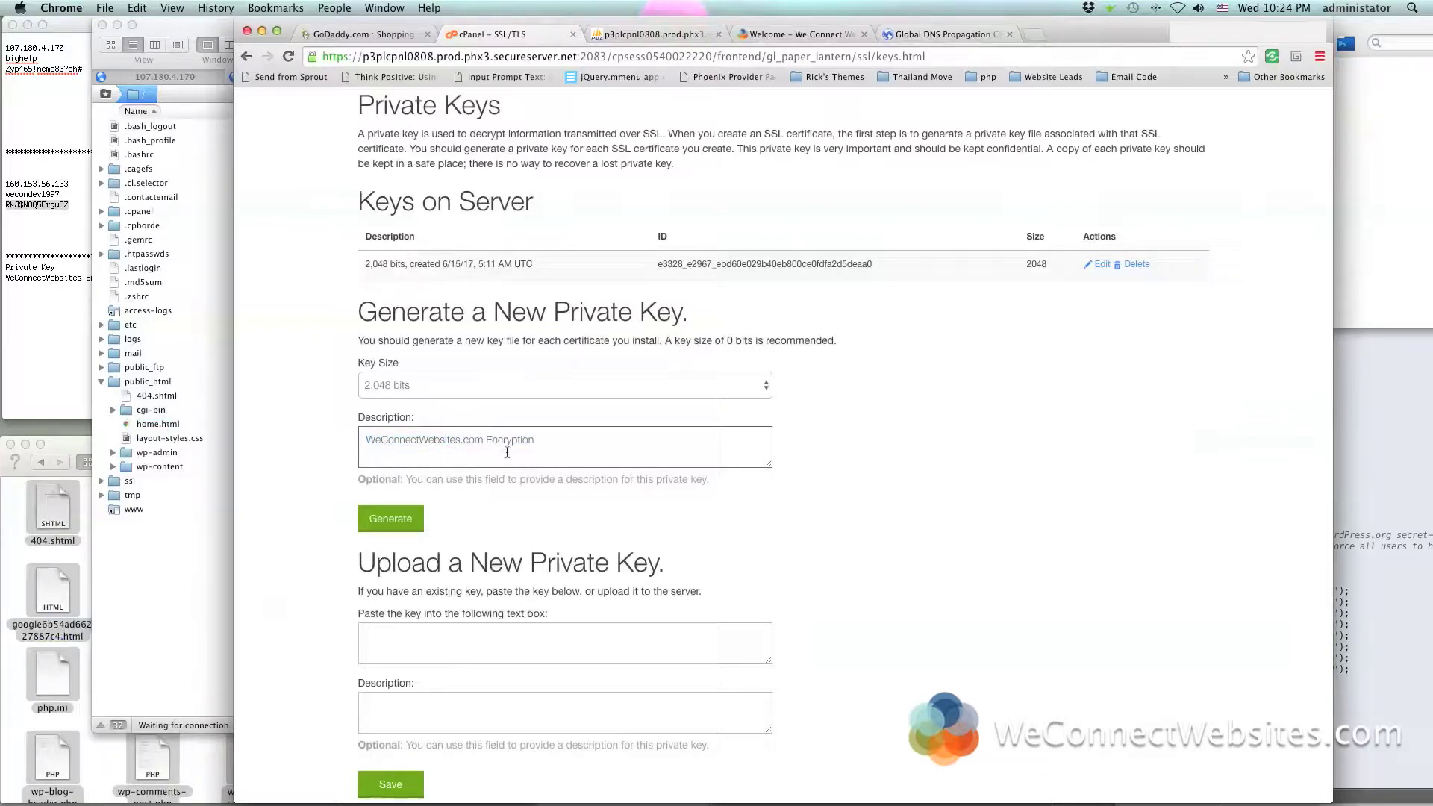
- Copy the corrected description and replace the old description line in the notes
{"action": "left_click_drag", "start_coordinate": [560, 443], "coordinate": [318, 428]}
{"action": "key", "text": "super+c"}
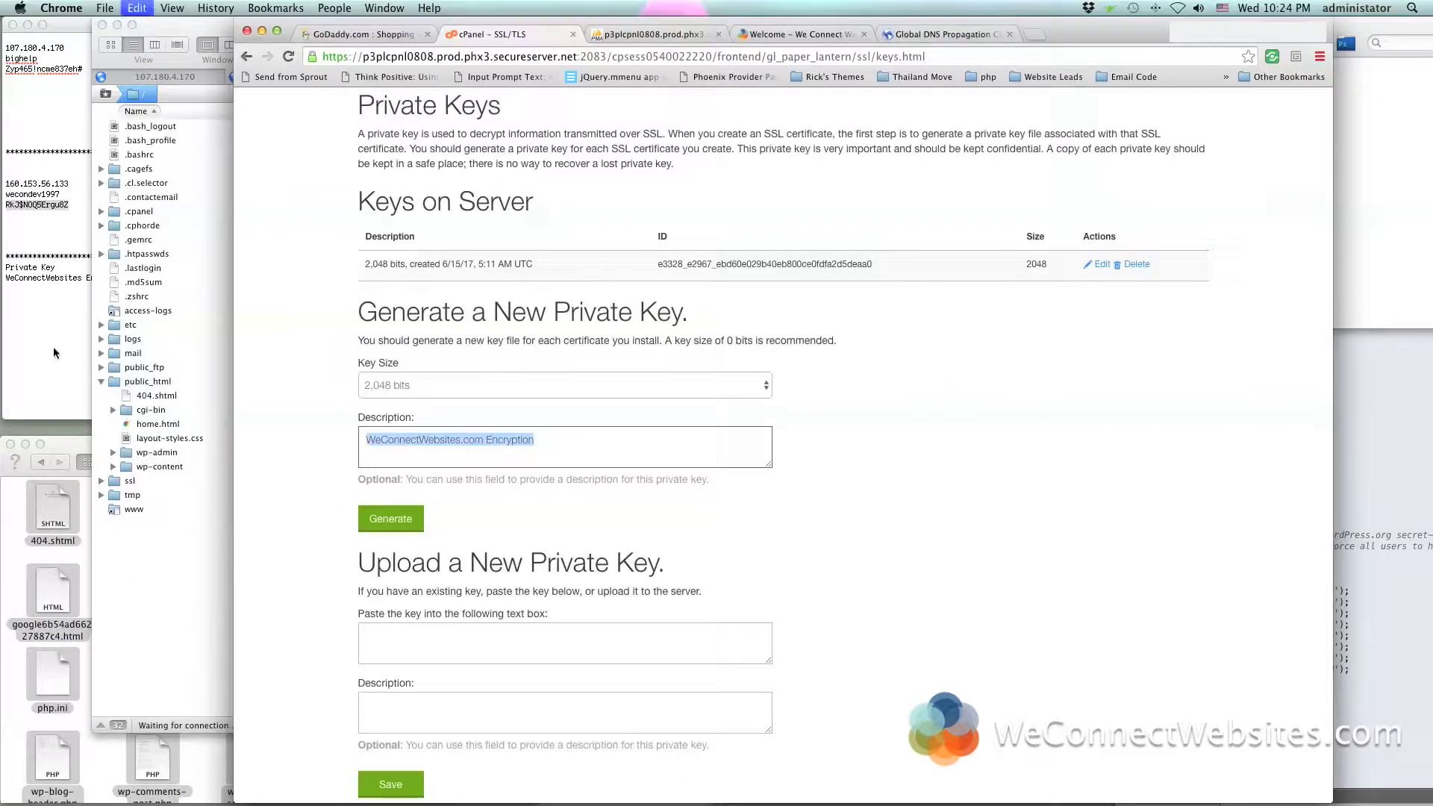
{"action": "left_click", "coordinate": [85, 279]}
{"action": "left_click_drag", "start_coordinate": [133, 278], "coordinate": [7, 279]}
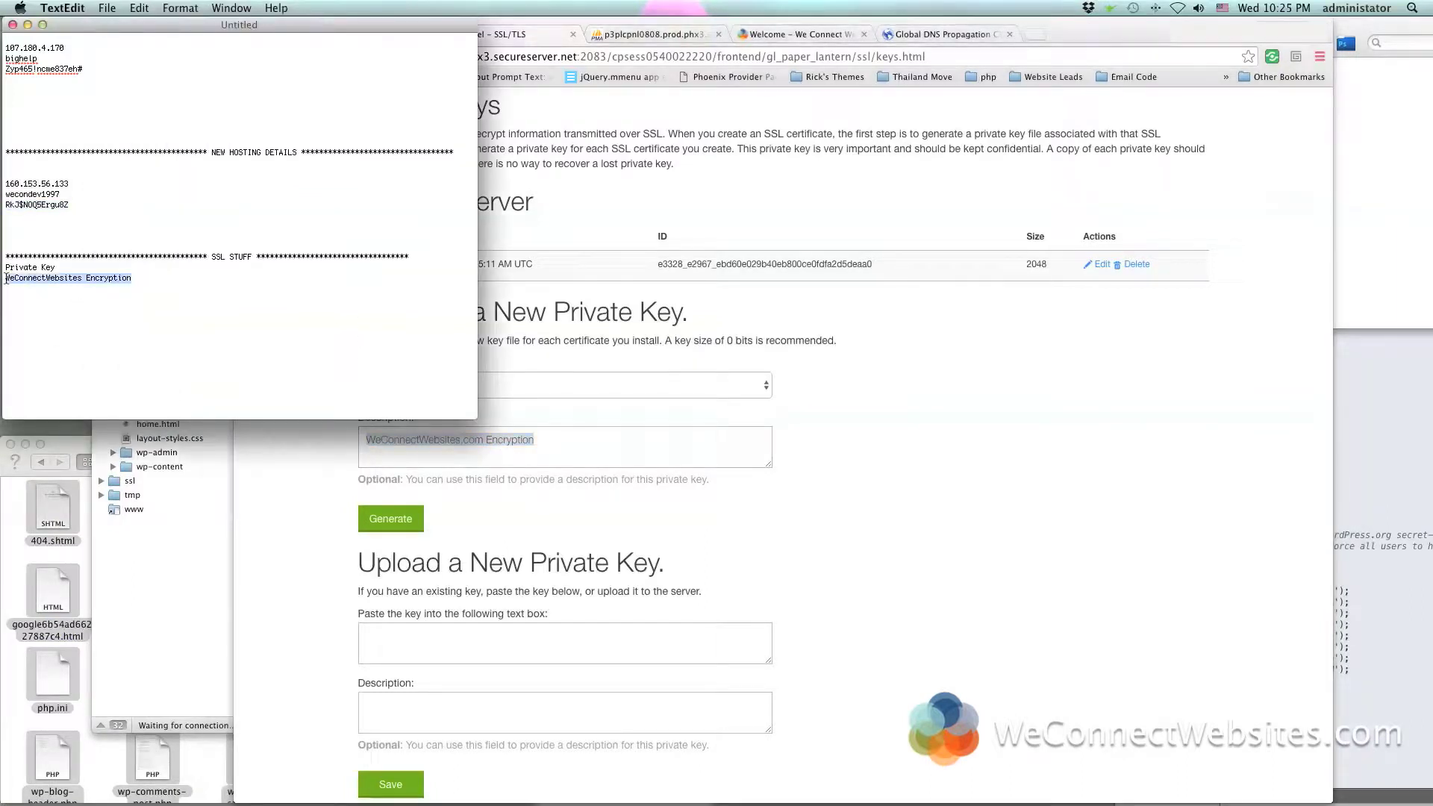
{"action": "left_click", "coordinate": [840, 487]}
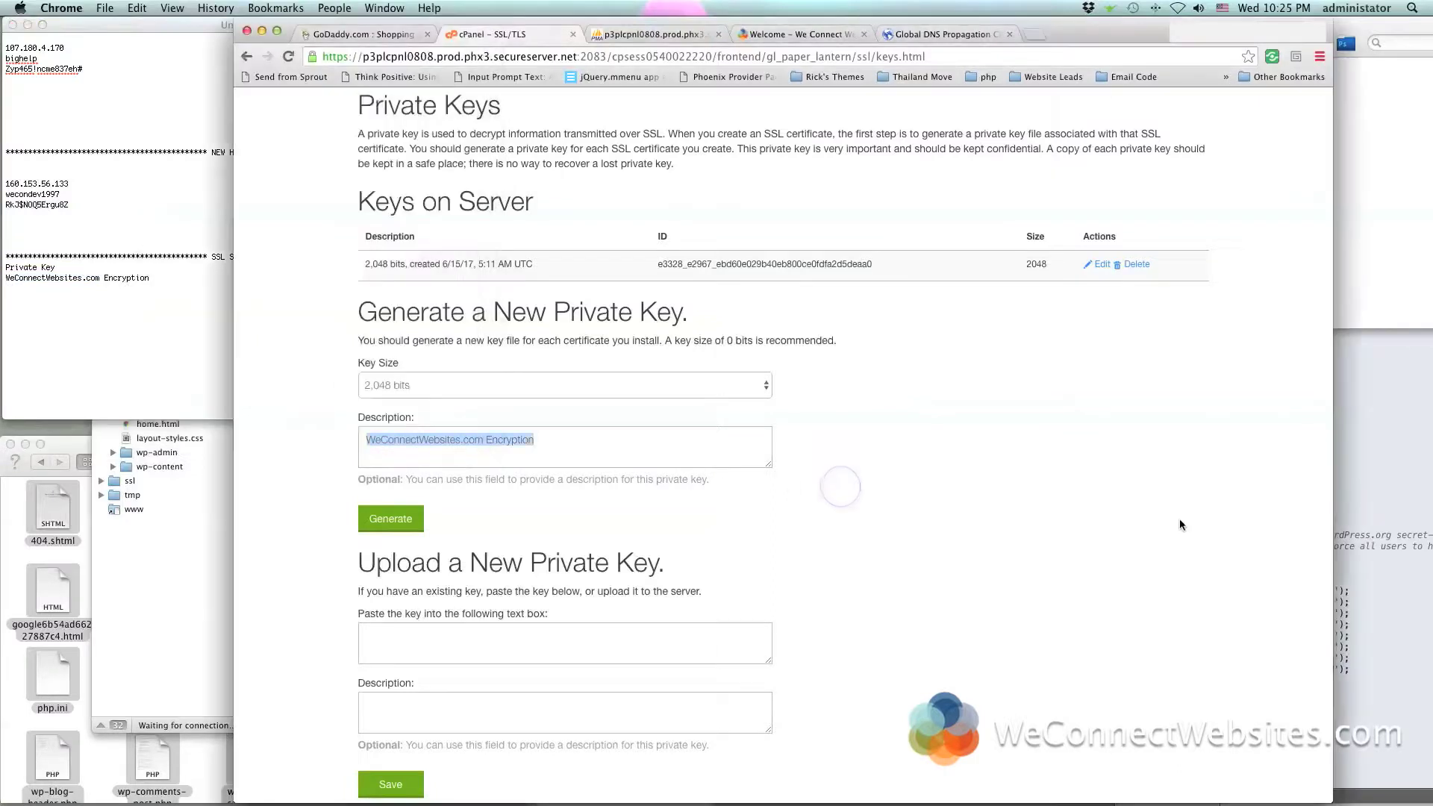
- Generate the 2048-bit private key and copy its whole encoded key block
{"action": "left_click", "coordinate": [410, 526]}
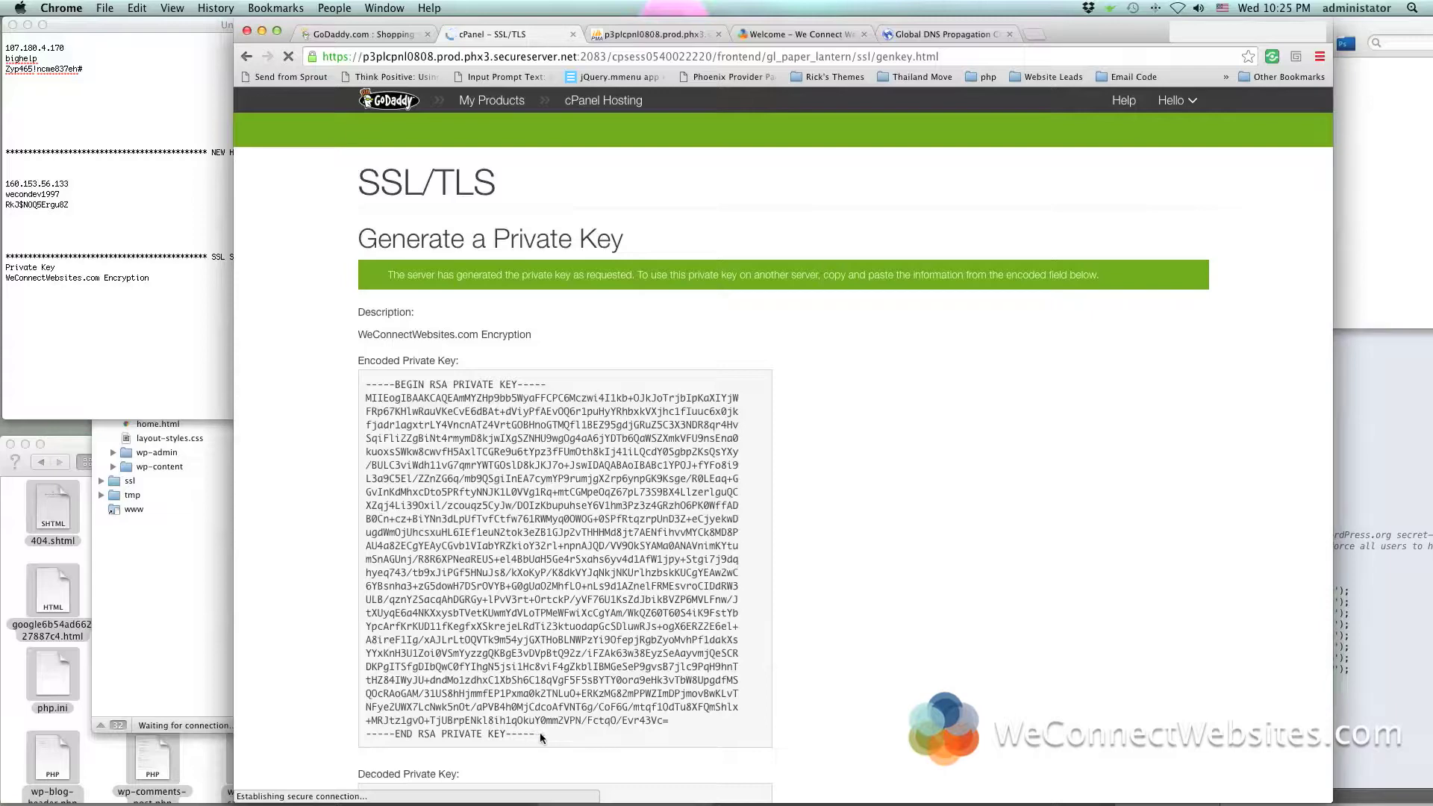
{"action": "scroll", "coordinate": [433, 527], "scroll_direction": "down", "scroll_amount": 2}
{"action": "scroll", "coordinate": [434, 527], "scroll_direction": "up", "scroll_amount": 2}
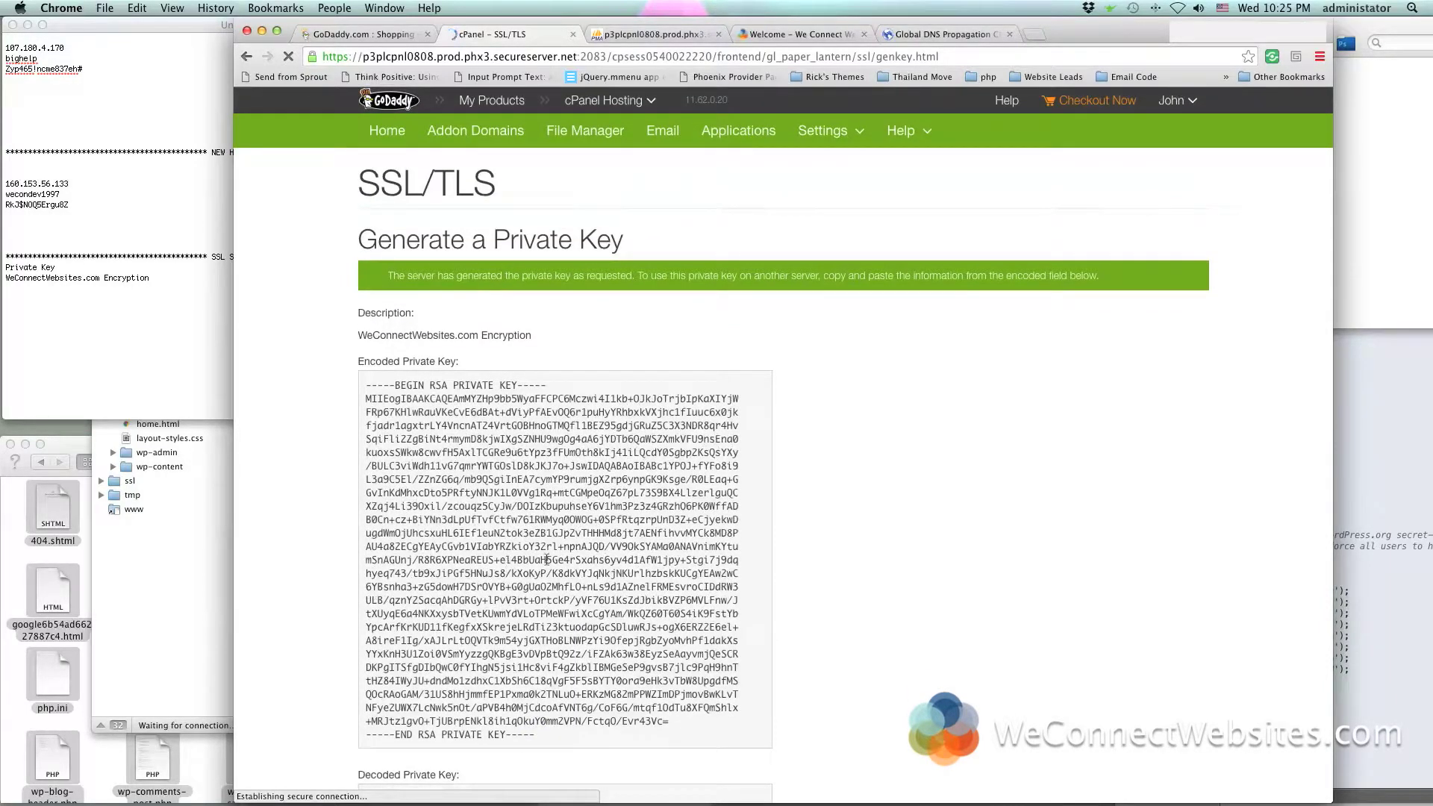
{"action": "scroll", "coordinate": [547, 567], "scroll_direction": "down", "scroll_amount": 1}
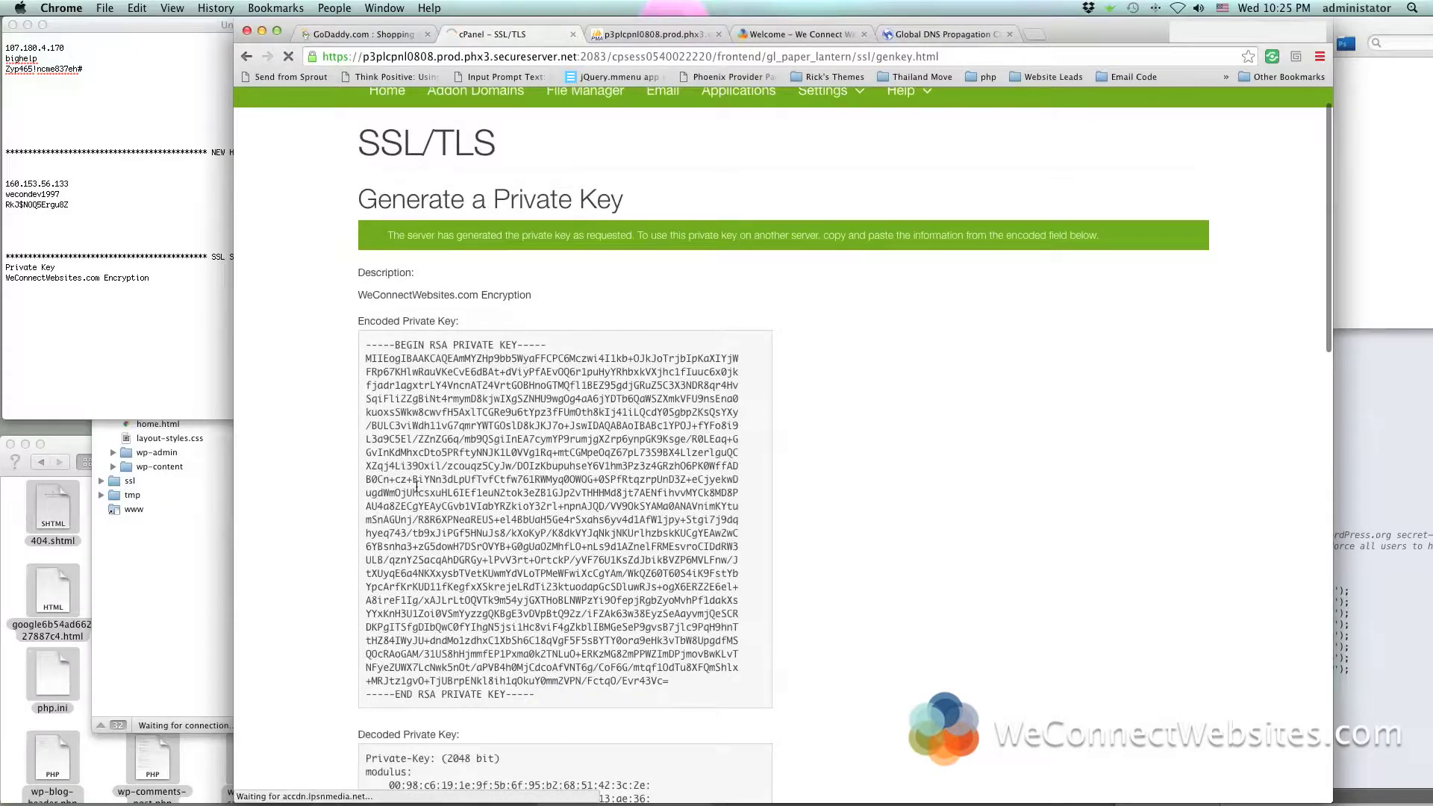
{"action": "left_click_drag", "start_coordinate": [422, 560], "coordinate": [495, 657]}
{"action": "left_click_drag", "start_coordinate": [368, 349], "coordinate": [361, 348]}
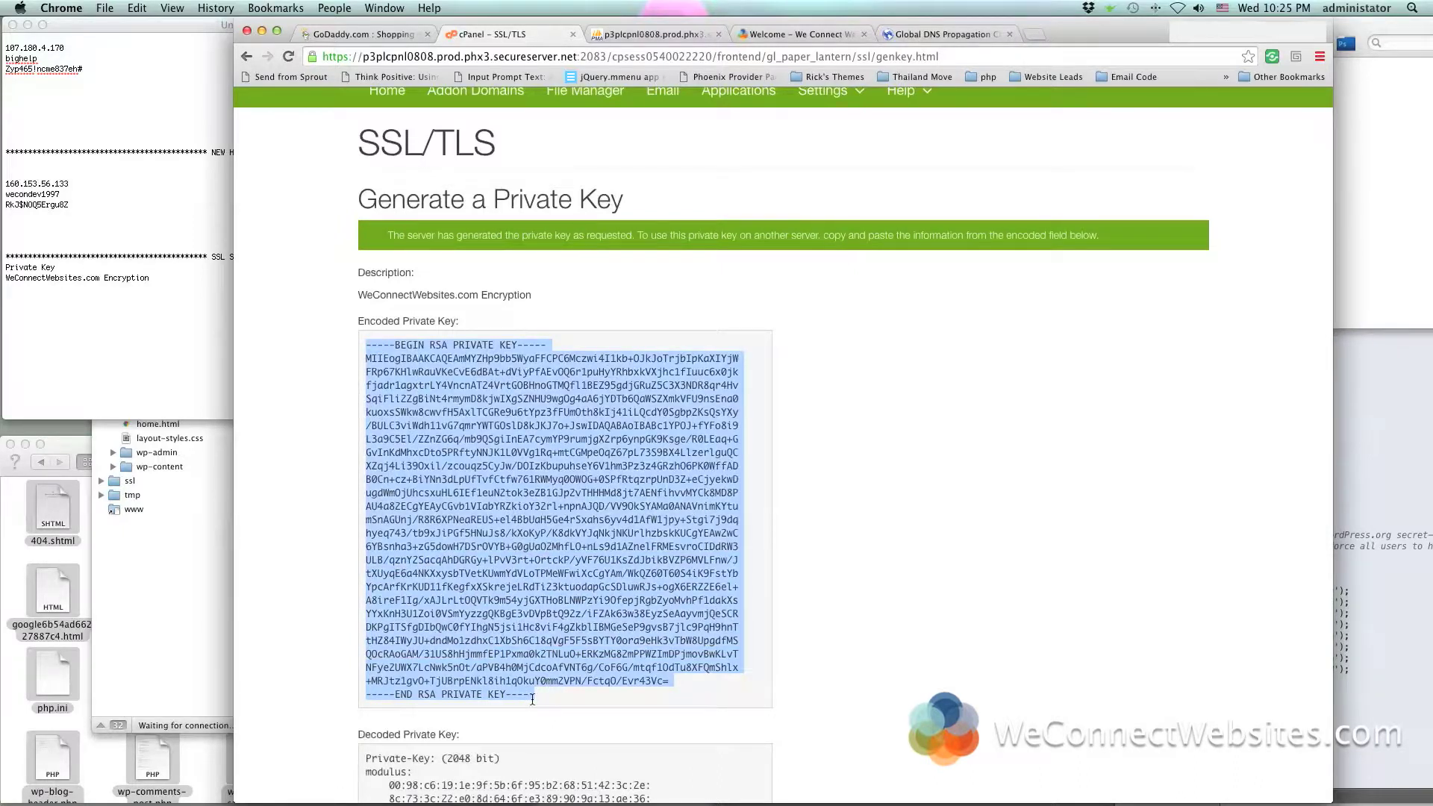
- Paste the encoded key under the Encryption line in the notes, adding blank lines above Private Key
{"action": "left_click", "coordinate": [112, 315]}
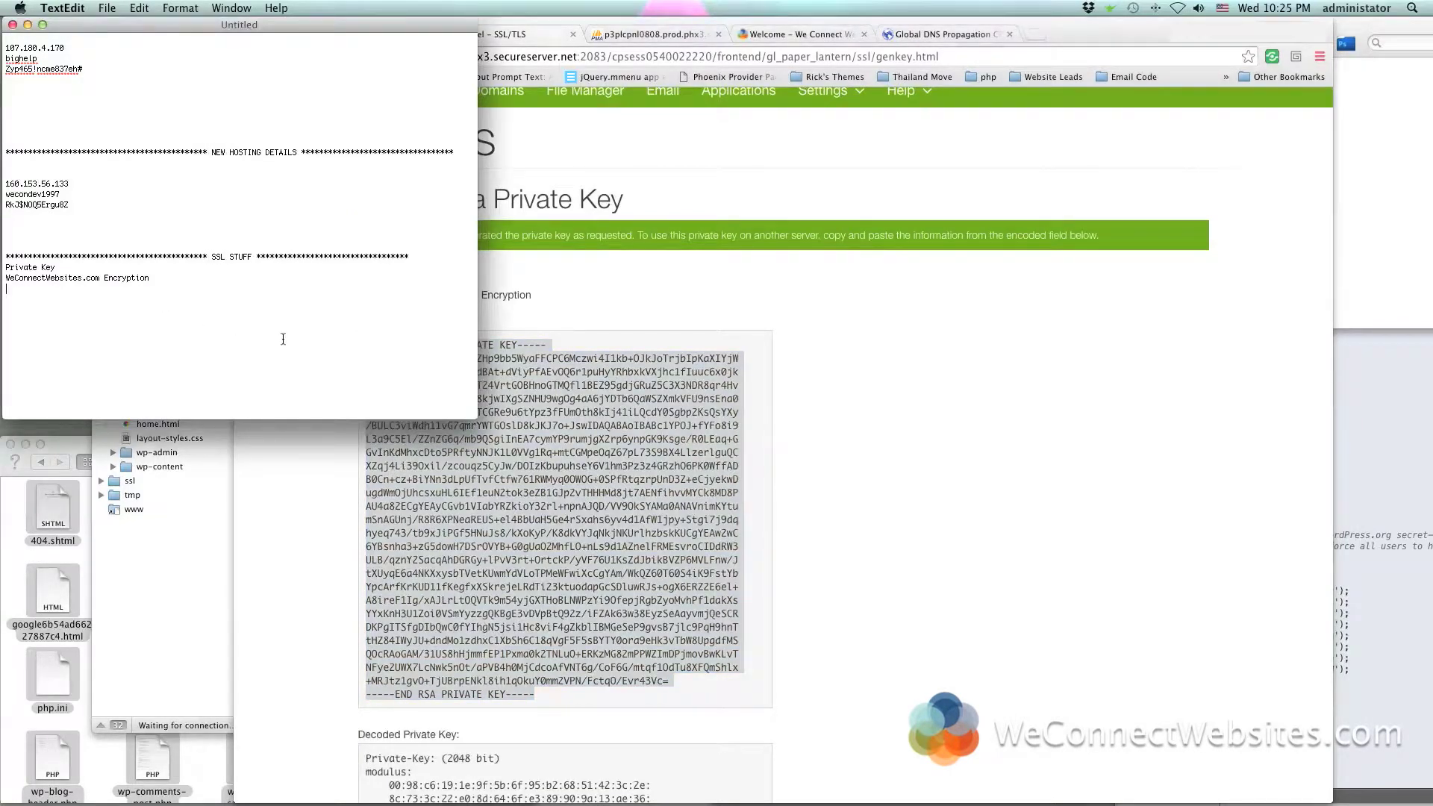
{"action": "key", "text": "super+v"}
{"action": "scroll", "coordinate": [24, 247], "scroll_direction": "up", "scroll_amount": 5}
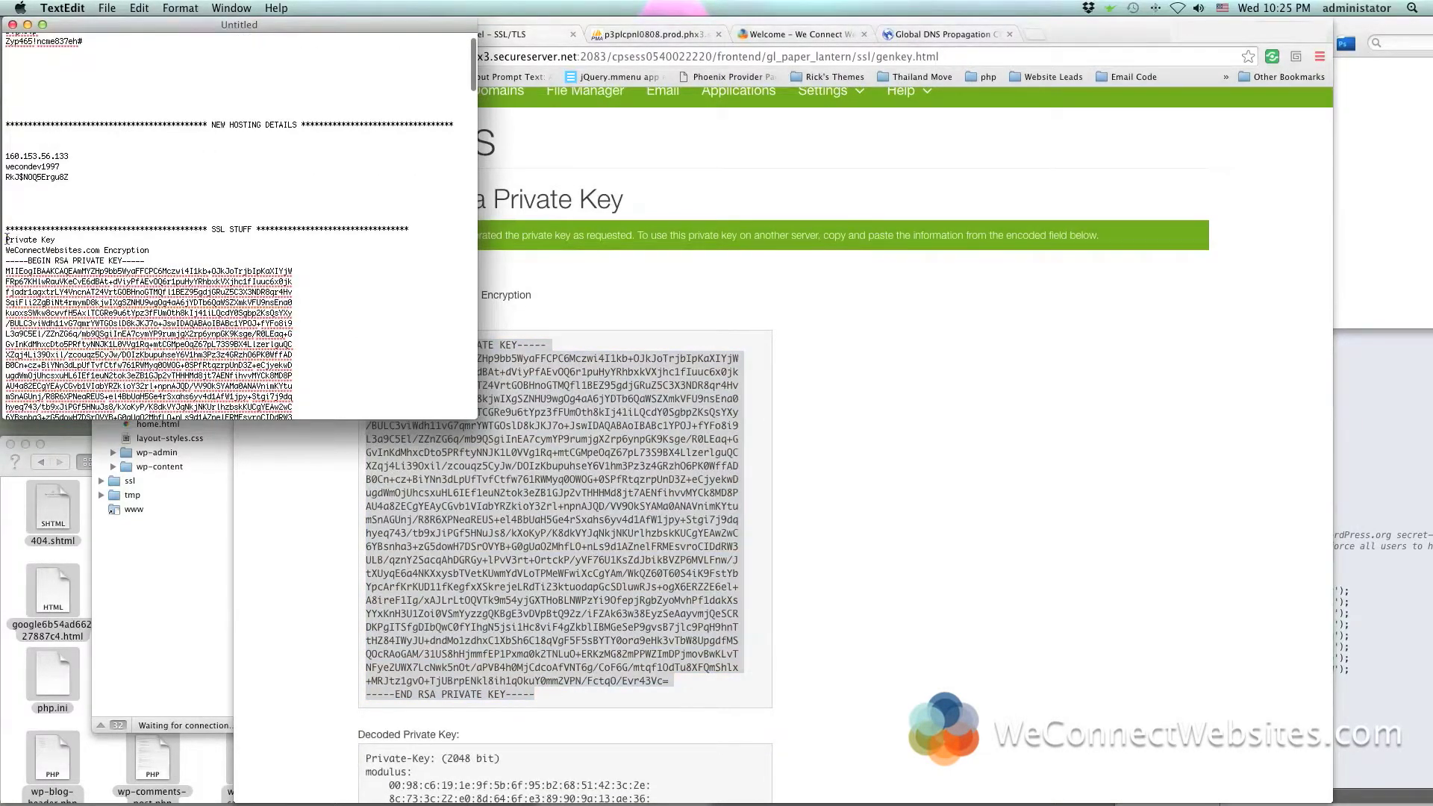
{"action": "left_click", "coordinate": [7, 239]}
{"action": "key", "text": "Return"}
{"action": "key", "text": "Return"}
{"action": "key", "text": "Return"}
{"action": "key", "text": "Return"}
{"action": "key", "text": "Return"}
{"action": "key", "text": "Return"}
{"action": "key", "text": "Return"}
{"action": "key", "text": "Return"}
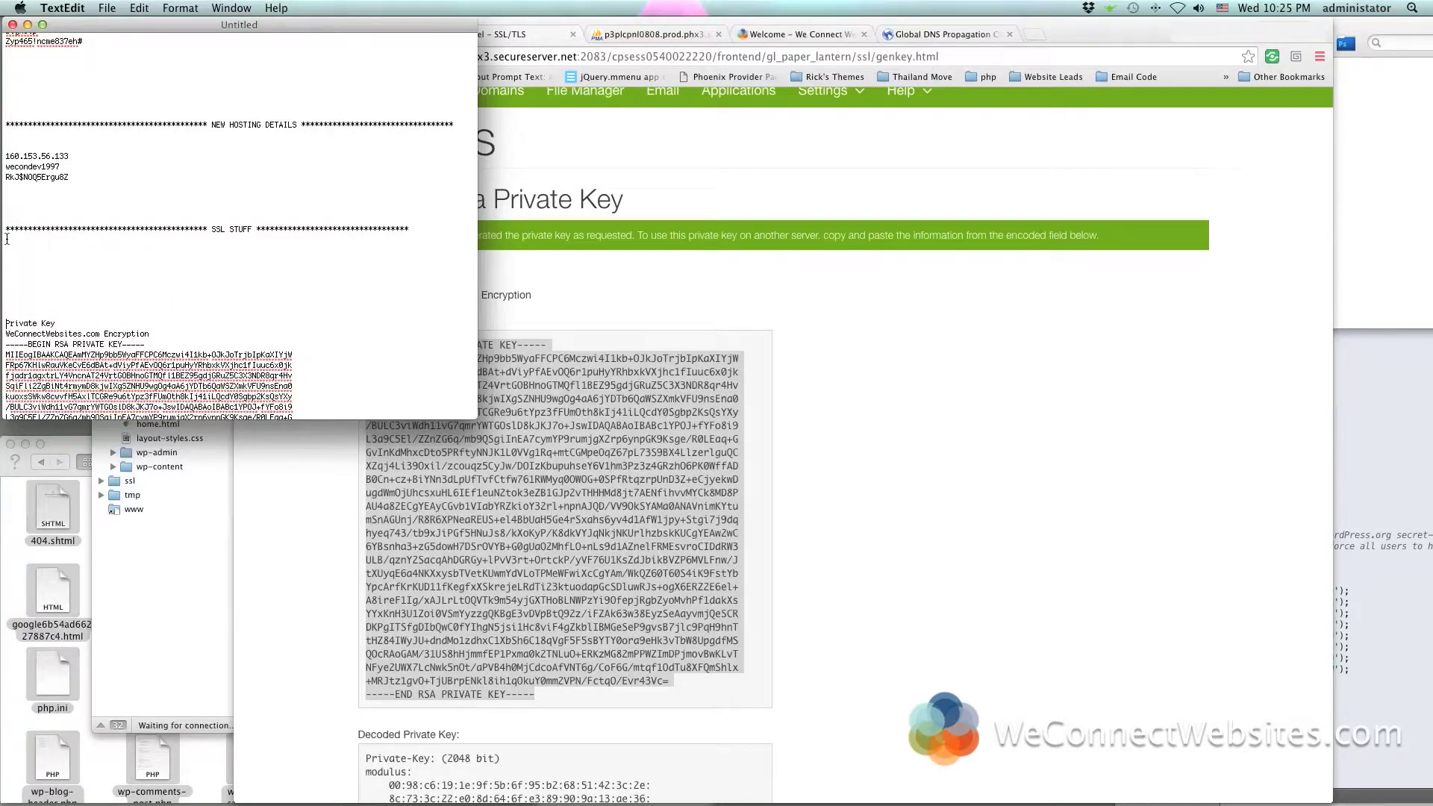
{"action": "key", "text": "Return"}
{"action": "key", "text": "Return"}
{"action": "key", "text": "Return"}
{"action": "key", "text": "Return"}
{"action": "key", "text": "Return"}
{"action": "key", "text": "Return"}
{"action": "key", "text": "Return"}
{"action": "key", "text": "Return"}
{"action": "key", "text": "Return"}
{"action": "key", "text": "Return"}
{"action": "key", "text": "Return"}
{"action": "key", "text": "Return"}
{"action": "key", "text": "Return"}
{"action": "key", "text": "Return"}
{"action": "key", "text": "Return"}
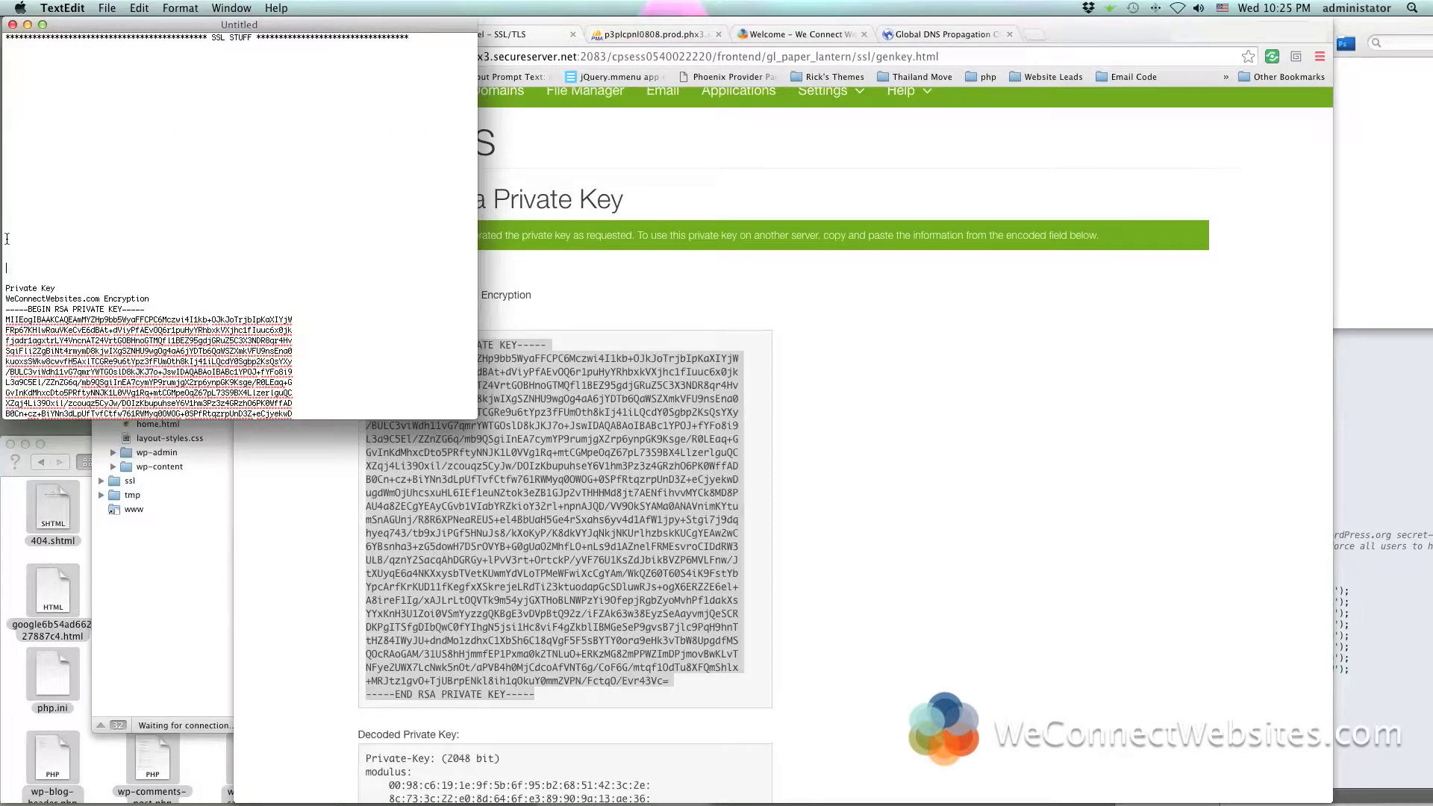
{"action": "scroll", "coordinate": [6, 239], "scroll_direction": "up", "scroll_amount": 5}
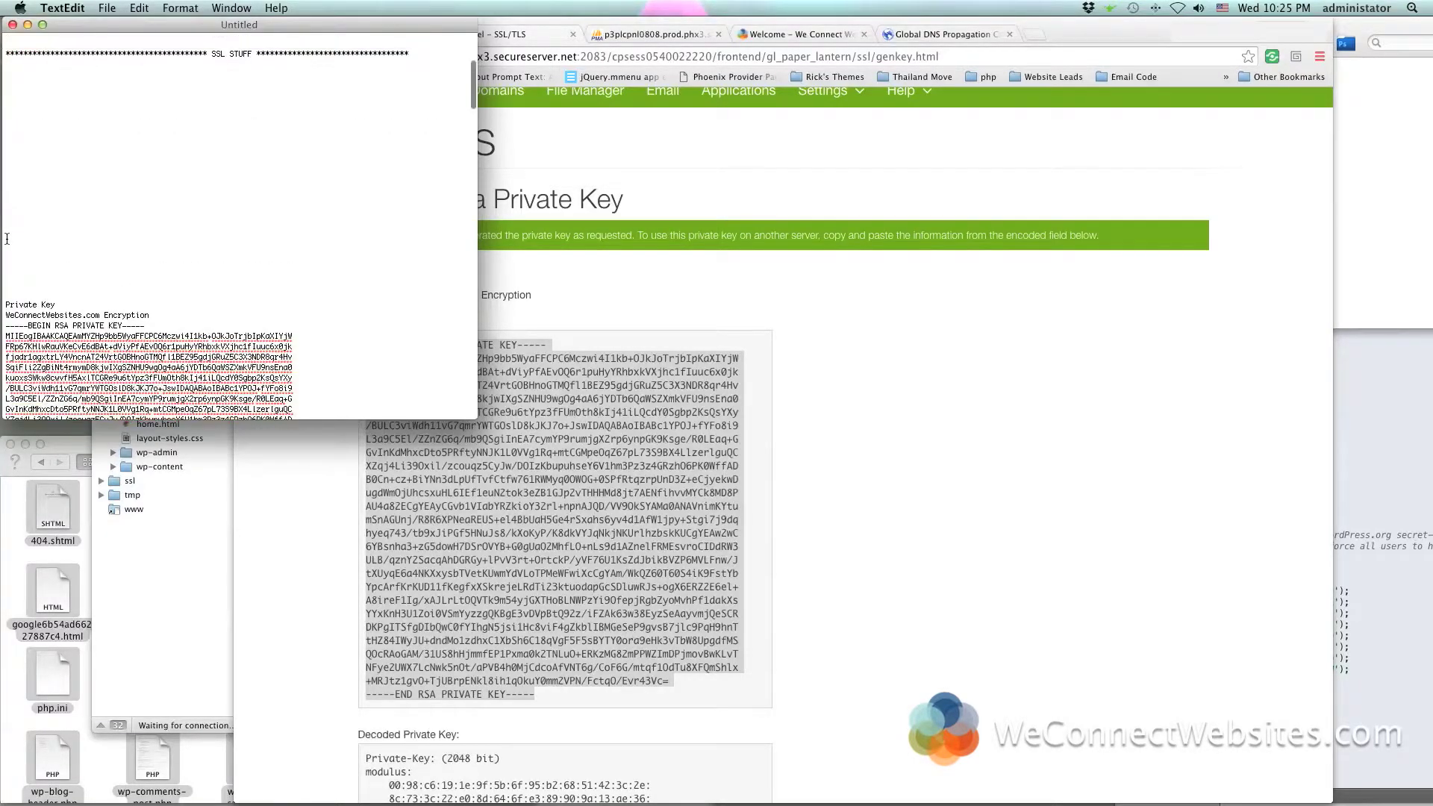
{"action": "left_click", "coordinate": [851, 482]}
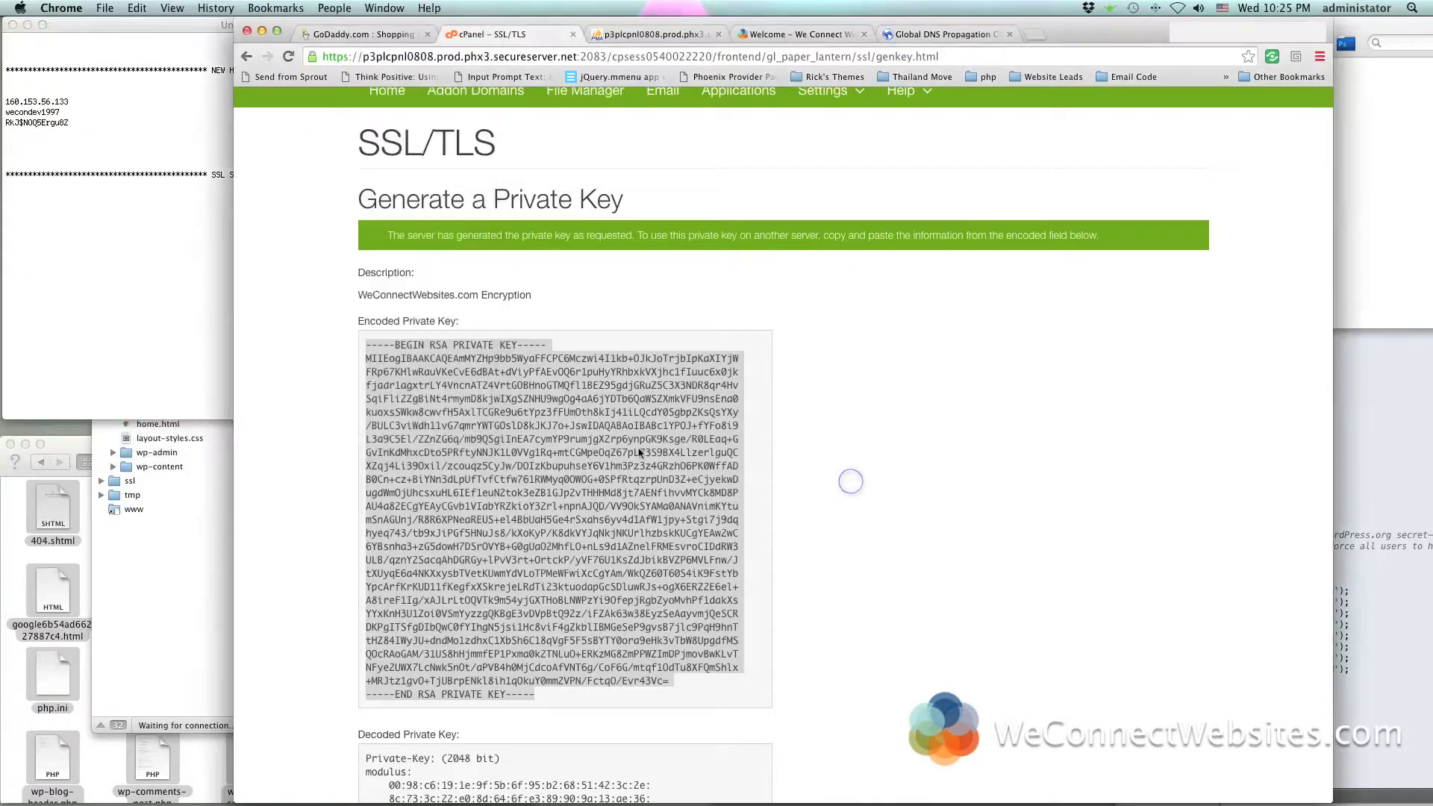
{"action": "scroll", "coordinate": [641, 452], "scroll_direction": "down", "scroll_amount": 15}
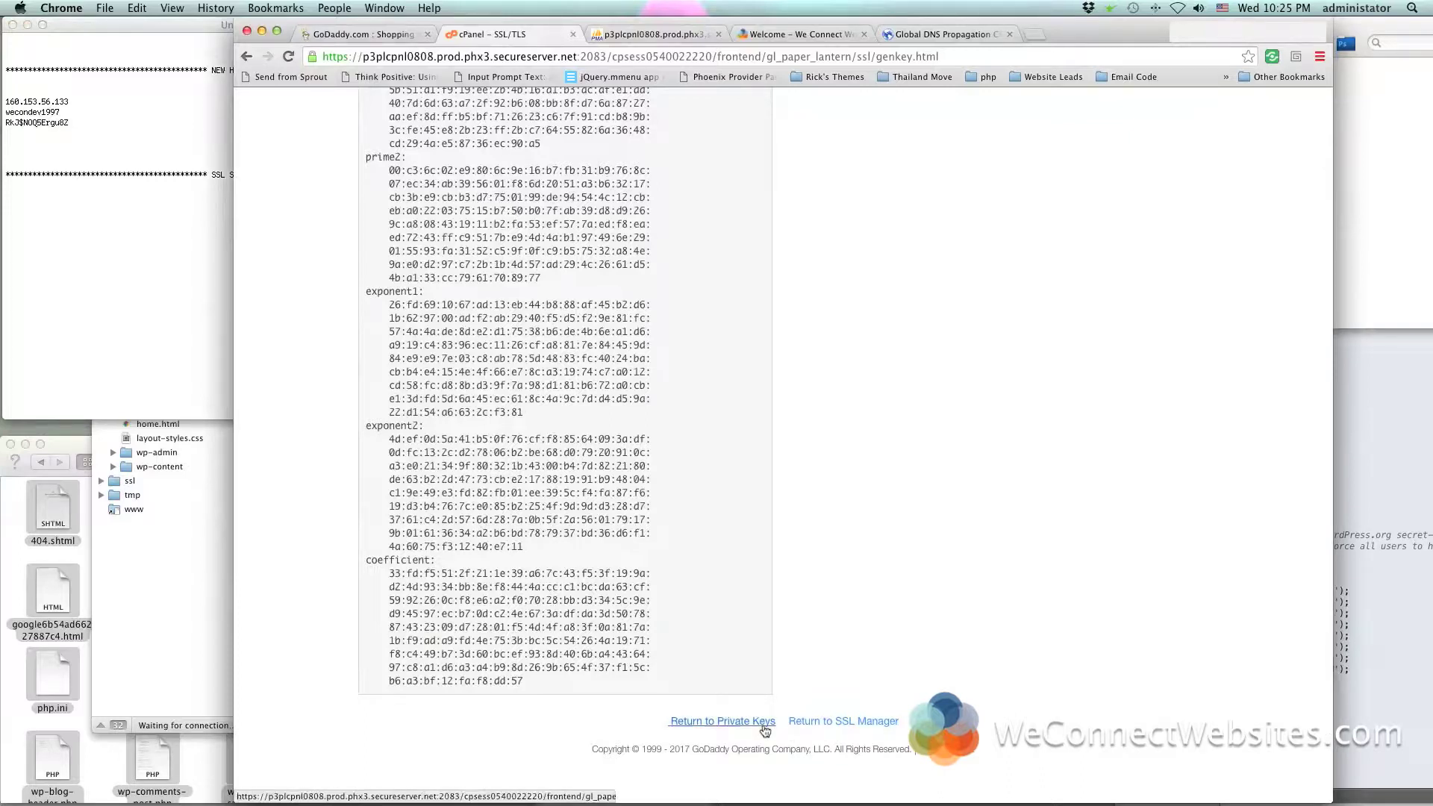
- On the CSR page, enter domain weconnectwebsites.com and city Chicago
{"action": "left_click", "coordinate": [816, 727]}
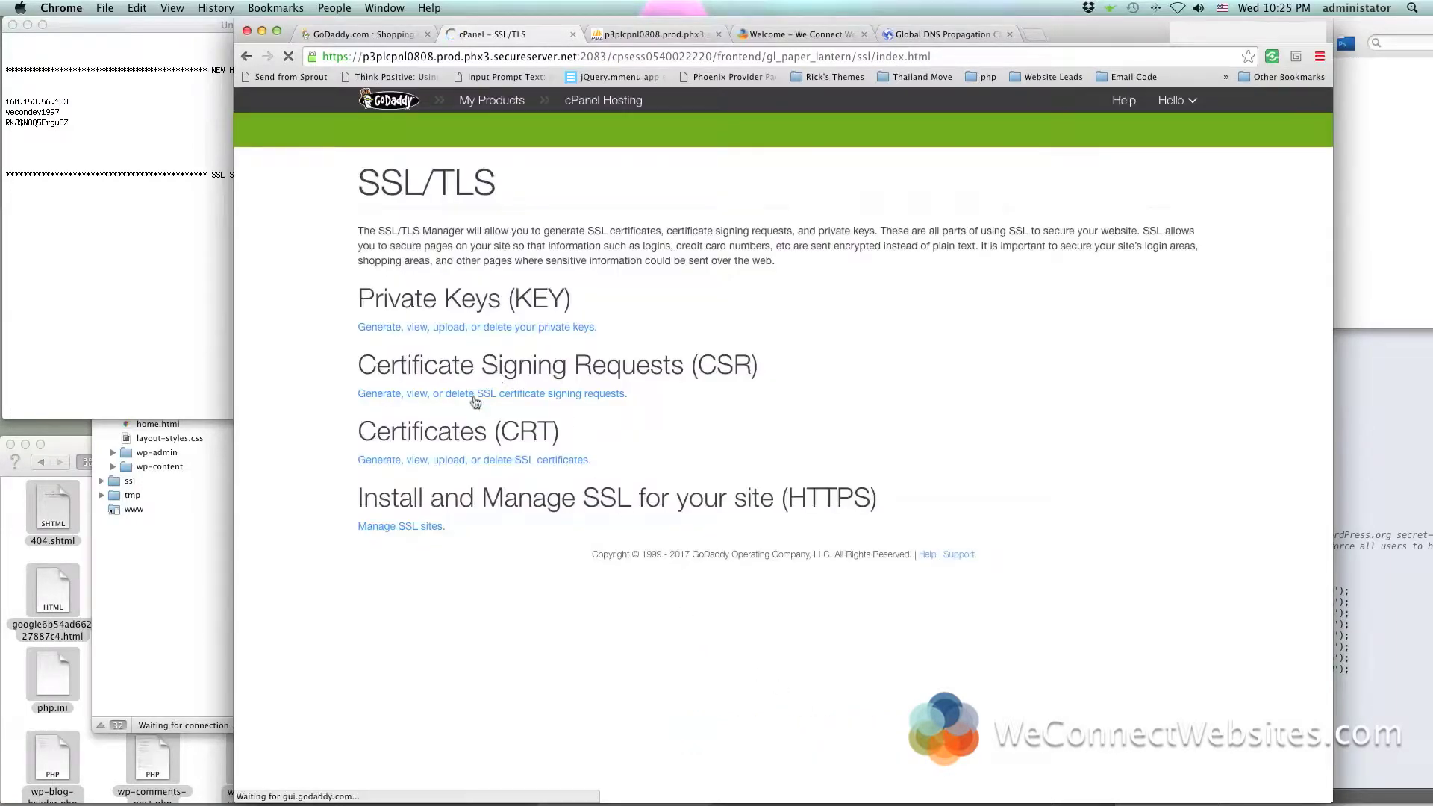
{"action": "left_click", "coordinate": [473, 397]}
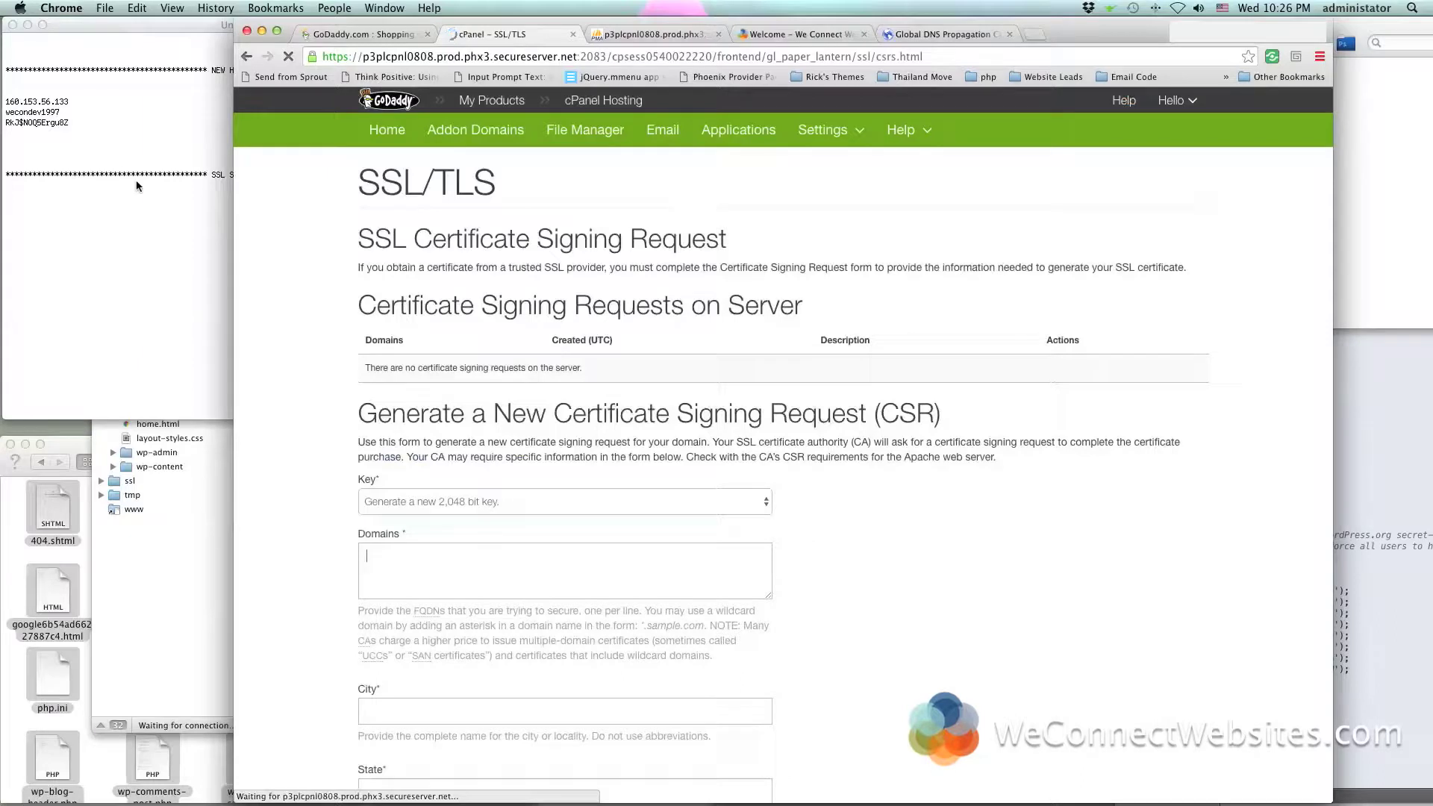
{"action": "left_click", "coordinate": [451, 557]}
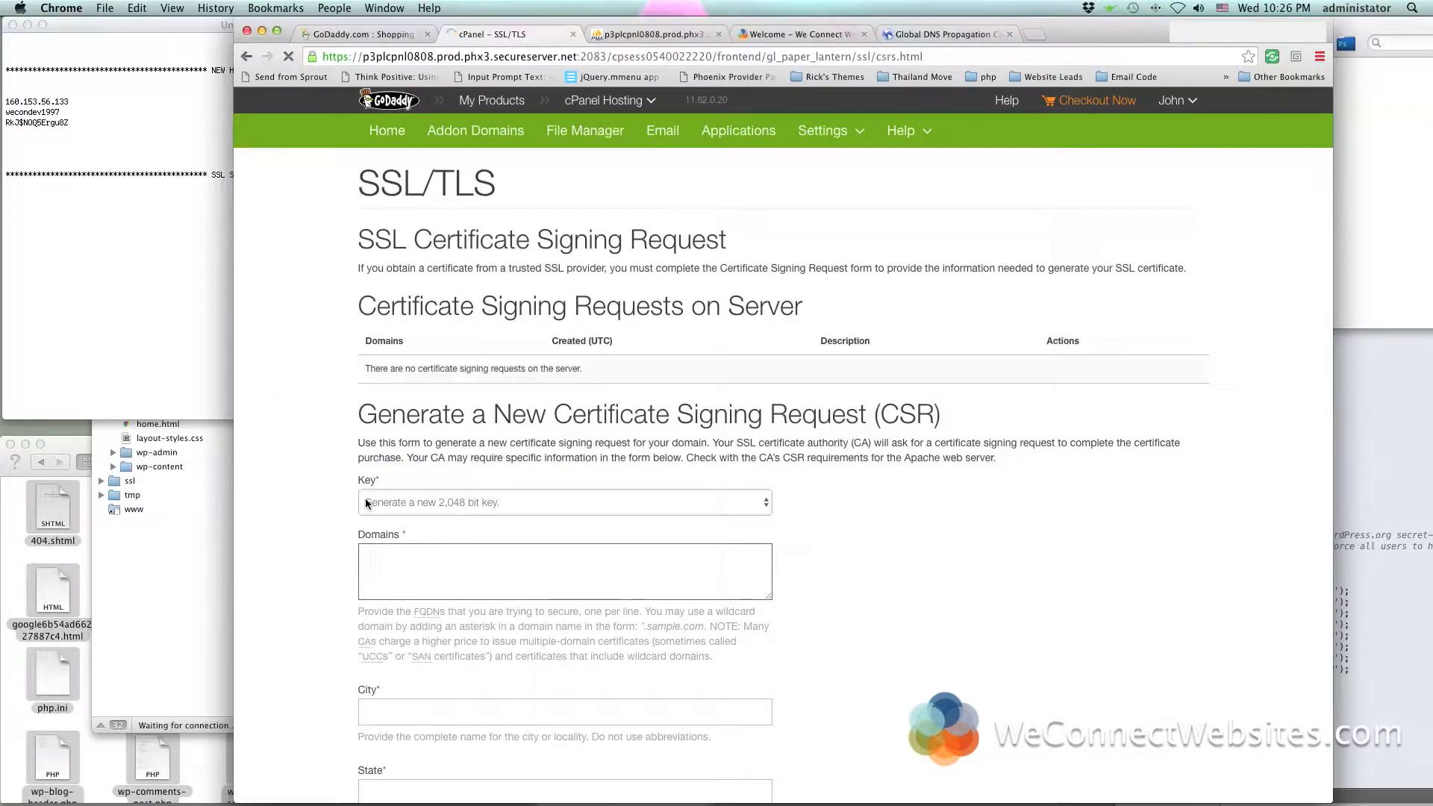
{"action": "type", "text": "we"}
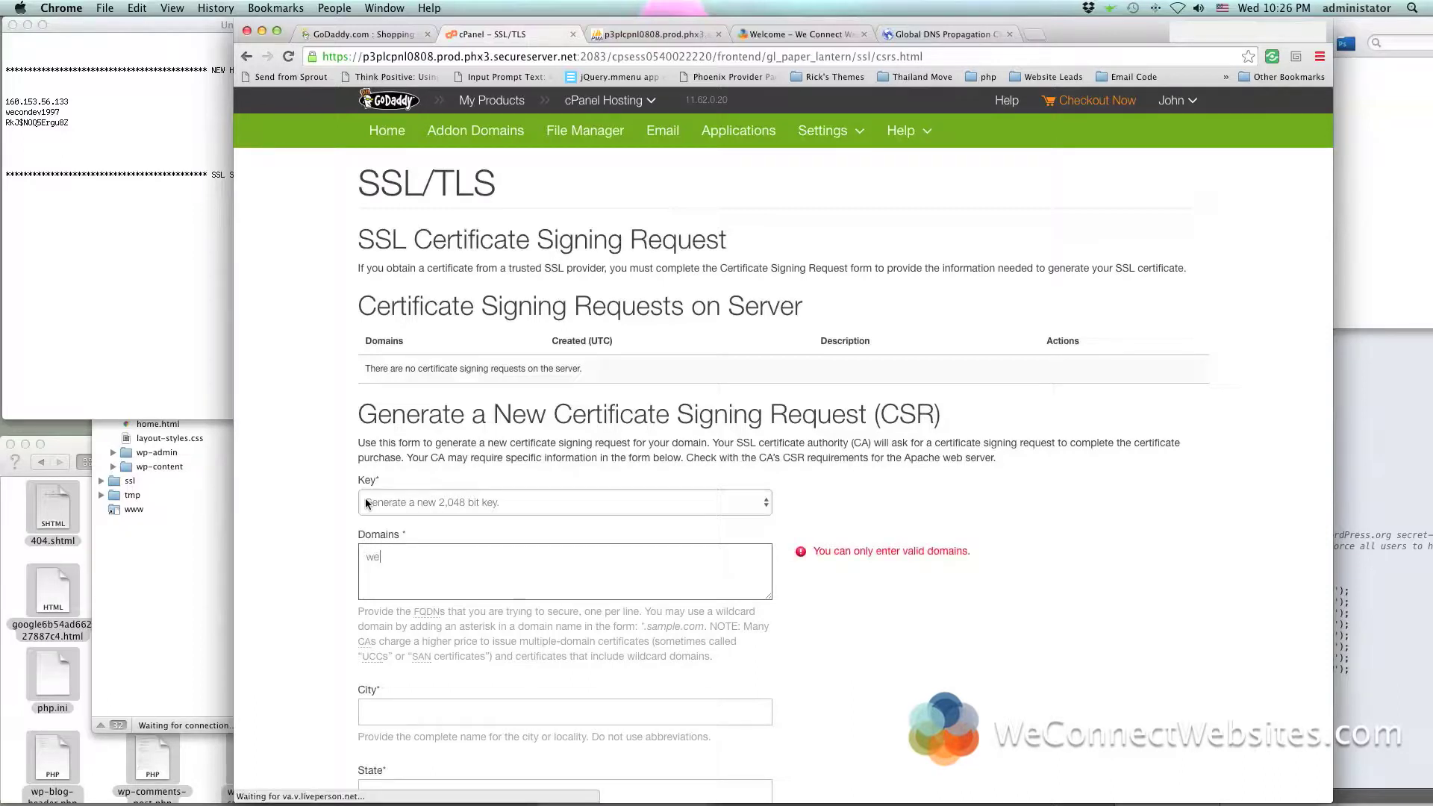
{"action": "type", "text": "connectwe"}
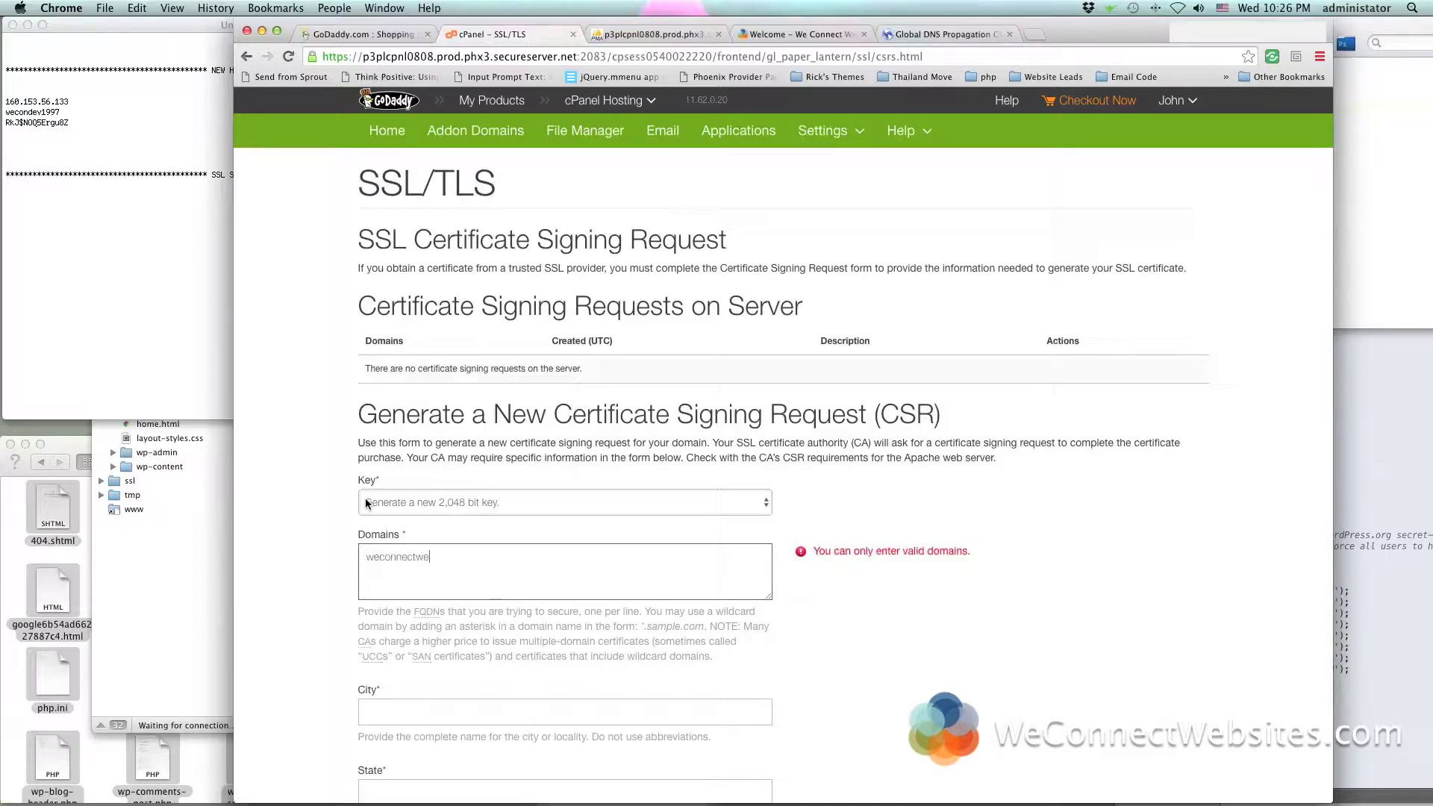
{"action": "type", "text": "bsites.com"}
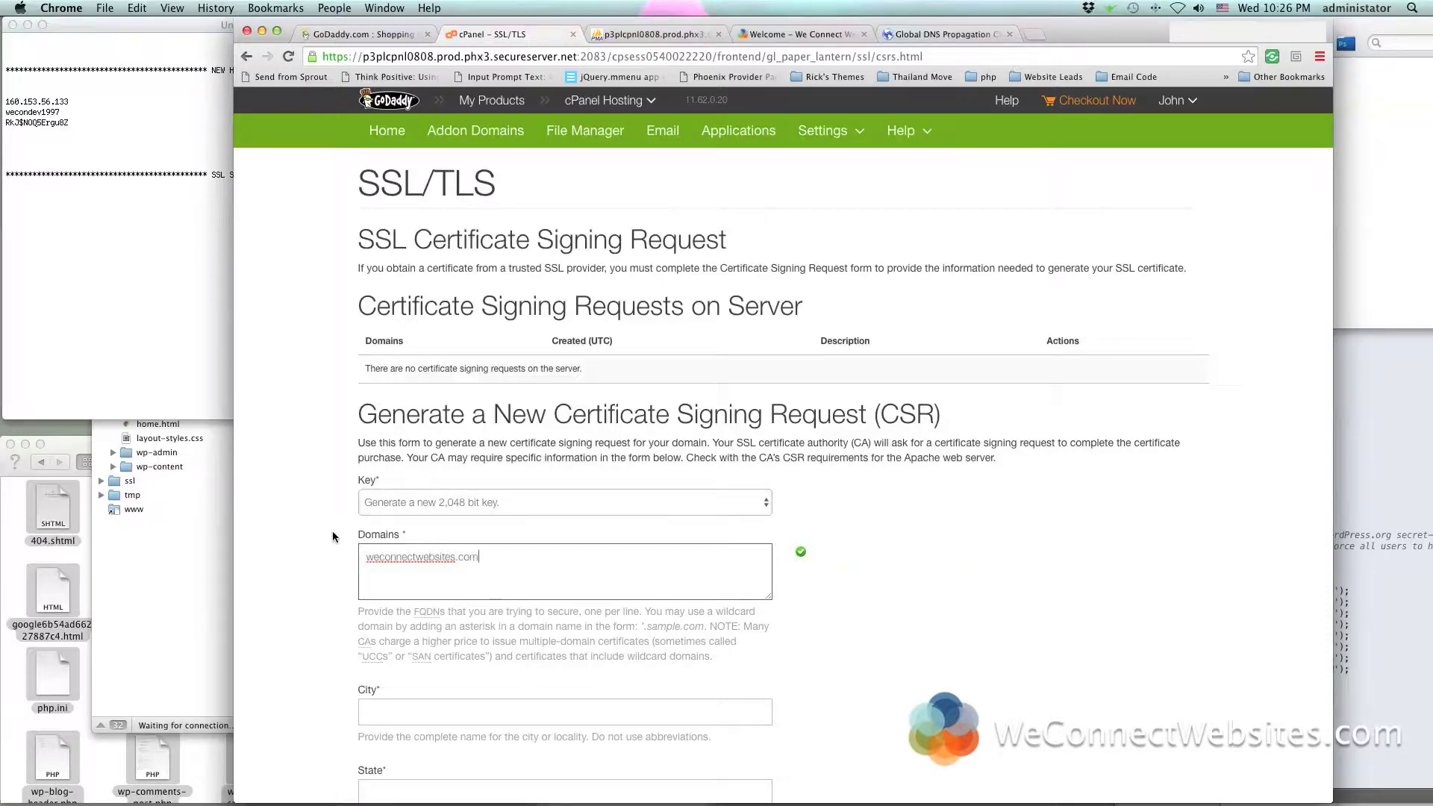
{"action": "scroll", "coordinate": [333, 530], "scroll_direction": "down", "scroll_amount": 2}
{"action": "scroll", "coordinate": [333, 531], "scroll_direction": "down", "scroll_amount": 4}
{"action": "left_click", "coordinate": [432, 526]}
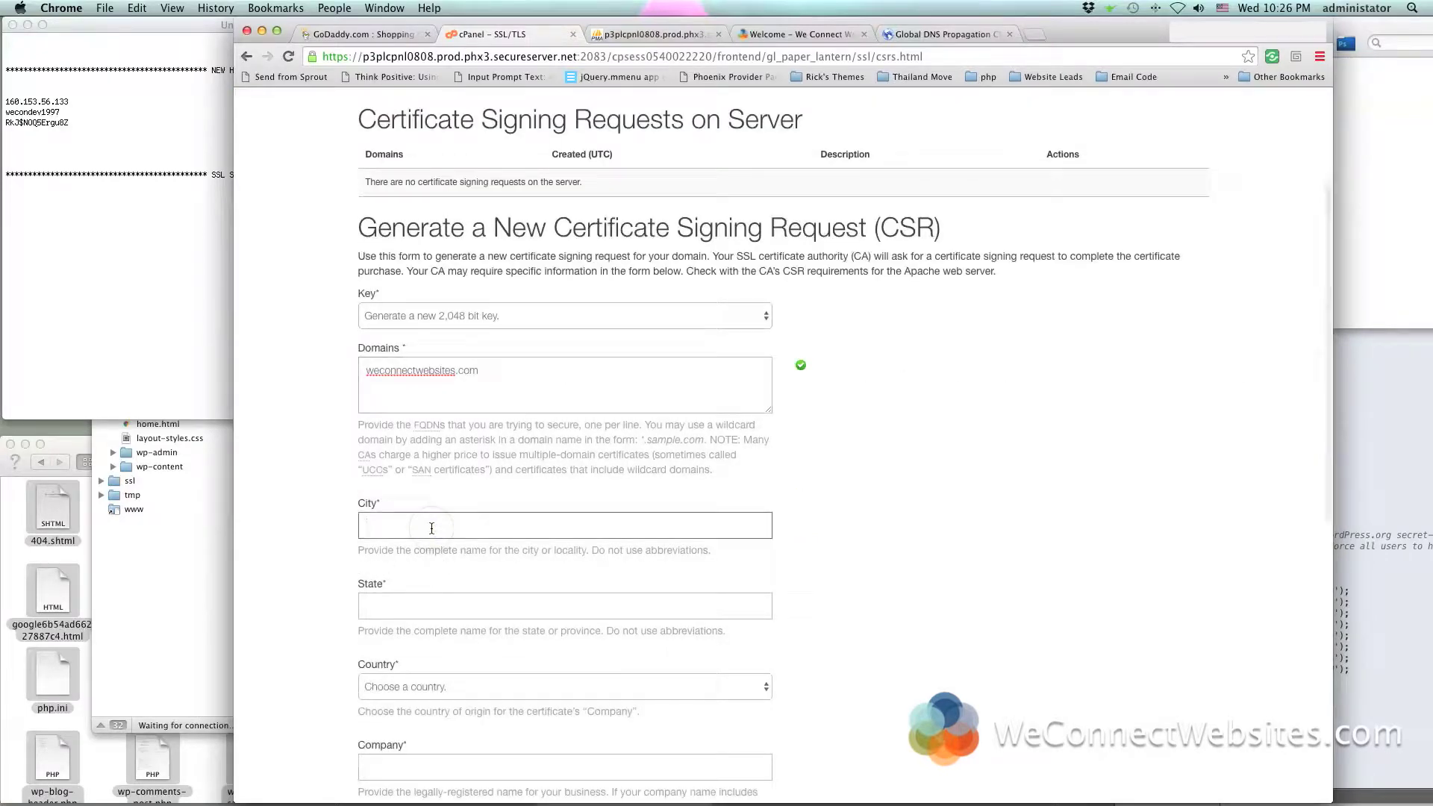
{"action": "type", "text": "Chicago"}
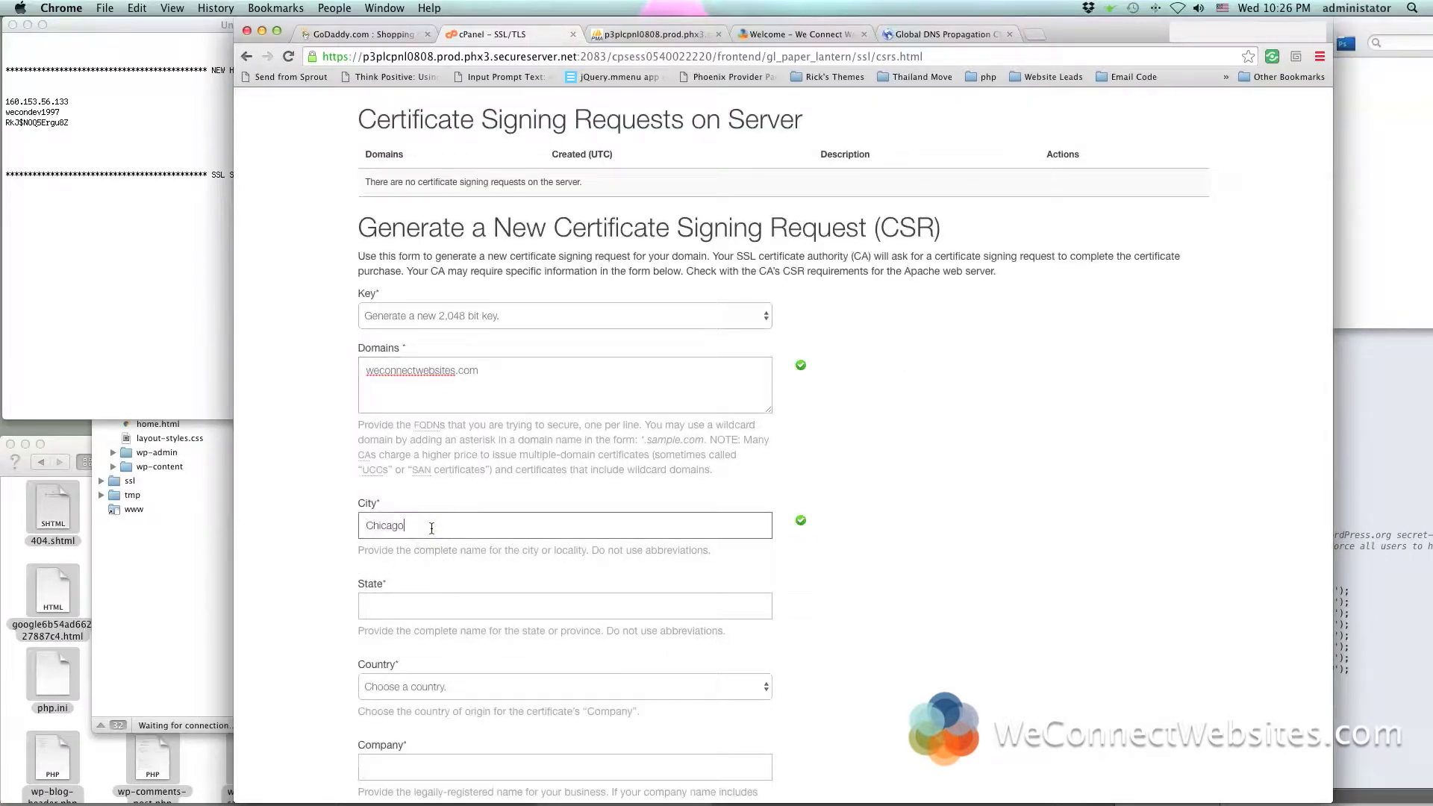
- Set the state to Illinois and the country to US (United States)
{"action": "left_click", "coordinate": [401, 601]}
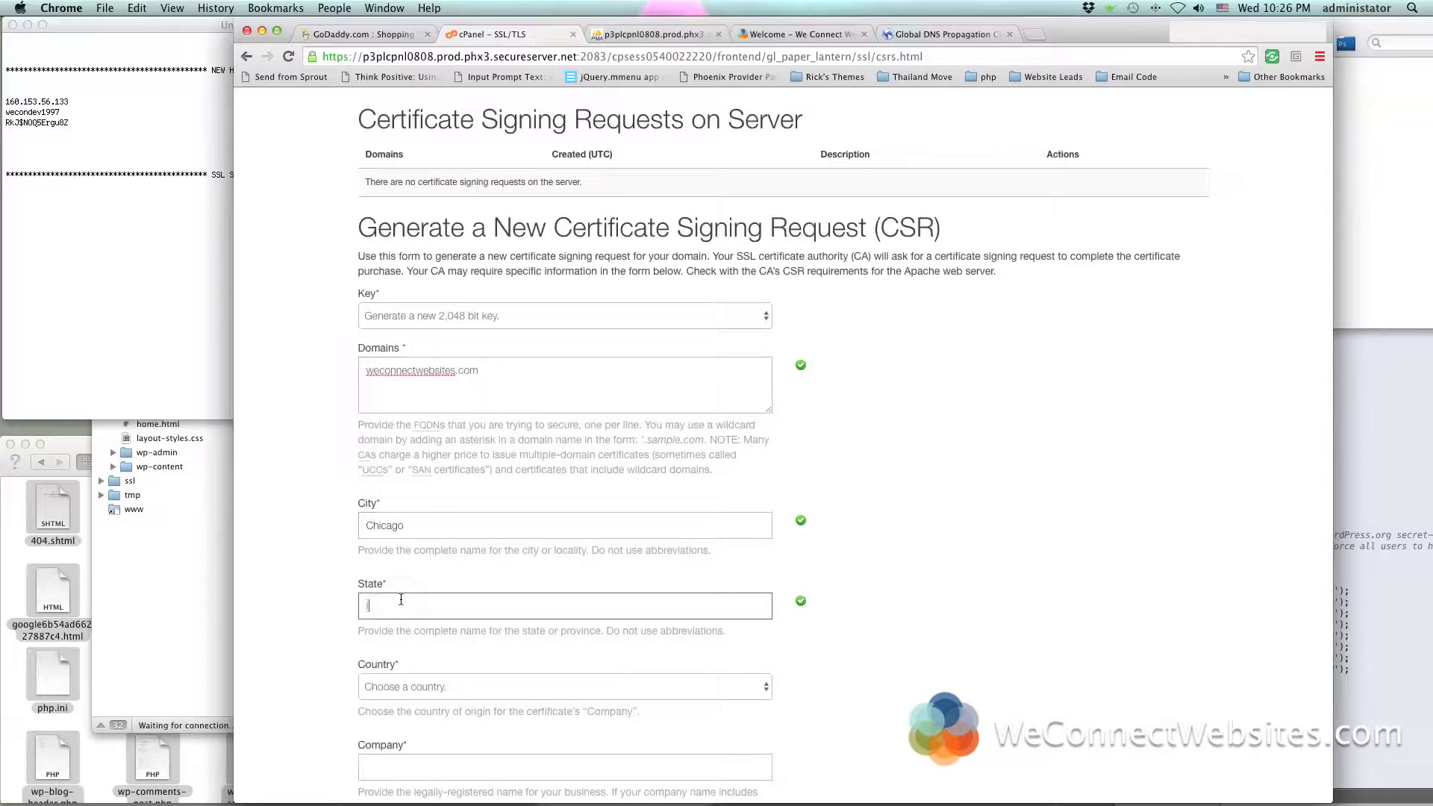
{"action": "type", "text": "Il"}
{"action": "key", "text": "BackSpace"}
{"action": "key", "text": "BackSpace"}
{"action": "type", "text": "I"}
{"action": "left_click", "coordinate": [339, 638]}
{"action": "scroll", "coordinate": [401, 616], "scroll_direction": "down", "scroll_amount": 4}
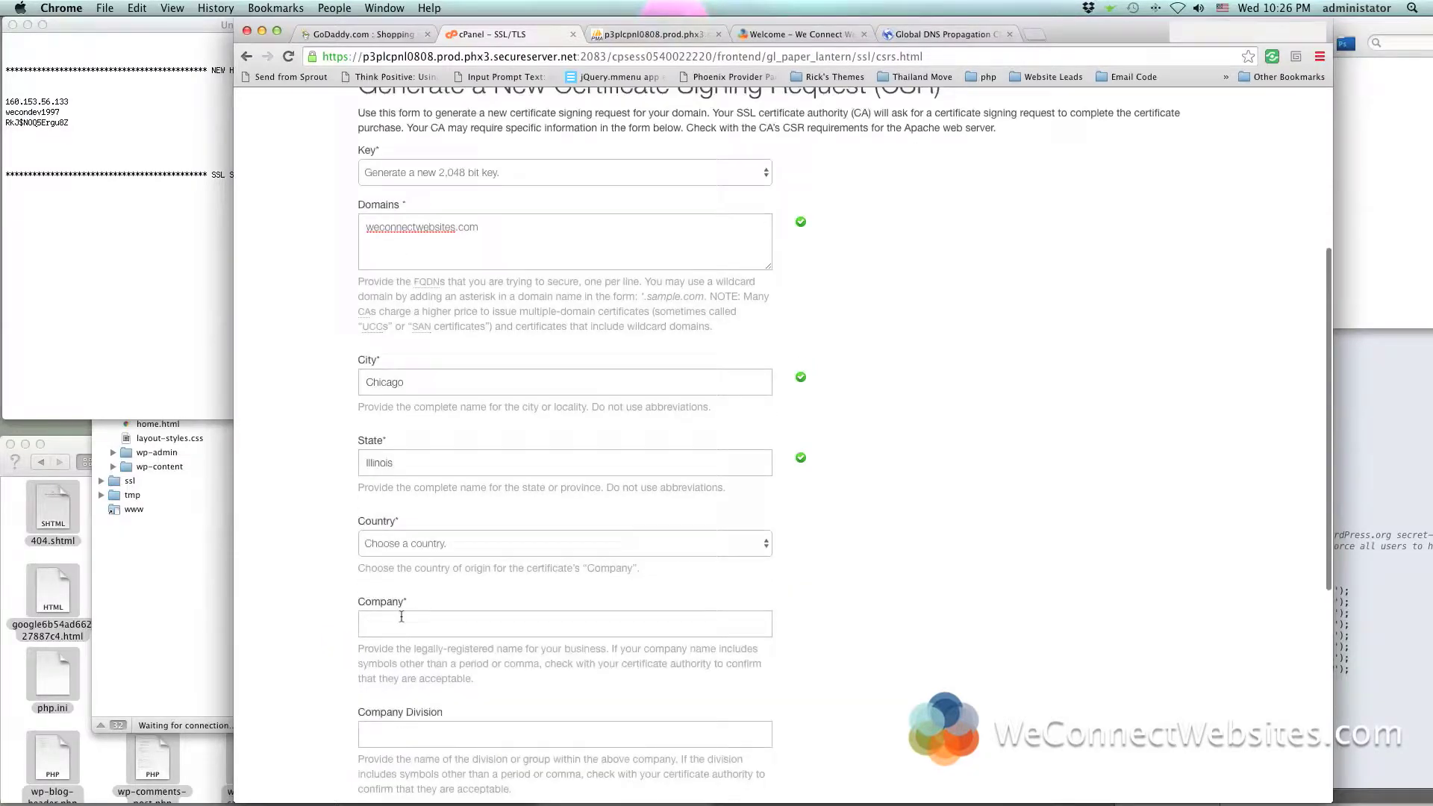
{"action": "left_click", "coordinate": [554, 548]}
{"action": "scroll", "coordinate": [535, 638], "scroll_direction": "down", "scroll_amount": 20}
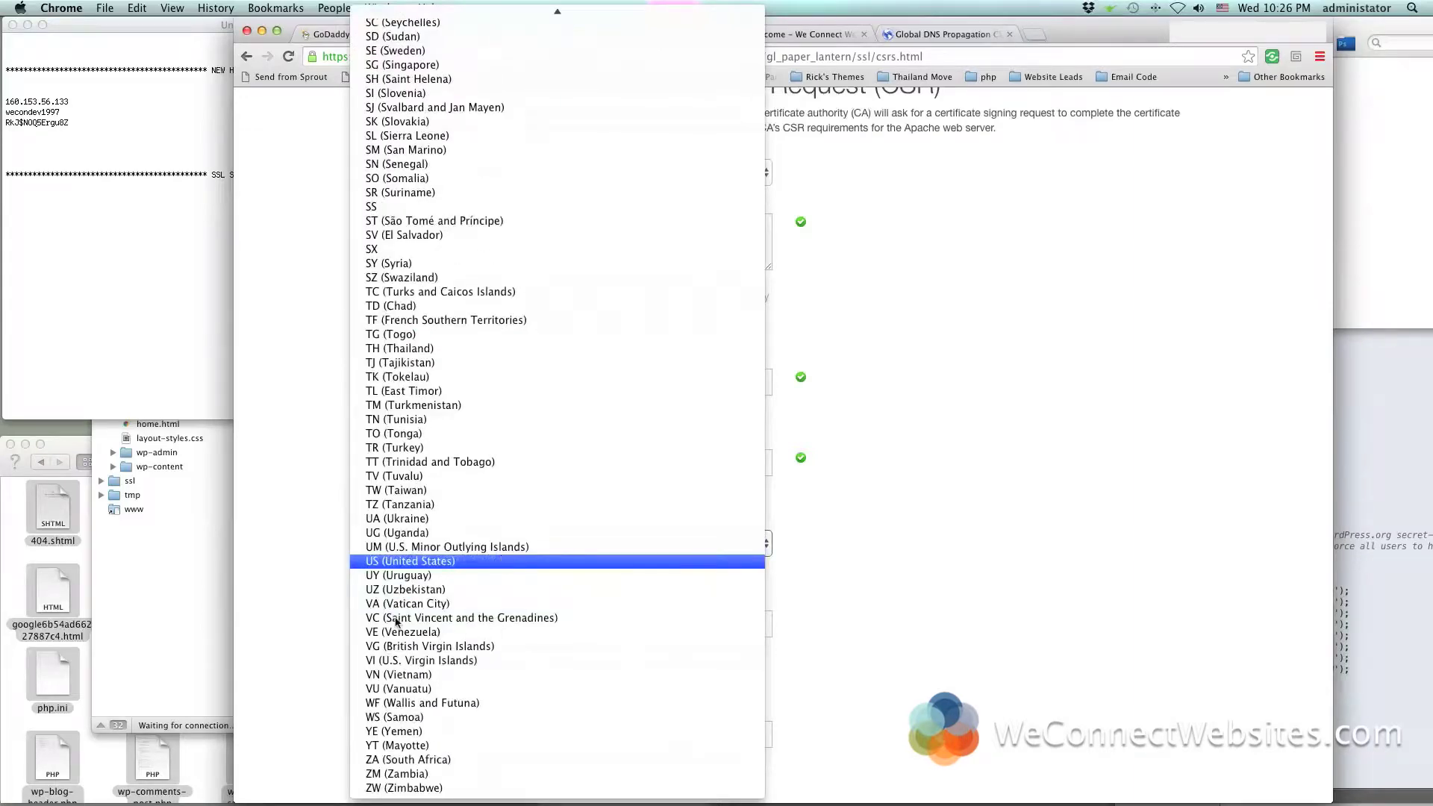
{"action": "left_click", "coordinate": [394, 561]}
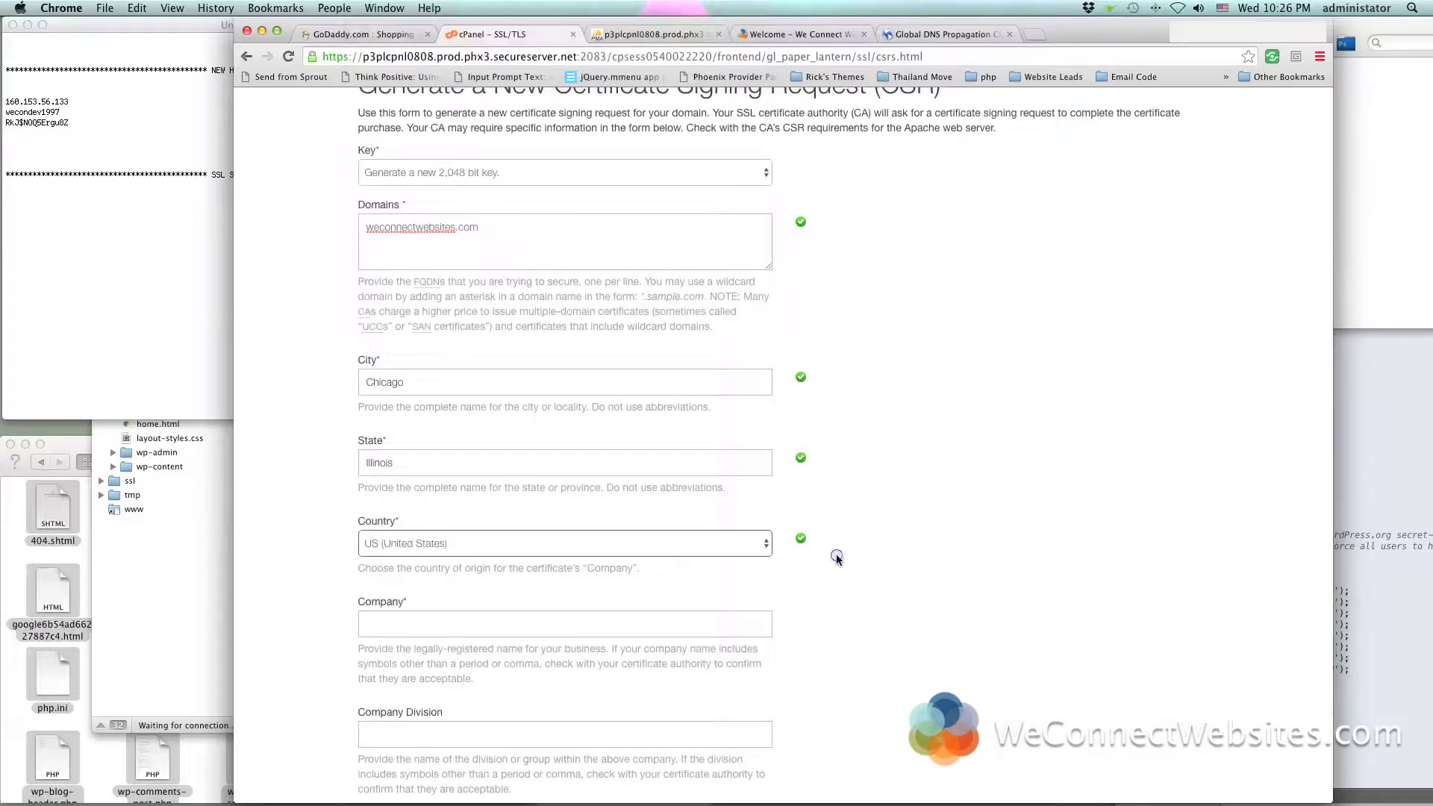
{"action": "scroll", "coordinate": [836, 554], "scroll_direction": "down", "scroll_amount": 3}
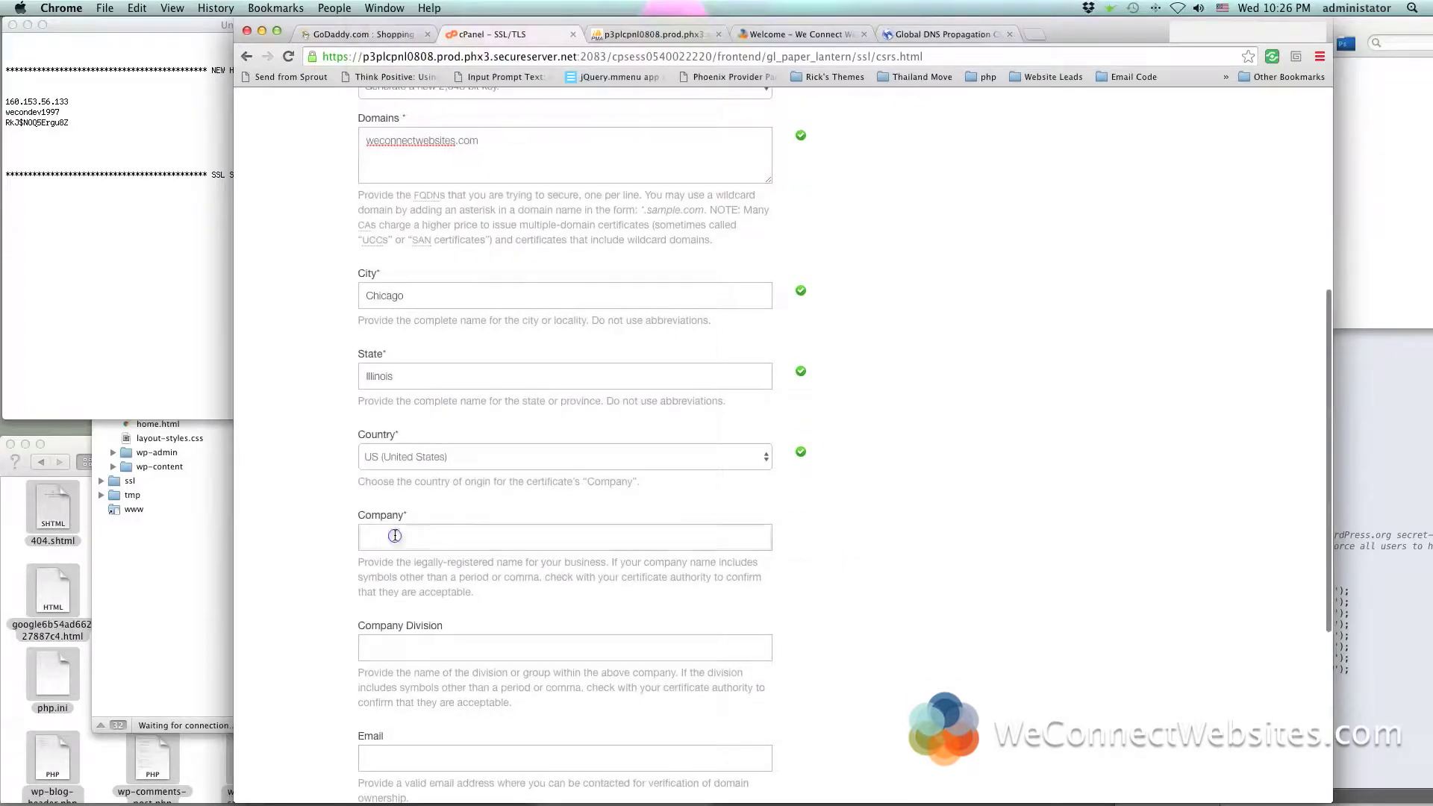
- Fill in WeConnectWebsites.com as the company name, copied from the notes
{"action": "left_click", "coordinate": [396, 535]}
{"action": "left_click", "coordinate": [101, 211]}
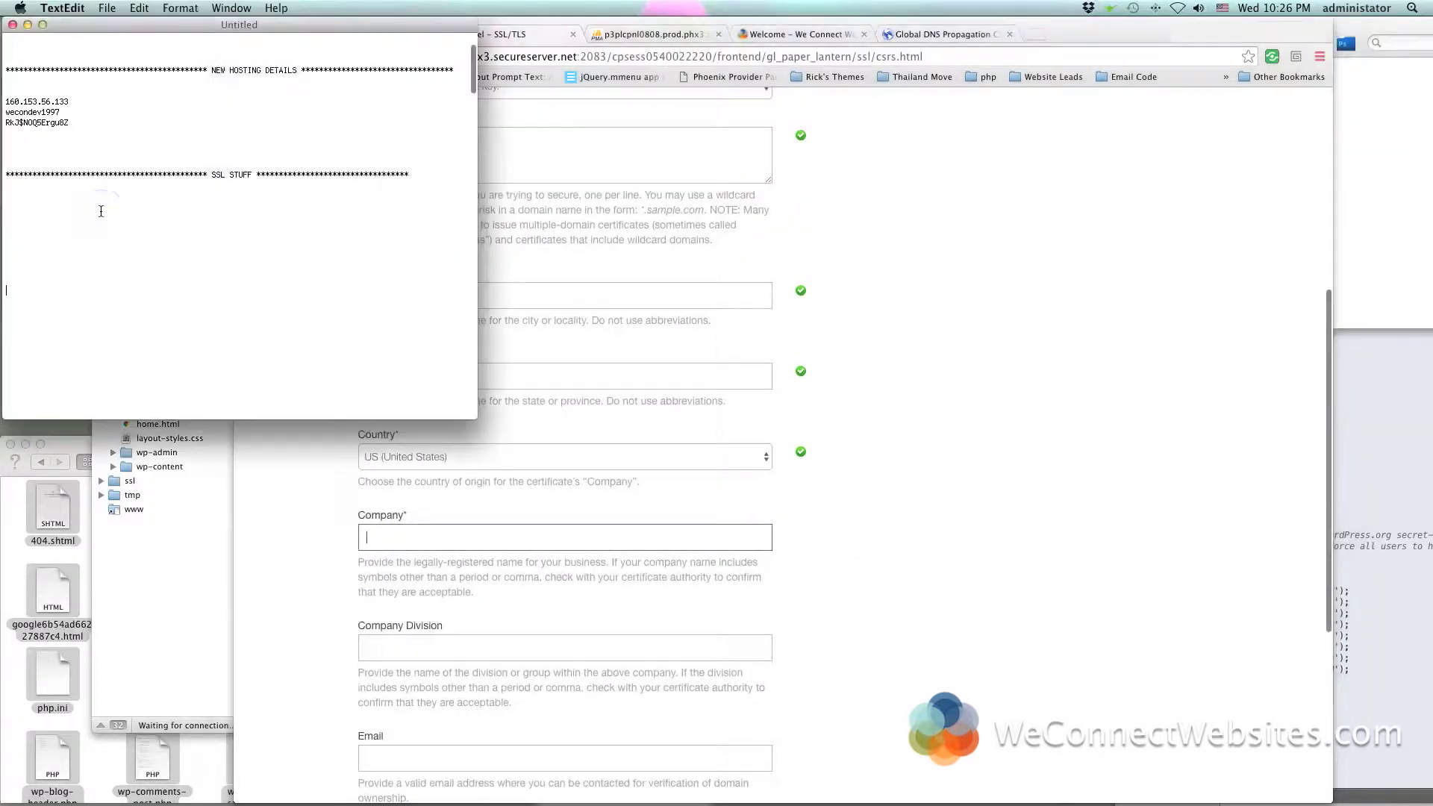
{"action": "key", "text": "super+v"}
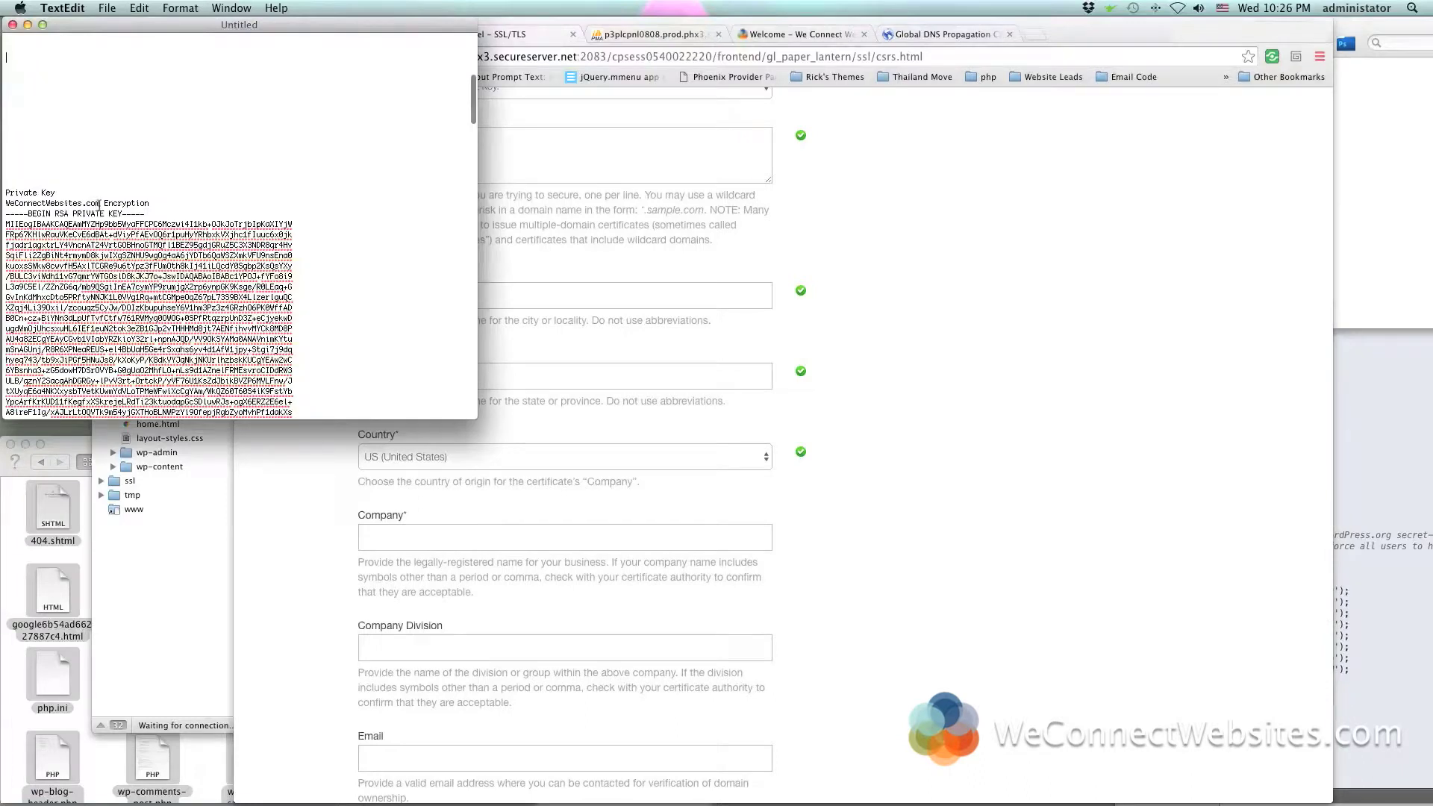
{"action": "left_click_drag", "start_coordinate": [100, 204], "coordinate": [2, 203]}
{"action": "key", "text": "super+c"}
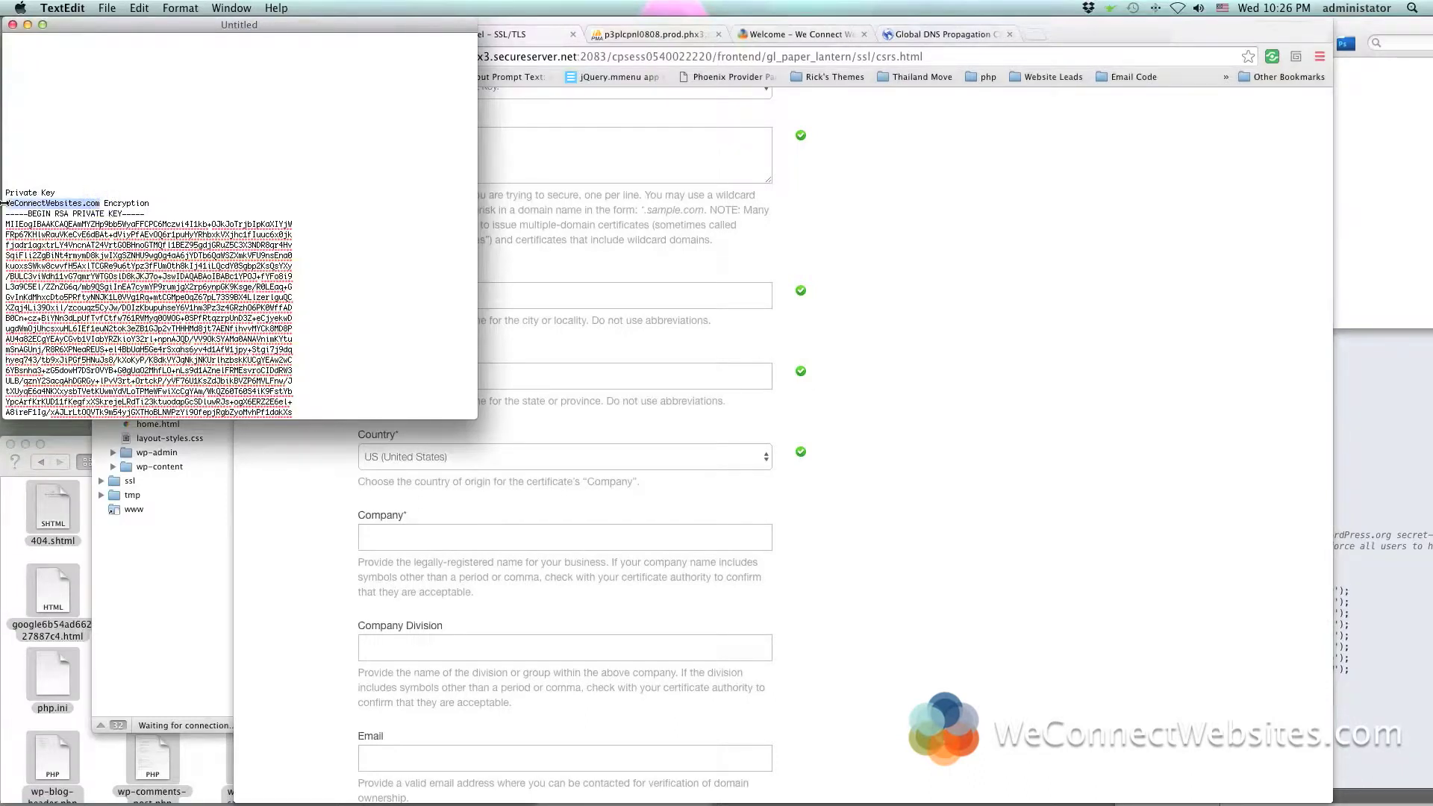
{"action": "left_click", "coordinate": [418, 542]}
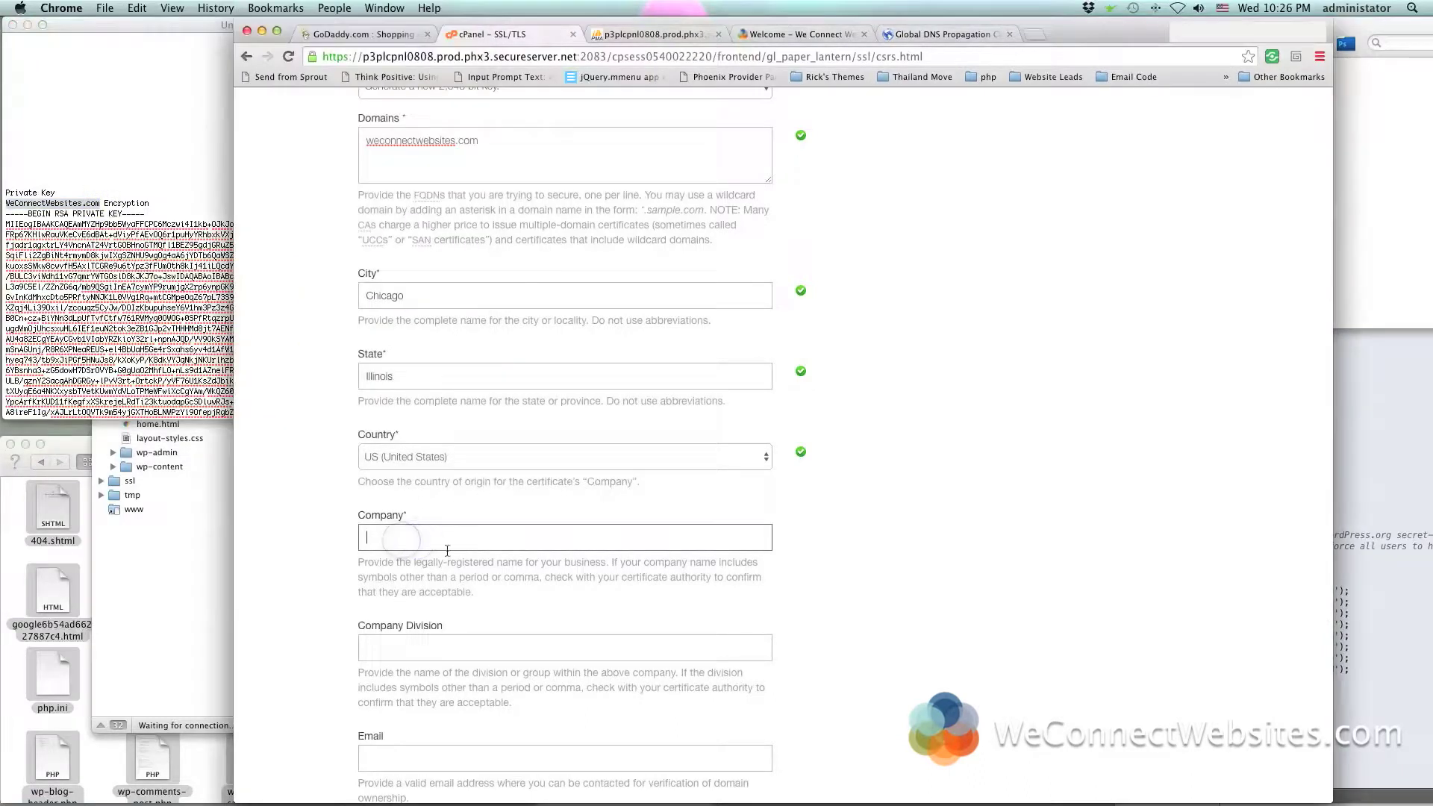
{"action": "key", "text": "super+v"}
- Enter the contact e-mail address, completing it with the copied domain name
{"action": "scroll", "coordinate": [583, 561], "scroll_direction": "down", "scroll_amount": 4}
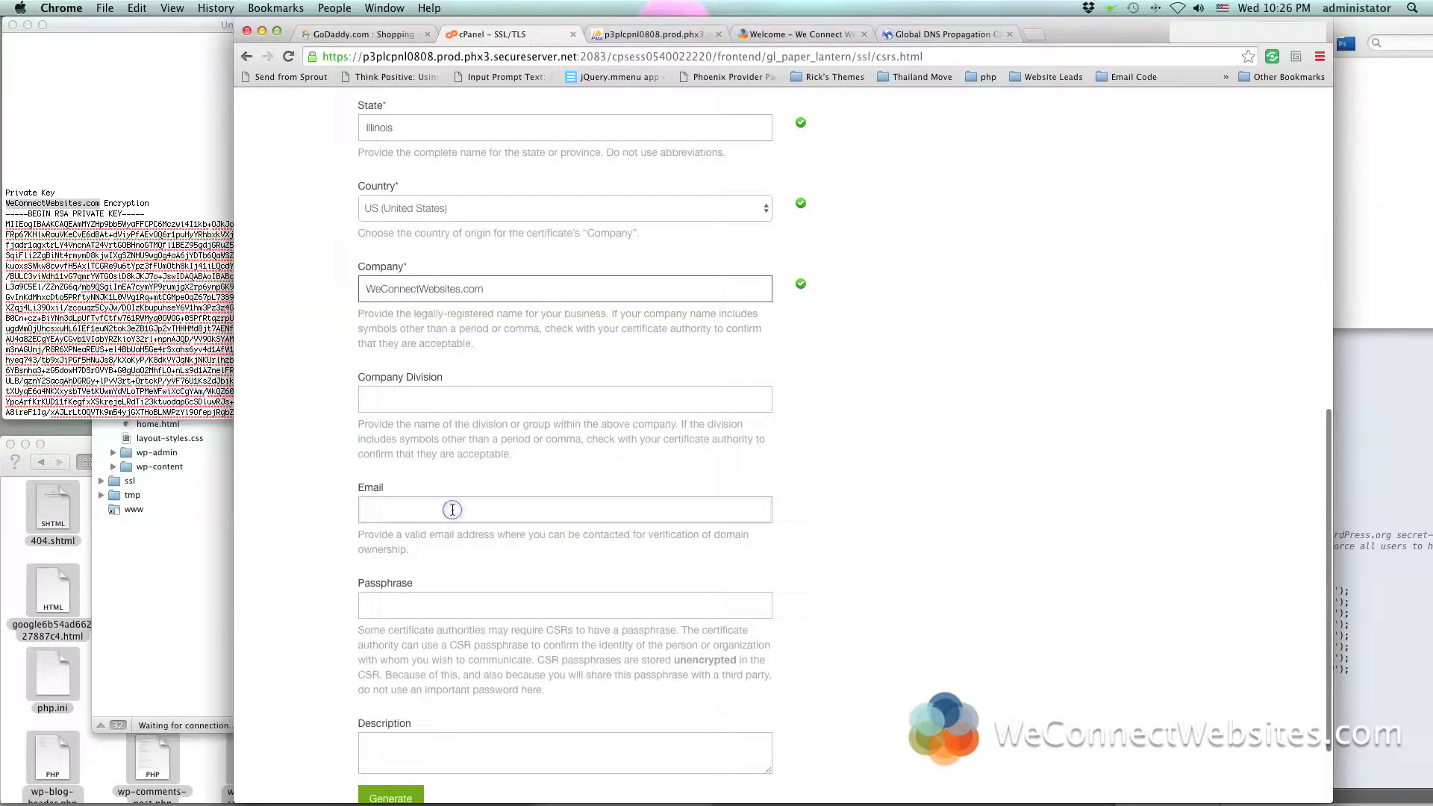
{"action": "left_click", "coordinate": [453, 509]}
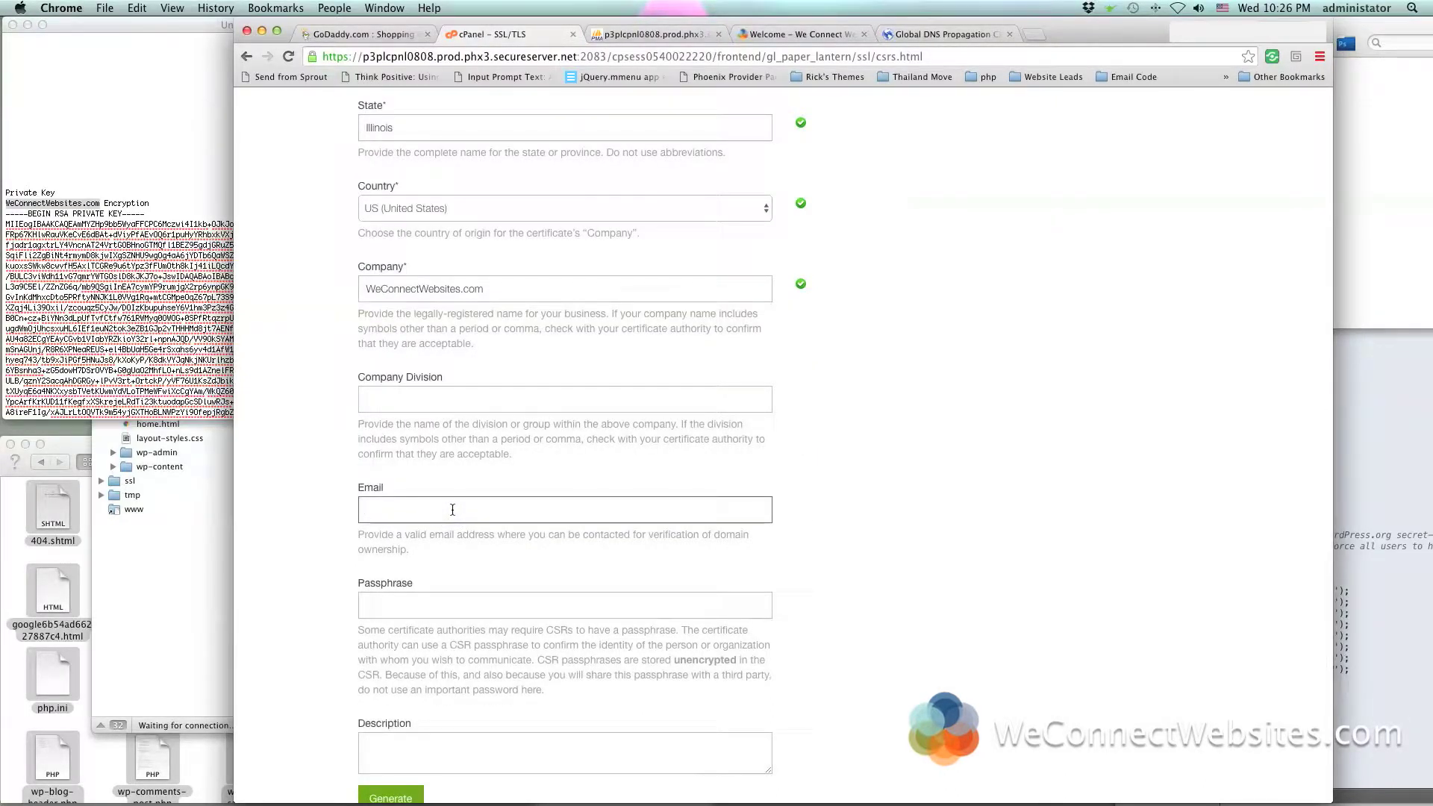
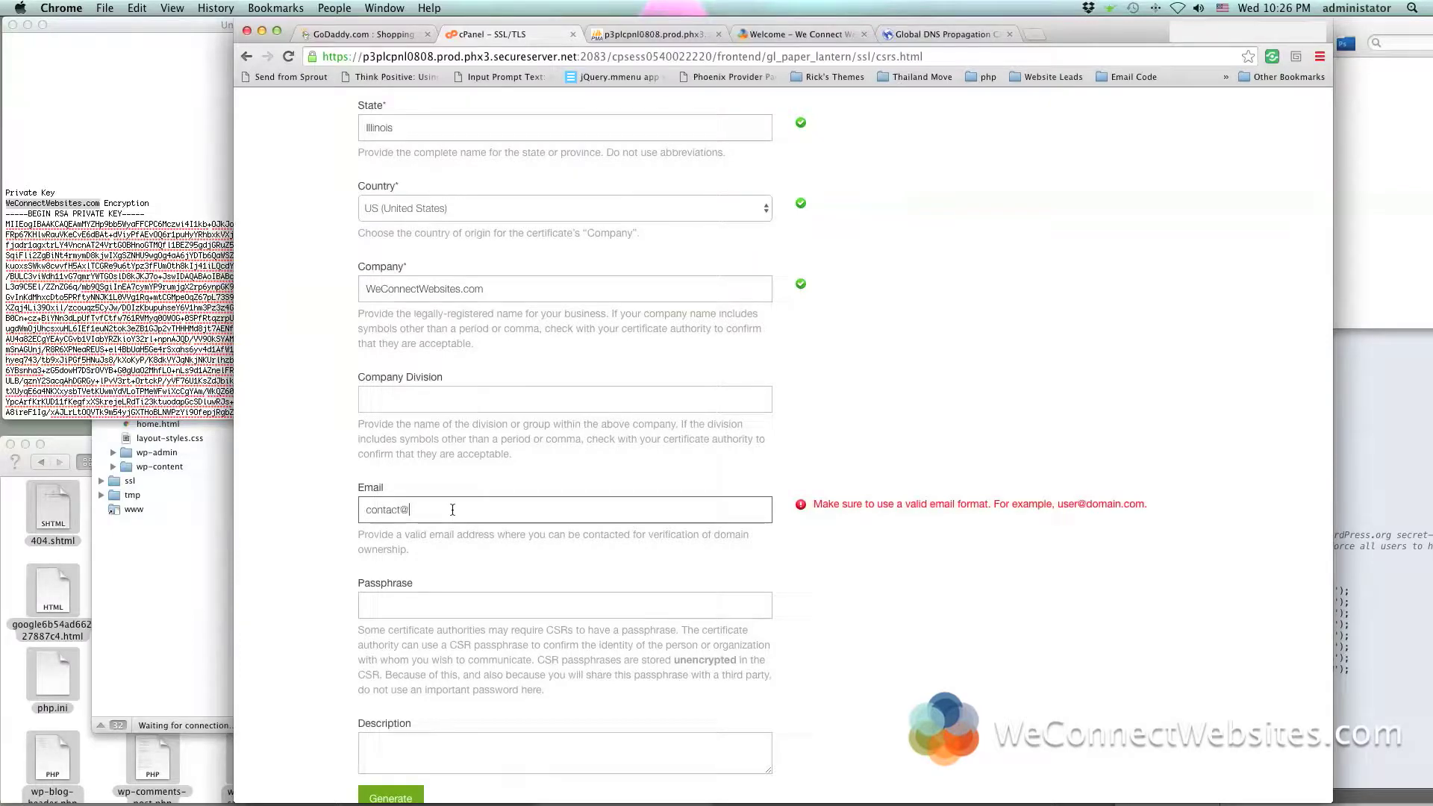
{"action": "scroll", "coordinate": [453, 510], "scroll_direction": "up", "scroll_amount": 7}
{"action": "left_click", "coordinate": [494, 295]}
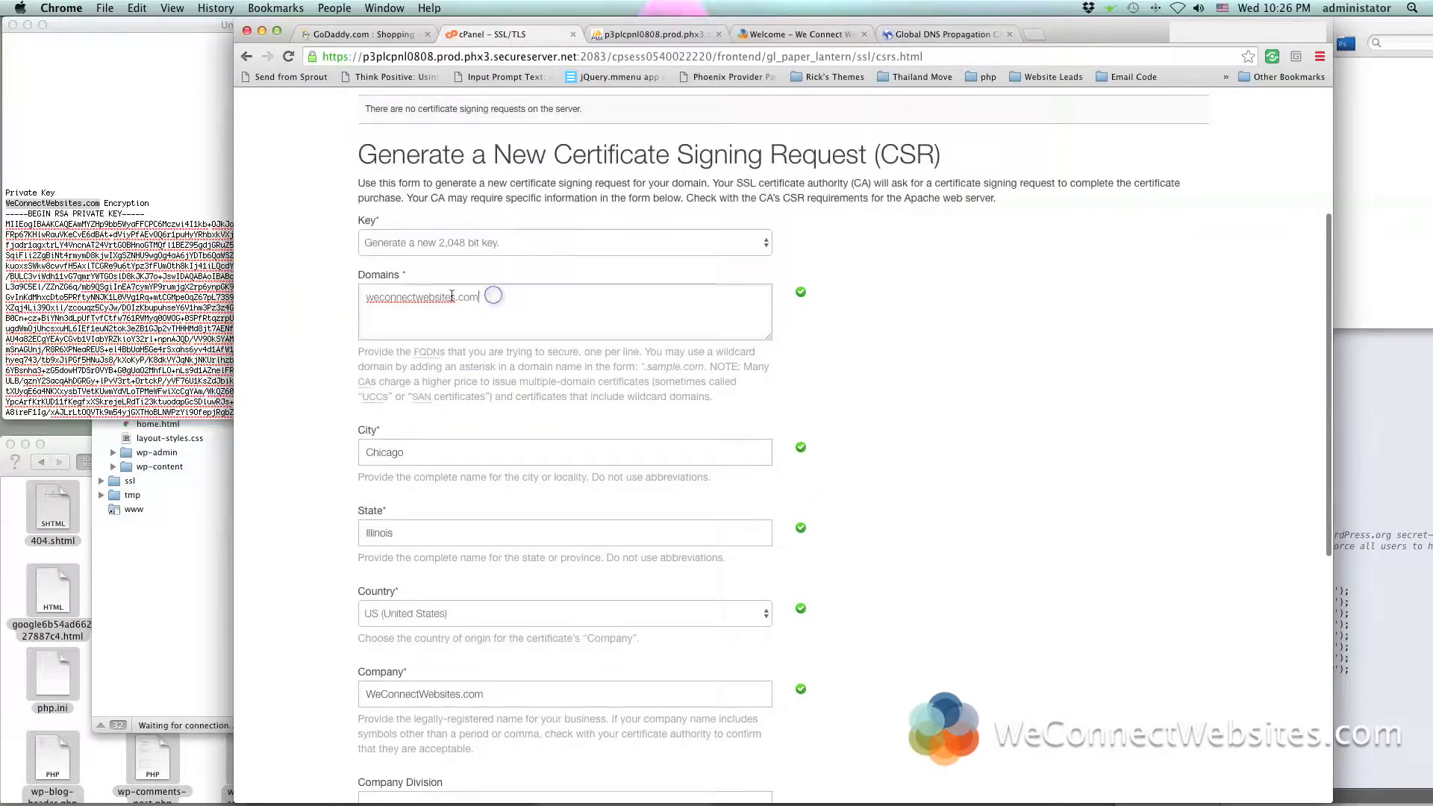
{"action": "triple_click", "coordinate": [452, 295]}
{"action": "key", "text": "super+c"}
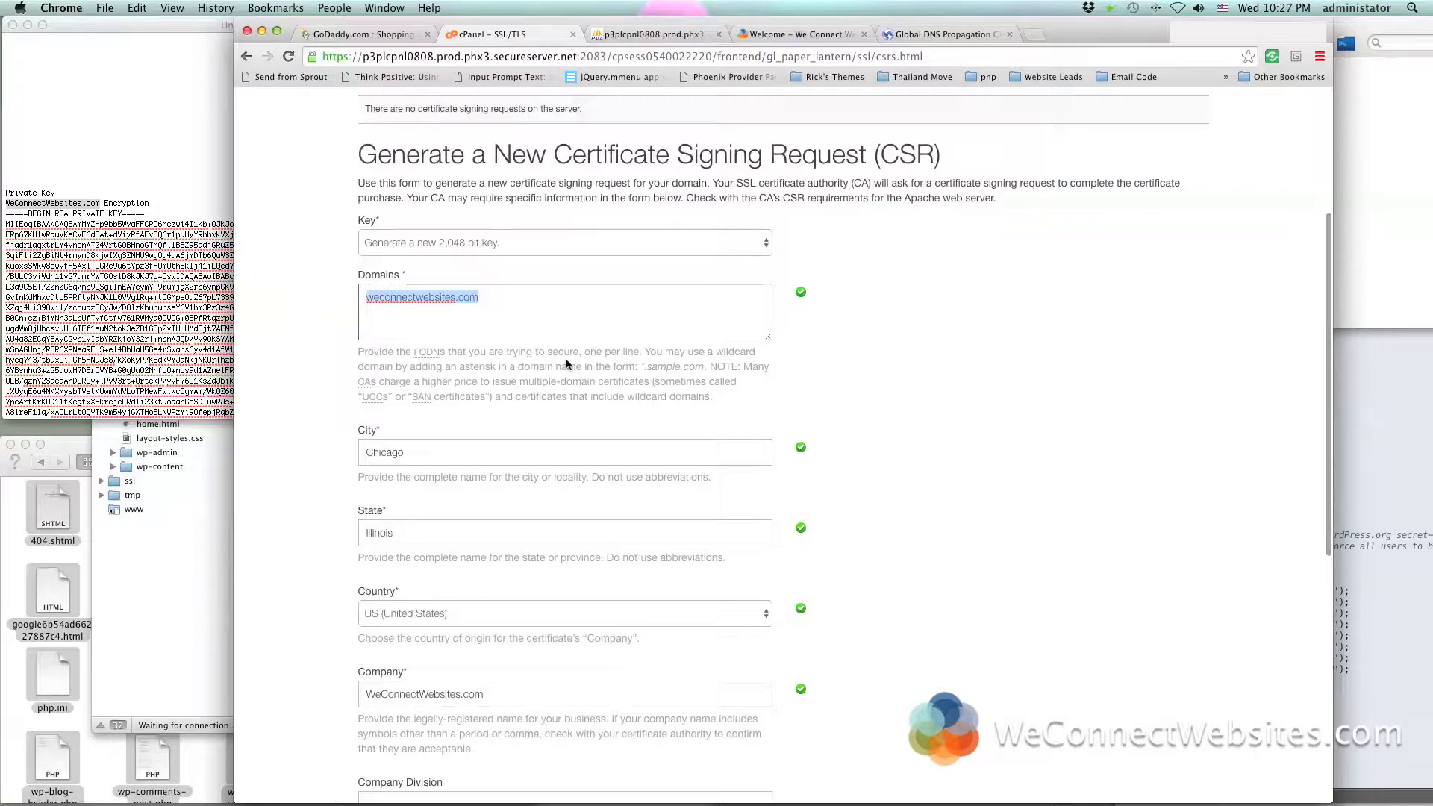
{"action": "scroll", "coordinate": [568, 364], "scroll_direction": "down", "scroll_amount": 5}
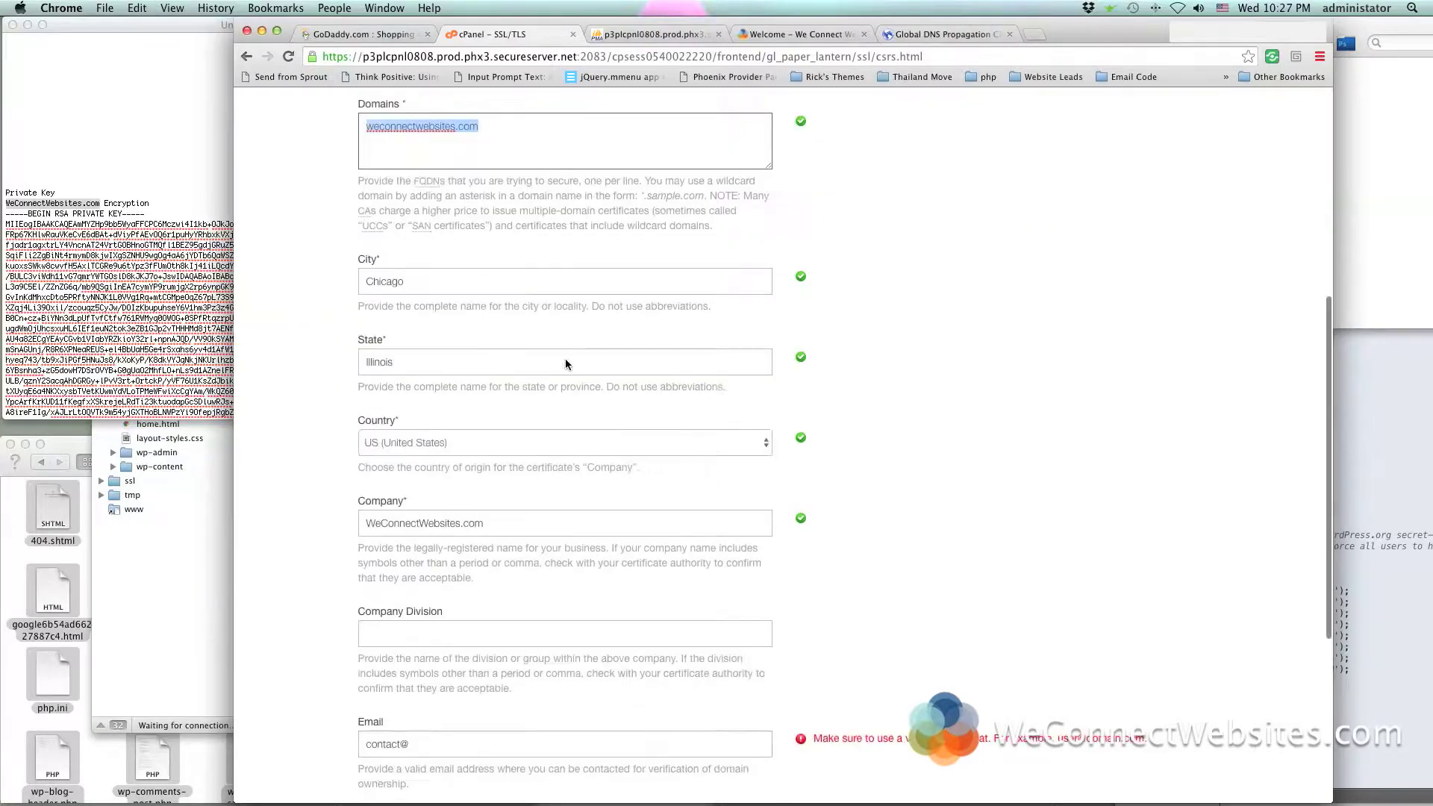
{"action": "left_click", "coordinate": [419, 541]}
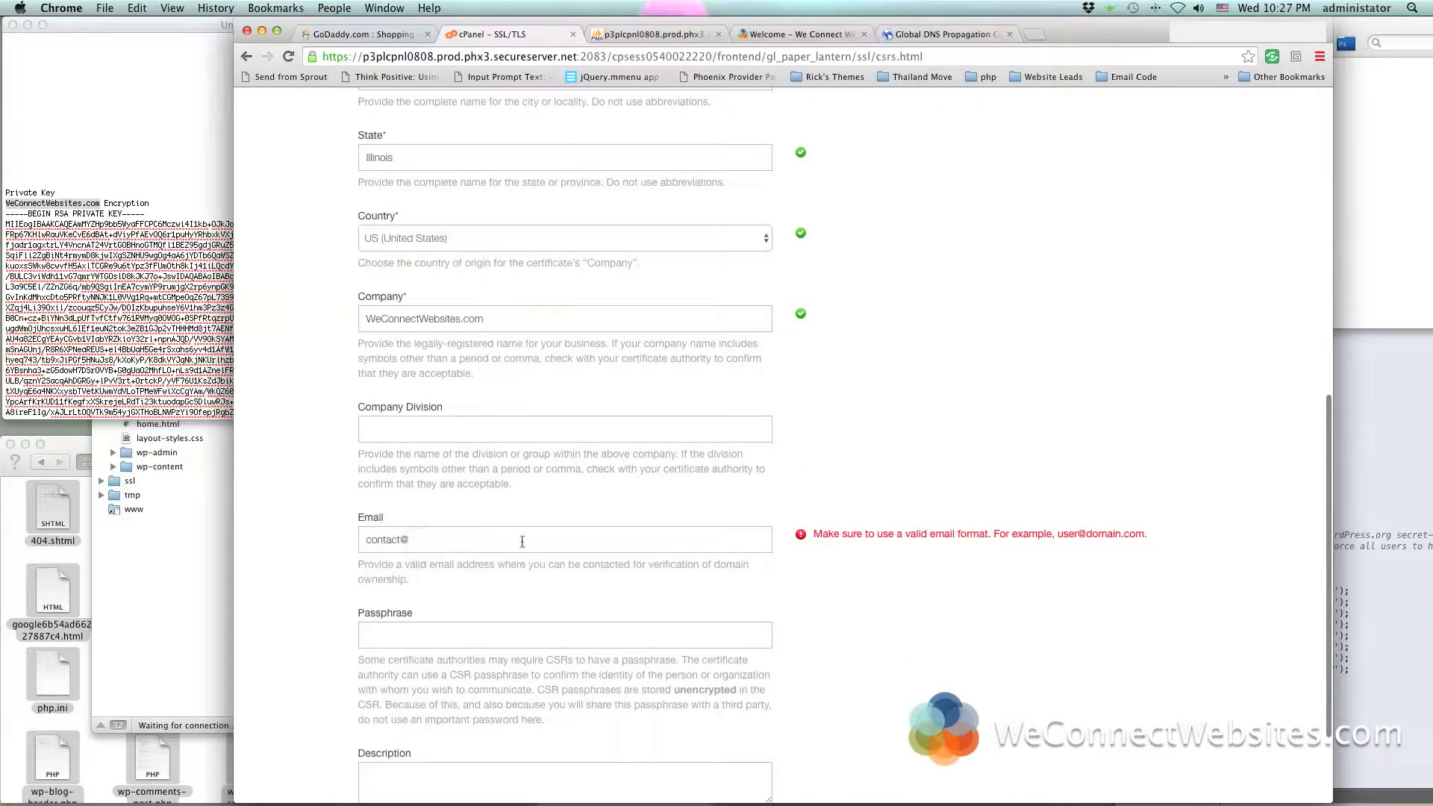
{"action": "key", "text": "super+v"}
{"action": "scroll", "coordinate": [607, 586], "scroll_direction": "down", "scroll_amount": 2}
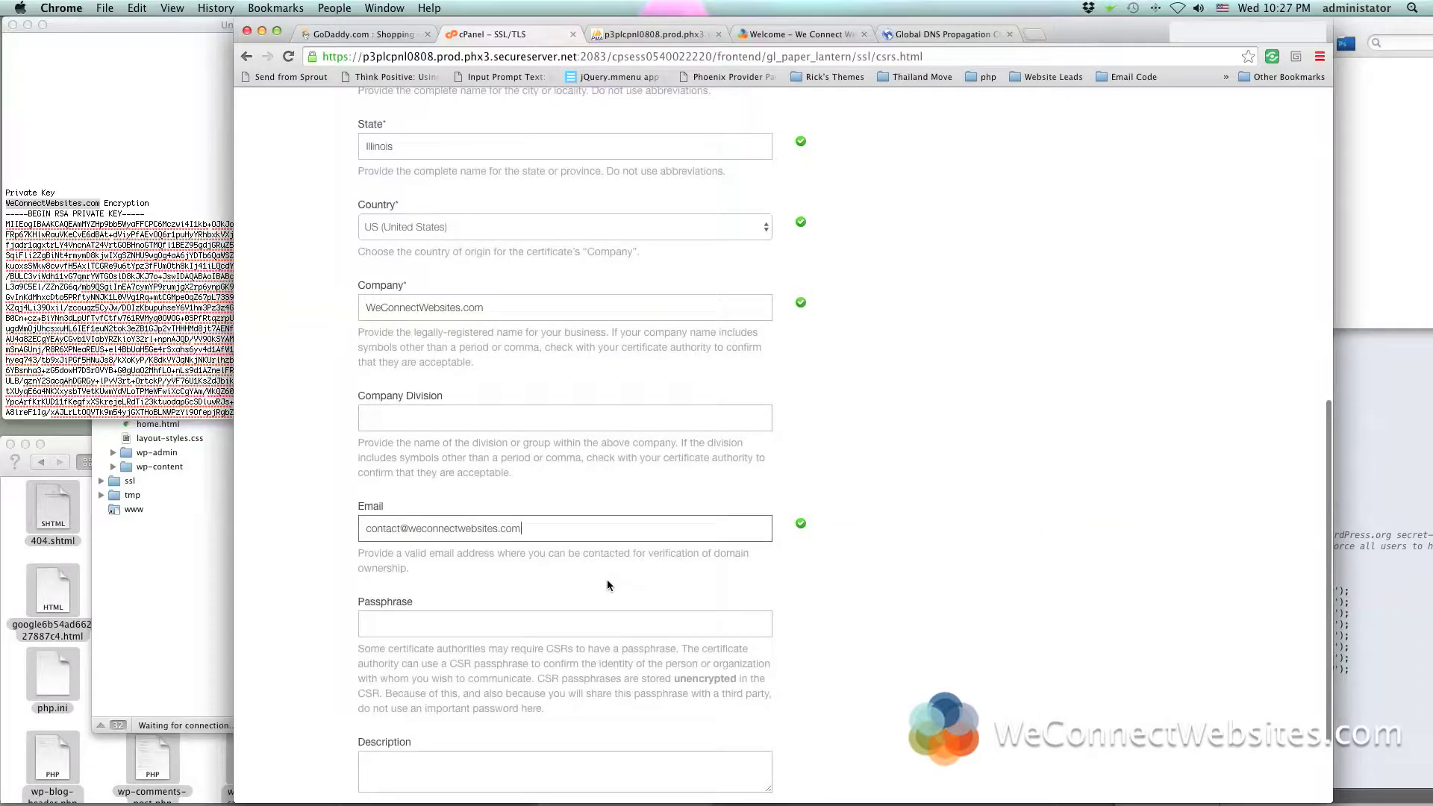
- Enter a passphrase and paste 'WeConnectWebsites.com Encryption' as the description
{"action": "left_click", "coordinate": [438, 564]}
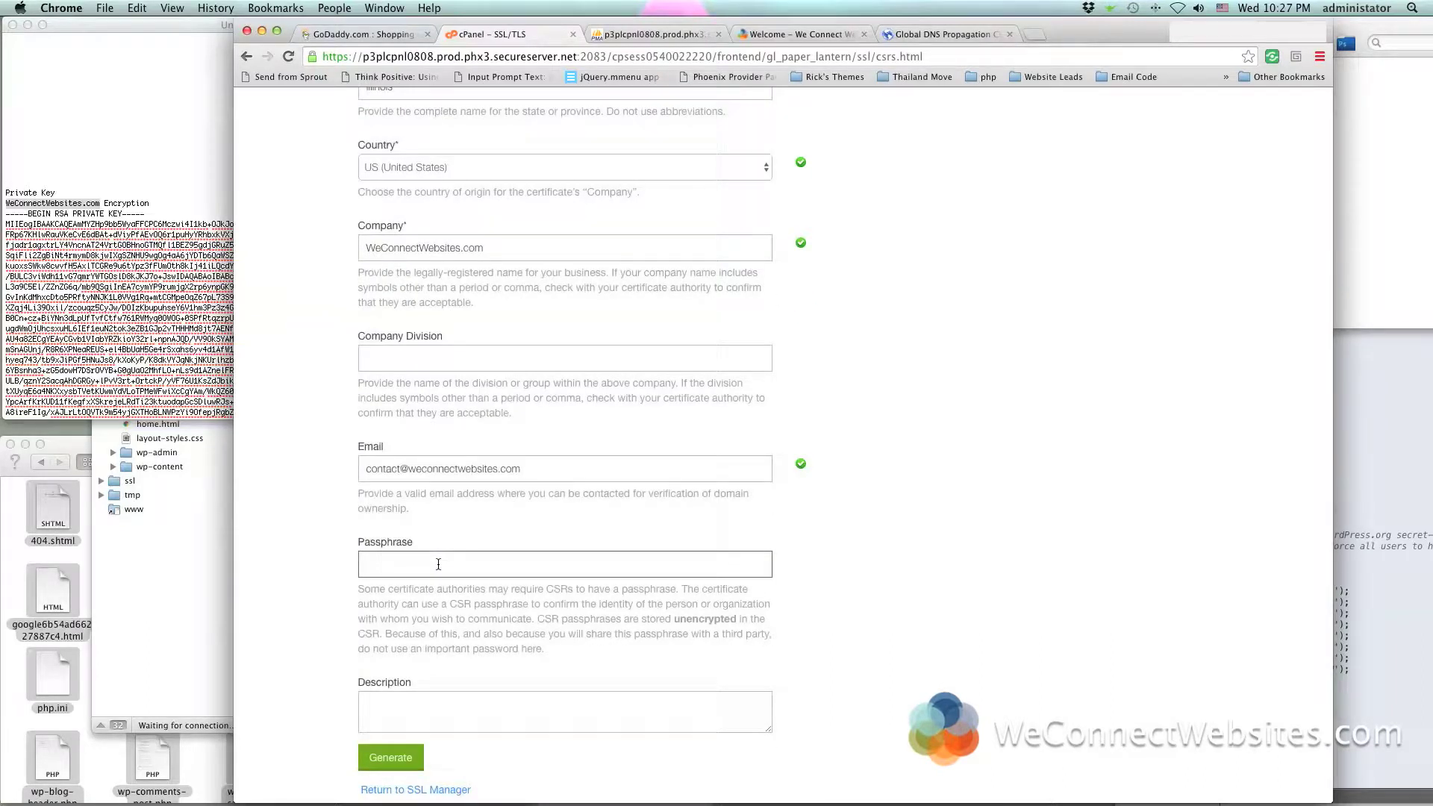
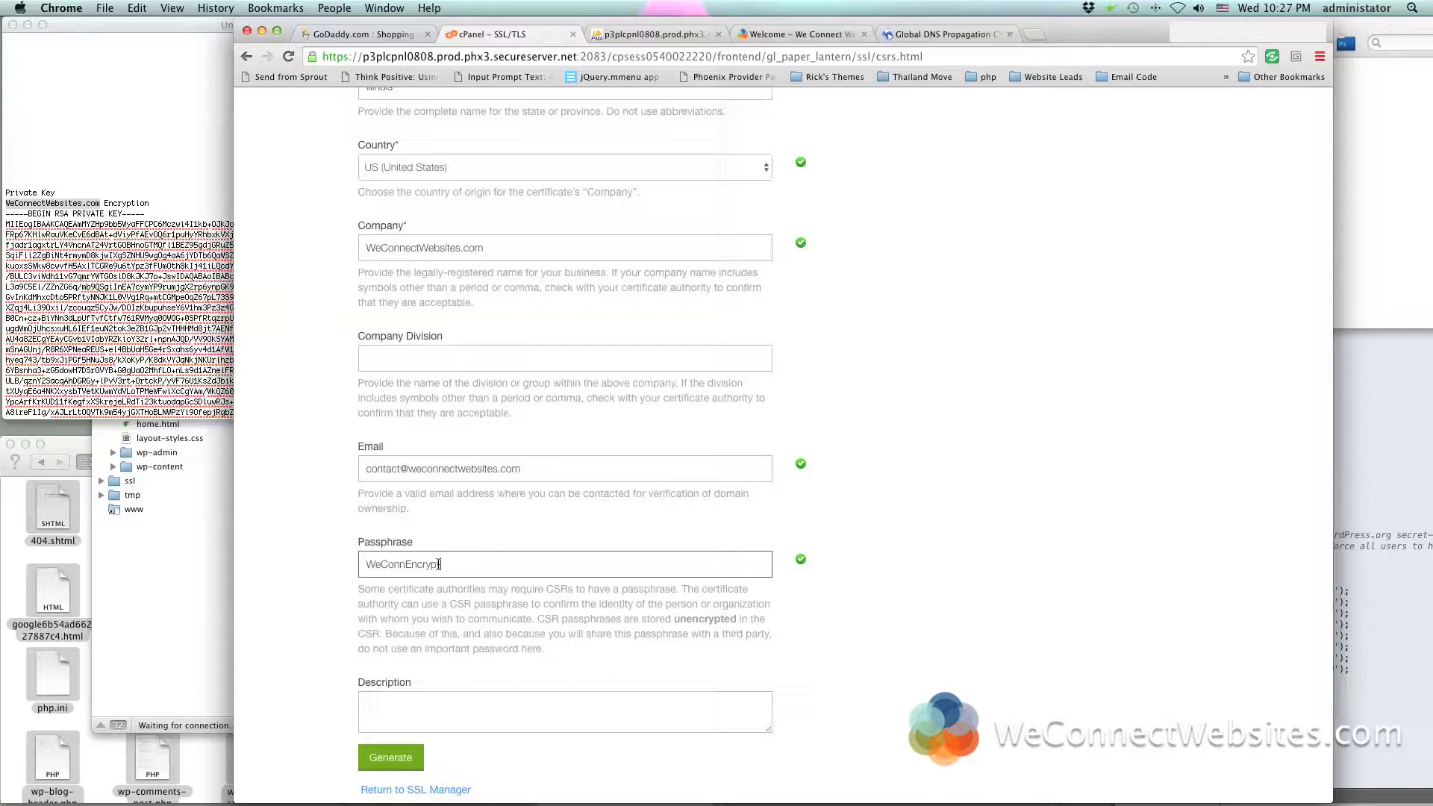
{"action": "left_click", "coordinate": [382, 695]}
{"action": "left_click", "coordinate": [124, 195]}
{"action": "triple_click", "coordinate": [151, 202]}
{"action": "key", "text": "super+c"}
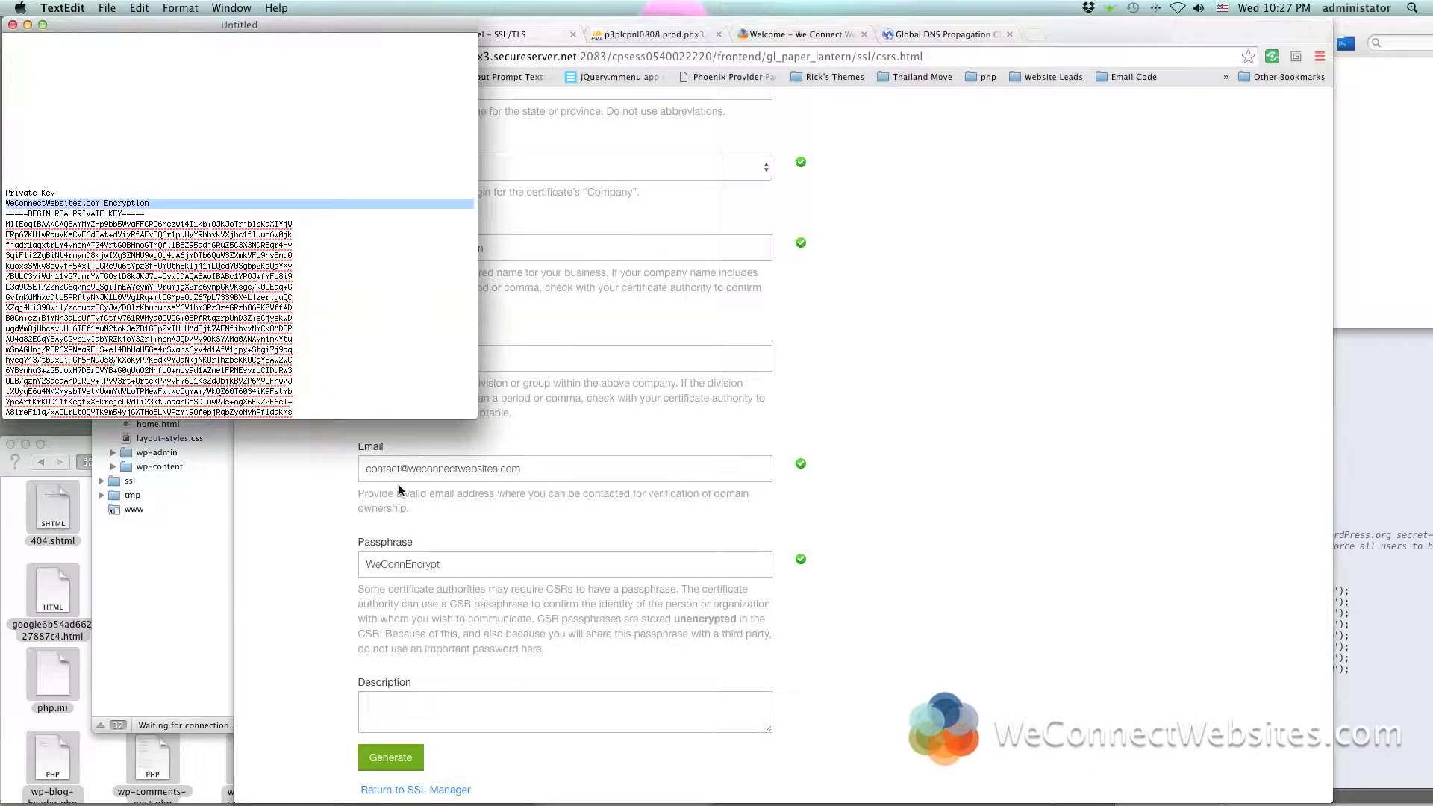
{"action": "left_click", "coordinate": [412, 690]}
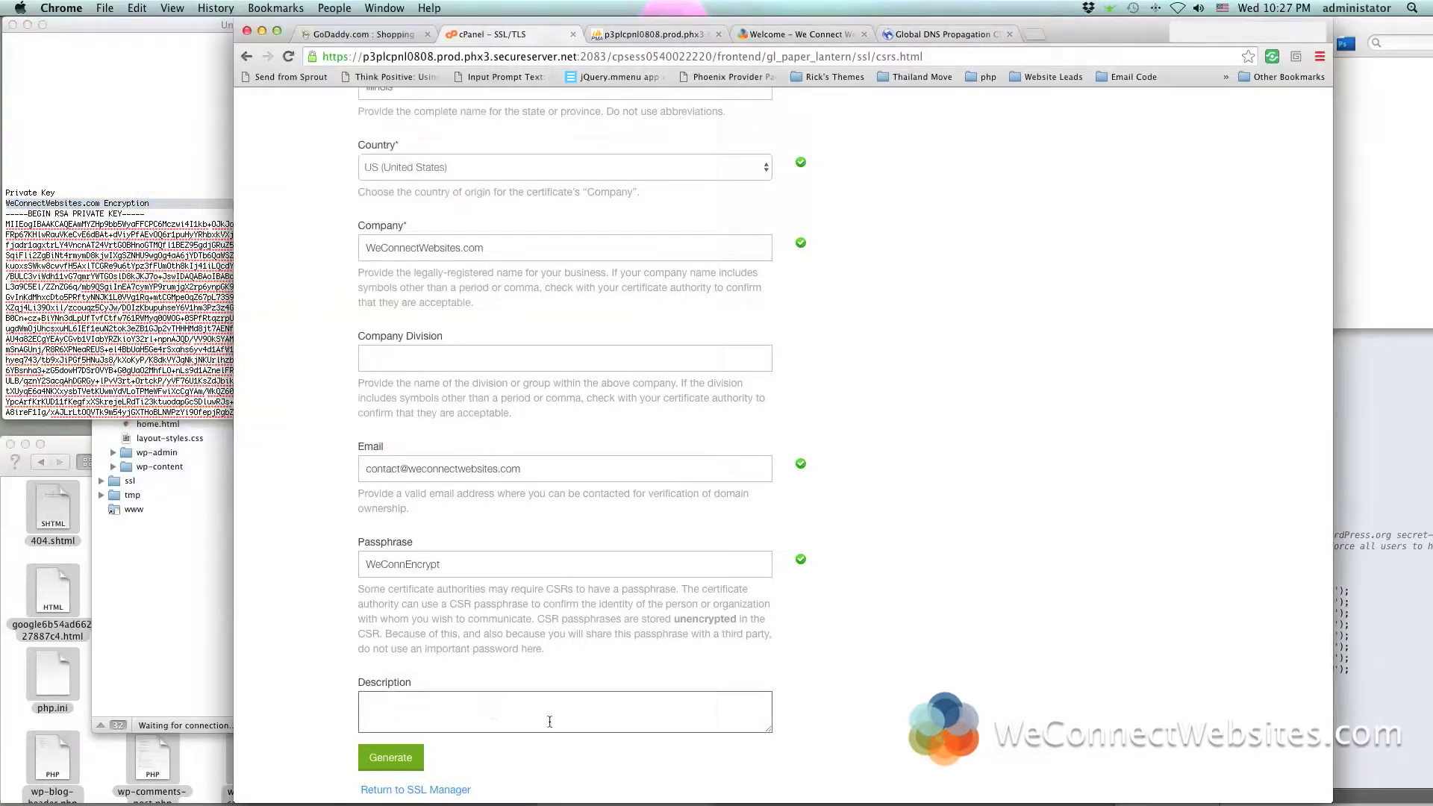
{"action": "key", "text": "super+v"}
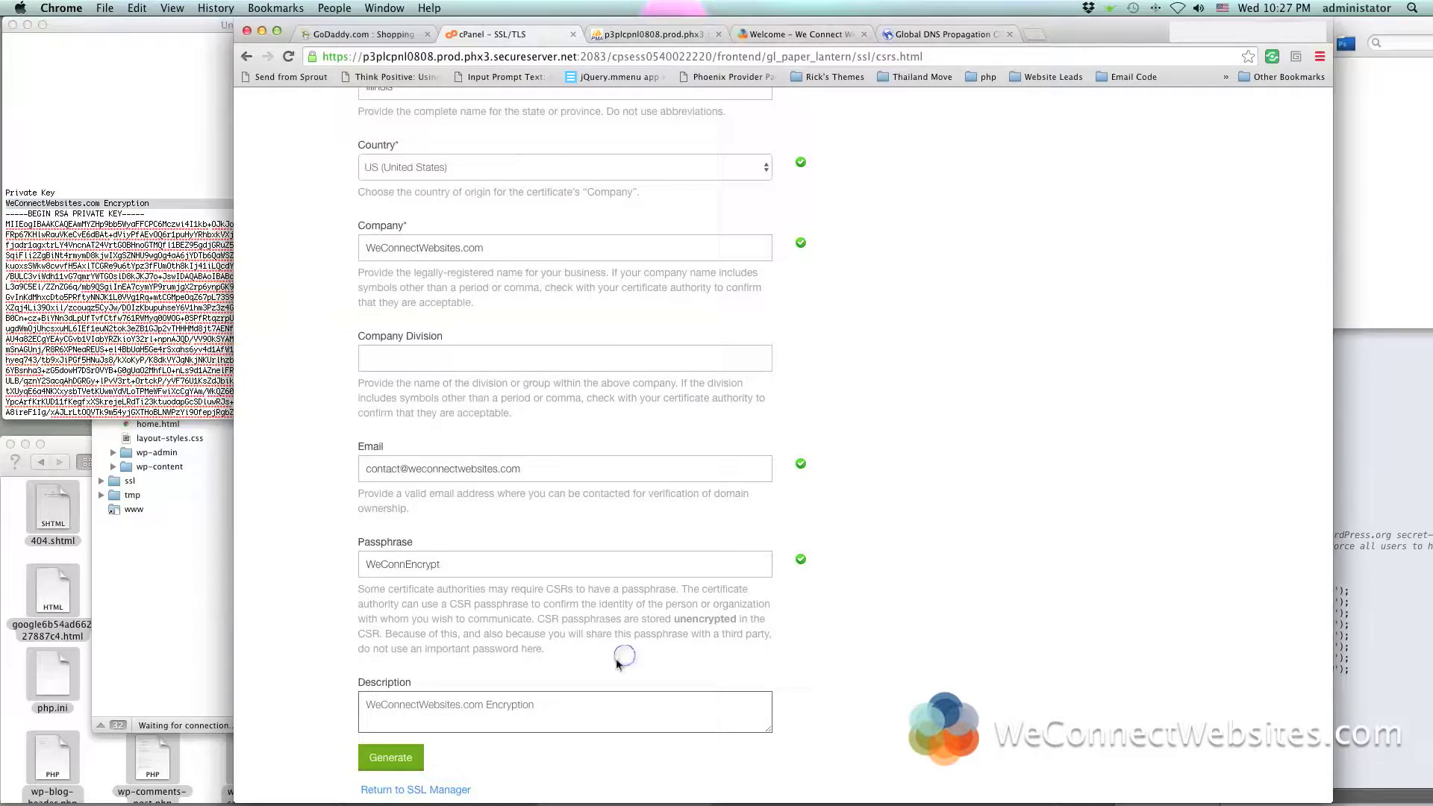
{"action": "left_click", "coordinate": [451, 565]}
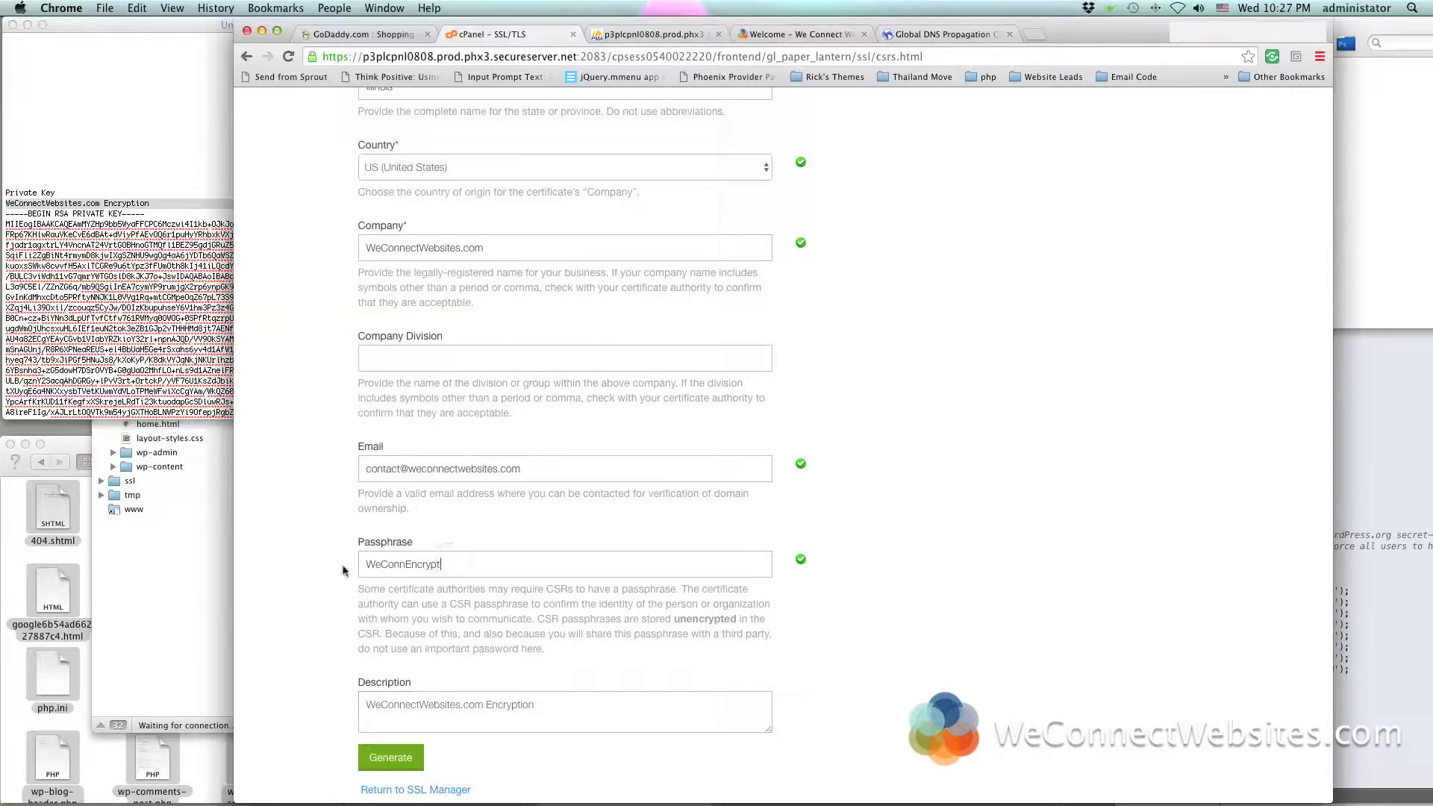
{"action": "key", "text": "super+a"}
{"action": "key", "text": "super+c"}
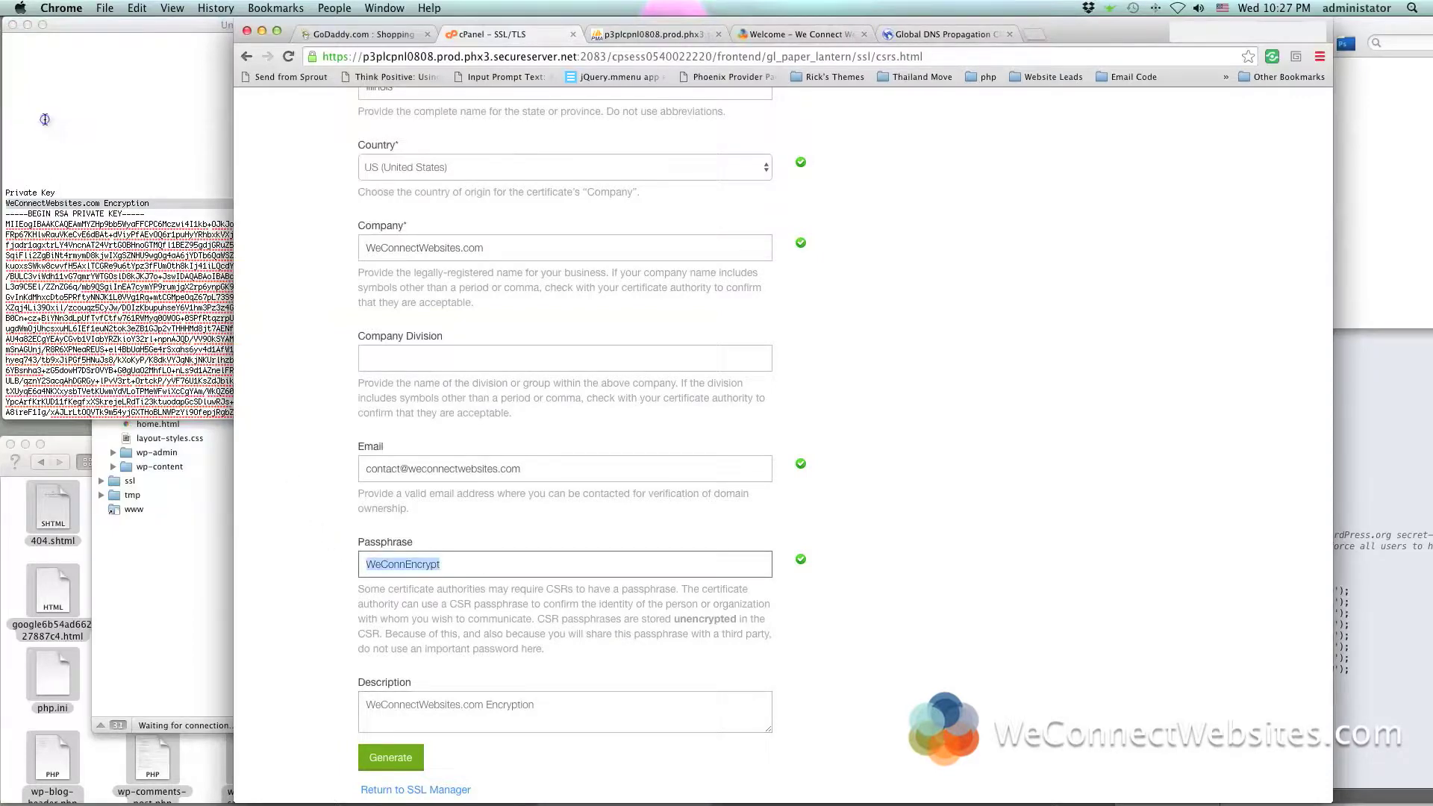
- Record the CSR passphrase under SSL STUFF in the notes, labelled Passphrase
{"action": "left_click", "coordinate": [44, 119]}
{"action": "scroll", "coordinate": [45, 120], "scroll_direction": "up", "scroll_amount": 5}
{"action": "left_click", "coordinate": [38, 185]}
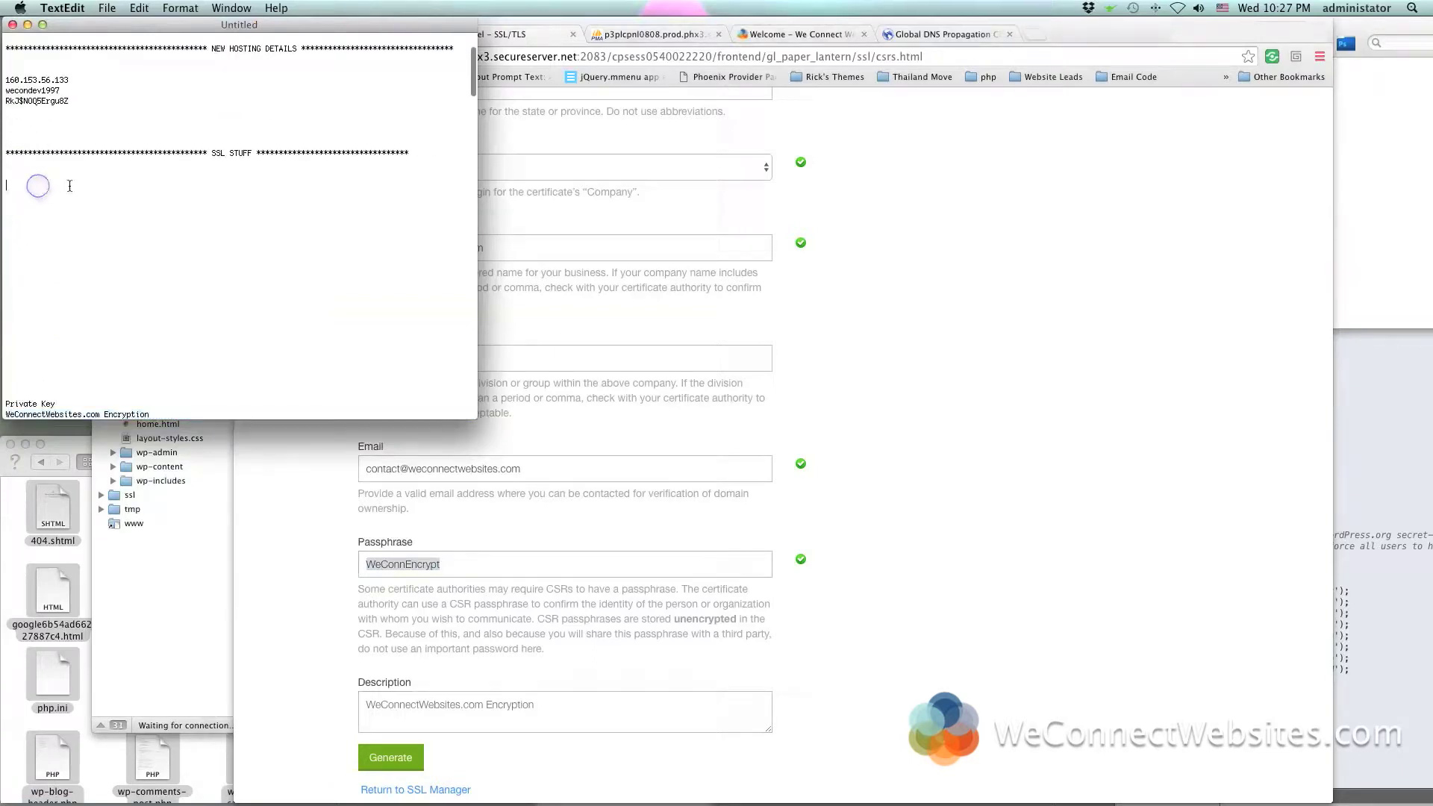
{"action": "key", "text": "super+v"}
{"action": "left_click", "coordinate": [385, 549]}
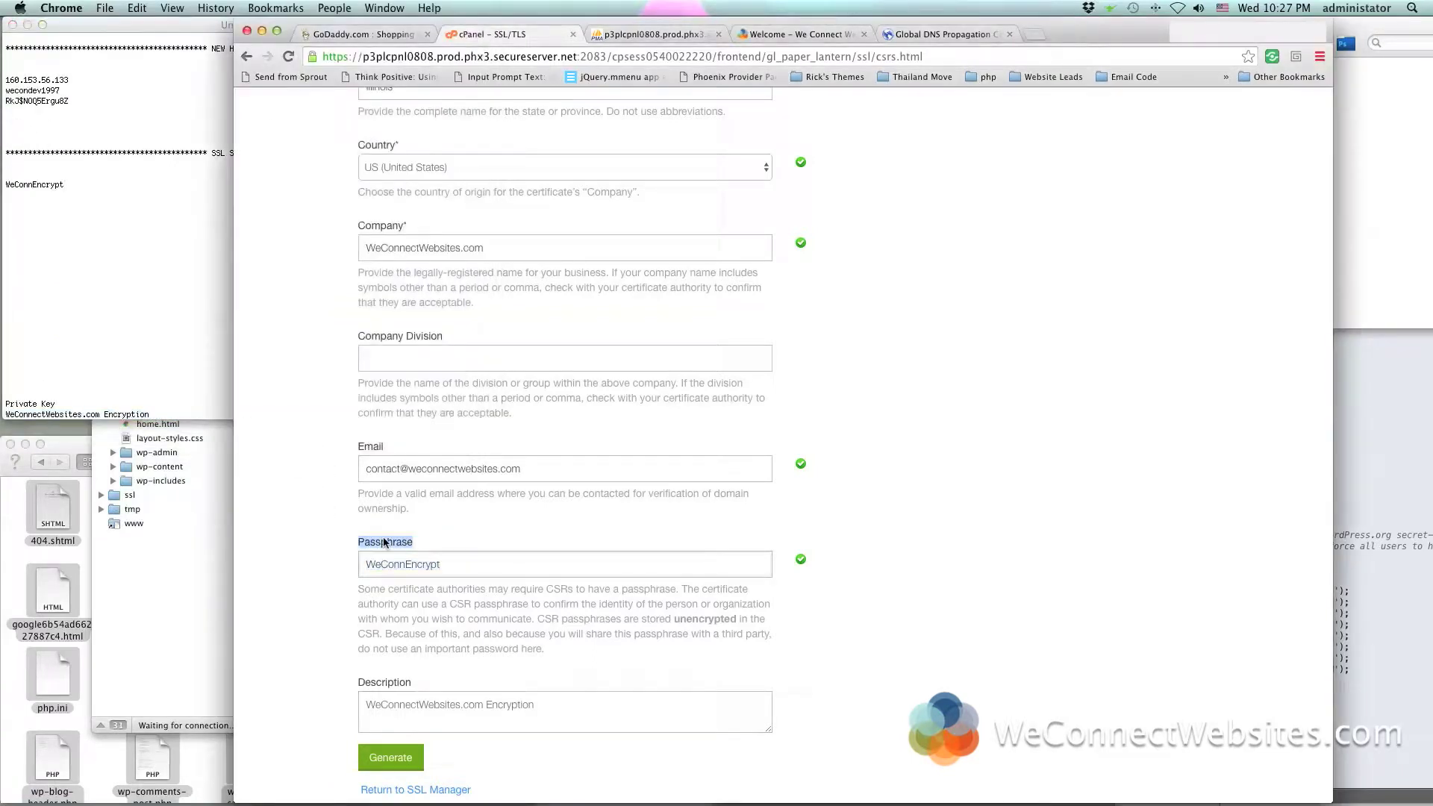
{"action": "left_click", "coordinate": [14, 174]}
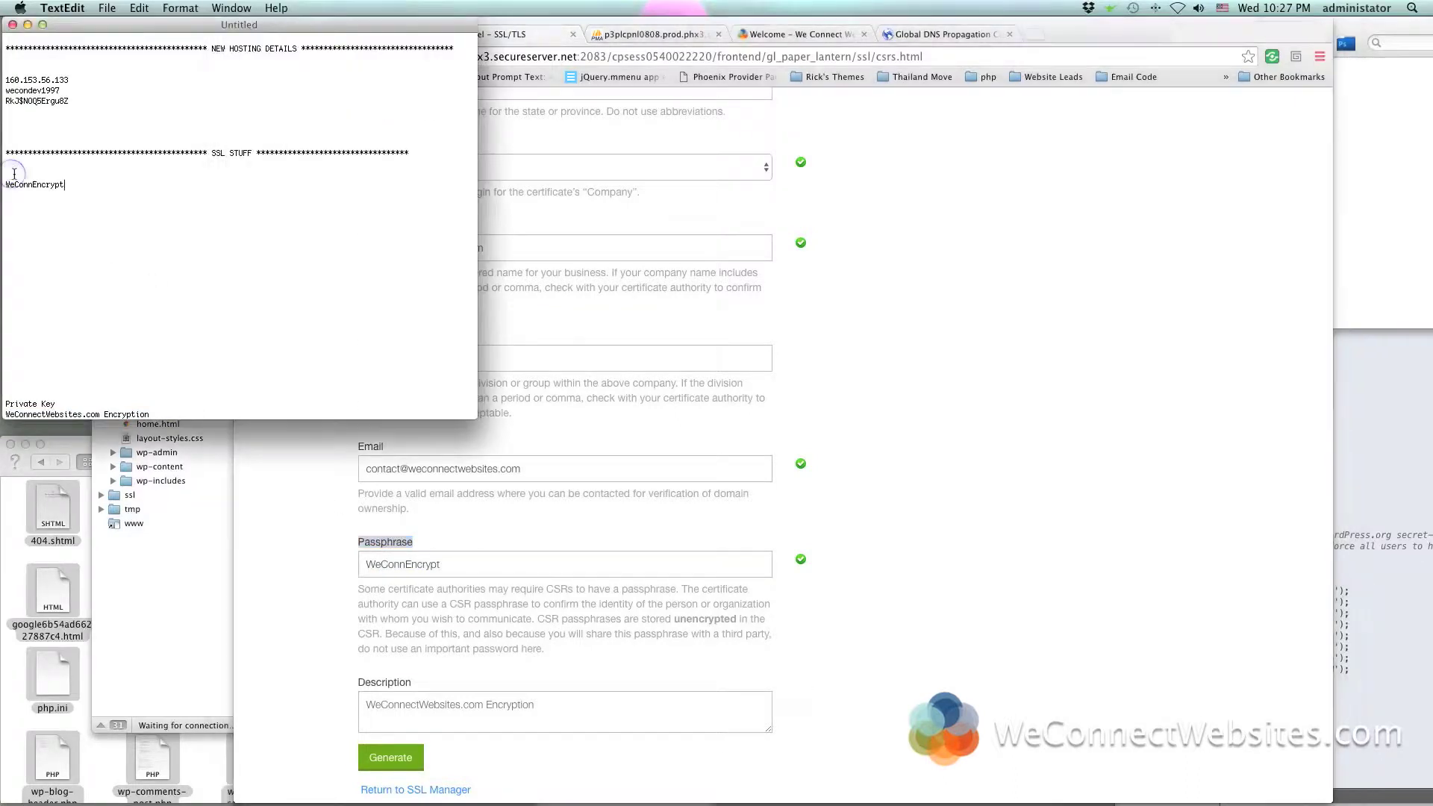
{"action": "double_click", "coordinate": [14, 174]}
{"action": "key", "text": "Left"}
{"action": "key", "text": "super+v"}
- Add a Description label to the notes, copied from the CSR form's field label
{"action": "left_click", "coordinate": [664, 550]}
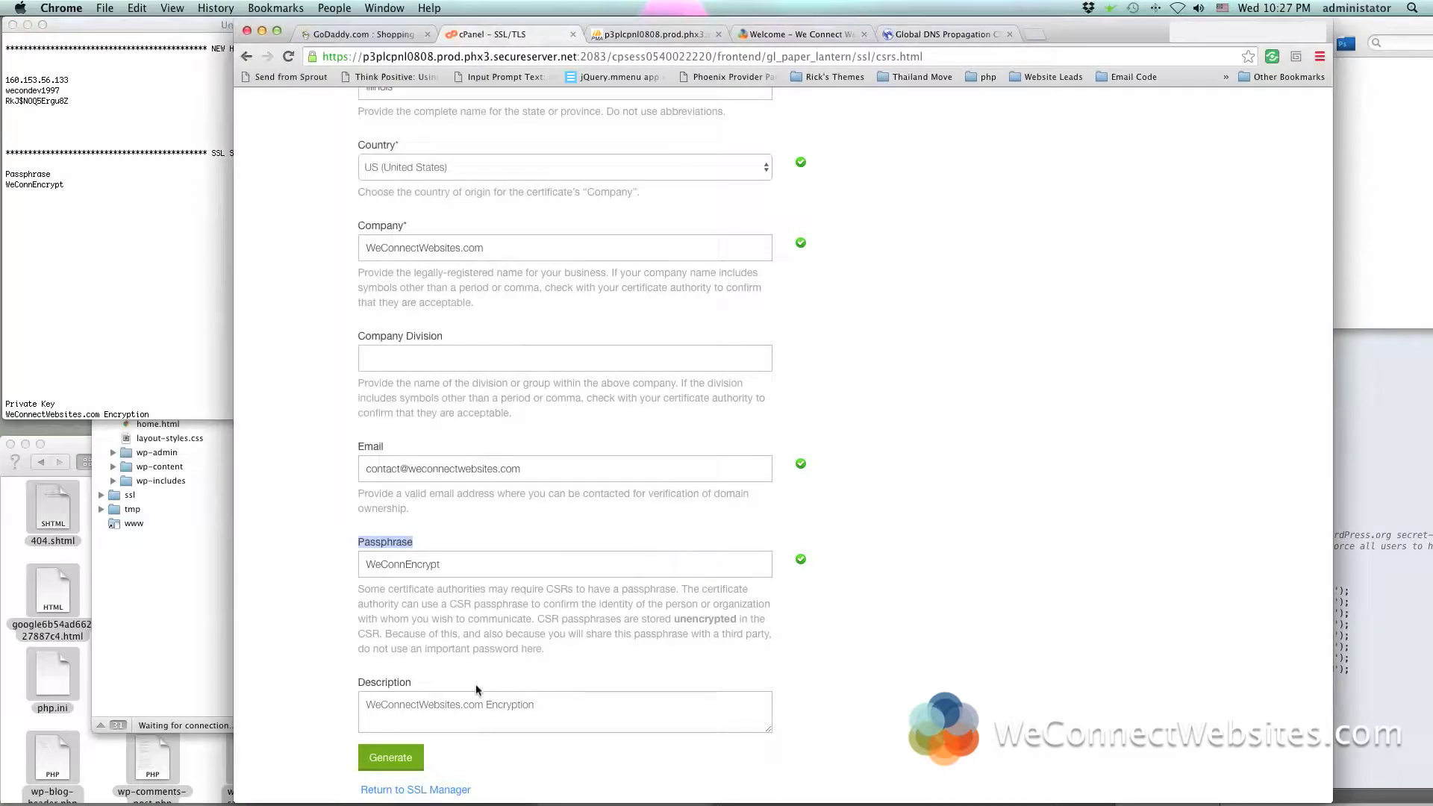
{"action": "double_click", "coordinate": [402, 683]}
{"action": "key", "text": "super+c"}
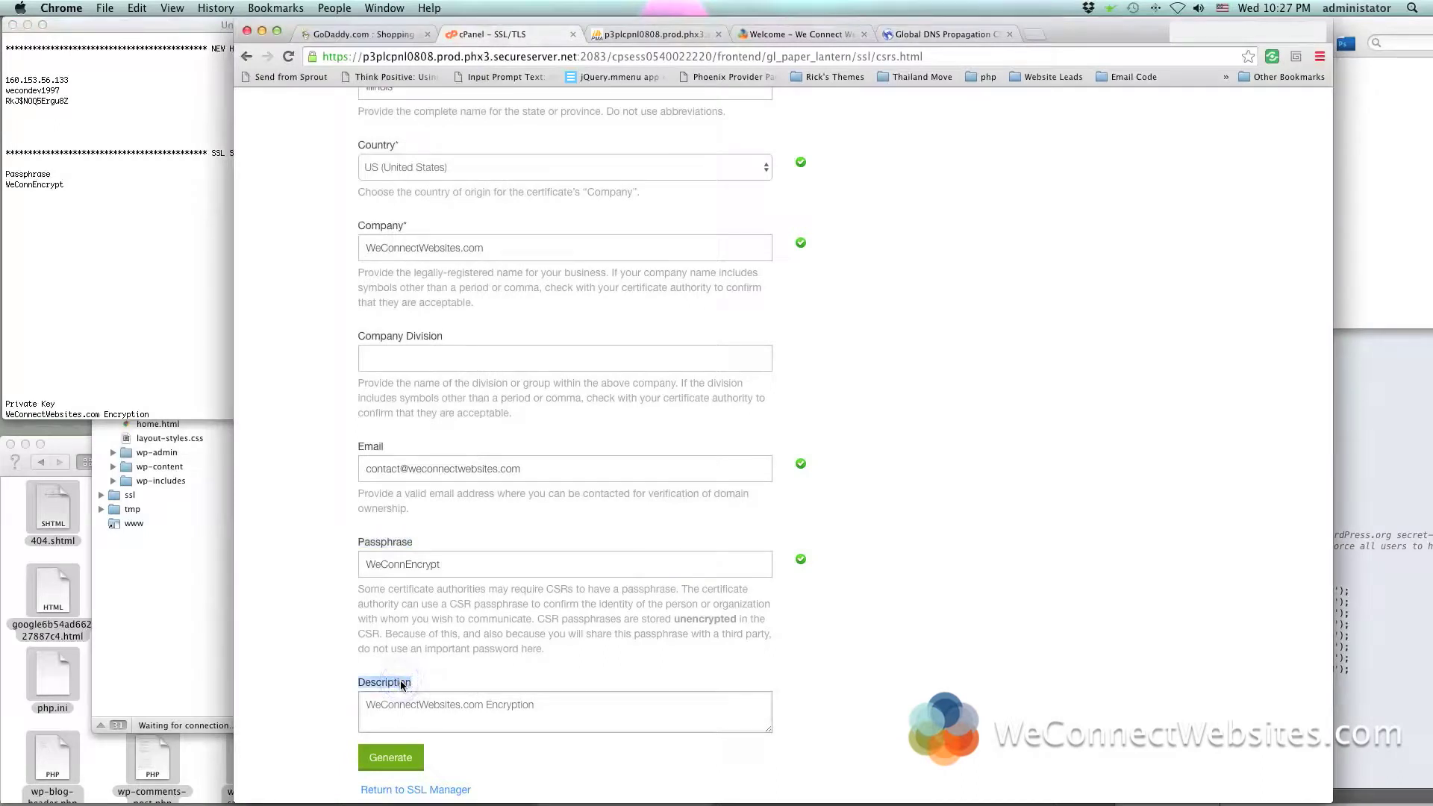
{"action": "left_click", "coordinate": [53, 198]}
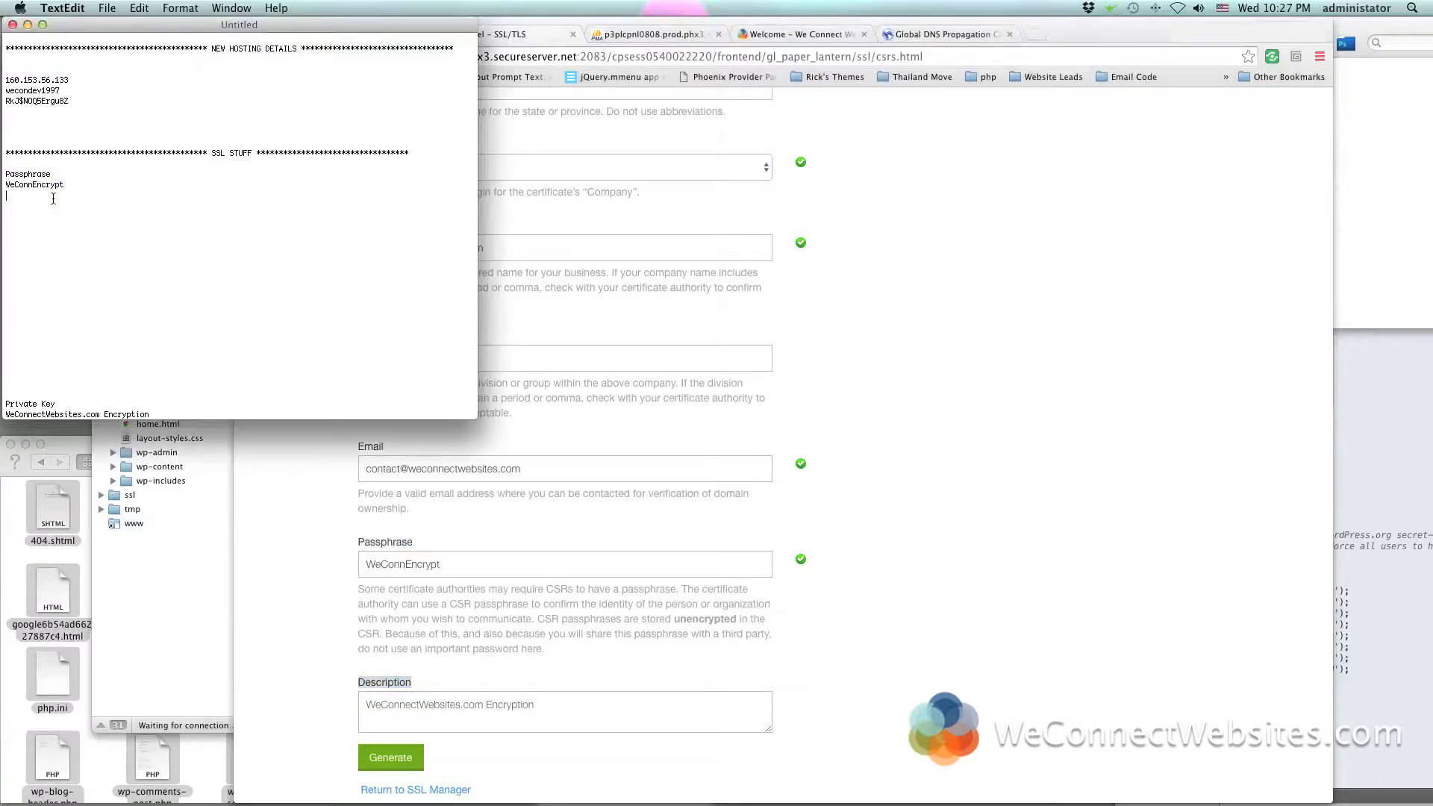
{"action": "key", "text": "super+v"}
{"action": "left_click", "coordinate": [616, 603]}
{"action": "left_click", "coordinate": [519, 701]}
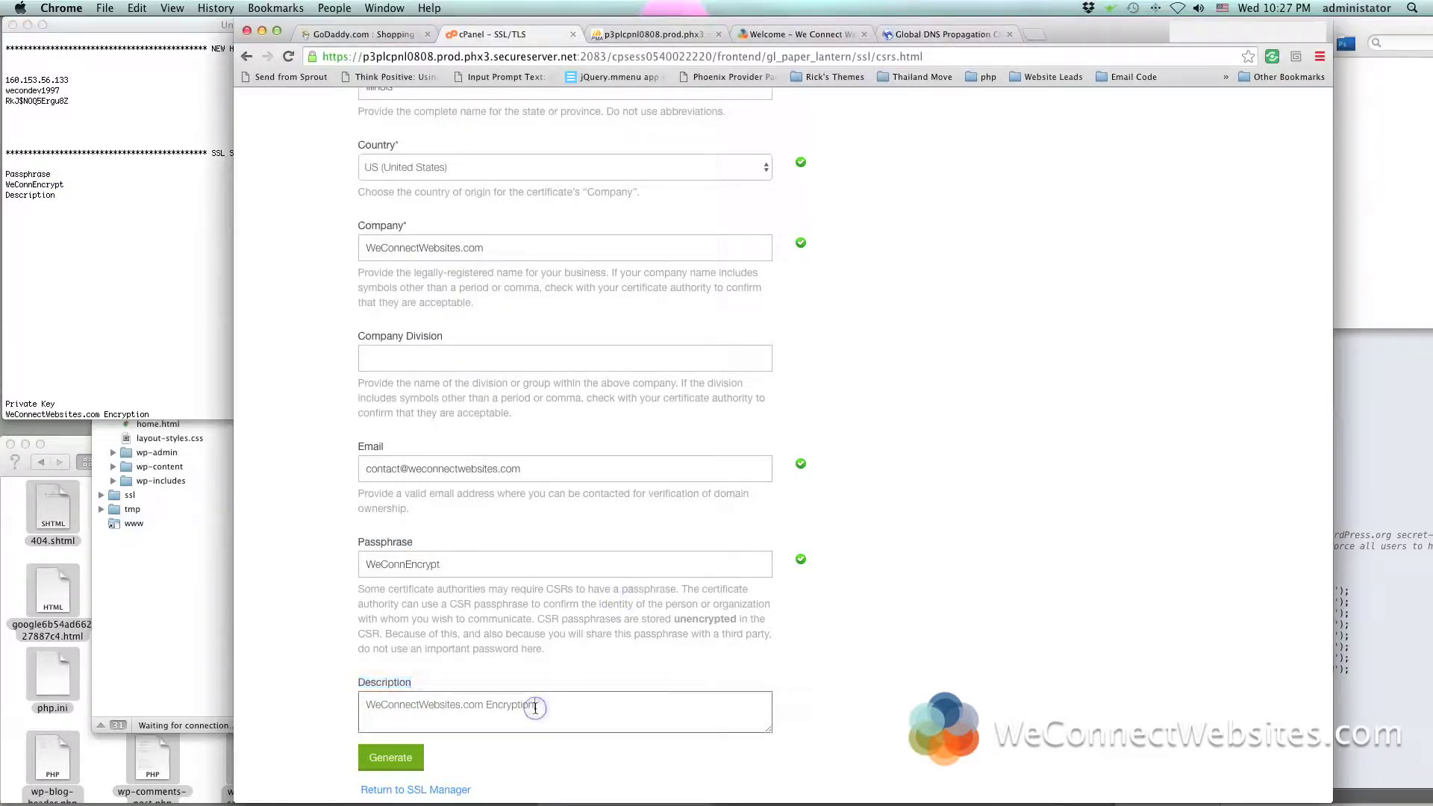
{"action": "left_click_drag", "start_coordinate": [536, 704], "coordinate": [250, 702]}
{"action": "key", "text": "super+v"}
{"action": "left_click", "coordinate": [42, 212]}
{"action": "key", "text": "Return"}
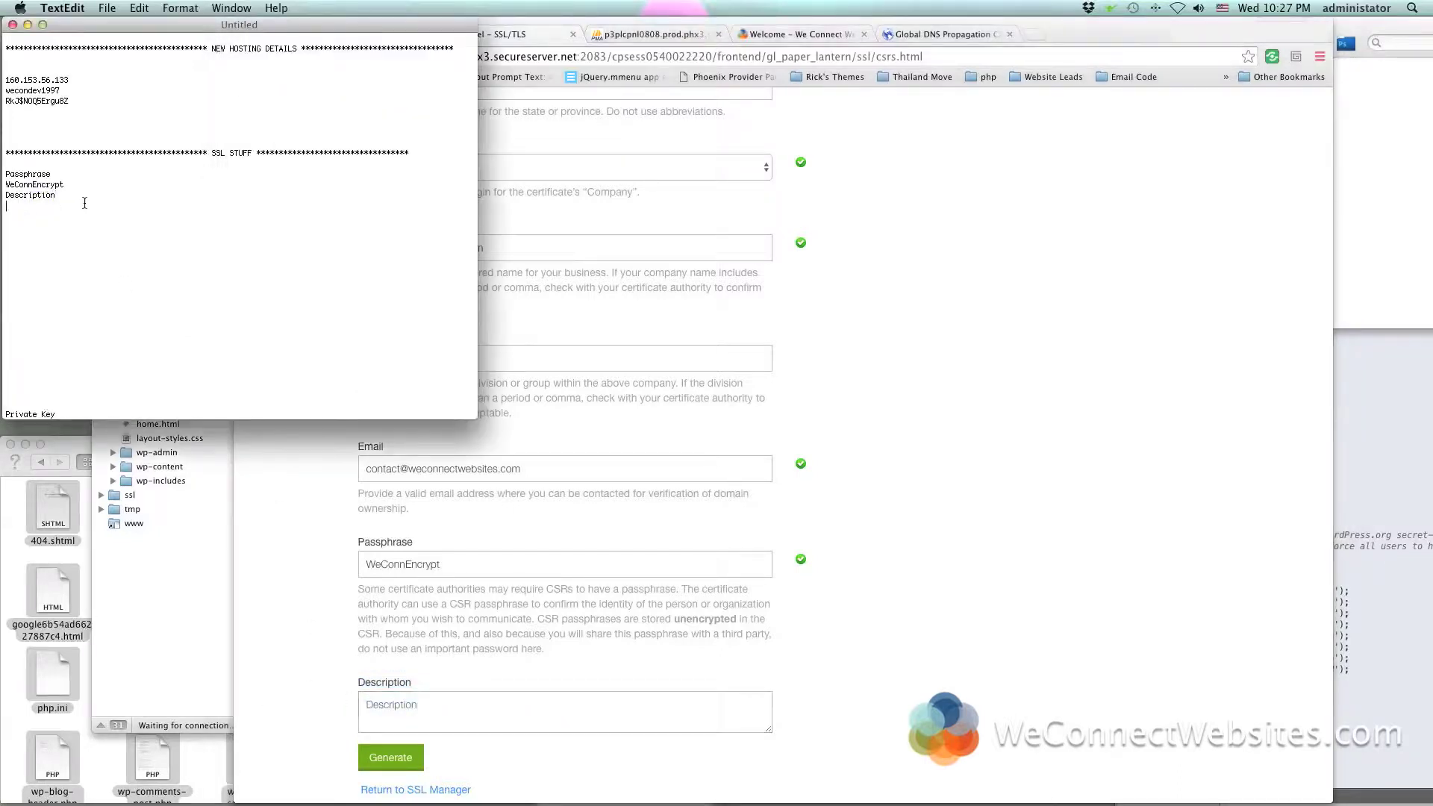
{"action": "key", "text": "super+v"}
{"action": "key", "text": "super+z"}
- Fill the CSR Description field with 'WeConnectWebsites.com Encryption' and copy it into the notes
{"action": "left_click", "coordinate": [577, 531]}
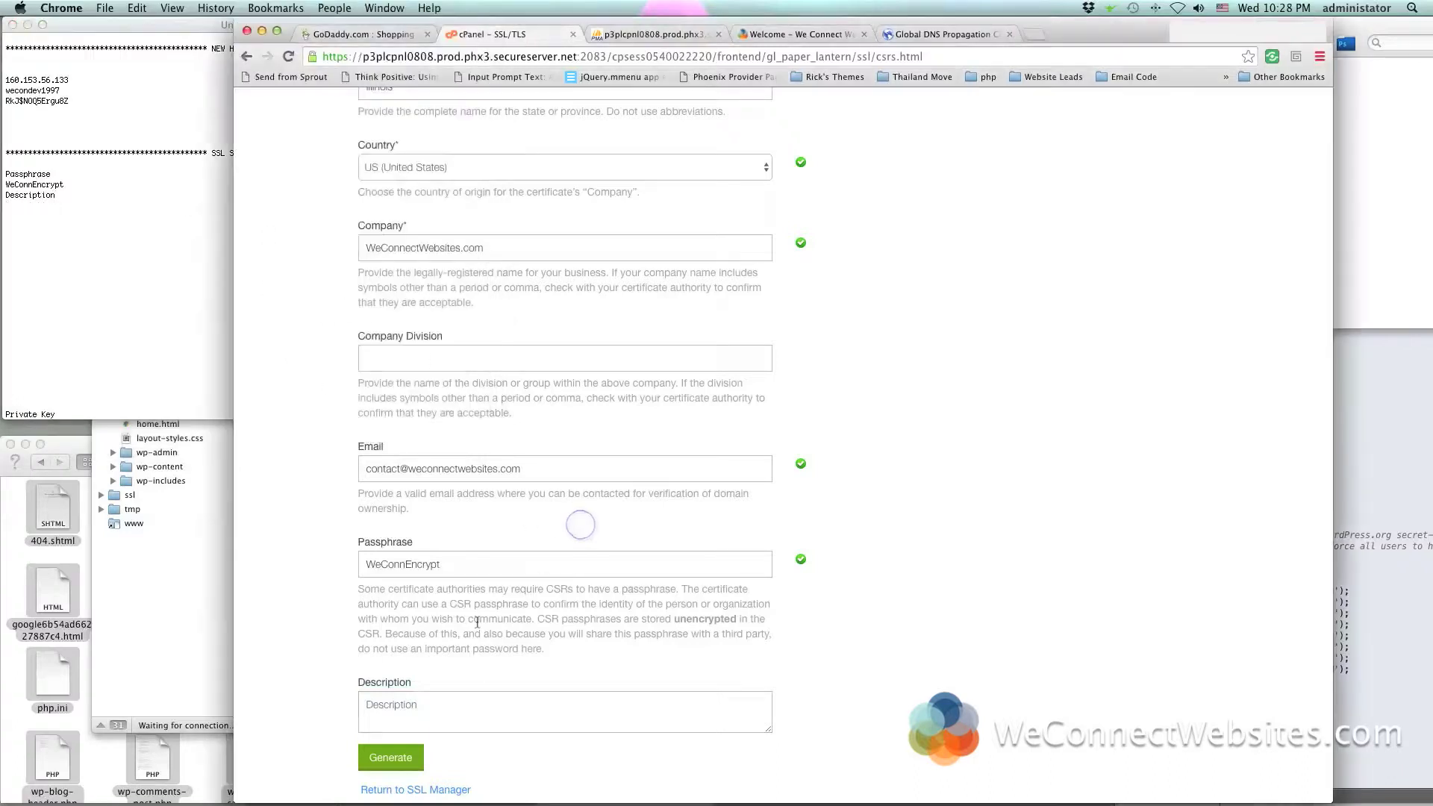
{"action": "type", "text": "WeConnectWebsites.com Encryption"}
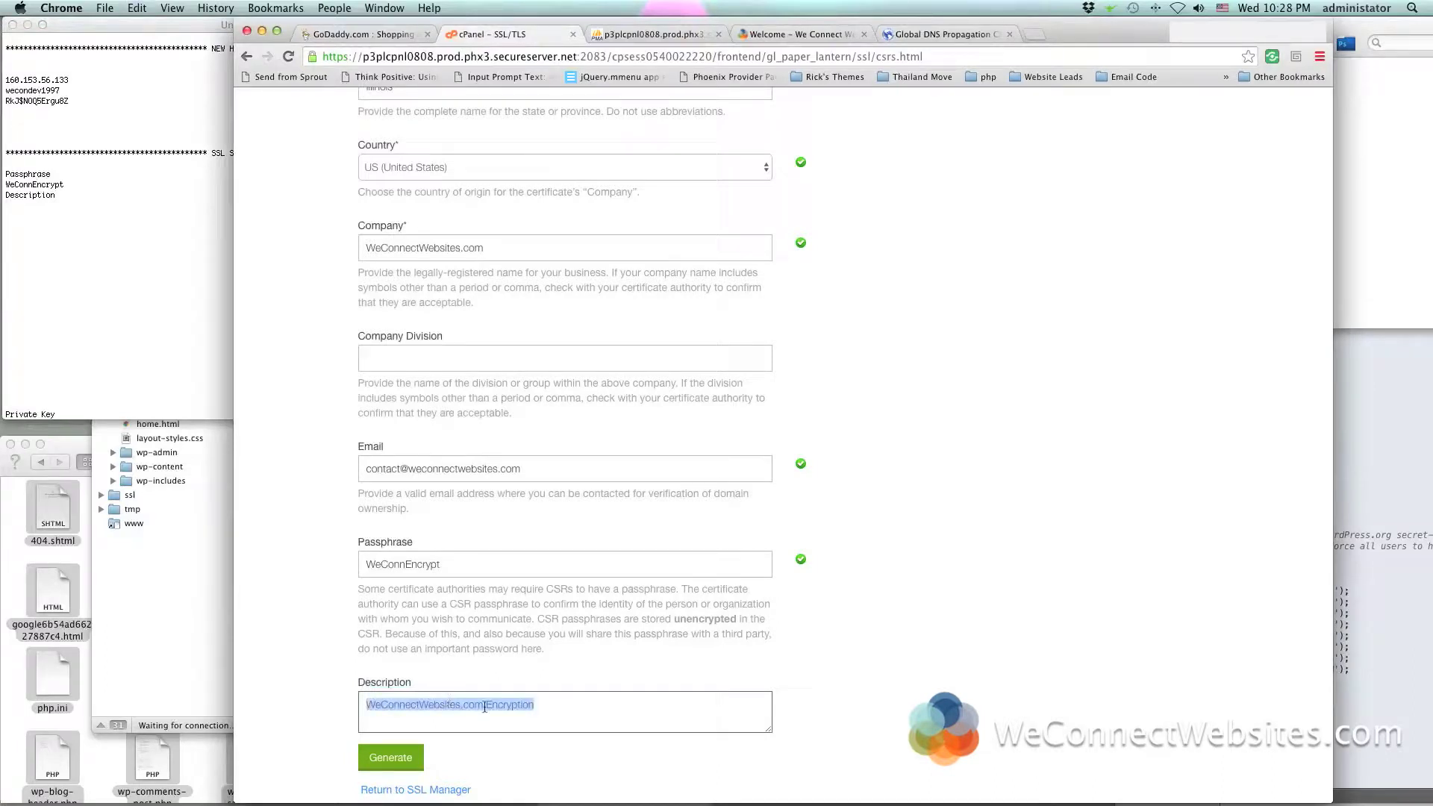
{"action": "key", "text": "super+c"}
{"action": "left_click", "coordinate": [59, 206]}
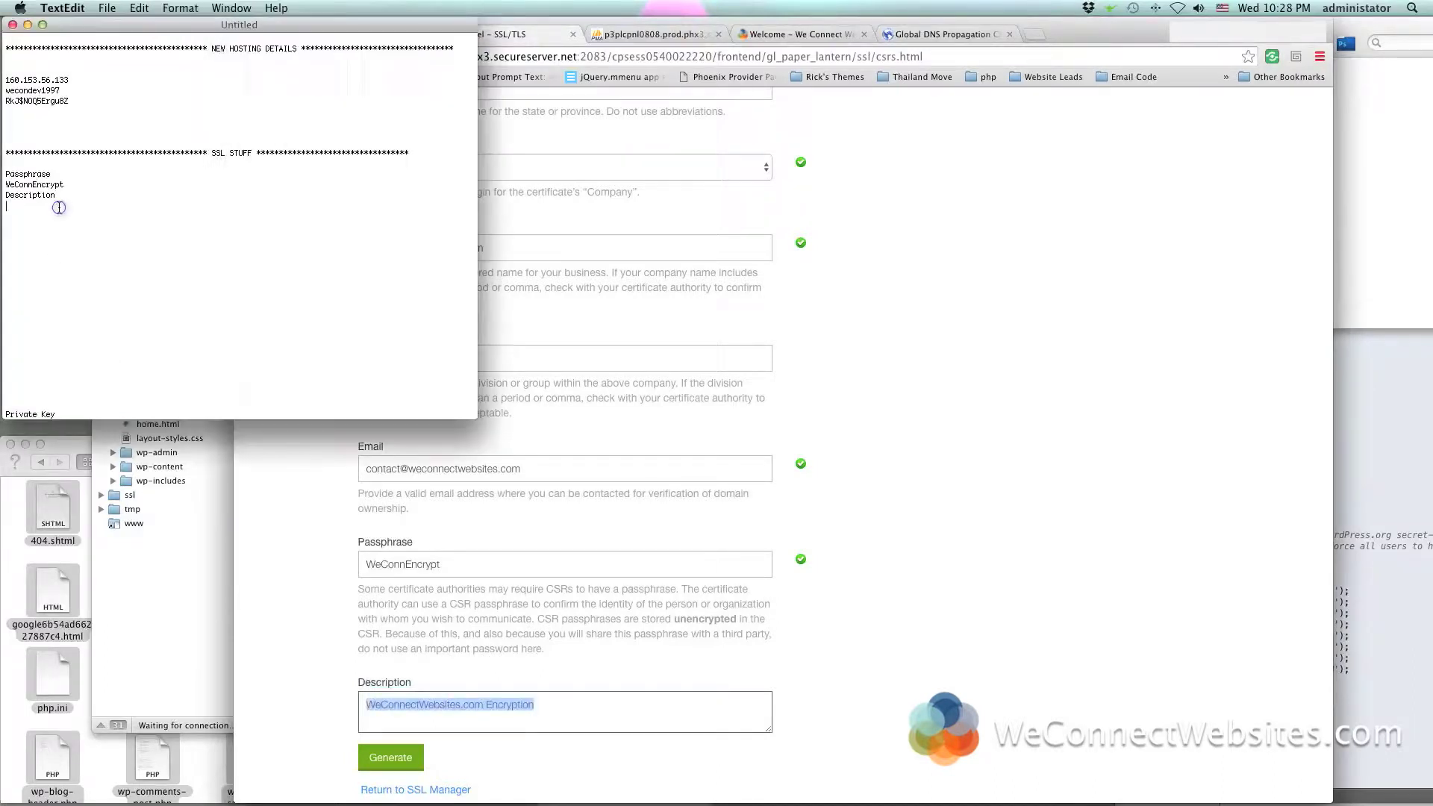
{"action": "key", "text": "super+v"}
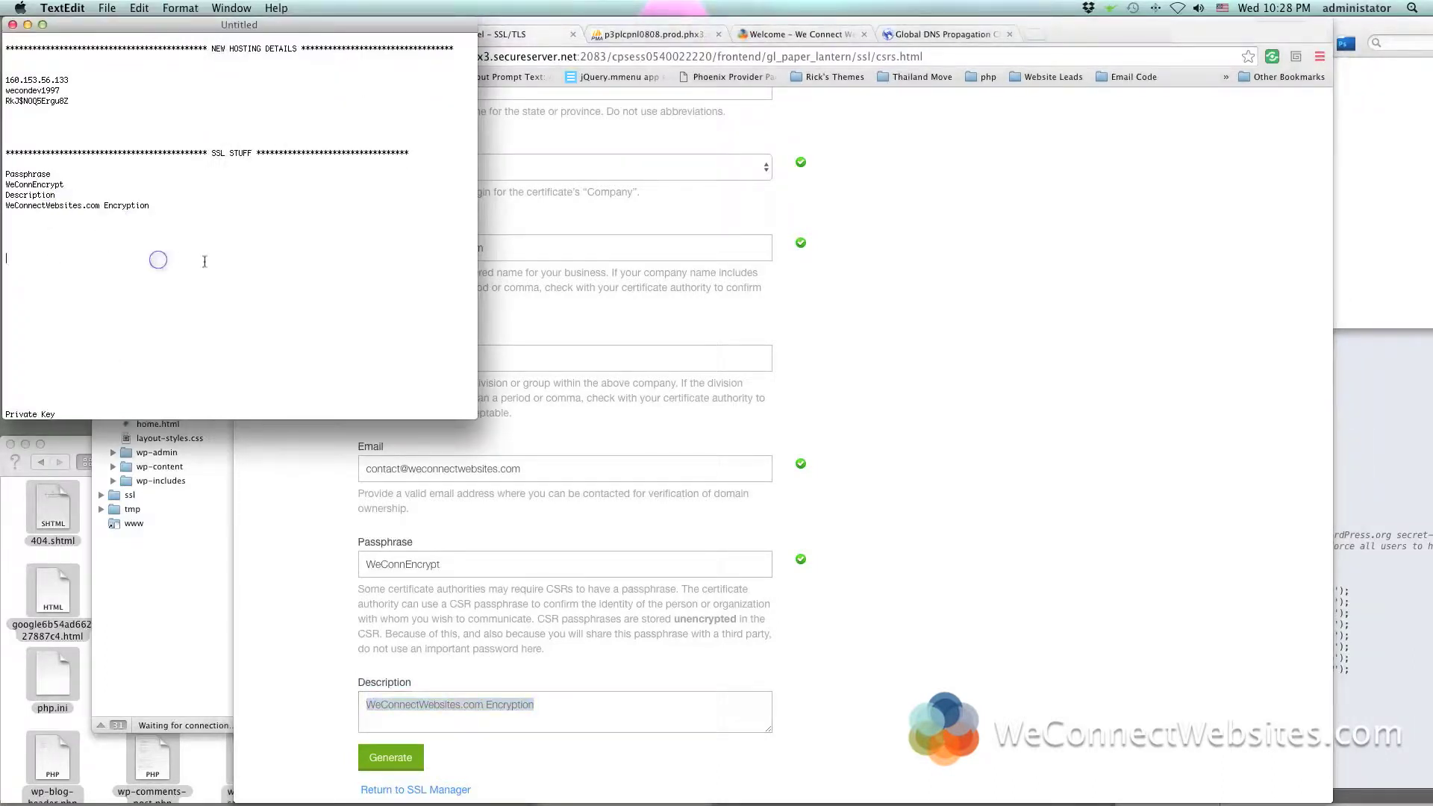
{"action": "left_click", "coordinate": [562, 428]}
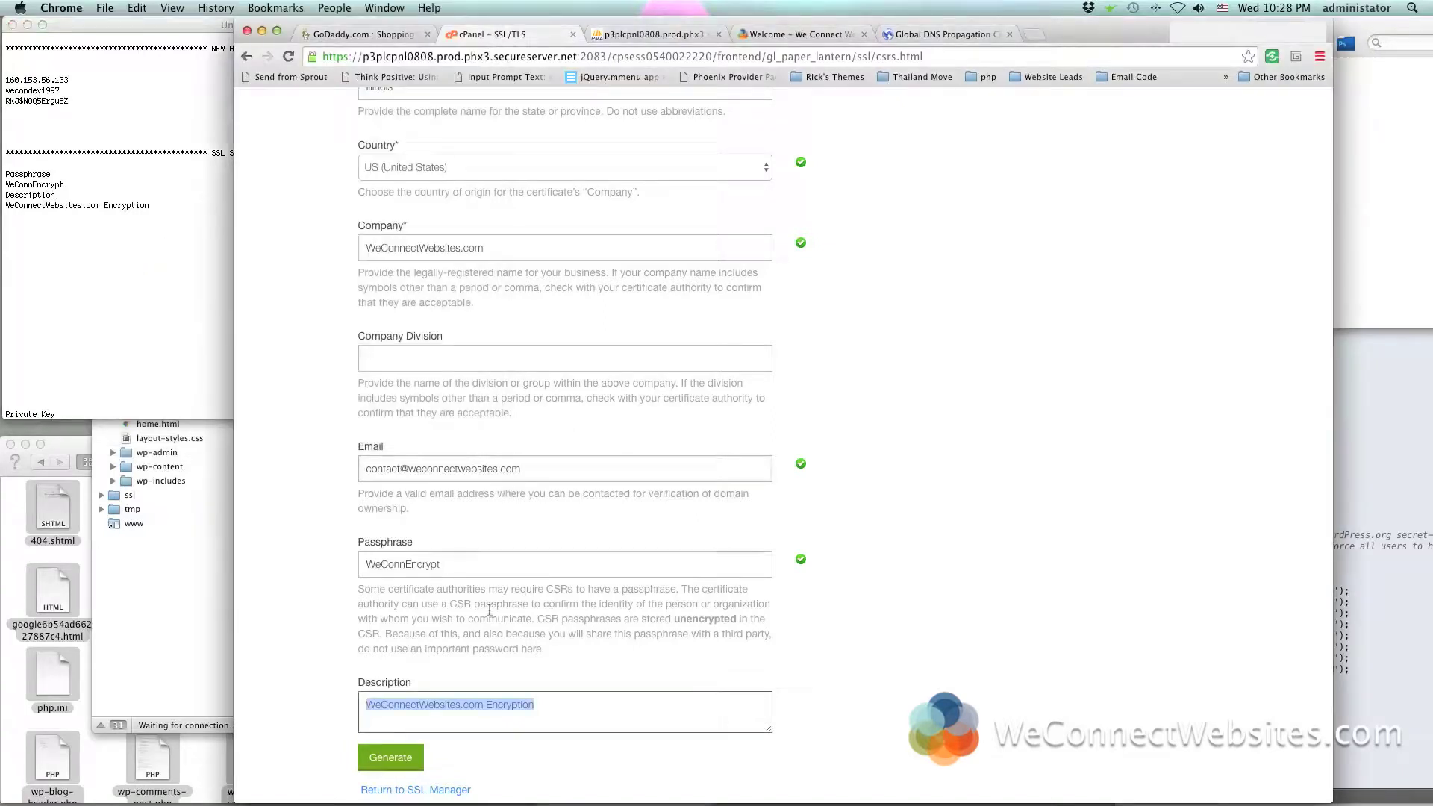
{"action": "left_click", "coordinate": [139, 264]}
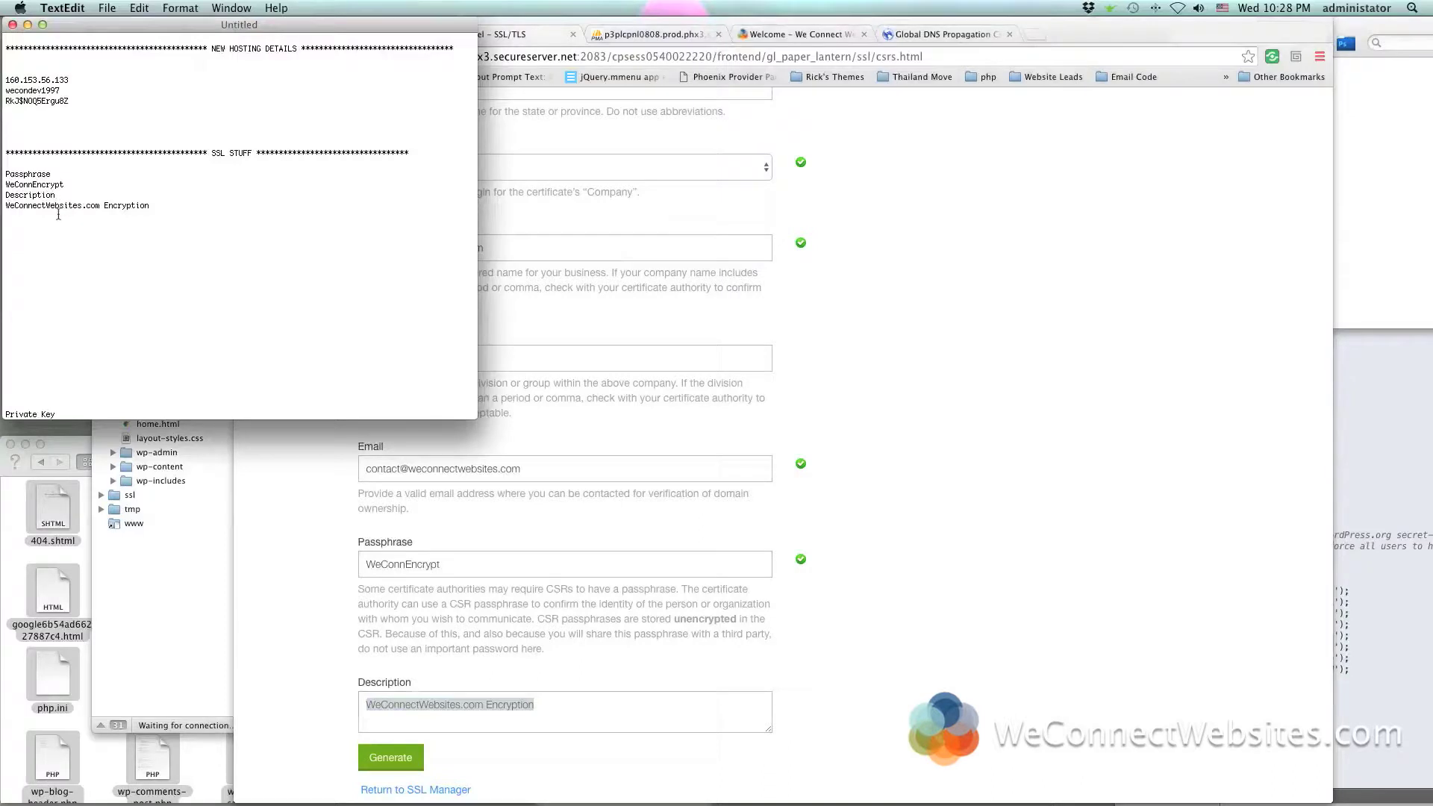
{"action": "left_click", "coordinate": [536, 626]}
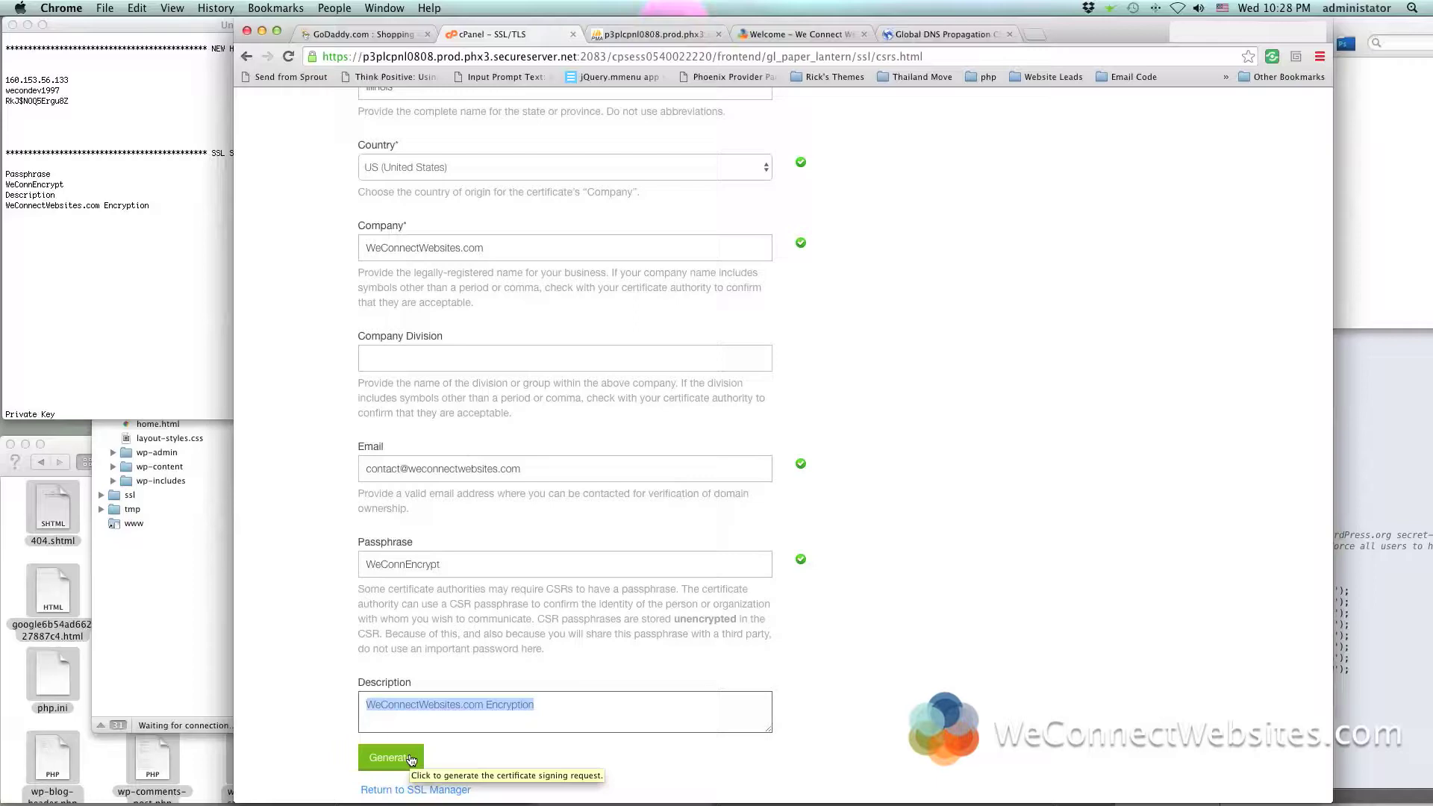
- Generate the signing request from the completed weconnectwebsites.com CSR form
{"action": "scroll", "coordinate": [411, 758], "scroll_direction": "up", "scroll_amount": 5}
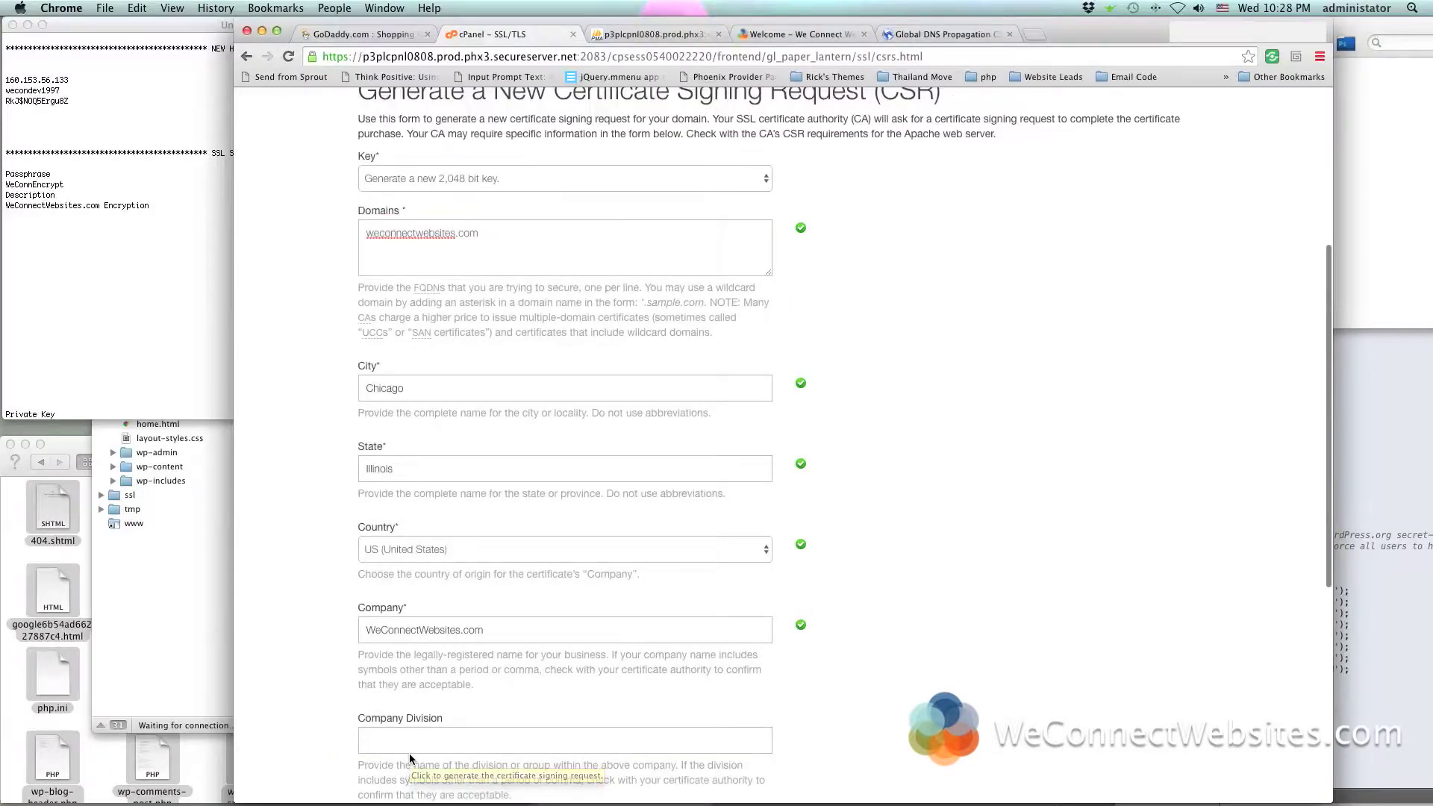
{"action": "scroll", "coordinate": [410, 756], "scroll_direction": "up", "scroll_amount": 2}
{"action": "scroll", "coordinate": [410, 756], "scroll_direction": "down", "scroll_amount": 4}
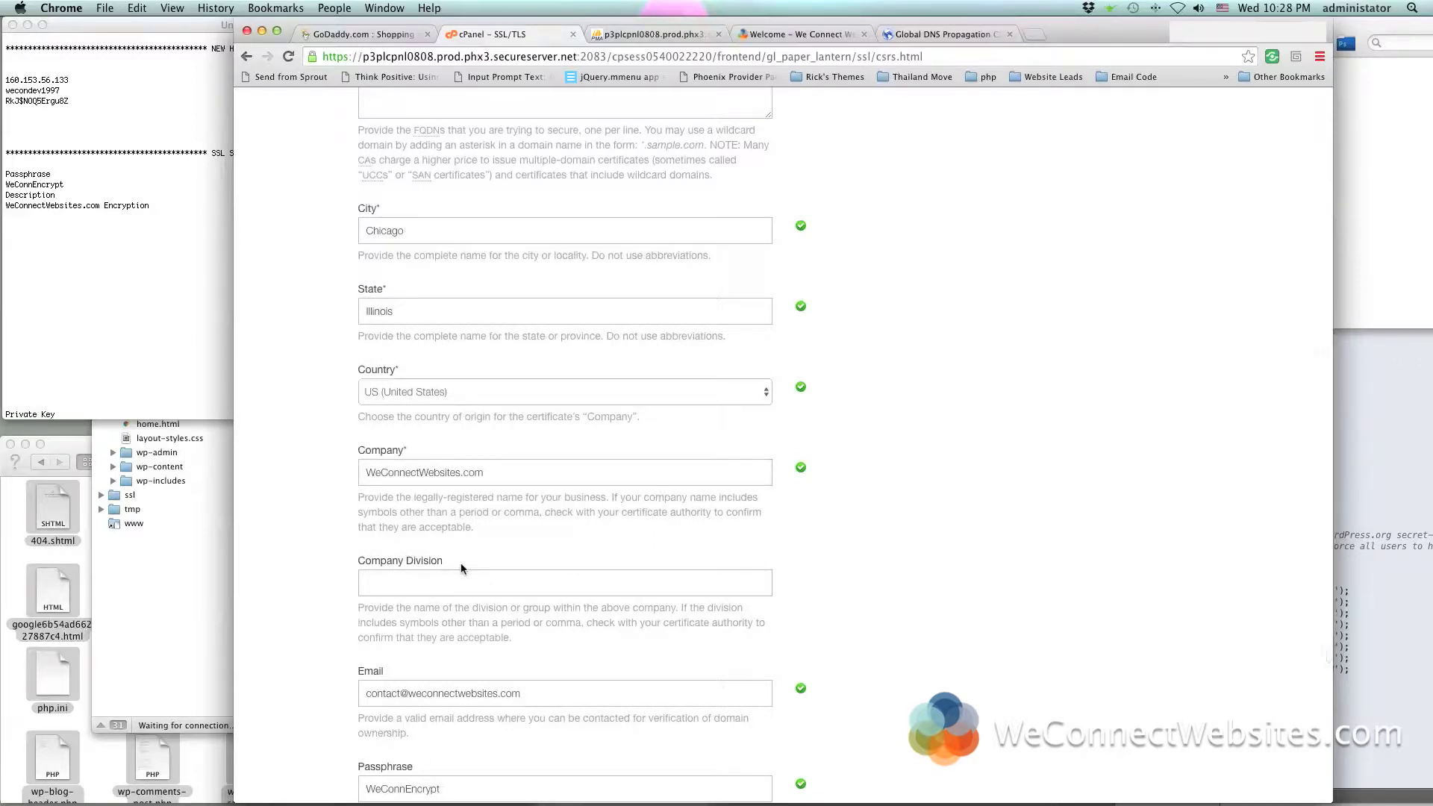
{"action": "scroll", "coordinate": [460, 562], "scroll_direction": "down", "scroll_amount": 4}
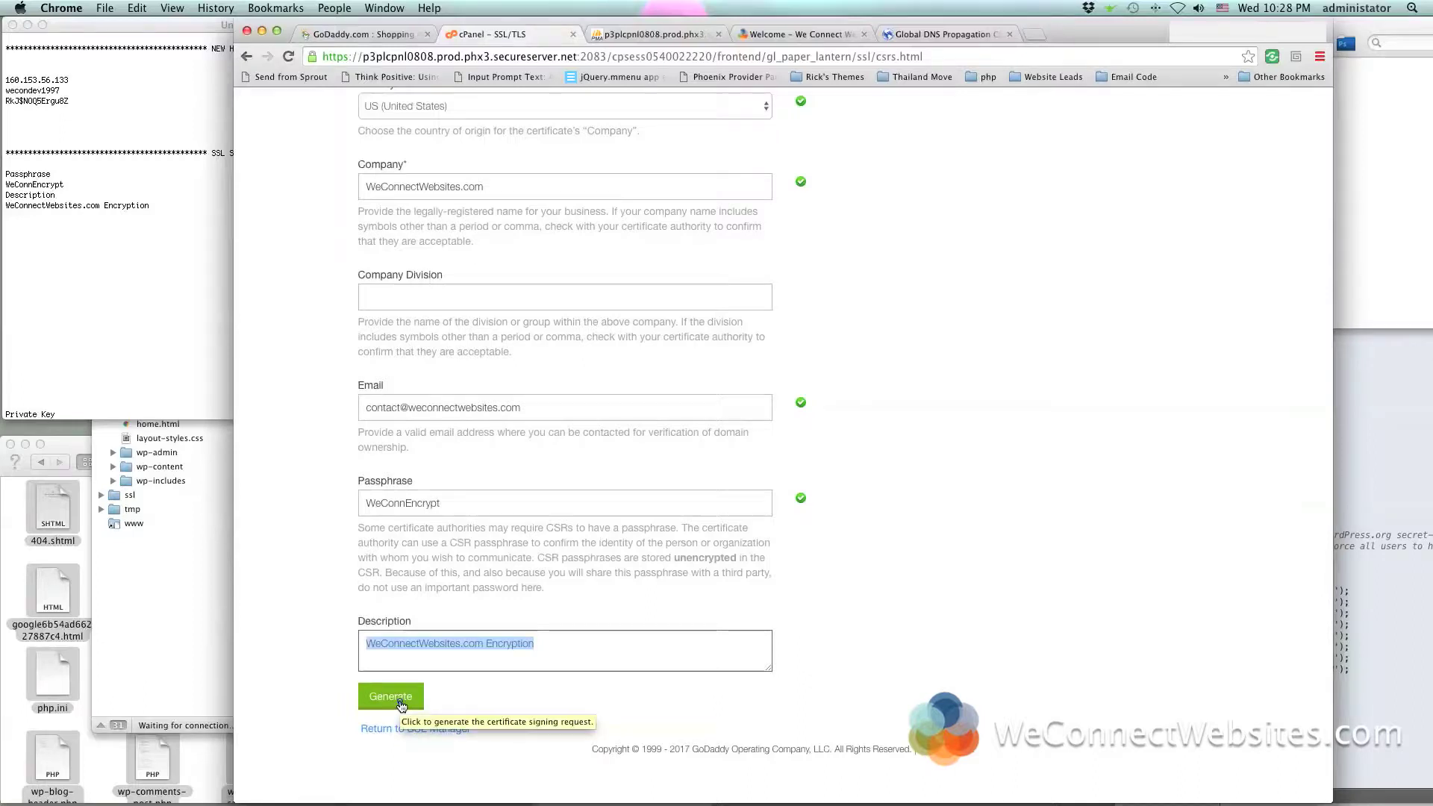
{"action": "left_click", "coordinate": [401, 705]}
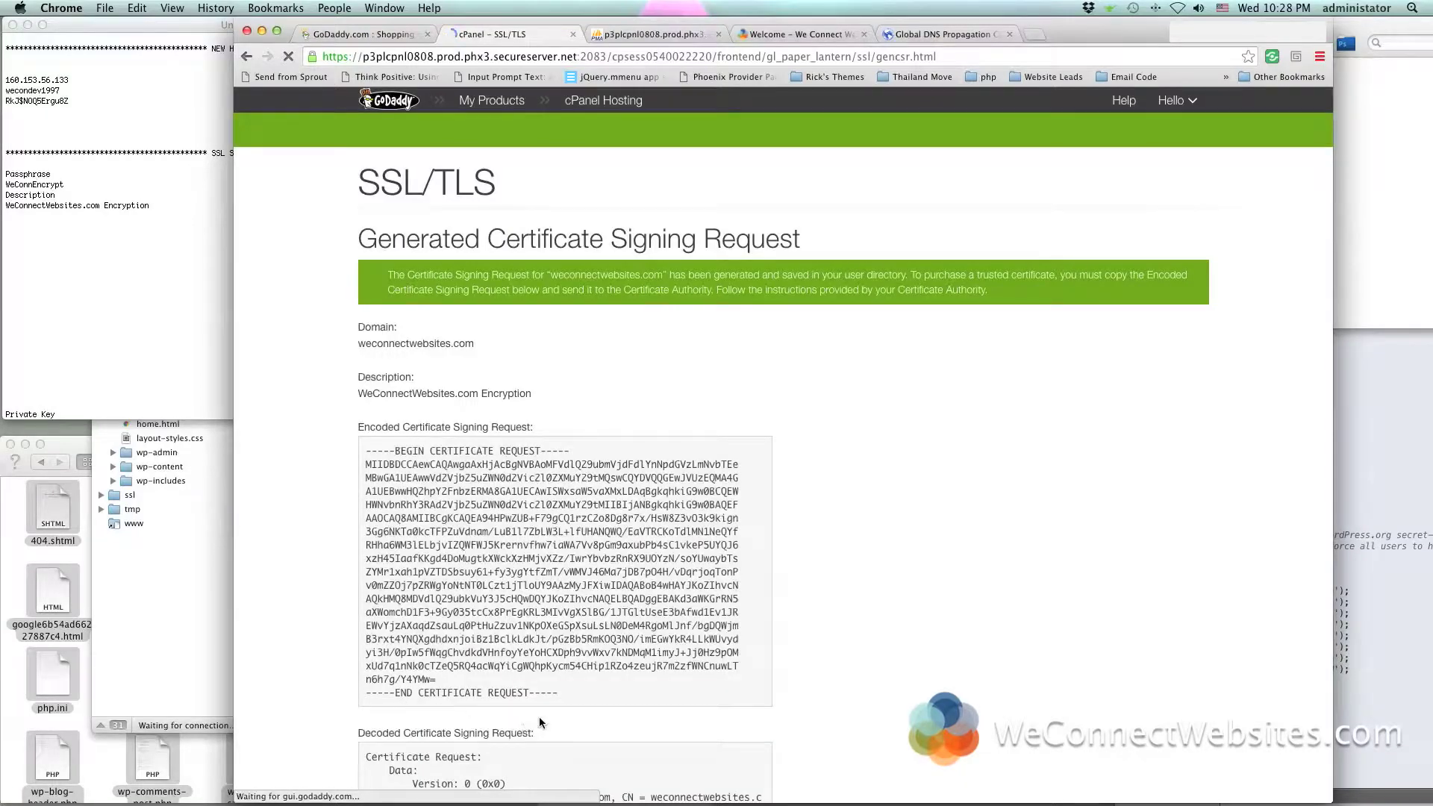
- Copy the encoded CSR from BEGIN to END into the notes below the Description entry
{"action": "left_click_drag", "start_coordinate": [564, 701], "coordinate": [432, 526]}
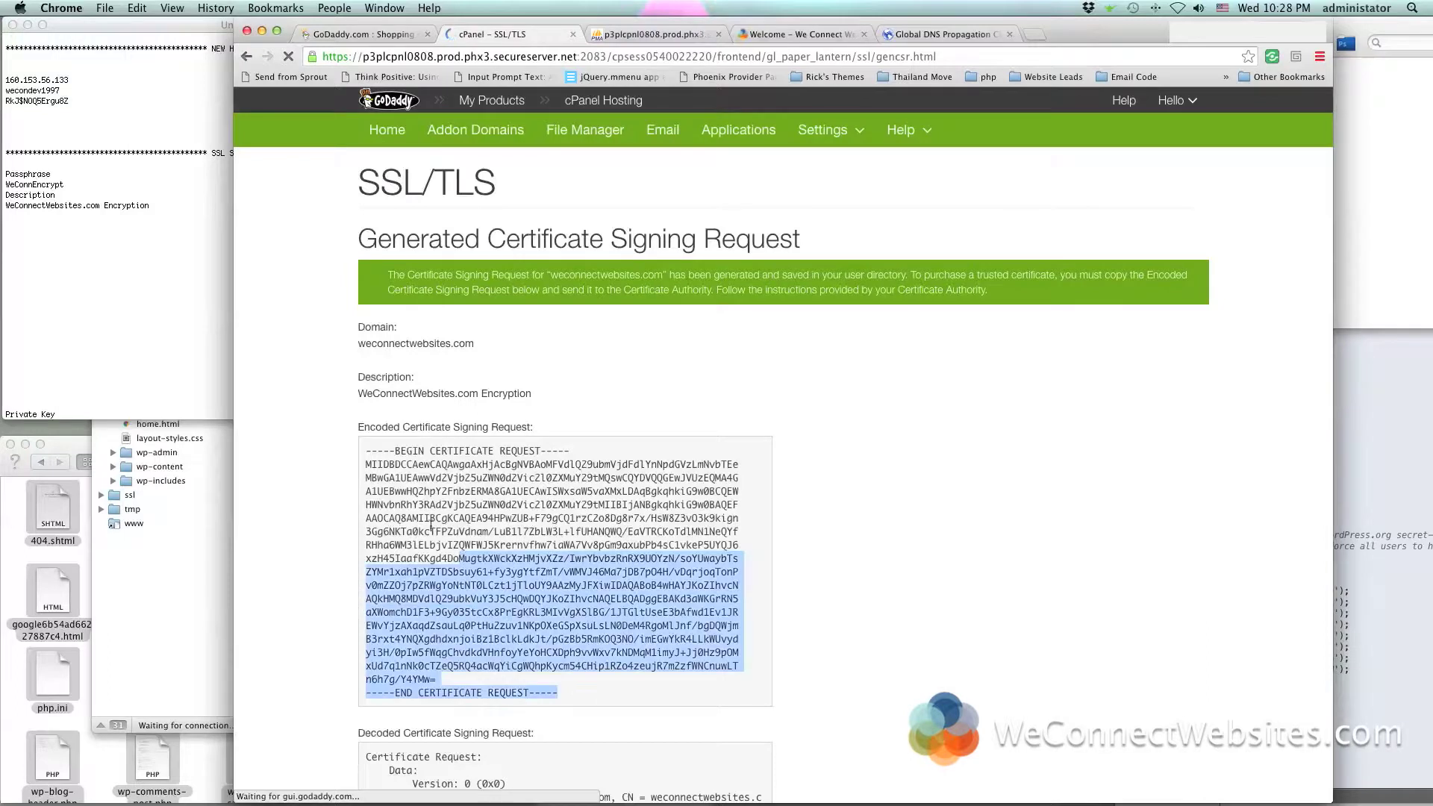
{"action": "left_click_drag", "start_coordinate": [364, 456], "coordinate": [364, 455]}
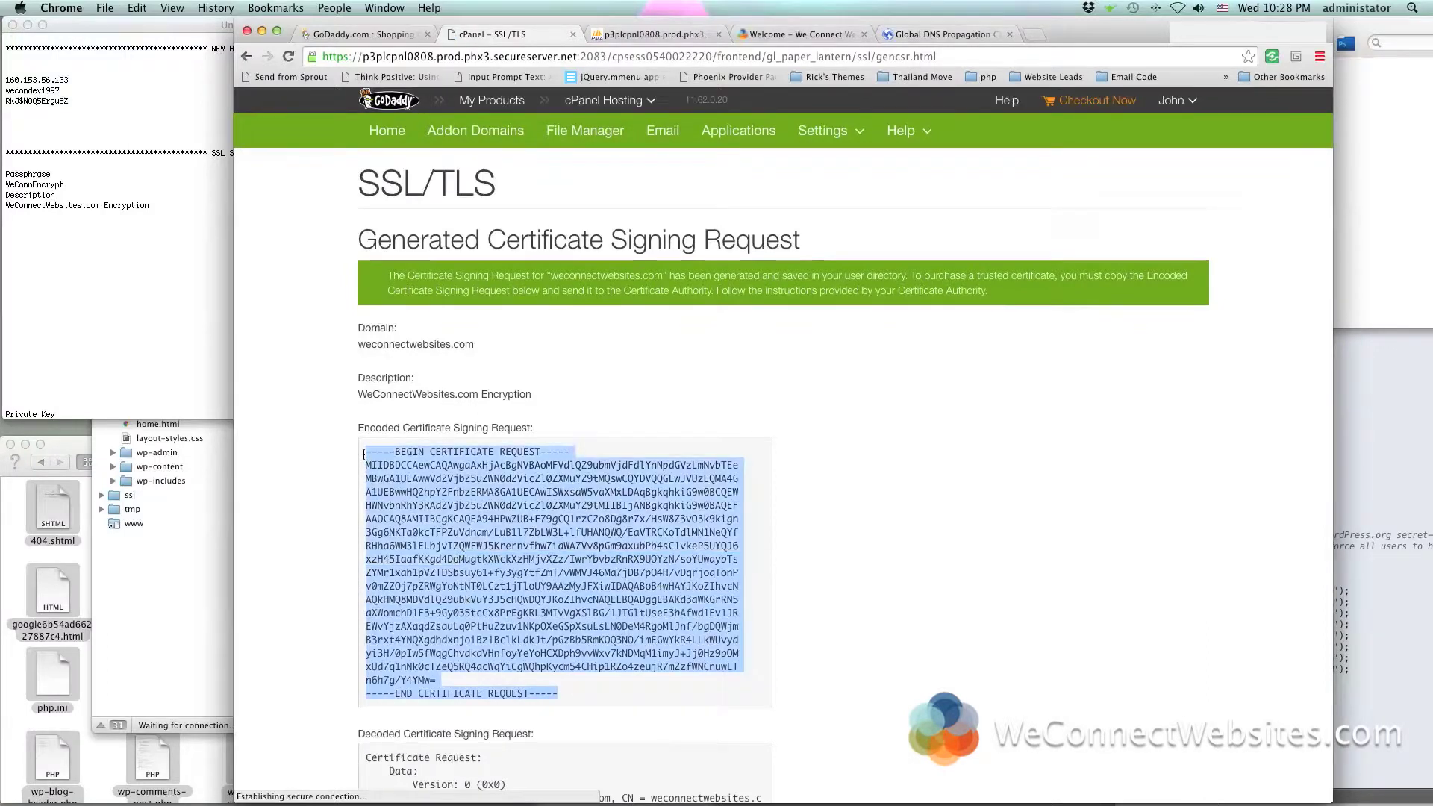
{"action": "key", "text": "super+c"}
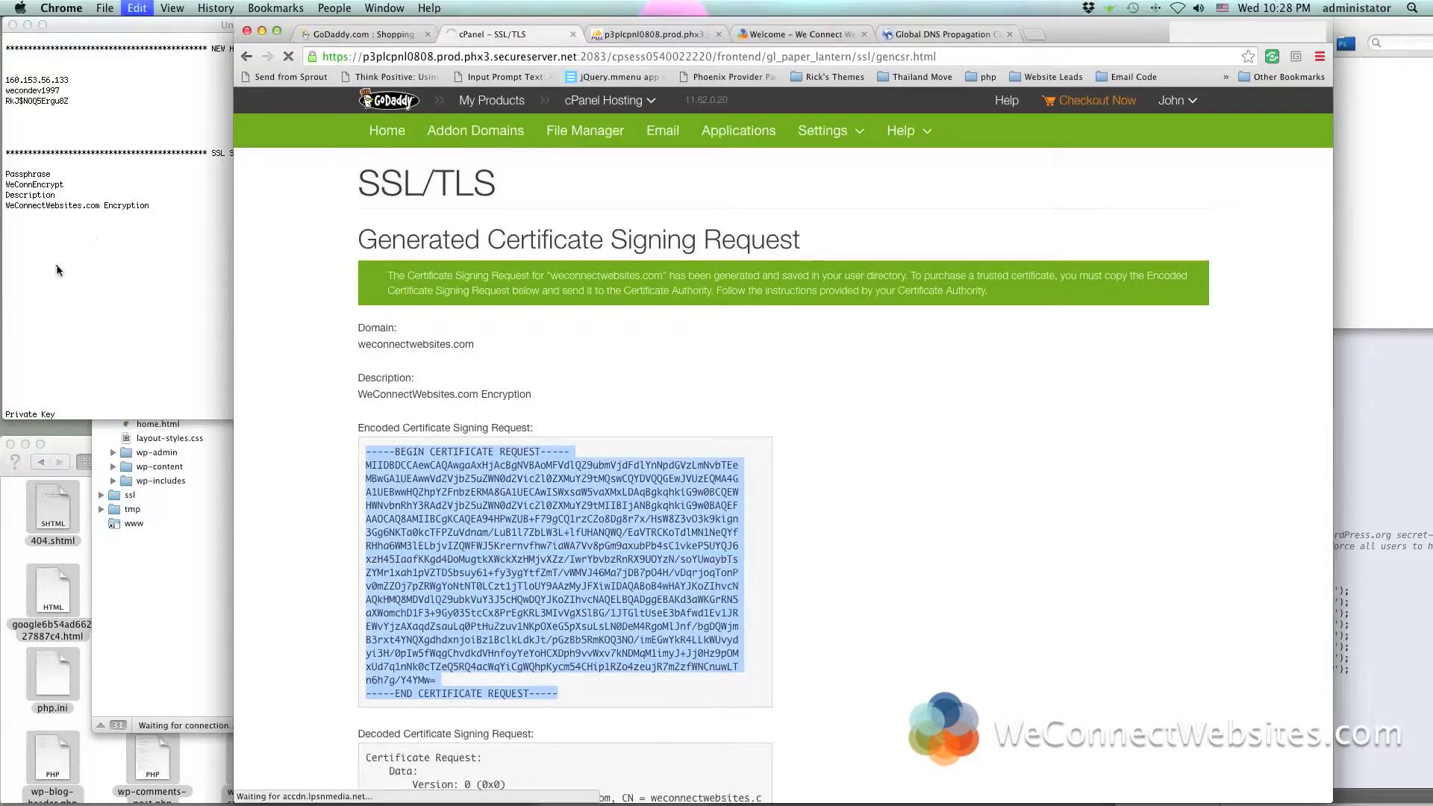
{"action": "left_click", "coordinate": [56, 266]}
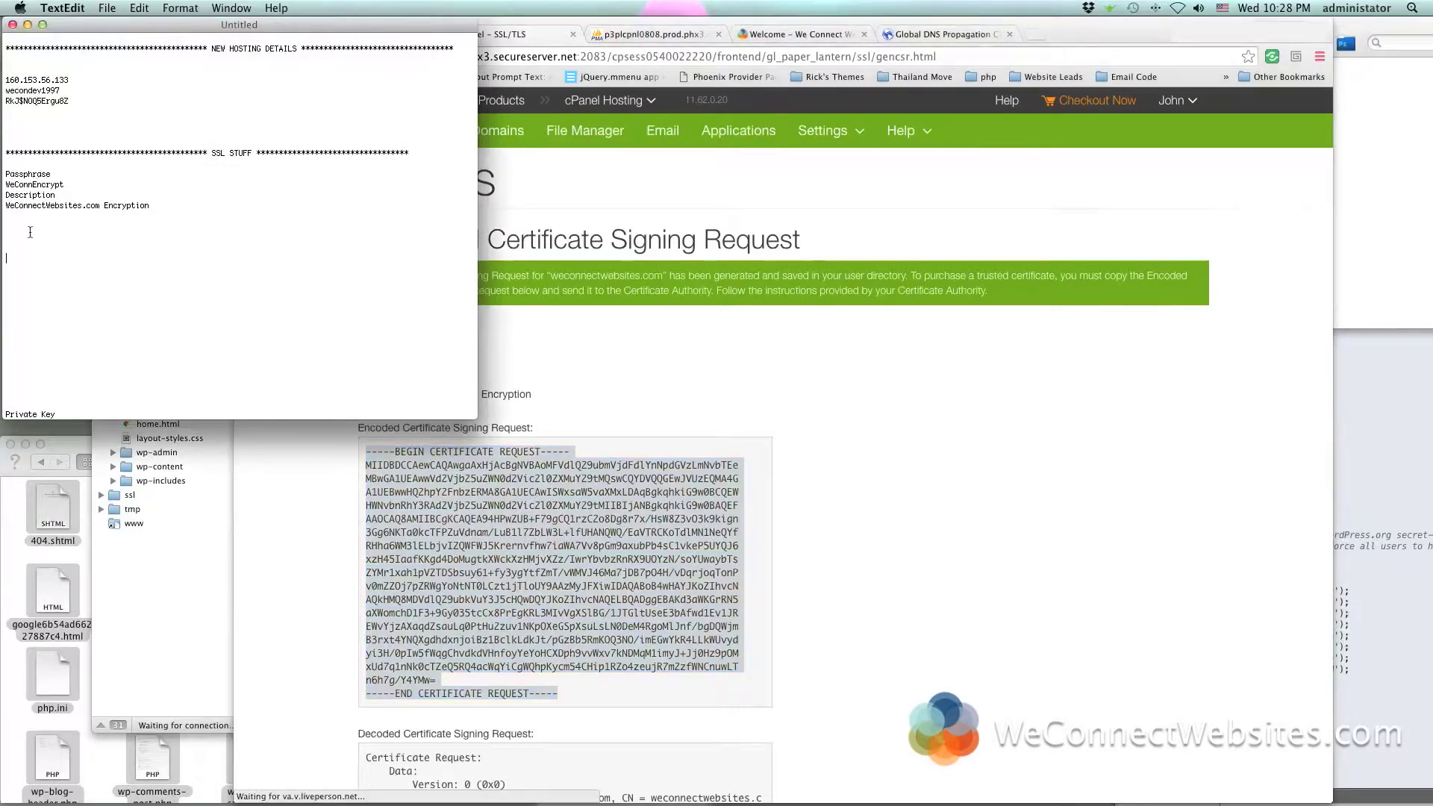
{"action": "left_click_drag", "start_coordinate": [30, 233], "coordinate": [32, 344]}
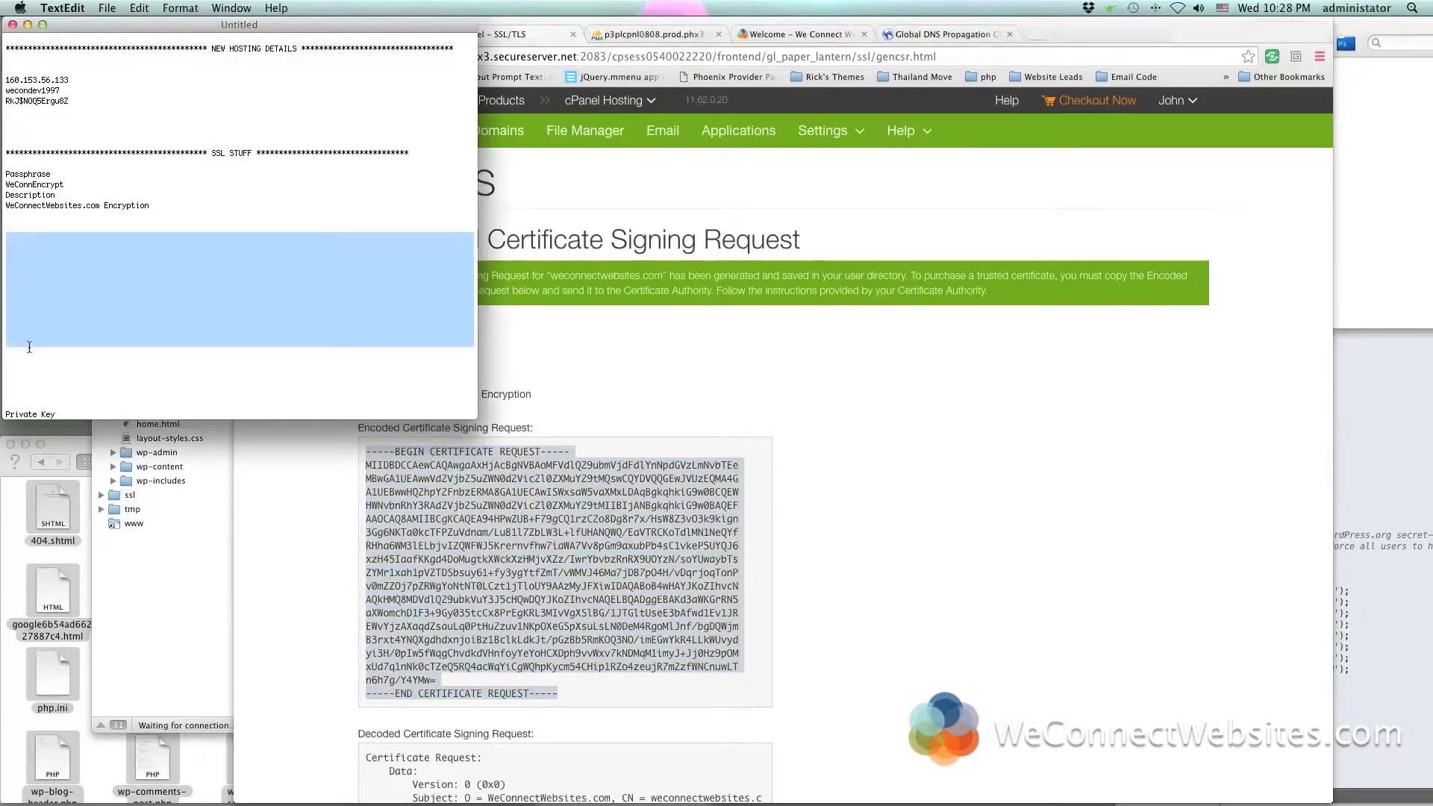
{"action": "key", "text": "super+v"}
{"action": "scroll", "coordinate": [172, 357], "scroll_direction": "up", "scroll_amount": 5}
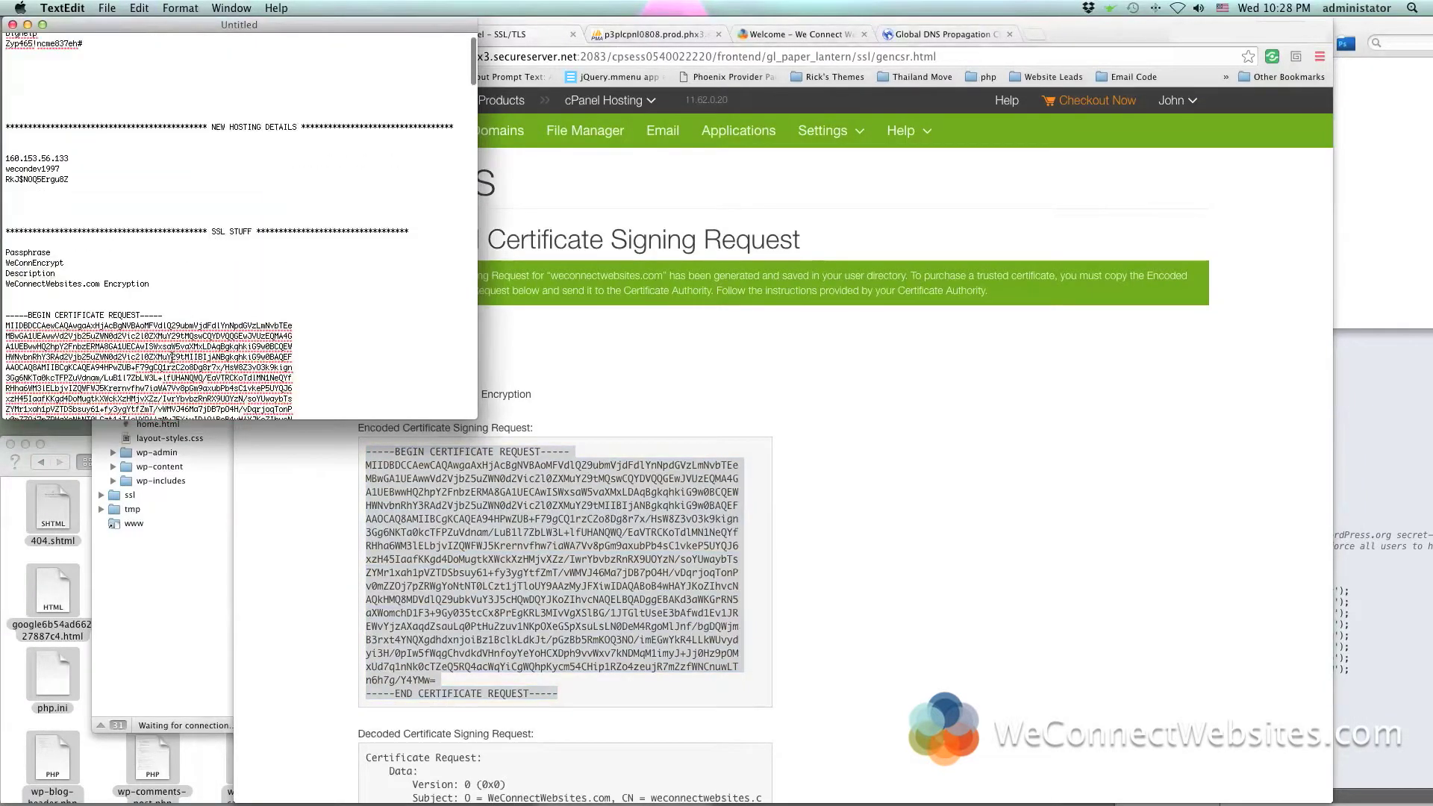
{"action": "scroll", "coordinate": [172, 358], "scroll_direction": "down", "scroll_amount": 3}
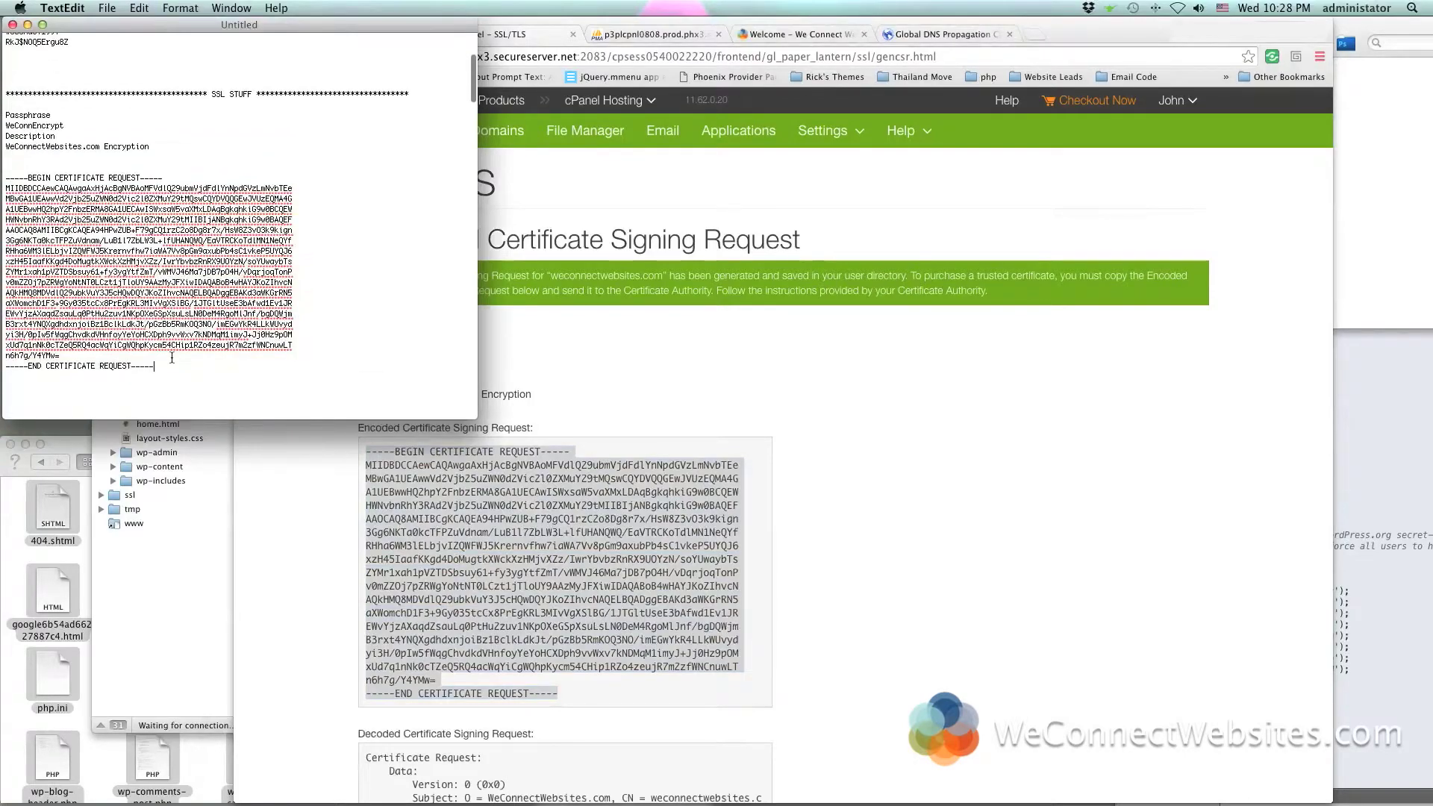
- Leave the generated CSR page and go back to the SSL/TLS manager overview
{"action": "left_click", "coordinate": [723, 413]}
{"action": "scroll", "coordinate": [777, 439], "scroll_direction": "down", "scroll_amount": 15}
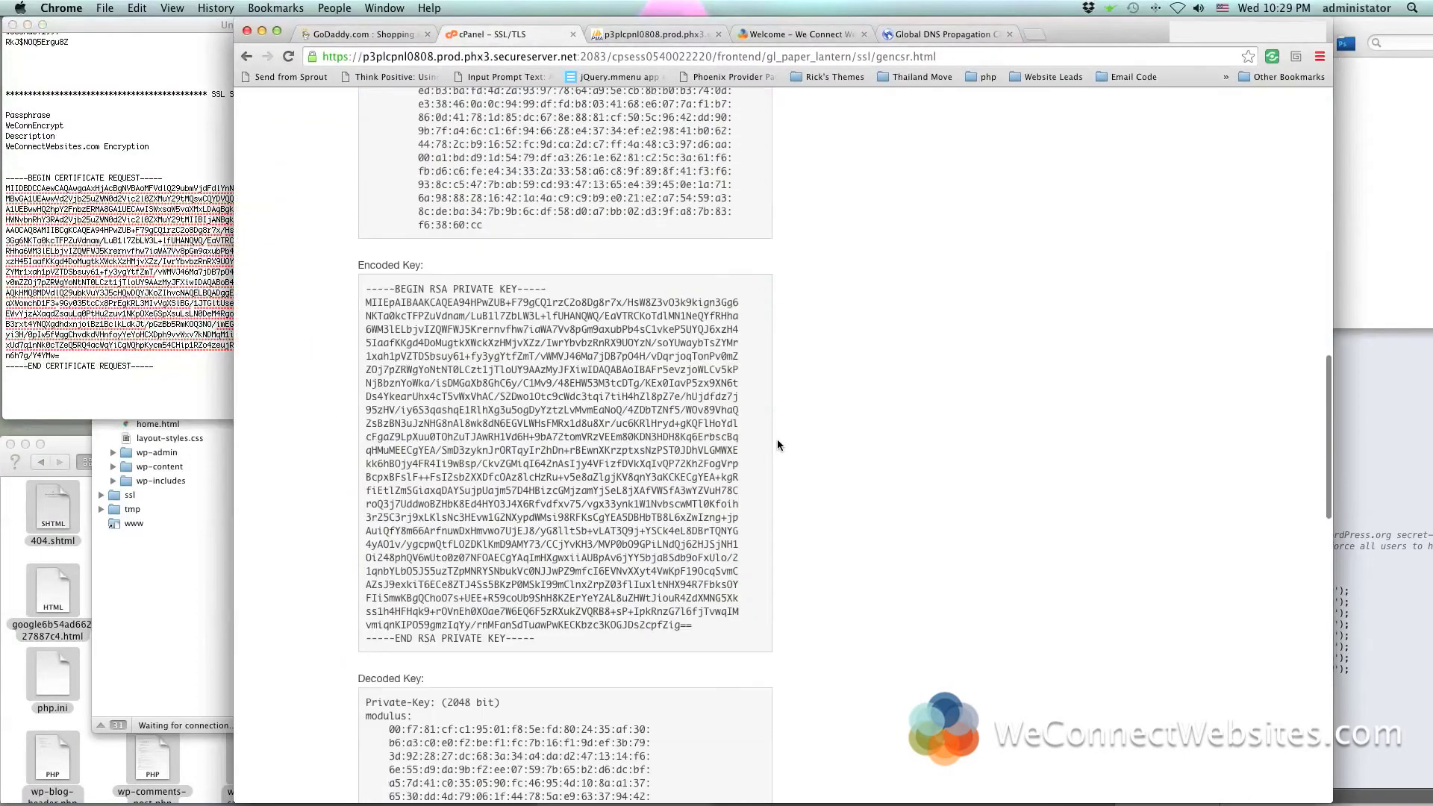
{"action": "scroll", "coordinate": [777, 439], "scroll_direction": "down", "scroll_amount": 15}
{"action": "left_click", "coordinate": [862, 722]}
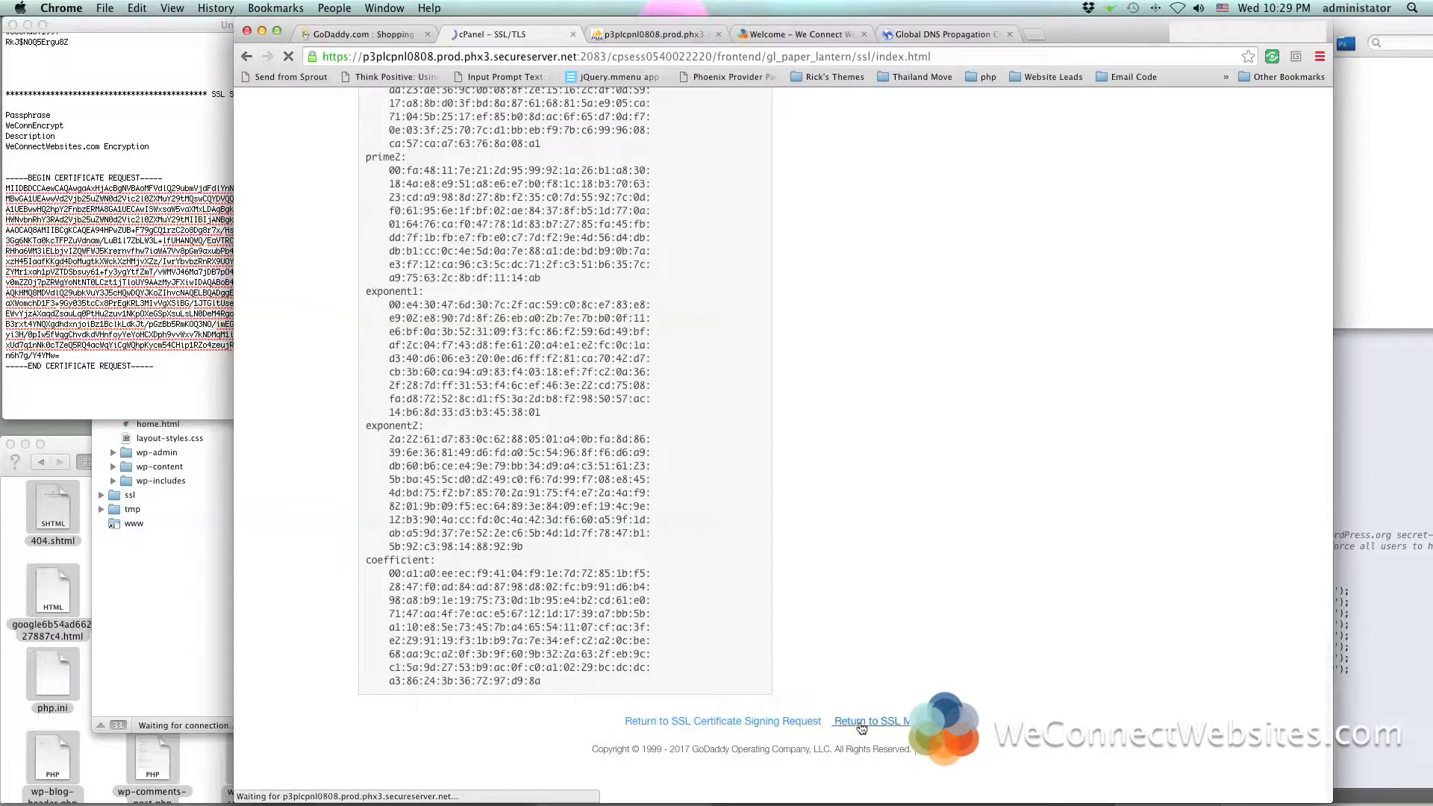
- Close the phpMyAdmin browser tab
{"action": "left_click", "coordinate": [635, 34]}
{"action": "left_click", "coordinate": [591, 57]}
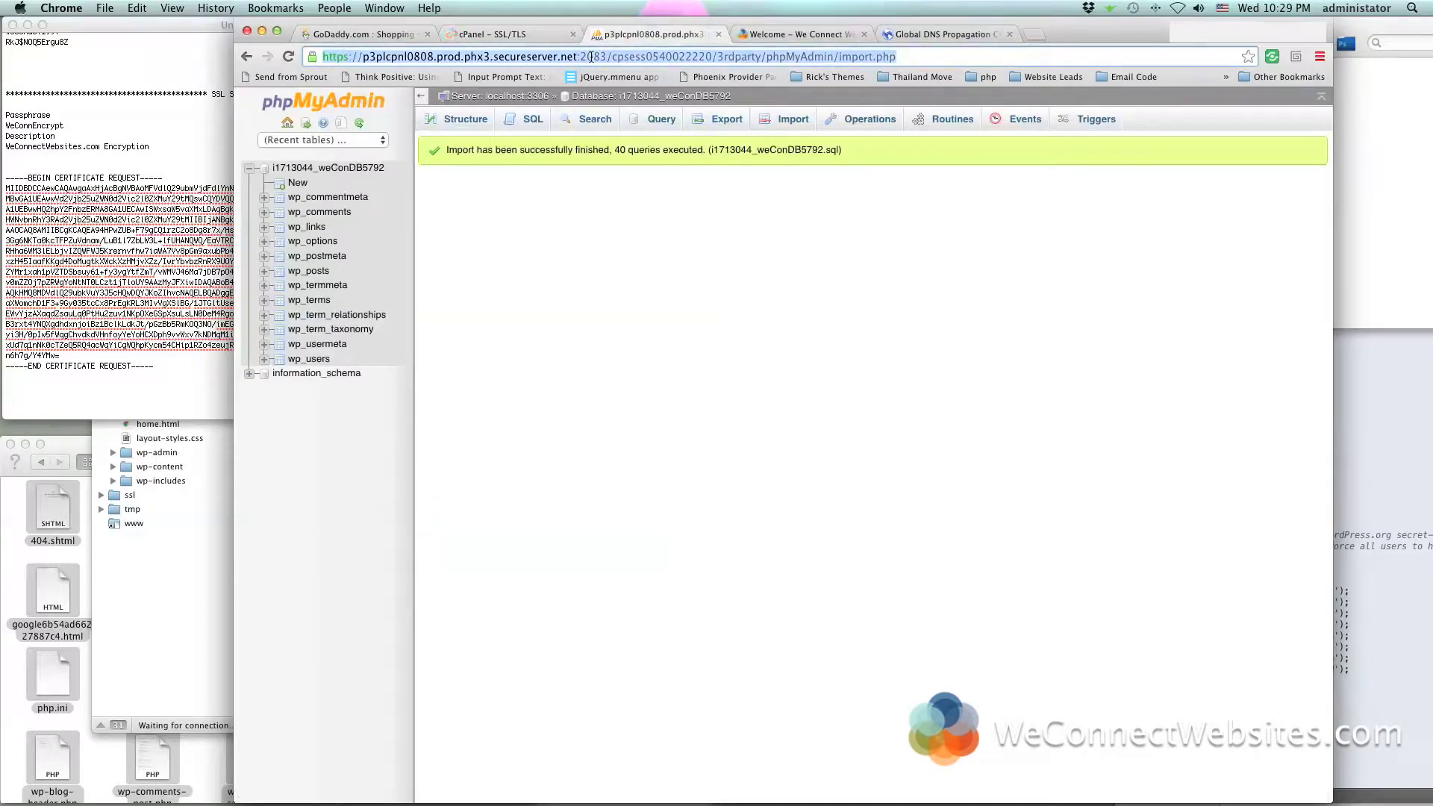
{"action": "left_click", "coordinate": [716, 35]}
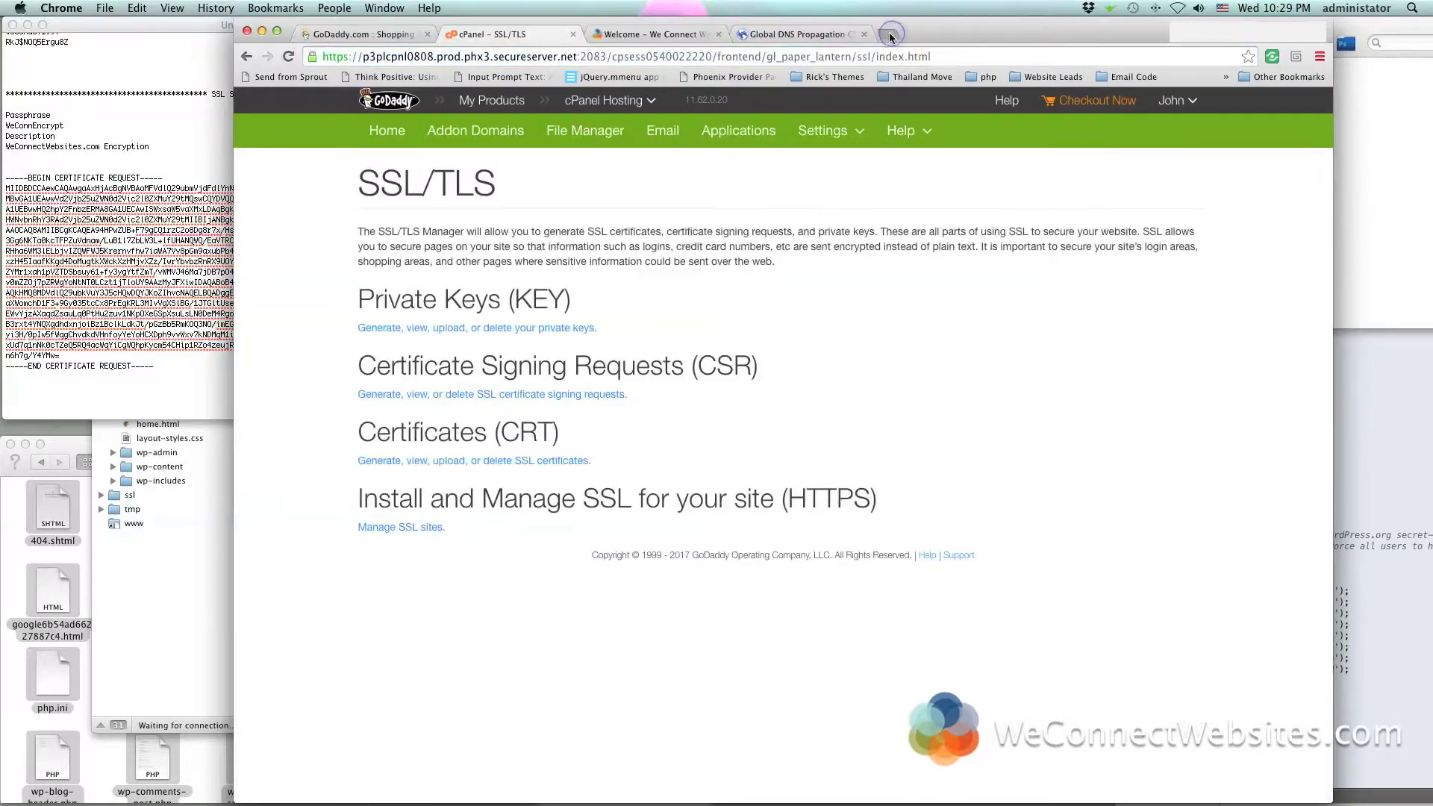
- Load certs.godaddy.com in a new Chrome tab
{"action": "left_click", "coordinate": [889, 33]}
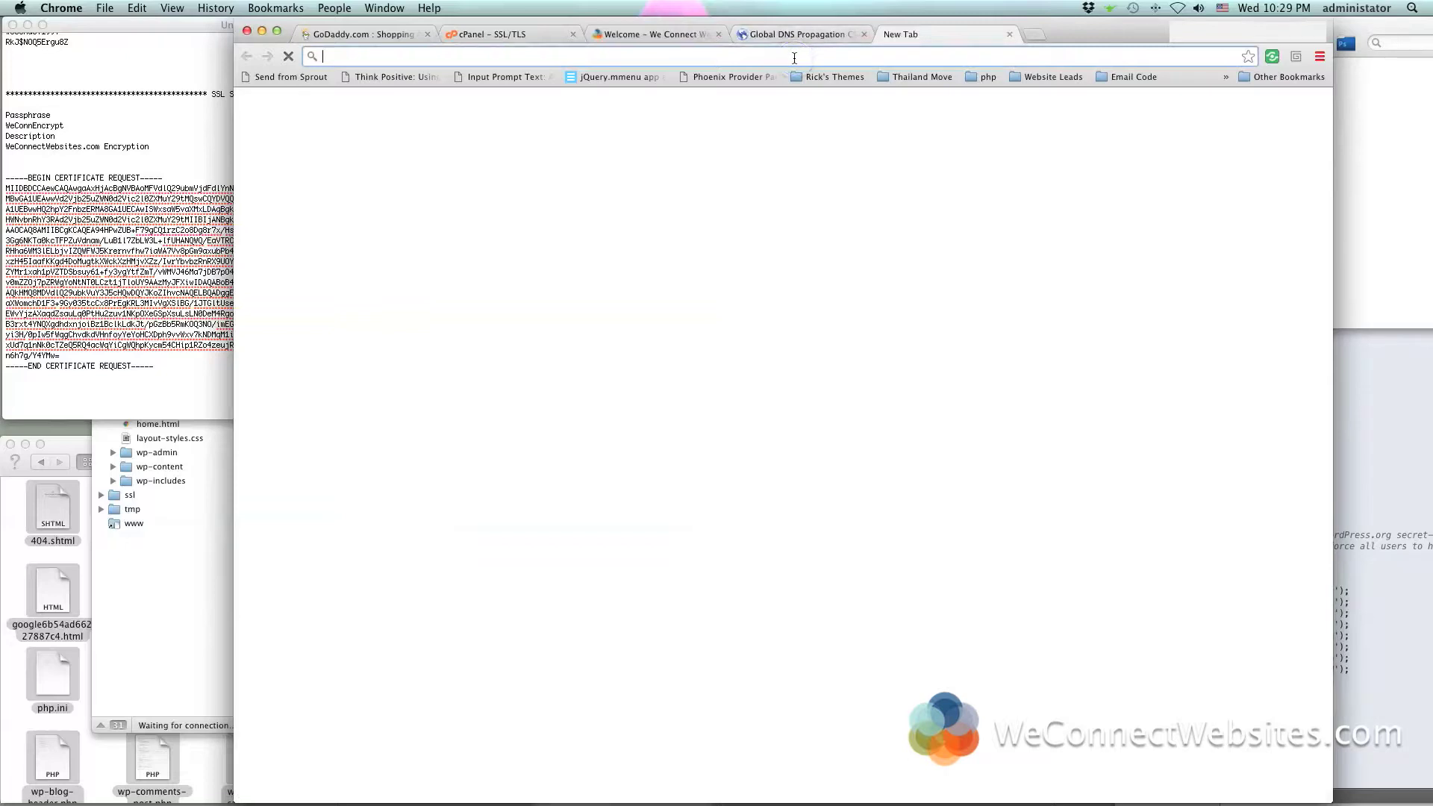
{"action": "type", "text": "certs"}
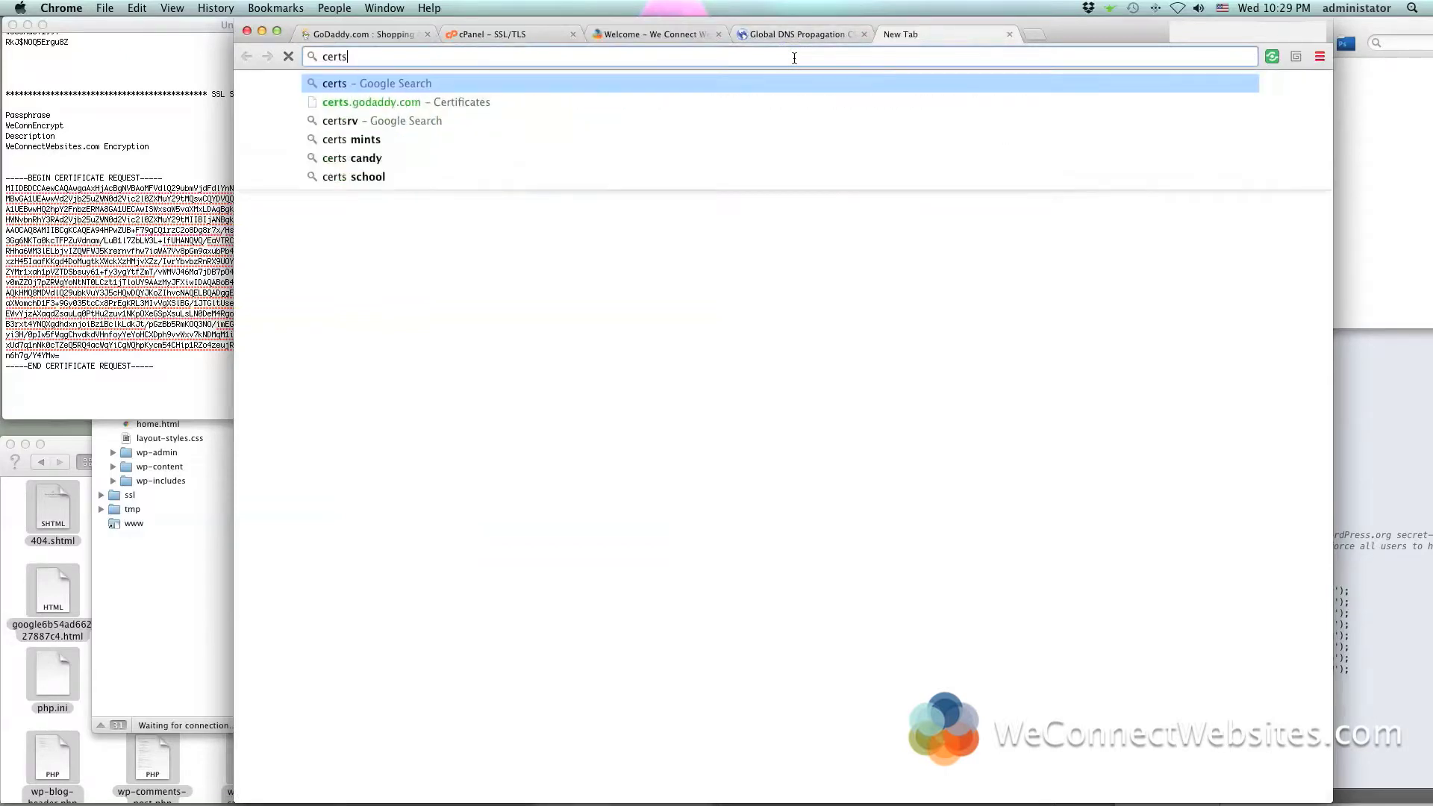
{"action": "type", "text": ".godaddy"}
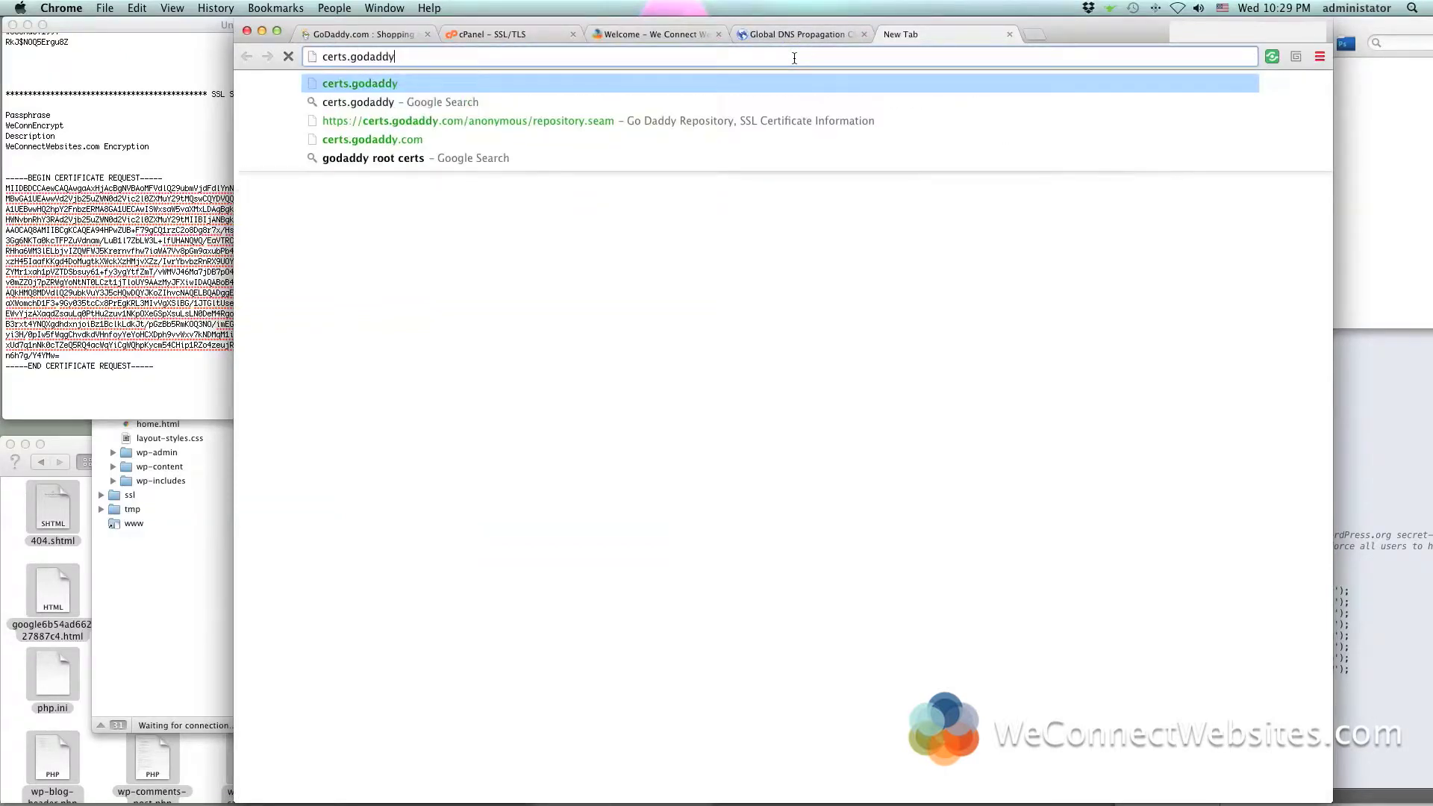
{"action": "type", "text": ".com"}
{"action": "key", "text": "Return"}
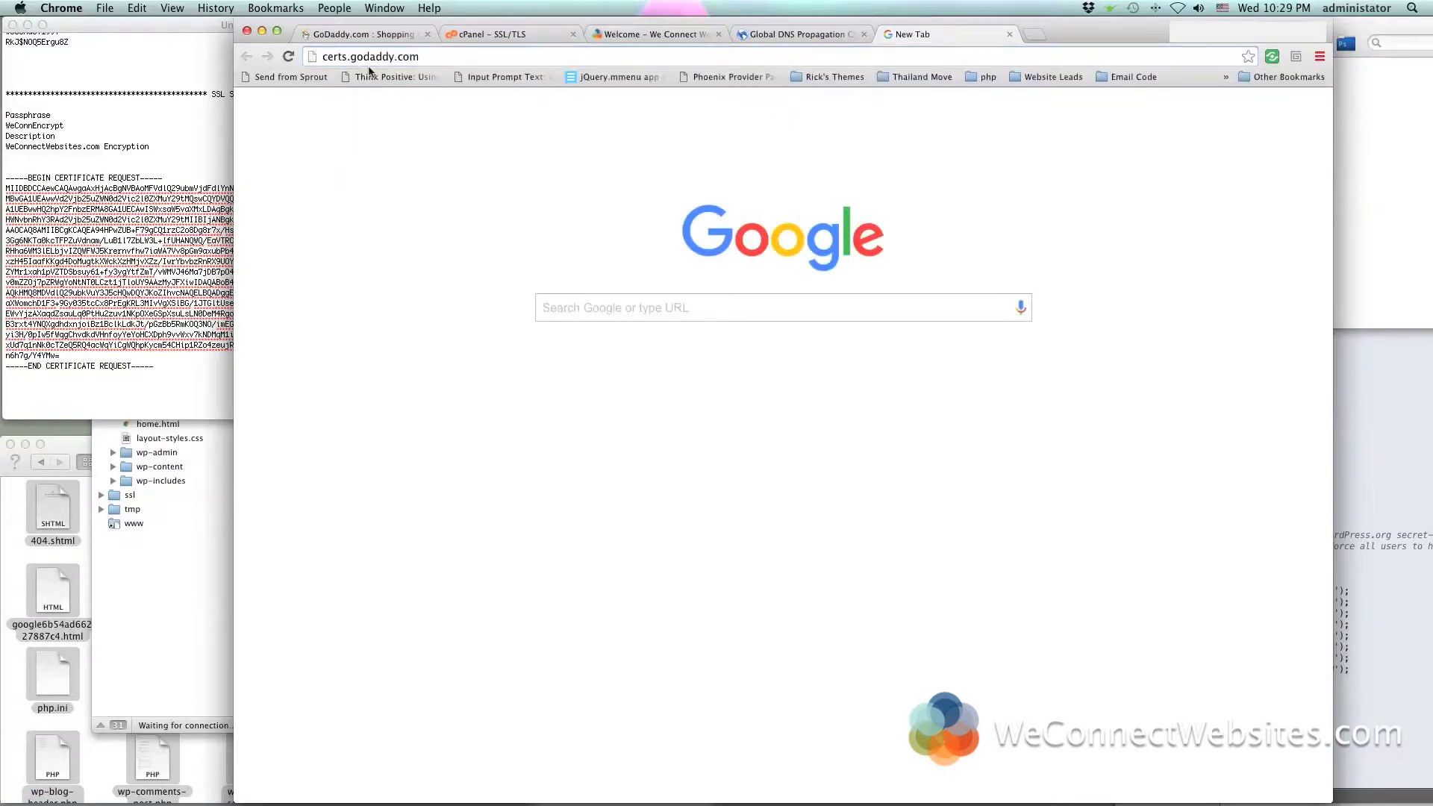
{"action": "key", "text": "Return"}
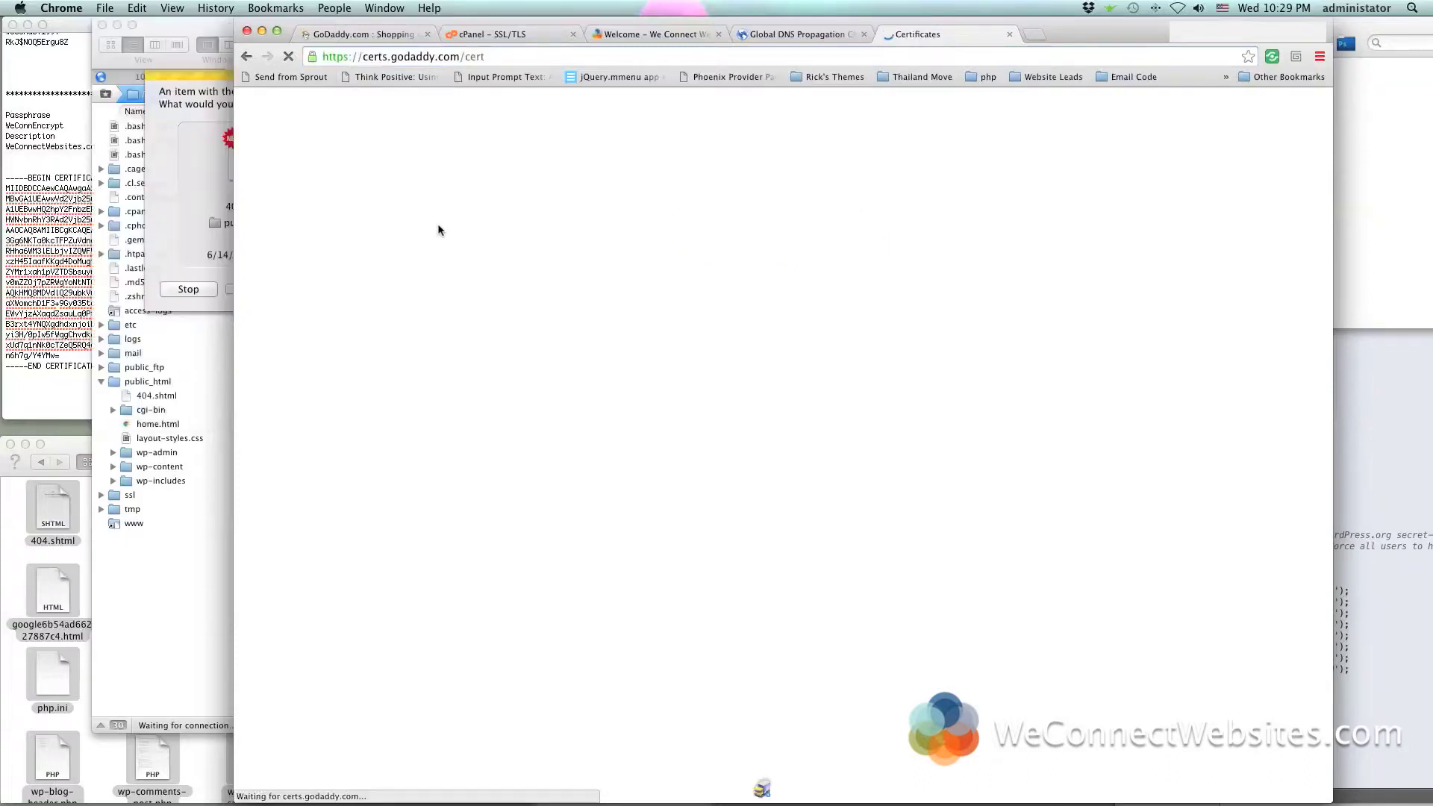
{"action": "left_click", "coordinate": [200, 169]}
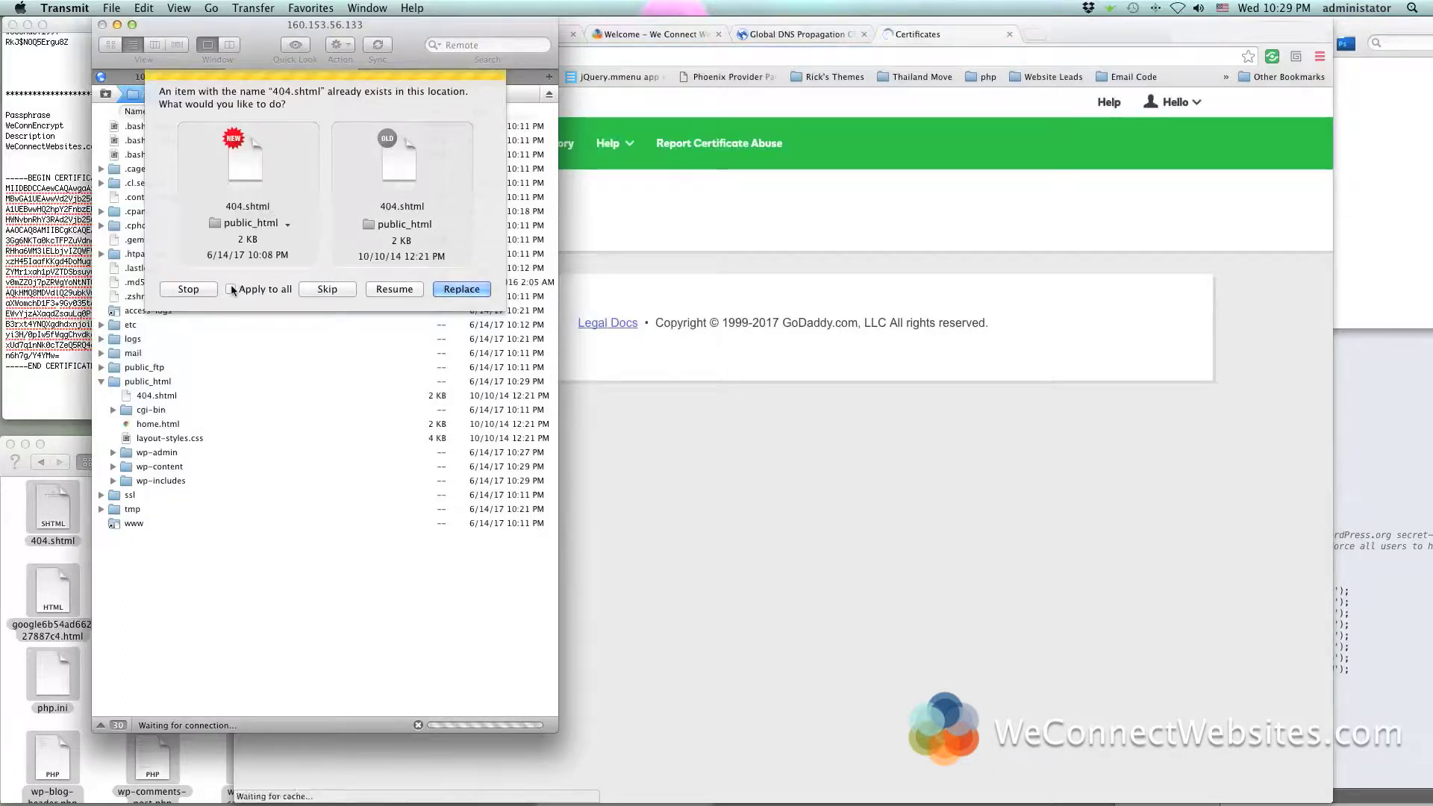
- Let Transmit overwrite 404.shtml, home.html and layout-styles.css, then bring up GoDaddy Certificates
{"action": "left_click", "coordinate": [461, 289]}
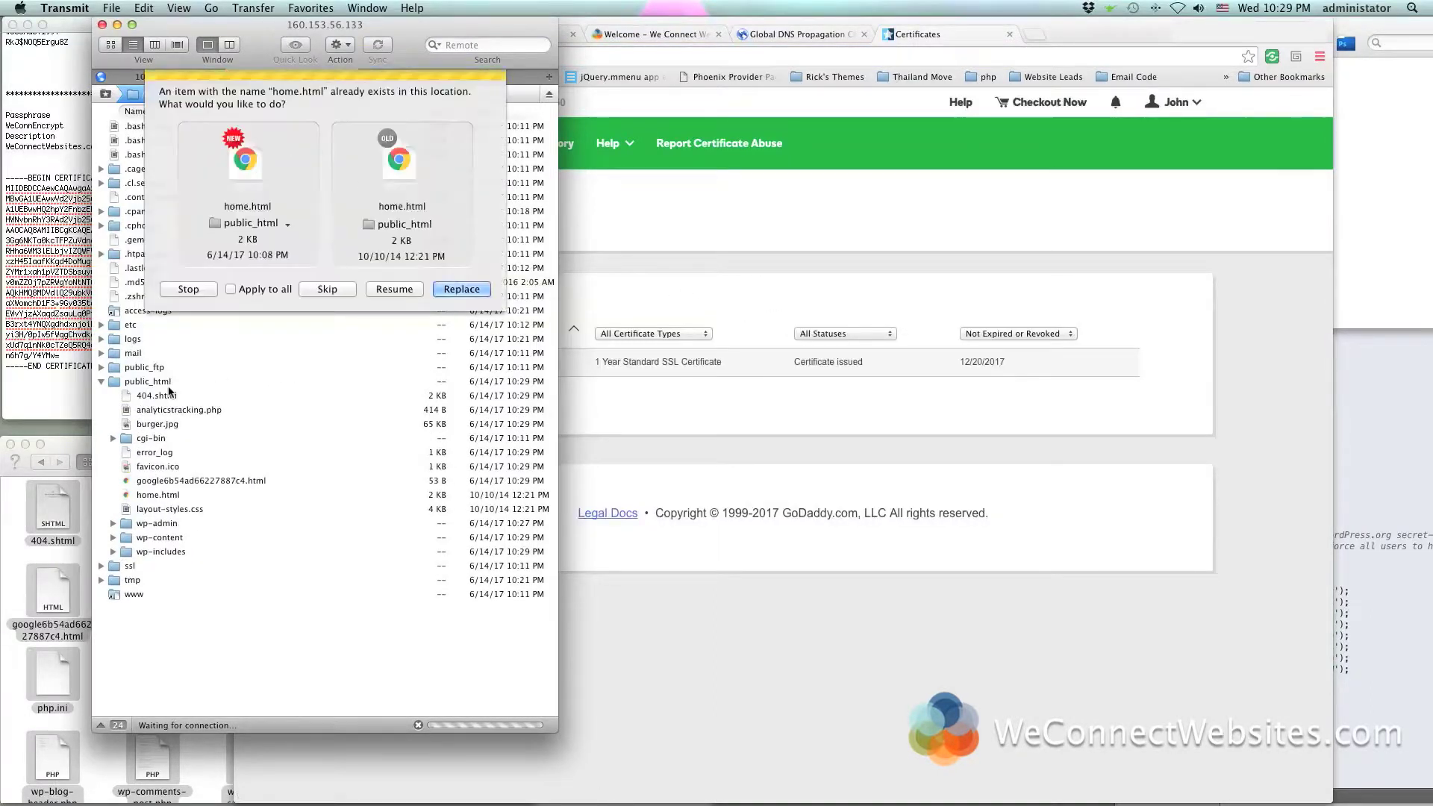
{"action": "left_click", "coordinate": [458, 291]}
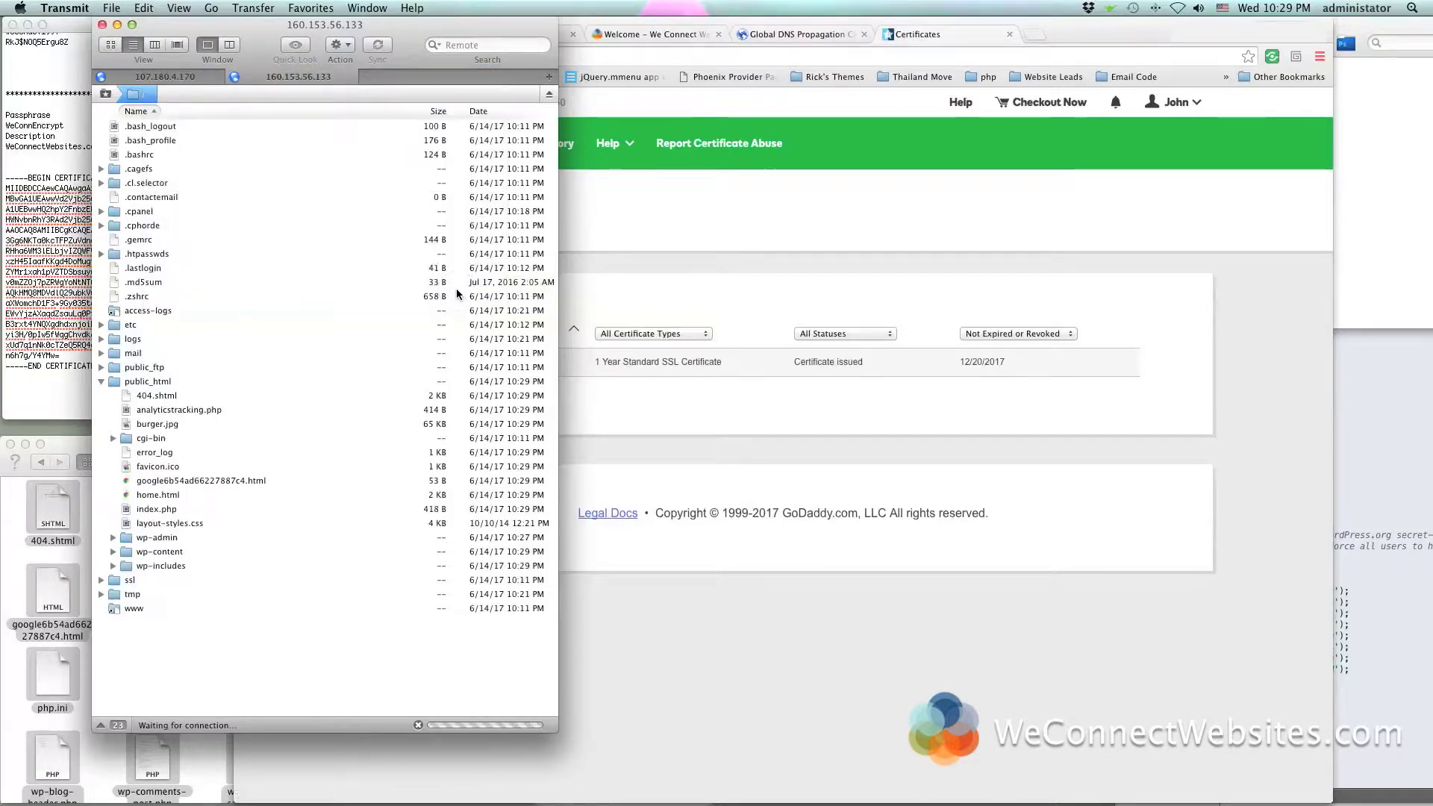
{"action": "left_click", "coordinate": [457, 291]}
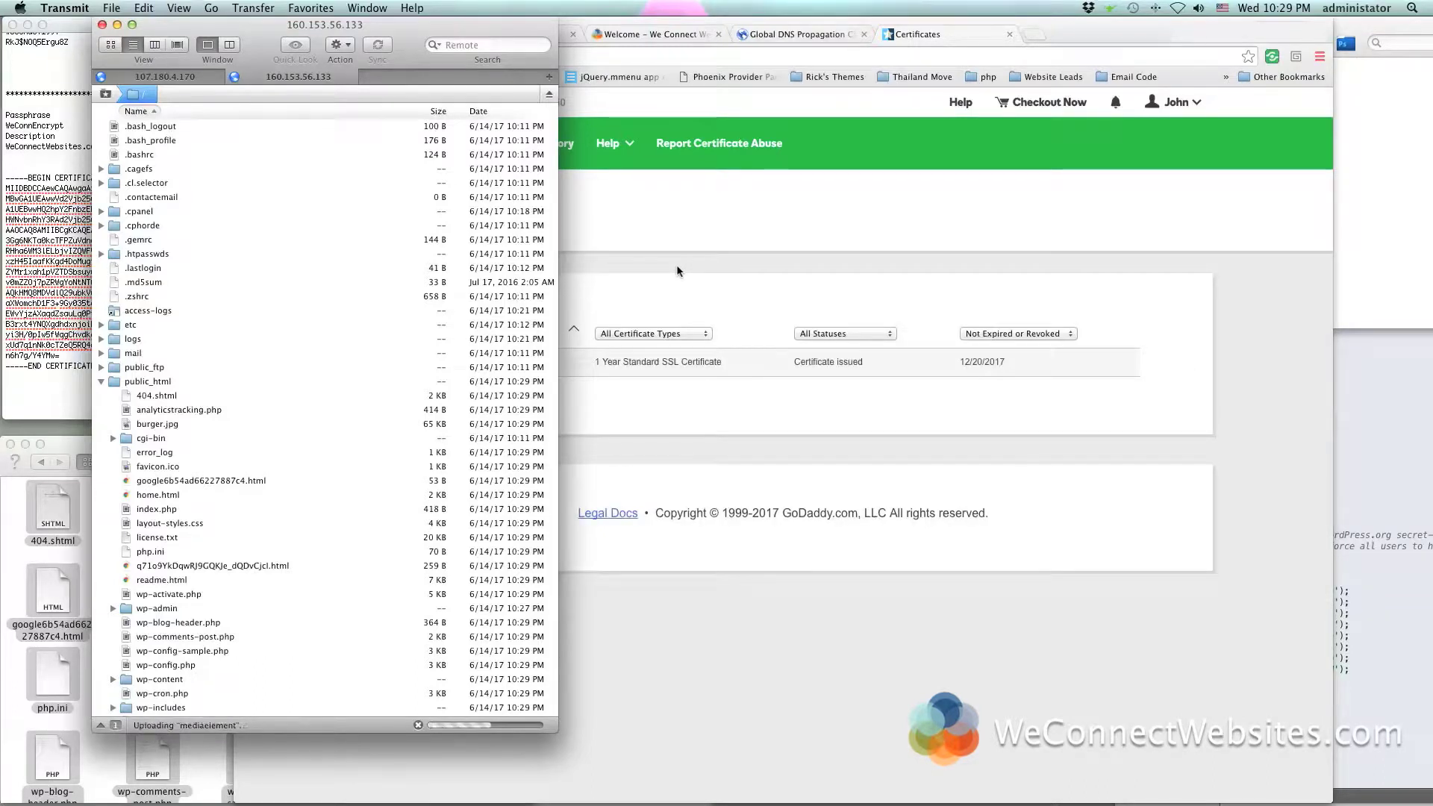
{"action": "left_click", "coordinate": [706, 263]}
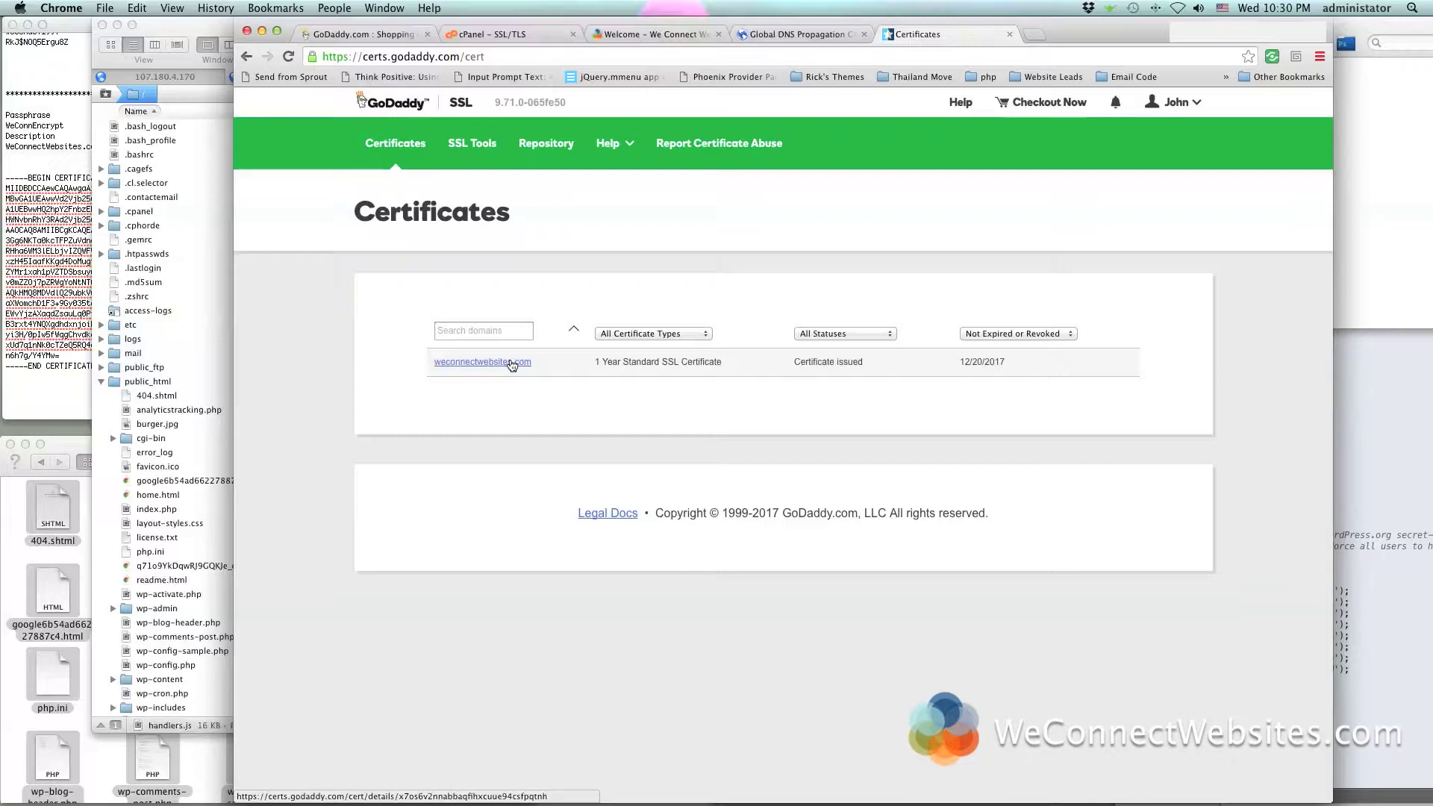
- Open the weconnectwebsites.com certificate's Rekey & Manage page
{"action": "left_click", "coordinate": [511, 362]}
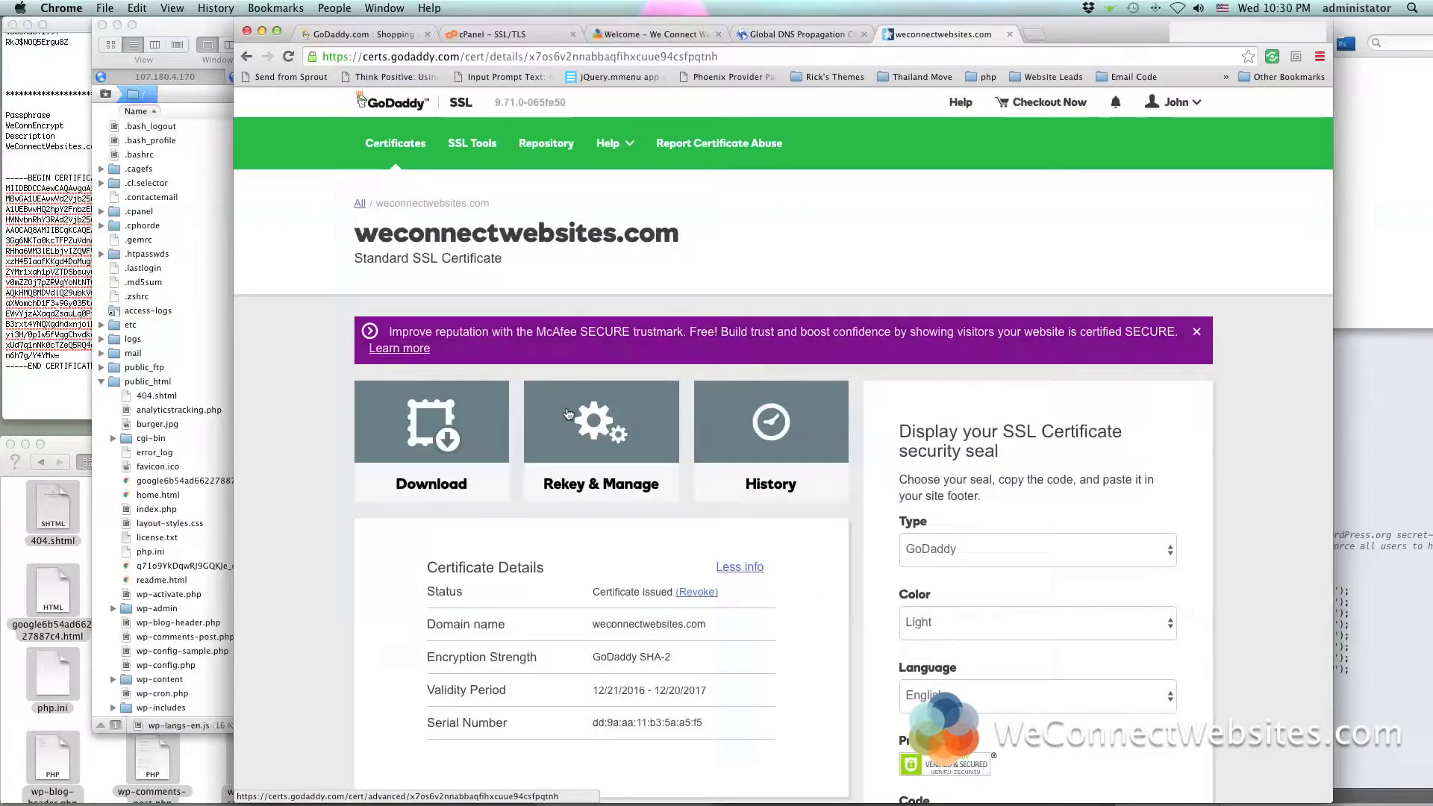
{"action": "left_click", "coordinate": [567, 415]}
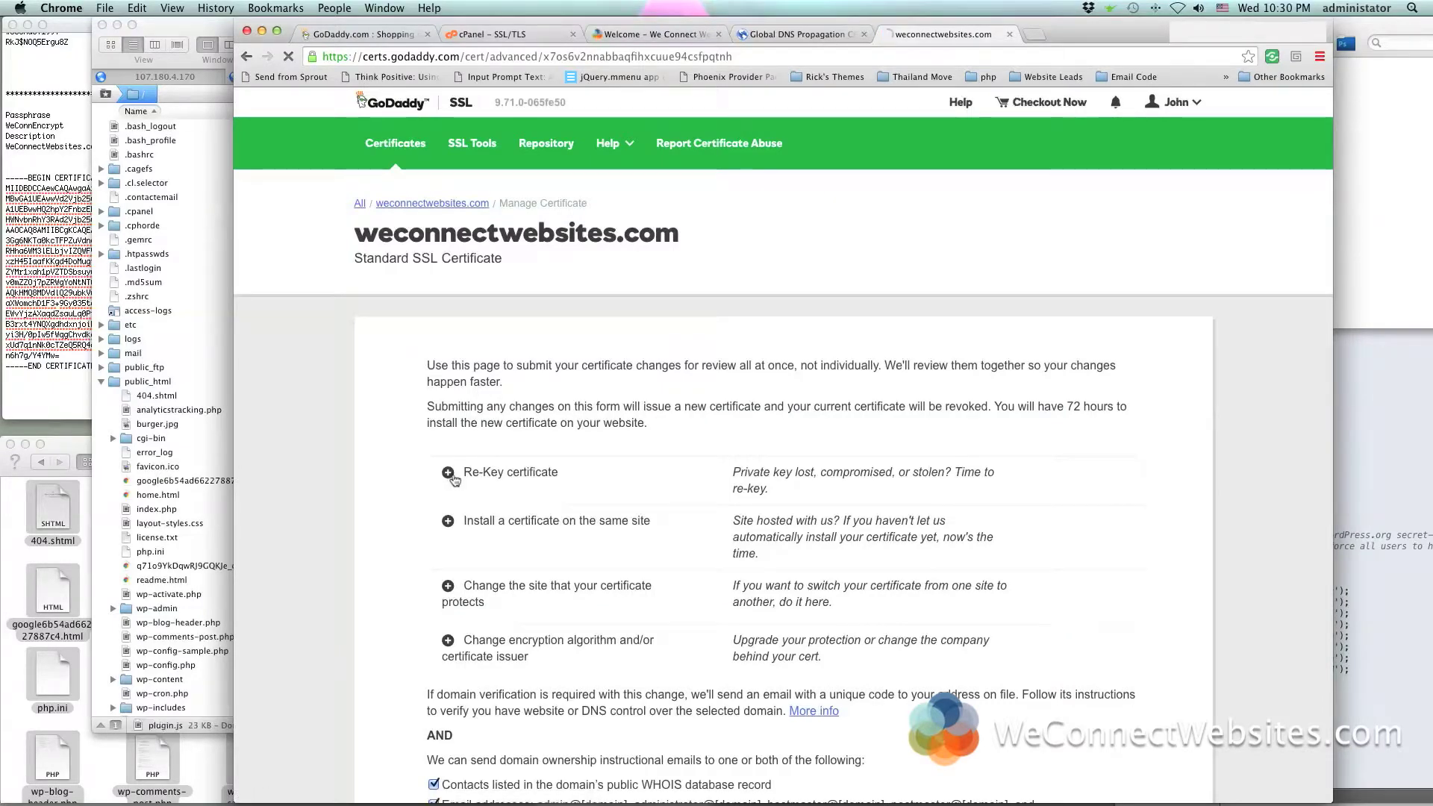
- Paste the new CSR into the Re-Key certificate field
{"action": "left_click", "coordinate": [449, 473]}
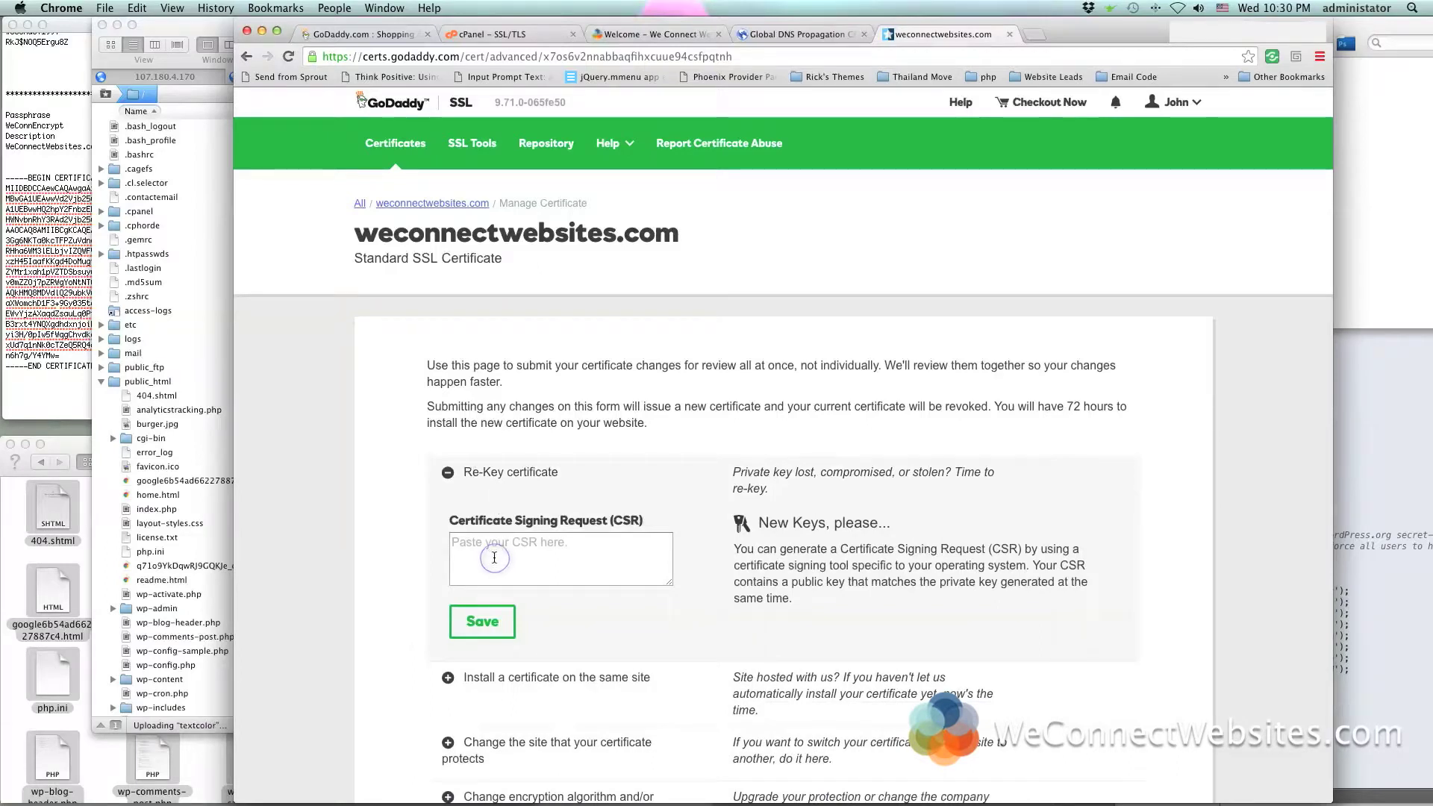
{"action": "left_click", "coordinate": [496, 542]}
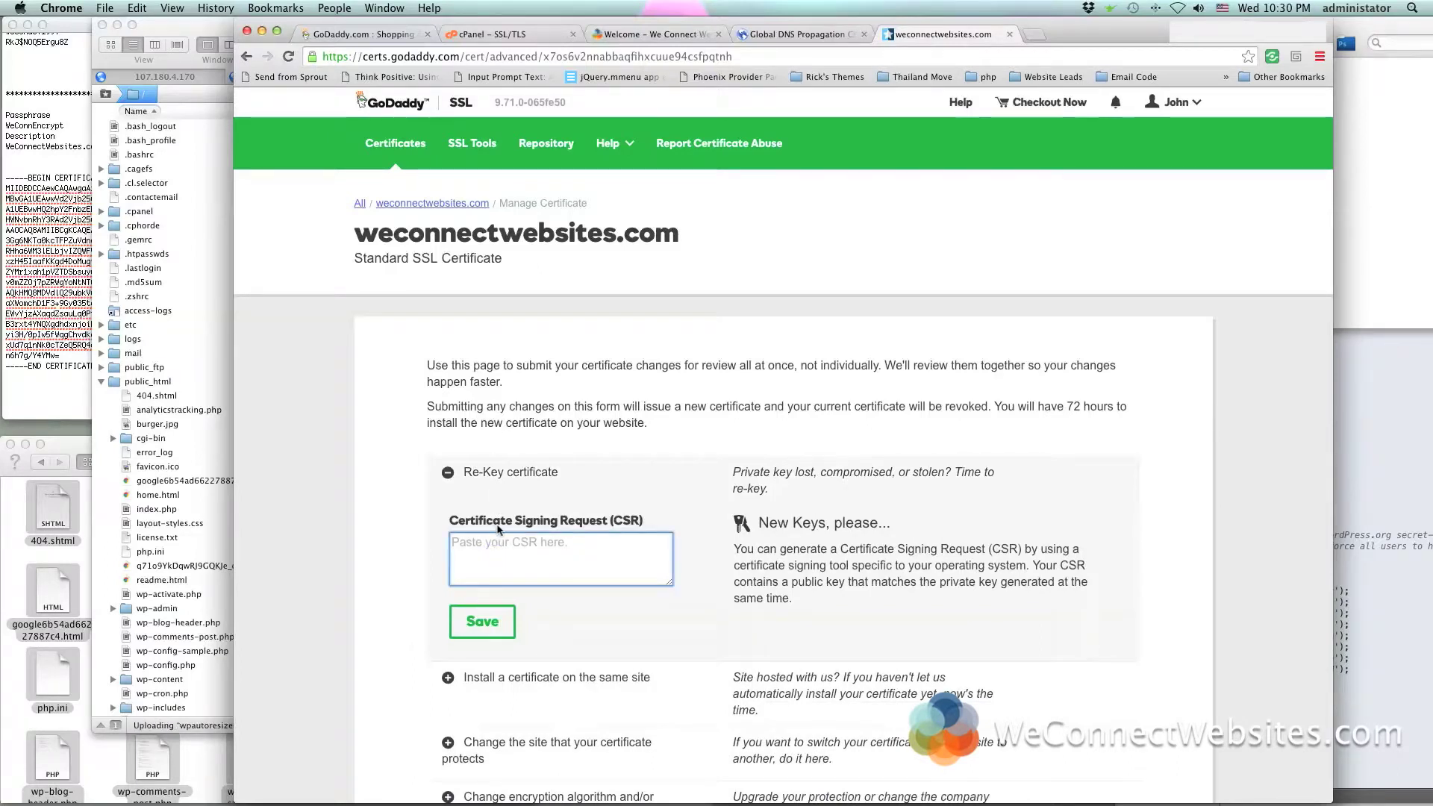
{"action": "key", "text": "super+v"}
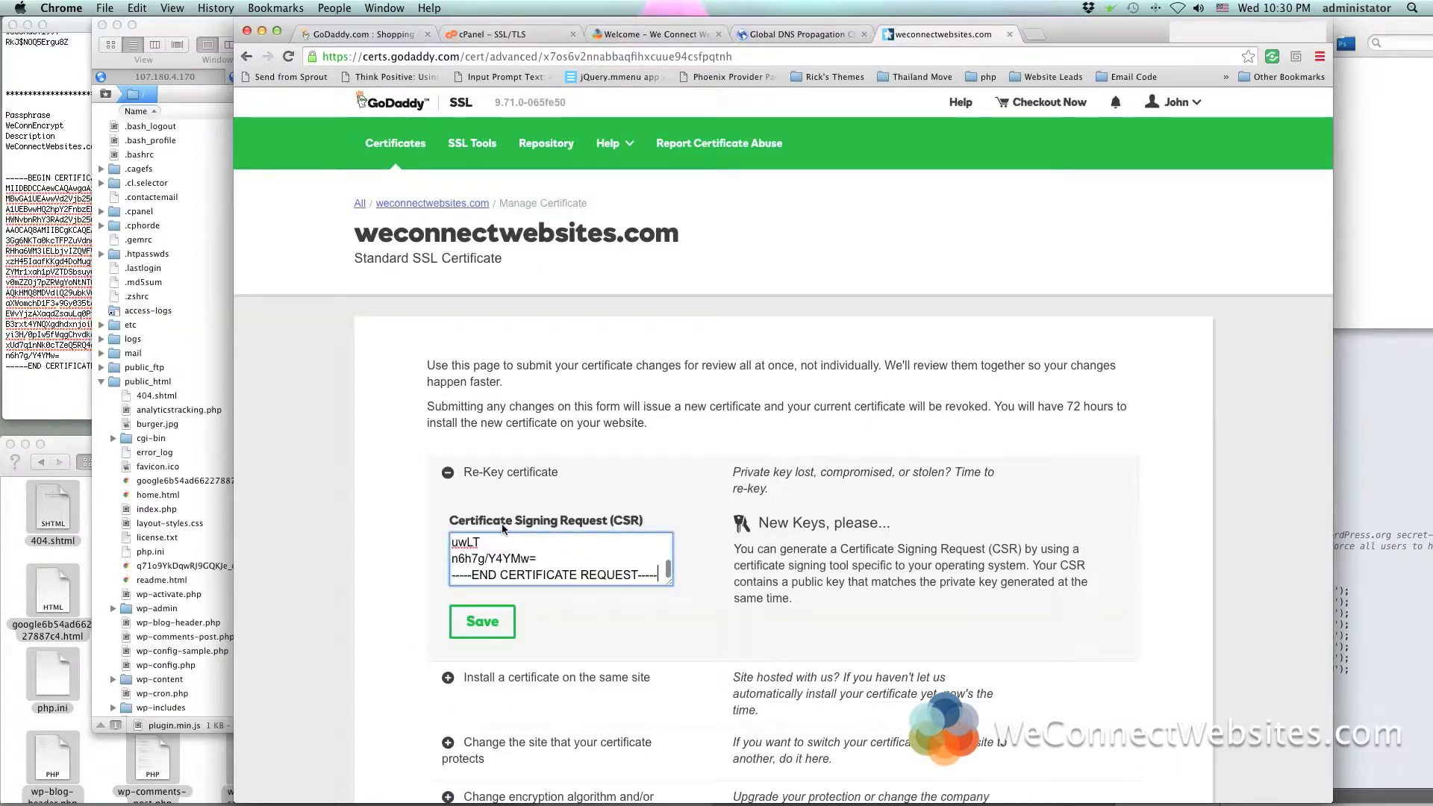
{"action": "scroll", "coordinate": [503, 528], "scroll_direction": "down", "scroll_amount": 1}
{"action": "scroll", "coordinate": [502, 528], "scroll_direction": "down", "scroll_amount": 5}
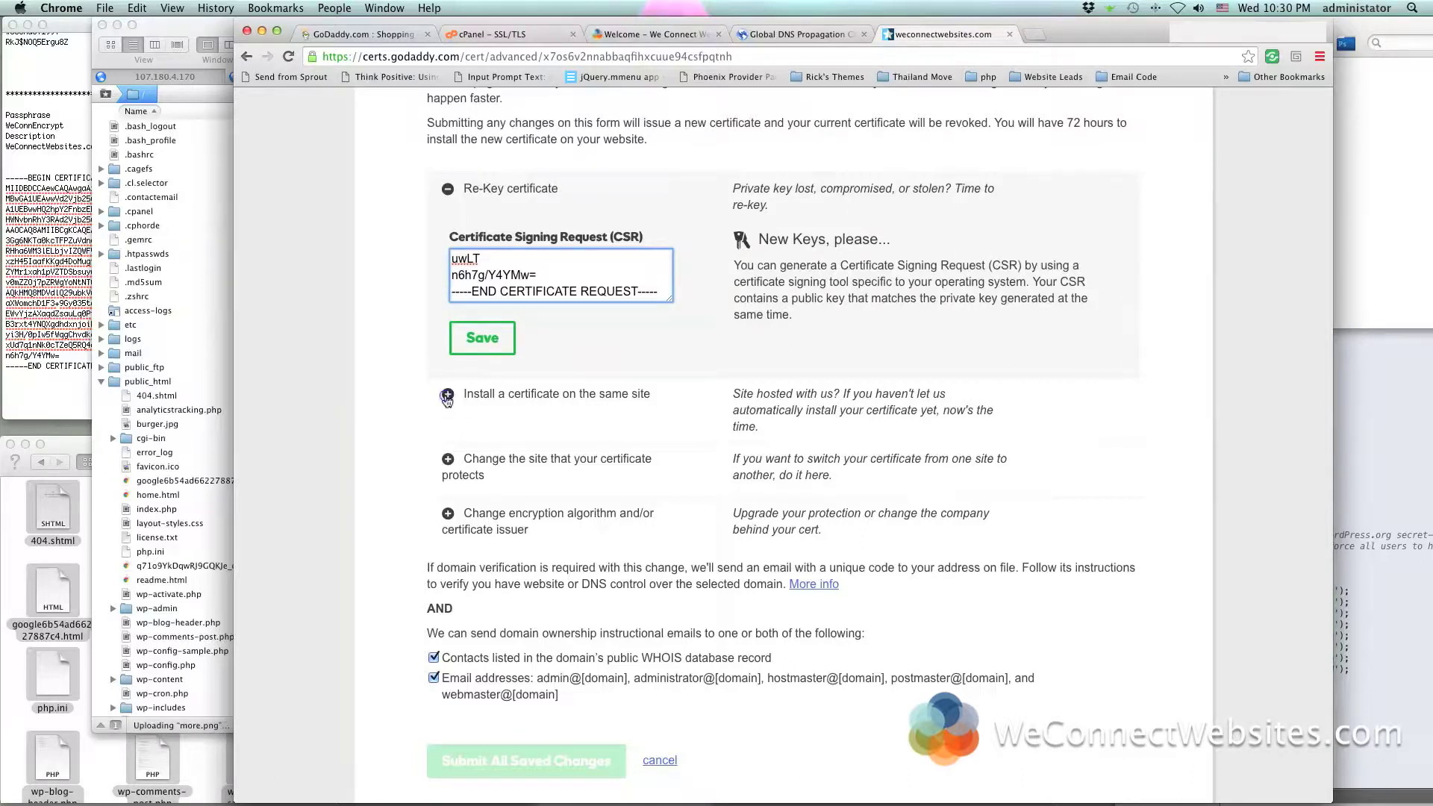
- Change the certificate's protected site to weconnectwebsites.com and save it
{"action": "left_click", "coordinate": [447, 396]}
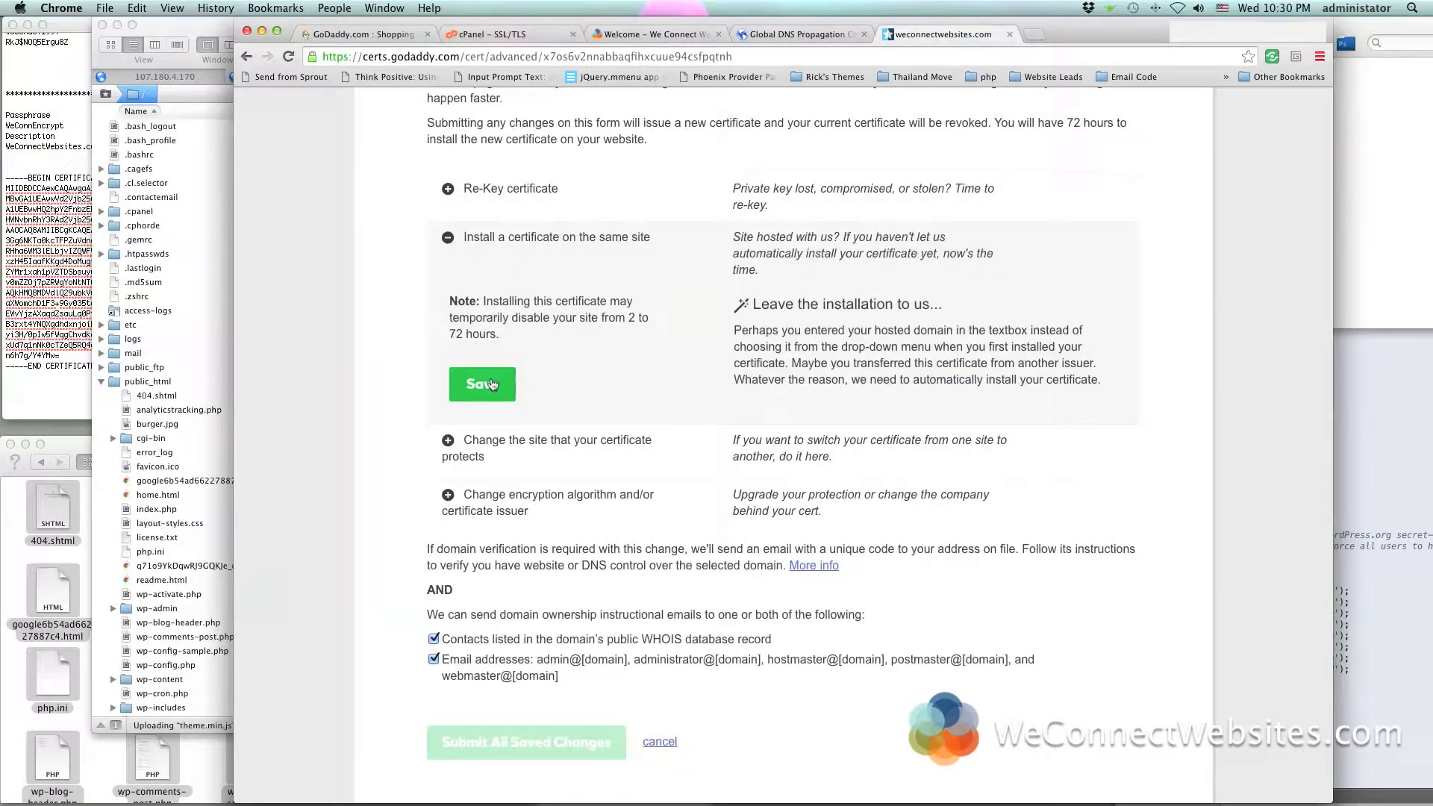
{"action": "left_click", "coordinate": [462, 441]}
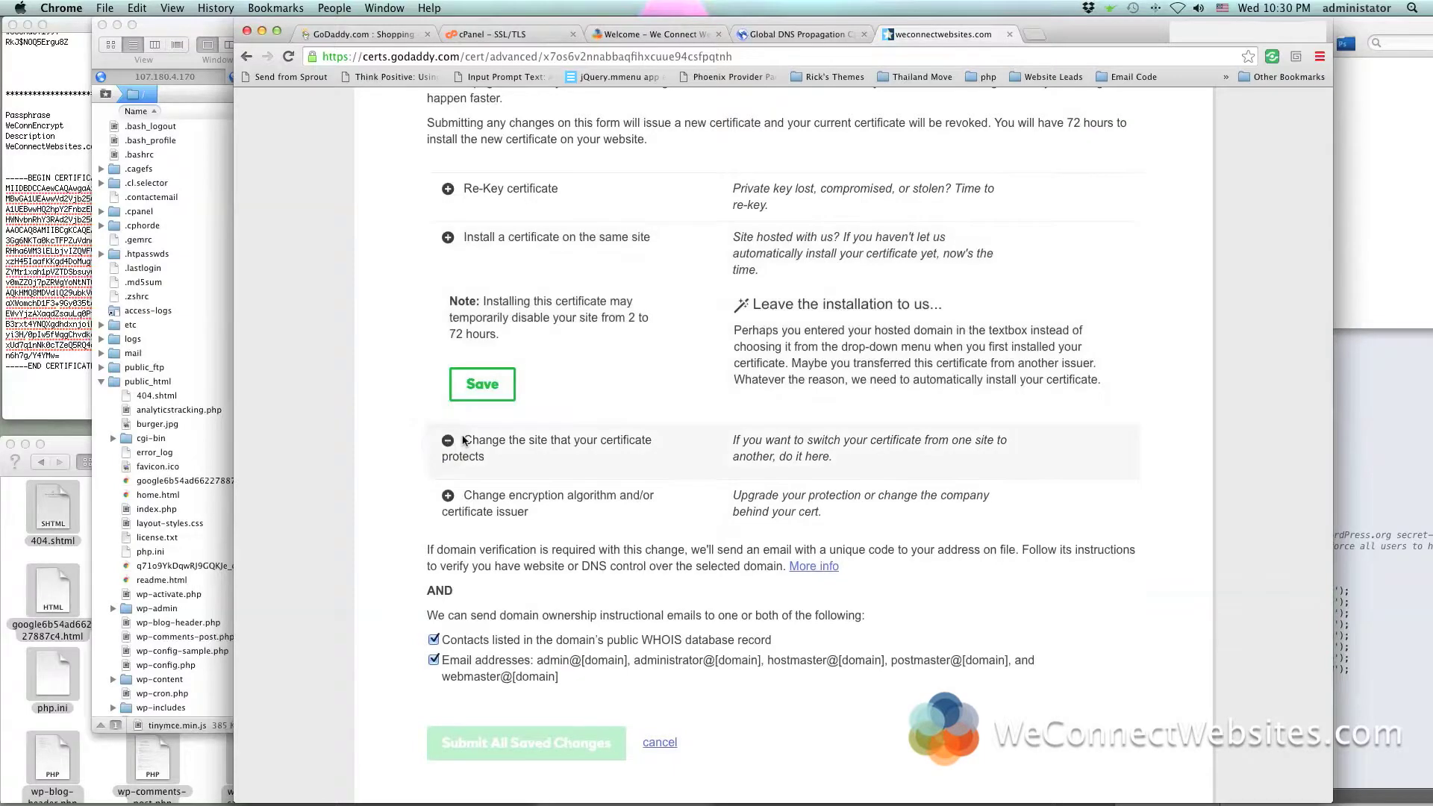
{"action": "left_click", "coordinate": [499, 459]}
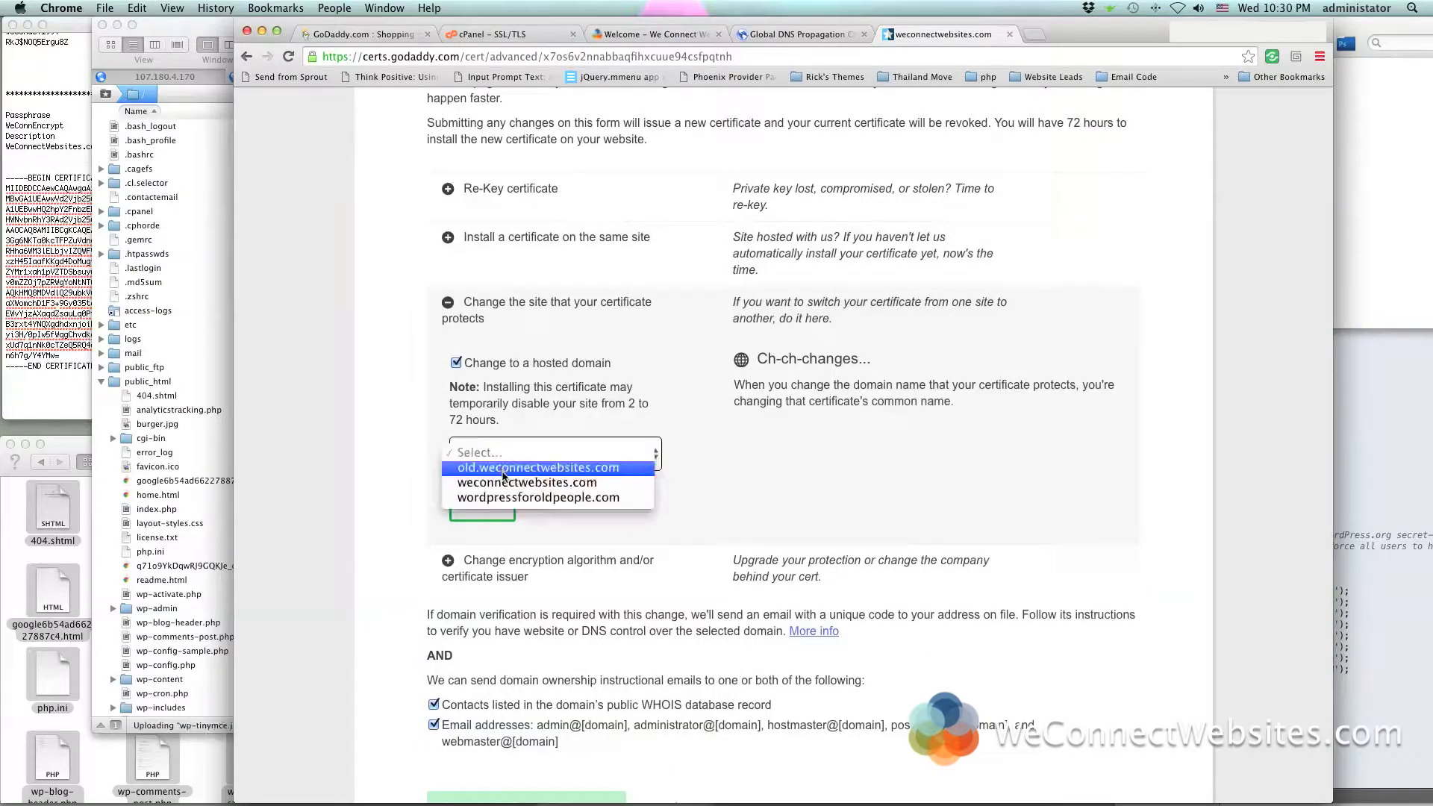
{"action": "left_click", "coordinate": [506, 484]}
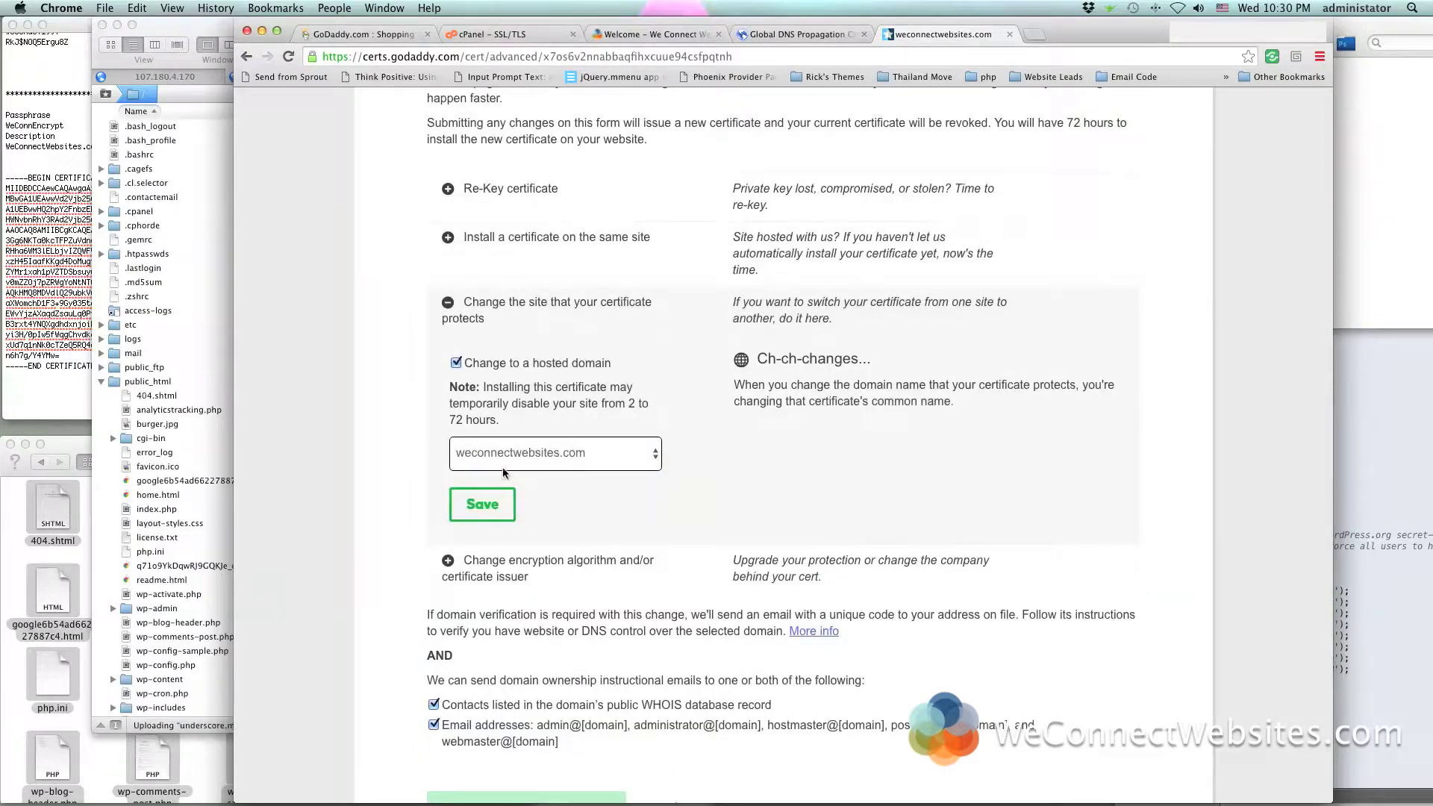
{"action": "left_click", "coordinate": [477, 499]}
- Check the full pasted CSR in the enlarged re-key box and save it
{"action": "scroll", "coordinate": [523, 269], "scroll_direction": "up", "scroll_amount": 1}
{"action": "left_click", "coordinate": [510, 233]}
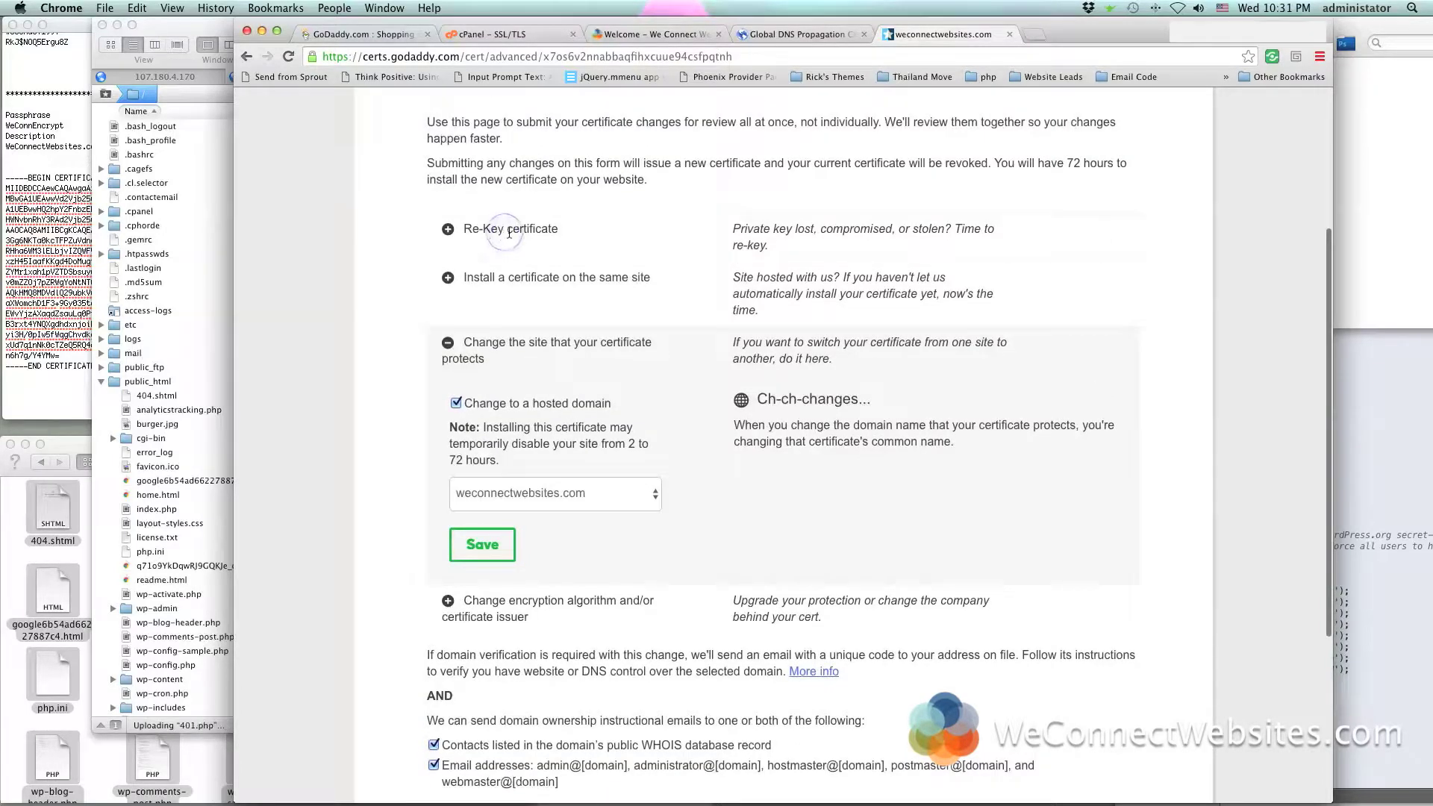
{"action": "left_click", "coordinate": [531, 324]}
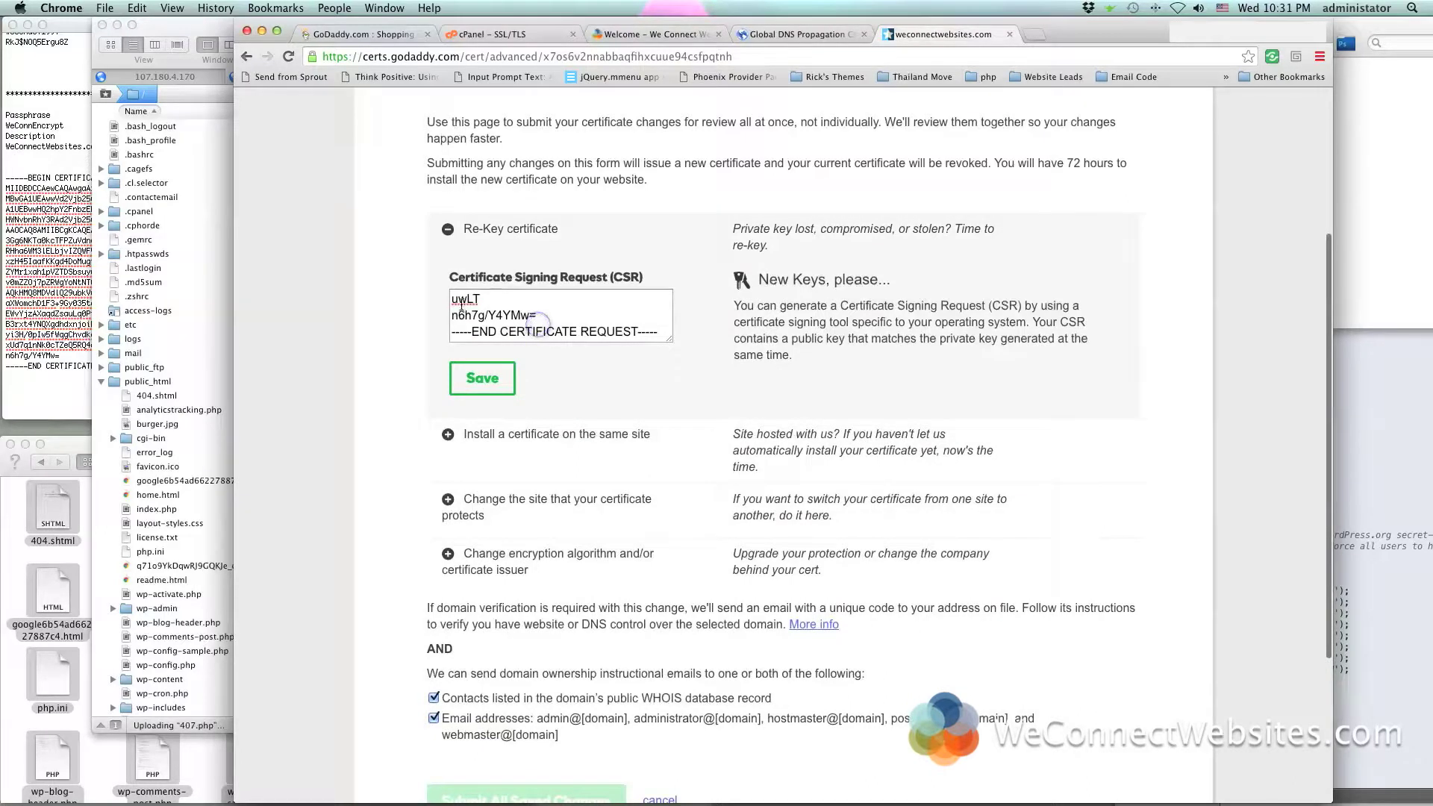
{"action": "key", "text": "super+a"}
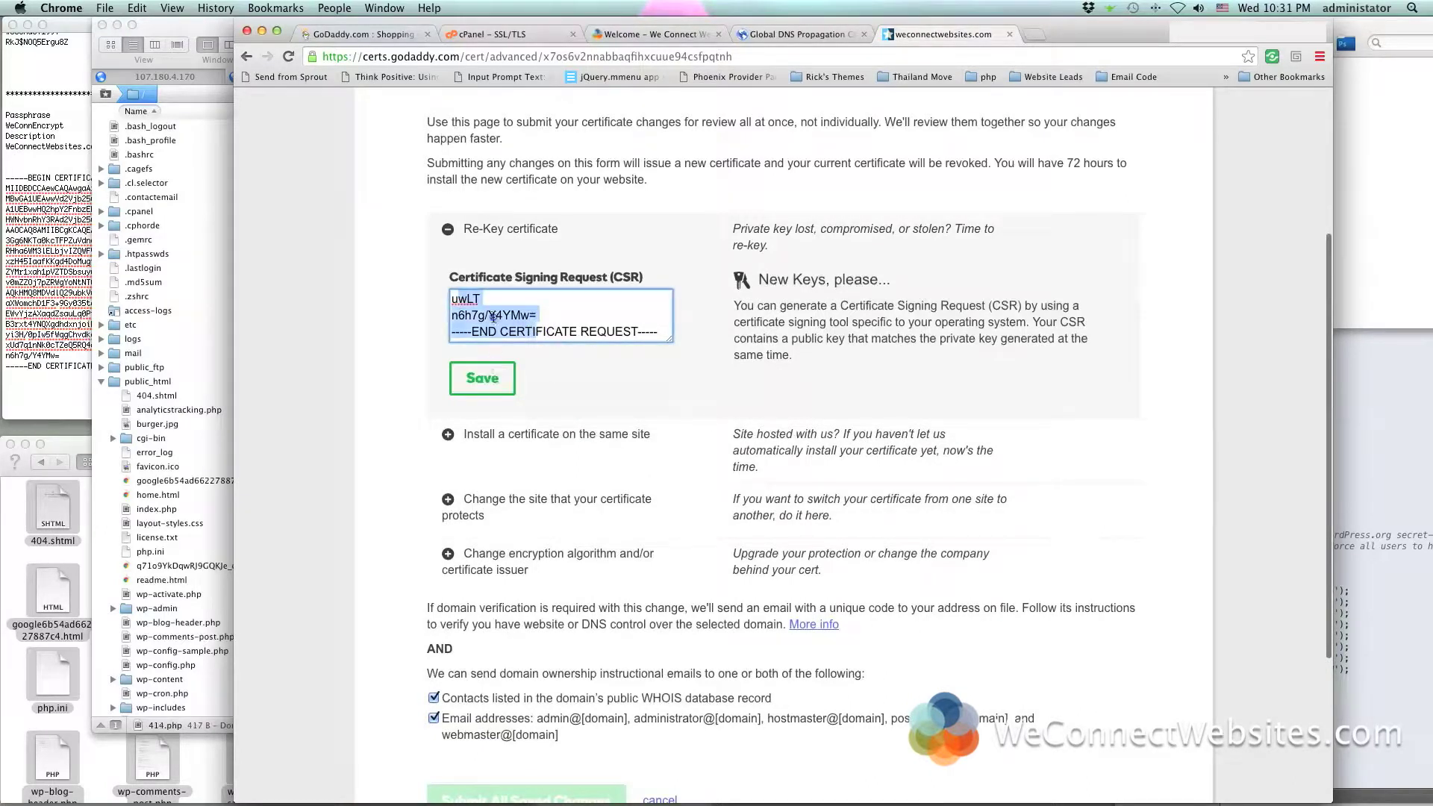
{"action": "left_click_drag", "start_coordinate": [669, 338], "coordinate": [744, 500]}
{"action": "left_click_drag", "start_coordinate": [750, 573], "coordinate": [735, 653]}
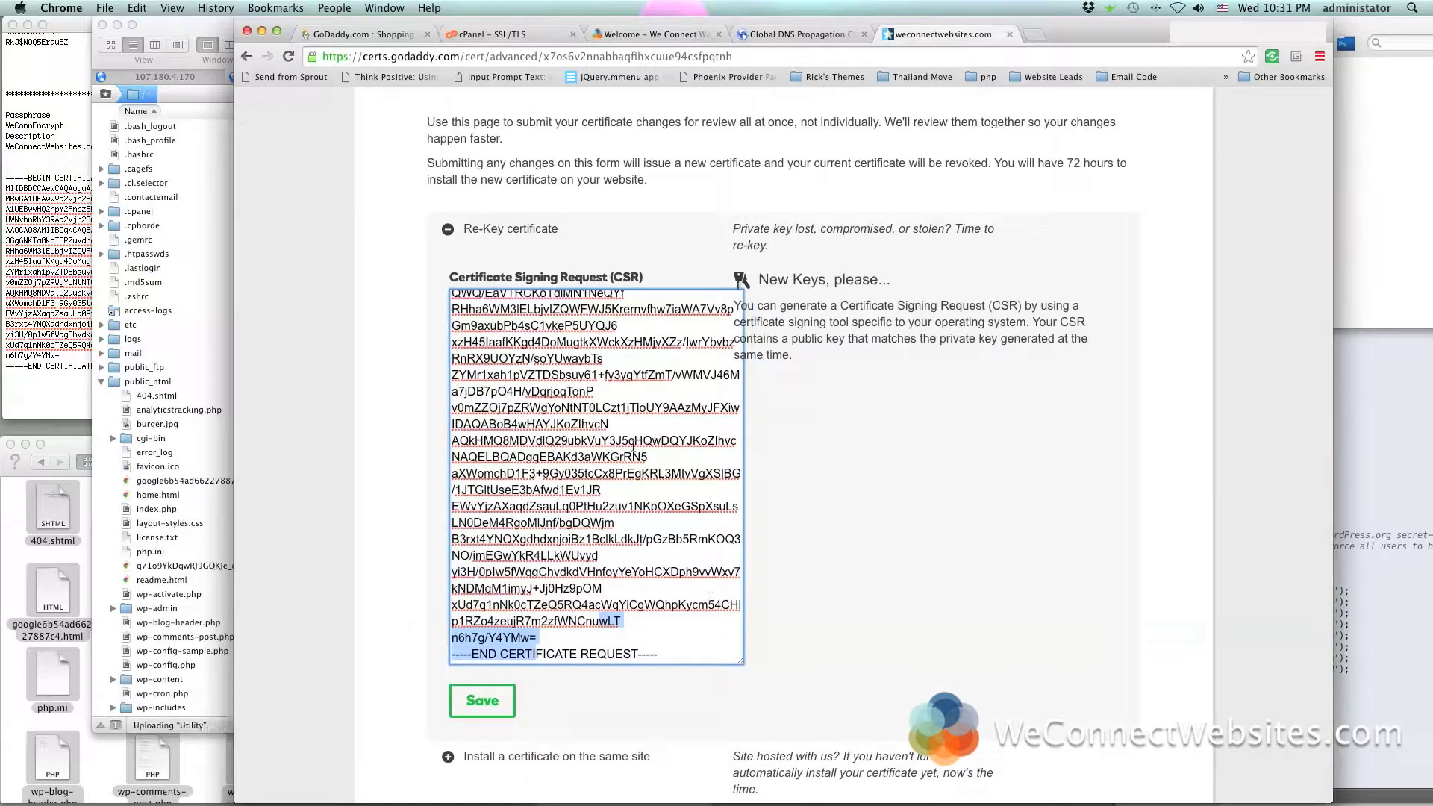
{"action": "scroll", "coordinate": [629, 446], "scroll_direction": "down", "scroll_amount": 3}
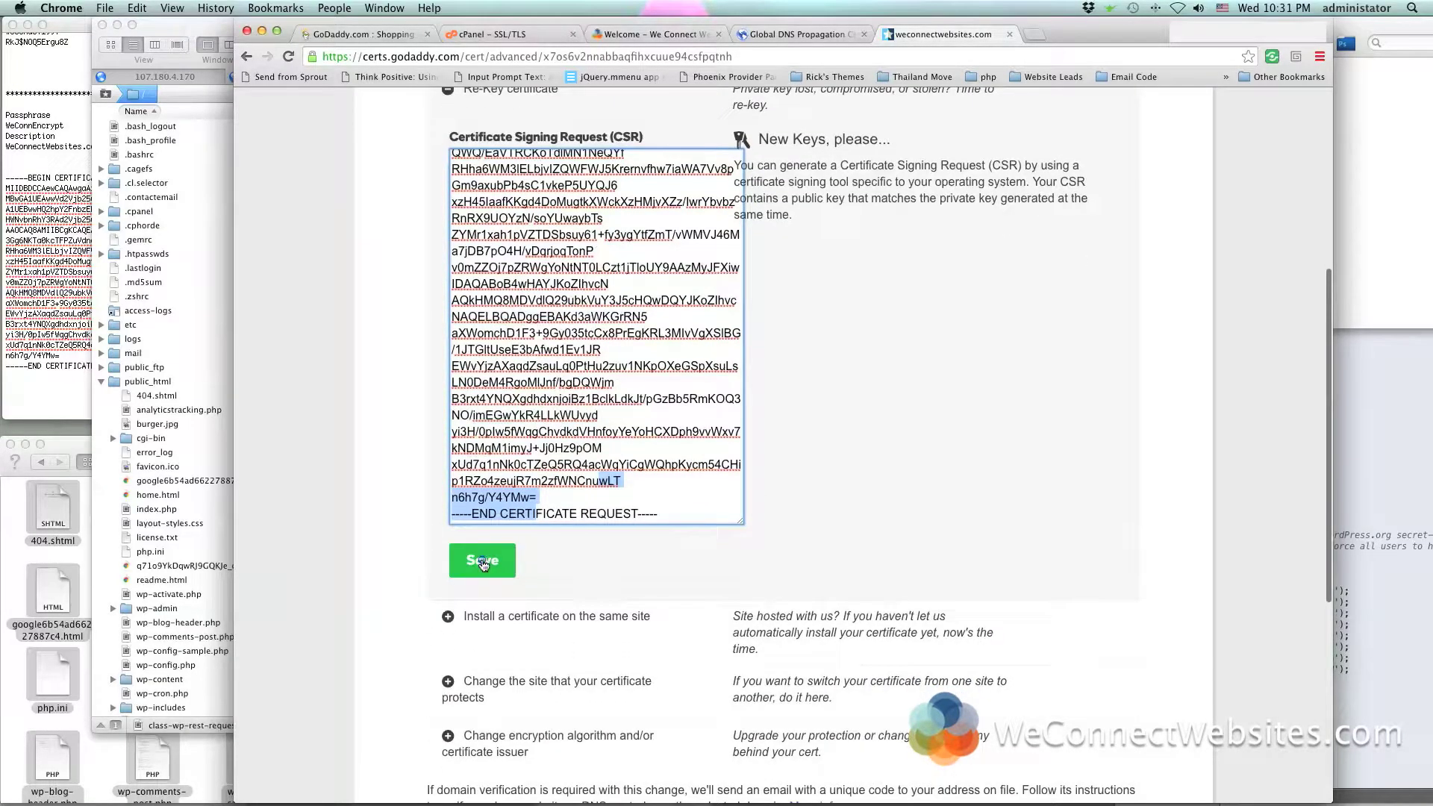
{"action": "left_click", "coordinate": [483, 565]}
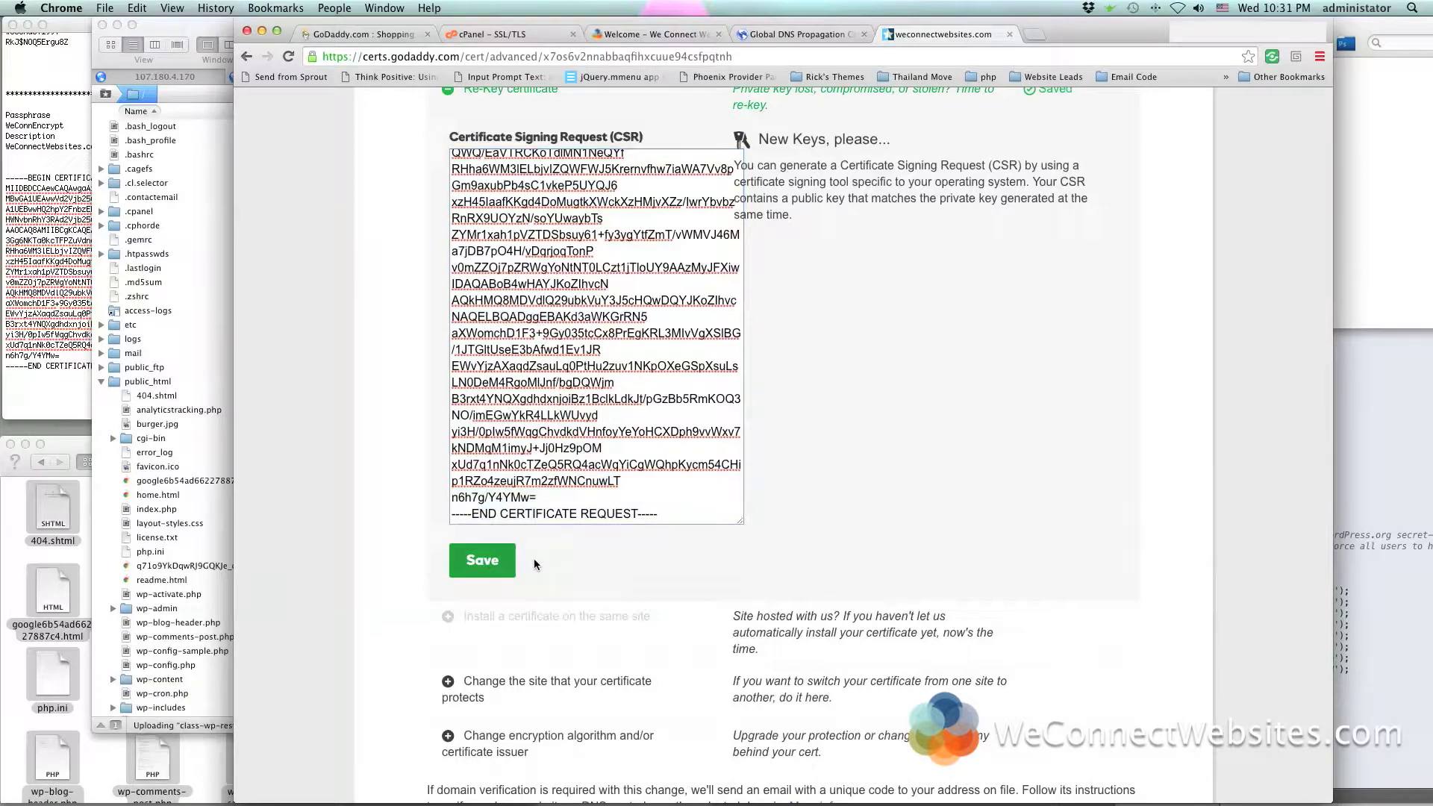
- Submit all saved certificate changes for processing
{"action": "scroll", "coordinate": [575, 138], "scroll_direction": "up", "scroll_amount": 3}
{"action": "left_click_drag", "start_coordinate": [579, 133], "coordinate": [469, 127]}
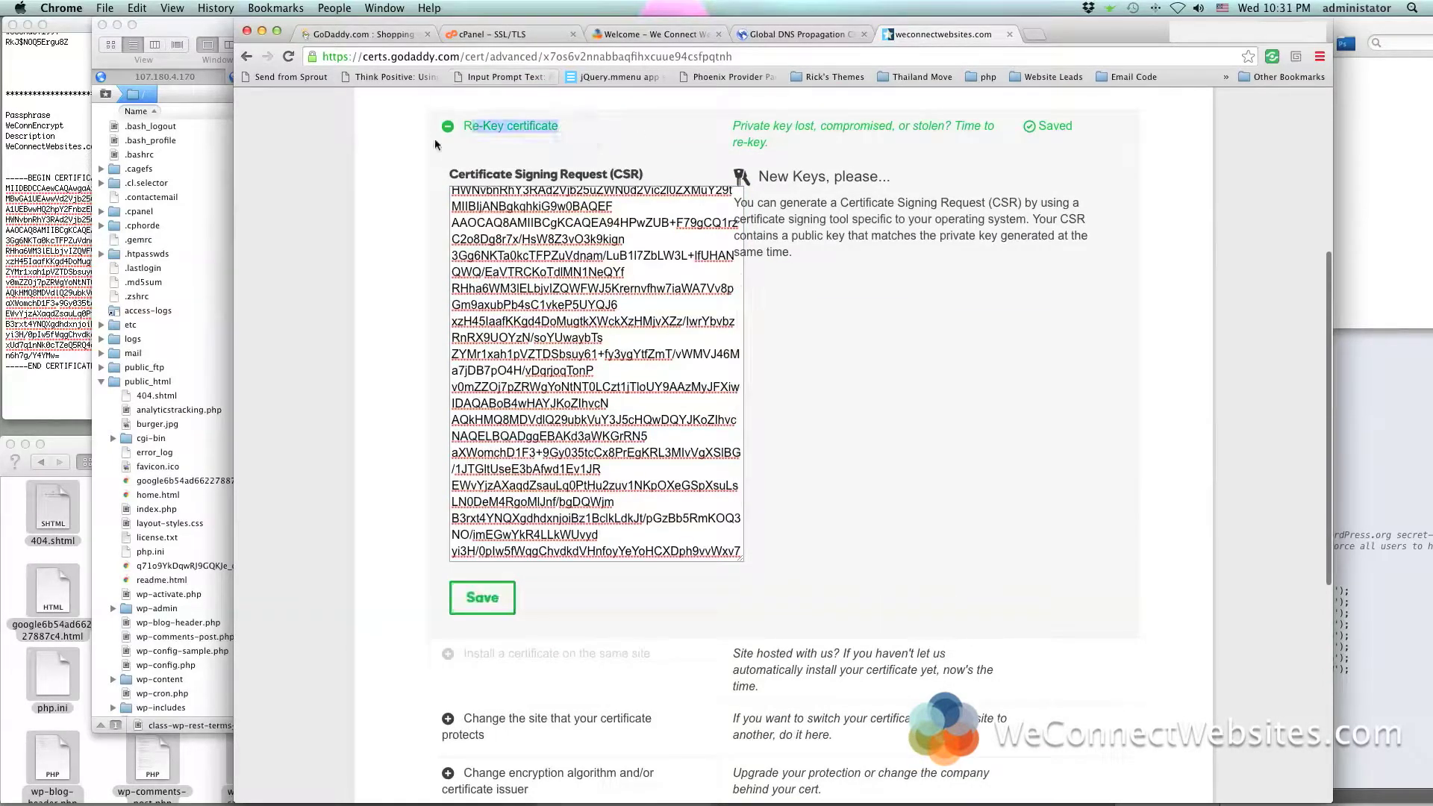
{"action": "scroll", "coordinate": [532, 582], "scroll_direction": "down", "scroll_amount": 10}
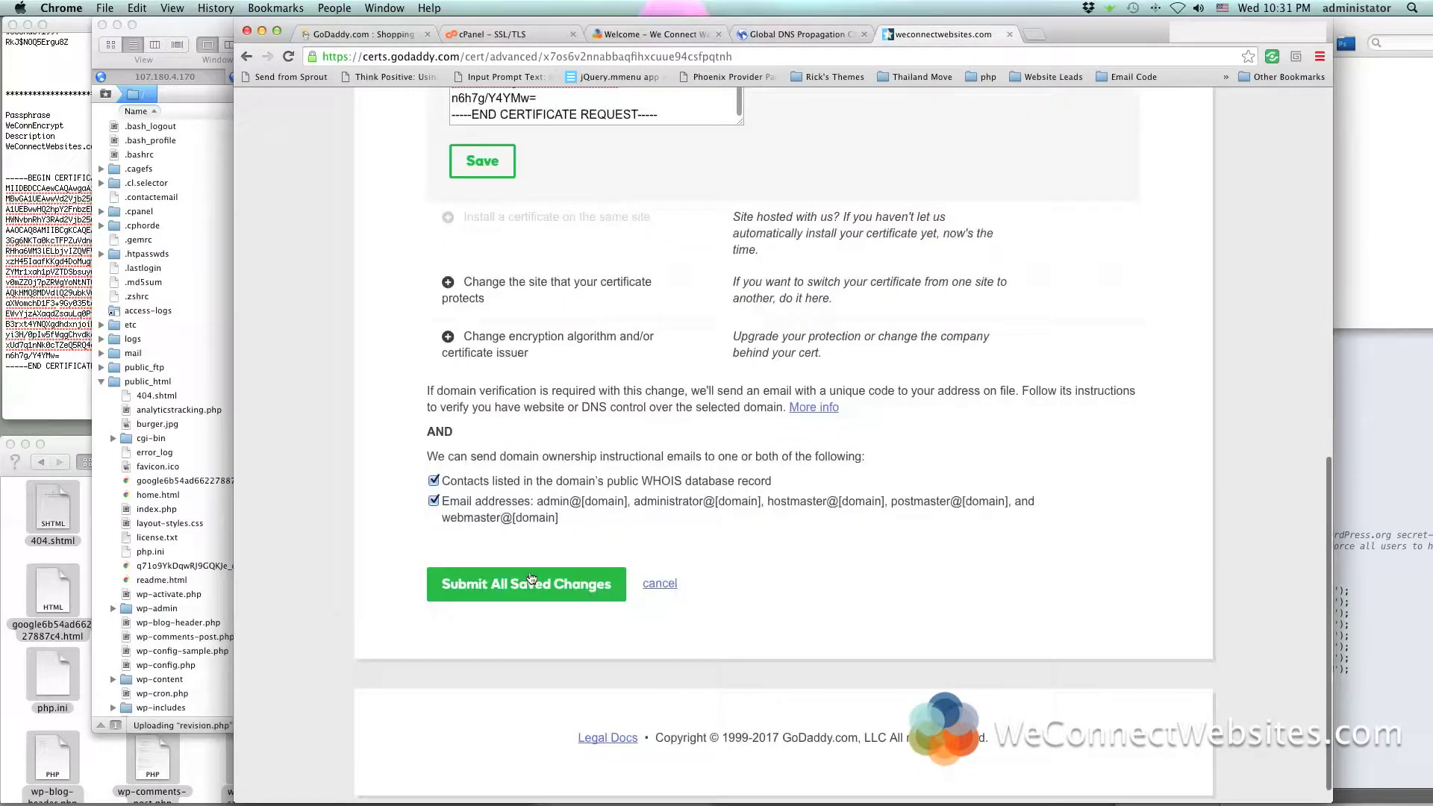
{"action": "left_click", "coordinate": [531, 591]}
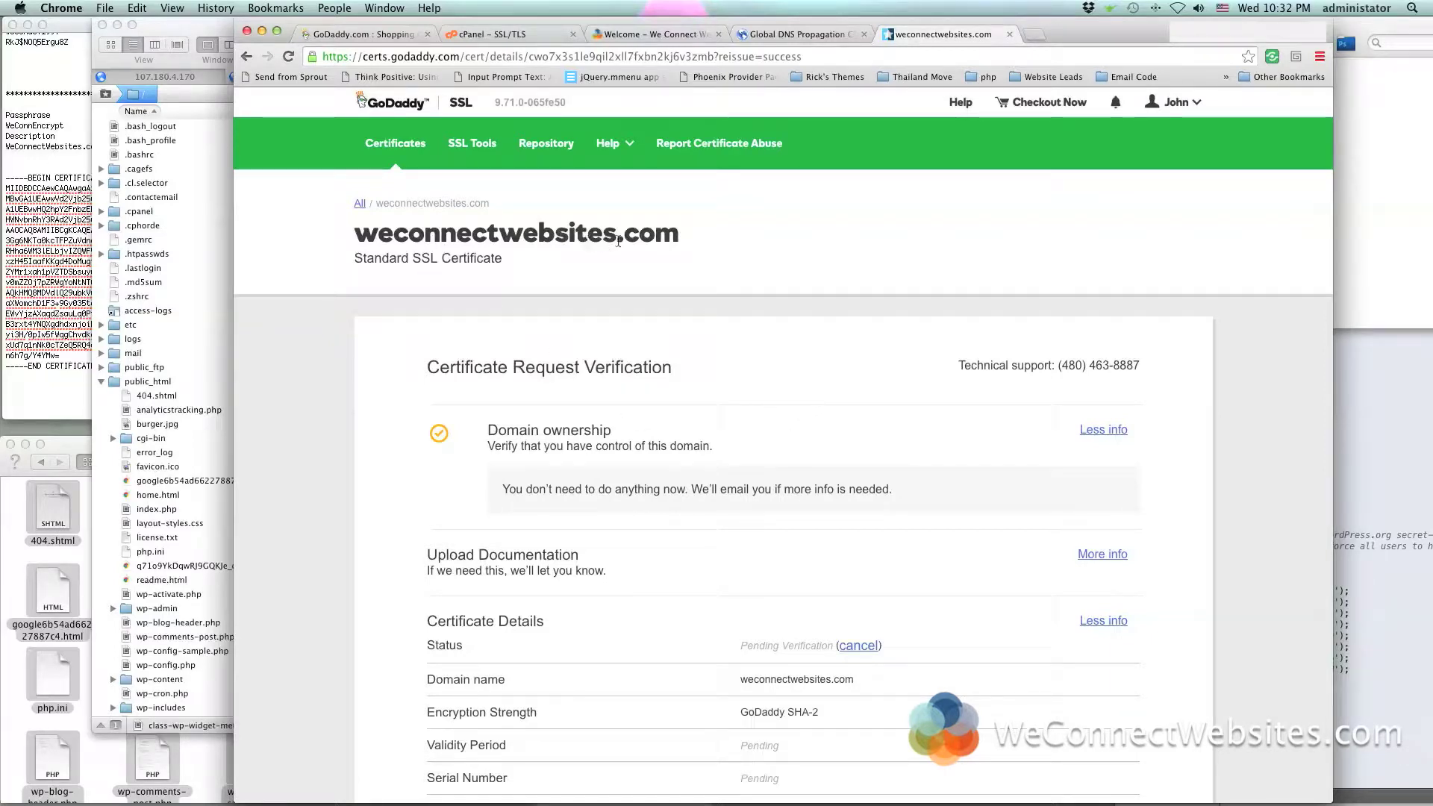
- Review the Pending Verification page, highlighting the domain title and ownership verification note
{"action": "left_click_drag", "start_coordinate": [686, 237], "coordinate": [363, 241]}
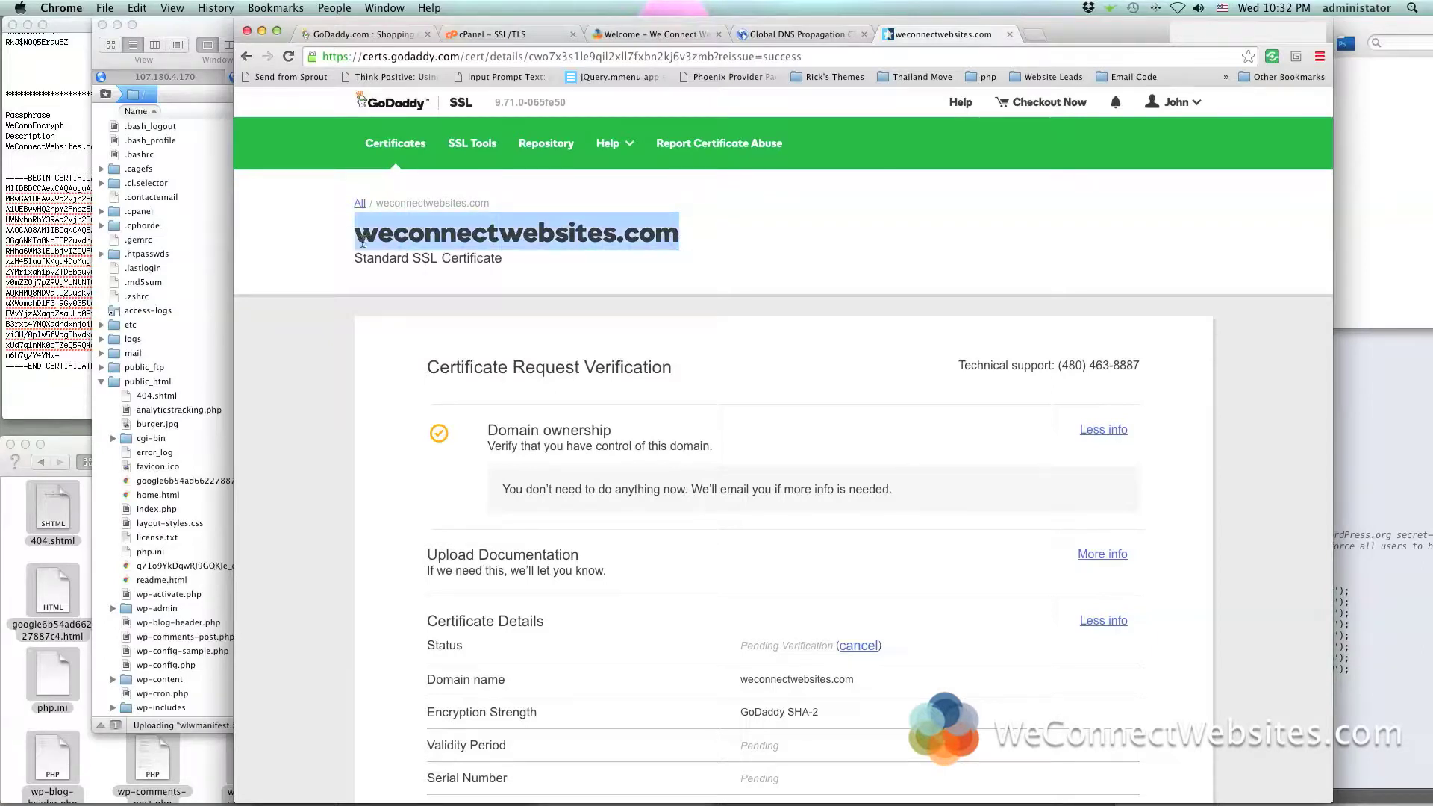
{"action": "left_click", "coordinate": [681, 237]}
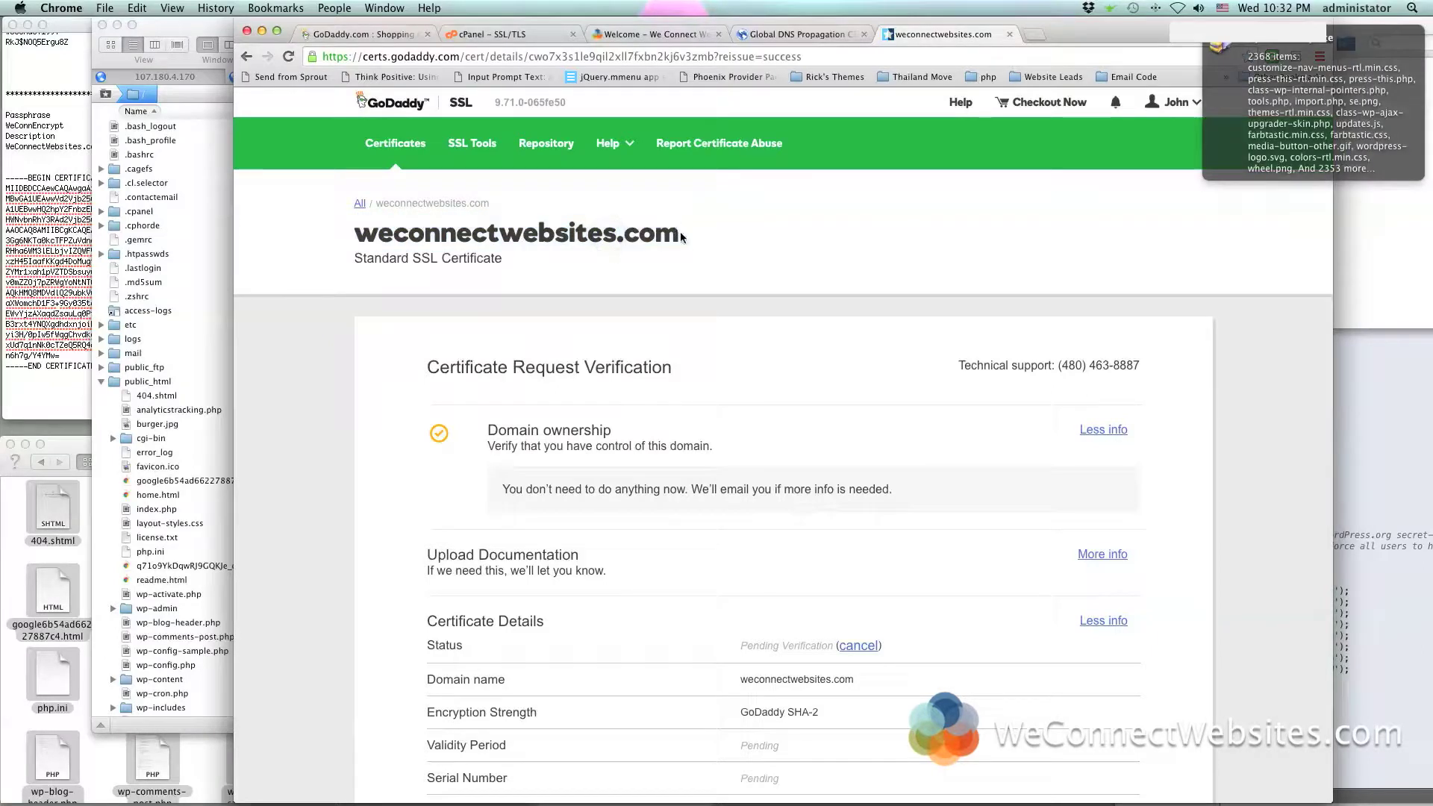
{"action": "left_click_drag", "start_coordinate": [682, 238], "coordinate": [355, 243]}
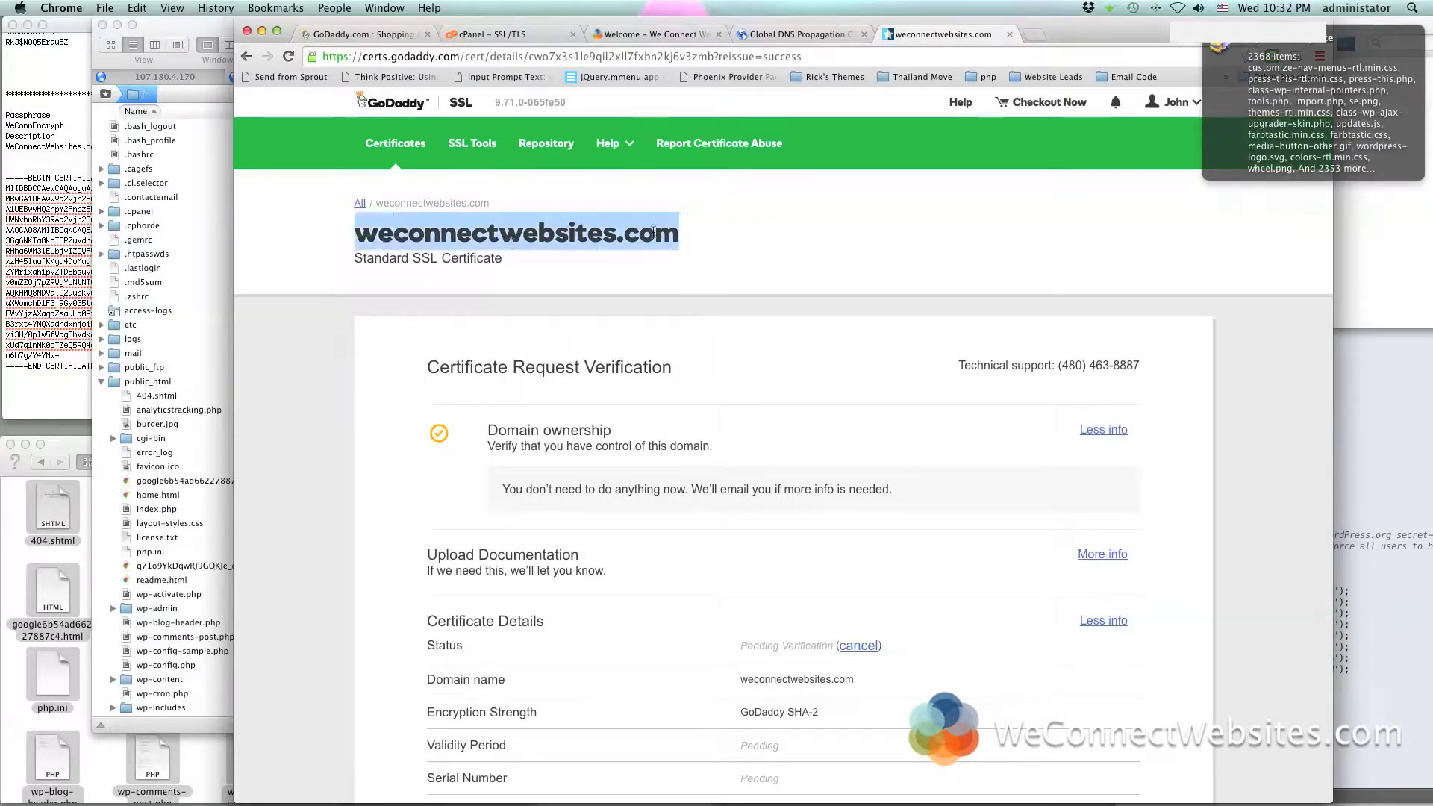
{"action": "left_click", "coordinate": [683, 238]}
{"action": "double_click", "coordinate": [486, 236]}
{"action": "left_click_drag", "start_coordinate": [681, 237], "coordinate": [539, 238]}
{"action": "double_click", "coordinate": [574, 224]}
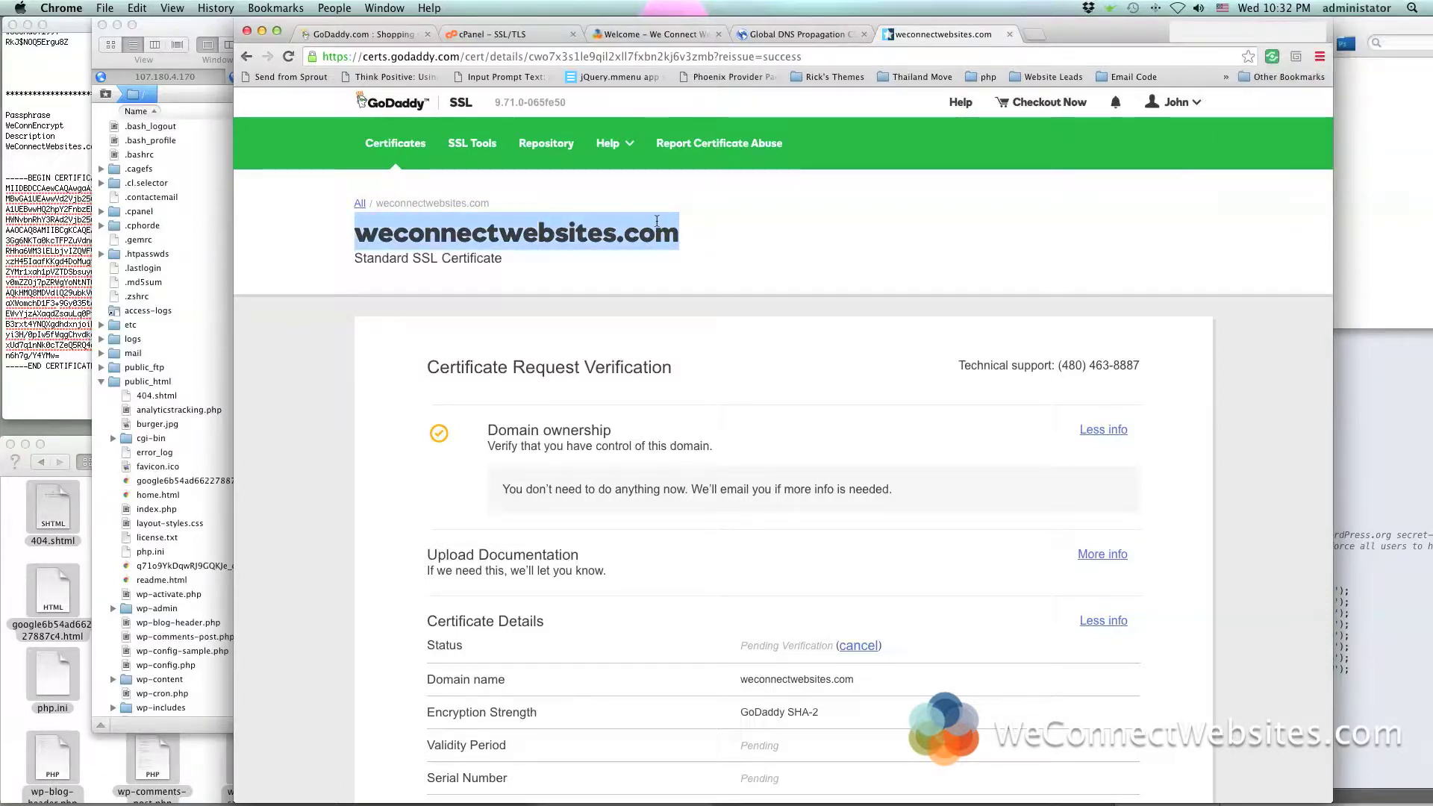
{"action": "left_click", "coordinate": [679, 229]}
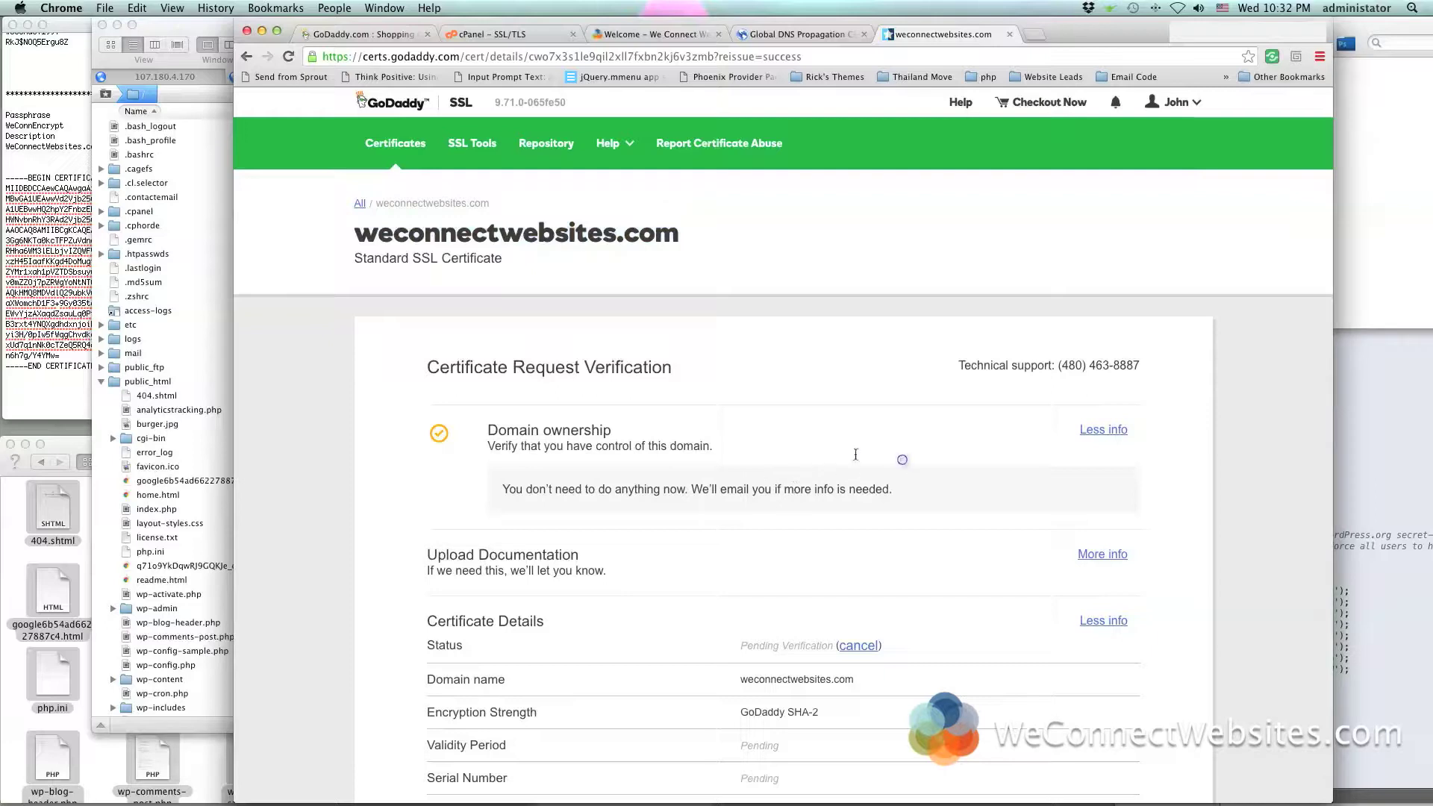
{"action": "left_click_drag", "start_coordinate": [960, 467], "coordinate": [486, 422]}
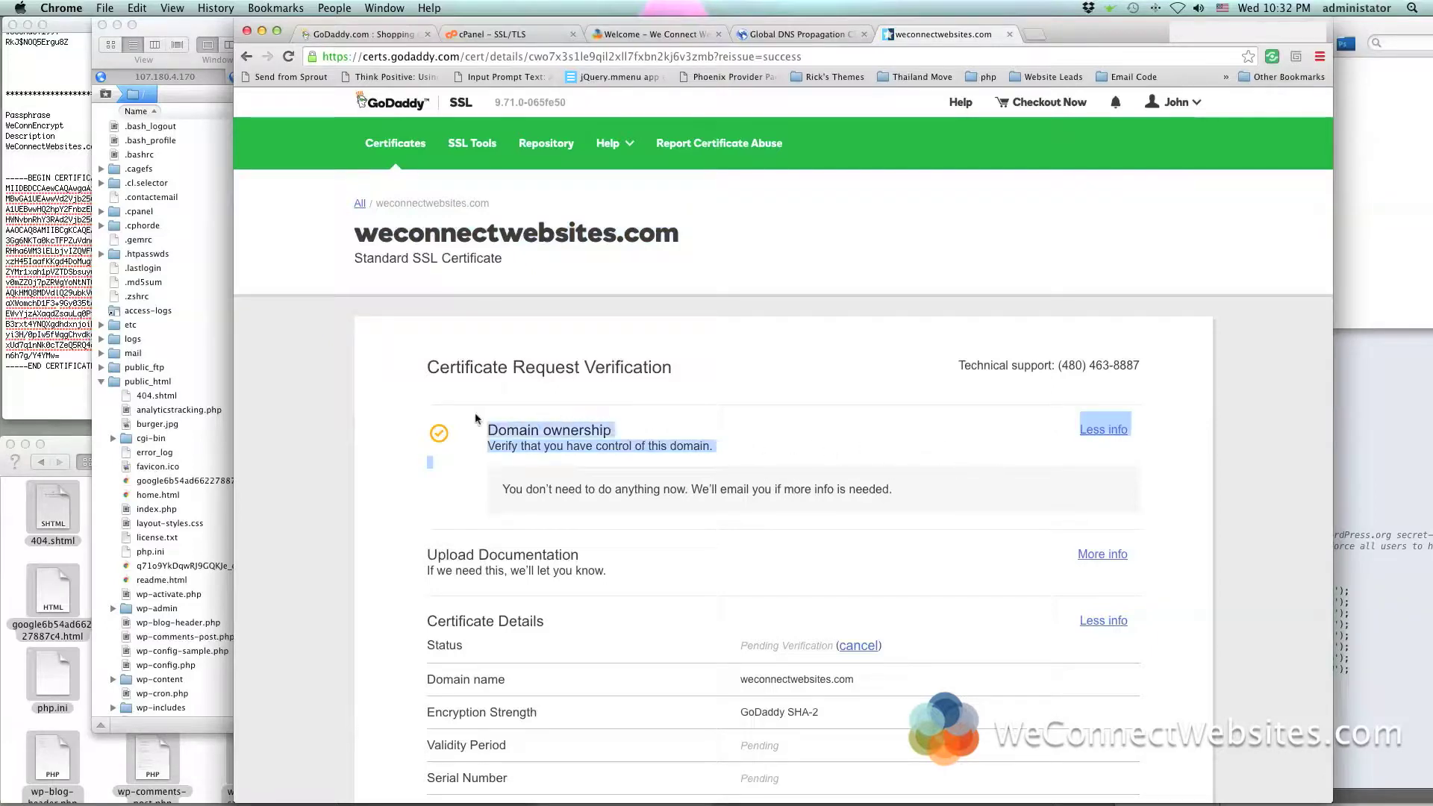
{"action": "left_click", "coordinate": [682, 458]}
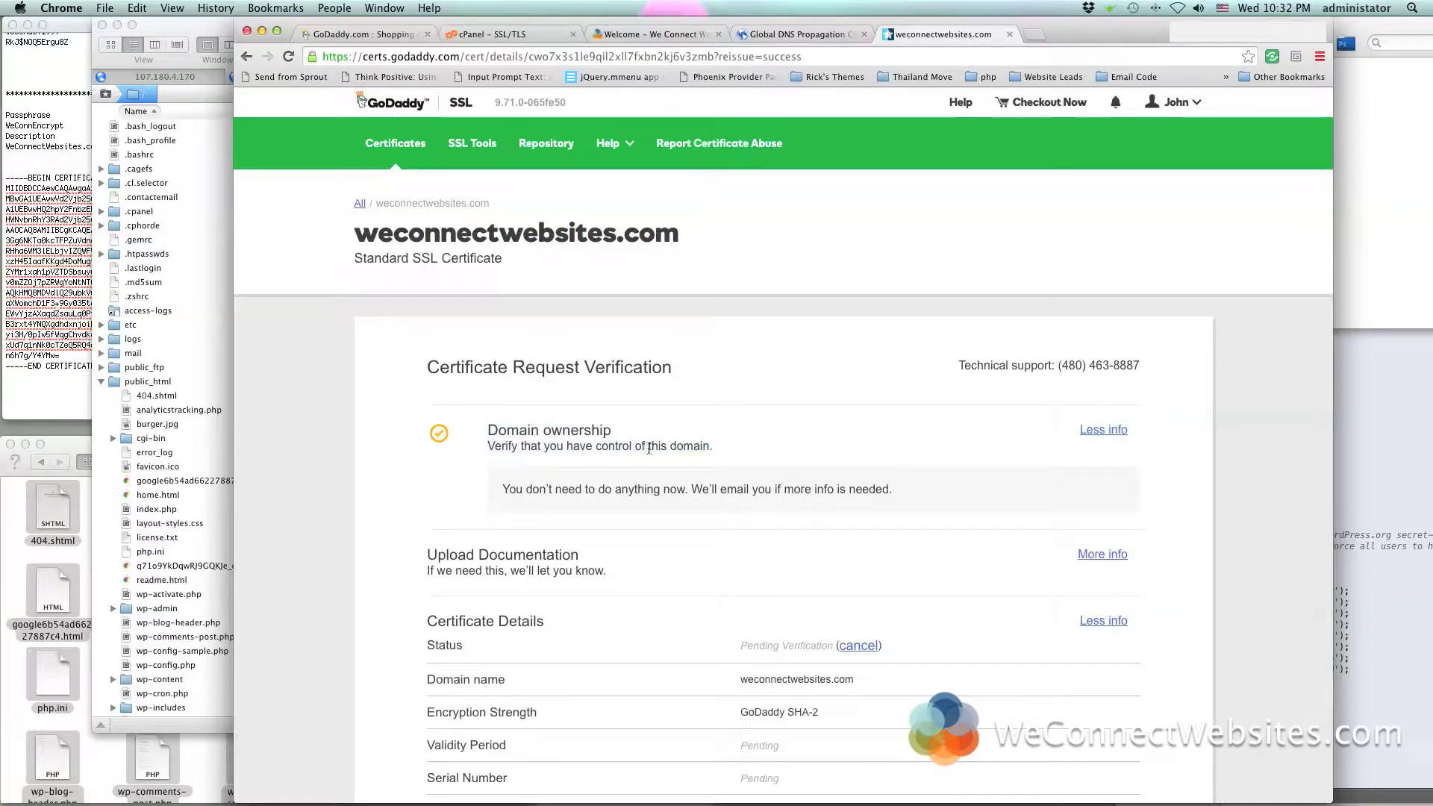
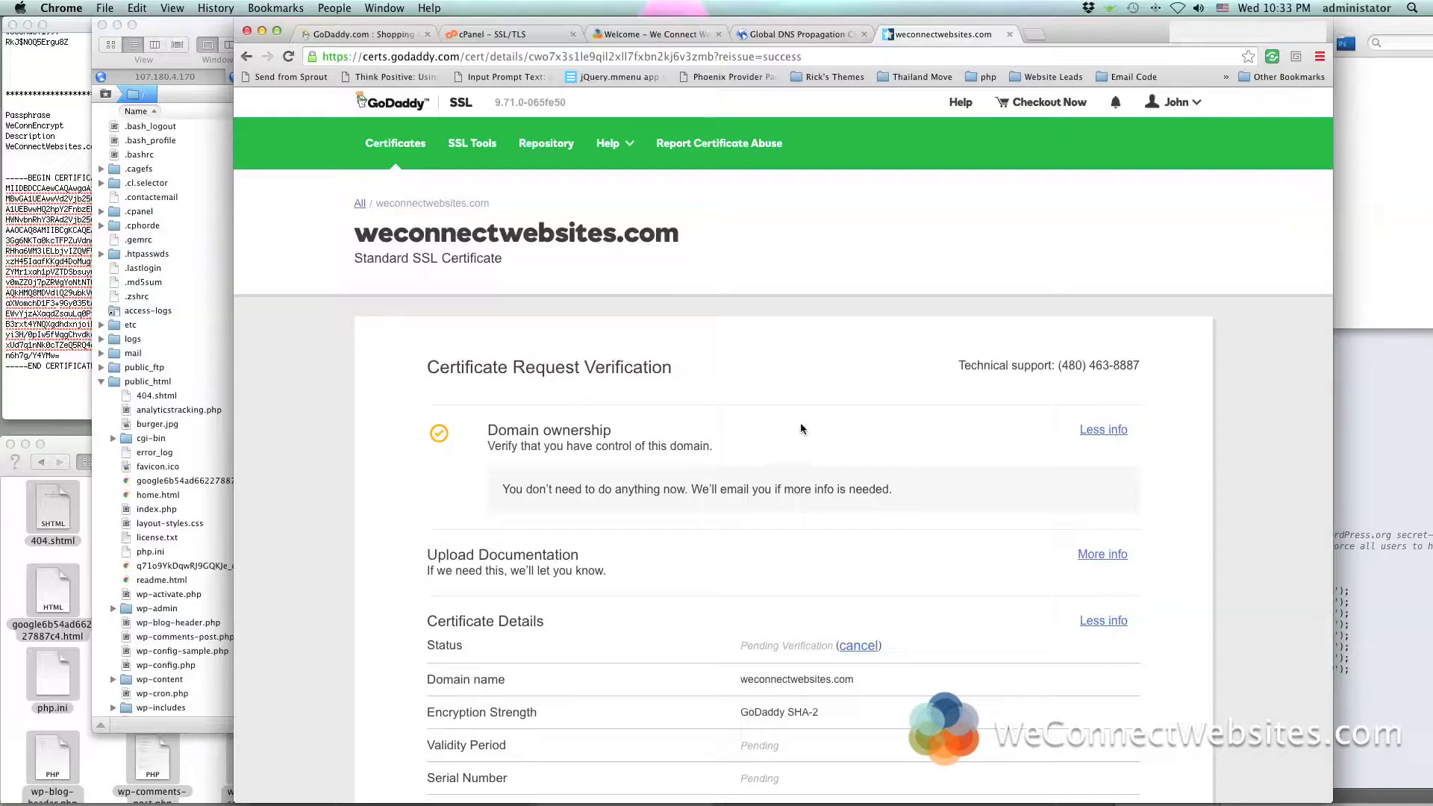
- Reload the GoDaddy certificate page to confirm domain ownership verification is Completed for weconnectwebsites.com
{"action": "key", "text": "super+r"}
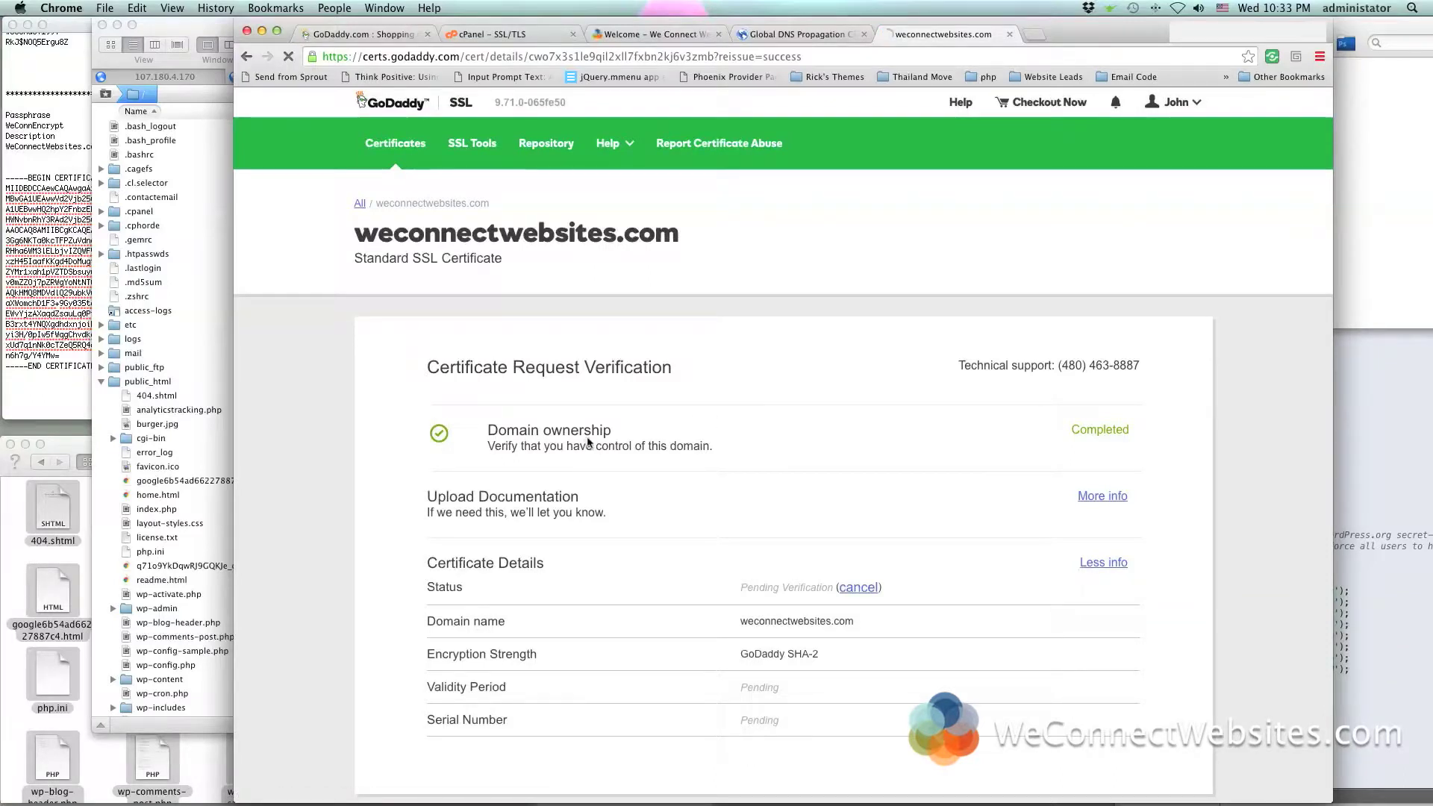
{"action": "left_click_drag", "start_coordinate": [717, 448], "coordinate": [499, 431]}
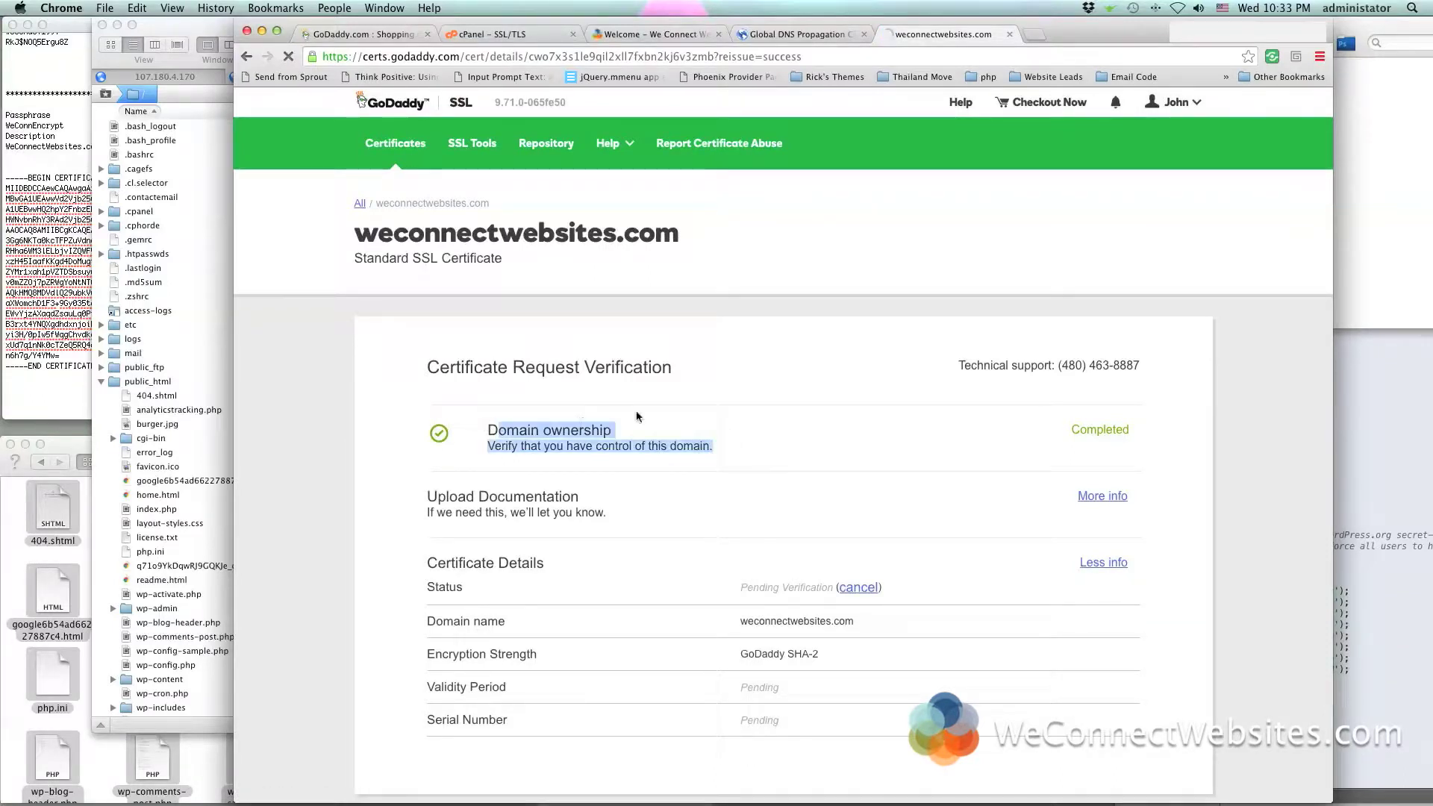
{"action": "left_click", "coordinate": [739, 396]}
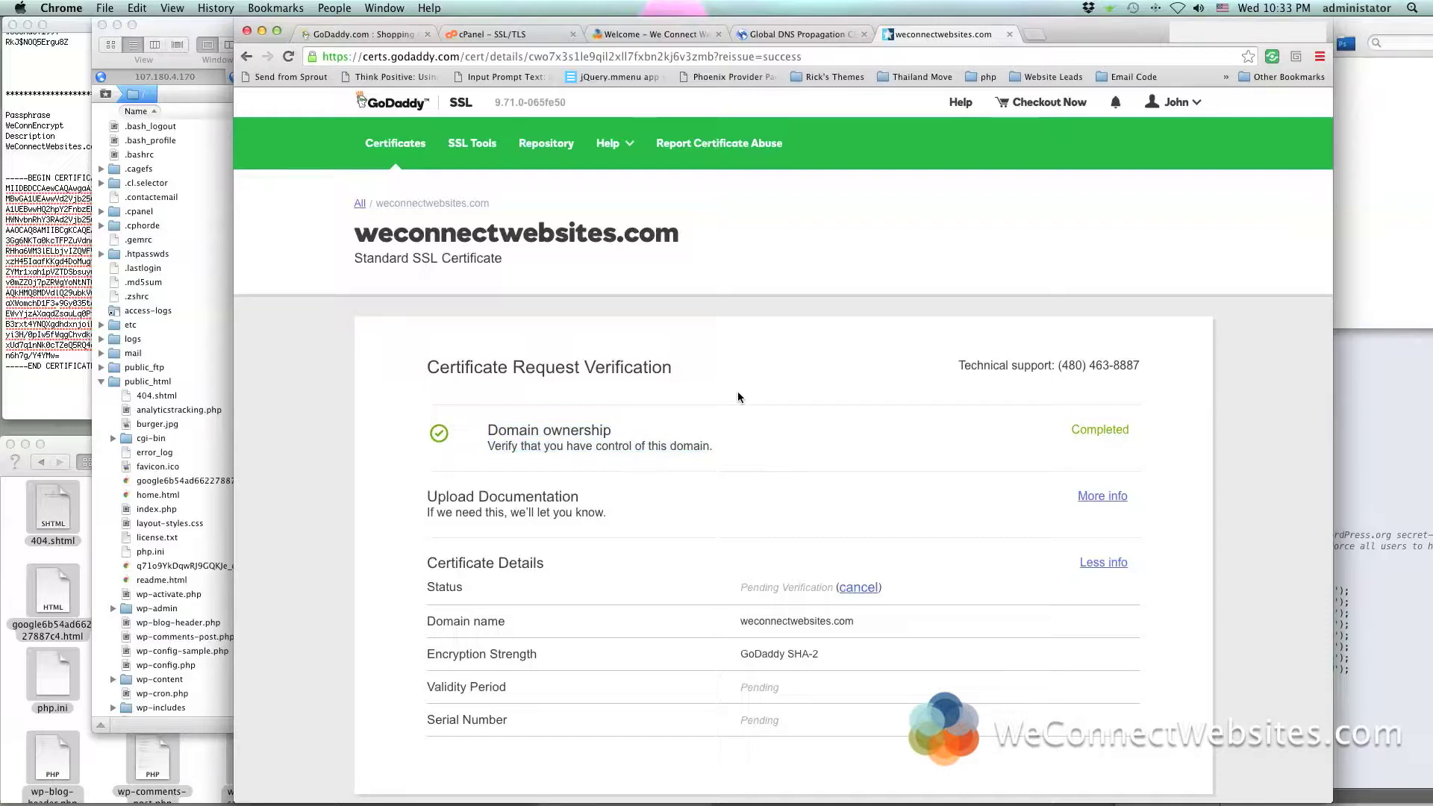
{"action": "left_click", "coordinate": [770, 387]}
{"action": "left_click", "coordinate": [216, 458]}
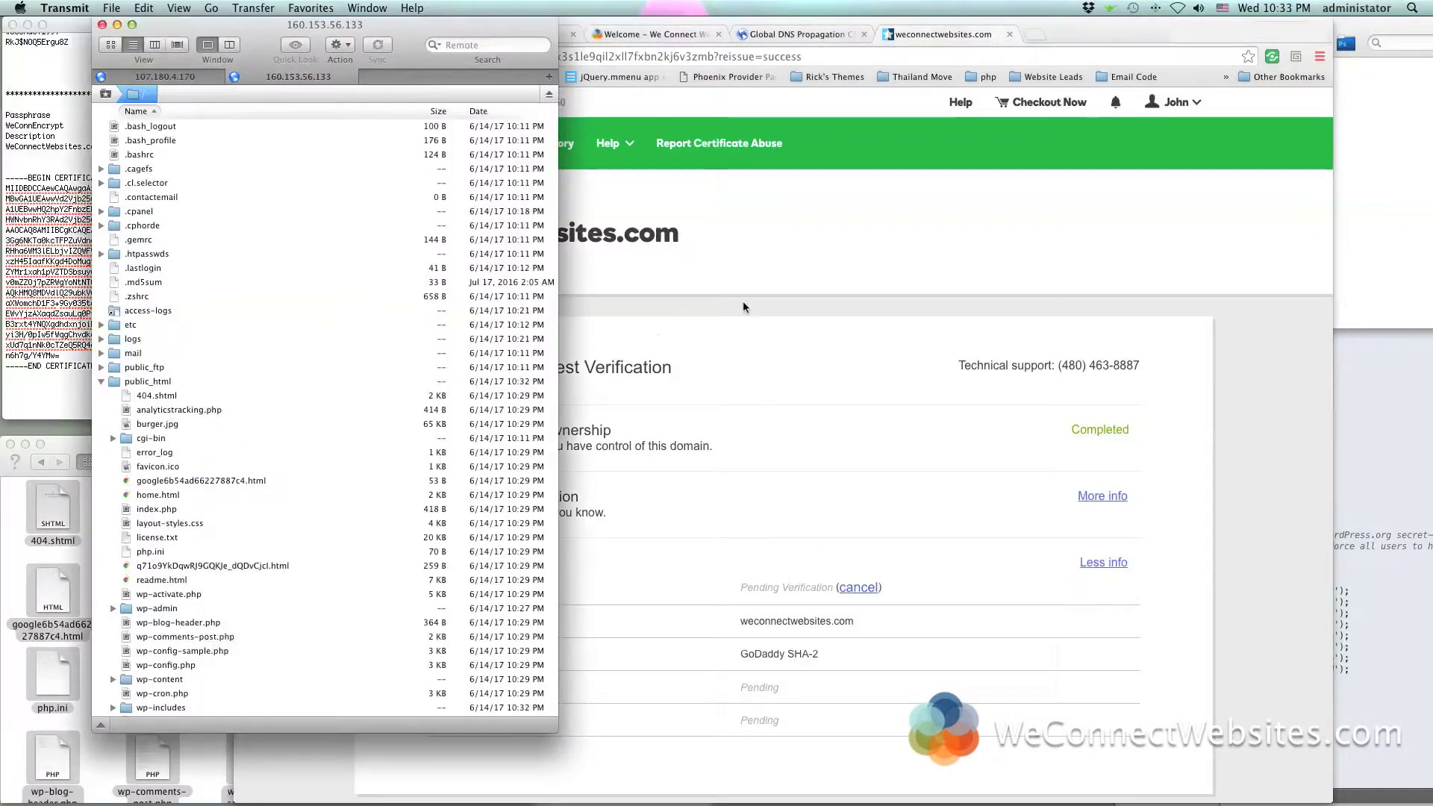
- Look through the DNS checker, weconnectwebsites.com Welcome page and cPanel SSL/TLS browser tabs
{"action": "left_click", "coordinate": [742, 300]}
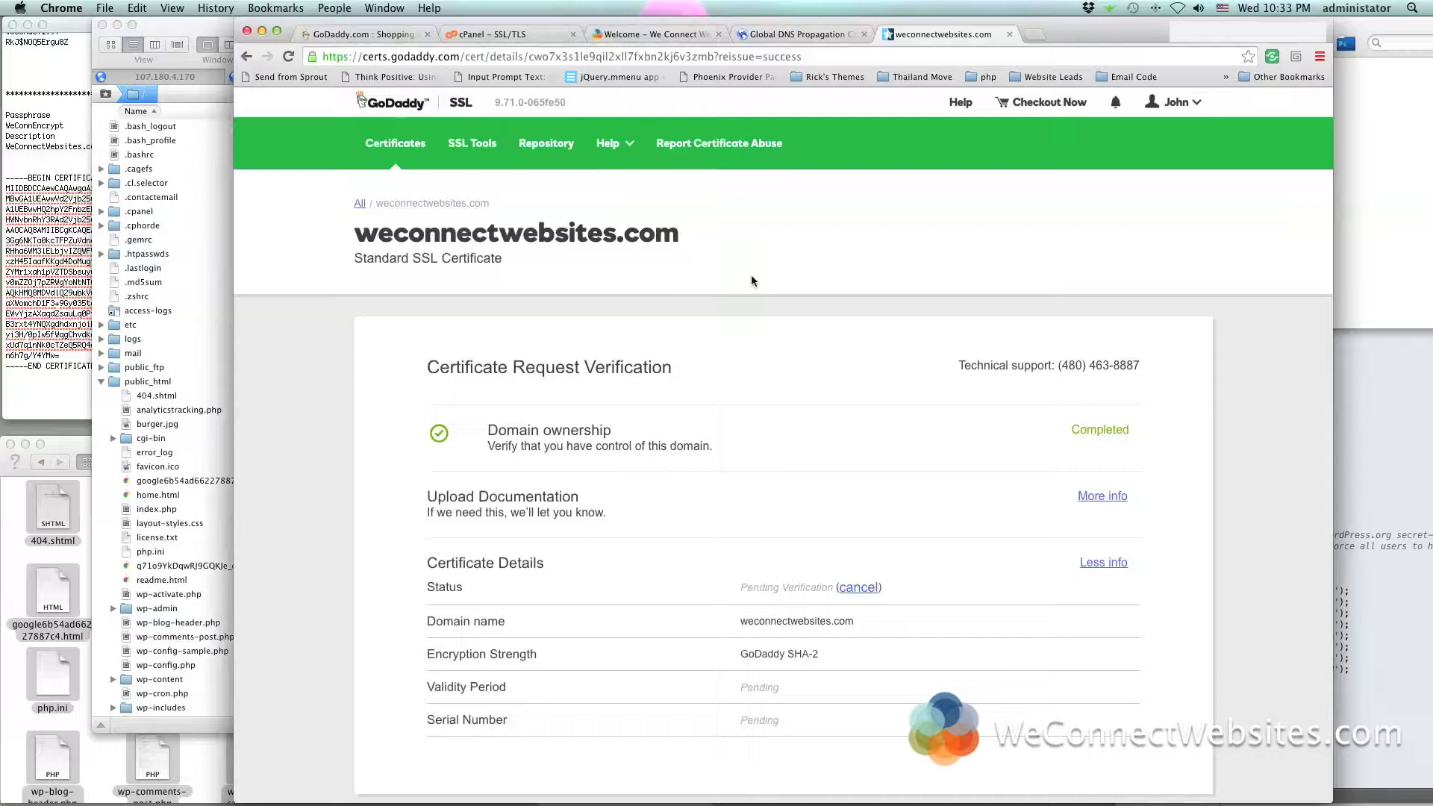
{"action": "left_click", "coordinate": [761, 41]}
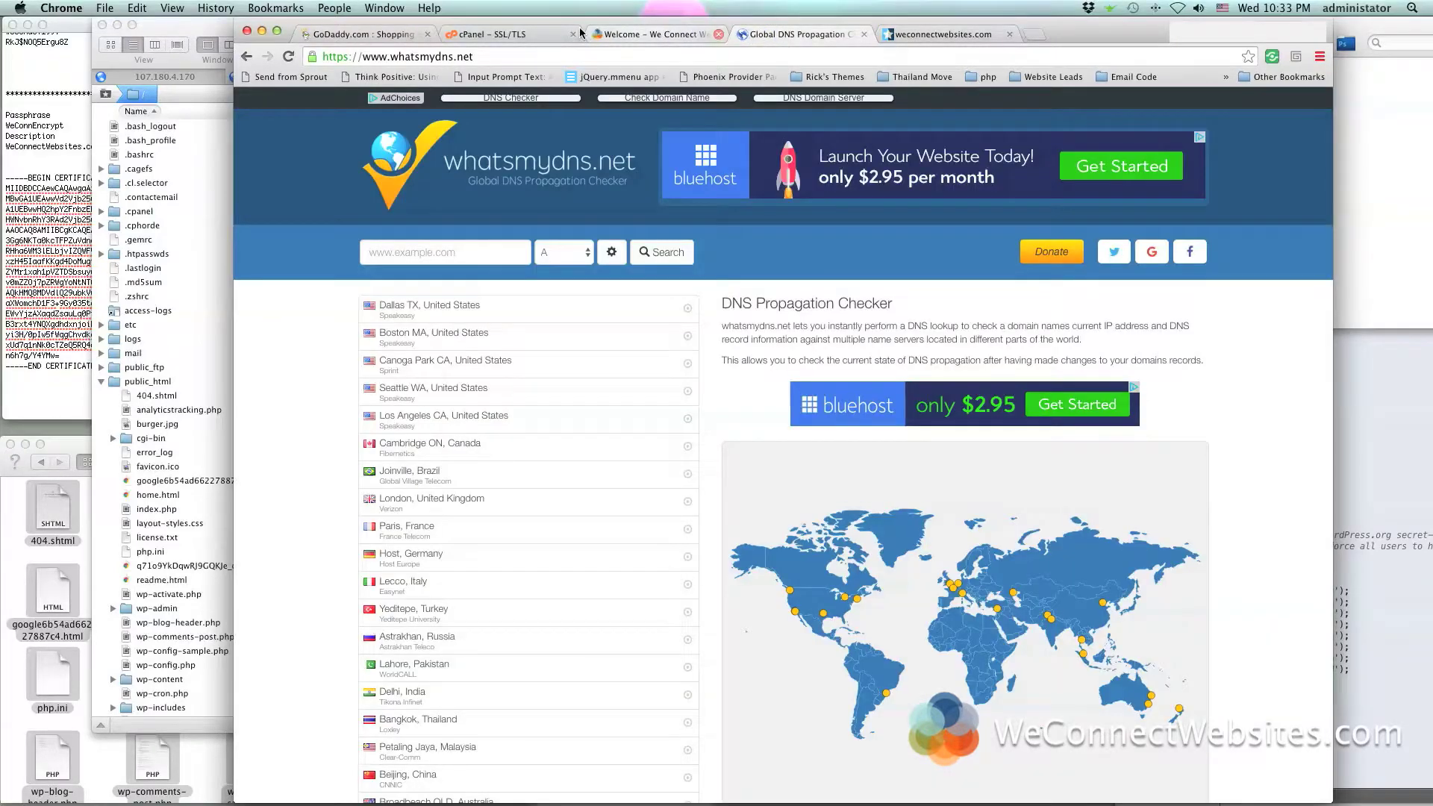
{"action": "left_click", "coordinate": [597, 34]}
{"action": "left_click", "coordinate": [531, 33]}
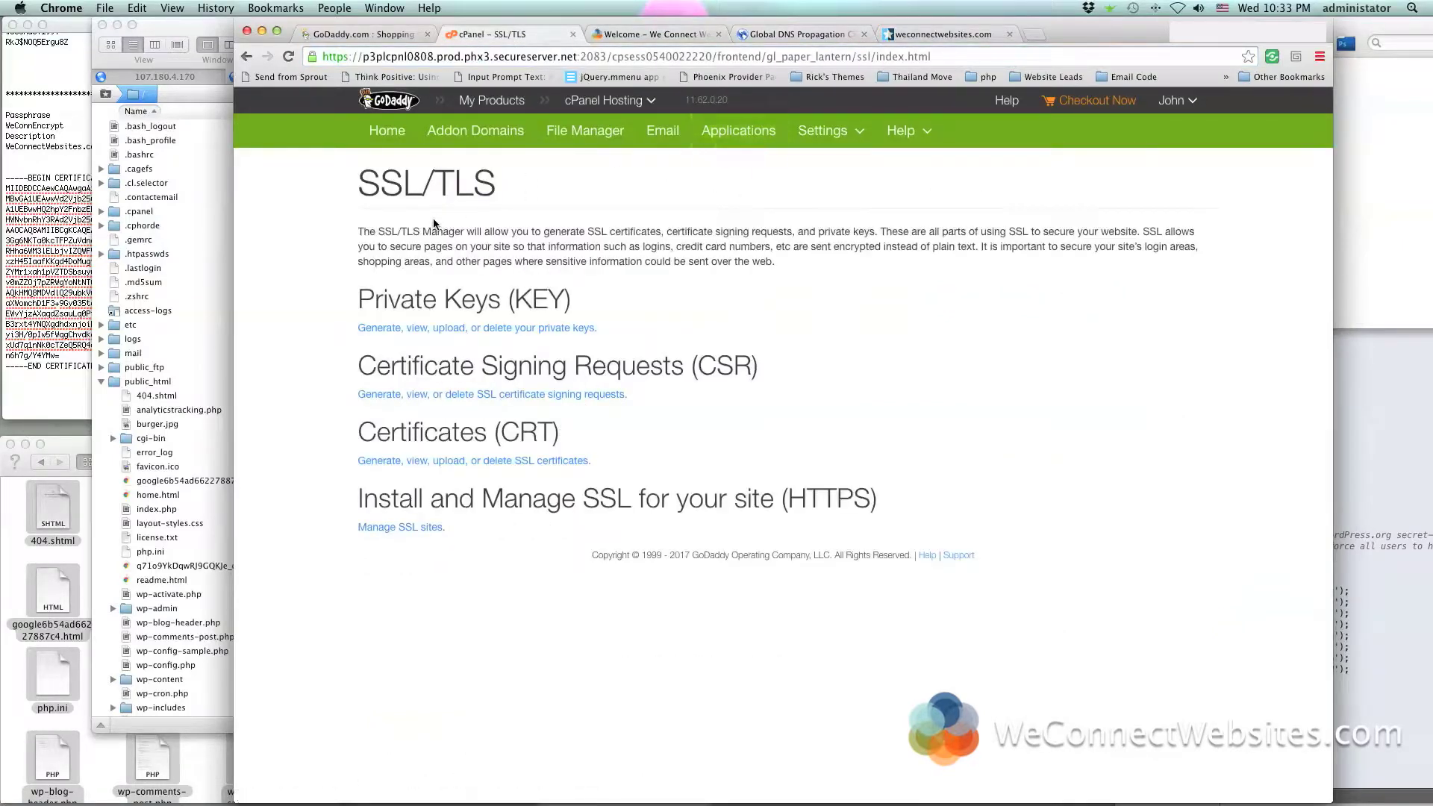
- Scroll through the public_html listing in Transmit, then return to the DNS propagation checker
{"action": "left_click", "coordinate": [148, 383]}
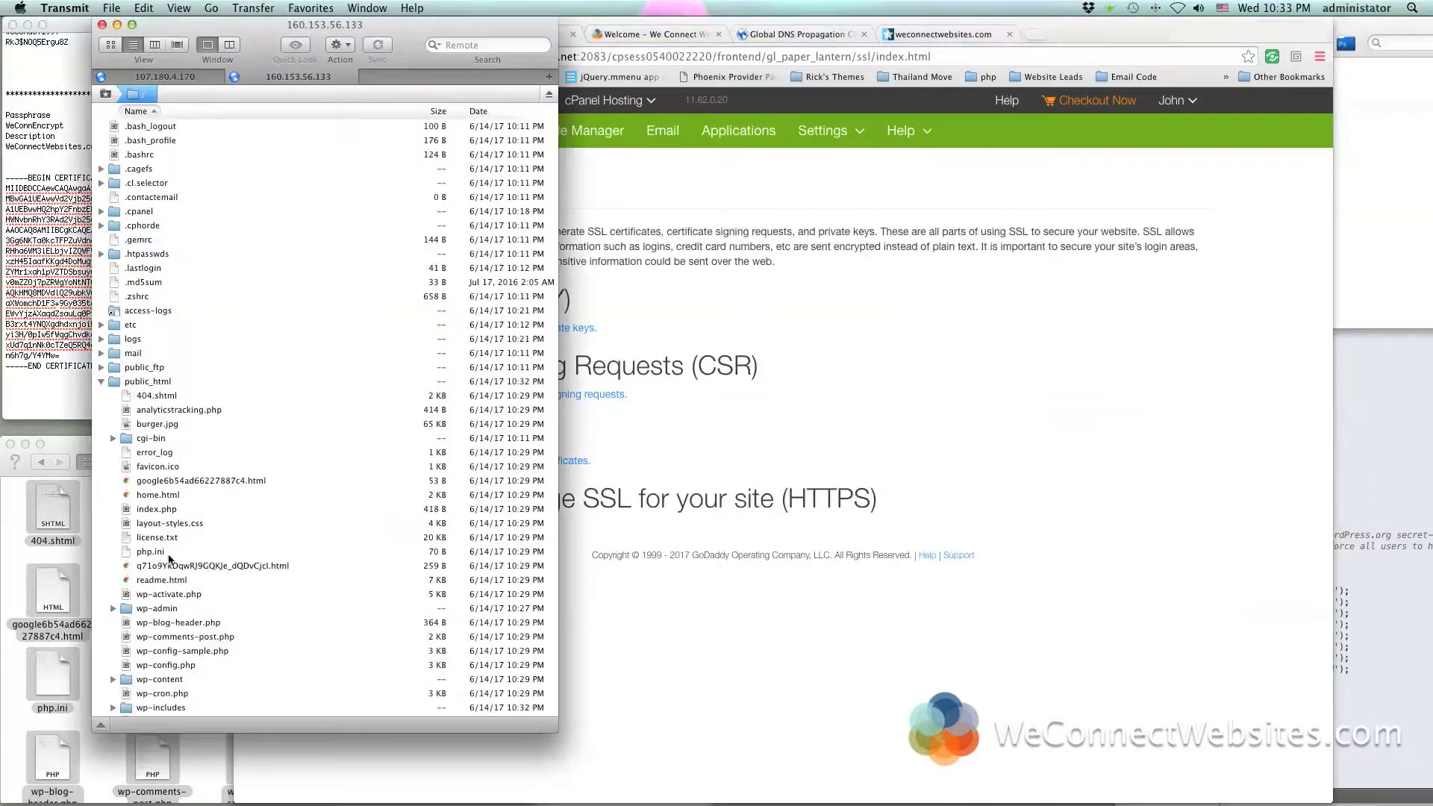
{"action": "scroll", "coordinate": [221, 566], "scroll_direction": "down", "scroll_amount": 5}
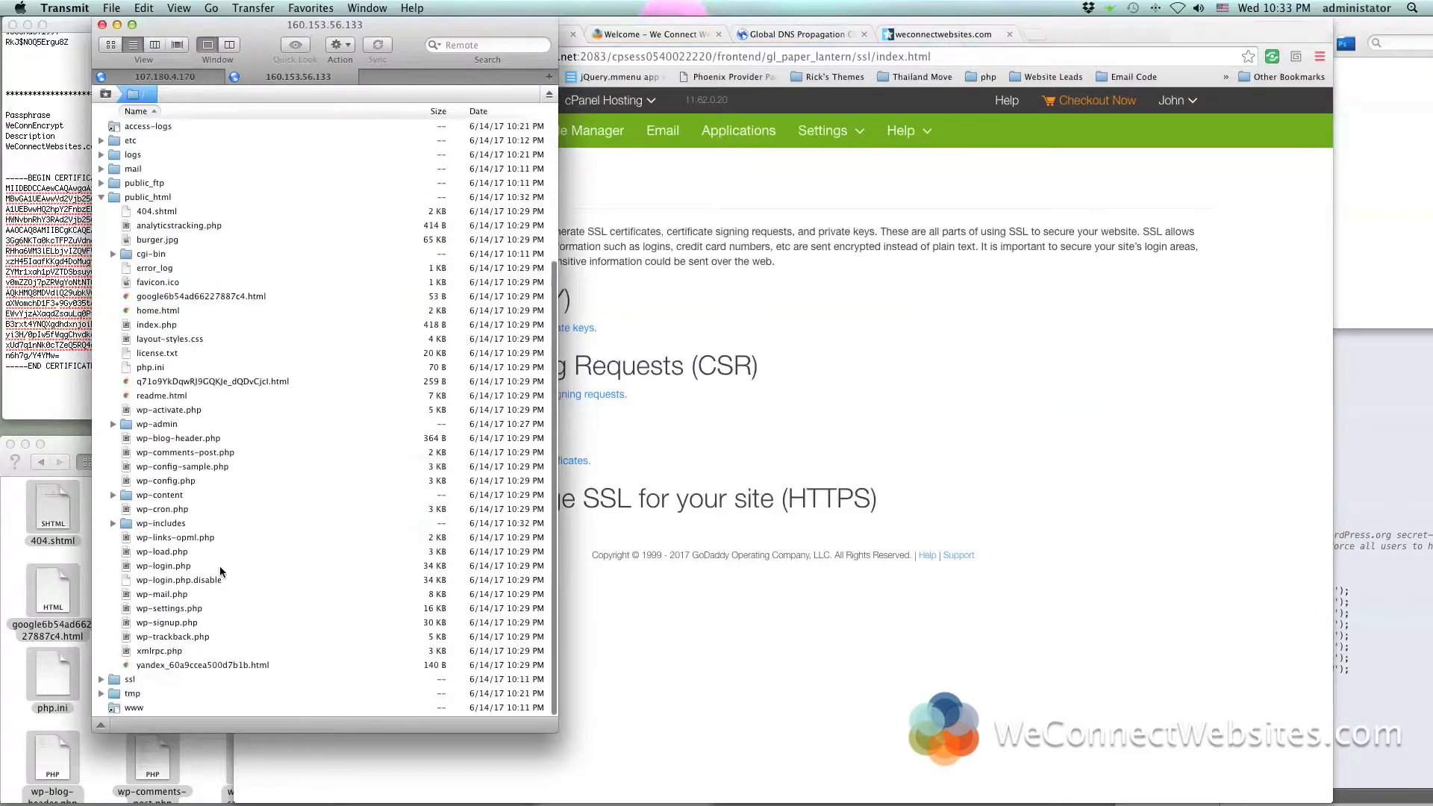
{"action": "scroll", "coordinate": [220, 566], "scroll_direction": "up", "scroll_amount": 3}
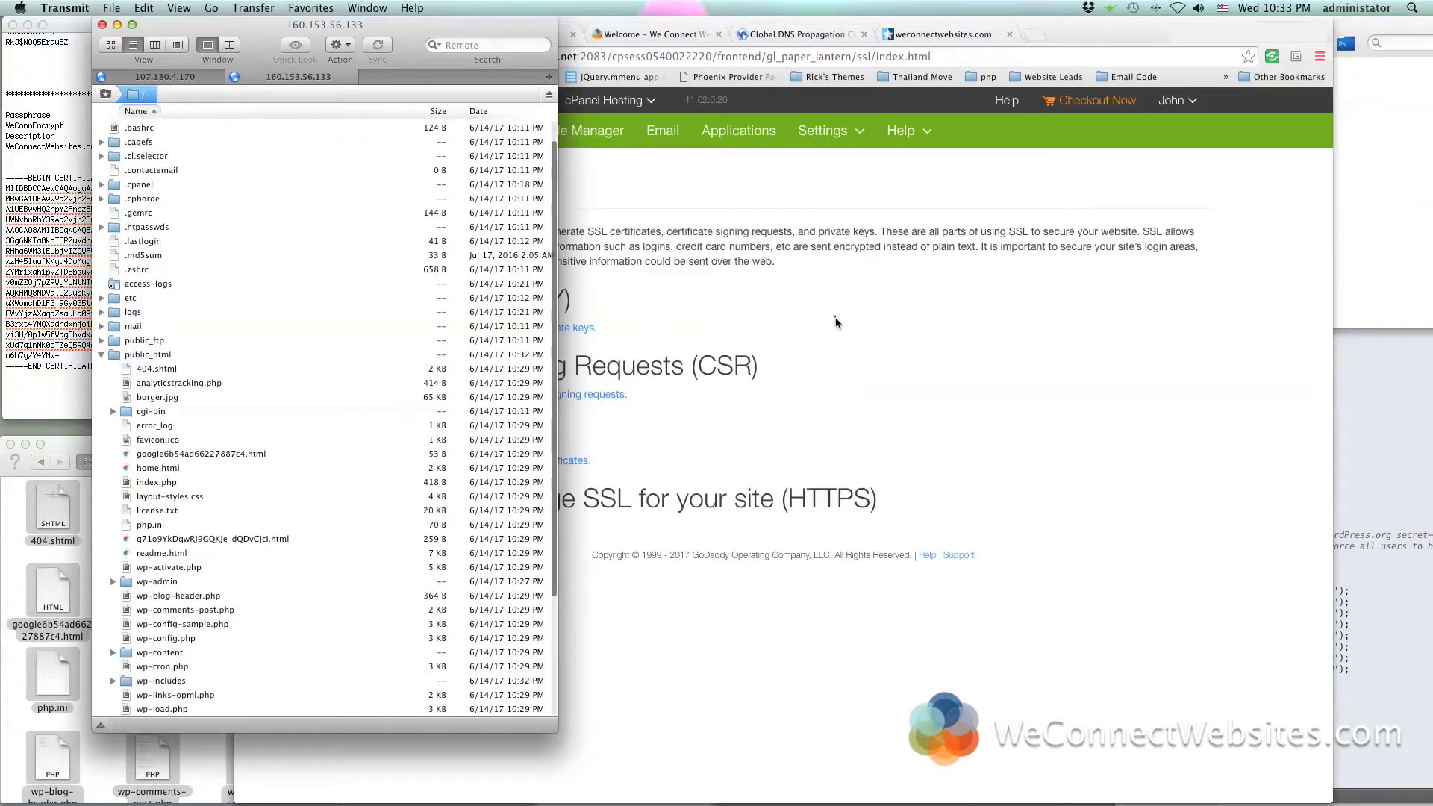
{"action": "left_click", "coordinate": [567, 367]}
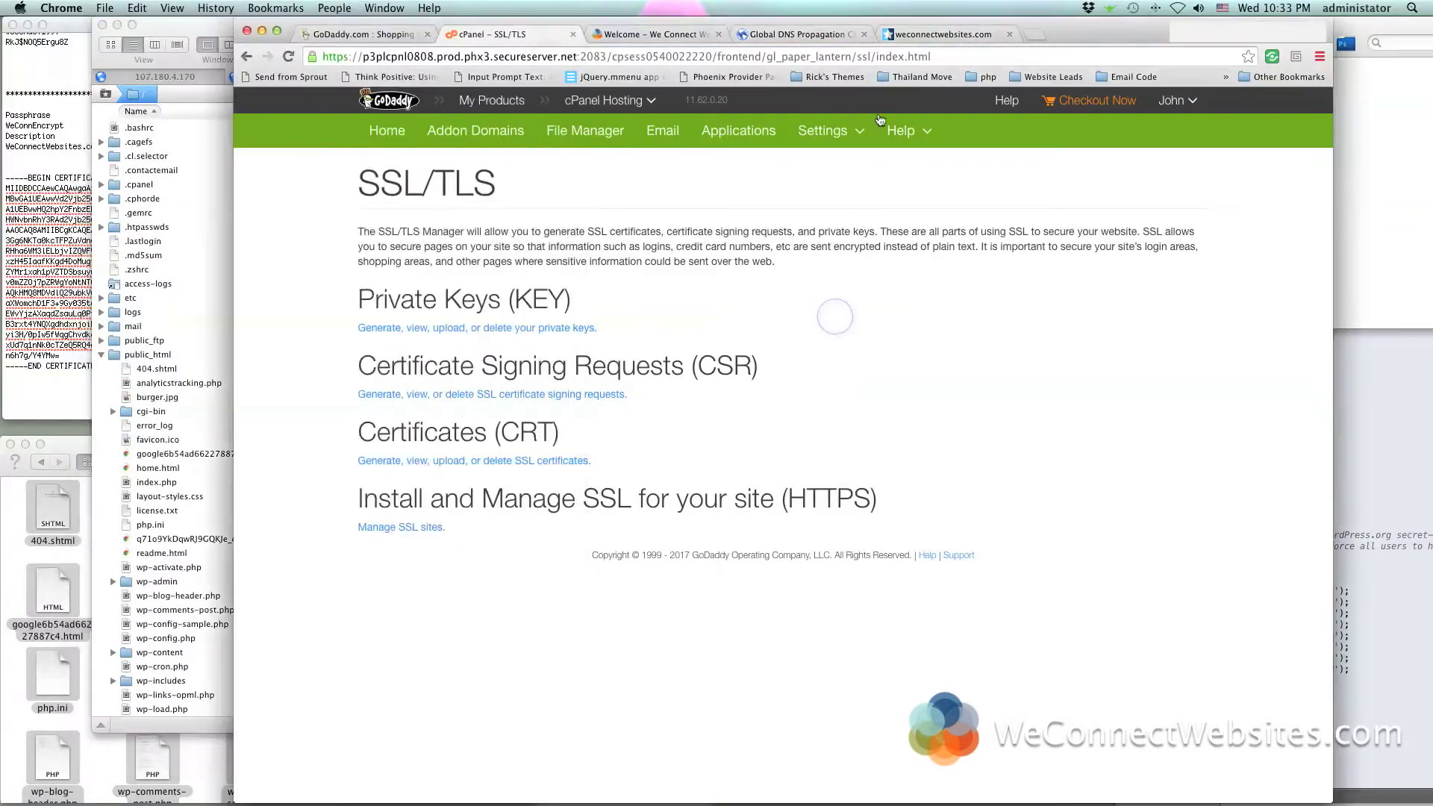
{"action": "left_click", "coordinate": [919, 36]}
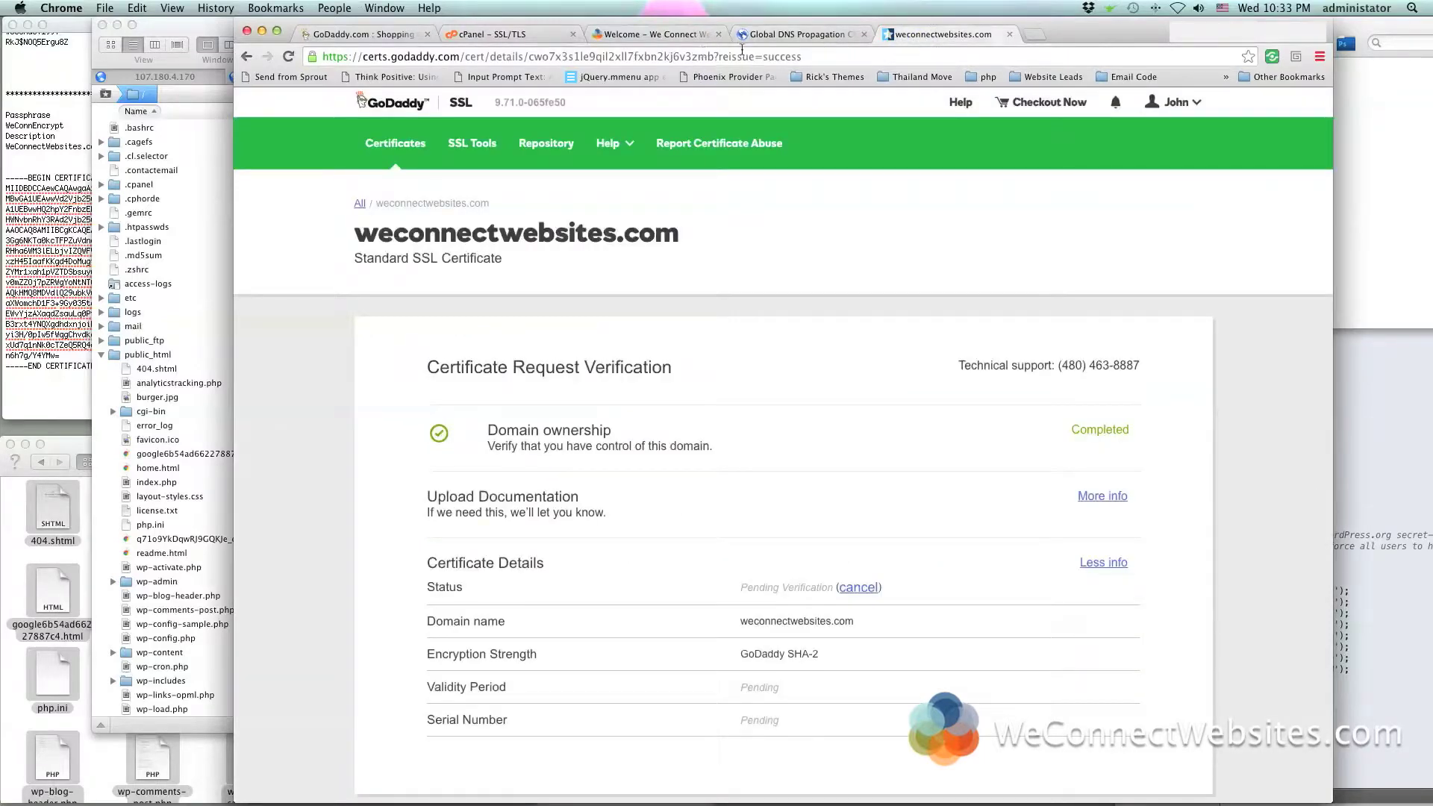
{"action": "left_click", "coordinate": [791, 36]}
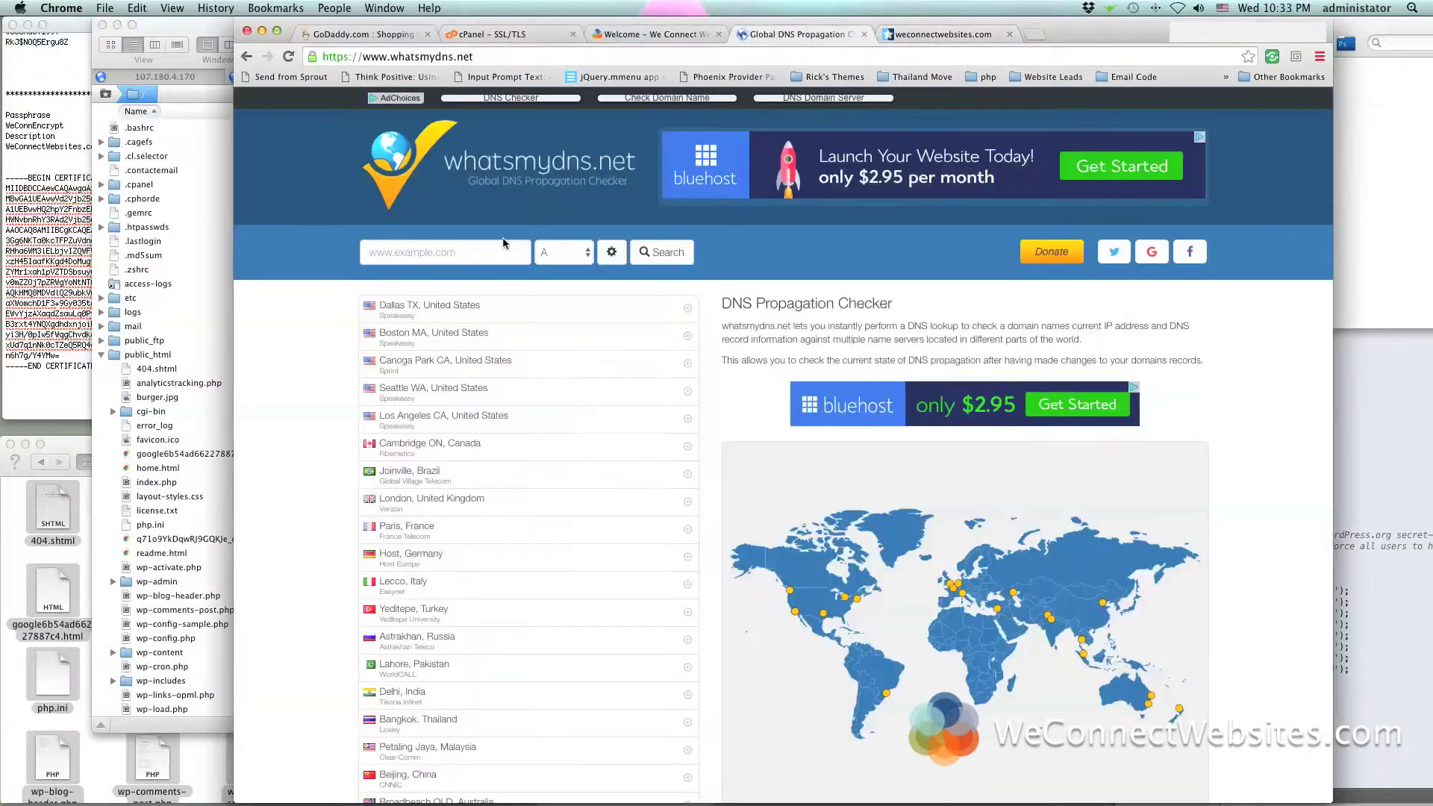
- Run a whatsmydns.net lookup for weconnectwebsites.com
{"action": "left_click", "coordinate": [445, 254]}
{"action": "type", "text": "weconnectwe"}
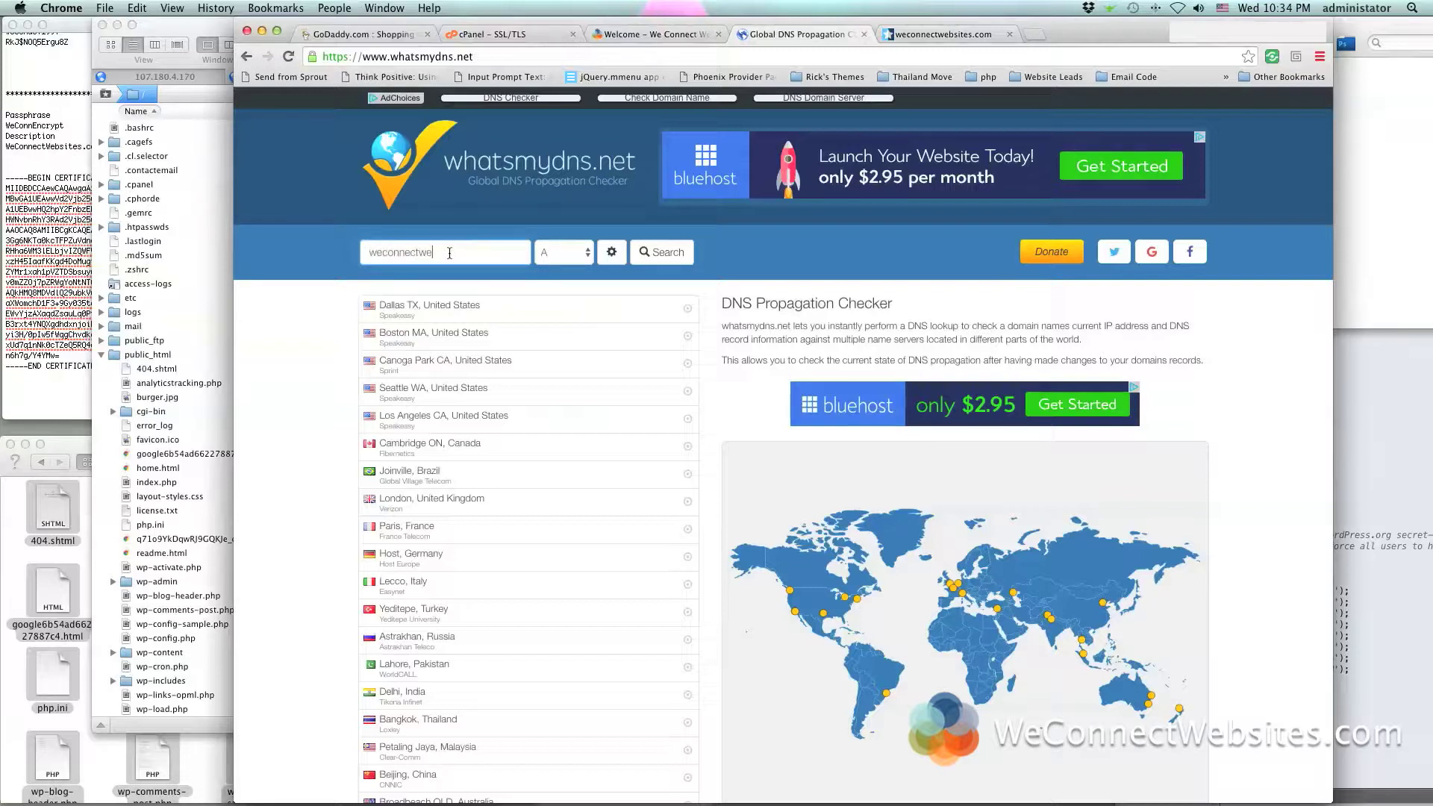
{"action": "type", "text": "bsites.com"}
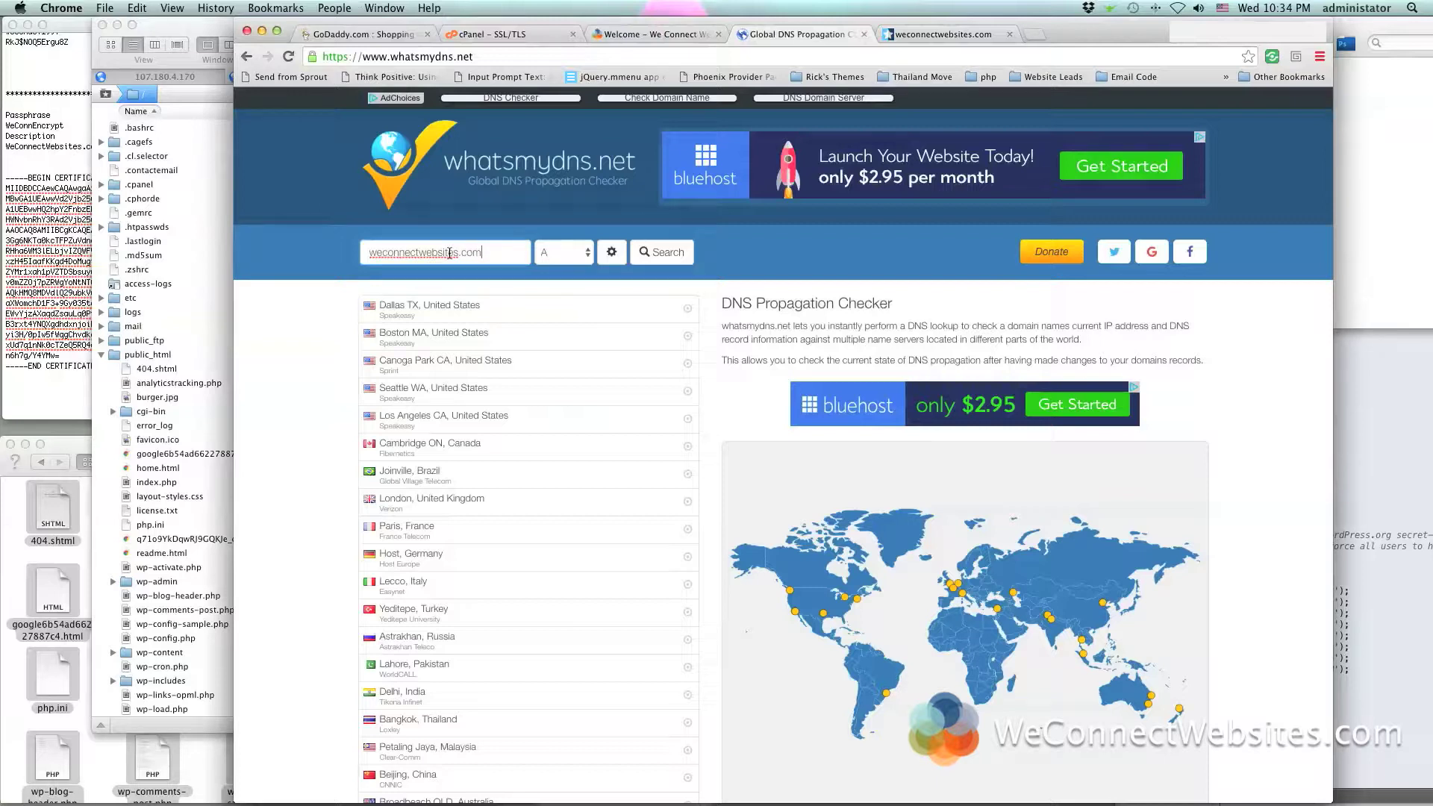
{"action": "key", "text": "Return"}
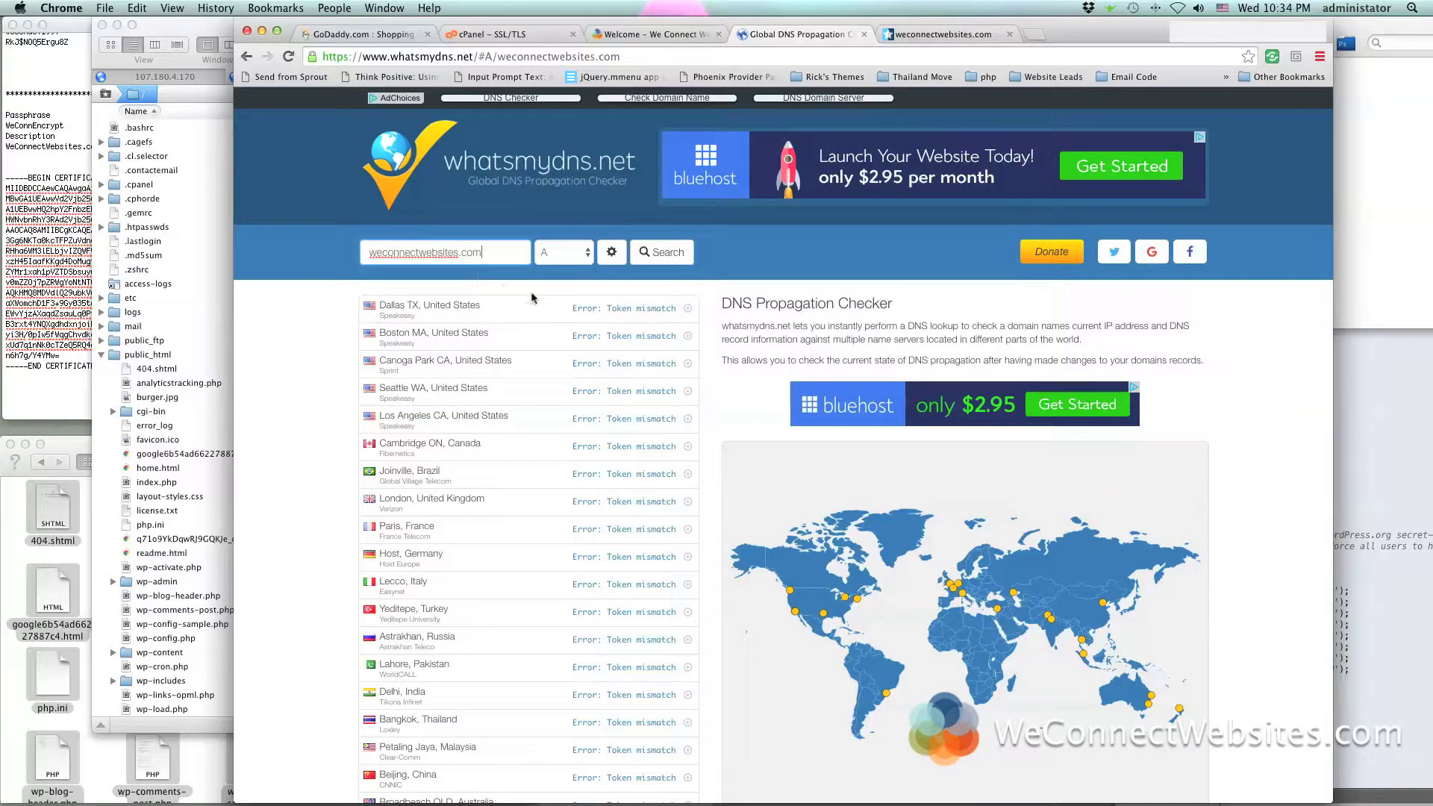
- Inspect the Dallas row's 'Error: Token mismatch' result, then go to the site's Welcome page
{"action": "left_click_drag", "start_coordinate": [571, 308], "coordinate": [680, 313]}
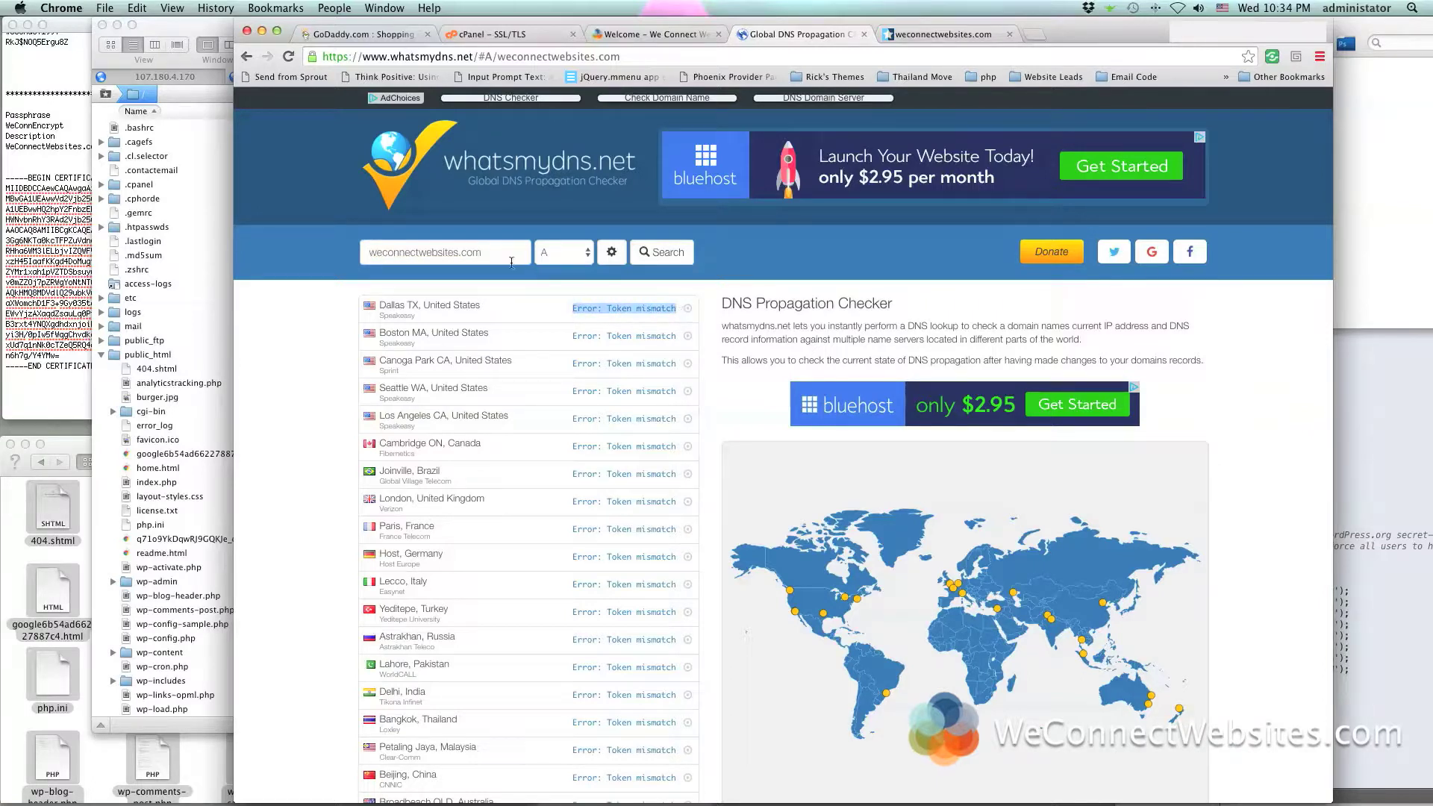
{"action": "left_click", "coordinate": [491, 252]}
{"action": "left_click_drag", "start_coordinate": [565, 306], "coordinate": [694, 311]}
{"action": "left_click", "coordinate": [740, 273]}
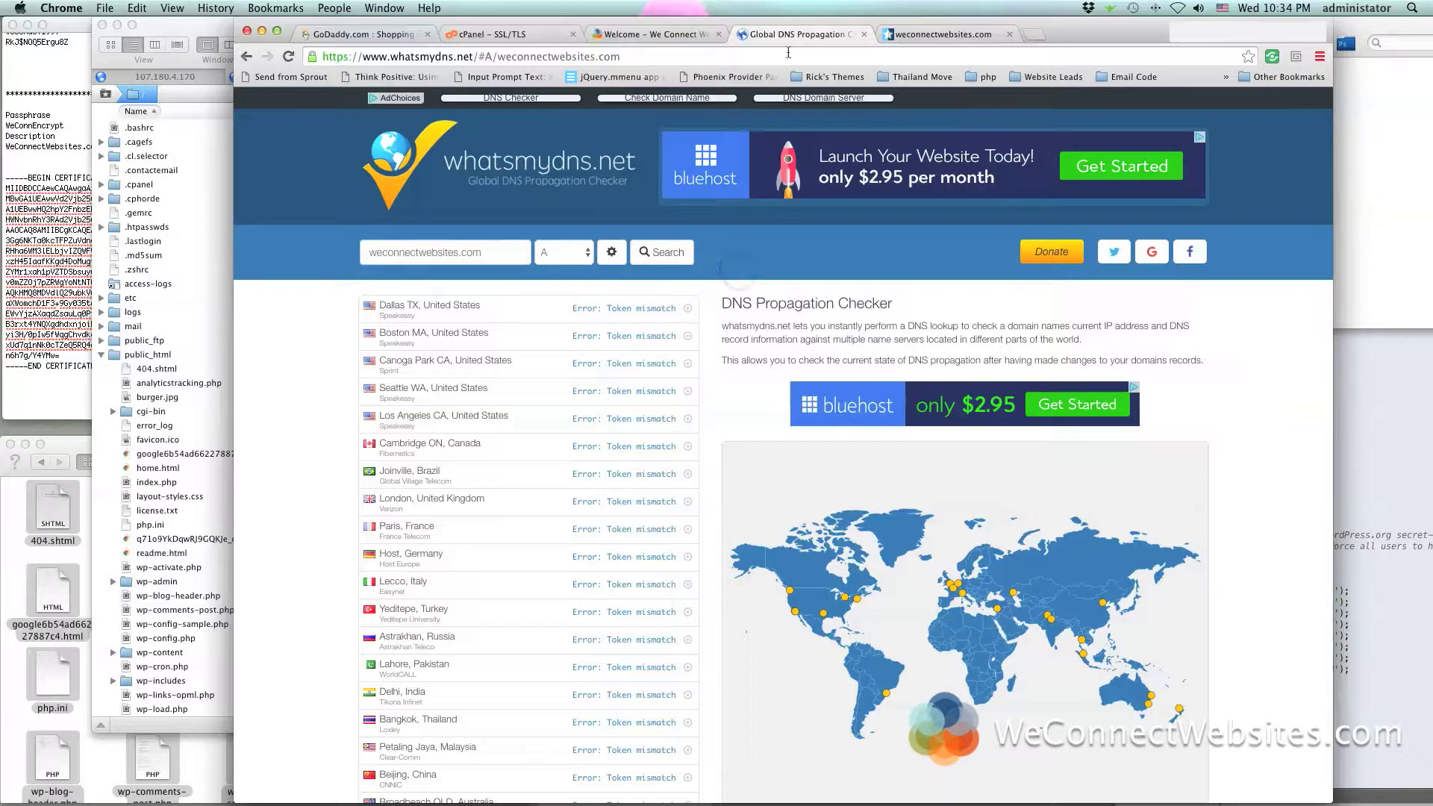
{"action": "left_click", "coordinate": [658, 35]}
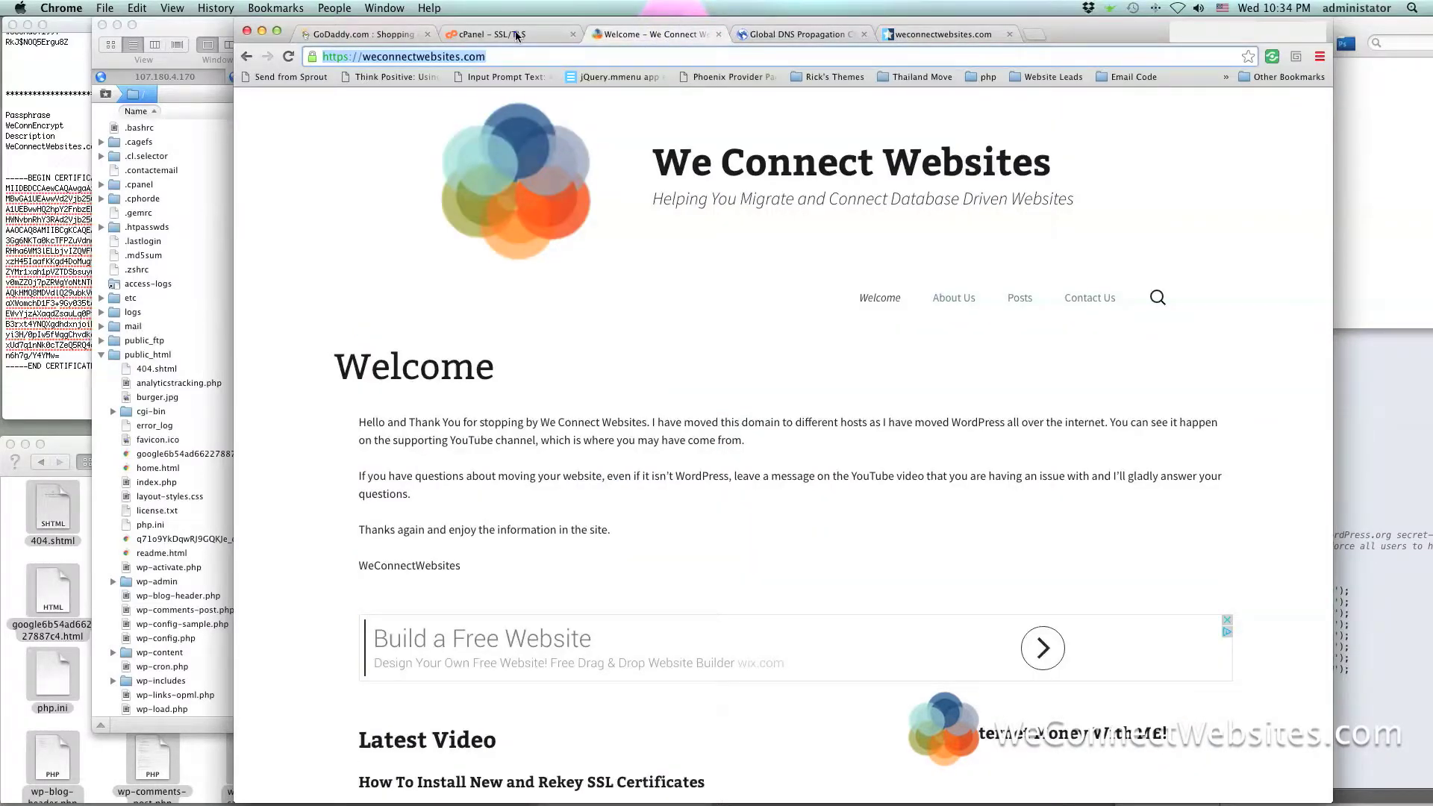
- Reload the GoDaddy certificate page, still Pending Verification, then return to the weconnectwebsites.com tab
{"action": "left_click", "coordinate": [517, 35]}
{"action": "left_click", "coordinate": [926, 34]}
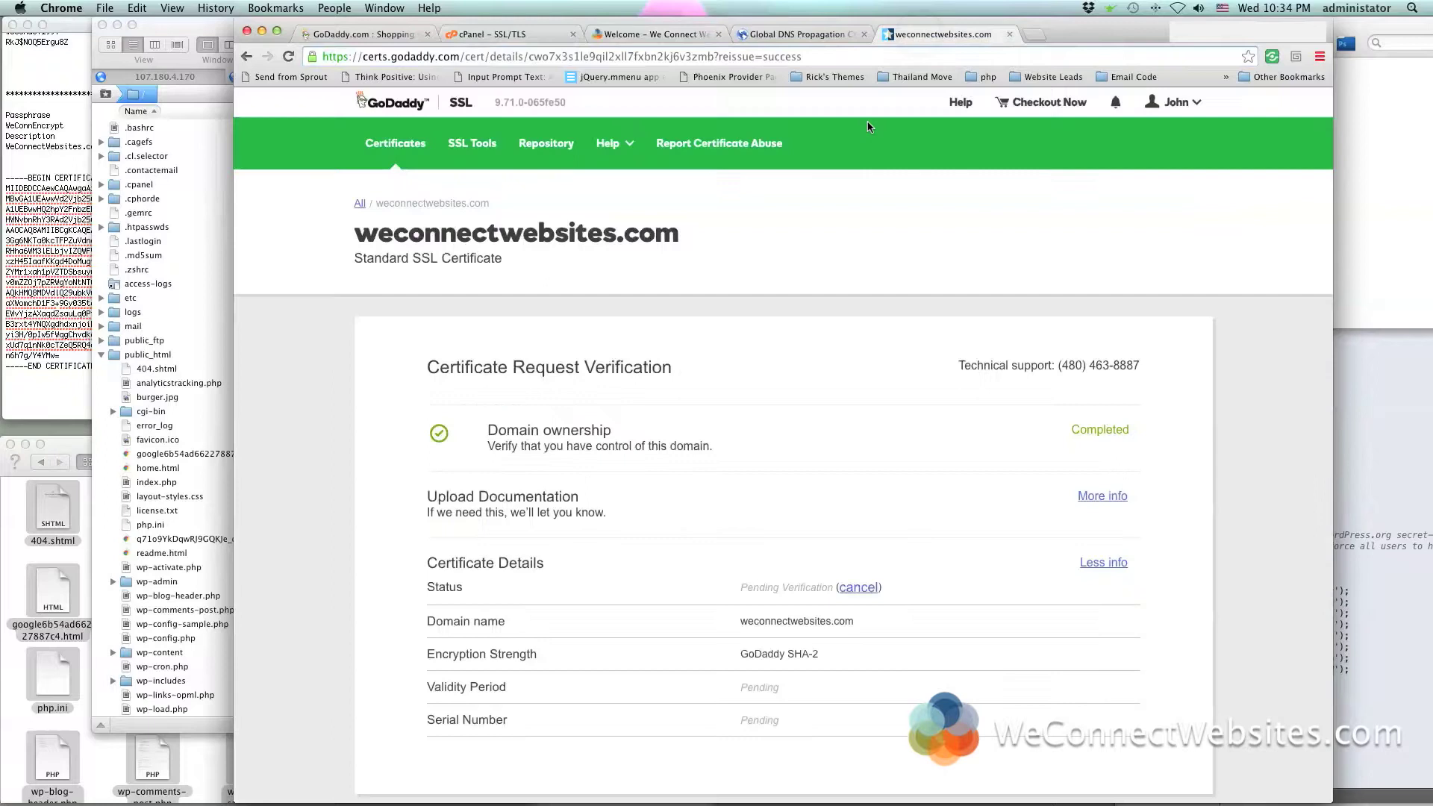
{"action": "left_click", "coordinate": [729, 346]}
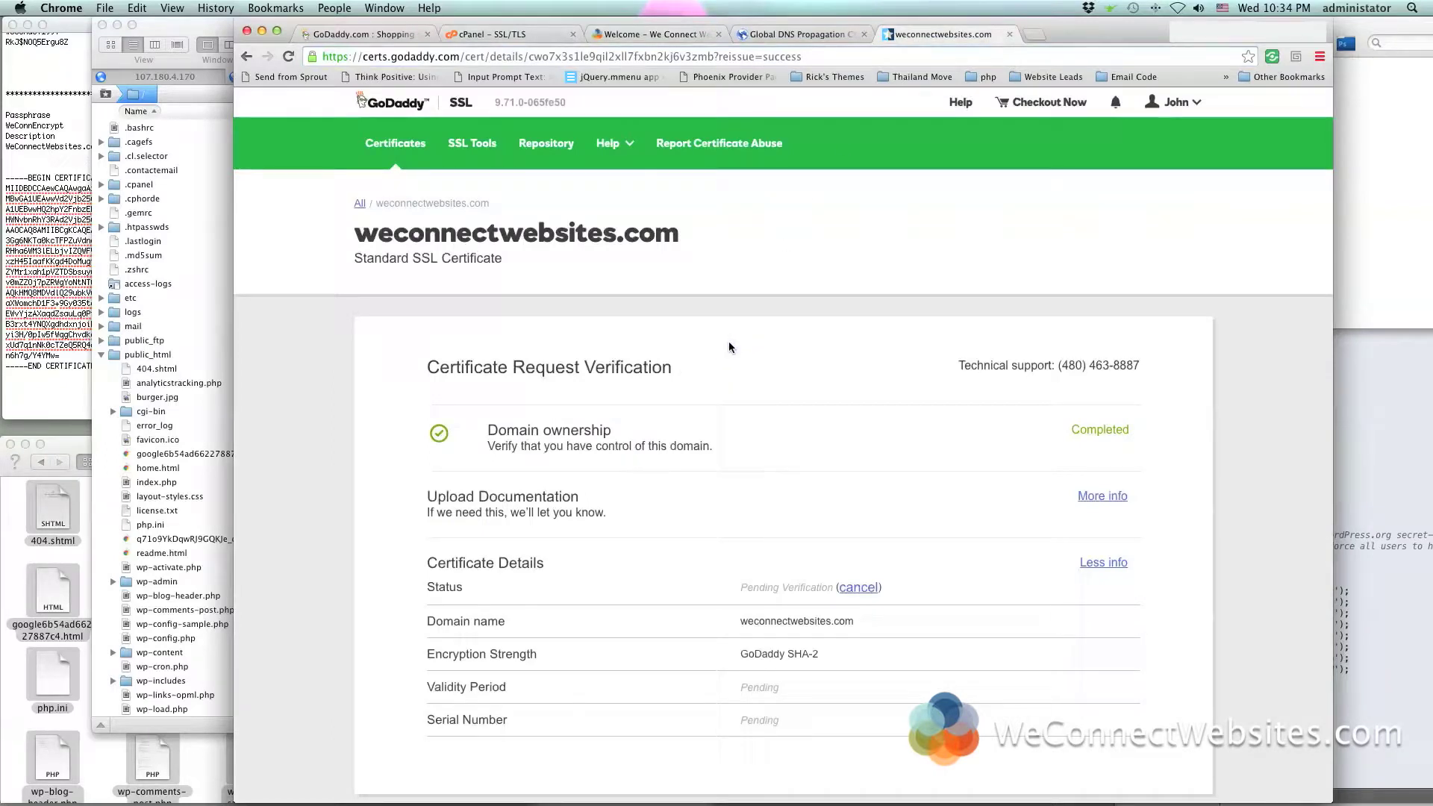
{"action": "key", "text": "super+r"}
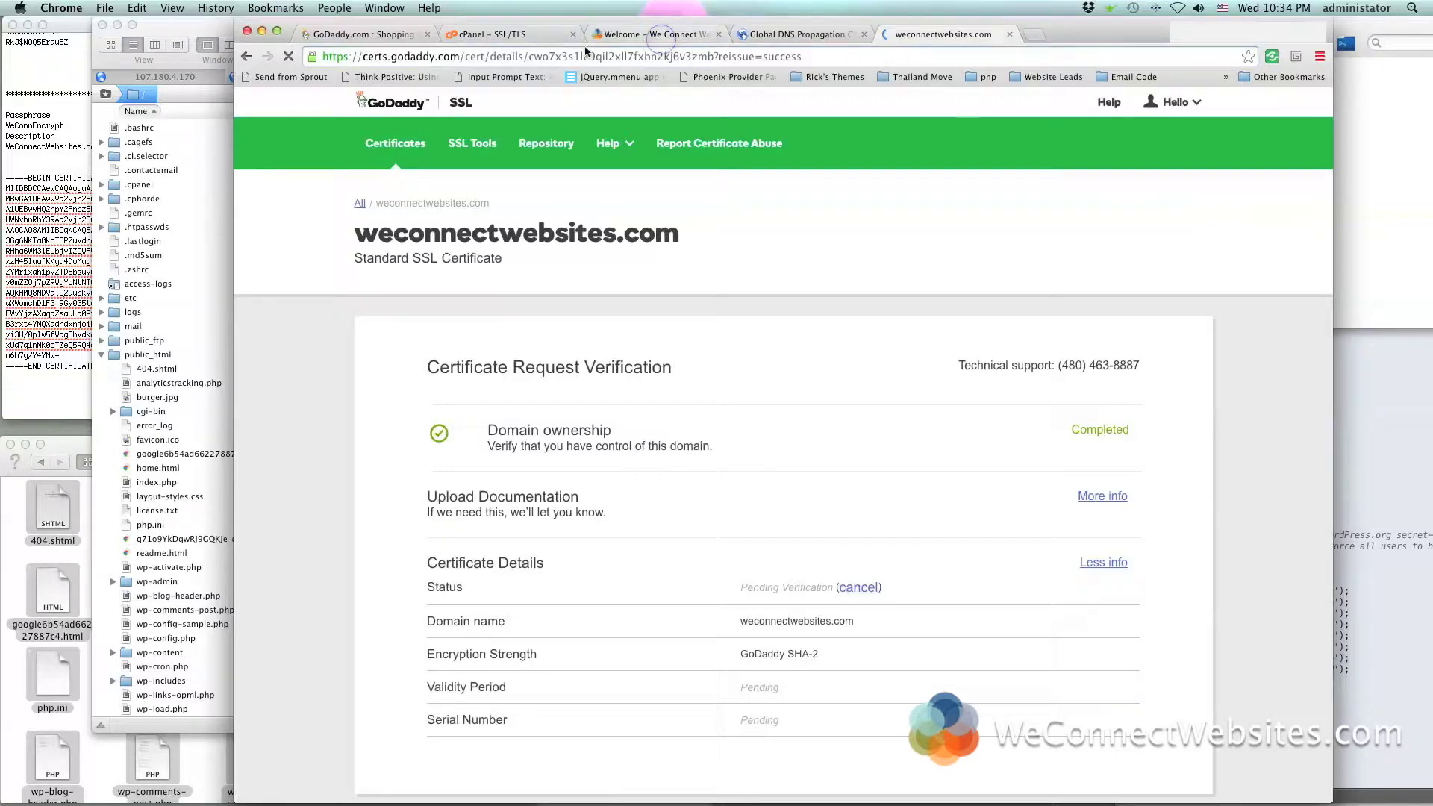
{"action": "left_click", "coordinate": [287, 57]}
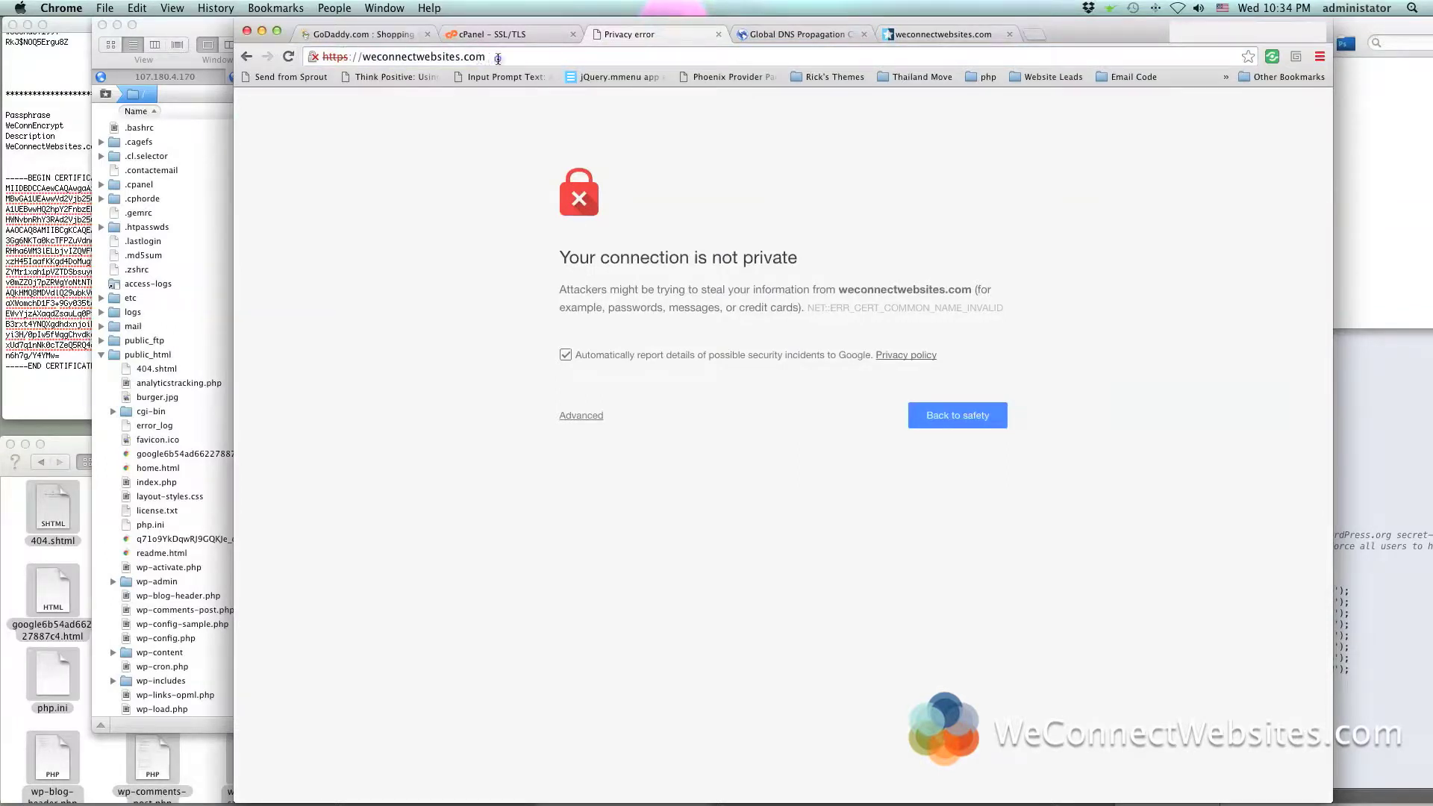
- Rerun the whatsmydns.net lookup for weconnectwebsites.com
{"action": "left_click_drag", "start_coordinate": [493, 58], "coordinate": [364, 57]}
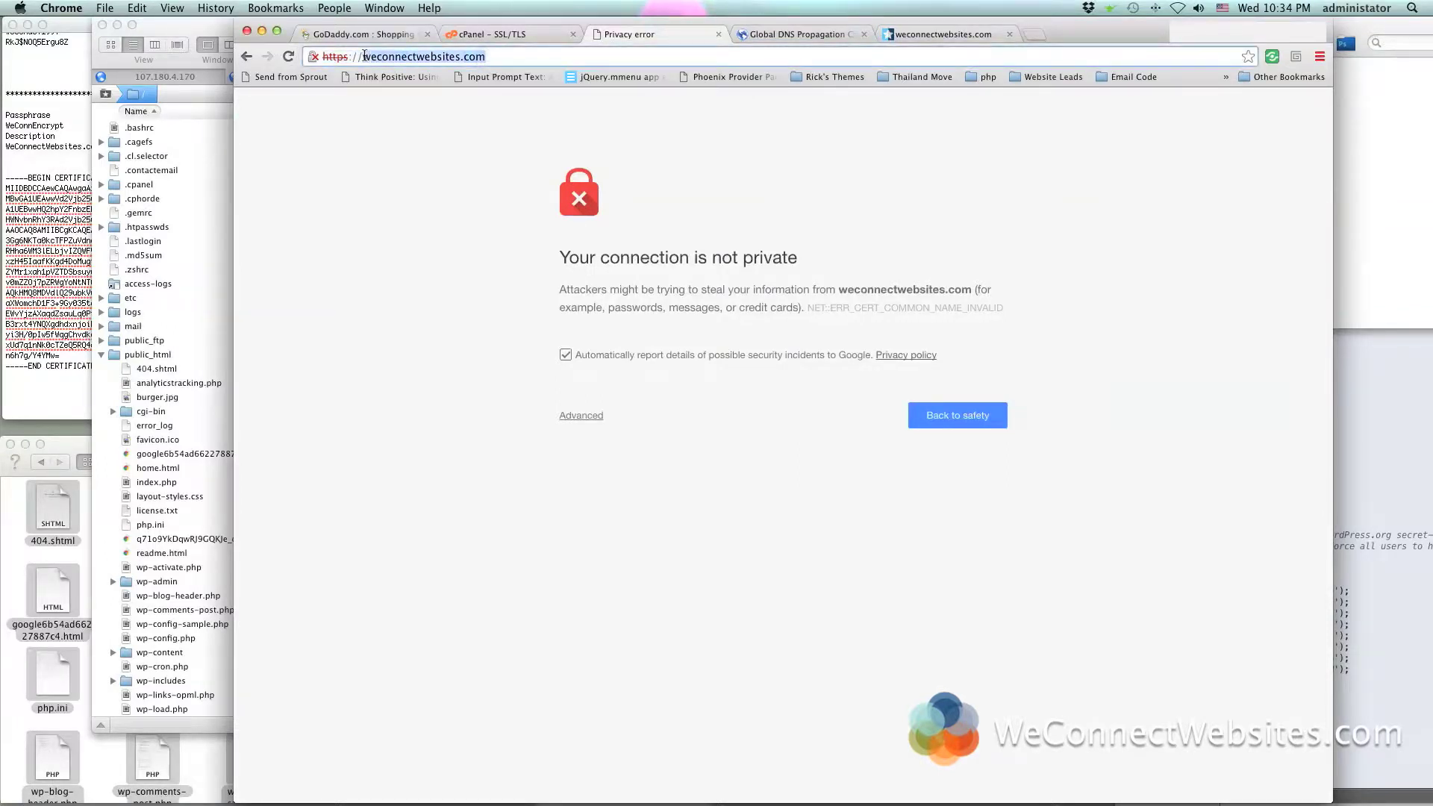
{"action": "left_click", "coordinate": [766, 35]}
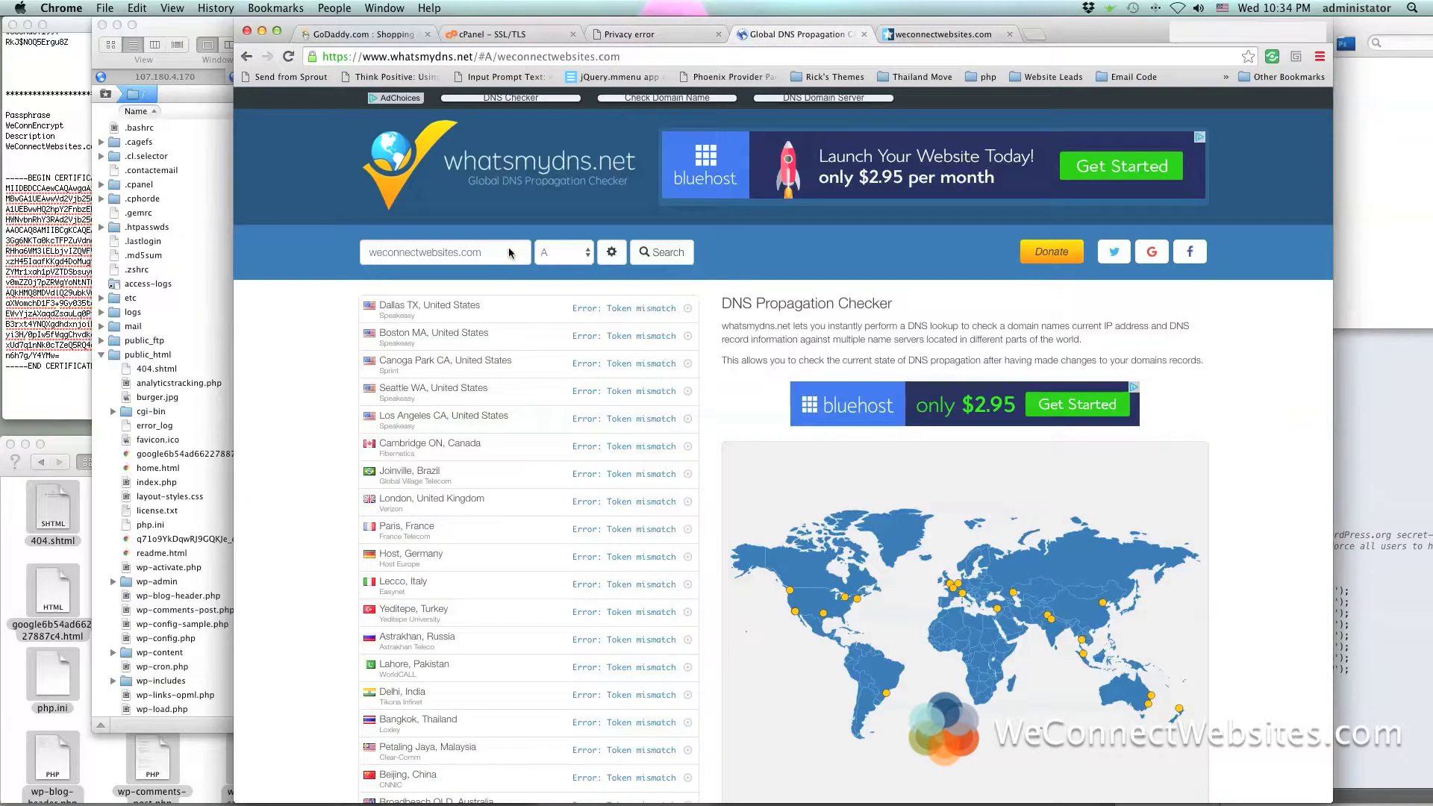
{"action": "triple_click", "coordinate": [502, 251]}
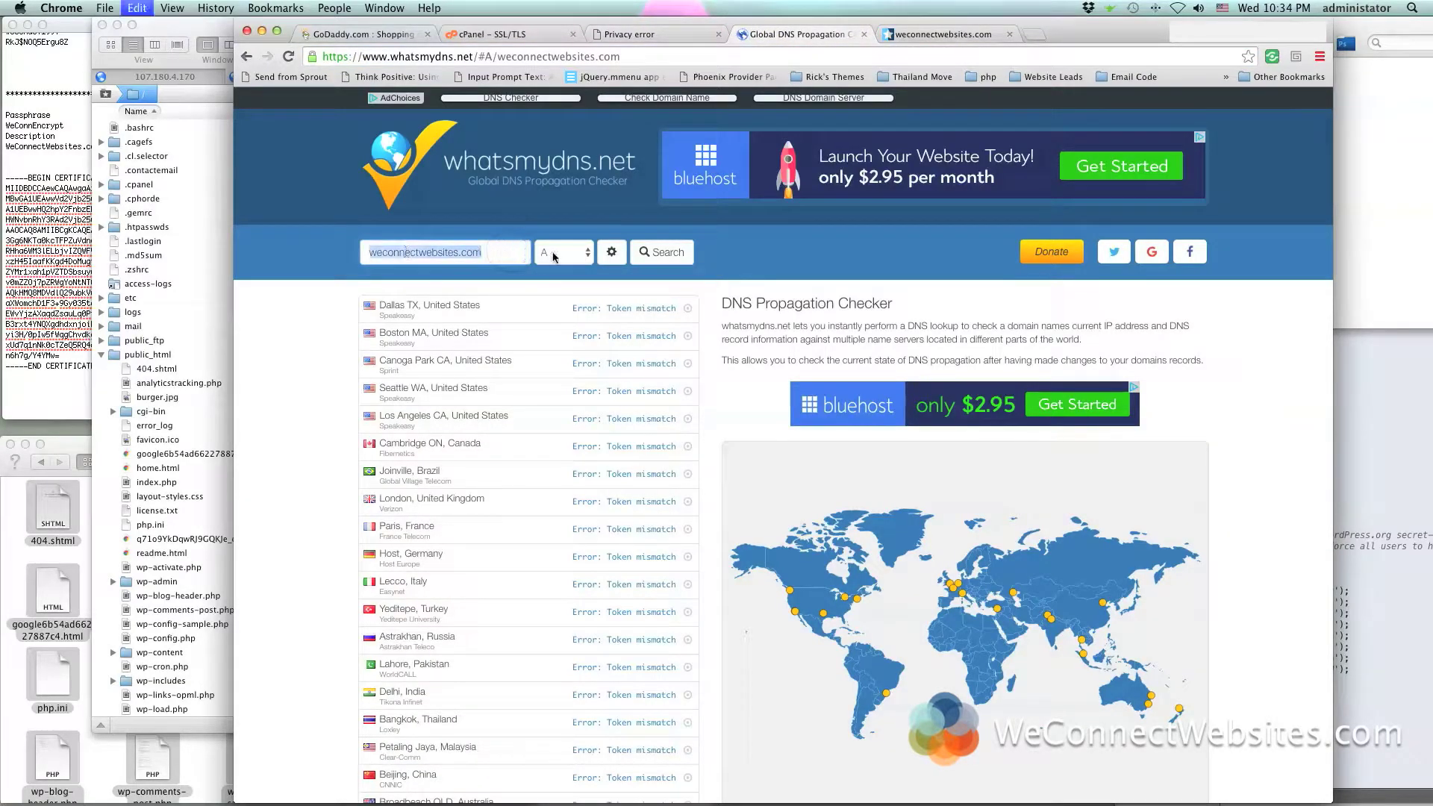
{"action": "left_click", "coordinate": [684, 253]}
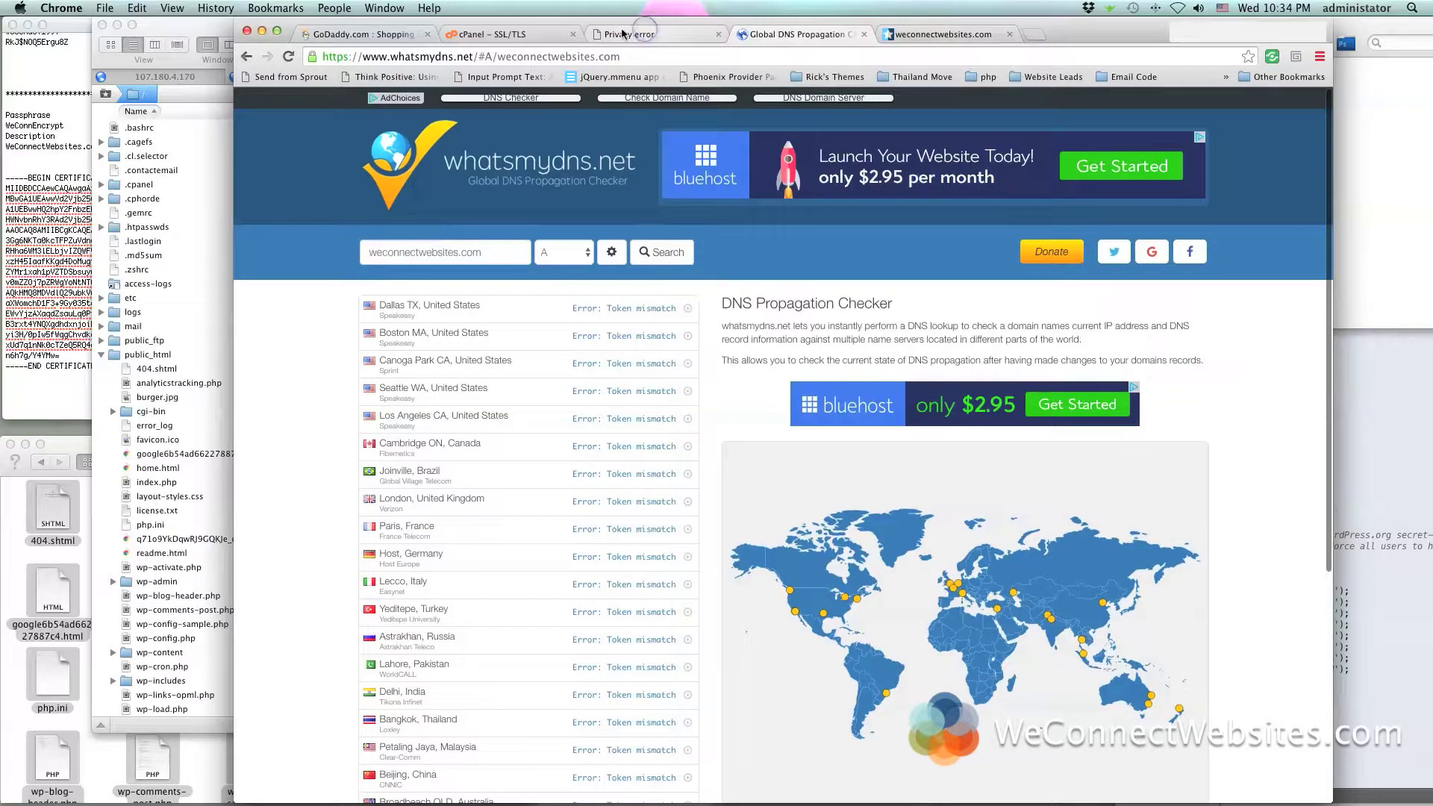
- Revisit the privacy error page after checking the cPanel SSL/TLS and certificate tabs
{"action": "left_click", "coordinate": [654, 35]}
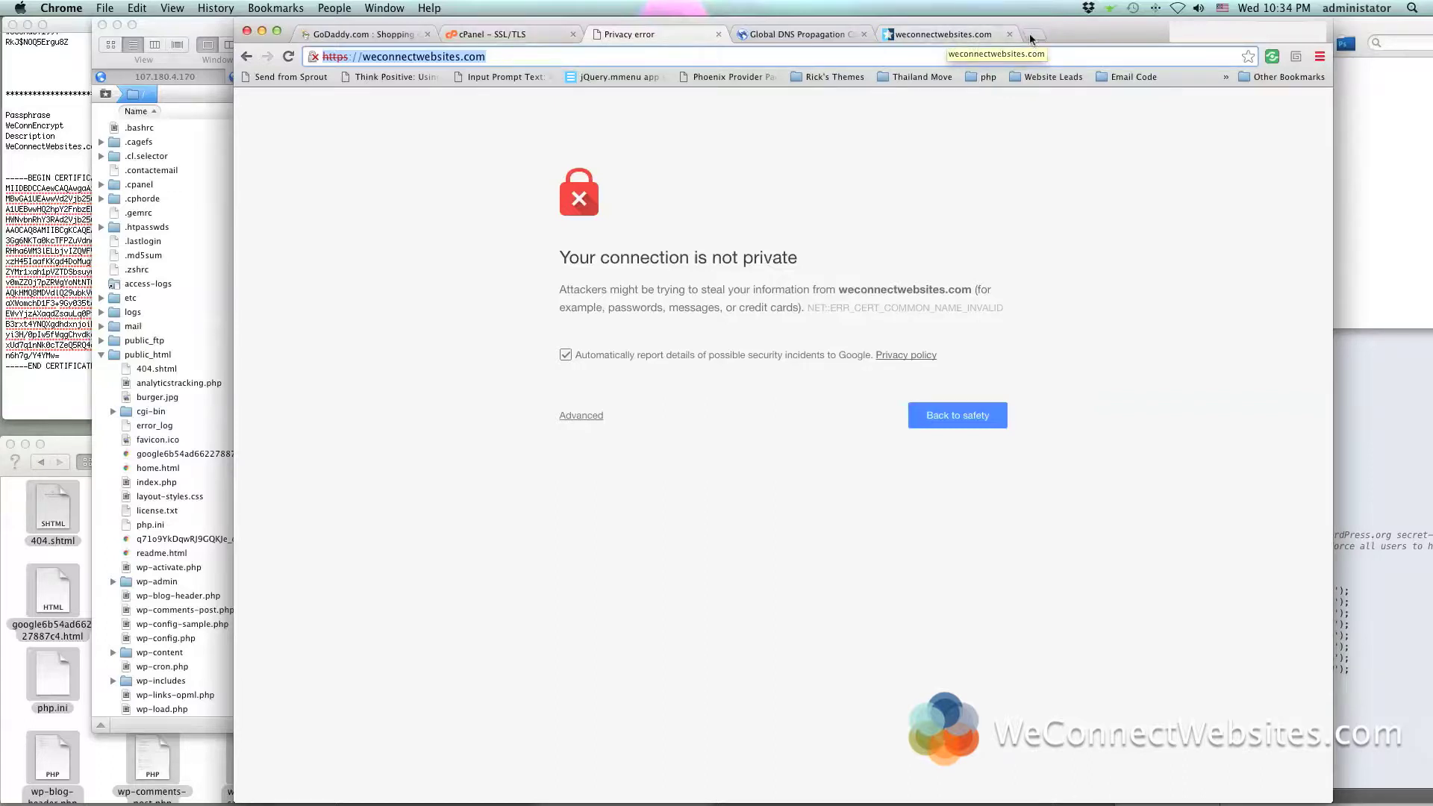
{"action": "left_click", "coordinate": [767, 156]}
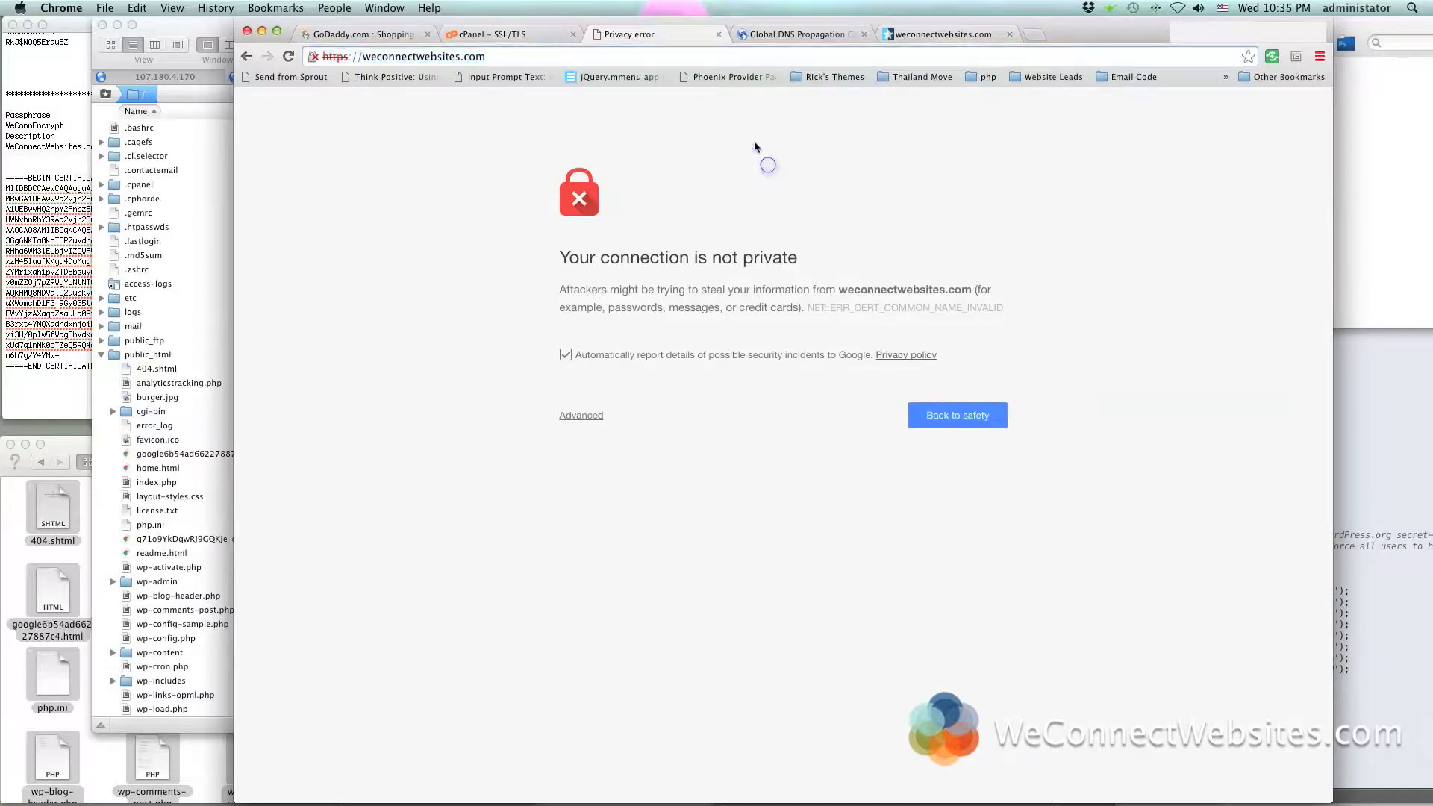
{"action": "left_click", "coordinate": [508, 35]}
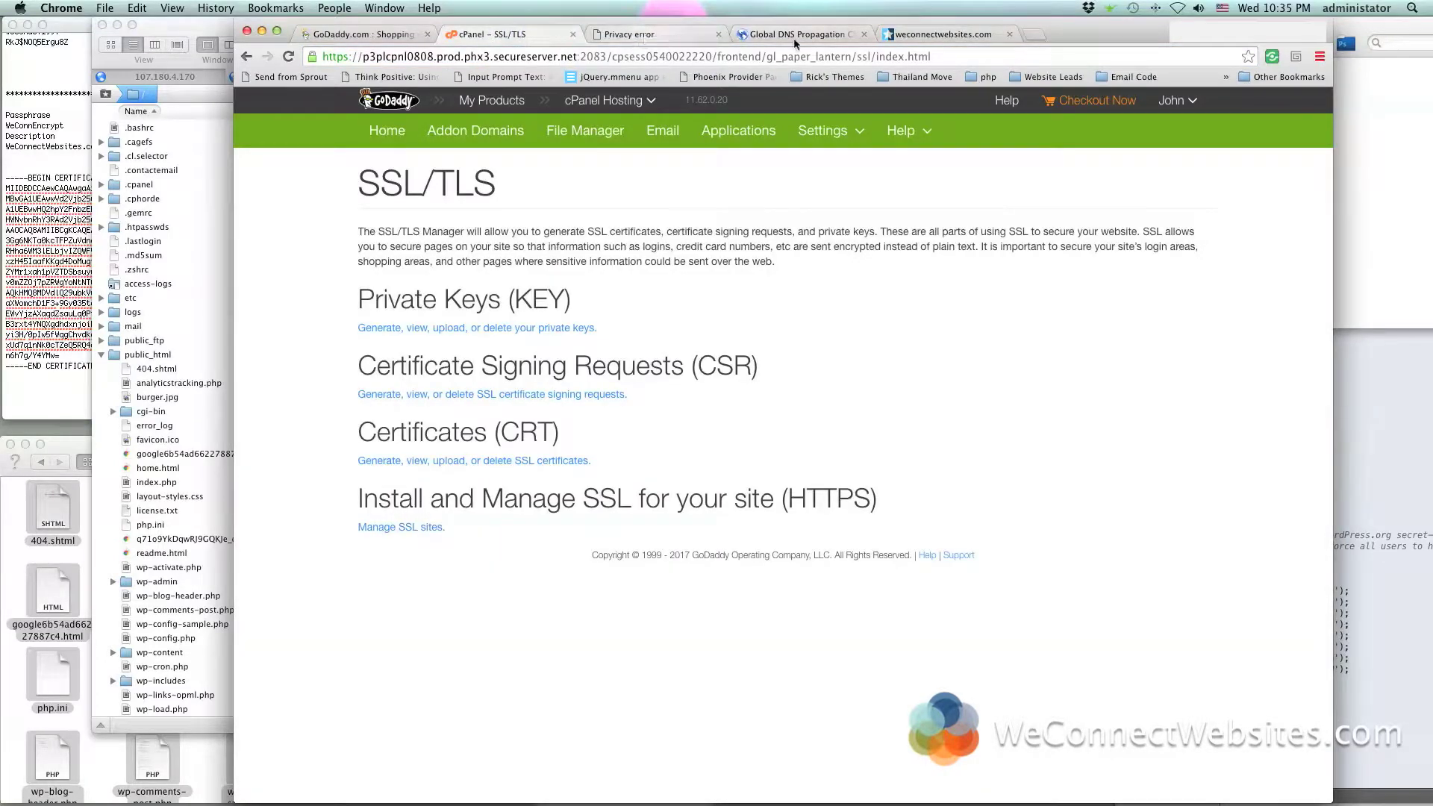
{"action": "left_click", "coordinate": [637, 39]}
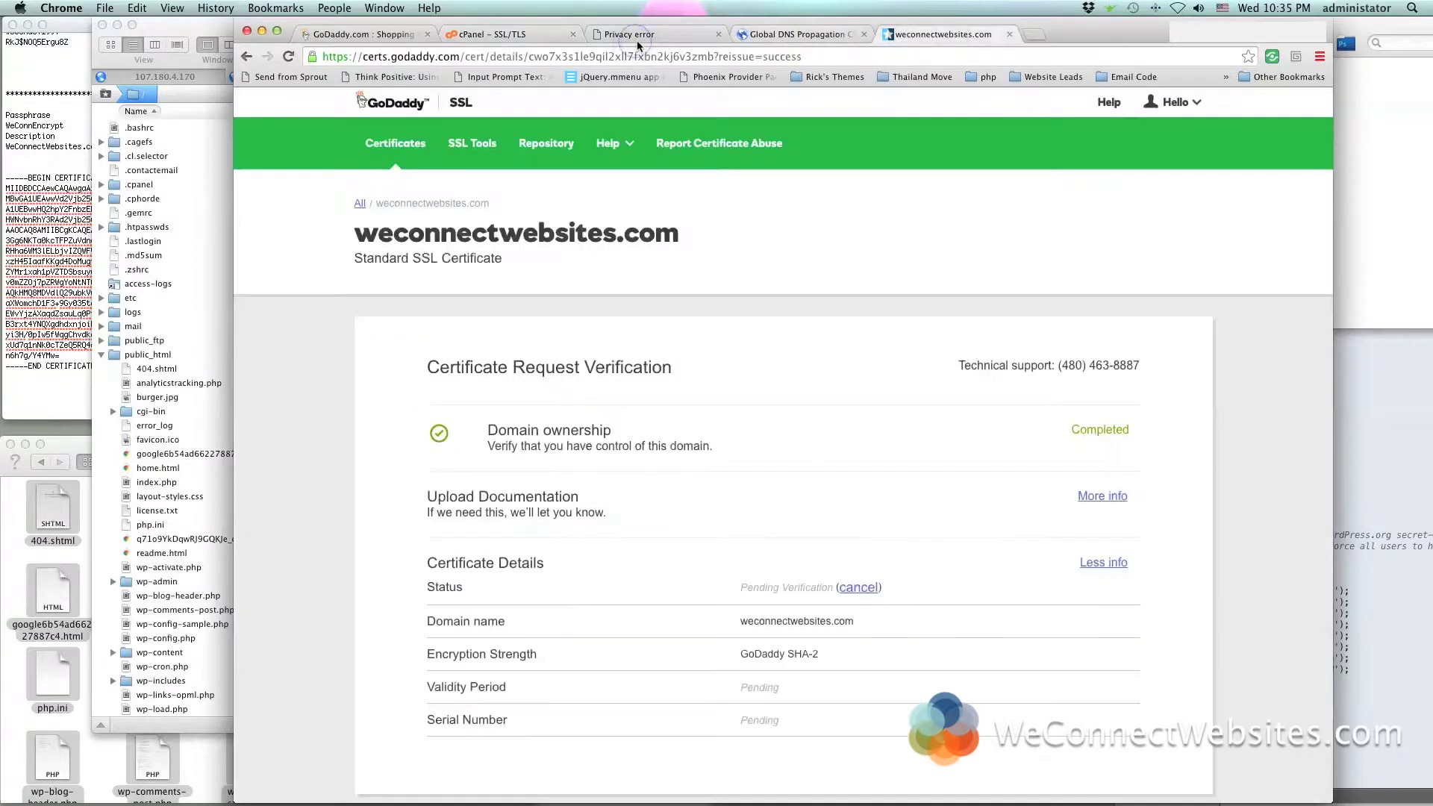
{"action": "left_click", "coordinate": [638, 39]}
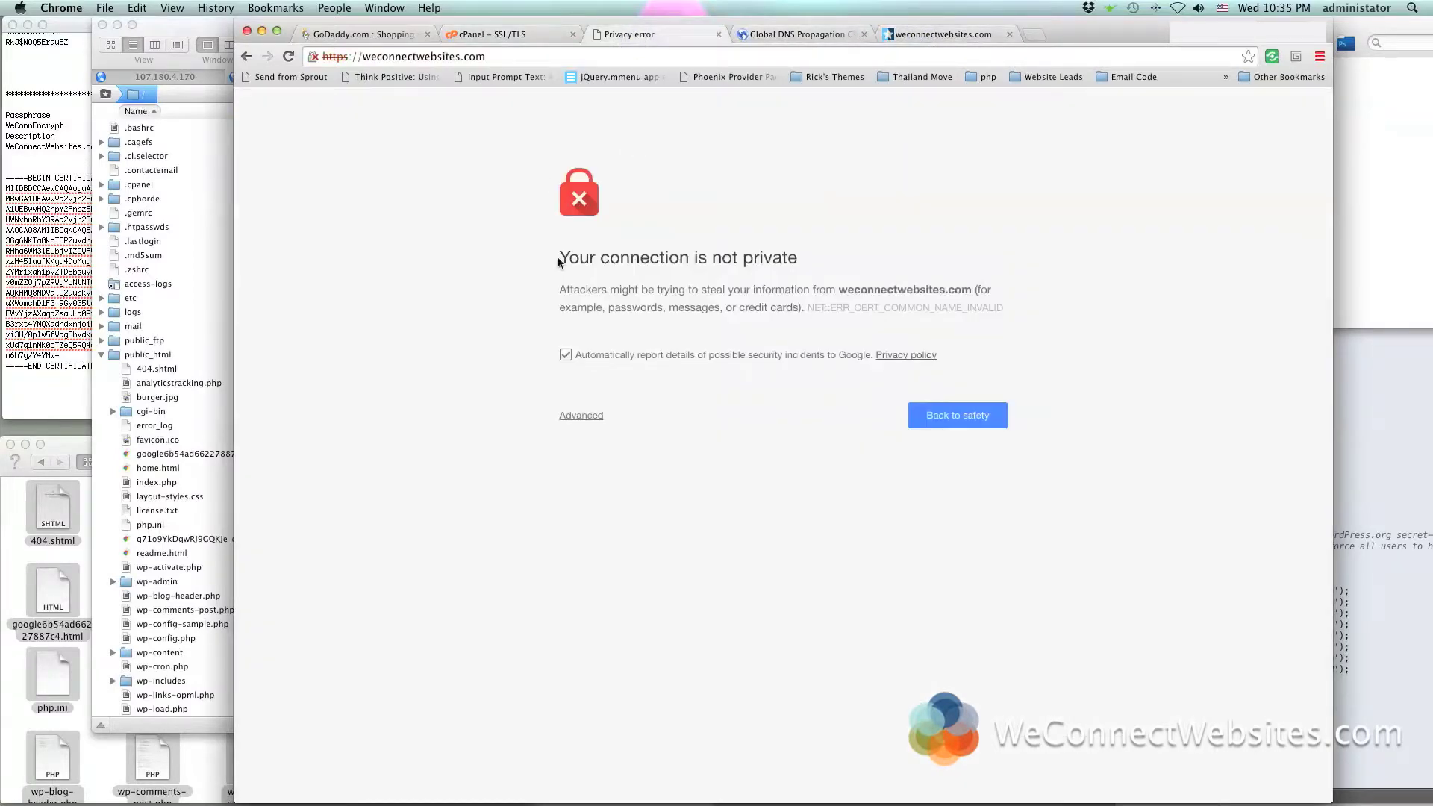
- Expand the privacy error's Advanced details, then check the cPanel SSL/TLS page
{"action": "left_click", "coordinate": [581, 415]}
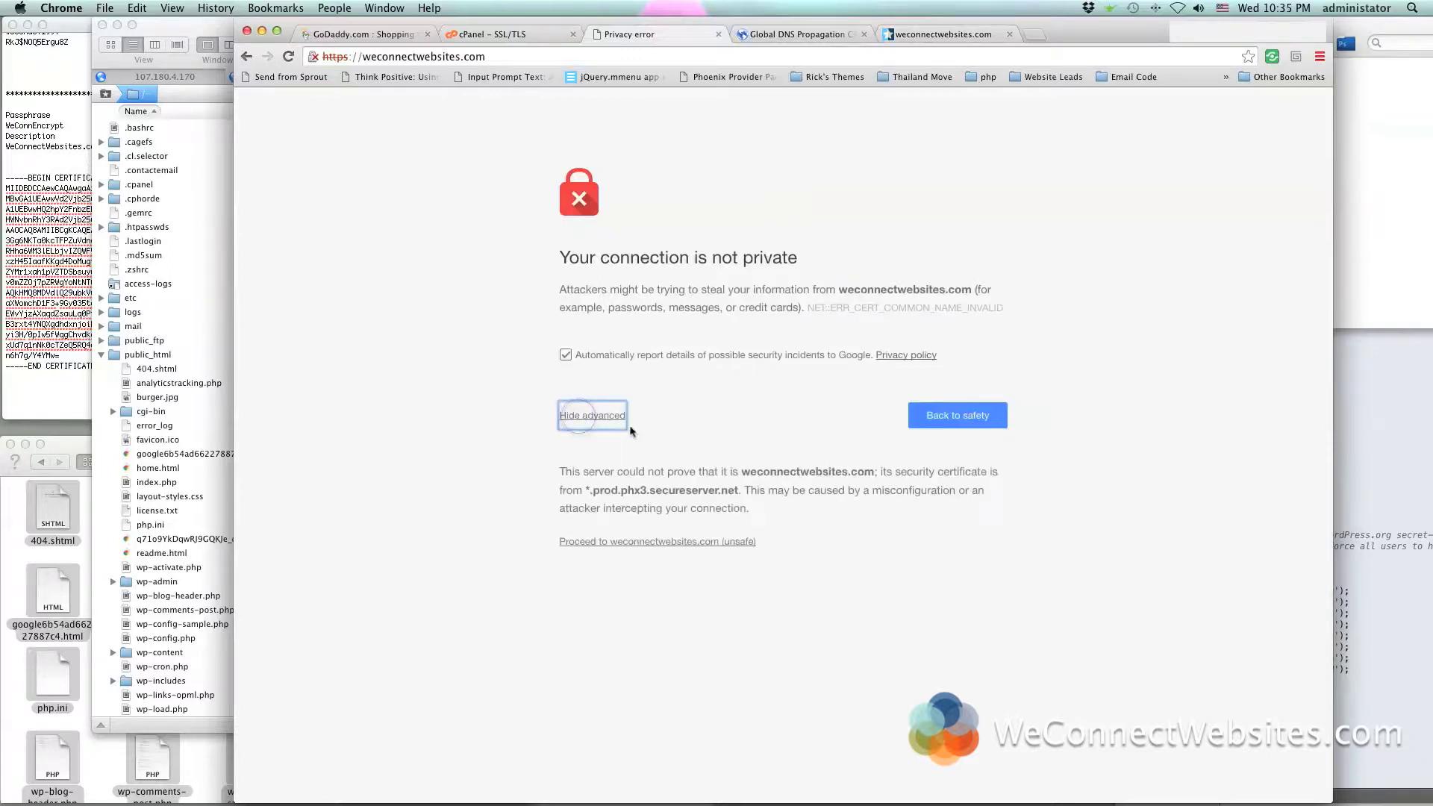
{"action": "left_click", "coordinate": [690, 431]}
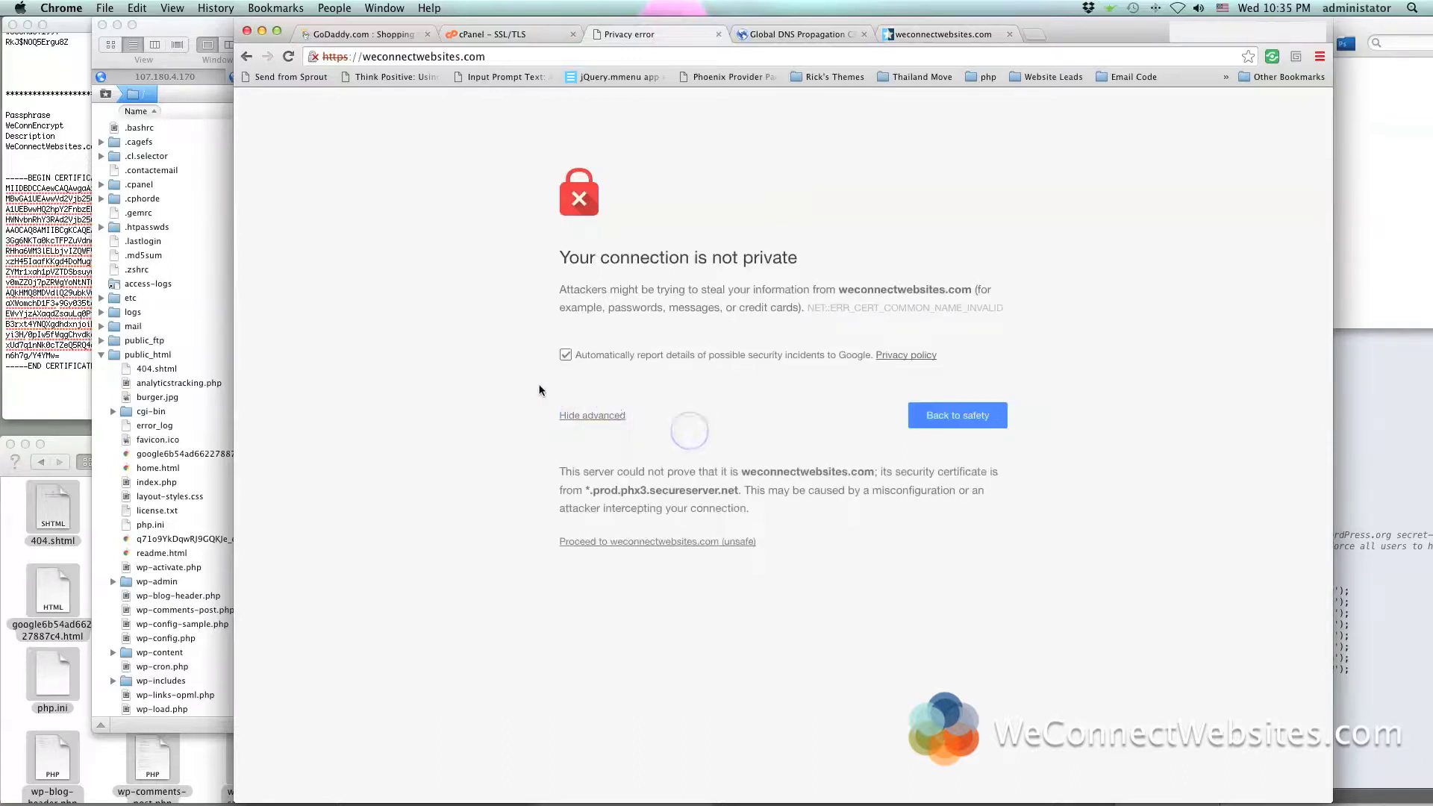
{"action": "left_click", "coordinate": [537, 386]}
{"action": "left_click", "coordinate": [808, 185]}
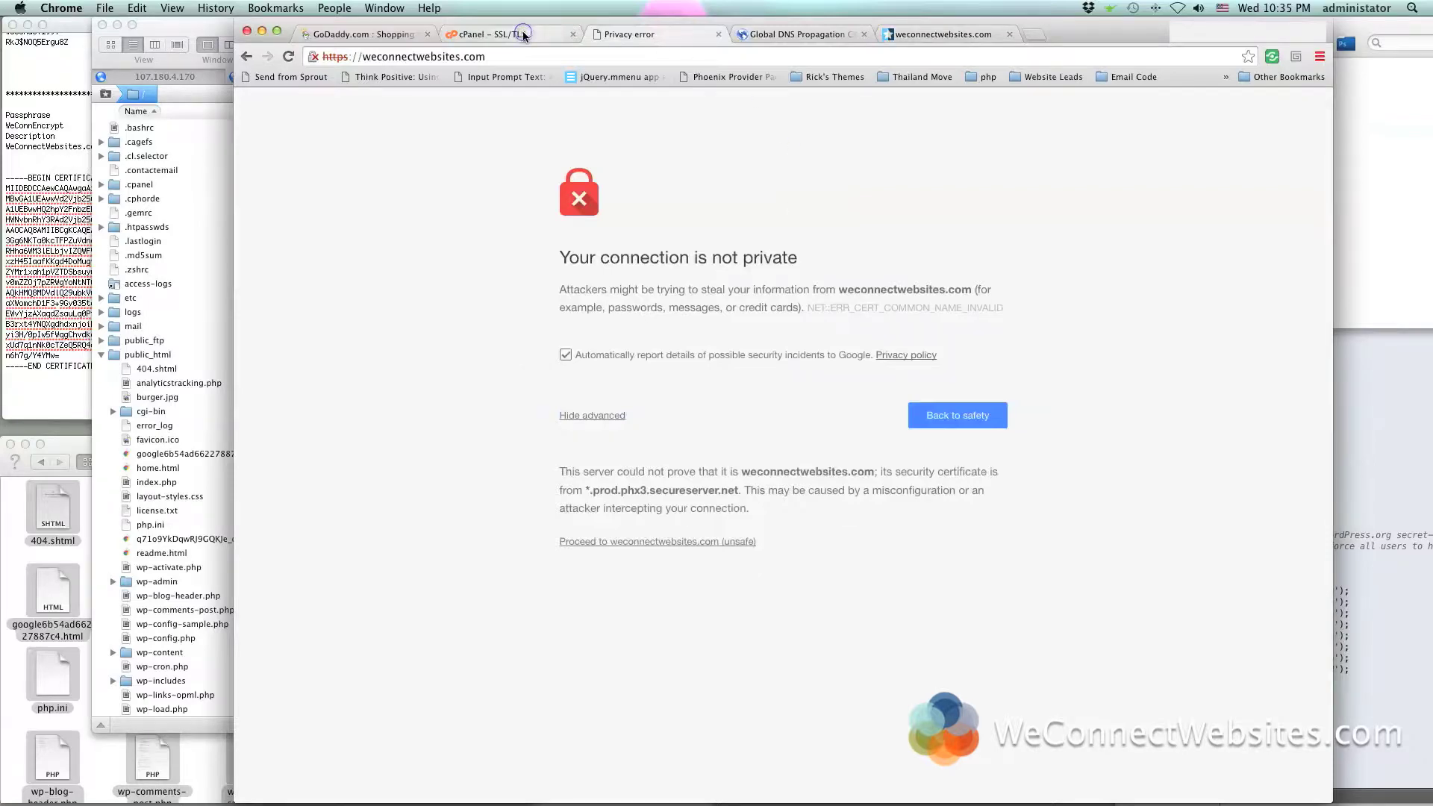
{"action": "left_click", "coordinate": [524, 35]}
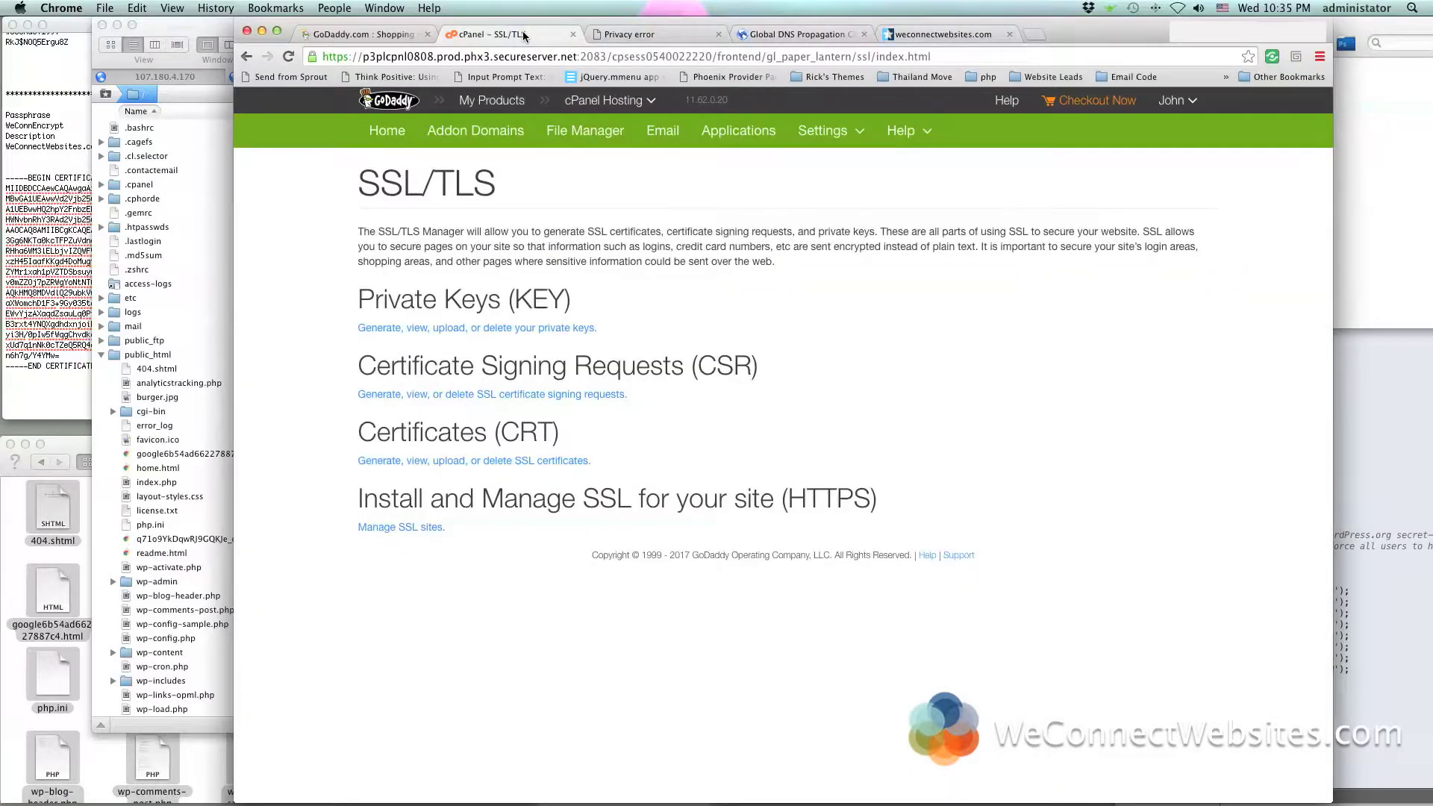
- Reload the GoDaddy certificate page repeatedly to see whether verification has finished
{"action": "left_click", "coordinate": [963, 34]}
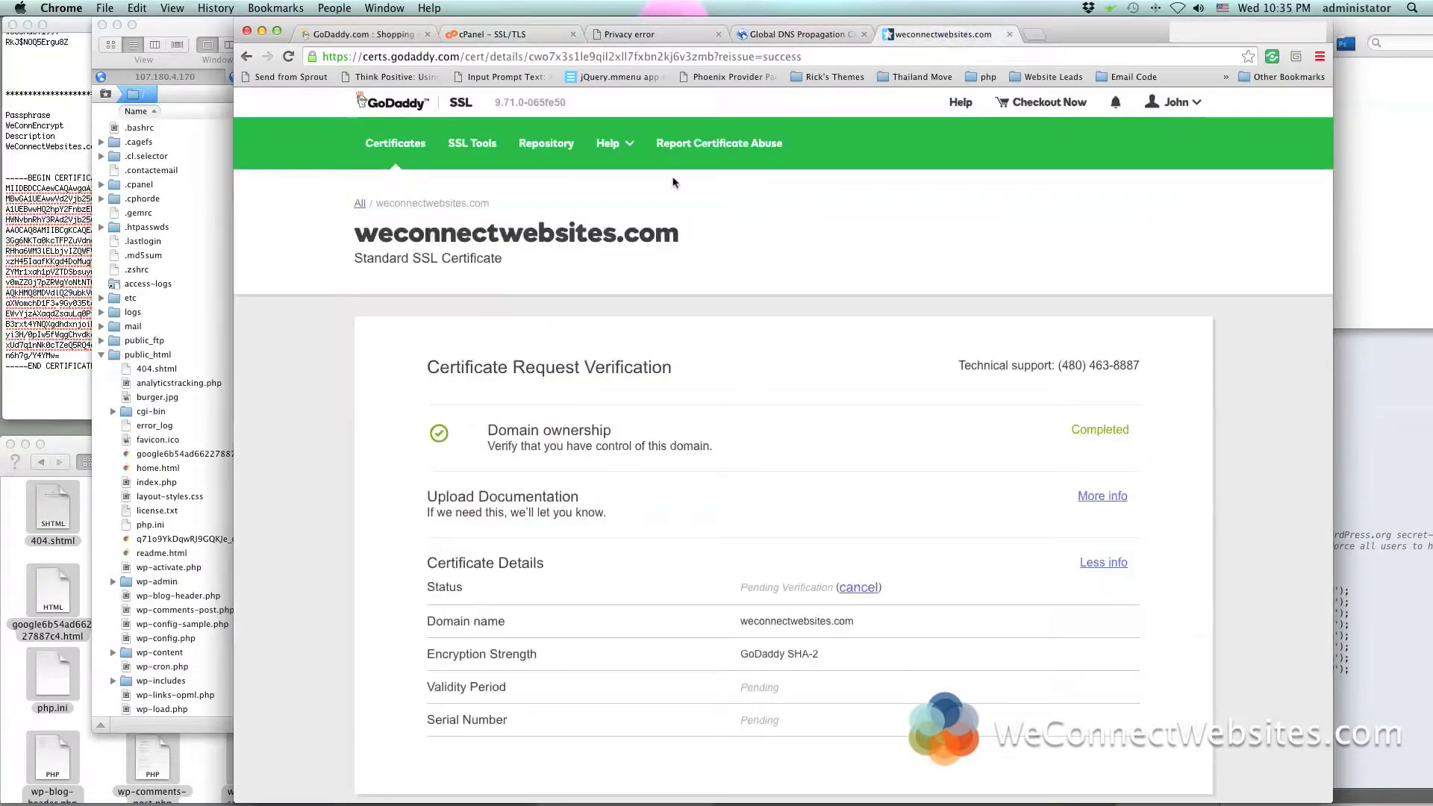
{"action": "scroll", "coordinate": [597, 328], "scroll_direction": "down", "scroll_amount": 3}
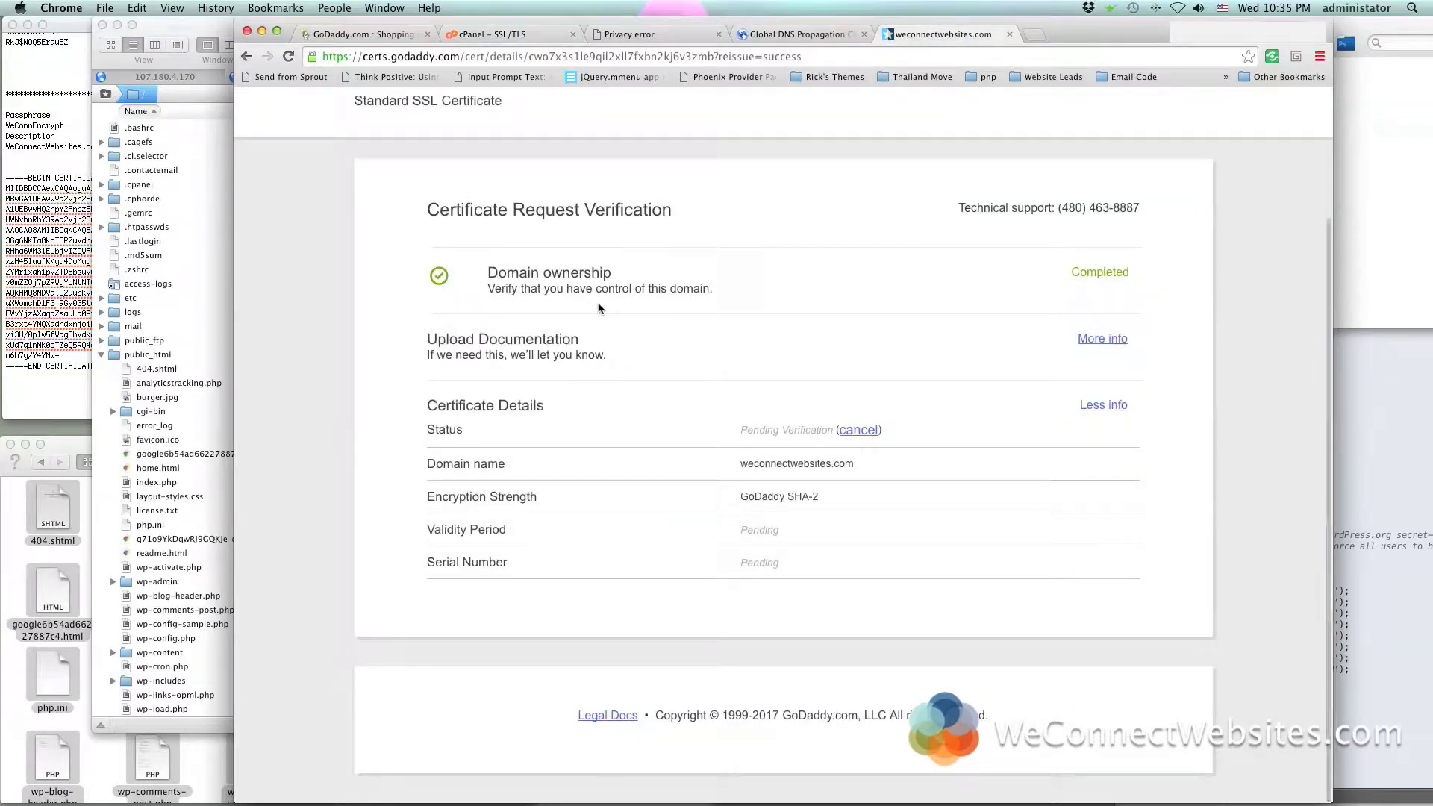
{"action": "key", "text": "super+r"}
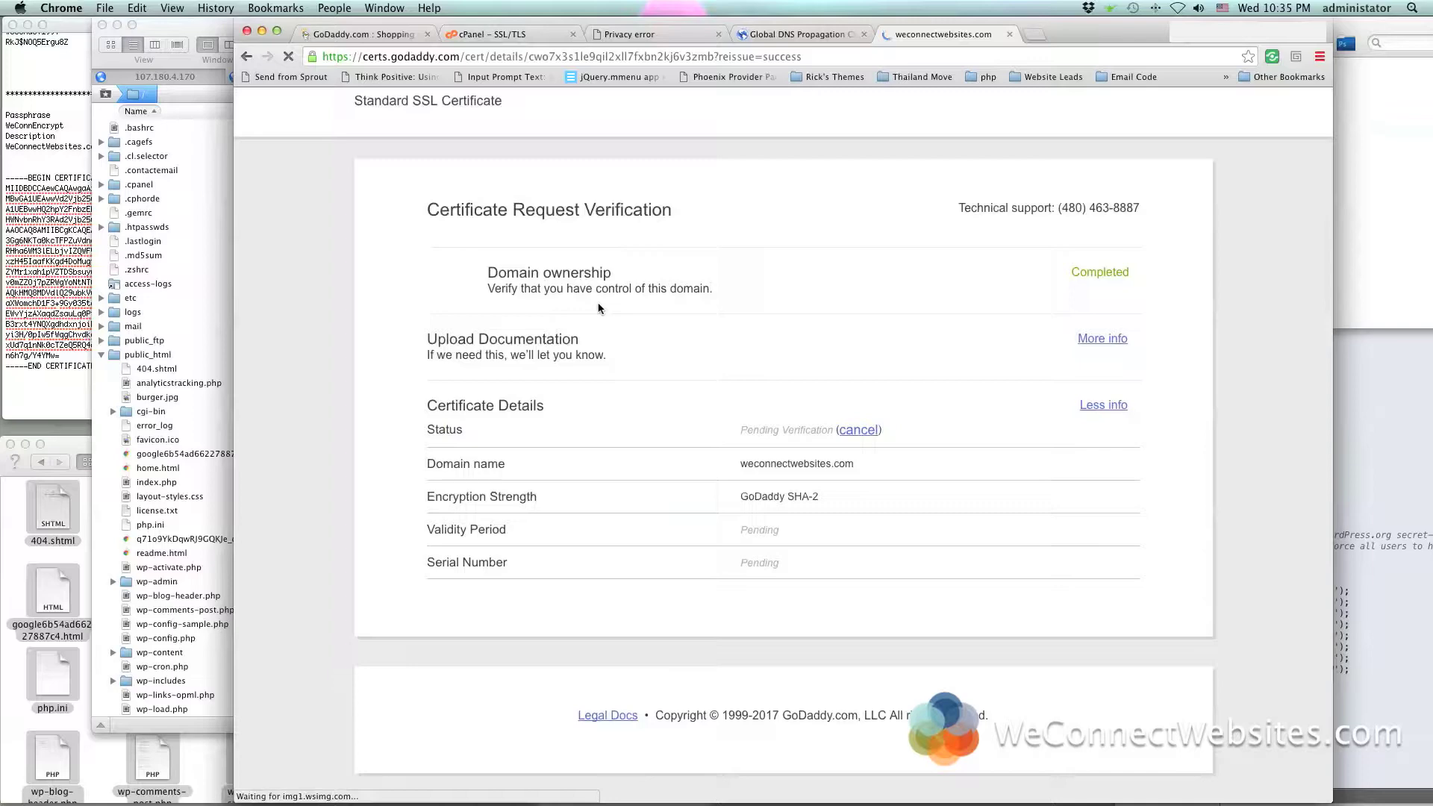
{"action": "left_click", "coordinate": [131, 356]}
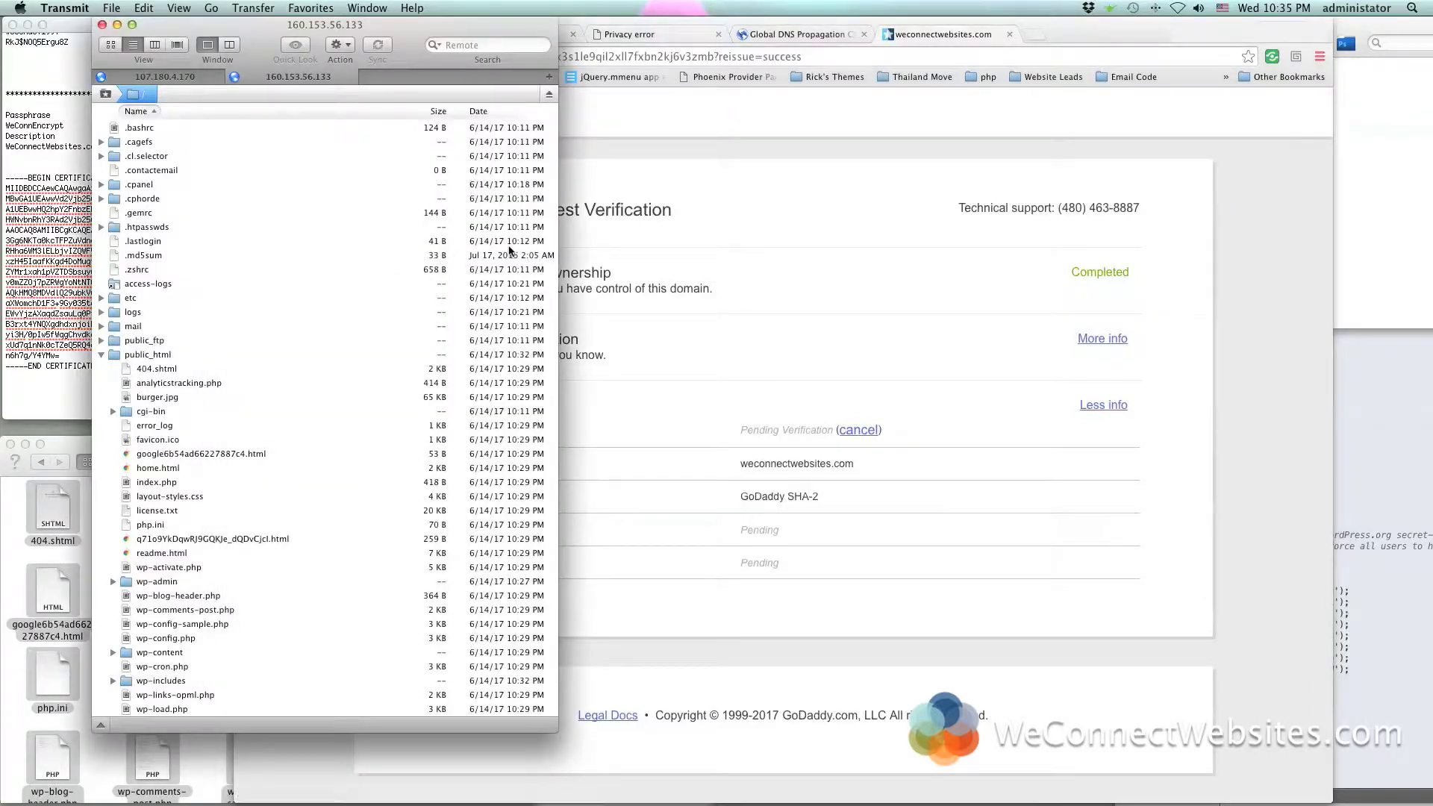
{"action": "left_click", "coordinate": [793, 174]}
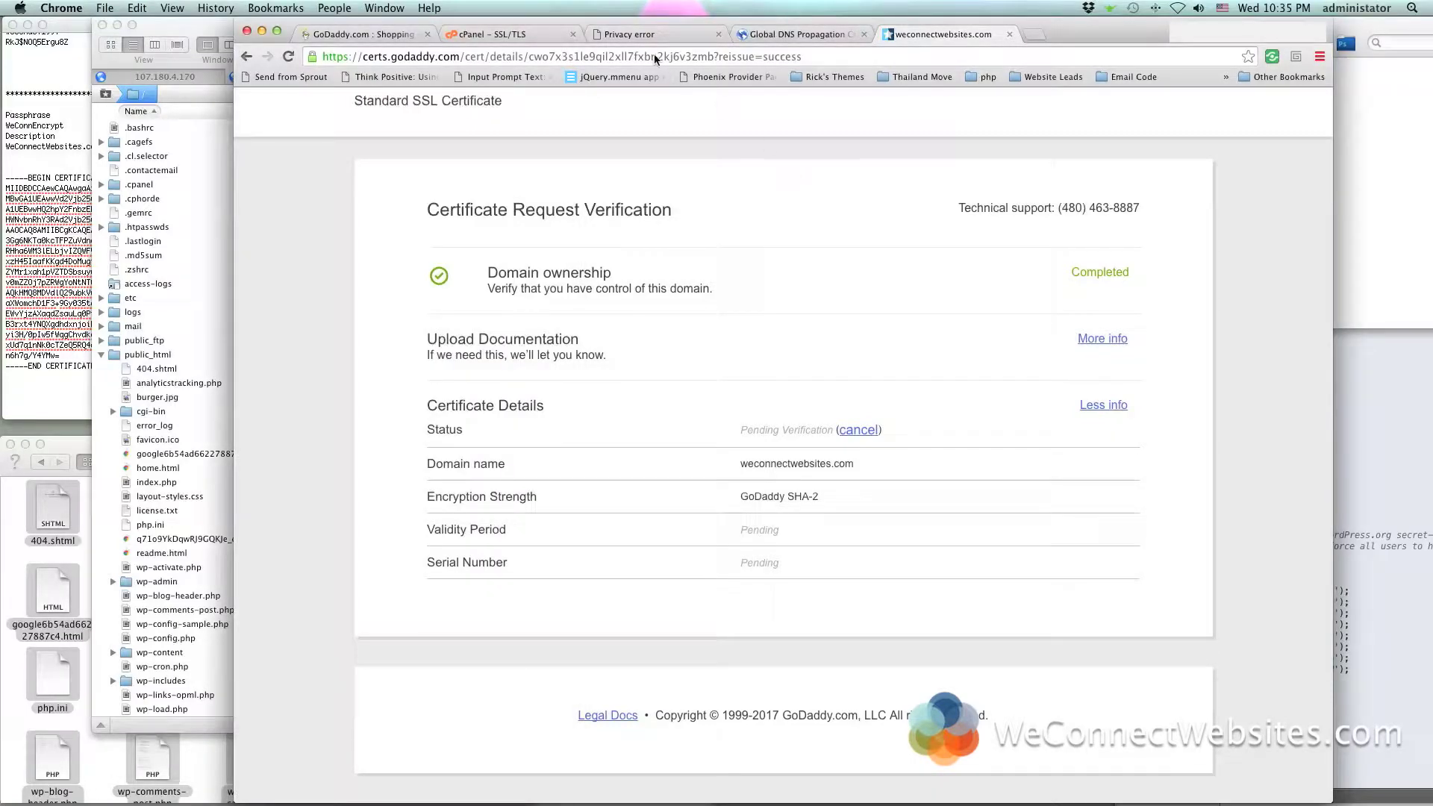
{"action": "left_click", "coordinate": [650, 34]}
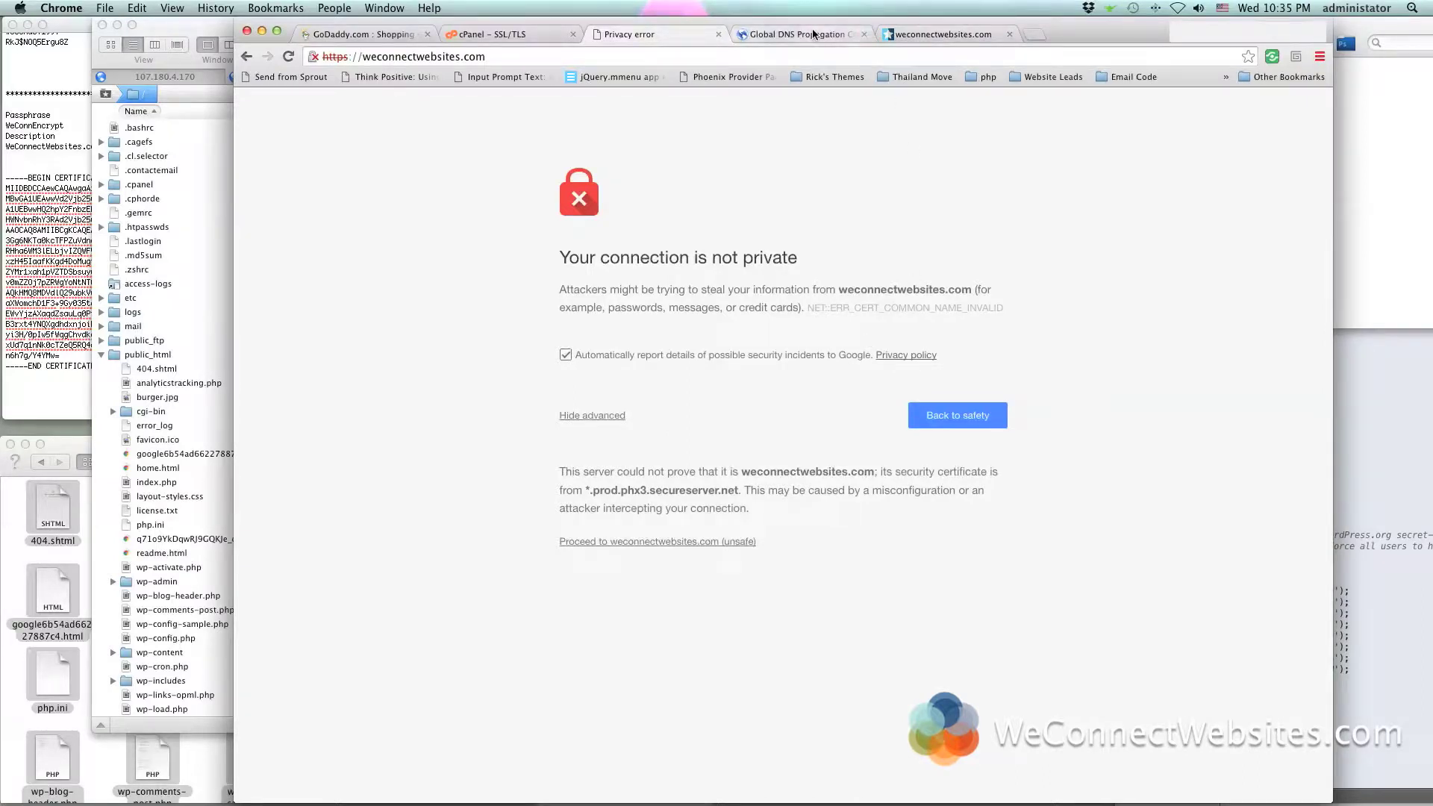
{"action": "left_click", "coordinate": [939, 33]}
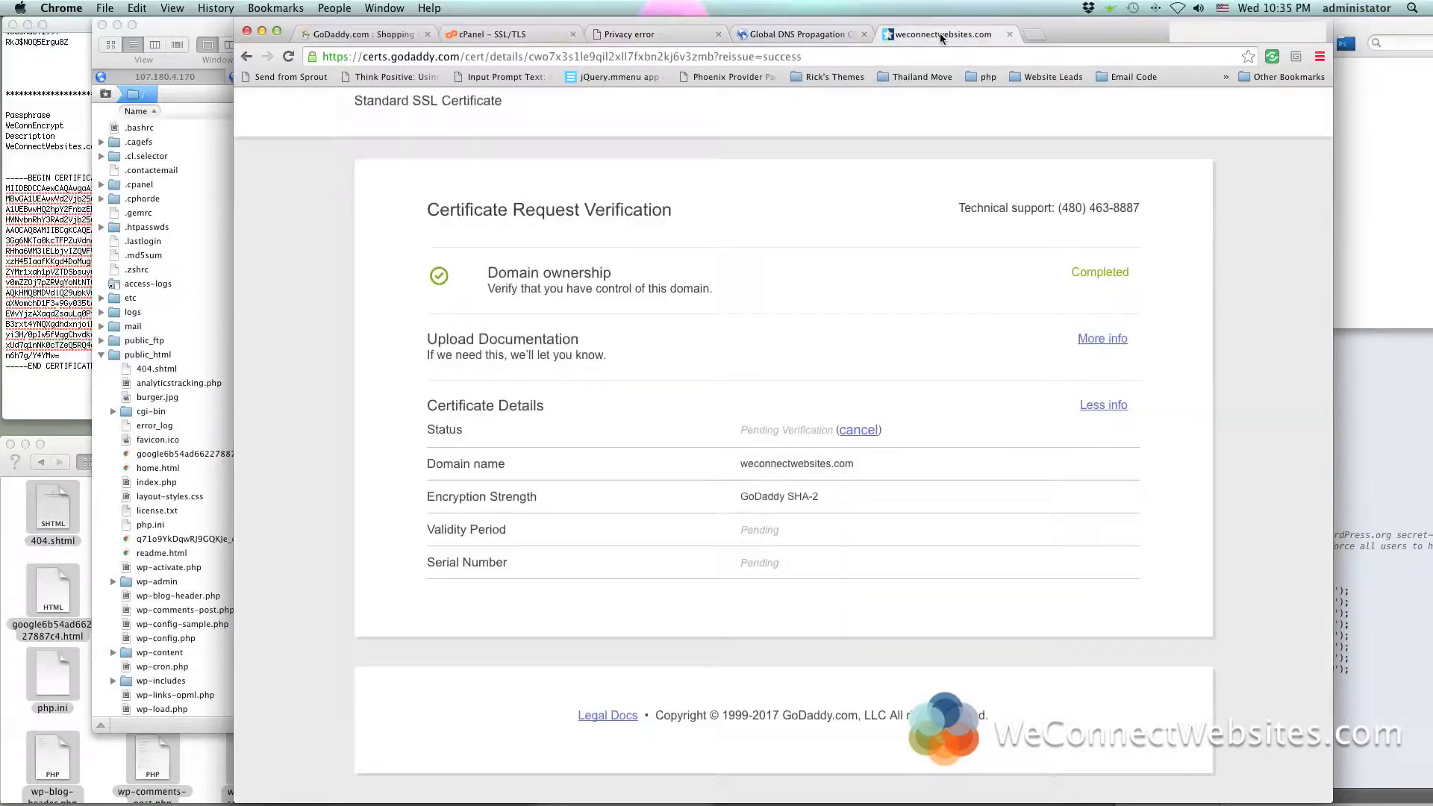
{"action": "key", "text": "super+r"}
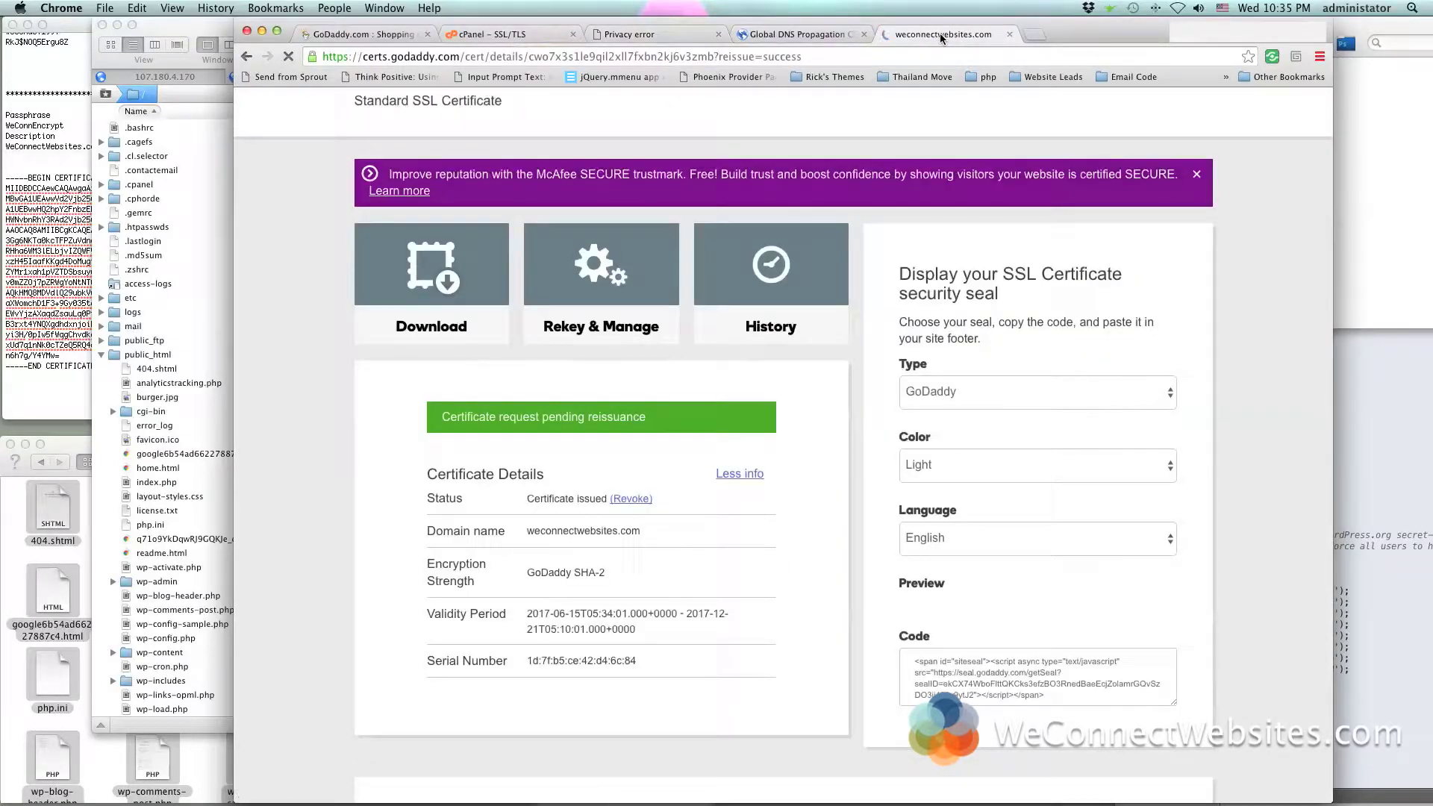
- Download the certificate as weconnectwebsites.com.zip with Apache as the server type
{"action": "left_click", "coordinate": [439, 282]}
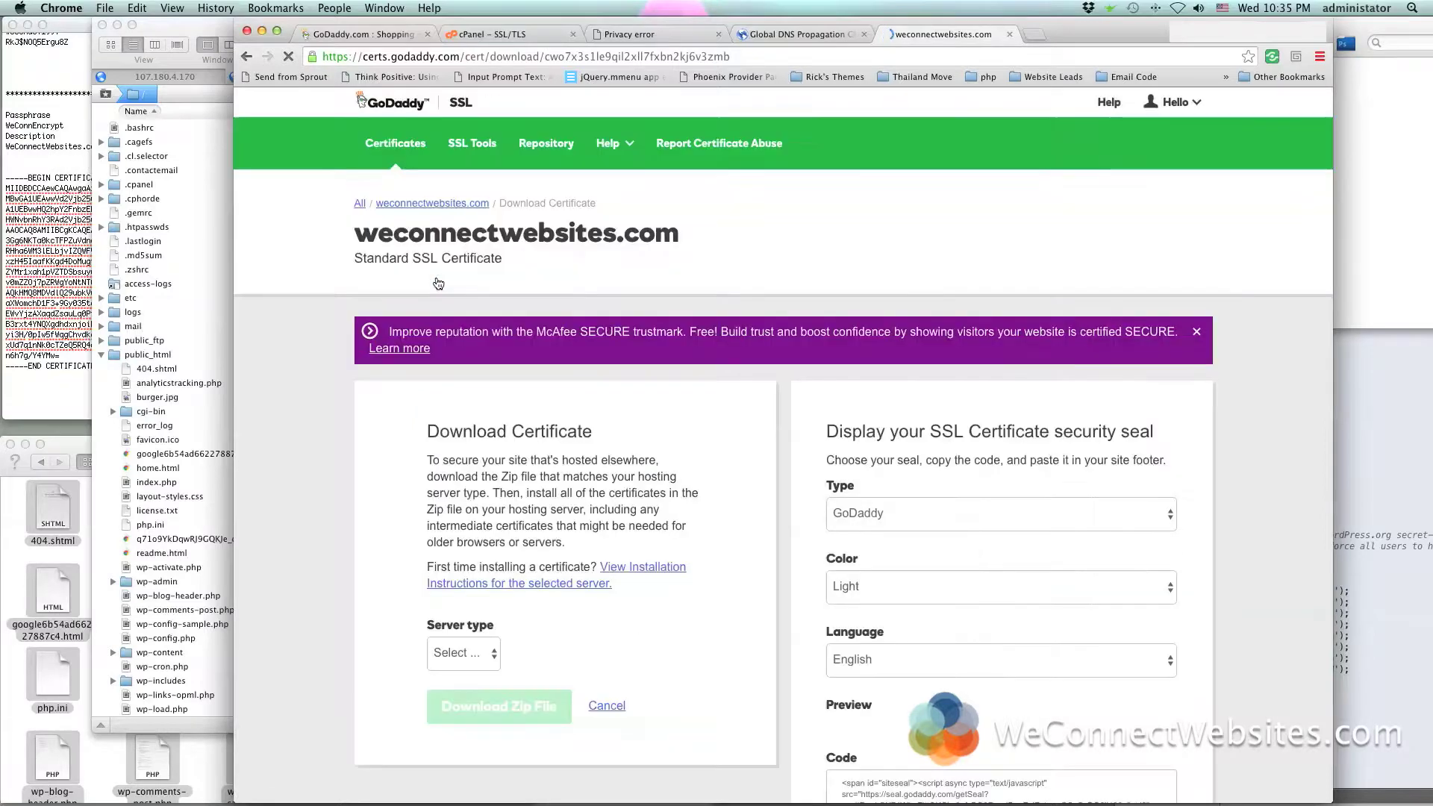
{"action": "scroll", "coordinate": [497, 505], "scroll_direction": "down", "scroll_amount": 2}
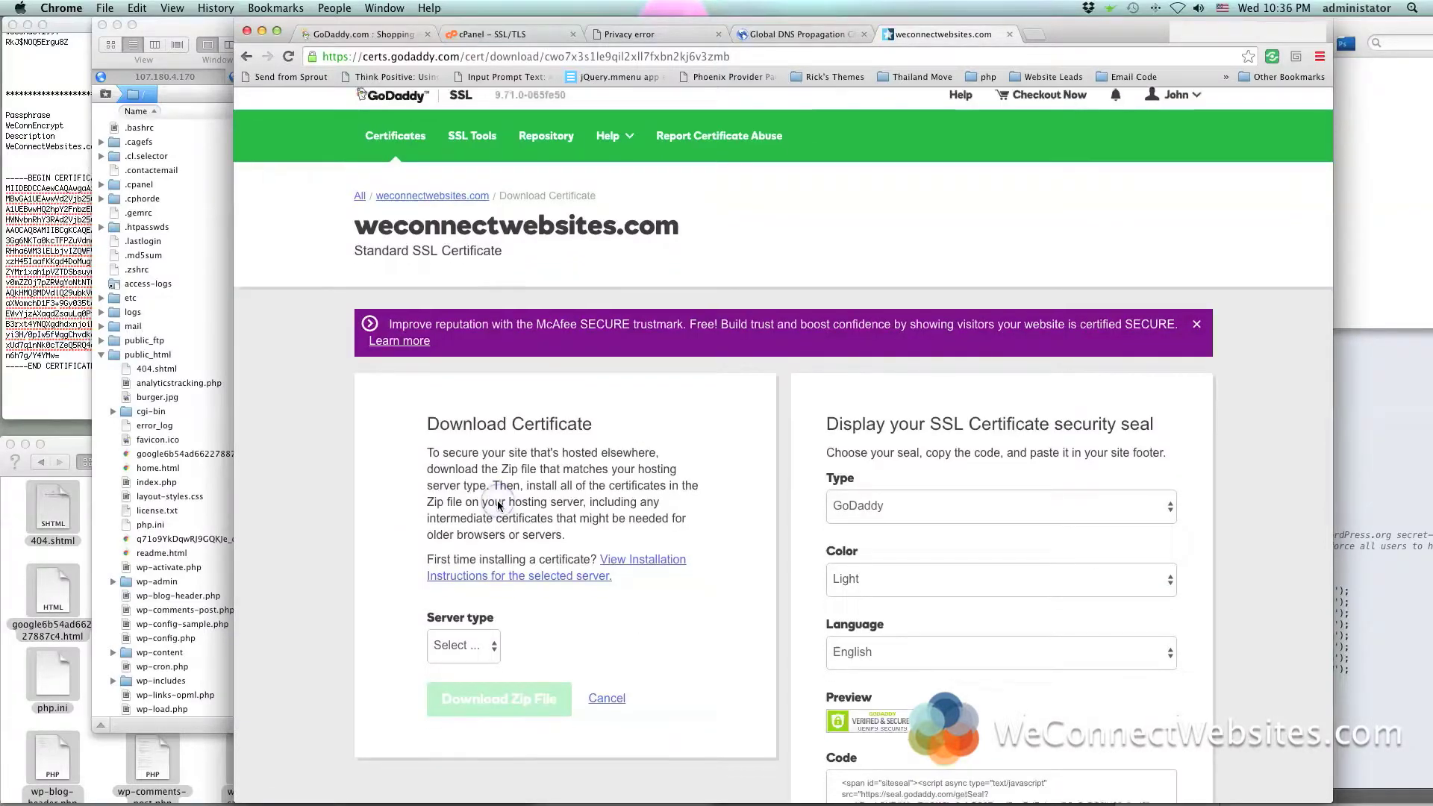
{"action": "right_click", "coordinate": [498, 499]}
{"action": "left_click", "coordinate": [392, 597]}
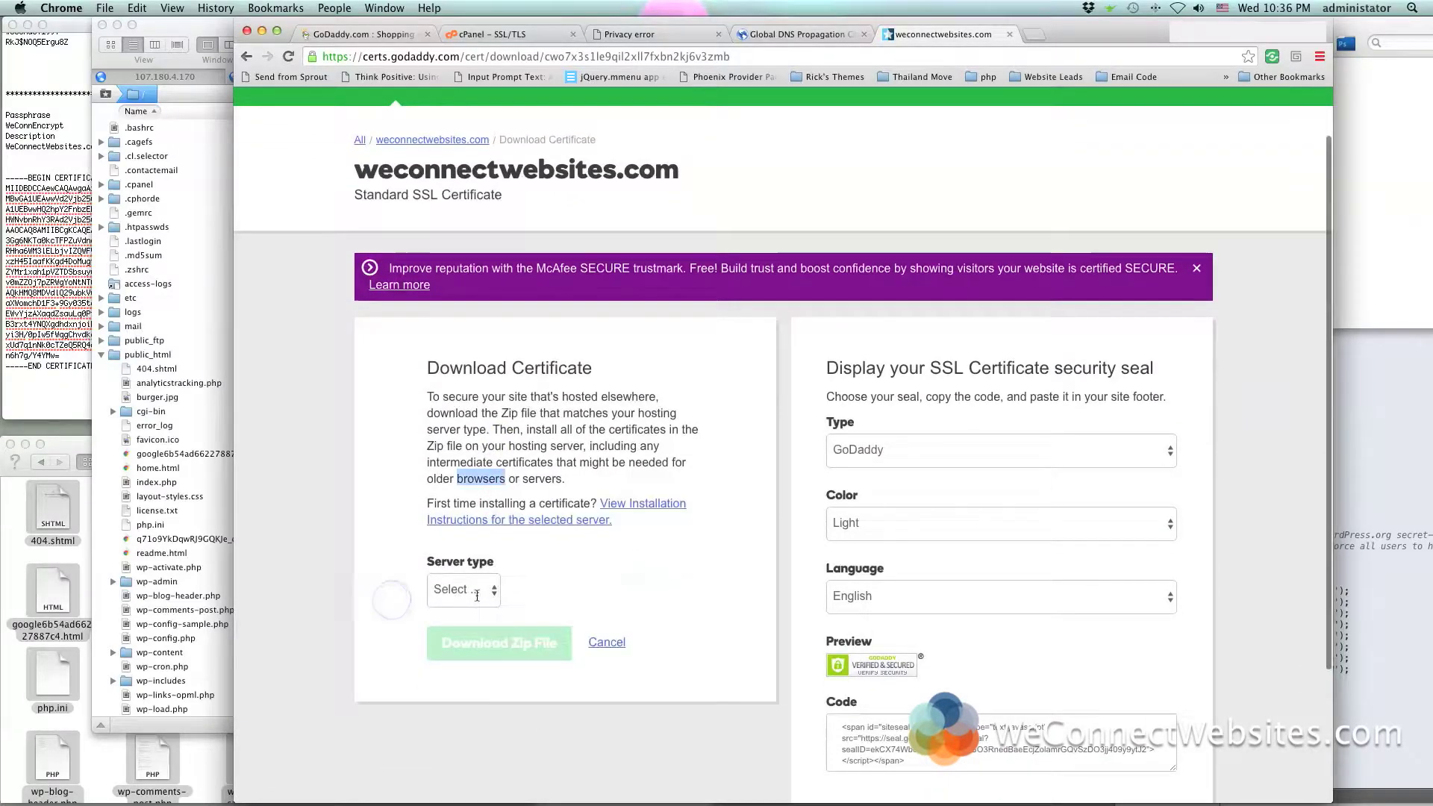
{"action": "left_click", "coordinate": [473, 595]}
{"action": "left_click", "coordinate": [478, 606]}
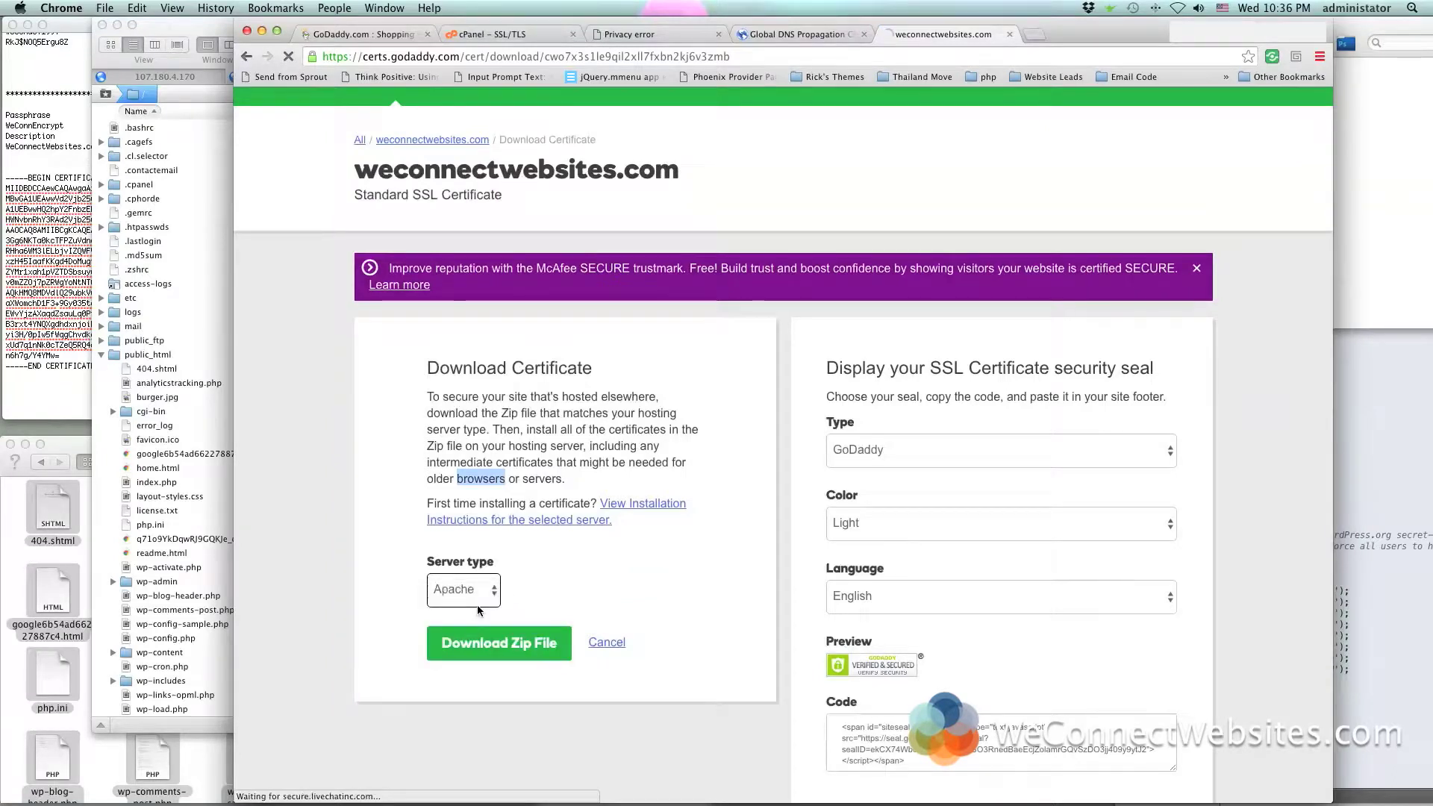
{"action": "left_click", "coordinate": [519, 643]}
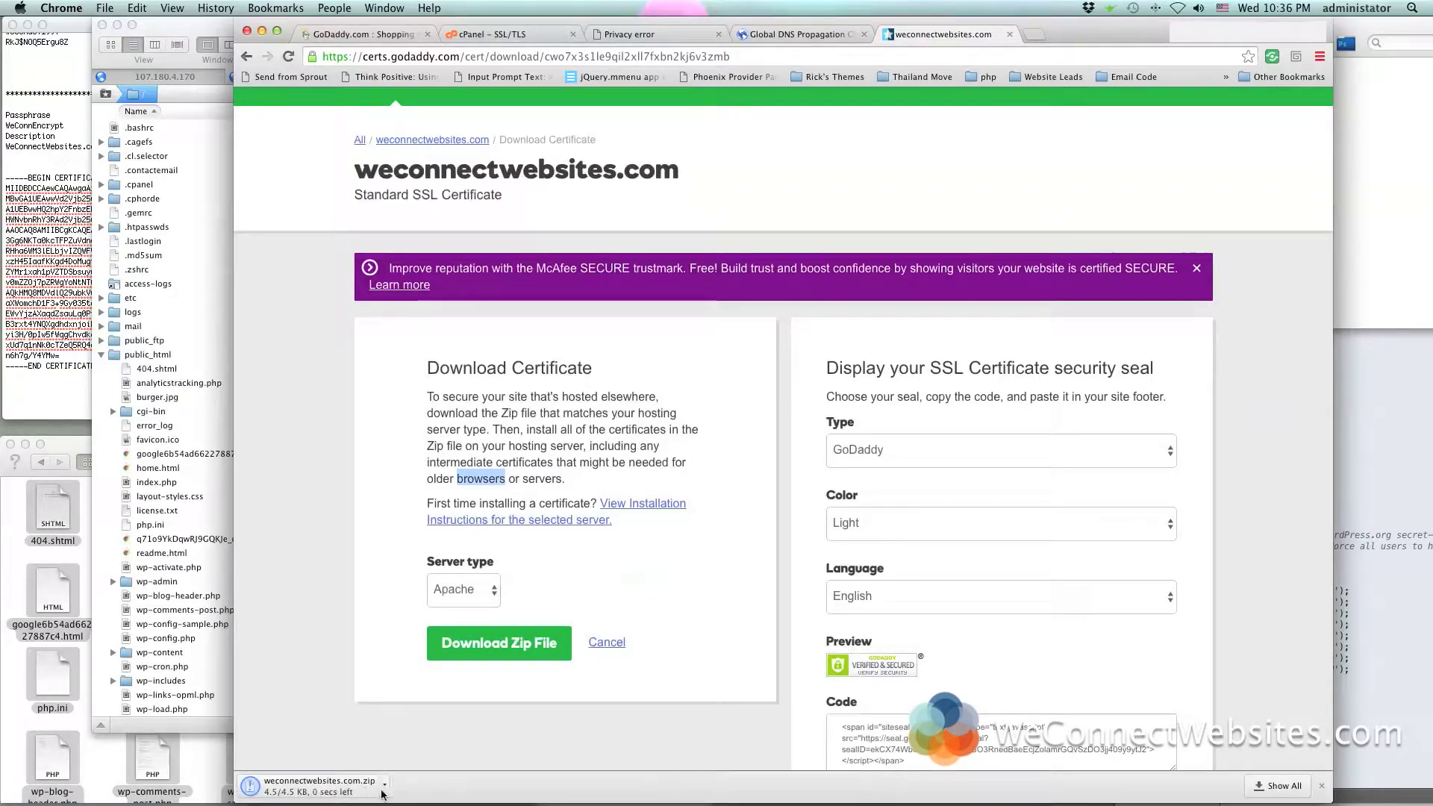
{"action": "left_click", "coordinate": [386, 786]}
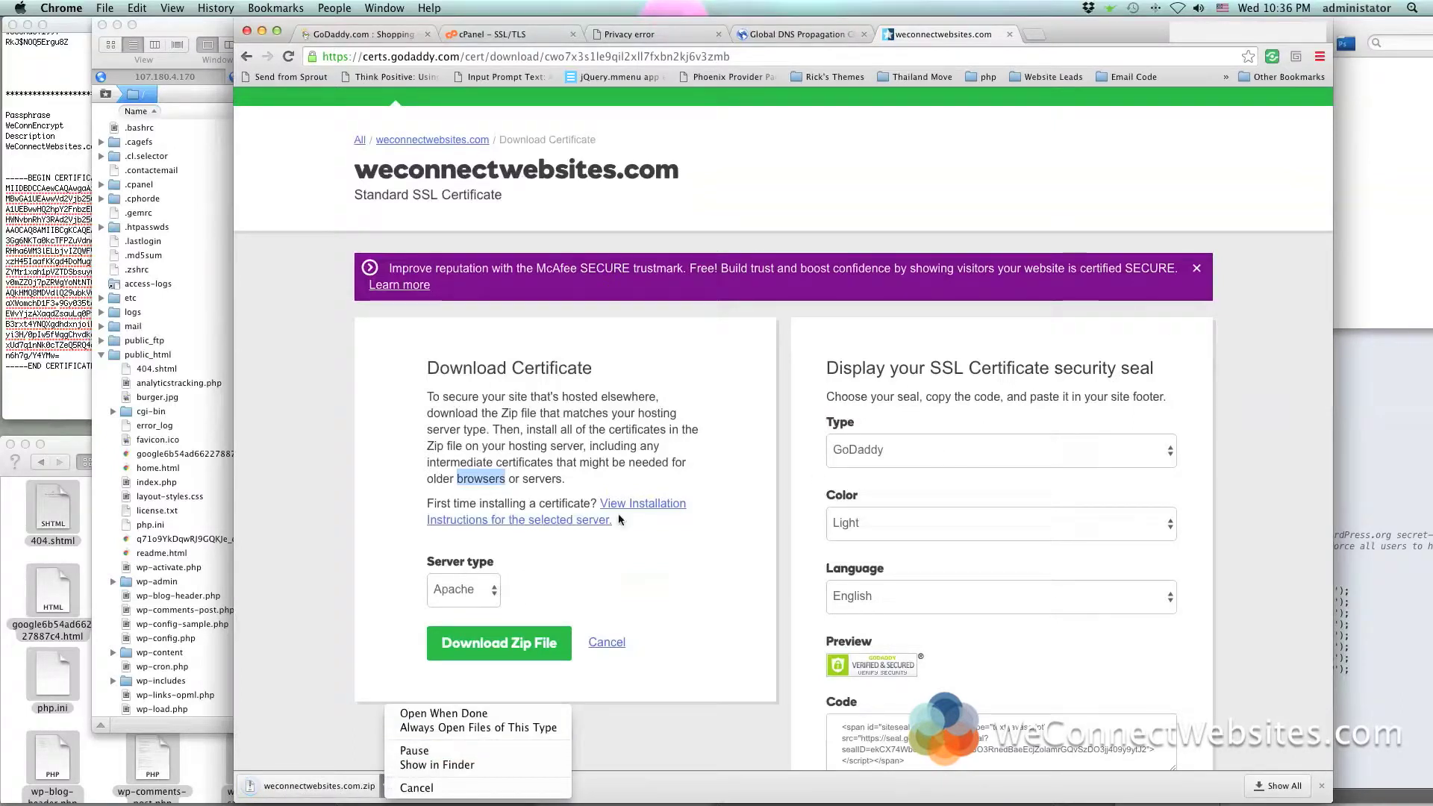
{"action": "left_click", "coordinate": [364, 445]}
- Unzip weconnectwebsites.com.zip and select the 1d7fb5ce42d46c84.crt certificate file
{"action": "left_click", "coordinate": [1374, 75]}
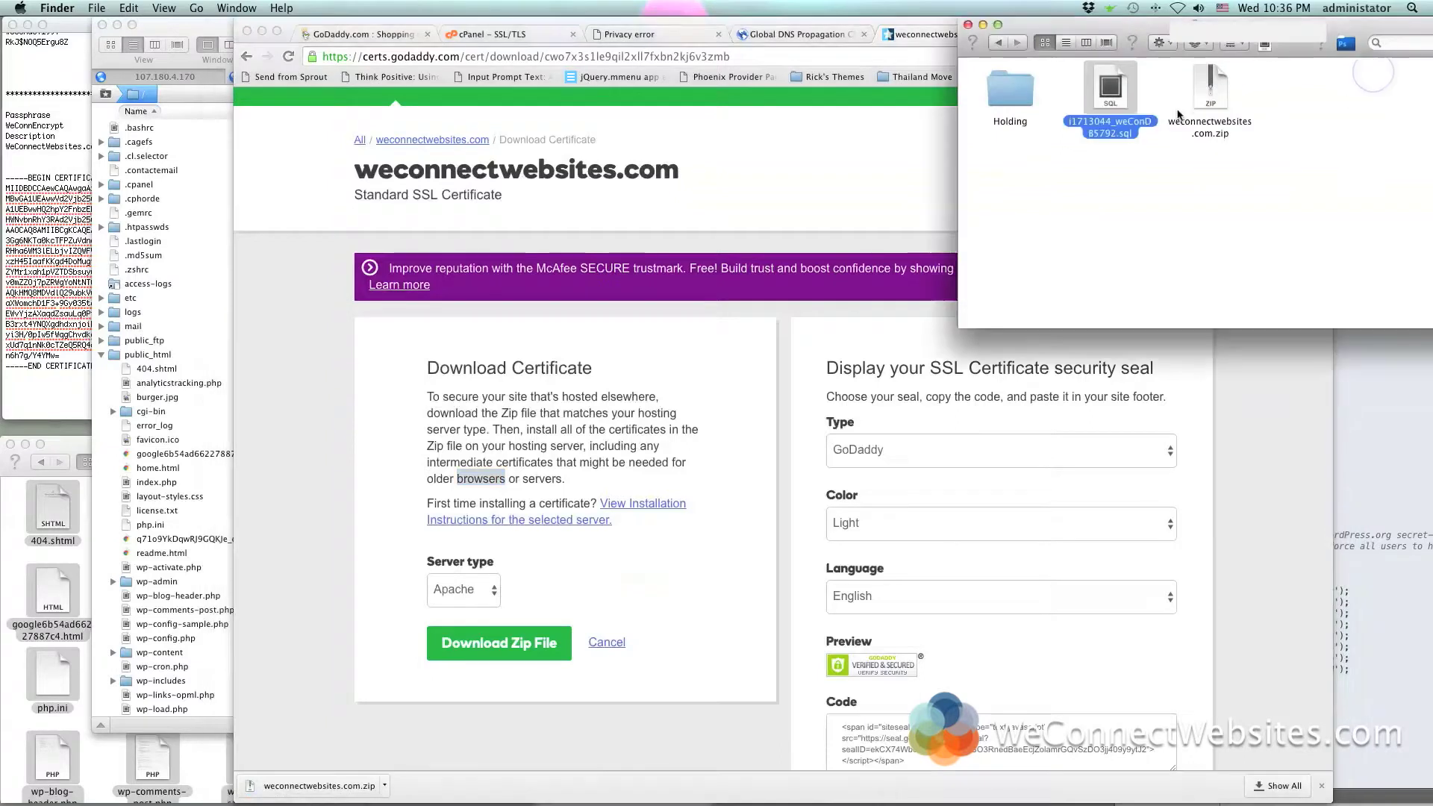
{"action": "left_click", "coordinate": [1208, 93]}
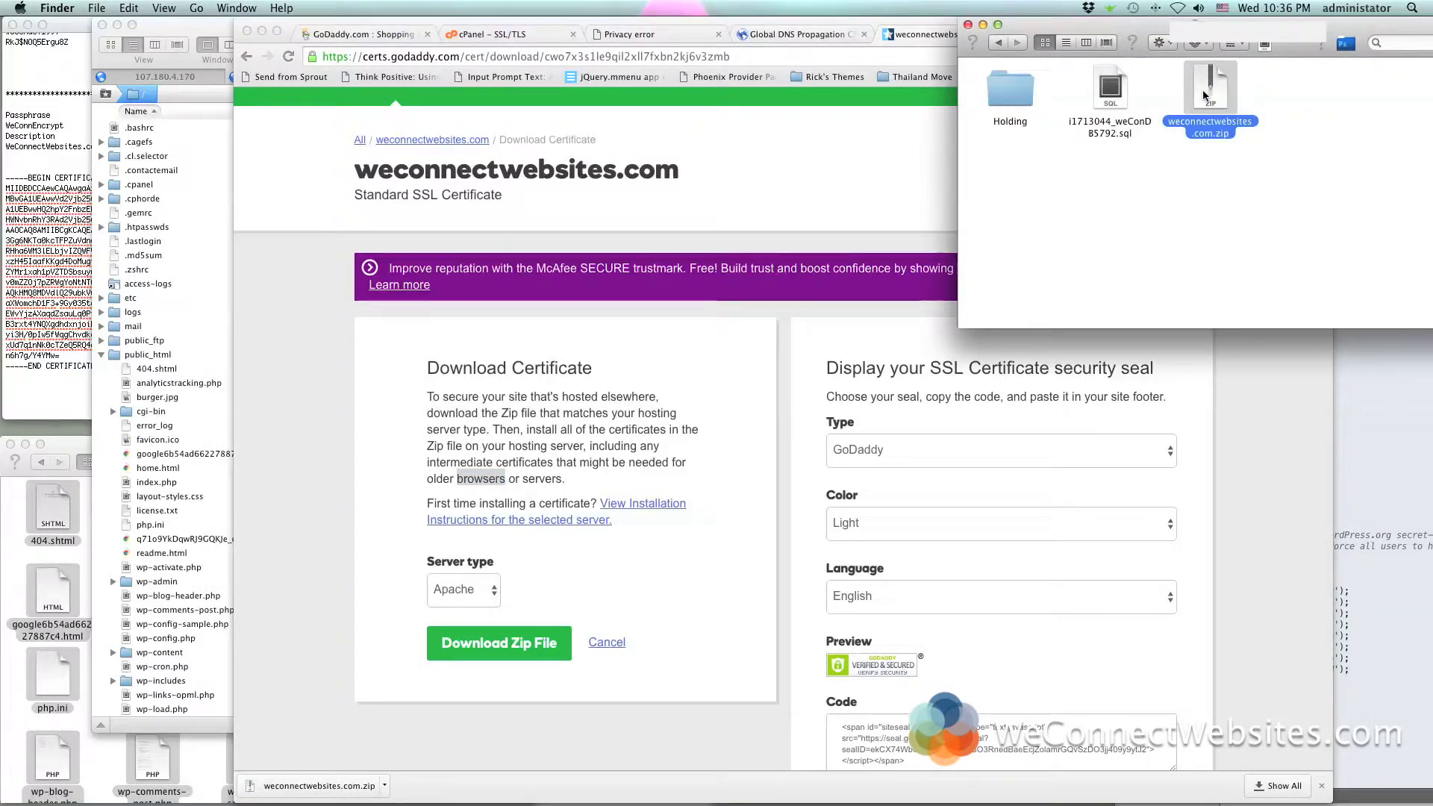
{"action": "left_click", "coordinate": [1203, 95]}
{"action": "double_click", "coordinate": [1203, 93]}
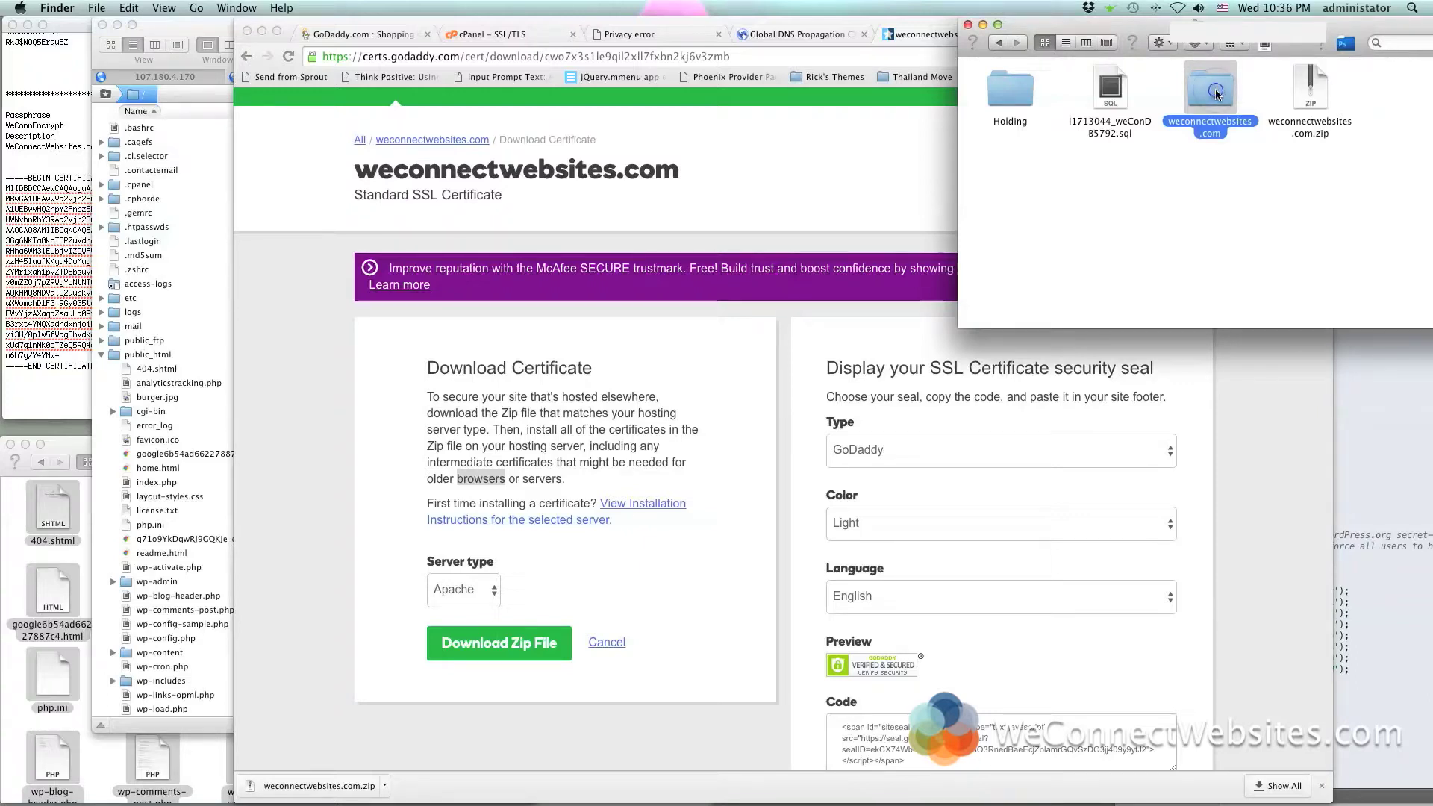
{"action": "double_click", "coordinate": [1203, 93]}
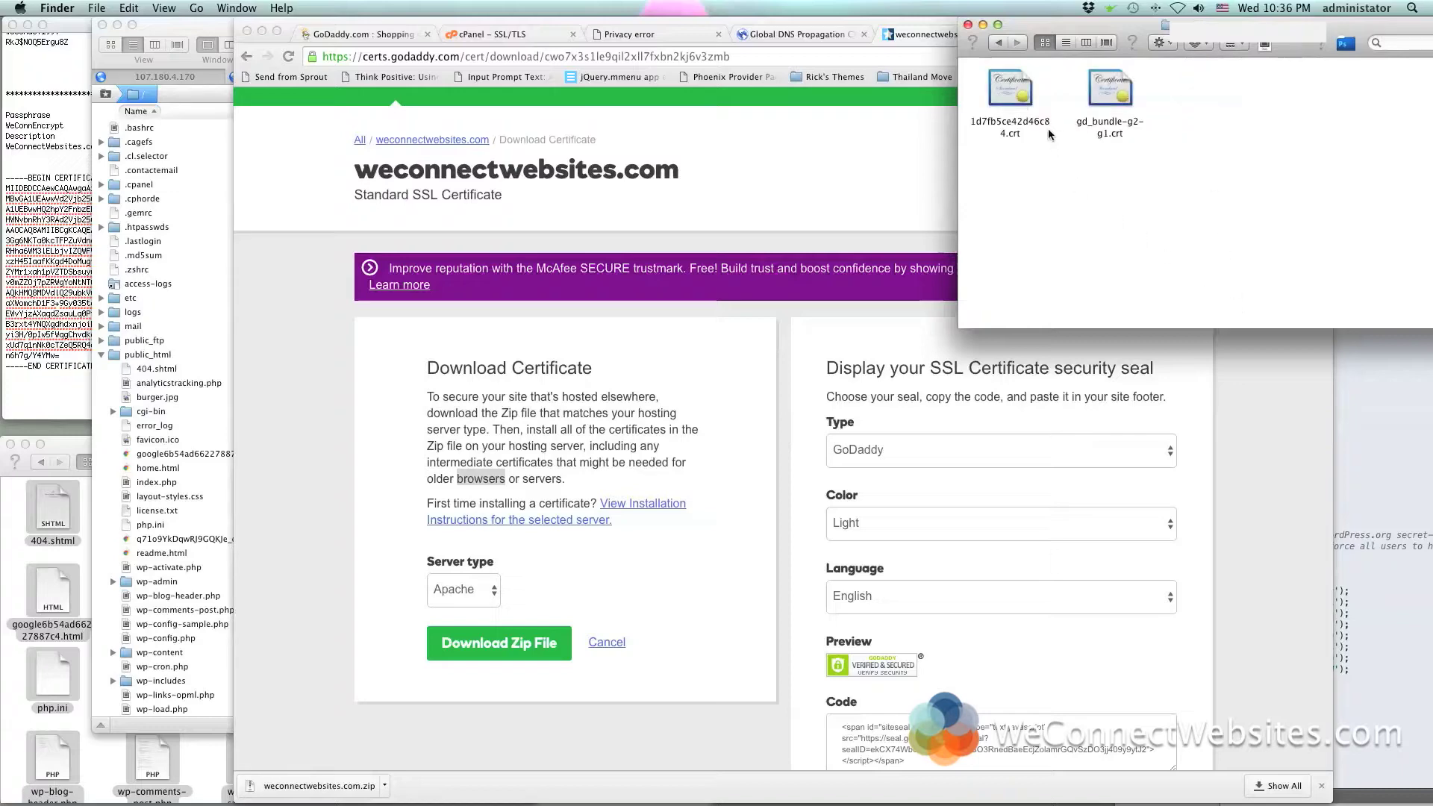
{"action": "left_click", "coordinate": [1016, 97]}
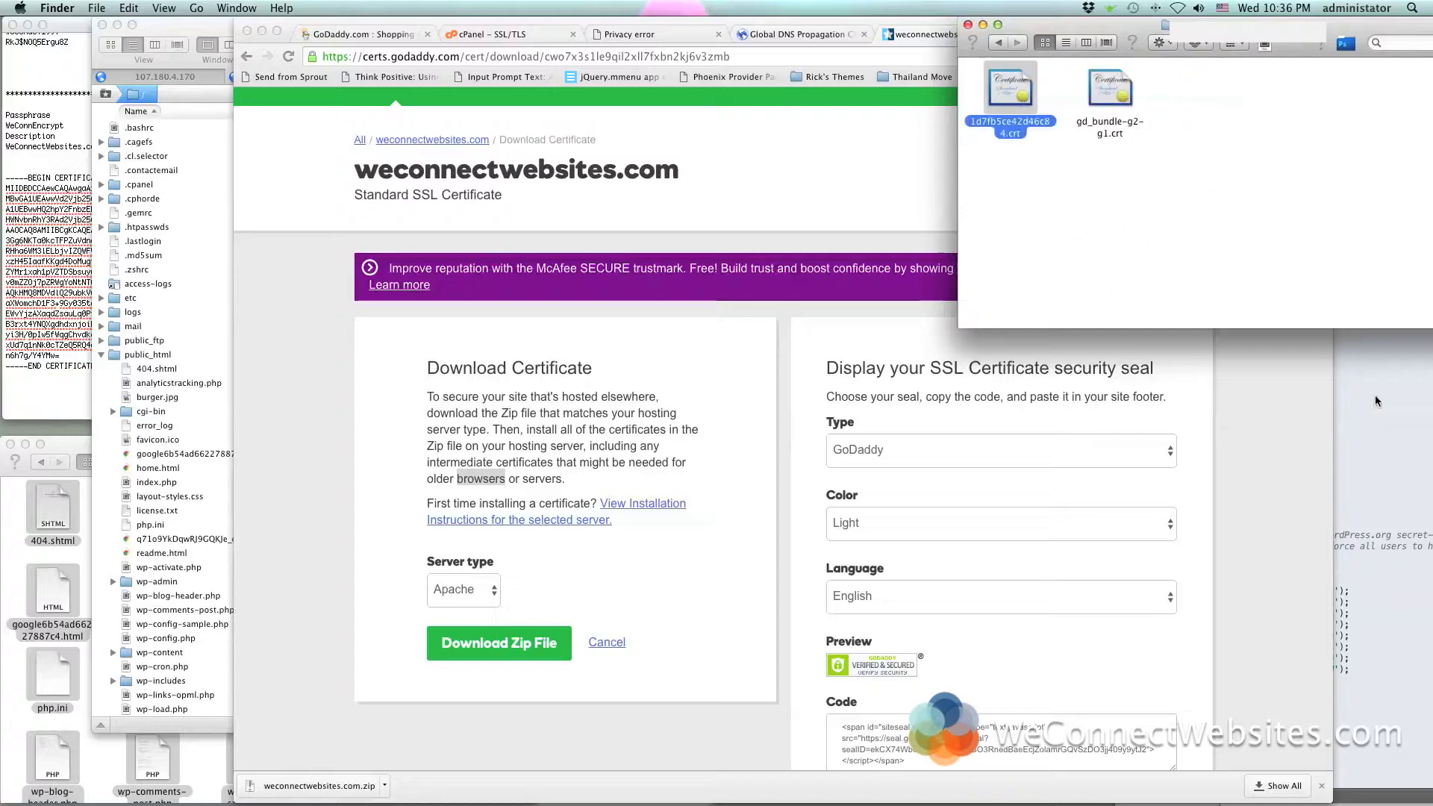
- Open 1d7fb5ce42d46c84.crt in Sublime Text and select all its certificate text
{"action": "left_click", "coordinate": [1403, 390]}
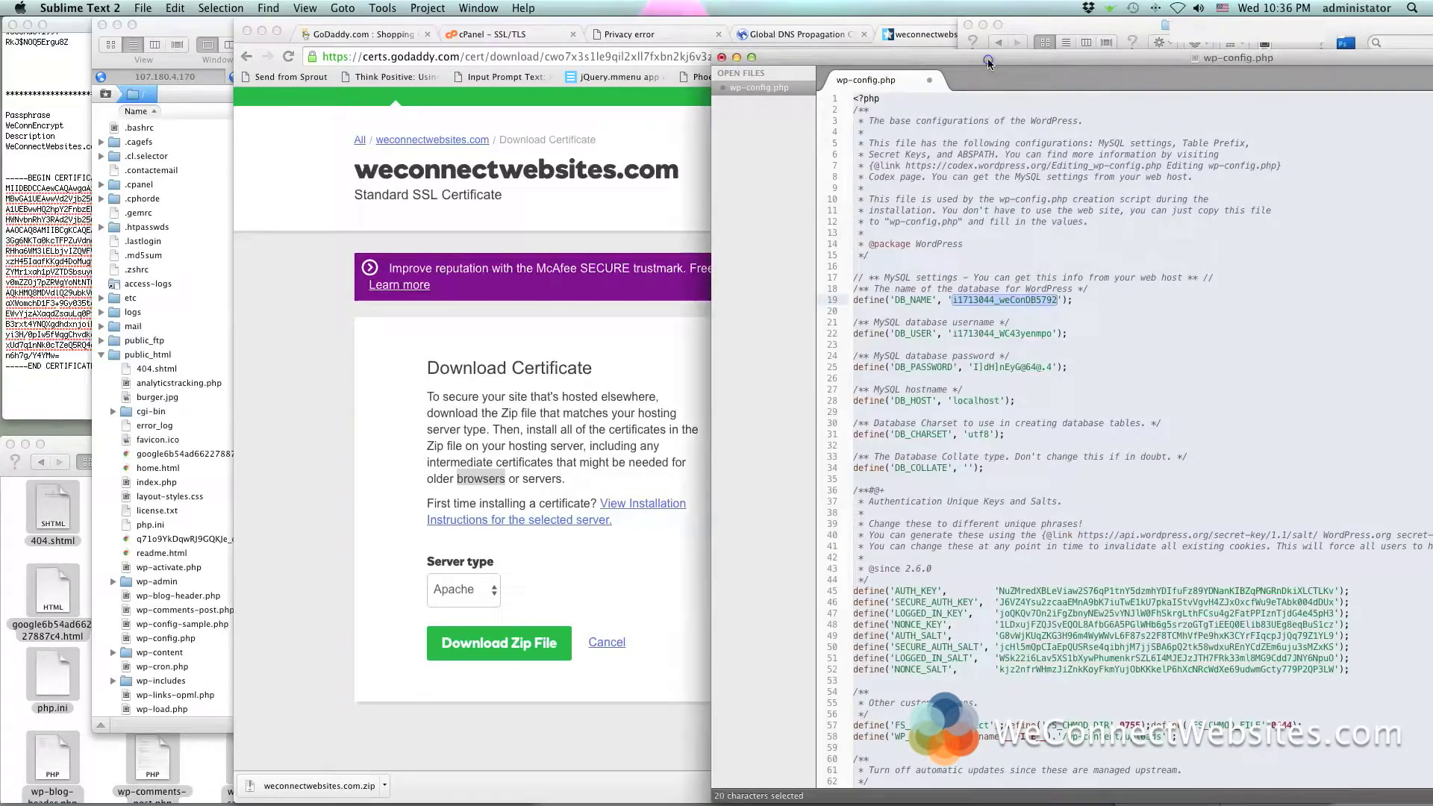
{"action": "left_click_drag", "start_coordinate": [986, 59], "coordinate": [604, 193]}
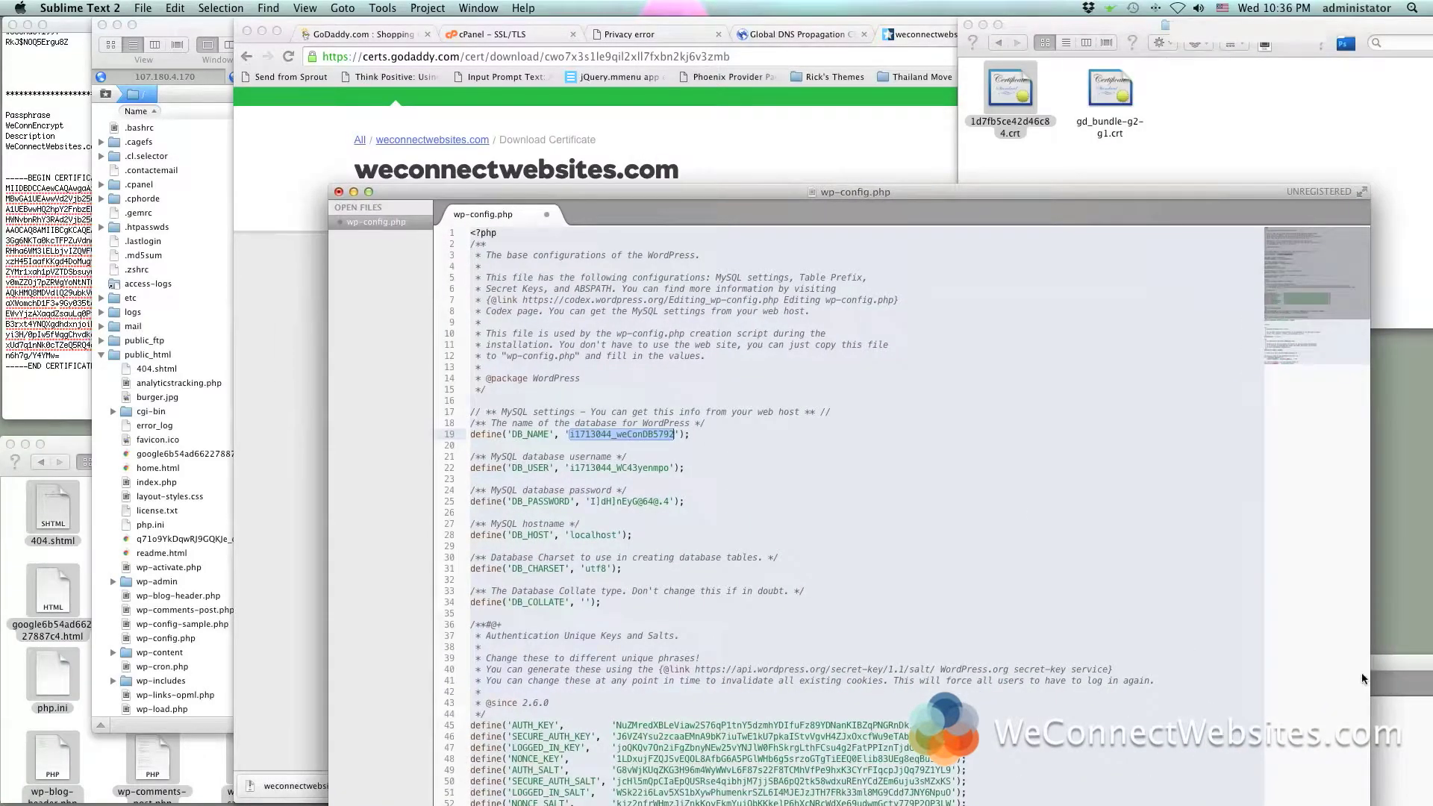
{"action": "left_click", "coordinate": [1396, 670]}
{"action": "left_click", "coordinate": [1123, 663]}
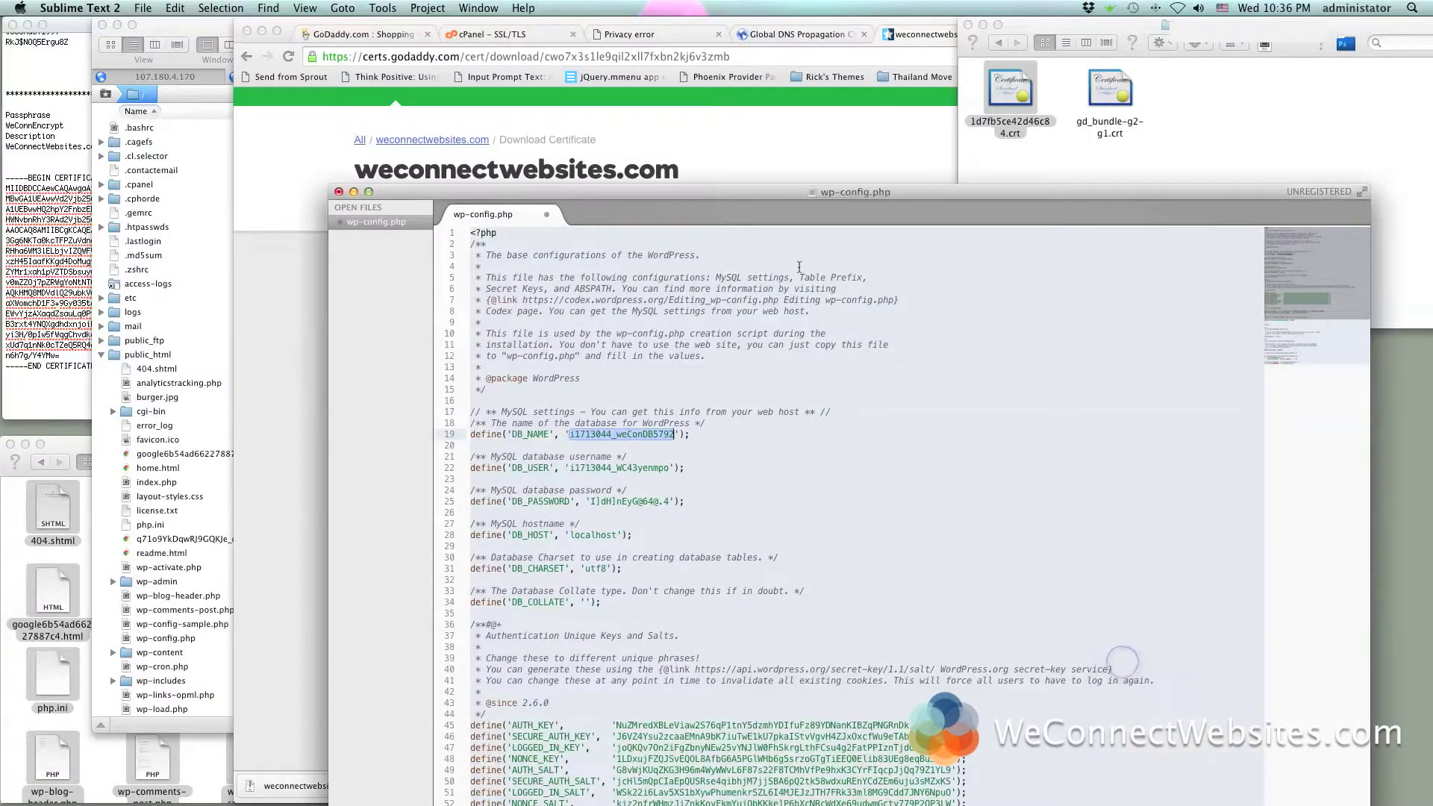
{"action": "left_click", "coordinate": [739, 248]}
{"action": "left_click_drag", "start_coordinate": [715, 192], "coordinate": [1177, 141]}
{"action": "left_click_drag", "start_coordinate": [1022, 86], "coordinate": [1129, 336]}
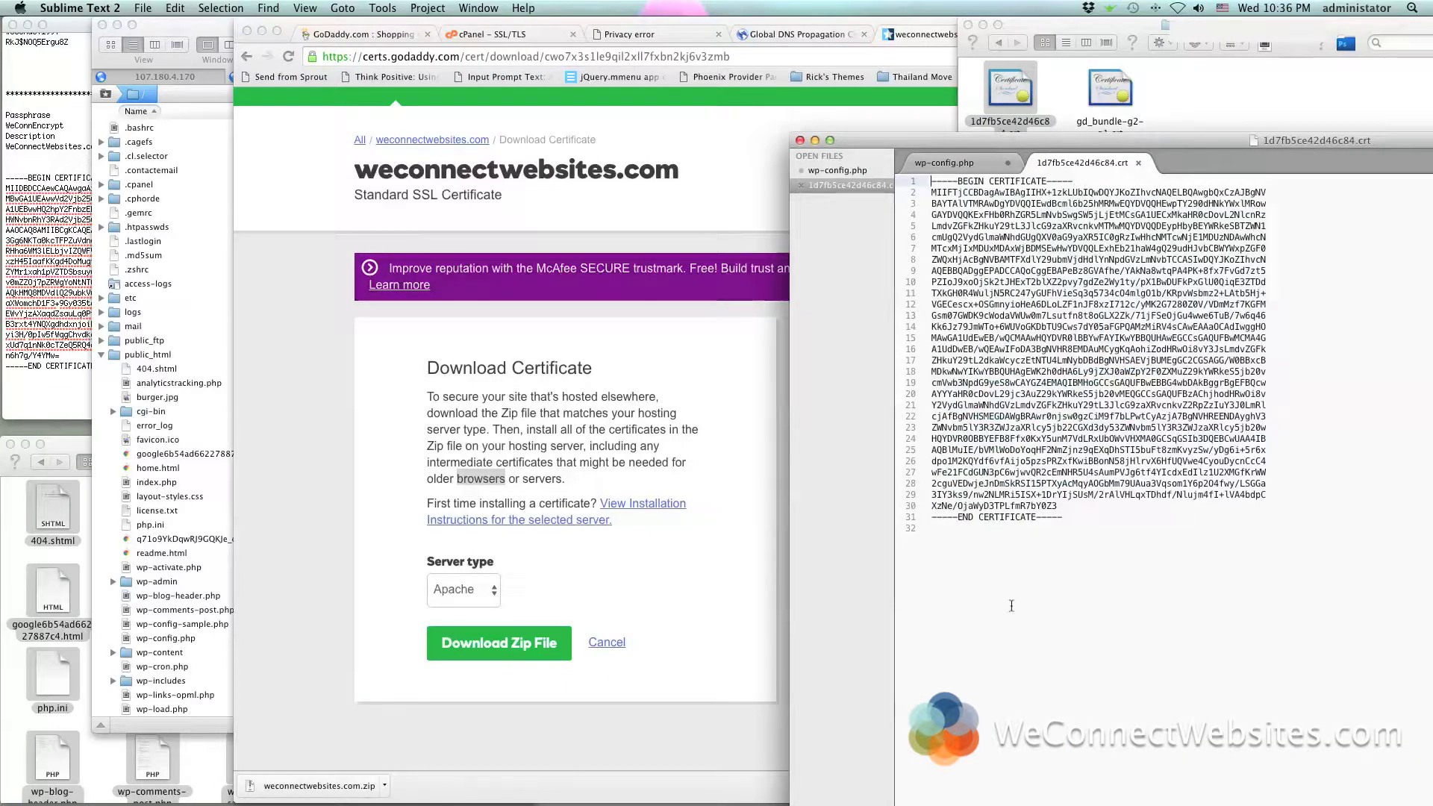
{"action": "left_click_drag", "start_coordinate": [1069, 516], "coordinate": [917, 171]}
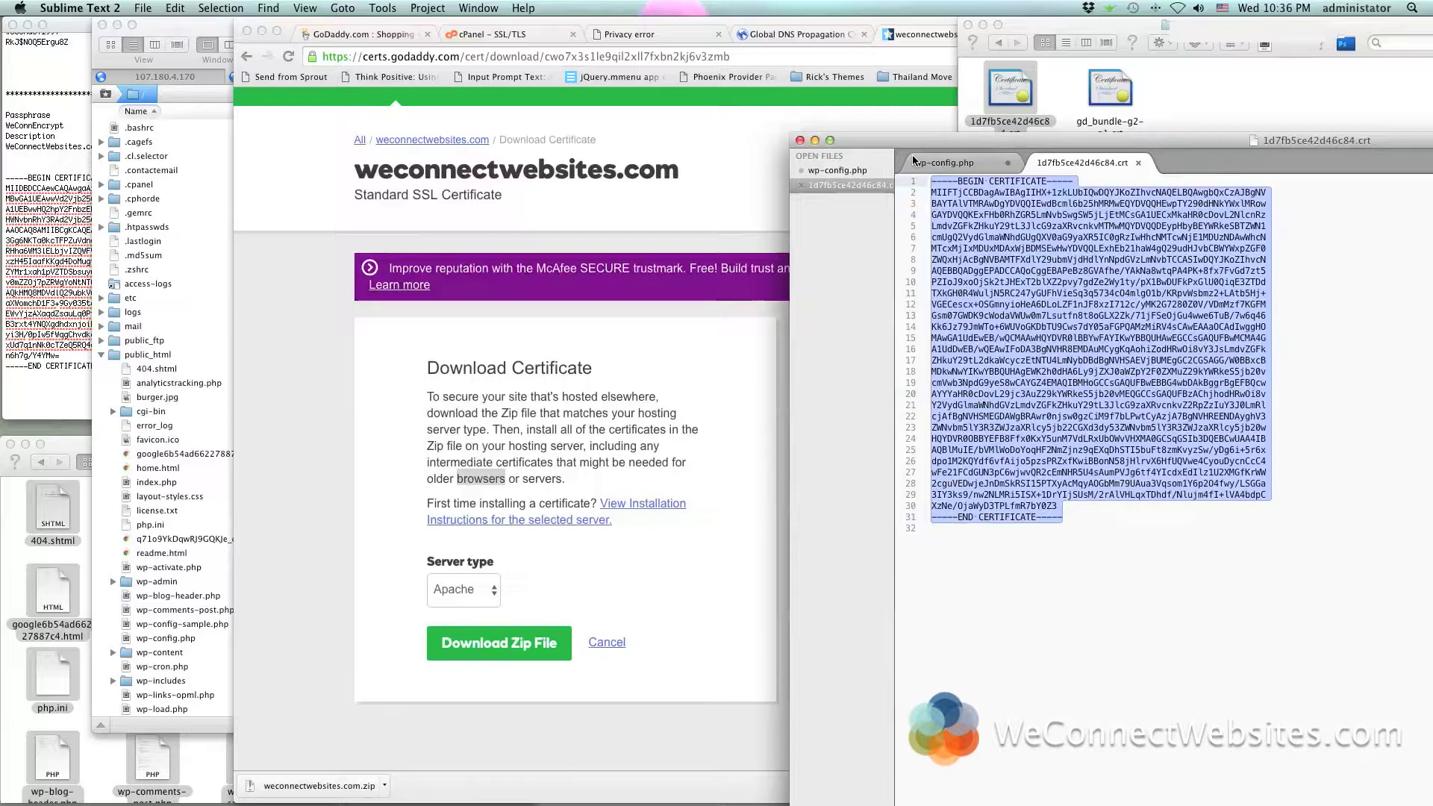
{"action": "left_click_drag", "start_coordinate": [896, 143], "coordinate": [904, 167]}
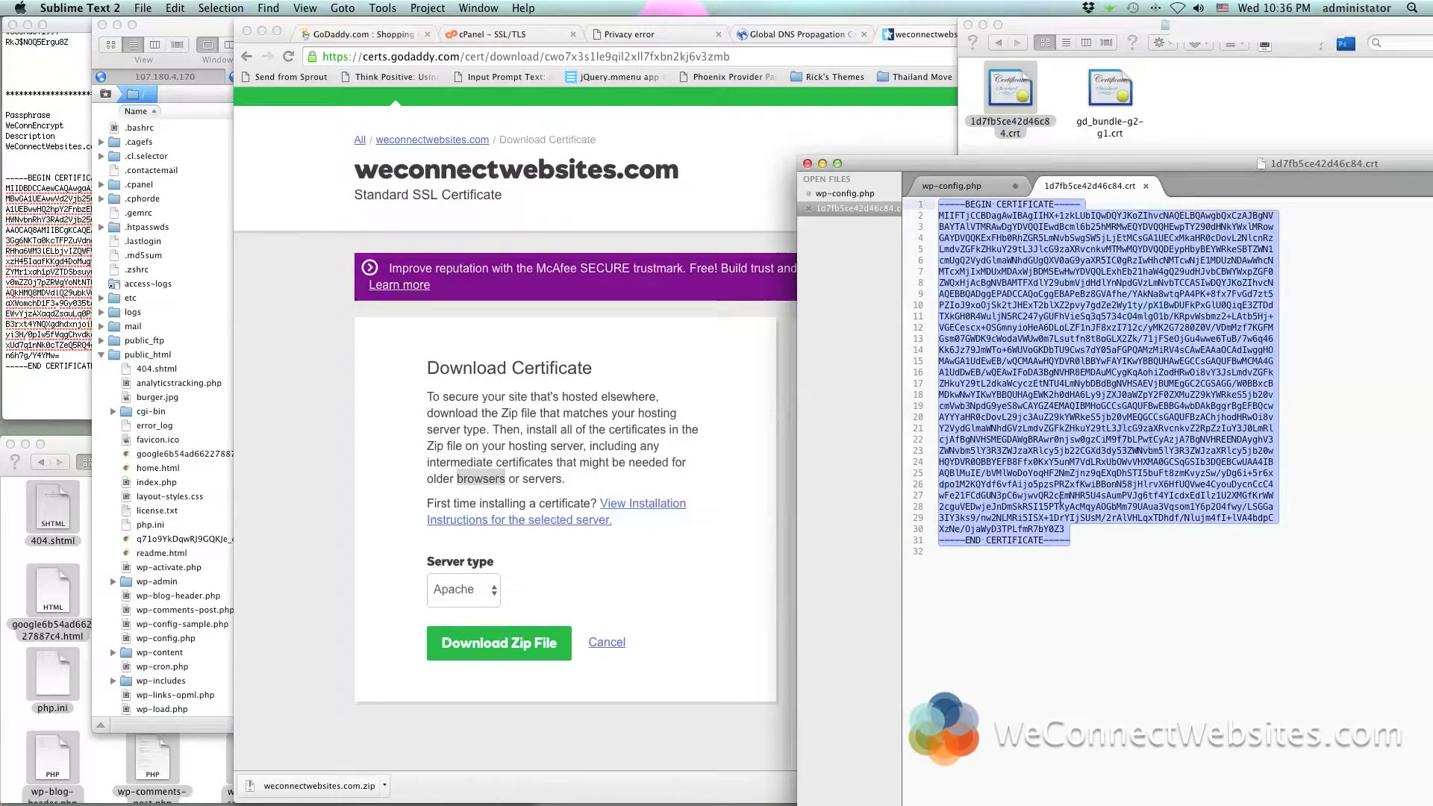
{"action": "left_click", "coordinate": [1084, 536]}
{"action": "key", "text": "super+a"}
- Load the cPanel SSL/TLS page in Chrome behind the certificate editor
{"action": "left_click", "coordinate": [690, 117]}
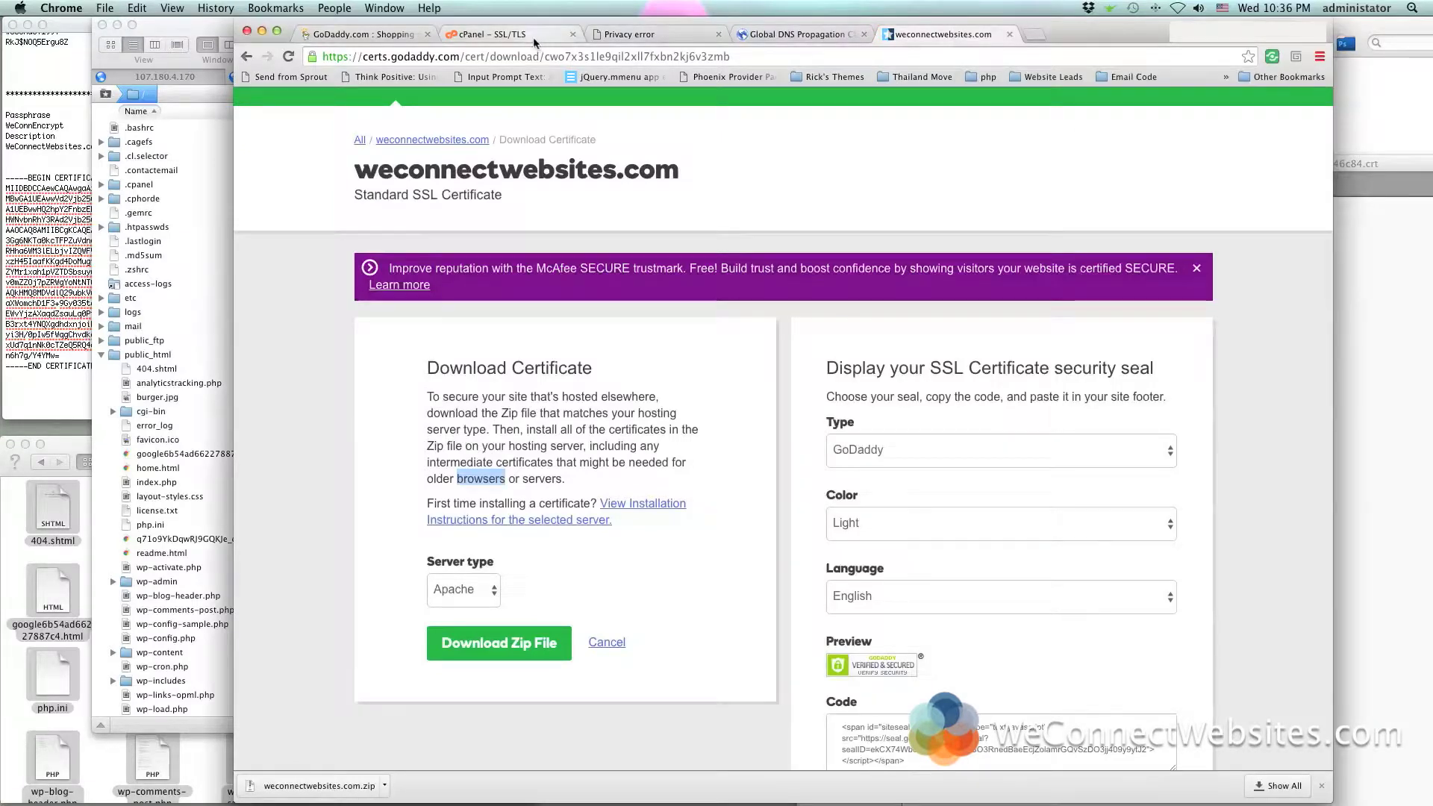
{"action": "left_click", "coordinate": [534, 38]}
{"action": "left_click", "coordinate": [1347, 236]}
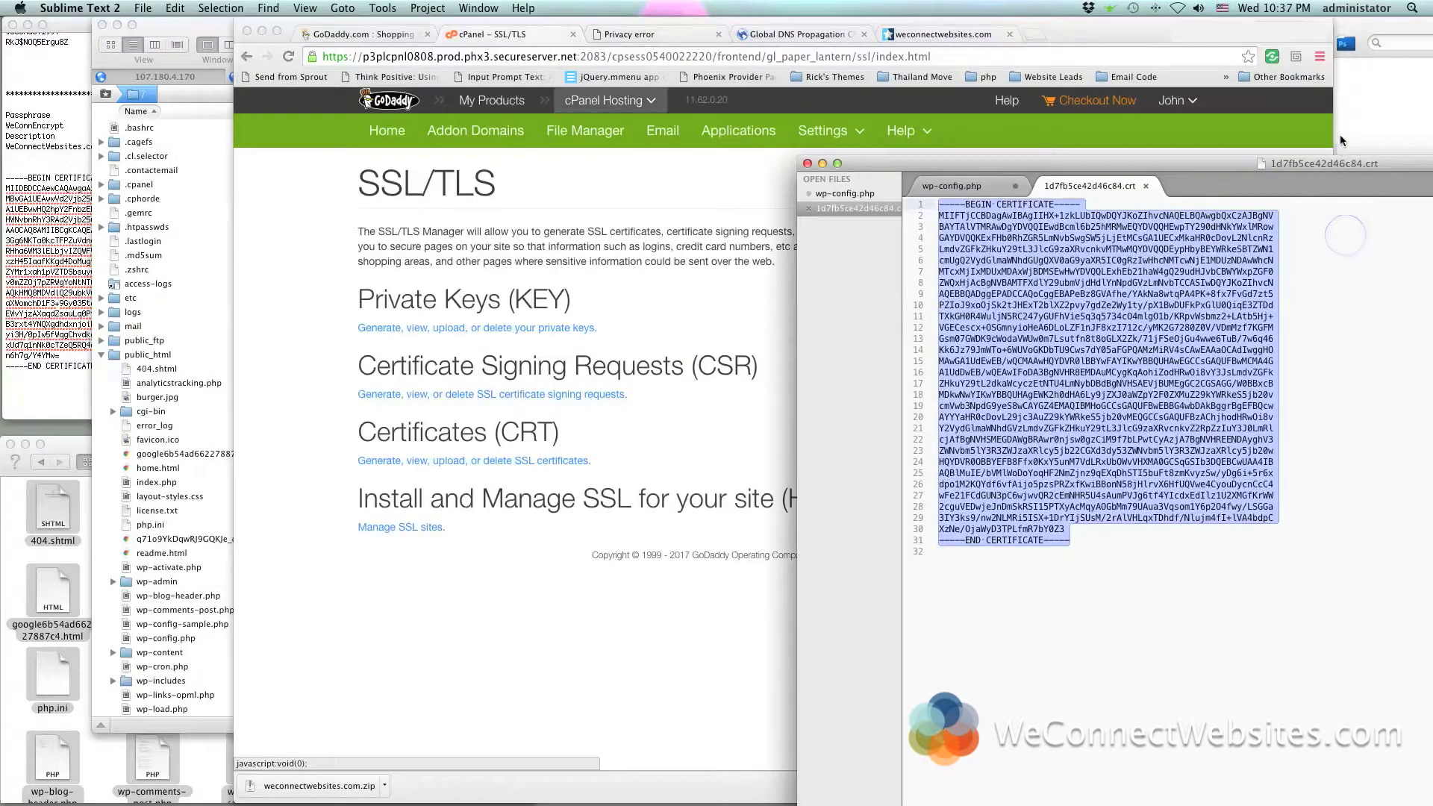
- Reopen the extracted weconnectwebsites.com folder and drop its certificate file into the editor
{"action": "left_click", "coordinate": [1348, 120]}
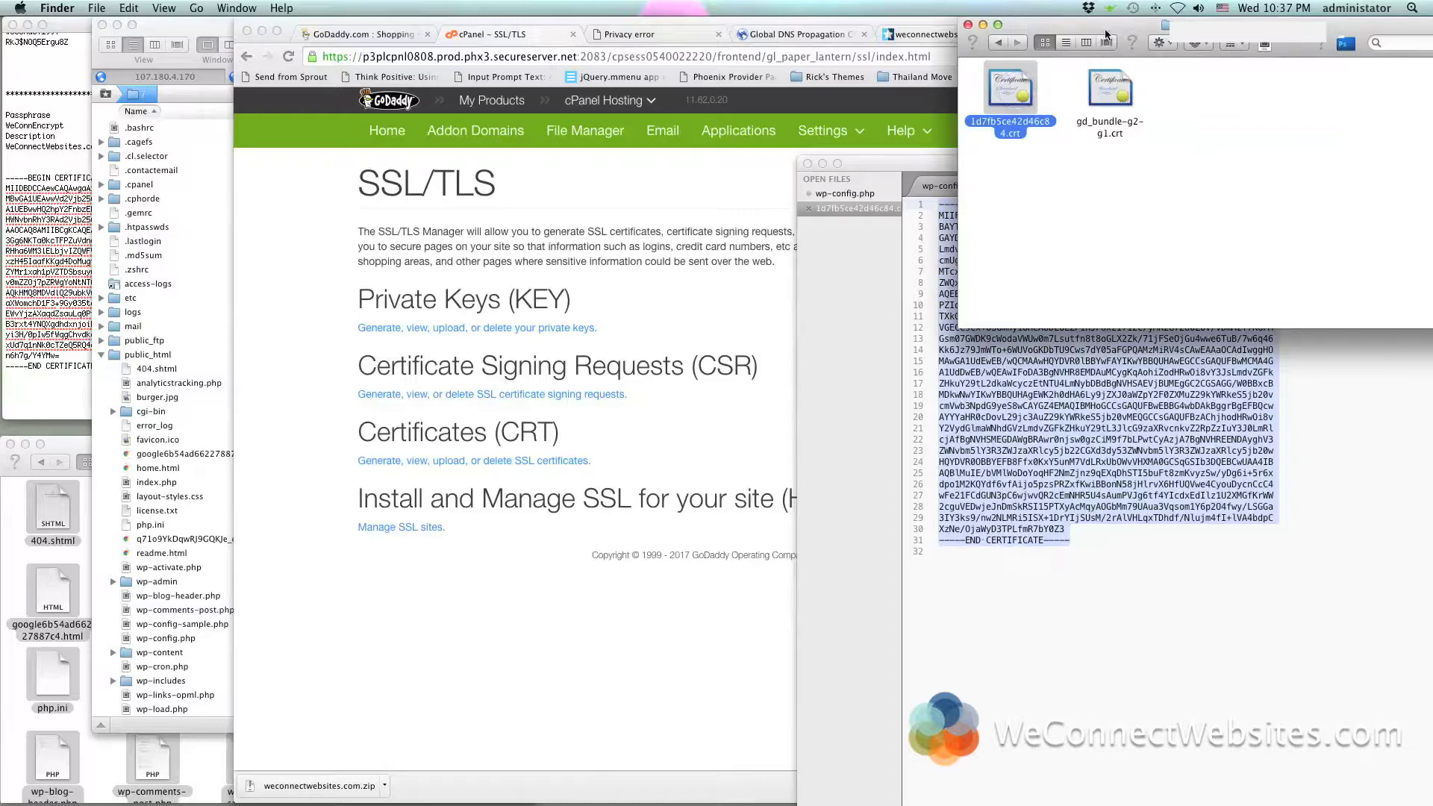
{"action": "left_click_drag", "start_coordinate": [1106, 25], "coordinate": [1090, 29]}
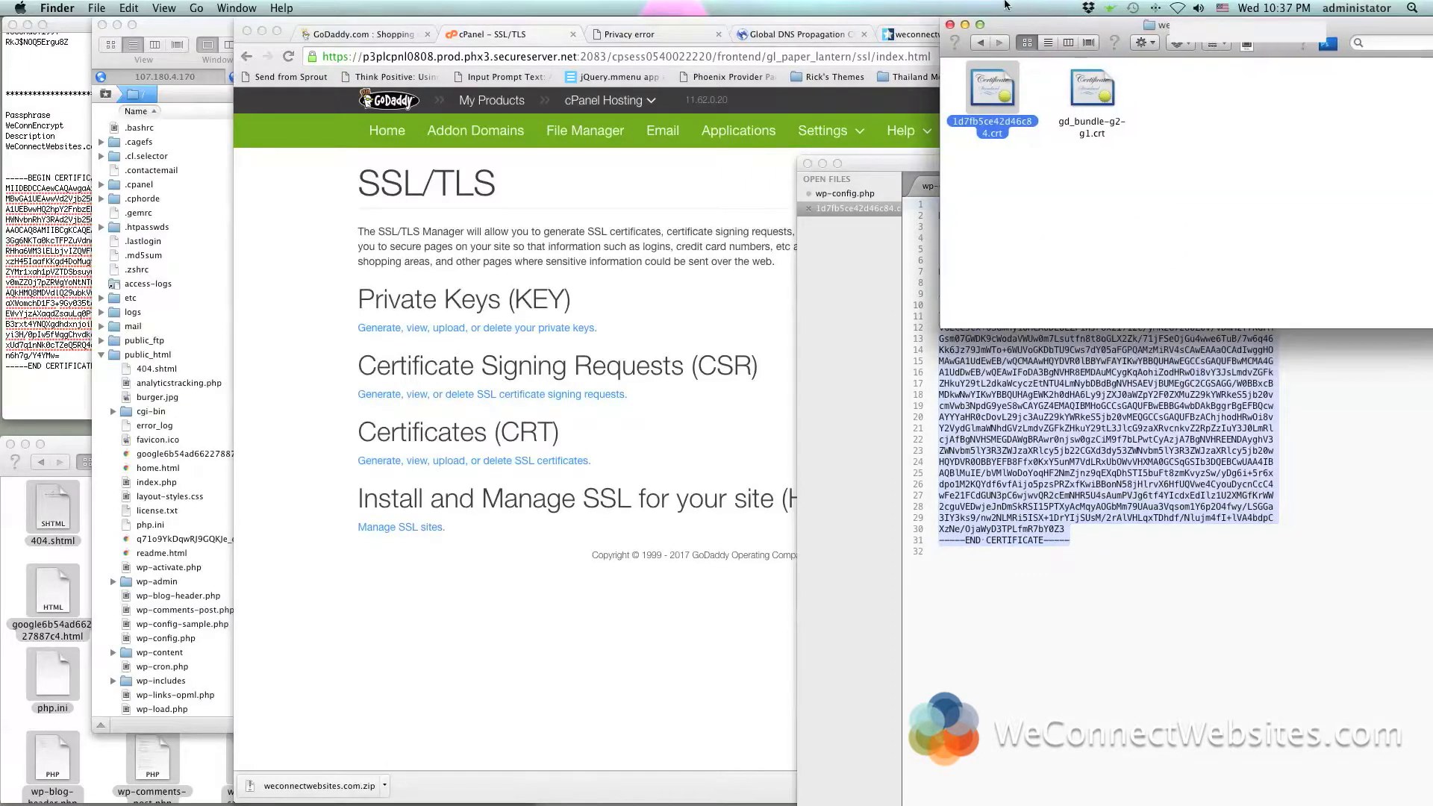
{"action": "left_click", "coordinate": [982, 43]}
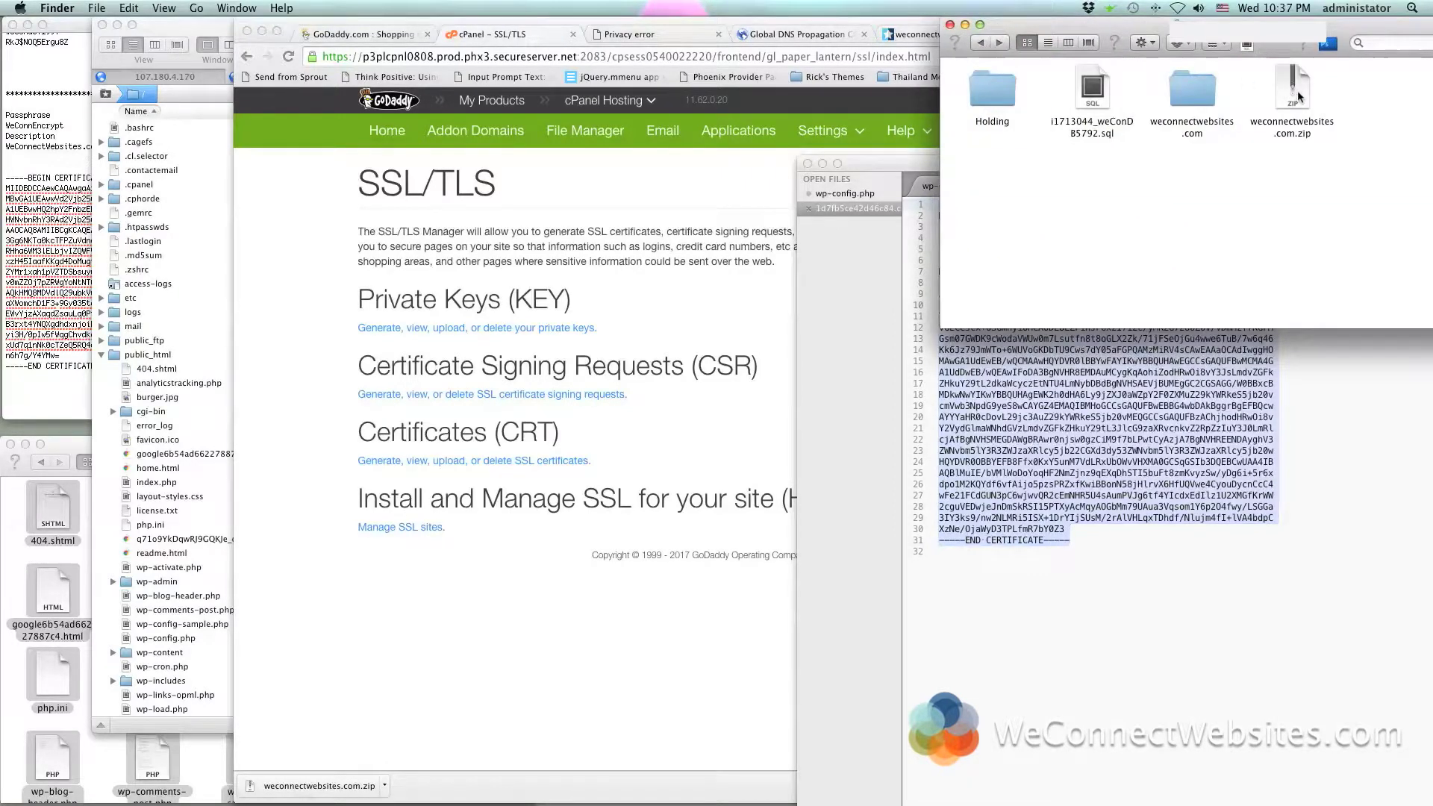
{"action": "left_click", "coordinate": [1205, 94]}
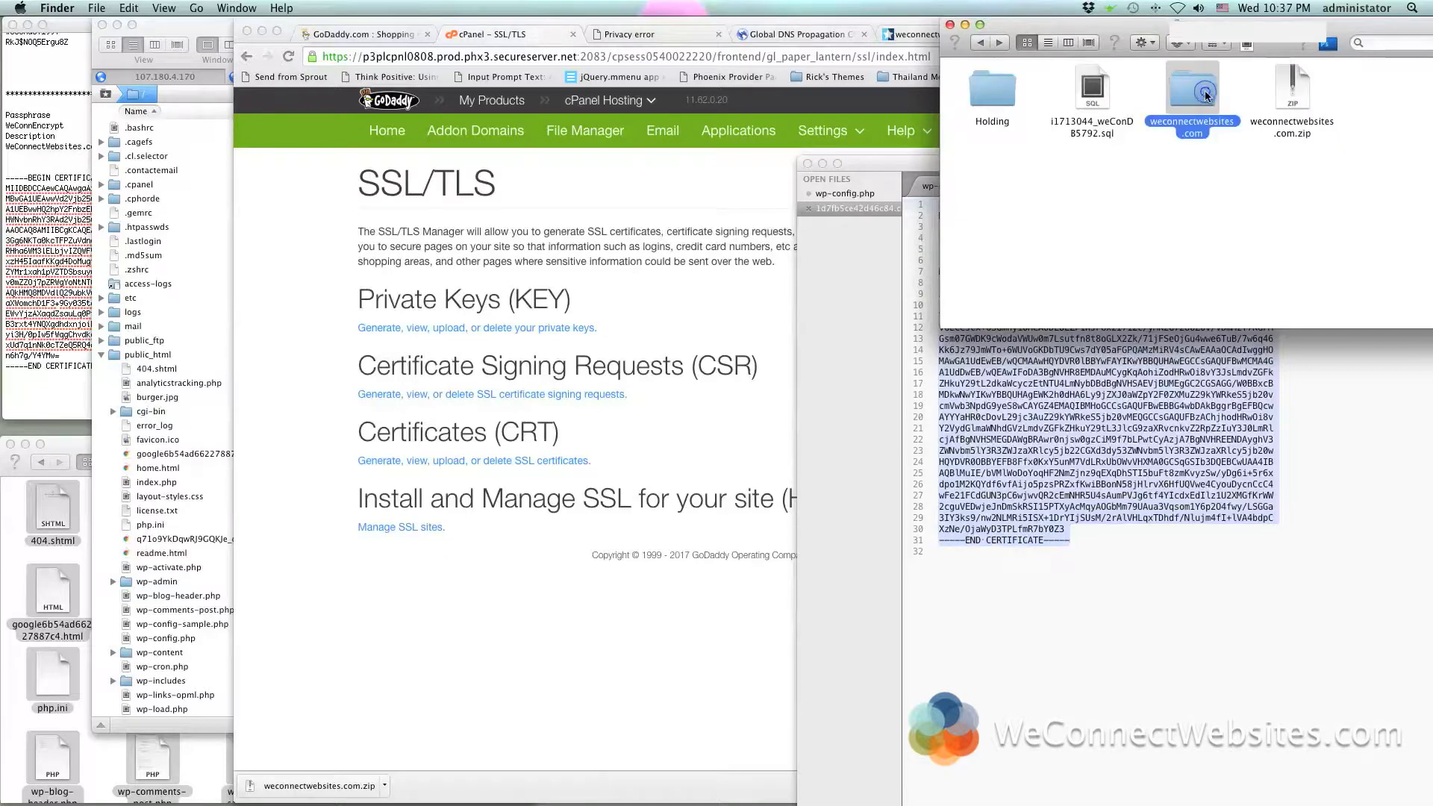
{"action": "double_click", "coordinate": [1205, 93]}
{"action": "mouse_move", "coordinate": [993, 87]}
{"action": "left_mouse_down"}
{"action": "mouse_move", "coordinate": [1152, 523]}
{"action": "mouse_move", "coordinate": [992, 114]}
{"action": "left_mouse_up"}
- Open cPanel's 'Generate, view, upload, or delete SSL certificates' page from SSL/TLS
{"action": "right_click", "coordinate": [1138, 596]}
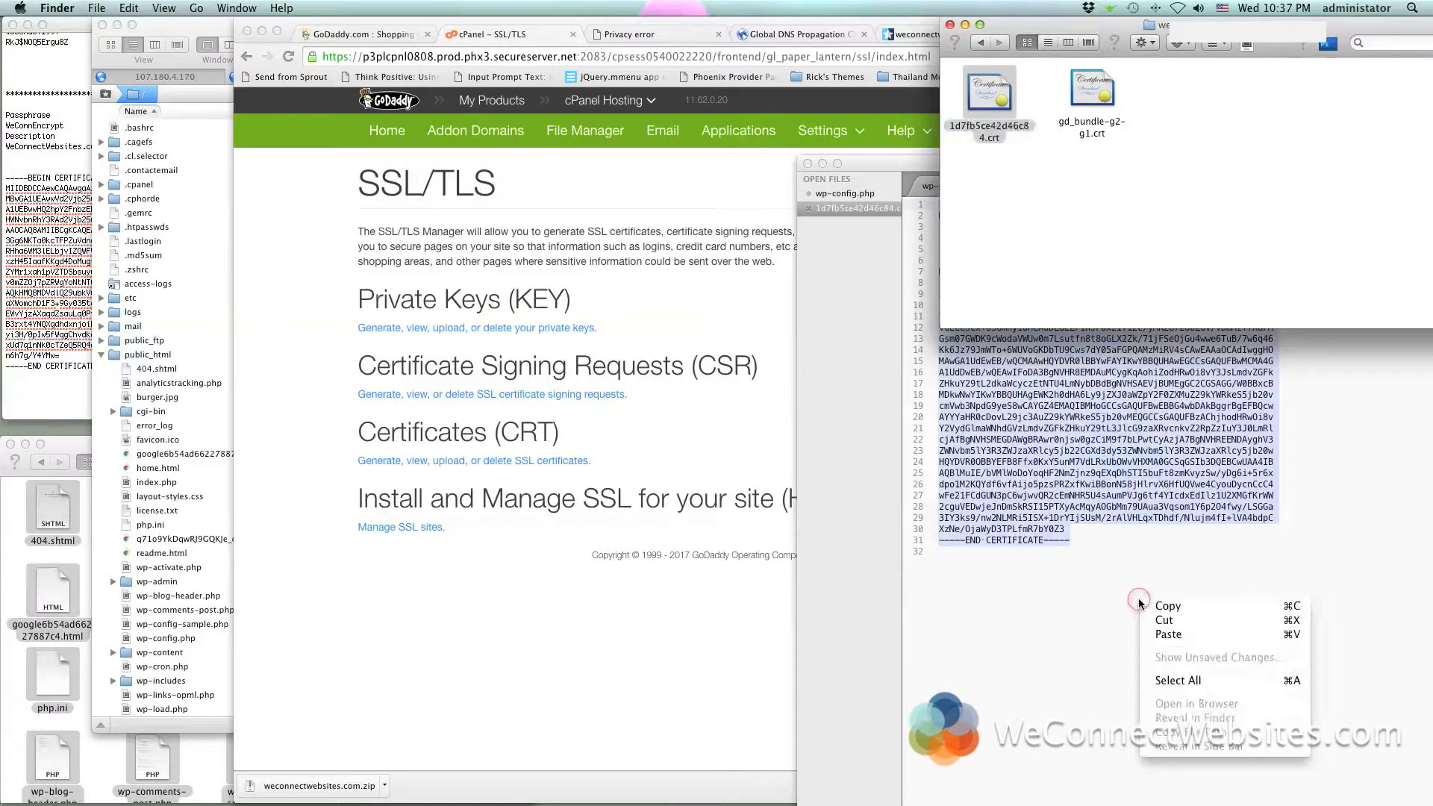
{"action": "left_click", "coordinate": [1064, 579]}
{"action": "left_click", "coordinate": [1066, 501]}
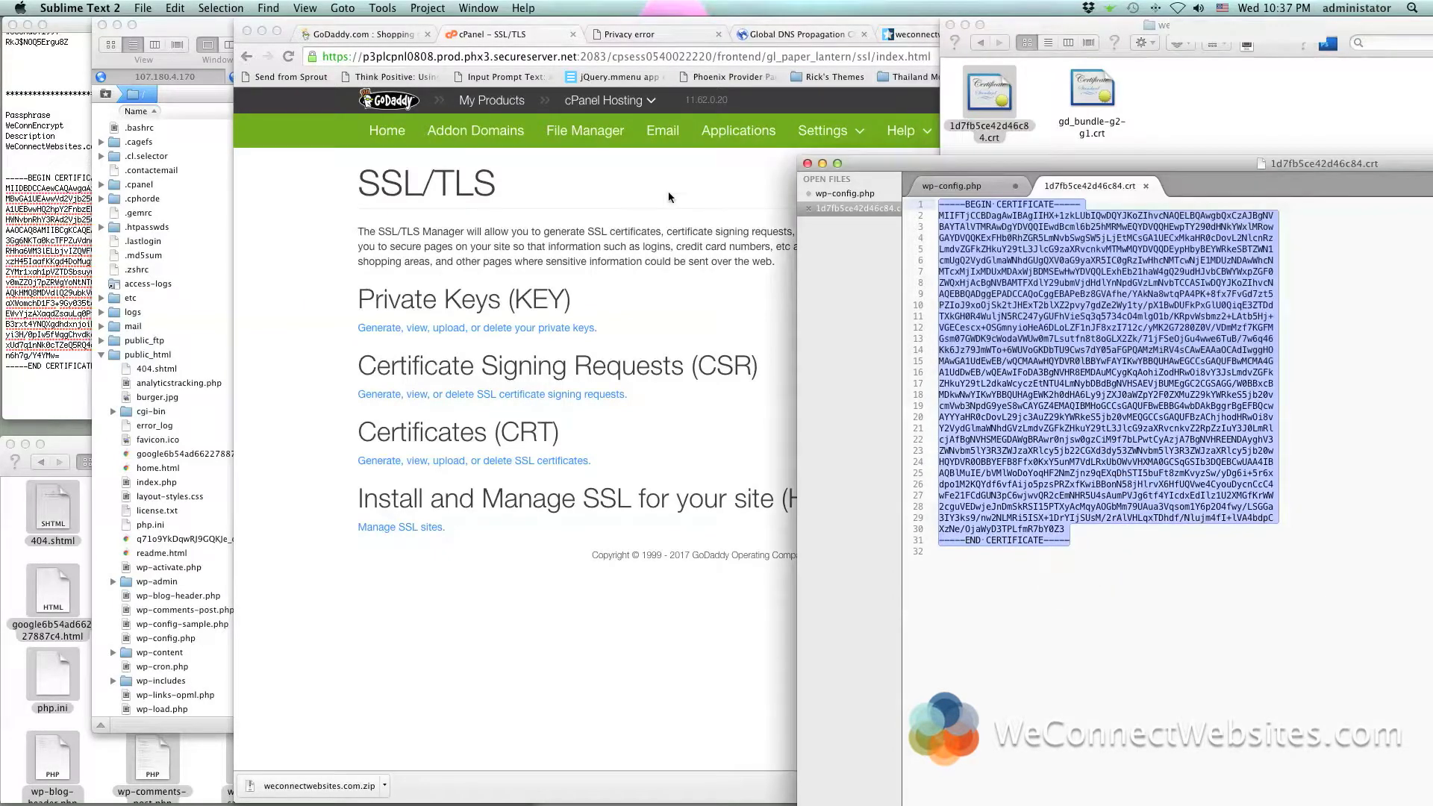
{"action": "left_click", "coordinate": [445, 460]}
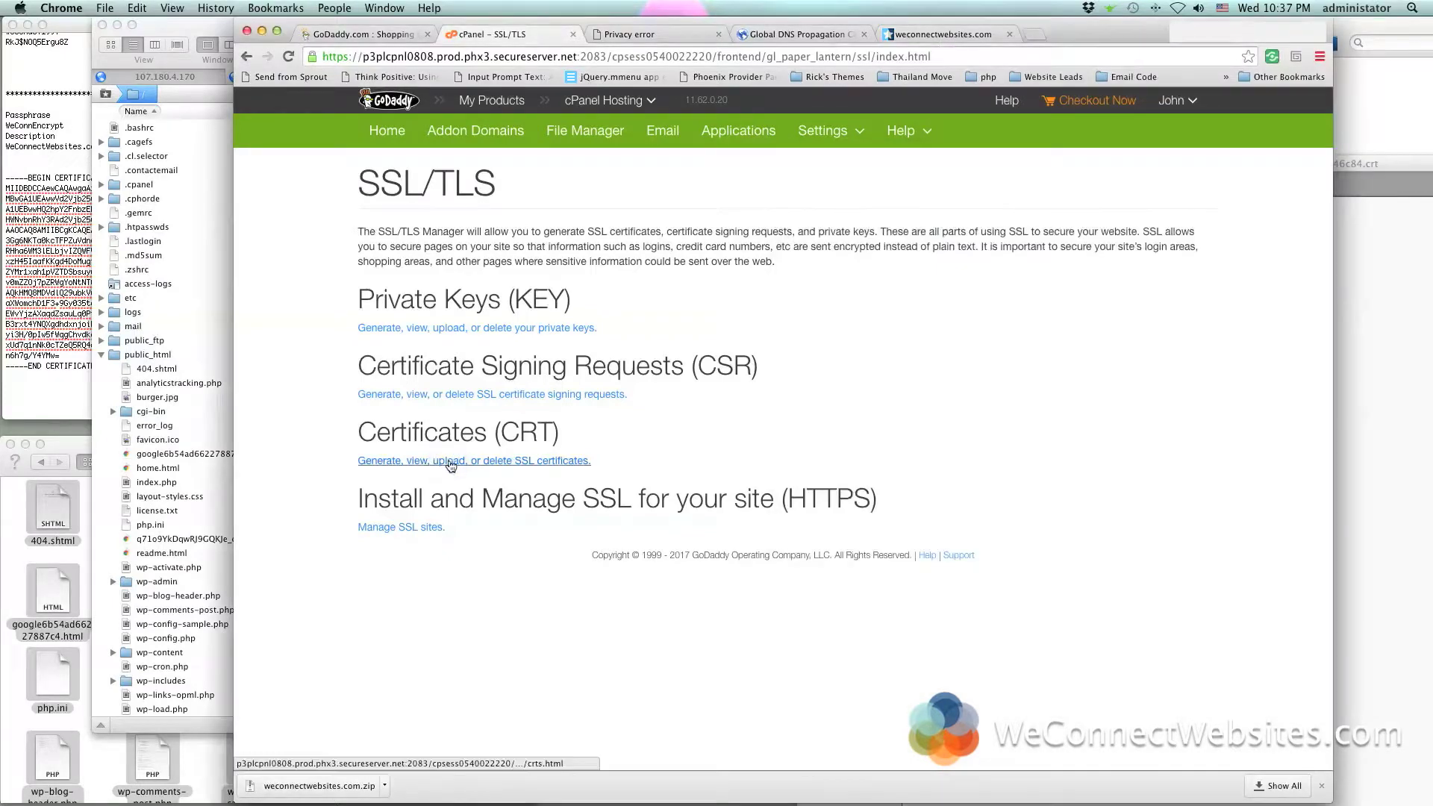
{"action": "left_click", "coordinate": [455, 462]}
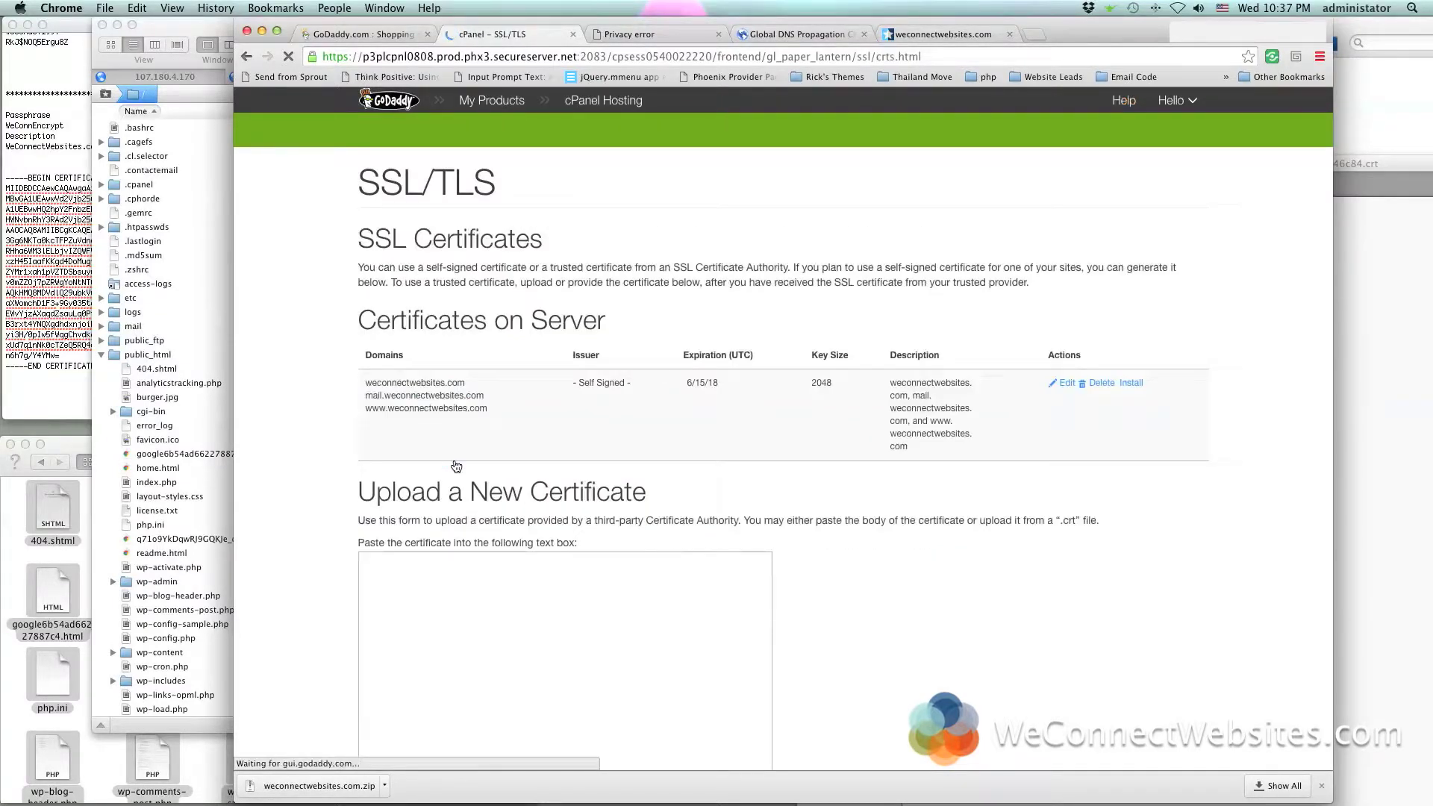
- Paste the copied certificate text into cPanel's Upload a New Certificate box
{"action": "scroll", "coordinate": [457, 467], "scroll_direction": "down", "scroll_amount": 5}
{"action": "scroll", "coordinate": [456, 467], "scroll_direction": "down", "scroll_amount": 3}
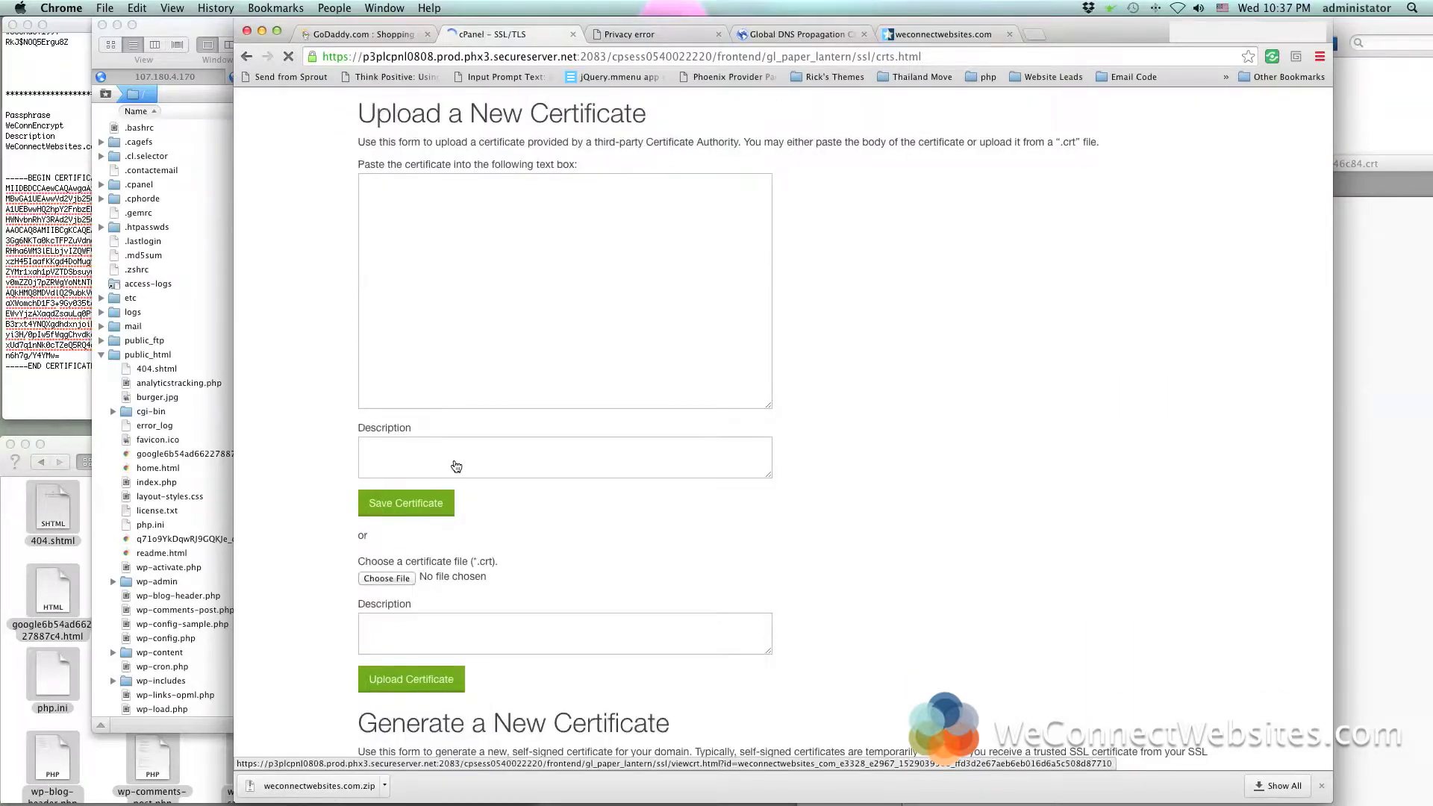
{"action": "left_click", "coordinate": [1363, 326]}
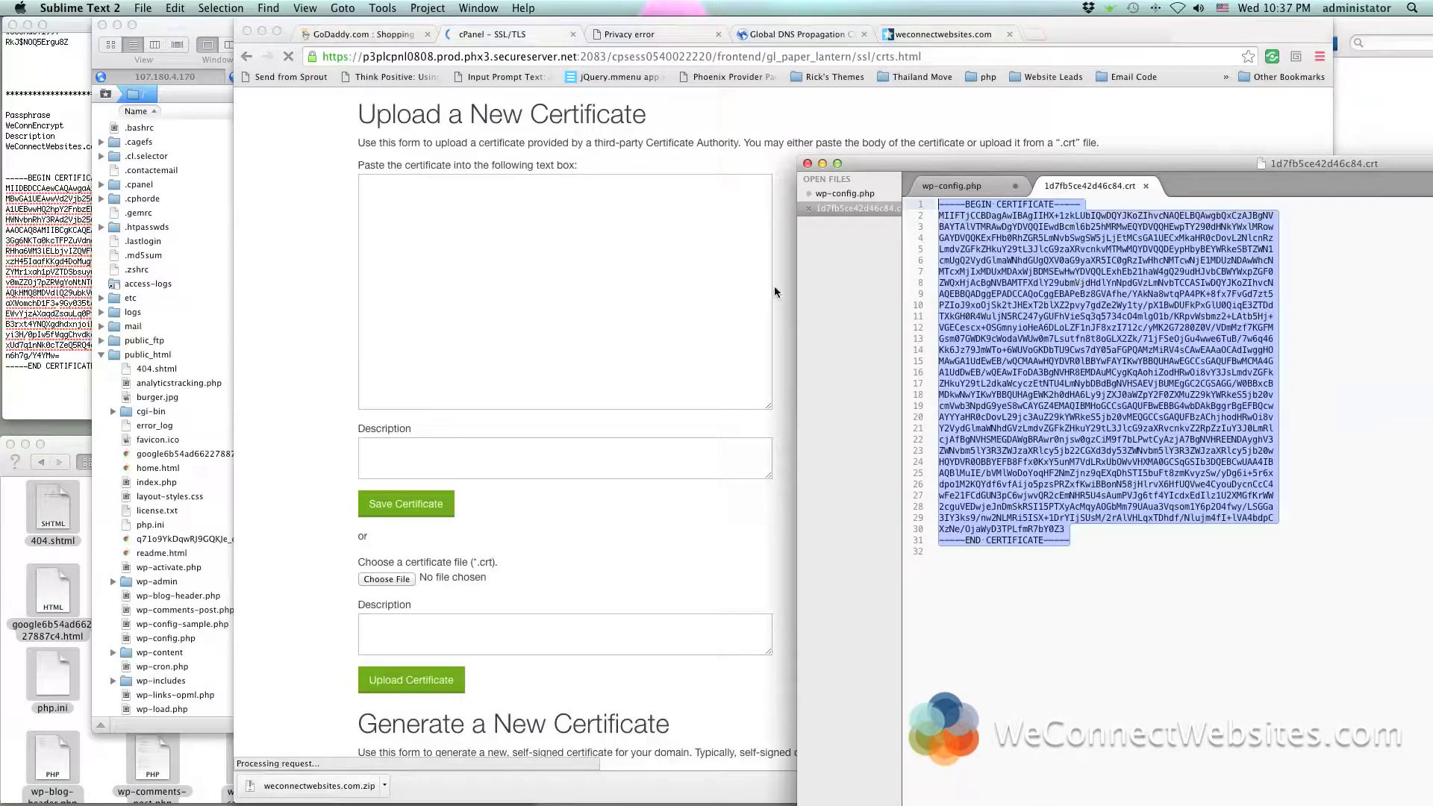
{"action": "left_click", "coordinate": [554, 297]}
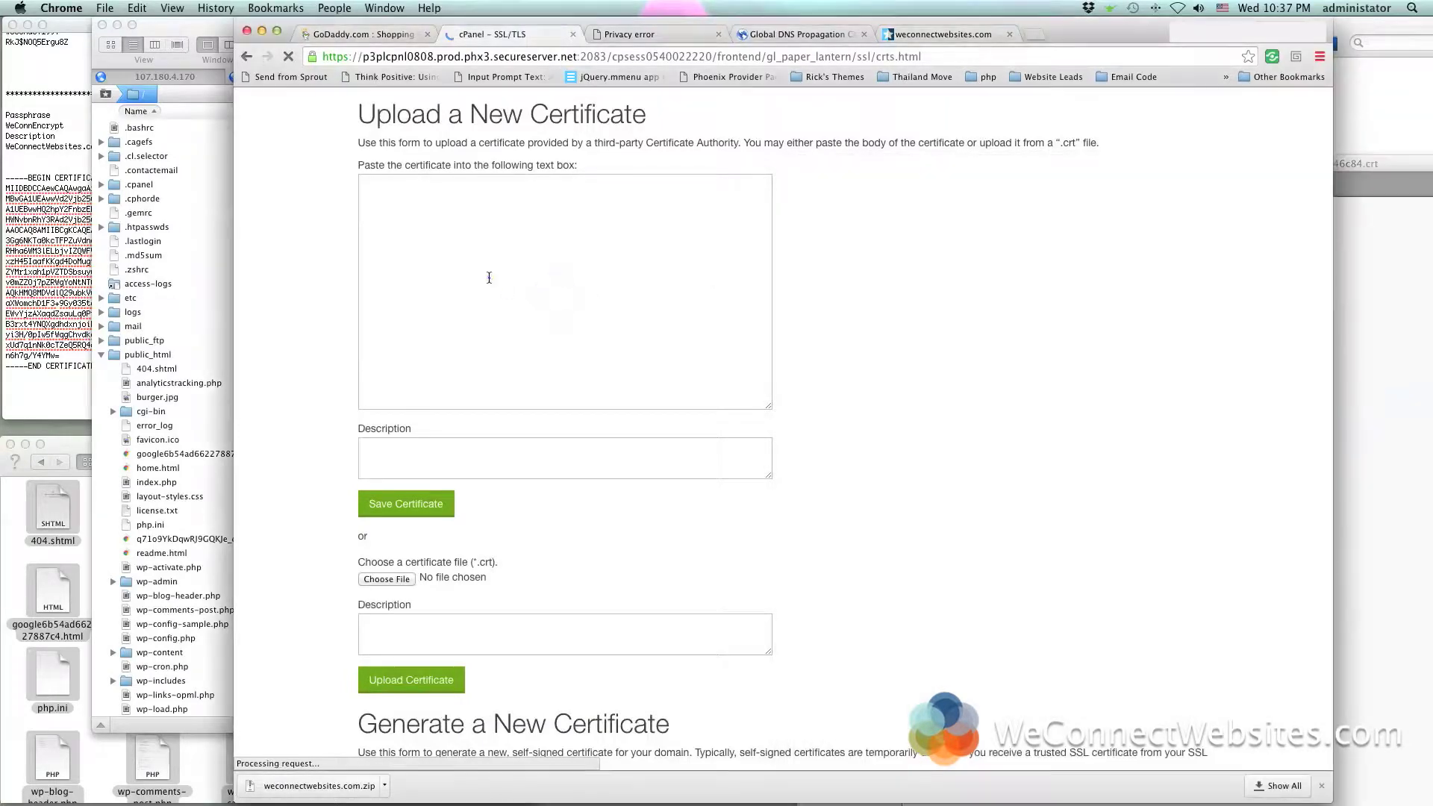
{"action": "left_click", "coordinate": [489, 278]}
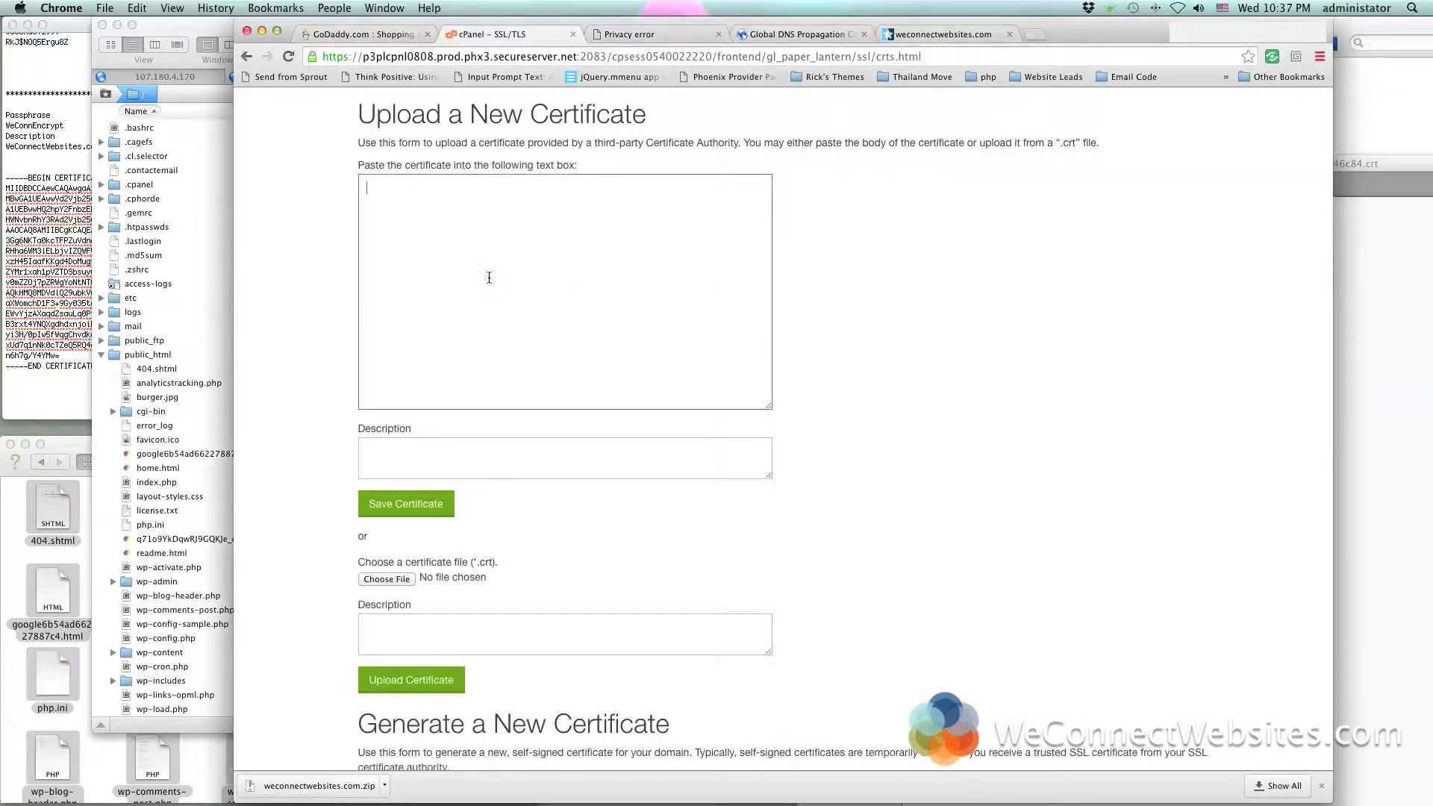
{"action": "key", "text": "super+v"}
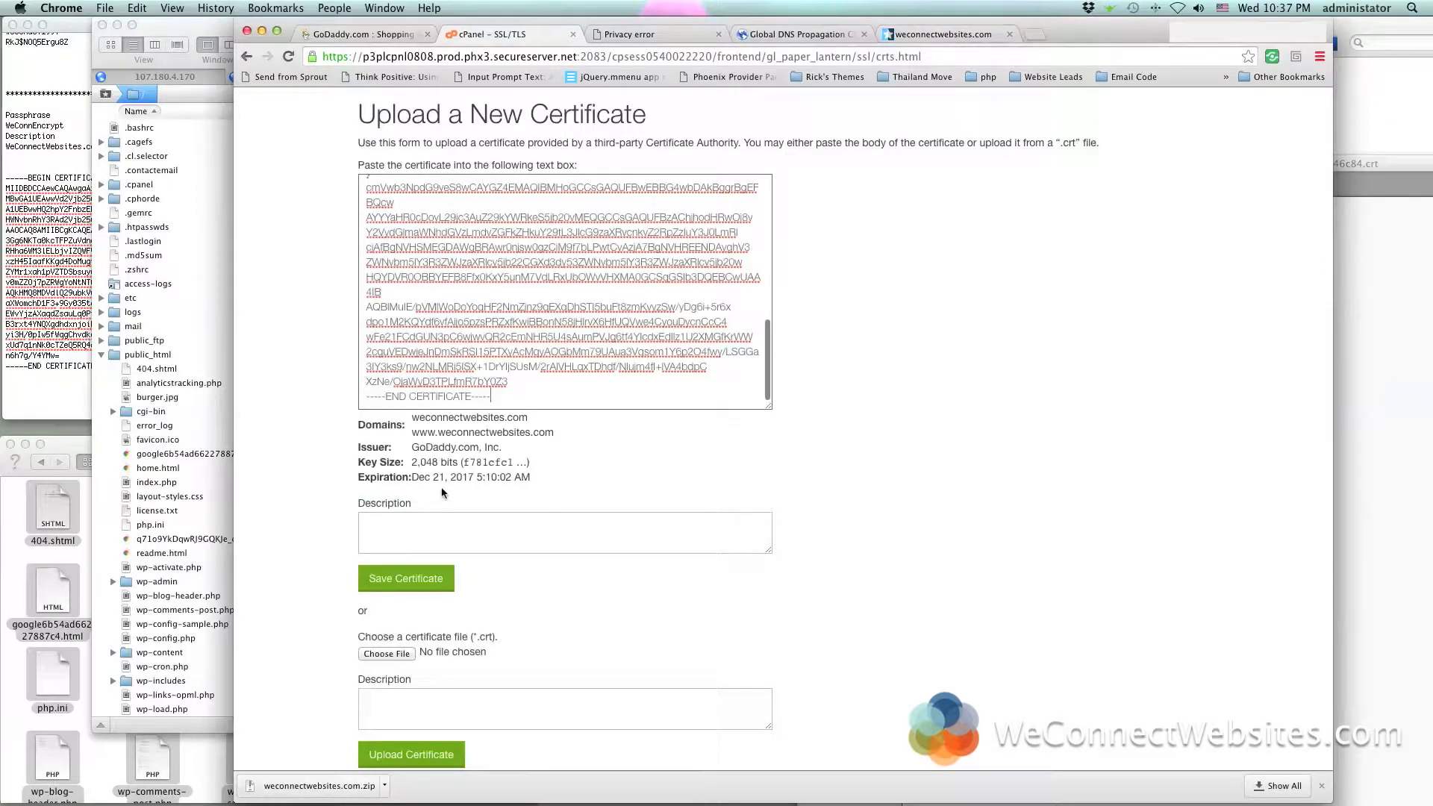
{"action": "left_click_drag", "start_coordinate": [542, 481], "coordinate": [350, 420]}
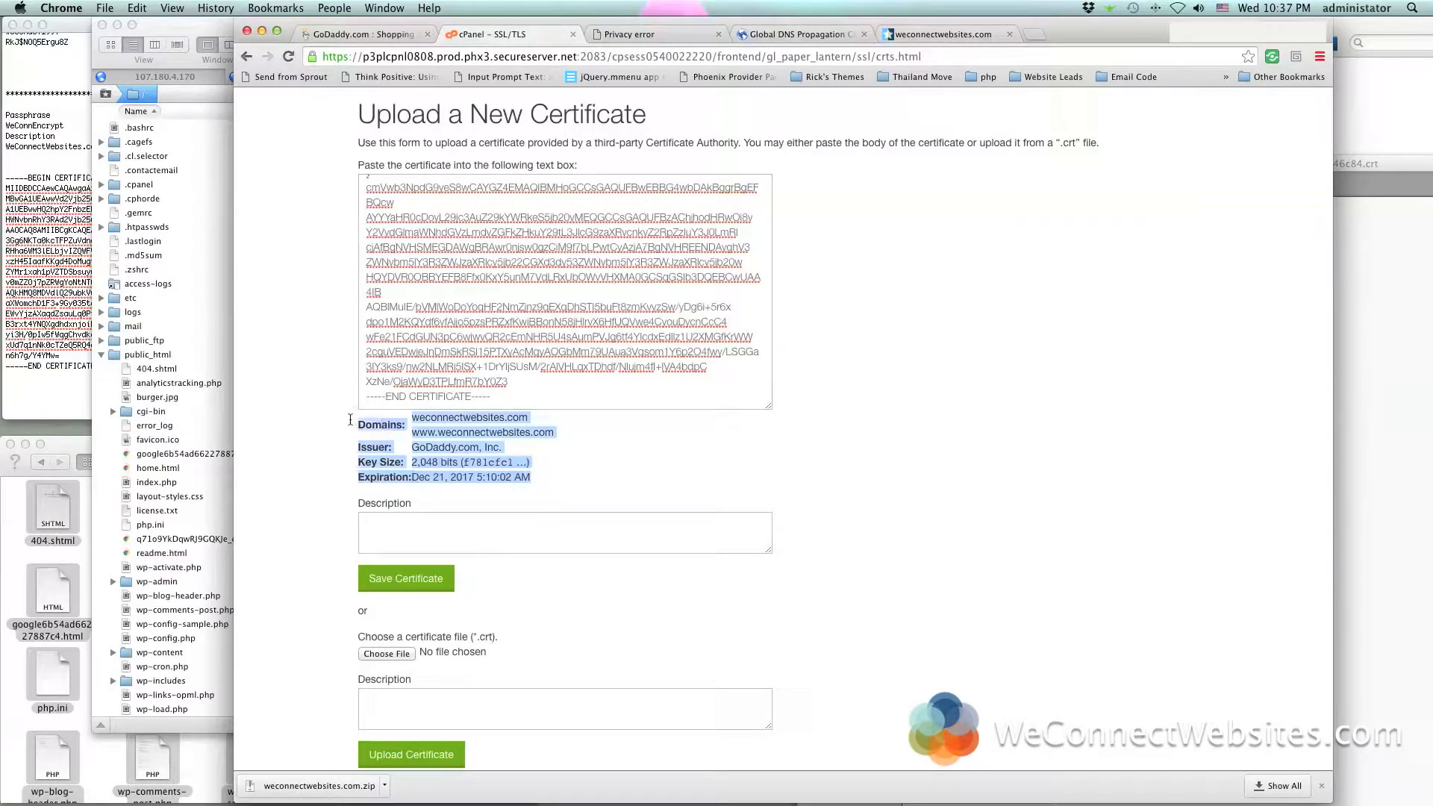
{"action": "left_click", "coordinate": [593, 445]}
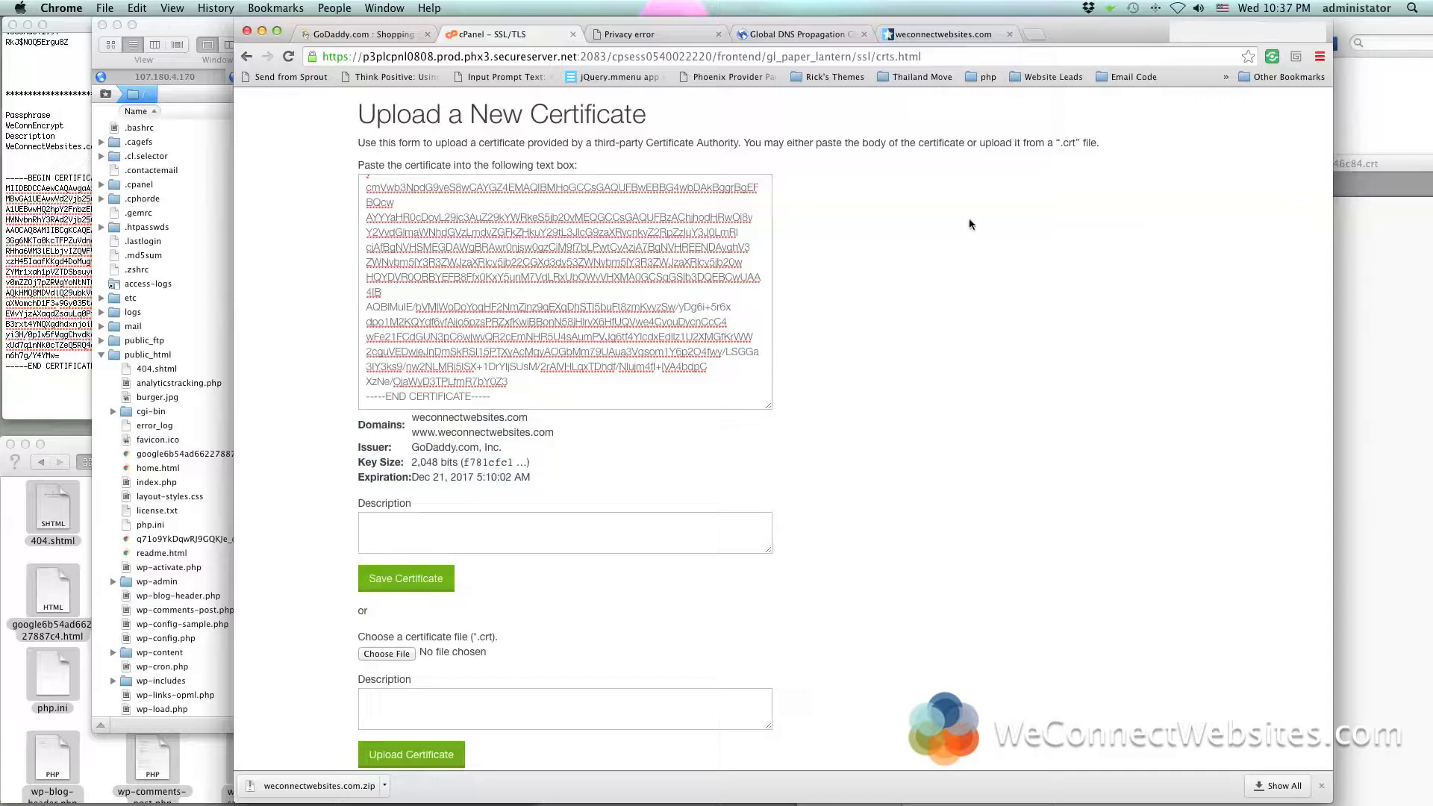
- Attach 1d7fb5ce42d46c84.crt as the certificate file to upload
{"action": "left_click_drag", "start_coordinate": [1109, 20], "coordinate": [934, 21]}
{"action": "left_click", "coordinate": [1222, 112]}
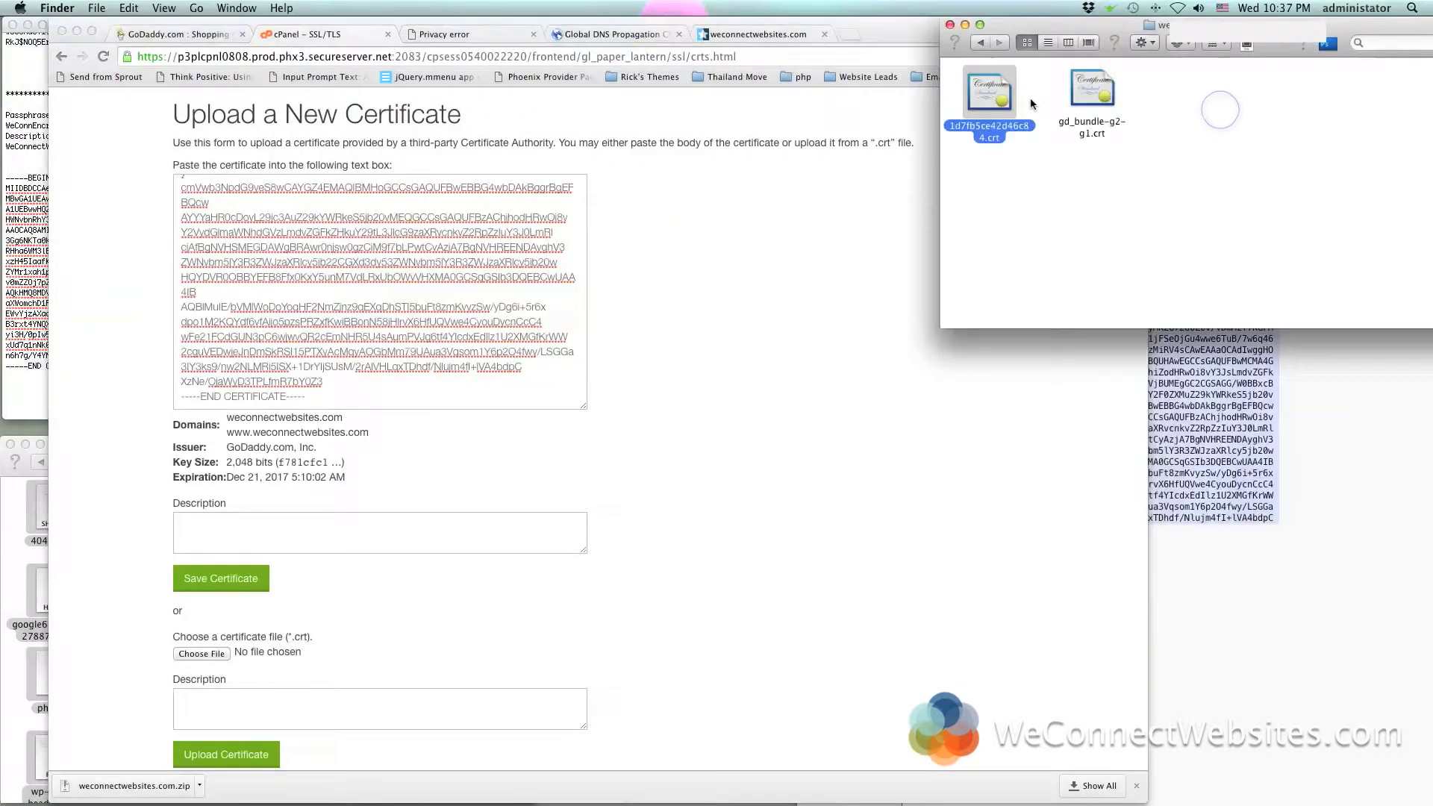
{"action": "left_click", "coordinate": [978, 42]}
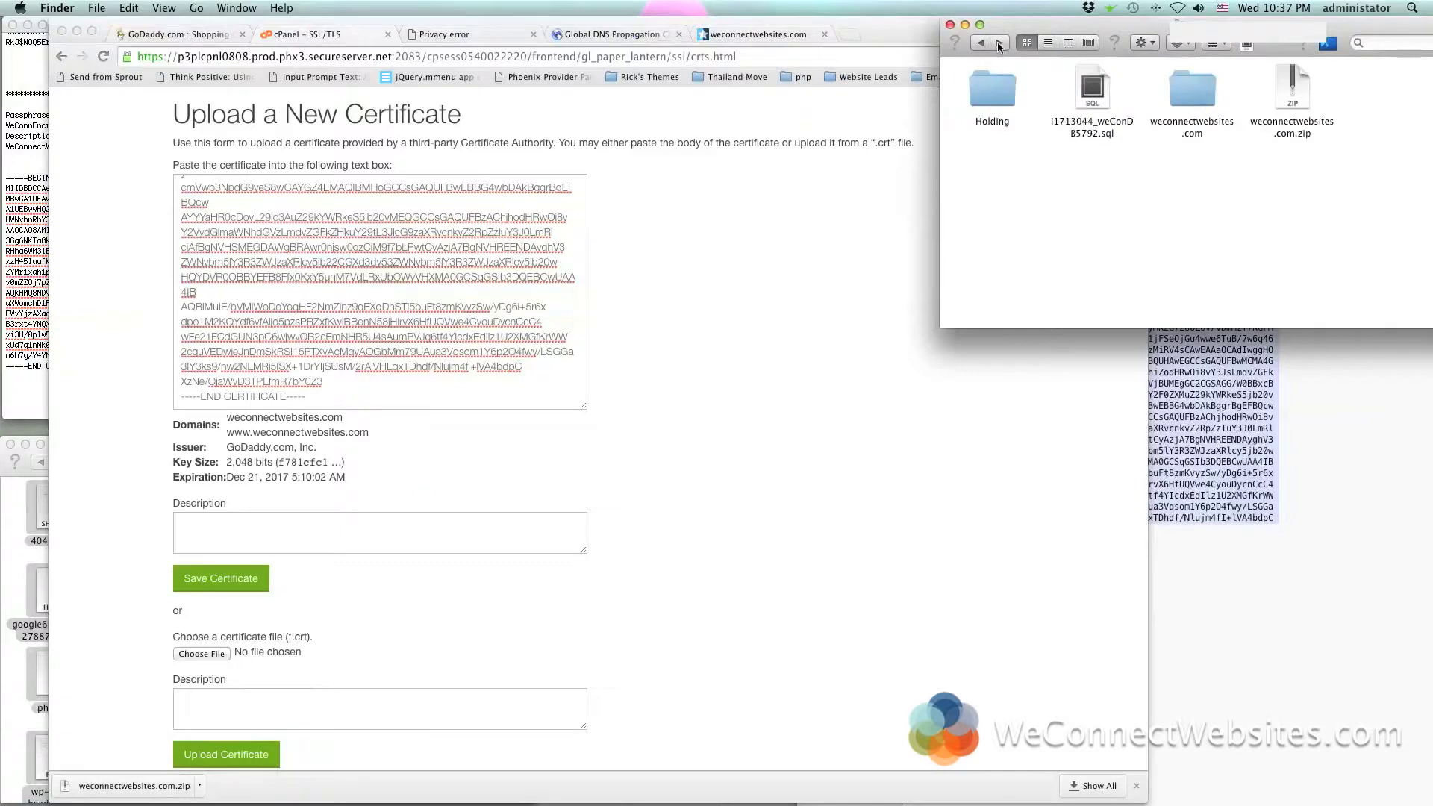
{"action": "left_click", "coordinate": [998, 43]}
{"action": "left_click_drag", "start_coordinate": [998, 88], "coordinate": [209, 654]}
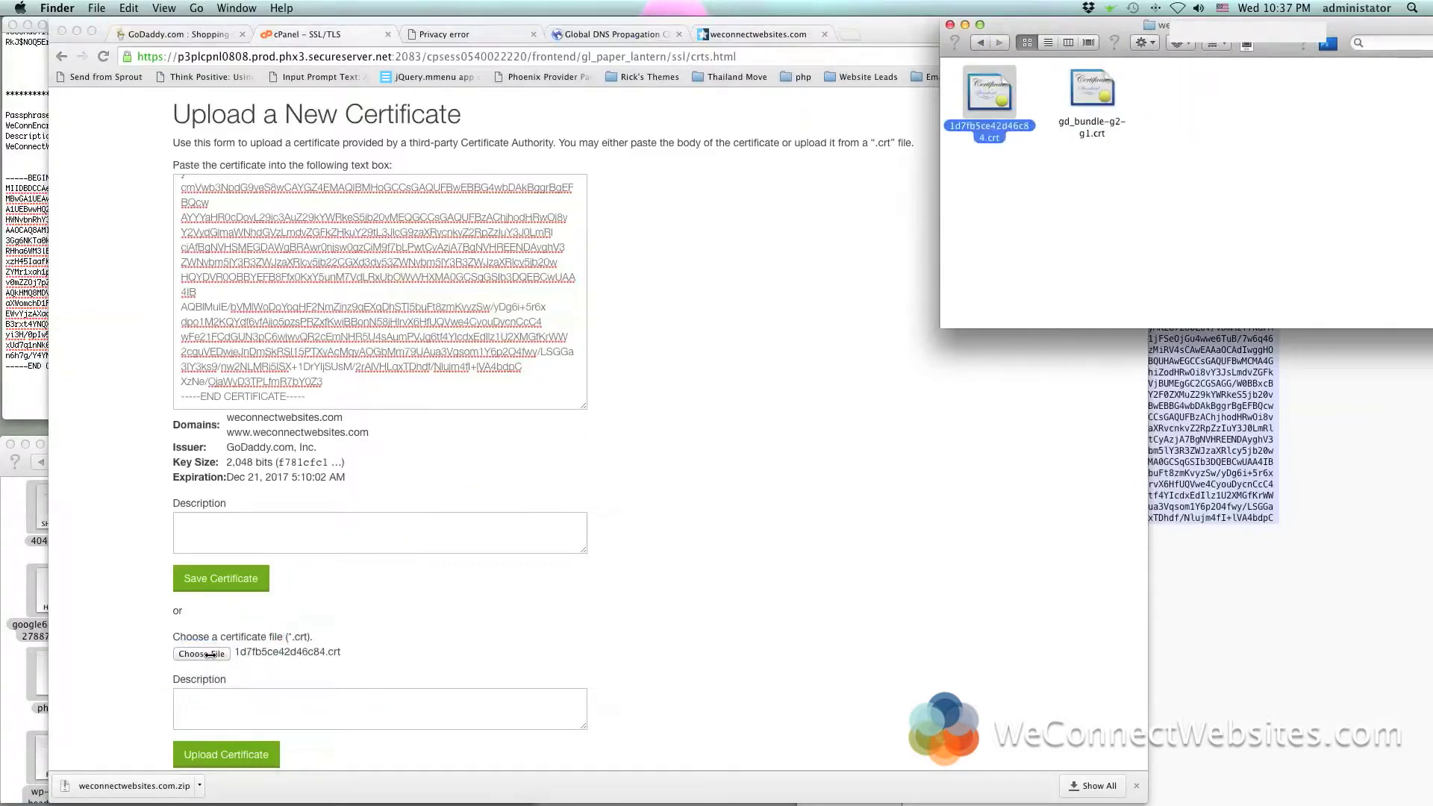
{"action": "left_click", "coordinate": [297, 636]}
{"action": "scroll", "coordinate": [283, 642], "scroll_direction": "down", "scroll_amount": 3}
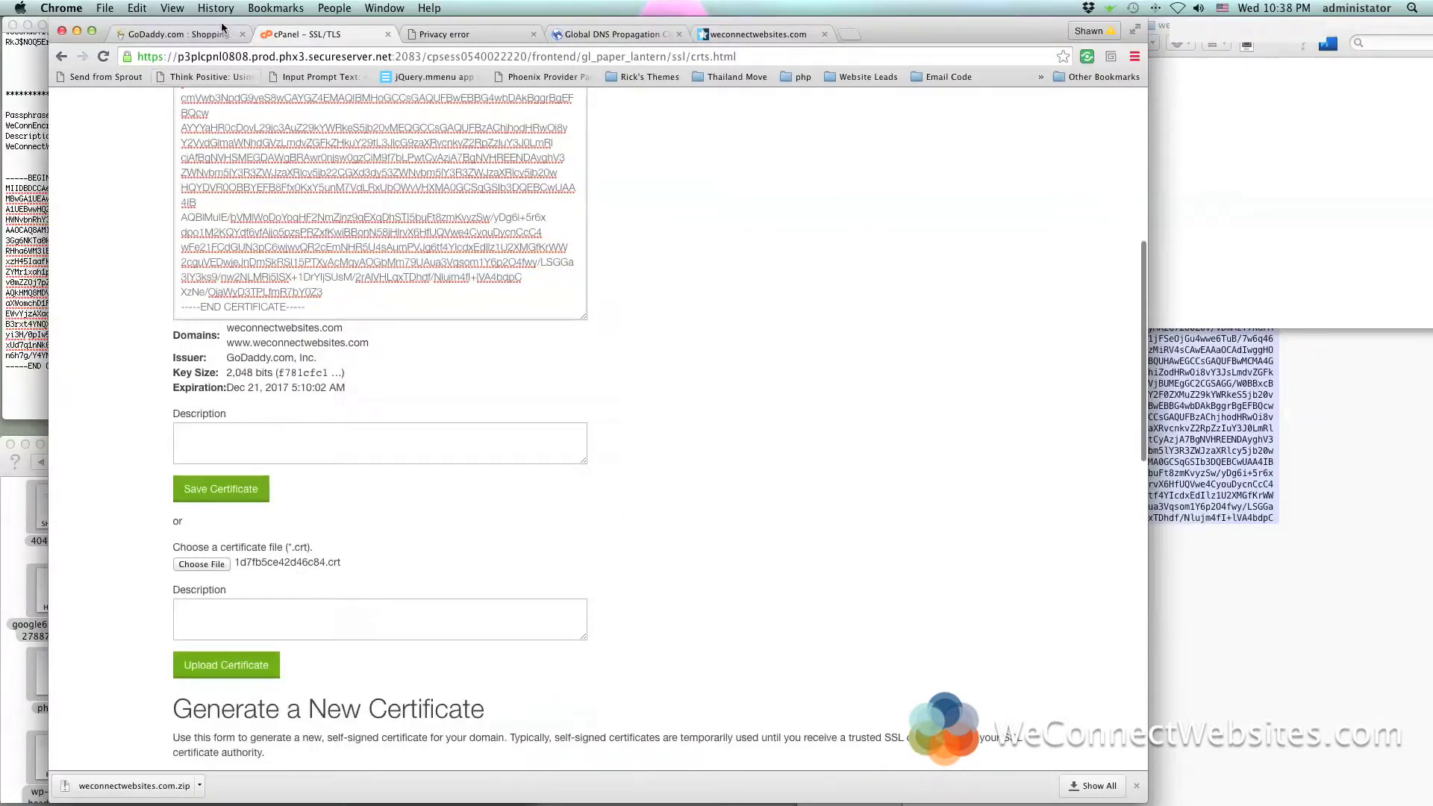
- Set the description to 'WeConnectWebsites.com Encryption' and upload the certificate
{"action": "left_click_drag", "start_coordinate": [222, 28], "coordinate": [434, 27]}
{"action": "left_click", "coordinate": [159, 145]}
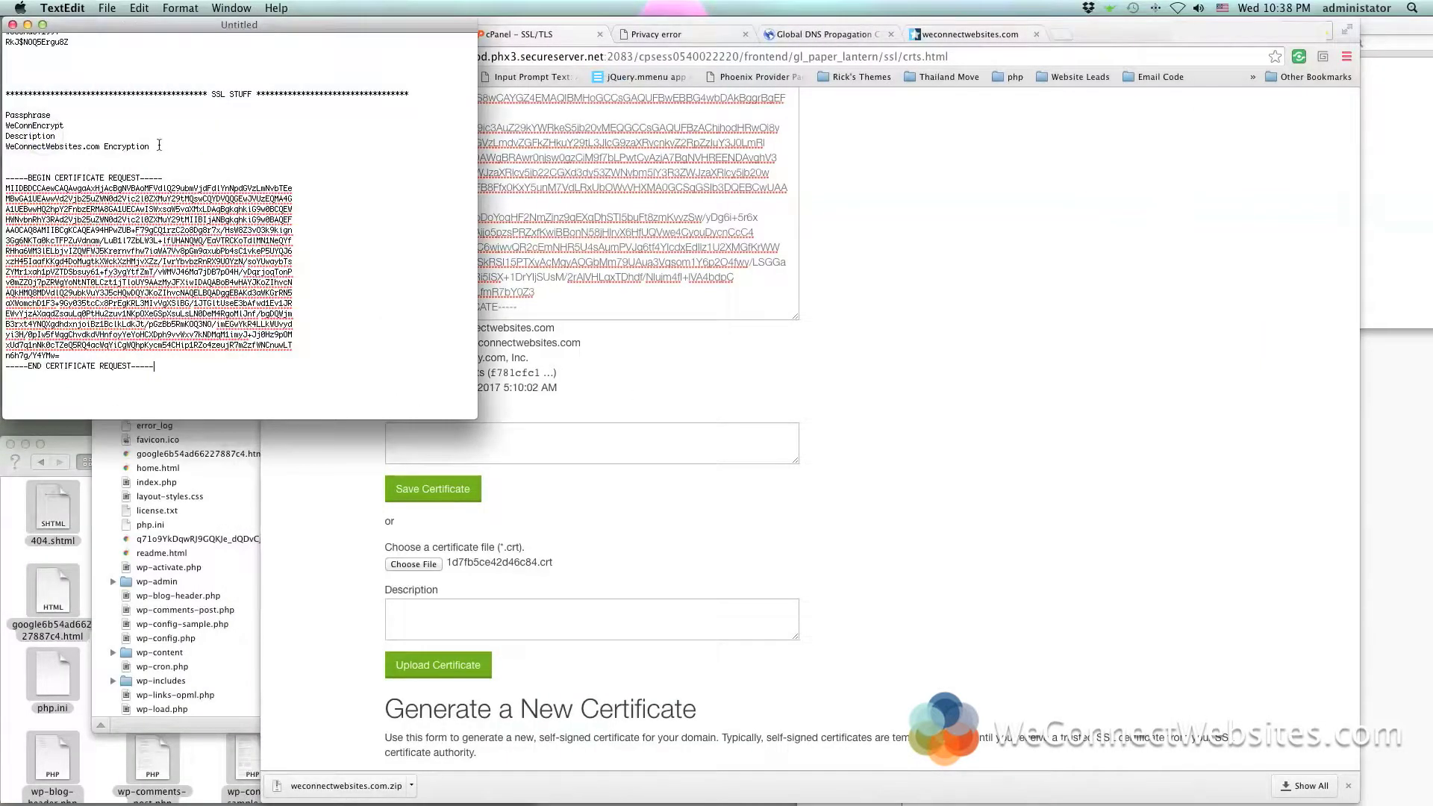
{"action": "left_click_drag", "start_coordinate": [159, 144], "coordinate": [2, 146]}
{"action": "key", "text": "super+c"}
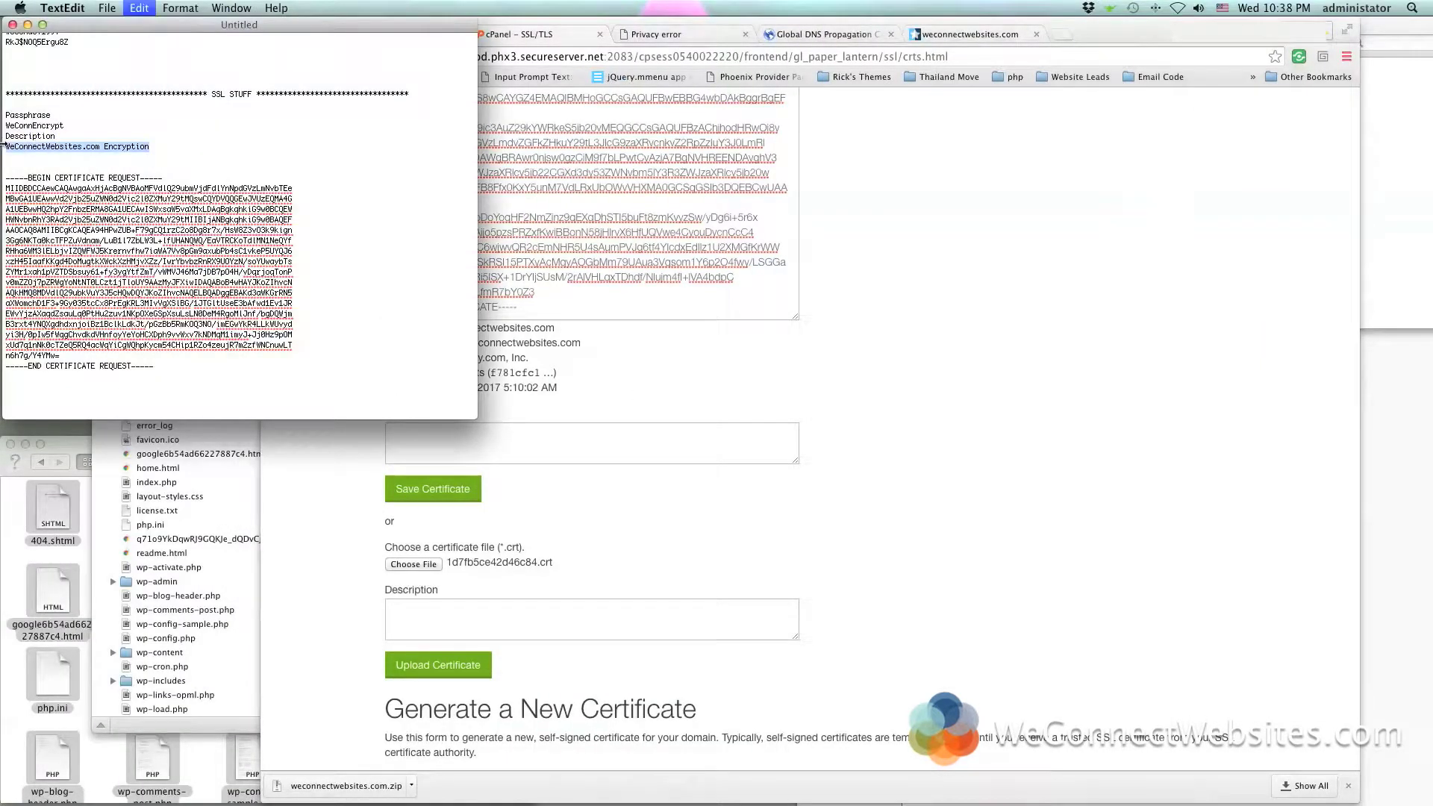
{"action": "left_click", "coordinate": [569, 534]}
{"action": "left_click", "coordinate": [422, 610]}
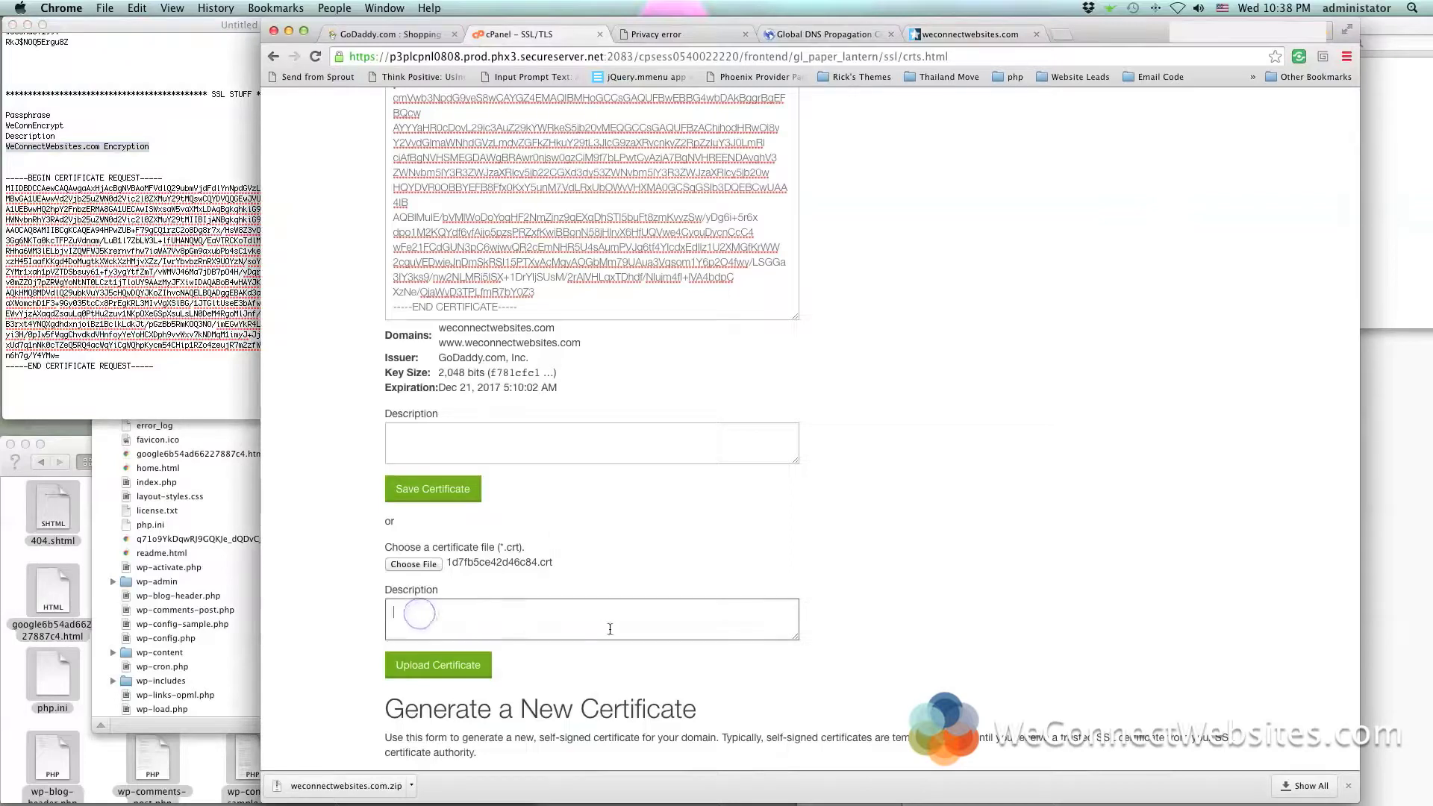
{"action": "key", "text": "super+v"}
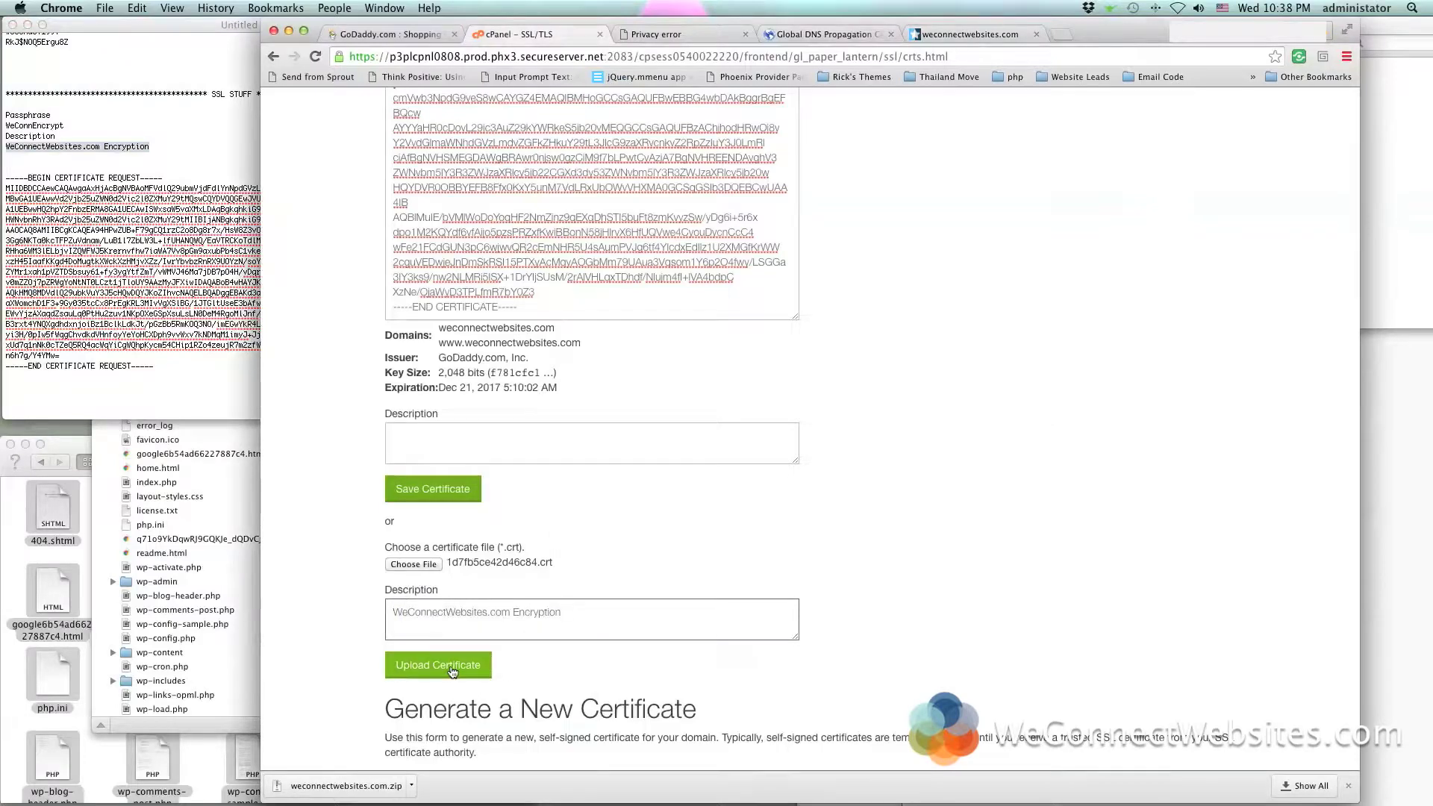
{"action": "left_click", "coordinate": [452, 670]}
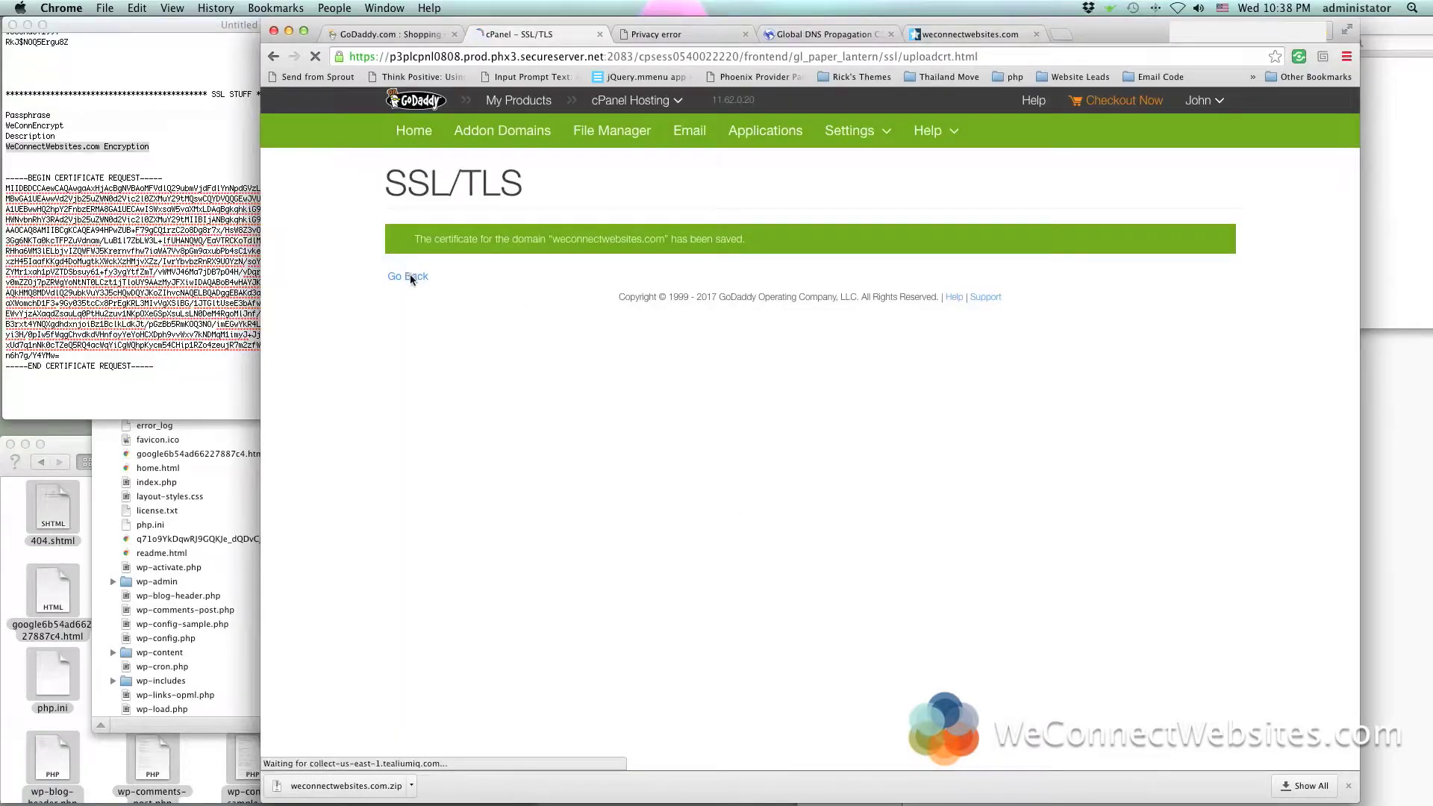
{"action": "left_click", "coordinate": [411, 277]}
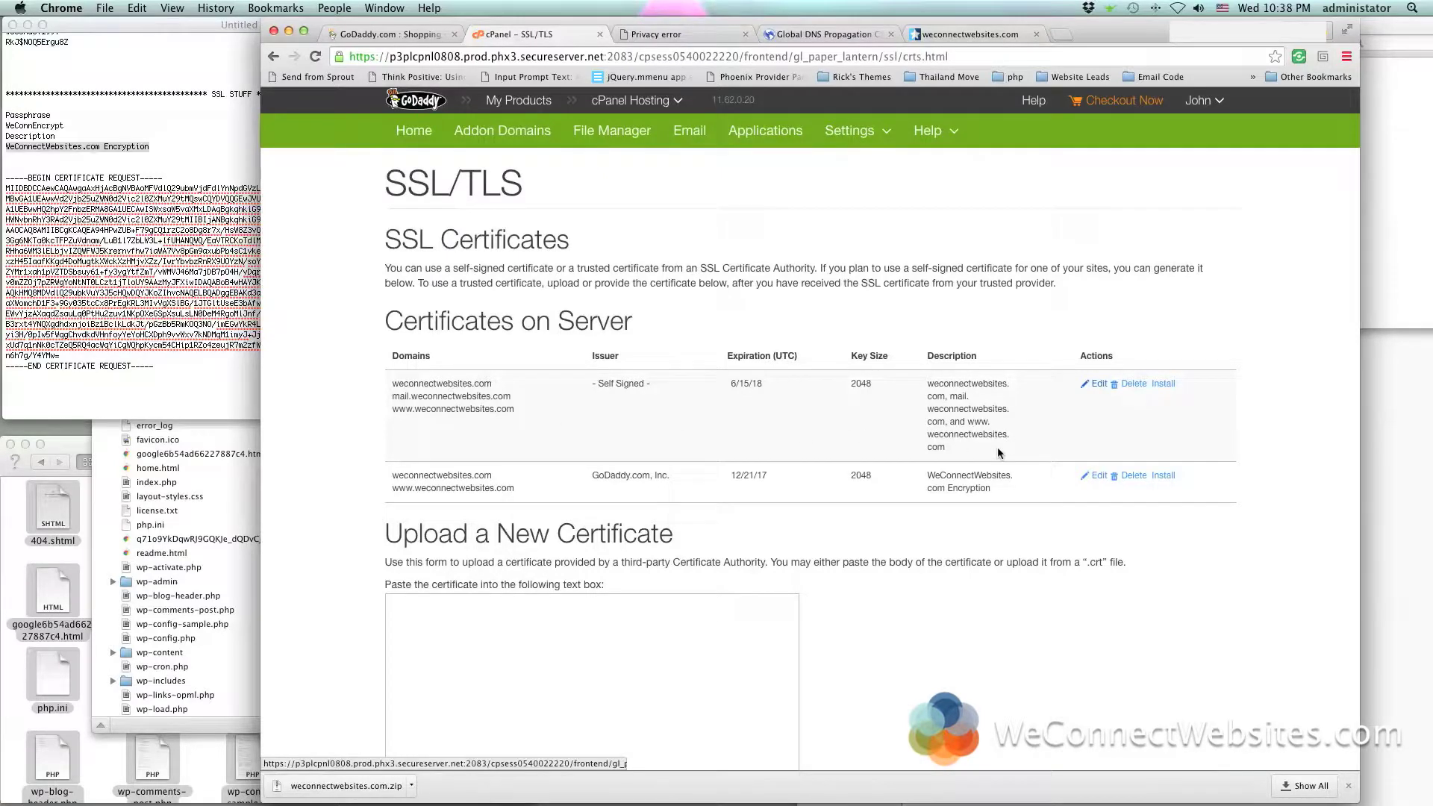
- Inspect the self-signed certificate's issuer and domains in the Certificates list
{"action": "triple_click", "coordinate": [968, 457]}
{"action": "left_click_drag", "start_coordinate": [907, 434], "coordinate": [395, 384]}
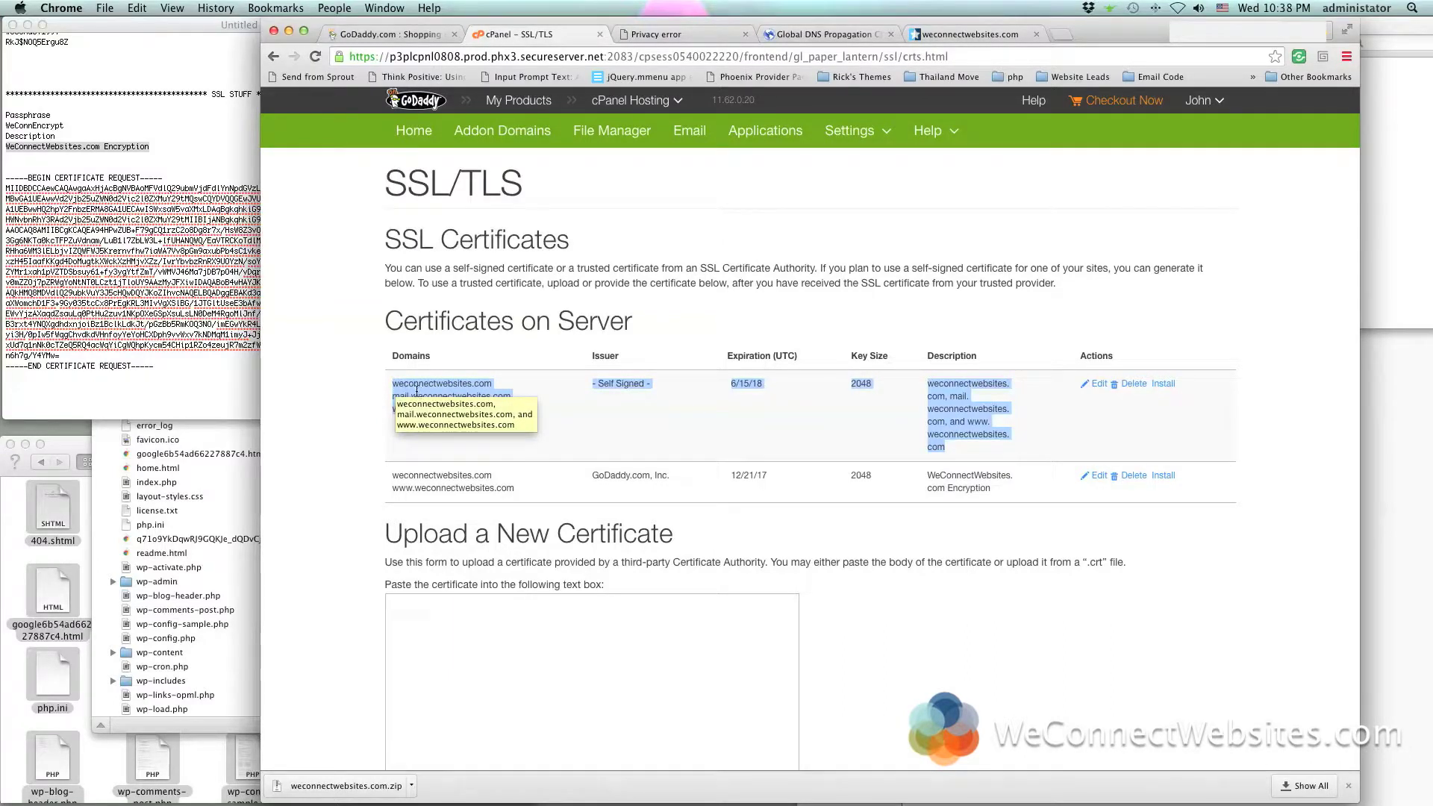
{"action": "left_click", "coordinate": [533, 394]}
{"action": "left_click_drag", "start_coordinate": [610, 413], "coordinate": [394, 384]}
{"action": "left_click", "coordinate": [710, 397]}
{"action": "left_click_drag", "start_coordinate": [657, 383], "coordinate": [563, 383]}
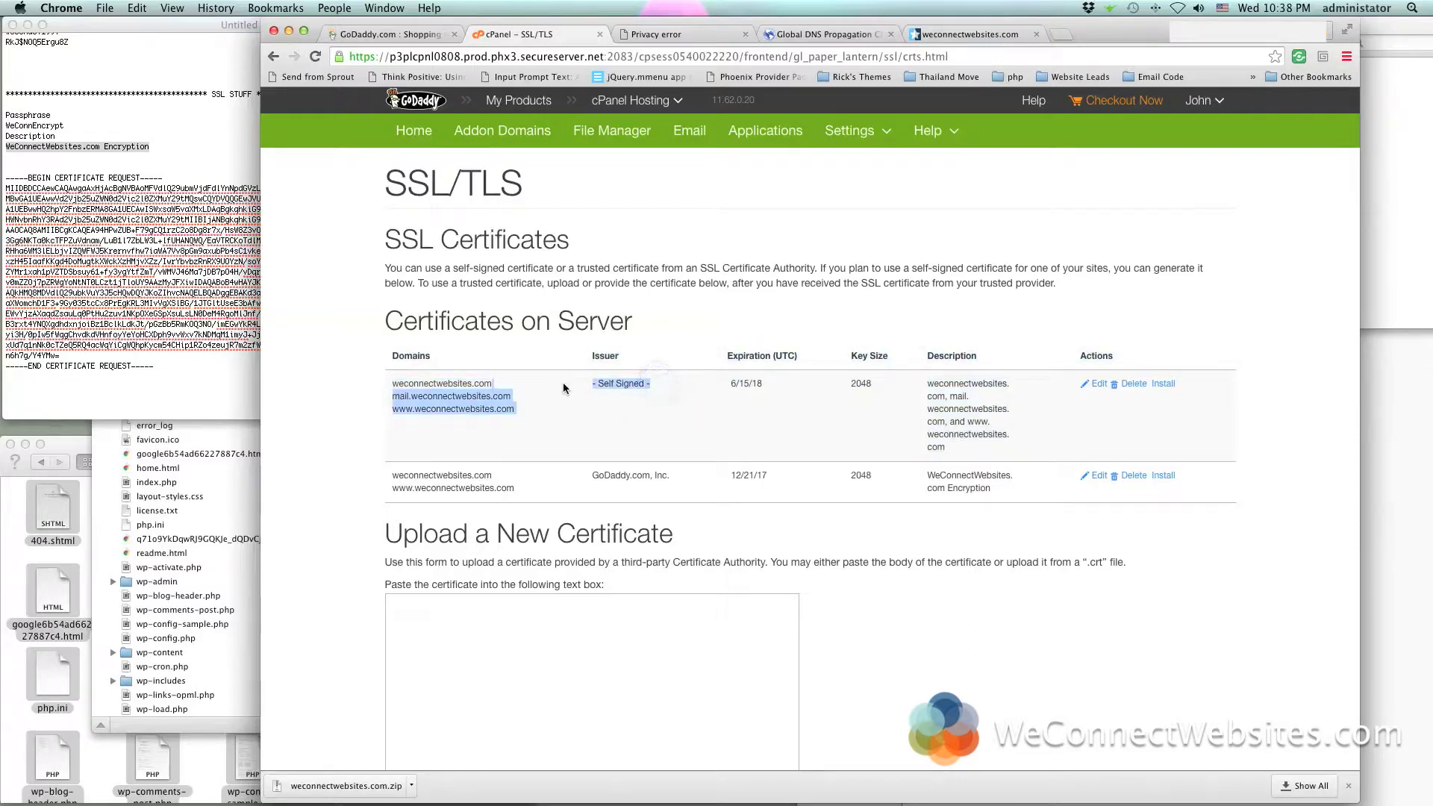
{"action": "left_click", "coordinate": [563, 383]}
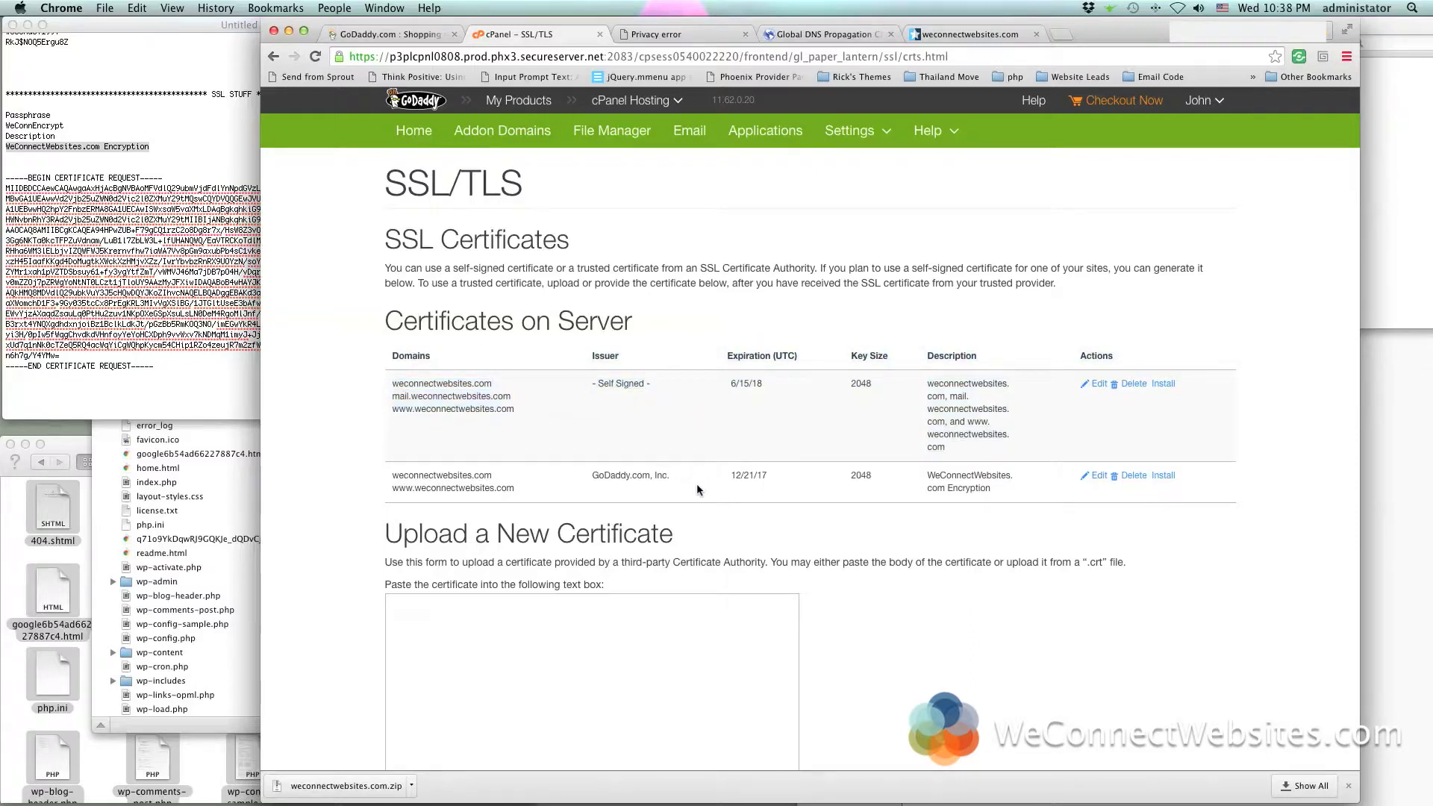
- Review the GoDaddy certificate row, then return to the SSL Manager overview
{"action": "triple_click", "coordinate": [394, 476]}
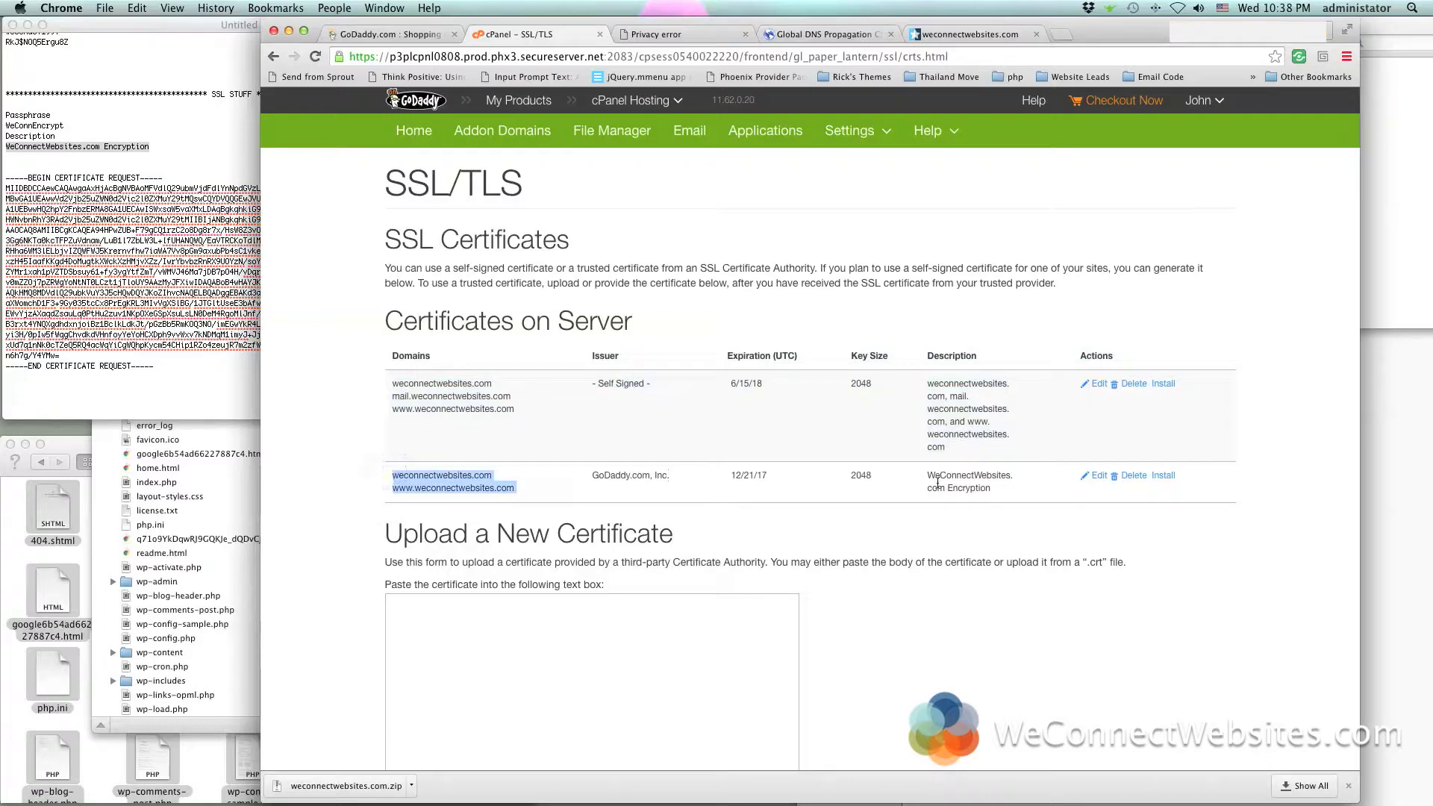
{"action": "left_click_drag", "start_coordinate": [938, 484], "coordinate": [395, 482]}
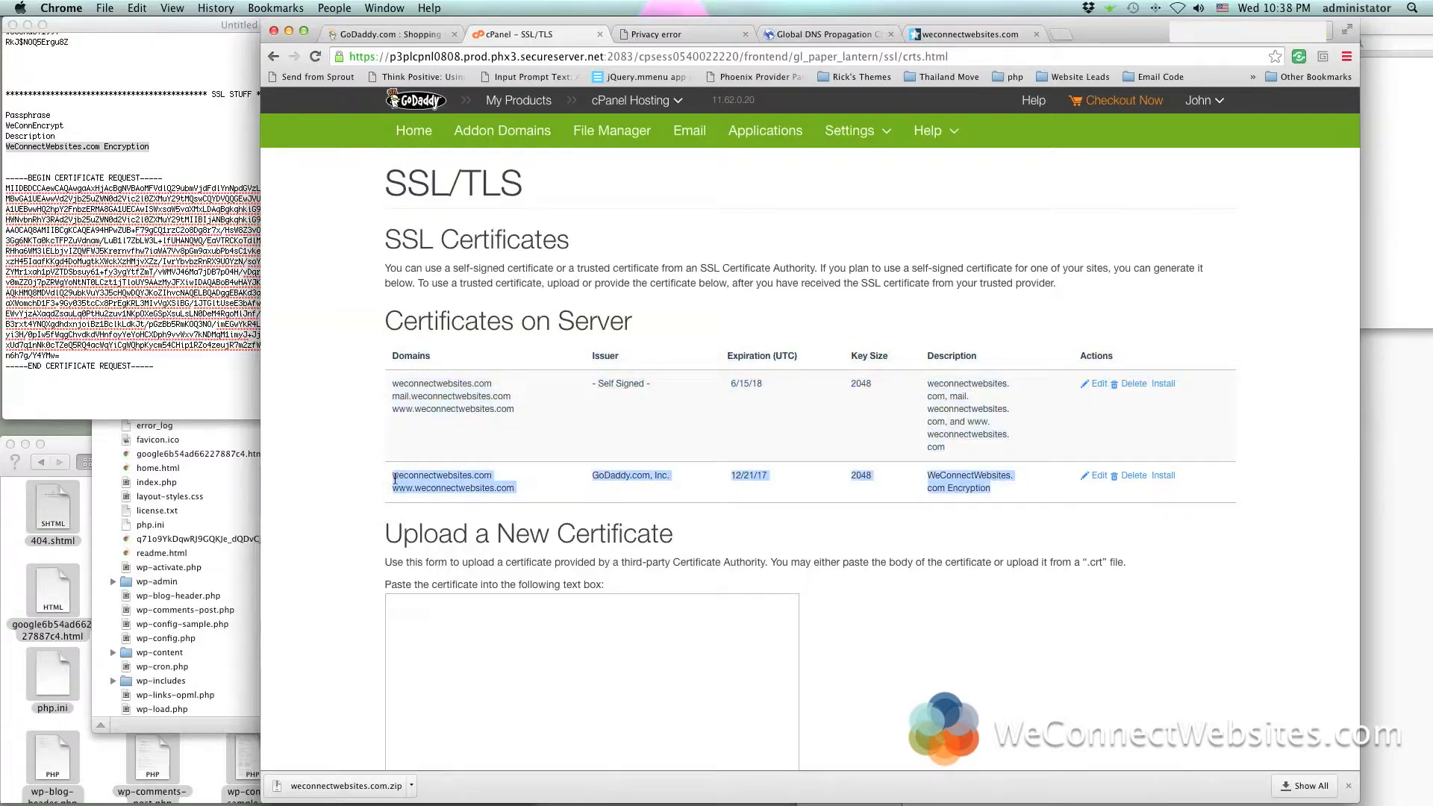
{"action": "left_click", "coordinate": [879, 519]}
{"action": "scroll", "coordinate": [821, 492], "scroll_direction": "down", "scroll_amount": 15}
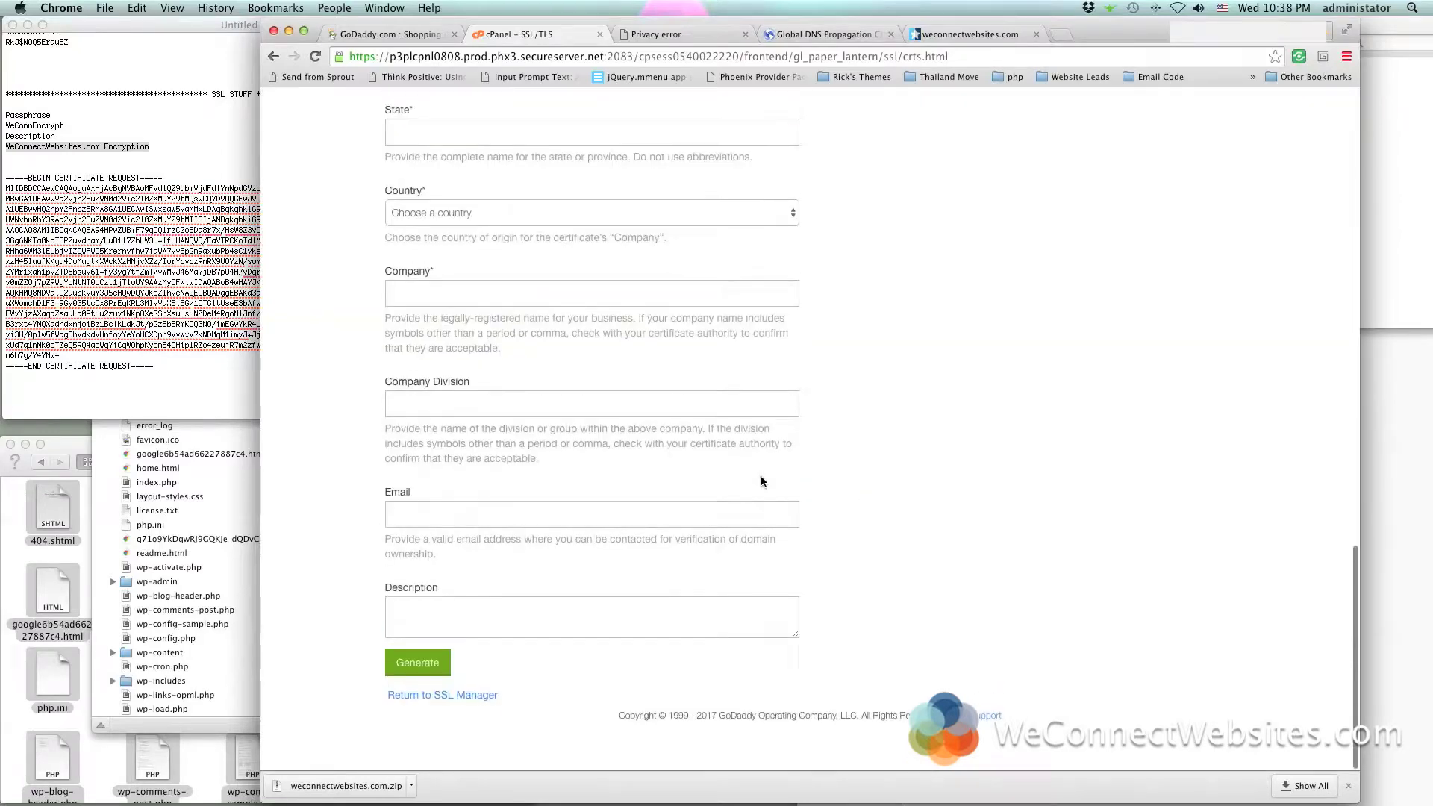
{"action": "left_click", "coordinate": [457, 696]}
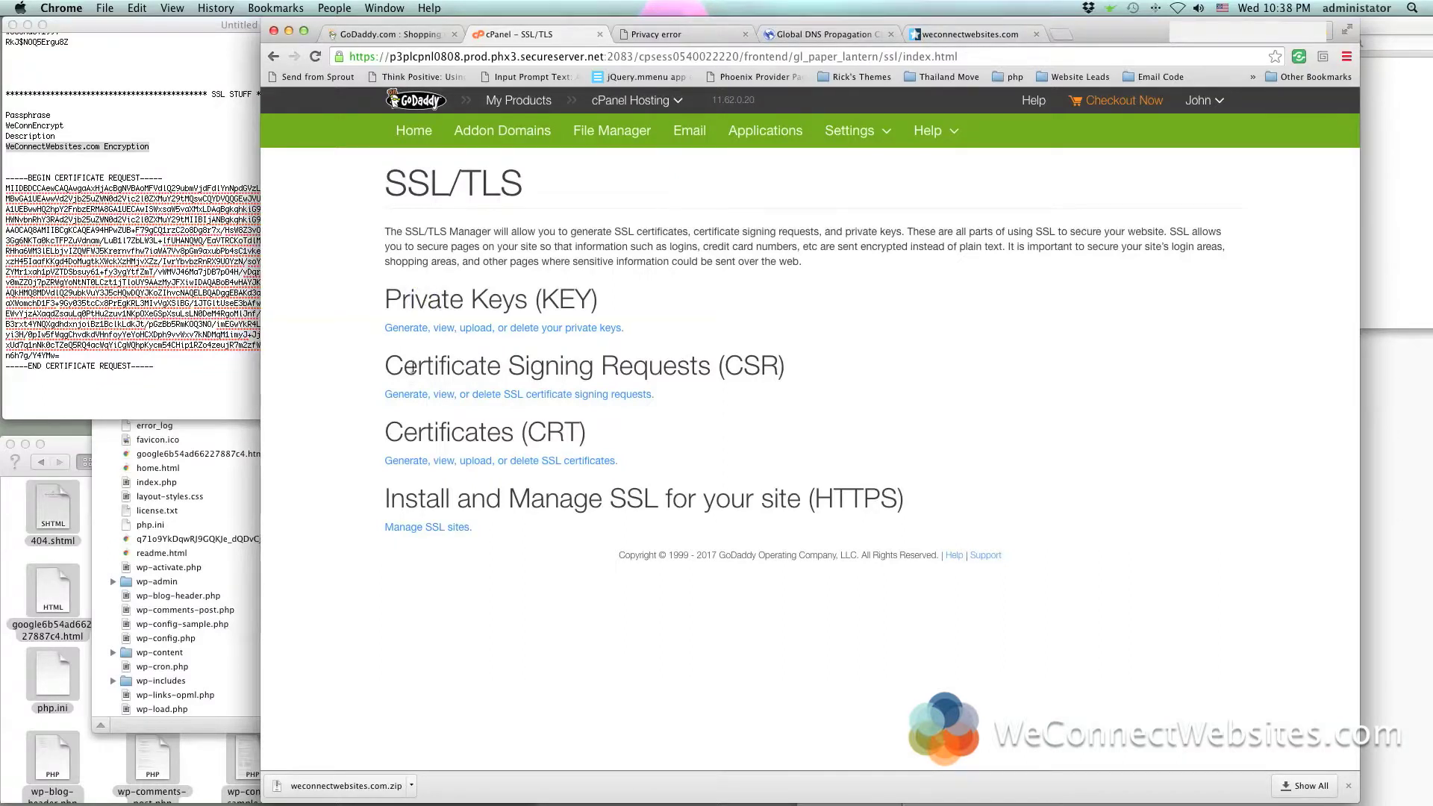
- Point out the CSR, Certificates (CRT) and HTTPS site management sections of SSL/TLS Manager
{"action": "triple_click", "coordinate": [381, 364]}
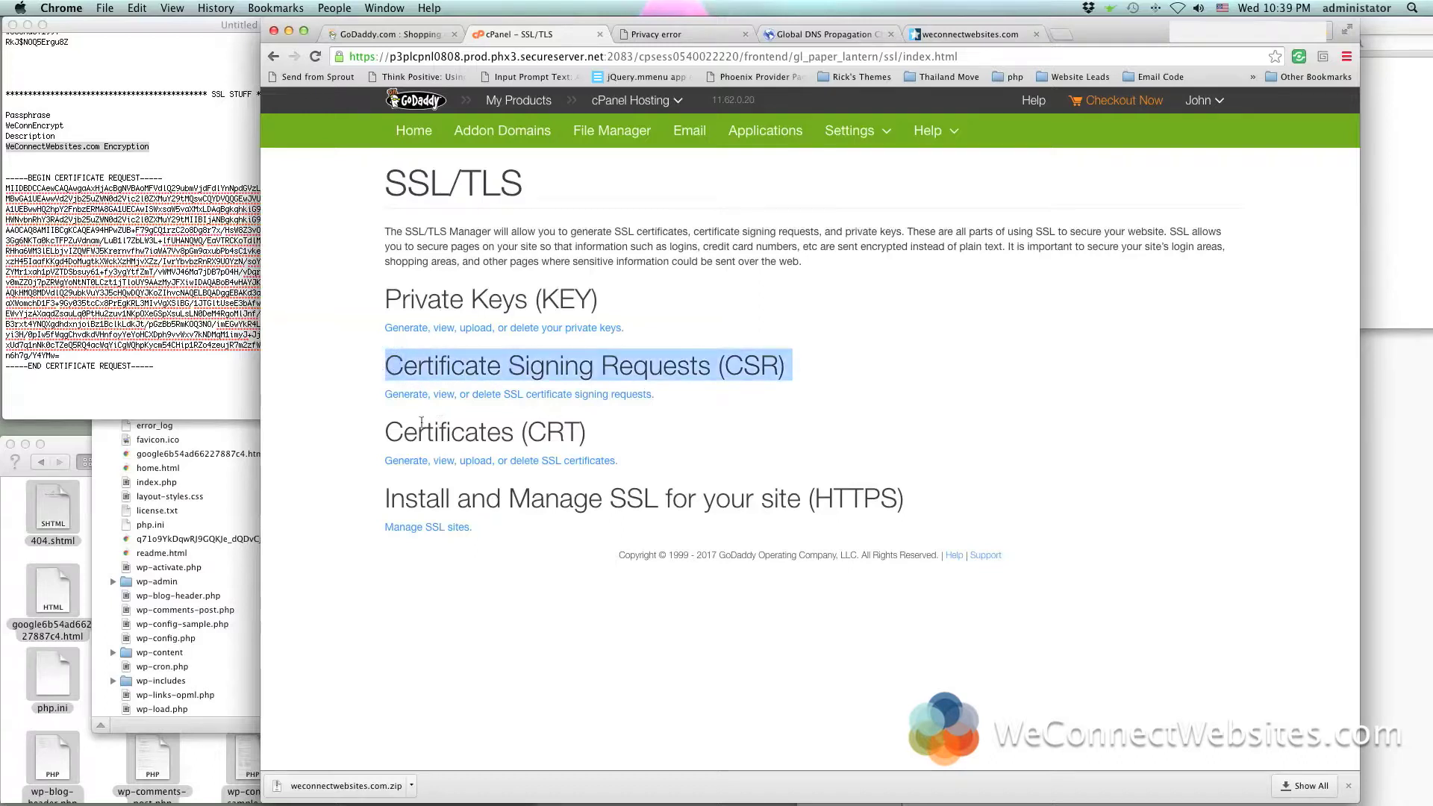
{"action": "left_click_drag", "start_coordinate": [383, 430], "coordinate": [482, 436]}
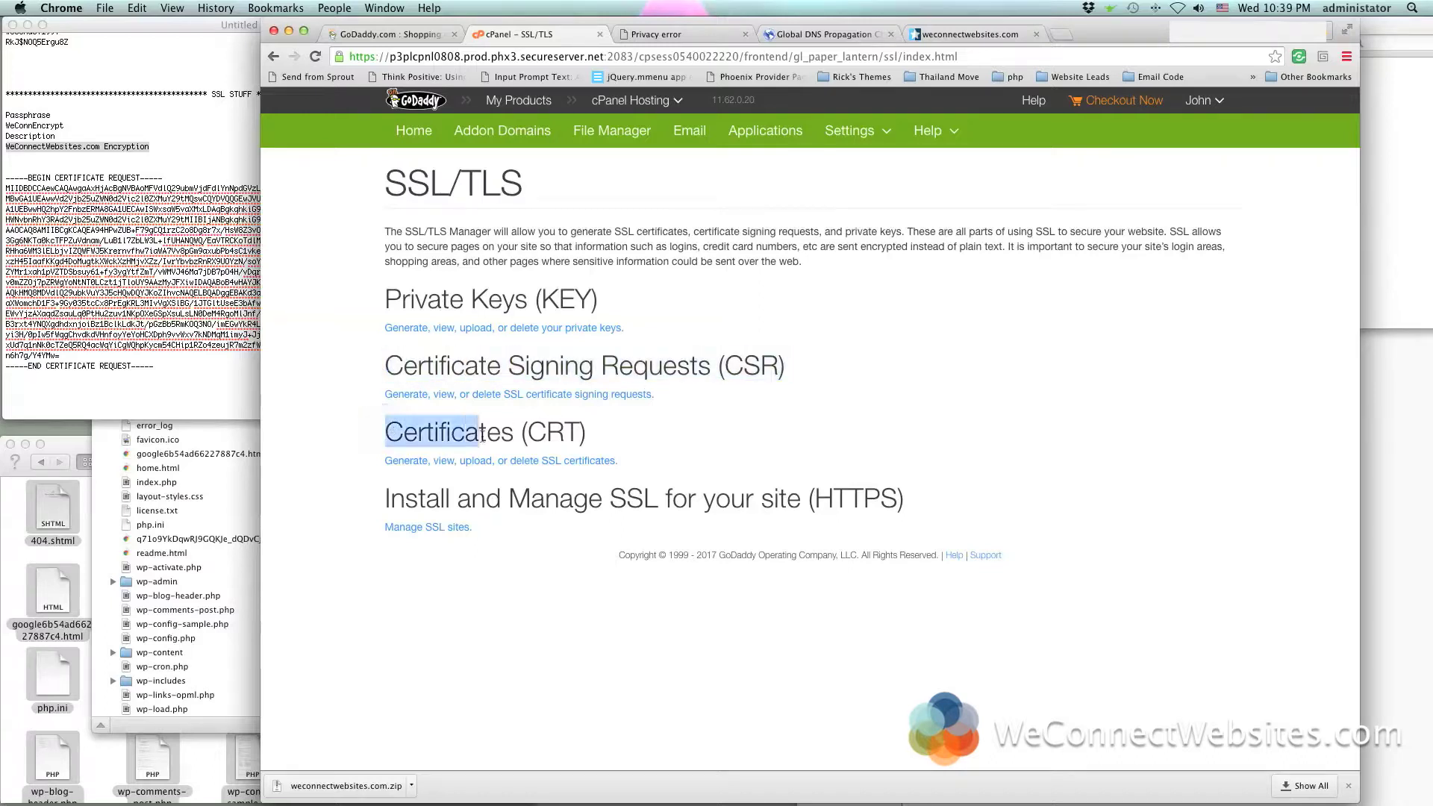
{"action": "left_click", "coordinate": [402, 364]}
{"action": "left_click_drag", "start_coordinate": [385, 432], "coordinate": [599, 436]}
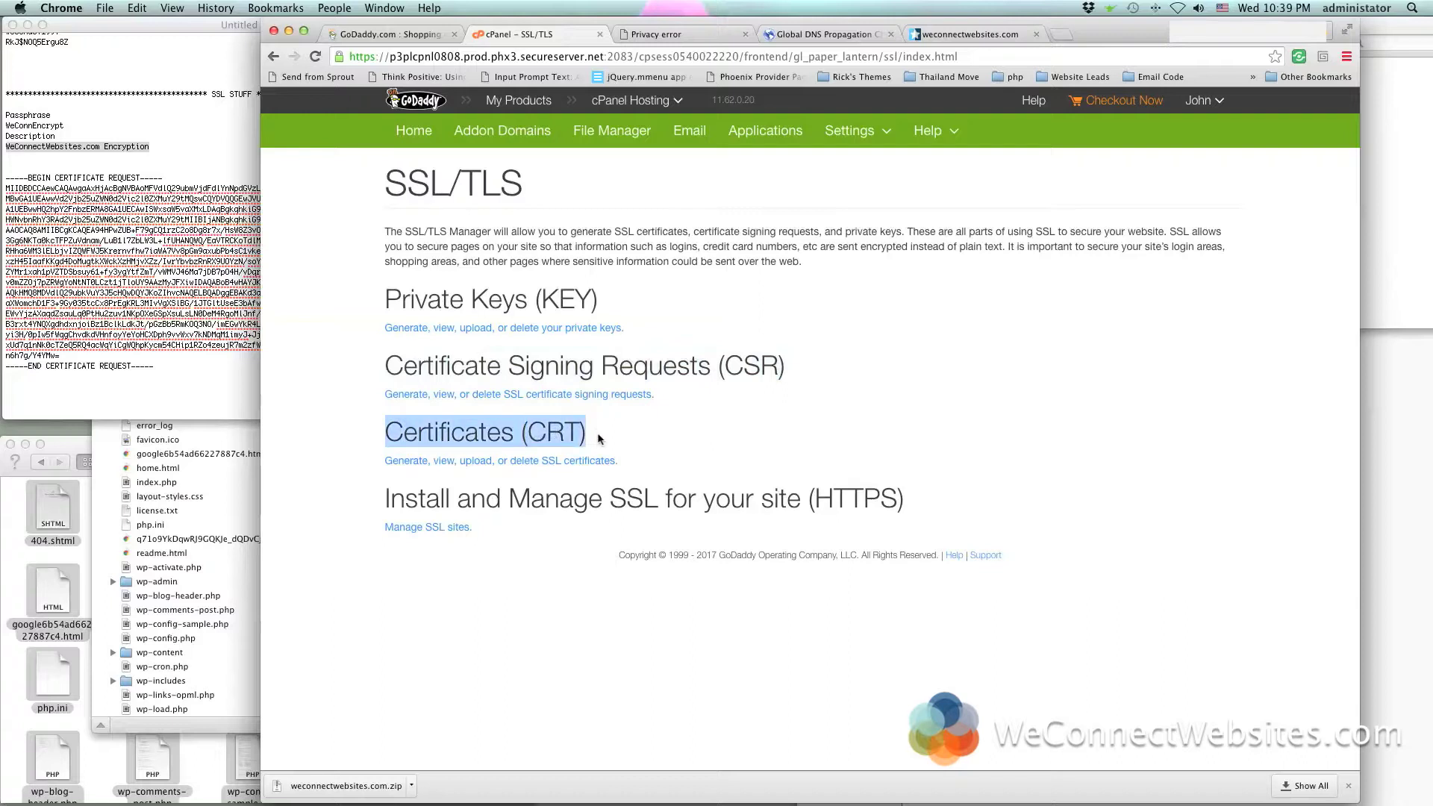
{"action": "left_click_drag", "start_coordinate": [384, 499], "coordinate": [780, 498]}
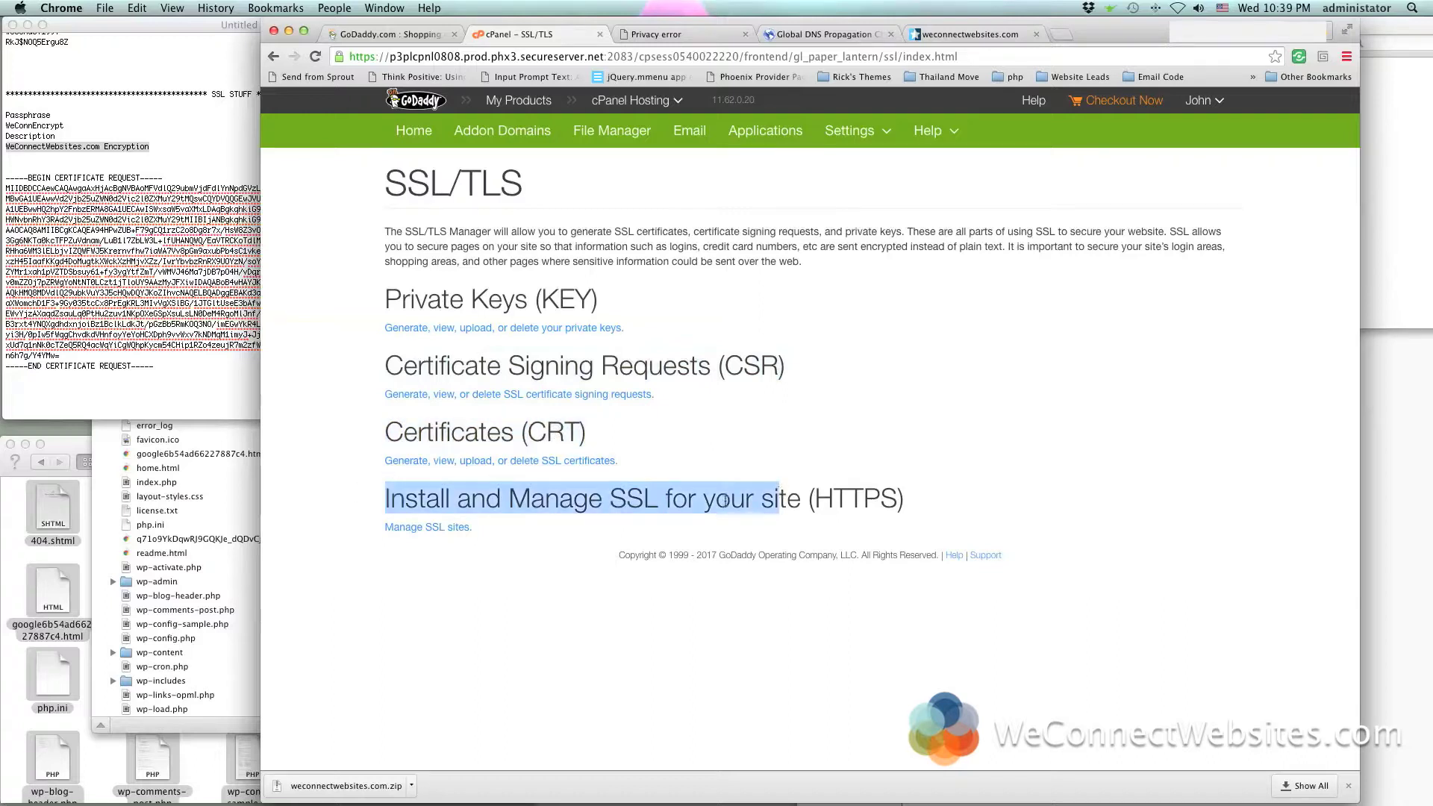
- In Manage SSL sites, choose weconnectwebsites.com as the domain under Install an SSL Website
{"action": "left_click", "coordinate": [445, 529]}
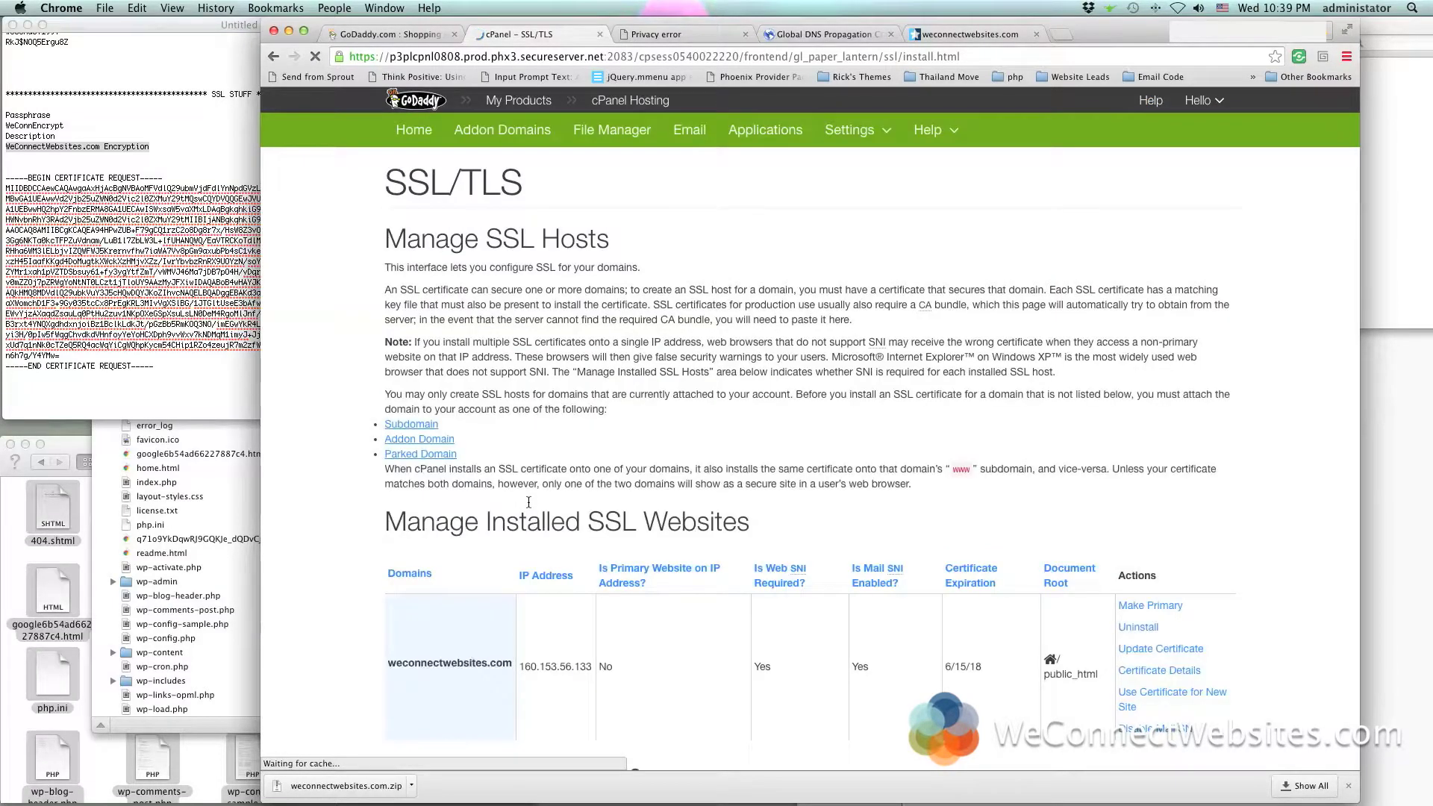
{"action": "scroll", "coordinate": [612, 409], "scroll_direction": "down", "scroll_amount": 5}
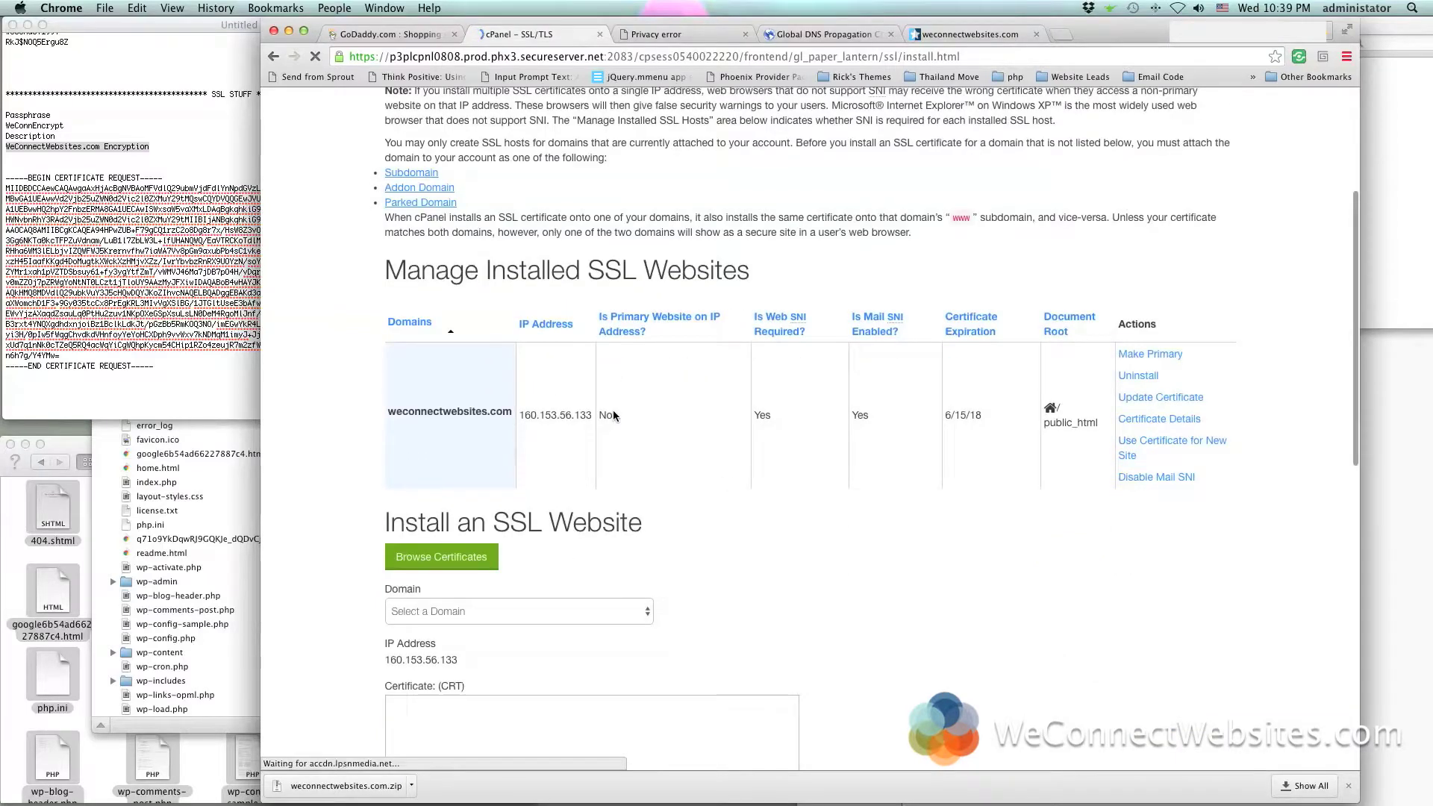
{"action": "scroll", "coordinate": [613, 416], "scroll_direction": "down", "scroll_amount": 3}
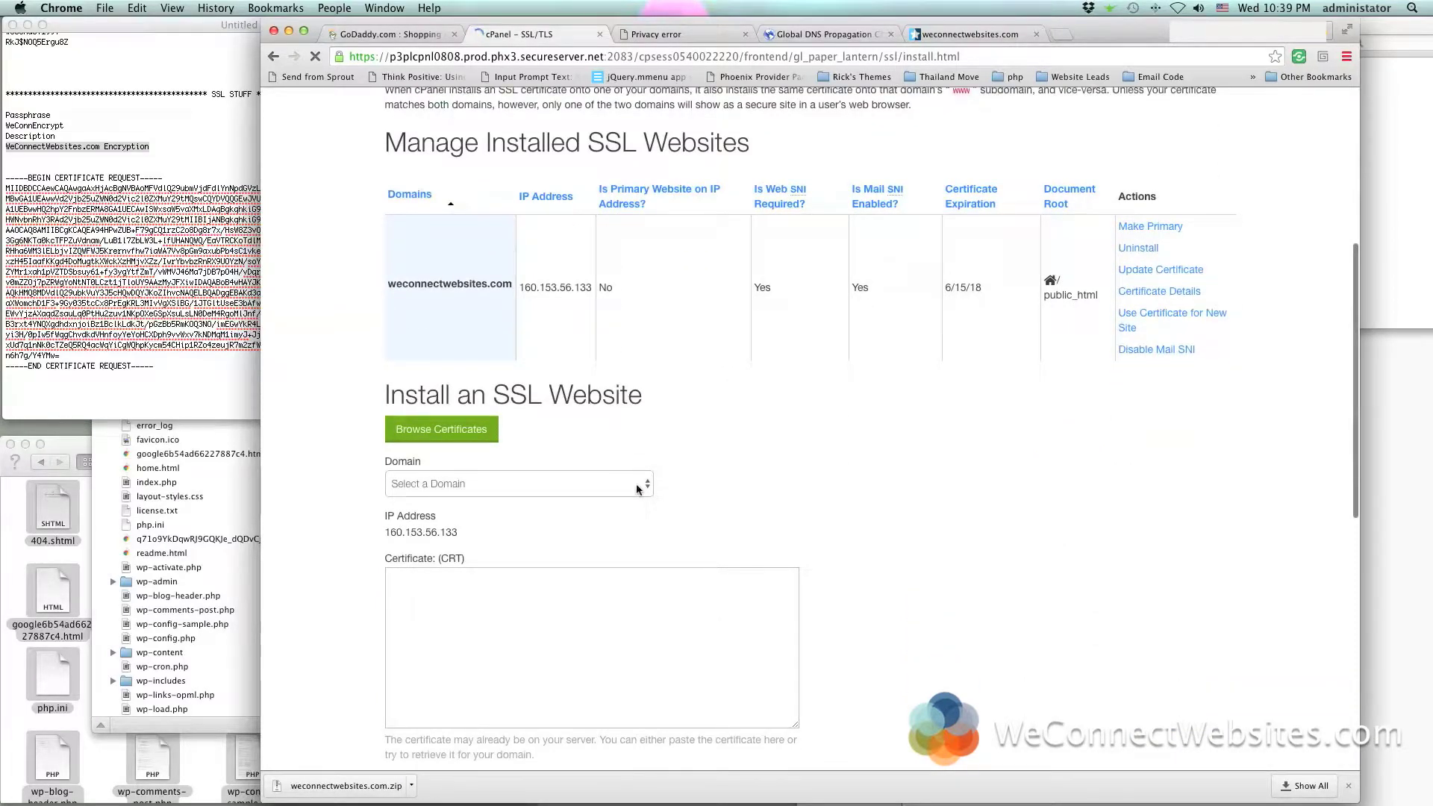
{"action": "left_click", "coordinate": [639, 485]}
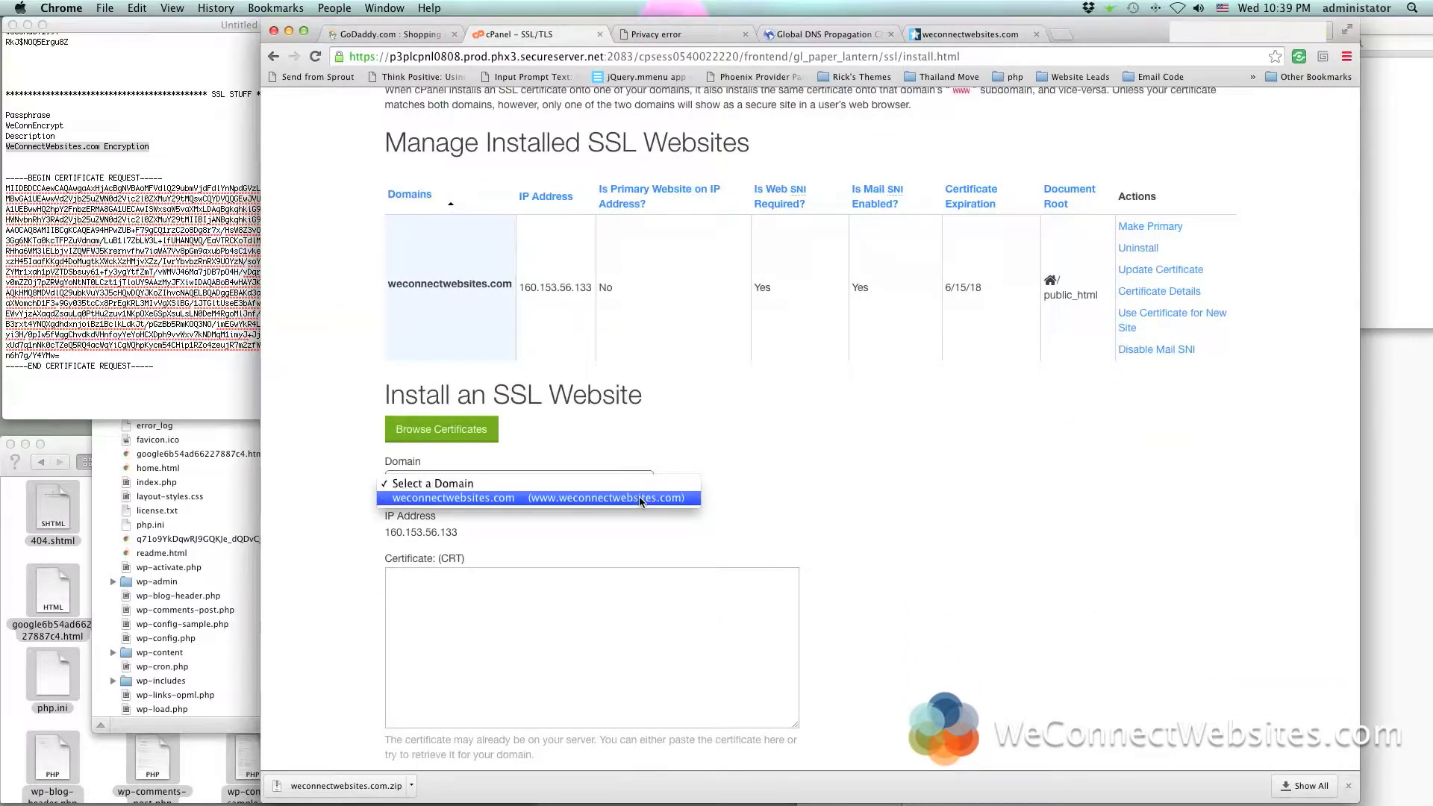
{"action": "left_click", "coordinate": [641, 498]}
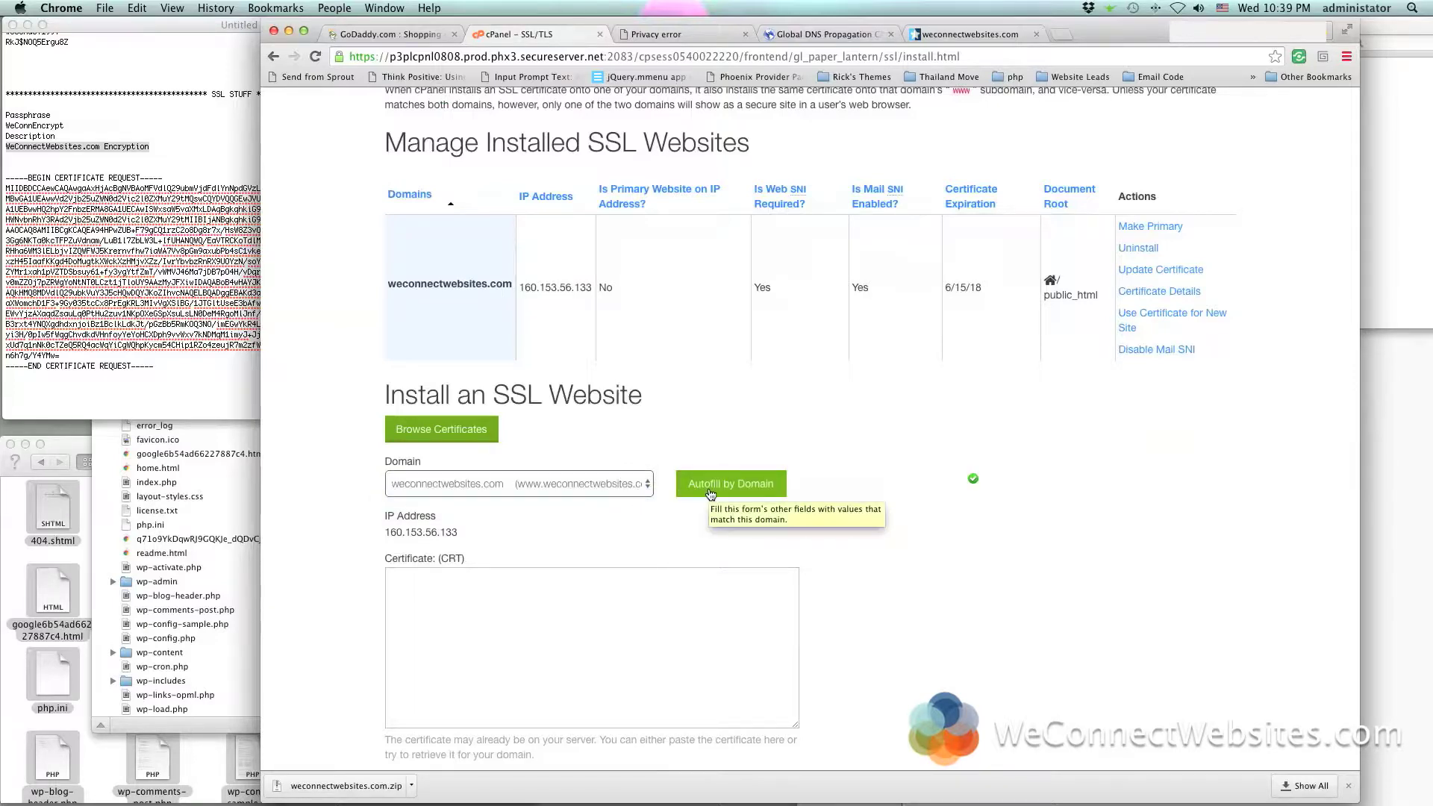
{"action": "scroll", "coordinate": [711, 494], "scroll_direction": "down", "scroll_amount": 10}
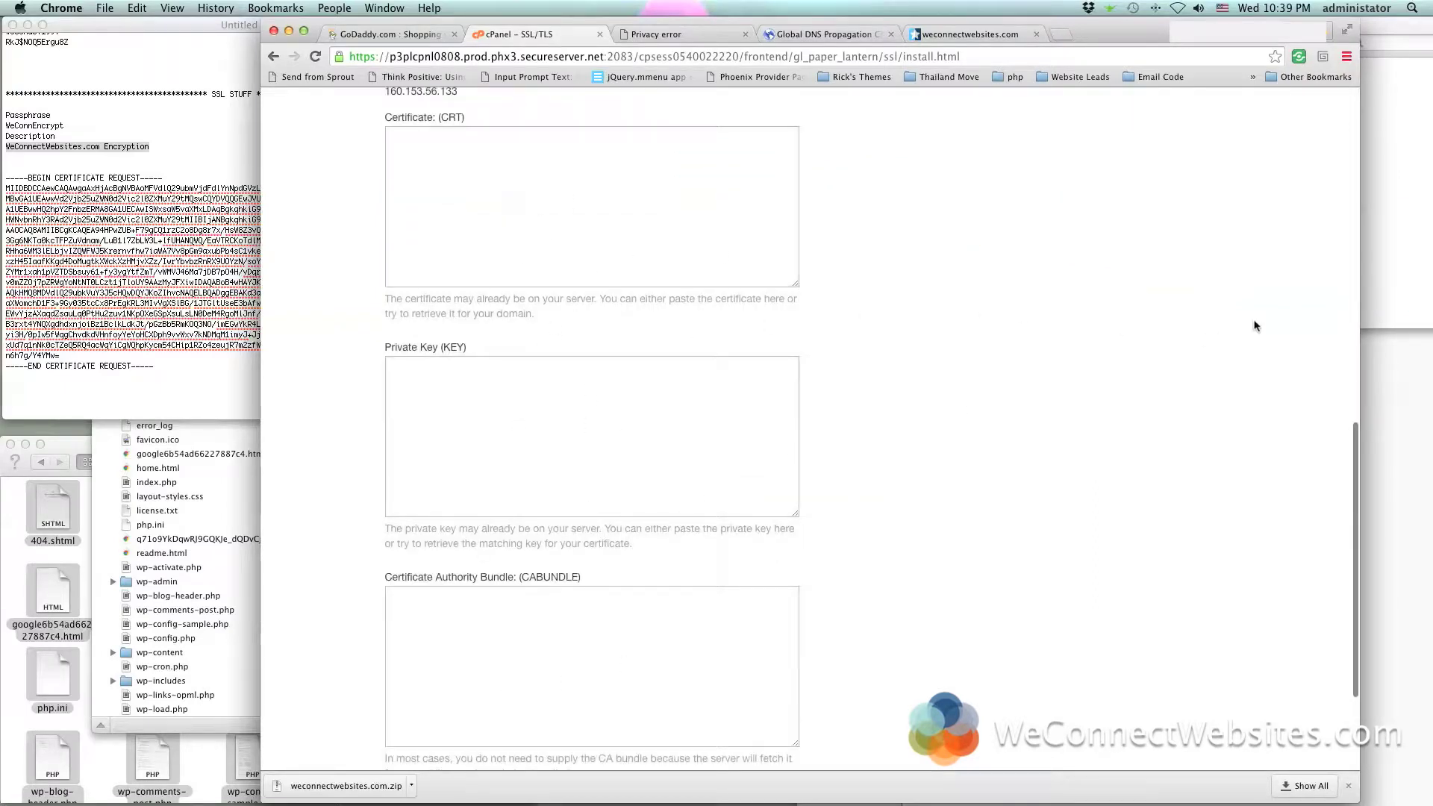
- Bring the downloaded certificate files forward in Finder and drag gd_bundle-g2-g1.crt toward the editor
{"action": "left_click", "coordinate": [1390, 245]}
{"action": "left_click_drag", "start_coordinate": [1105, 86], "coordinate": [1360, 373]}
{"action": "left_click_drag", "start_coordinate": [1107, 94], "coordinate": [1107, 103]}
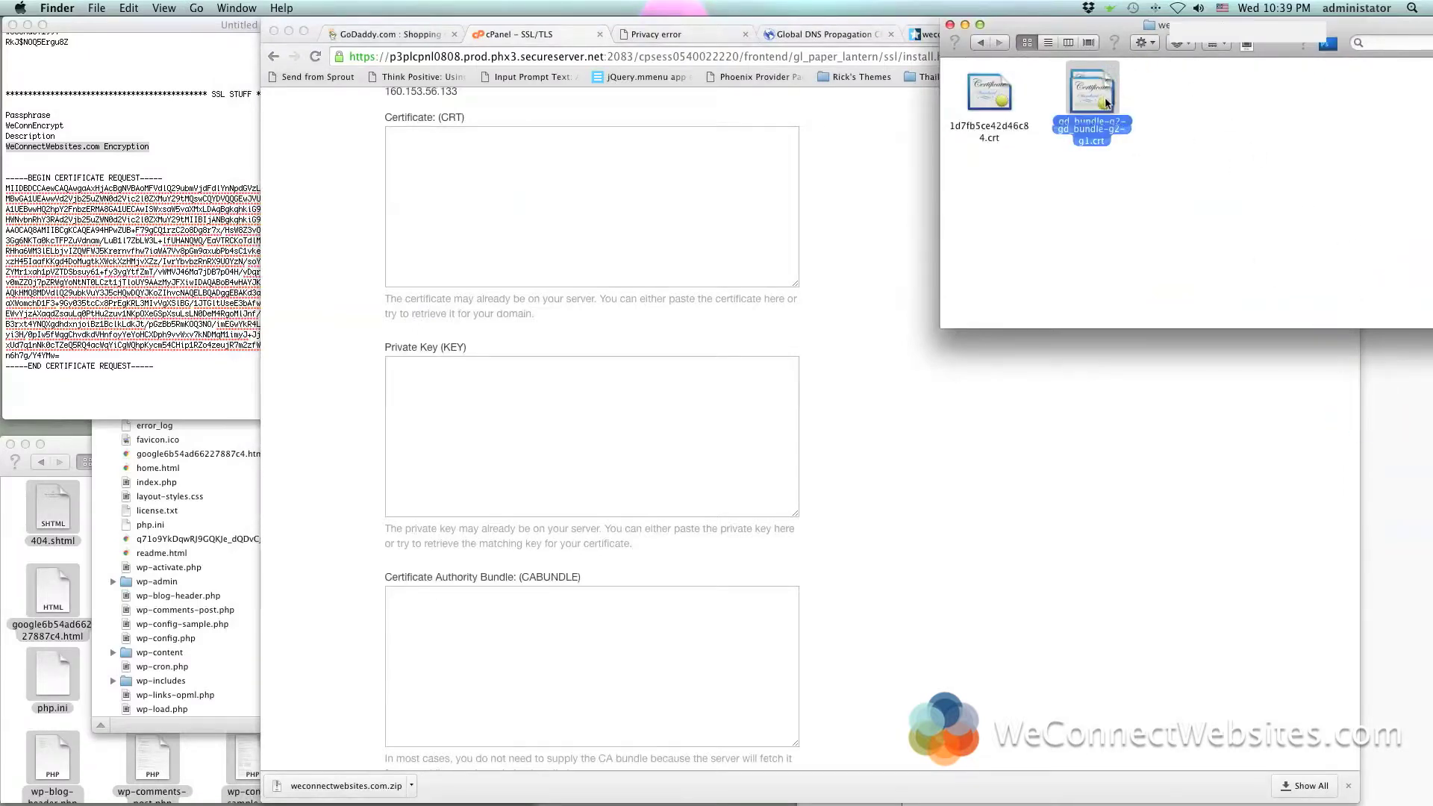
- Open gd_bundle-g2-g1.crt in Sublime Text 2 and position the window to read it
{"action": "left_click", "coordinate": [1413, 416]}
{"action": "left_click_drag", "start_coordinate": [1239, 163], "coordinate": [1052, 229]}
{"action": "left_click_drag", "start_coordinate": [1095, 104], "coordinate": [1126, 368]}
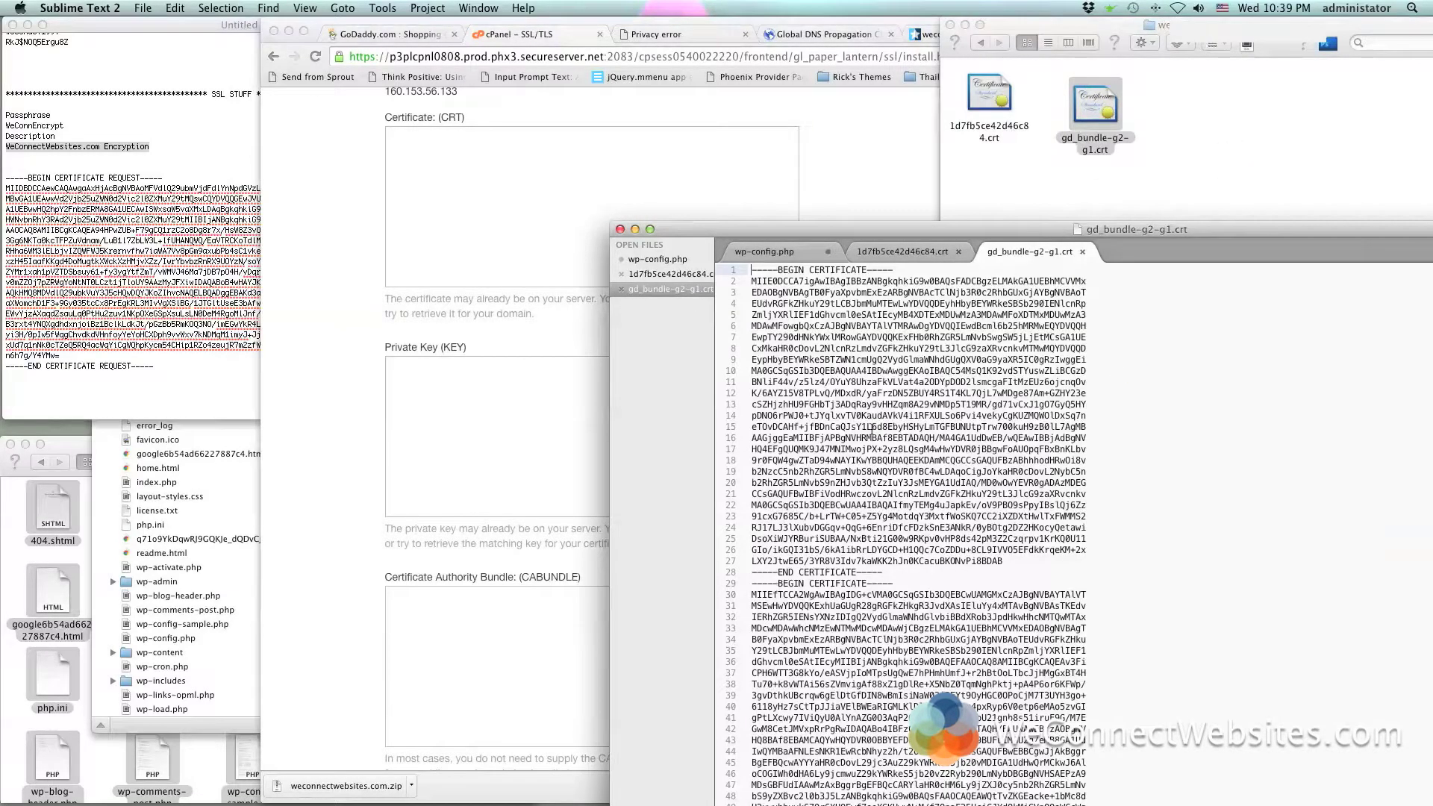
{"action": "scroll", "coordinate": [872, 427], "scroll_direction": "down", "scroll_amount": 6}
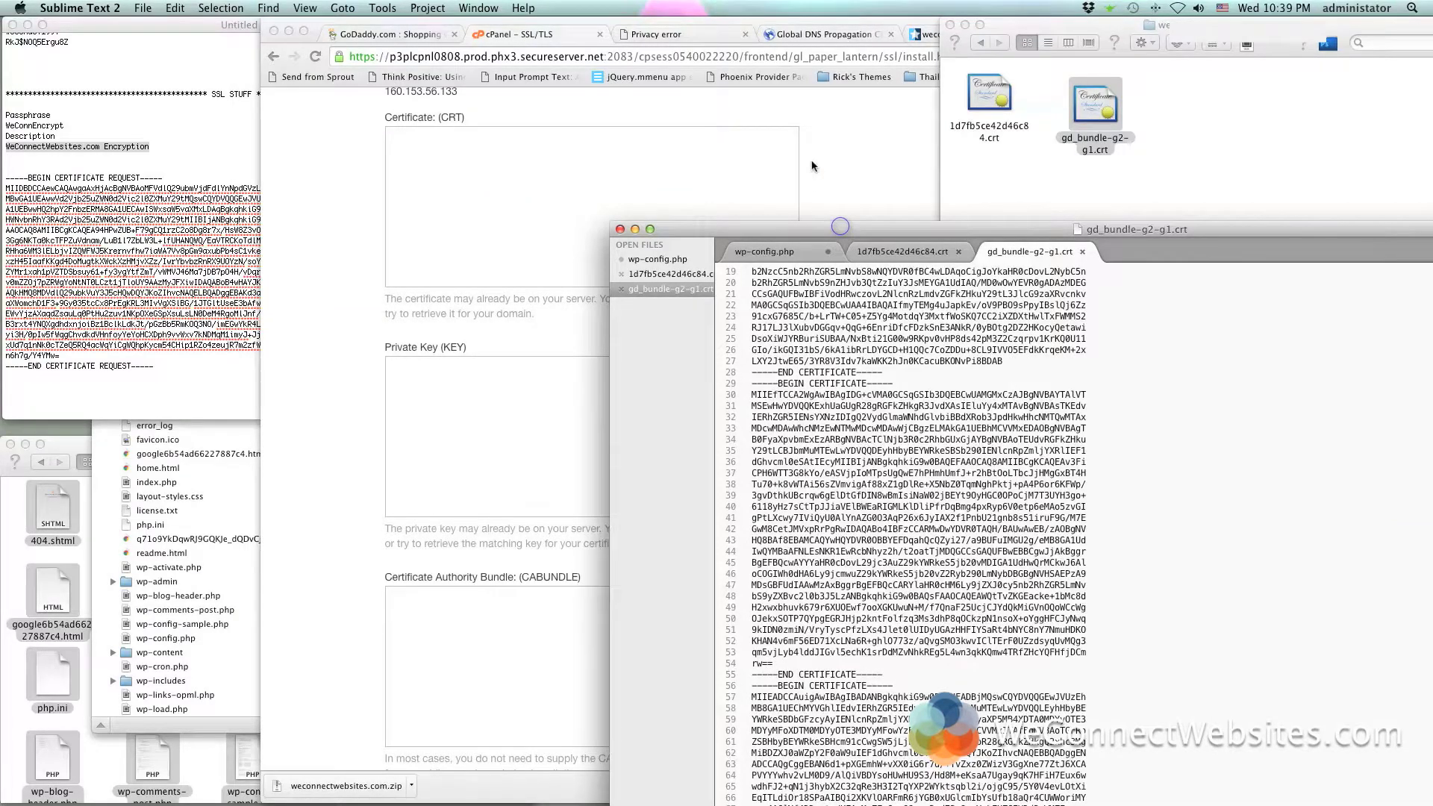
{"action": "left_click_drag", "start_coordinate": [840, 225], "coordinate": [772, 61]}
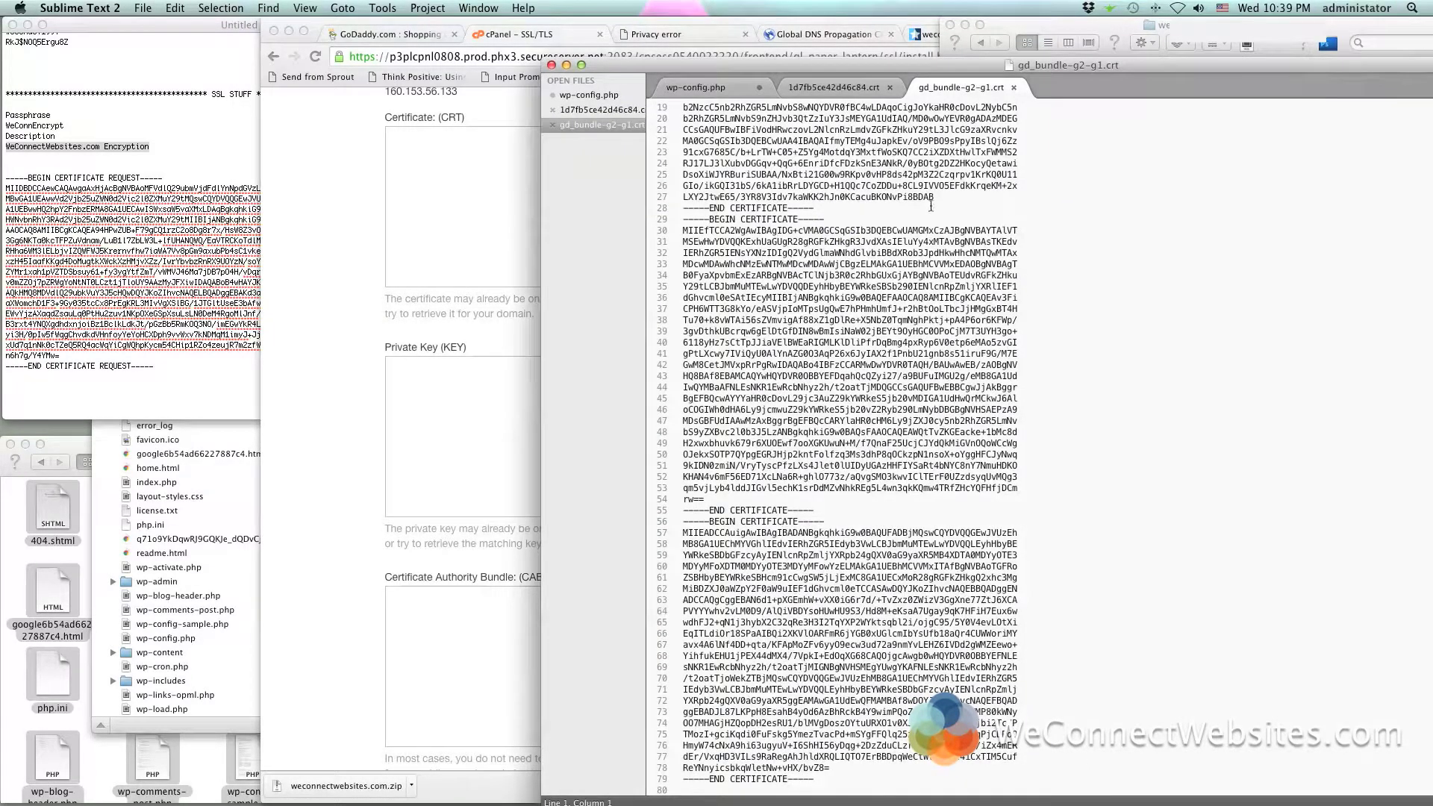
{"action": "scroll", "coordinate": [899, 197], "scroll_direction": "up", "scroll_amount": 1}
{"action": "scroll", "coordinate": [876, 263], "scroll_direction": "up", "scroll_amount": 4}
- Select each of the three BEGIN/END CERTIFICATE blocks in the bundle
{"action": "left_click", "coordinate": [875, 264]}
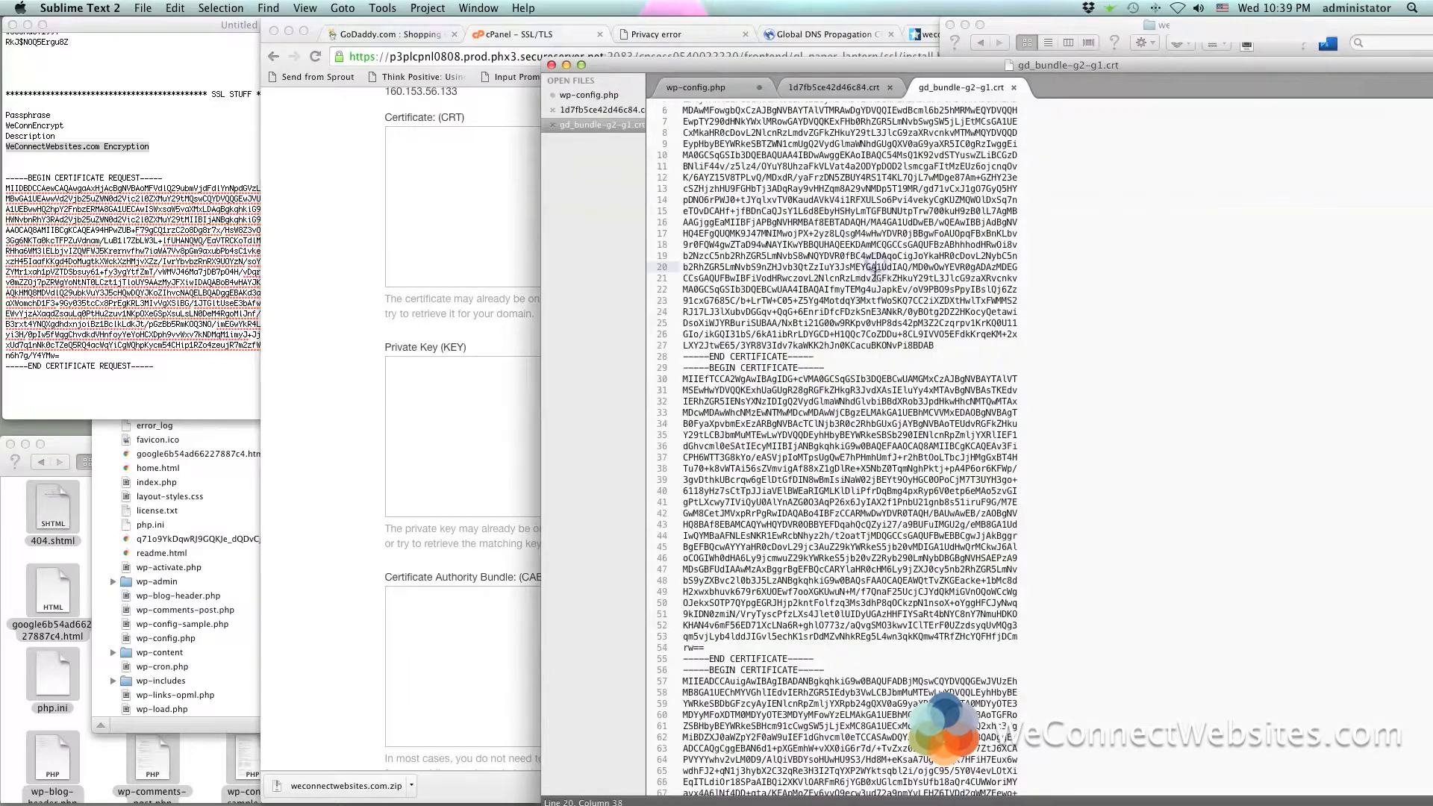
{"action": "left_click_drag", "start_coordinate": [963, 354], "coordinate": [696, 177]}
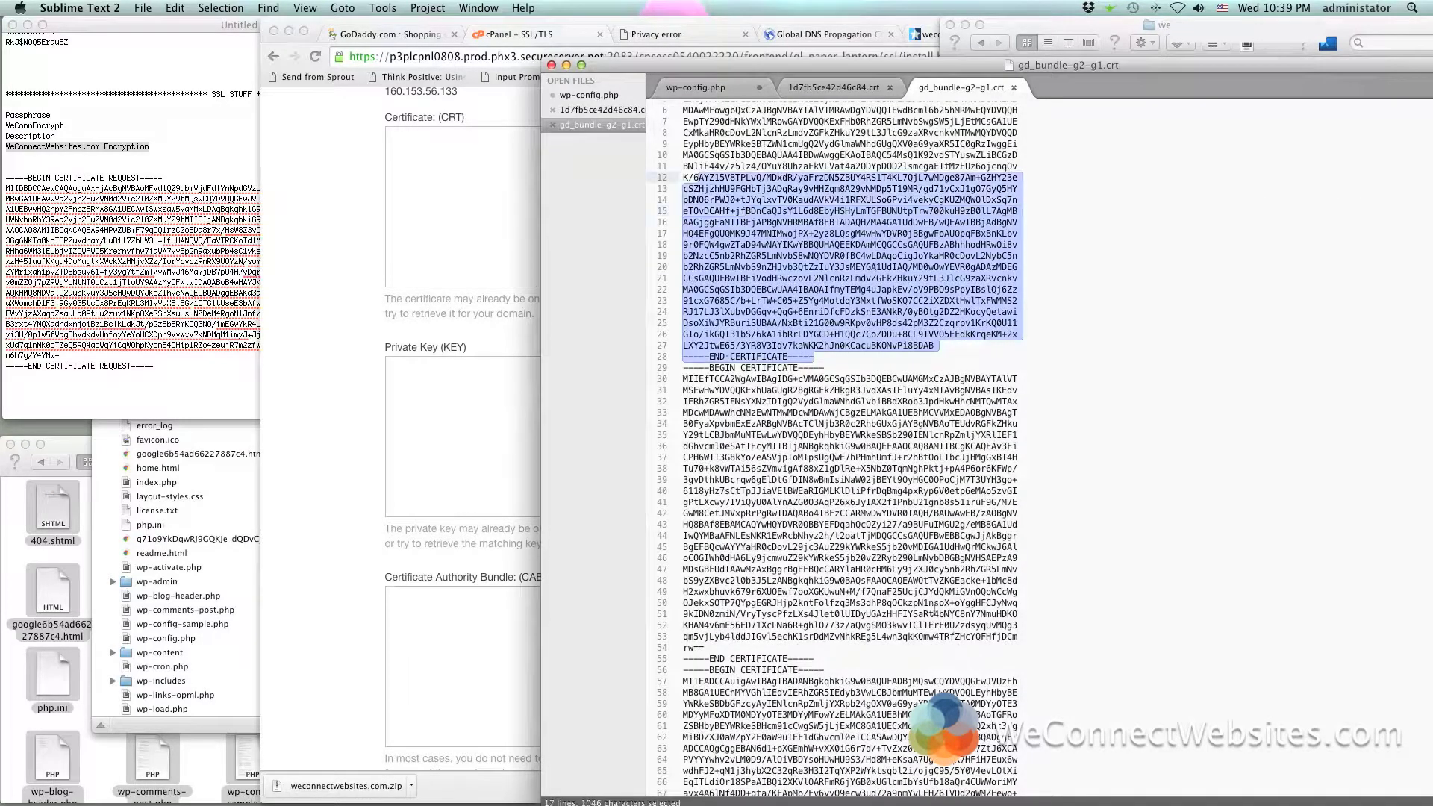
{"action": "left_click_drag", "start_coordinate": [818, 658], "coordinate": [676, 367]}
{"action": "scroll", "coordinate": [761, 665], "scroll_direction": "down", "scroll_amount": 4}
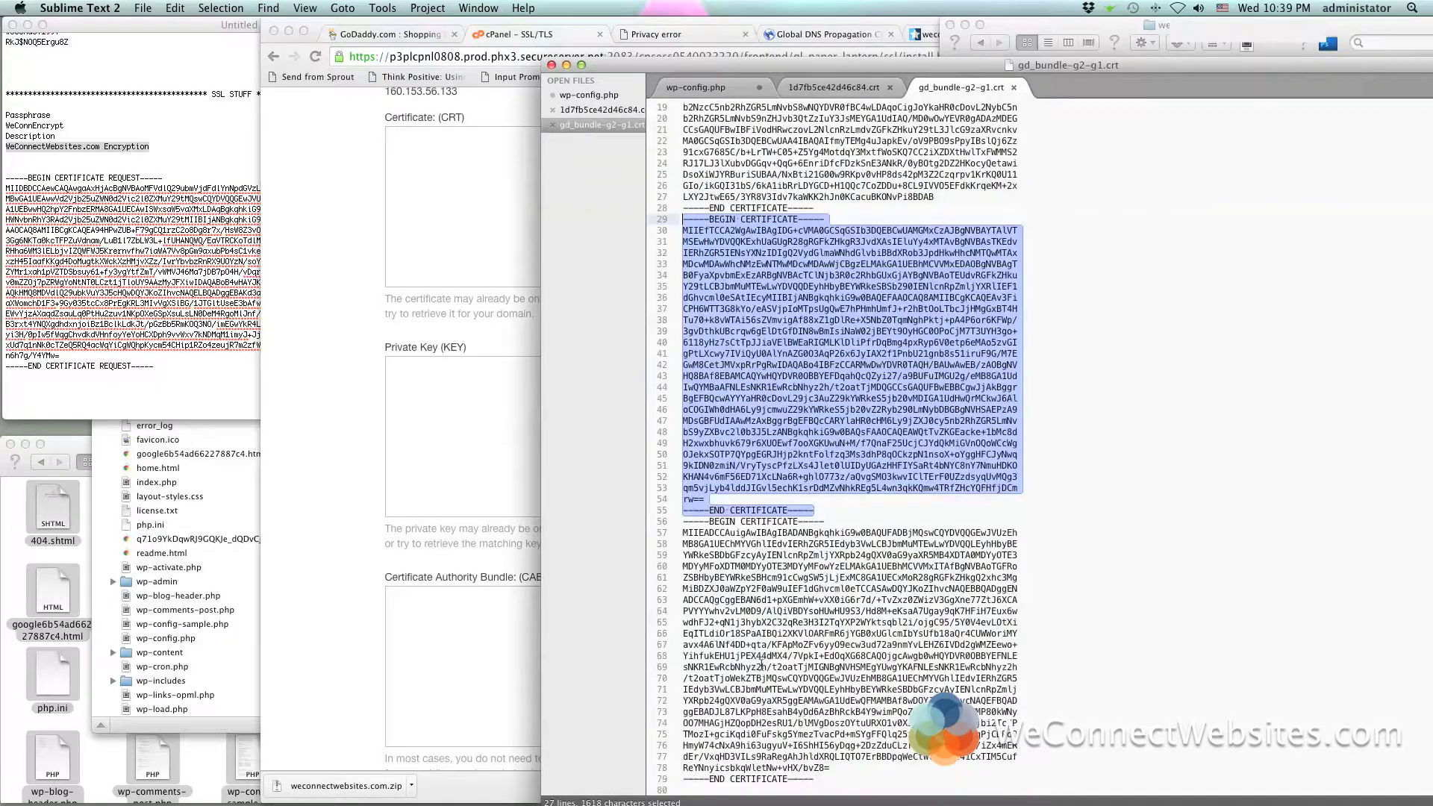
{"action": "left_click_drag", "start_coordinate": [820, 774], "coordinate": [656, 517]}
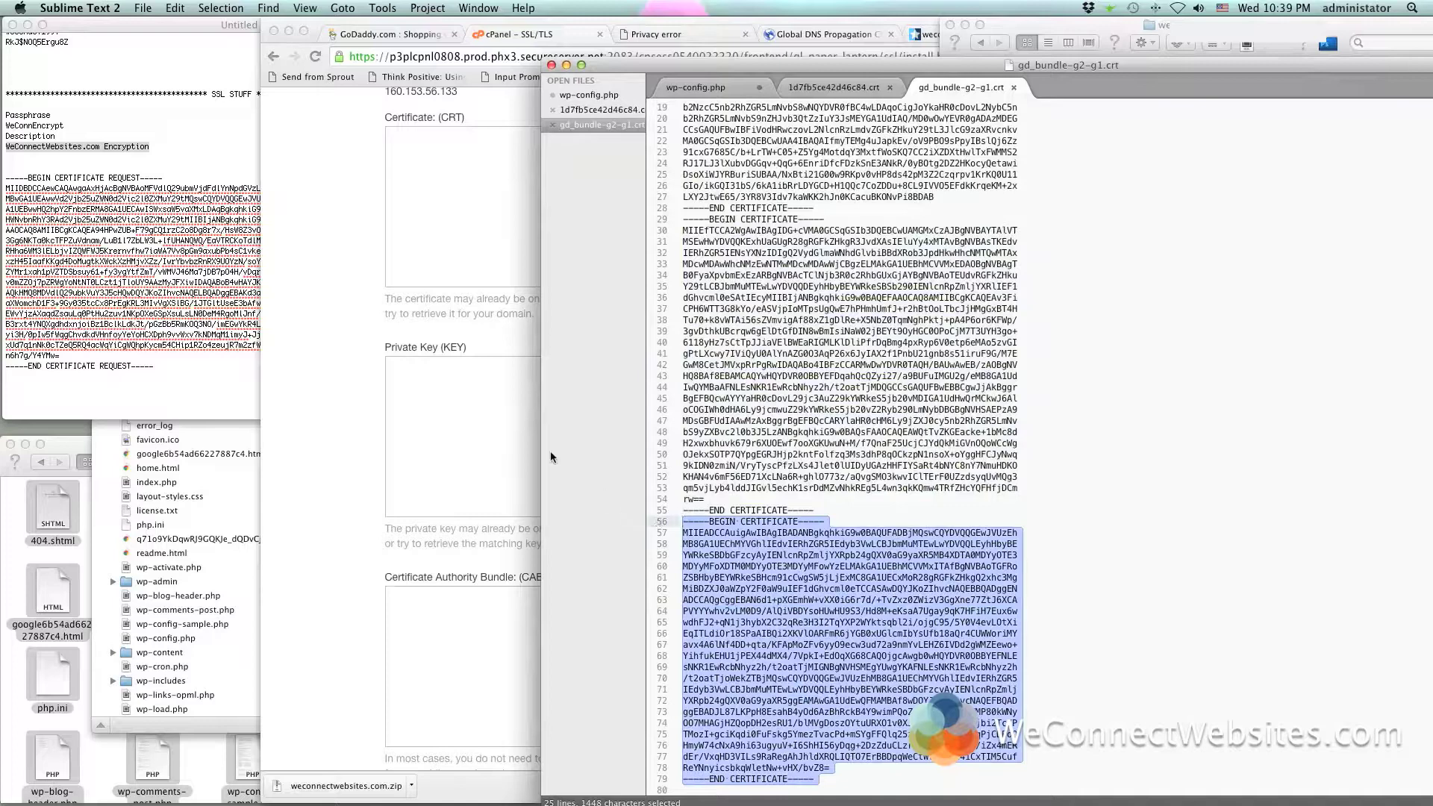
- Return to the cPanel install form and focus the Certificate (CRT) and Private Key fields
{"action": "left_click", "coordinate": [487, 418]}
{"action": "left_click", "coordinate": [491, 240]}
{"action": "left_click", "coordinate": [472, 375]}
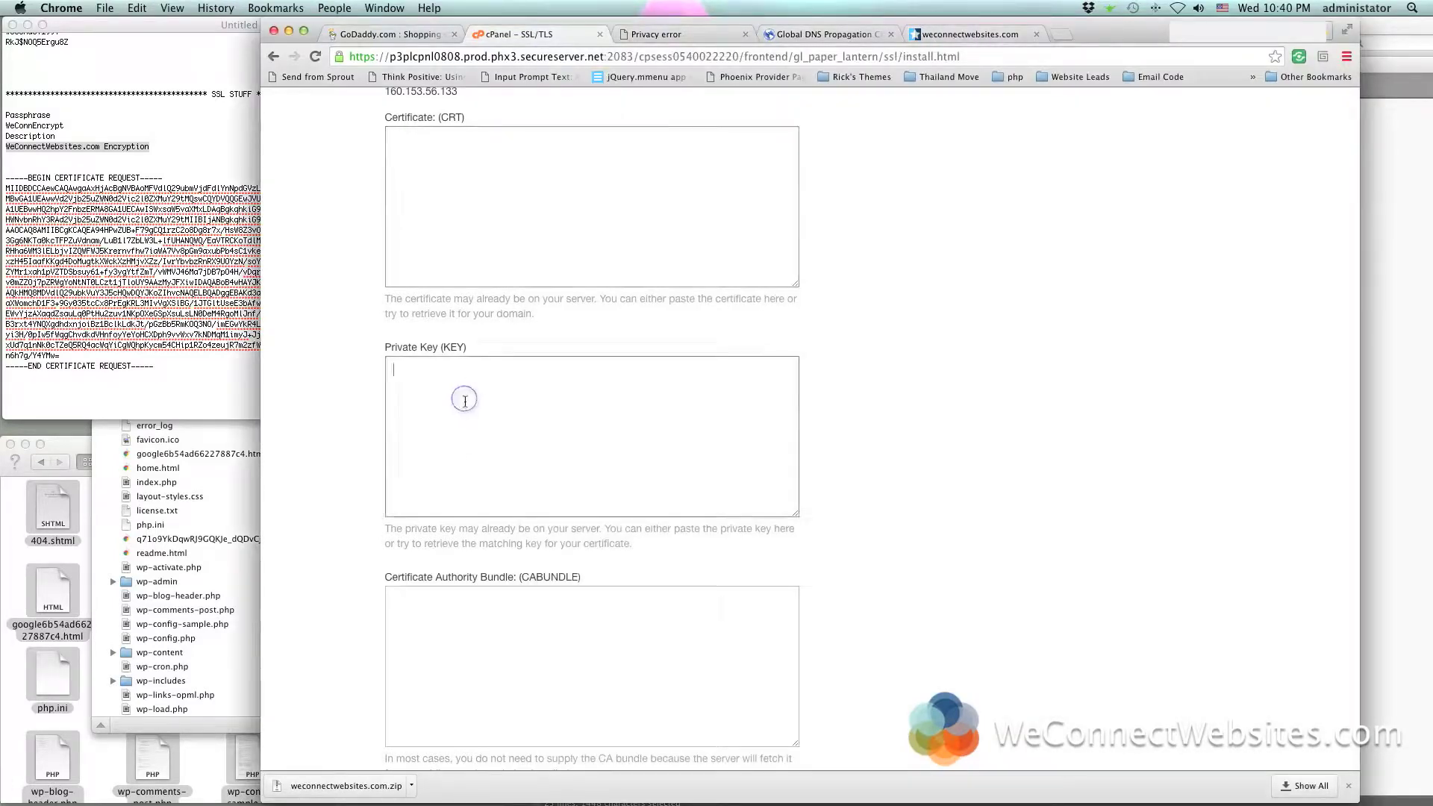
- Autofill the certificate, private key and CA bundle for weconnectwebsites.com by domain
{"action": "left_click", "coordinate": [455, 618]}
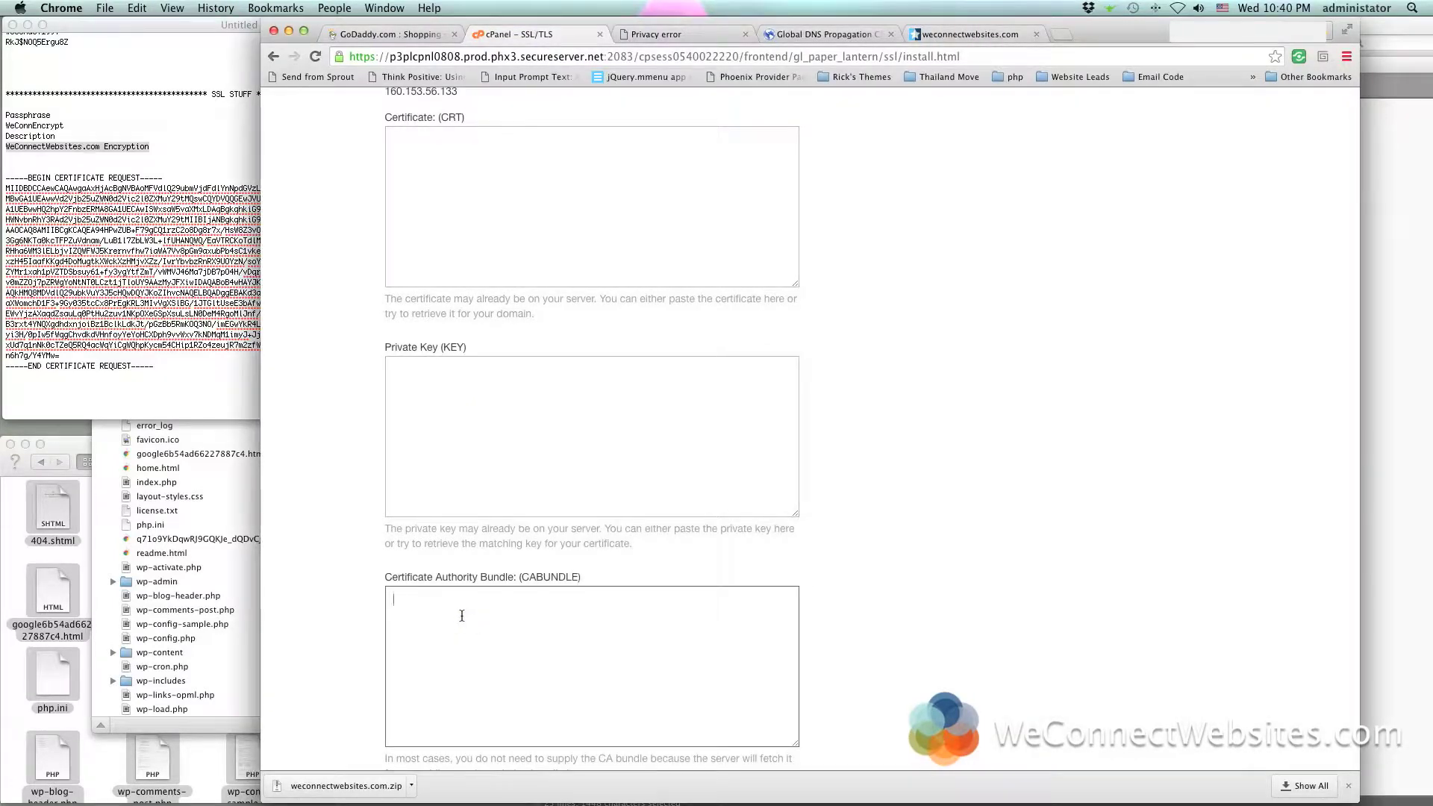
{"action": "scroll", "coordinate": [461, 615], "scroll_direction": "down", "scroll_amount": 5}
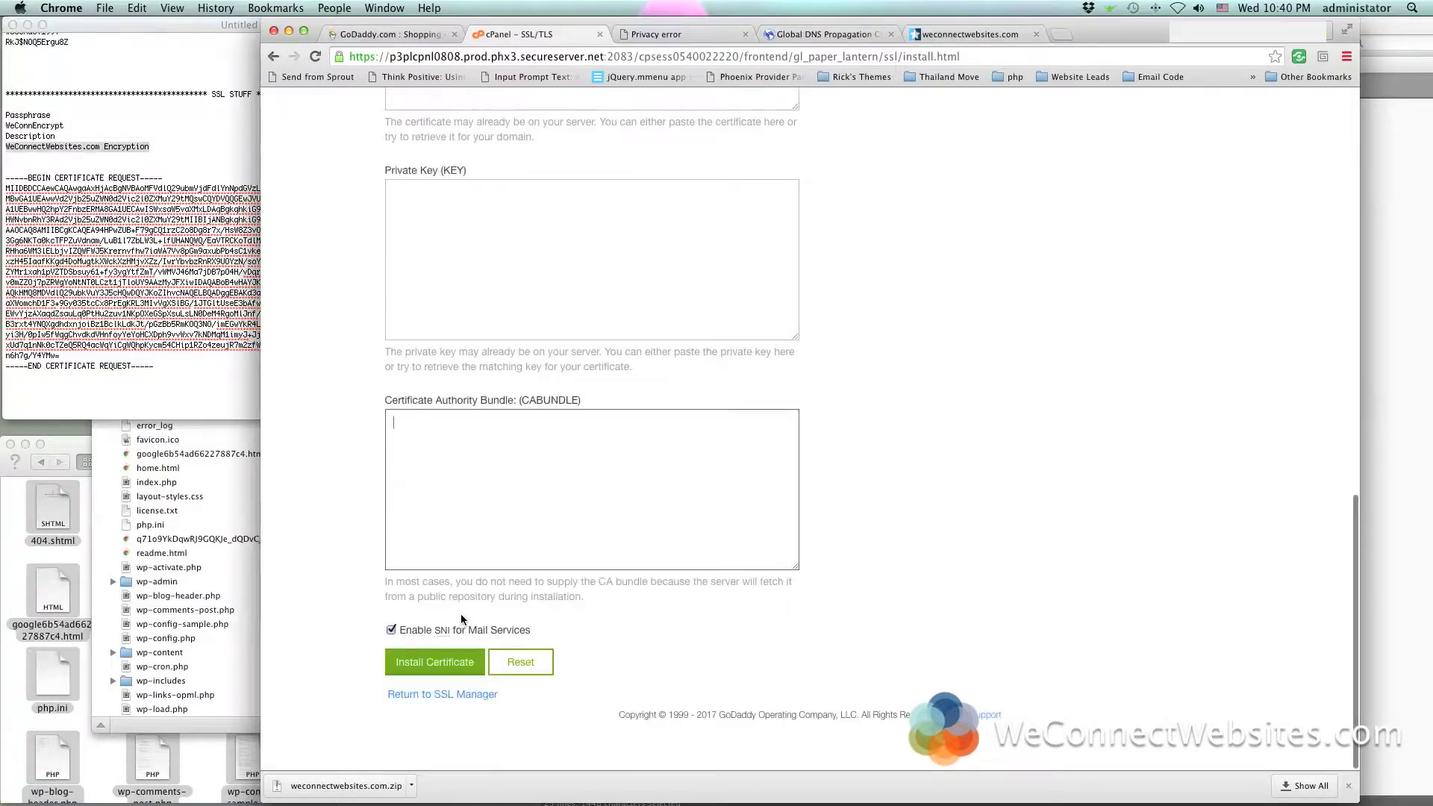
{"action": "scroll", "coordinate": [461, 615], "scroll_direction": "up", "scroll_amount": 10}
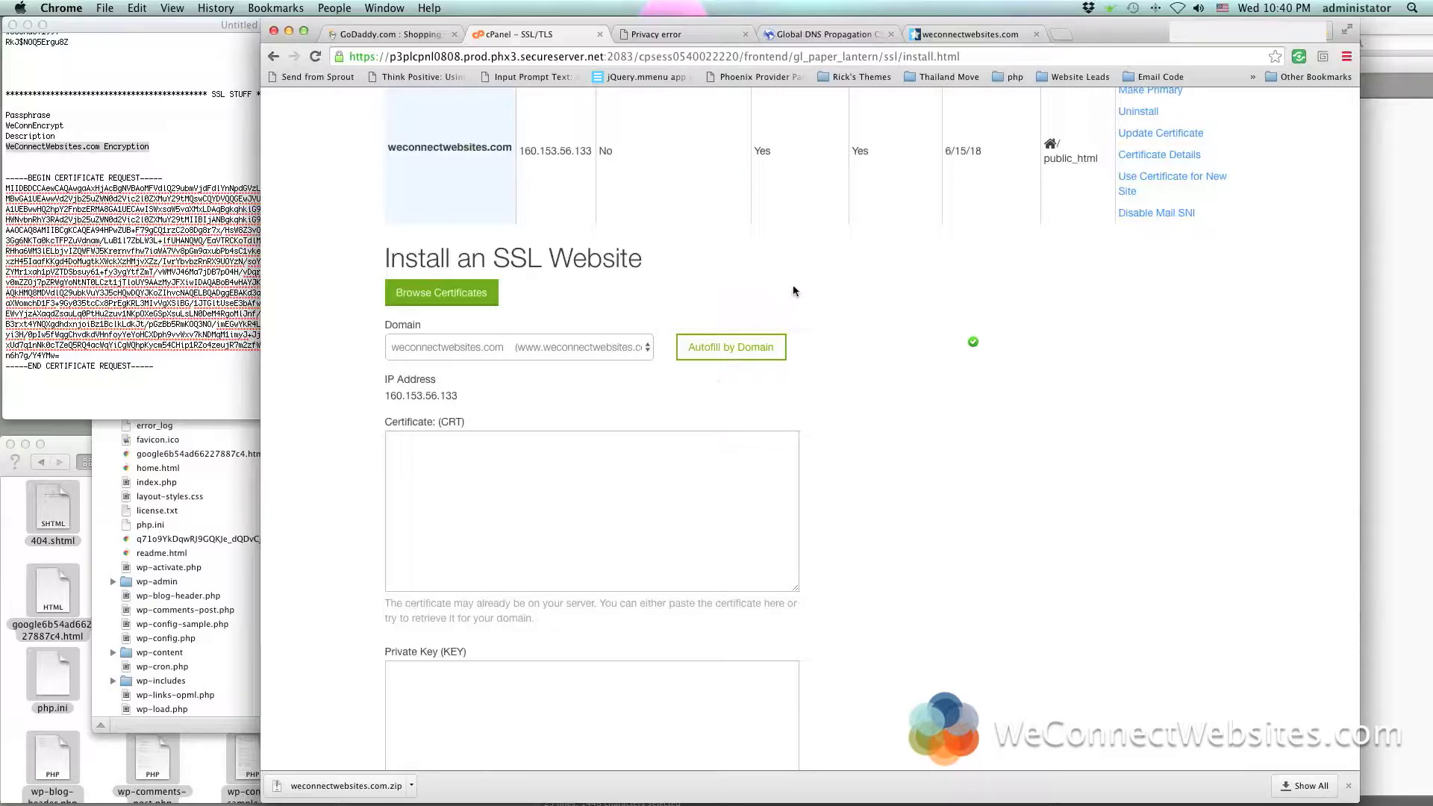
{"action": "left_click", "coordinate": [722, 347]}
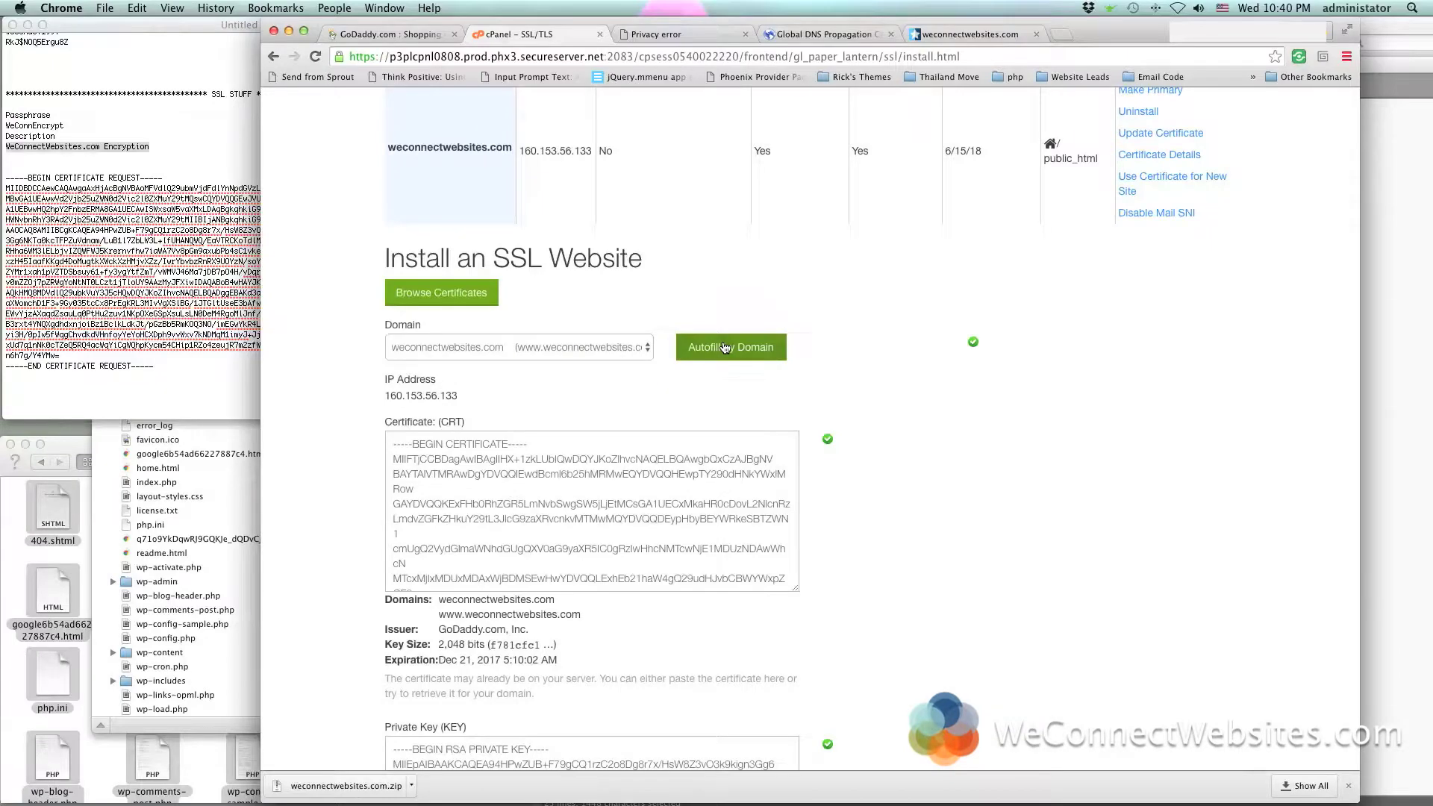
- Check the filled fields are validated, showing GoDaddy as issuer and expiry Dec 21, 2017
{"action": "scroll", "coordinate": [984, 471], "scroll_direction": "down", "scroll_amount": 5}
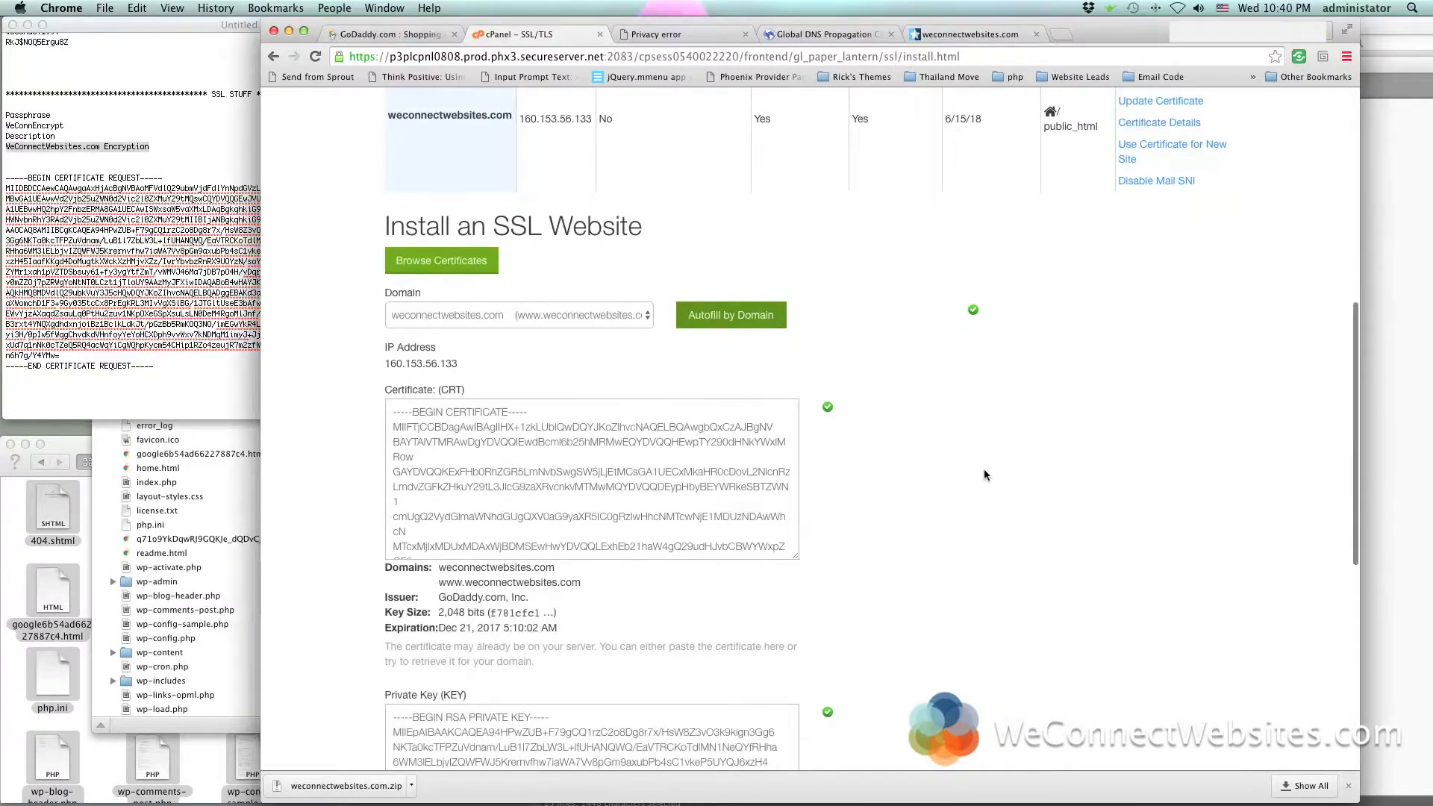
{"action": "scroll", "coordinate": [984, 475], "scroll_direction": "up", "scroll_amount": 5}
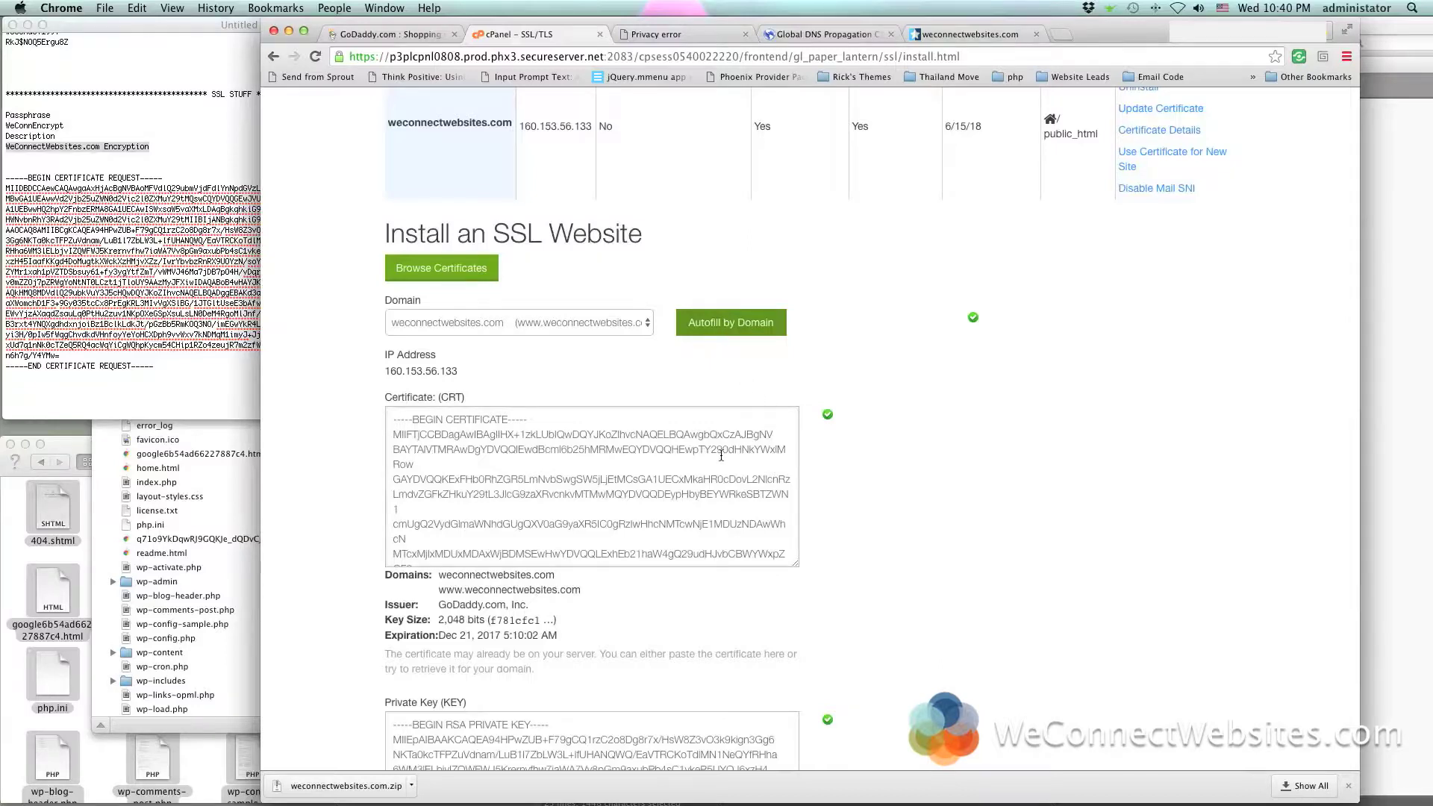
{"action": "scroll", "coordinate": [721, 455], "scroll_direction": "down", "scroll_amount": 3}
{"action": "scroll", "coordinate": [722, 455], "scroll_direction": "down", "scroll_amount": 5}
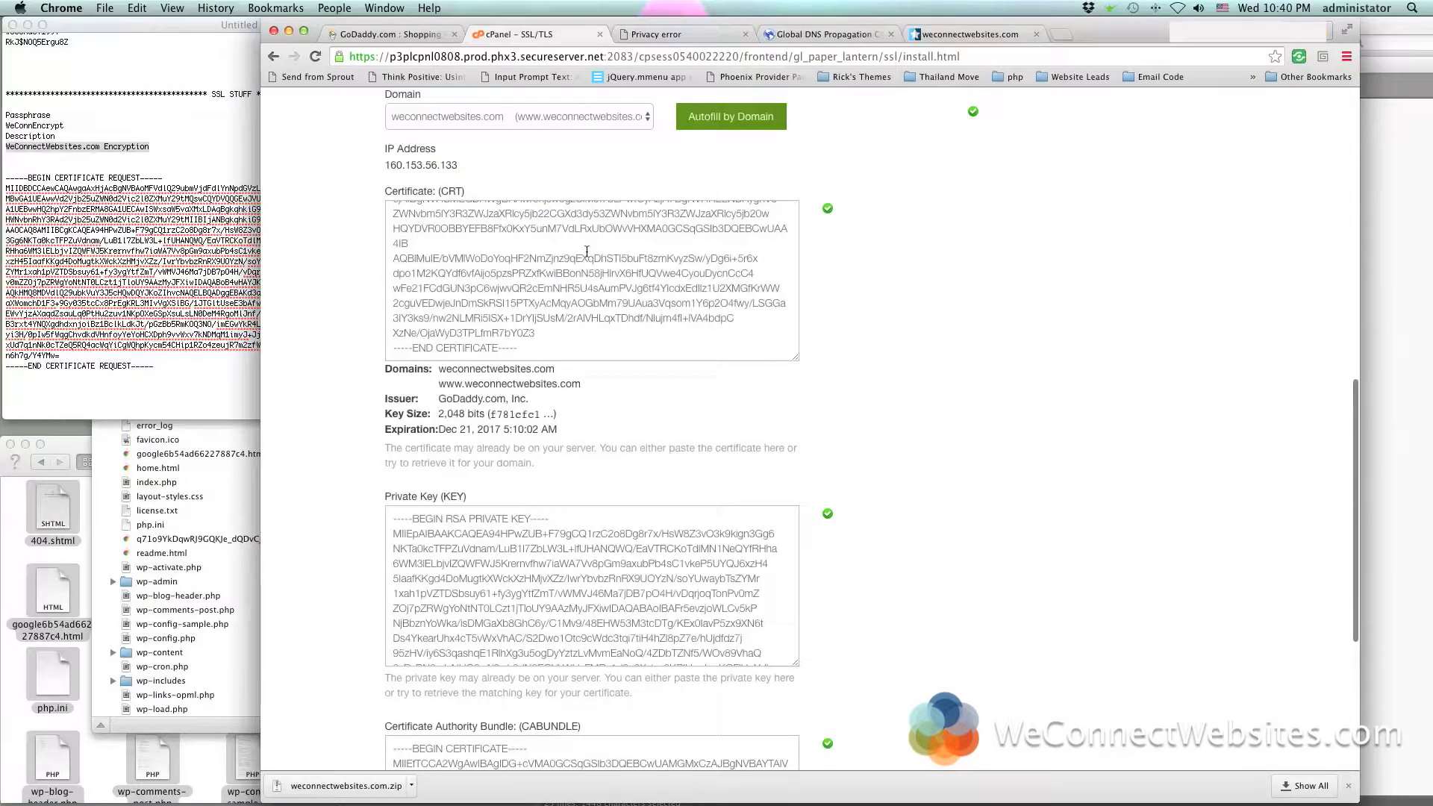
{"action": "scroll", "coordinate": [587, 252], "scroll_direction": "down", "scroll_amount": 1}
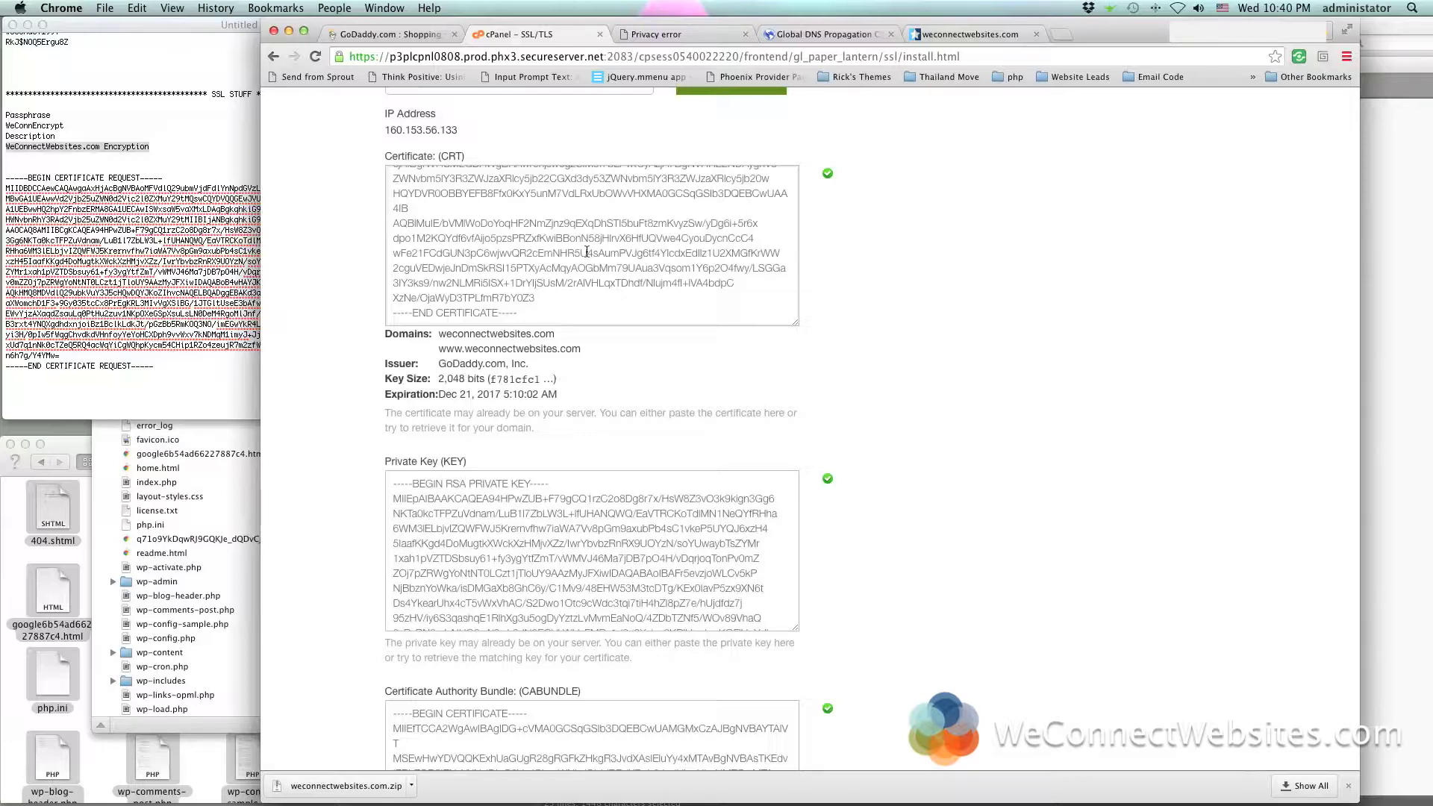
{"action": "scroll", "coordinate": [586, 252], "scroll_direction": "down", "scroll_amount": 5}
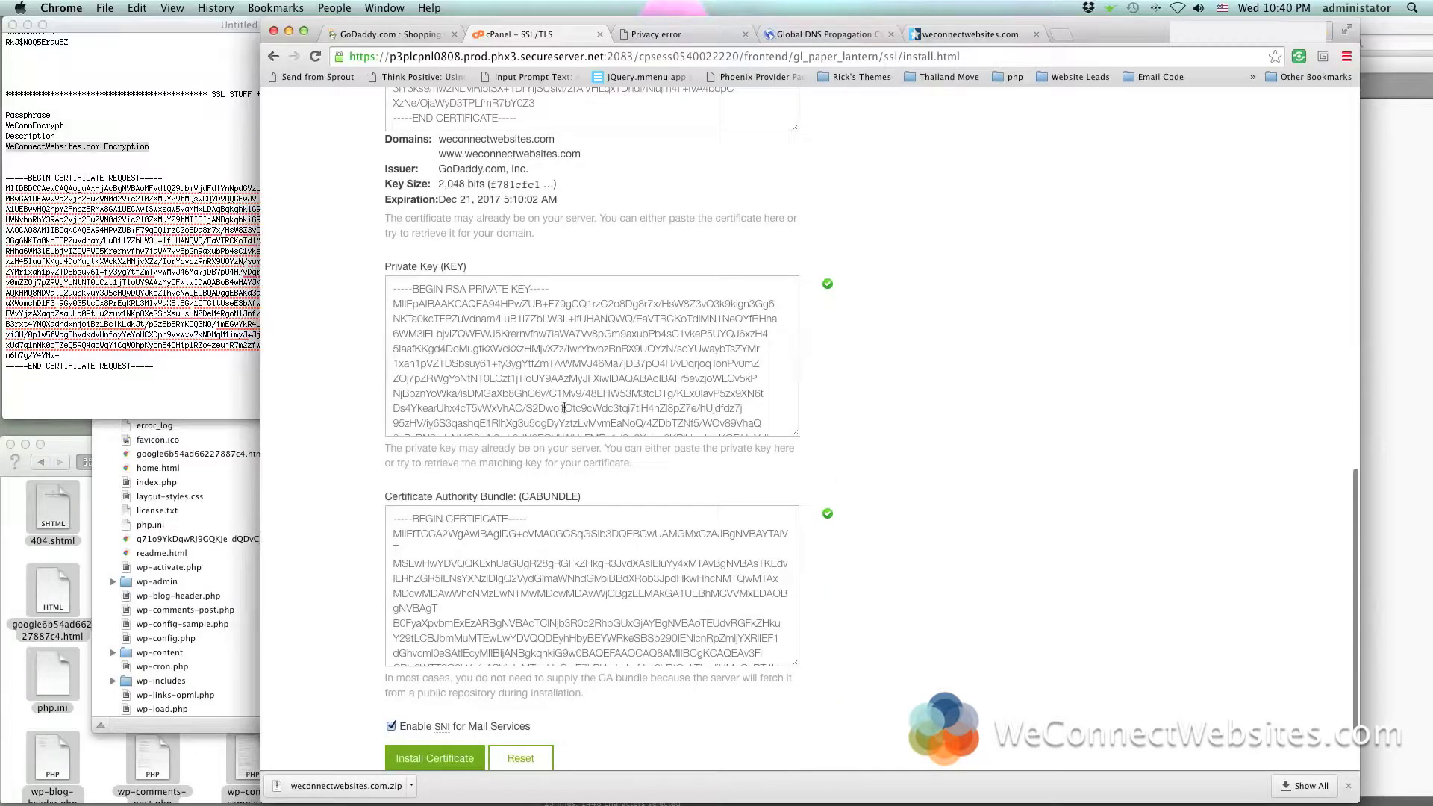
{"action": "scroll", "coordinate": [559, 581], "scroll_direction": "down", "scroll_amount": 10}
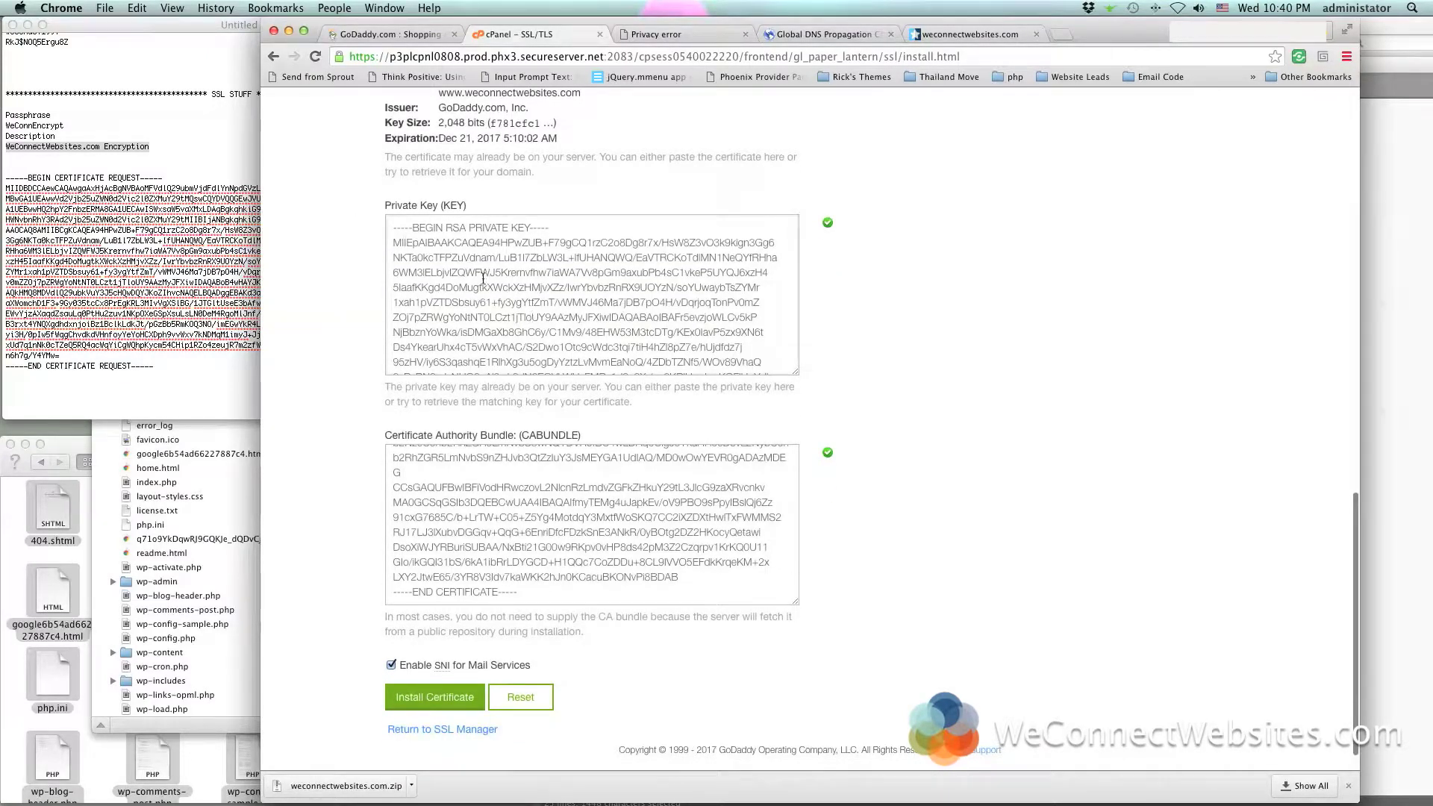
{"action": "scroll", "coordinate": [482, 278], "scroll_direction": "up", "scroll_amount": 5}
{"action": "scroll", "coordinate": [466, 183], "scroll_direction": "up", "scroll_amount": 2}
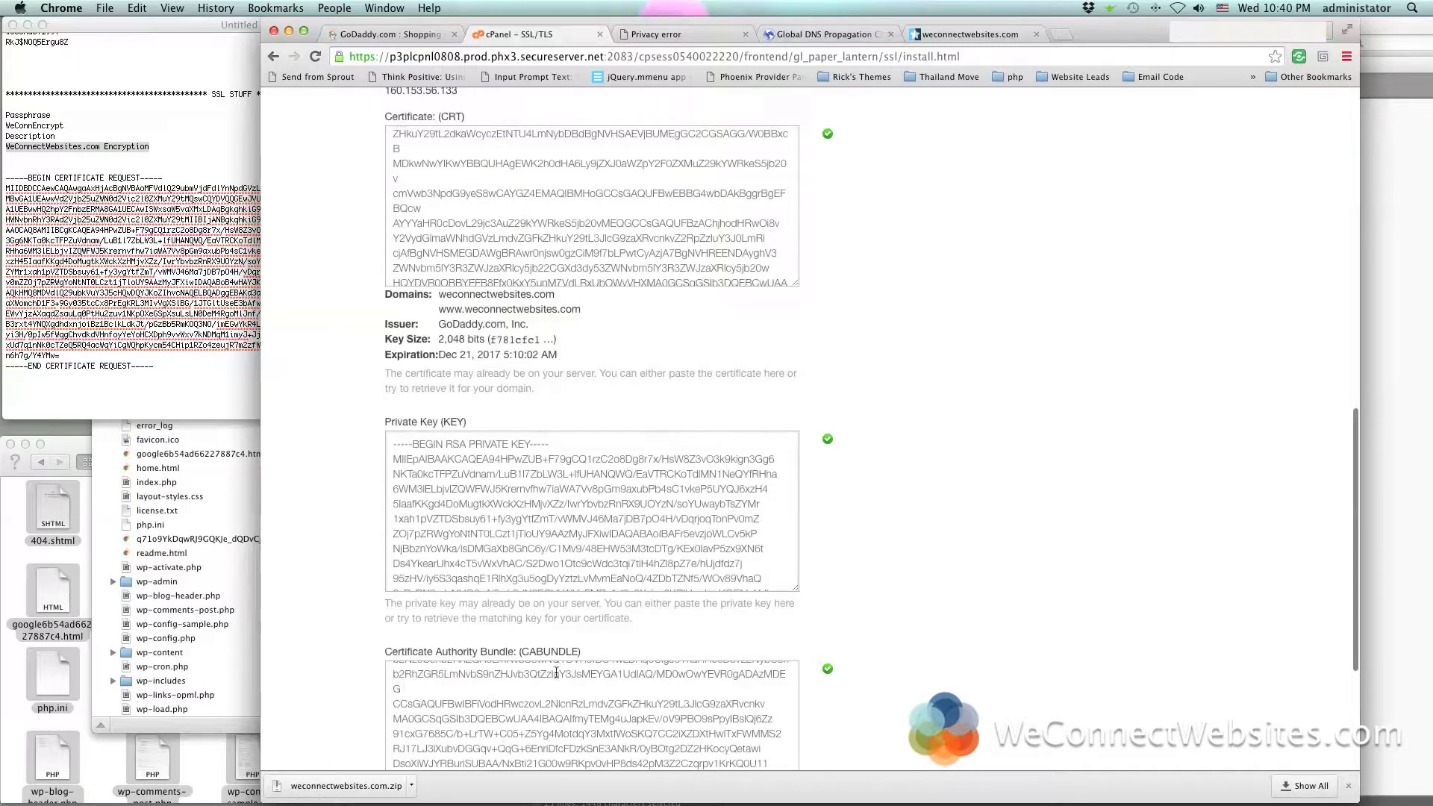
{"action": "scroll", "coordinate": [470, 616], "scroll_direction": "down", "scroll_amount": 5}
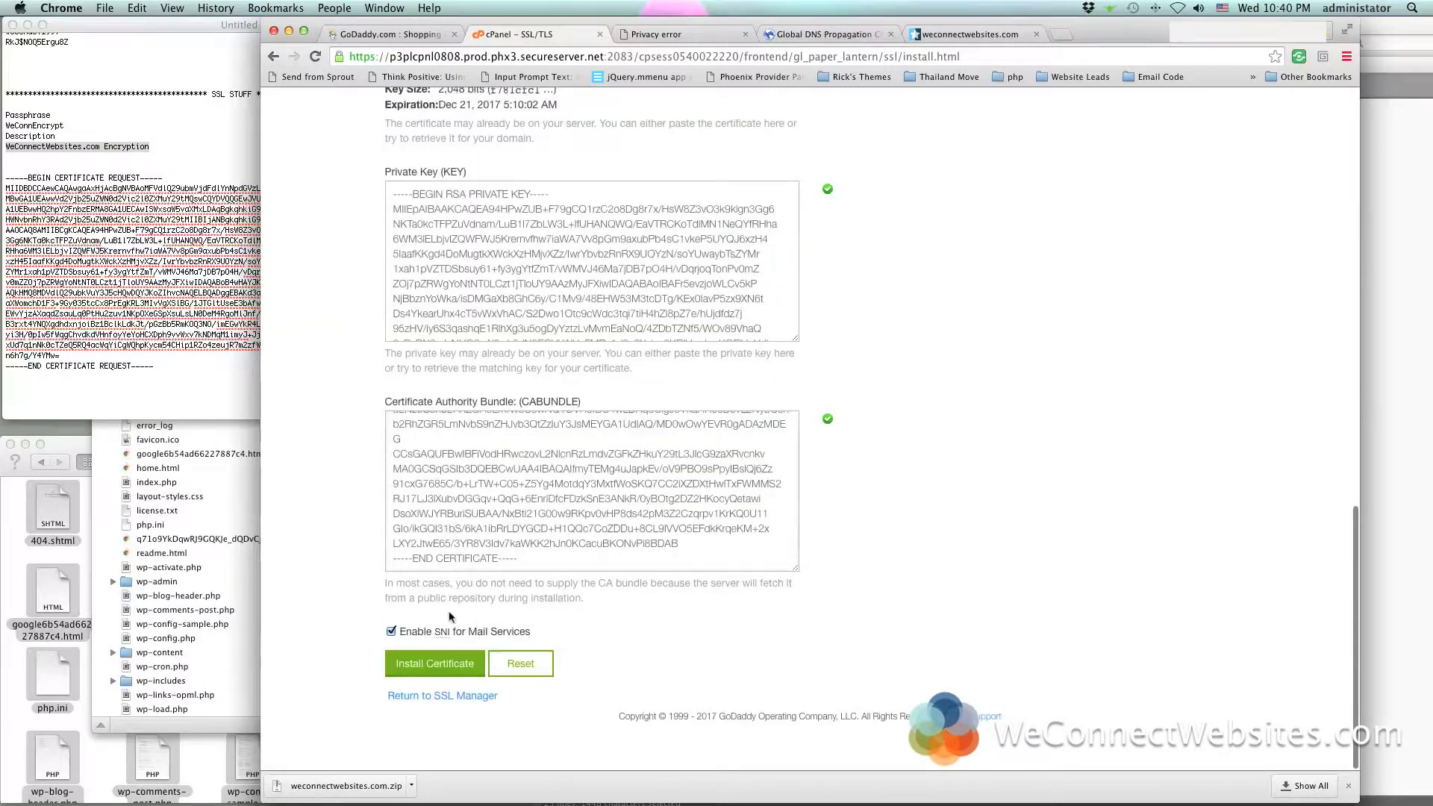
- Install the GoDaddy certificate for weconnectwebsites.com and acknowledge the success notice
{"action": "left_click", "coordinate": [439, 666]}
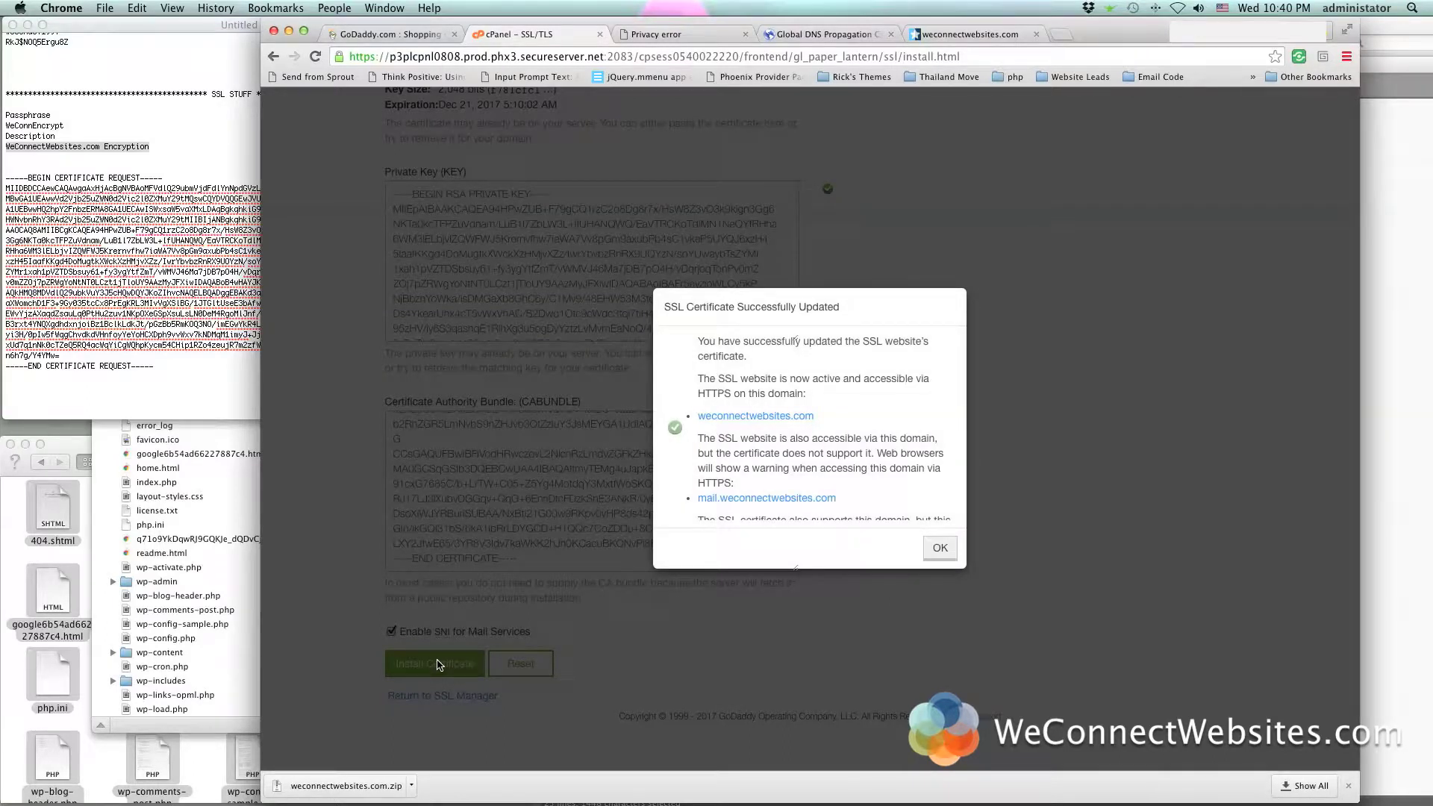
{"action": "left_click", "coordinate": [939, 549]}
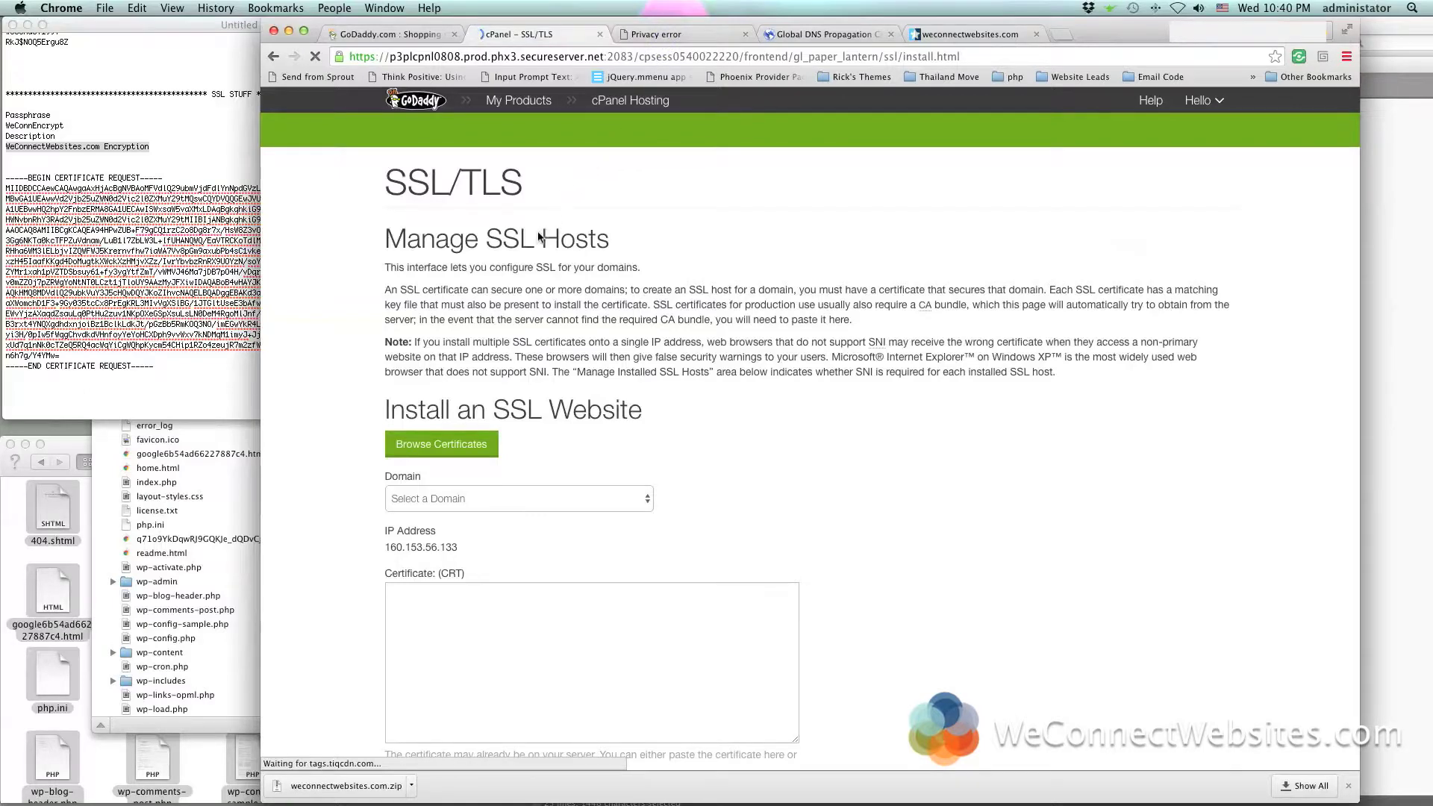
{"action": "left_click", "coordinate": [319, 57]}
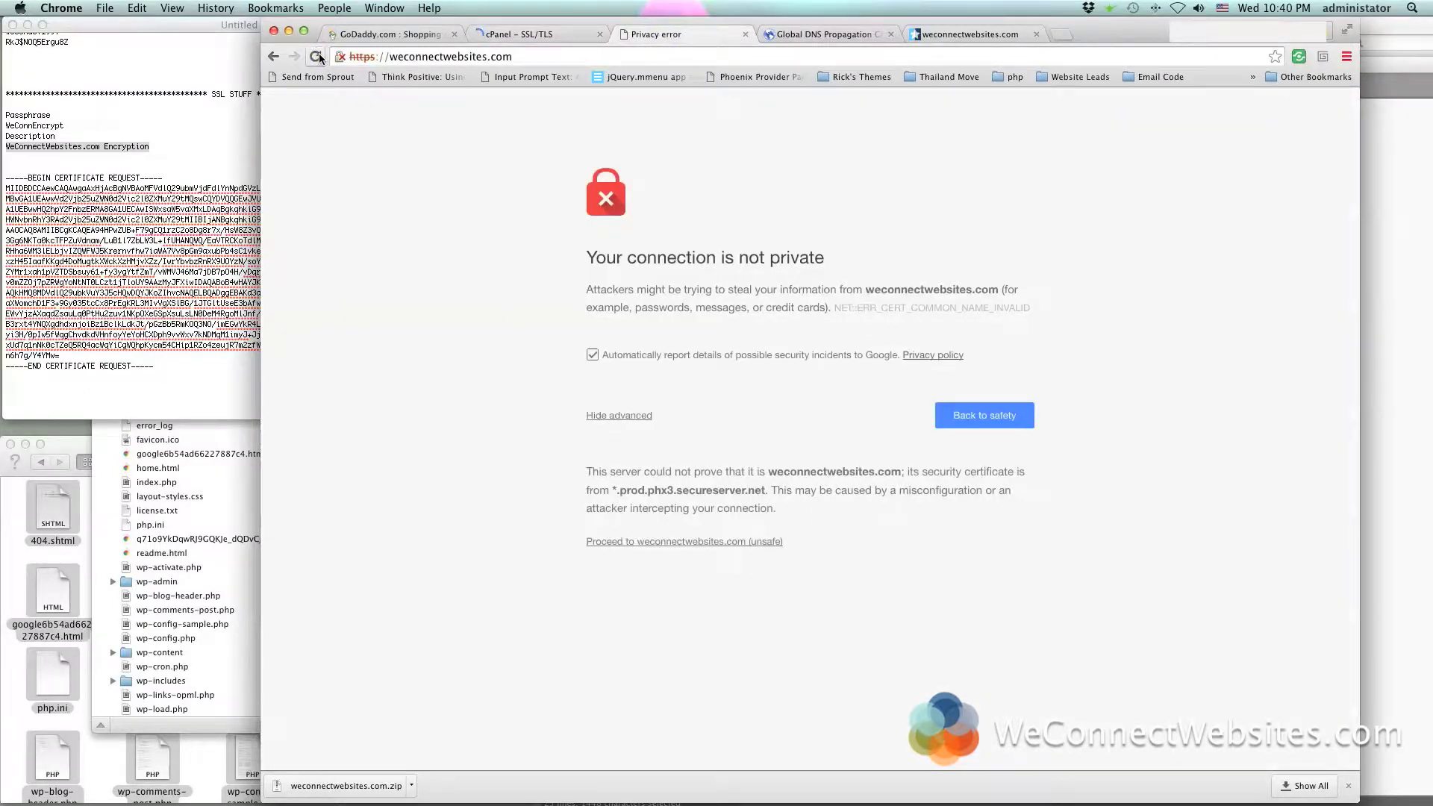
{"action": "left_click", "coordinate": [319, 58]}
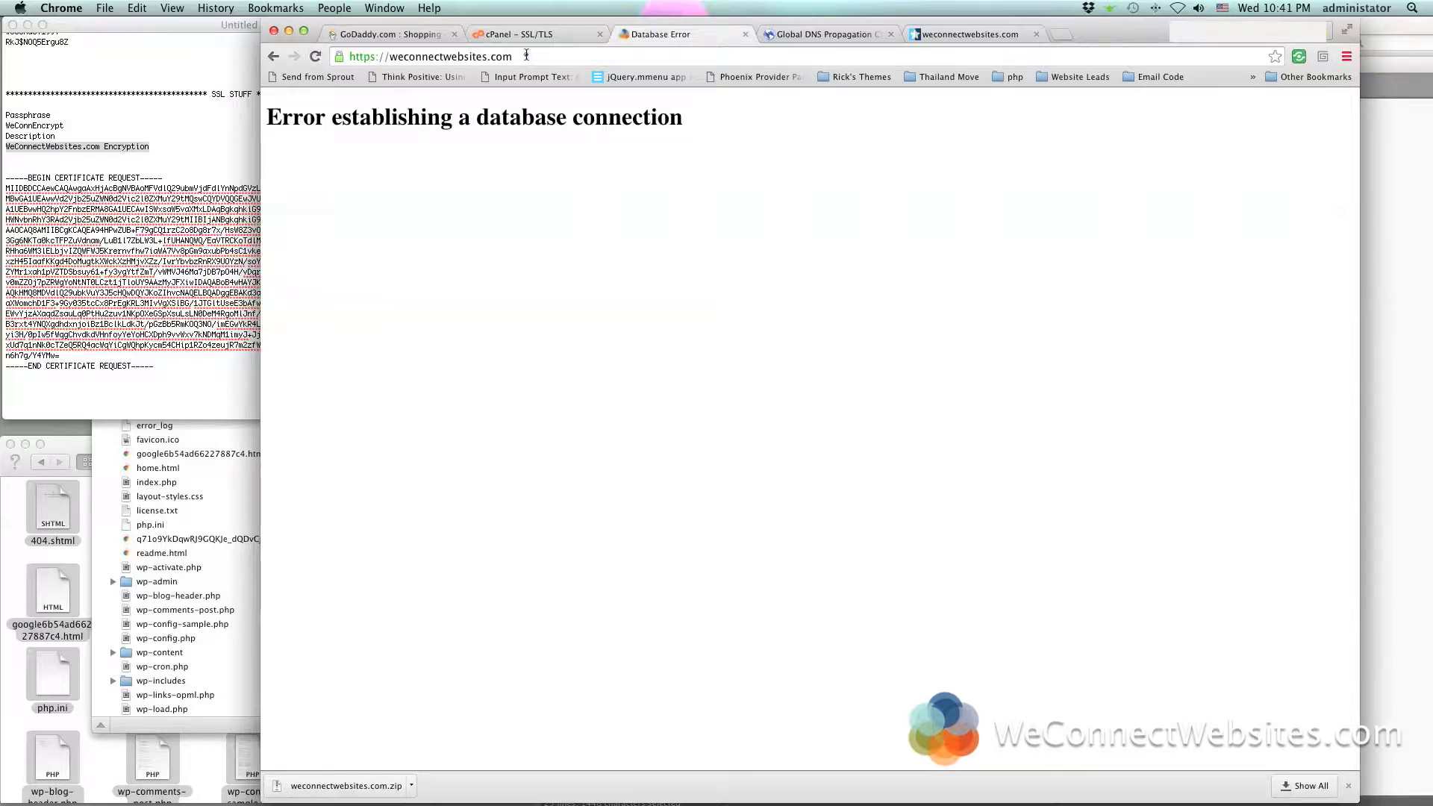
{"action": "key", "text": "super+l"}
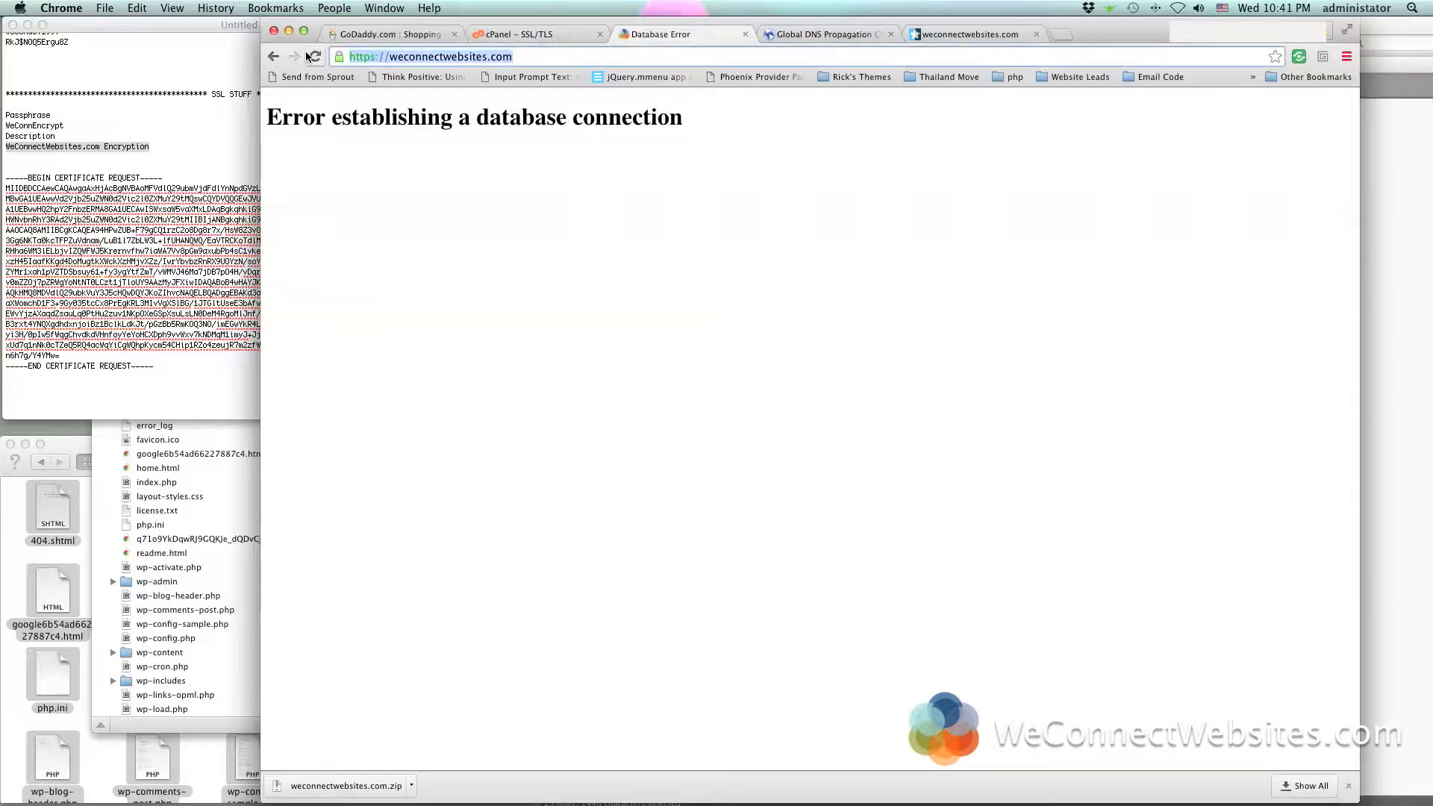
{"action": "left_click", "coordinate": [352, 141]}
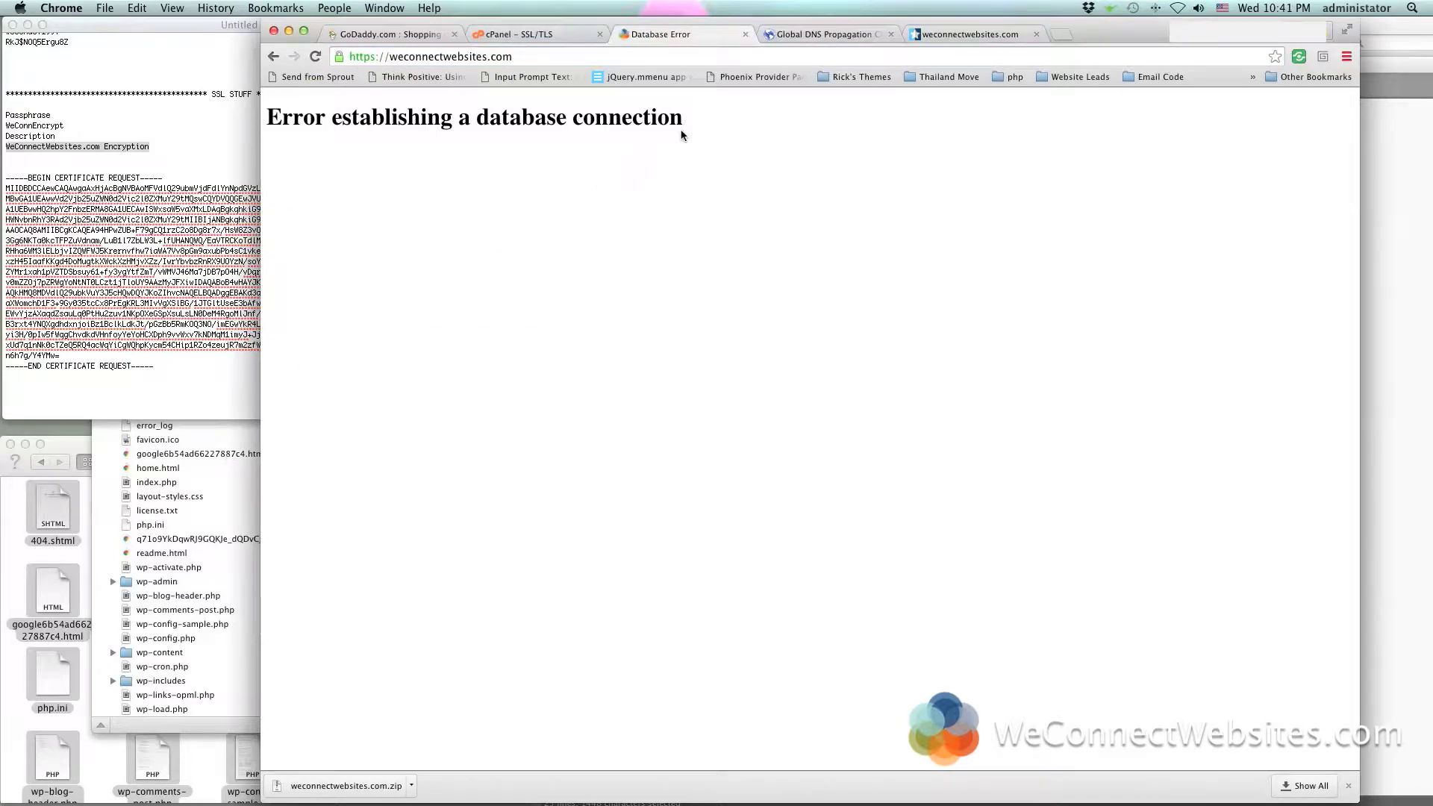
{"action": "left_click_drag", "start_coordinate": [649, 127], "coordinate": [267, 120]}
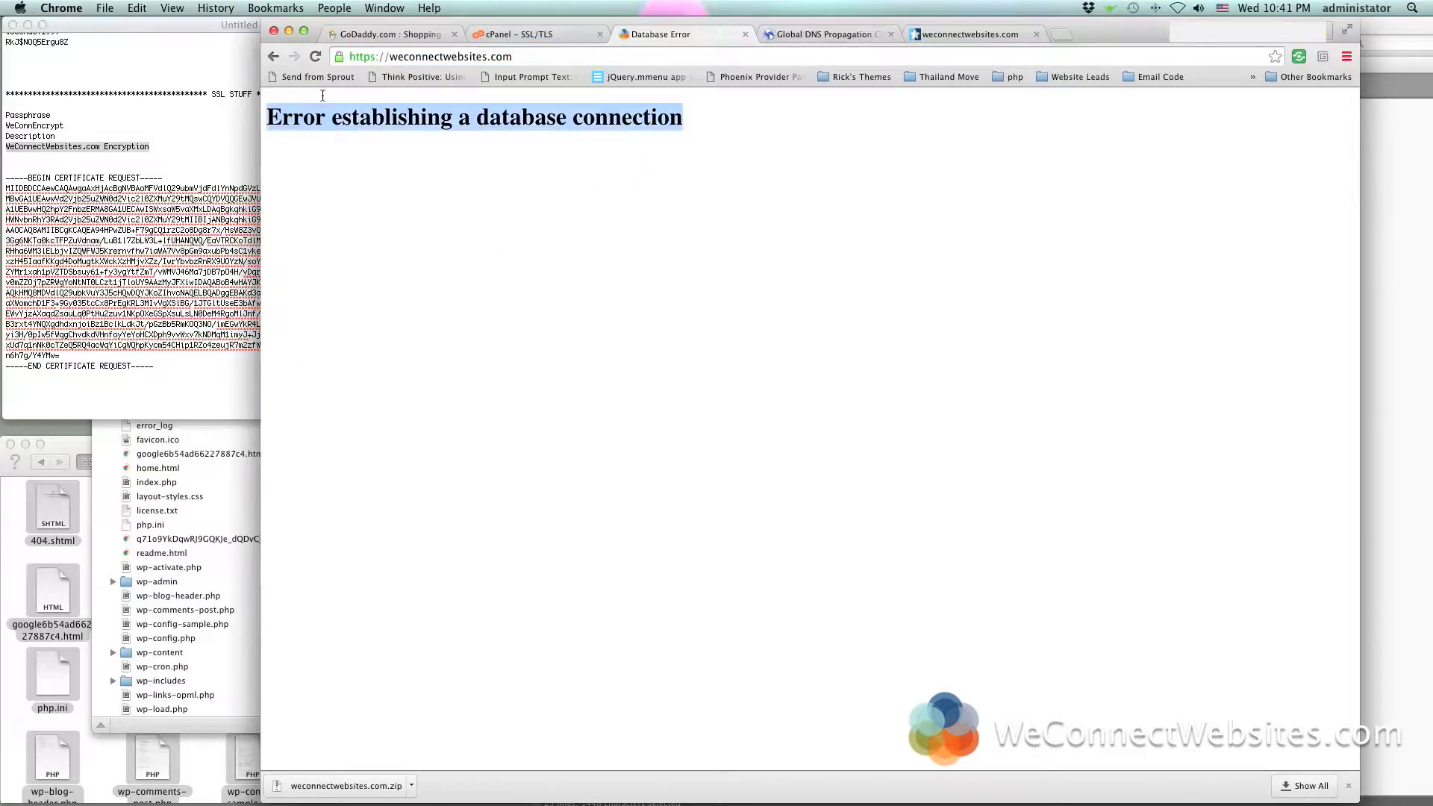
{"action": "left_click", "coordinate": [393, 196]}
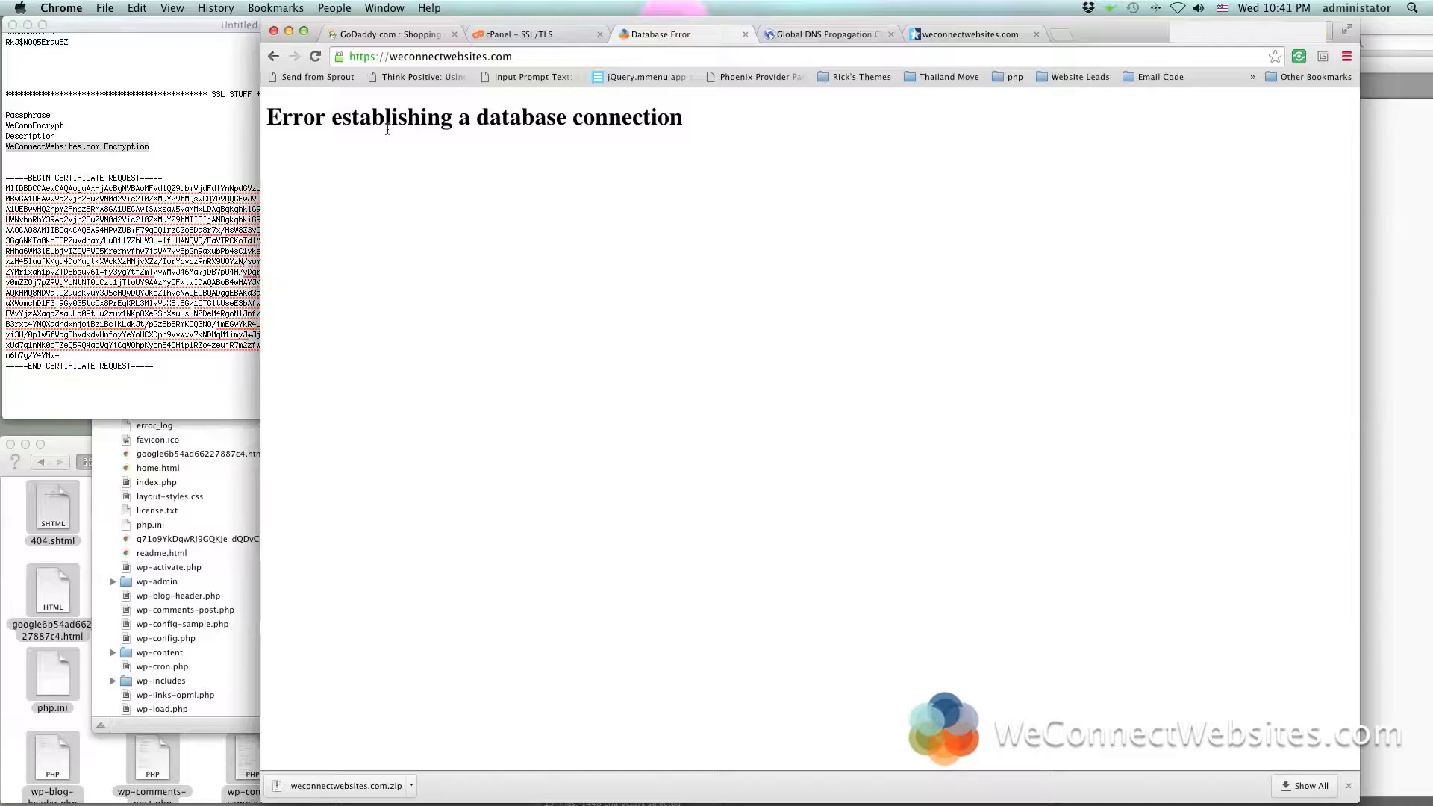
- Open the server's wp-config.php for editing from the Transmit file list
{"action": "left_click", "coordinate": [172, 461]}
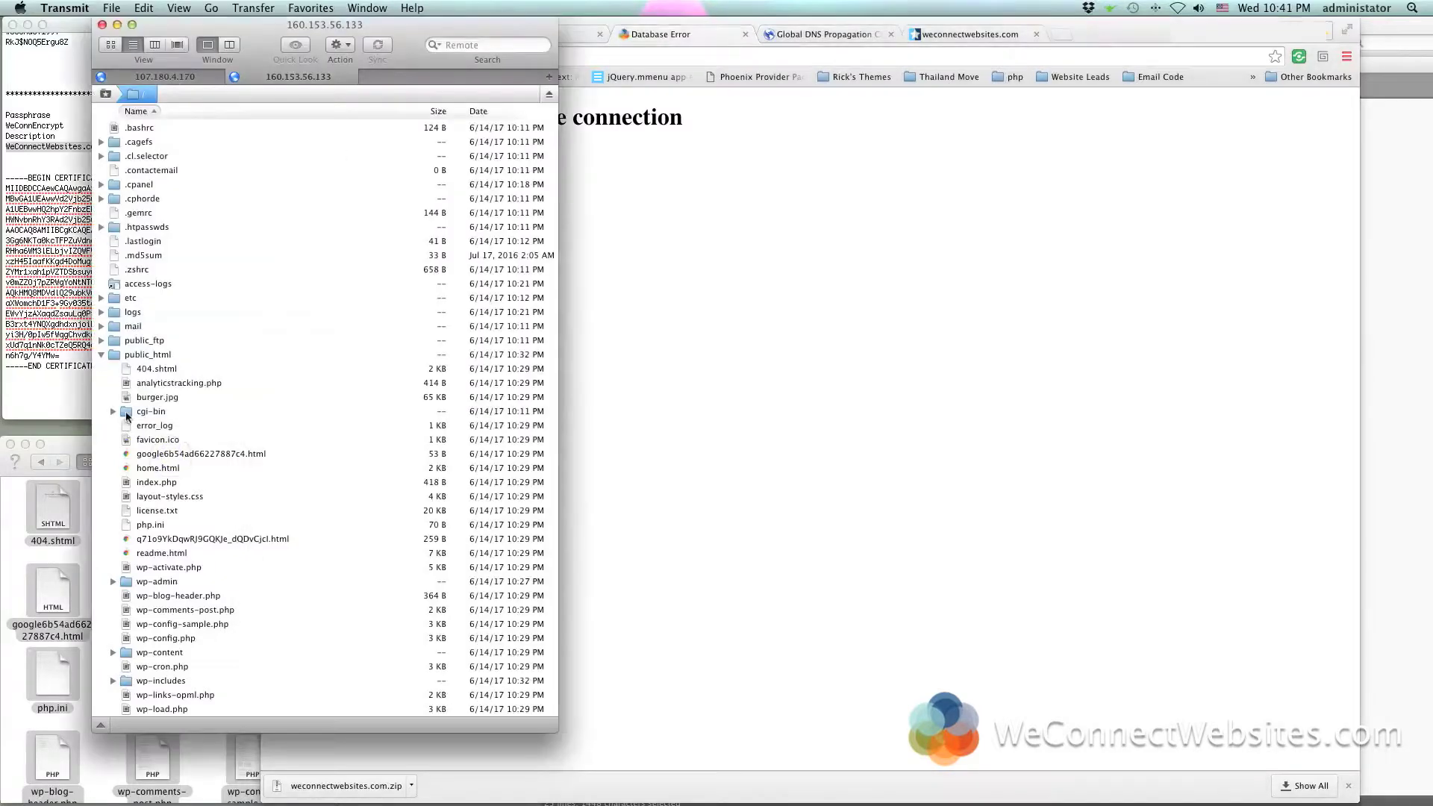
{"action": "scroll", "coordinate": [153, 489], "scroll_direction": "down", "scroll_amount": 3}
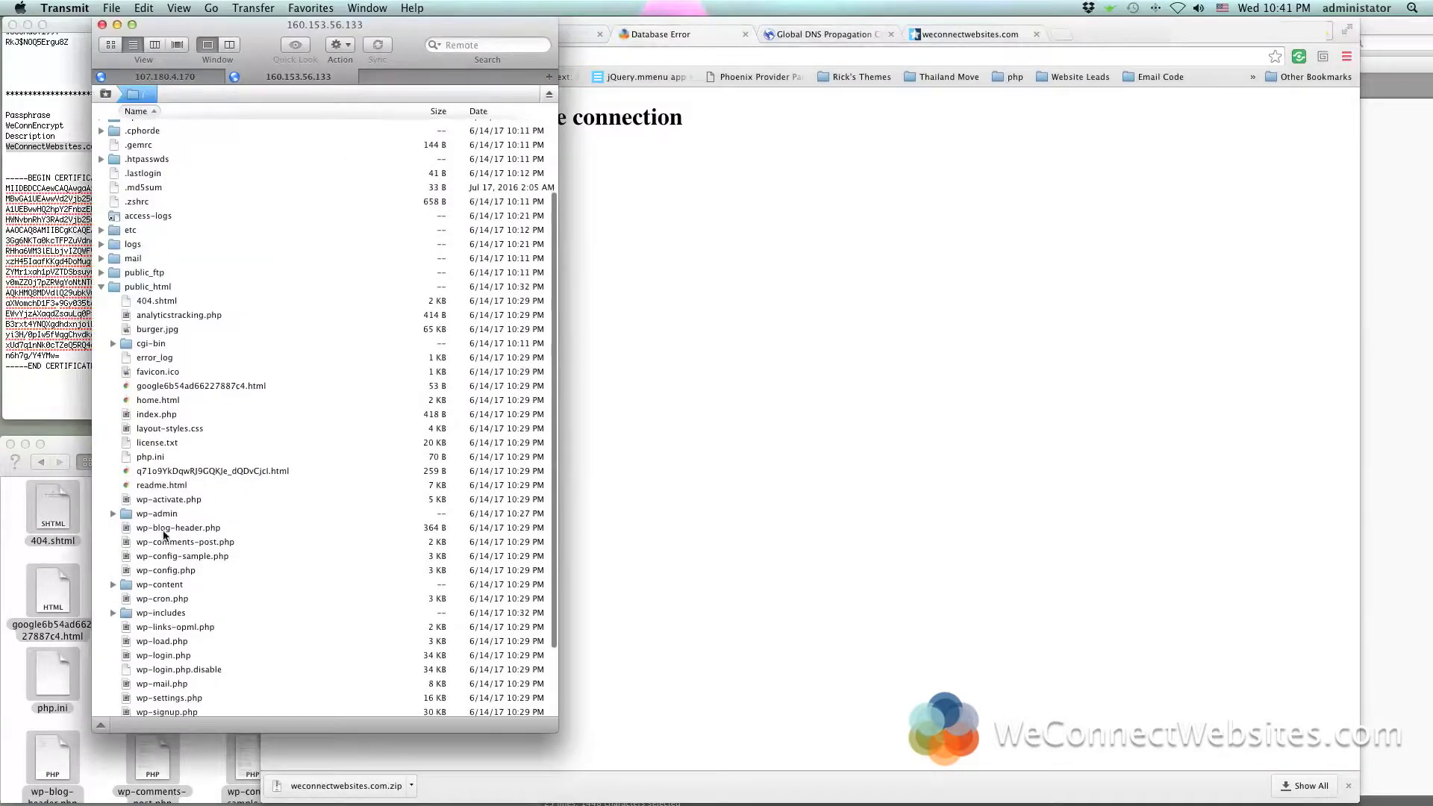
{"action": "left_click", "coordinate": [165, 569]}
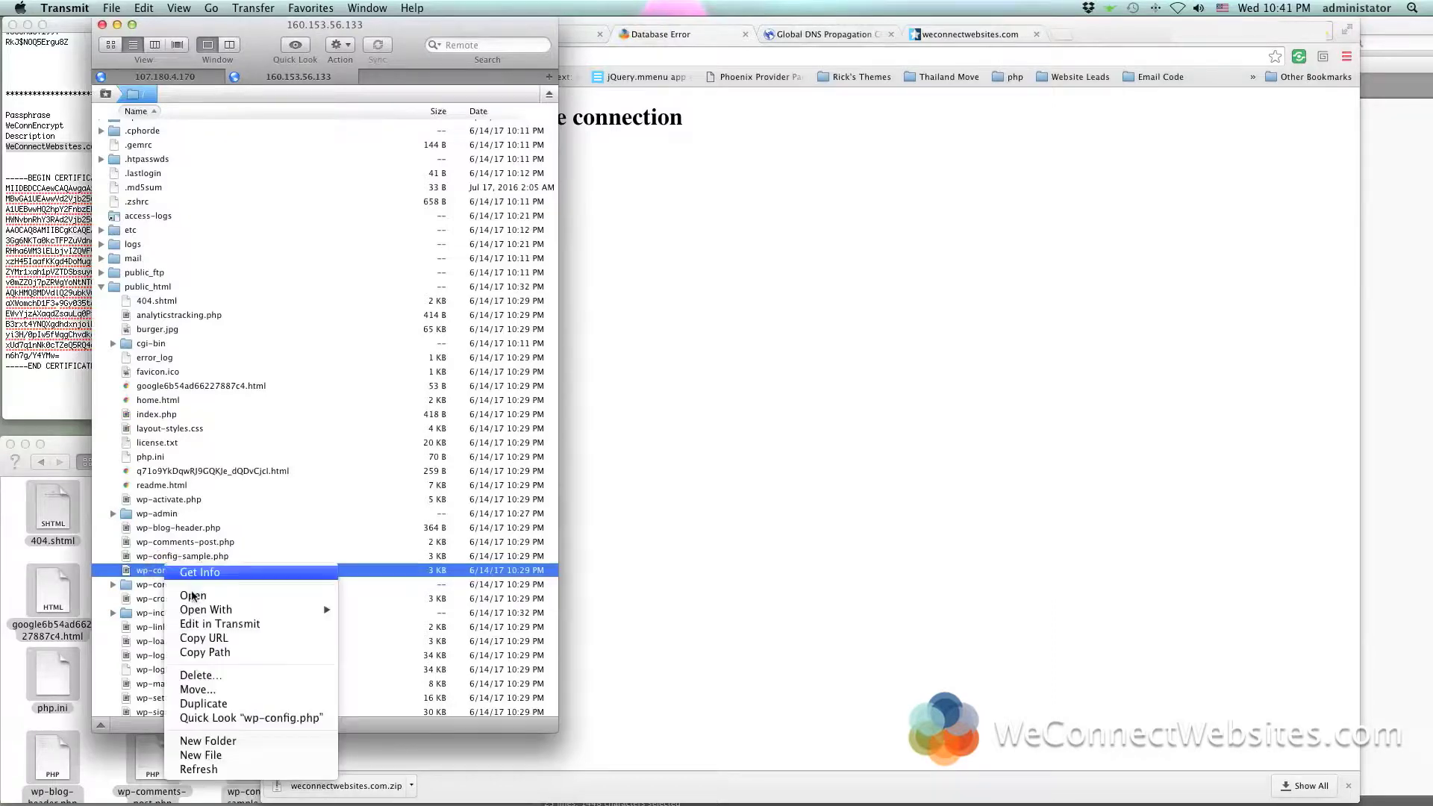
{"action": "right_click", "coordinate": [165, 570]}
{"action": "left_click", "coordinate": [193, 597]}
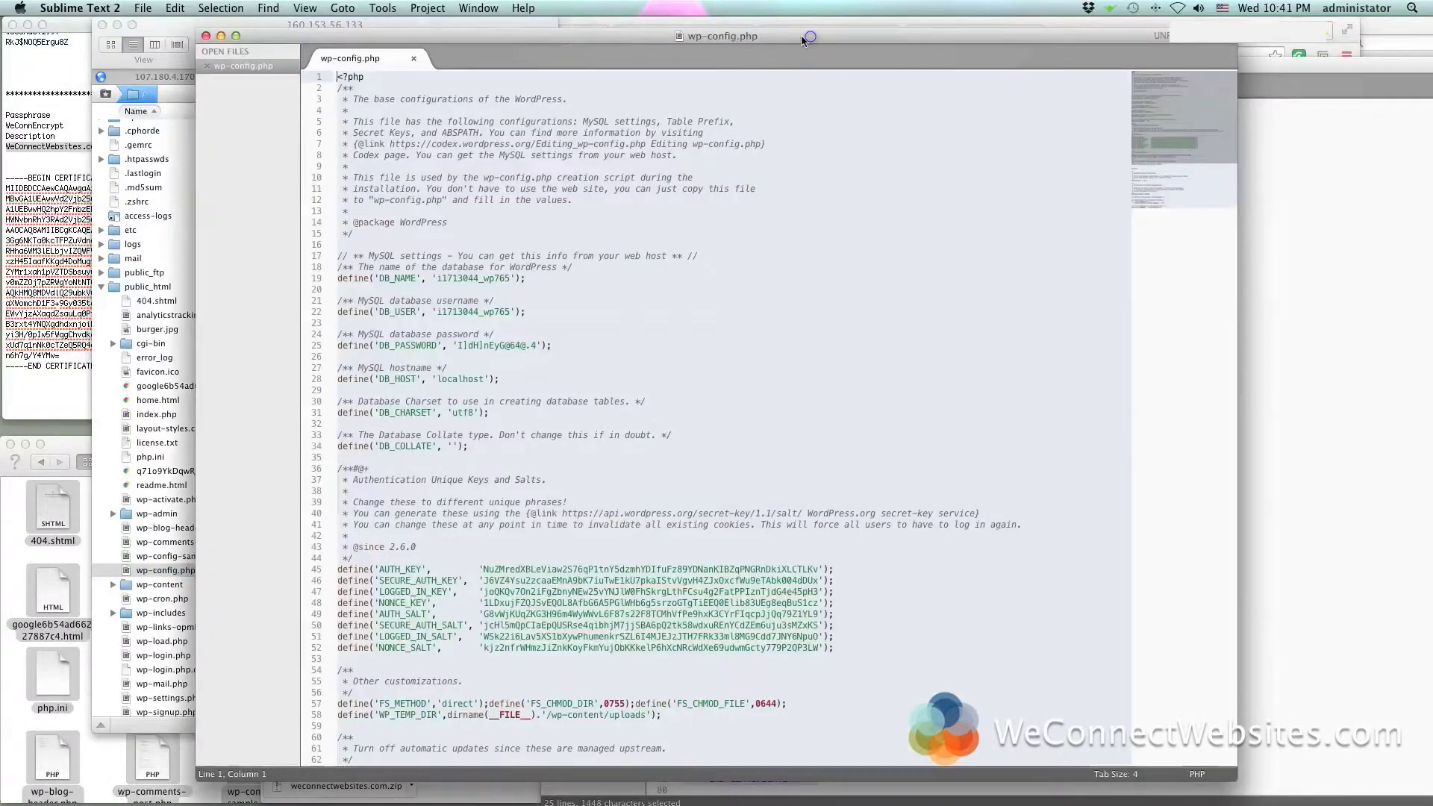
- Place the reference and downloaded wp-config.php side by side and select their database settings lines
{"action": "left_click_drag", "start_coordinate": [803, 39], "coordinate": [658, 30]}
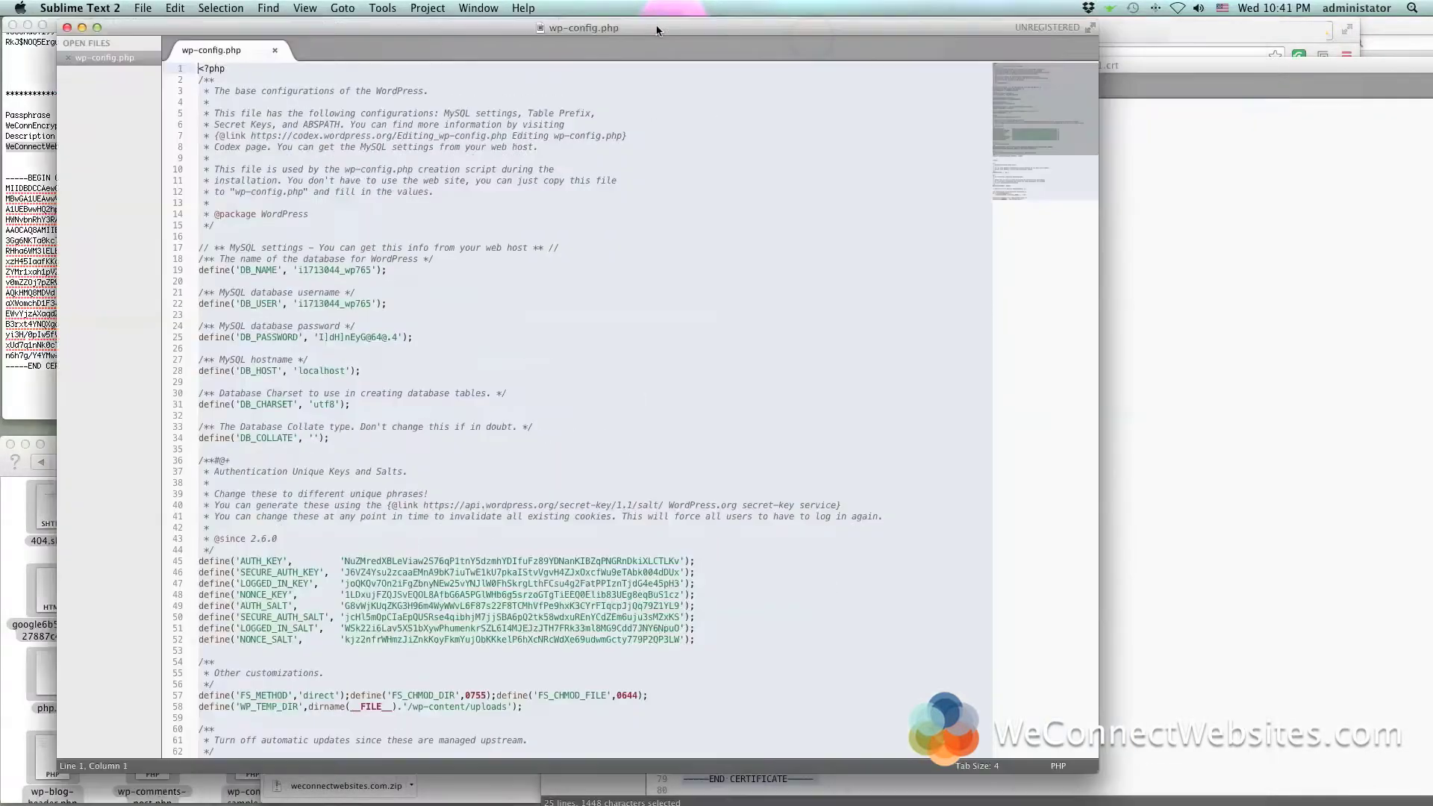
{"action": "left_click", "coordinate": [1232, 268]}
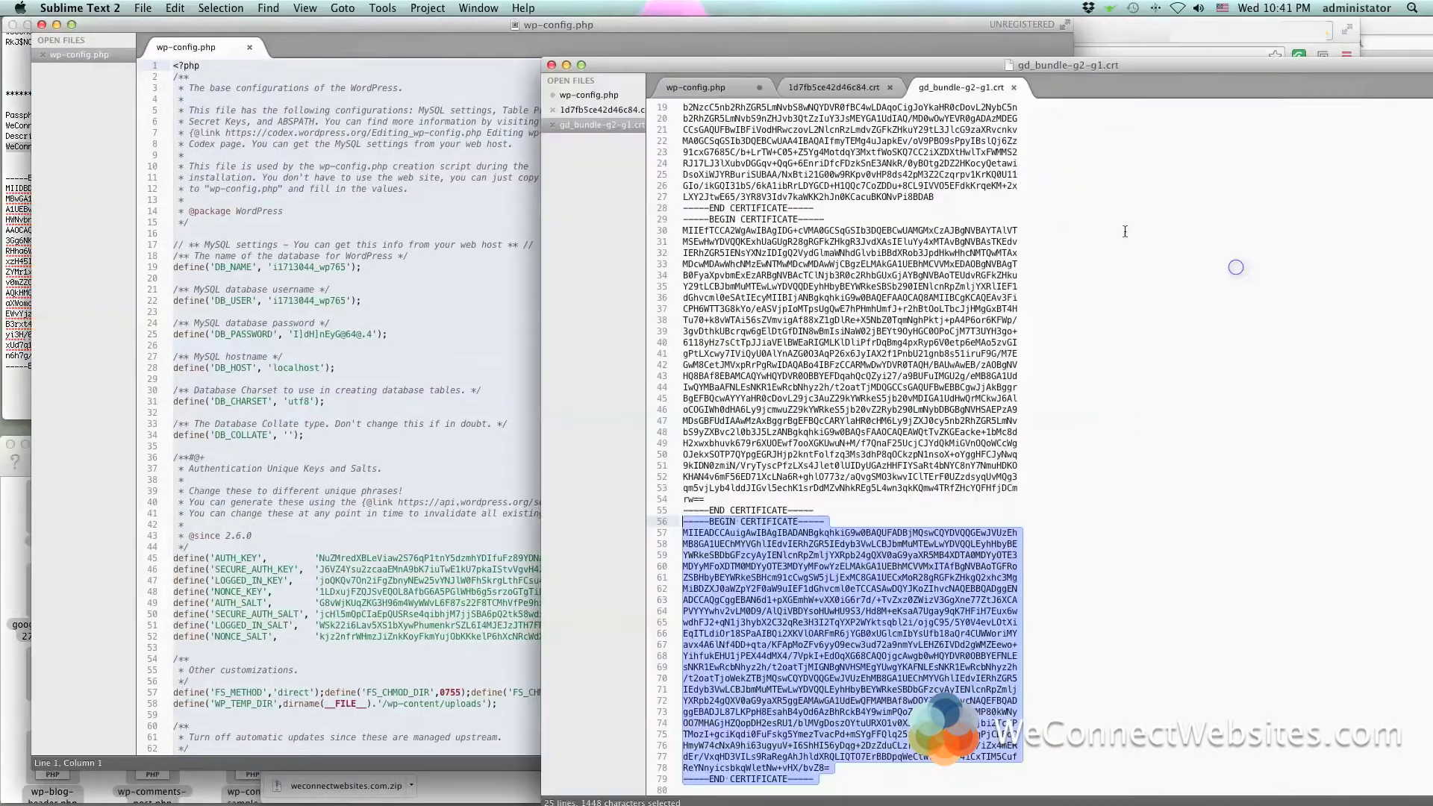
{"action": "left_click", "coordinate": [716, 87]}
{"action": "left_click_drag", "start_coordinate": [747, 64], "coordinate": [979, 25]}
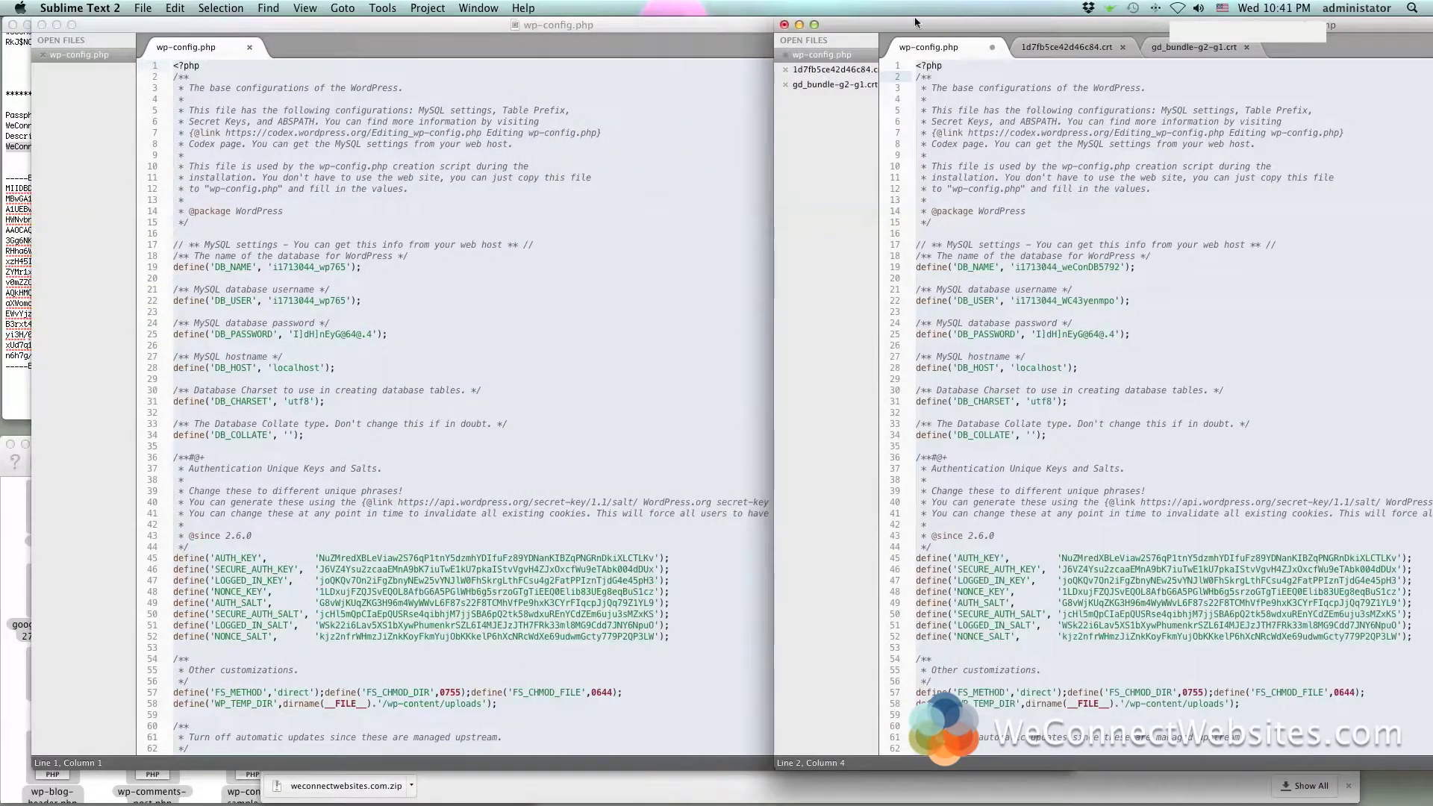
{"action": "left_click_drag", "start_coordinate": [1144, 267], "coordinate": [1146, 279]}
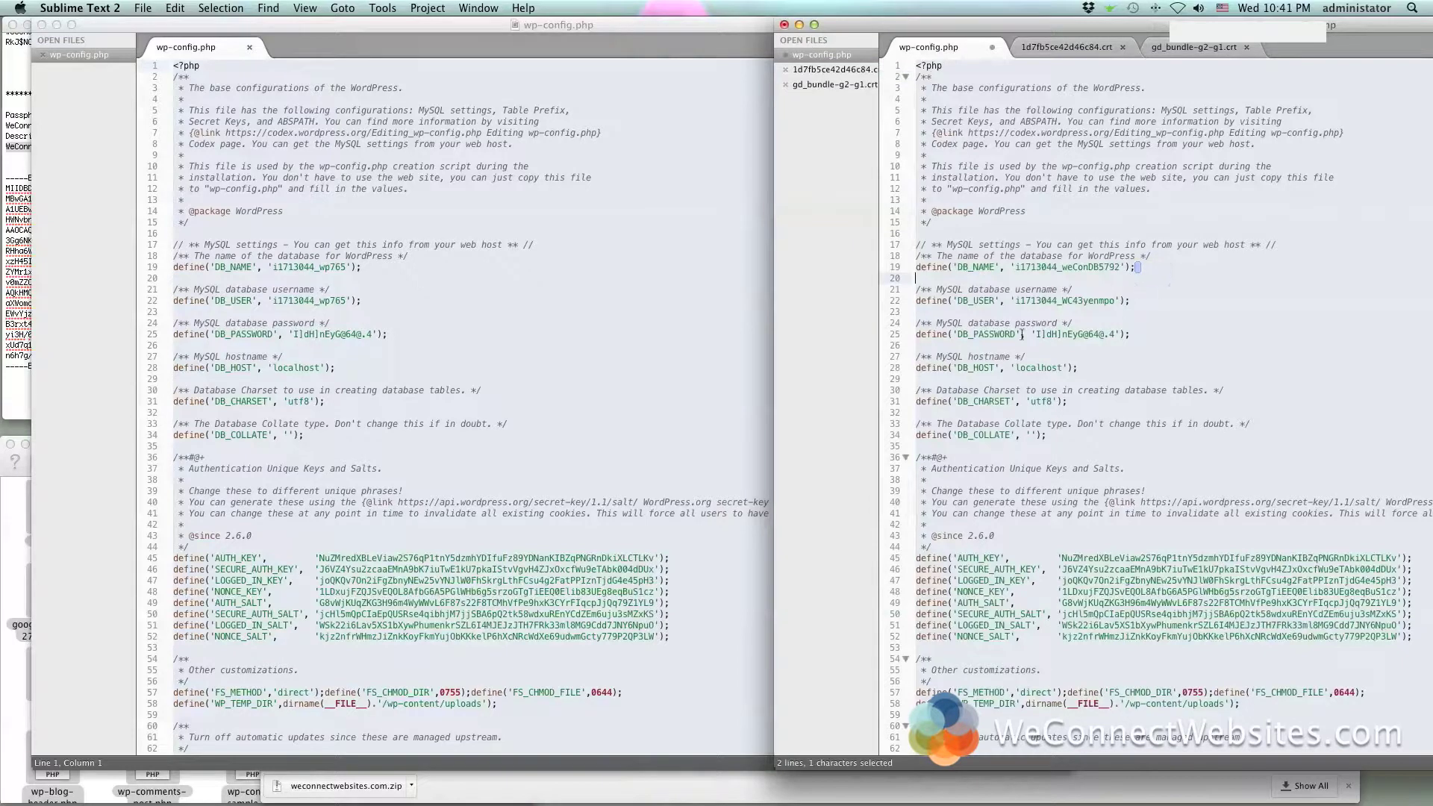
{"action": "left_click_drag", "start_coordinate": [1130, 337], "coordinate": [915, 267]}
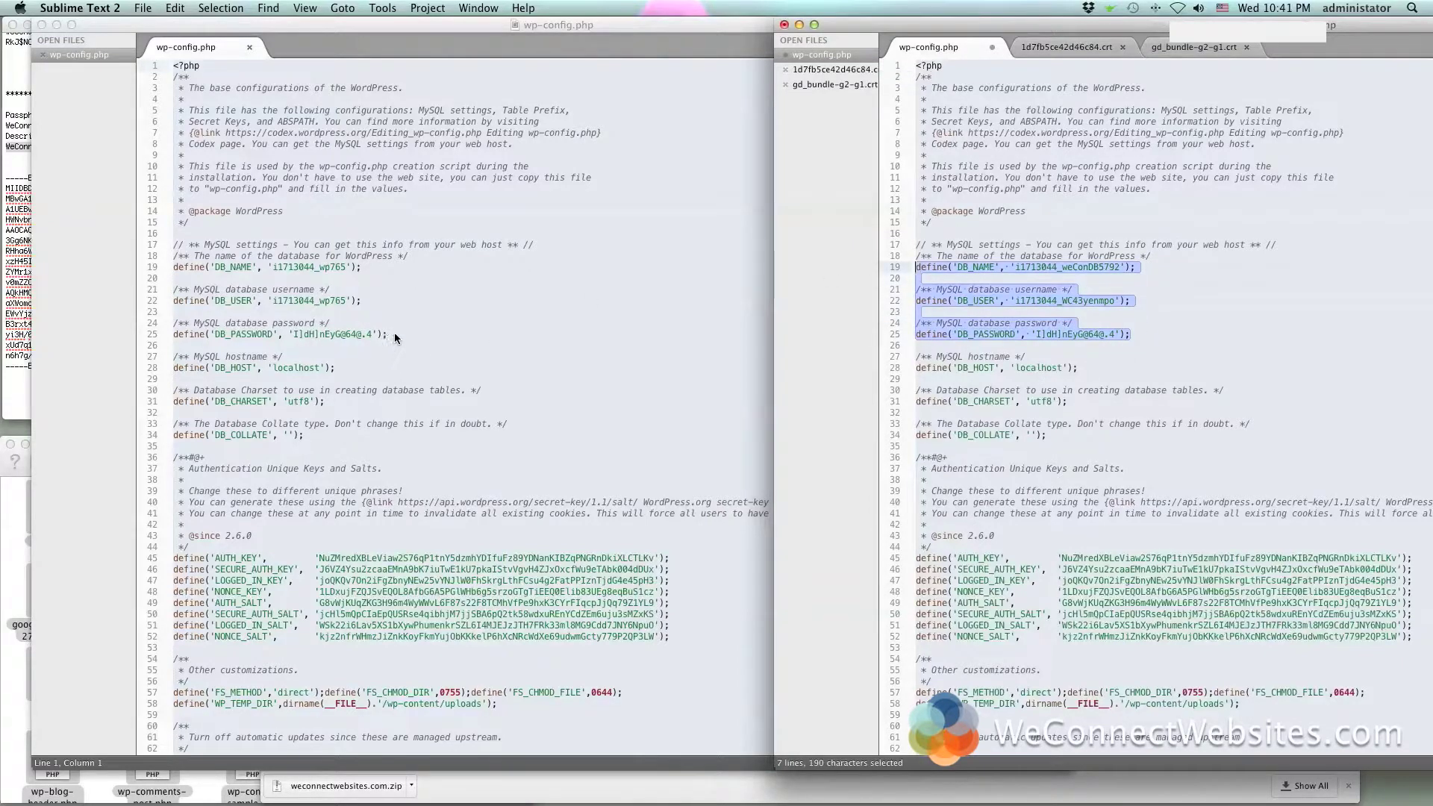
{"action": "left_click", "coordinate": [394, 335]}
{"action": "left_click_drag", "start_coordinate": [395, 335], "coordinate": [172, 268]}
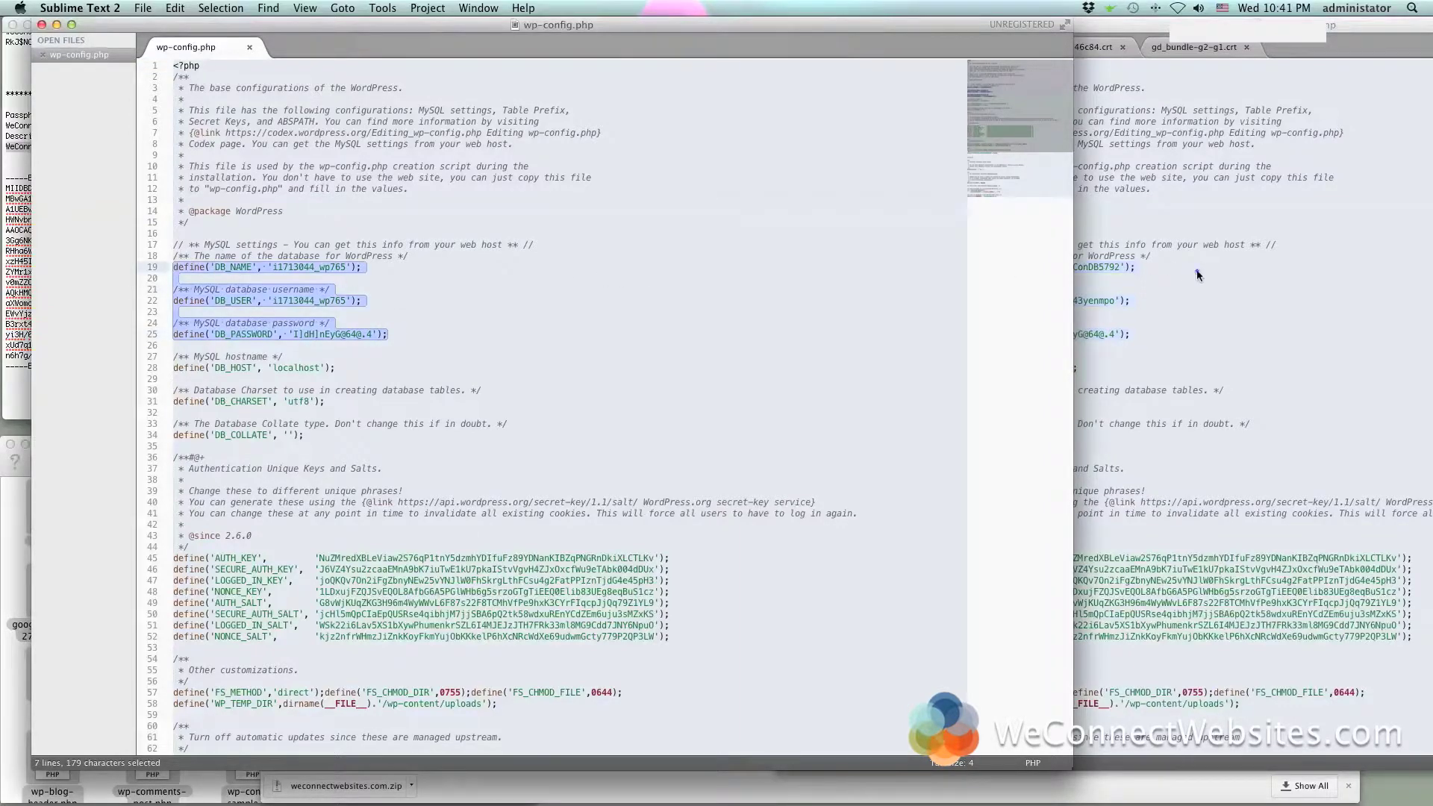
- Replace the old database name on line 19 with the reference file's database name
{"action": "left_click", "coordinate": [1199, 276]}
{"action": "double_click", "coordinate": [1091, 269]}
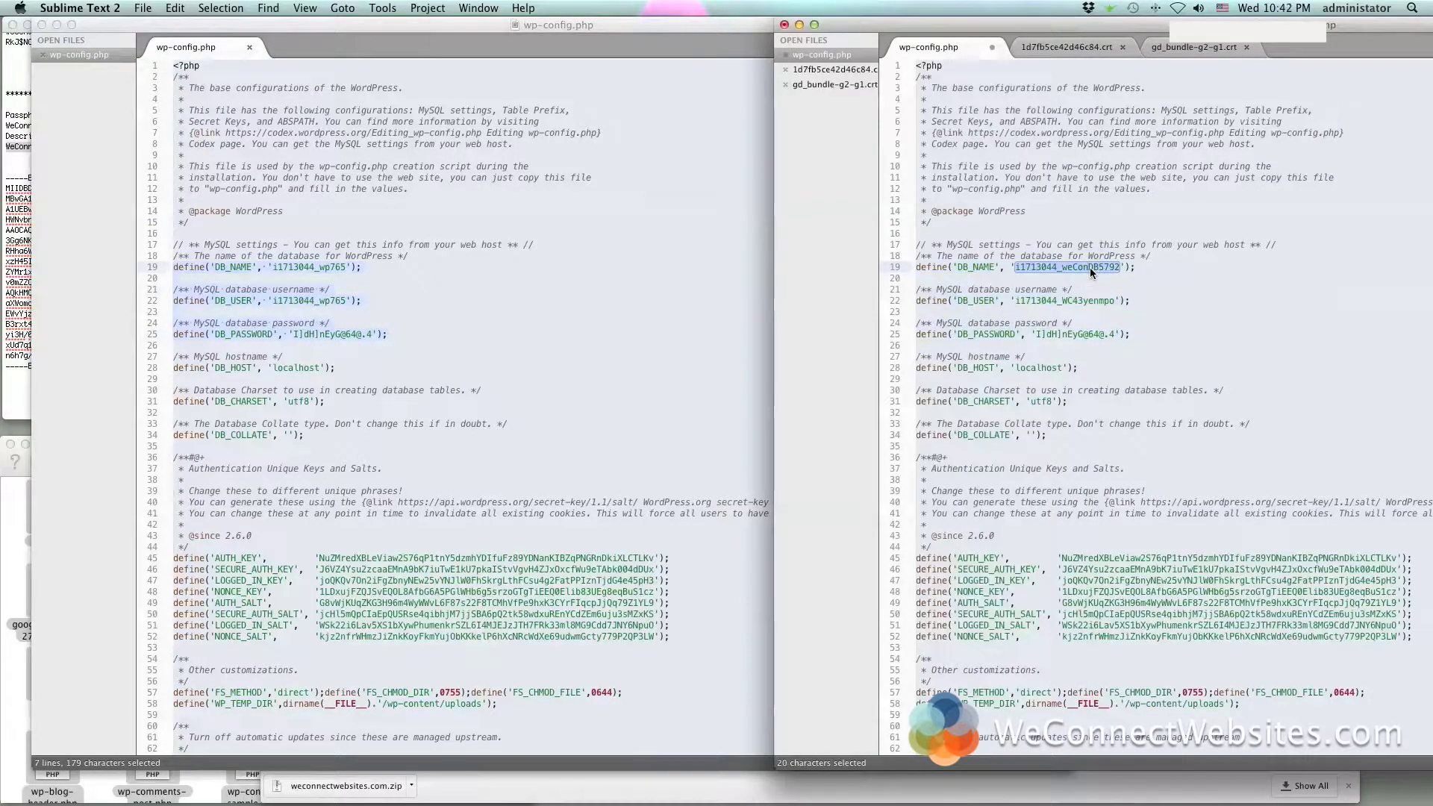
{"action": "key", "text": "super+c"}
{"action": "left_click", "coordinate": [306, 272]}
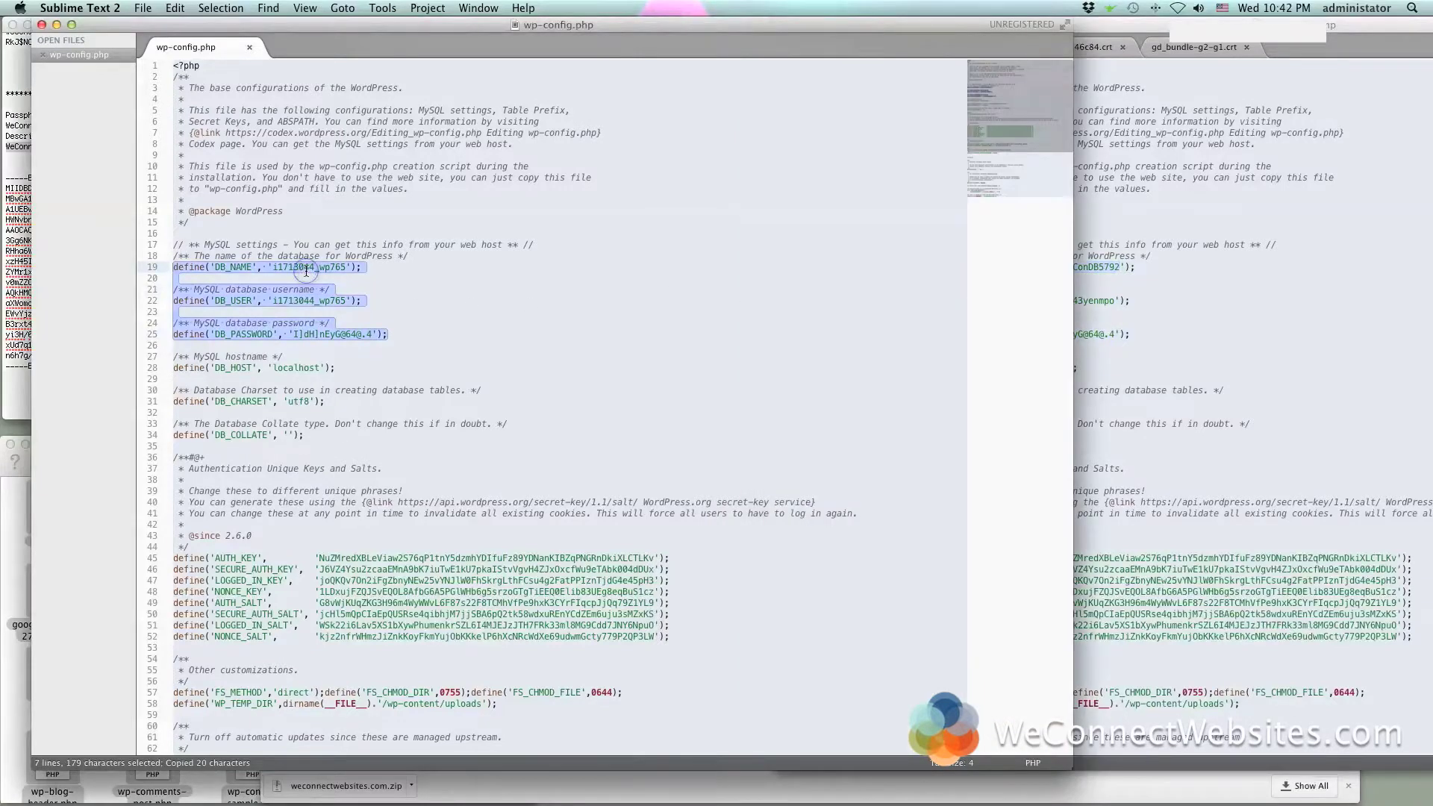
{"action": "left_click", "coordinate": [306, 273]}
{"action": "double_click", "coordinate": [306, 272]}
{"action": "key", "text": "super+v"}
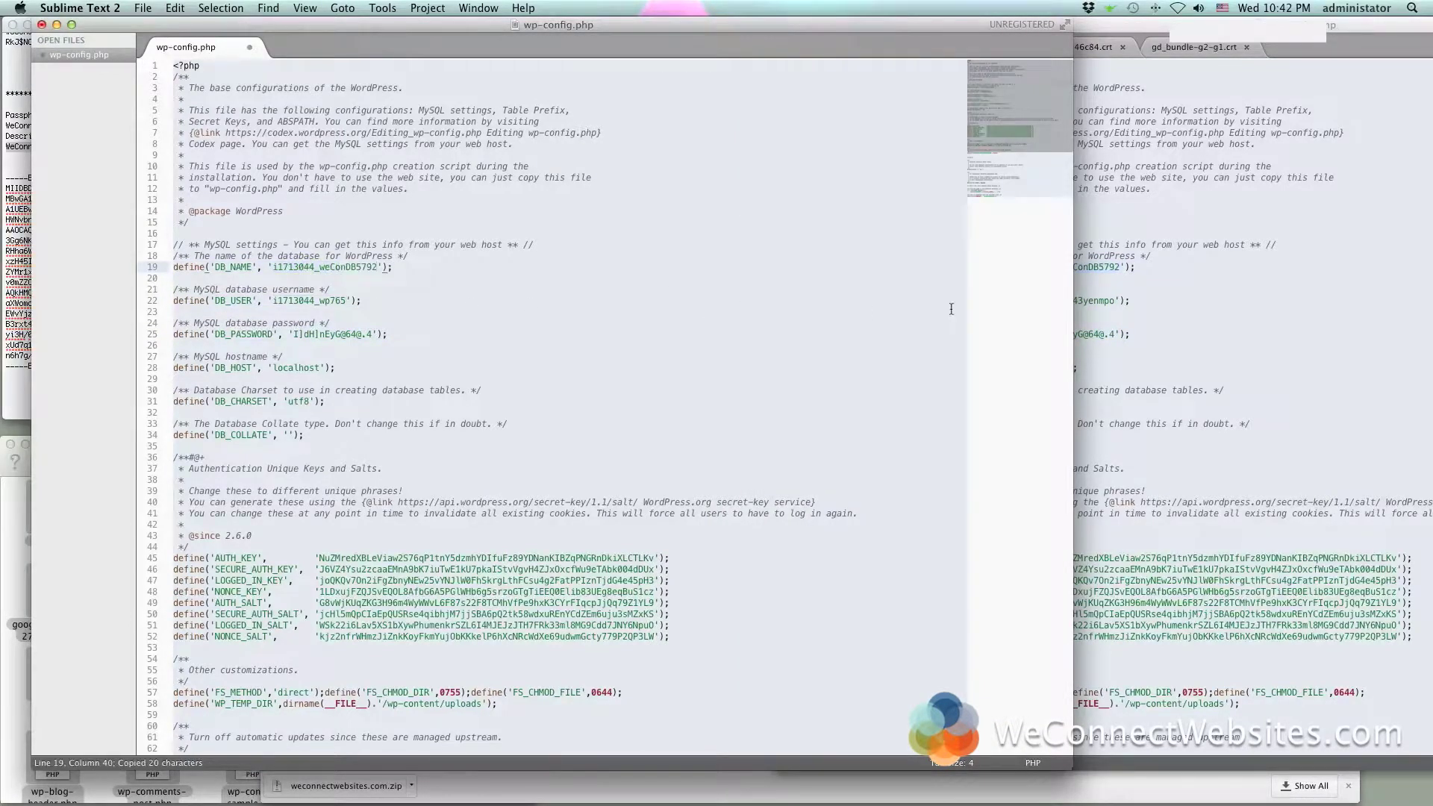
- Copy the correct database user into line 22 and save wp-config.php
{"action": "left_click", "coordinate": [1180, 313]}
{"action": "double_click", "coordinate": [1075, 300]}
{"action": "key", "text": "super+c"}
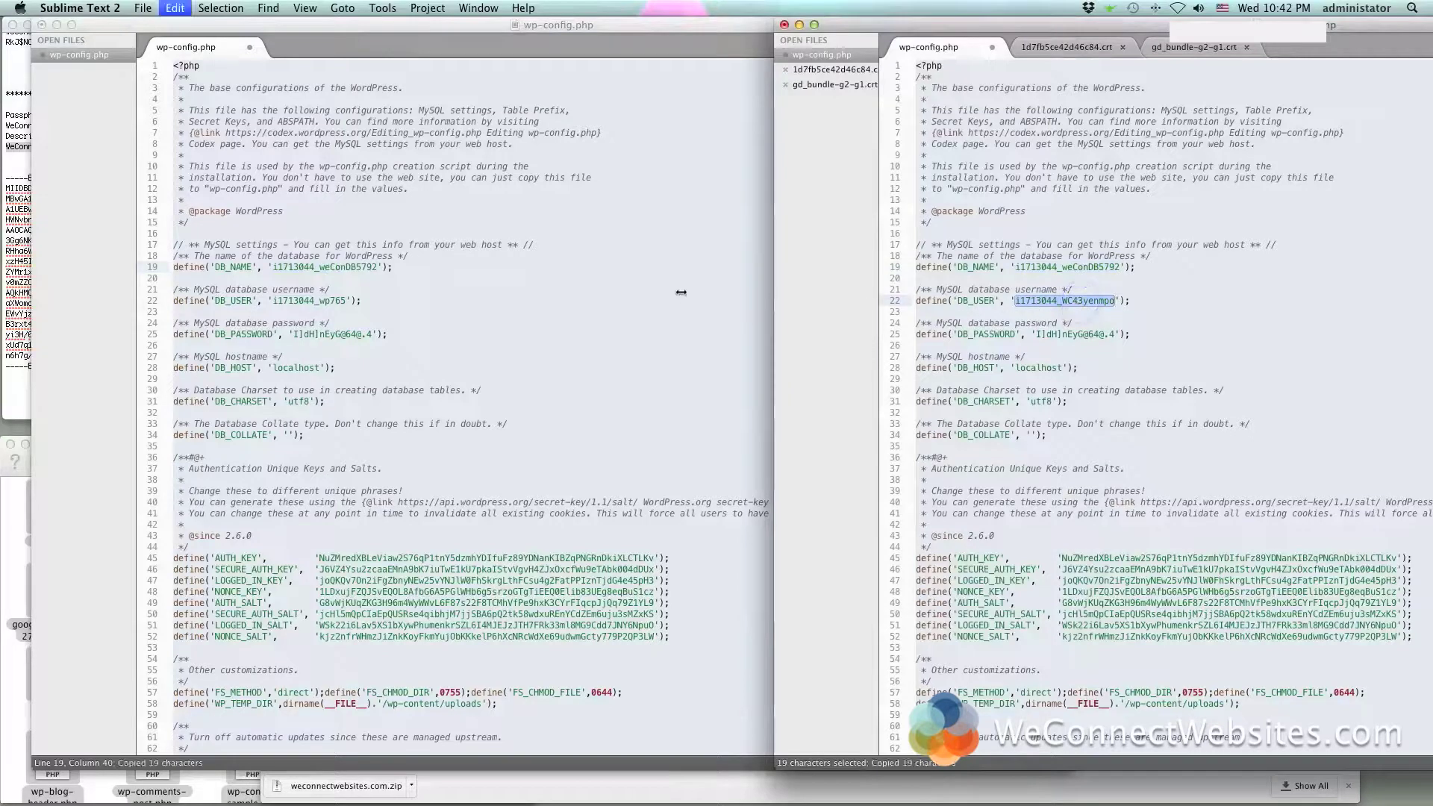
{"action": "left_click", "coordinate": [324, 300]}
{"action": "double_click", "coordinate": [323, 301]}
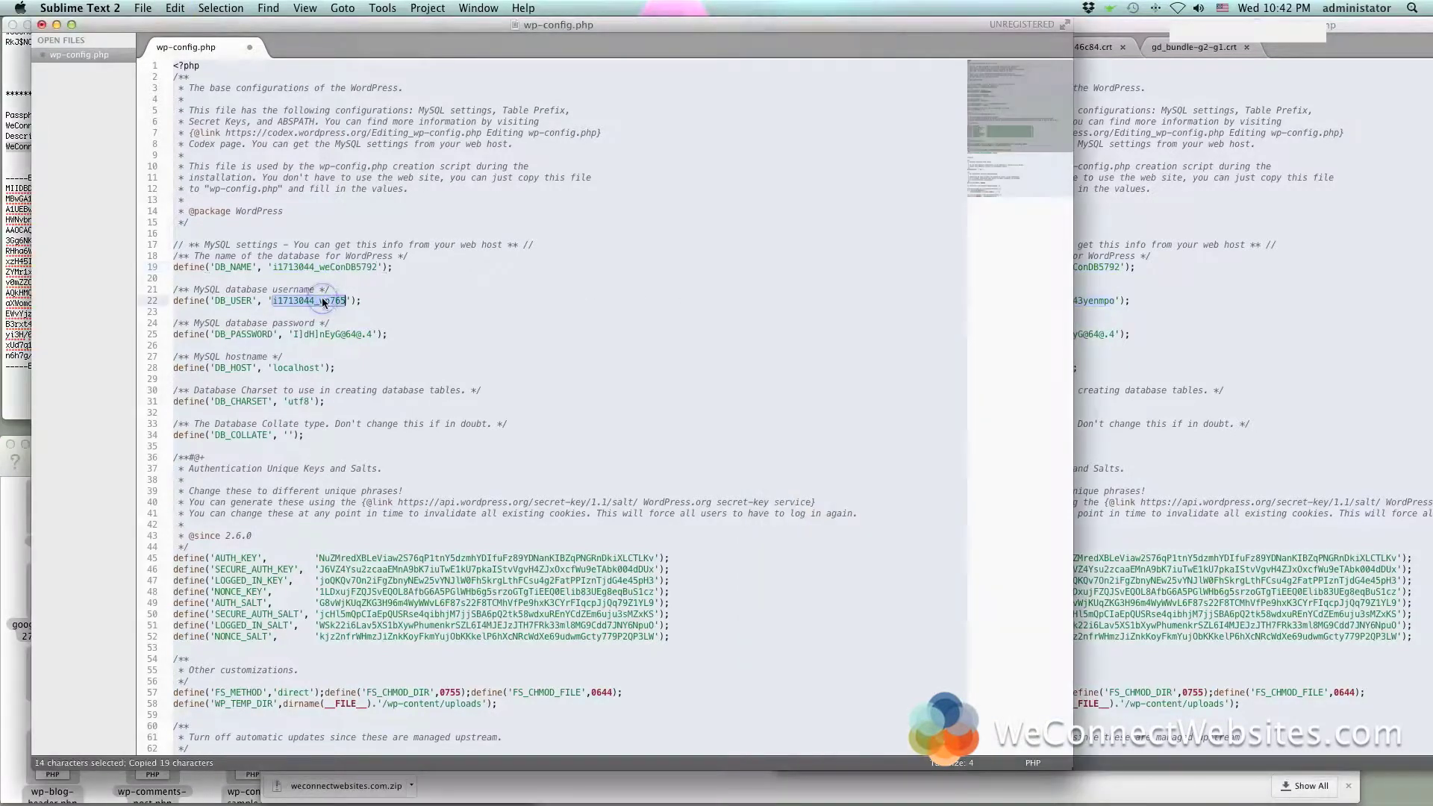
{"action": "key", "text": "super+v"}
{"action": "left_click", "coordinate": [441, 321]}
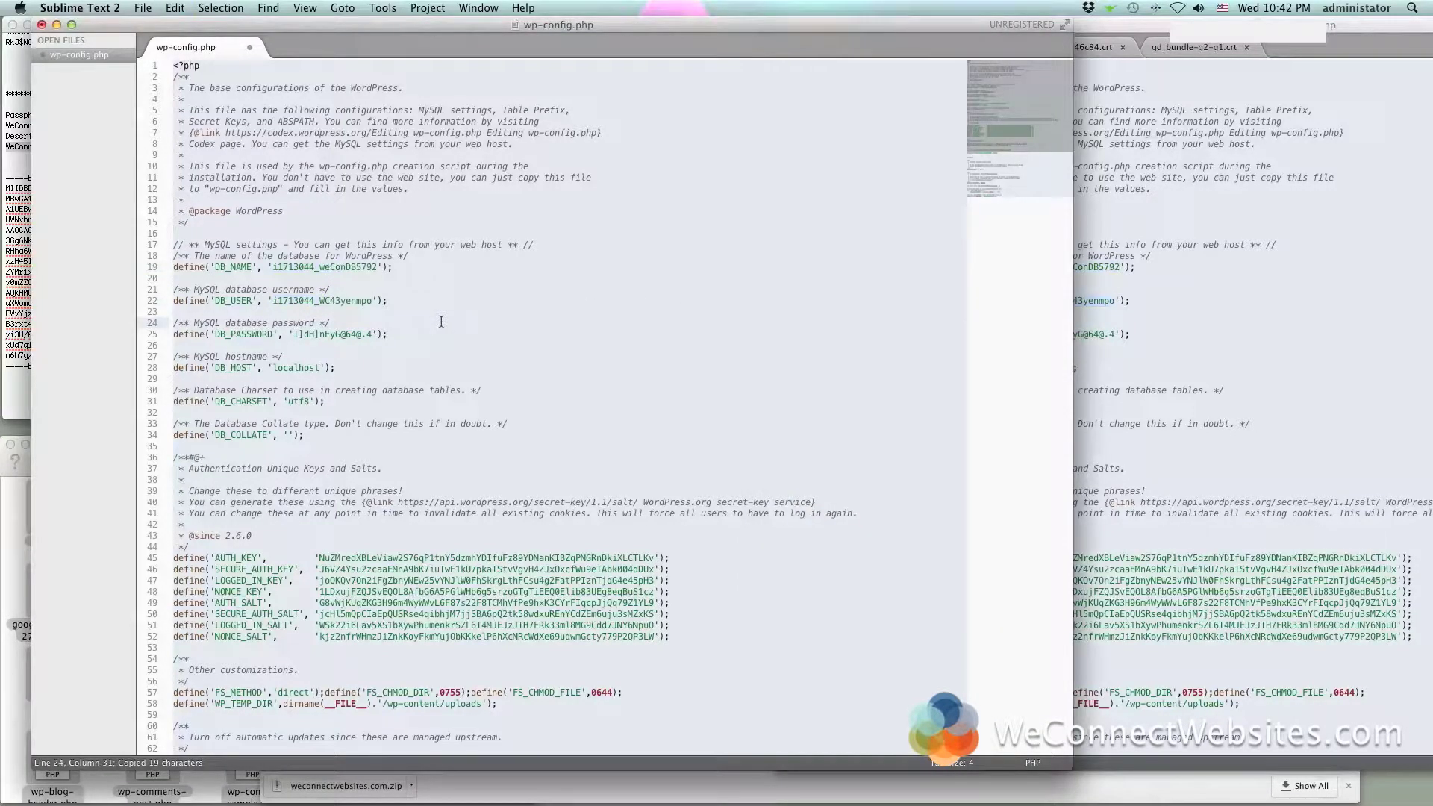
{"action": "key", "text": "super+s"}
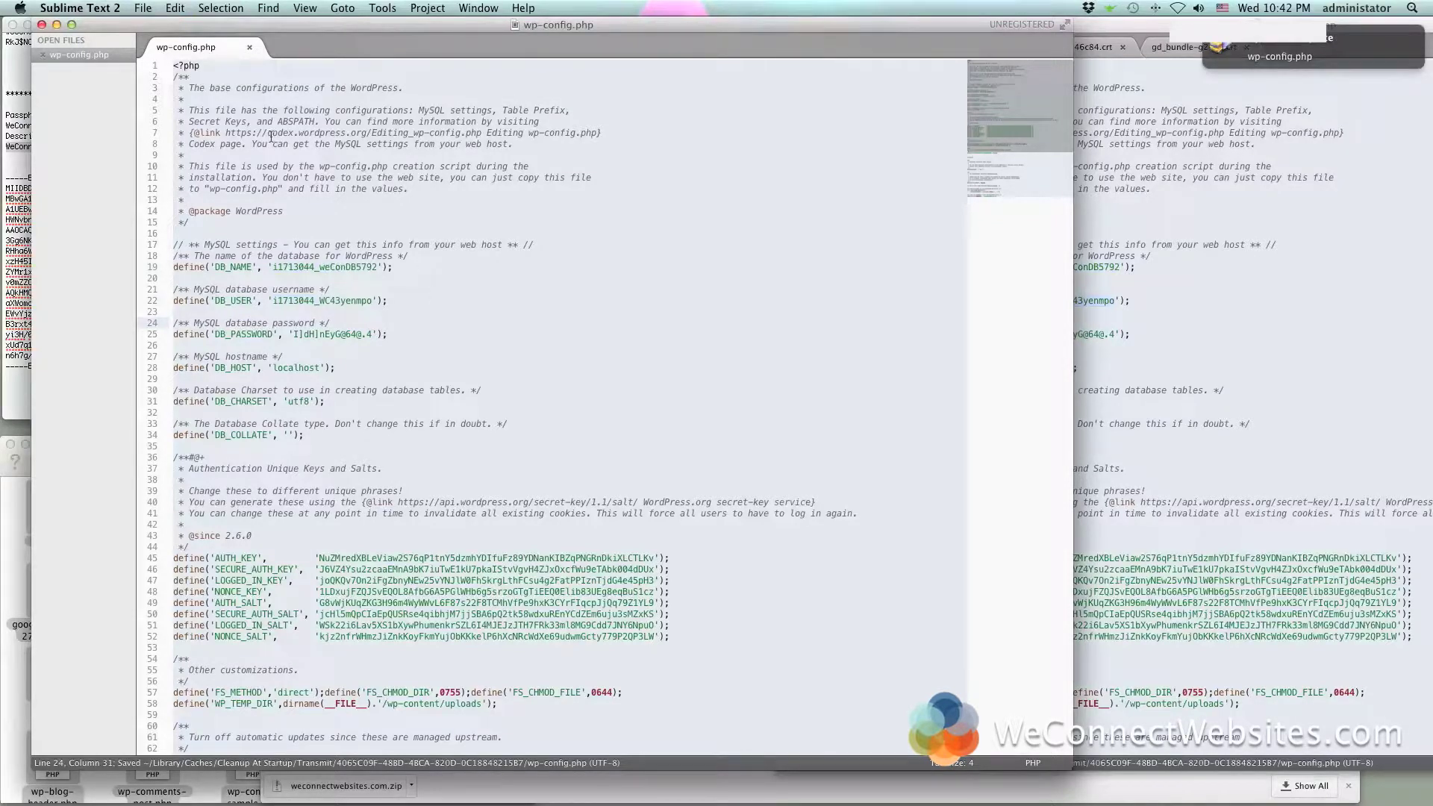
{"action": "left_click_drag", "start_coordinate": [62, 25], "coordinate": [97, 50]}
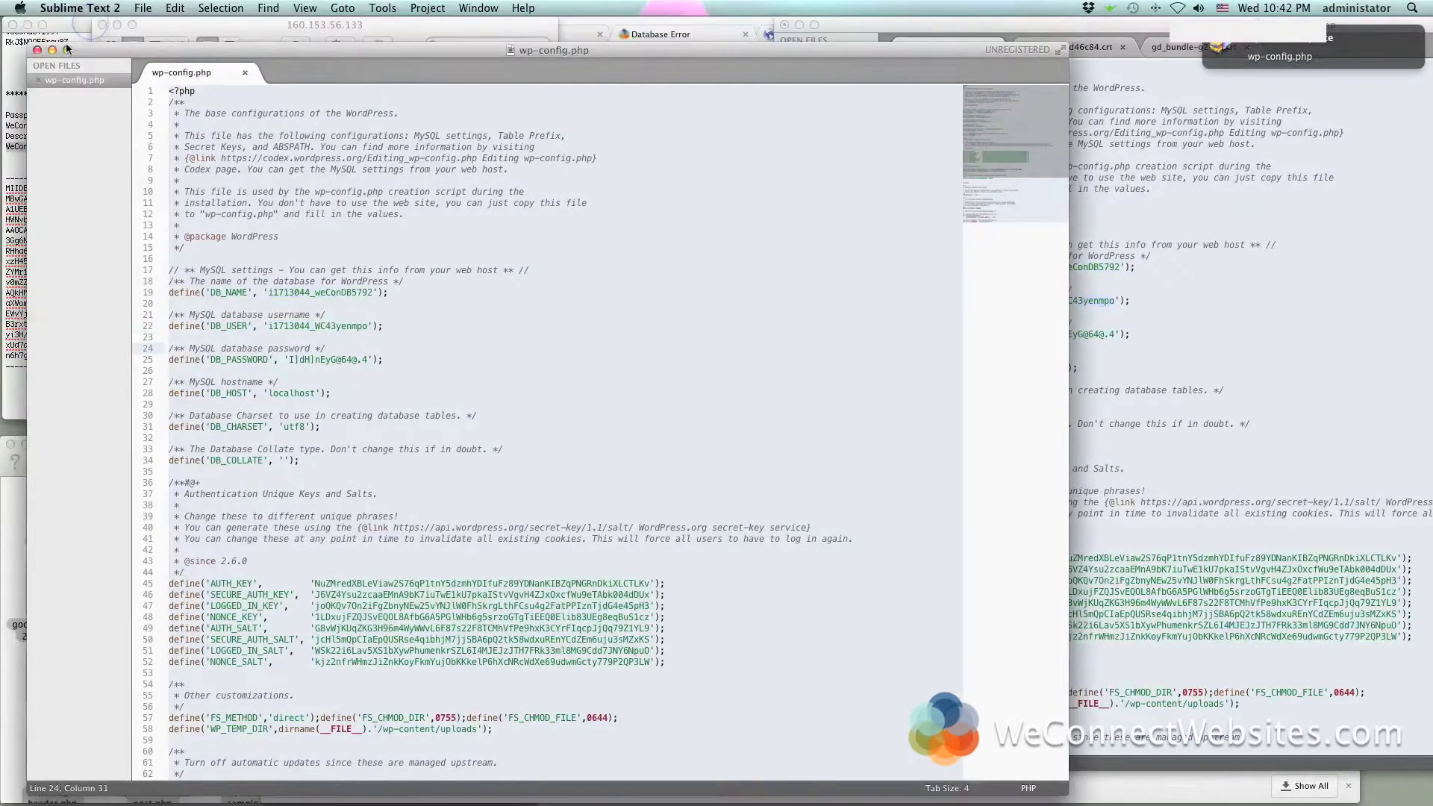
- Close the front wp-config.php copy and reload the site to recheck the database error
{"action": "left_click", "coordinate": [37, 50]}
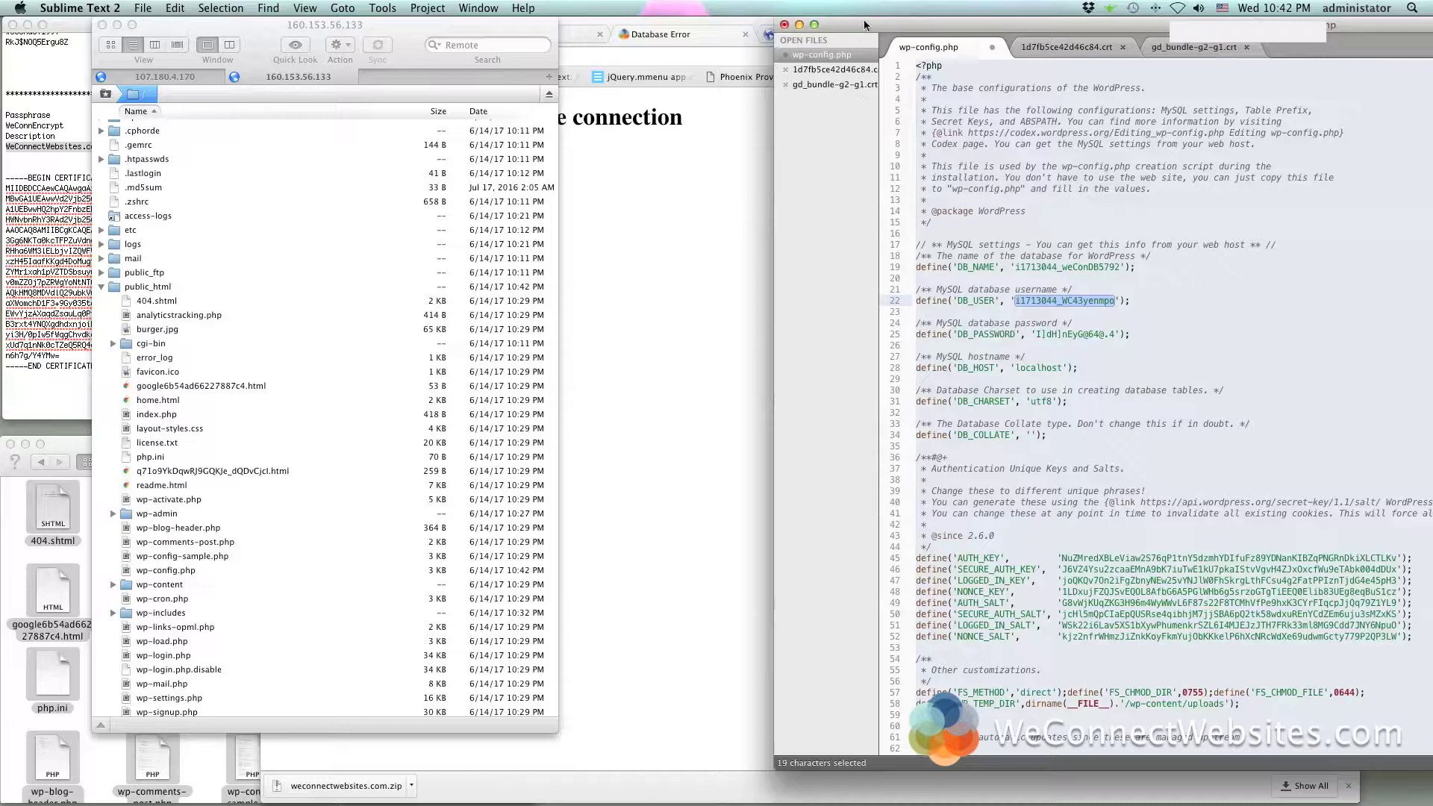
{"action": "left_click_drag", "start_coordinate": [915, 30], "coordinate": [1334, 156]}
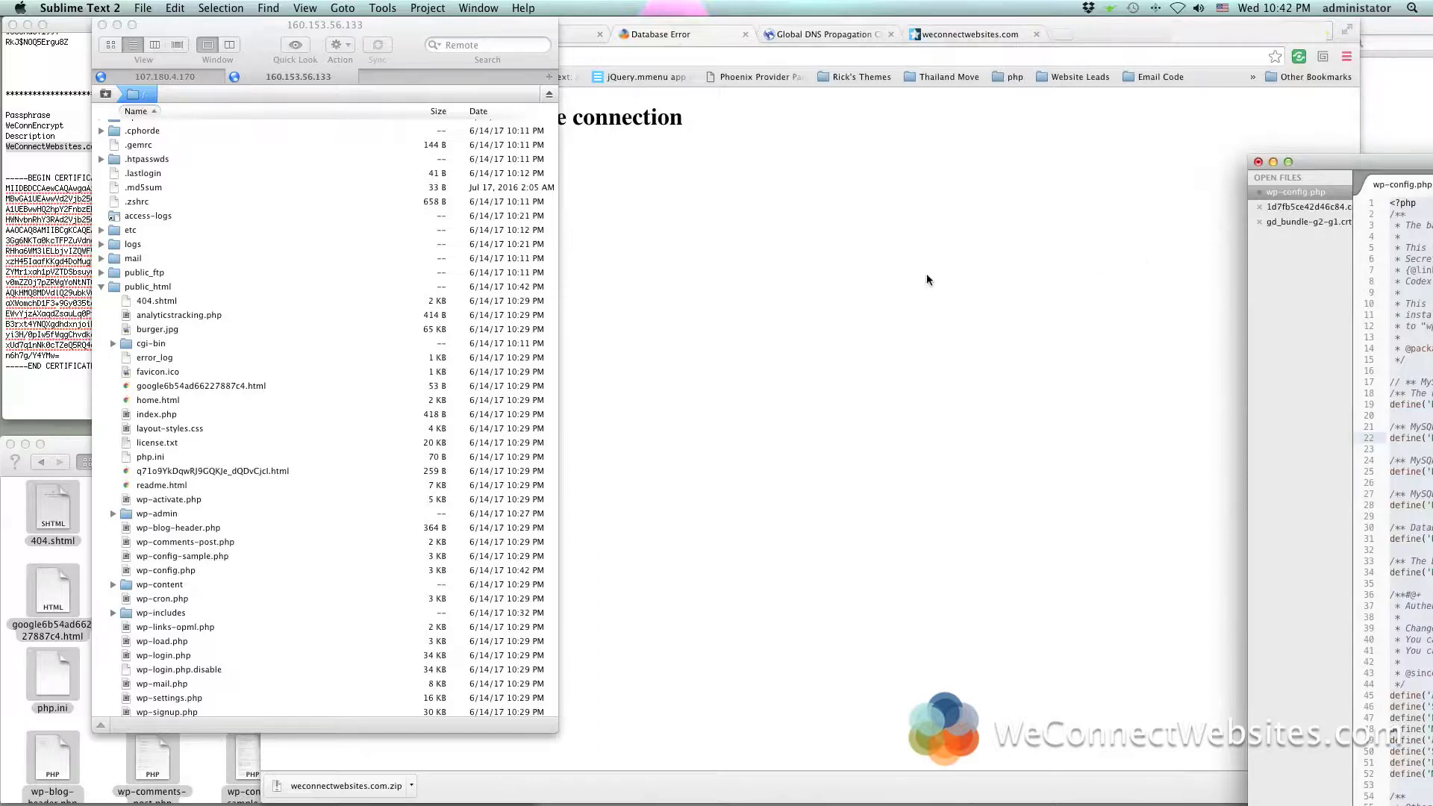
{"action": "left_click", "coordinate": [907, 266]}
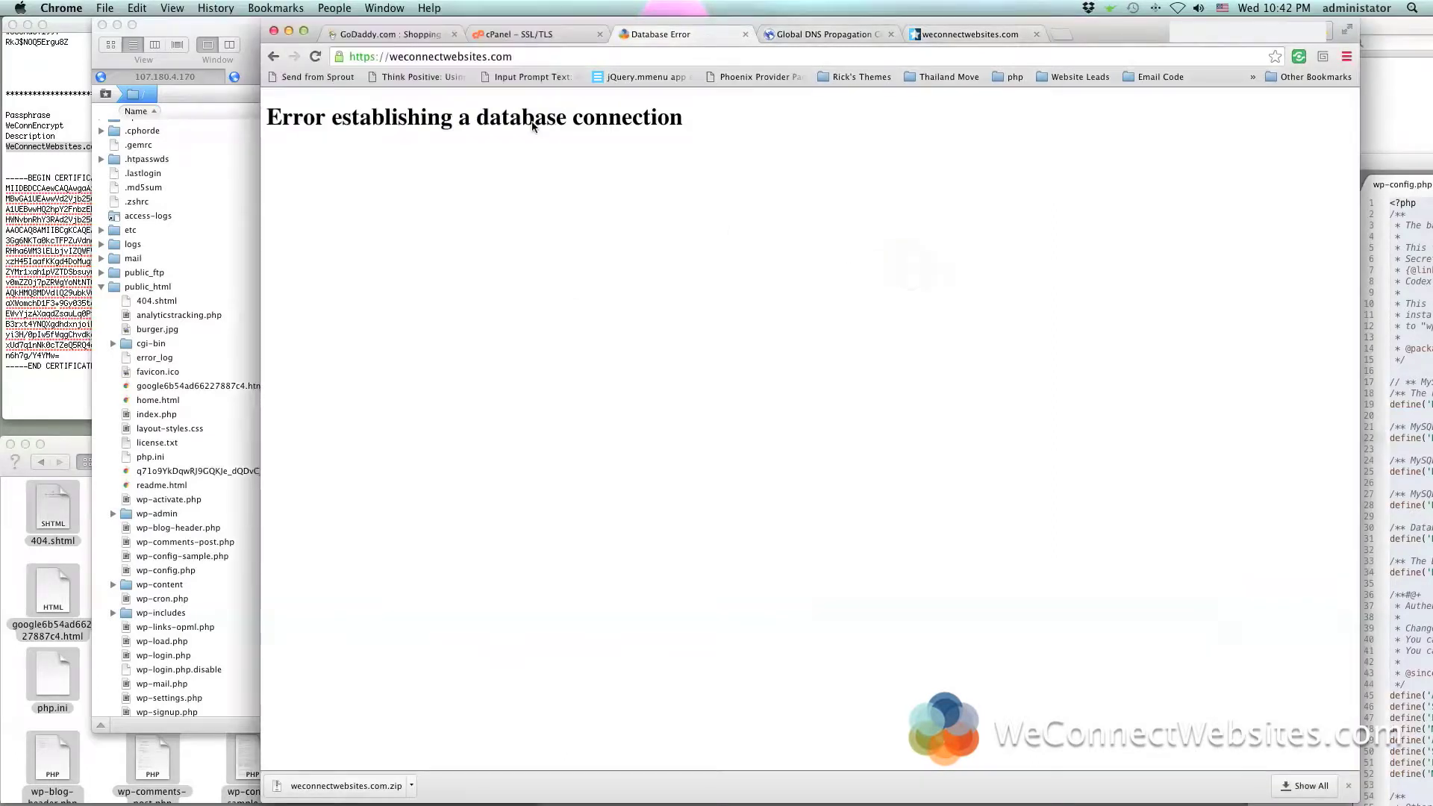
{"action": "left_click", "coordinate": [314, 59]}
- Reopen the server's wp-config.php from Transmit and compare it with the other copy
{"action": "left_click_drag", "start_coordinate": [1397, 161], "coordinate": [985, 24]}
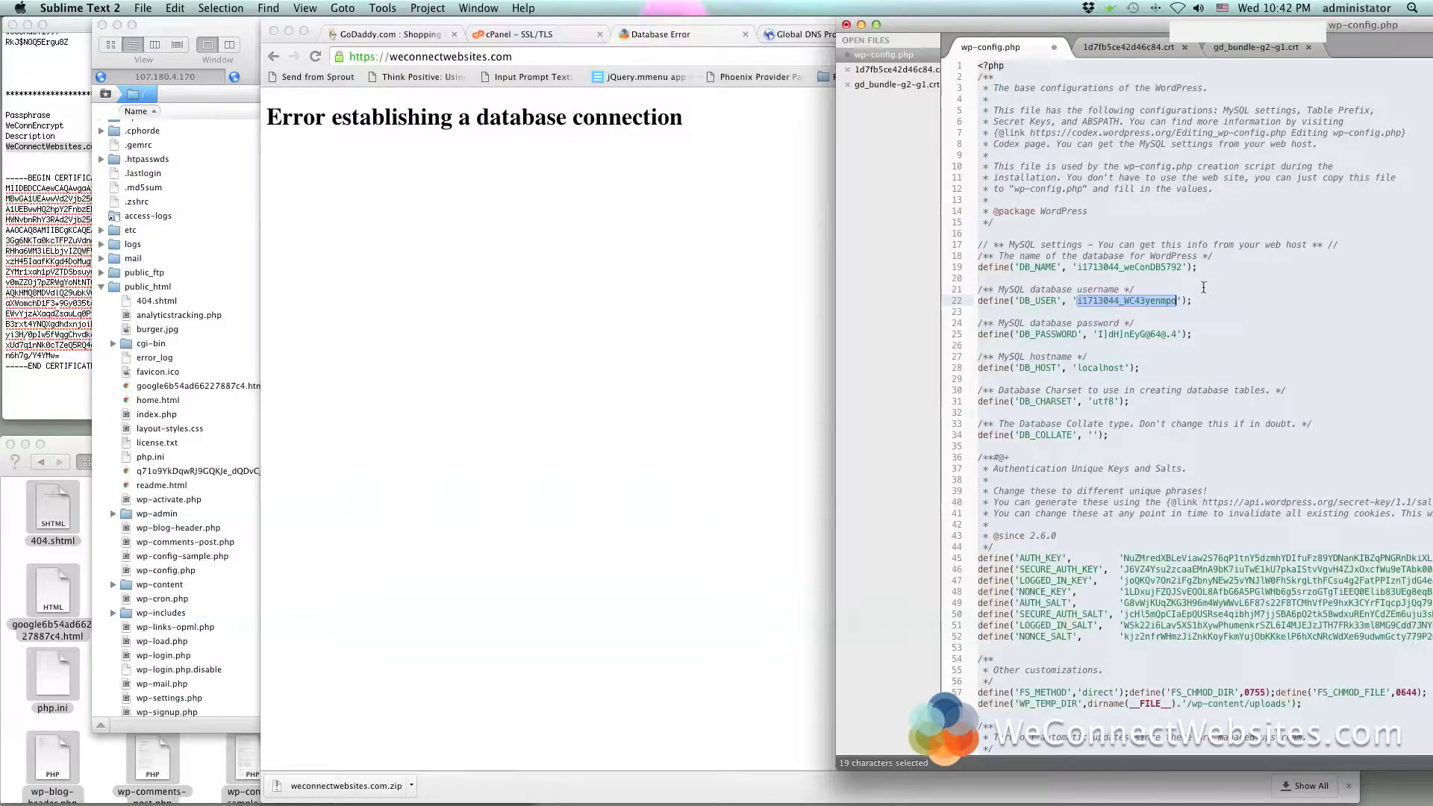
{"action": "left_click", "coordinate": [161, 448]}
{"action": "left_click", "coordinate": [159, 571]}
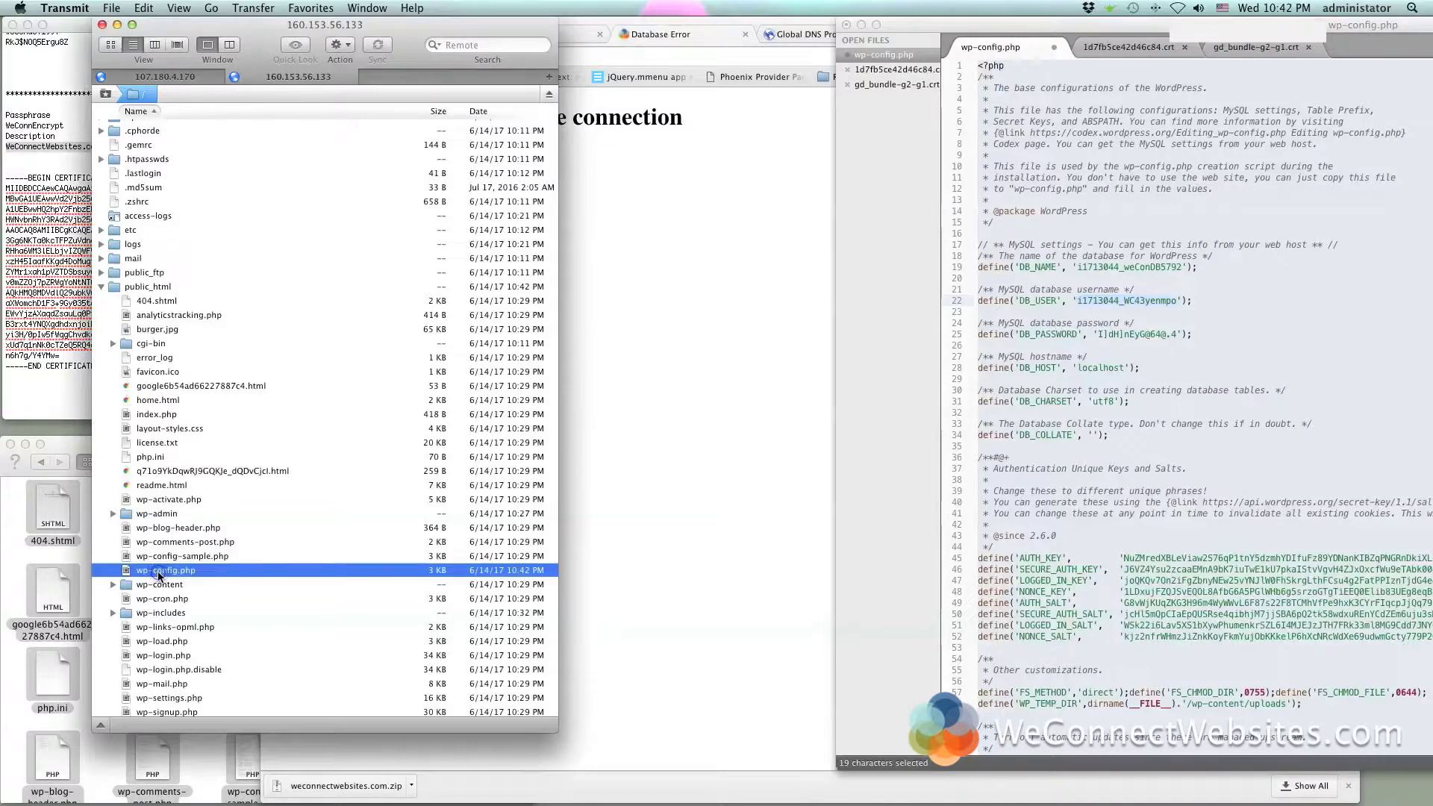
{"action": "right_click", "coordinate": [158, 571]}
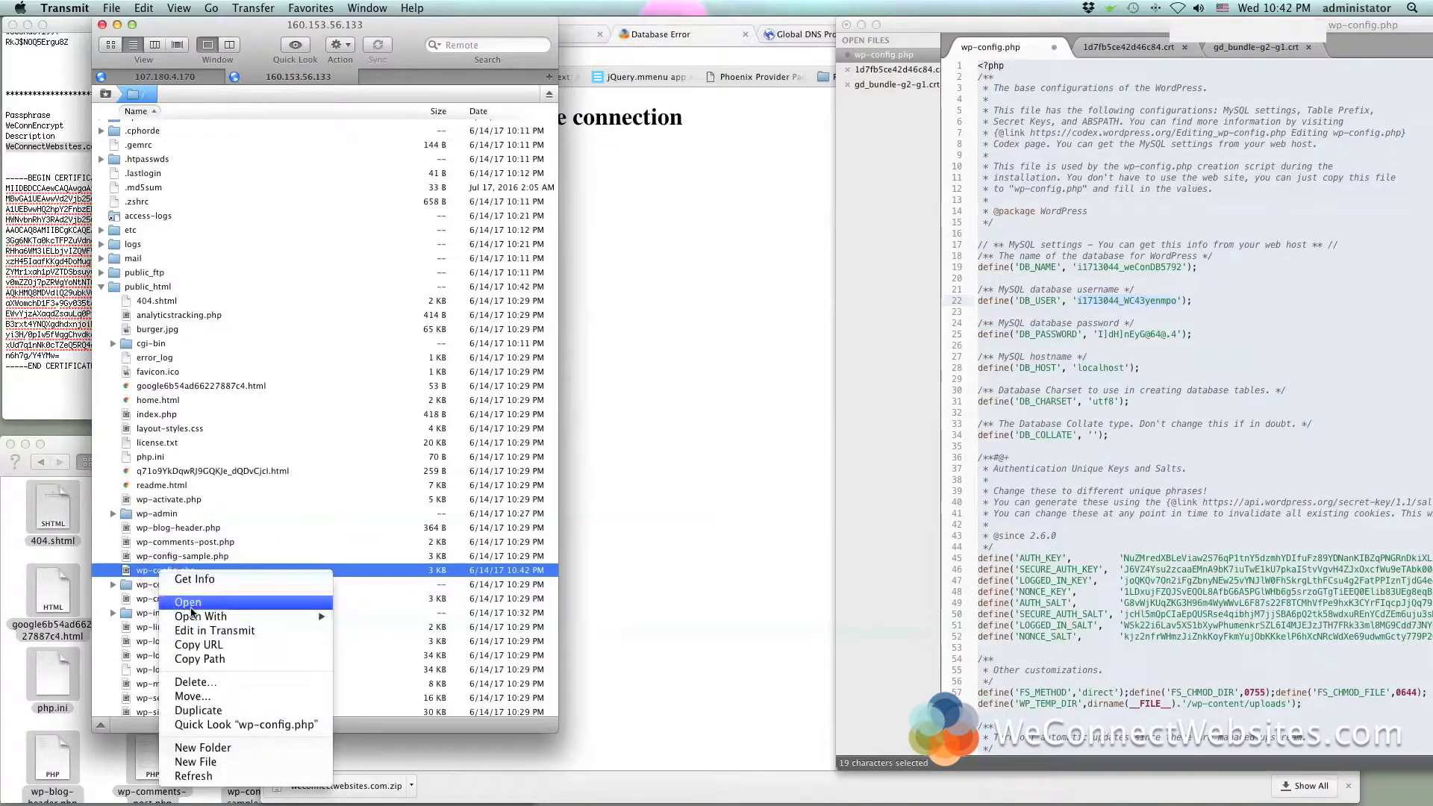
{"action": "left_click", "coordinate": [187, 608]}
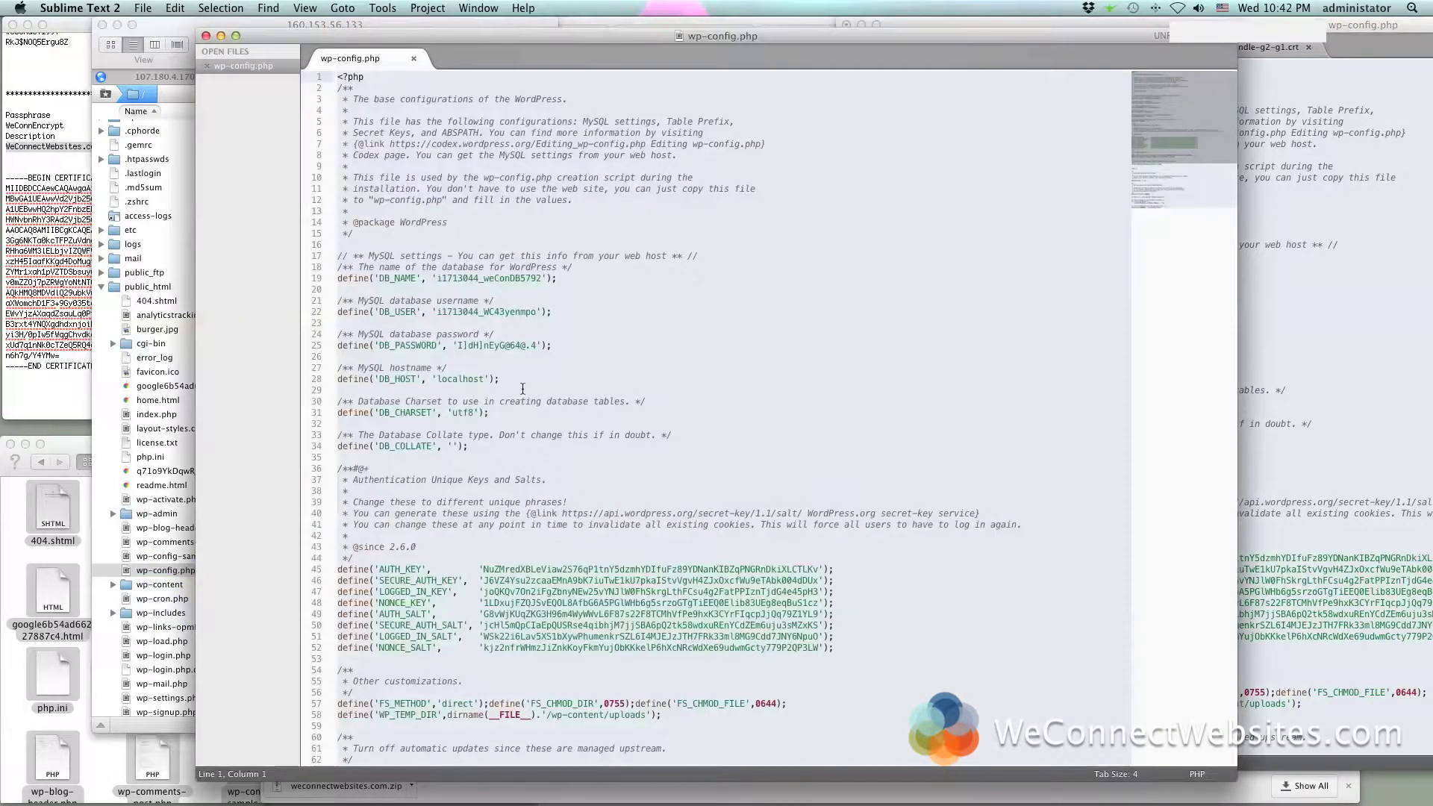
{"action": "left_click", "coordinate": [1278, 373]}
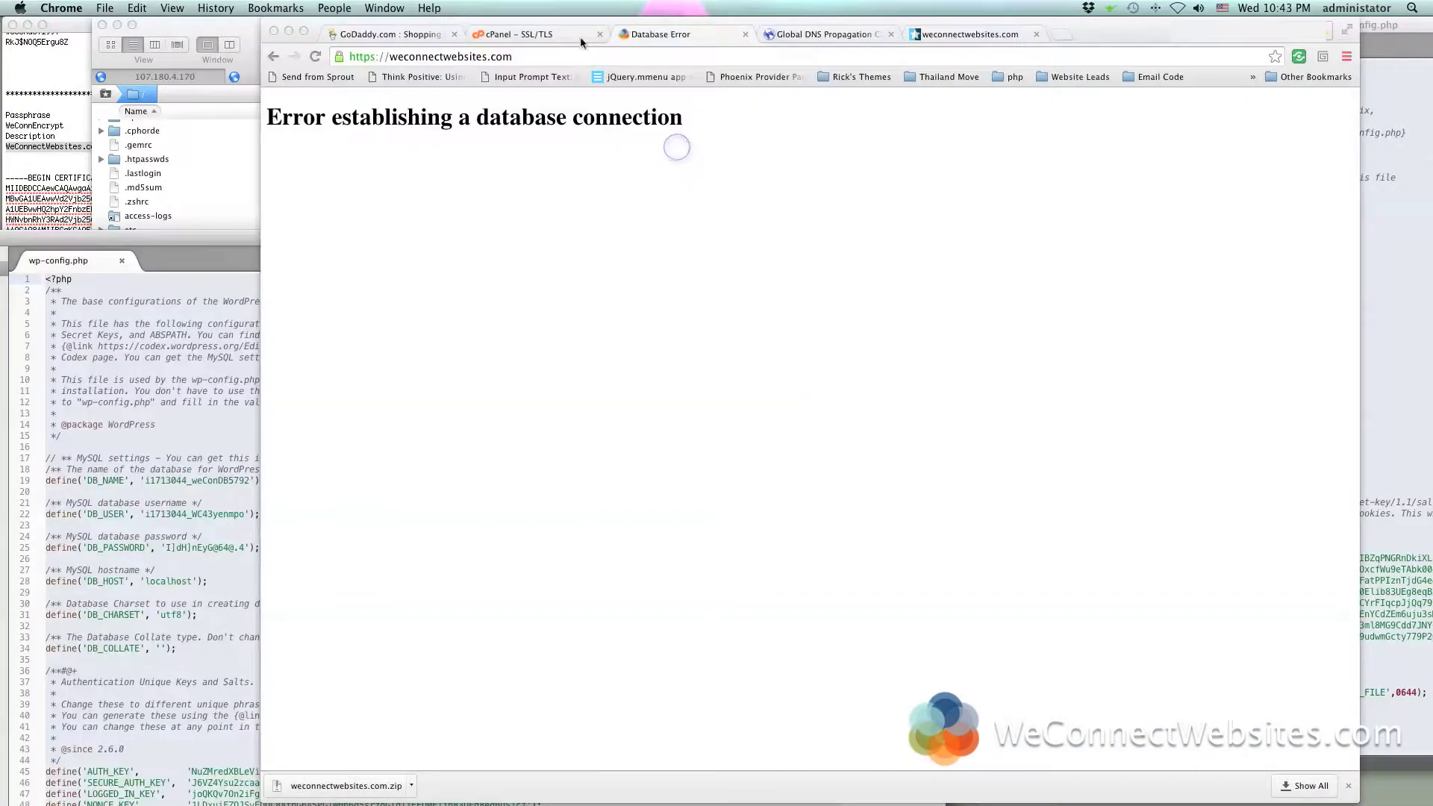
- Go from the cPanel home to MySQL Databases and scroll to the Current Users list
{"action": "left_click", "coordinate": [527, 34]}
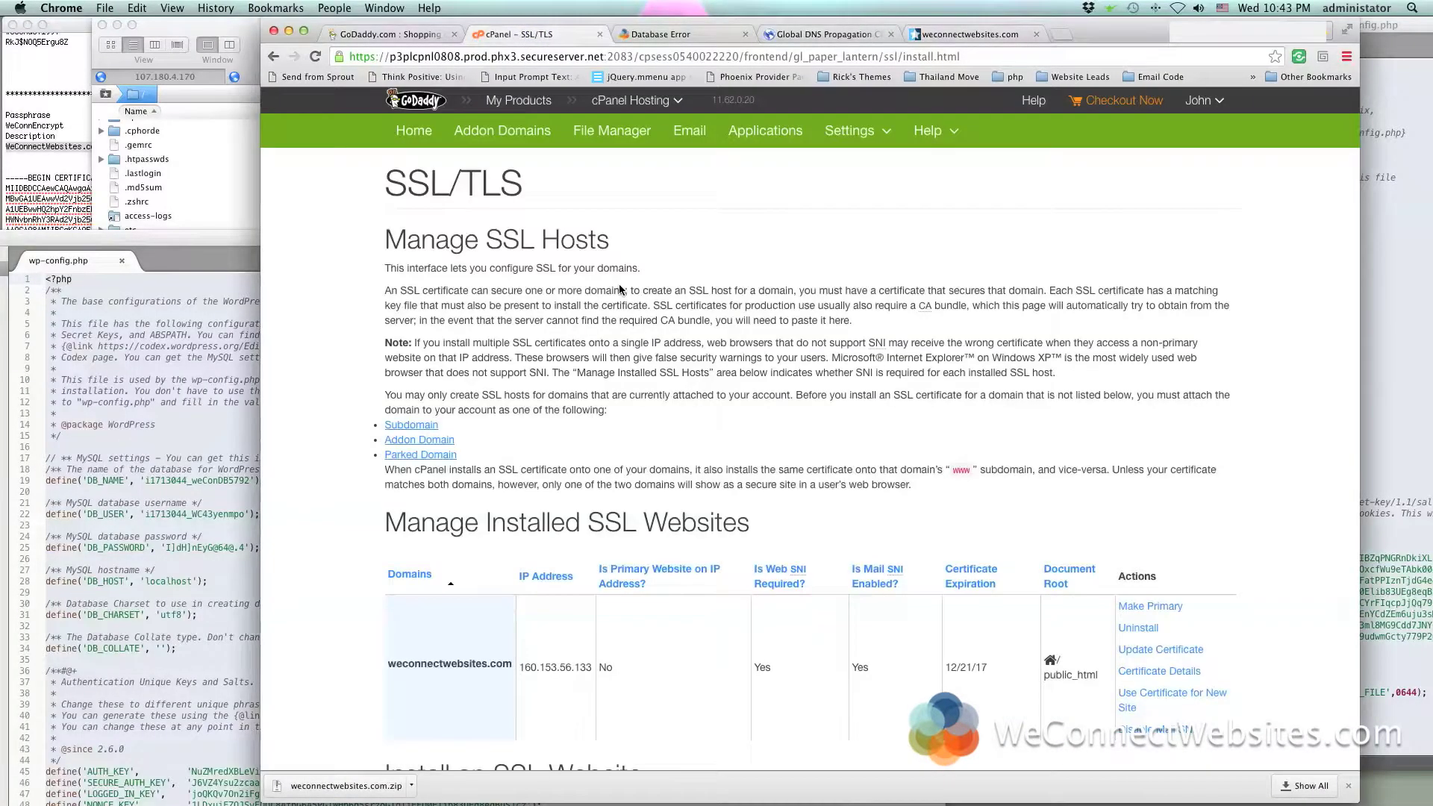
{"action": "left_click", "coordinate": [404, 131]}
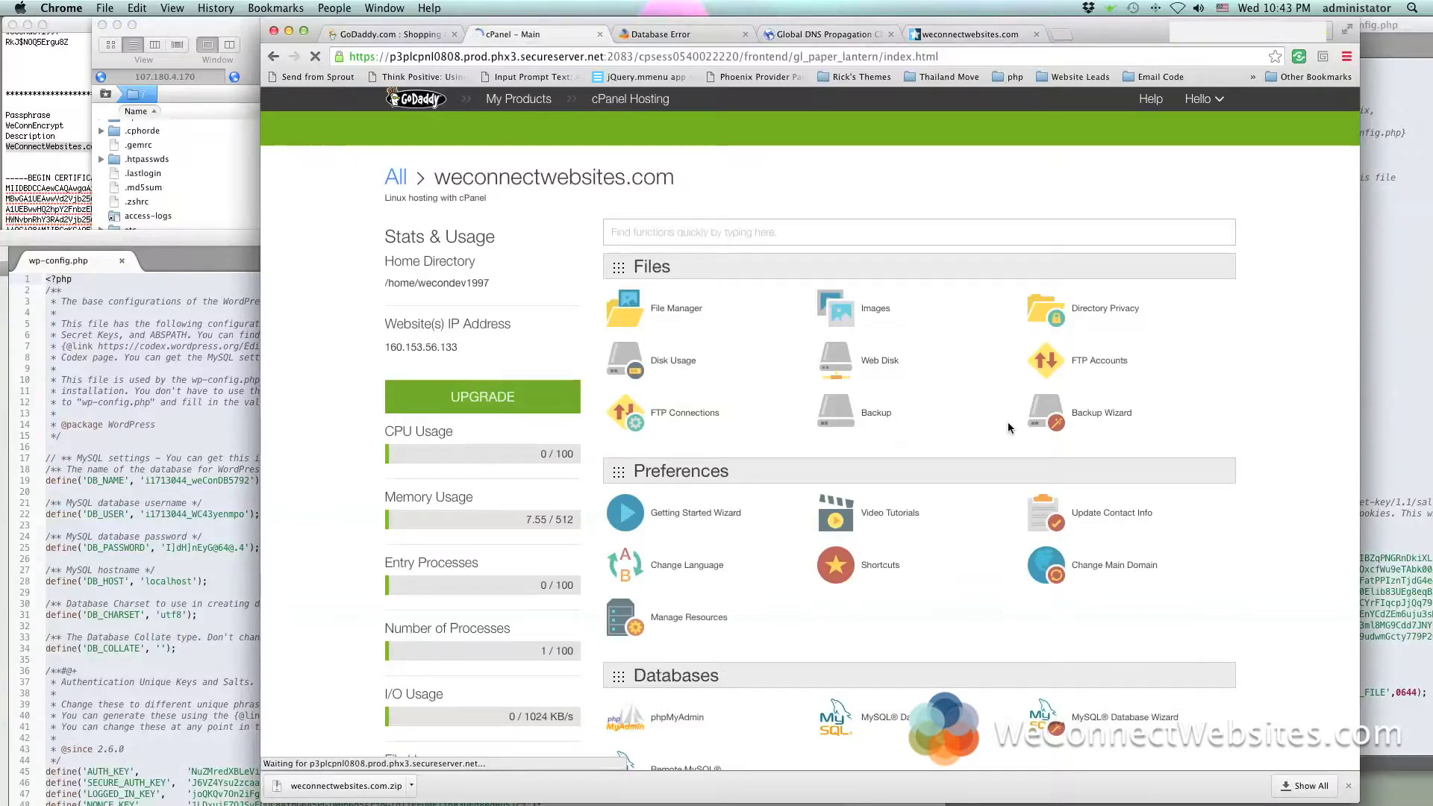
{"action": "scroll", "coordinate": [1008, 426], "scroll_direction": "down", "scroll_amount": 5}
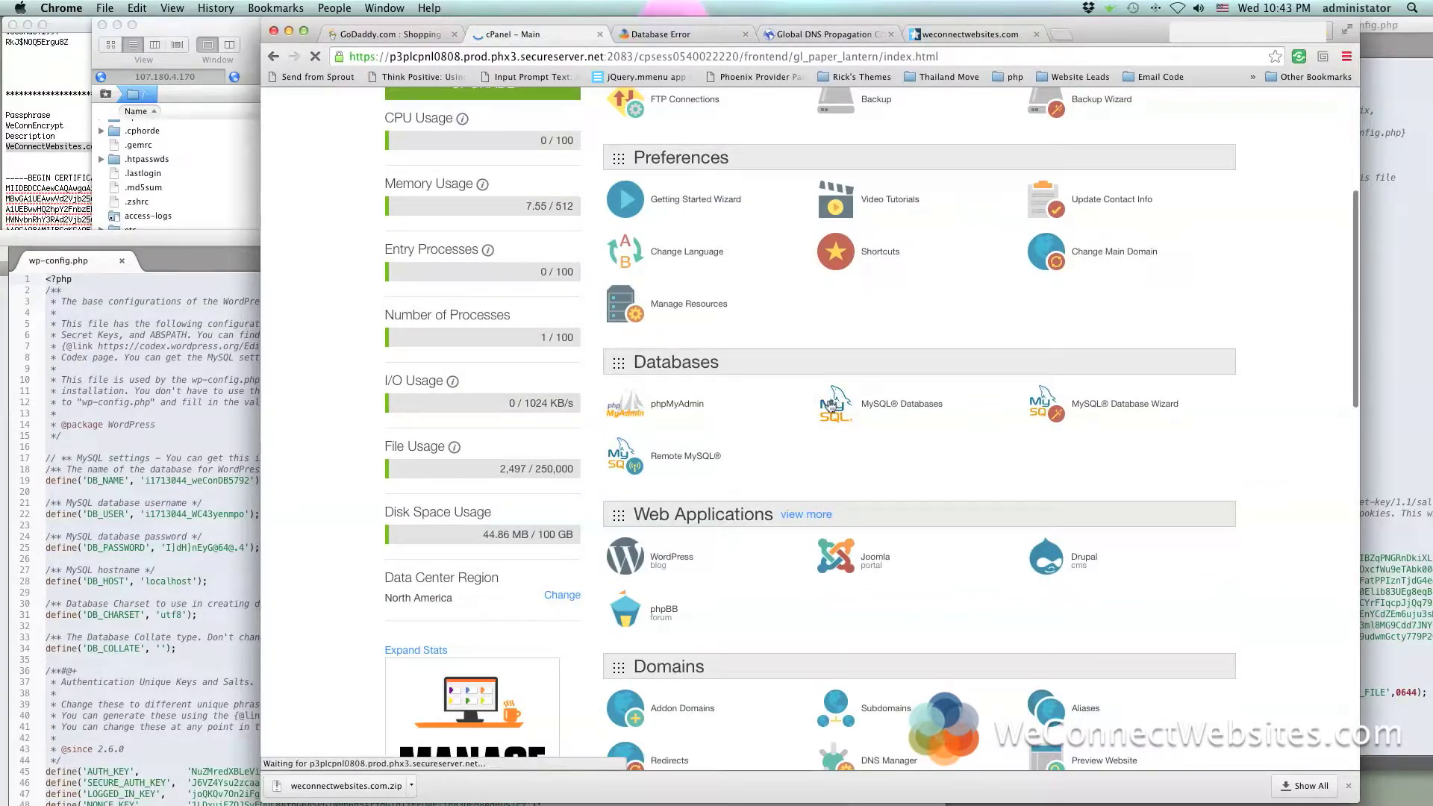
{"action": "left_click", "coordinate": [827, 399]}
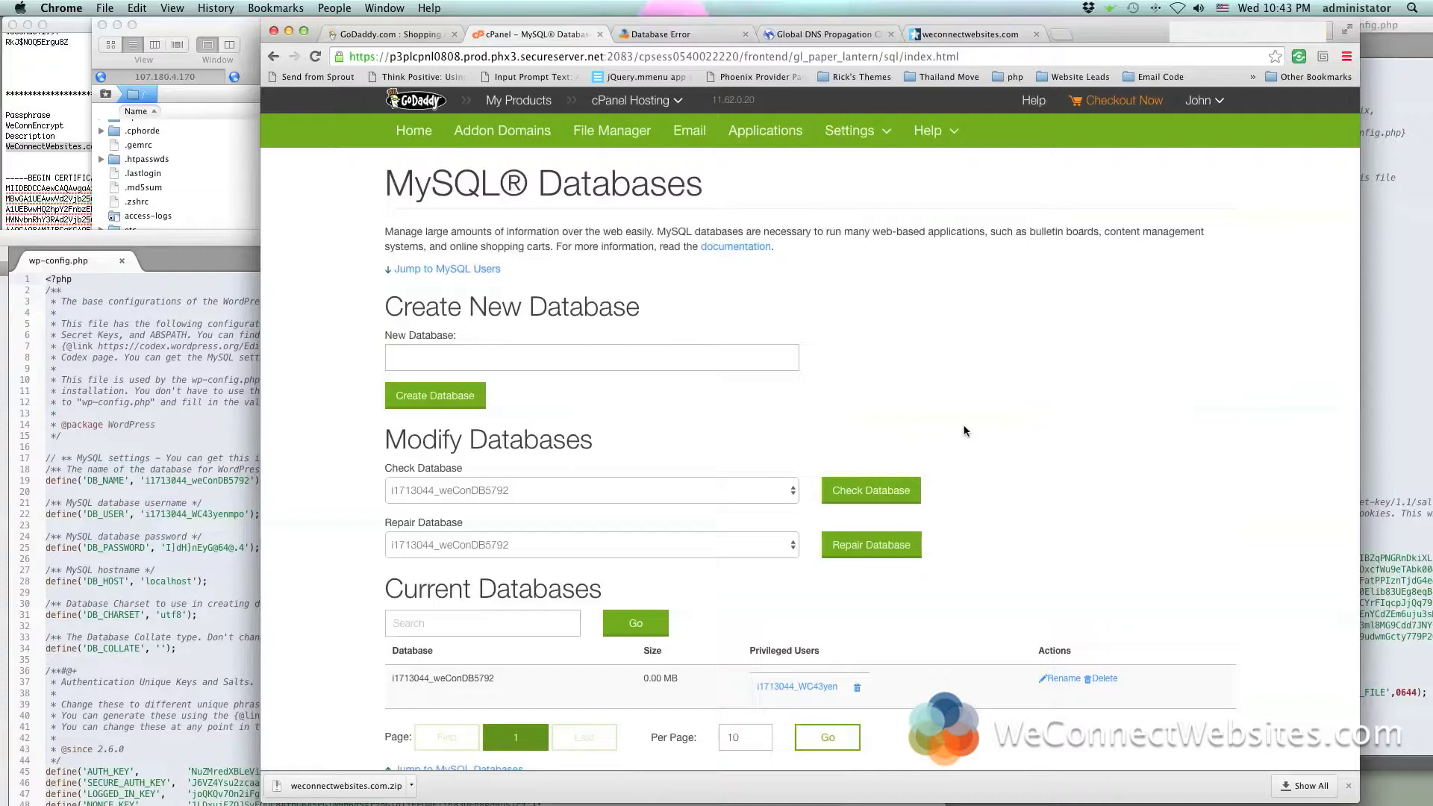
{"action": "scroll", "coordinate": [964, 430], "scroll_direction": "down", "scroll_amount": 3}
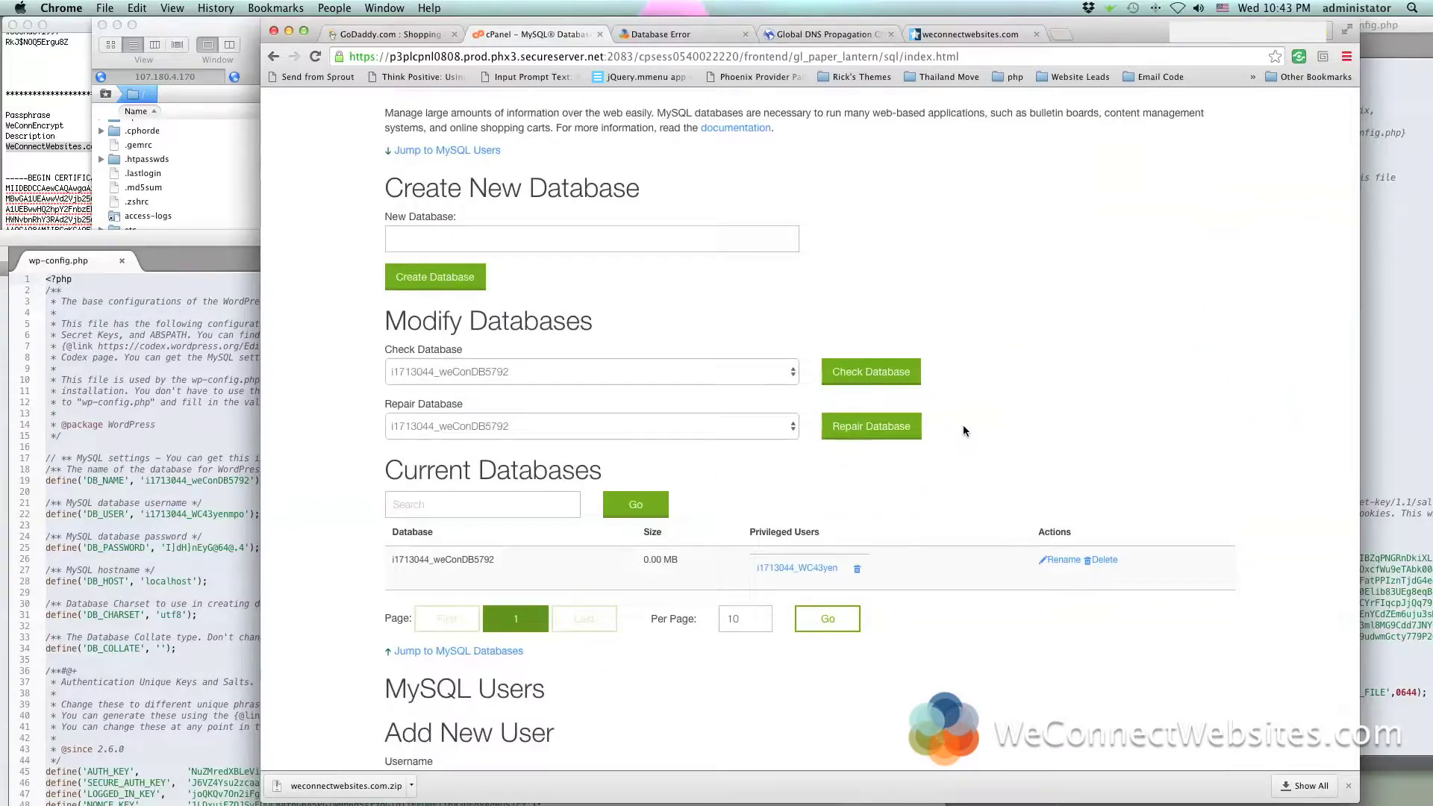
{"action": "scroll", "coordinate": [963, 431], "scroll_direction": "down", "scroll_amount": 3}
{"action": "scroll", "coordinate": [963, 431], "scroll_direction": "up", "scroll_amount": 2}
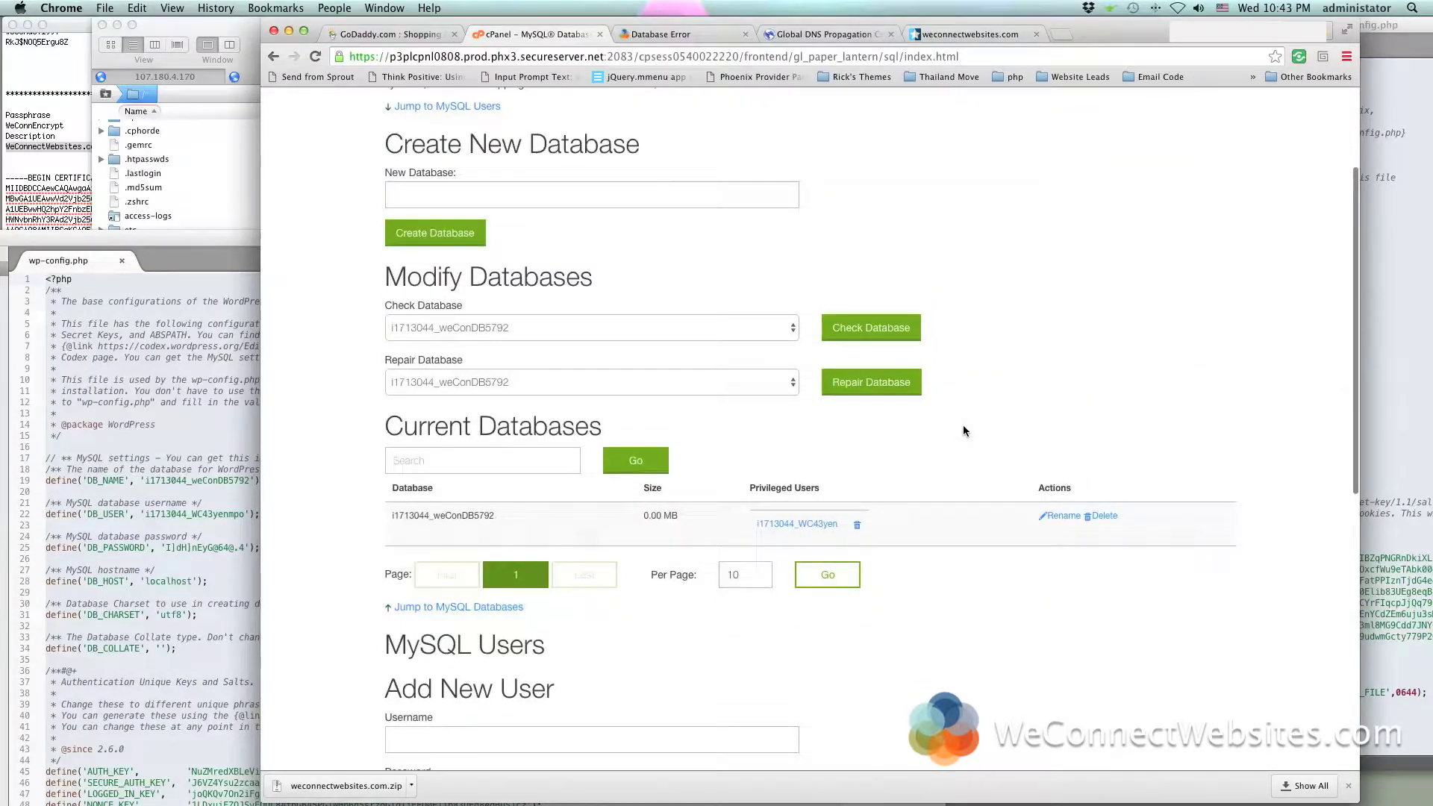
{"action": "scroll", "coordinate": [963, 431], "scroll_direction": "down", "scroll_amount": 5}
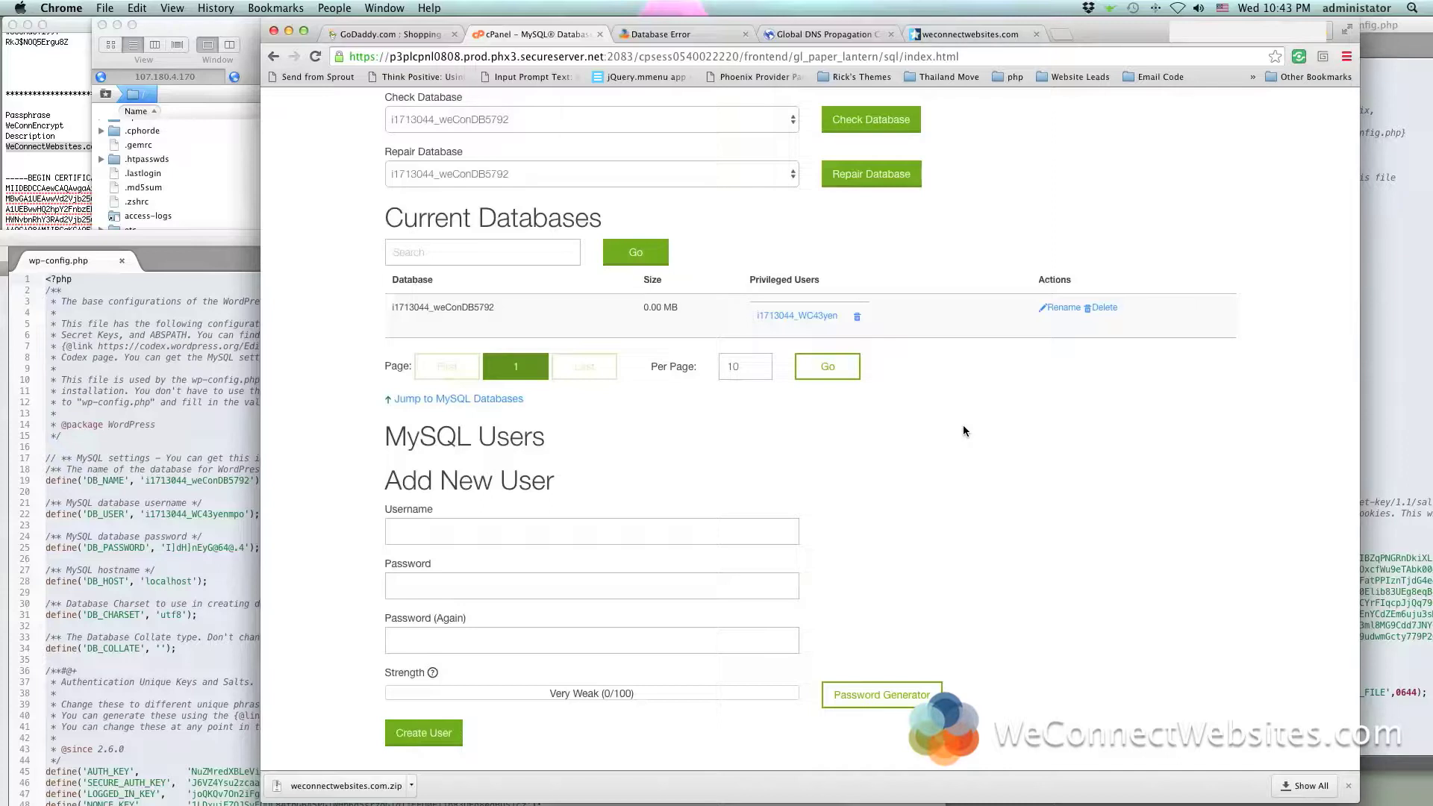
{"action": "scroll", "coordinate": [963, 431], "scroll_direction": "down", "scroll_amount": 2}
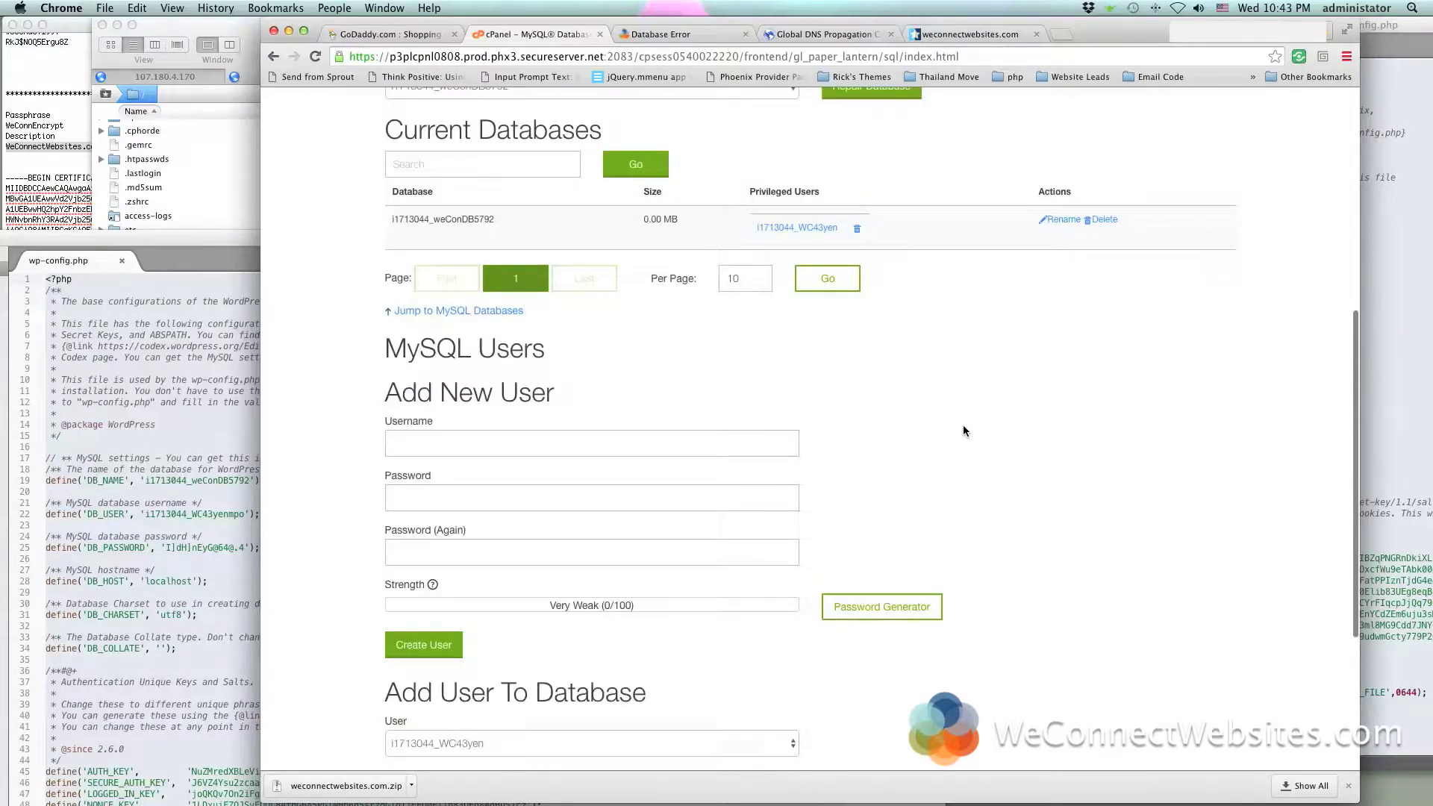
{"action": "scroll", "coordinate": [963, 431], "scroll_direction": "down", "scroll_amount": 6}
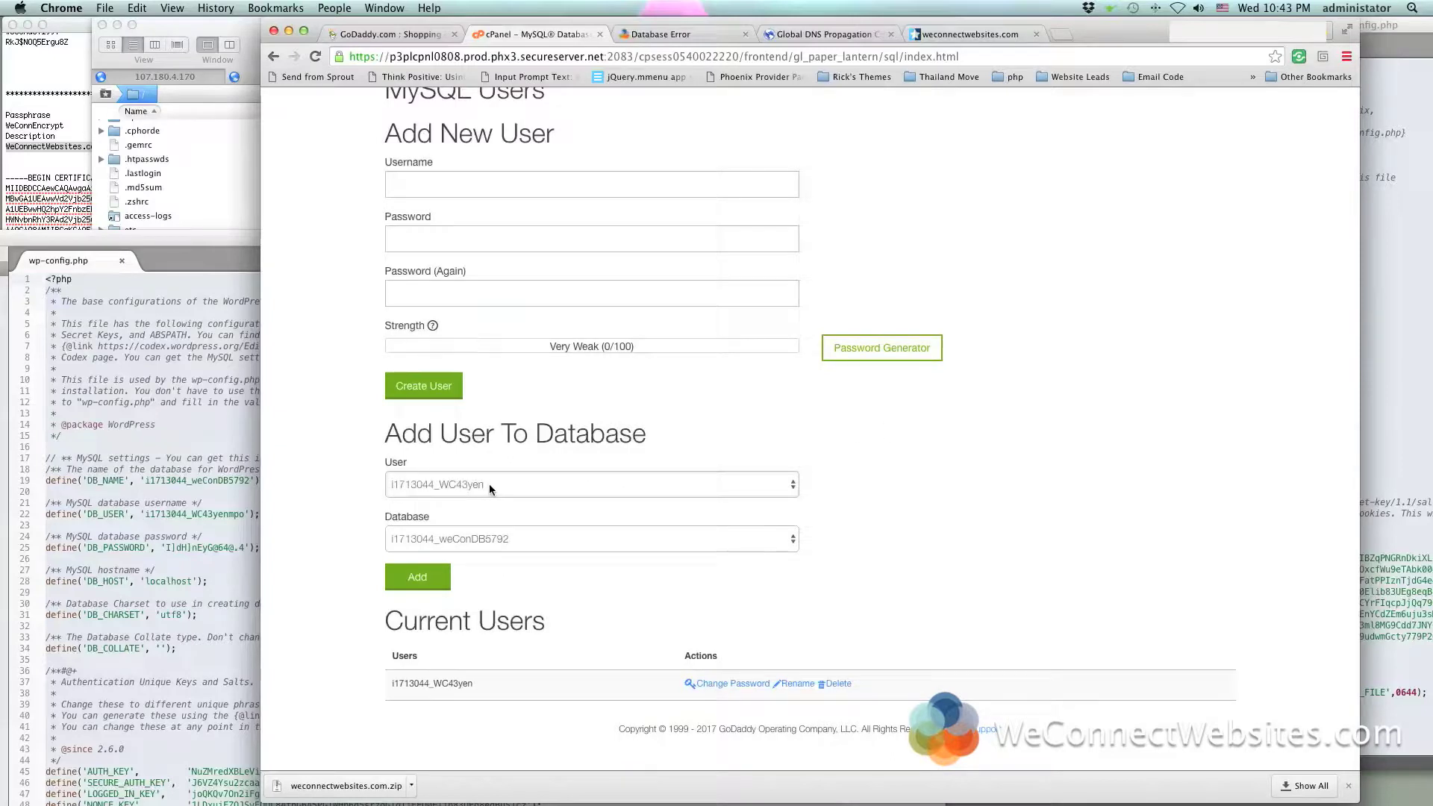
- Paste the cPanel MySQL user name over DB_USER on line 22, save, and close wp-config.php
{"action": "left_click", "coordinate": [477, 687]}
{"action": "left_click_drag", "start_coordinate": [486, 687], "coordinate": [391, 684]}
{"action": "key", "text": "super+c"}
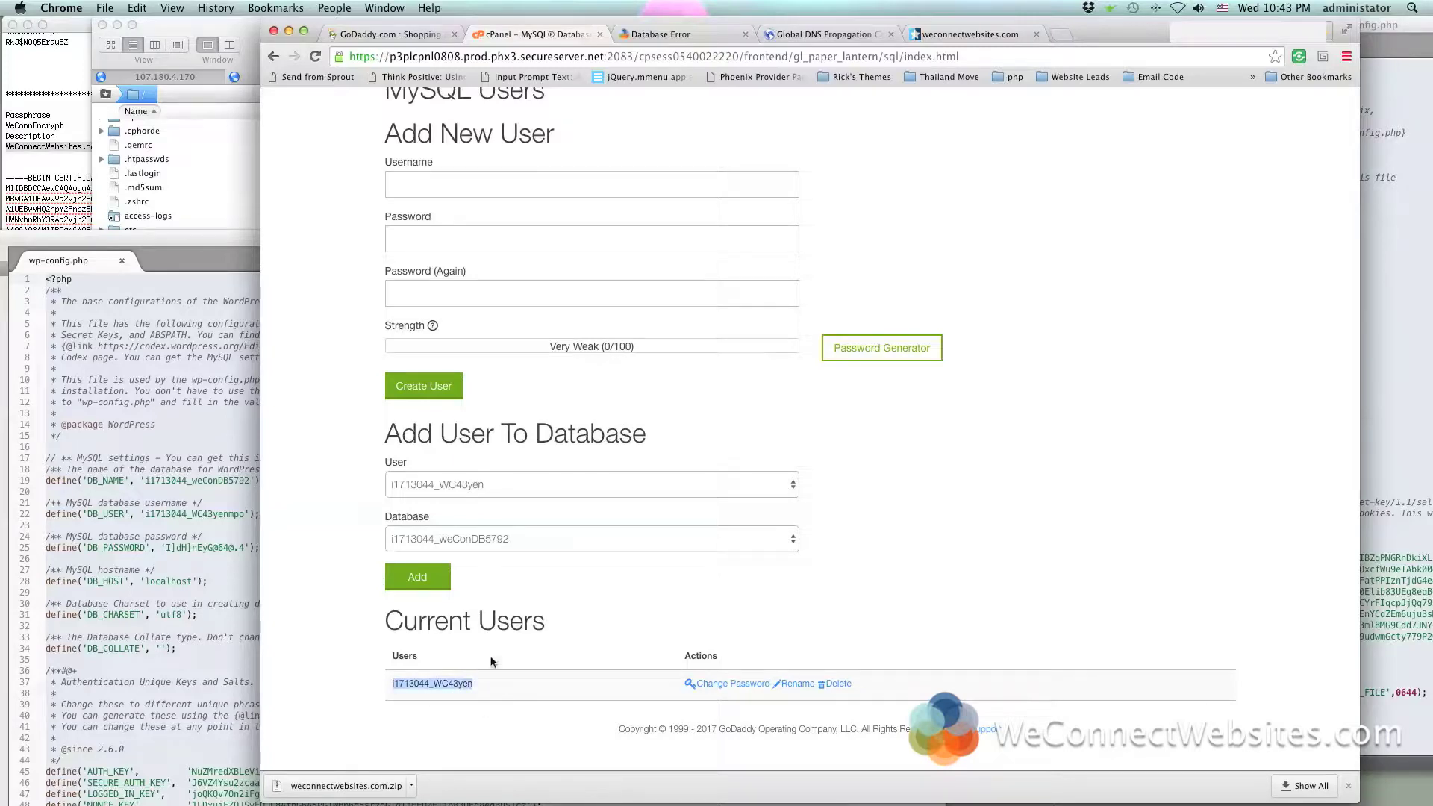
{"action": "left_click", "coordinate": [1399, 367]}
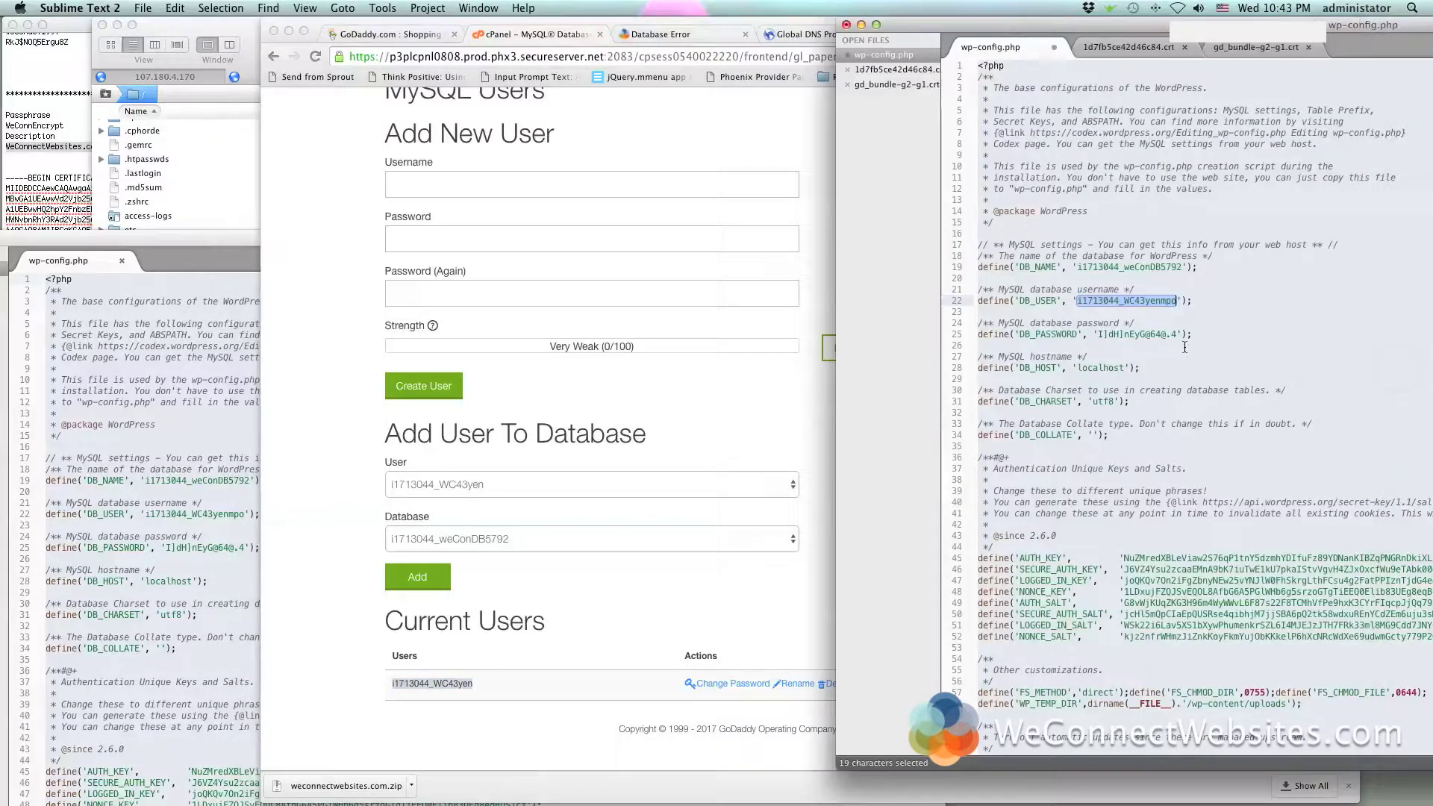
{"action": "left_click", "coordinate": [1158, 302]}
{"action": "left_click", "coordinate": [191, 533]}
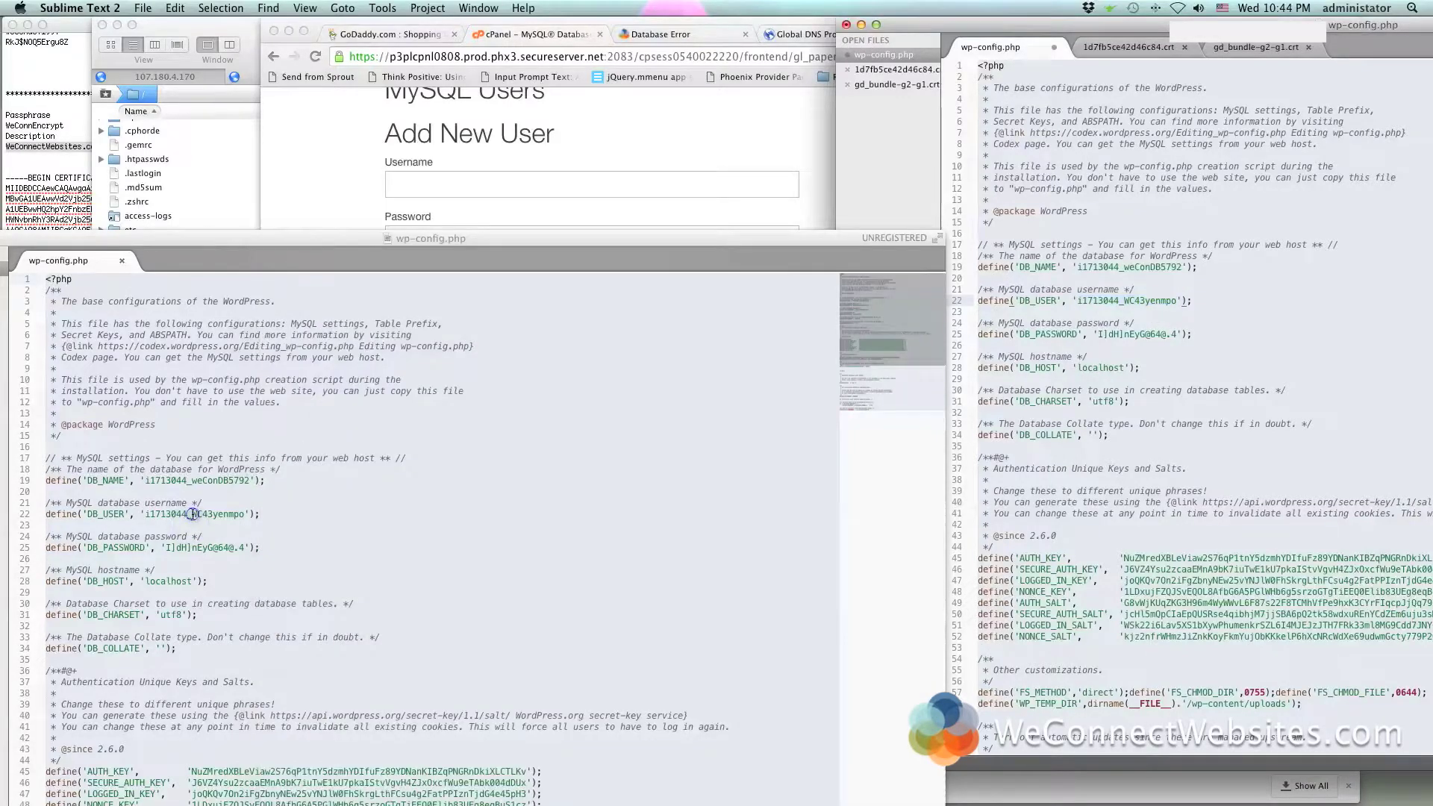
{"action": "double_click", "coordinate": [193, 514]}
{"action": "key", "text": "super+v"}
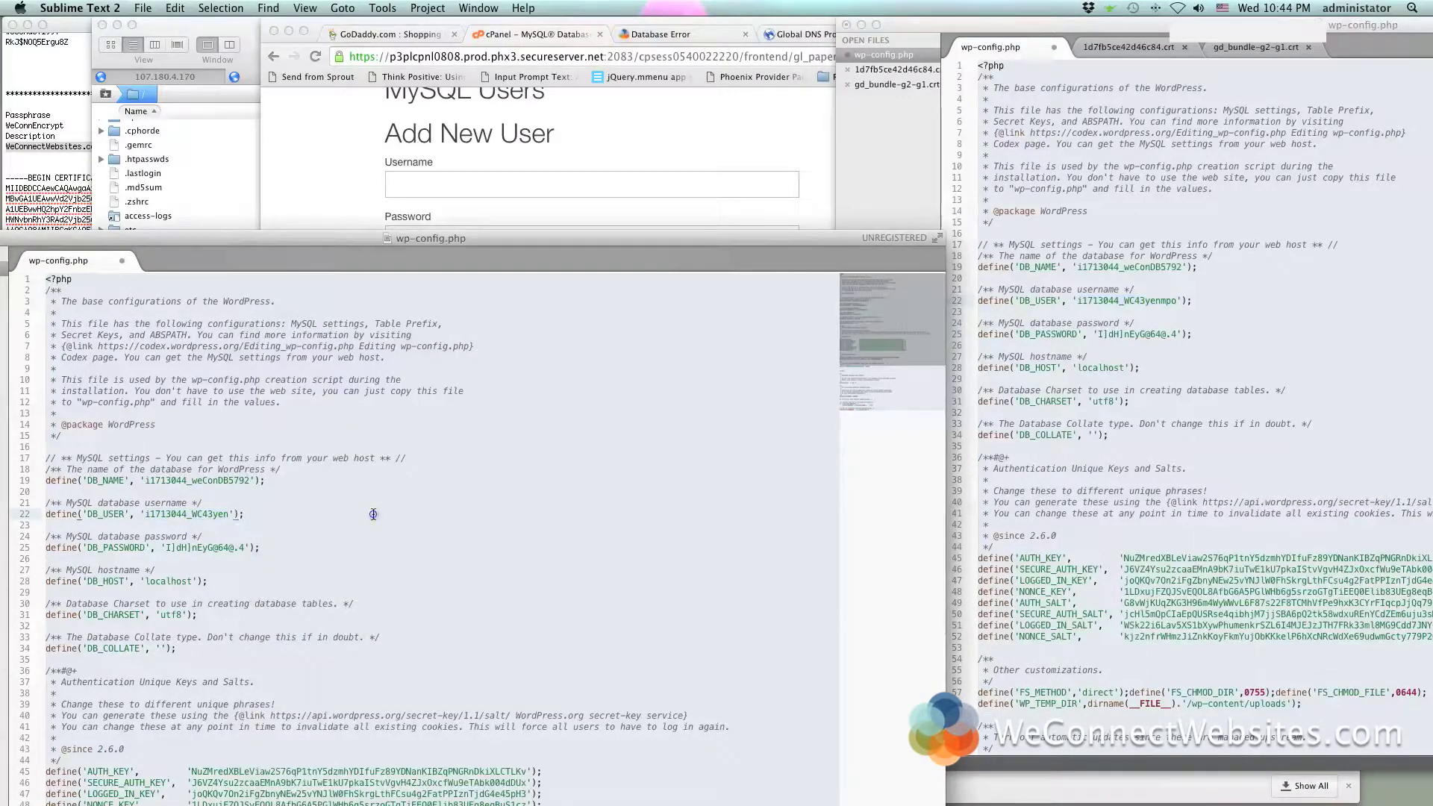
{"action": "key", "text": "super+s"}
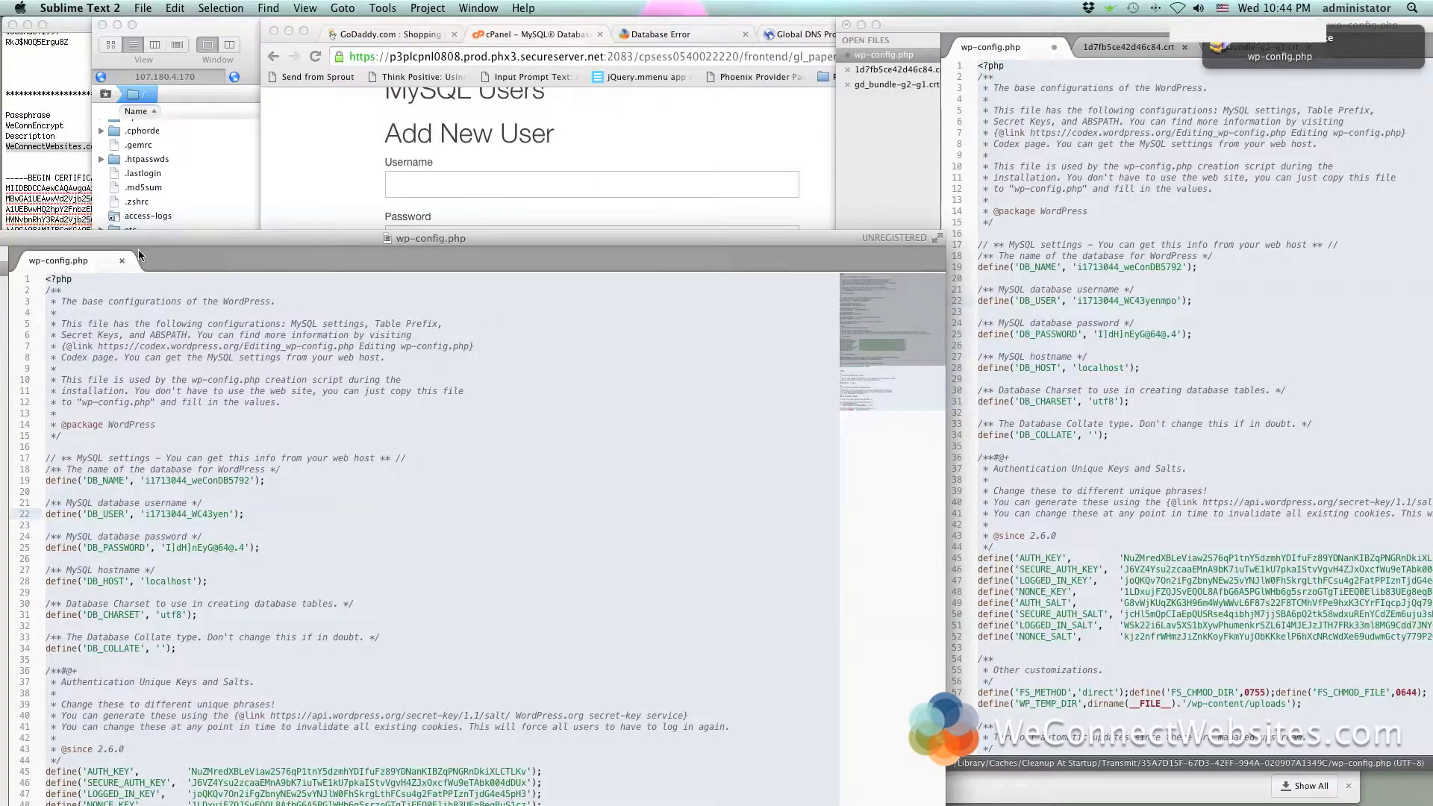
{"action": "left_click_drag", "start_coordinate": [151, 240], "coordinate": [353, 224]}
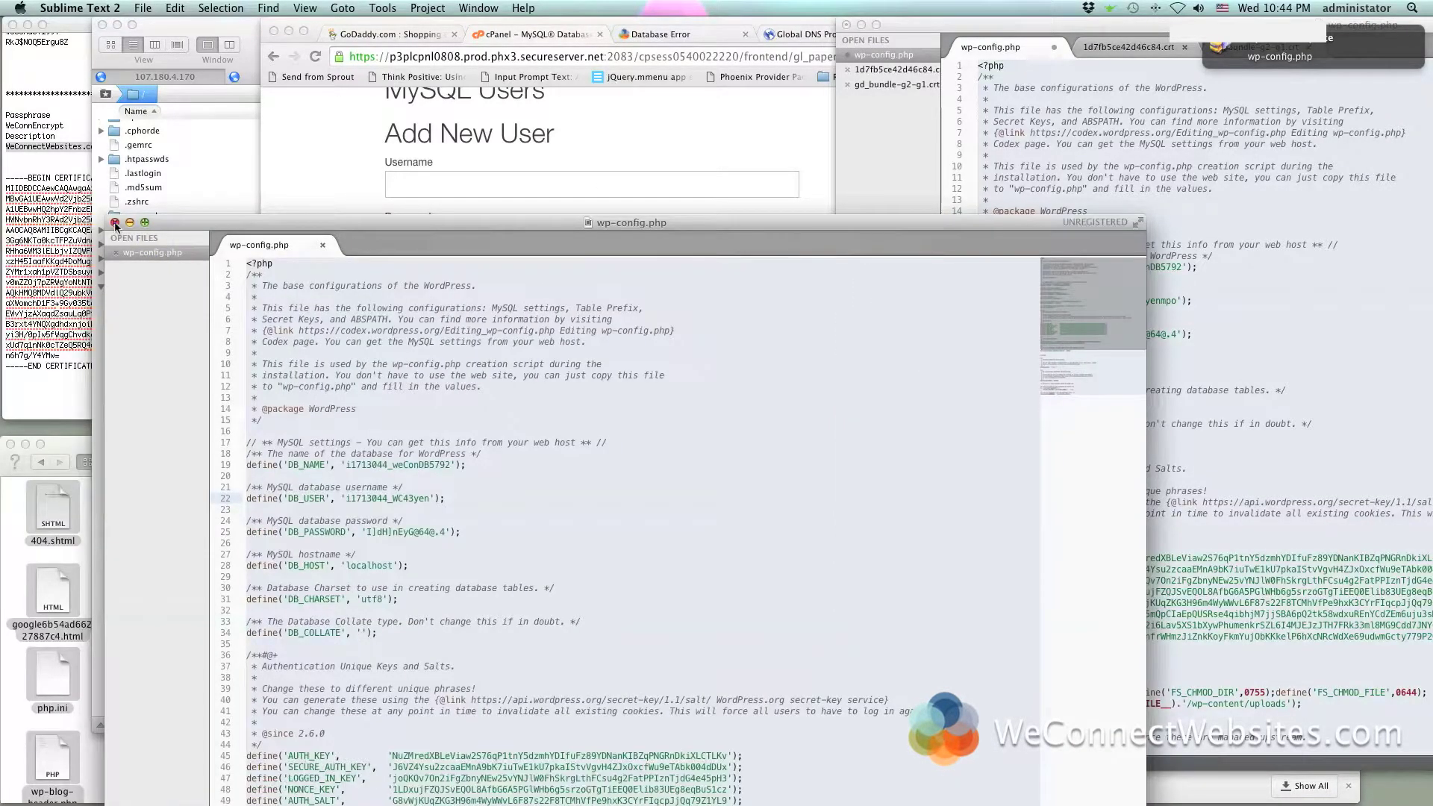
{"action": "left_click", "coordinate": [115, 222]}
{"action": "left_click", "coordinate": [696, 117]}
{"action": "left_click", "coordinate": [670, 35]}
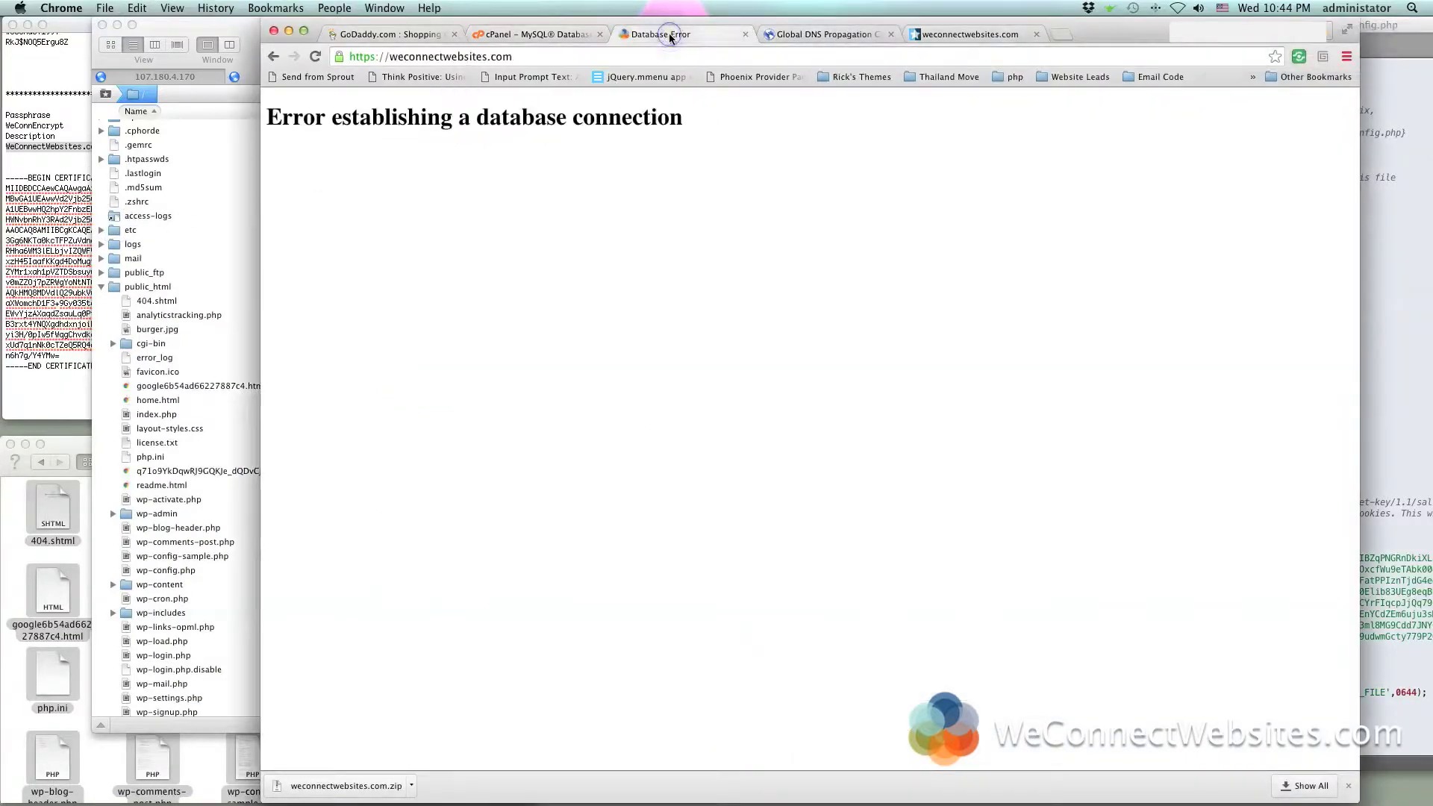
{"action": "left_click", "coordinate": [316, 58]}
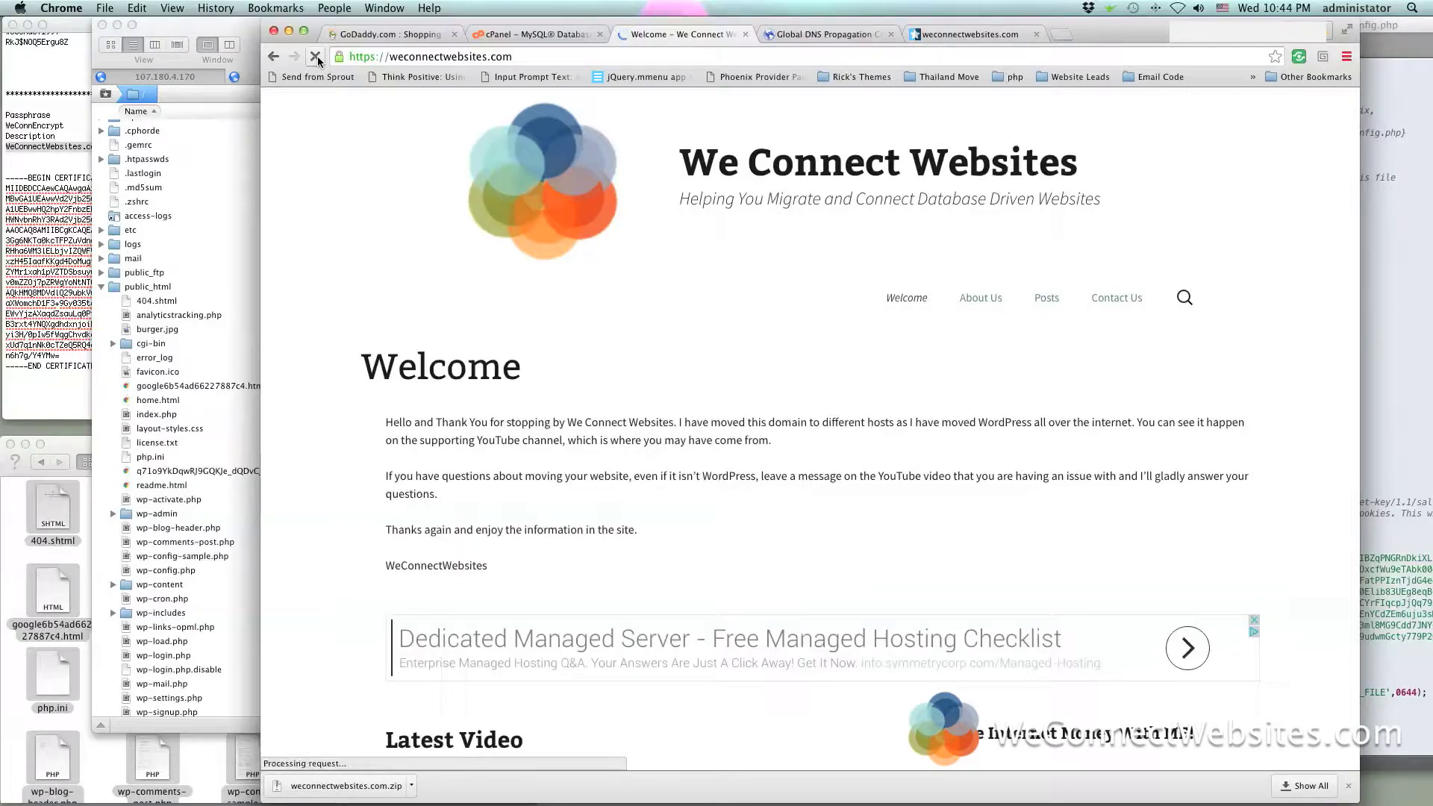
{"action": "left_click", "coordinate": [315, 57]}
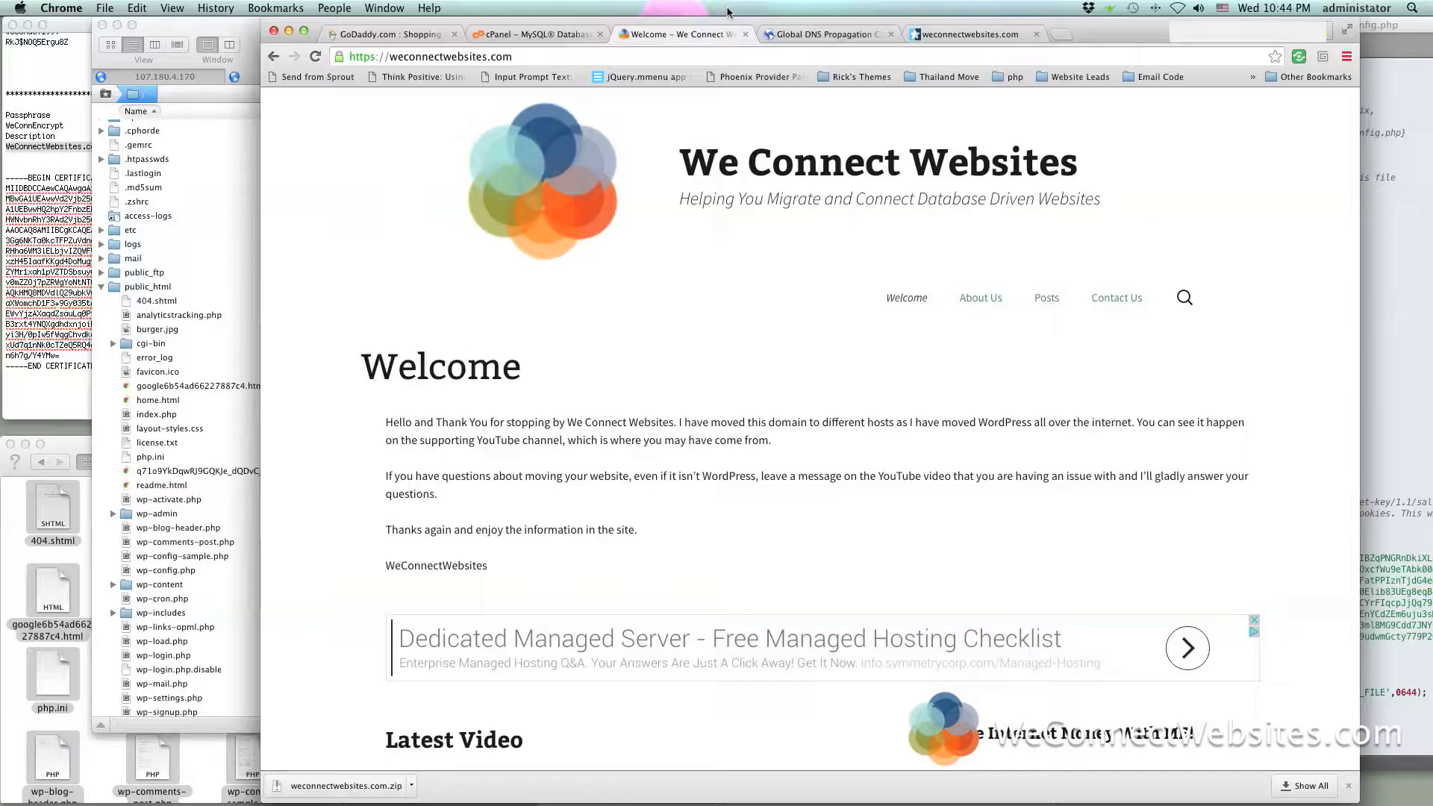
{"action": "left_click", "coordinate": [801, 34]}
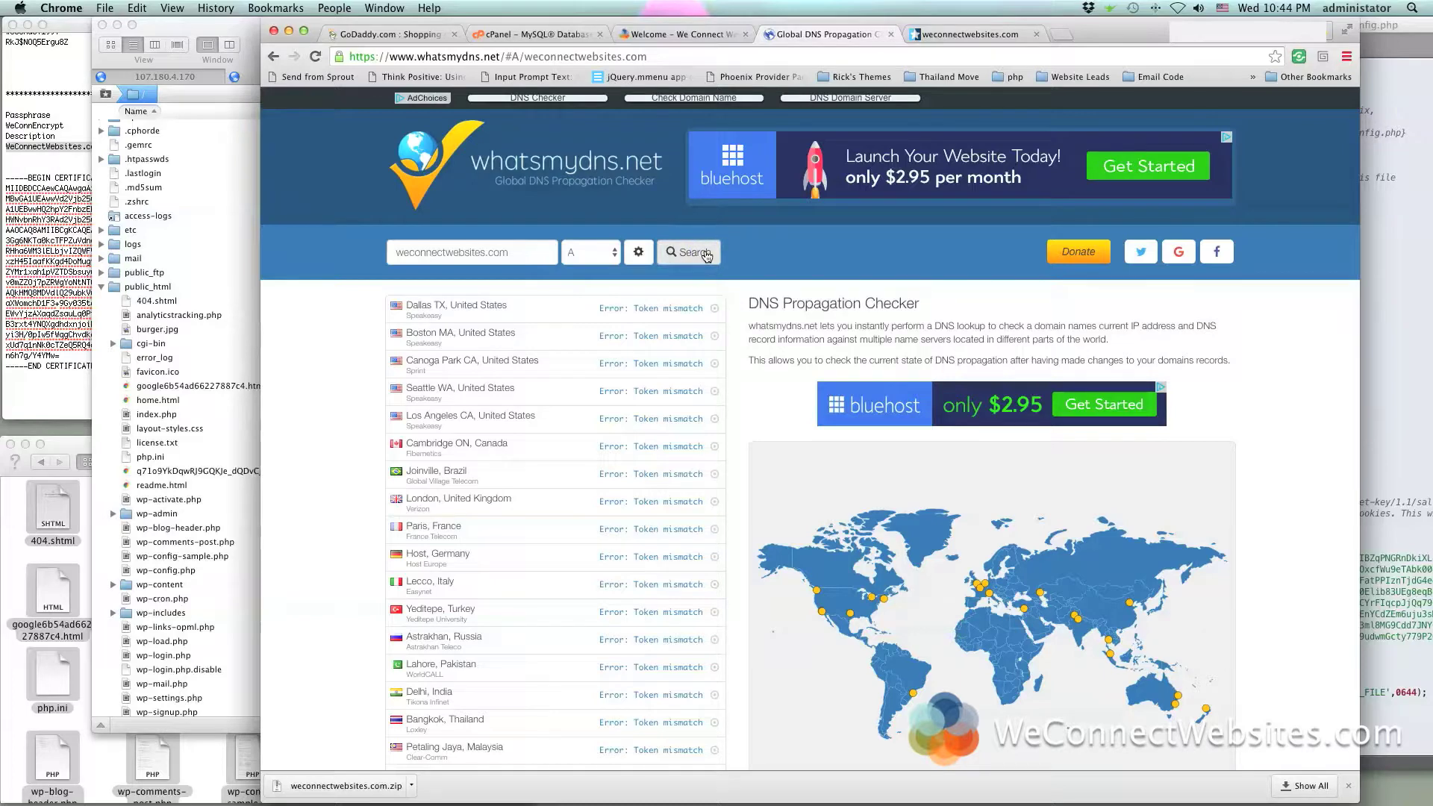
- Rerun the whatsmydns.net lookup for weconnectwebsites.com, then return to the site's Welcome page
{"action": "left_click", "coordinate": [693, 255]}
{"action": "left_click", "coordinate": [691, 34]}
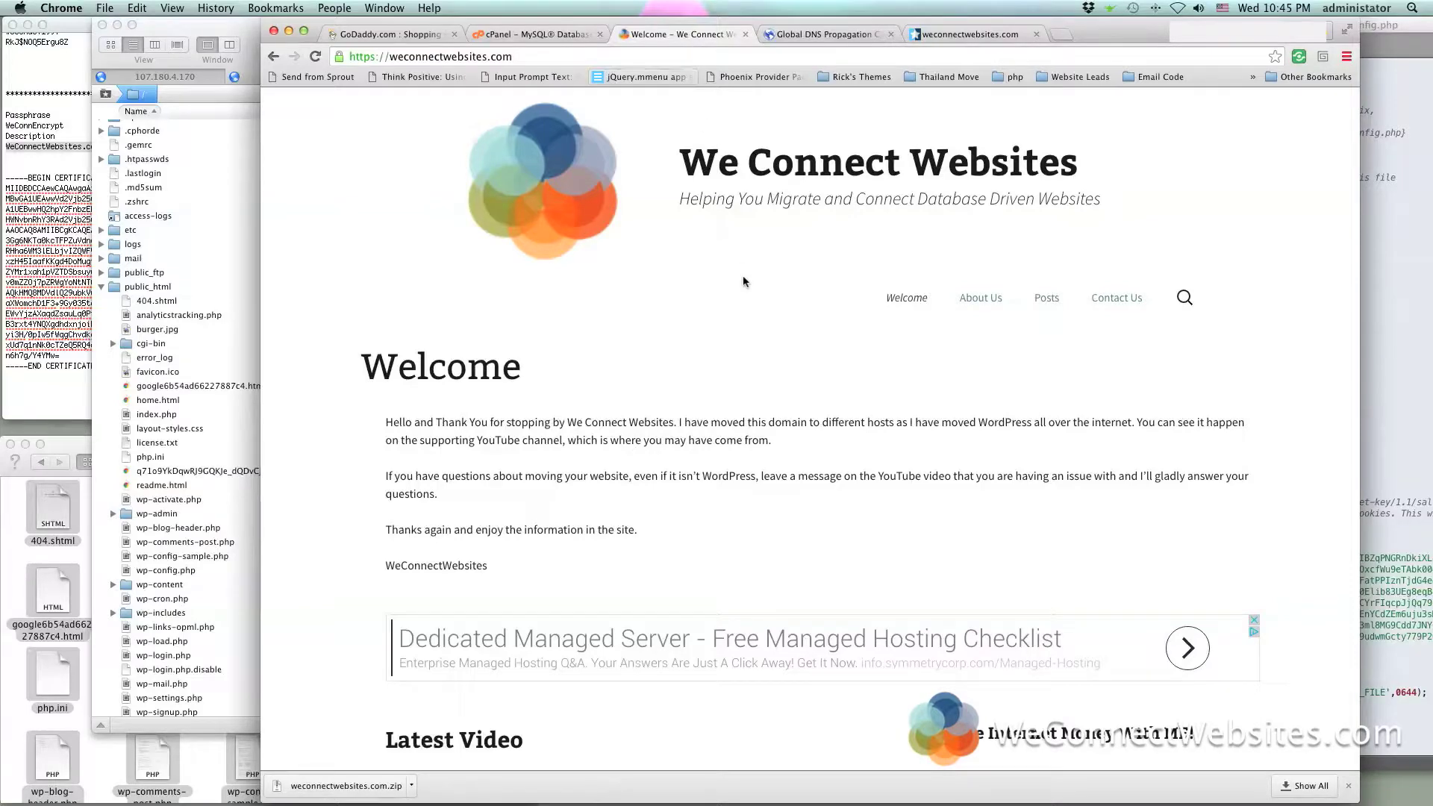
- Open the About Us page and find that /about-us/ returns a 404 error
{"action": "scroll", "coordinate": [742, 276], "scroll_direction": "down", "scroll_amount": 3}
{"action": "scroll", "coordinate": [742, 275], "scroll_direction": "down", "scroll_amount": 5}
{"action": "scroll", "coordinate": [742, 275], "scroll_direction": "up", "scroll_amount": 8}
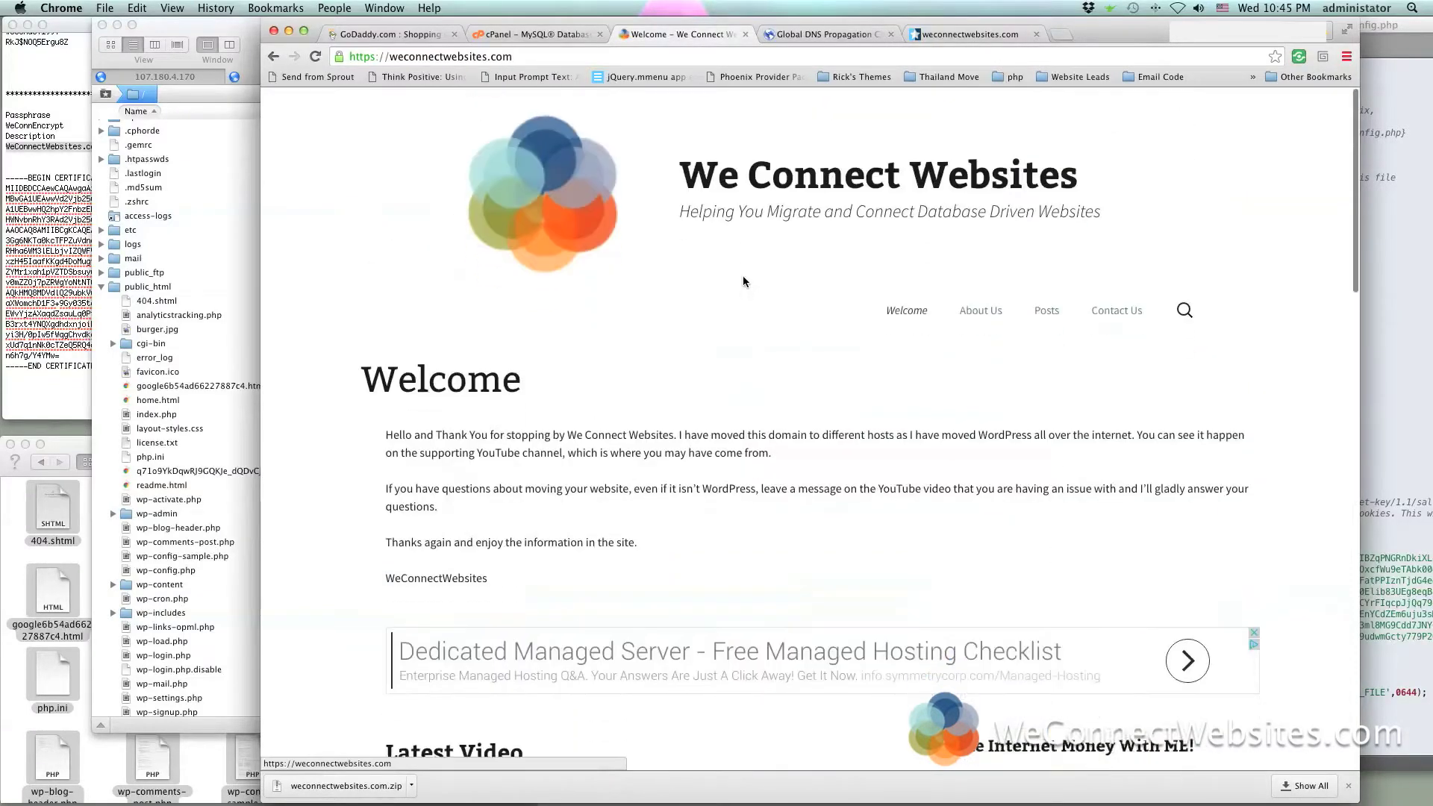
{"action": "left_click", "coordinate": [970, 305]}
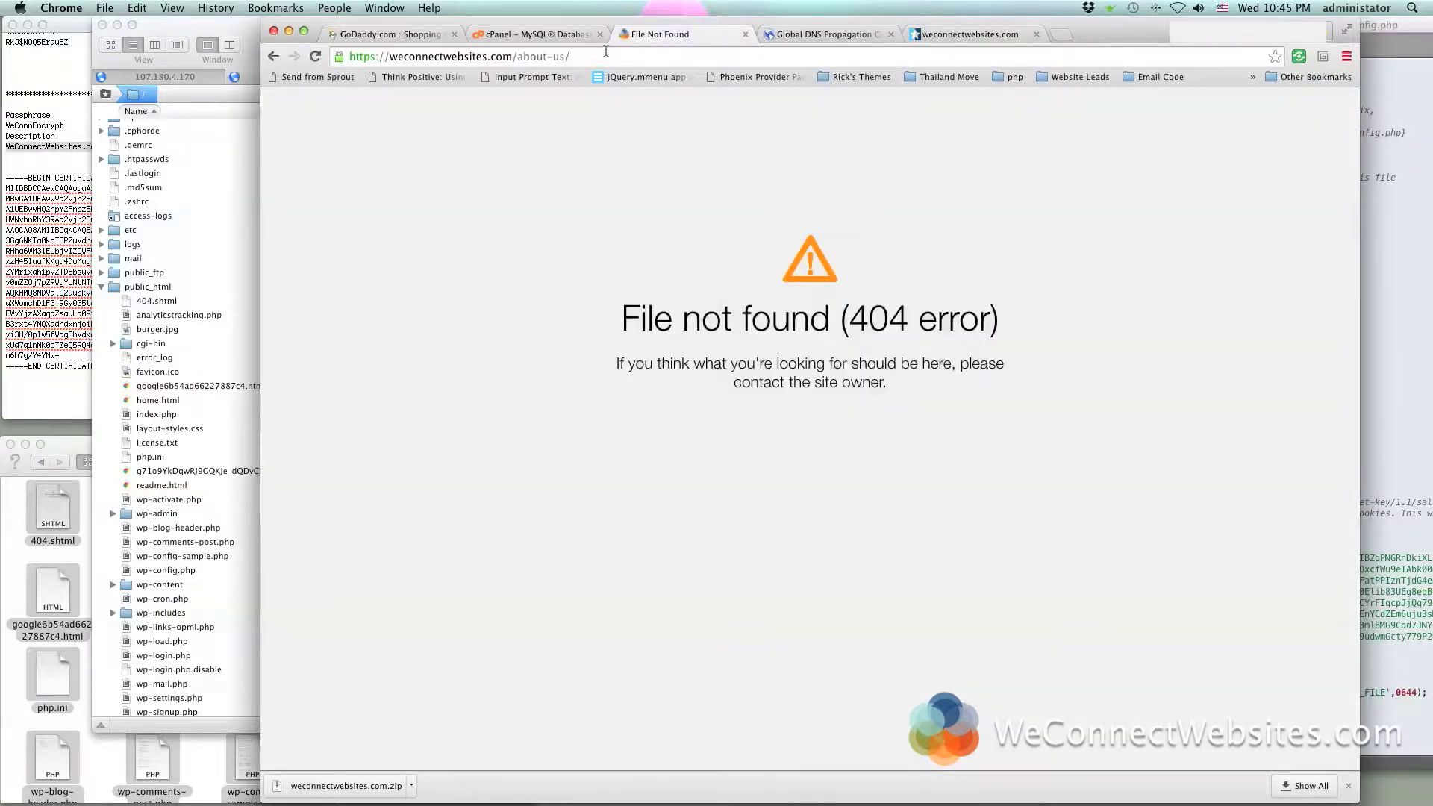
{"action": "left_click", "coordinate": [570, 54]}
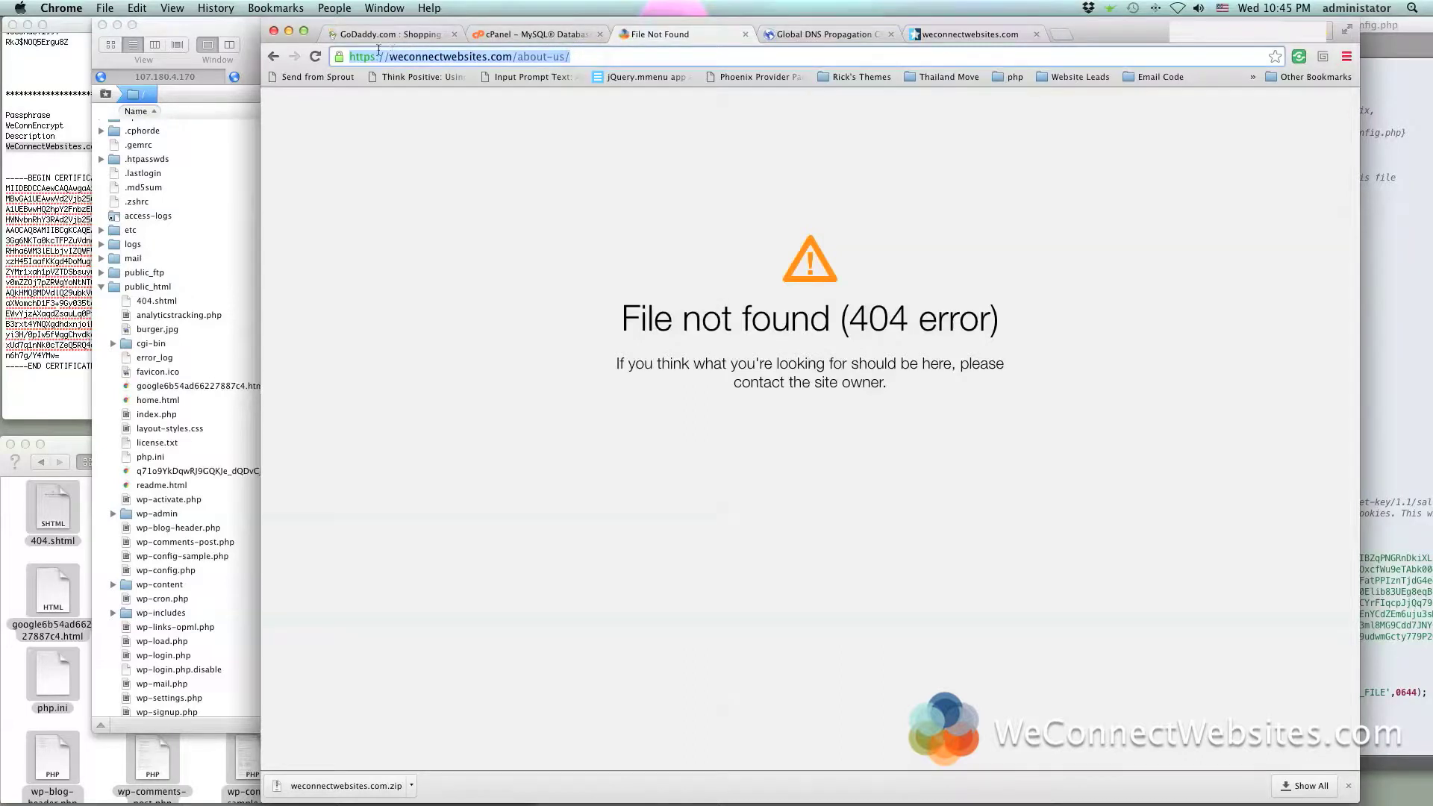
{"action": "left_click", "coordinate": [393, 129]}
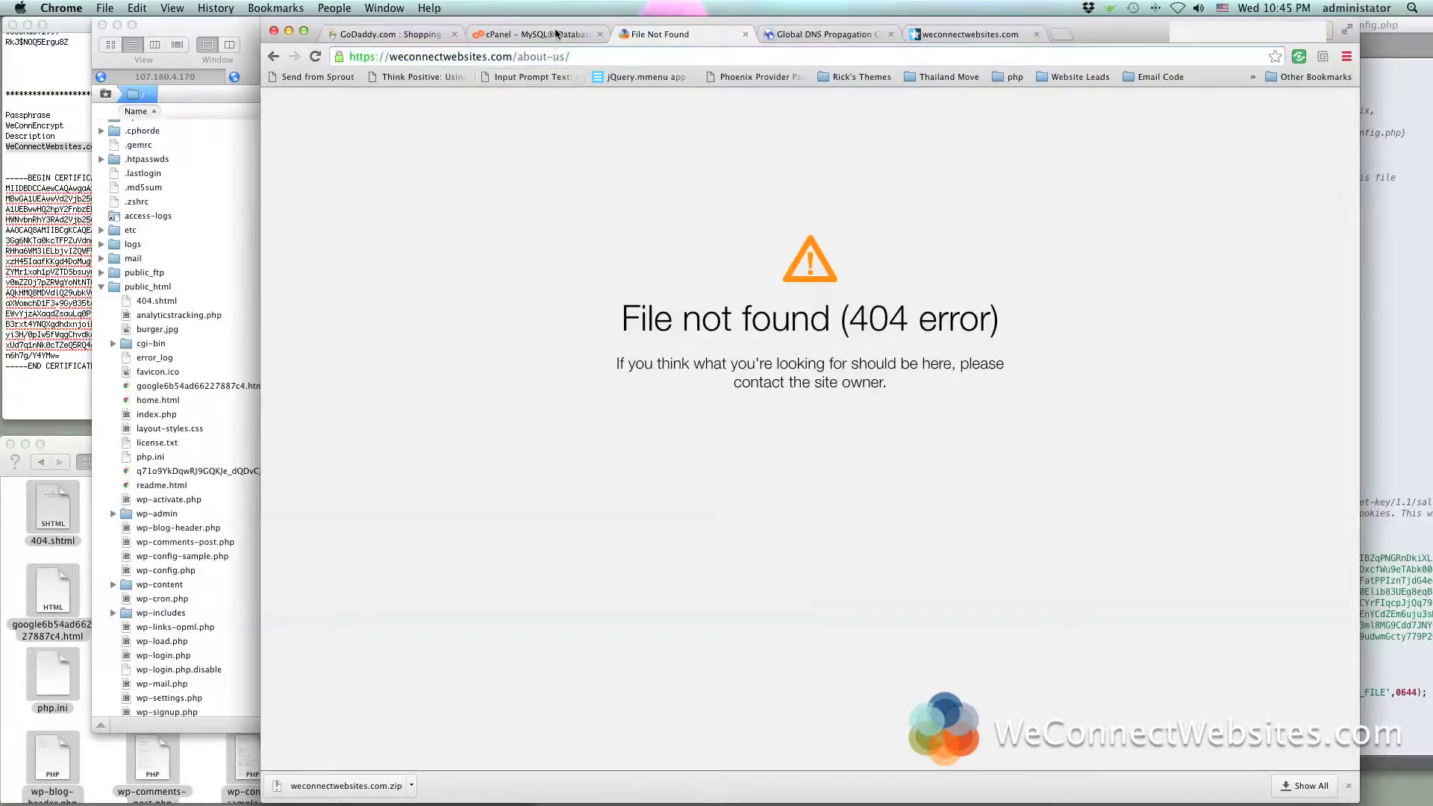
{"action": "left_click_drag", "start_coordinate": [965, 384], "coordinate": [637, 246]}
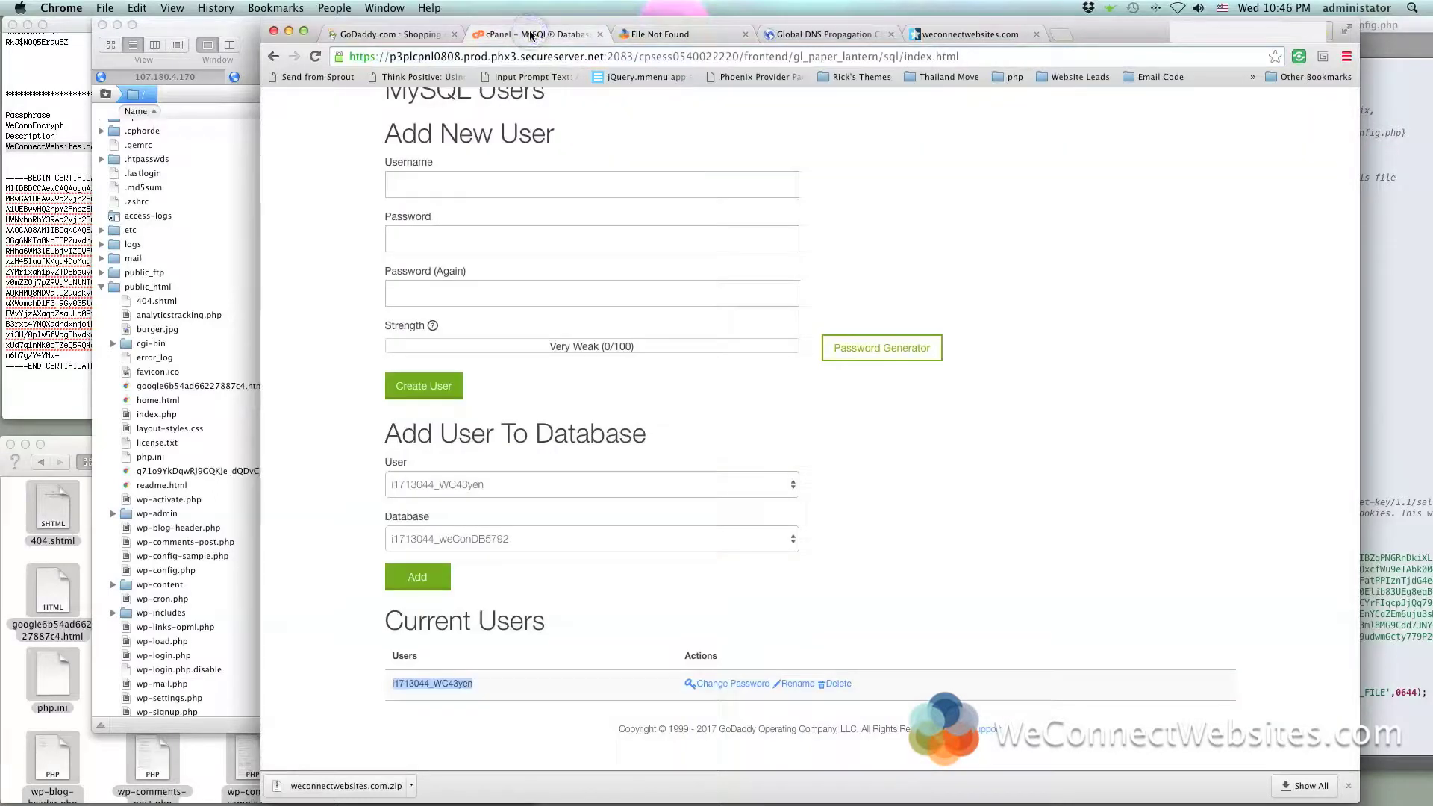
- Replace about-us with wp-login.php in the address to load the WordPress login form
{"action": "left_click", "coordinate": [531, 34]}
{"action": "left_click", "coordinate": [606, 39]}
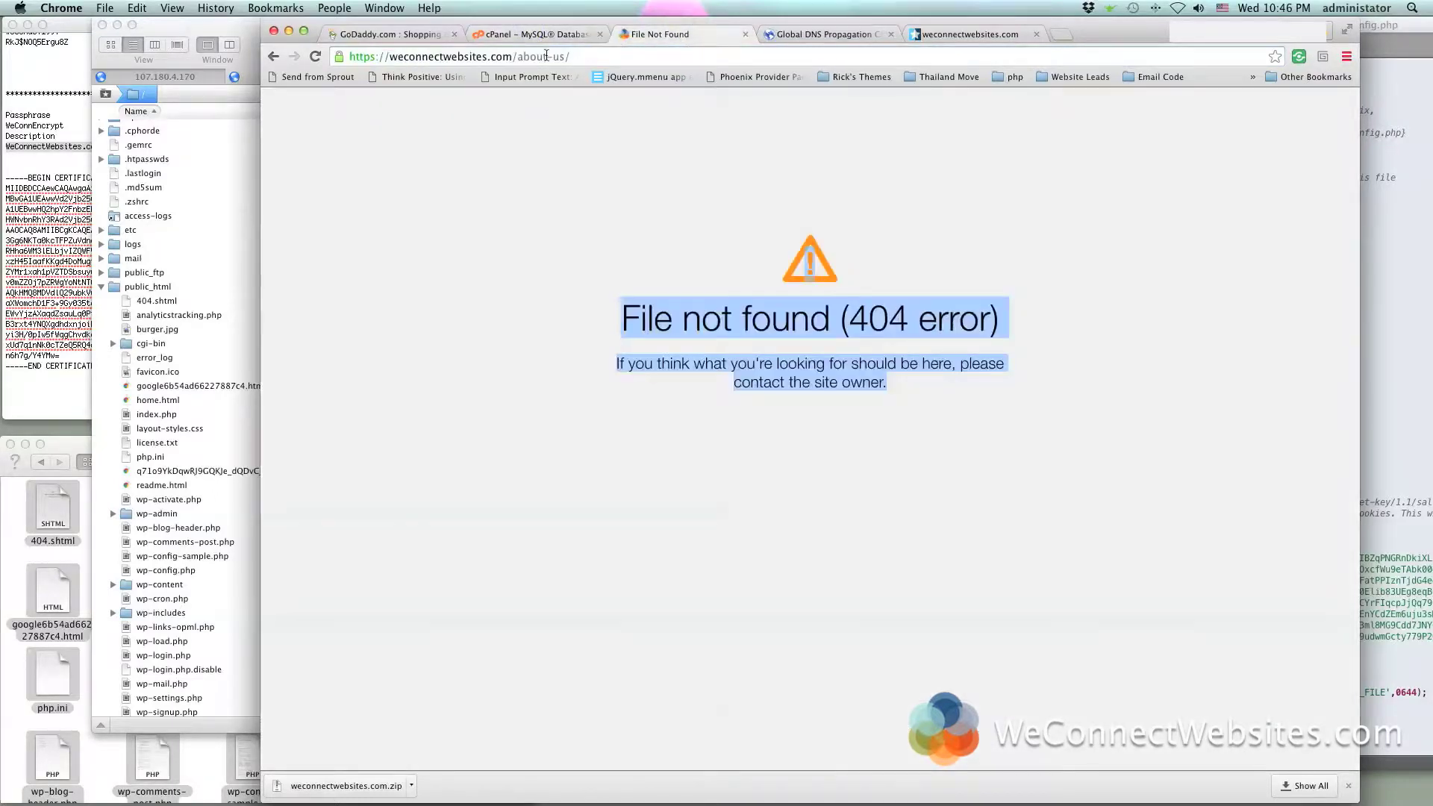
{"action": "left_click", "coordinate": [529, 57]}
{"action": "left_click", "coordinate": [517, 57]}
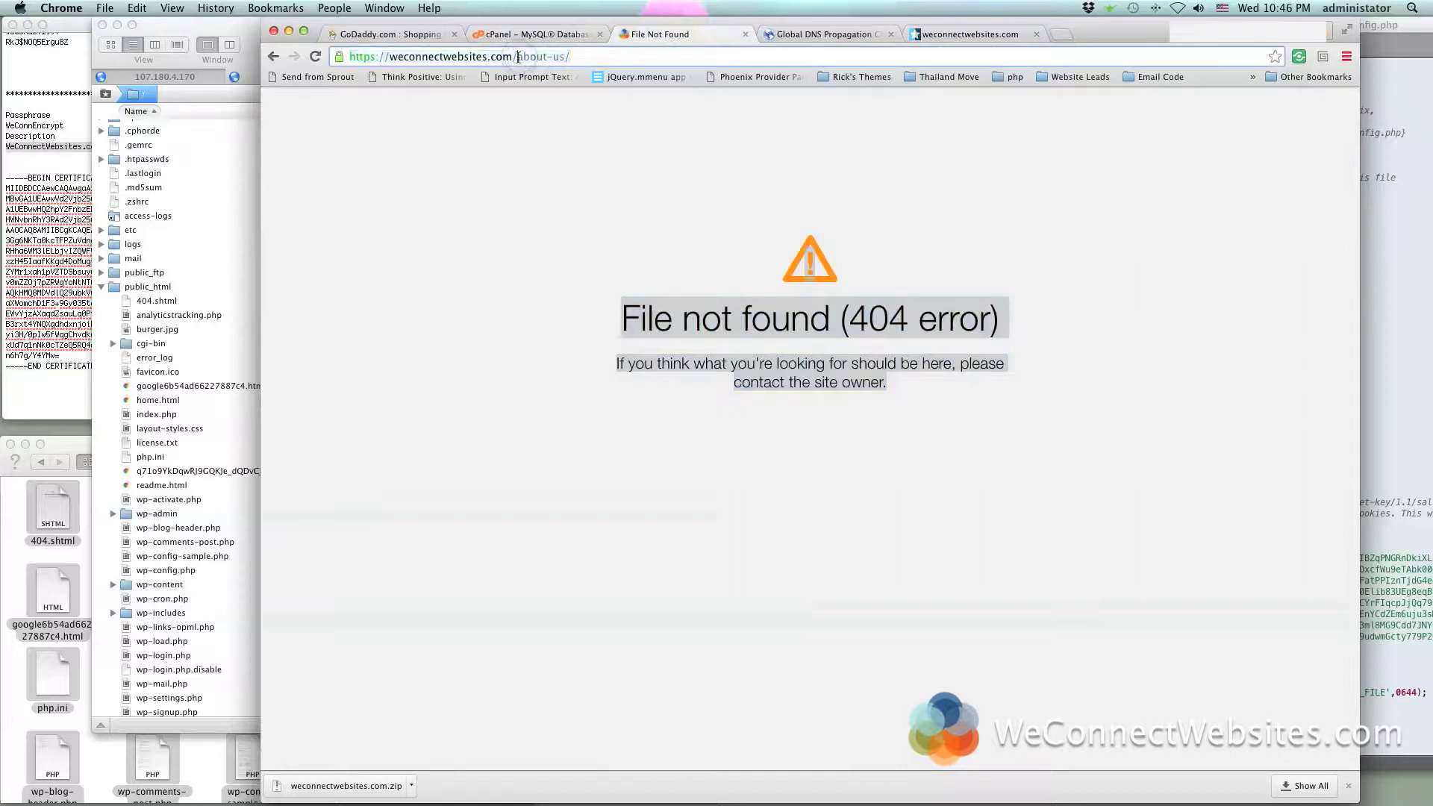
{"action": "left_click", "coordinate": [566, 58], "text": "shift"}
{"action": "type", "text": "wp"}
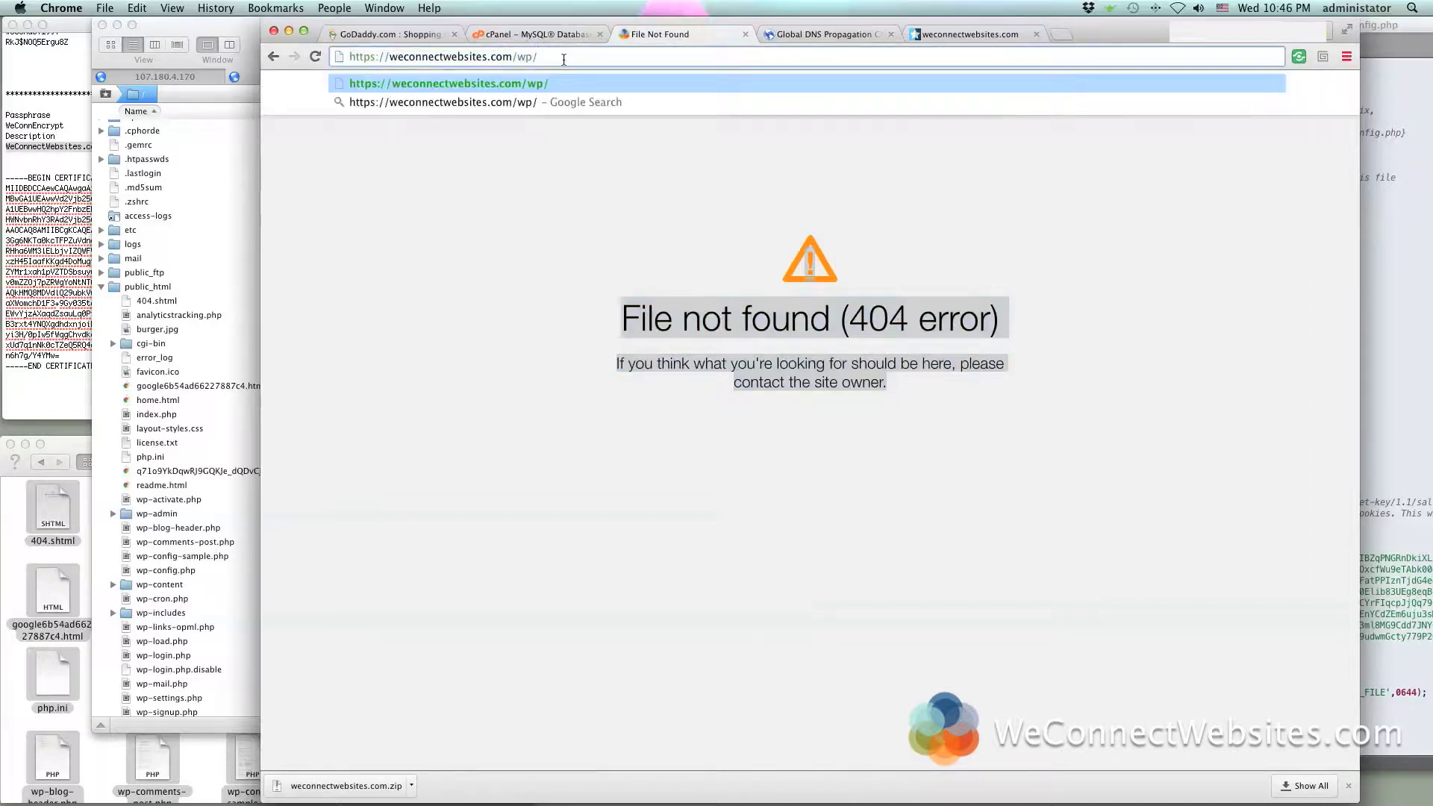
{"action": "type", "text": "-login.p"}
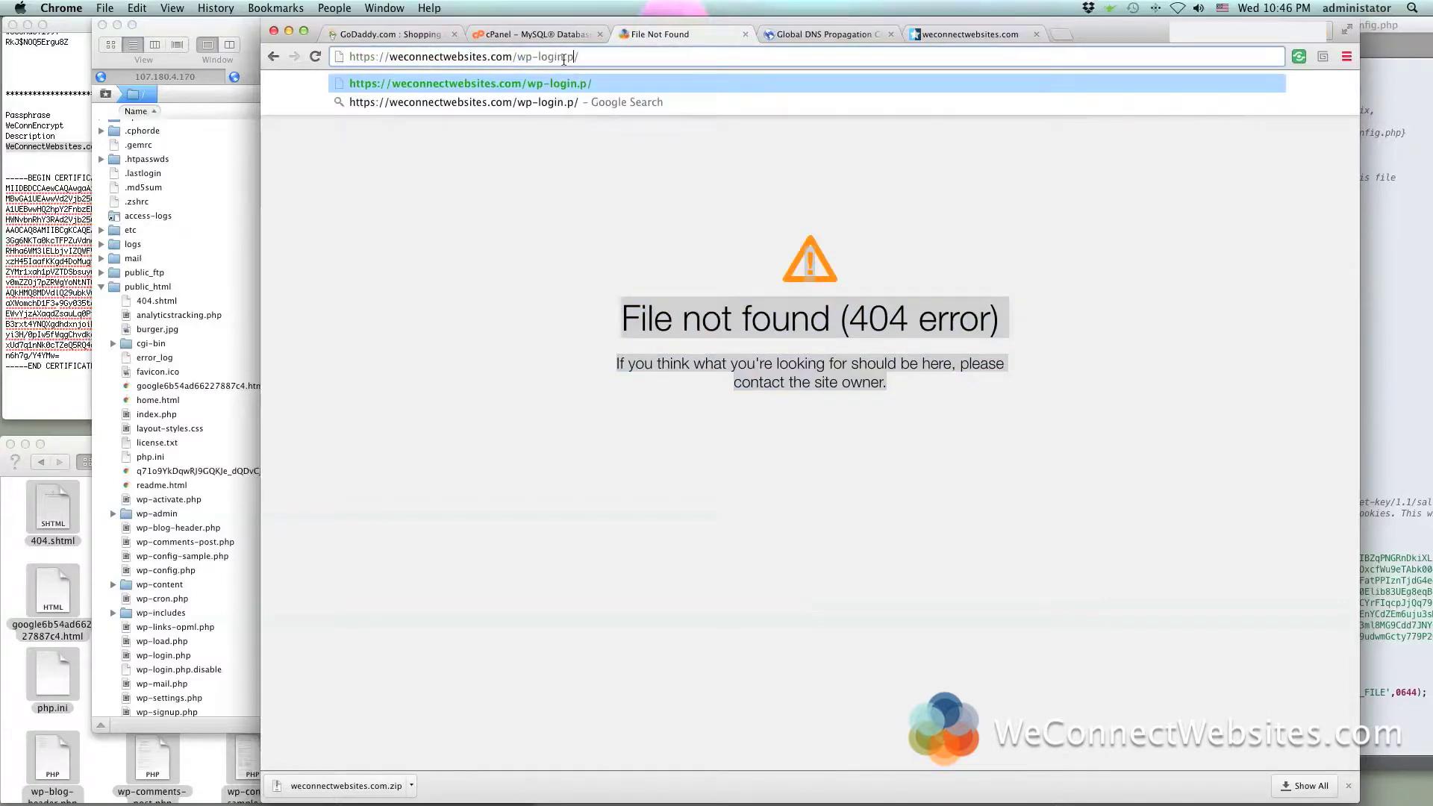
{"action": "type", "text": "hp"}
{"action": "key", "text": "Return"}
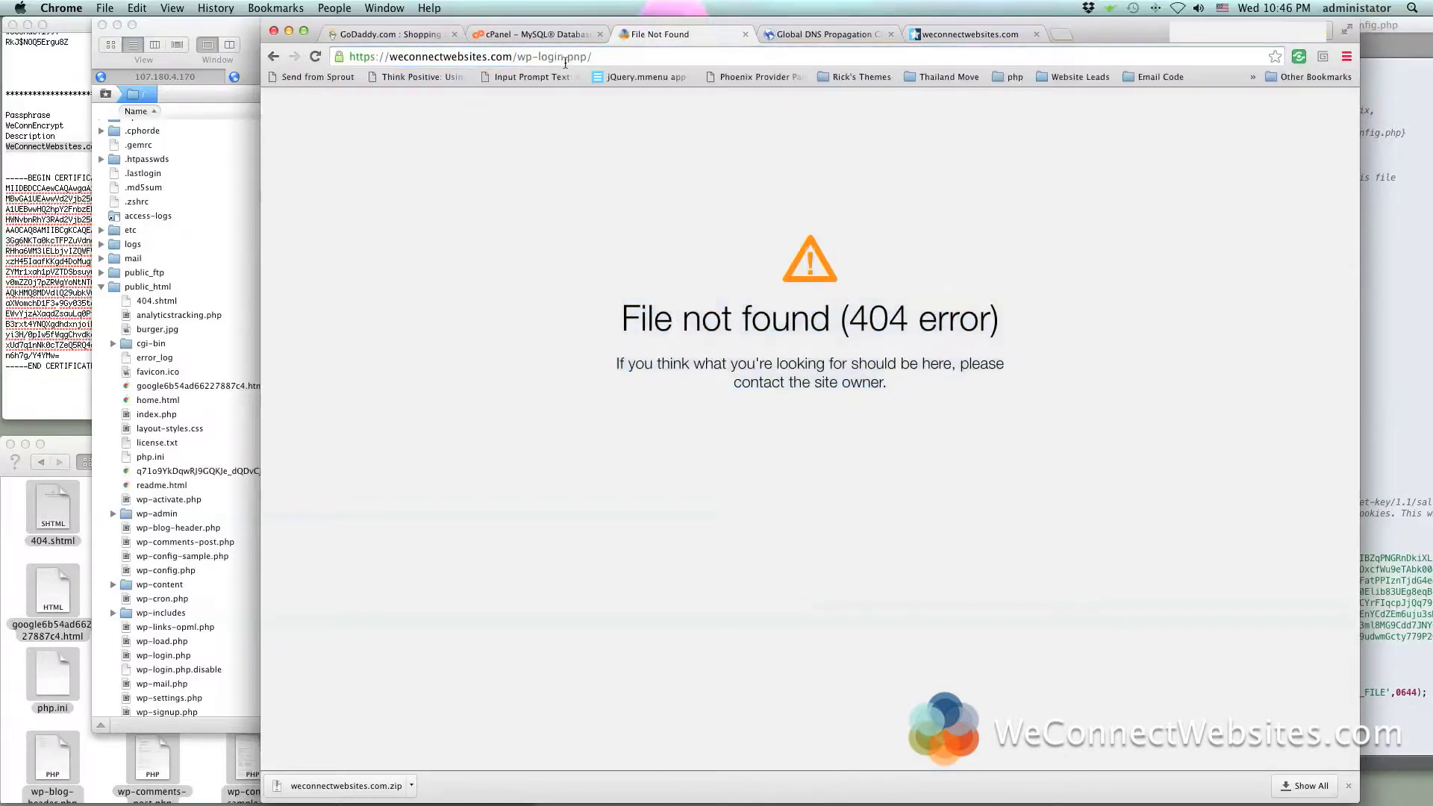
{"action": "left_click", "coordinate": [579, 57]}
{"action": "left_click", "coordinate": [579, 57]}
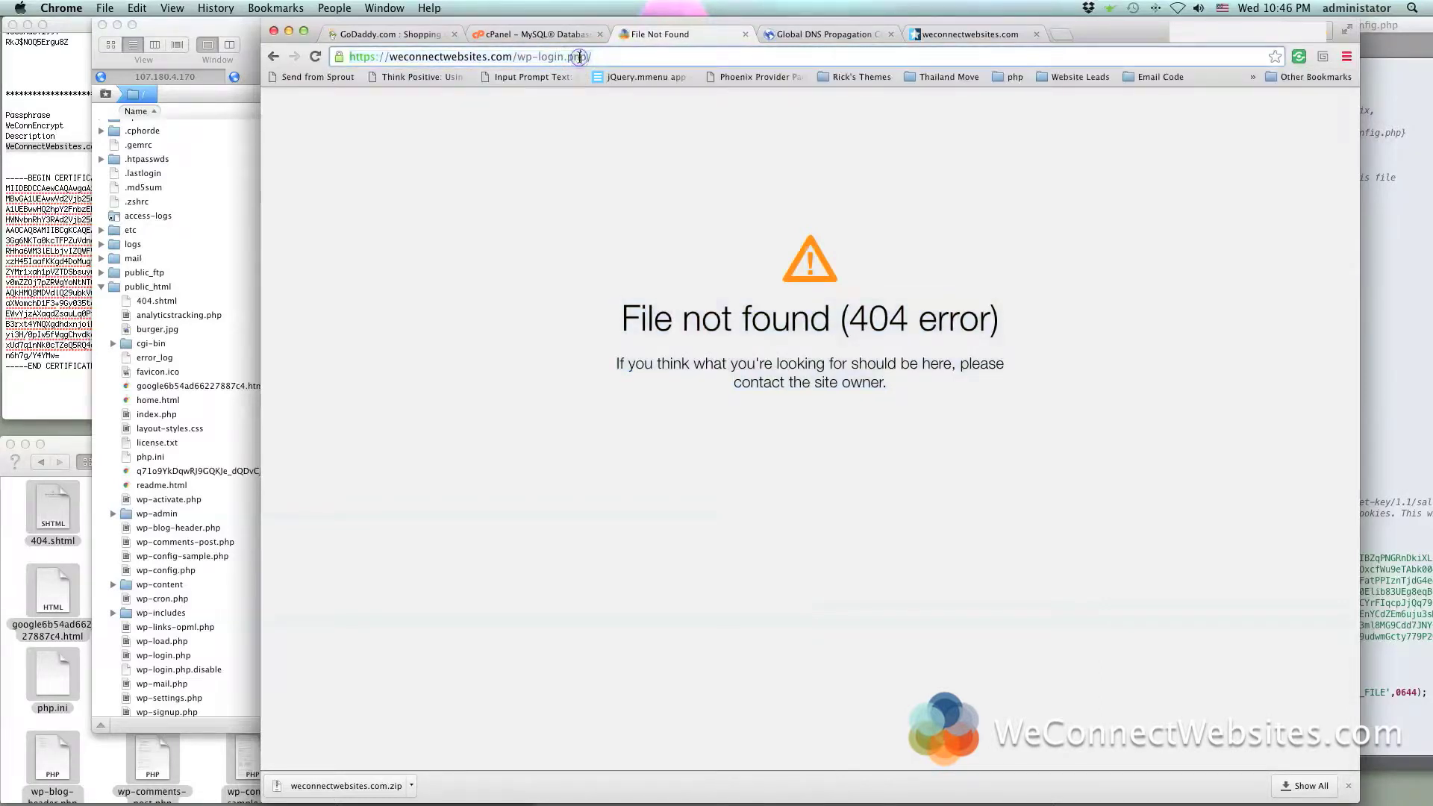
{"action": "key", "text": "Return"}
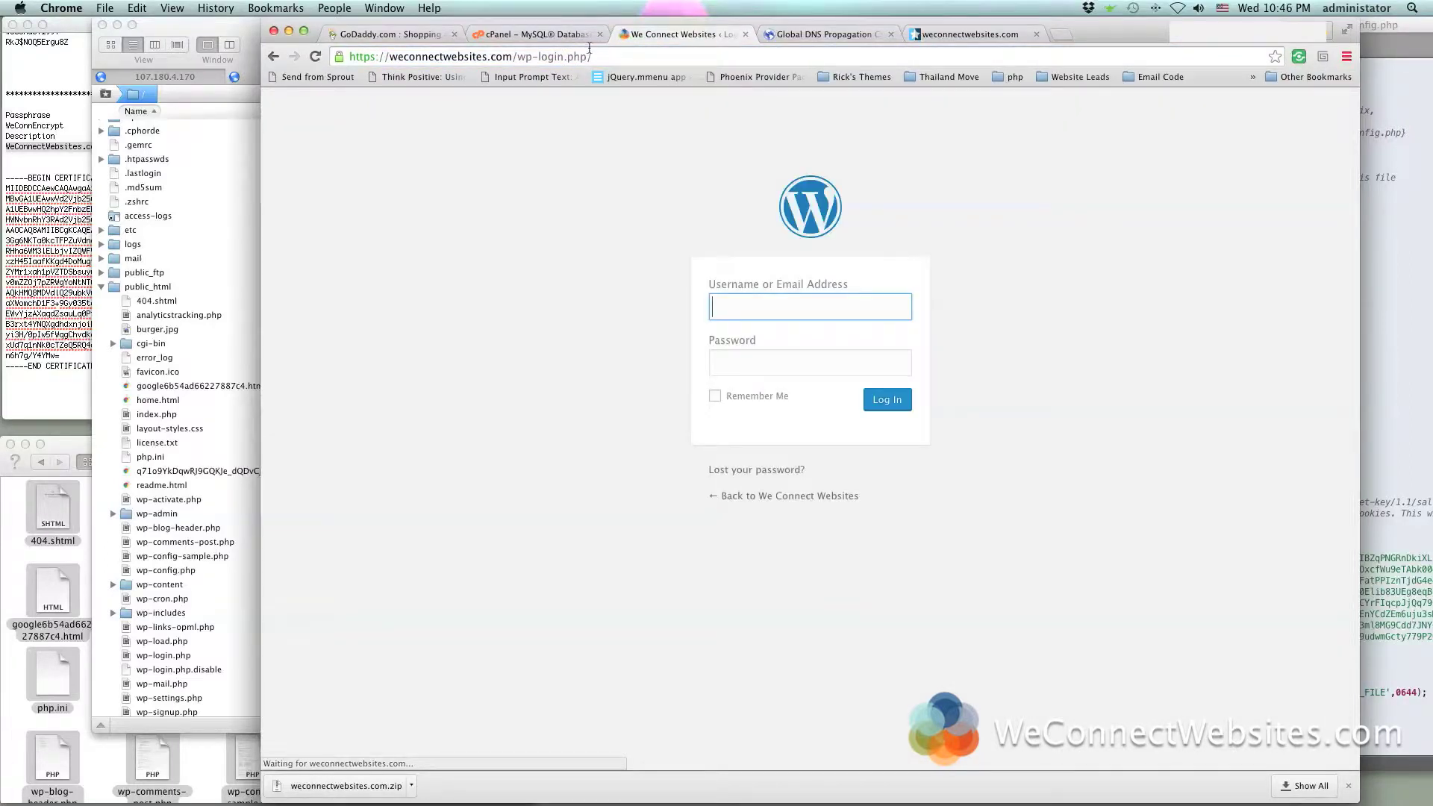
- Go from the cPanel MySQL page to the Home dashboard and launch phpMyAdmin under Databases
{"action": "left_click", "coordinate": [543, 34]}
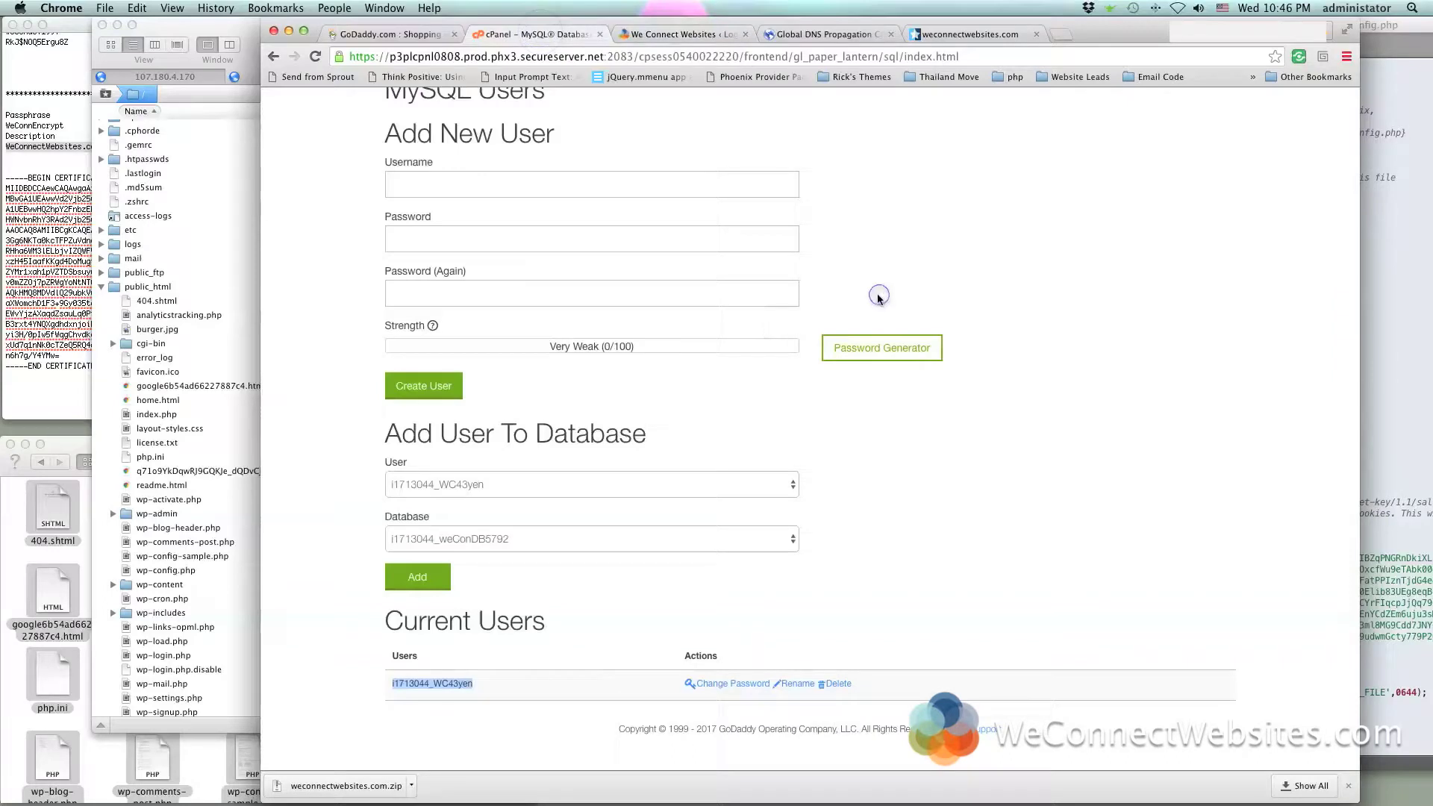
{"action": "scroll", "coordinate": [544, 287], "scroll_direction": "up", "scroll_amount": 10}
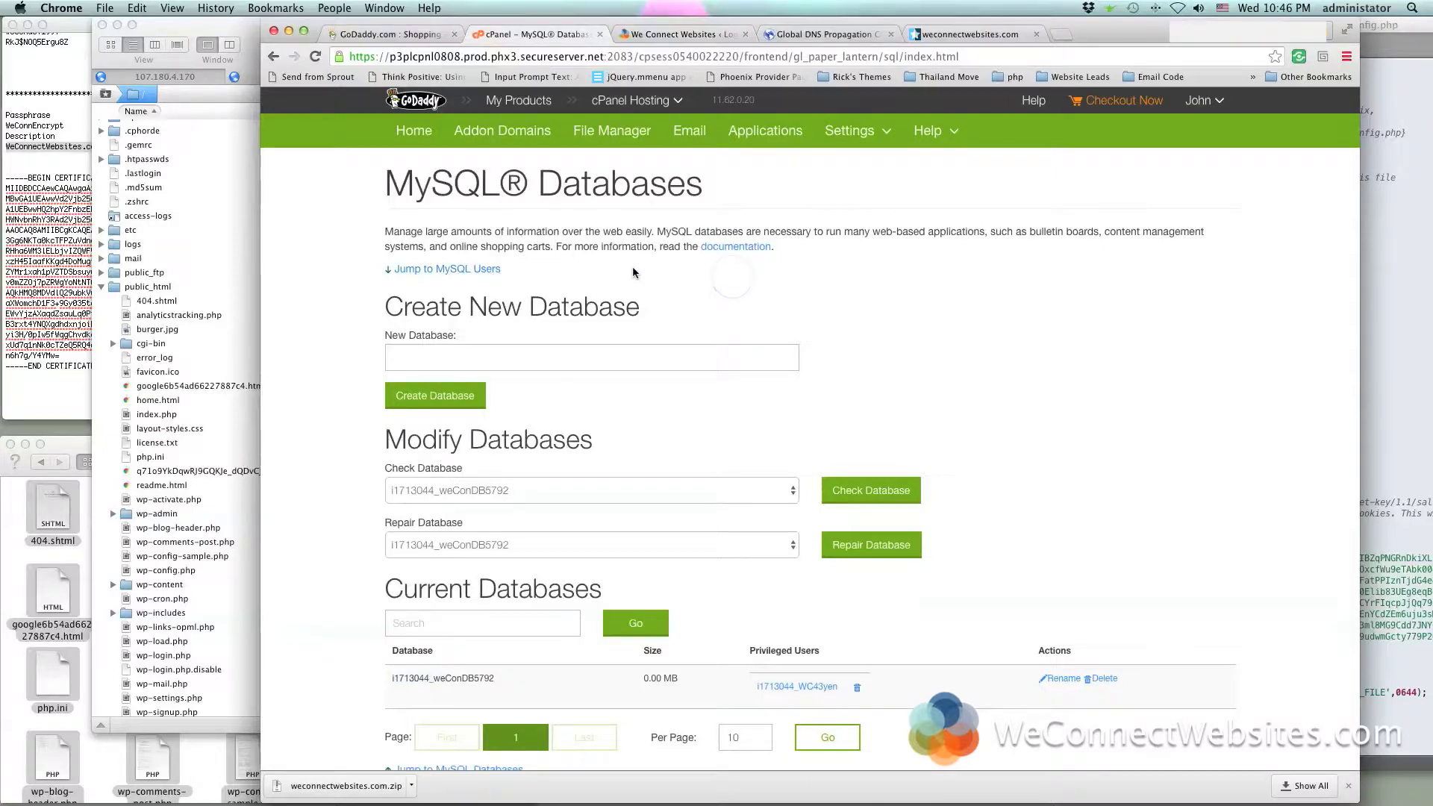
{"action": "scroll", "coordinate": [633, 272], "scroll_direction": "down", "scroll_amount": 5}
{"action": "scroll", "coordinate": [633, 272], "scroll_direction": "up", "scroll_amount": 5}
{"action": "left_click", "coordinate": [410, 131]}
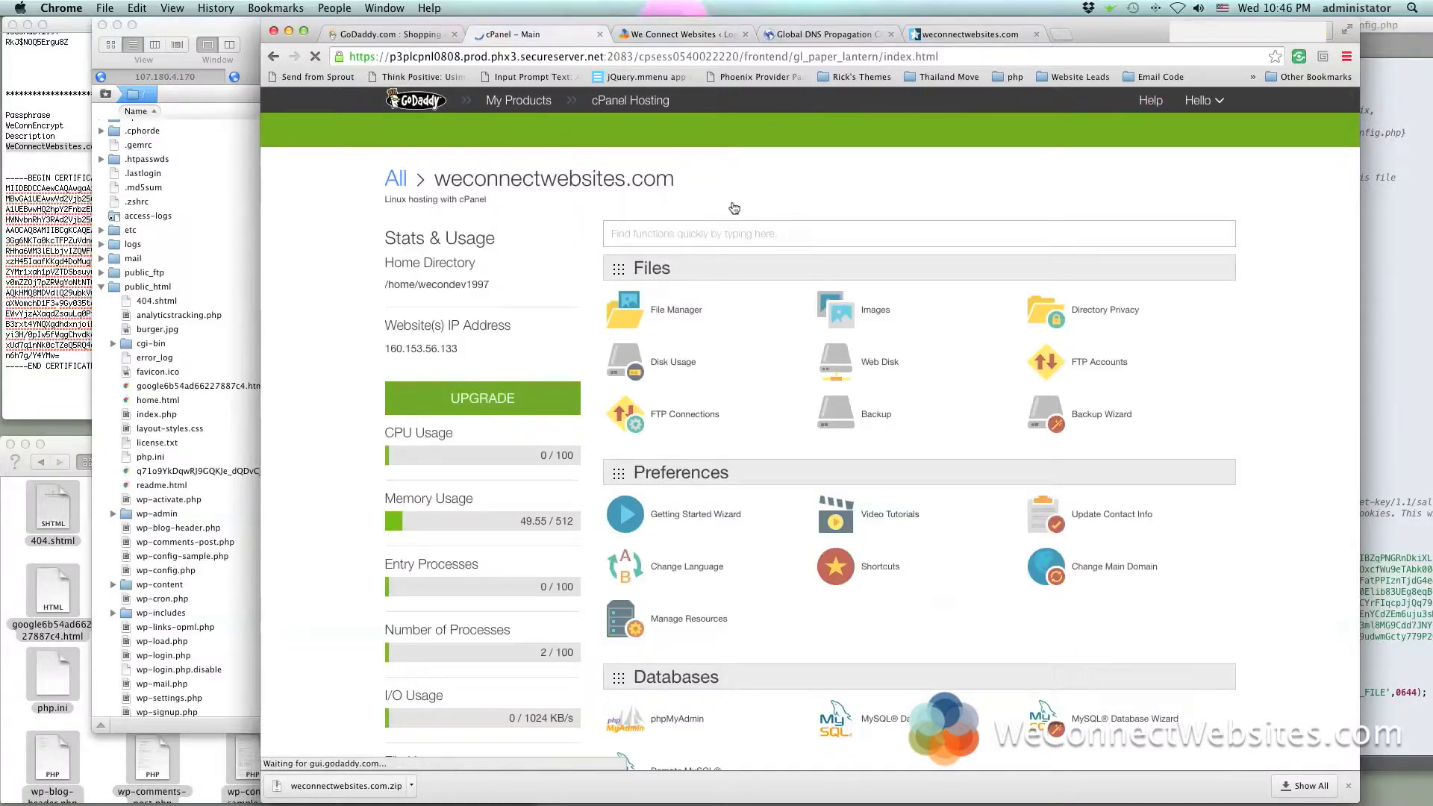
{"action": "scroll", "coordinate": [830, 361], "scroll_direction": "down", "scroll_amount": 5}
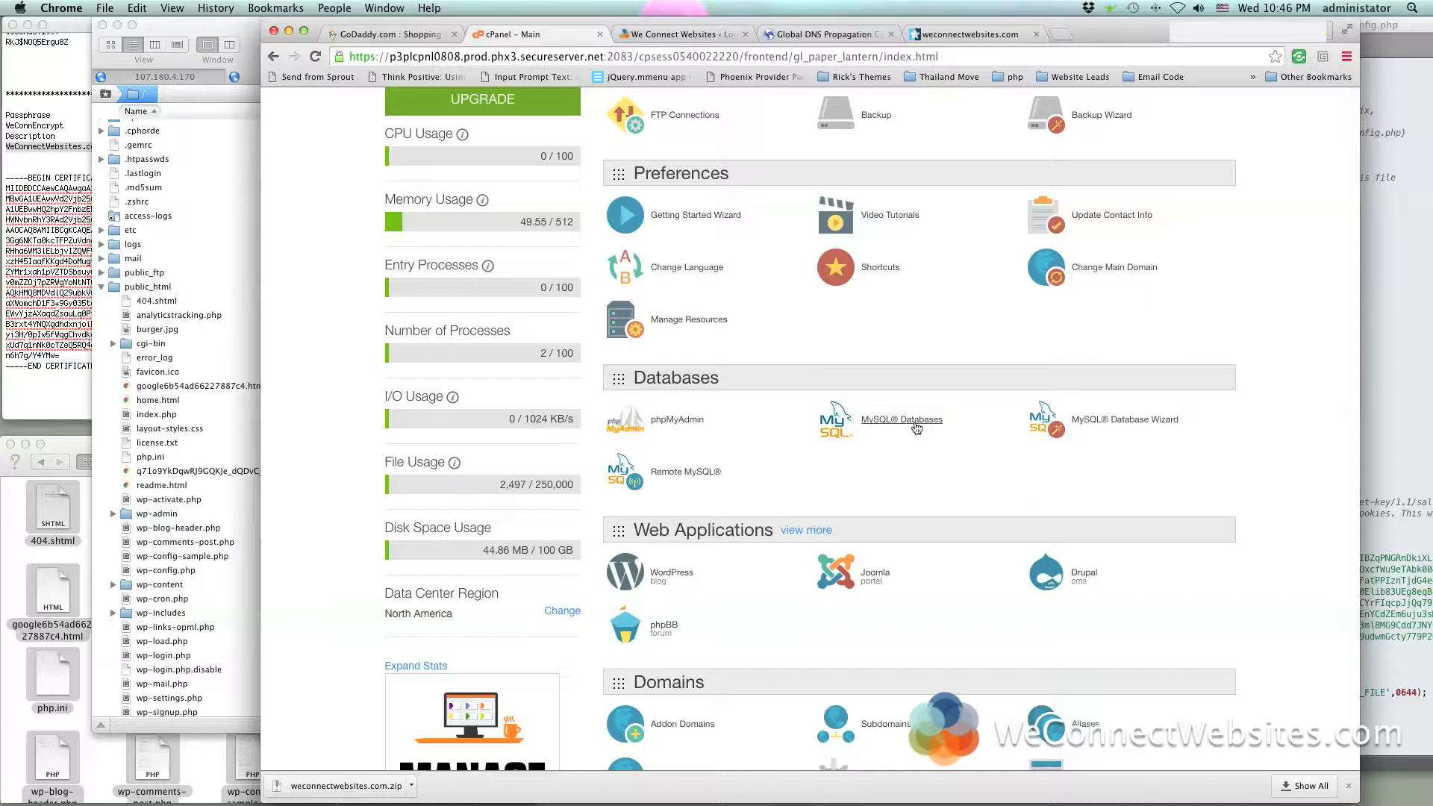
{"action": "left_click", "coordinate": [660, 420]}
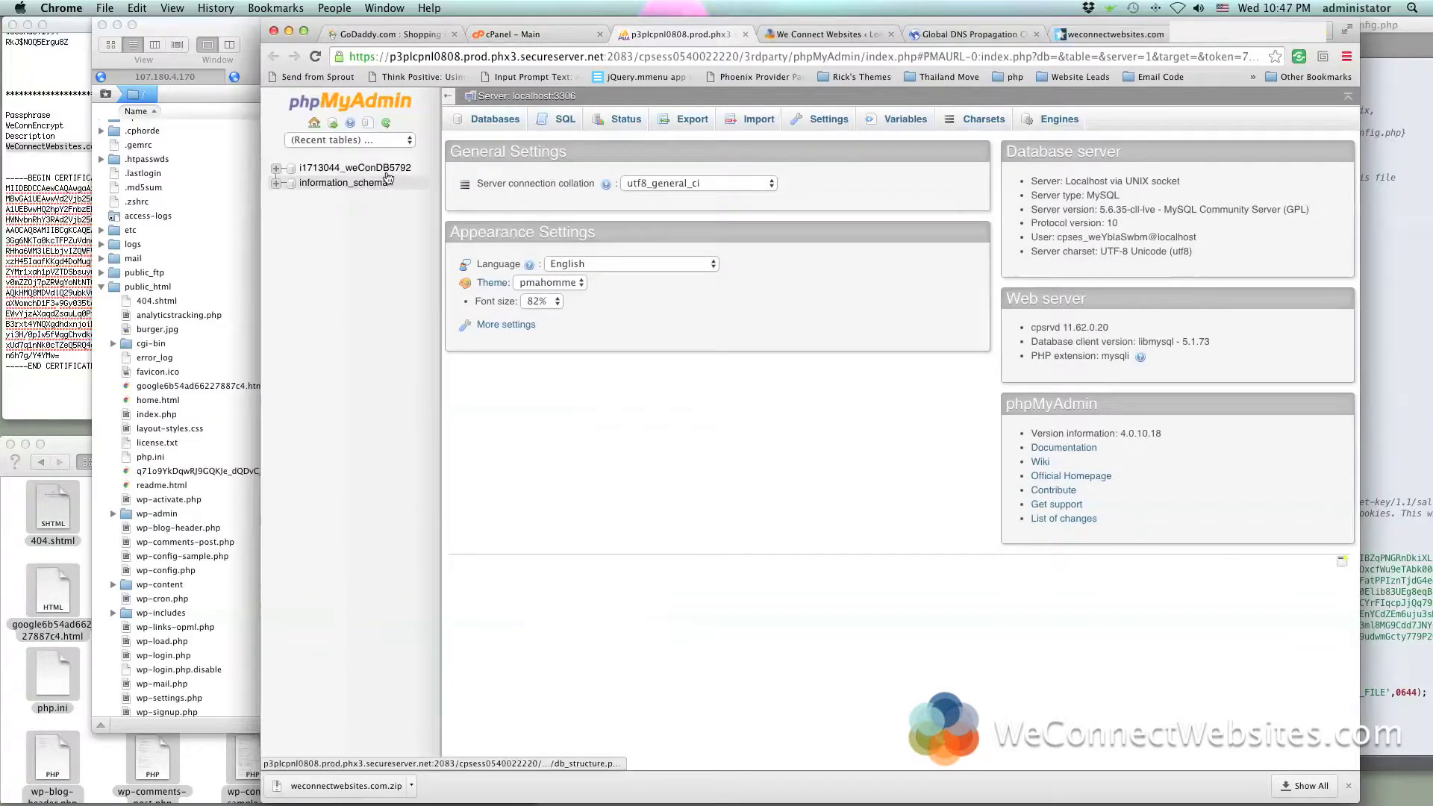
- Browse the site database's wp_users table and copy the admin's user_login value into TextEdit notes
{"action": "left_click", "coordinate": [391, 167]}
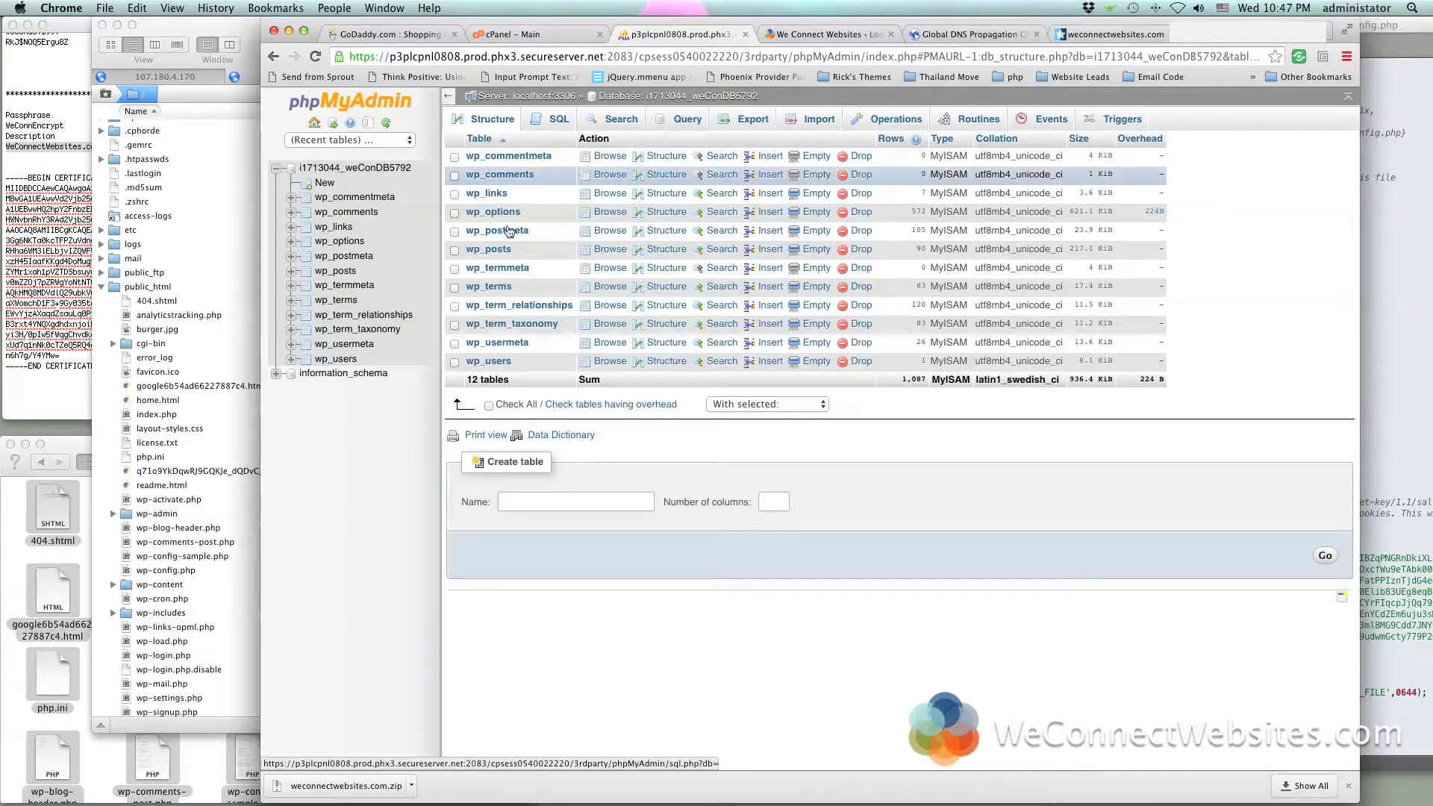
{"action": "left_click", "coordinate": [333, 361]}
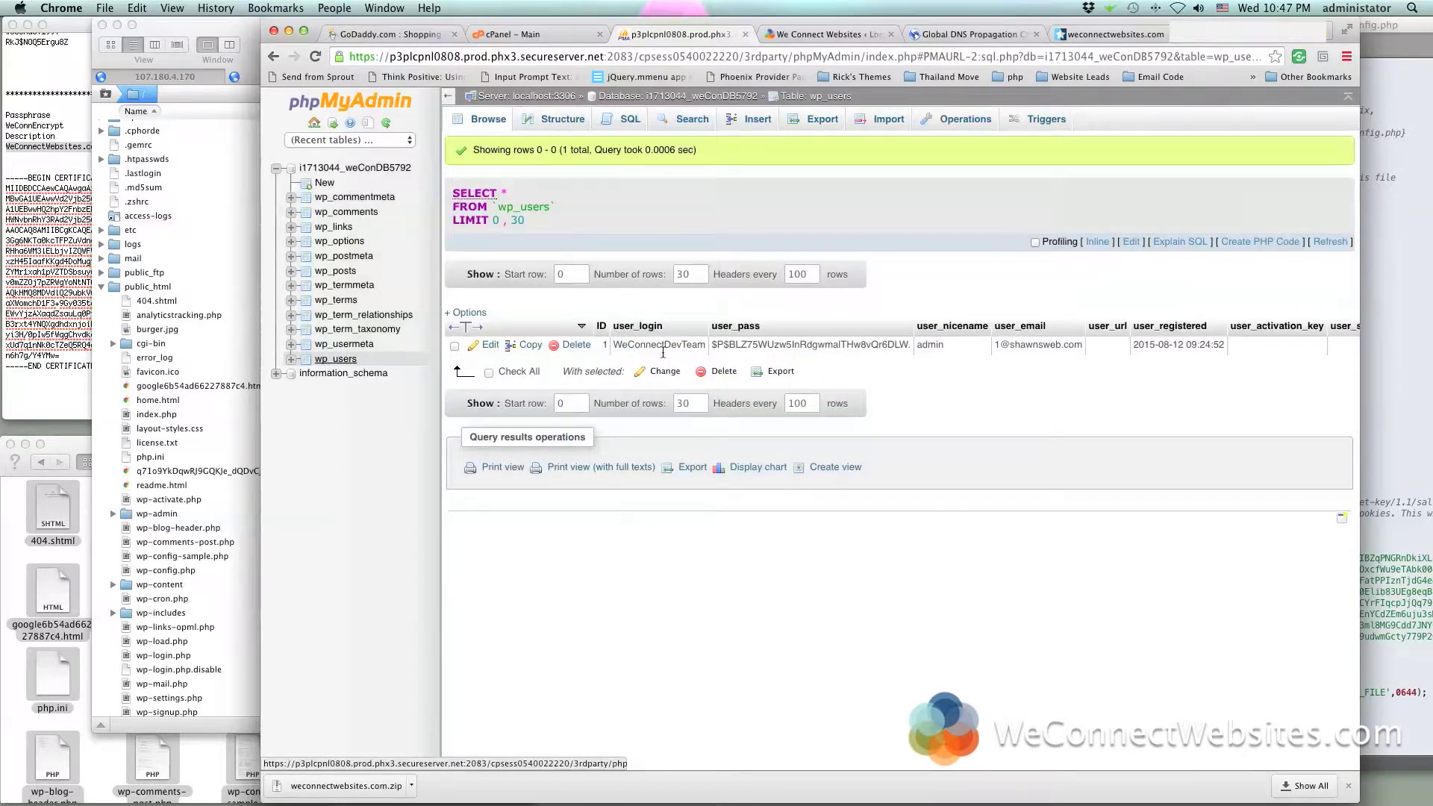
{"action": "double_click", "coordinate": [653, 343]}
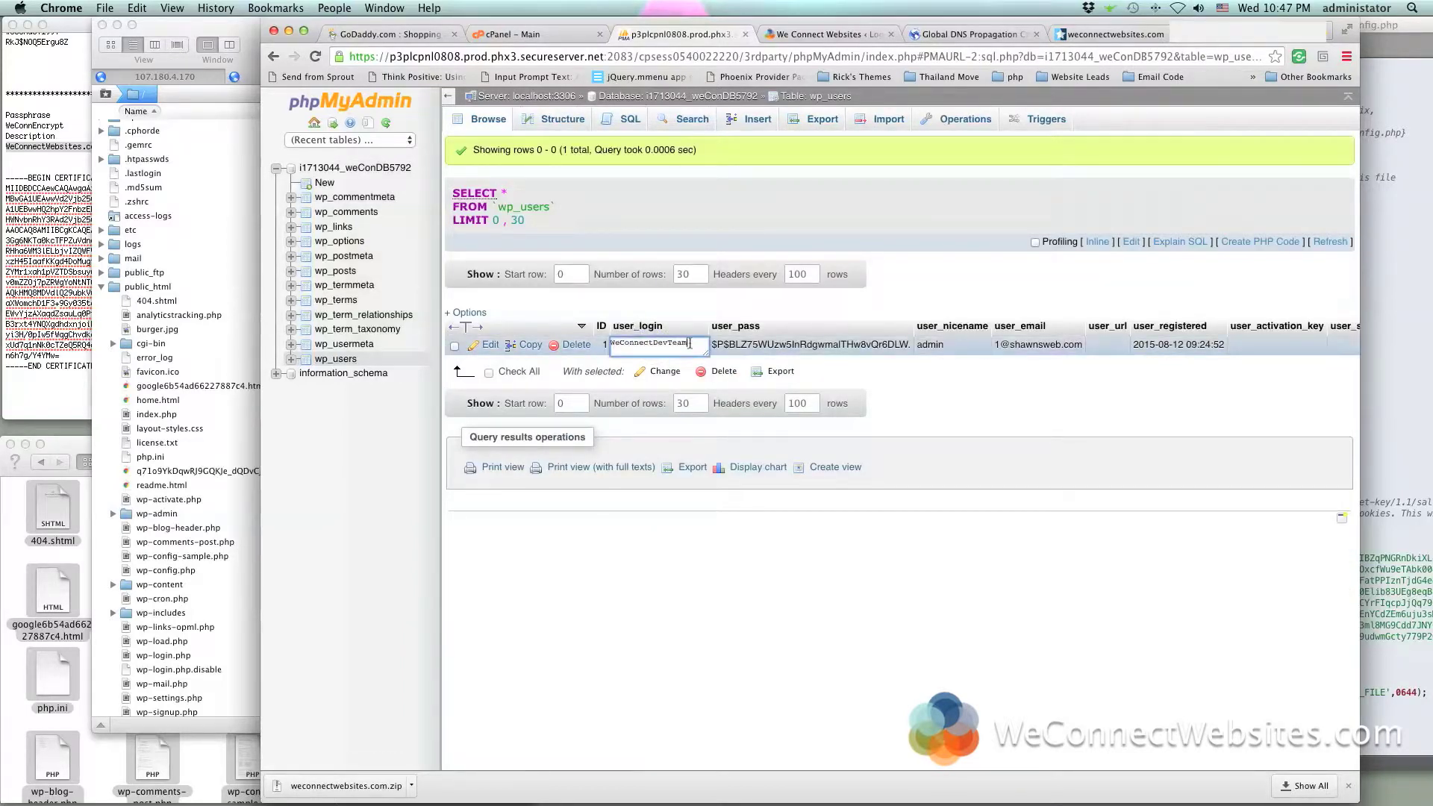
{"action": "left_click_drag", "start_coordinate": [690, 344], "coordinate": [603, 343]}
{"action": "key", "text": "super+c"}
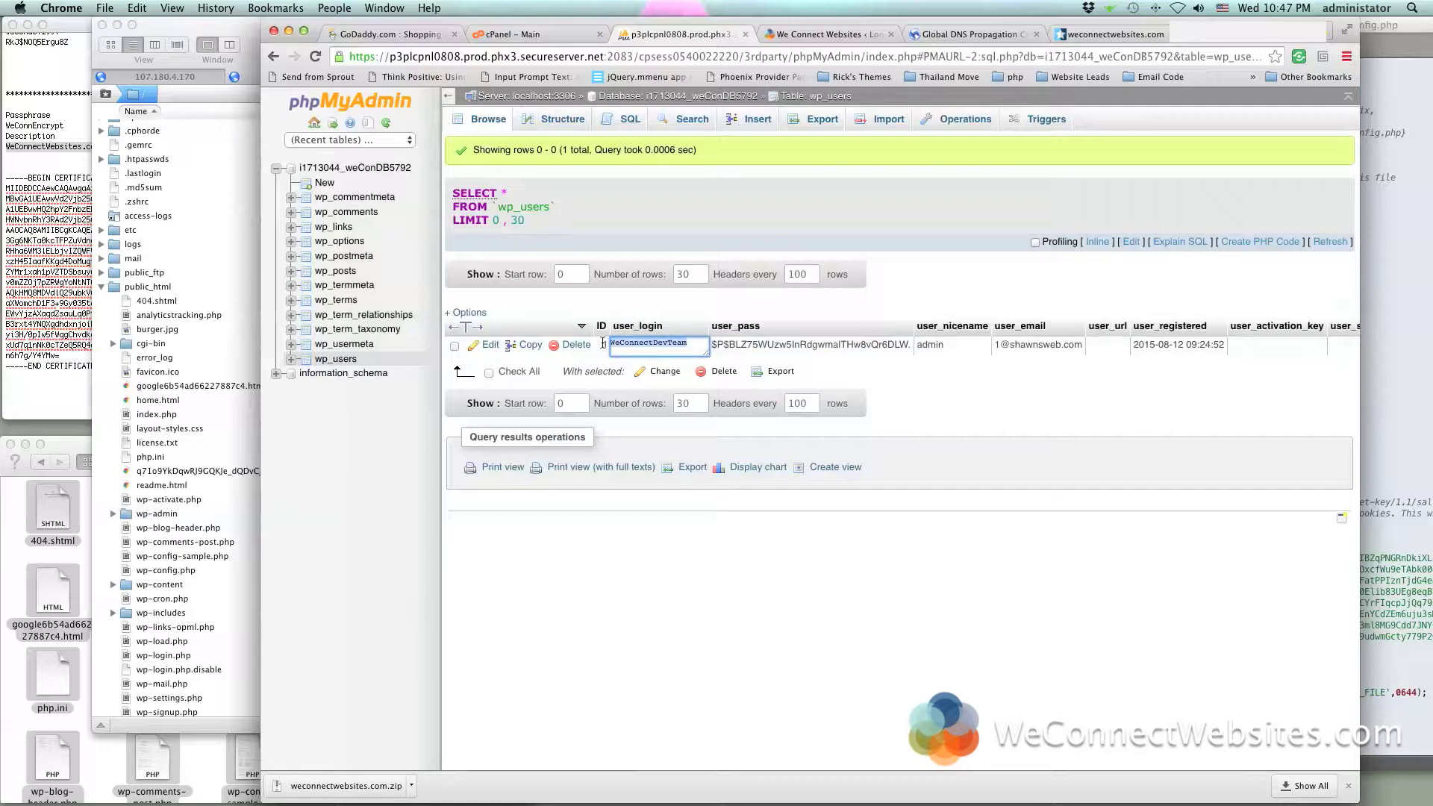
{"action": "left_click", "coordinate": [41, 90]}
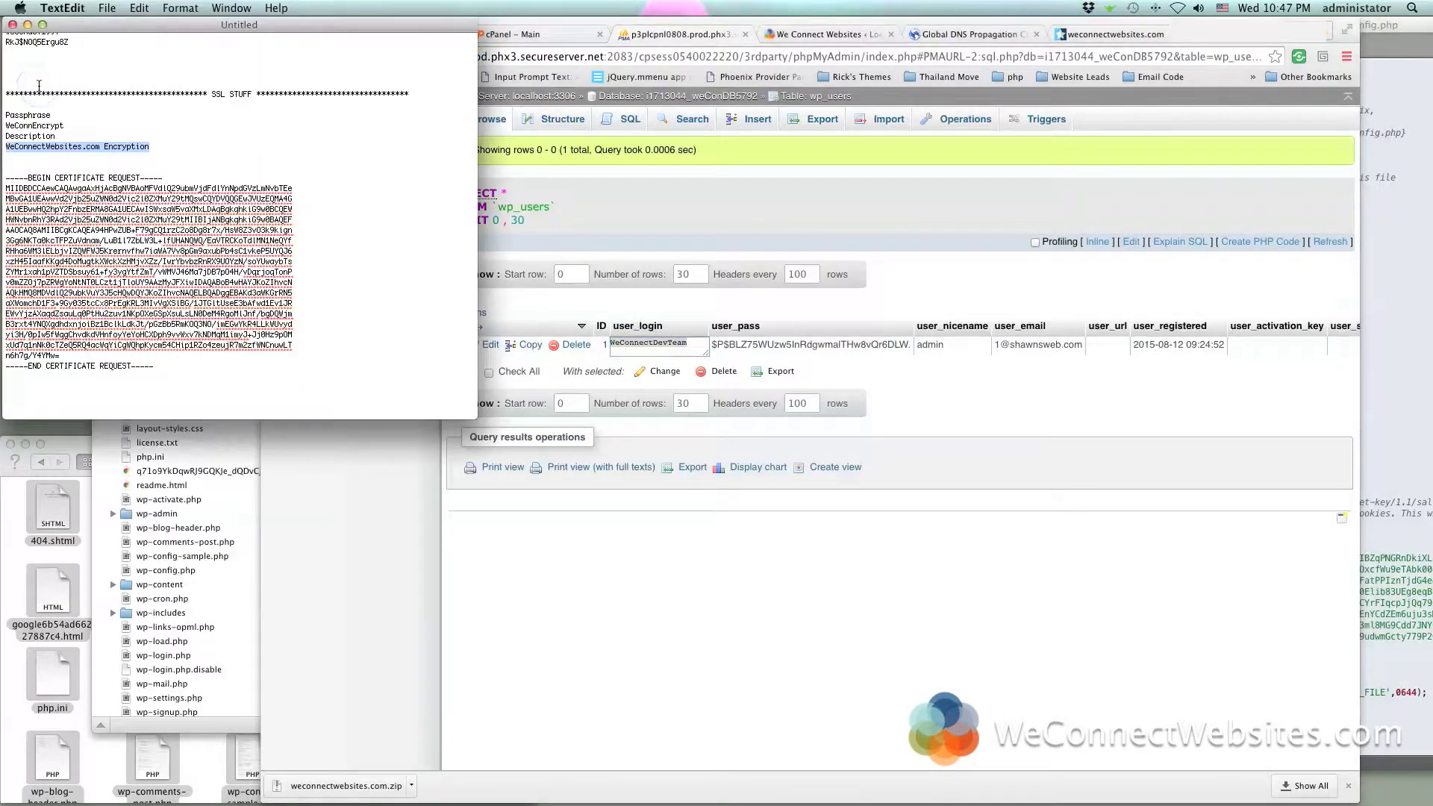
{"action": "scroll", "coordinate": [41, 87], "scroll_direction": "up", "scroll_amount": 5}
{"action": "left_click", "coordinate": [63, 108]}
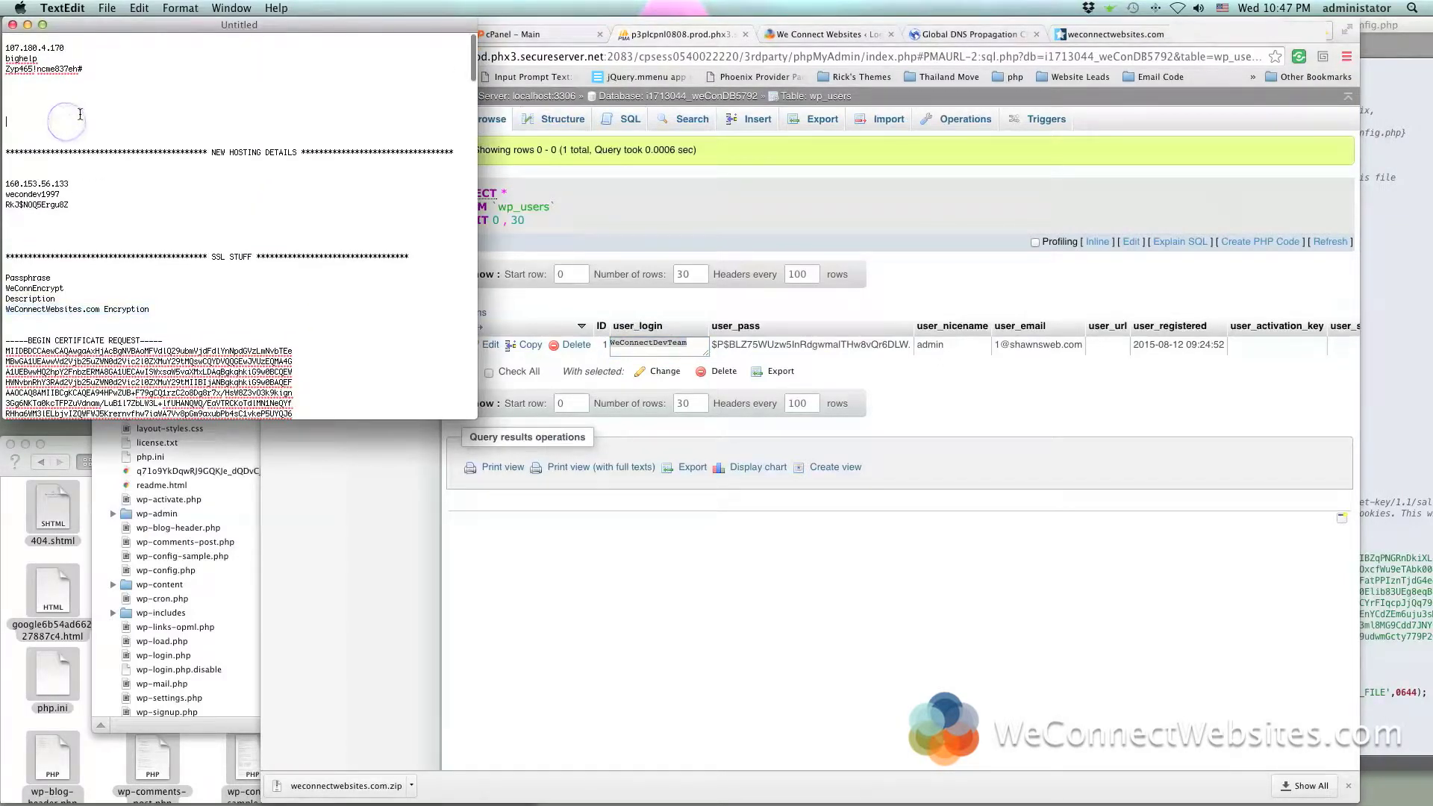
{"action": "left_click", "coordinate": [67, 216]}
{"action": "key", "text": "Return"}
{"action": "key", "text": "super+v"}
- Open the full edit form for the admin user row in wp_users
{"action": "left_click", "coordinate": [870, 253]}
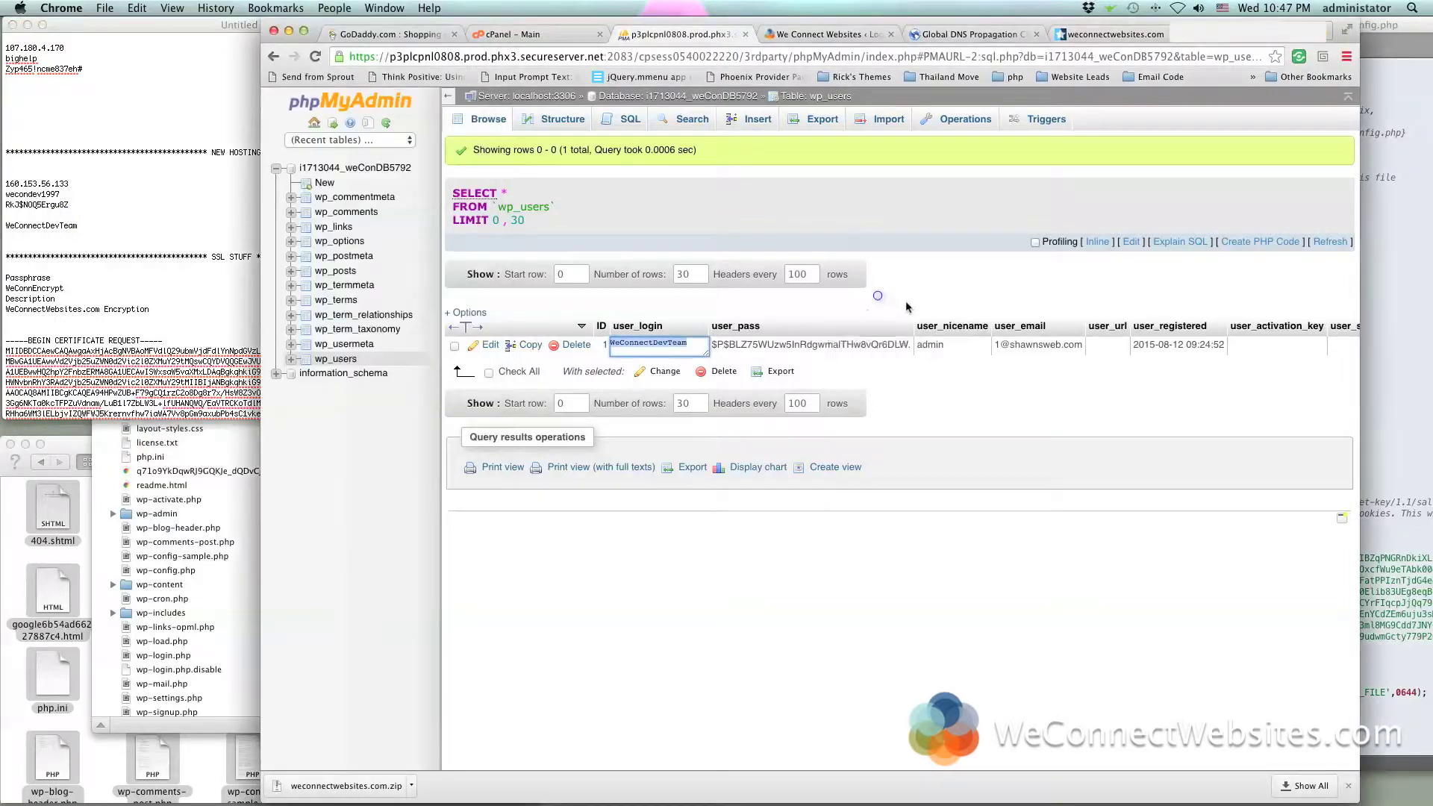
{"action": "left_click", "coordinate": [490, 345]}
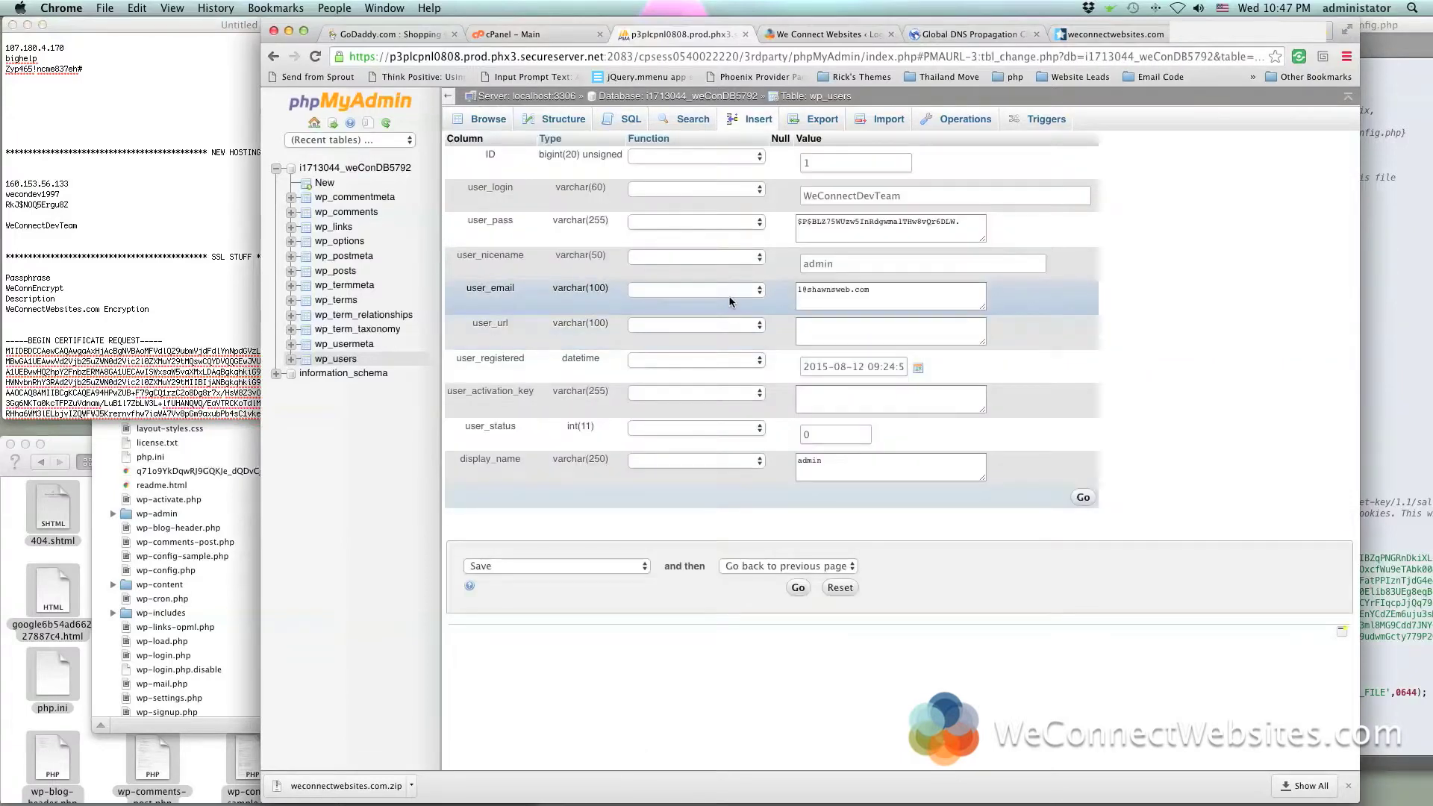
{"action": "double_click", "coordinate": [56, 227]}
{"action": "left_click", "coordinate": [116, 218]}
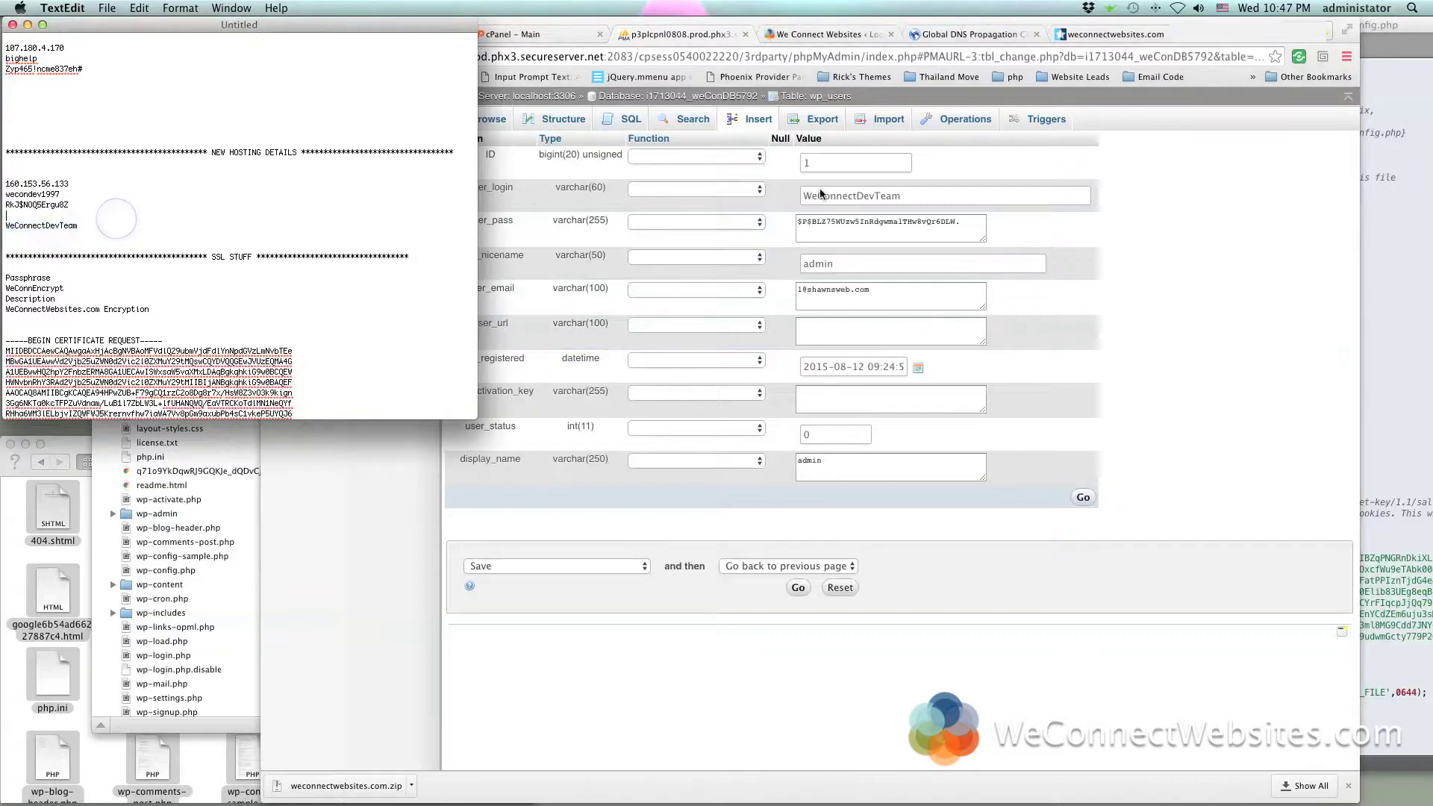
{"action": "left_click", "coordinate": [532, 222]}
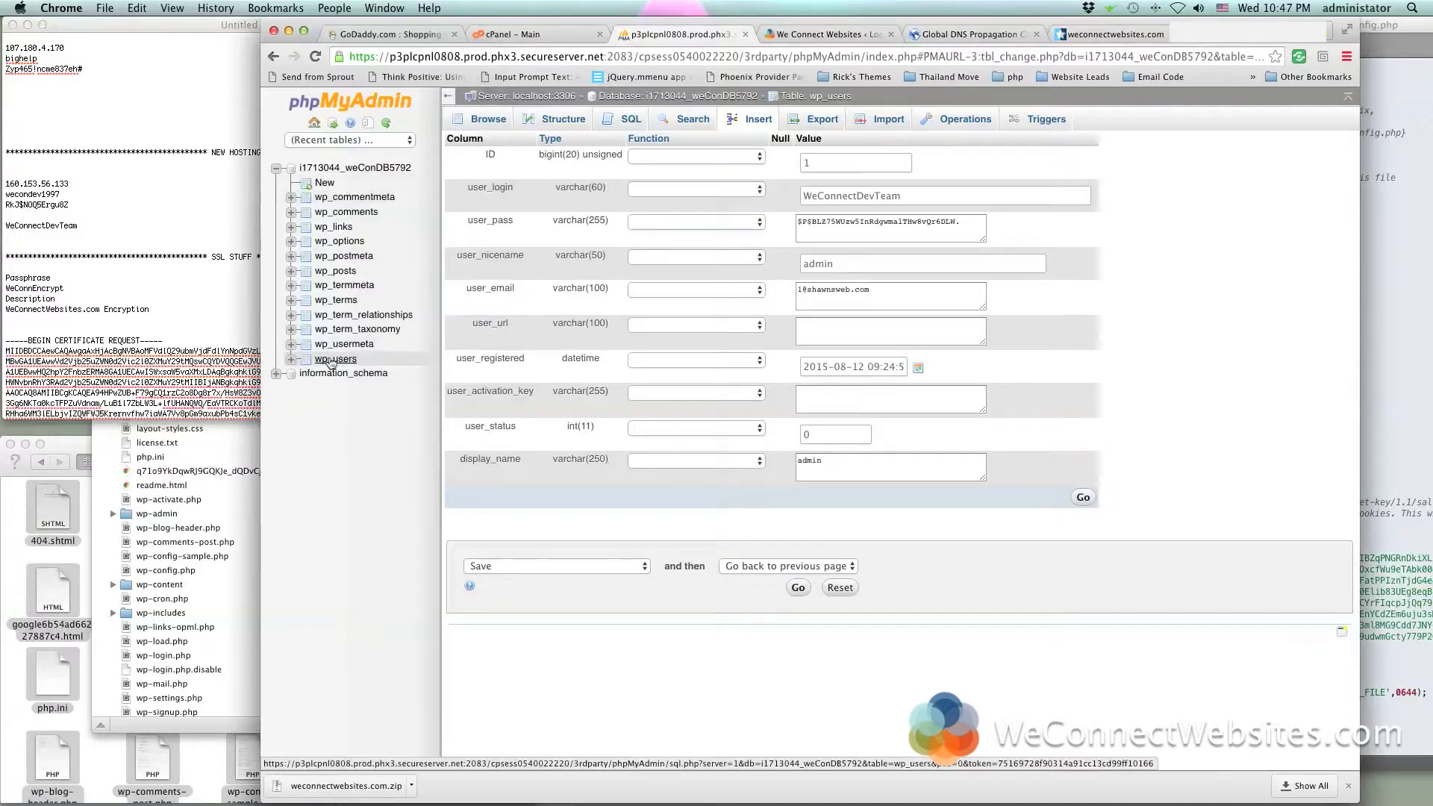
{"action": "left_click", "coordinate": [332, 359]}
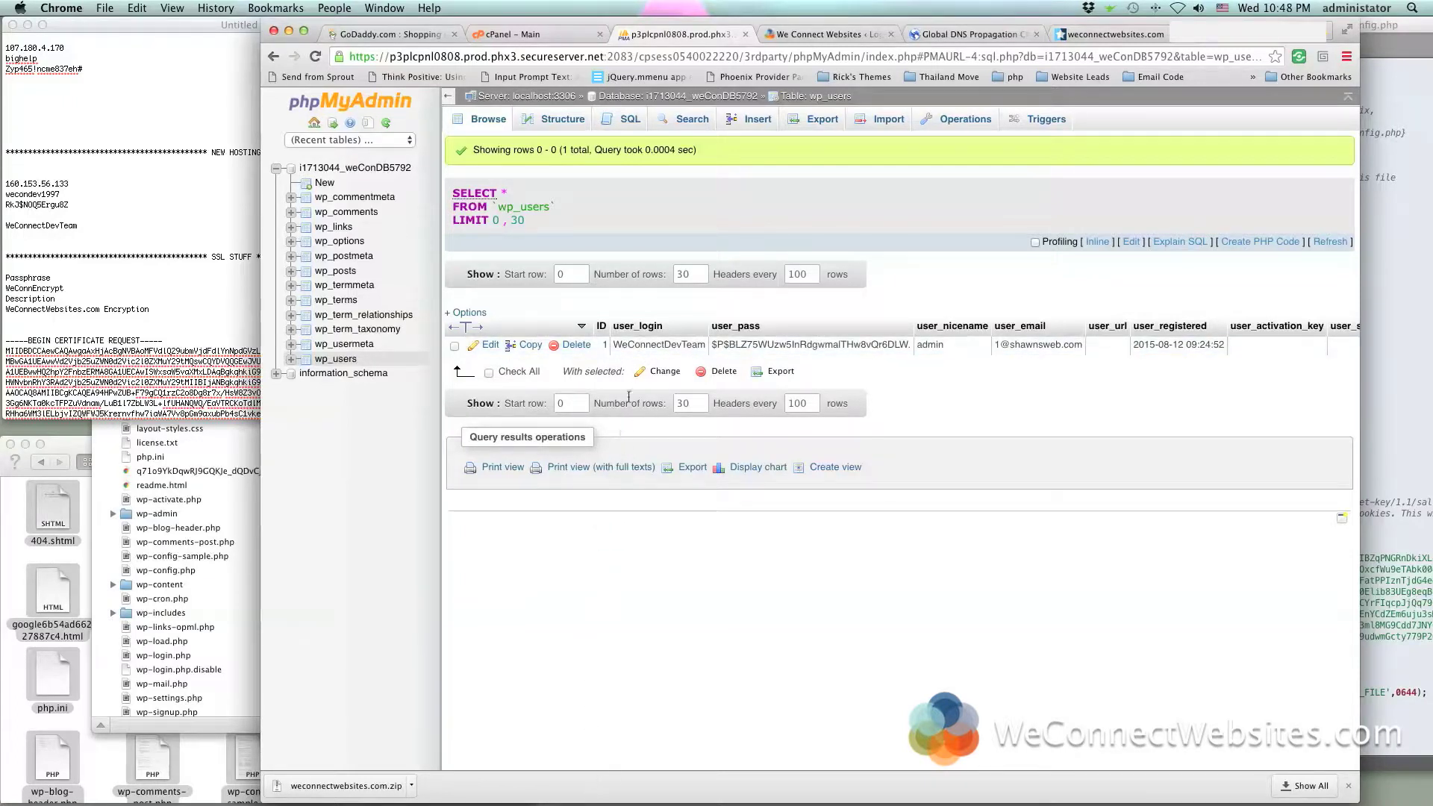
{"action": "left_click", "coordinate": [489, 346]}
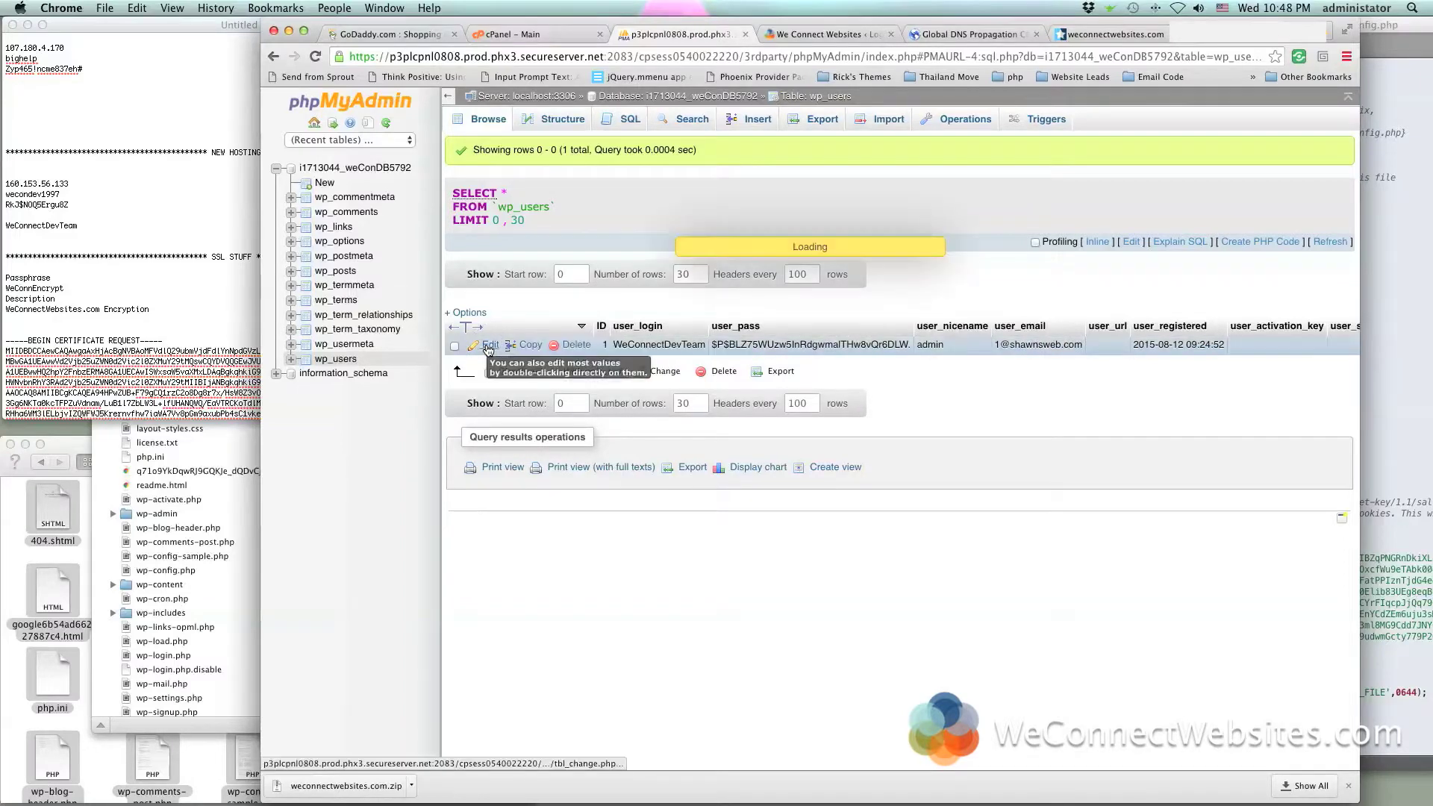
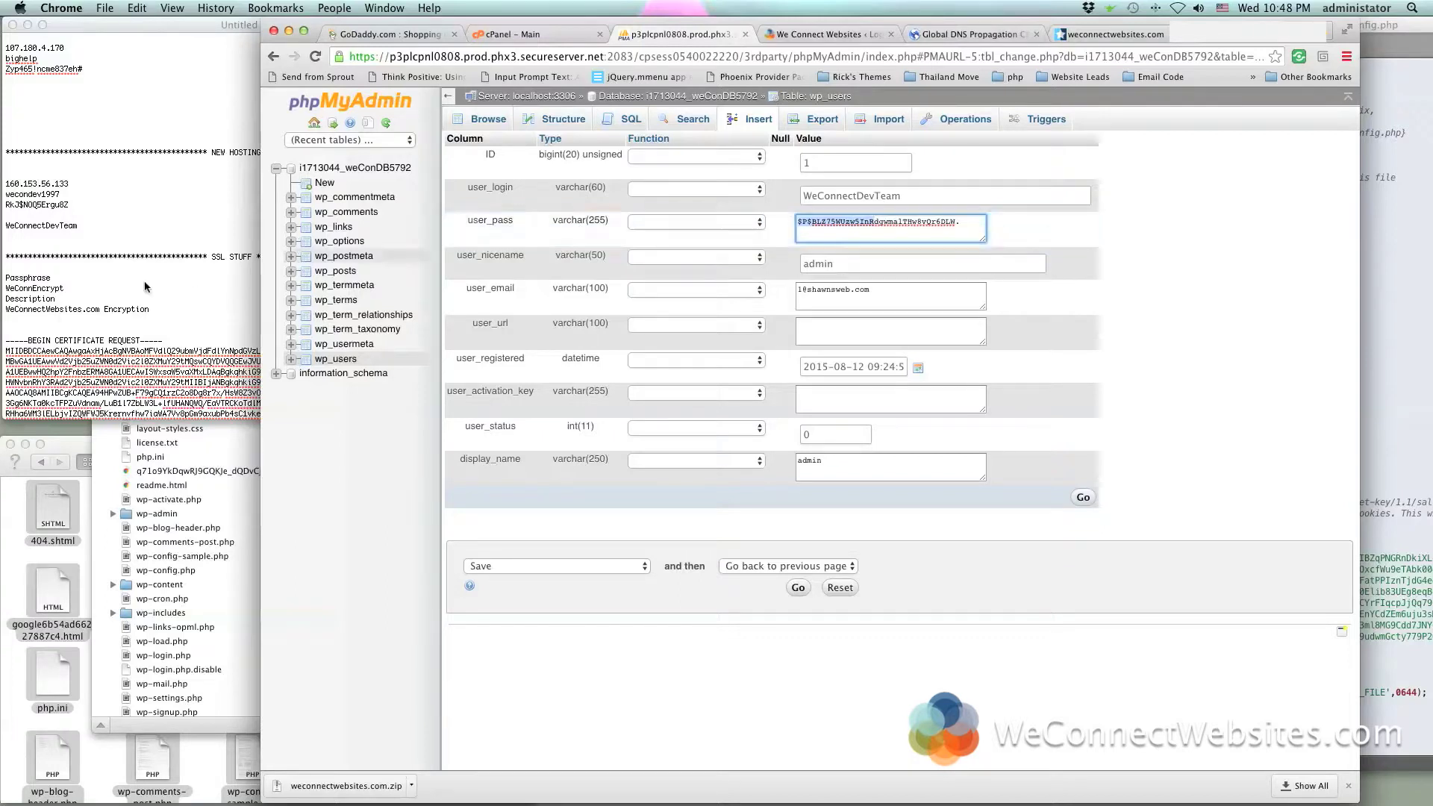
- Paste the copied user_pass hash into the TextEdit notes on a new line below the login name
{"action": "left_click", "coordinate": [83, 225]}
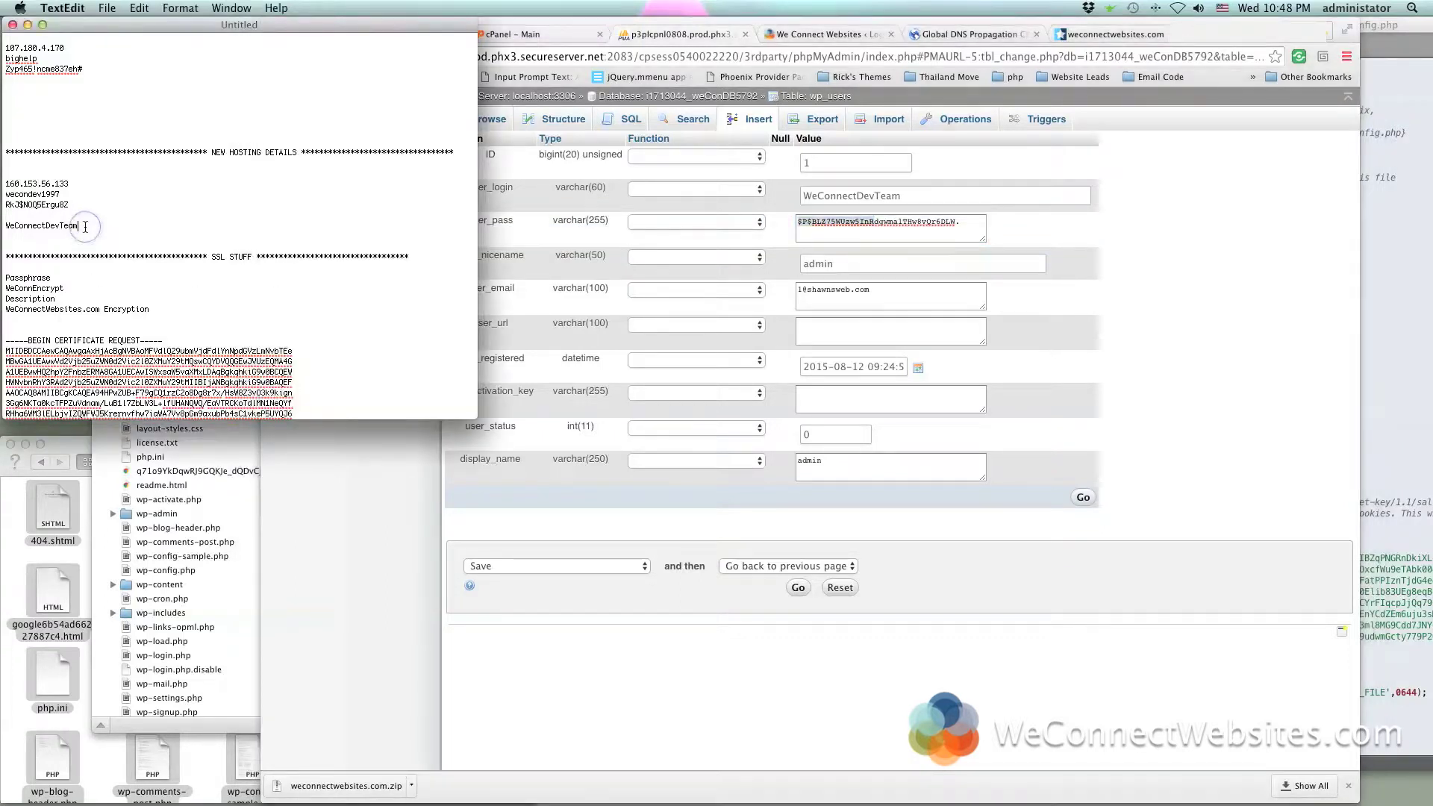
{"action": "key", "text": "Return"}
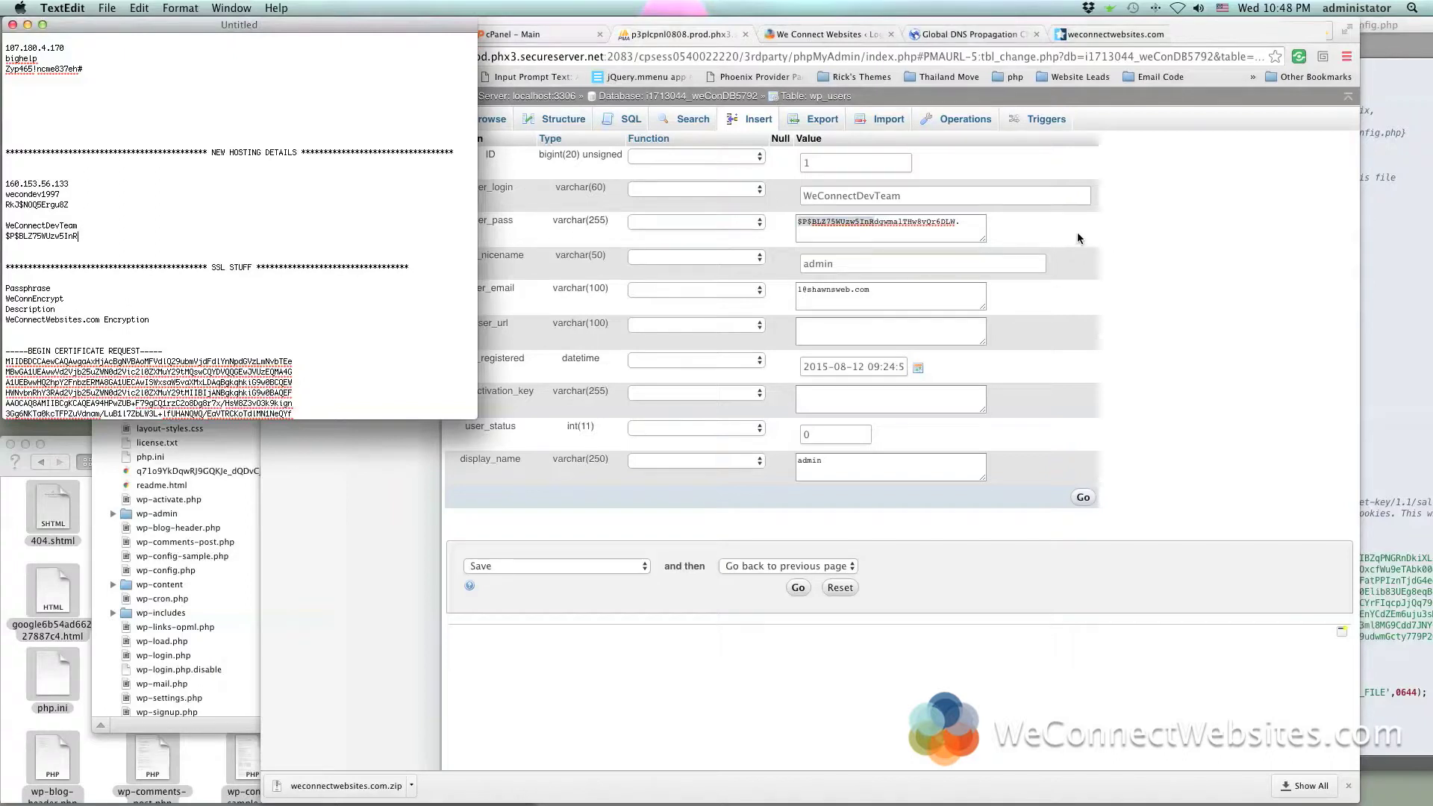
{"action": "left_click", "coordinate": [974, 225]}
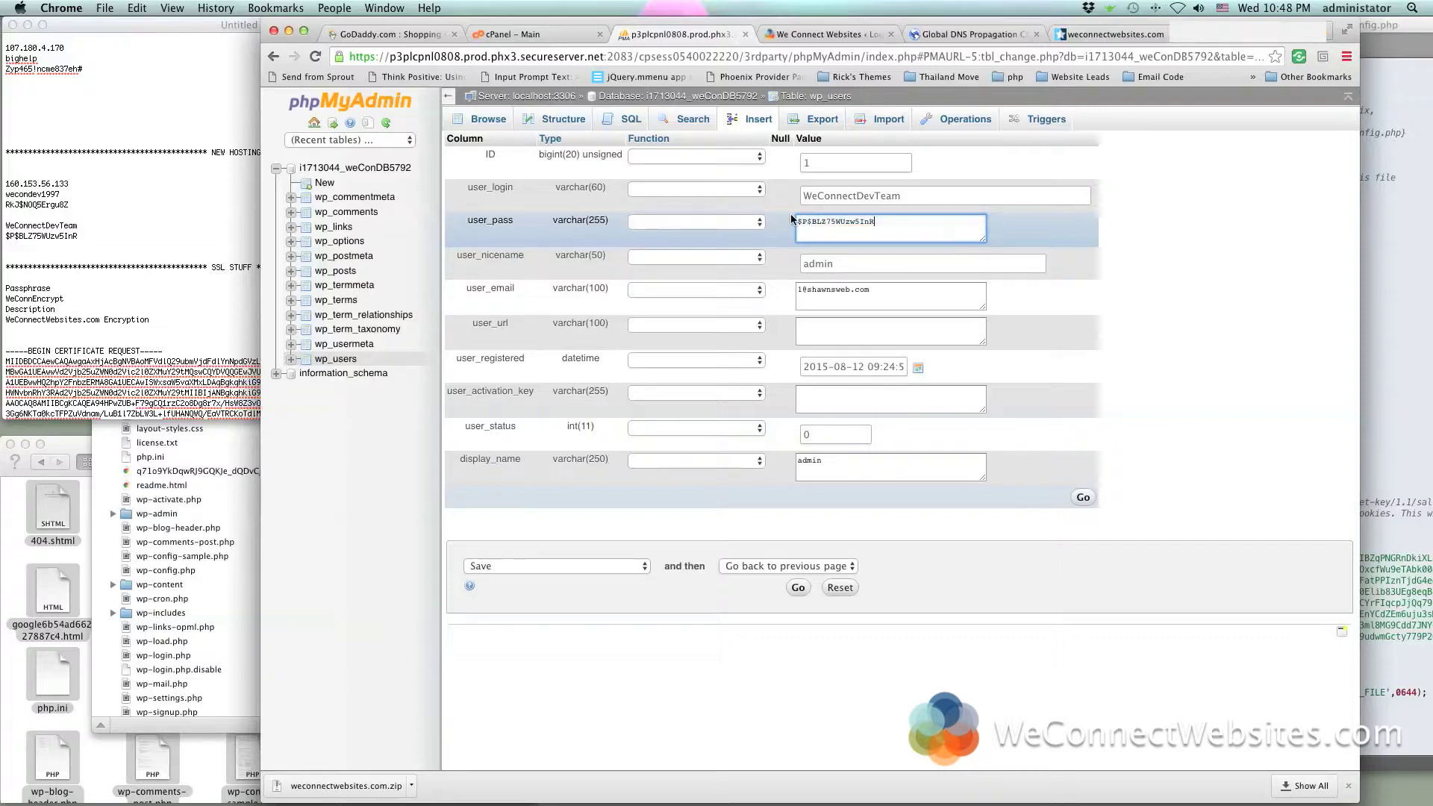
- Save the admin's user_pass with the MD5 function applied, then return to the WordPress login page
{"action": "left_click", "coordinate": [737, 220]}
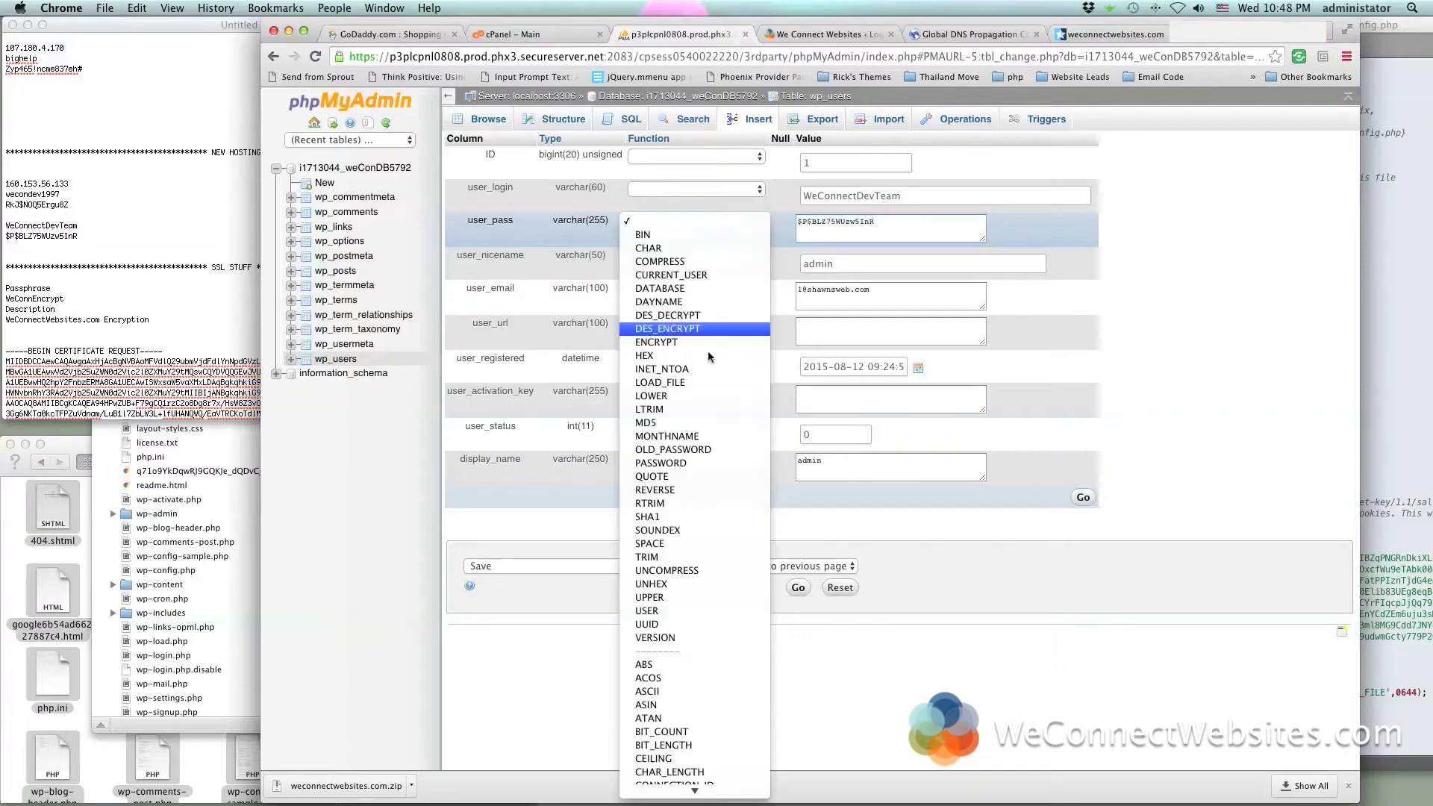
{"action": "left_click", "coordinate": [683, 423]}
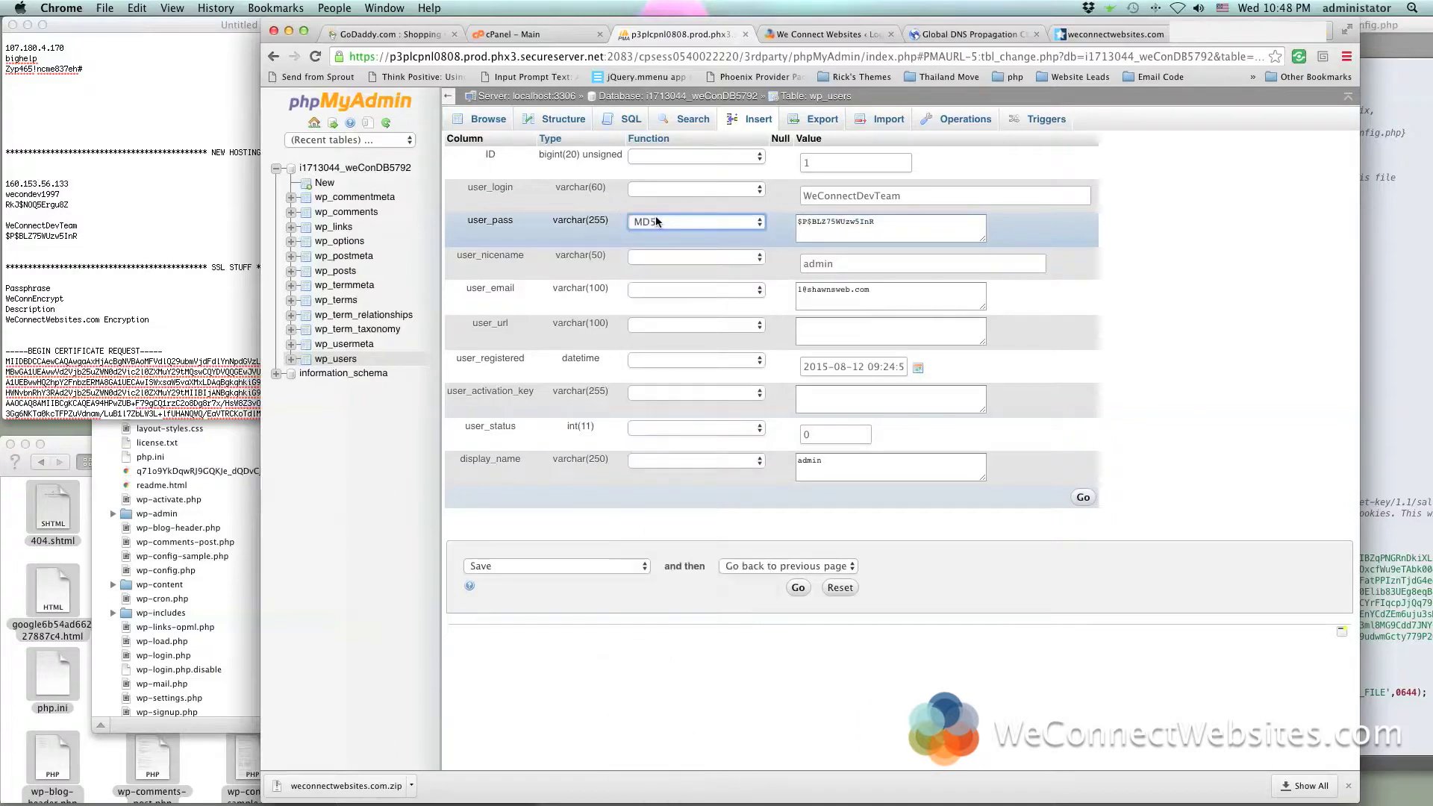
{"action": "left_click", "coordinate": [1081, 499]}
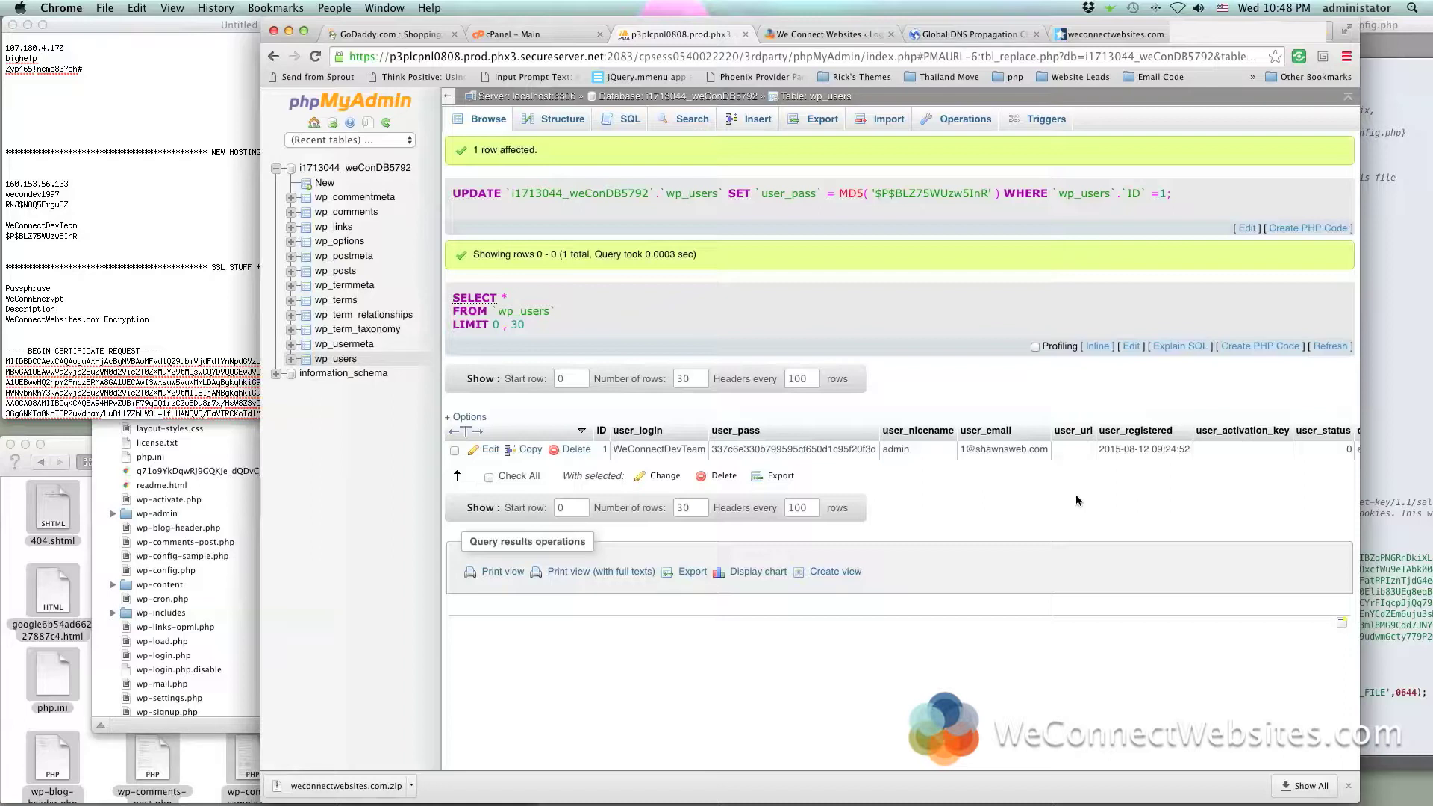
{"action": "left_click", "coordinate": [806, 33]}
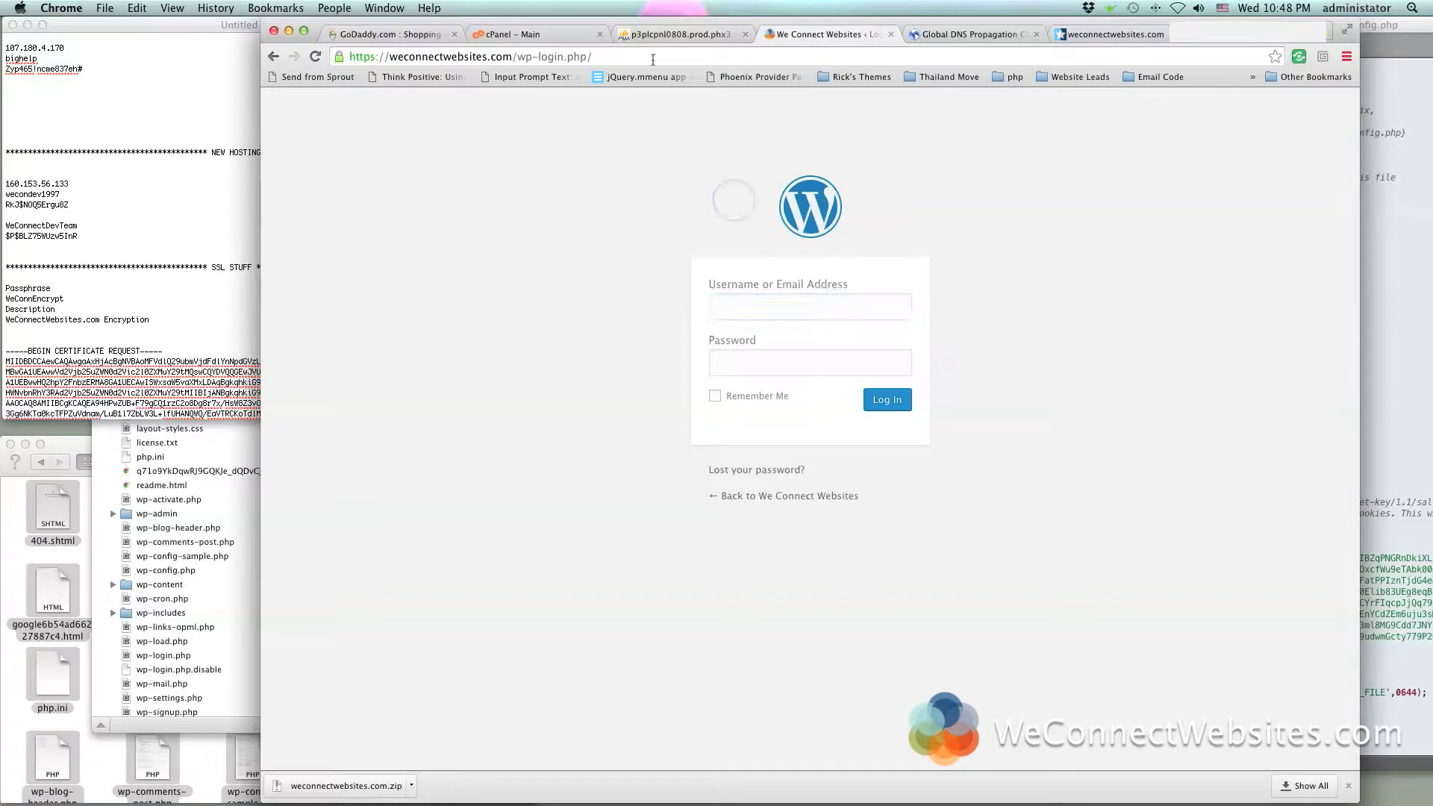
- Reload the login page and paste the admin username from the notes into it
{"action": "left_click", "coordinate": [315, 58]}
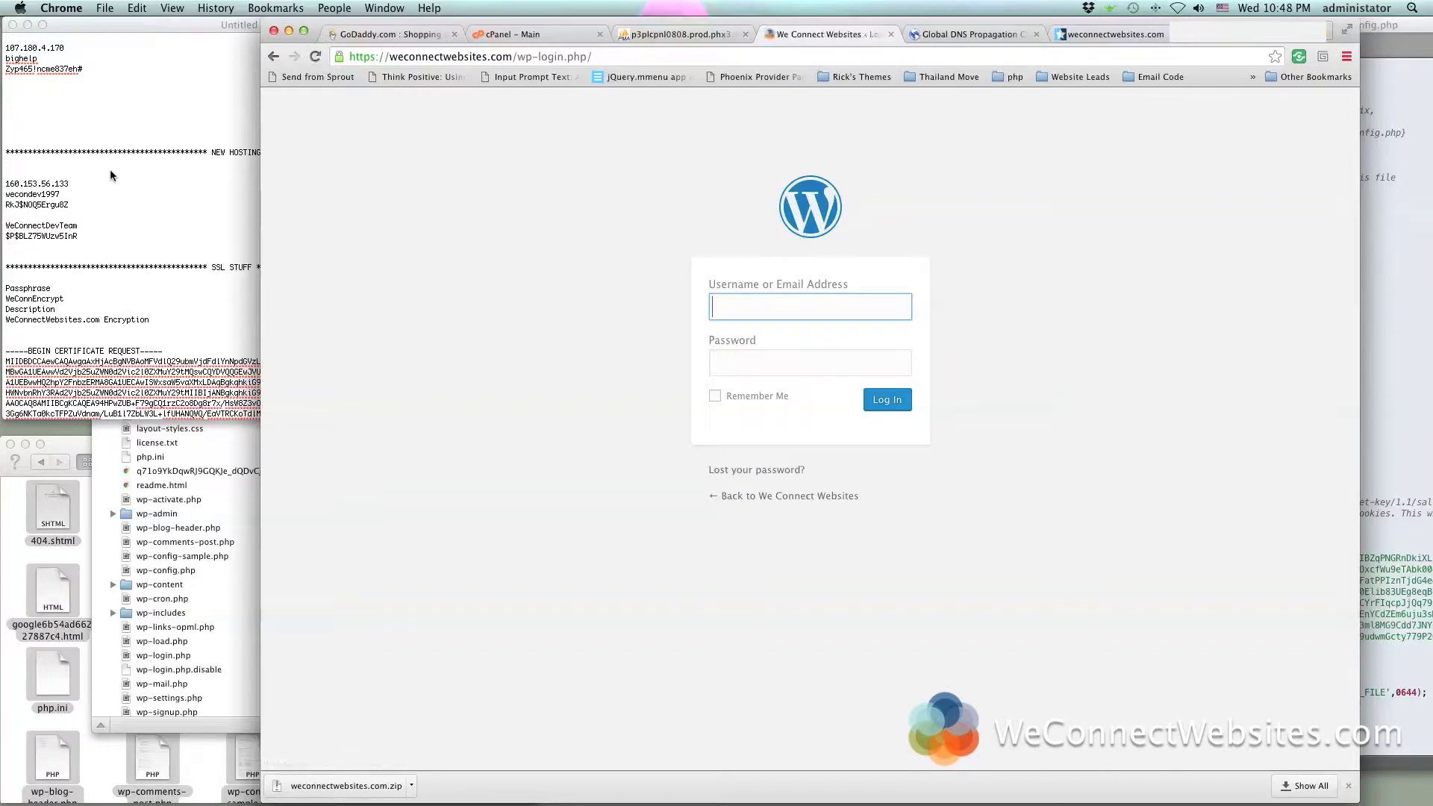
{"action": "left_click", "coordinate": [47, 254]}
{"action": "left_click_drag", "start_coordinate": [78, 225], "coordinate": [6, 225]}
{"action": "key", "text": "super+c"}
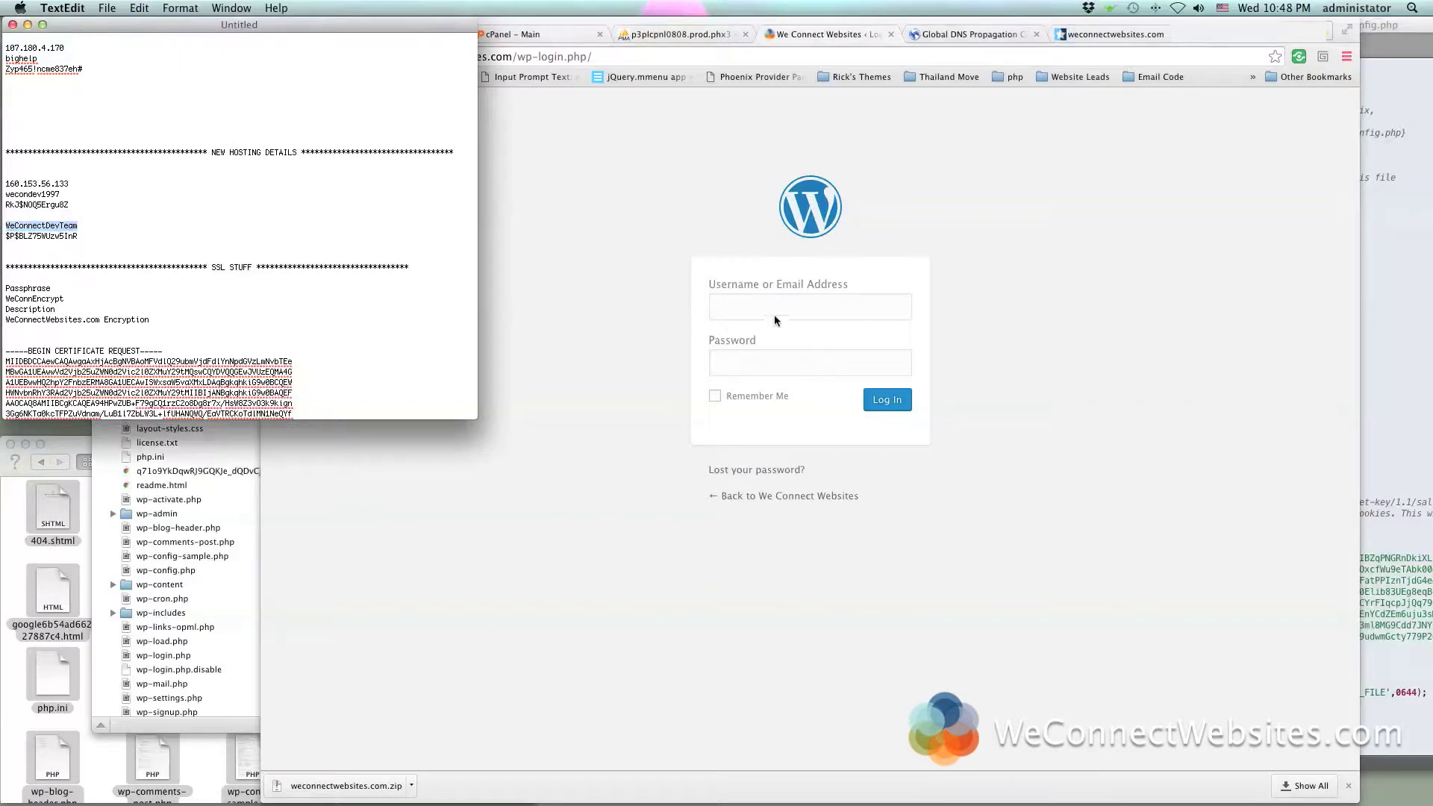
{"action": "left_click", "coordinate": [761, 316]}
{"action": "key", "text": "super+v"}
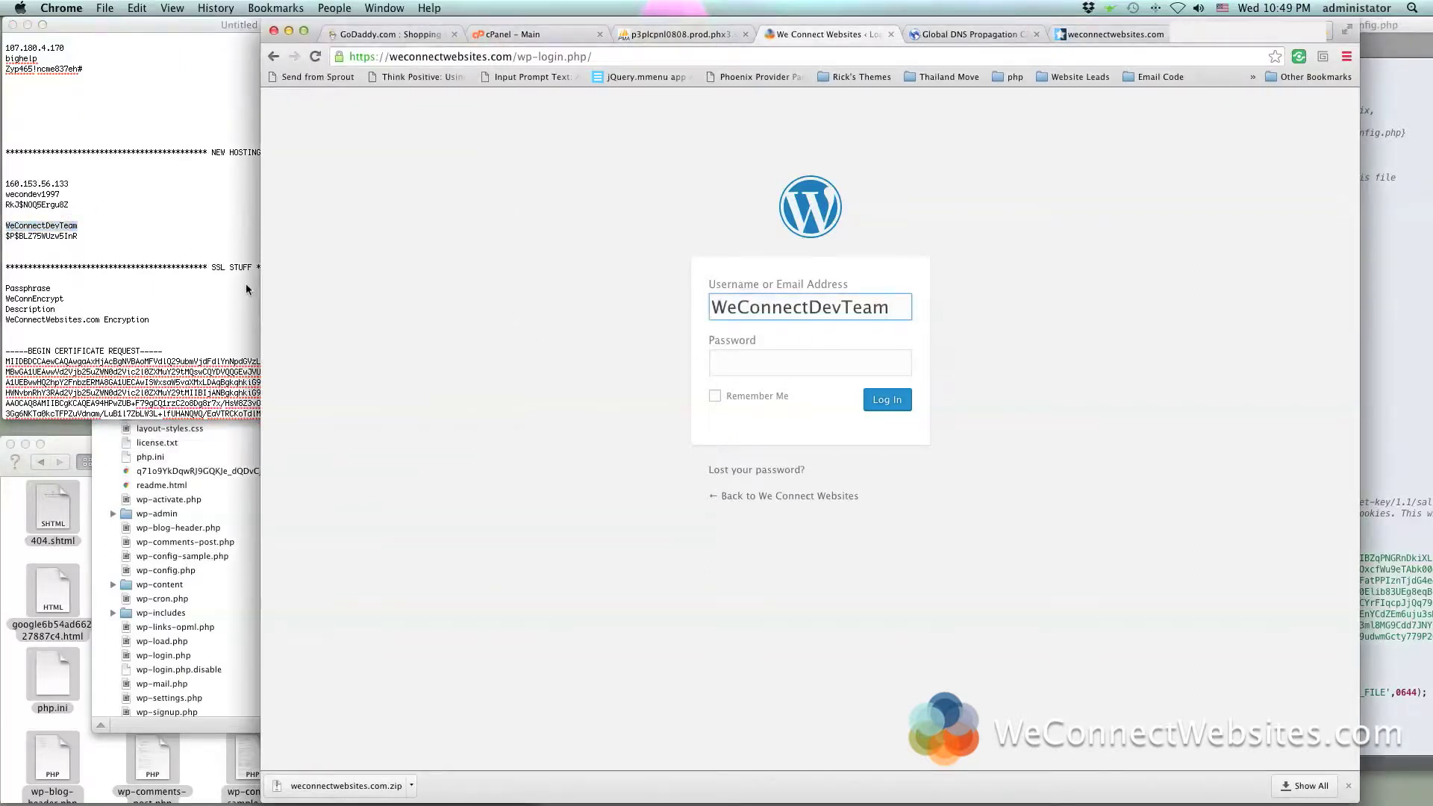
- Paste the reset password from the notes and log in to the WordPress Dashboard
{"action": "left_click", "coordinate": [73, 243]}
{"action": "left_click_drag", "start_coordinate": [6, 236], "coordinate": [78, 236]}
{"action": "key", "text": "super+c"}
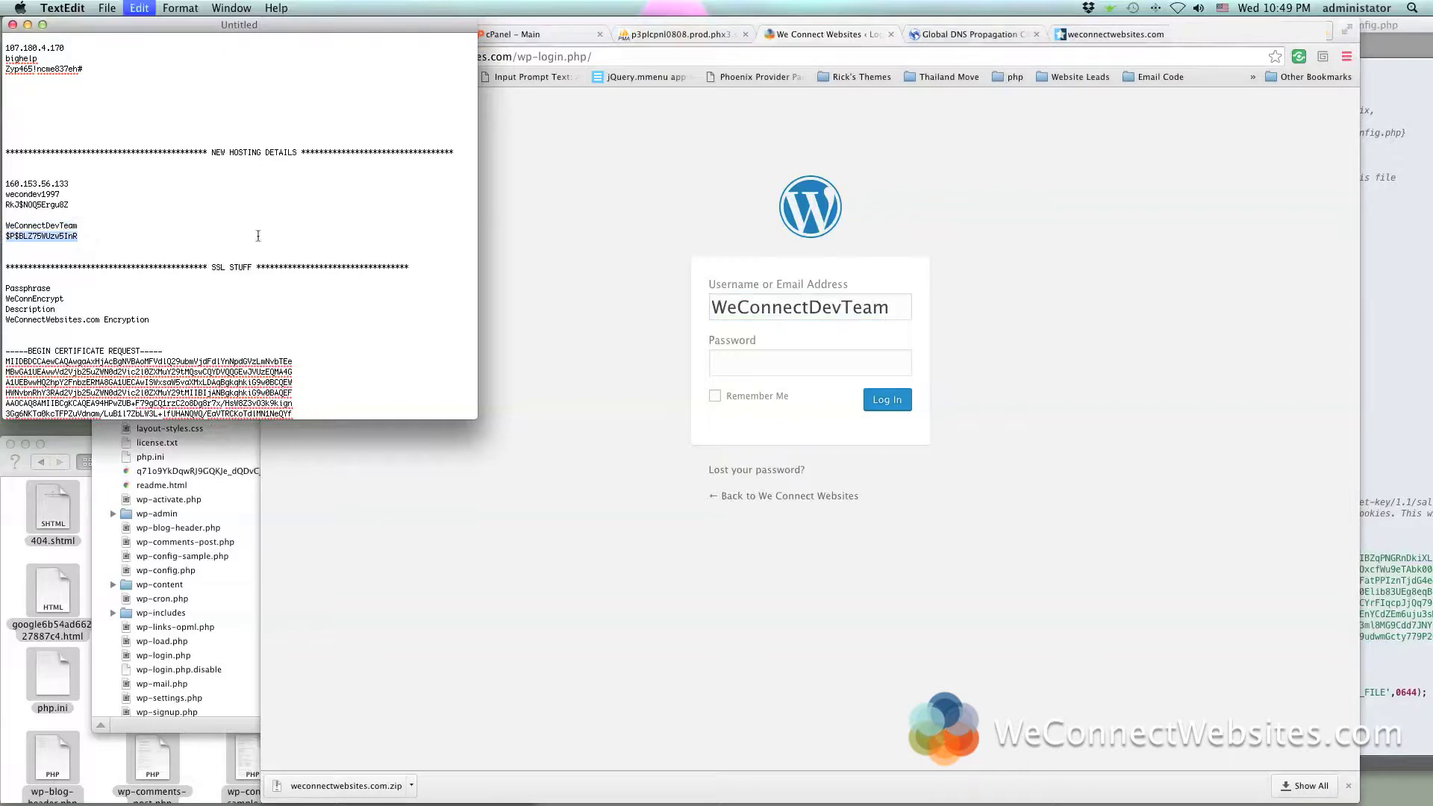
{"action": "left_click", "coordinate": [784, 362]}
{"action": "key", "text": "super+v"}
{"action": "left_click", "coordinate": [891, 402]}
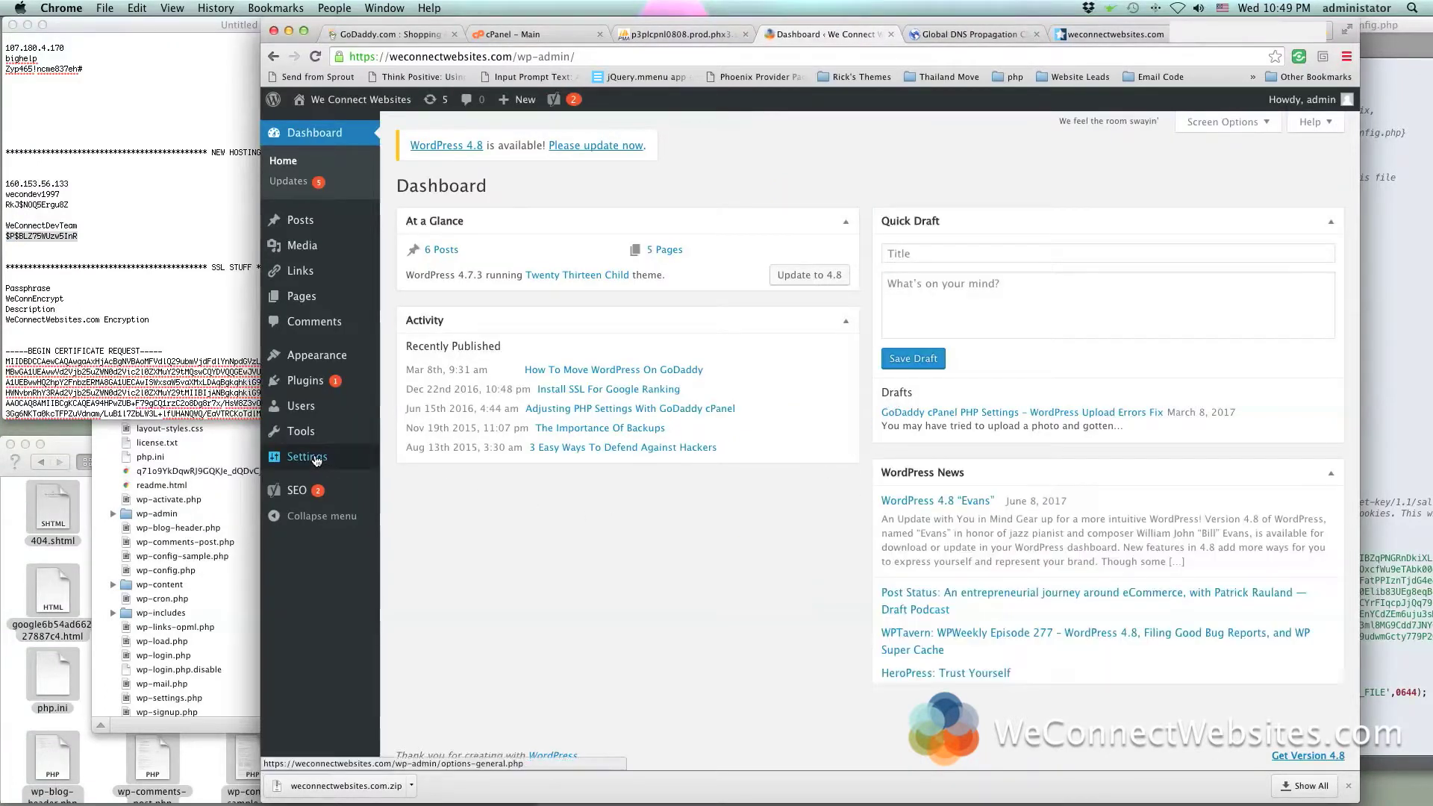
- Resave Settings > Permalinks unchanged, keeping the /%category%/%postname%/ structure
{"action": "mouse_move", "coordinate": [308, 460]}
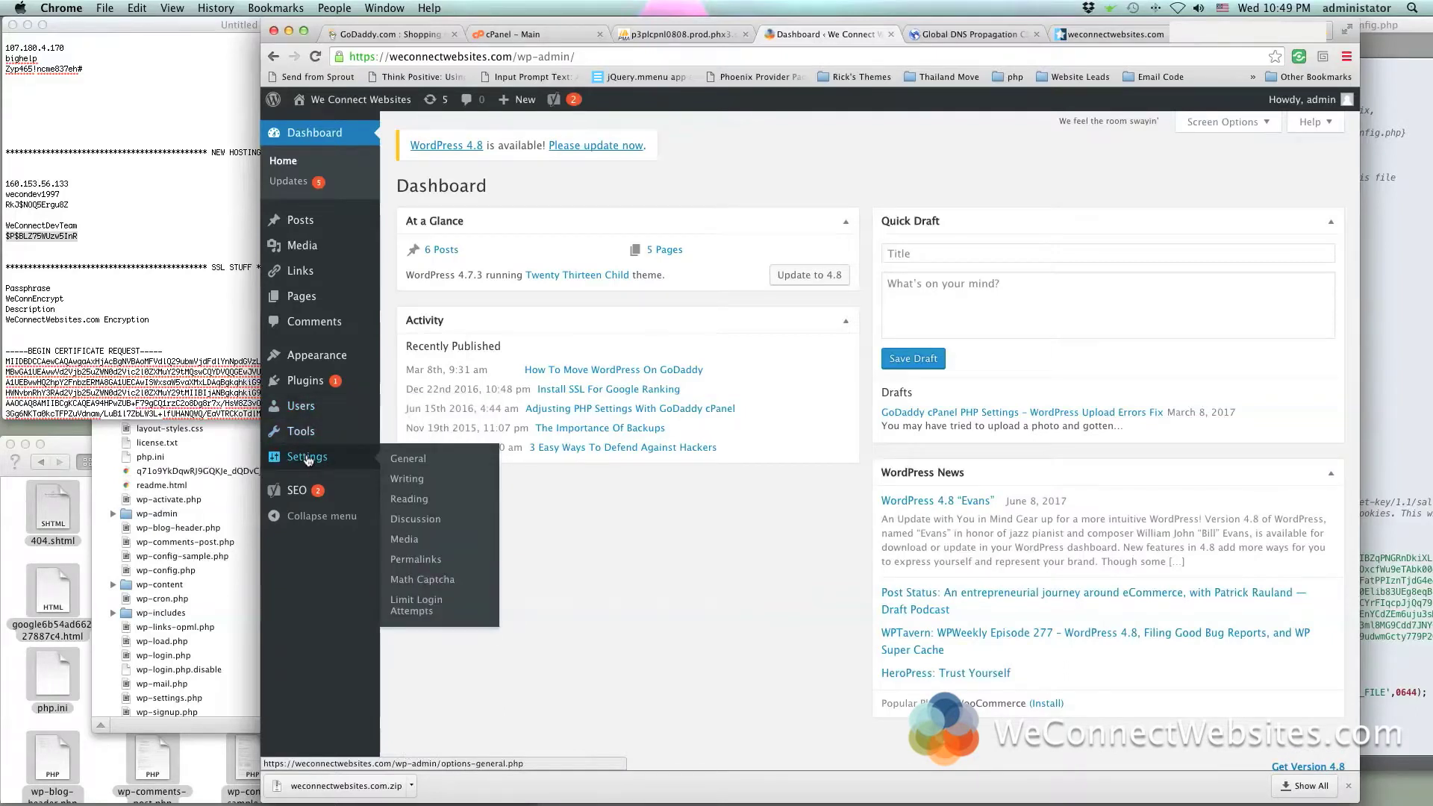
{"action": "left_click", "coordinate": [413, 560]}
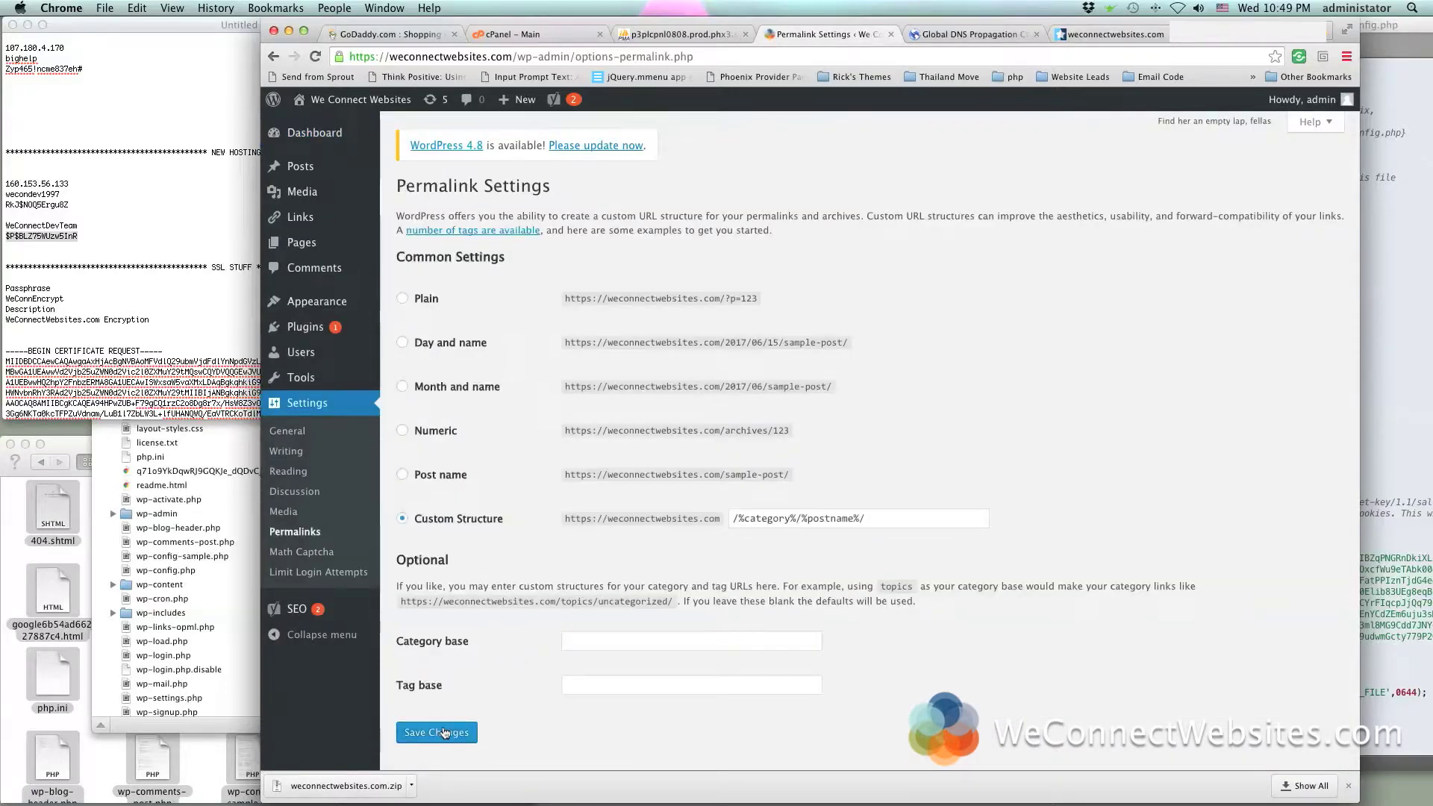
{"action": "left_click", "coordinate": [443, 733]}
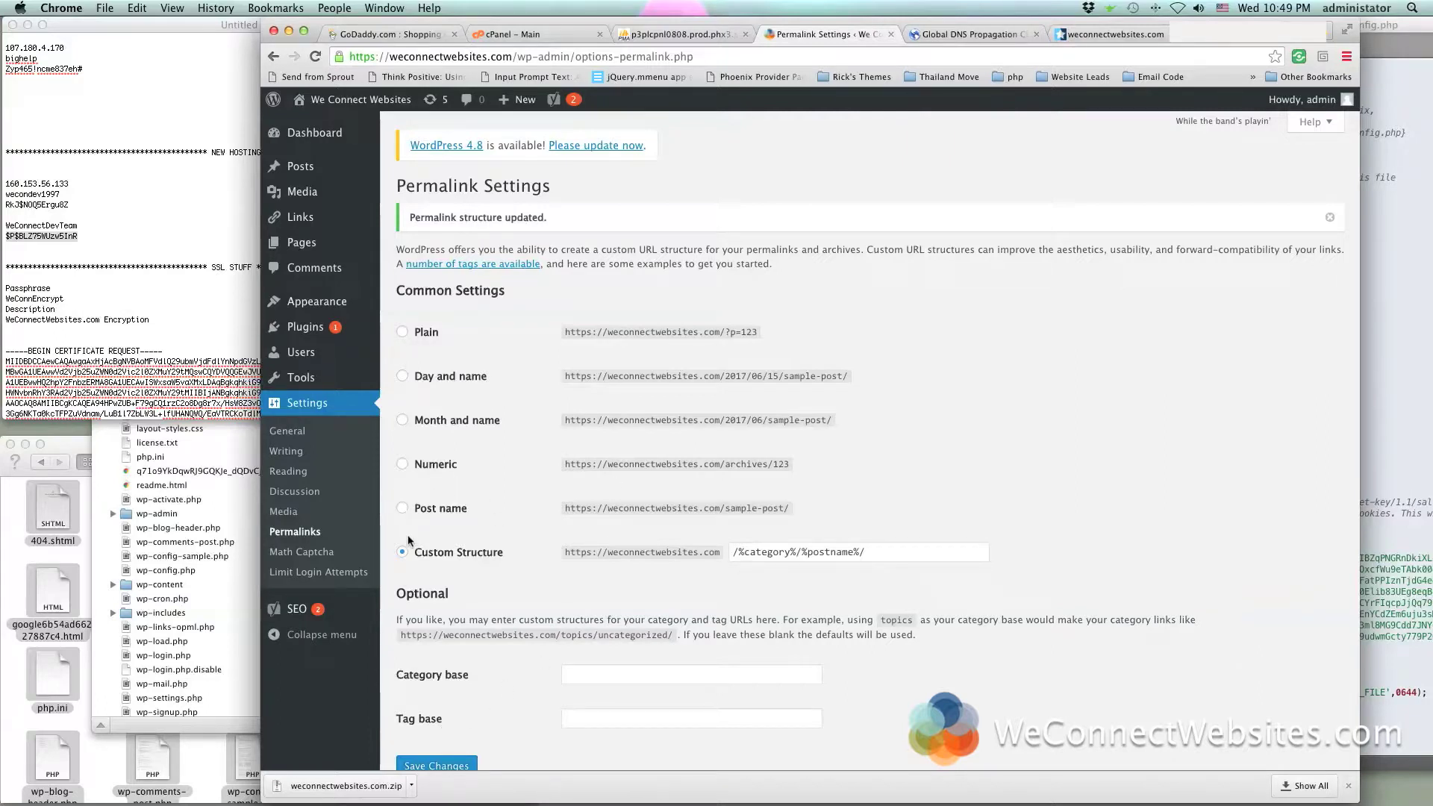
{"action": "mouse_move", "coordinate": [309, 176]}
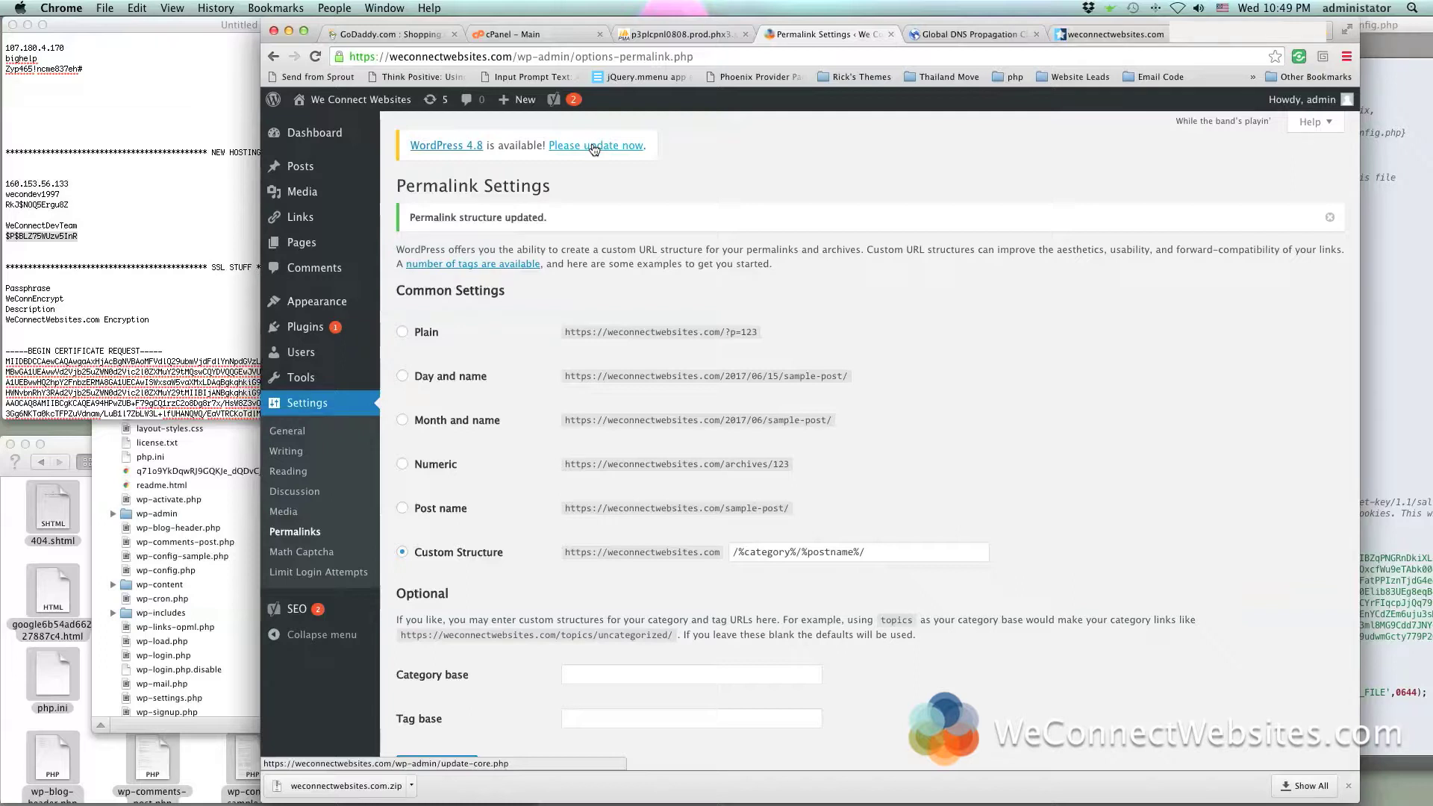
- Rerun the whatsmydns.net lookup for weconnectwebsites.com, which still returns Token mismatch, then open a new tab
{"action": "left_click", "coordinate": [974, 35]}
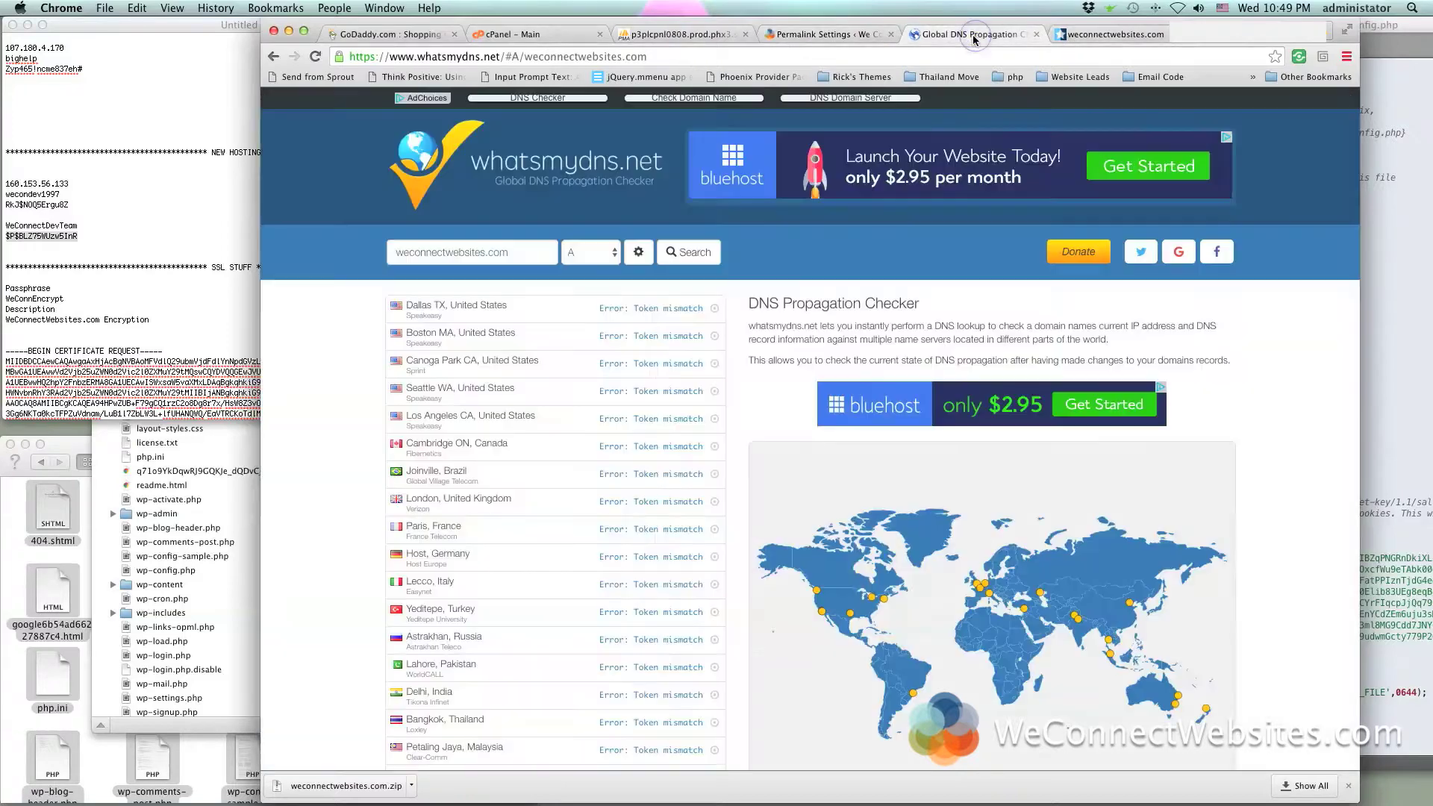
{"action": "left_click", "coordinate": [681, 252]}
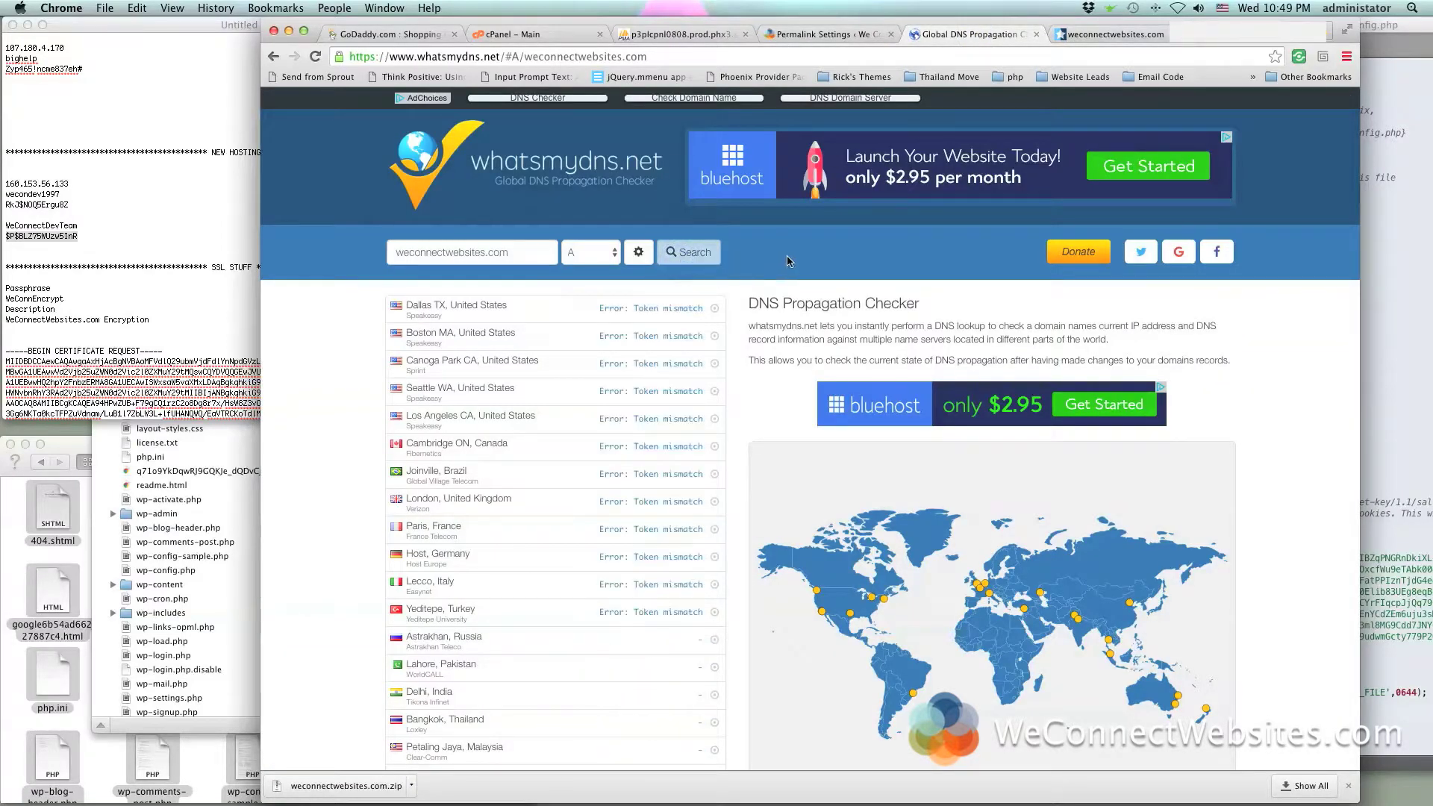
{"action": "left_click_drag", "start_coordinate": [599, 309], "coordinate": [707, 308]}
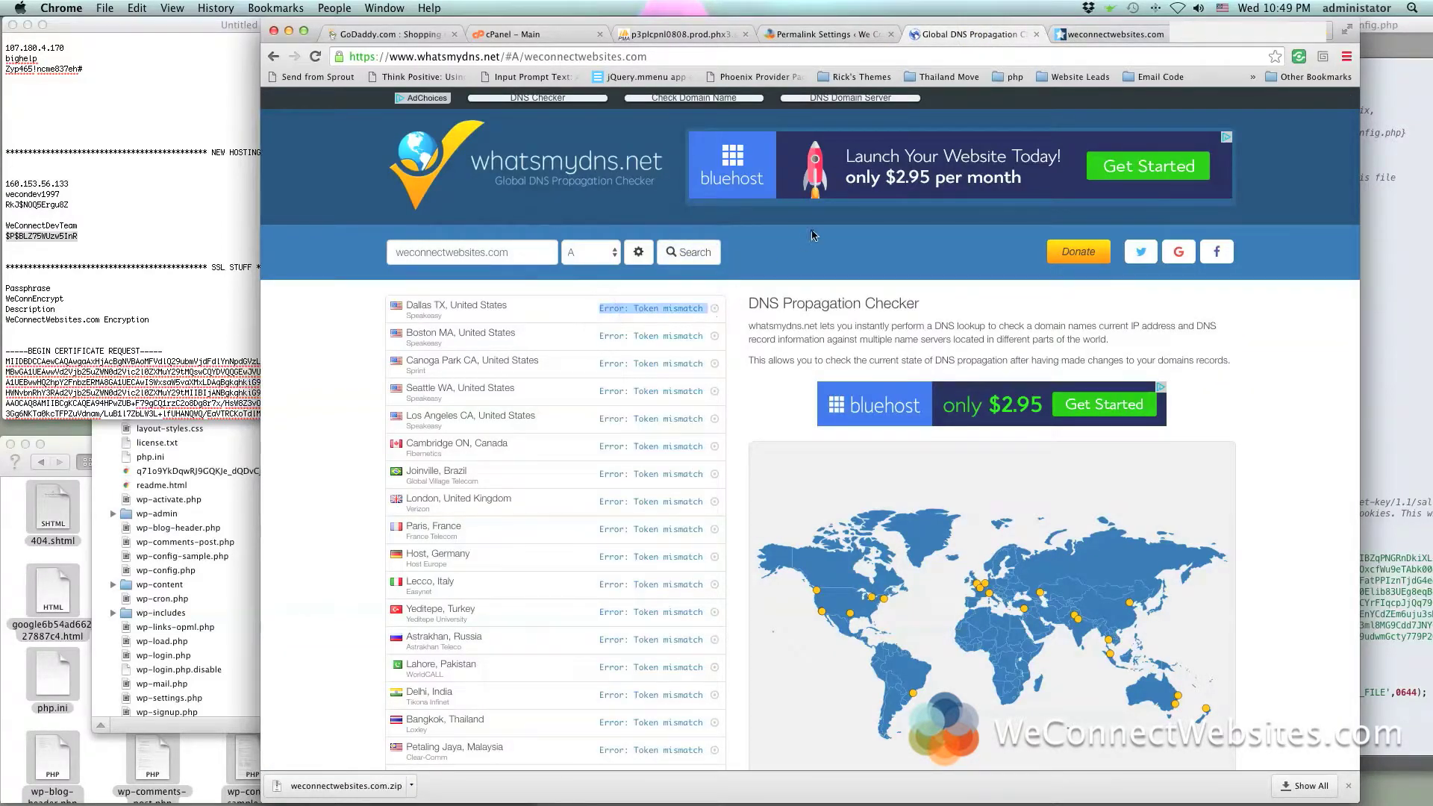
{"action": "left_click", "coordinate": [812, 232]}
{"action": "key", "text": "super+t"}
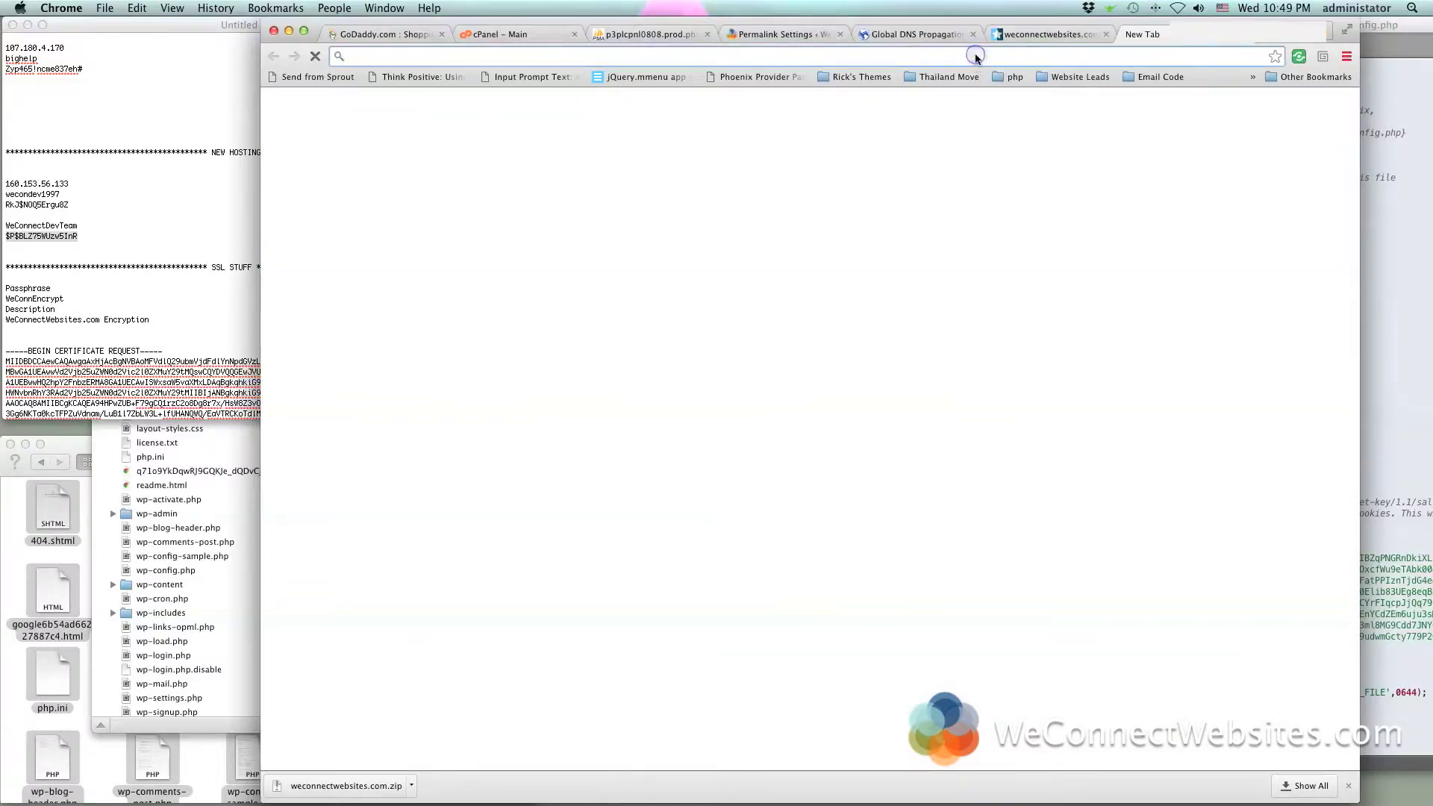
- Load weconnectwebsites.com and open its Posts page over HTTPS
{"action": "type", "text": "weconnectwebsites.com"}
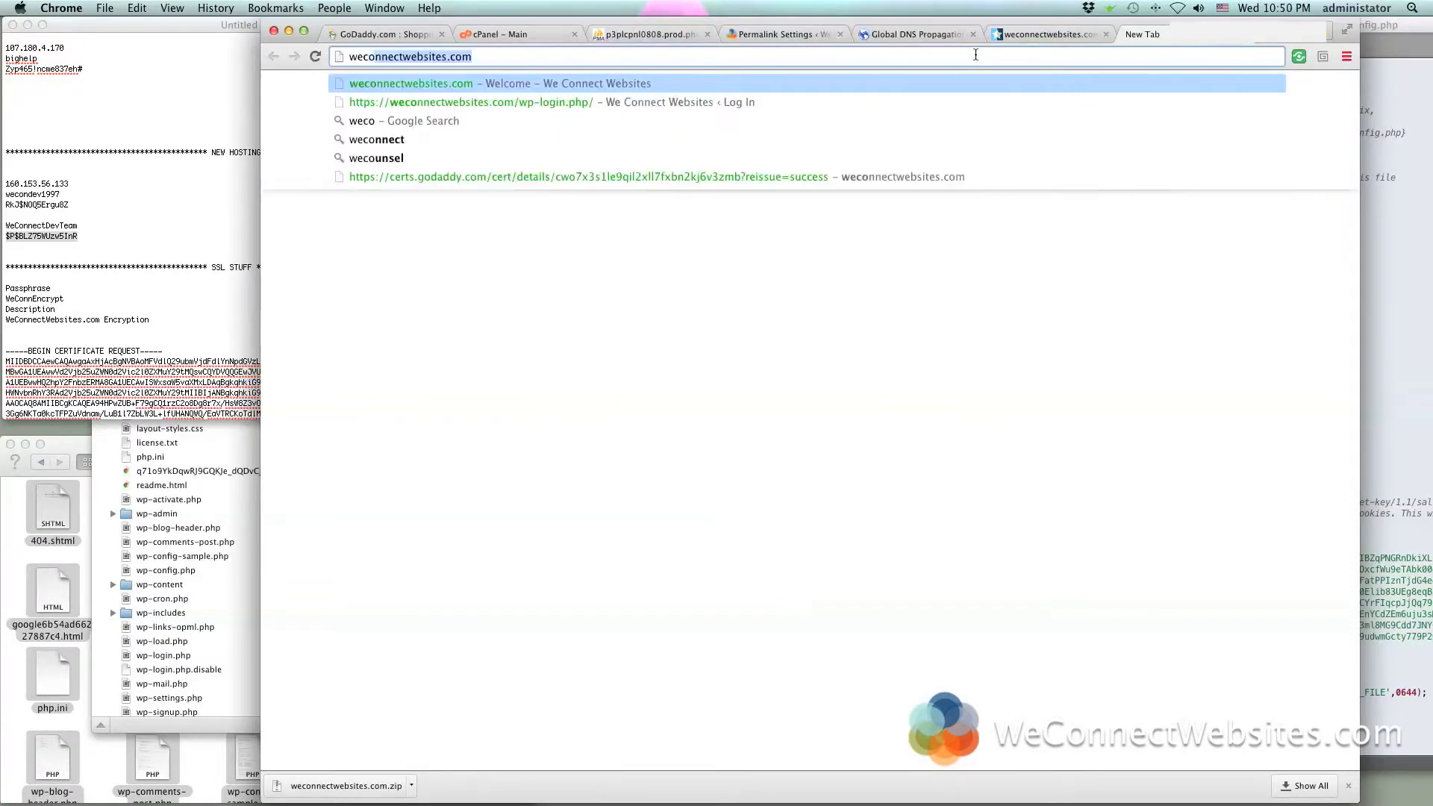
{"action": "key", "text": "Return"}
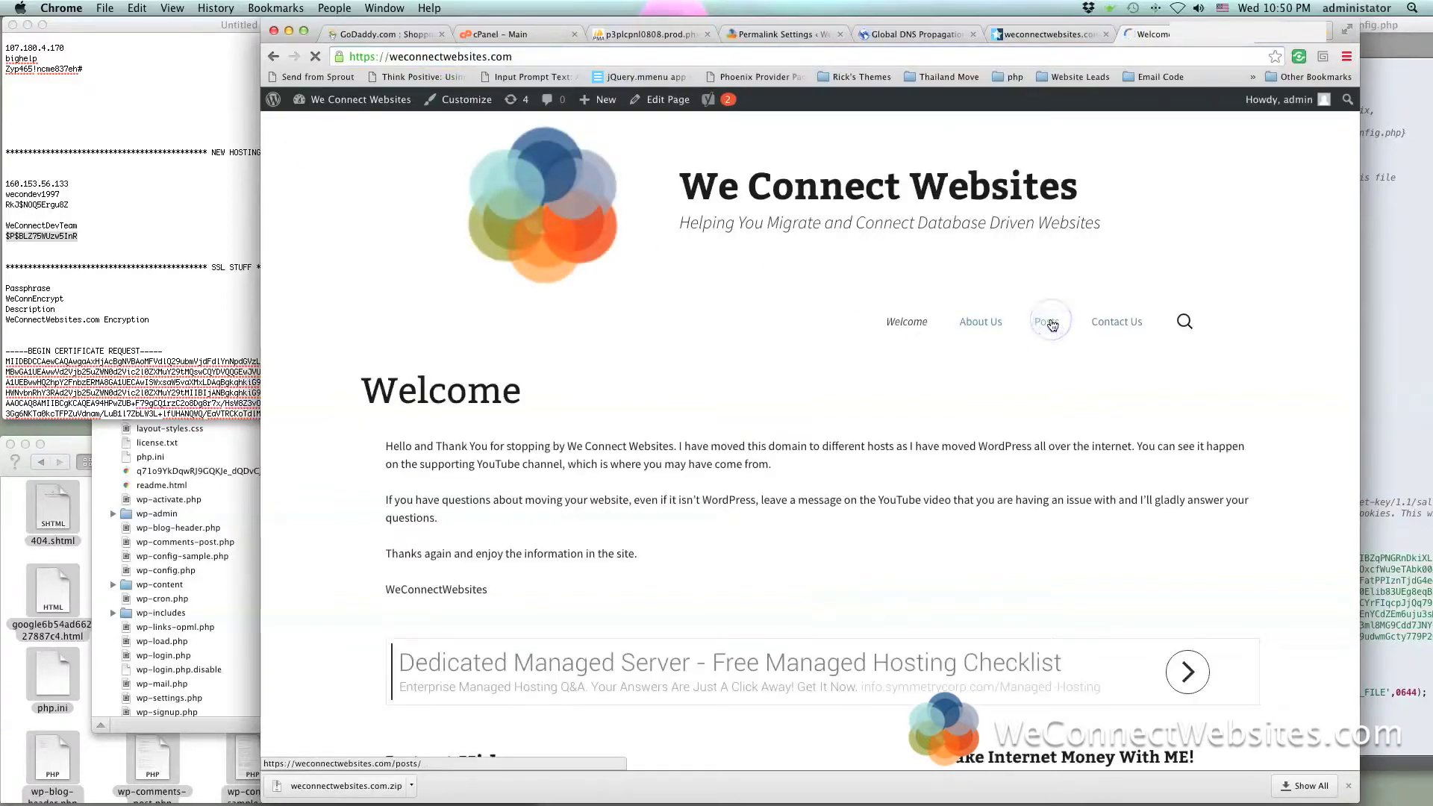
{"action": "left_click", "coordinate": [1048, 321]}
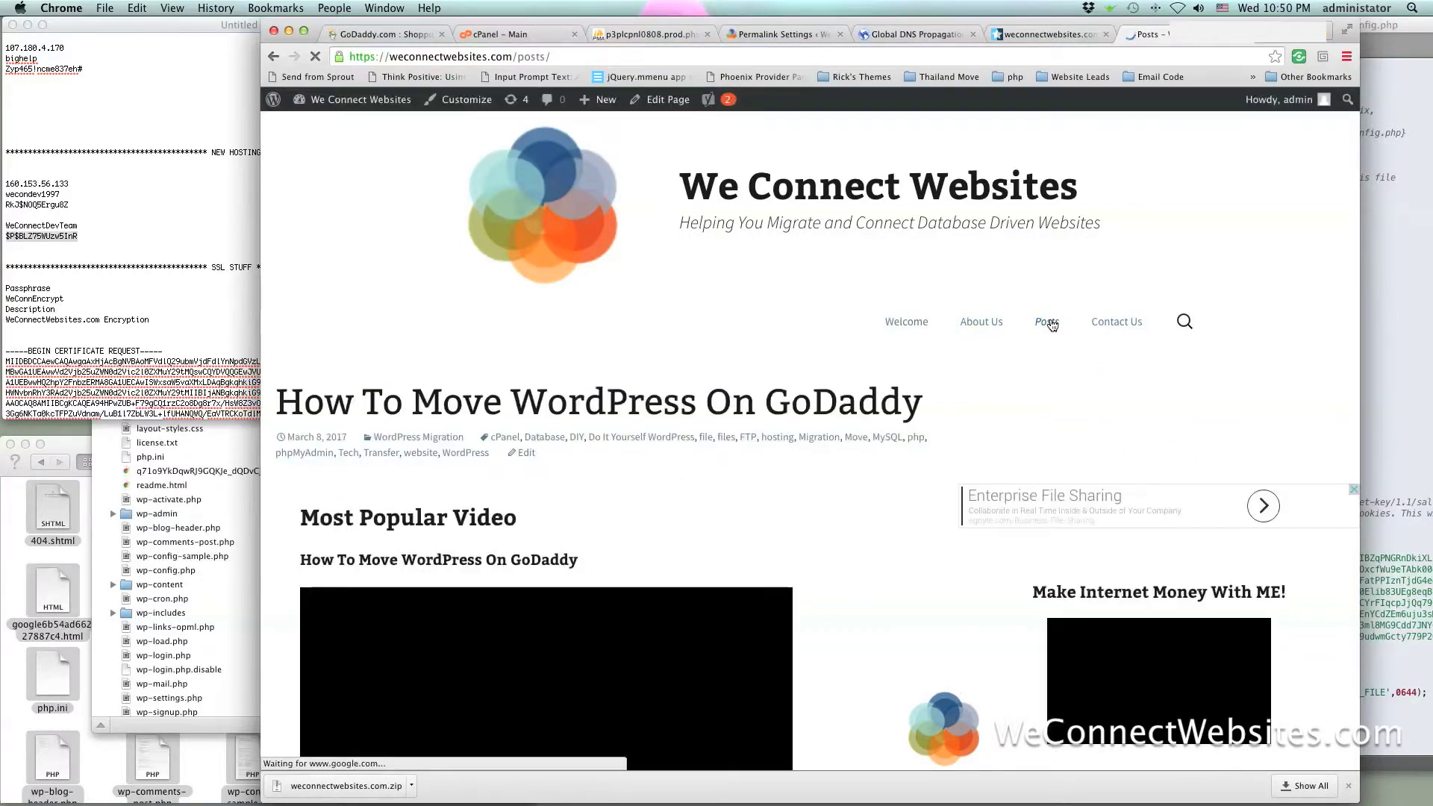
{"action": "key", "text": "super+t"}
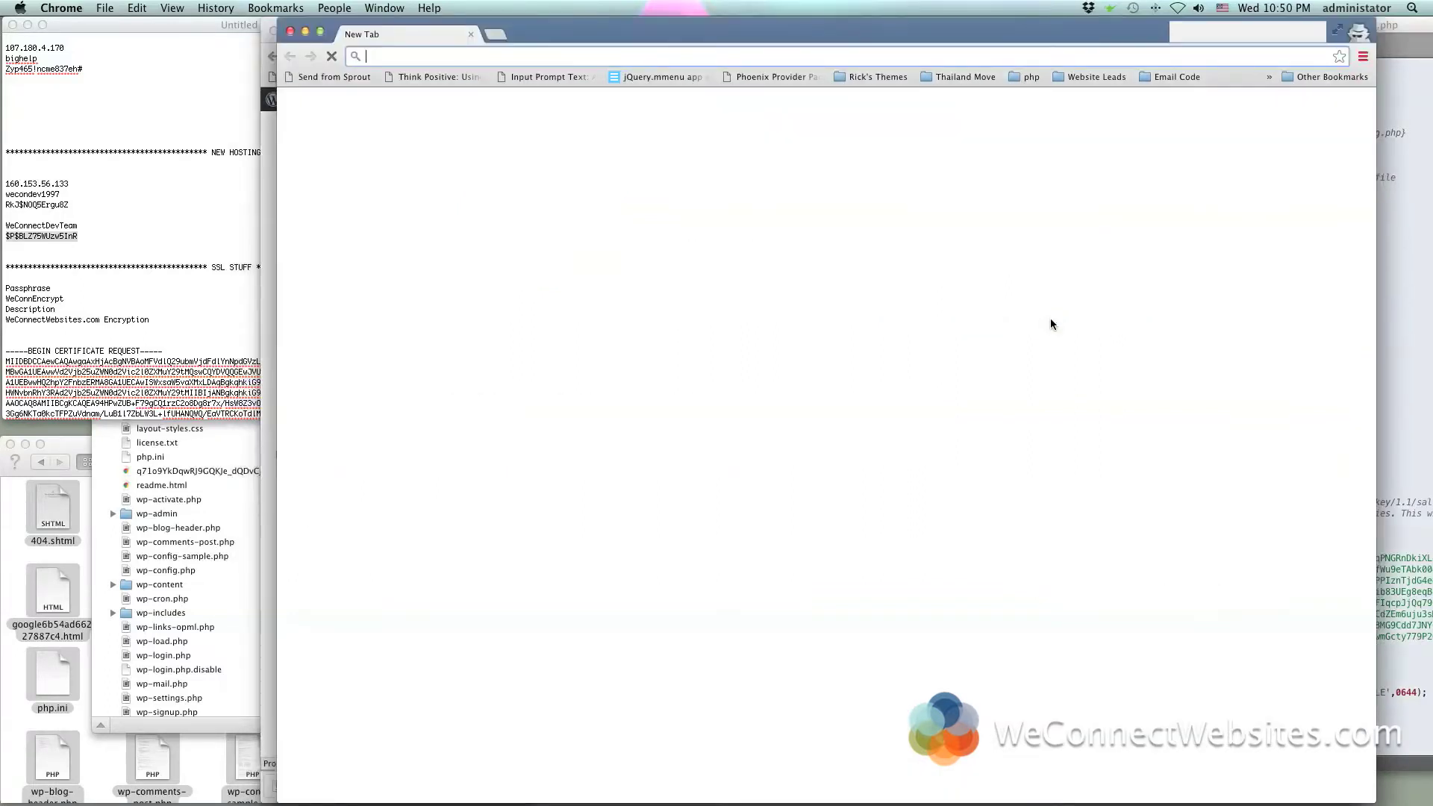
- In a private window, load the site and visit Contact Us, About Us and Posts over HTTPS
{"action": "type", "text": "we"}
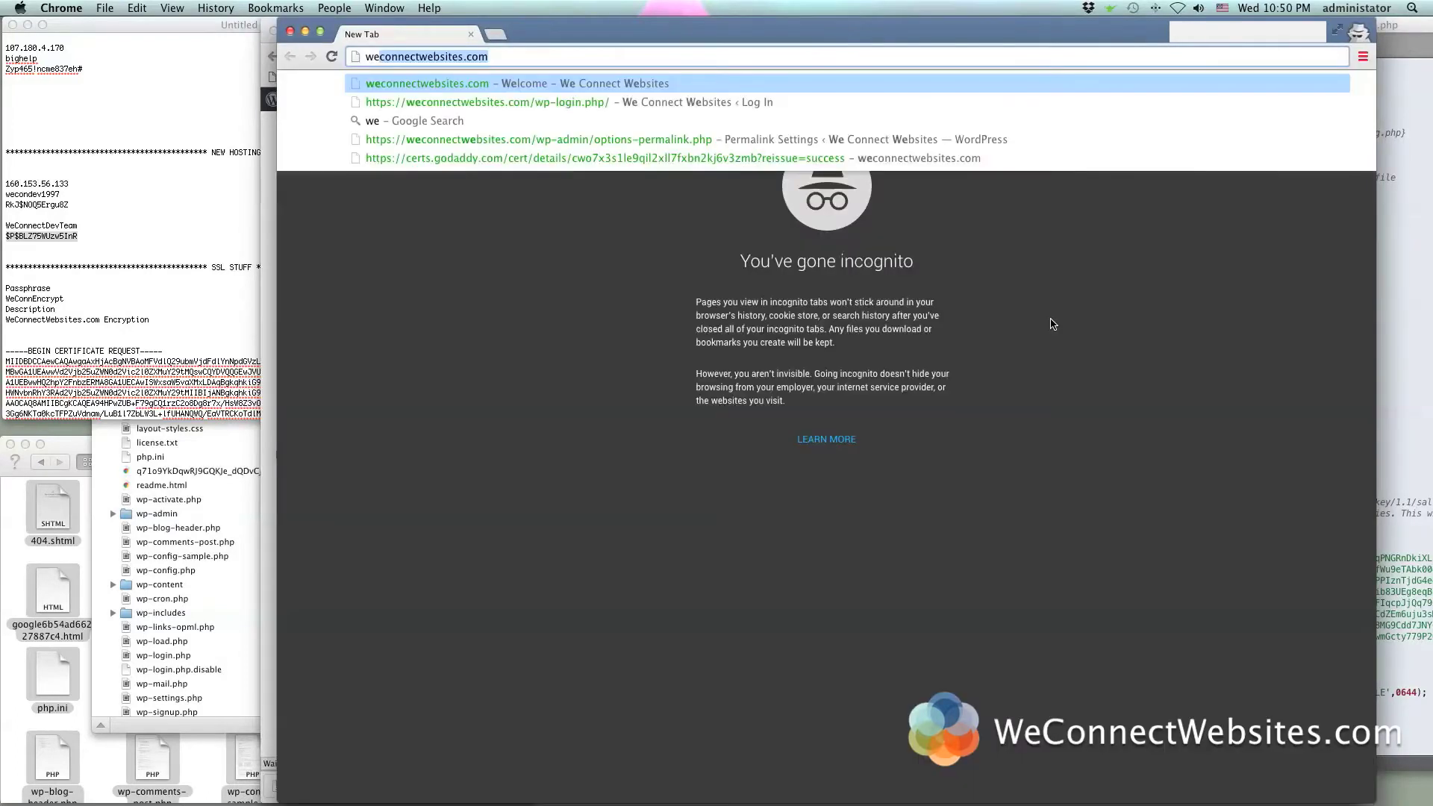
{"action": "key", "text": "Return"}
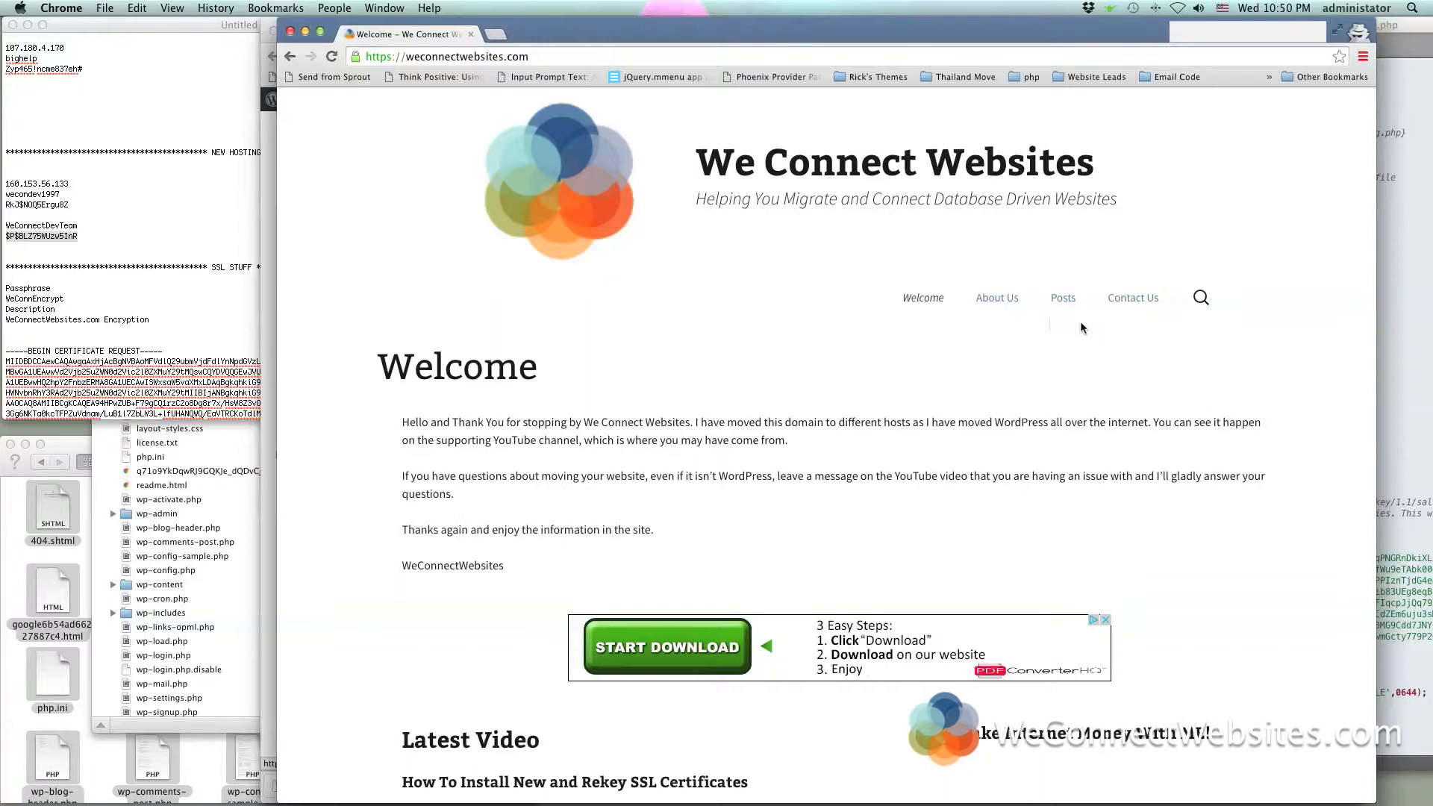
{"action": "left_click", "coordinate": [1127, 299]}
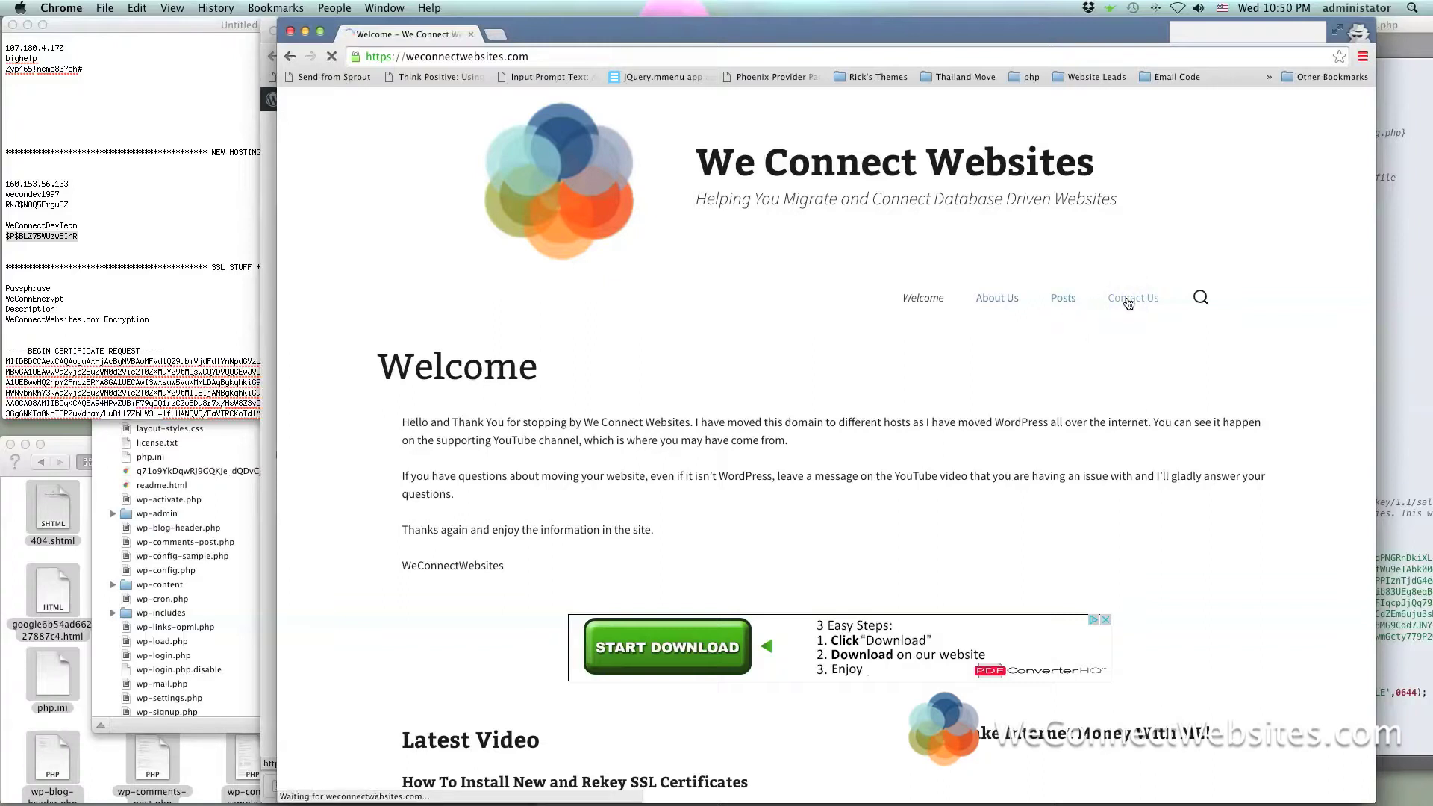
{"action": "left_click", "coordinate": [998, 299]}
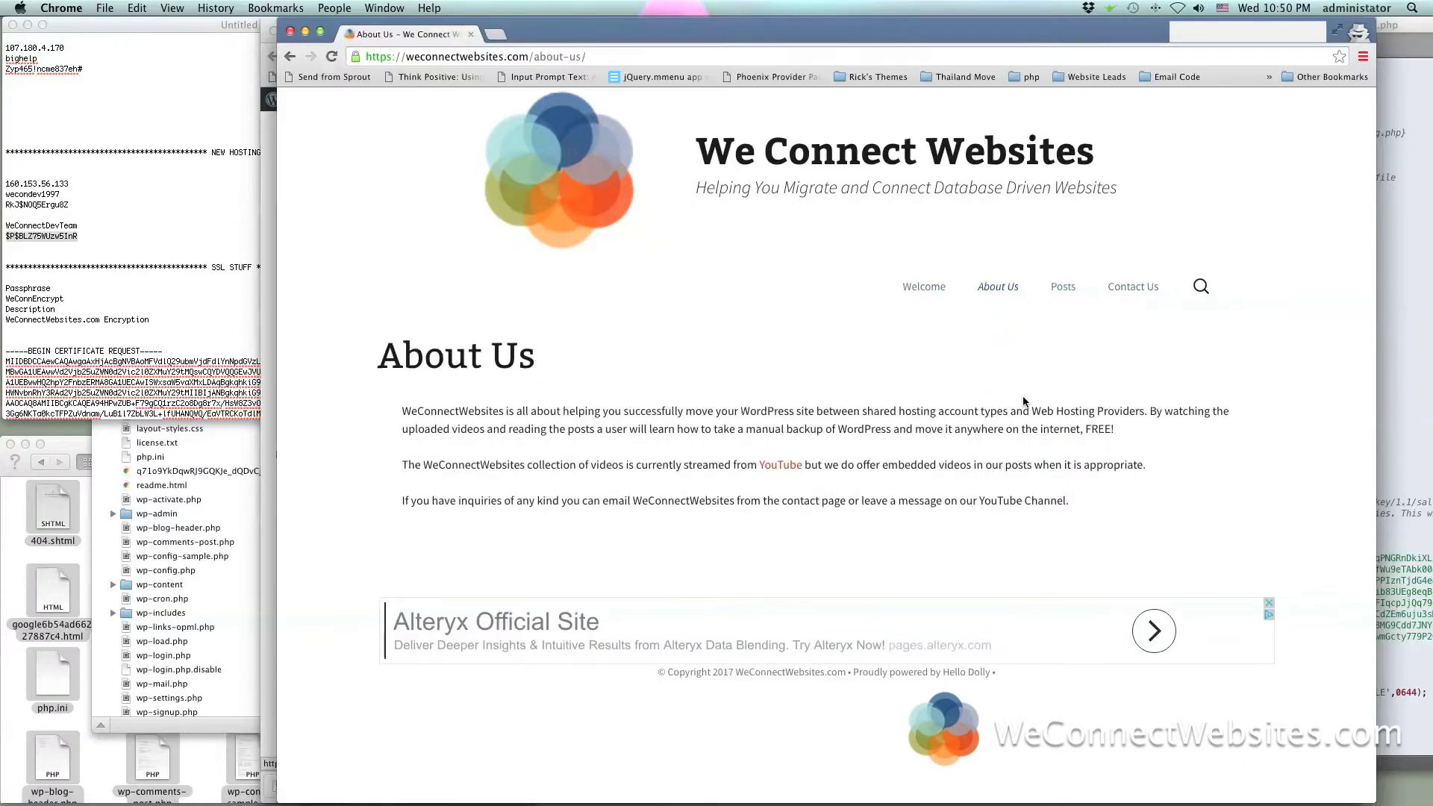
{"action": "left_click", "coordinate": [1060, 300]}
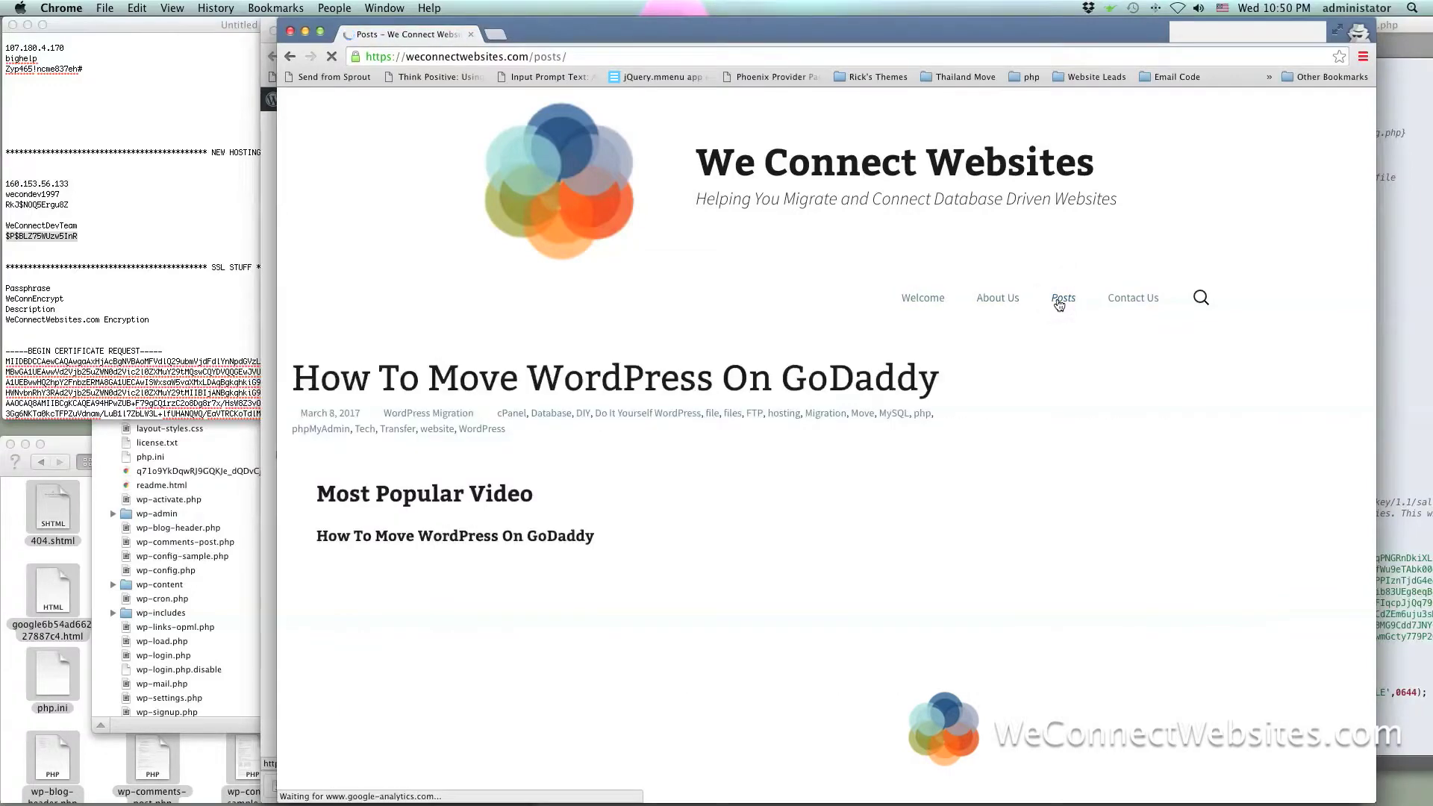
{"action": "scroll", "coordinate": [767, 476], "scroll_direction": "down", "scroll_amount": 5}
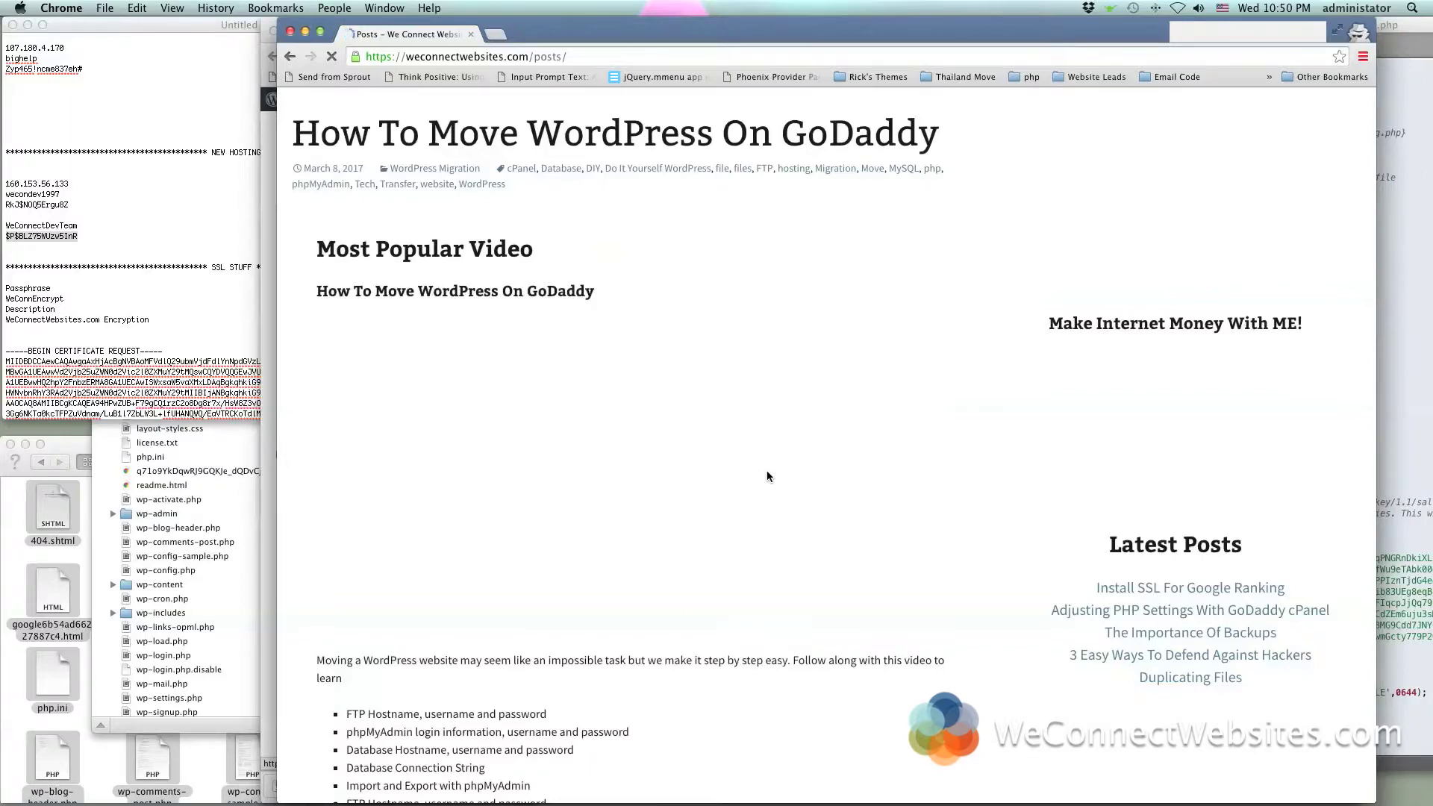
{"action": "scroll", "coordinate": [767, 477], "scroll_direction": "up", "scroll_amount": 5}
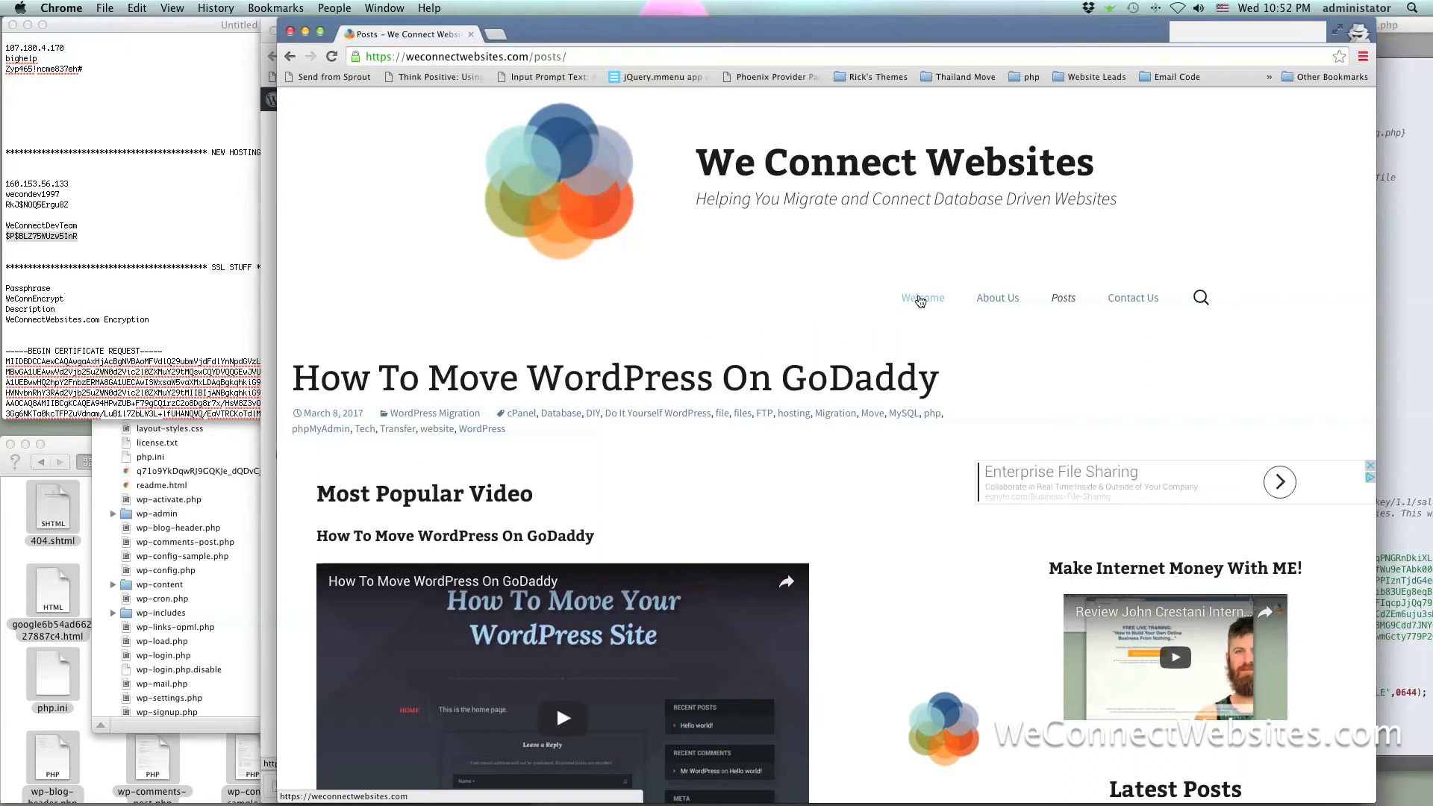
{"action": "key", "text": "super+w"}
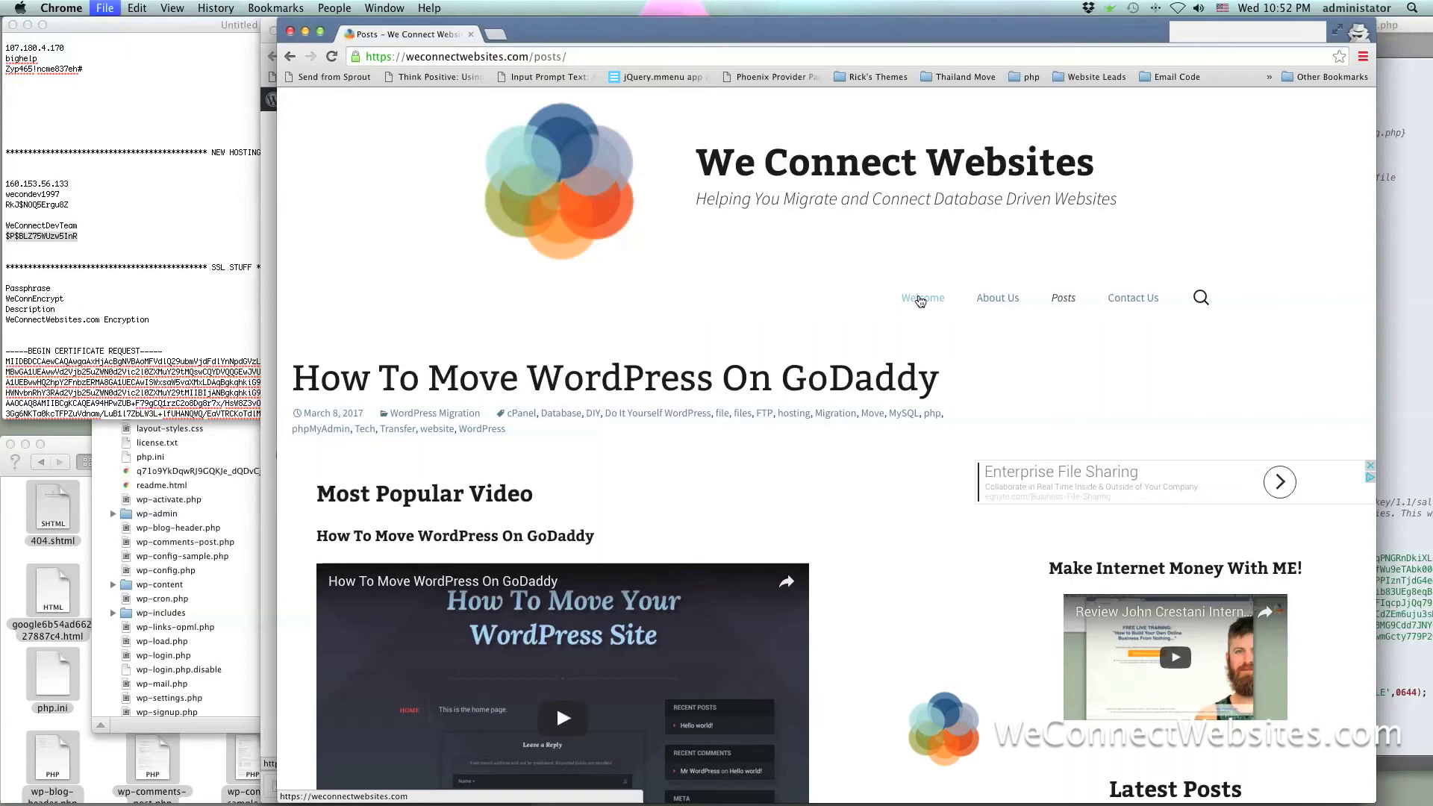